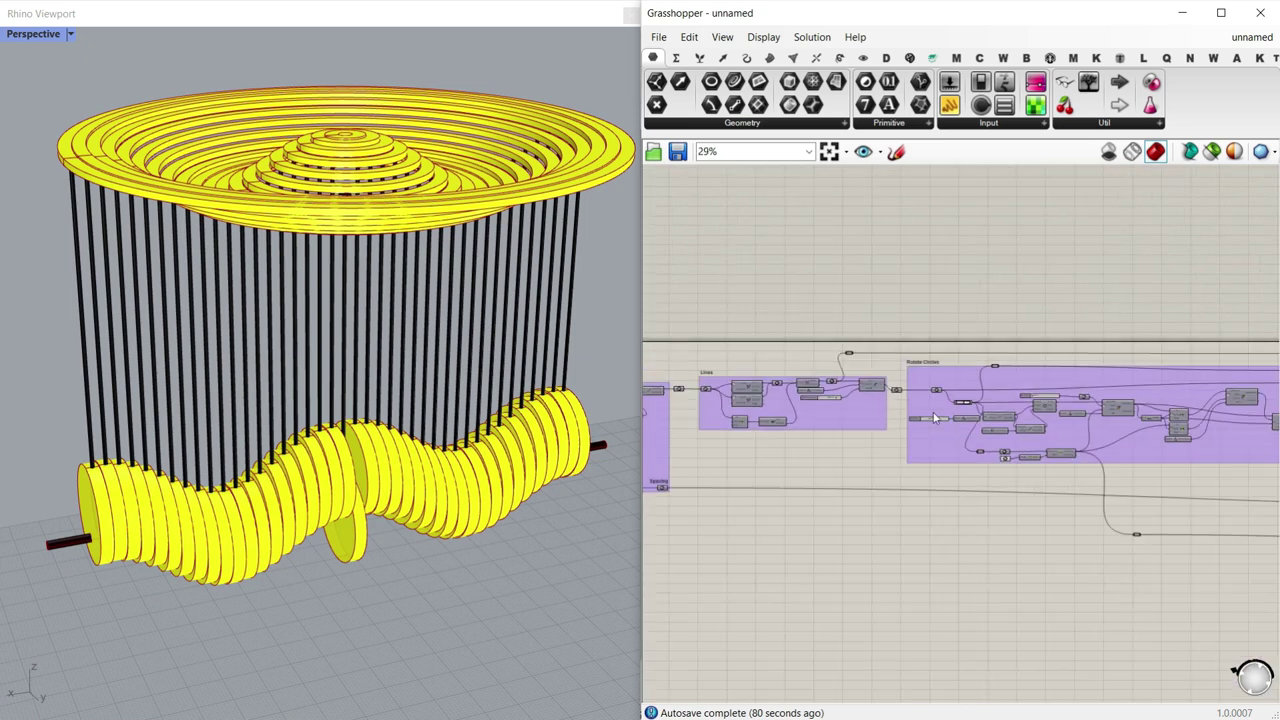
Step: Shorten the sine wavelength in the first Graph Mapper of the Initial Form group until about one and a half waves fit
scroll(894, 437, "up", 3)
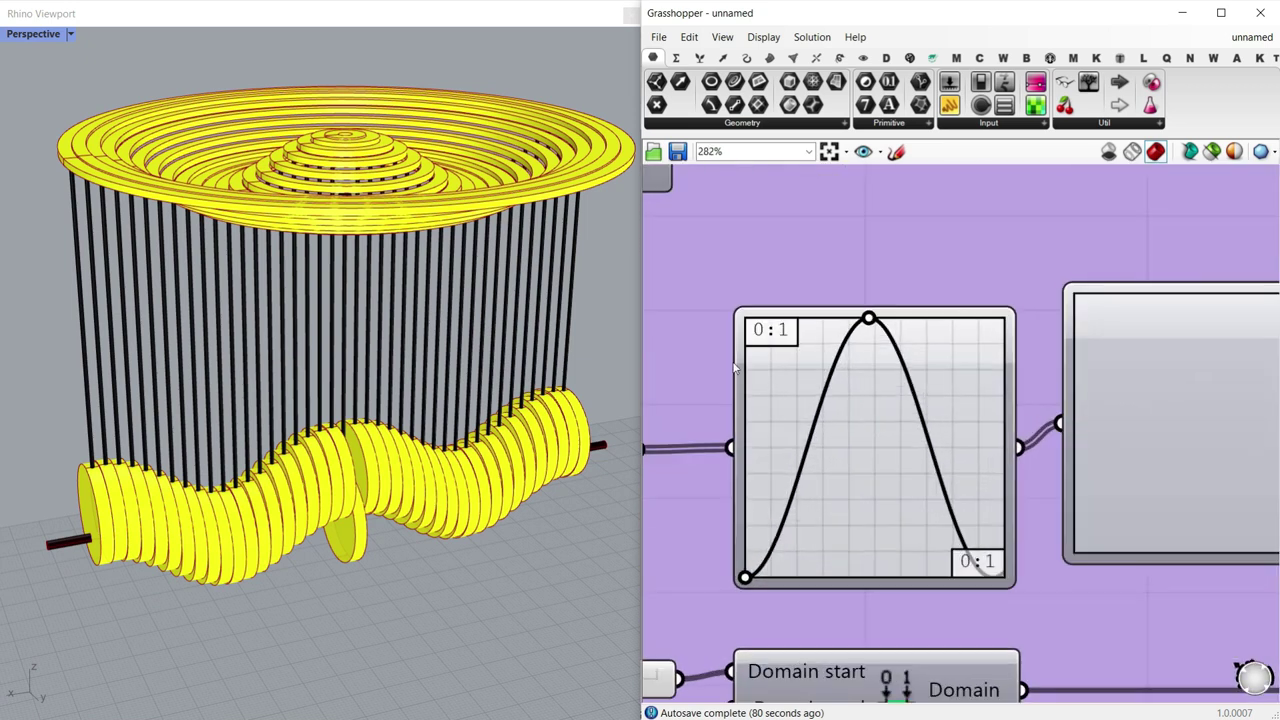
scroll(855, 487, "down", 1)
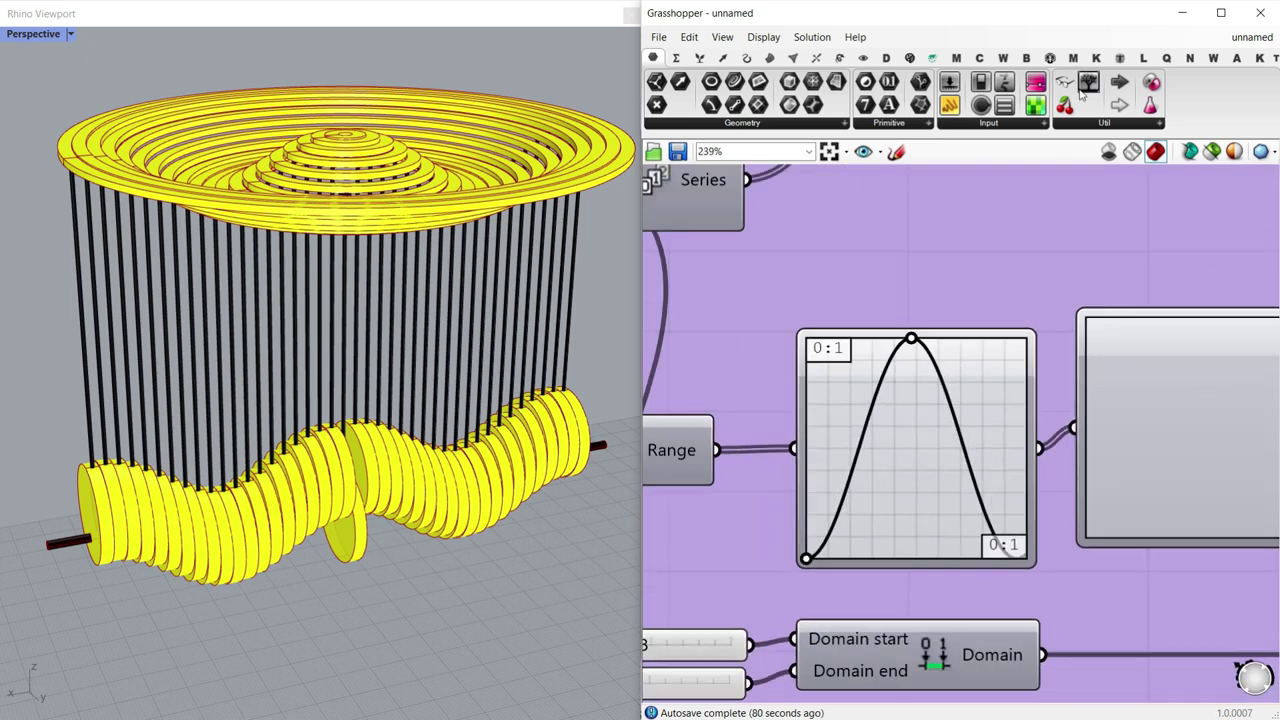
scroll(1053, 240, "down", 5)
scroll(928, 358, "up", 6)
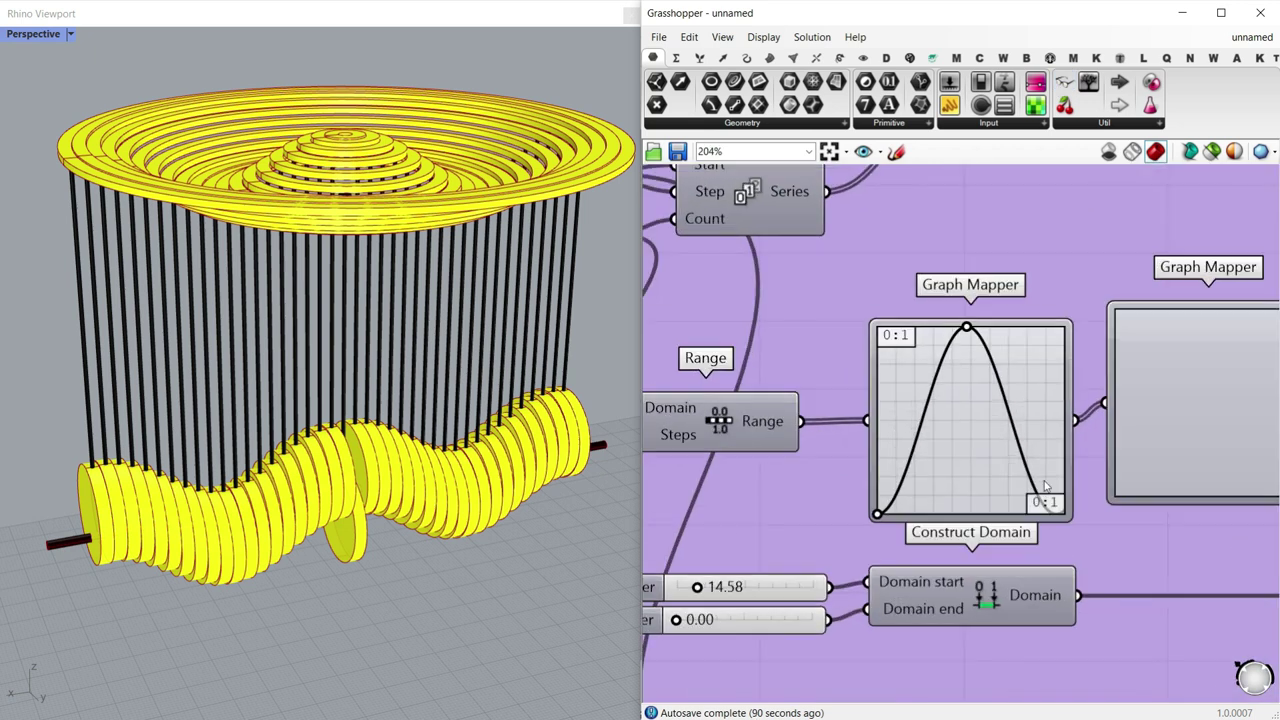
scroll(928, 358, "up", 2)
left_click_drag(890, 304, 814, 300)
scroll(287, 262, "down", 2)
right_click_drag(287, 262, 256, 278)
scroll(990, 350, "down", 4)
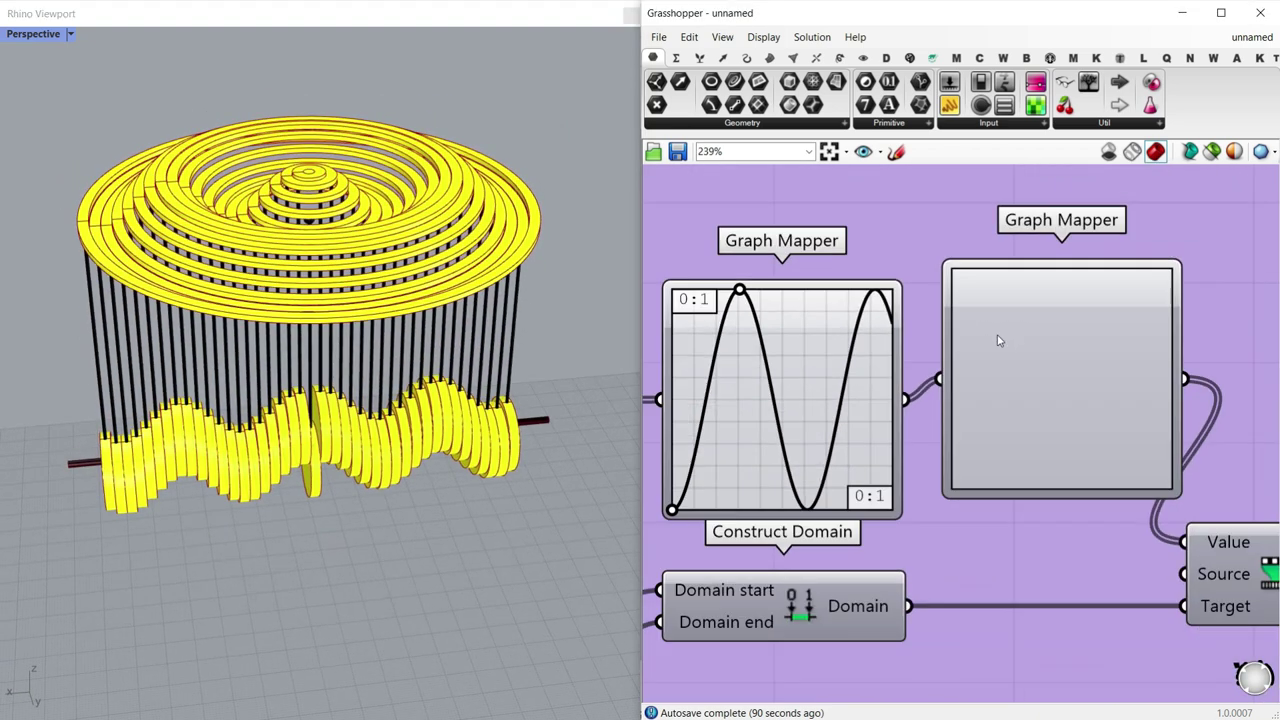
Step: Set the second, empty Graph Mapper's graph type to Bezier
left_click(1008, 370)
right_click(1030, 376)
mouse_move(1108, 572)
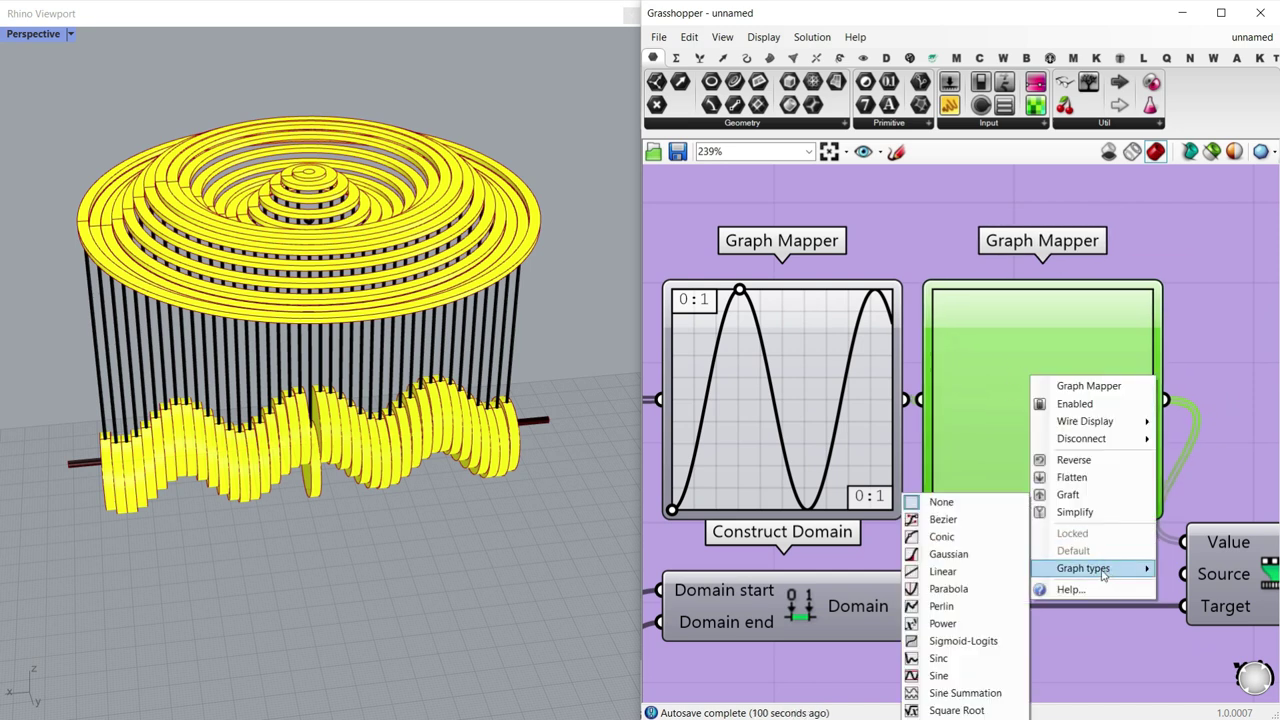
left_click(942, 519)
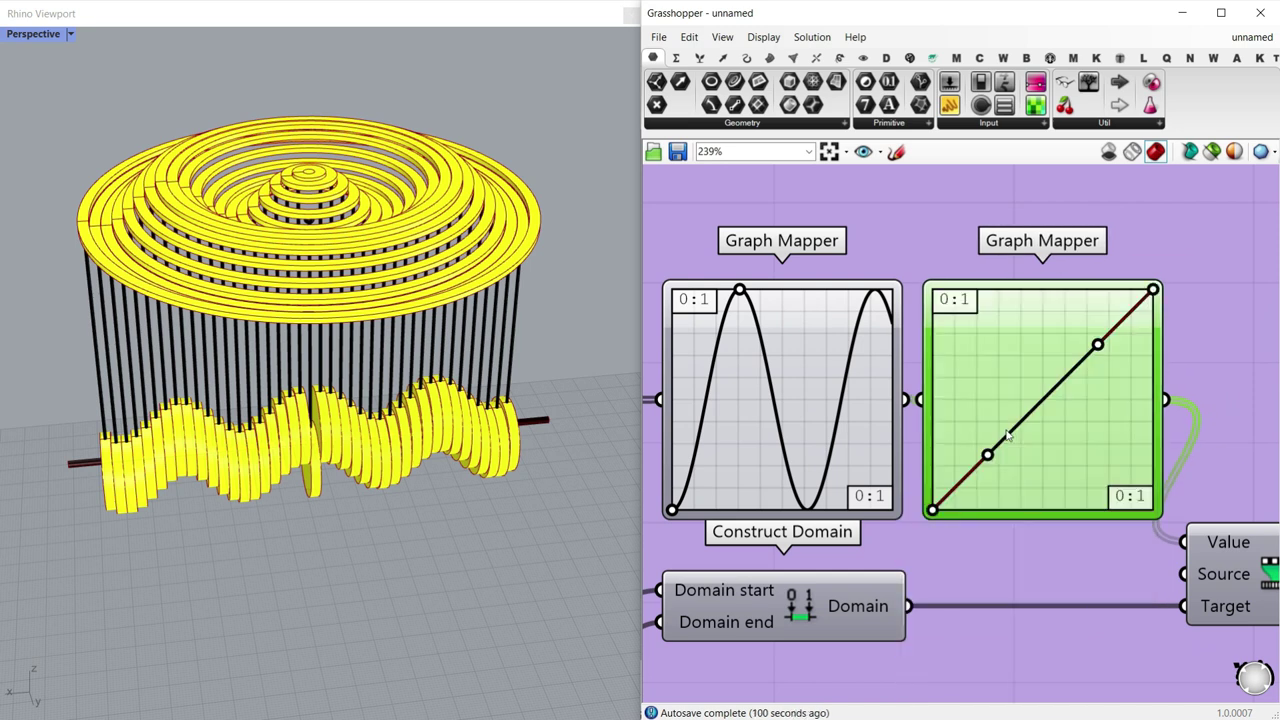
Step: Move both Bezier control handles below the diagonal so the curve starts shallow and rises steeply towards its end
scroll(985, 462, "up", 2)
left_click_drag(1006, 493, 1015, 523)
left_click_drag(1133, 312, 1197, 374)
right_click_drag(365, 312, 368, 380)
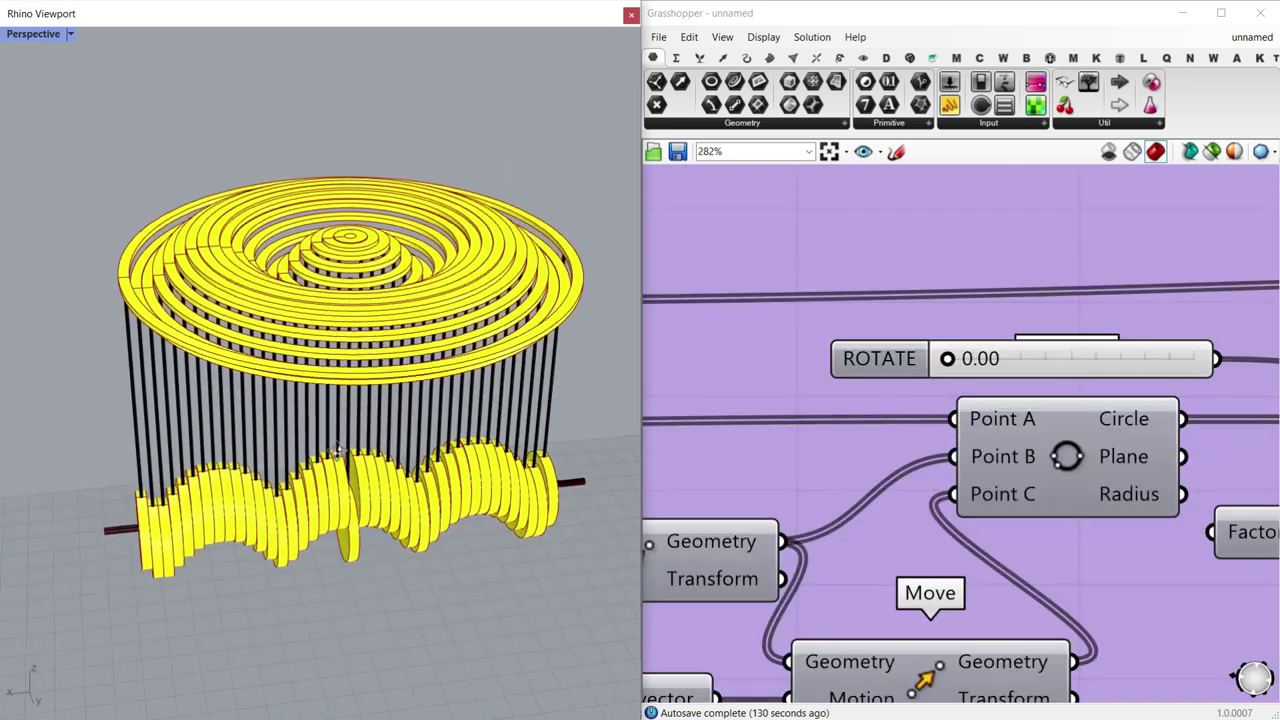
right_click_drag(368, 395, 370, 420)
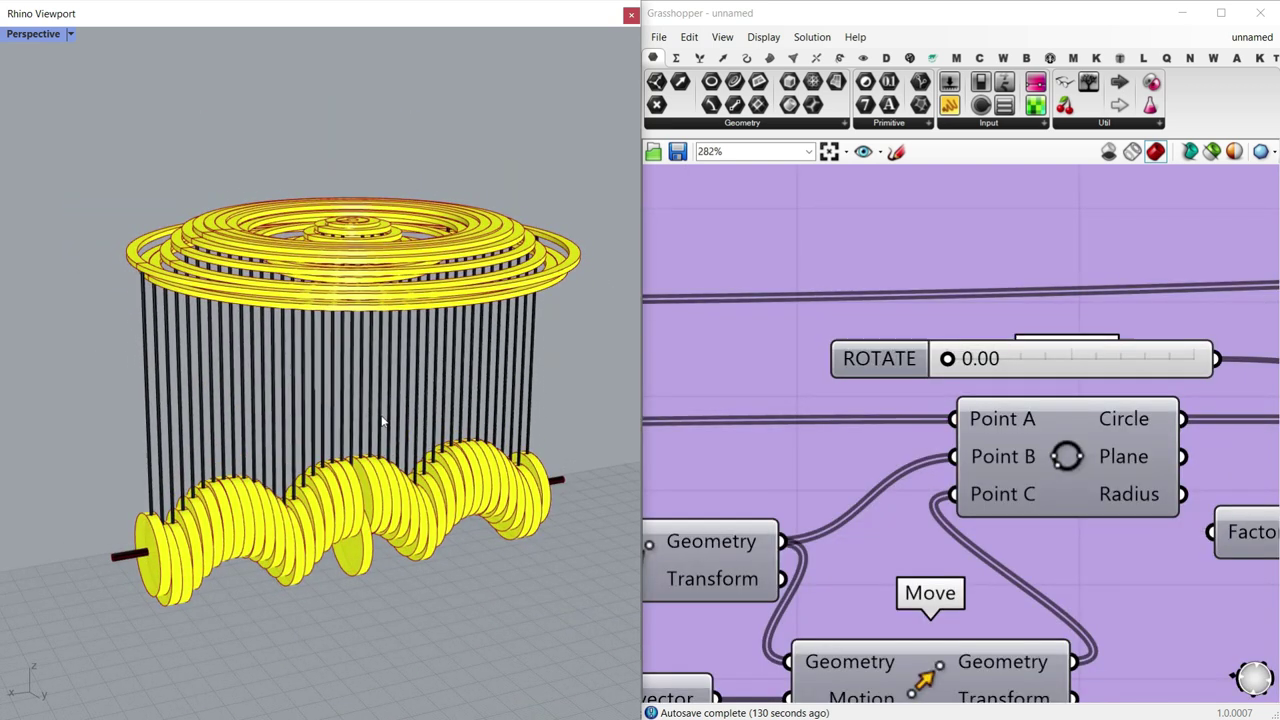
Step: Turn off the preview of every component in the definition
scroll(938, 403, "down", 10)
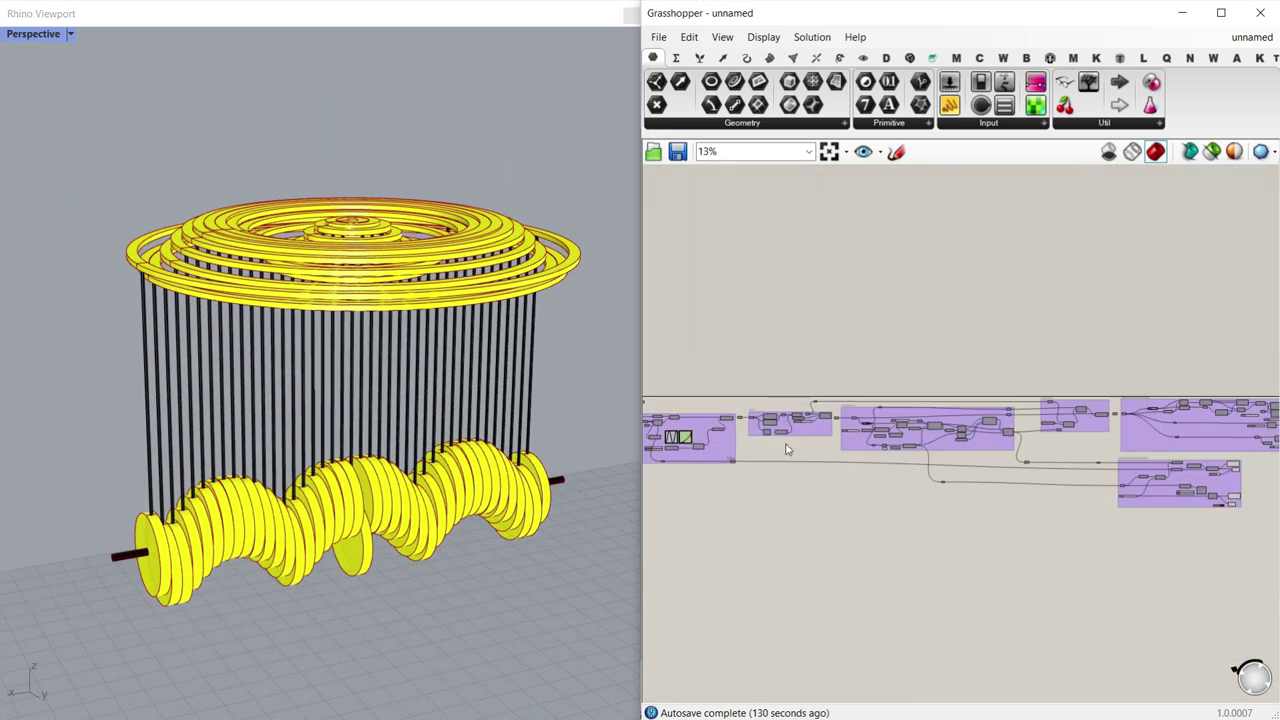
scroll(900, 407, "up", 3)
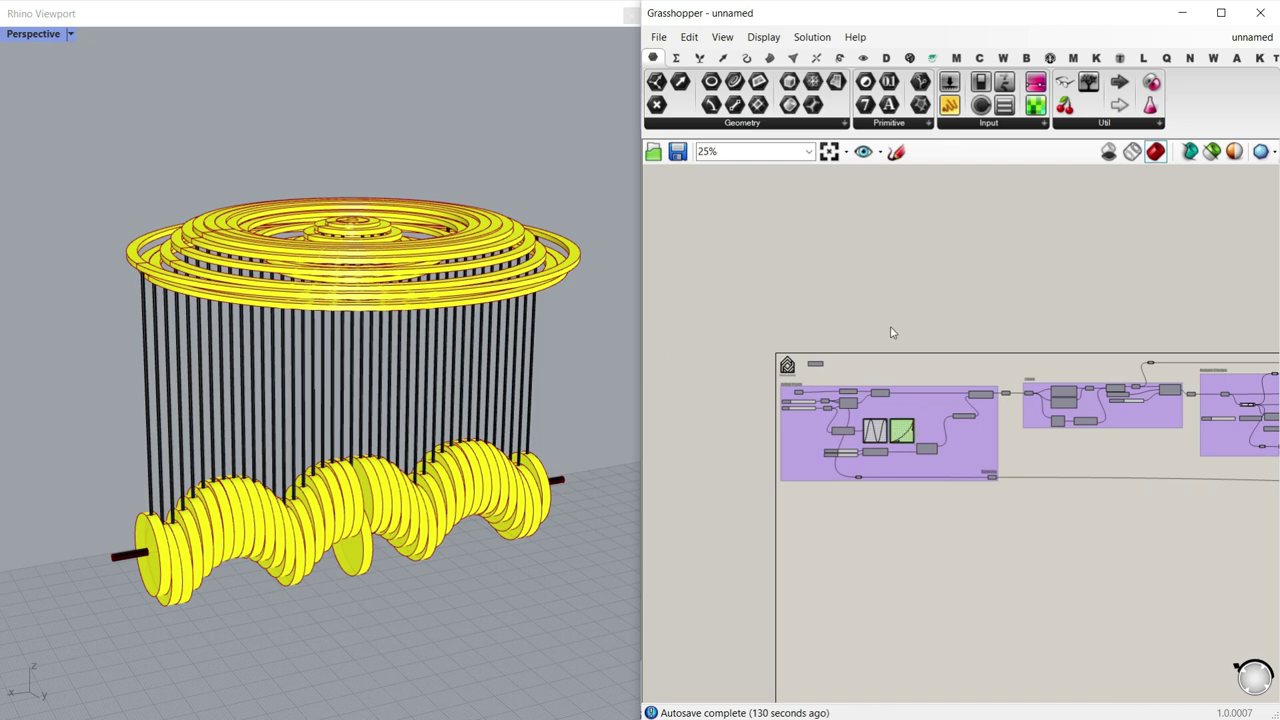
right_click_drag(410, 329, 445, 335)
scroll(922, 370, "down", 5)
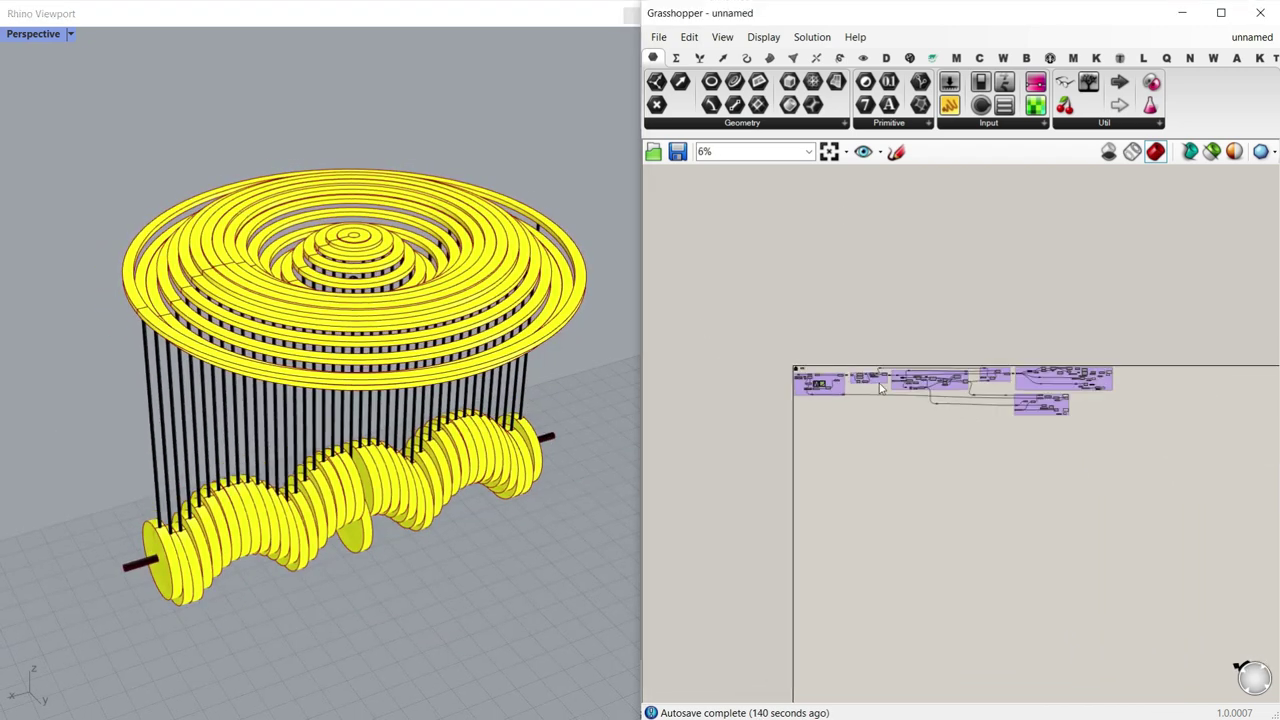
left_click_drag(921, 368, 852, 338)
right_click(857, 304)
left_click(914, 331)
Step: Turn on the preview of the Curve container that follows the Move component of the Initial Form group
scroll(909, 331, "up", 8)
scroll(815, 346, "up", 2)
right_click_drag(785, 380, 1095, 331)
scroll(1095, 331, "down", 1)
scroll(752, 398, "up", 1)
right_click_drag(764, 394, 801, 410)
scroll(801, 410, "down", 2)
right_click_drag(1096, 336, 909, 363)
scroll(909, 363, "up", 3)
right_click(893, 348)
left_click(932, 377)
right_click_drag(450, 410, 394, 430)
scroll(383, 331, "up", 4)
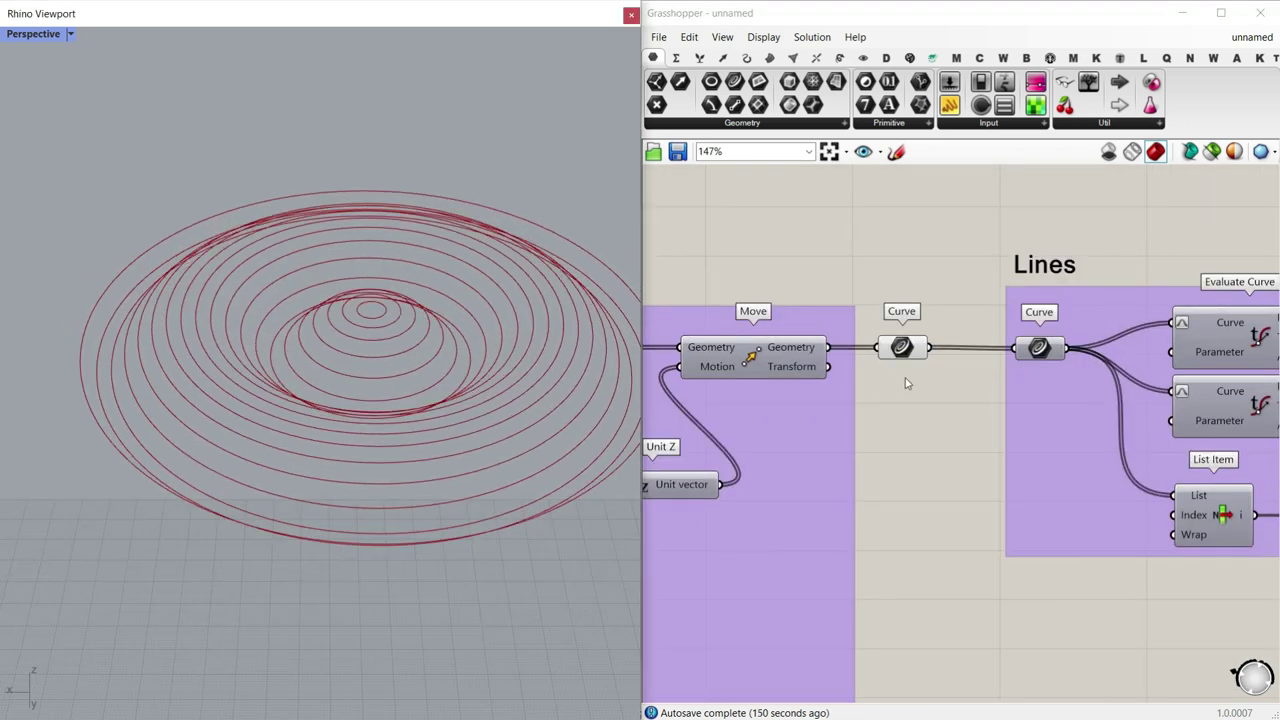
Step: Try different values on the Count and Spacing sliders that control the Initial Form circles
scroll(900, 384, "down", 5)
scroll(837, 379, "up", 6)
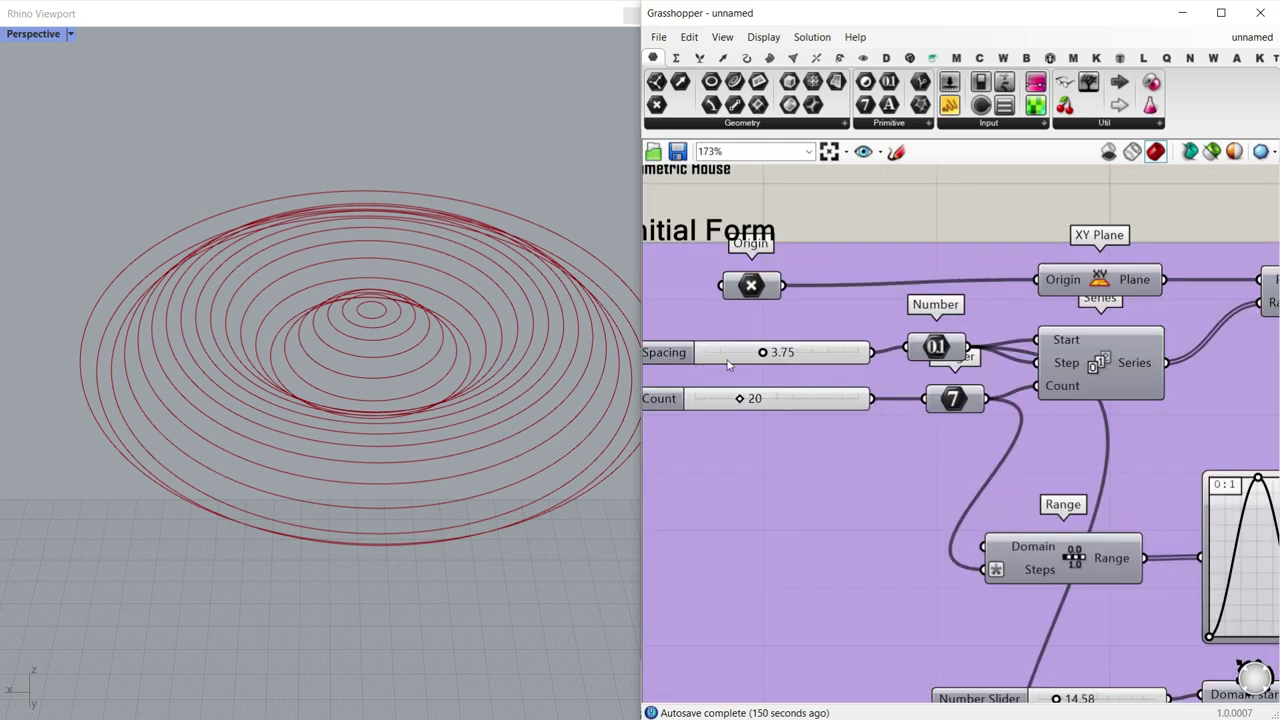
left_click_drag(739, 400, 740, 400)
left_click_drag(770, 355, 764, 353)
scroll(764, 353, "down", 5)
Step: Turn on the preview of the Curve container that collects the Line SDL output of the Lines group
right_click_drag(1243, 373, 843, 358)
scroll(842, 356, "up", 3)
right_click_drag(317, 427, 325, 417)
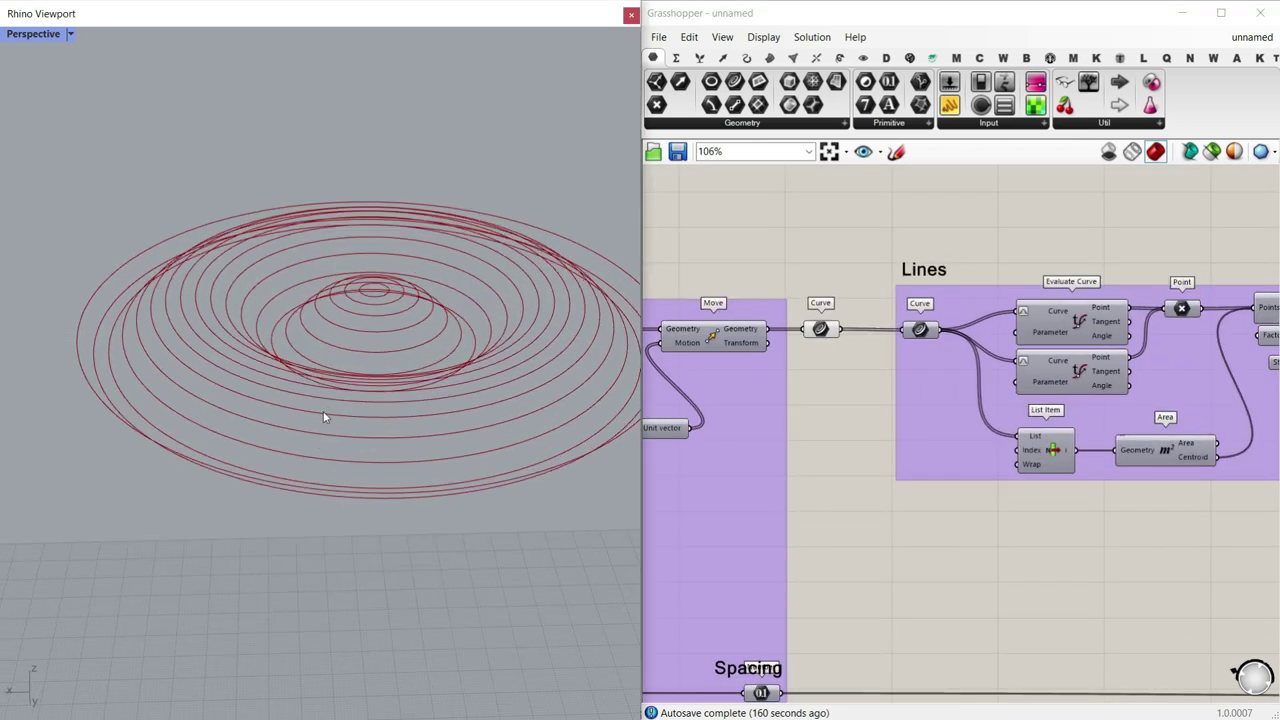
right_click(820, 329)
scroll(930, 350, "down", 3)
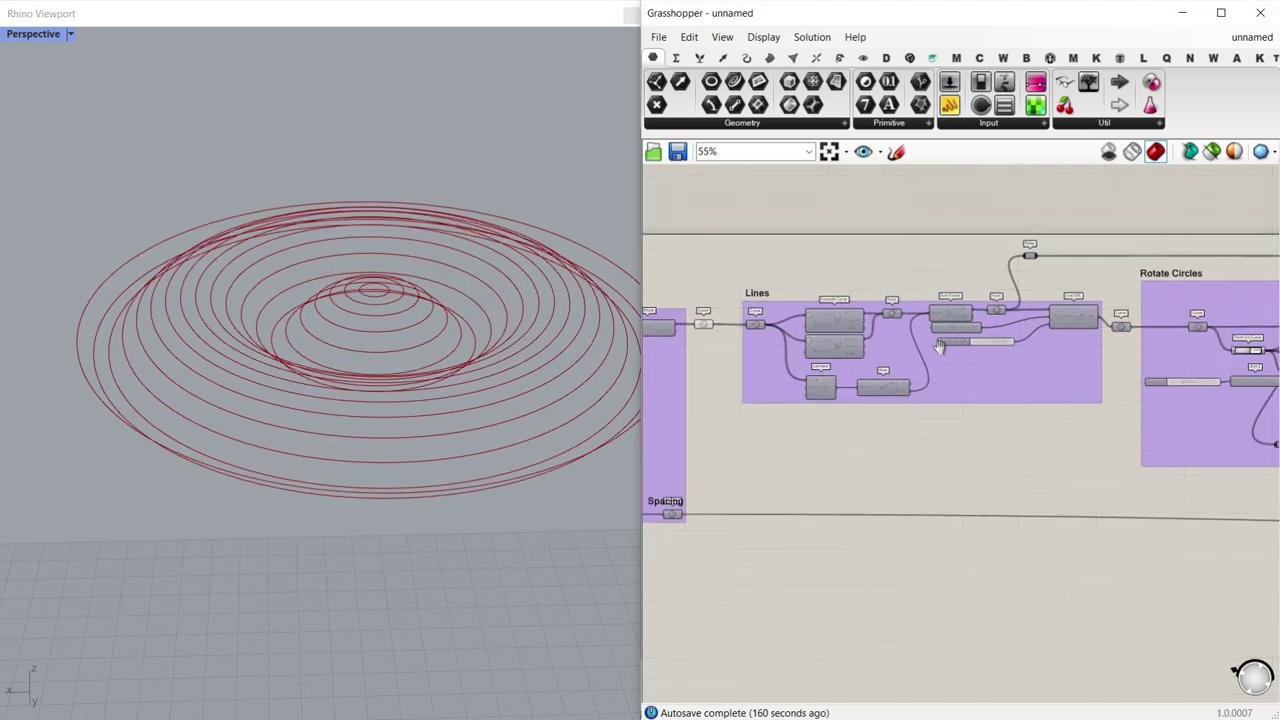
scroll(940, 345, "up", 5)
right_click(996, 326)
left_click(1030, 354)
left_click(352, 383)
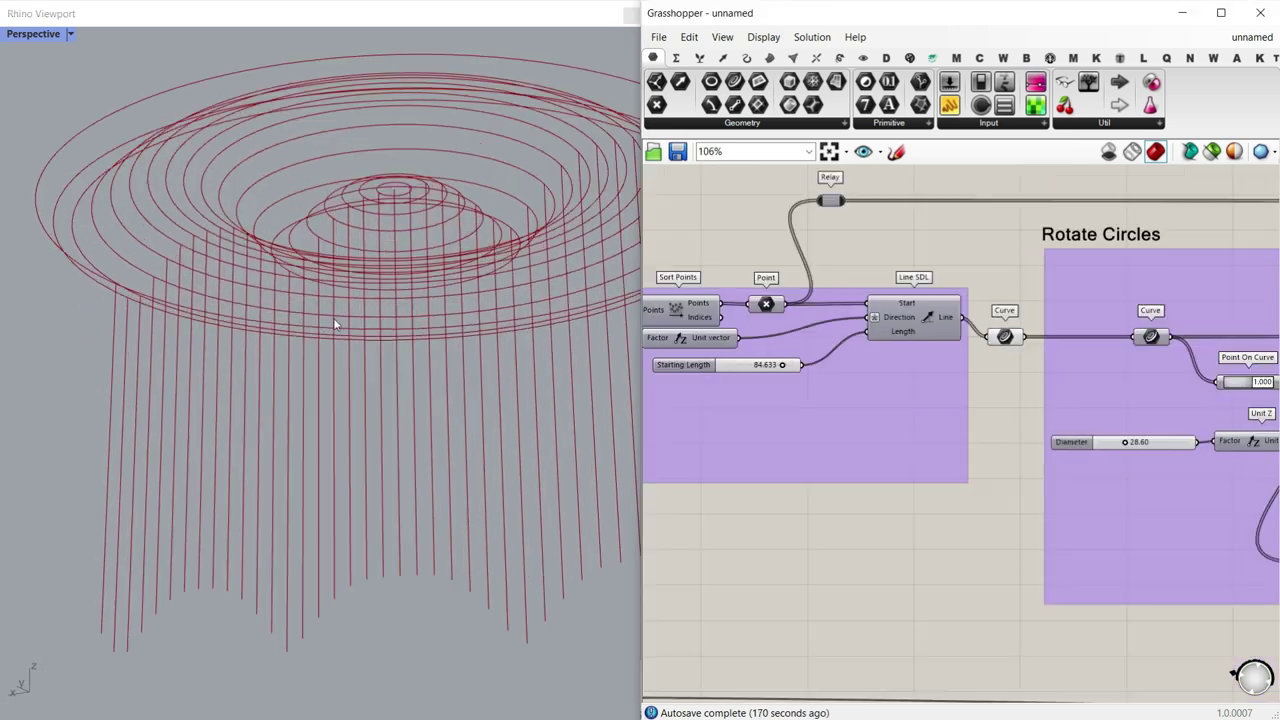
right_click_drag(337, 323, 423, 390)
Step: Shift the Starting Length slider slightly on the canvas, keeping it beside the Line SDL component it feeds
left_click(1000, 406)
scroll(940, 293, "up", 3)
right_click_drag(291, 458, 208, 502)
scroll(334, 320, "down", 4)
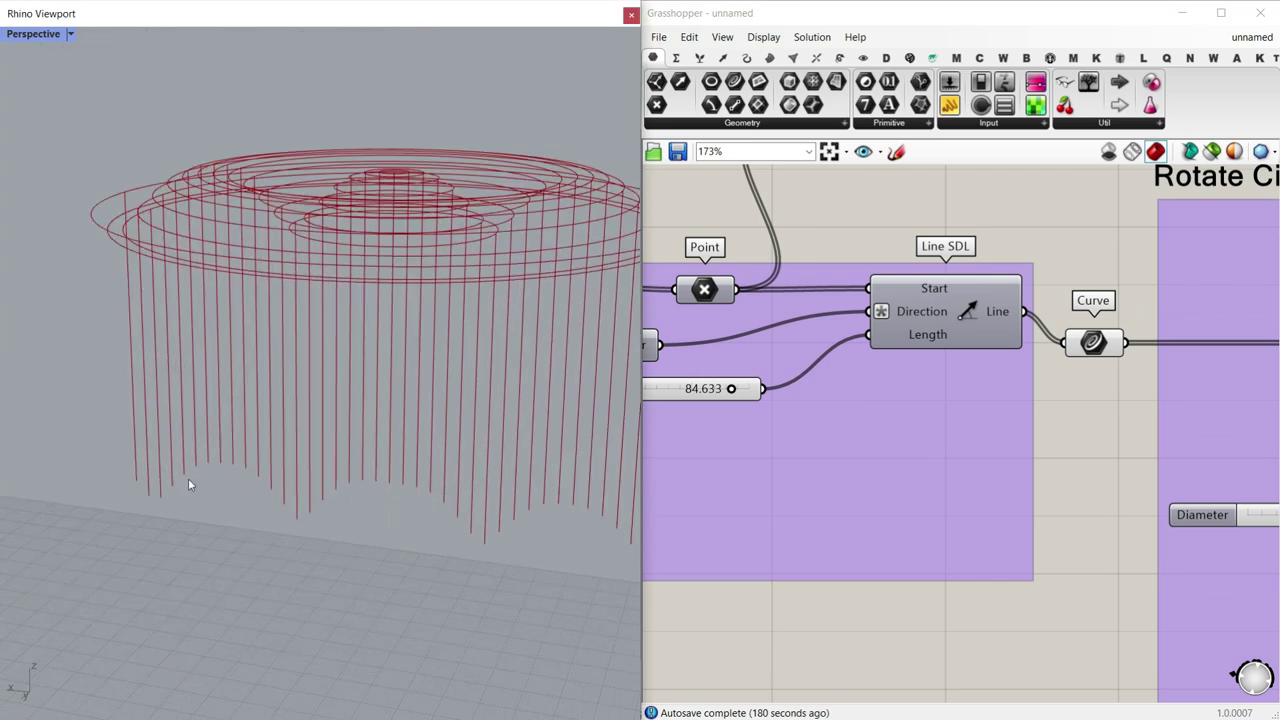
right_click_drag(913, 416, 1000, 411)
left_click_drag(767, 384, 787, 407)
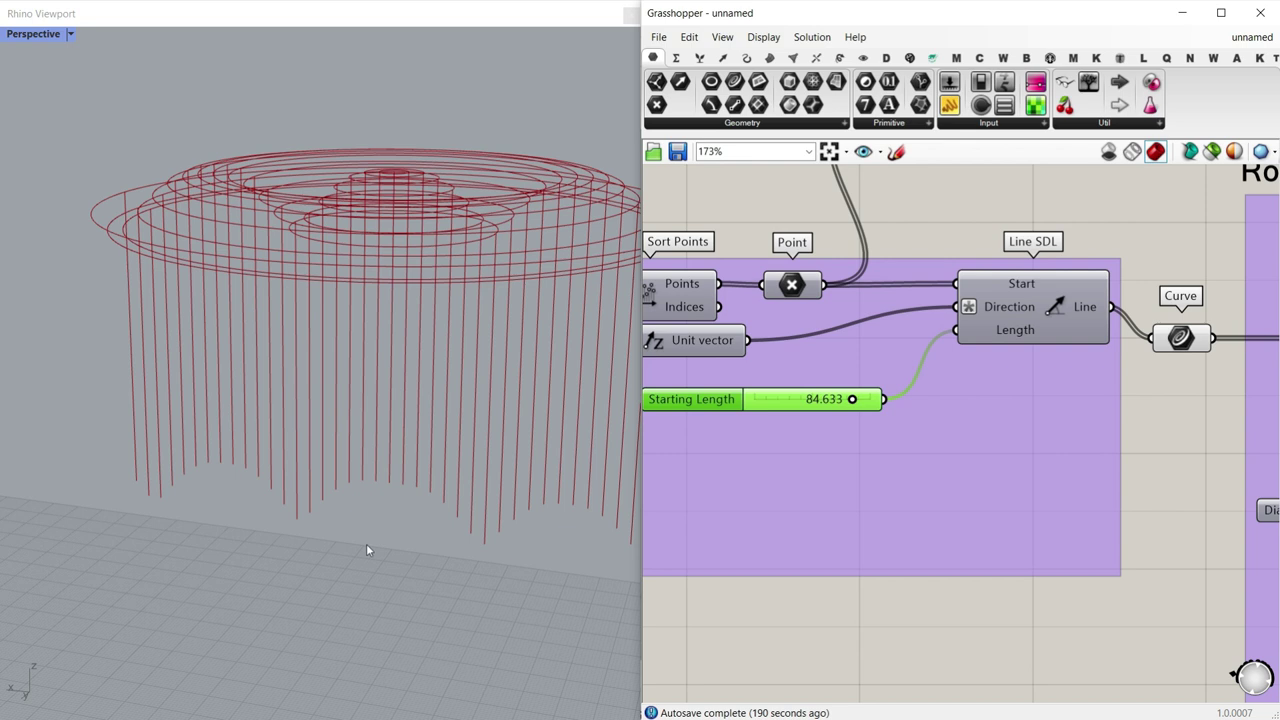
right_click_drag(356, 476, 268, 483)
scroll(354, 486, "up", 2)
scroll(354, 486, "down", 2)
right_click_drag(1078, 435, 914, 423)
scroll(890, 421, "down", 11)
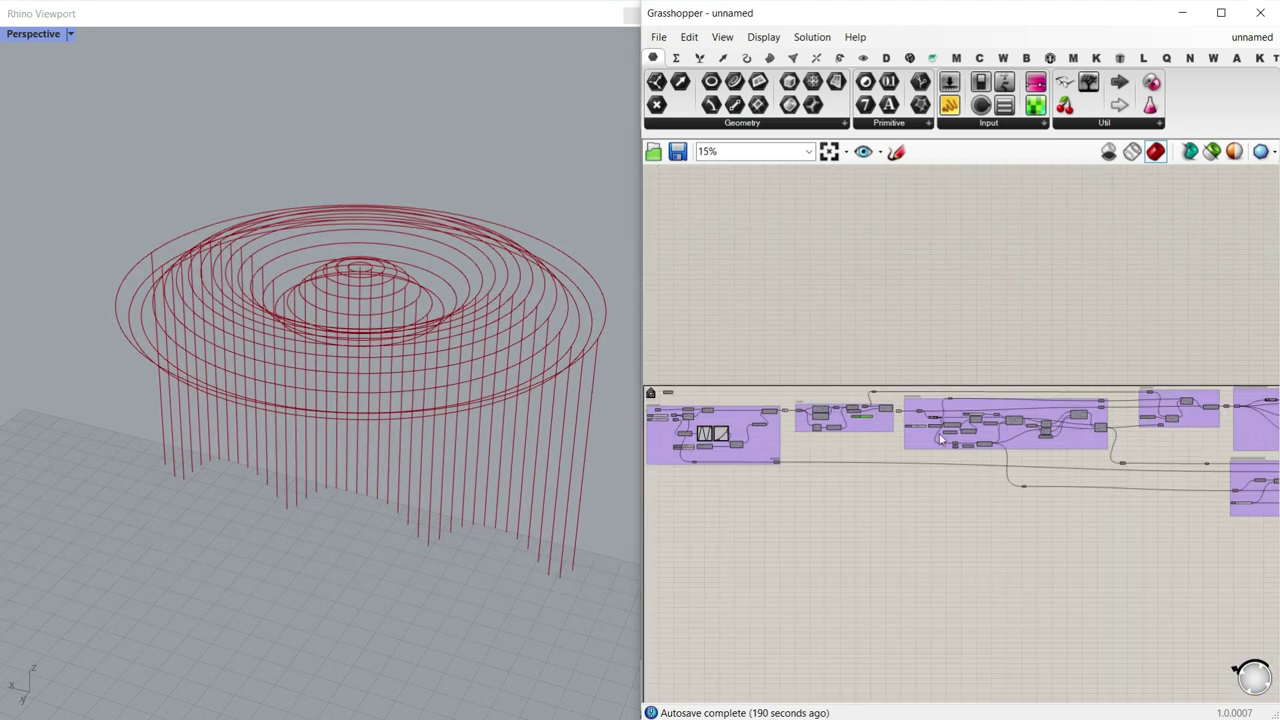
Step: Turn on the preview of the Circle 3Pt component in the Rotate Circles group and inspect the circles from the front
scroll(1090, 436, "up", 6)
scroll(864, 421, "up", 3)
right_click_drag(770, 424, 1006, 418)
right_click_drag(781, 421, 998, 400)
right_click(854, 324)
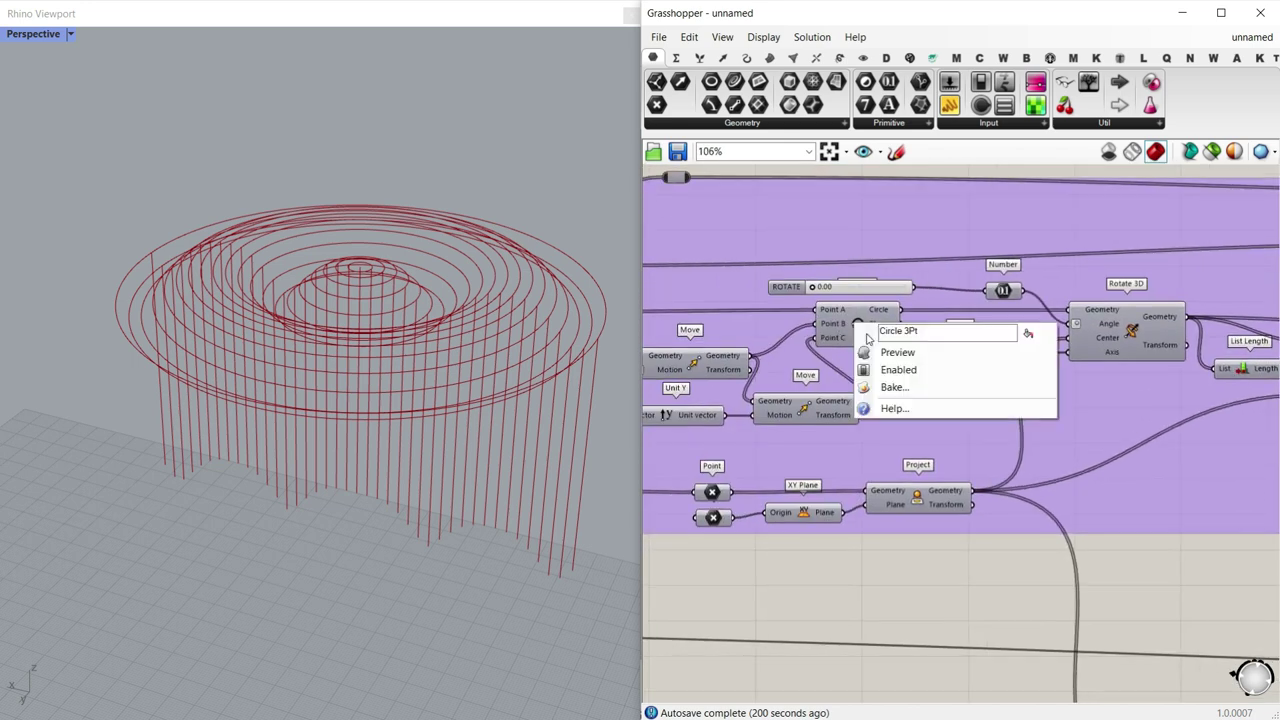
left_click(883, 352)
right_click_drag(366, 502, 417, 437)
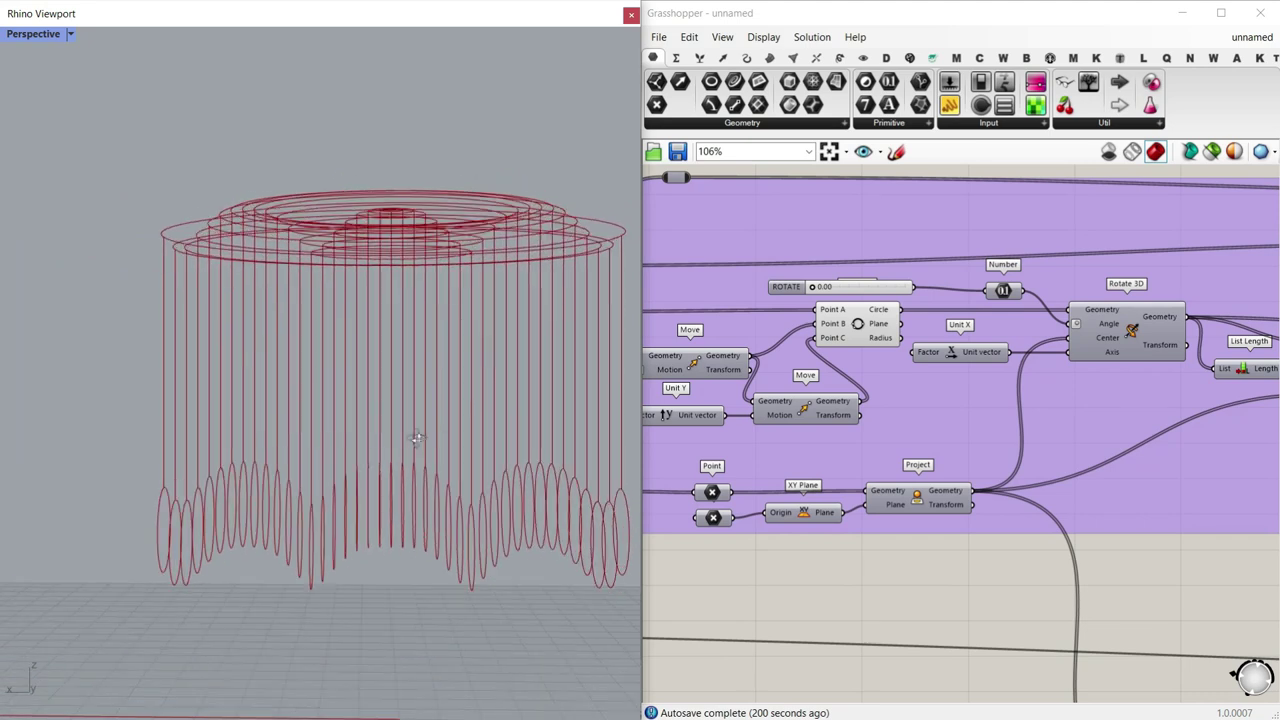
scroll(252, 557, "down", 6)
scroll(376, 481, "up", 4)
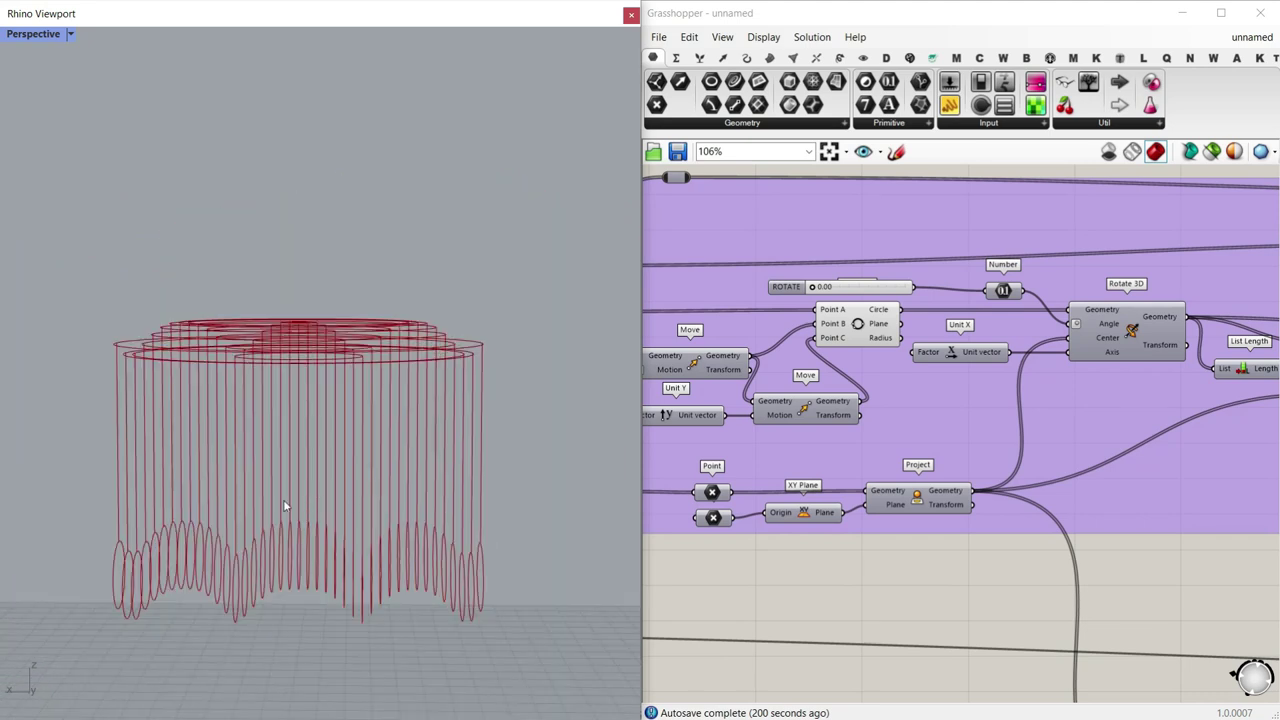
scroll(262, 520, "up", 2)
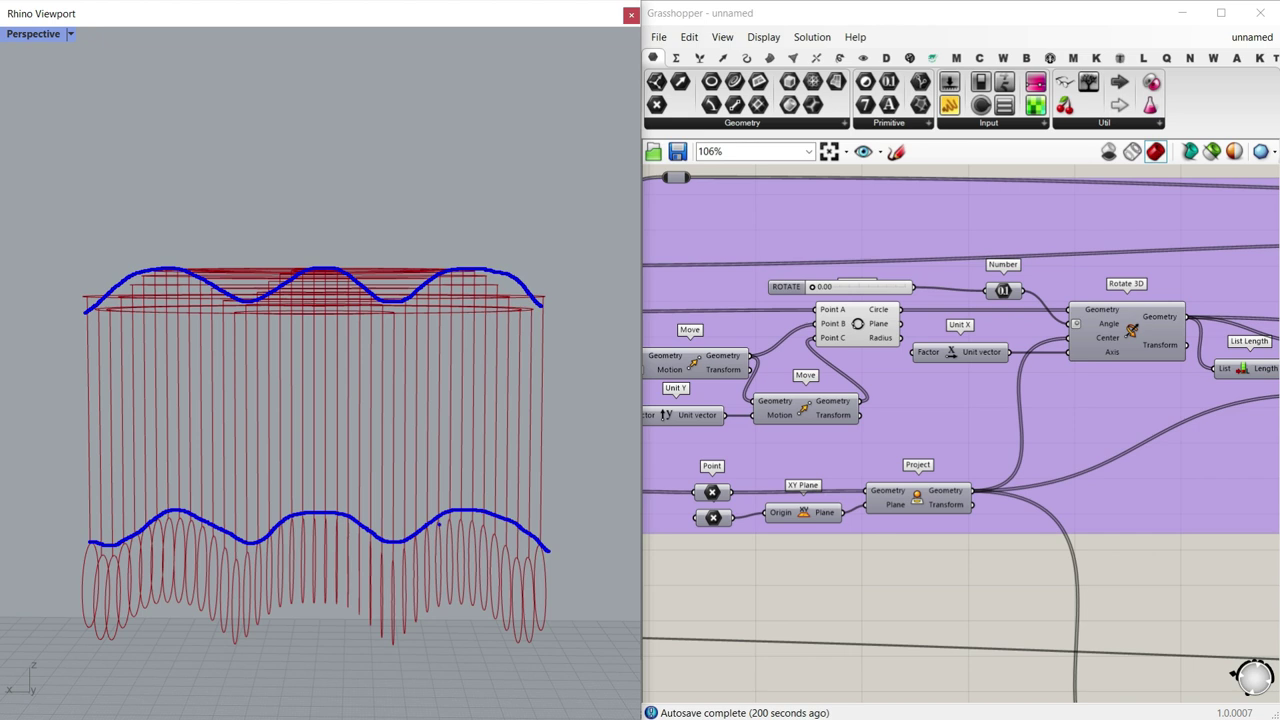
key("Escape")
right_click_drag(405, 469, 557, 532)
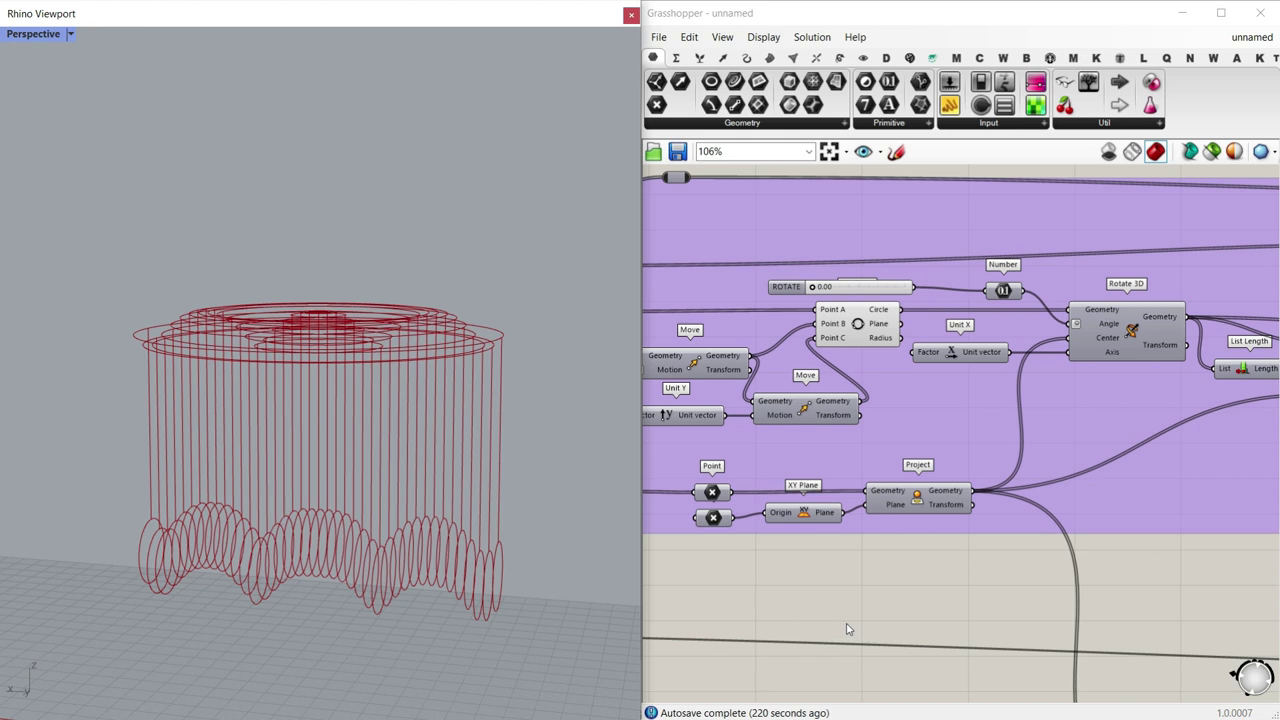
Step: Hide the Circle 3Pt preview and show the preview of the Rotate 3D component it feeds
scroll(838, 404, "down", 2)
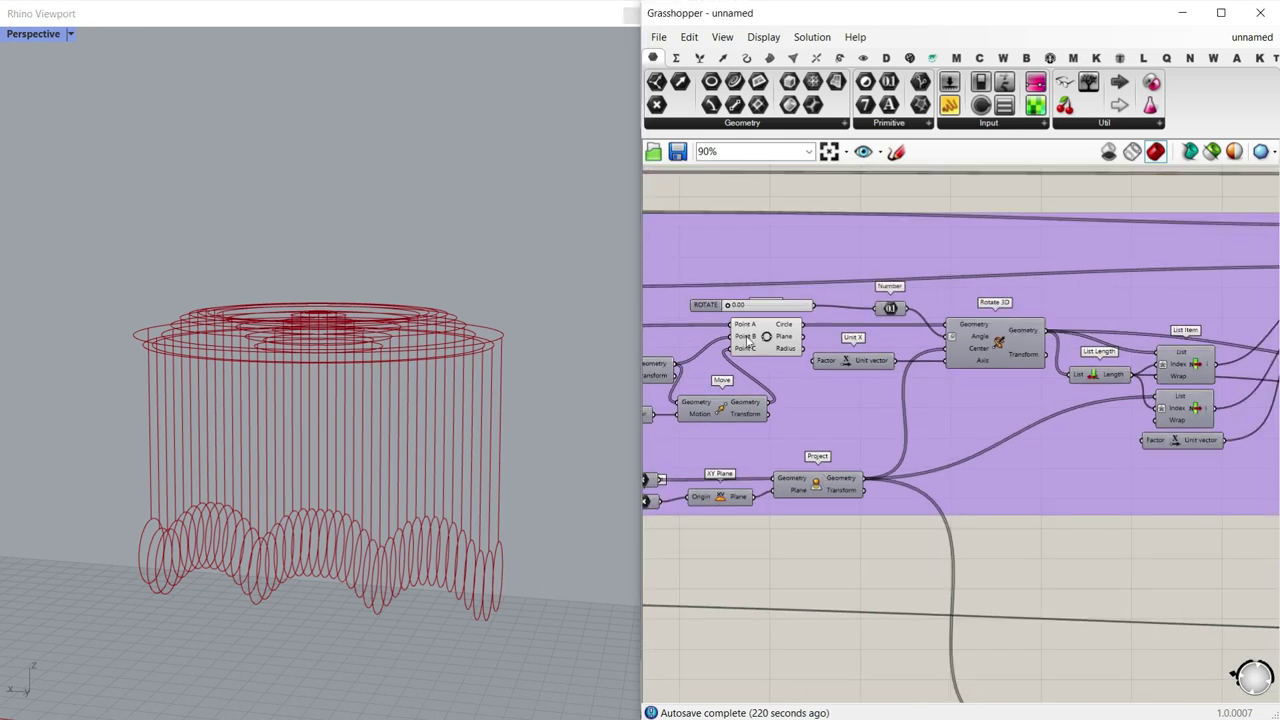
right_click(766, 337)
left_click(806, 366)
right_click(1000, 338)
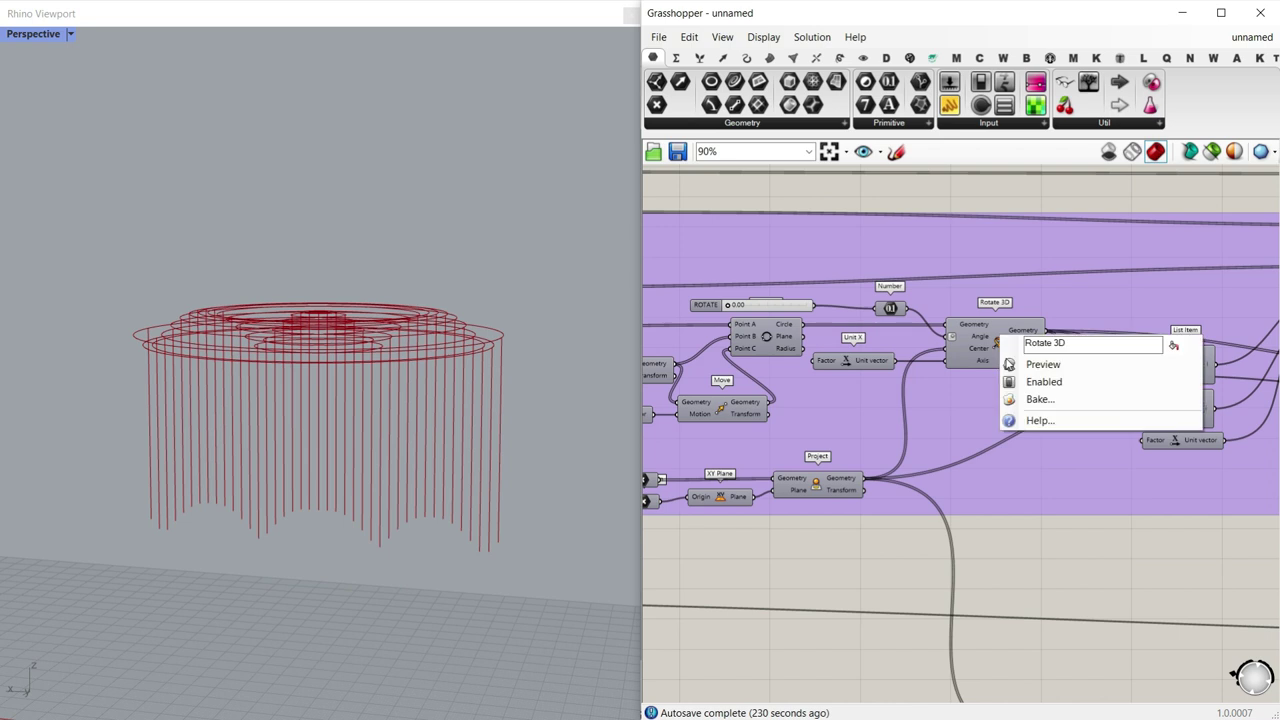
left_click(1007, 358)
Step: Set the ROTATE slider to 91.60 and inspect the gap between the turned circles and the line ends
scroll(917, 358, "up", 3)
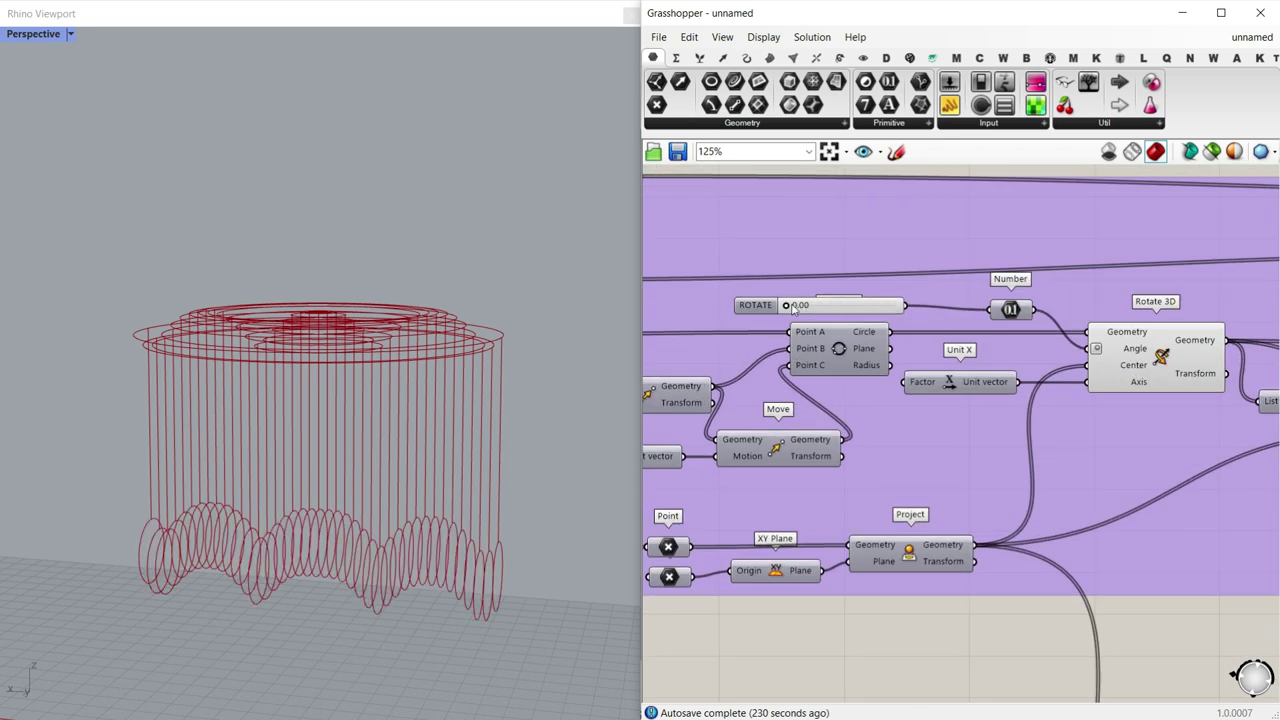
left_click_drag(795, 309, 796, 310)
scroll(264, 540, "up", 5)
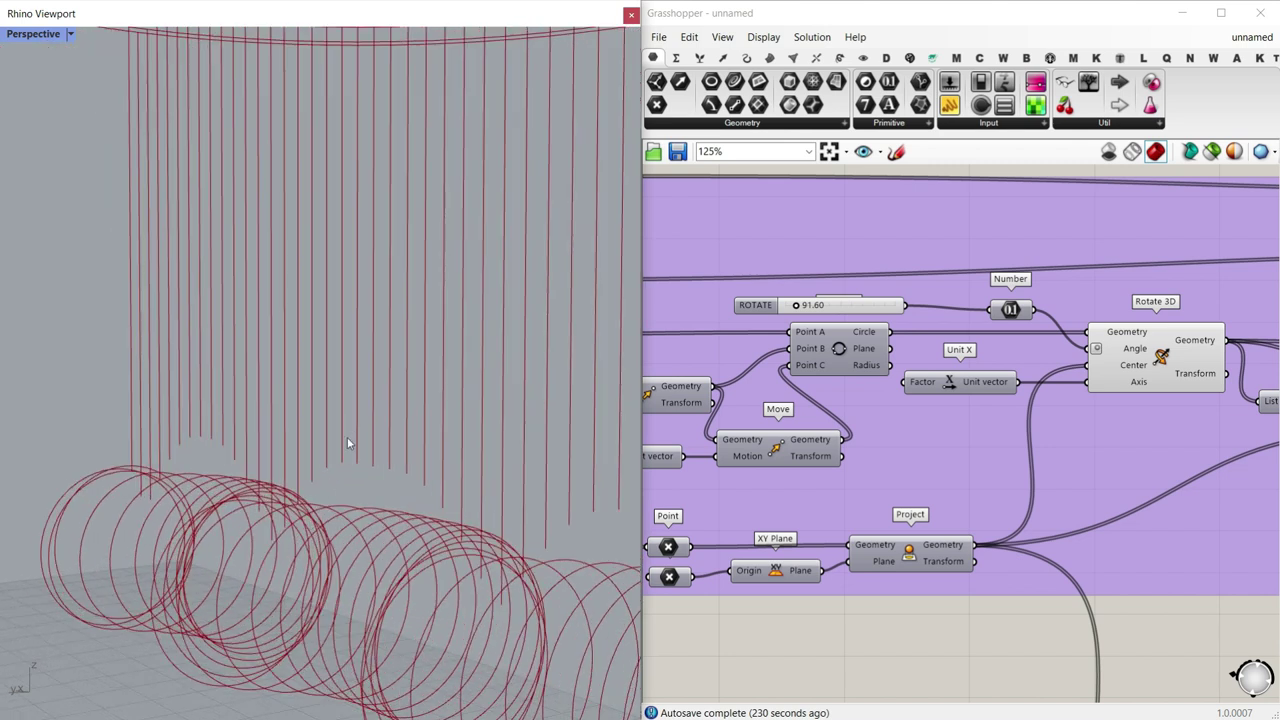
scroll(336, 540, "up", 5)
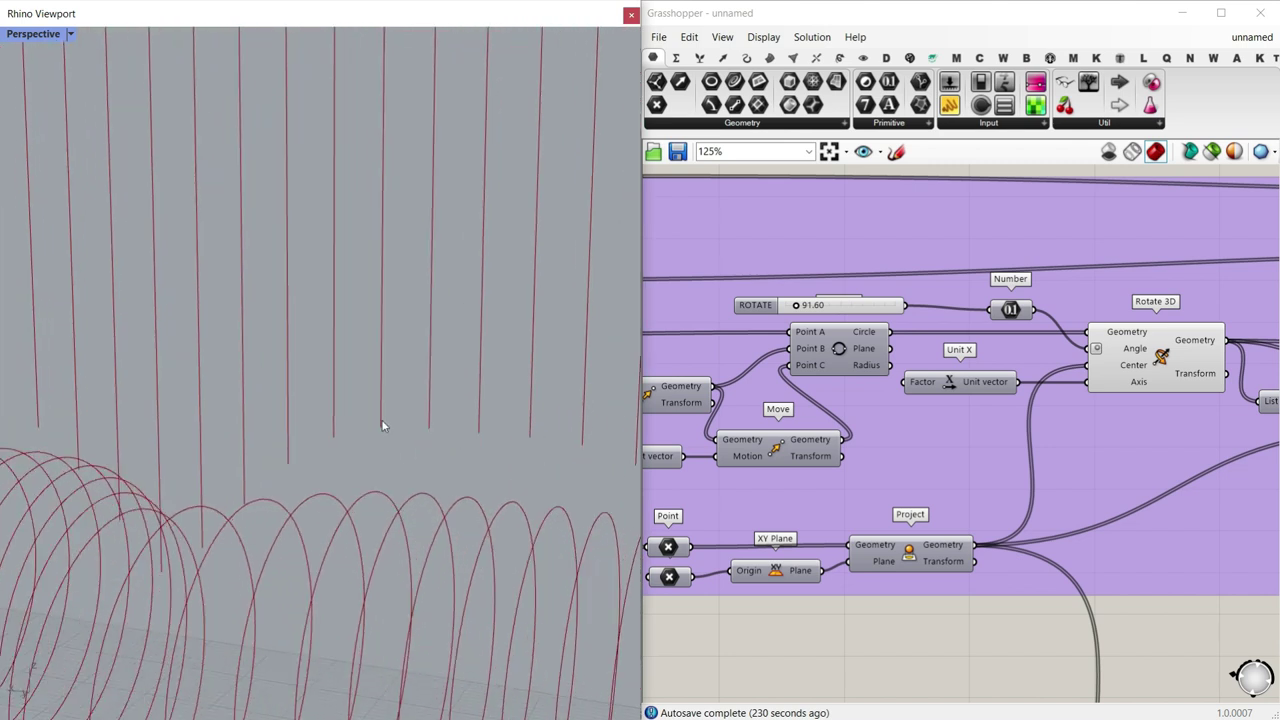
scroll(372, 510, "up", 5)
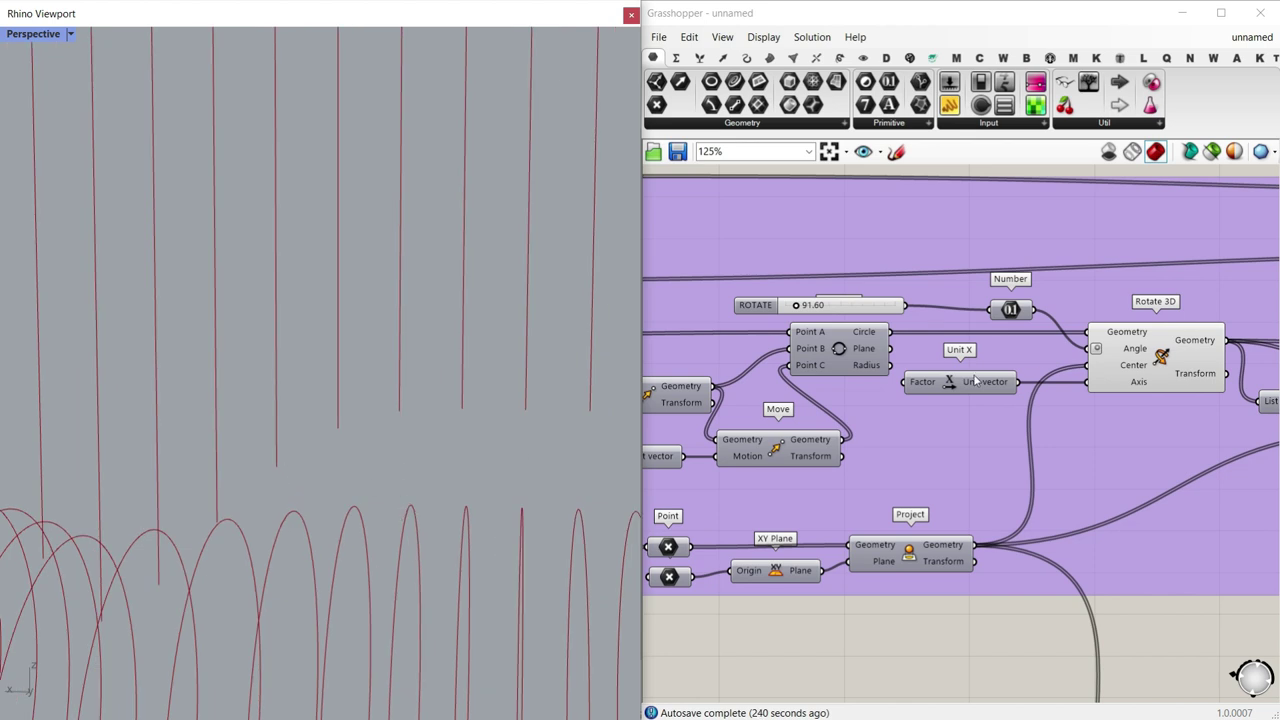
Step: Turn off the preview of the Rotate 3D component that turns the circles
right_click(1157, 350)
scroll(345, 438, "down", 5)
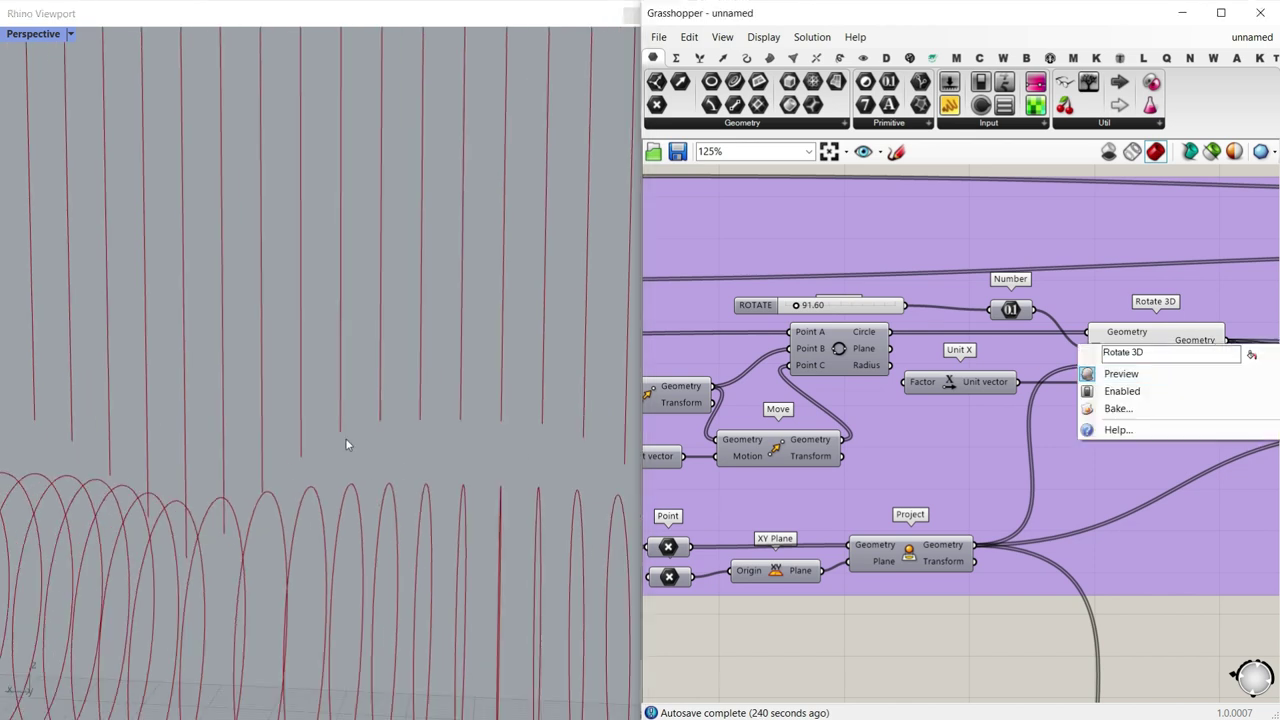
left_click(1118, 375)
scroll(400, 430, "down", 8)
scroll(938, 422, "down", 10)
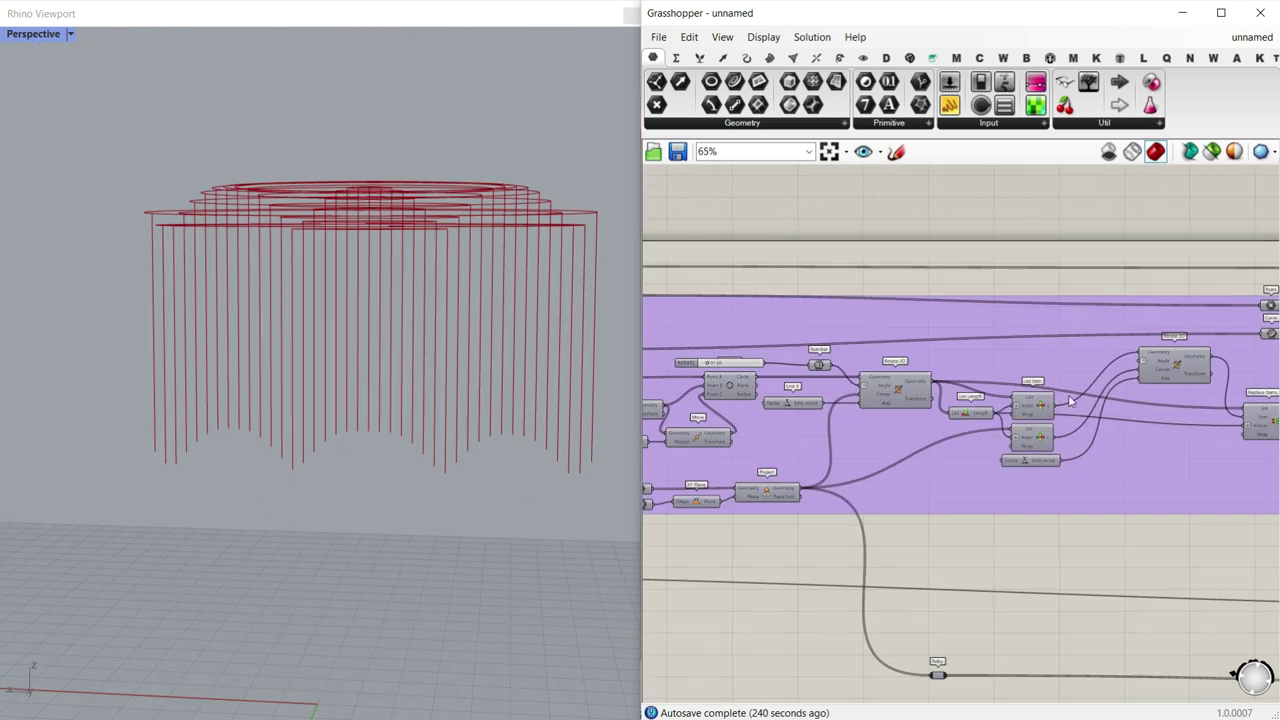
Step: Select all the components of the definition and turn off their preview
left_click_drag(973, 501, 781, 358)
right_click(946, 323)
left_click(970, 359)
left_click(980, 355)
Step: Turn on the preview of the Curve container between the Move Lines and Move Circles + Visualization groups
right_click_drag(1187, 392, 930, 392)
scroll(930, 397, "up", 8)
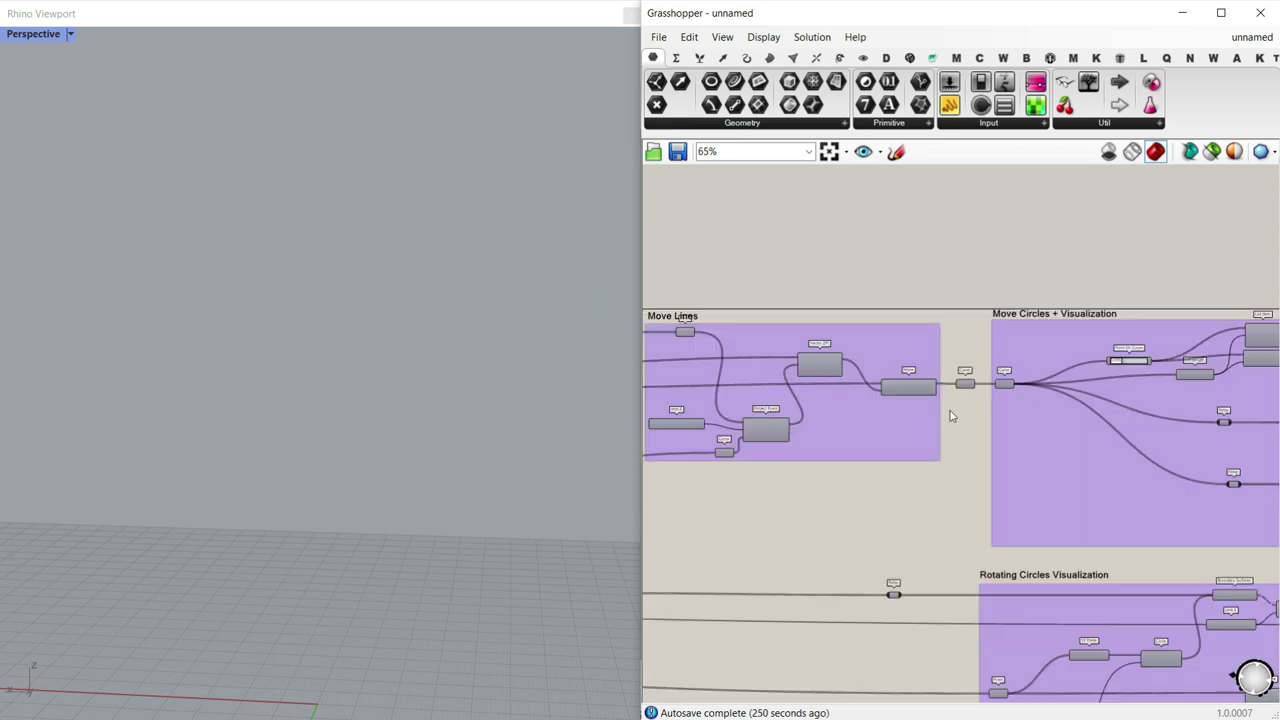
right_click(970, 377)
left_click(1010, 408)
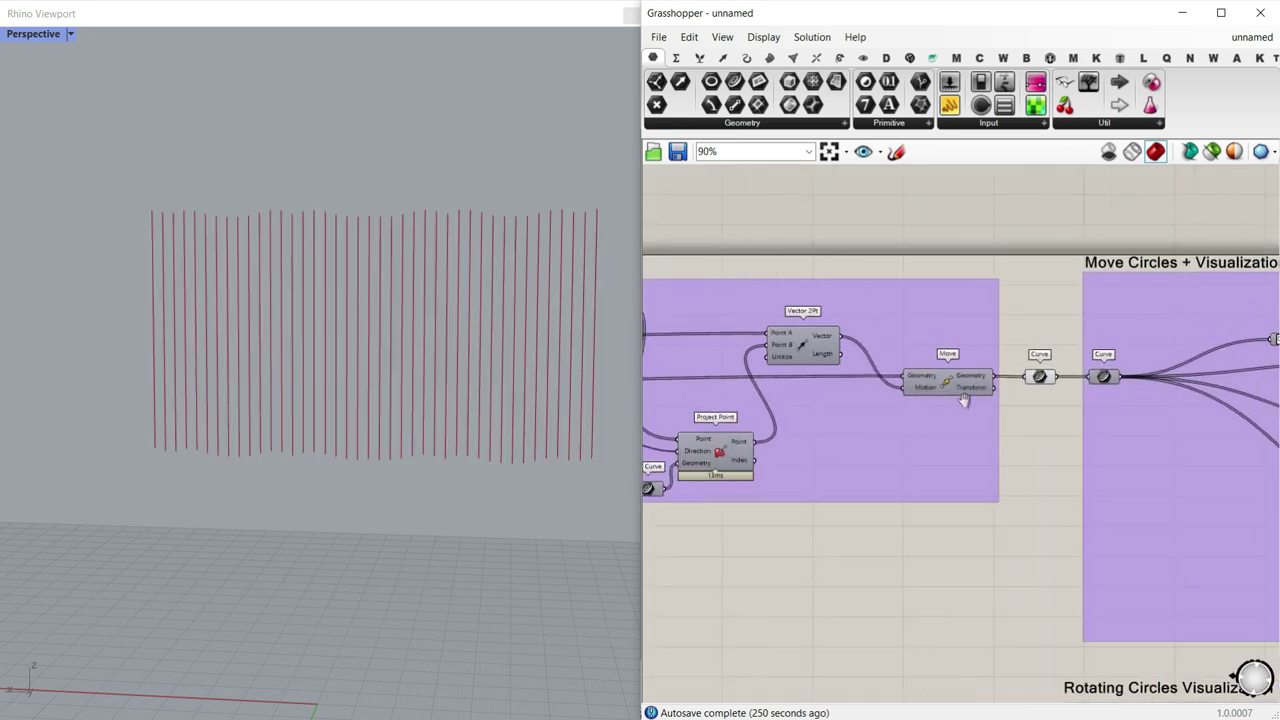
scroll(902, 418, "down", 4)
scroll(902, 418, "up", 4)
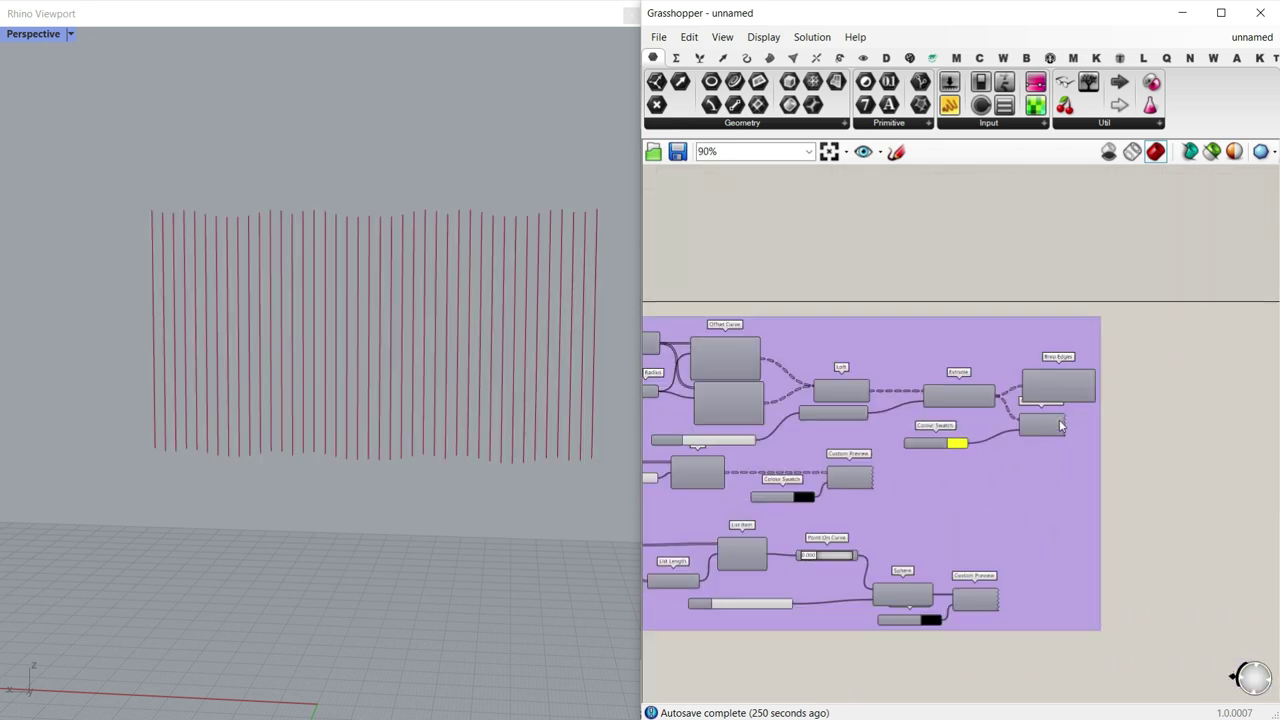
Step: Turn on the yellow Custom Preview of the extruded rings and inspect them above the lines
right_click(1065, 449)
left_click(1090, 453)
right_click_drag(328, 360, 307, 418)
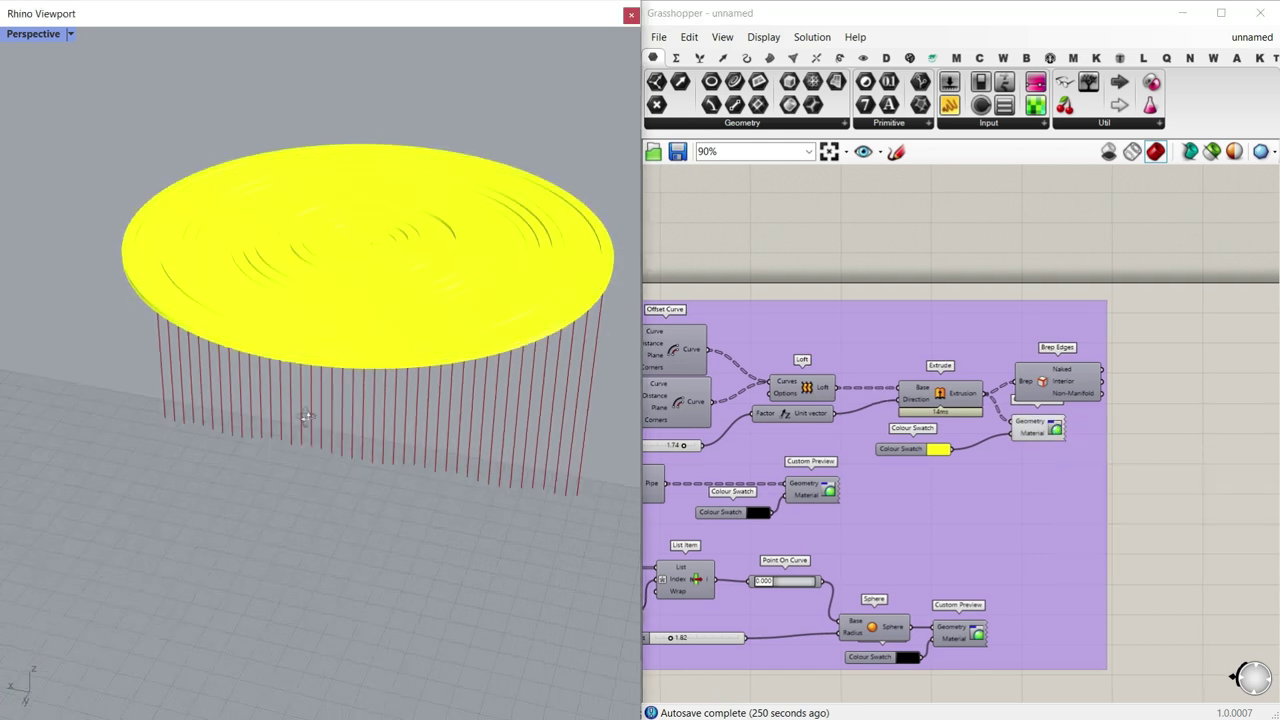
scroll(406, 369, "up", 2)
right_click_drag(240, 448, 206, 378)
scroll(208, 376, "up", 4)
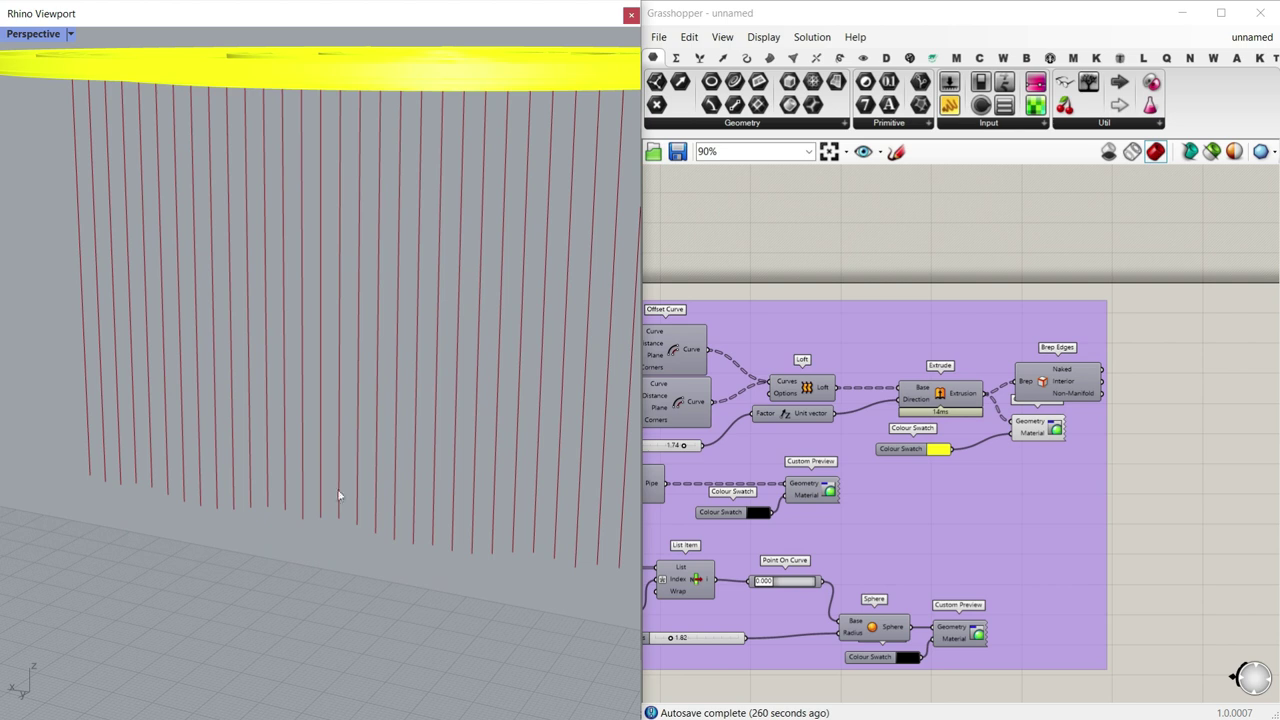
Step: Turn on the preview of the Brep Edges and Custom Preview components of the cams and their axle
right_click_drag(897, 478, 1014, 423)
scroll(1014, 423, "down", 2)
right_click_drag(1000, 480, 990, 400)
scroll(985, 400, "down", 4)
scroll(789, 549, "up", 5)
right_click_drag(818, 588, 818, 553)
scroll(817, 553, "down", 2)
left_click_drag(880, 596, 645, 368)
right_click(920, 400)
left_click(952, 403)
Step: Examine the cam discs, the axle and the lines connecting them to the rings from near and far
scroll(266, 468, "down", 3)
mouse_move(266, 468)
right_mouse_down()
mouse_move(363, 446)
mouse_move(411, 508)
mouse_move(409, 460)
mouse_move(448, 518)
mouse_move(352, 528)
mouse_move(280, 477)
mouse_move(254, 487)
right_mouse_up()
scroll(363, 446, "up", 3)
scroll(409, 460, "down", 3)
scroll(448, 518, "up", 4)
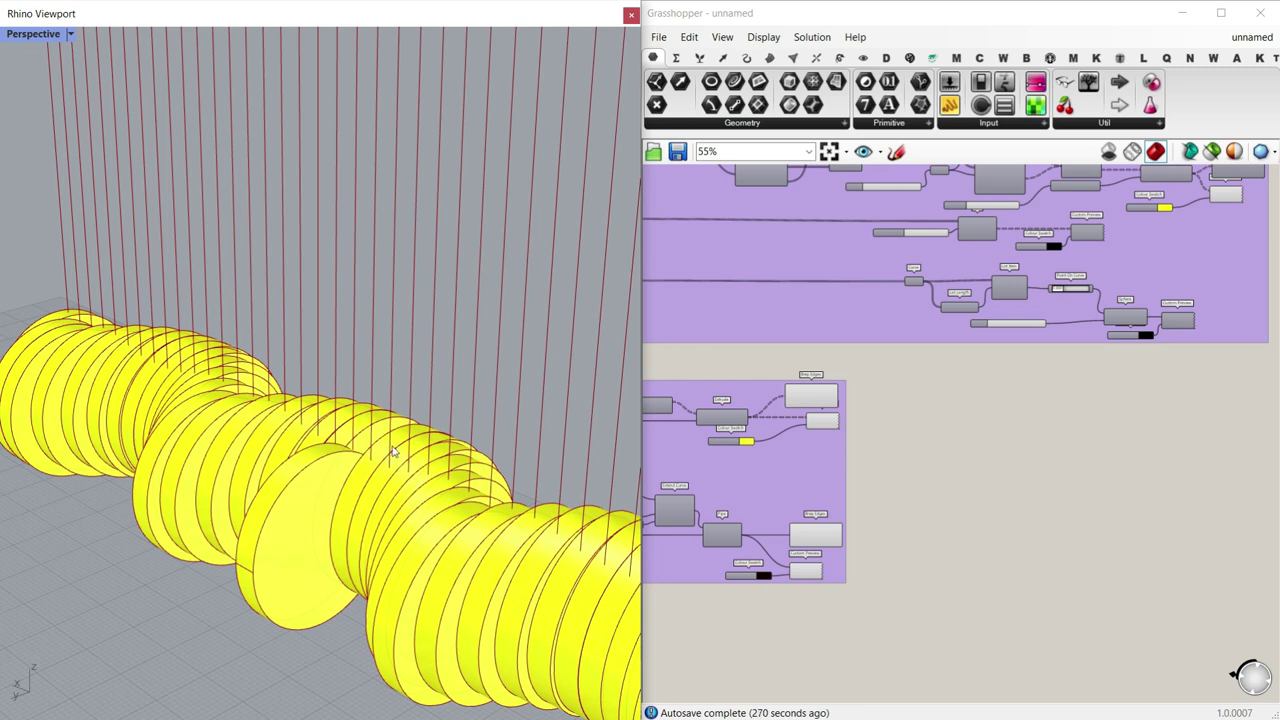
scroll(392, 452, "up", 3)
scroll(431, 531, "down", 10)
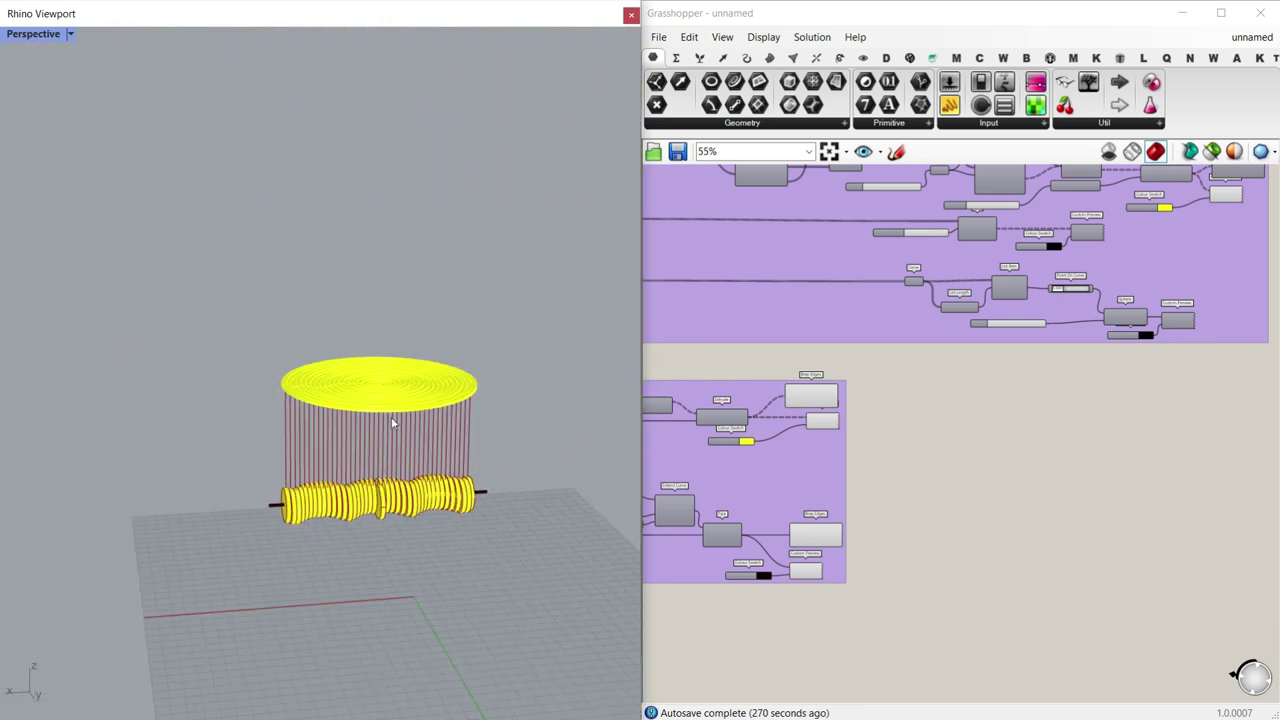
scroll(393, 423, "up", 5)
scroll(886, 469, "down", 3)
scroll(968, 418, "up", 4)
Step: Turn on the preview of the Sphere component and its Custom Preview and inspect the black sphere below the rings
left_click_drag(960, 437, 847, 365)
right_click(885, 437)
left_click(908, 446)
left_click(921, 467)
right_click_drag(305, 476, 365, 312)
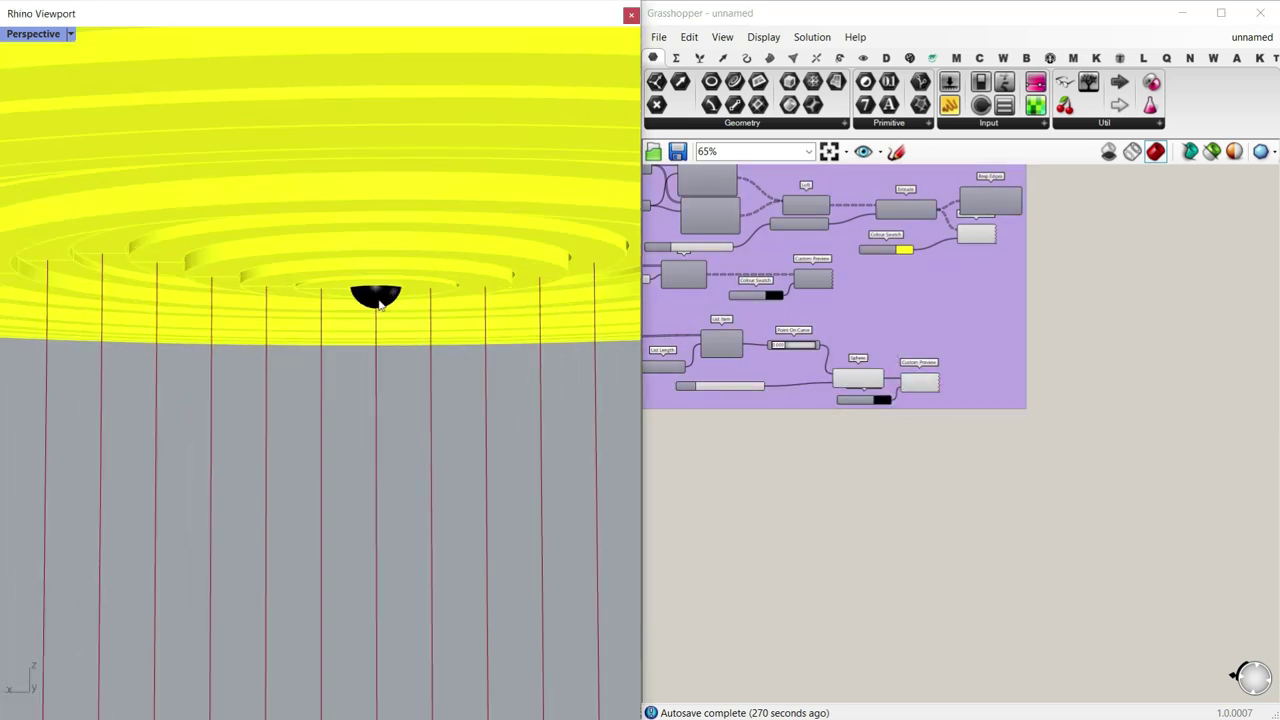
Step: Set the ROTATE slider to 237.86 and inspect the black sphere on the centre line
scroll(903, 380, "down", 5)
right_click_drag(880, 379, 1125, 378)
right_click_drag(902, 392, 1200, 410)
scroll(900, 412, "down", 3)
right_click_drag(909, 414, 1025, 408)
scroll(846, 364, "up", 4)
scroll(846, 365, "up", 5)
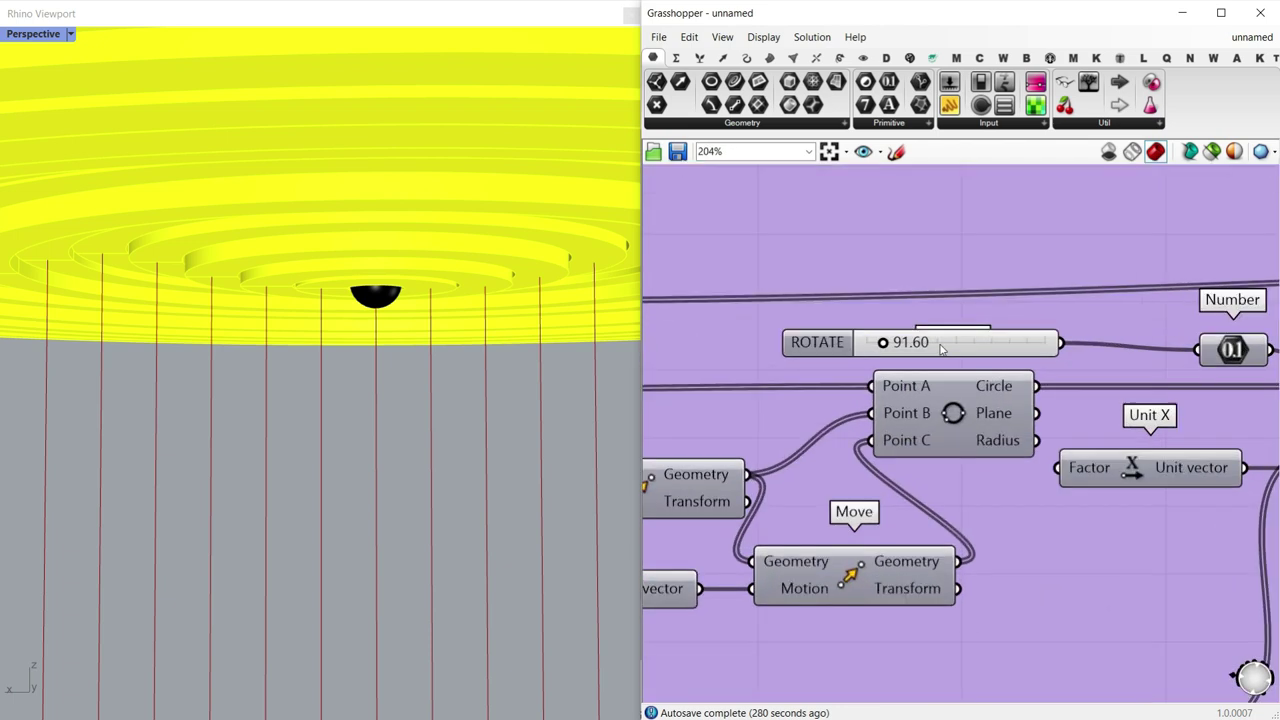
left_click_drag(910, 347, 912, 346)
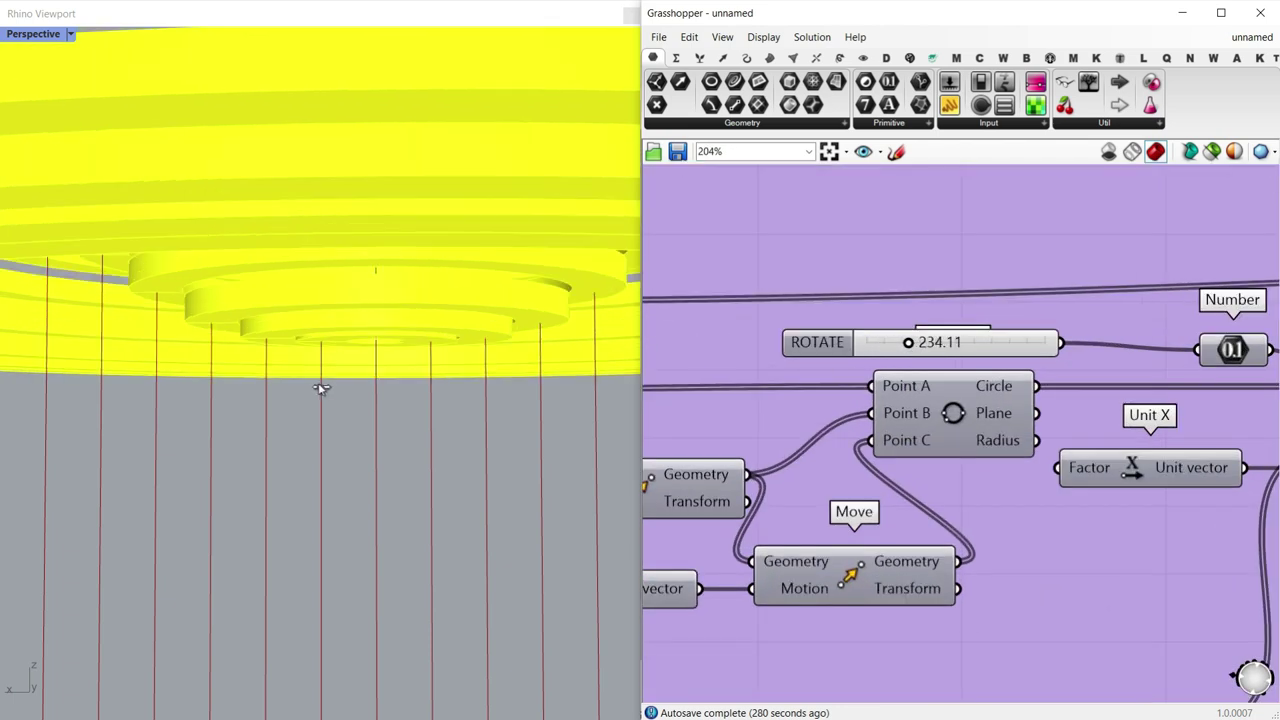
mouse_move(328, 383)
right_mouse_down()
mouse_move(346, 302)
mouse_move(348, 380)
right_mouse_up()
scroll(343, 400, "up", 5)
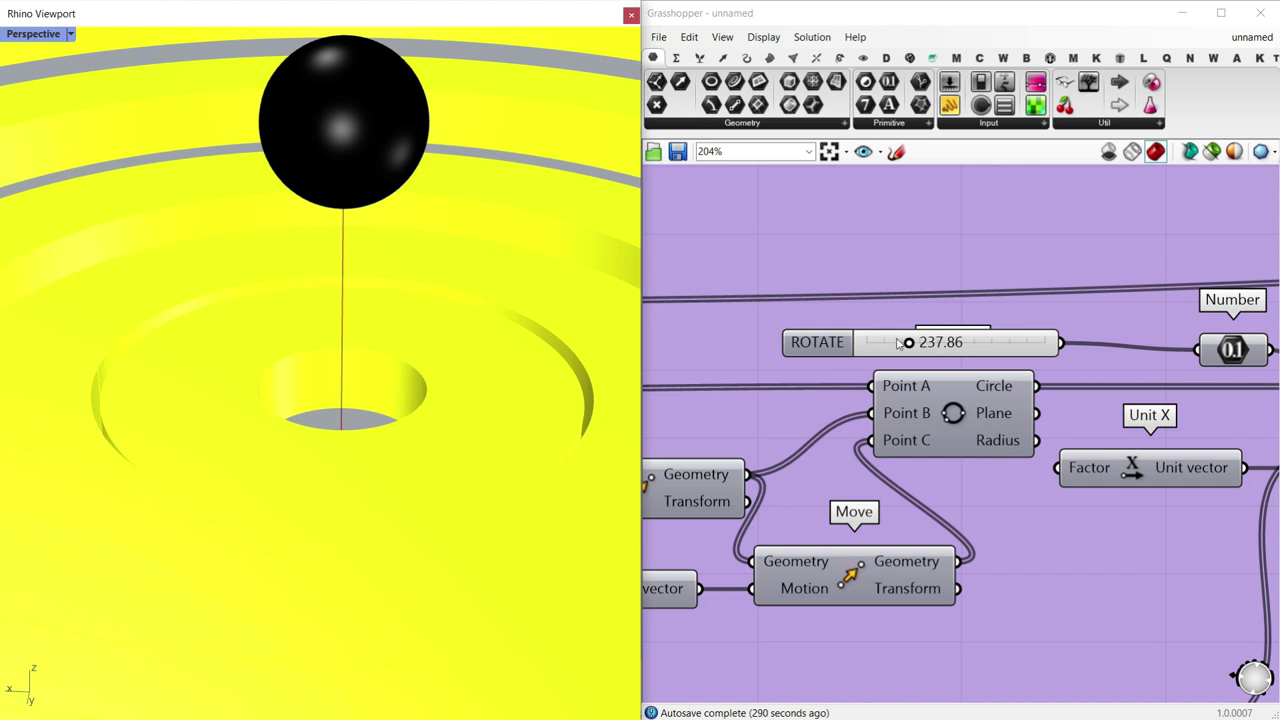
Step: Set the ROTATE slider to 387.87 and inspect the wave formed by the rings
left_click_drag(910, 343, 936, 343)
scroll(334, 371, "down", 6)
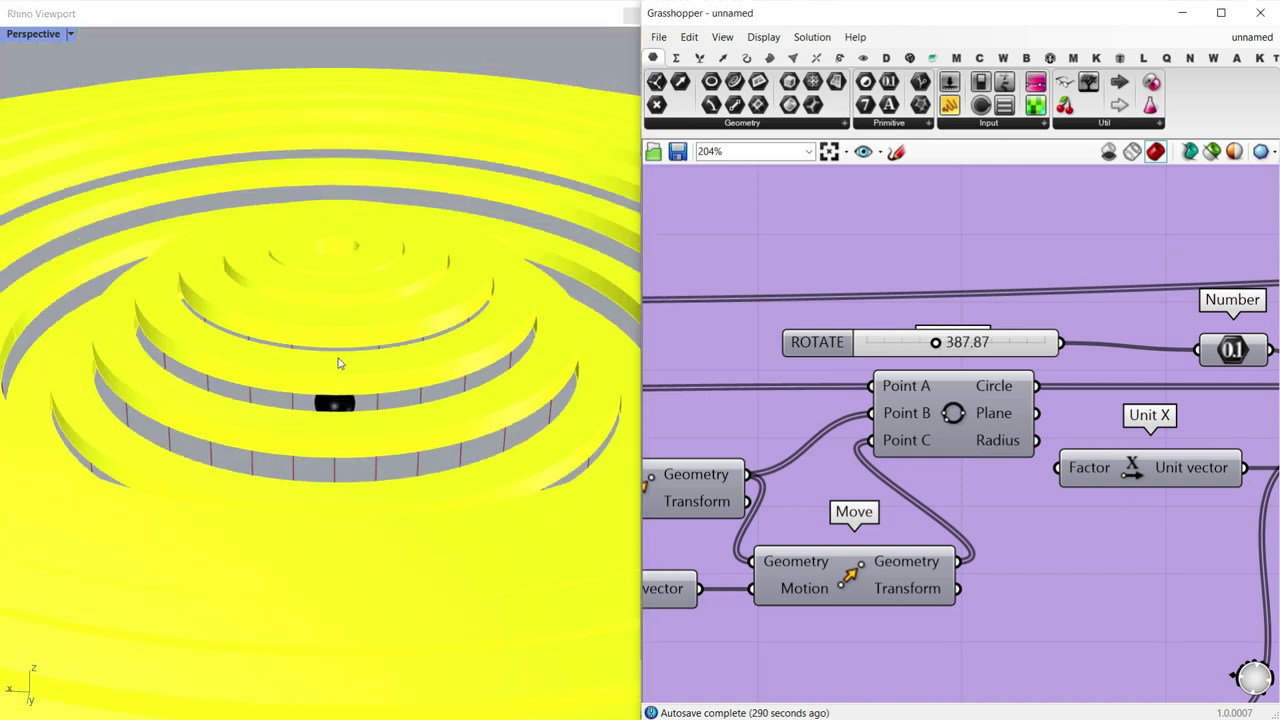
right_click_drag(334, 366, 295, 454)
scroll(355, 308, "up", 6)
scroll(346, 331, "down", 6)
scroll(300, 430, "up", 4)
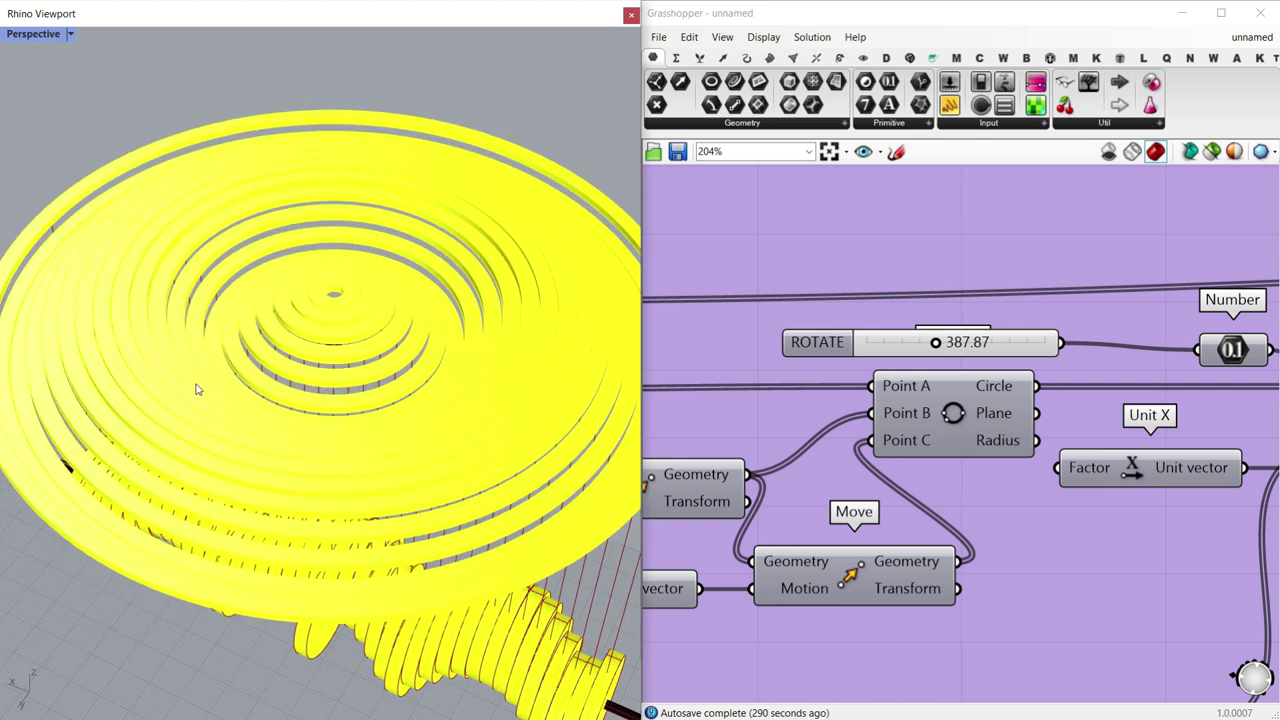
Step: Create a new blank Grasshopper document and show the empty construction grid
scroll(918, 366, "down", 10)
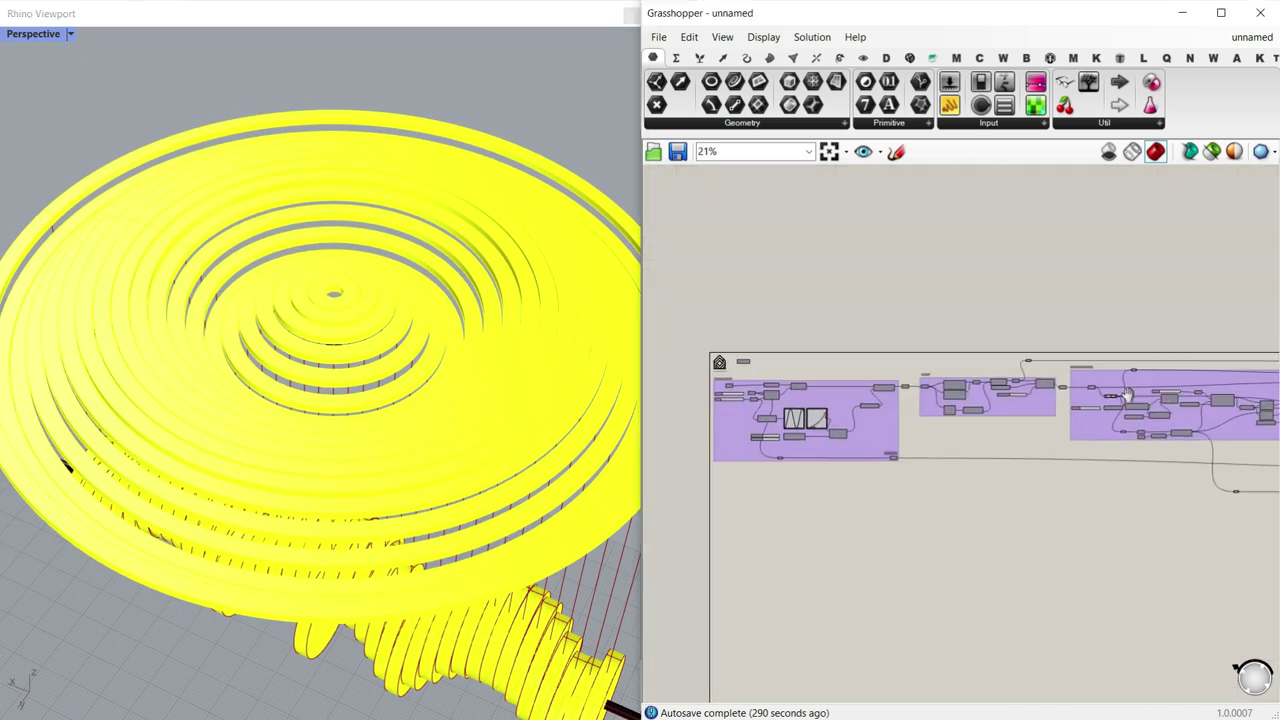
left_click(659, 37)
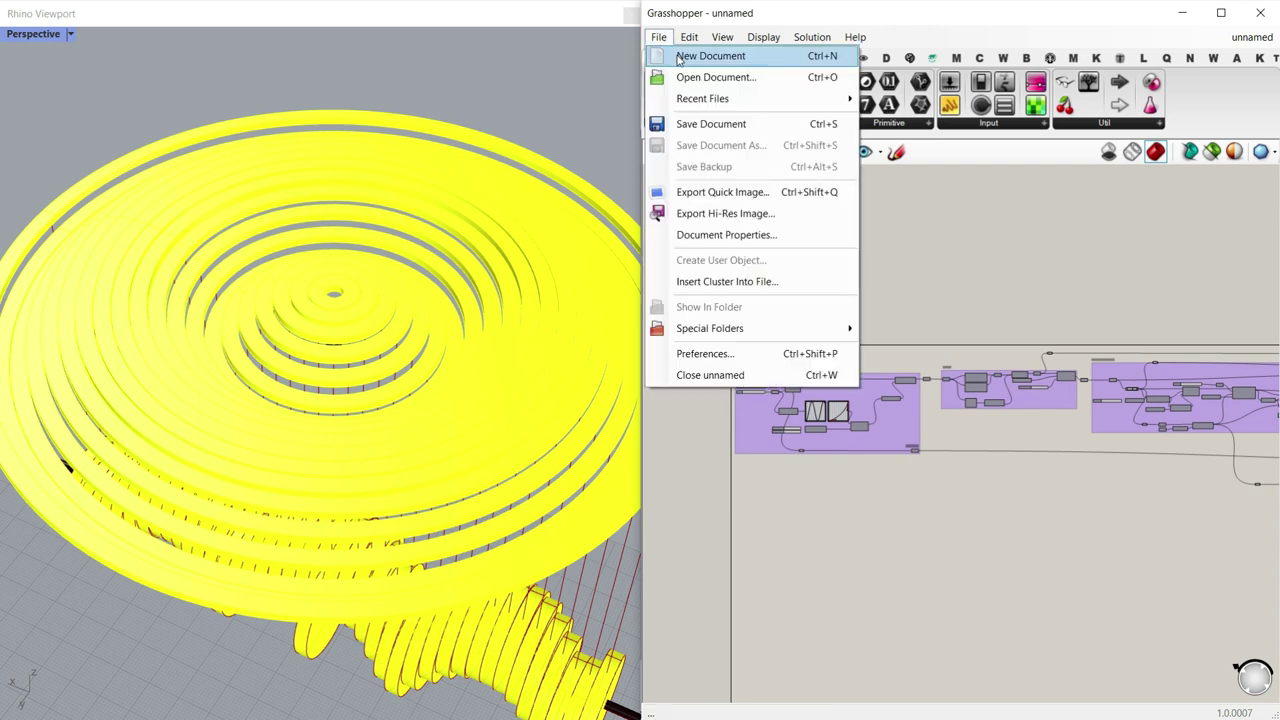
left_click(714, 54)
scroll(458, 380, "down", 5)
right_click_drag(440, 384, 311, 469)
right_click_drag(433, 452, 289, 352)
scroll(386, 404, "up", 2)
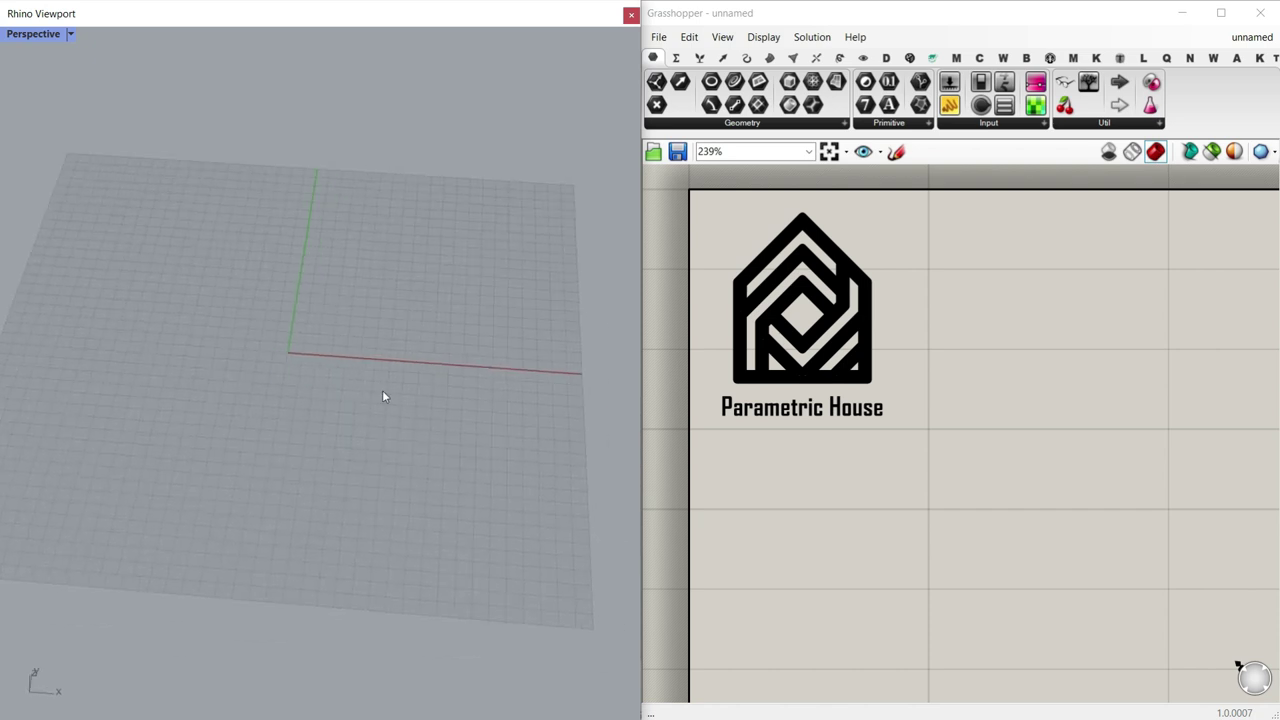
right_click_drag(443, 415, 384, 366)
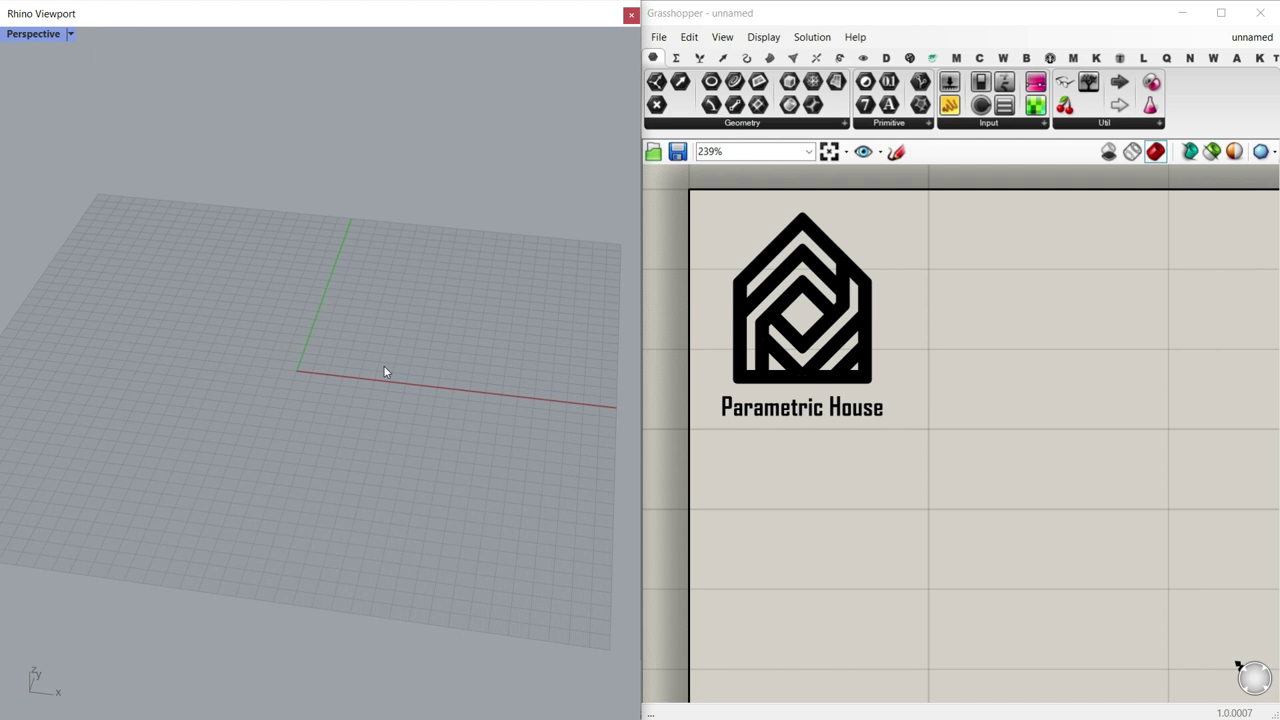
Step: Switch back to the document containing the finished sculpture definition
left_click(1230, 44)
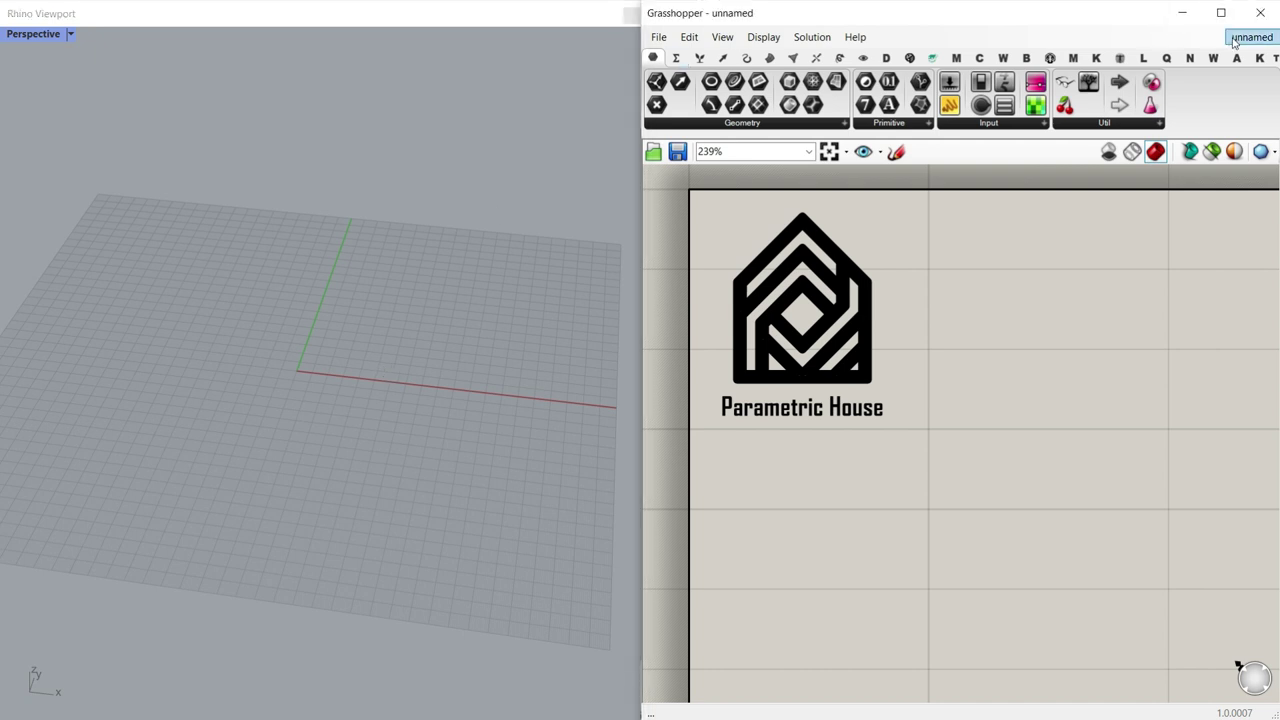
left_click(1136, 178)
right_click_drag(430, 440, 112, 347)
scroll(211, 369, "up", 3)
scroll(112, 345, "up", 3)
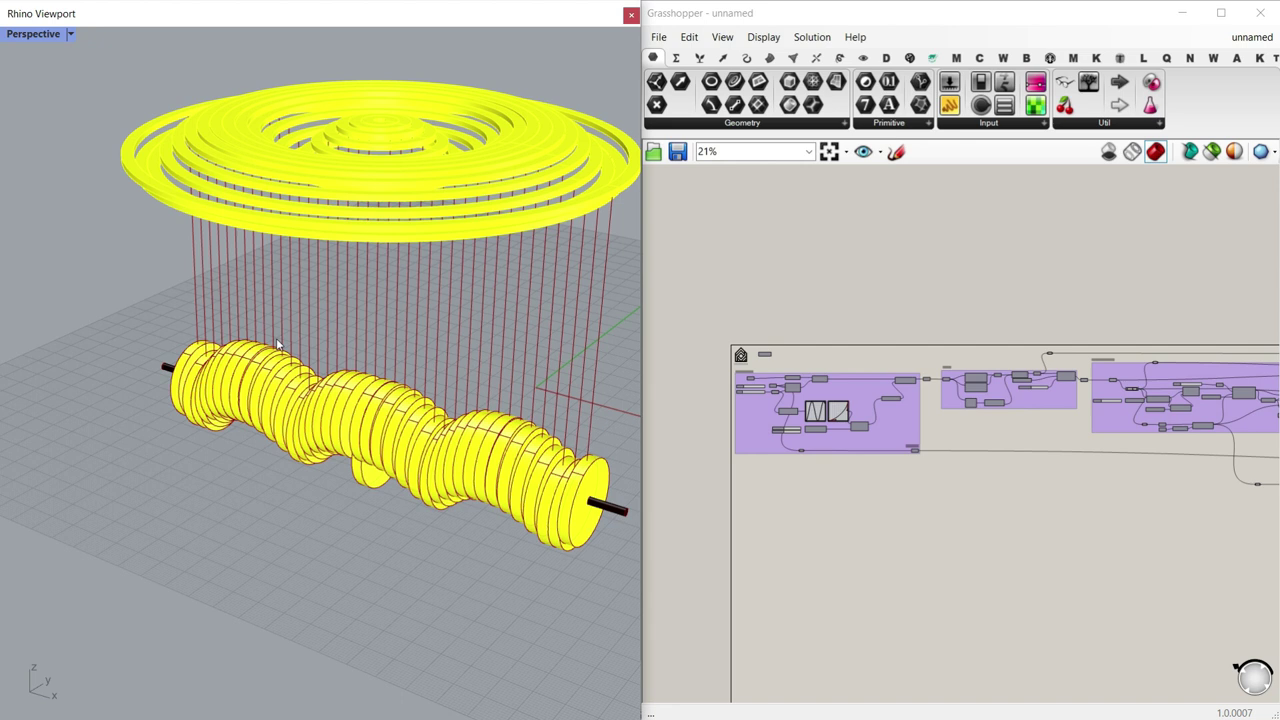
Step: Examine the row of offset cam discs and the Form group of the finished definition
scroll(856, 400, "up", 3)
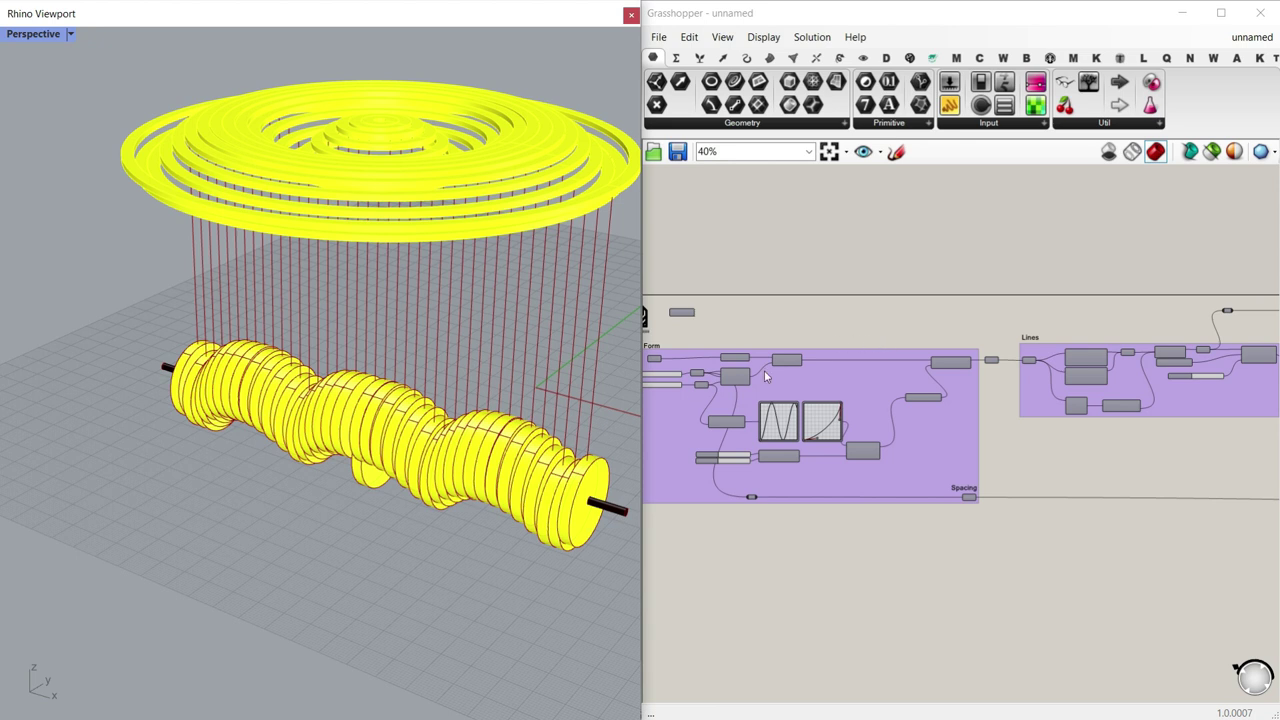
scroll(381, 449, "down", 2)
scroll(389, 430, "up", 6)
right_click_drag(299, 443, 351, 403)
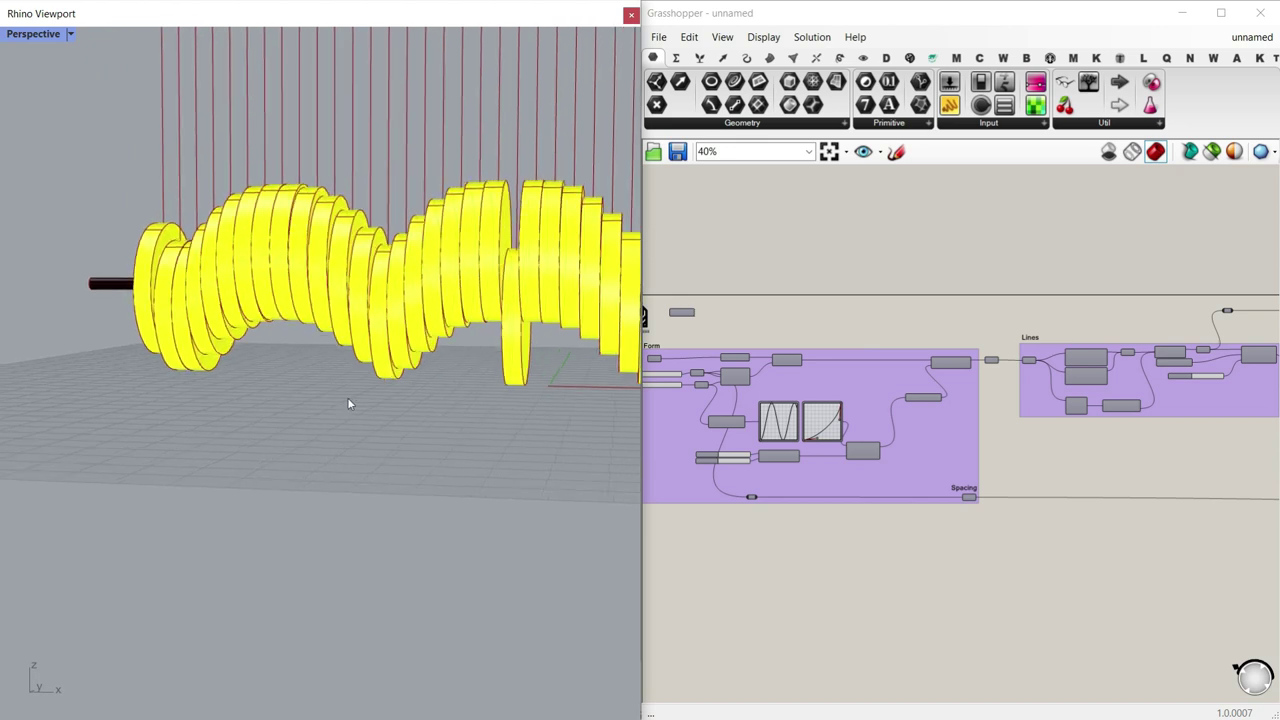
scroll(367, 320, "up", 3)
right_click_drag(363, 352, 324, 370)
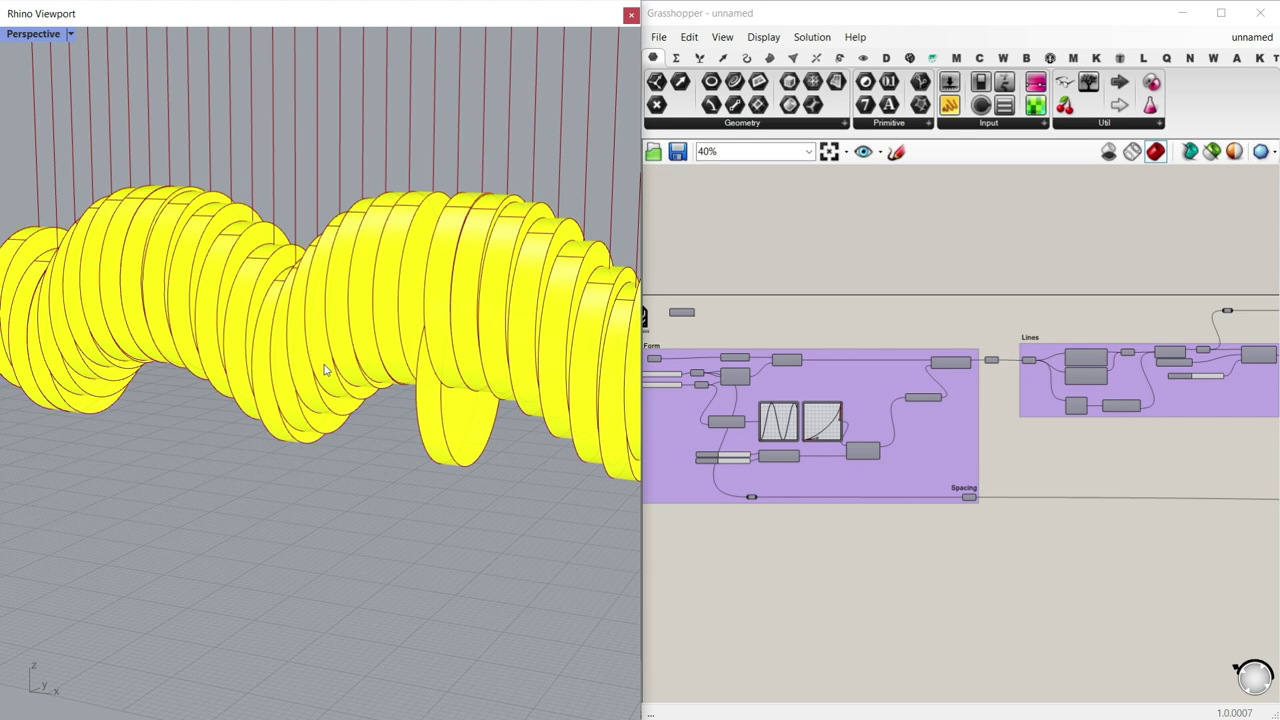
scroll(450, 308, "down", 5)
right_click_drag(450, 308, 366, 342)
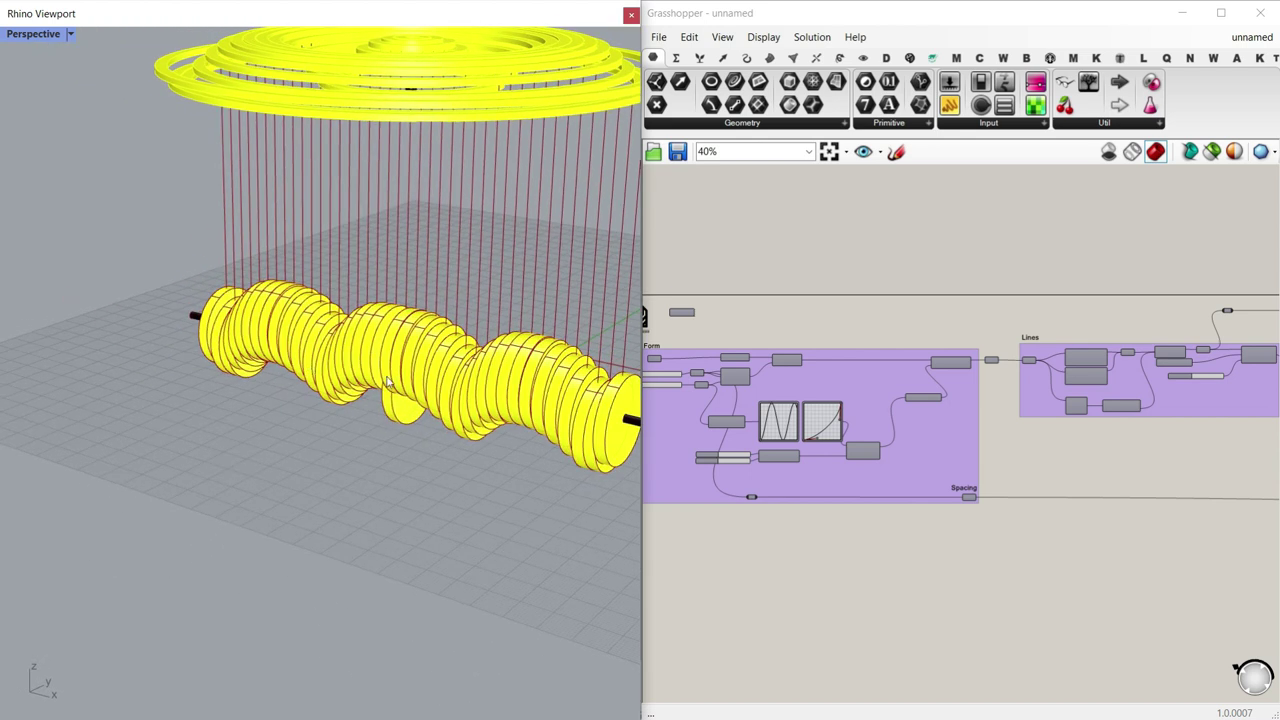
scroll(417, 375, "up", 3)
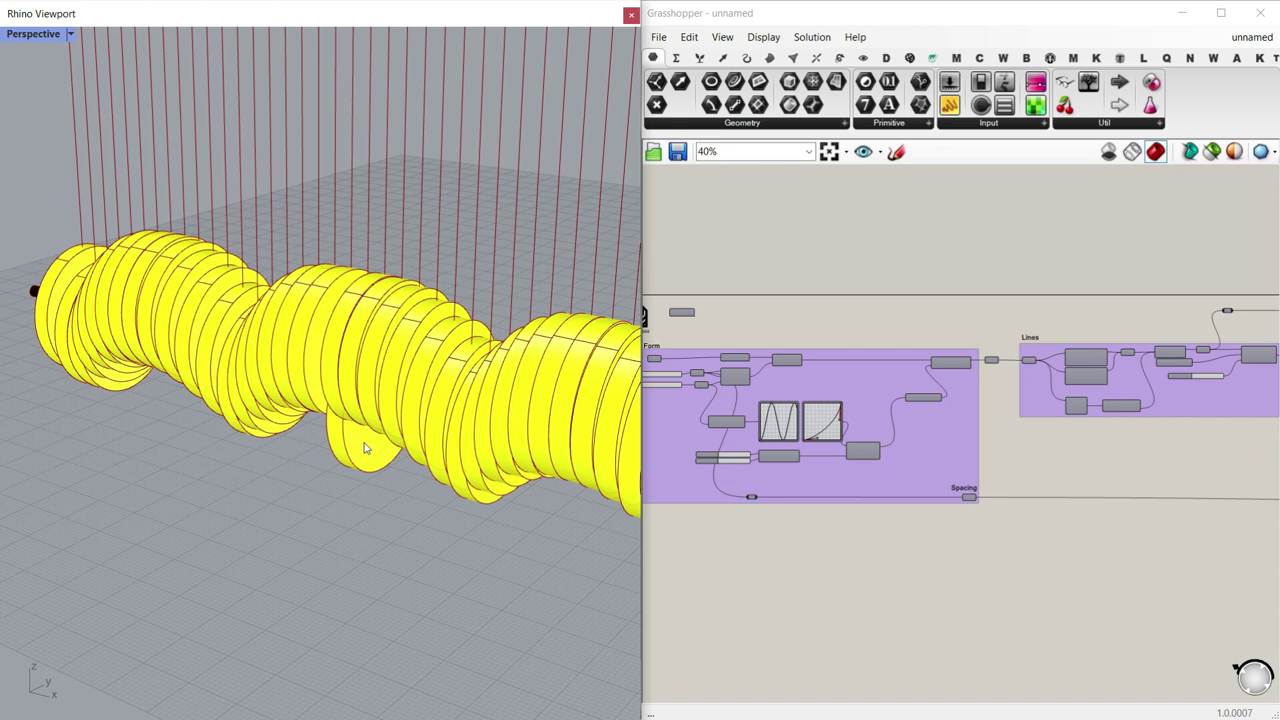
scroll(927, 373, "down", 5)
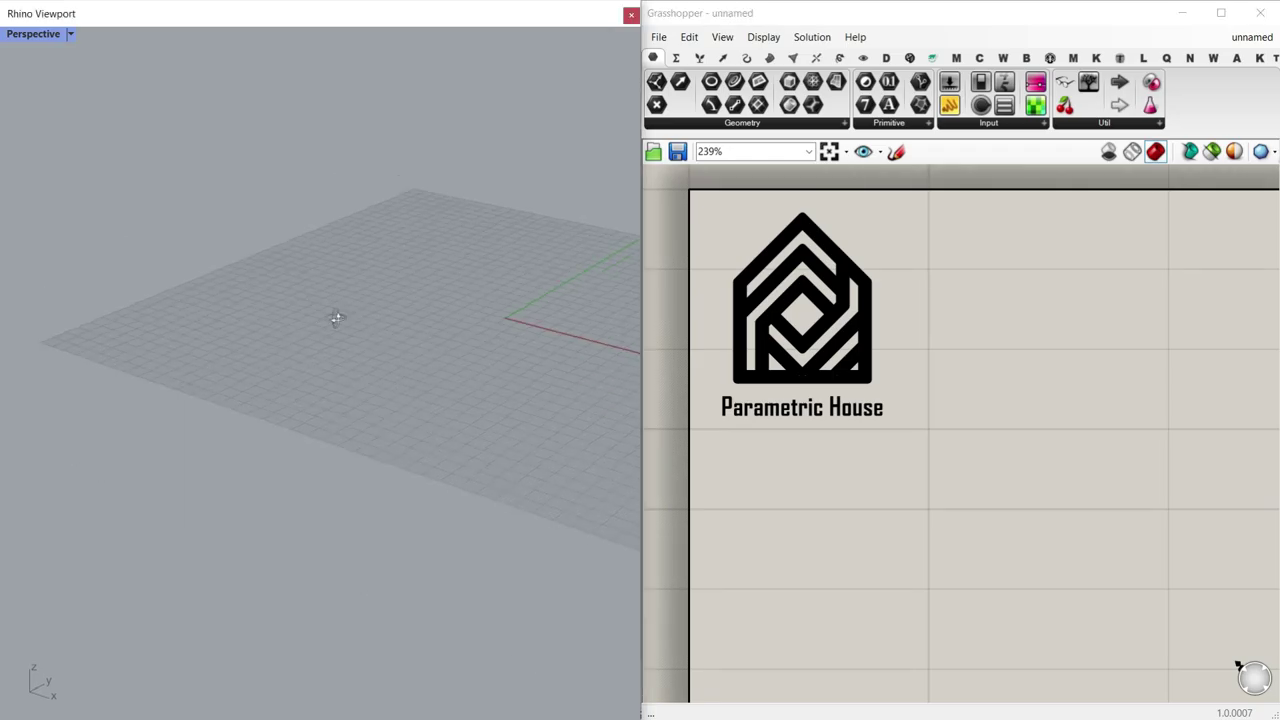
right_click_drag(334, 317, 391, 332)
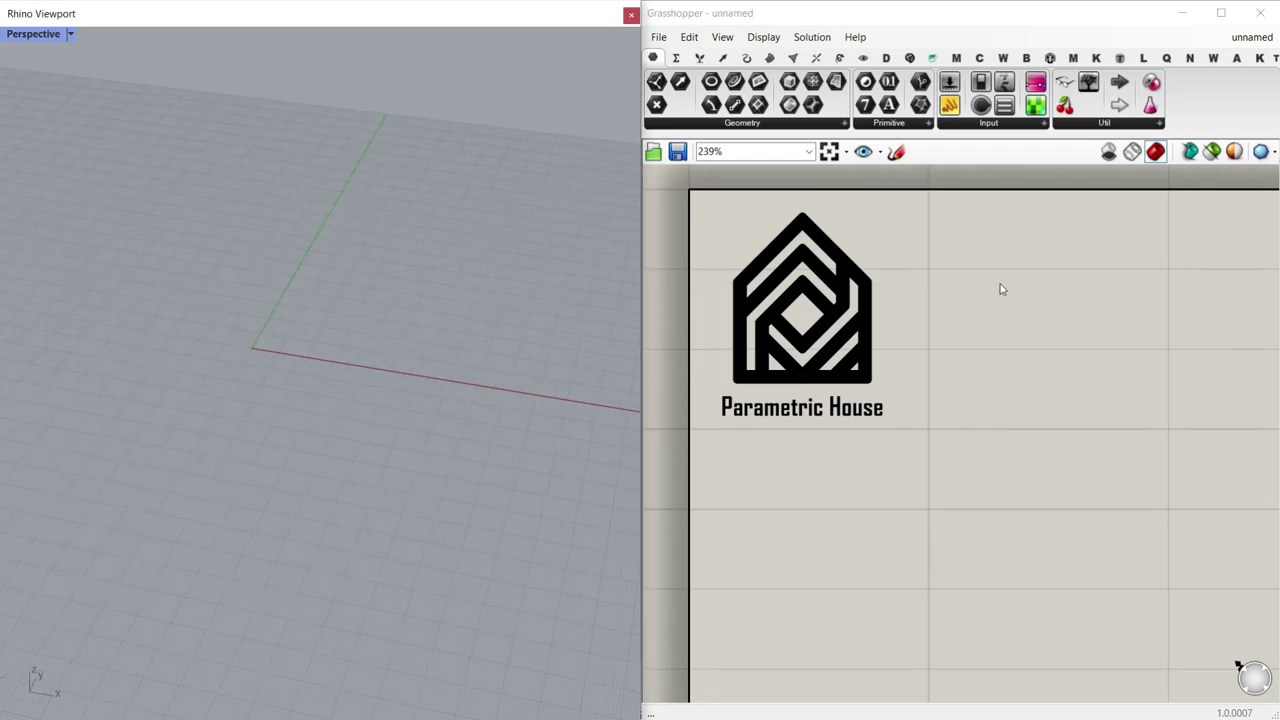
left_click(1063, 85)
scroll(1155, 329, "down", 3)
left_click(763, 229)
scroll(1004, 326, "up", 5)
right_click_drag(1004, 326, 881, 304)
scroll(927, 346, "down", 1)
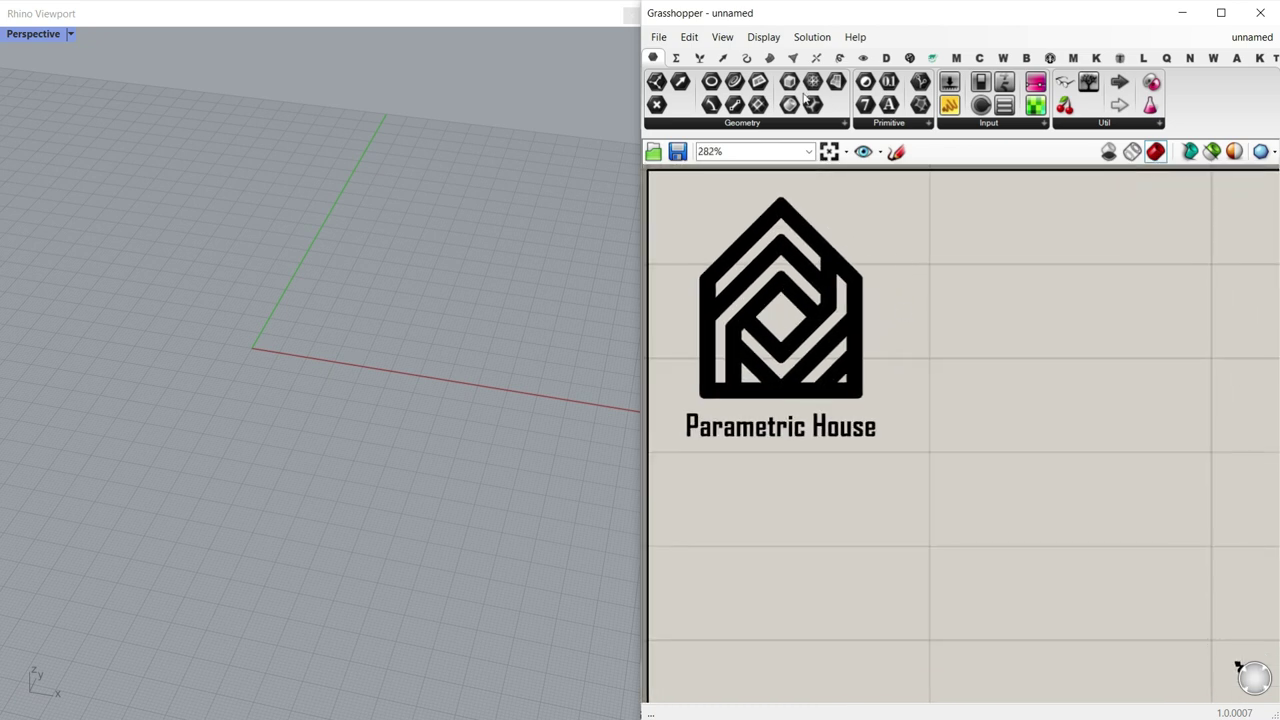
Step: Add a Circle component with Plane and Radius inputs to the blank canvas
left_click(746, 58)
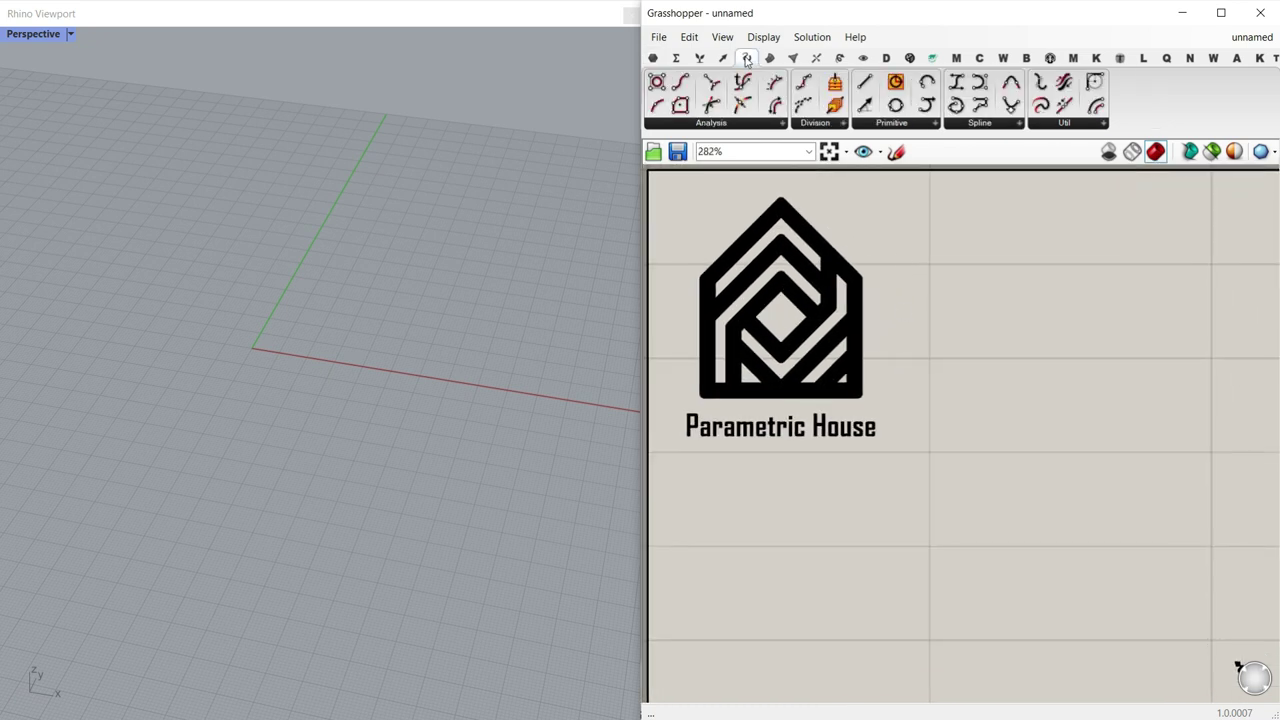
left_click(934, 123)
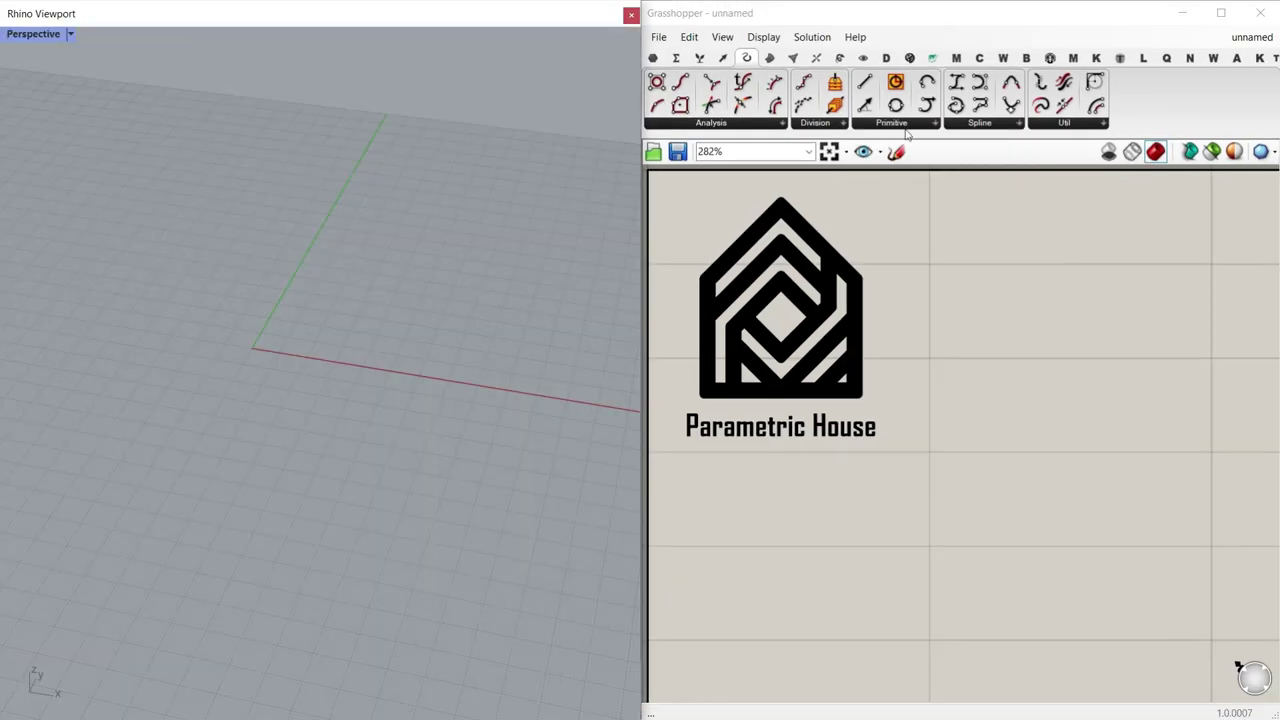
left_click(906, 125)
left_click(890, 247)
left_click(960, 290)
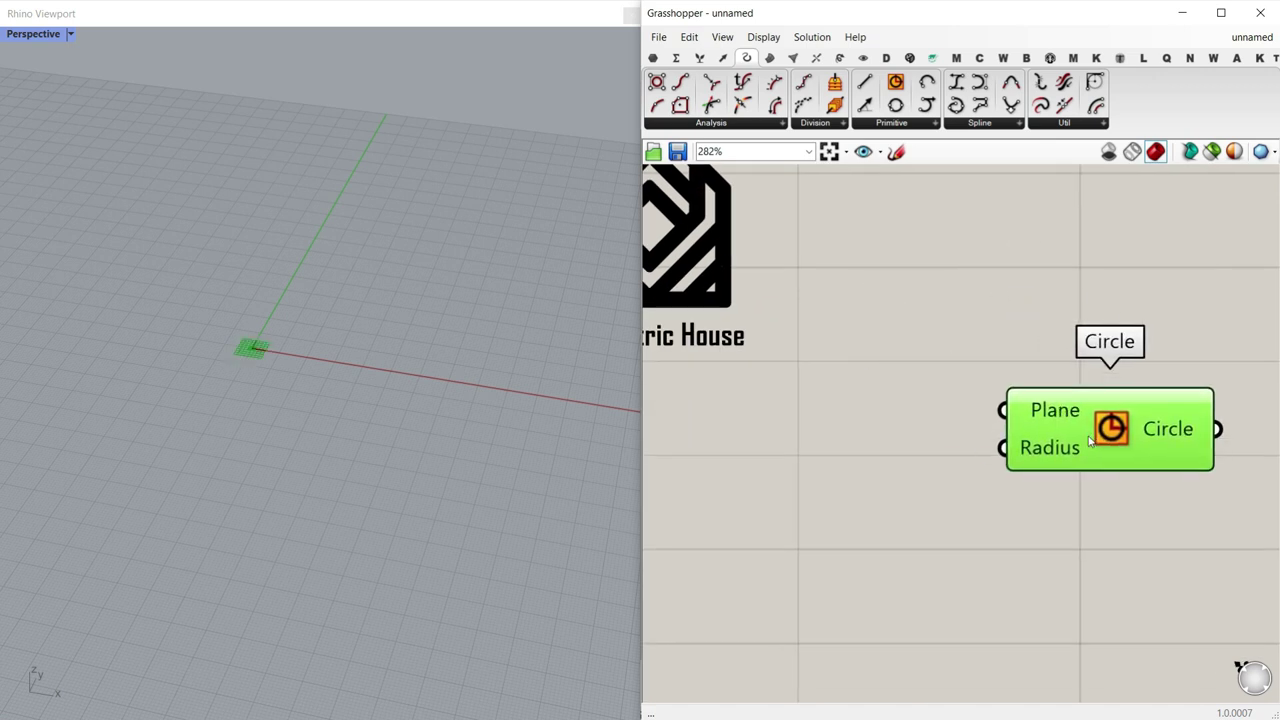
scroll(290, 390, "up", 2)
scroll(194, 316, "up", 3)
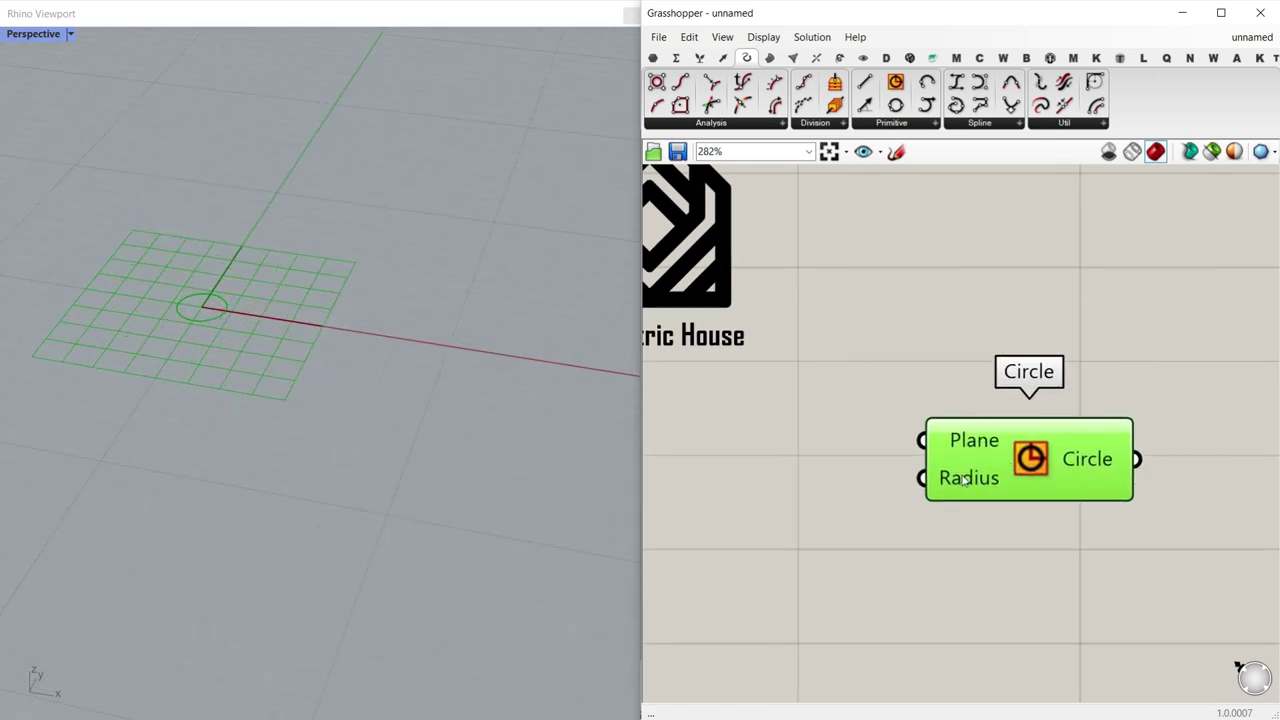
Step: Inspect the default circle at the origin and shift the Circle component to leave more room before its inputs
mouse_move(963, 483)
scroll(198, 303, "up", 3)
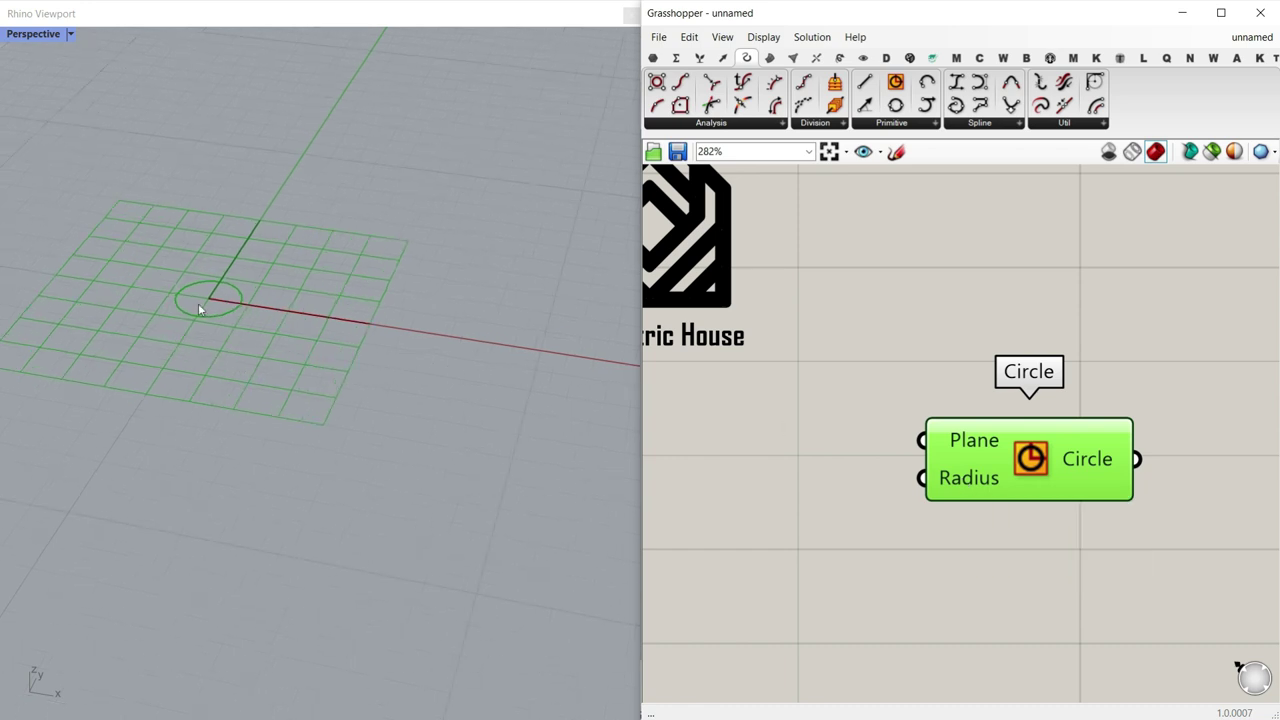
scroll(405, 411, "down", 5)
scroll(393, 374, "up", 4)
right_click_drag(384, 358, 320, 388, "shift")
right_click_drag(1001, 419, 1014, 350)
left_click_drag(1012, 410, 1064, 413)
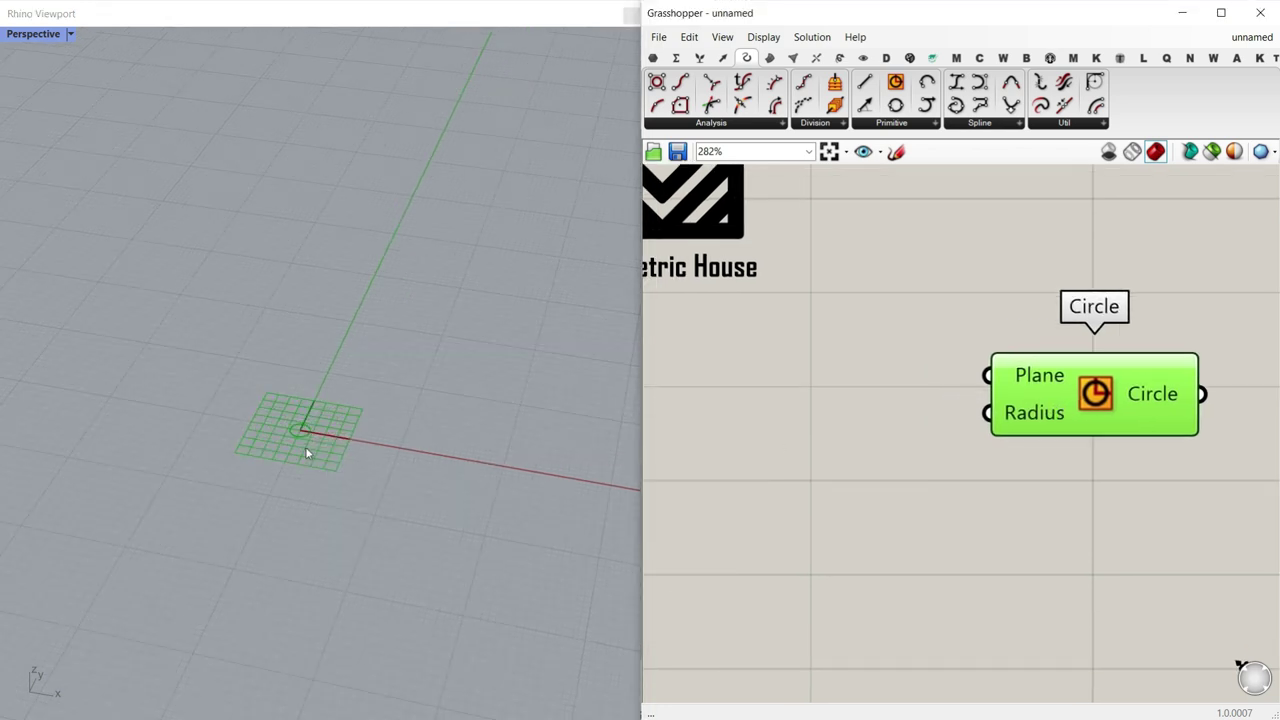
scroll(237, 430, "down", 3)
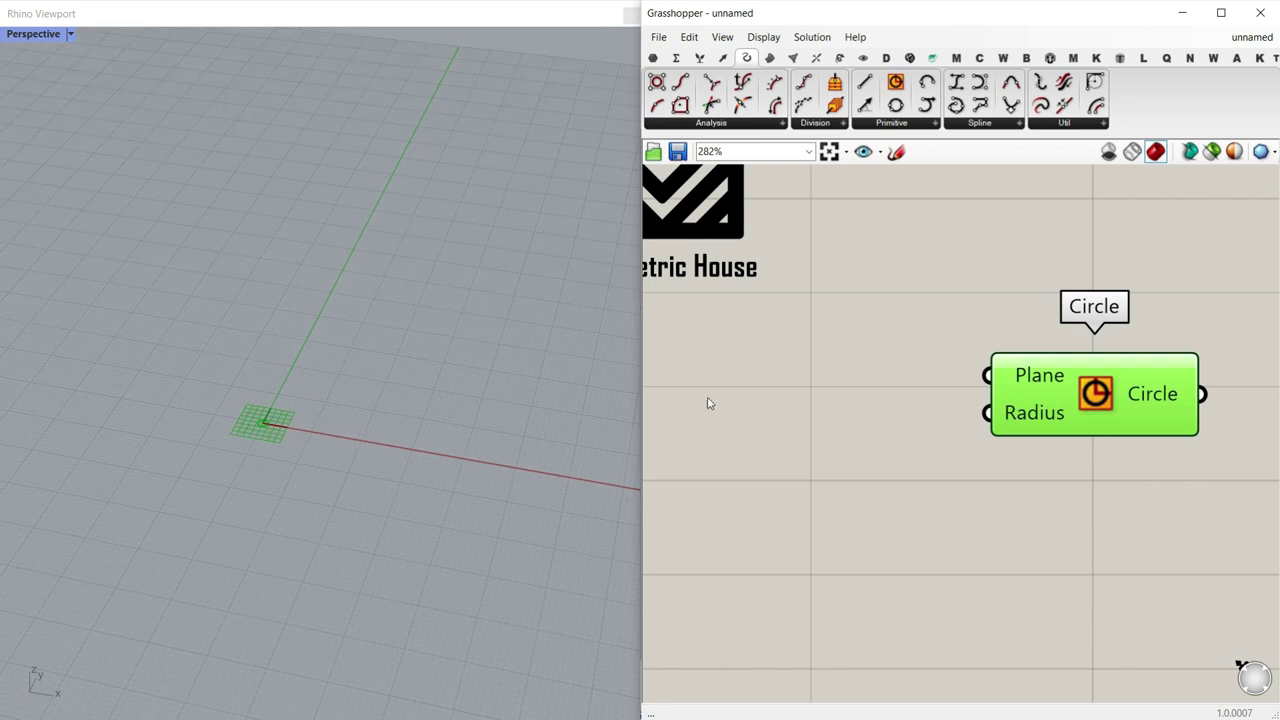
Step: Place a Series component in front of the Circle's inputs and delete it again
scroll(860, 425, "up", 3)
left_click(811, 461)
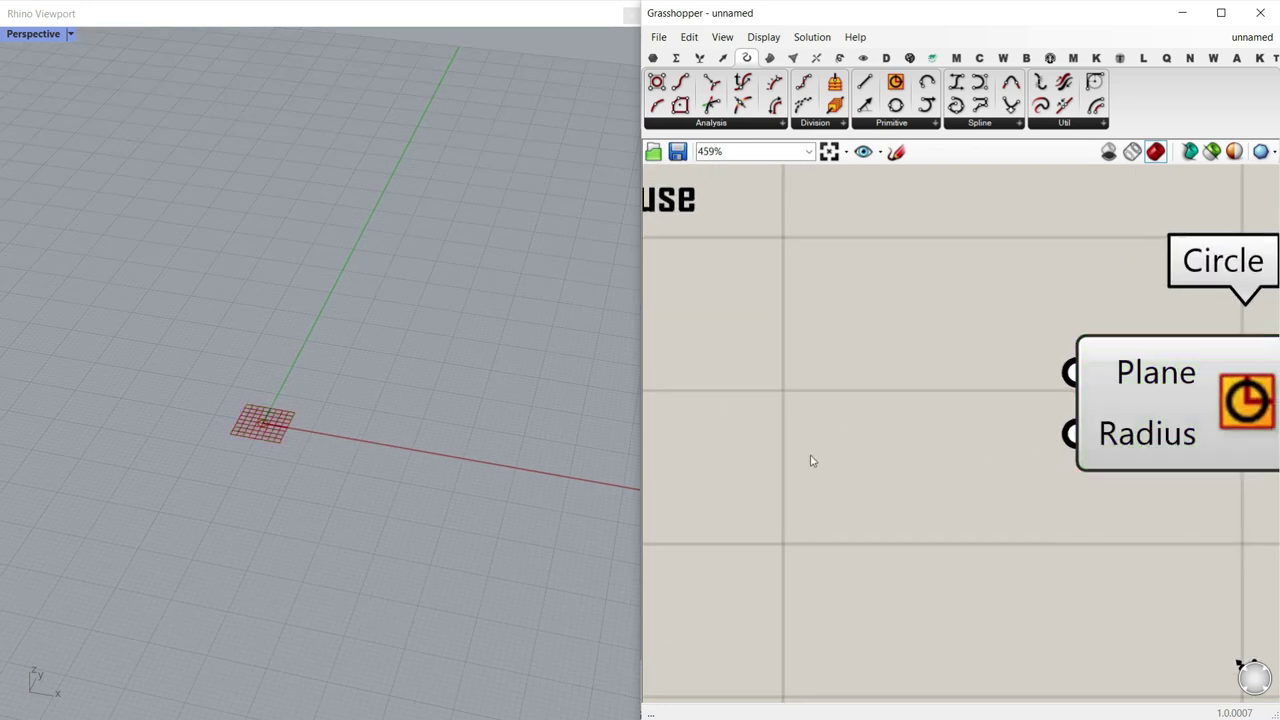
double_click(811, 461)
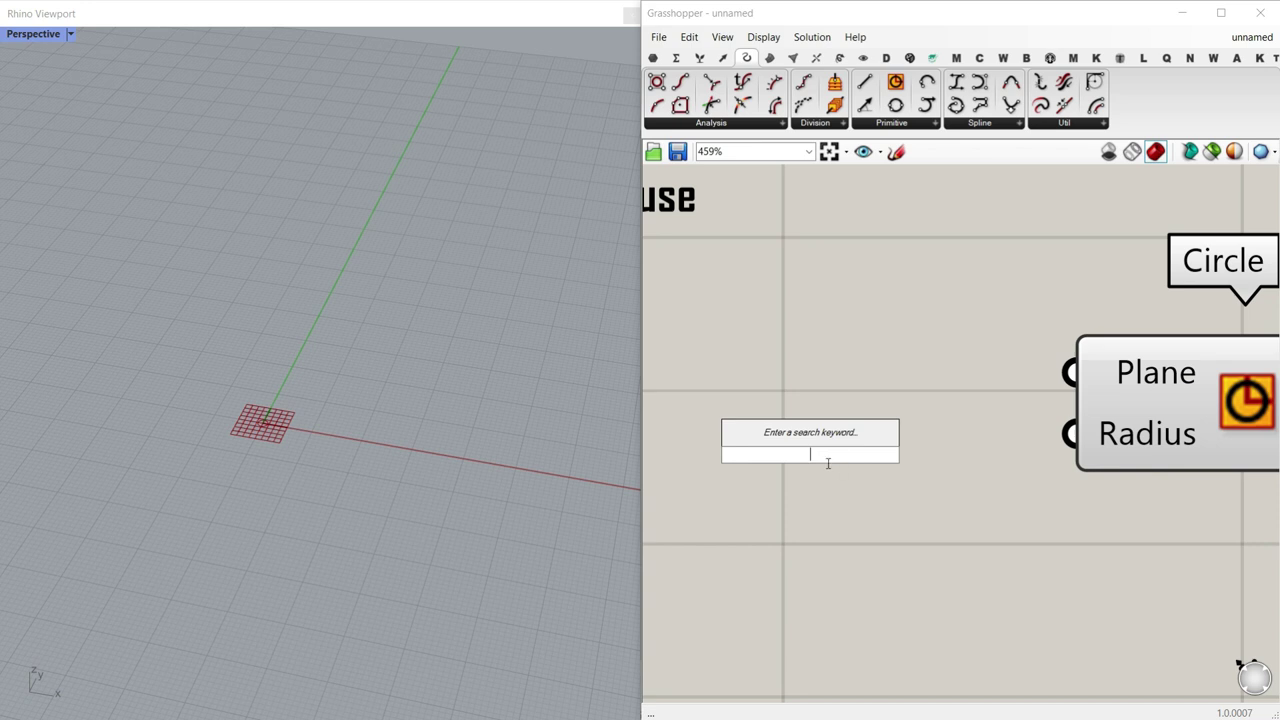
type("series")
key("Return")
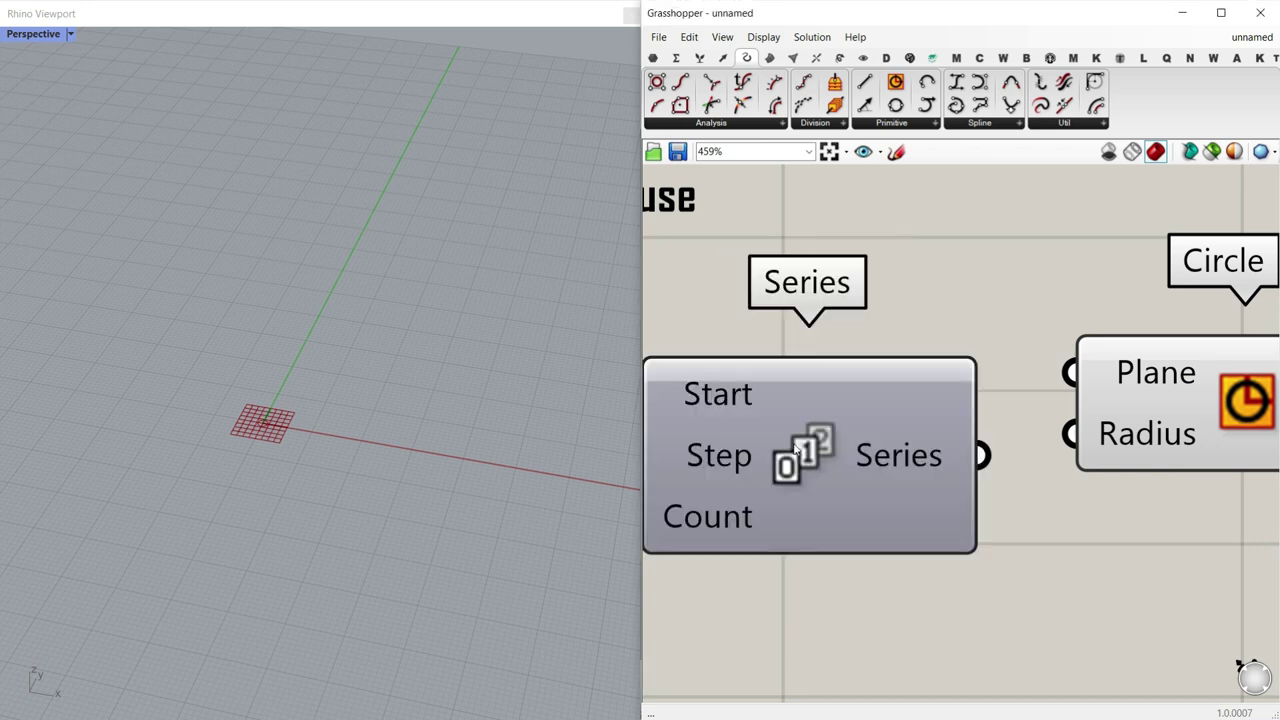
scroll(797, 450, "down", 4)
mouse_move(880, 384)
left_mouse_down()
mouse_move(852, 394)
mouse_move(868, 396)
left_mouse_up()
key("Delete")
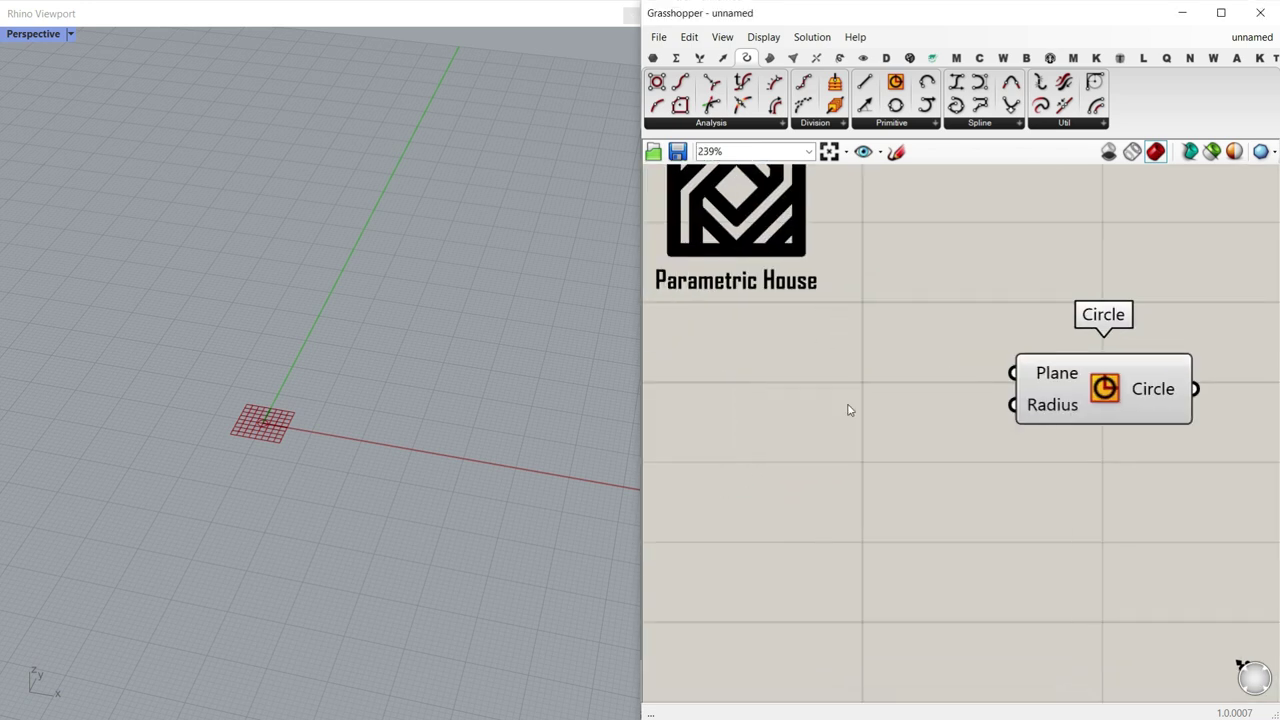
Step: Add a Series component in front of the Circle and feed its output into the Circle's Radius input
left_click(700, 57)
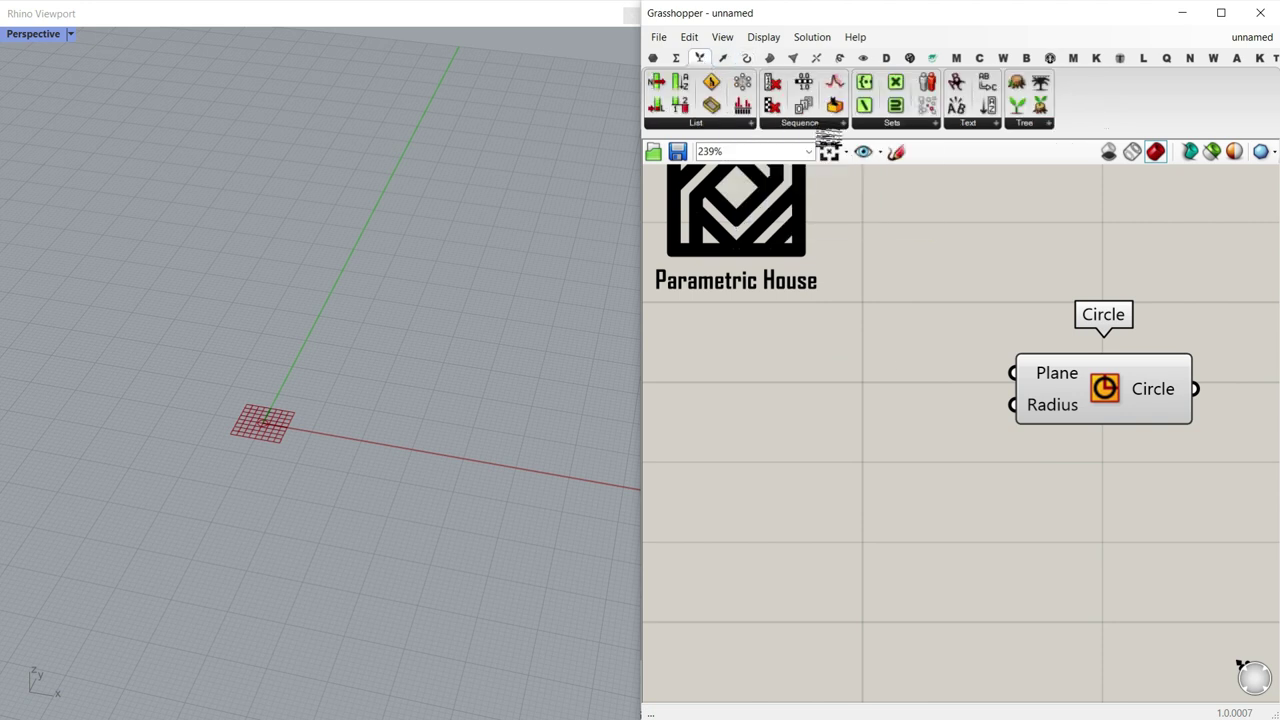
left_click(828, 123)
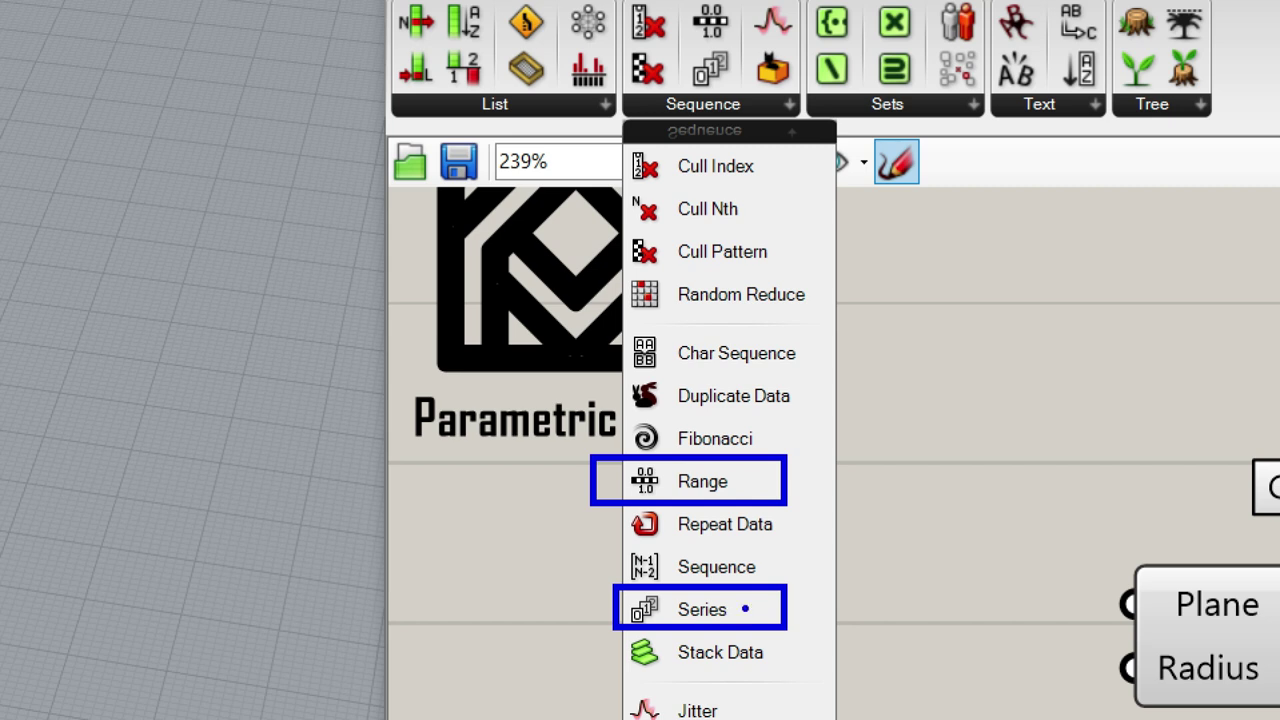
left_click(701, 609)
left_click(963, 696)
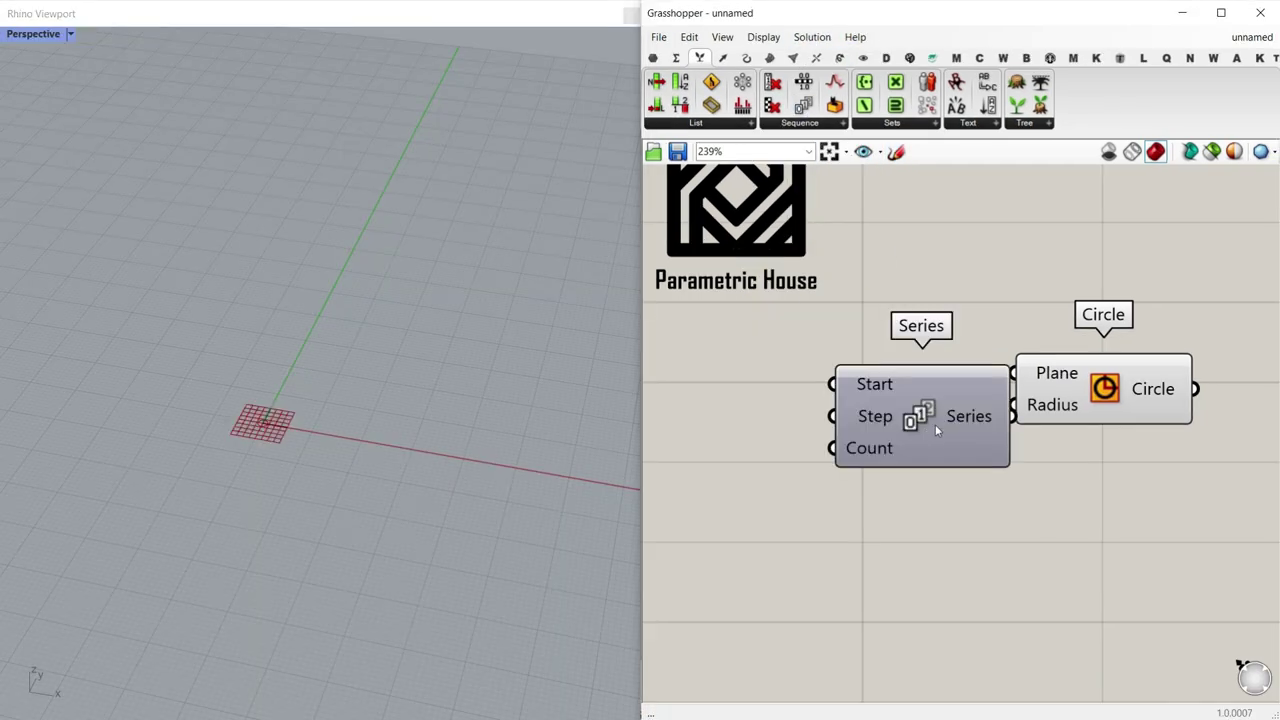
left_click_drag(935, 424, 895, 458)
scroll(895, 458, "up", 3)
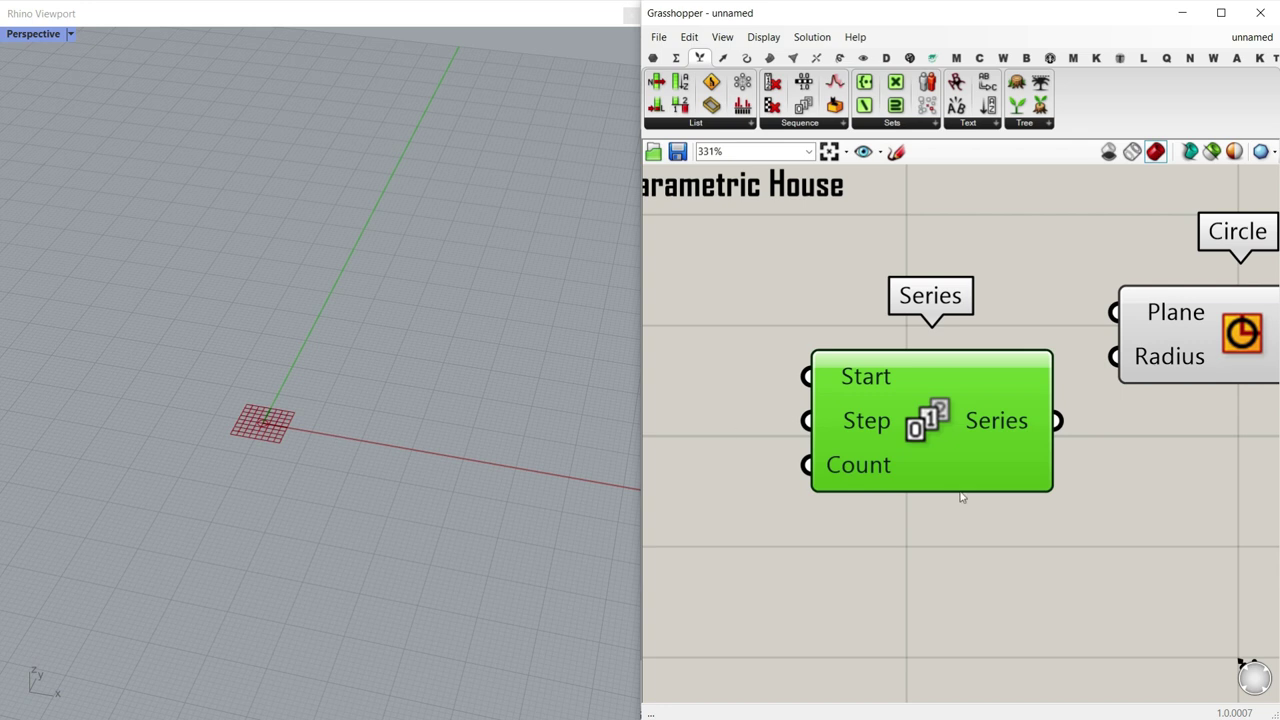
scroll(965, 473, "down", 2)
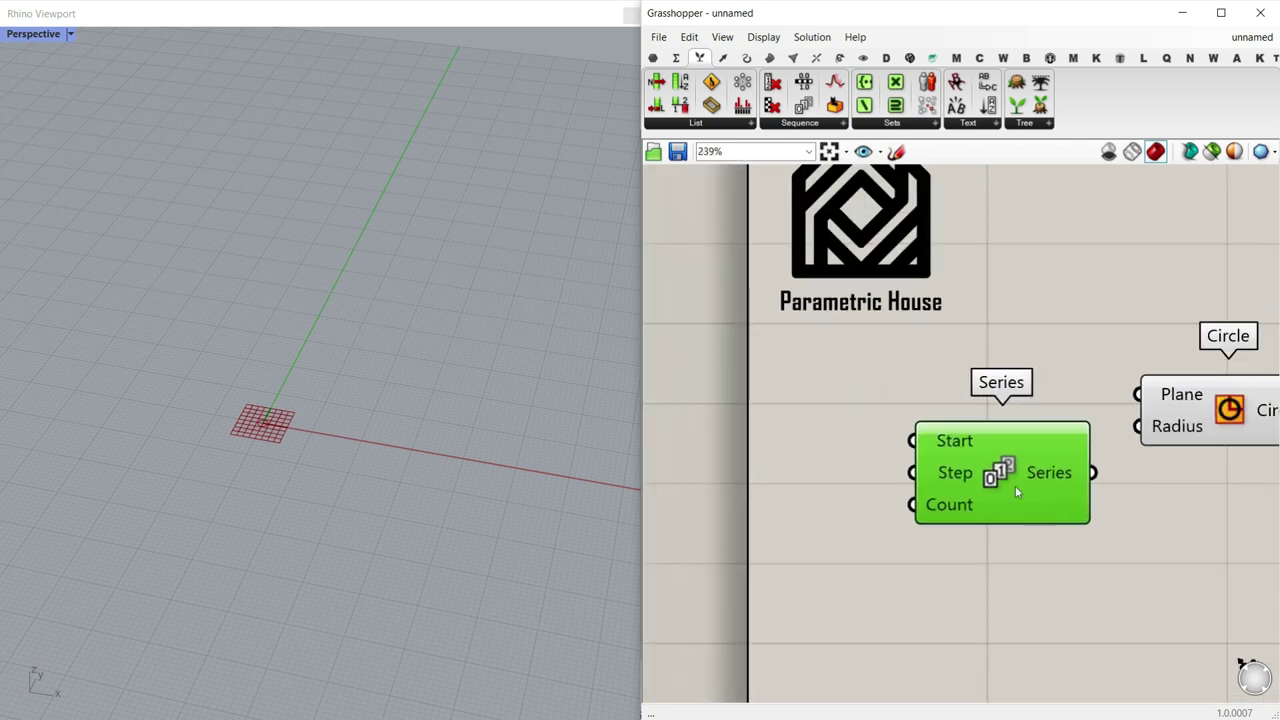
scroll(1004, 447, "up", 3)
left_click_drag(1063, 446, 1188, 423)
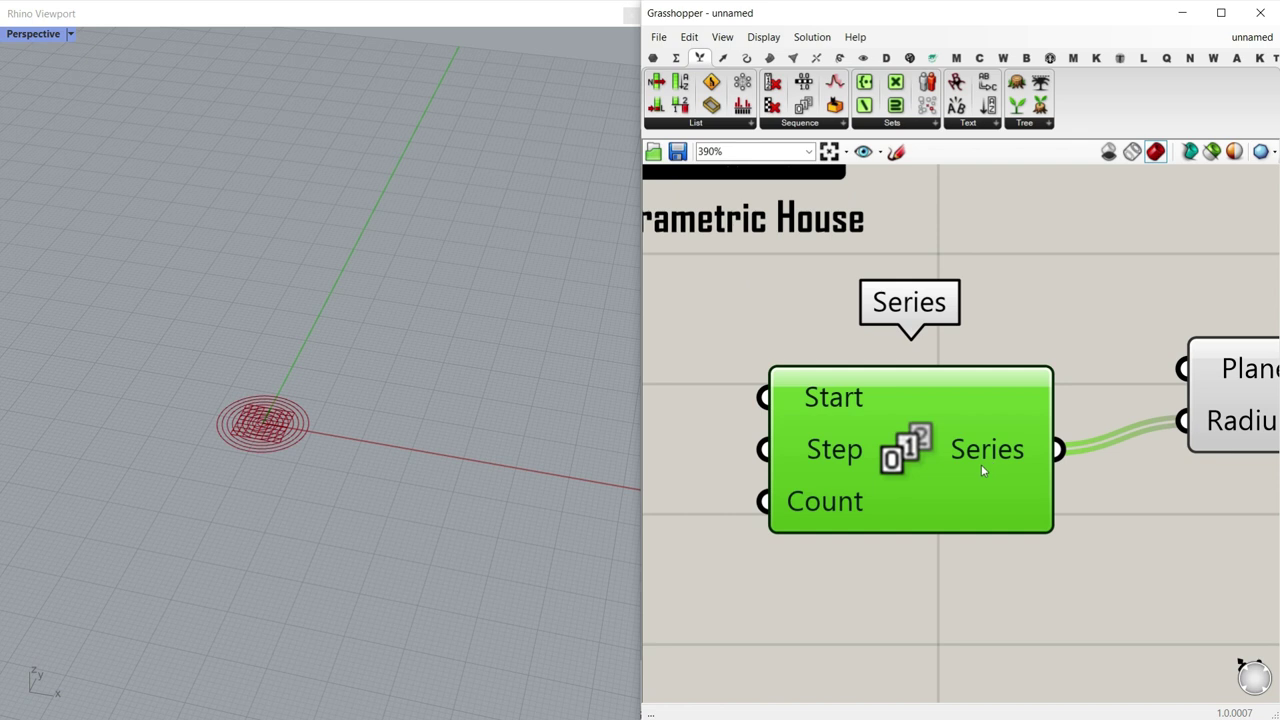
Step: Rearrange the canvas so the Series component sits below and just before the Circle component
scroll(981, 464, "down", 5)
left_click_drag(956, 503, 969, 545)
left_click_drag(1172, 455, 1250, 454)
left_click_drag(985, 531, 1078, 516)
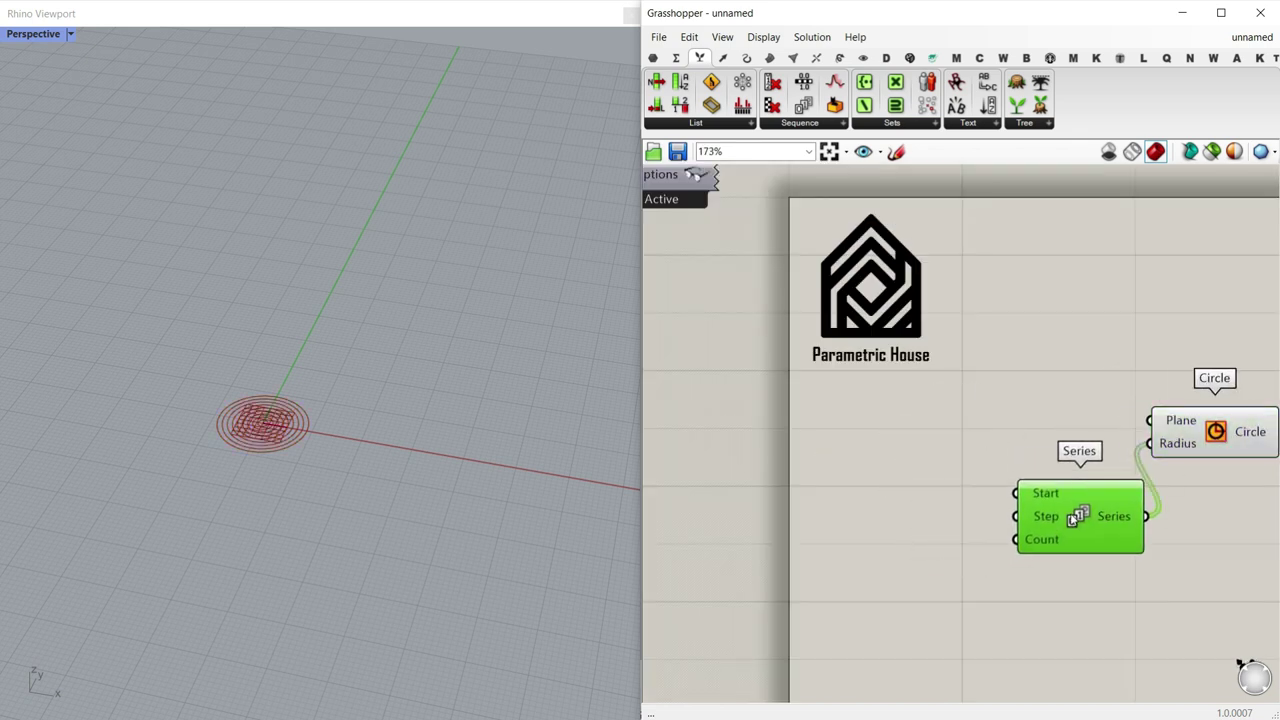
Step: Add a number slider created as 2.255, connect it to the Series' Start input, and adjust it to 2.496
scroll(979, 504, "up", 3)
scroll(1035, 513, "up", 1)
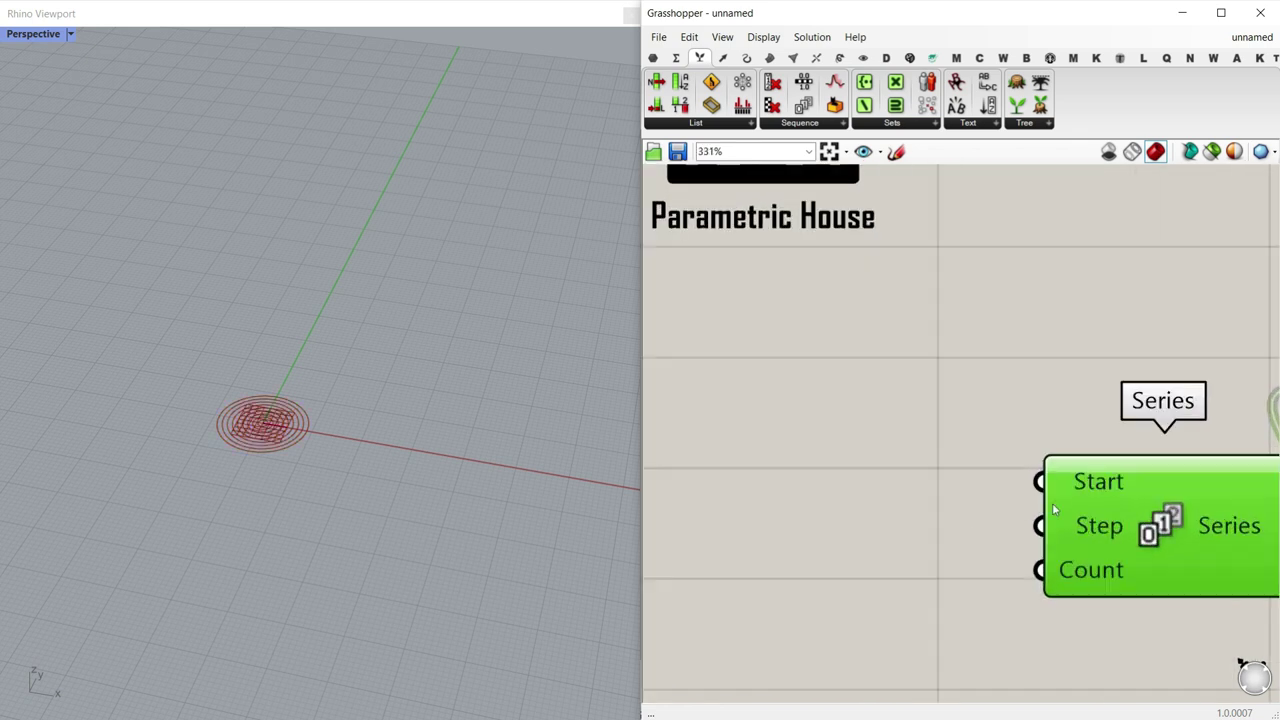
double_click(817, 482)
type("2.255")
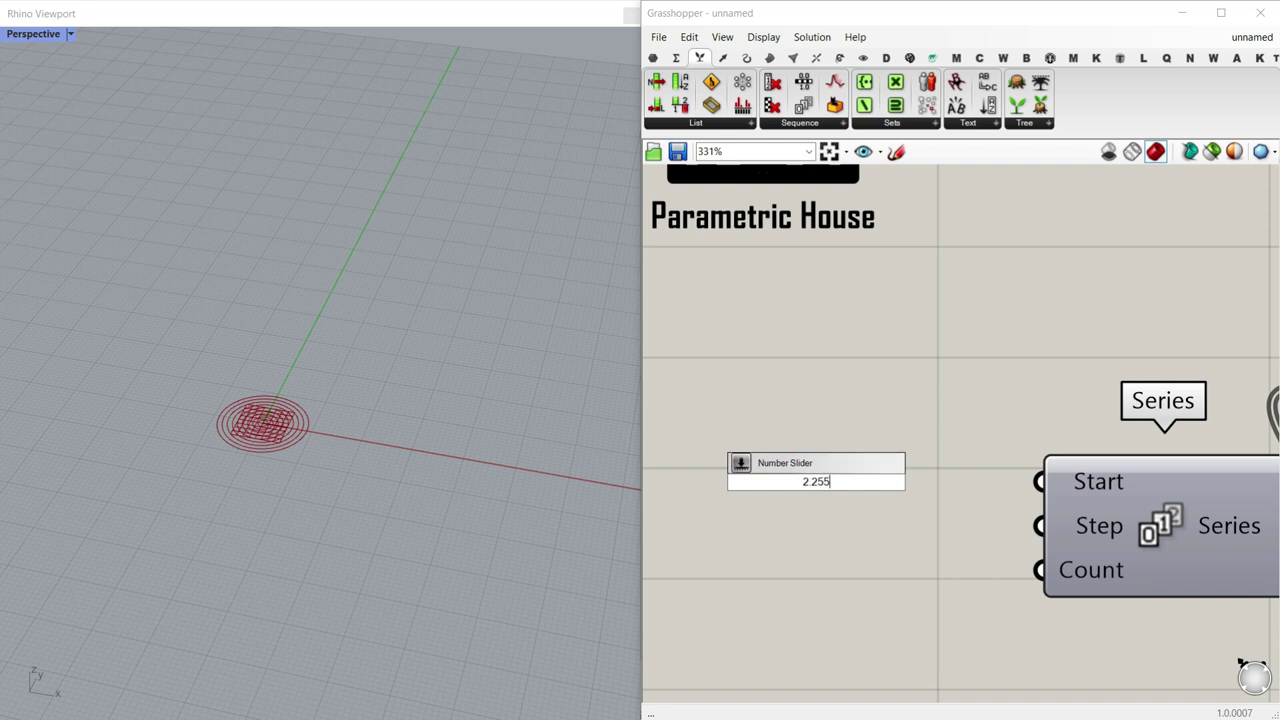
key("Return")
left_click_drag(950, 484, 910, 484)
scroll(355, 448, "up", 5)
scroll(296, 422, "up", 5)
left_click_drag(818, 490, 794, 489)
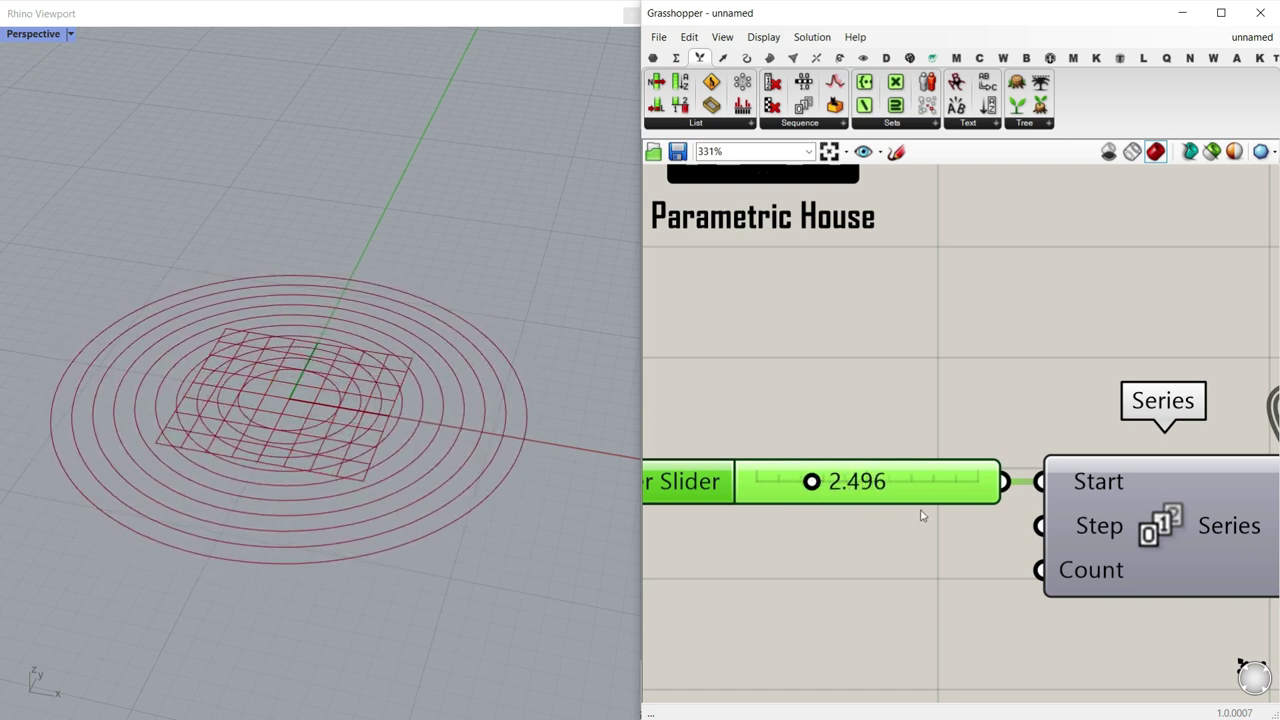
Step: Connect the same slider to the Series' Step input and inspect the spacing of the concentric circles
scroll(922, 515, "down", 2)
scroll(960, 505, "up", 3)
left_click_drag(943, 490, 1043, 549)
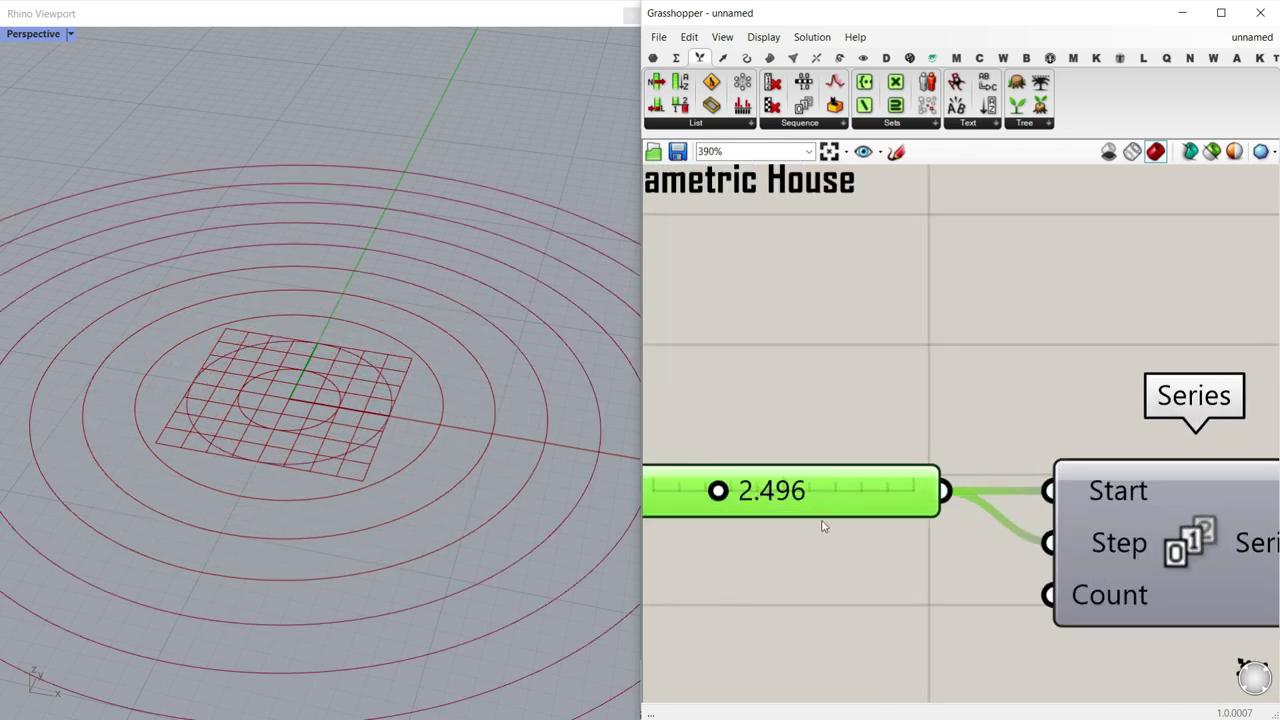
scroll(210, 405, "up", 2)
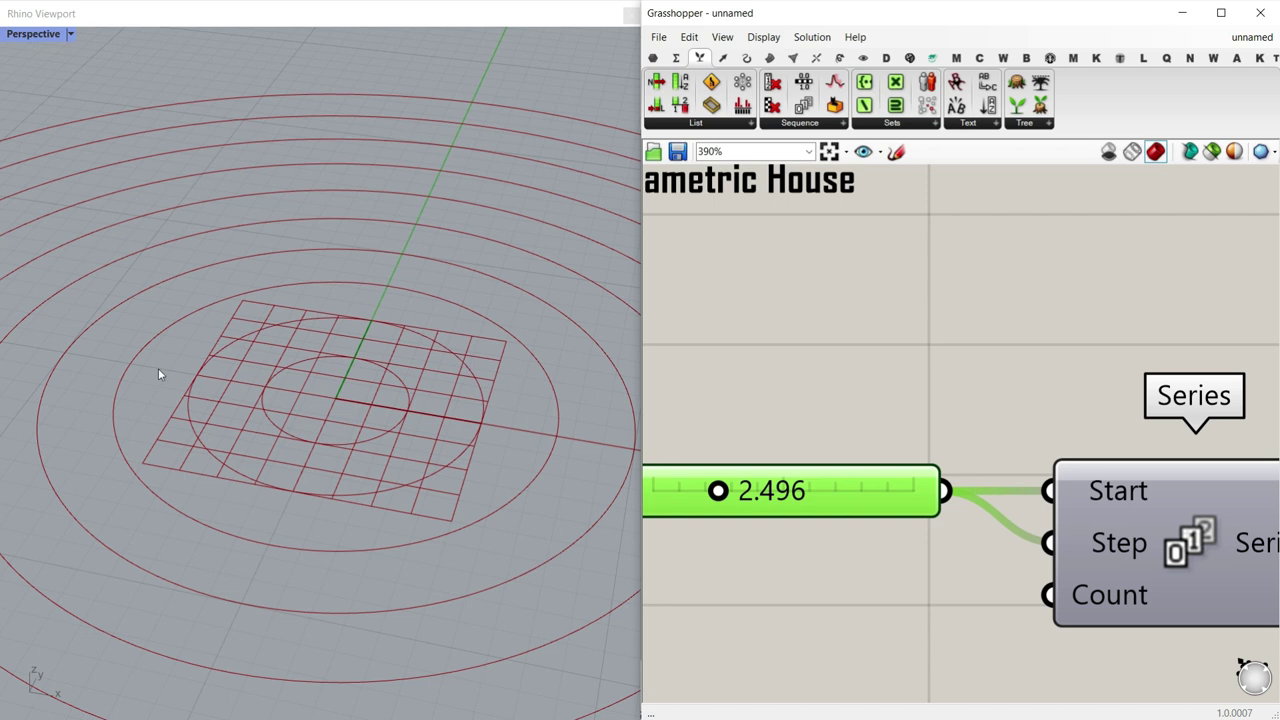
scroll(303, 396, "down", 5)
scroll(786, 540, "down", 5)
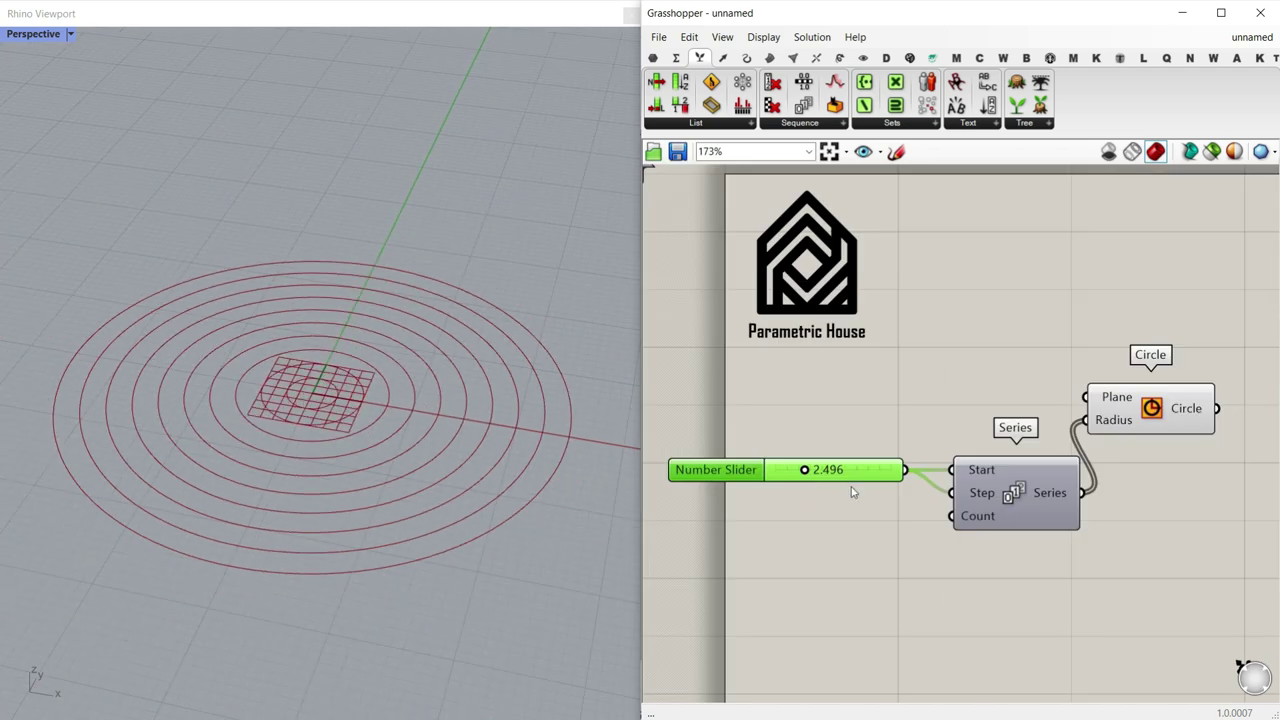
Step: Set the slider feeding Start and Step to 4.035 and rename it Thickness
scroll(800, 490, "up", 4)
left_click_drag(810, 466, 838, 474)
scroll(332, 362, "down", 10)
scroll(334, 381, "up", 5)
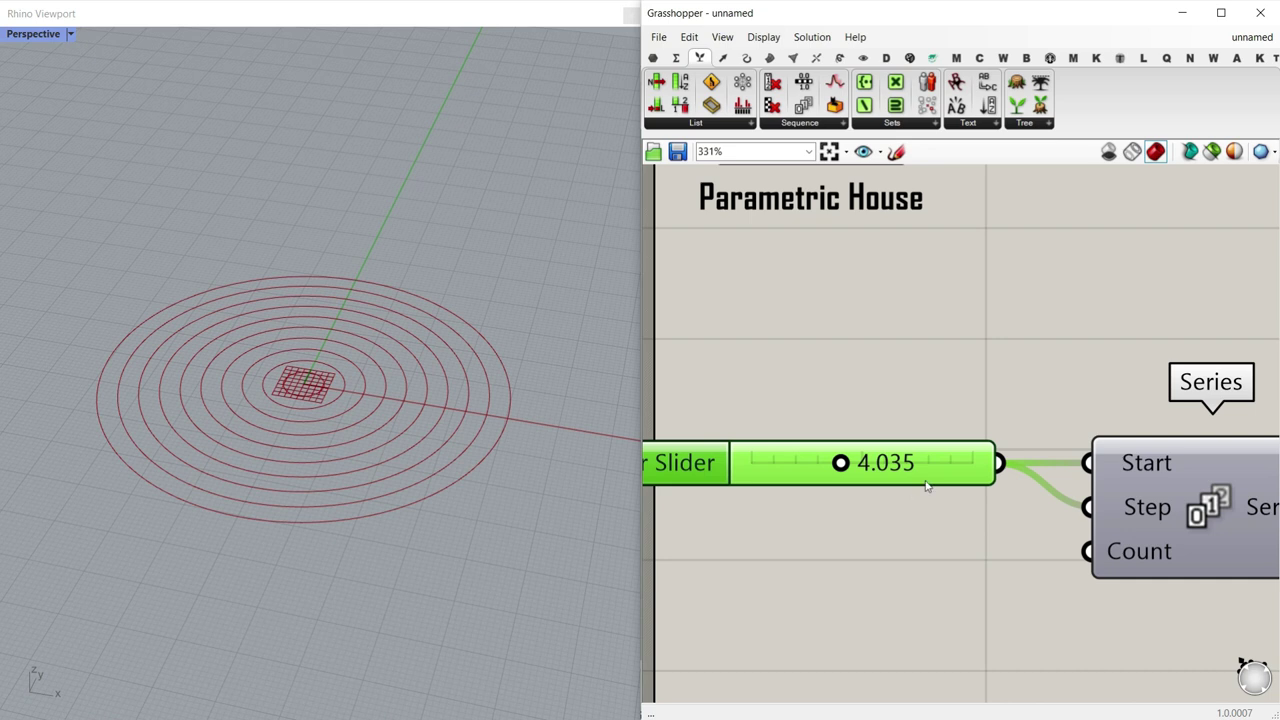
right_click(938, 476)
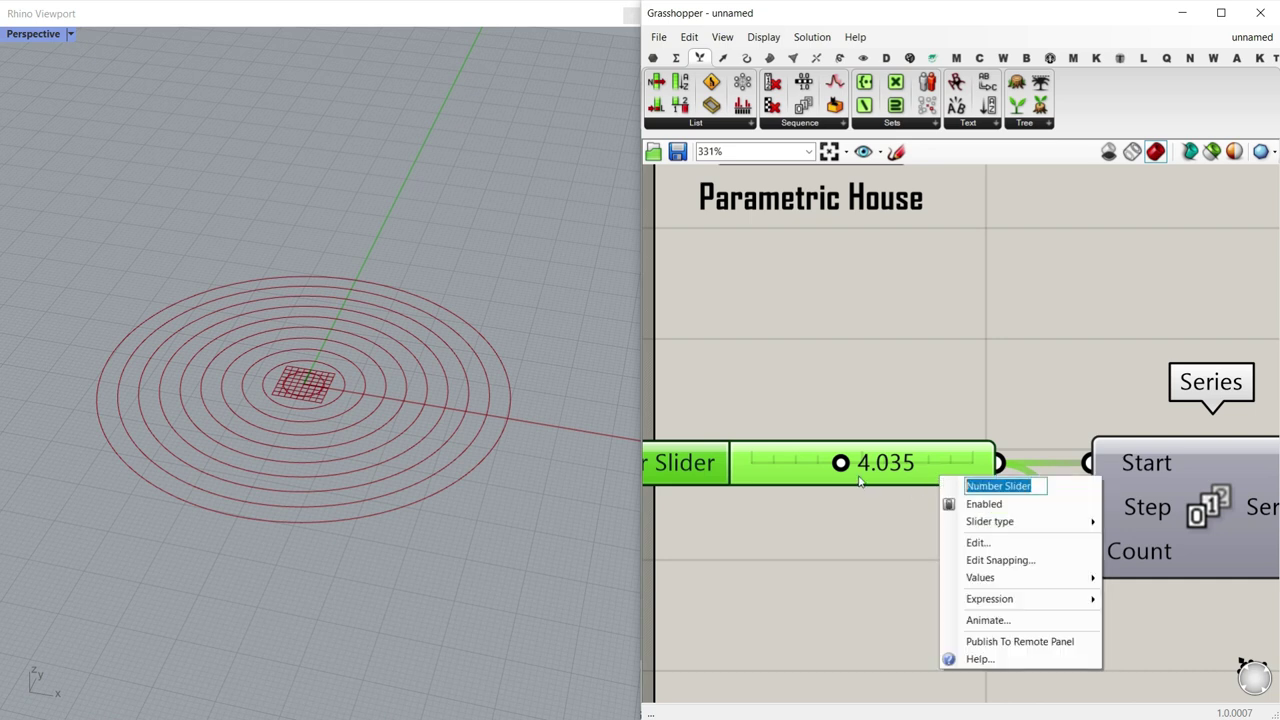
type("Thickness")
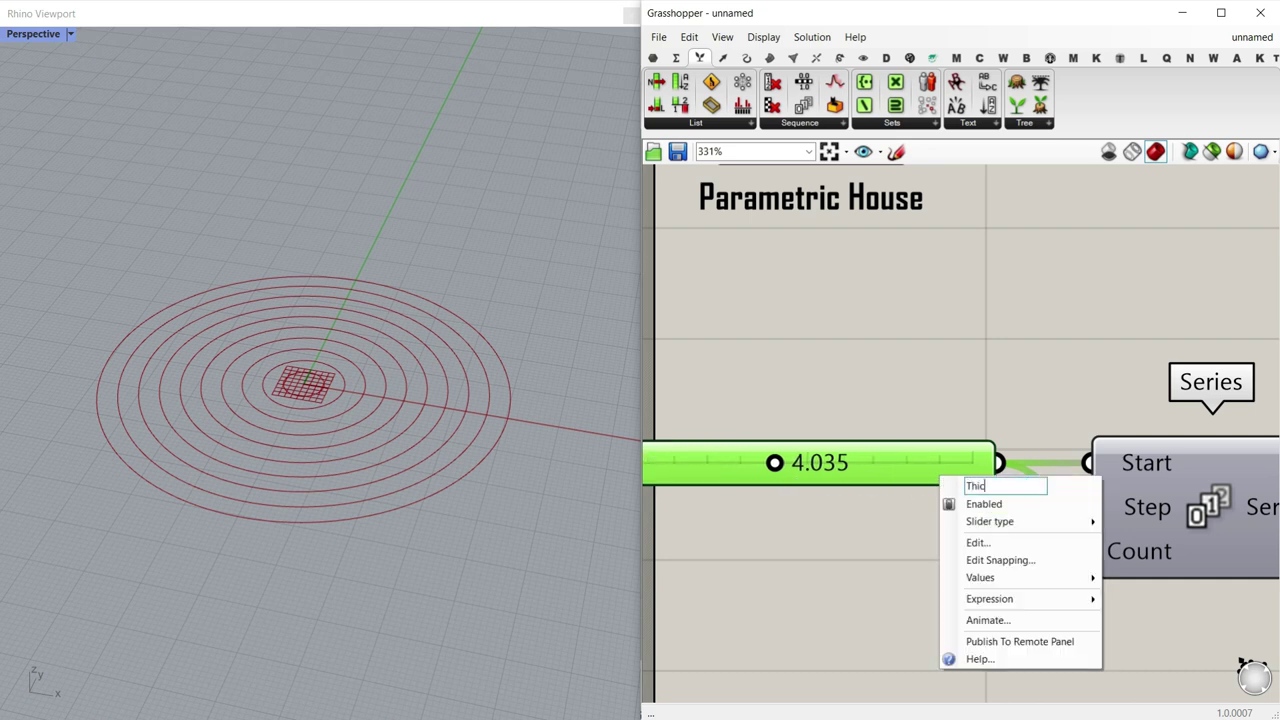
key("Return")
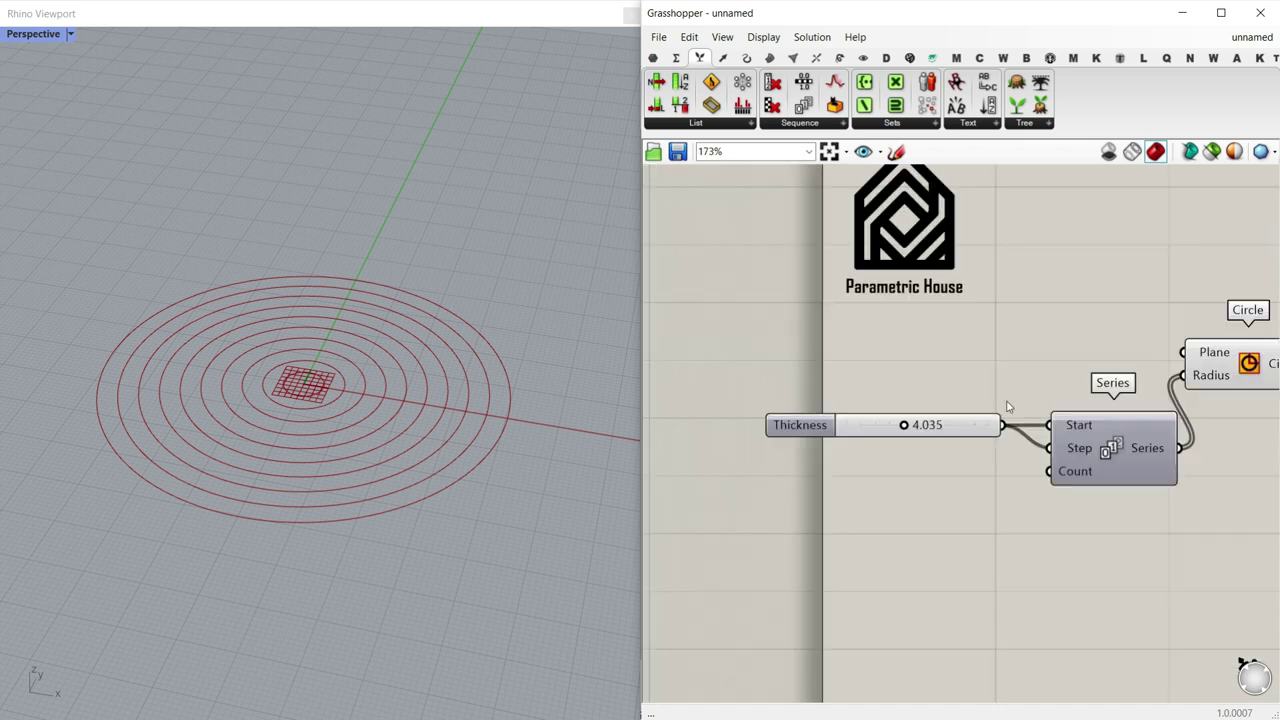
scroll(1006, 403, "down", 3)
scroll(971, 420, "up", 2)
left_click(955, 490)
scroll(1045, 511, "up", 1)
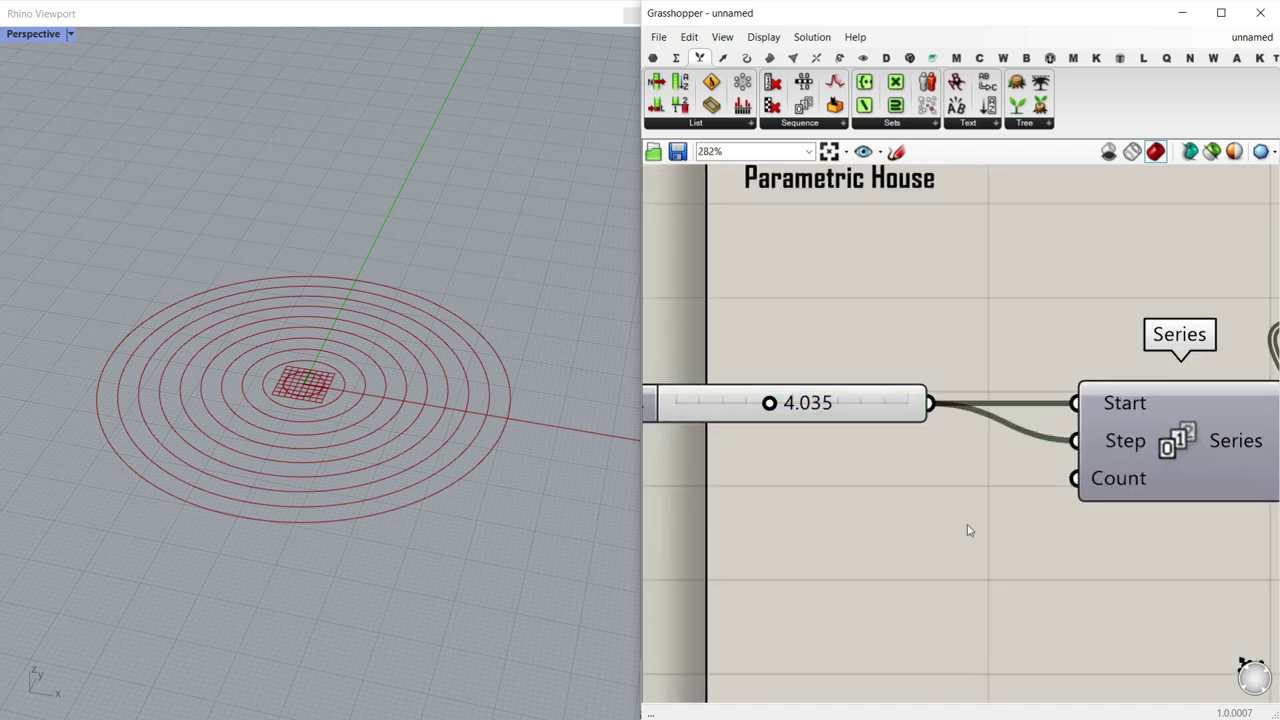
double_click(815, 522)
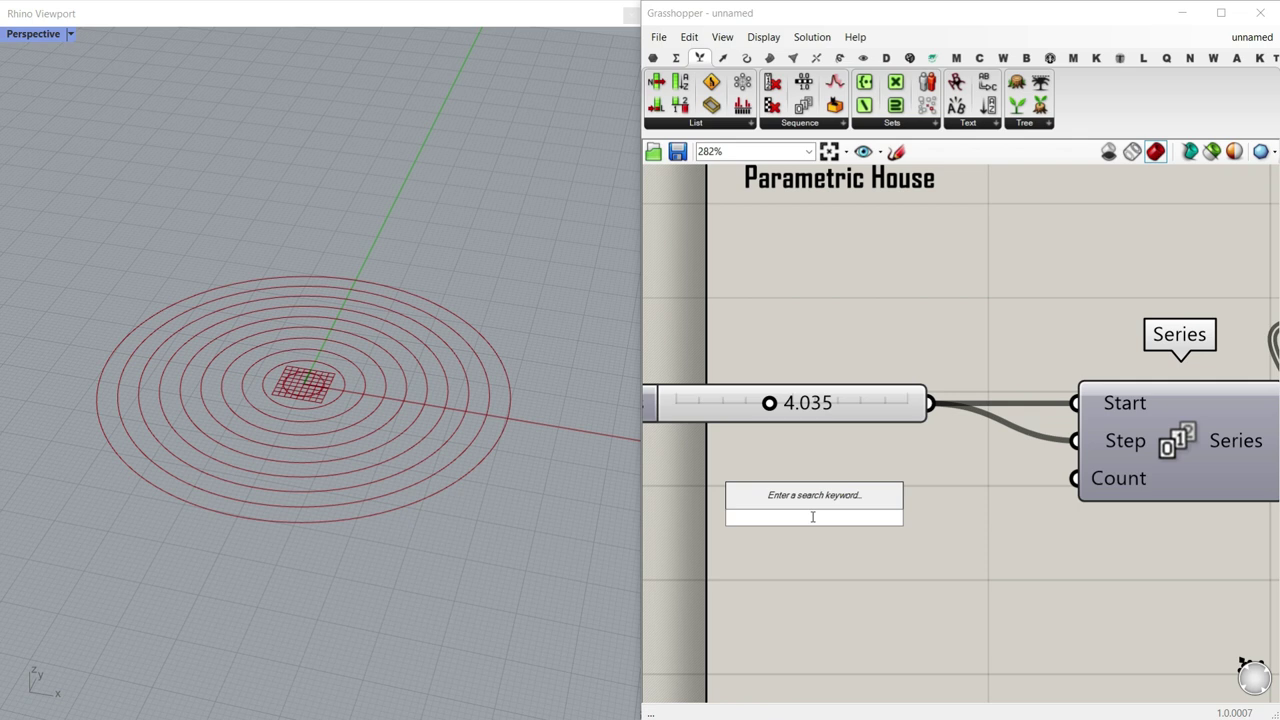
type("3.00")
key("BackSpace")
key("BackSpace")
type(".30")
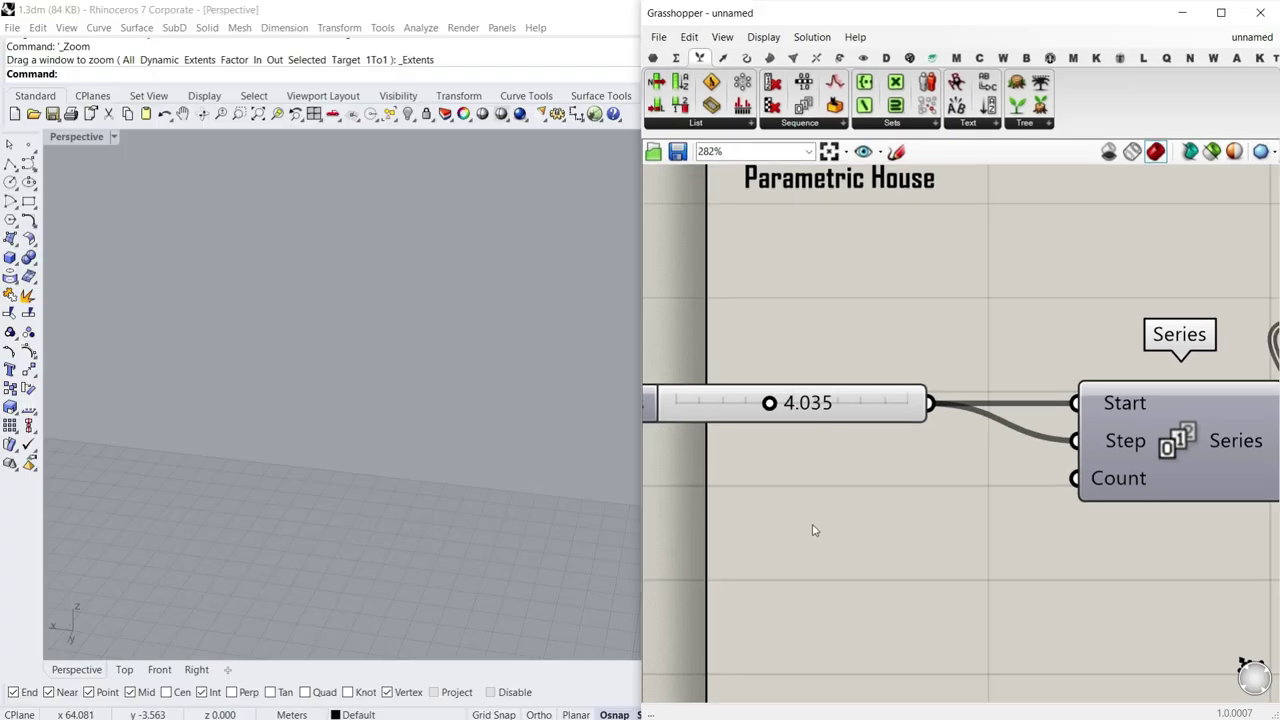
Step: Create a number slider with the expression 3..30 and connect it to the Series' Count input
double_click(807, 519)
type("3..30.00")
key("BackSpace")
key("BackSpace")
key("BackSpace")
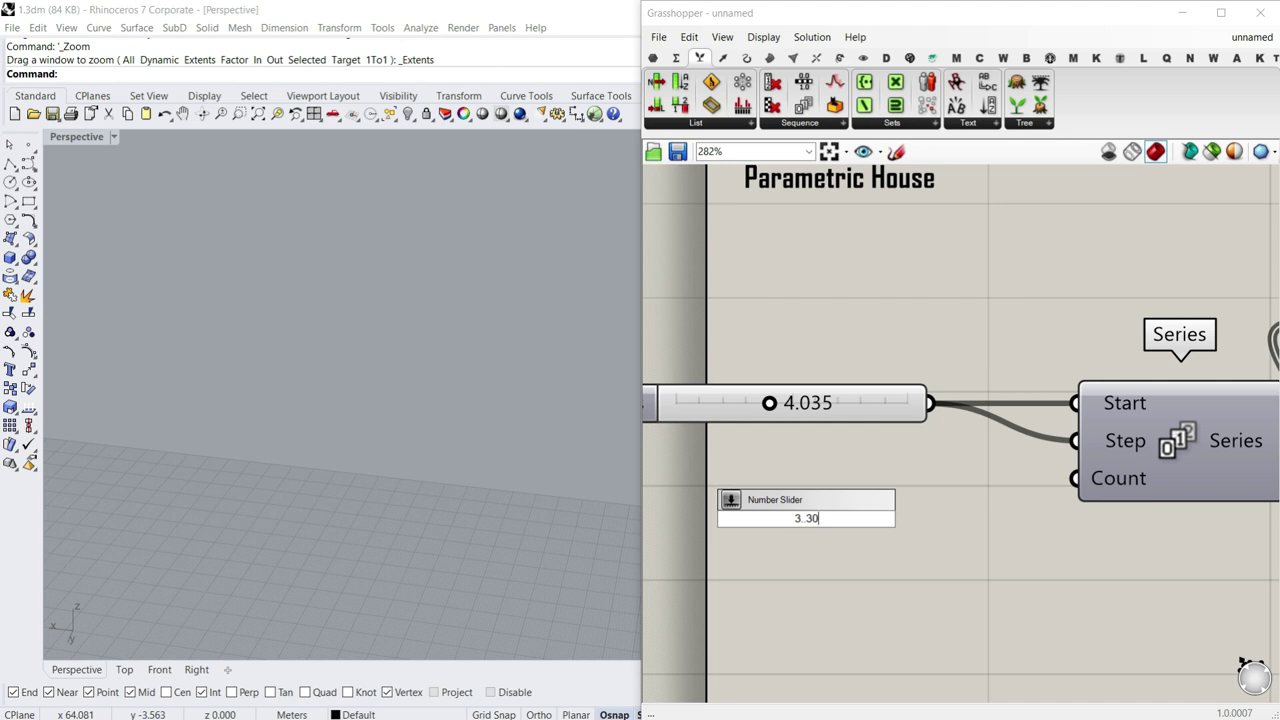
key("Return")
left_click_drag(999, 517, 1073, 488)
Step: Adjust the Count and Thickness sliders to produce more concentric circles with wider spacing
left_click(351, 431)
scroll(351, 431, "down", 10)
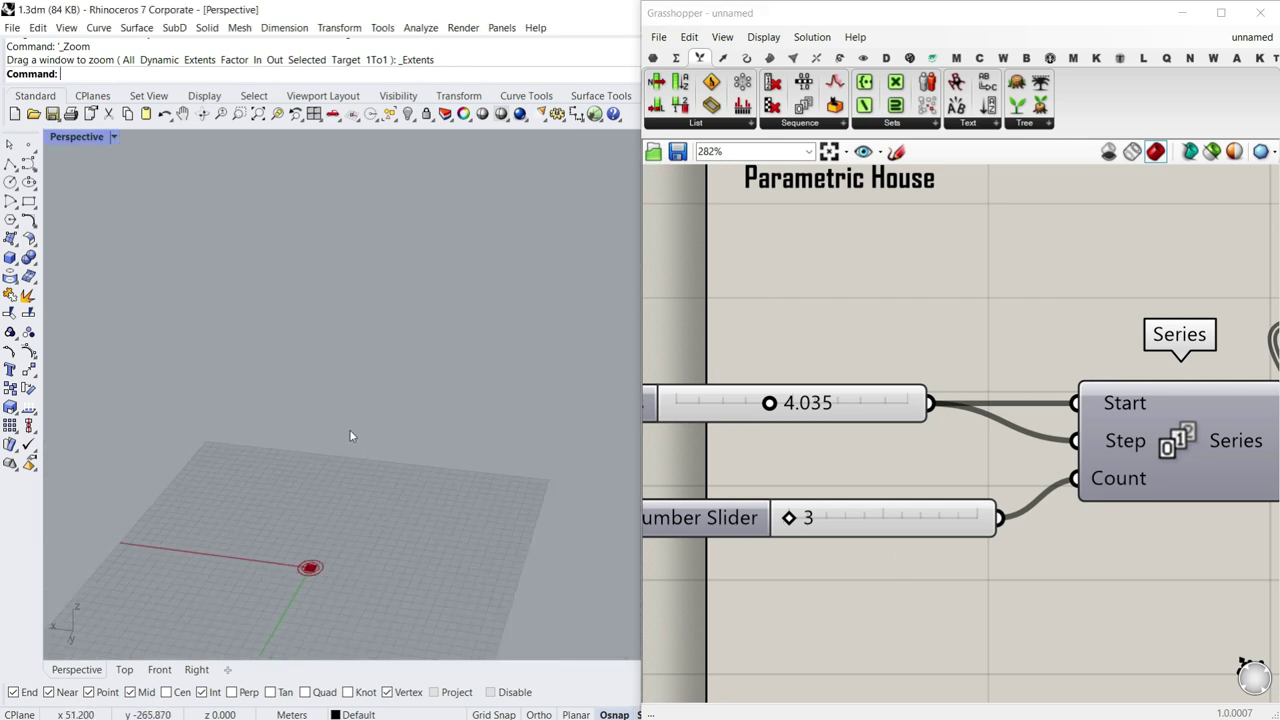
right_click_drag(500, 458, 510, 513)
left_click_drag(789, 517, 949, 517)
left_click_drag(770, 403, 906, 403)
left_click_drag(949, 517, 866, 518)
scroll(355, 575, "up", 8)
right_click_drag(351, 584, 413, 557)
Step: Move the whole component chain further inside the canvas border, tuck the Count slider under Thickness, and line up the Circle with the Series
scroll(793, 449, "down", 8)
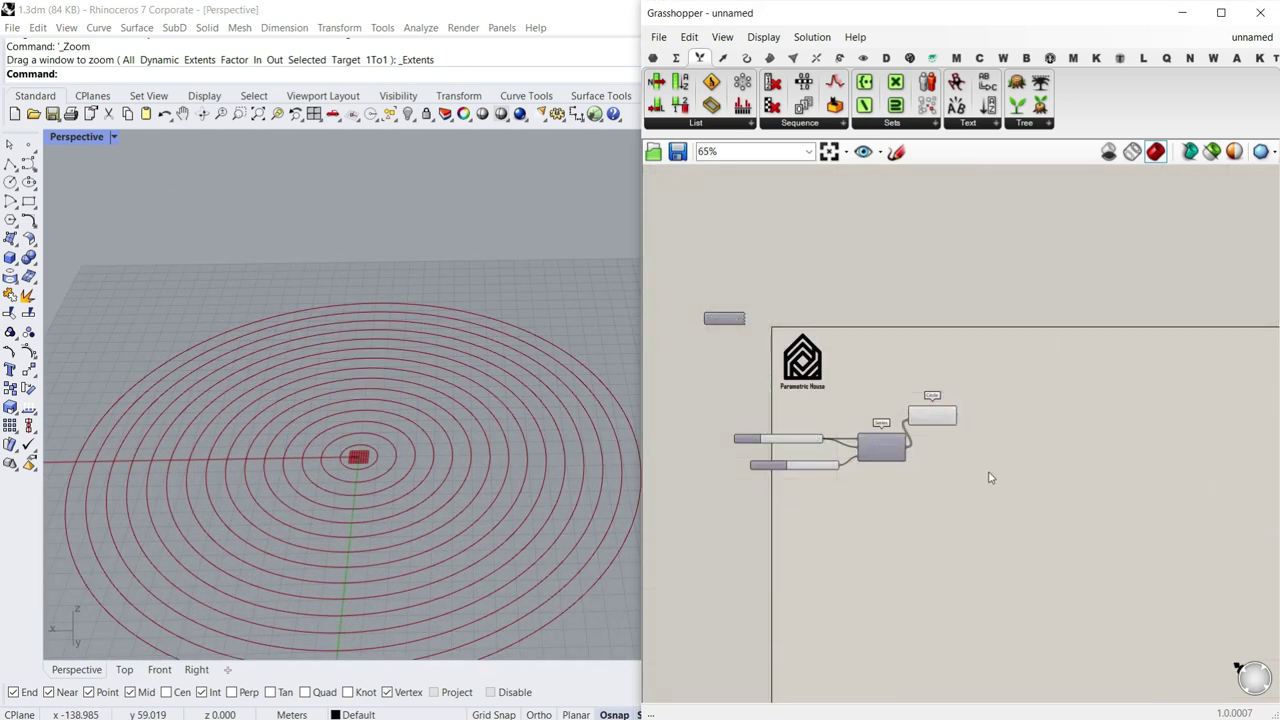
left_click_drag(991, 477, 755, 414)
left_click_drag(940, 412, 1025, 385)
left_click(1019, 469)
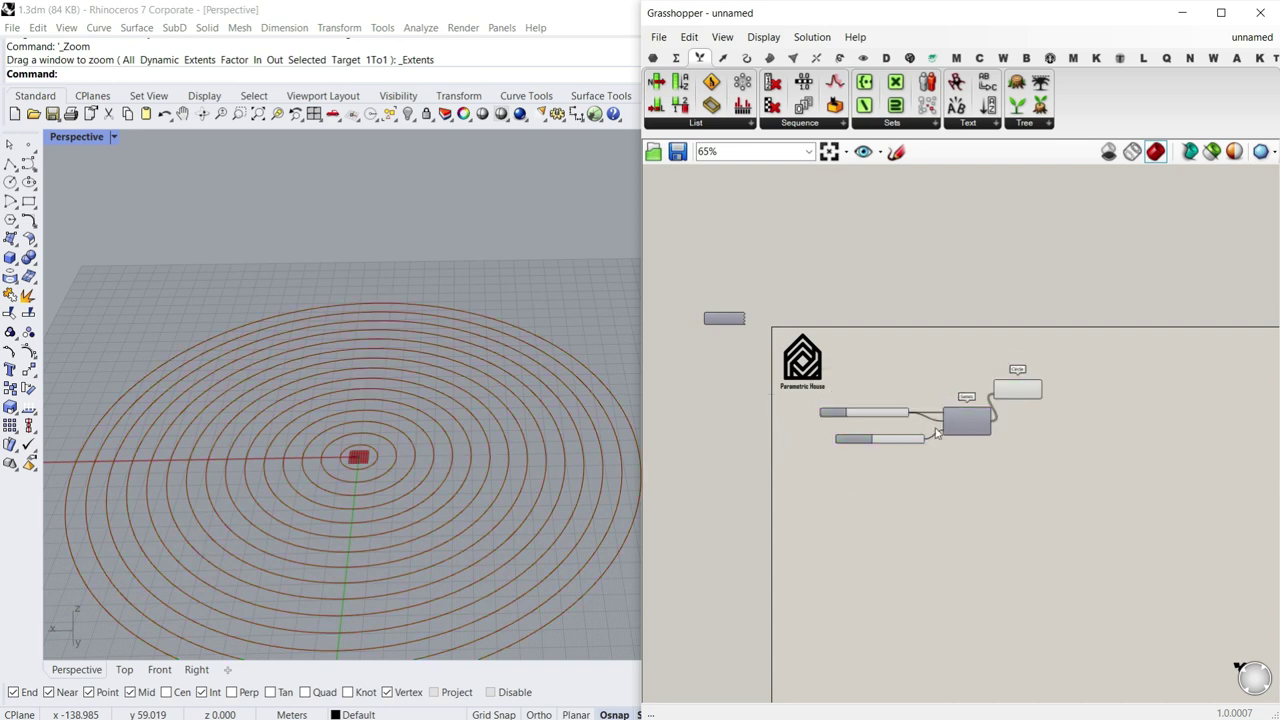
scroll(899, 452, "up", 4)
left_click_drag(900, 452, 867, 418)
right_click_drag(1172, 362, 910, 350)
left_click_drag(910, 340, 935, 407)
Step: Examine the concentric circles, compare them with the raised rings in the finished definition's document, and return to the new document
scroll(964, 422, "up", 4)
scroll(950, 450, "up", 3)
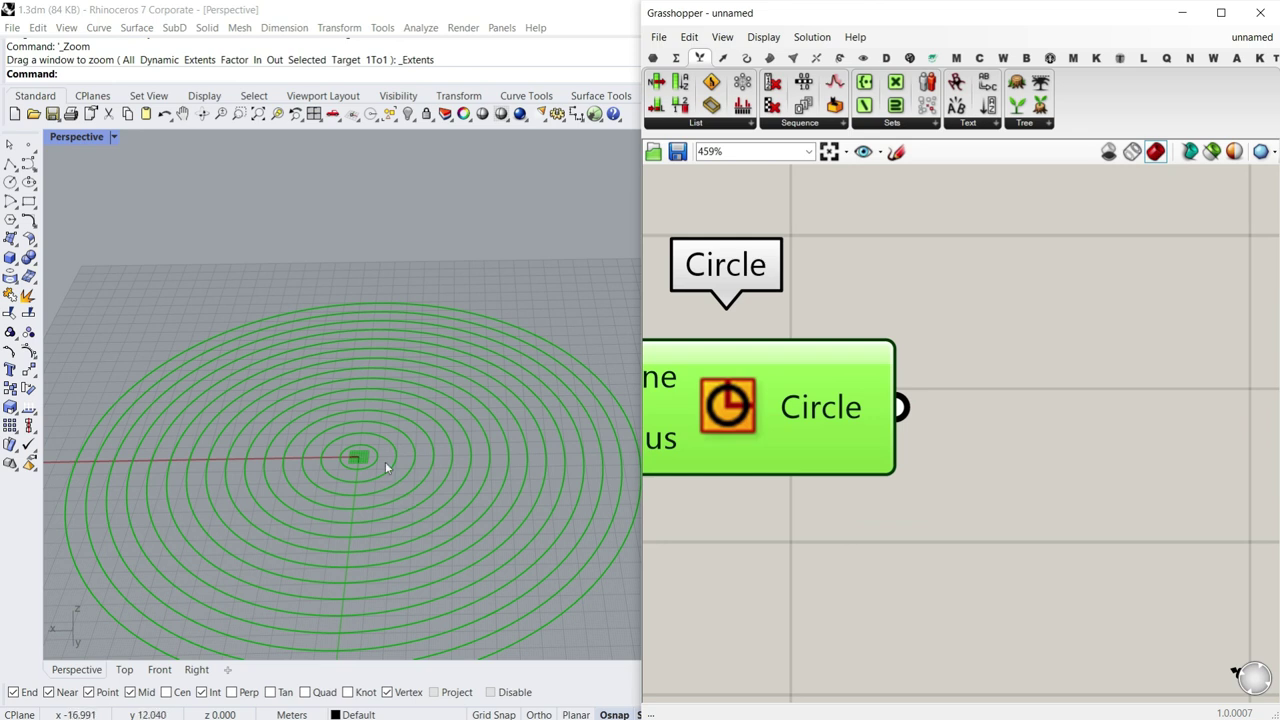
scroll(353, 395, "down", 3)
scroll(370, 405, "up", 4)
scroll(382, 372, "down", 5)
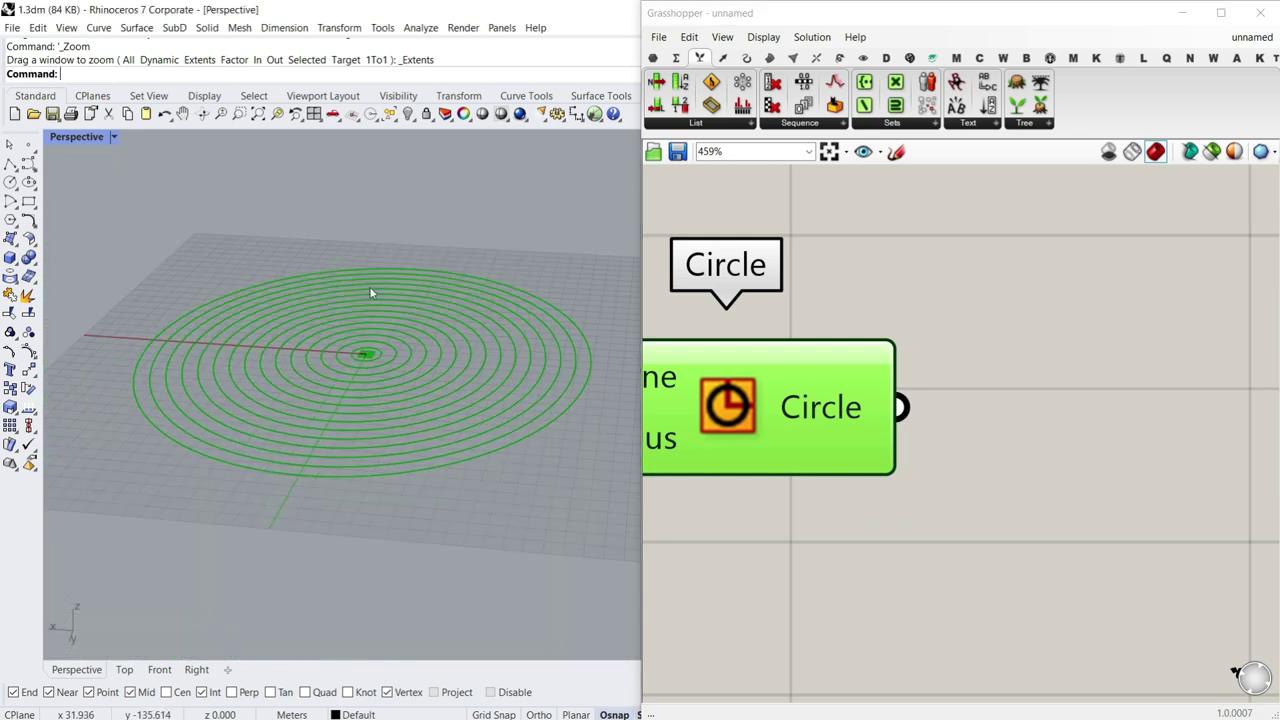
right_click_drag(386, 423, 326, 425)
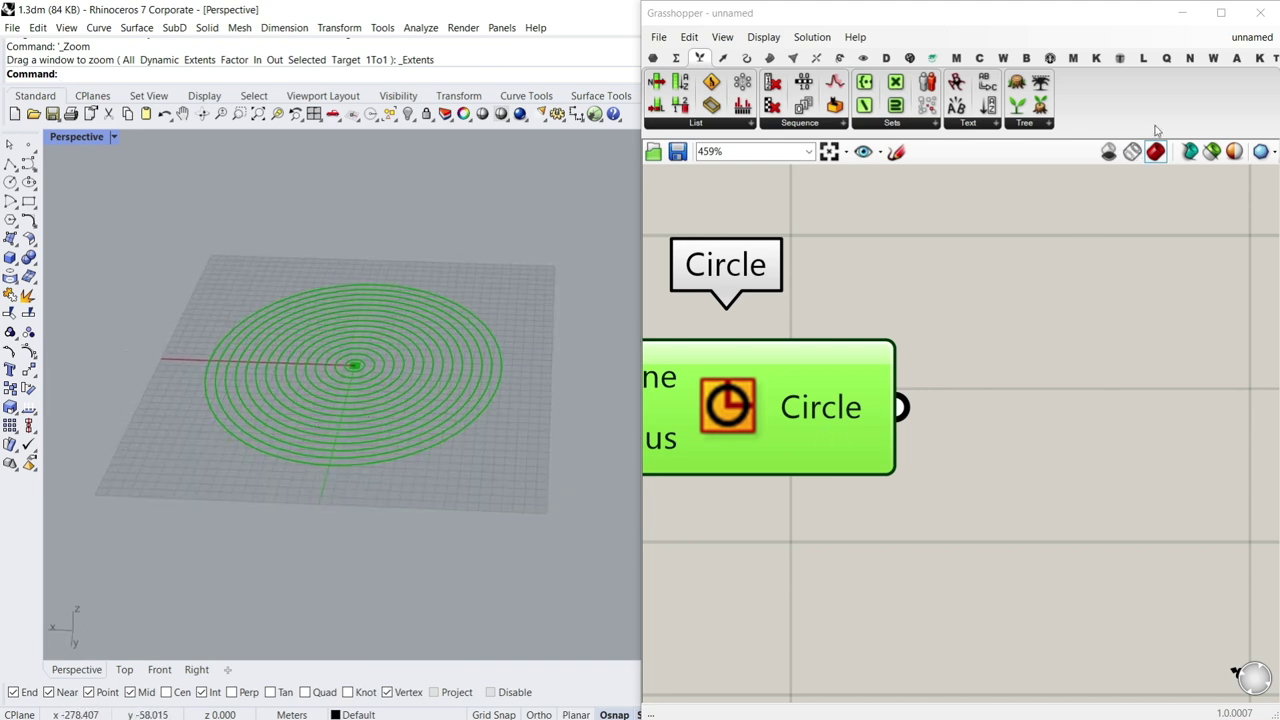
left_click(1236, 43)
left_click(1156, 175)
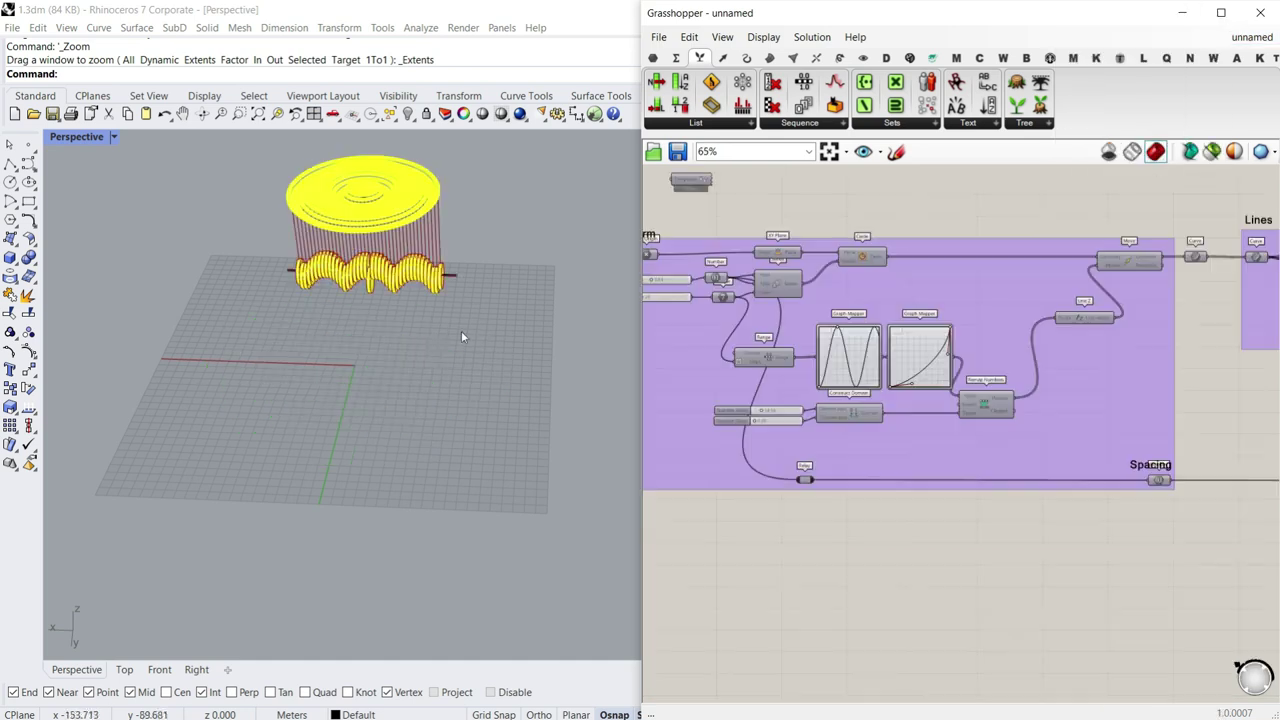
right_click_drag(462, 337, 449, 262)
scroll(349, 230, "up", 12)
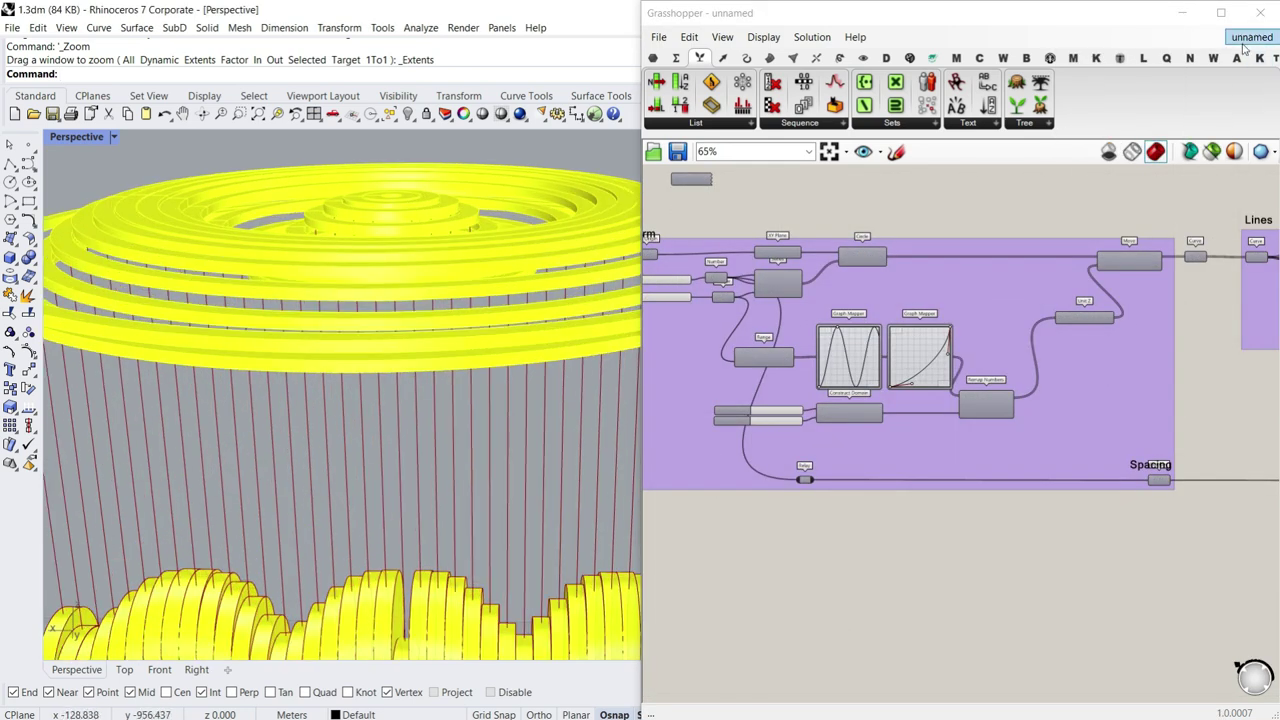
left_click(1250, 40)
left_click(1149, 165)
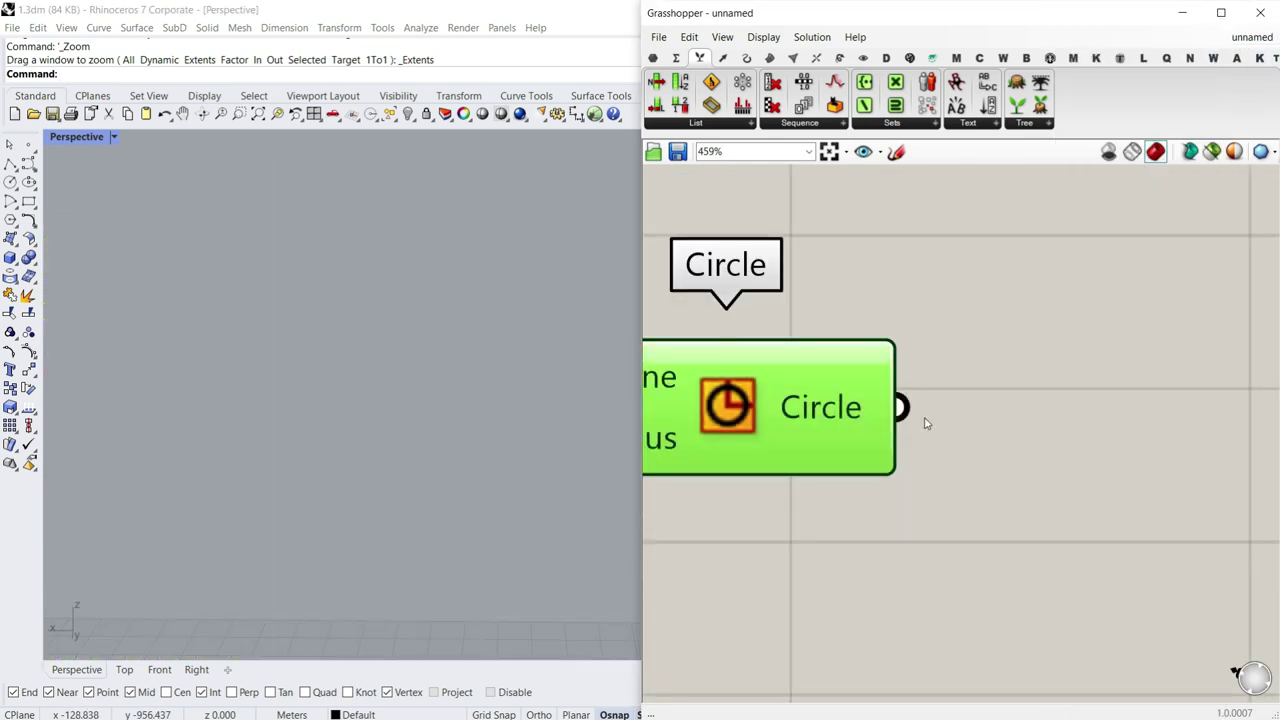
scroll(925, 423, "down", 2)
scroll(403, 418, "down", 8)
scroll(1026, 431, "up", 3)
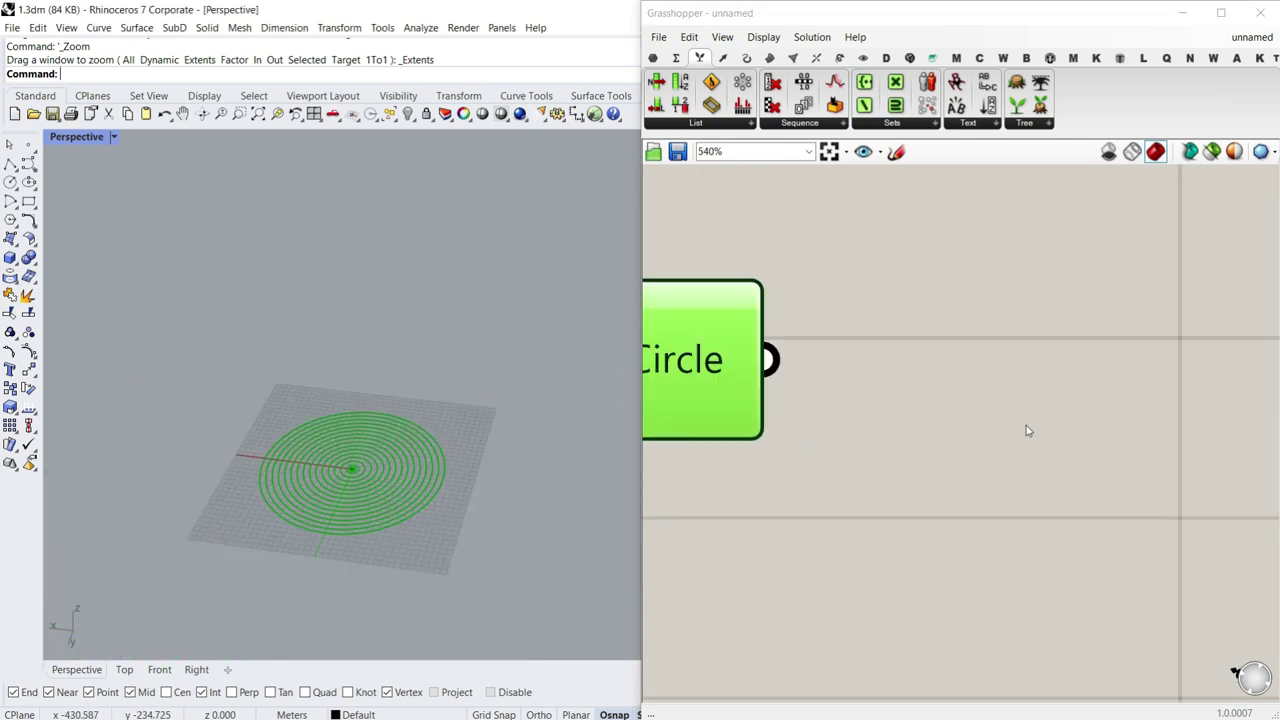
Step: Add a Move component after the Circle and connect the Circle output to its Geometry input
scroll(1026, 431, "down", 2)
left_click(841, 58)
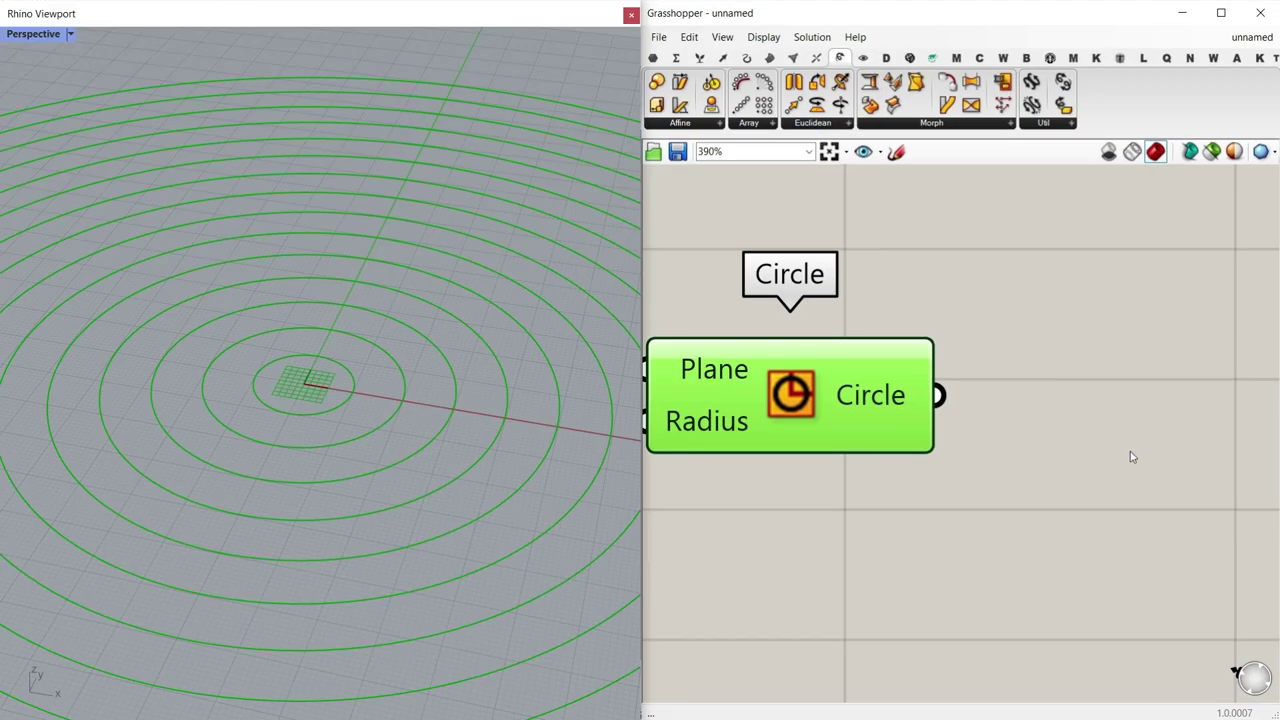
scroll(1129, 451, "down", 3)
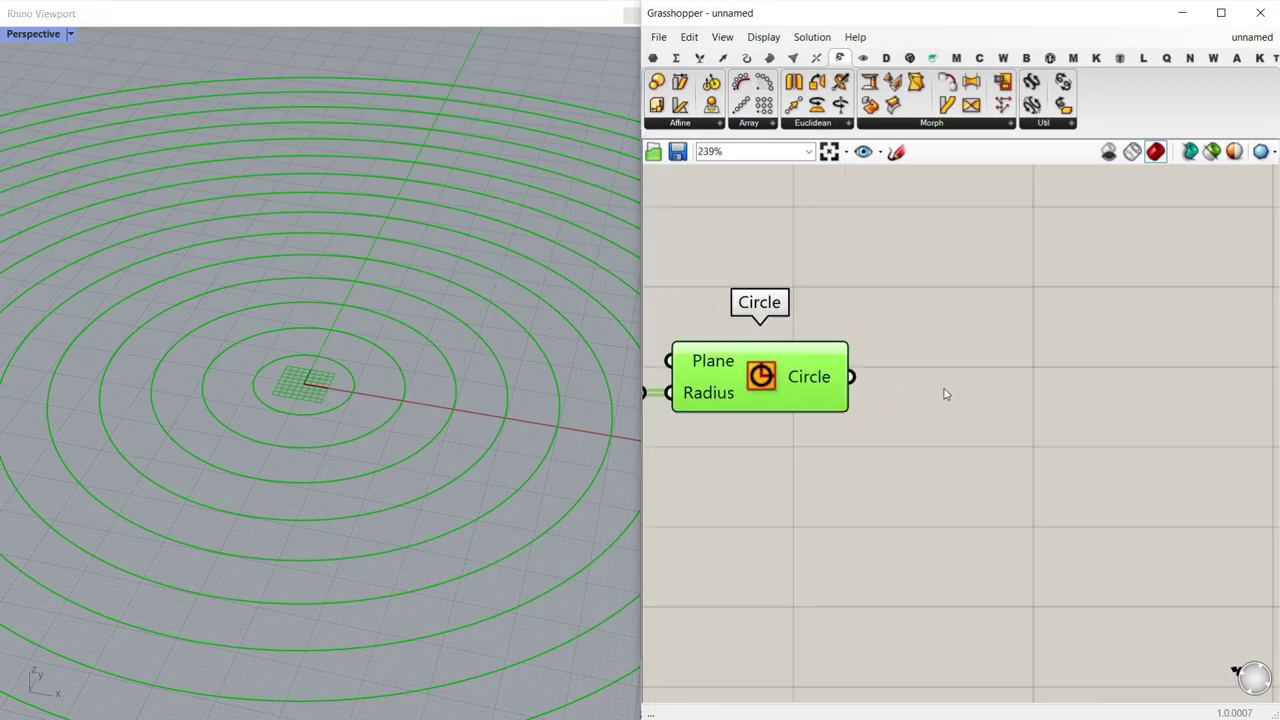
double_click(982, 395)
type("move")
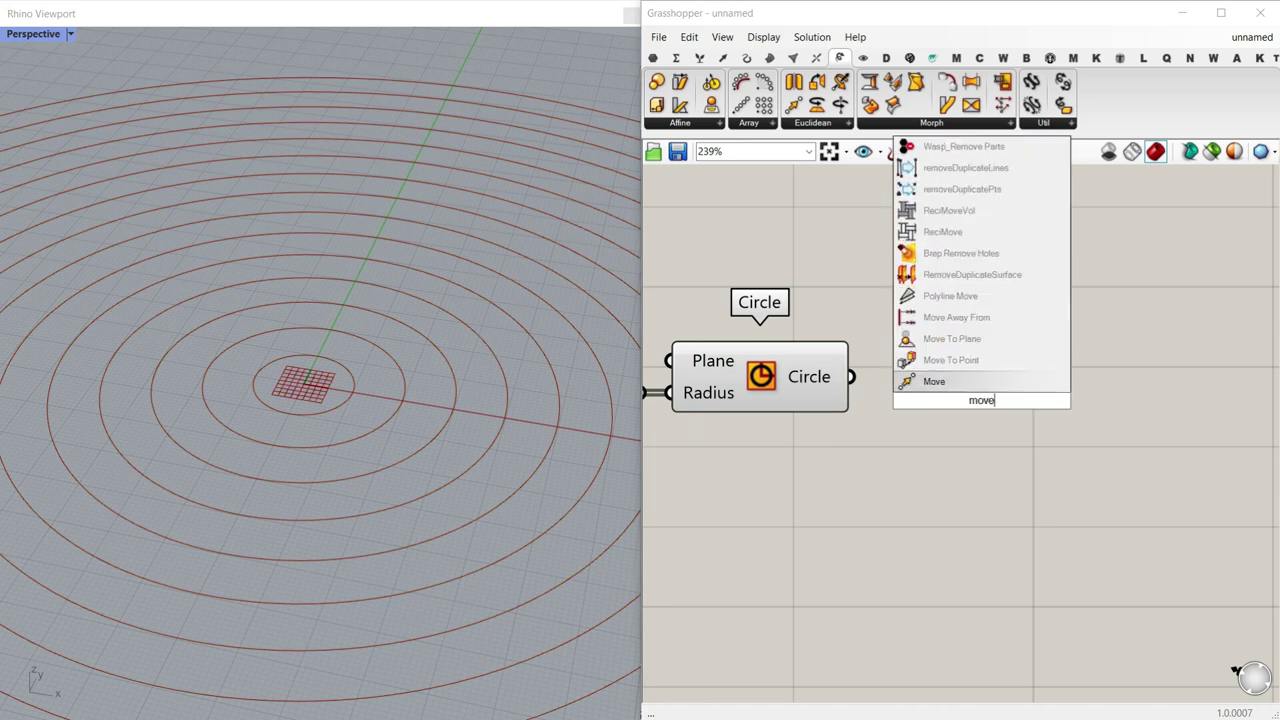
key("Return")
left_click_drag(957, 399, 1018, 411)
left_click_drag(852, 377, 932, 394)
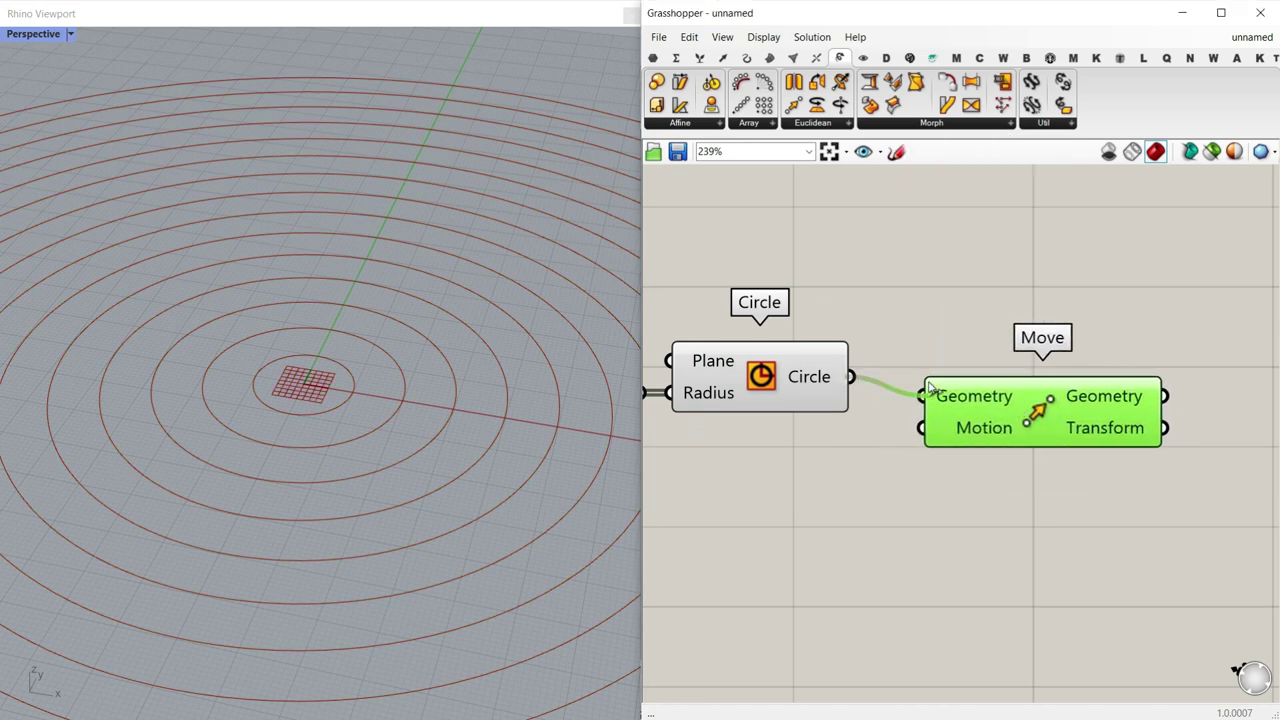
Step: Shift the Move component away from the Circle and add a Unit Z component below the Circle
scroll(1090, 225, "down", 3)
left_click_drag(1014, 349, 1077, 386)
double_click(940, 416)
type("unit z")
key("Return")
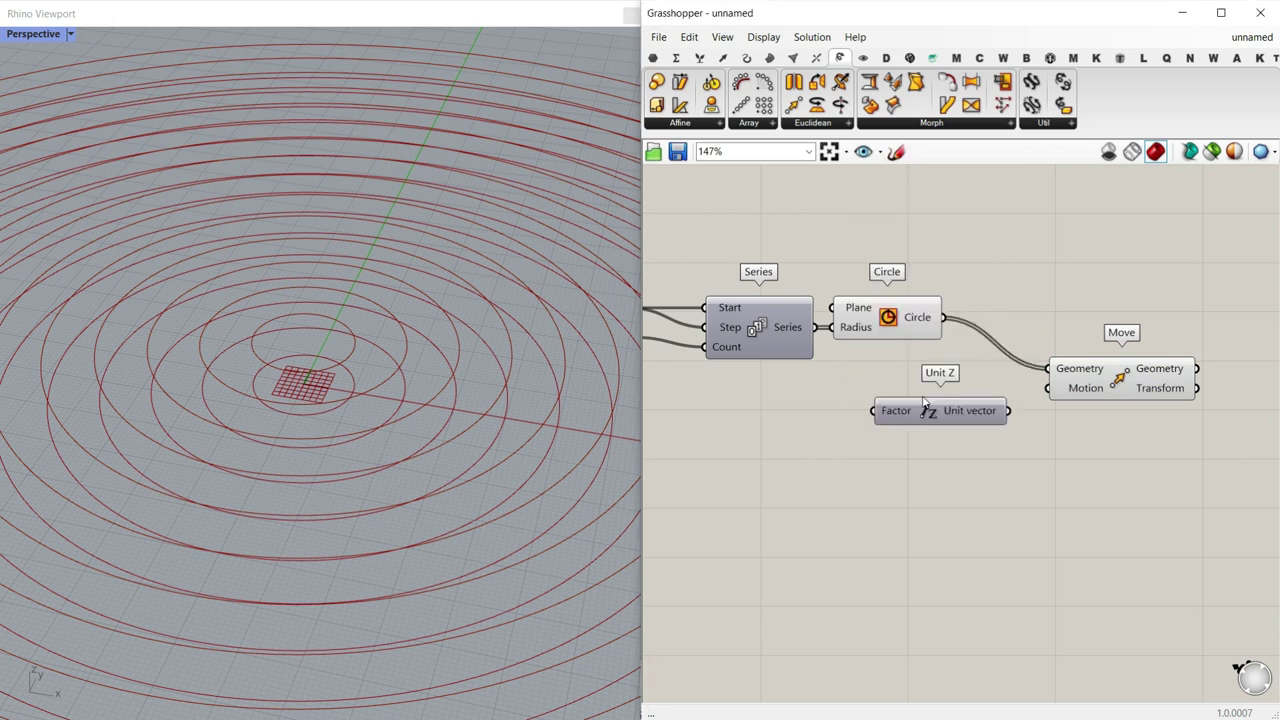
scroll(990, 424, "up", 3)
left_click(915, 412)
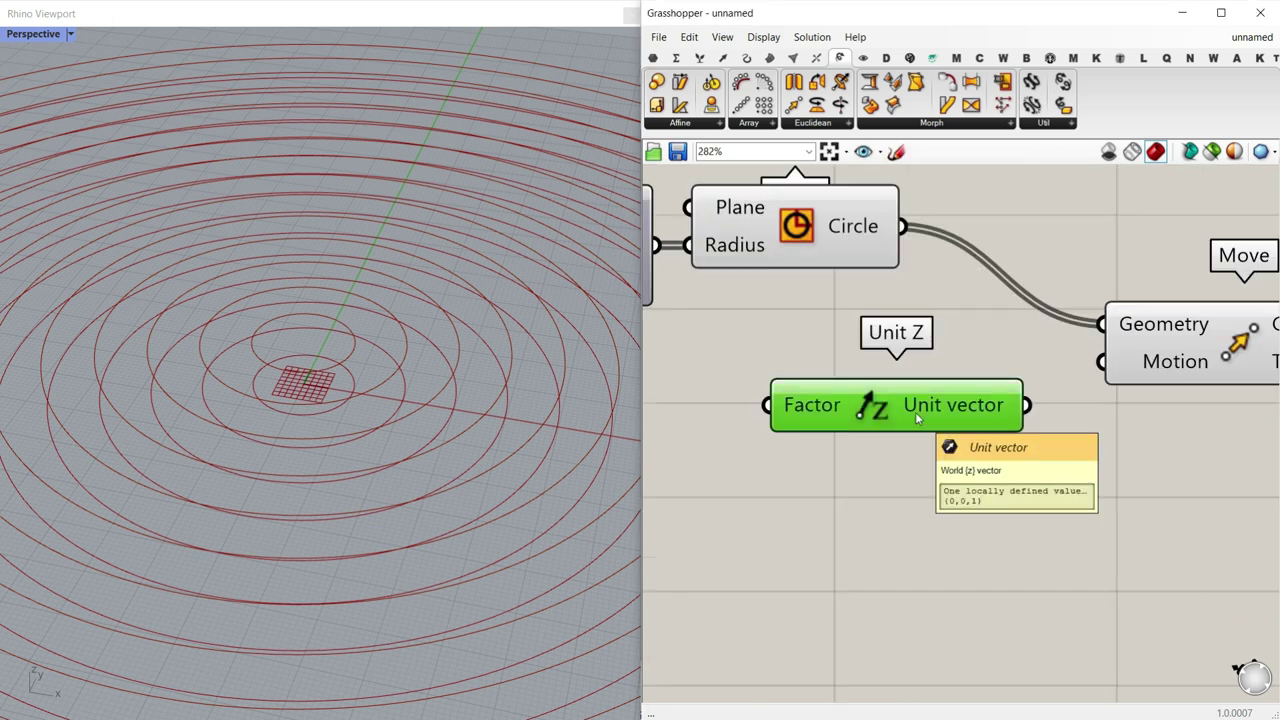
Step: Connect the Unit Z vector to the Move component's Motion input and turn off the Circle component's preview
key("Delete")
right_click(916, 418)
left_click(905, 406)
left_click_drag(1044, 412, 1101, 362)
right_click(794, 214)
left_click(813, 245)
Step: Arrange the Unit Z below the Circle and raise the Move component nearly level with the Circle
scroll(900, 338, "down", 3)
right_click_drag(873, 398, 945, 393)
left_click(963, 380)
left_click_drag(965, 387, 940, 405)
left_click_drag(1178, 325, 1174, 283)
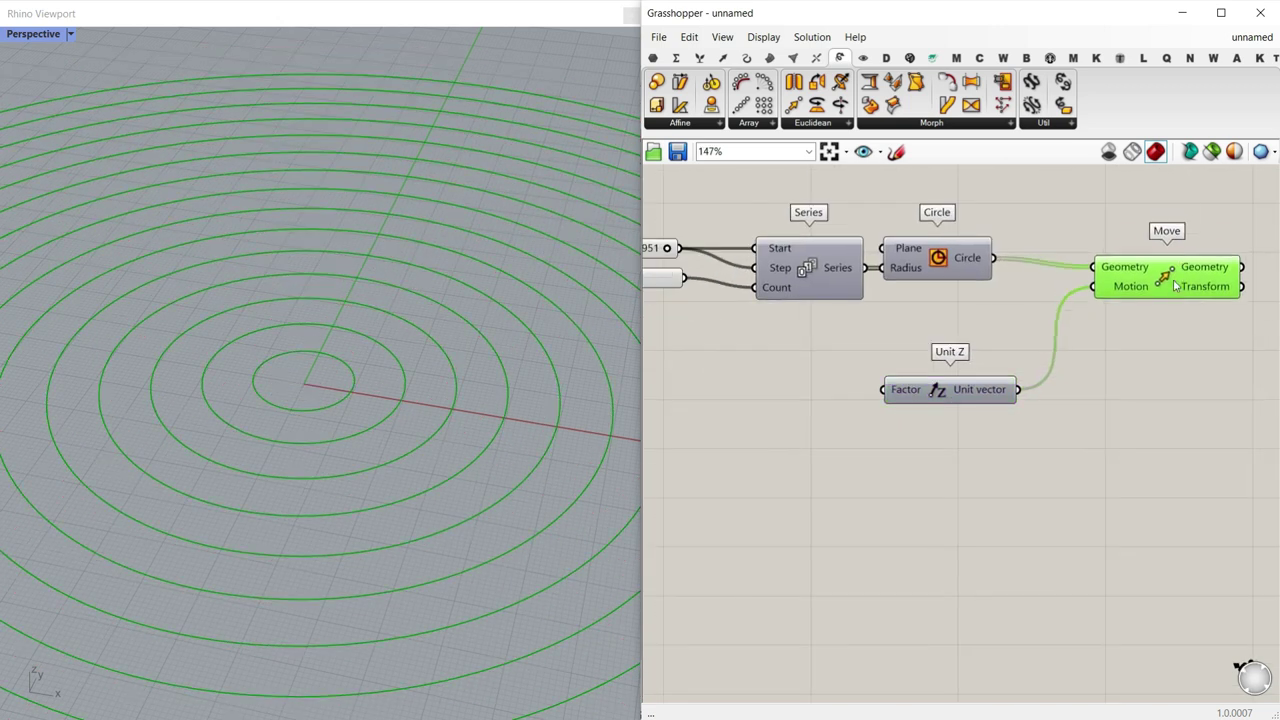
right_click_drag(885, 388, 1011, 362)
scroll(1011, 363, "up", 3)
scroll(960, 388, "down", 3)
left_click(1040, 373)
left_click_drag(1043, 375, 1081, 379)
Step: Add a Graph Mapper component before the Unit Z, below the Series
scroll(905, 419, "up", 2)
left_click(892, 445)
double_click(893, 449)
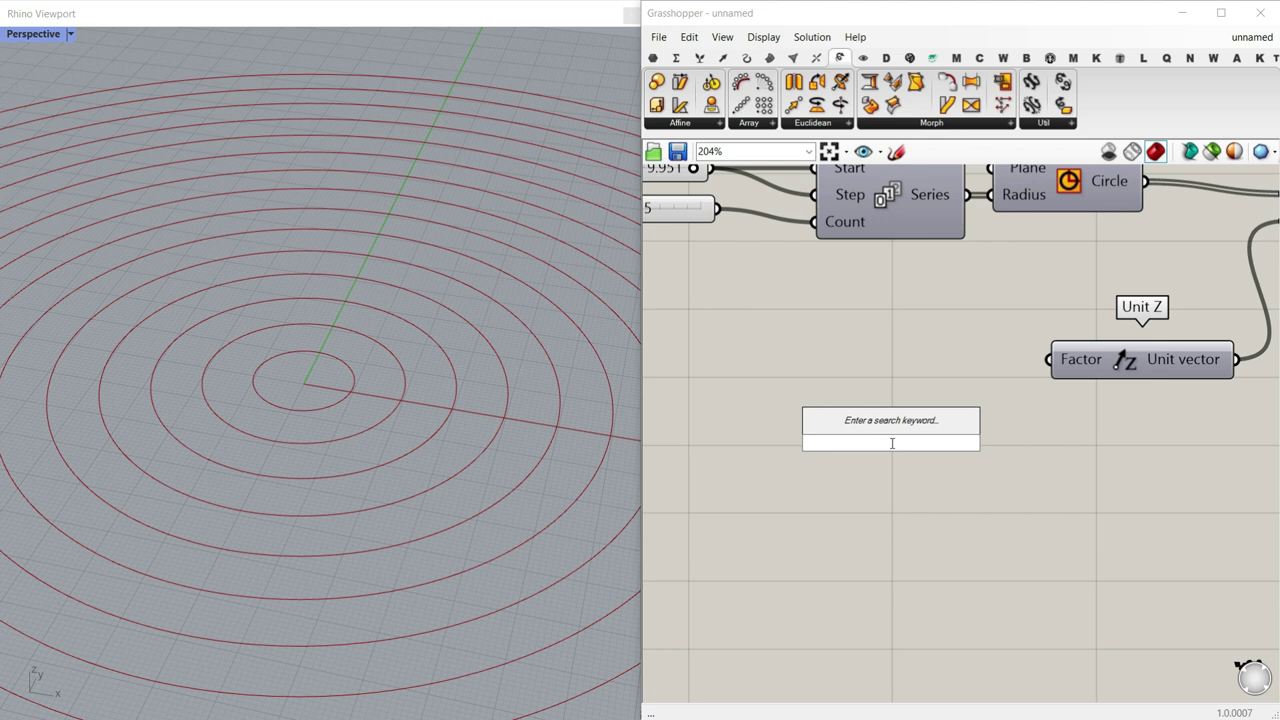
type("graph")
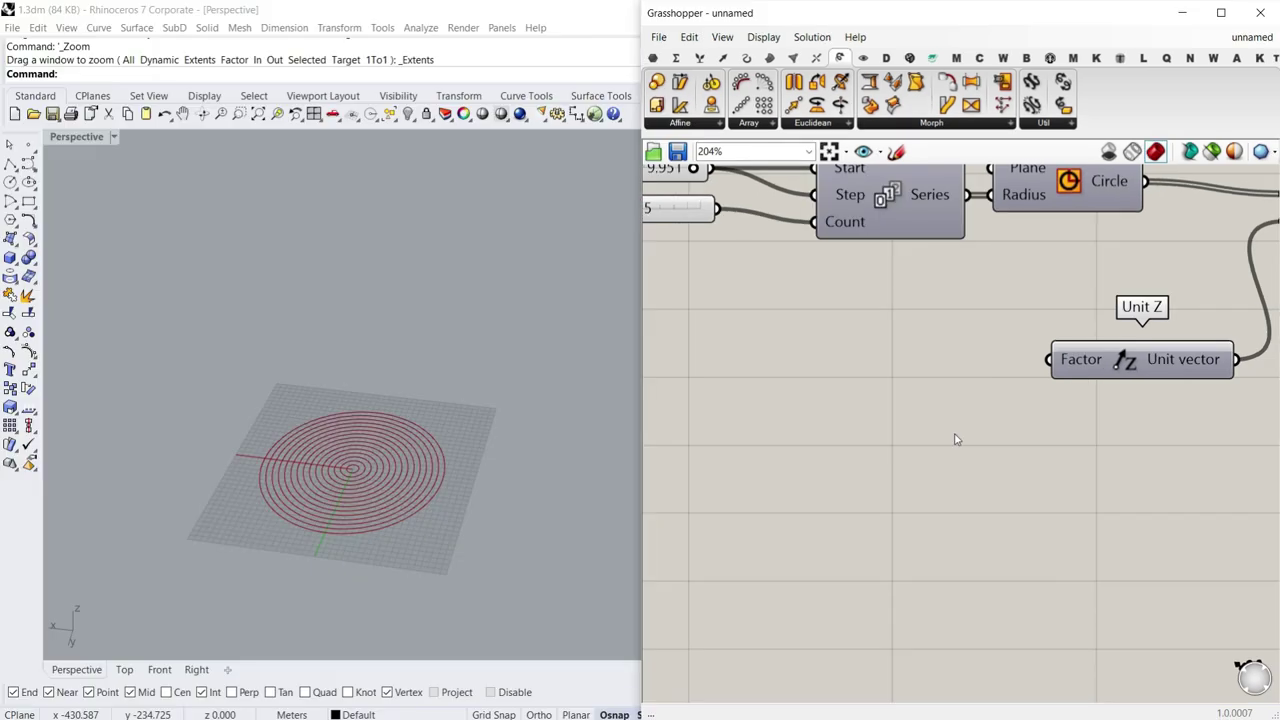
double_click(955, 433)
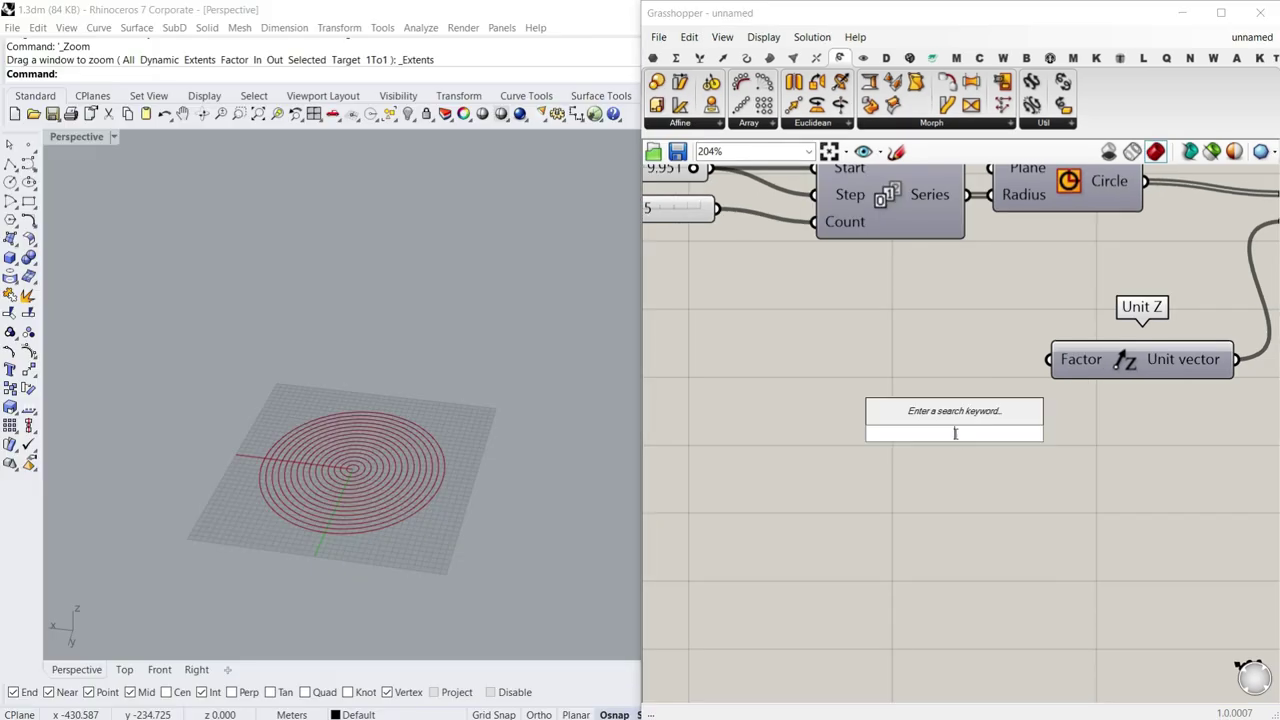
type("graph")
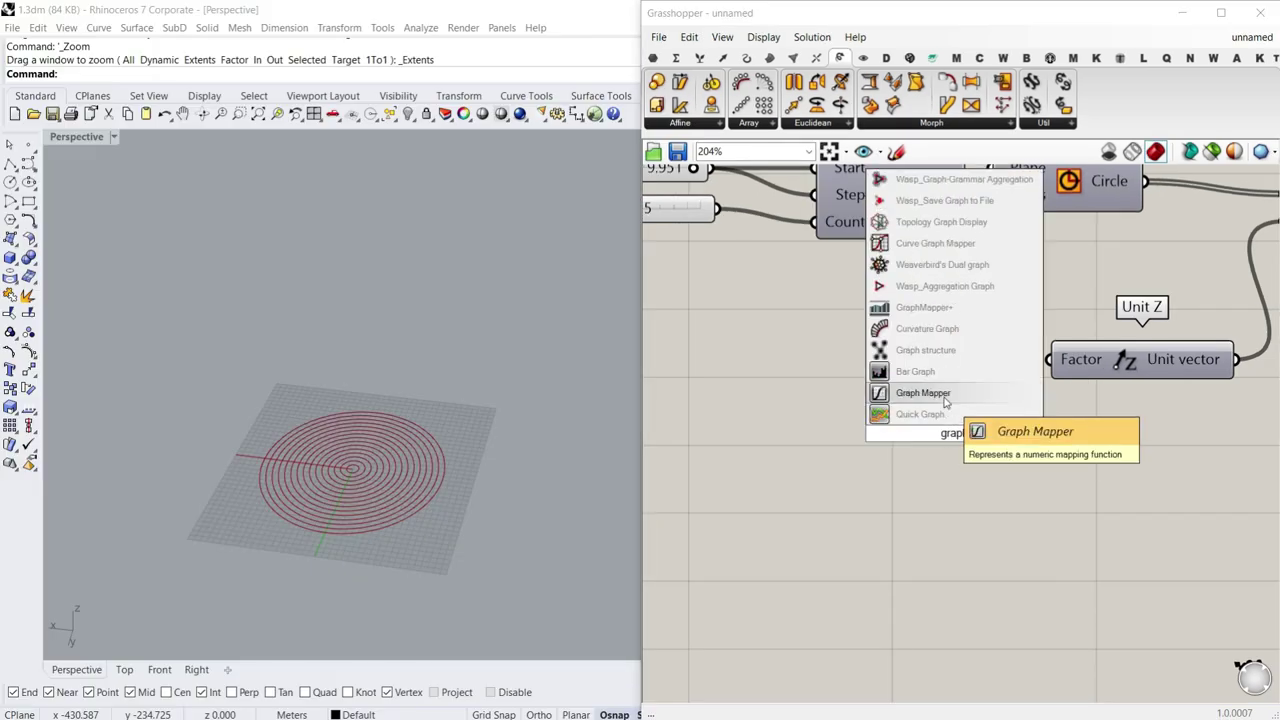
left_click(945, 394)
left_click_drag(960, 423, 889, 423)
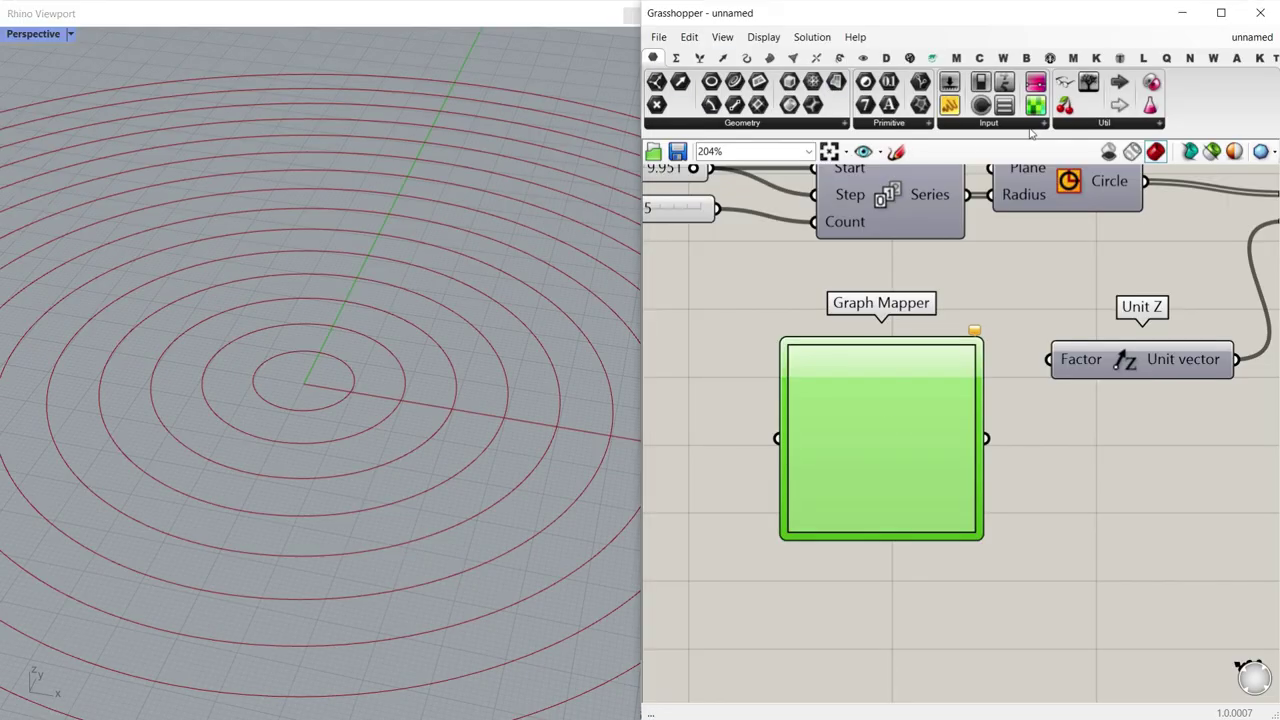
Step: Set the Graph Mapper's graph type to Sine
left_click(1032, 125)
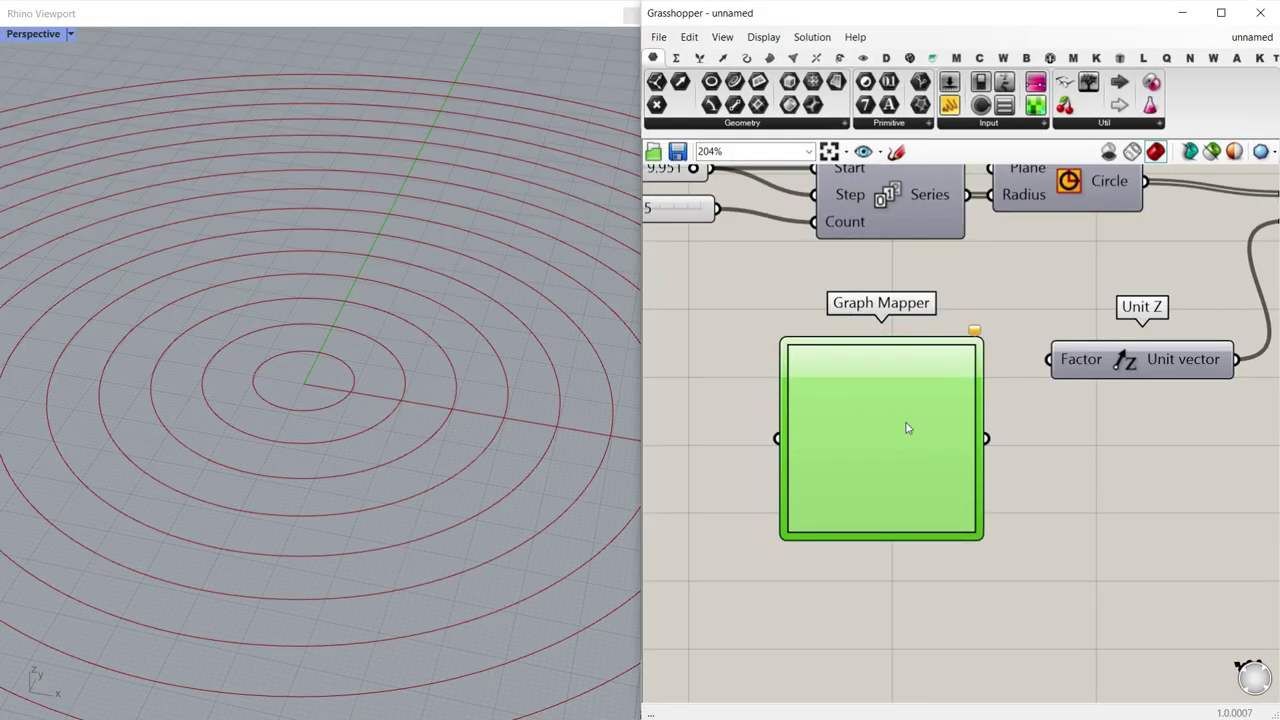
right_click(907, 428)
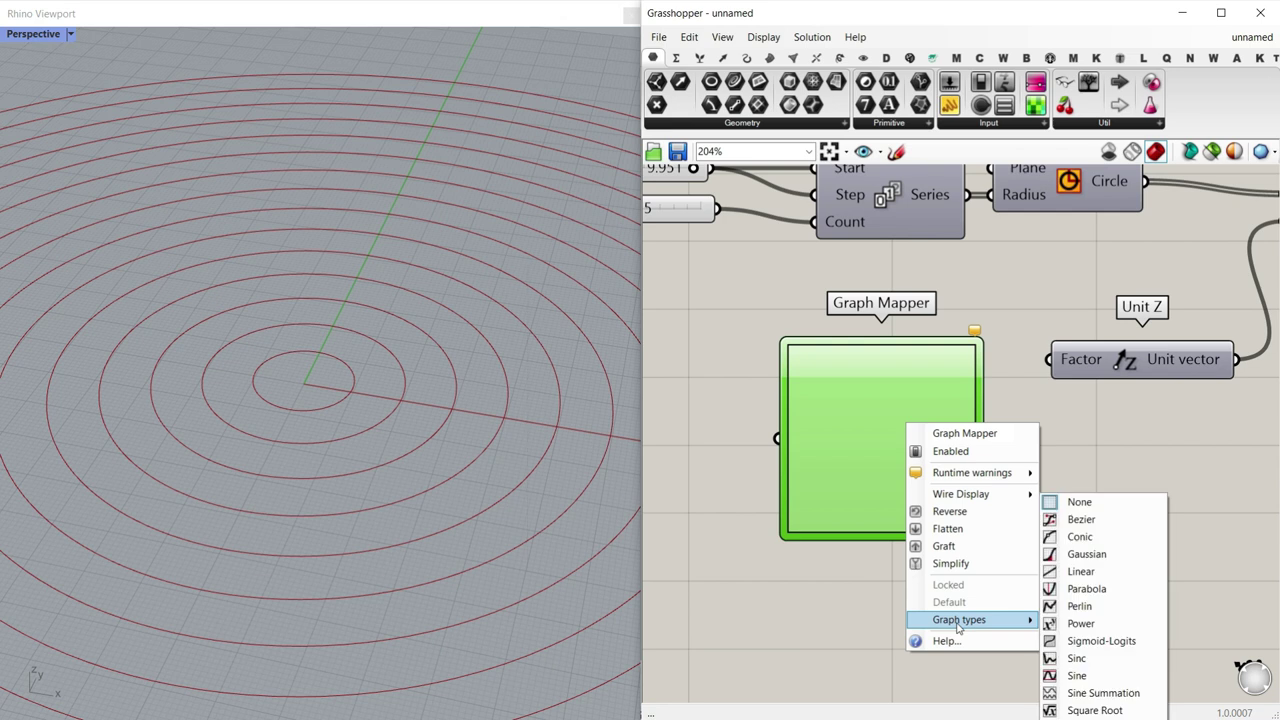
left_click(883, 382)
right_click_drag(862, 390, 812, 303)
scroll(852, 352, "up", 2)
right_click_drag(852, 352, 822, 303)
right_click(831, 298)
mouse_move(890, 493)
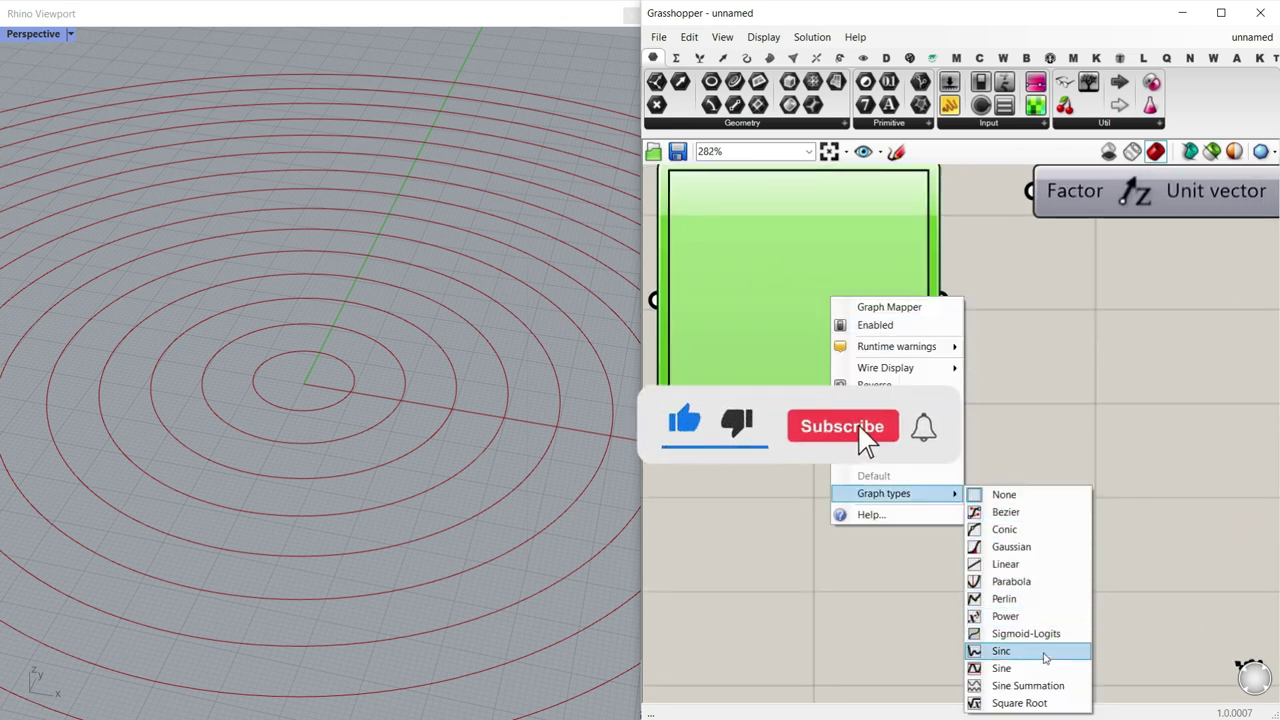
left_click(1000, 663)
Step: Shape the sine graph into a single hump peaking at mid-width and starting at the lower corner, and reposition the Graph Mapper
right_click_drag(900, 256, 986, 303)
left_click_drag(1014, 217, 888, 218)
scroll(833, 421, "down", 3)
left_click_drag(935, 381, 968, 333)
left_click_drag(906, 364, 903, 344)
scroll(892, 358, "up", 3)
left_click_drag(983, 363, 1055, 301, "ctrl")
scroll(988, 356, "down", 1)
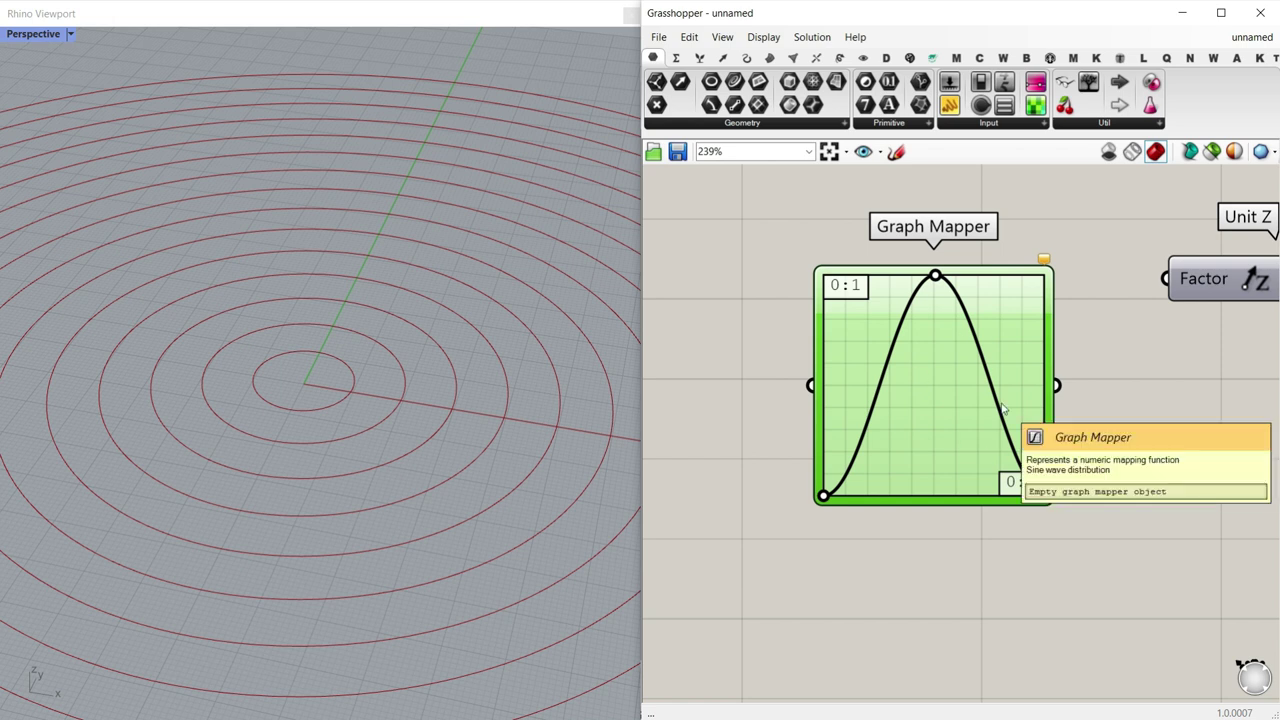
scroll(1000, 415, "down", 2)
left_click_drag(991, 423, 1000, 398)
scroll(1000, 398, "up", 2)
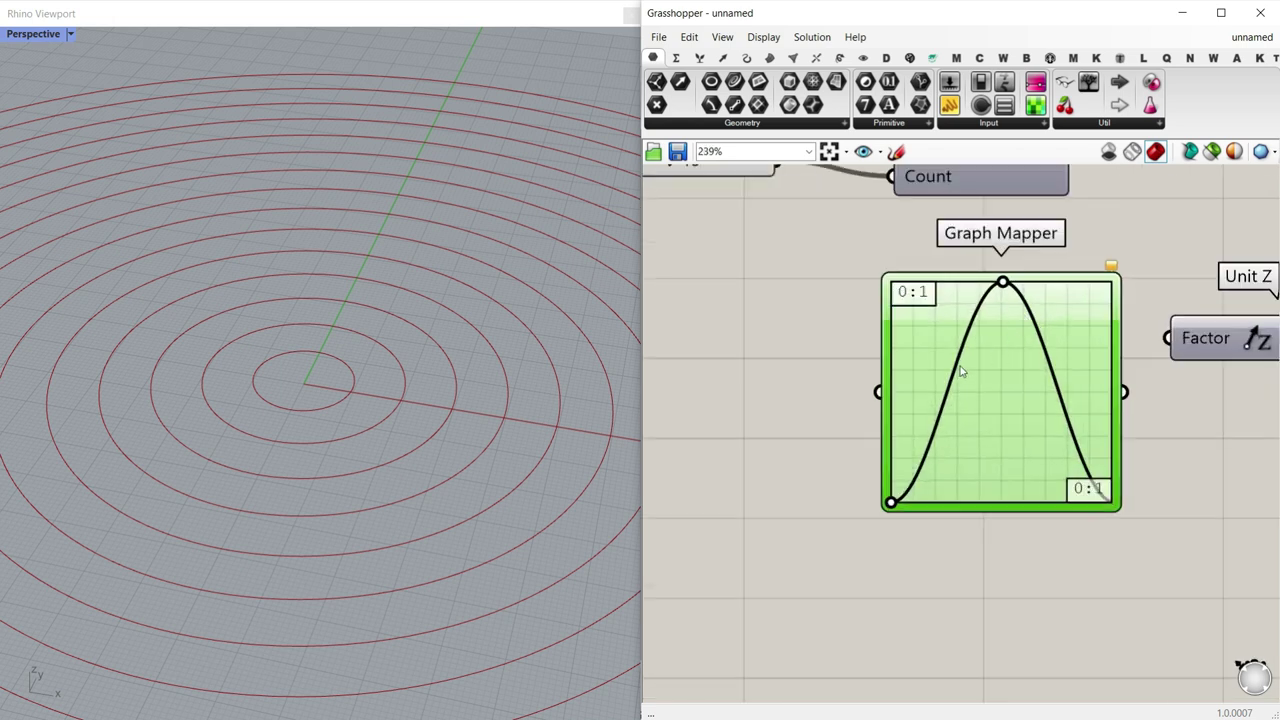
Step: Examine the X and Y domains and the sine curve in the Graph Mapper's editor, and close it without changes
double_click(1104, 386)
left_click_drag(1030, 258, 862, 242)
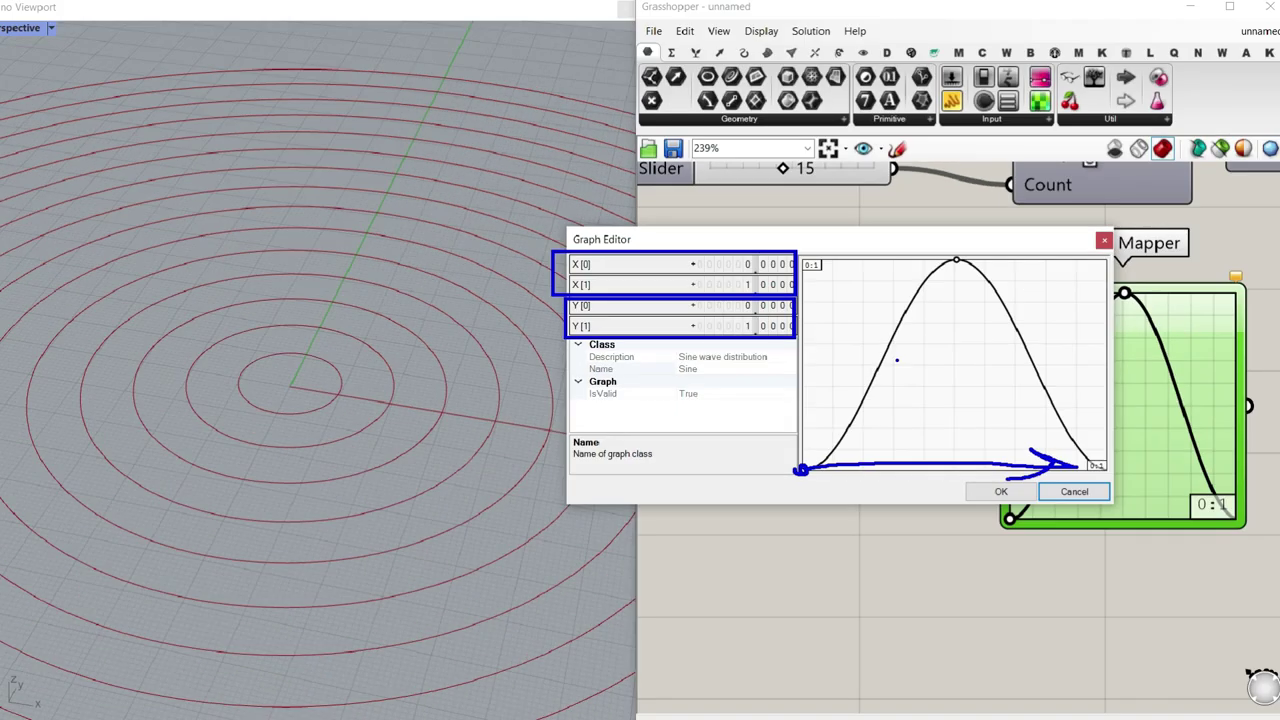
mouse_move(957, 208)
left_mouse_down()
mouse_move(715, 151)
mouse_move(643, 171)
left_mouse_up()
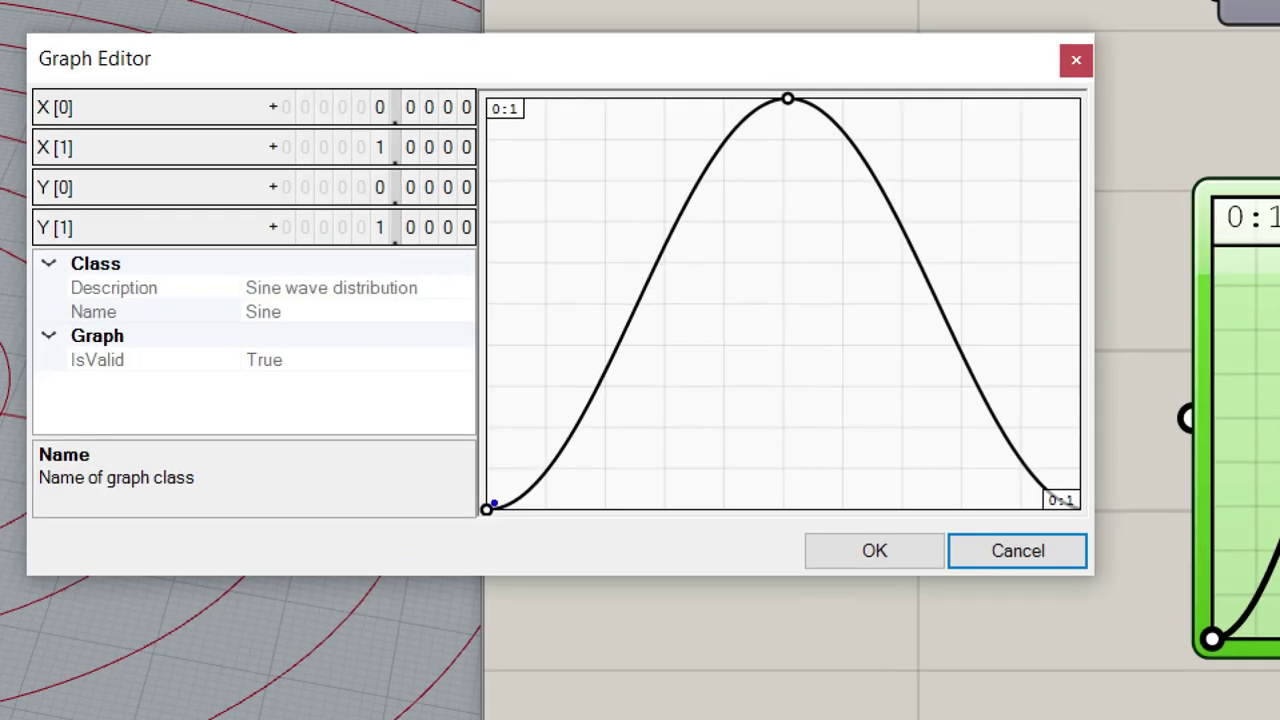
left_click_drag(487, 494, 497, 576)
left_click_drag(506, 548, 506, 576)
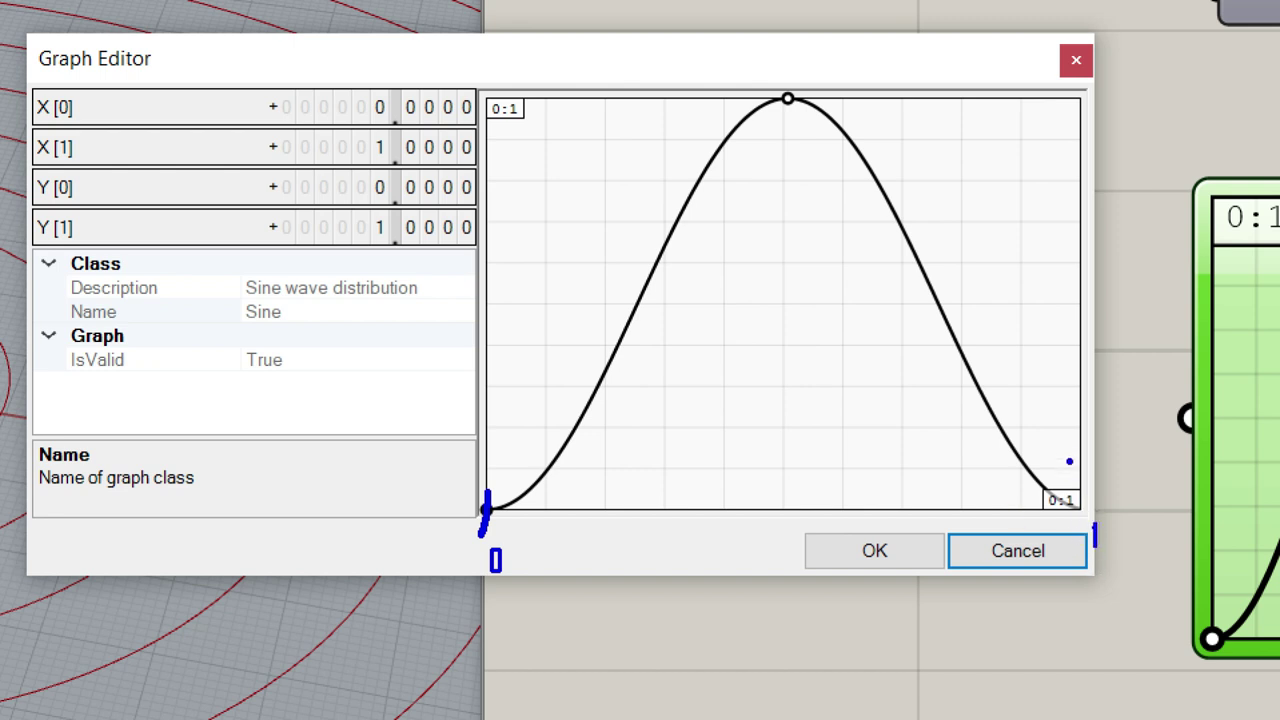
left_click_drag(1069, 461, 1058, 543)
left_click_drag(568, 483, 571, 545)
left_click_drag(628, 489, 628, 545)
left_click_drag(692, 497, 690, 543)
left_click_drag(770, 497, 771, 541)
left_click_drag(851, 493, 858, 540)
left_click_drag(948, 486, 949, 537)
left_click_drag(1030, 489, 1032, 526)
mouse_move(689, 515)
left_mouse_down()
mouse_move(672, 202)
mouse_move(705, 213)
mouse_move(658, 208)
left_mouse_up()
mouse_move(738, 138)
left_mouse_down()
mouse_move(750, 116)
mouse_move(722, 133)
left_mouse_up()
left_click_drag(902, 233, 888, 245)
key("Escape")
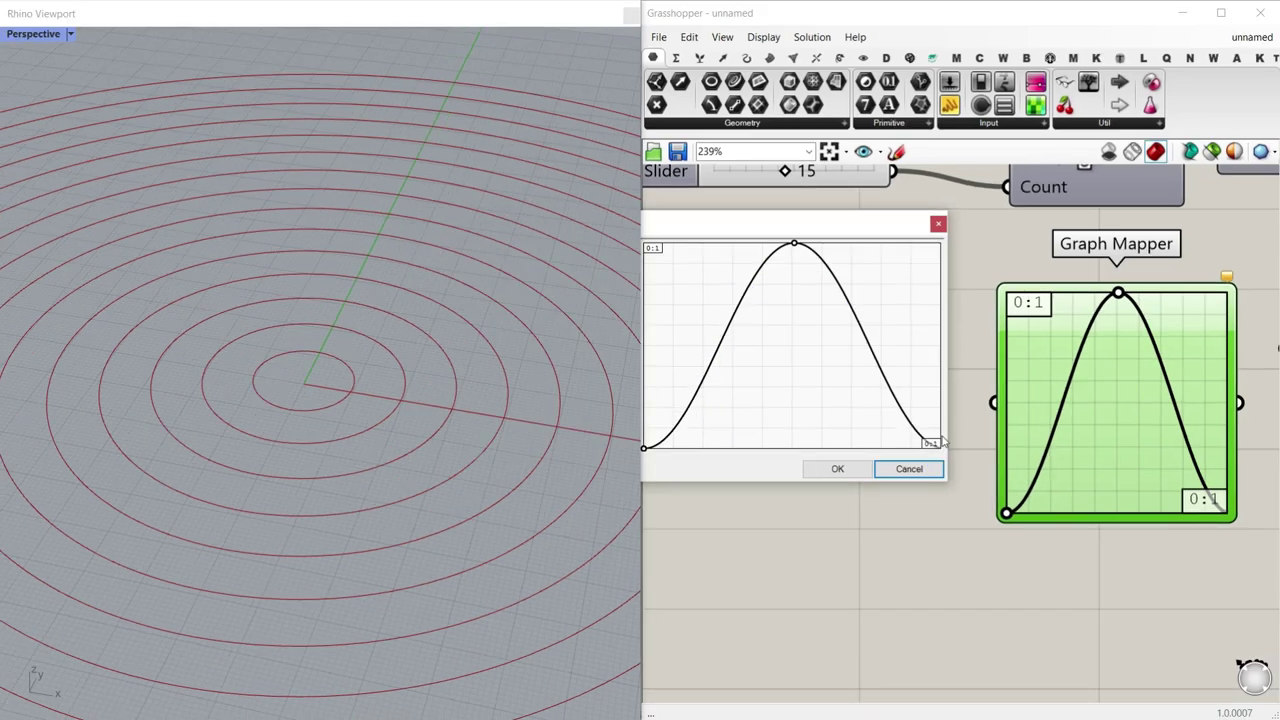
left_click(898, 478)
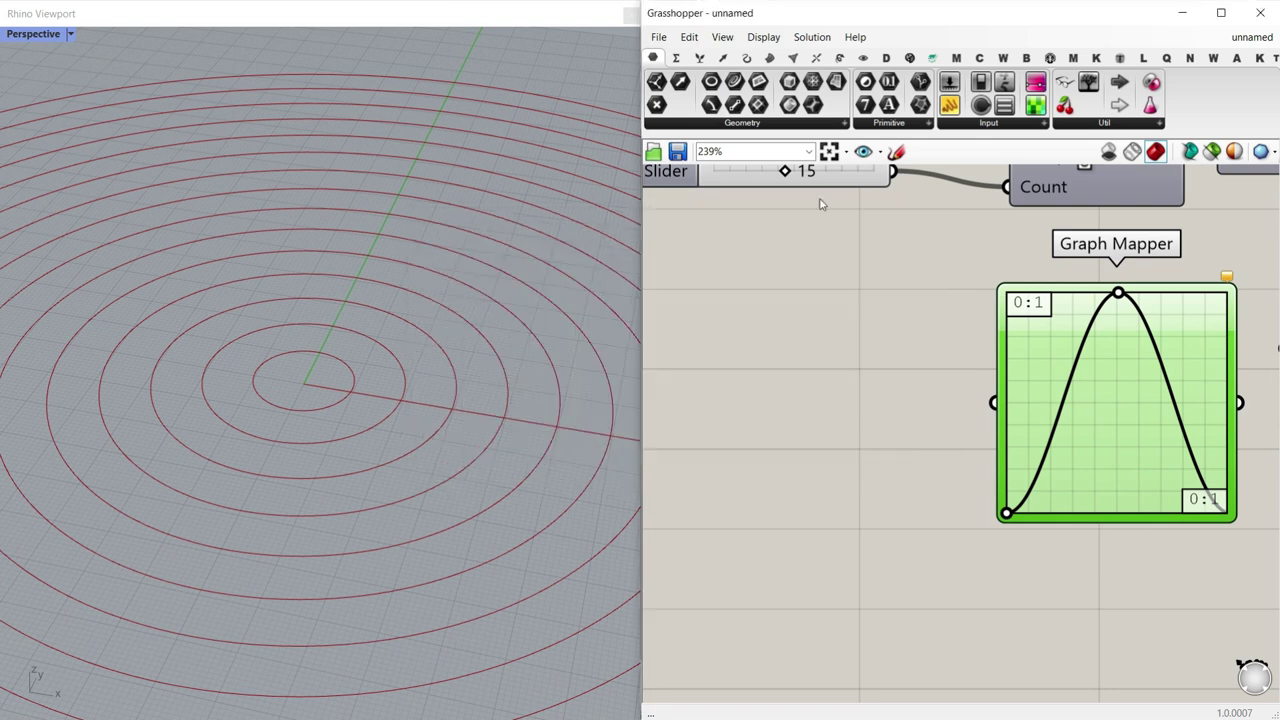
Step: Add a Range component before the Graph Mapper, leaving room between them
left_click(700, 58)
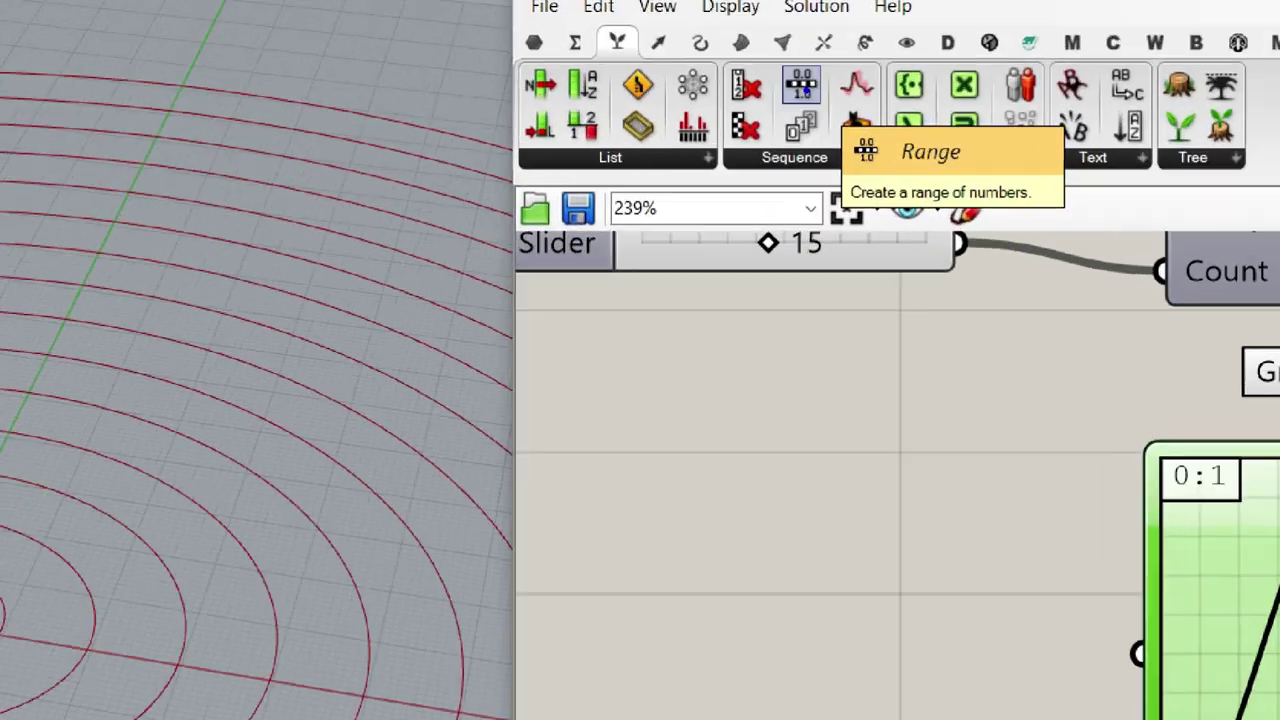
left_click_drag(835, 88, 840, 119)
left_click_drag(875, 160, 951, 669)
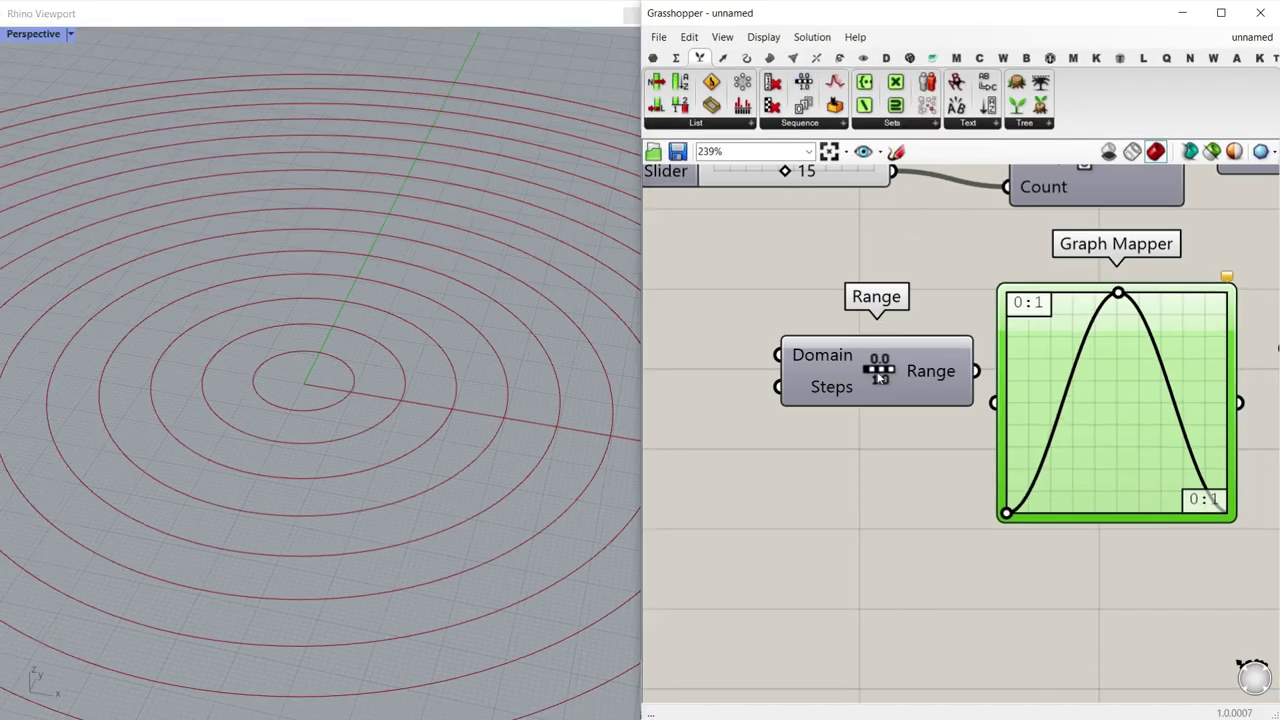
right_click_drag(877, 374, 1029, 347)
left_click_drag(1022, 348, 942, 378)
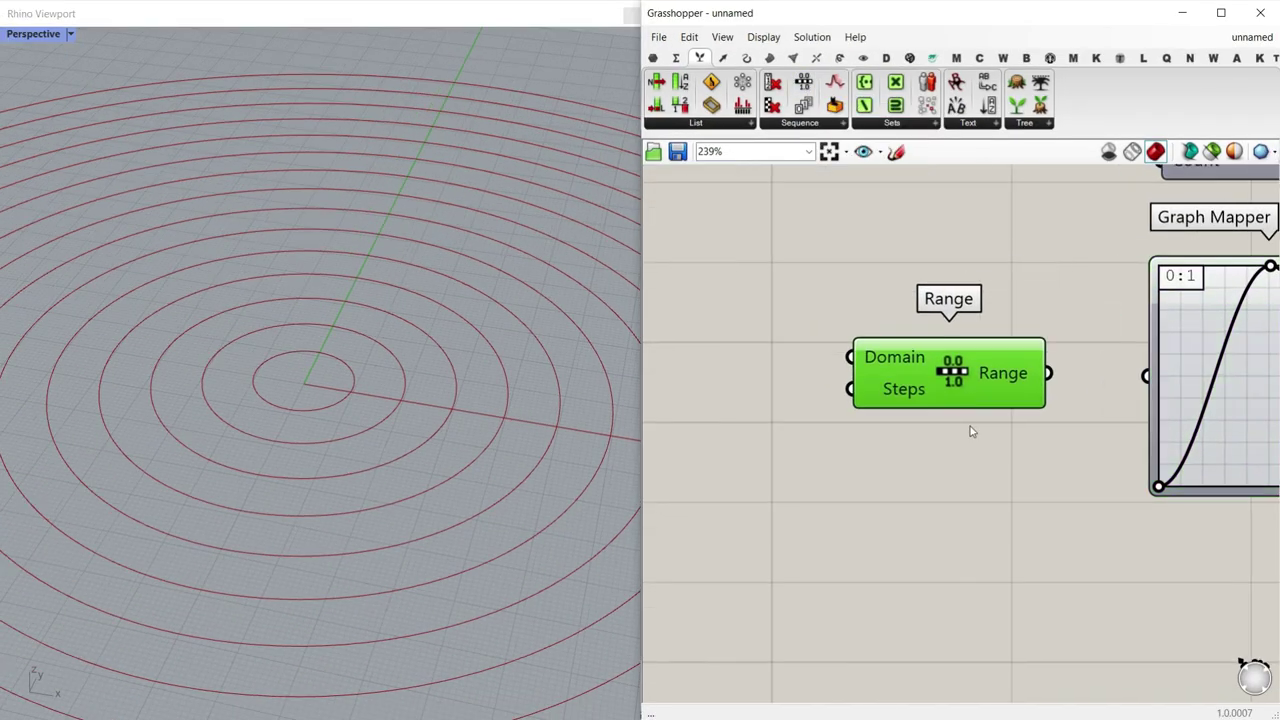
Step: Check the Range component's default domain and connect its Range output to the Graph Mapper's input
scroll(865, 381, "up", 3)
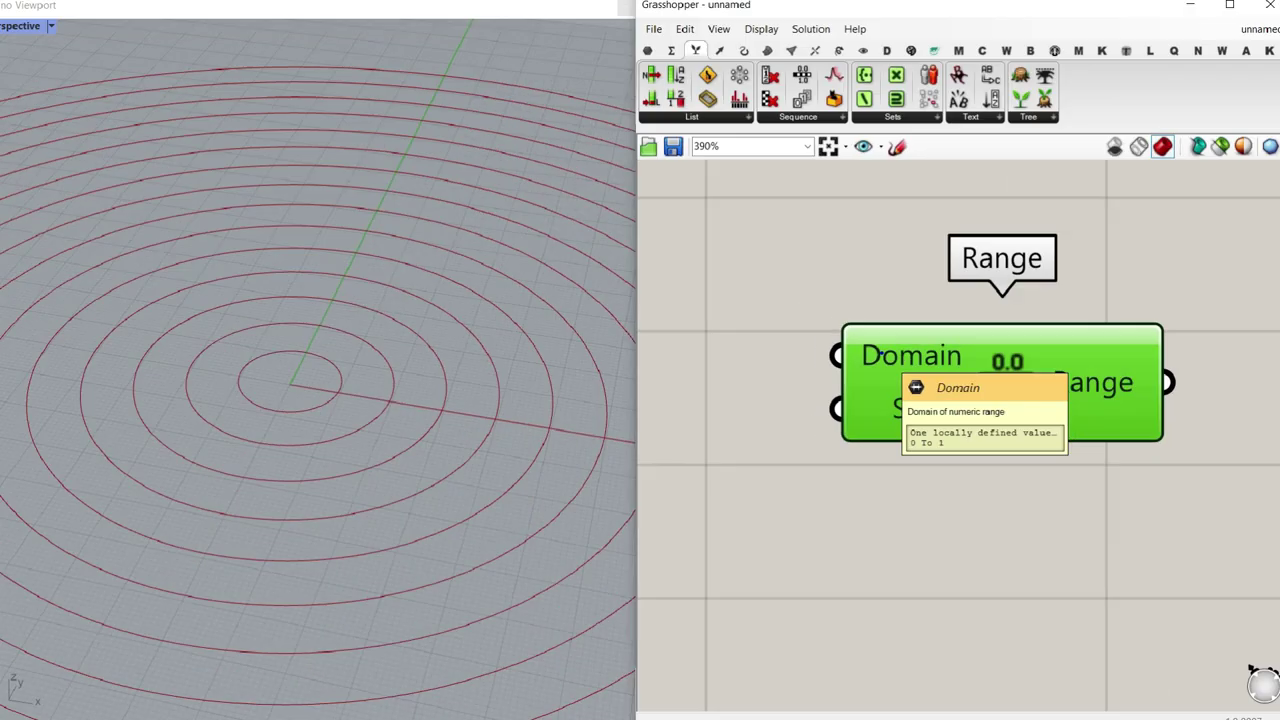
scroll(880, 353, "down", 3)
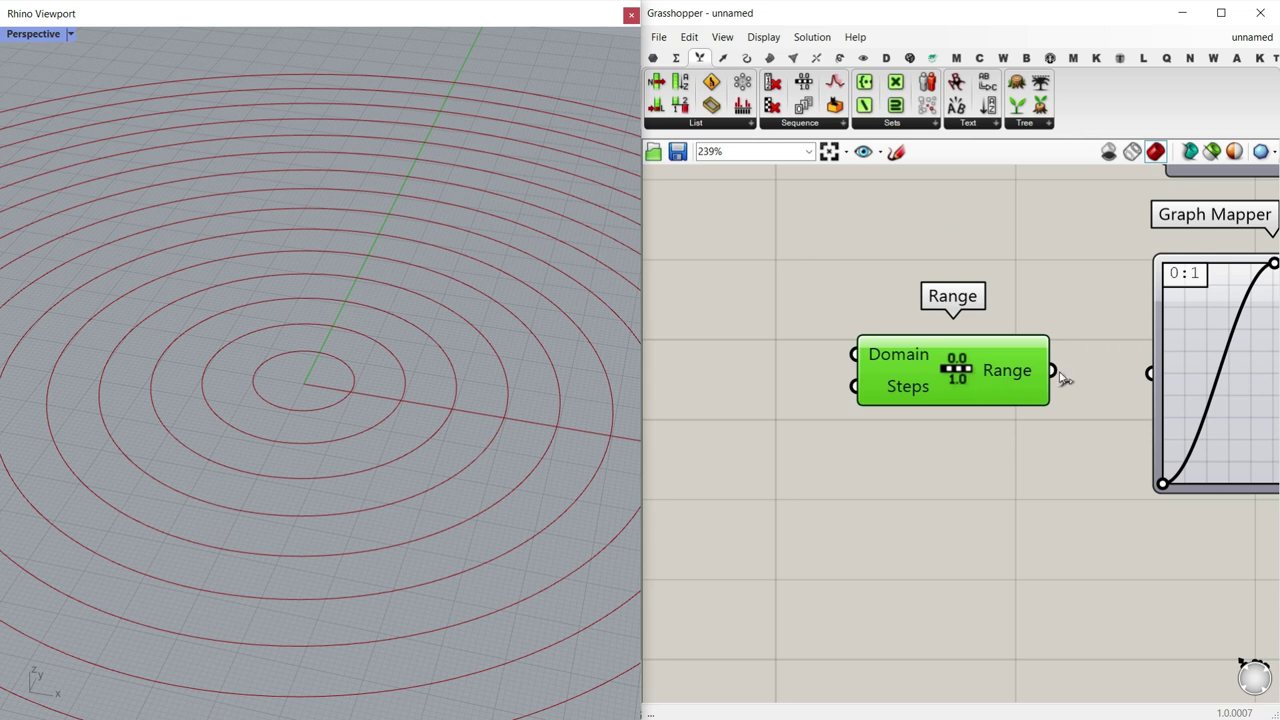
left_click_drag(1053, 371, 1148, 373)
scroll(918, 381, "up", 2)
scroll(897, 393, "down", 3)
mouse_move(929, 375)
right_mouse_down()
mouse_move(980, 416)
mouse_move(922, 389)
right_mouse_up()
scroll(830, 405, "down", 5)
scroll(998, 322, "up", 3)
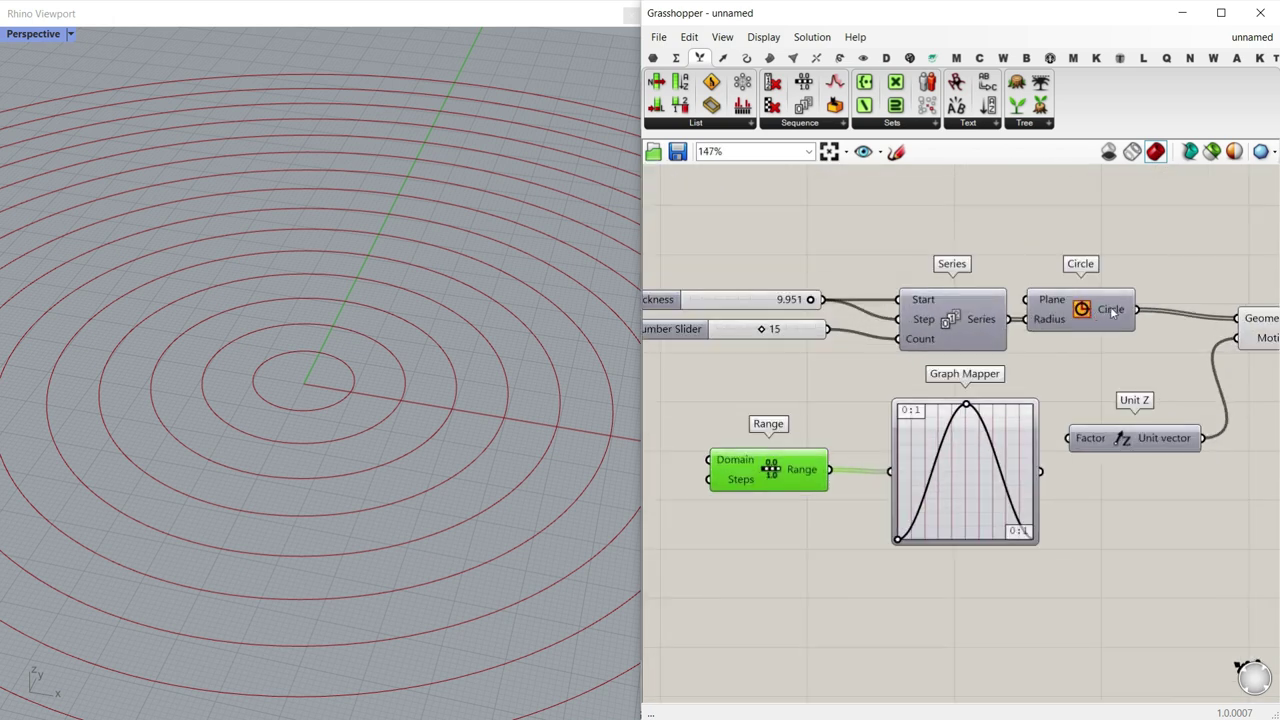
Step: Check the number of circles and connect the Series' Count slider to the Range component's Steps input
mouse_move(1112, 312)
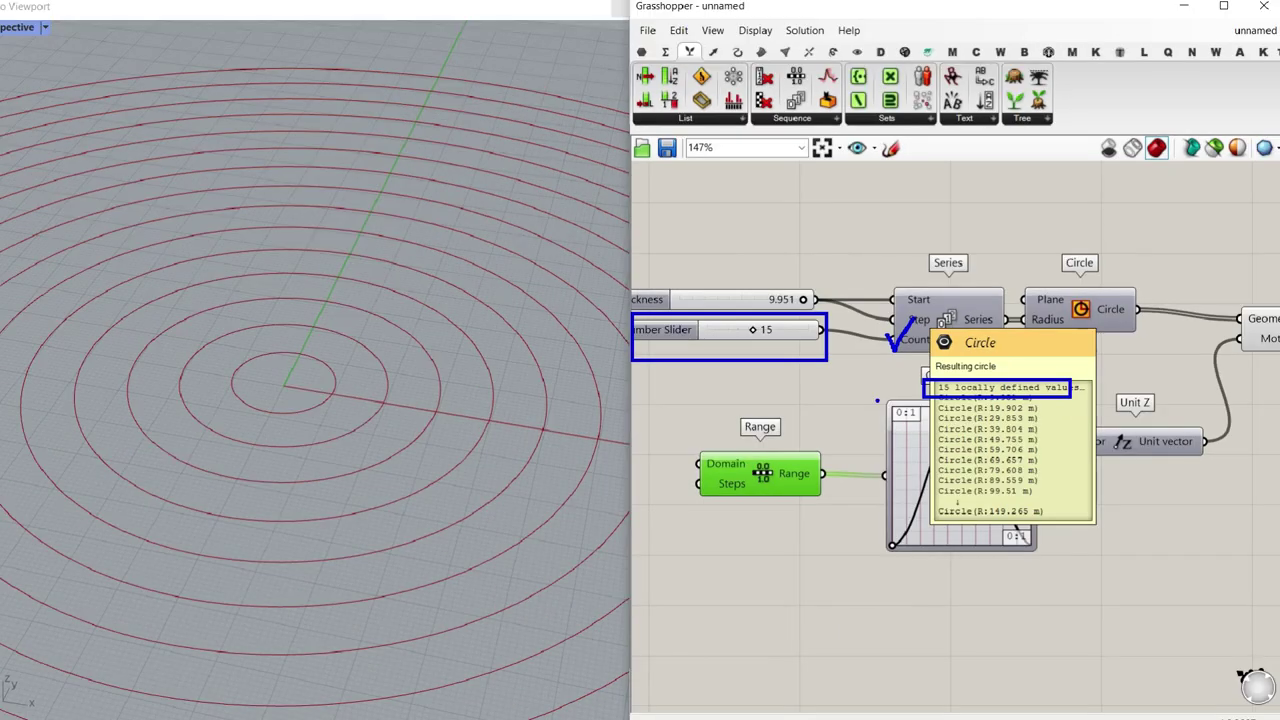
mouse_move(795, 398)
right_mouse_down()
mouse_move(966, 338)
mouse_move(1106, 318)
right_mouse_up()
scroll(966, 334, "up", 3)
left_click_drag(1088, 236, 937, 475)
right_click_drag(1088, 463, 965, 302)
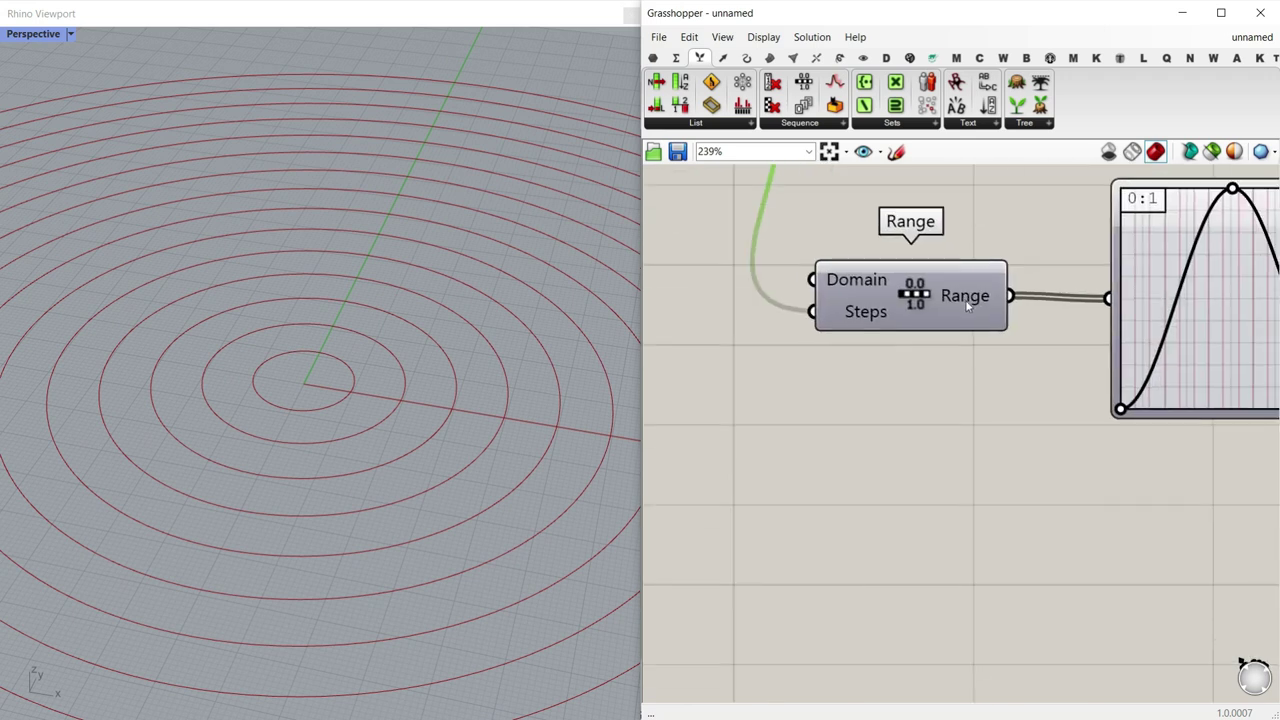
Step: Examine the Range output list and how its number of values relates to the number of steps
mouse_move(967, 305)
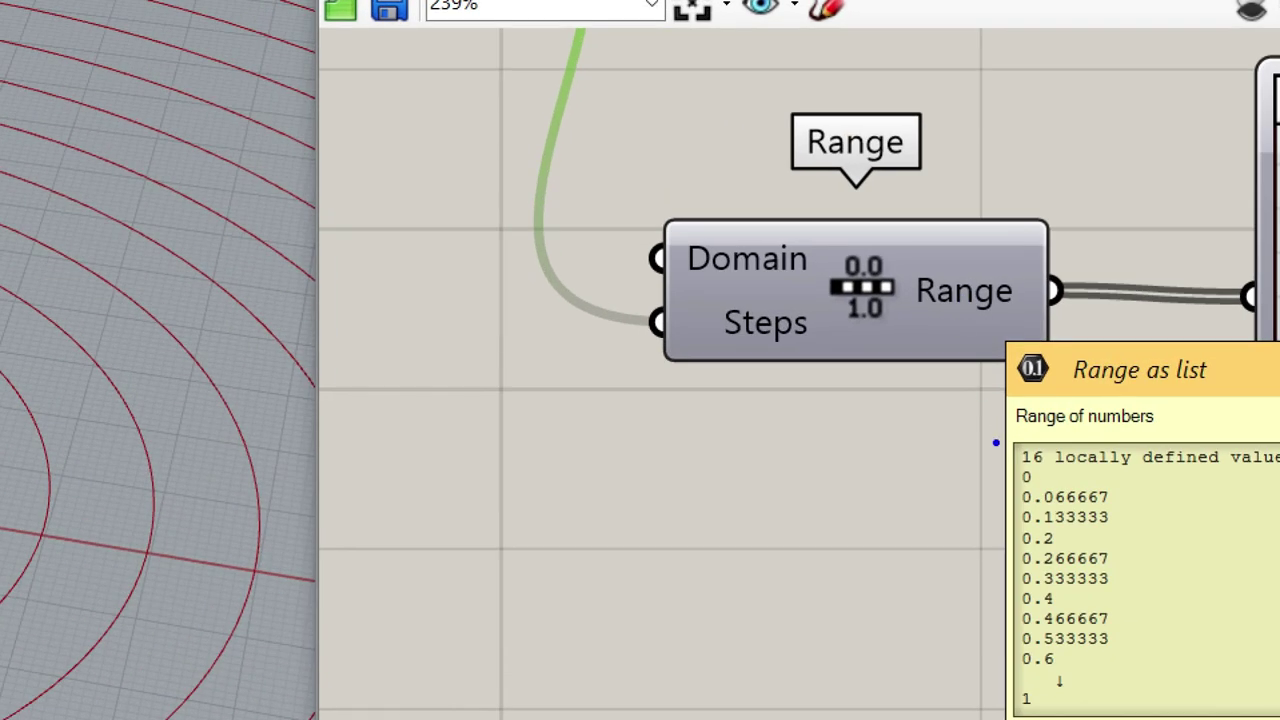
mouse_move(589, 458)
left_mouse_down()
mouse_move(860, 463)
mouse_move(603, 495)
left_mouse_up()
left_click_drag(835, 440, 834, 497)
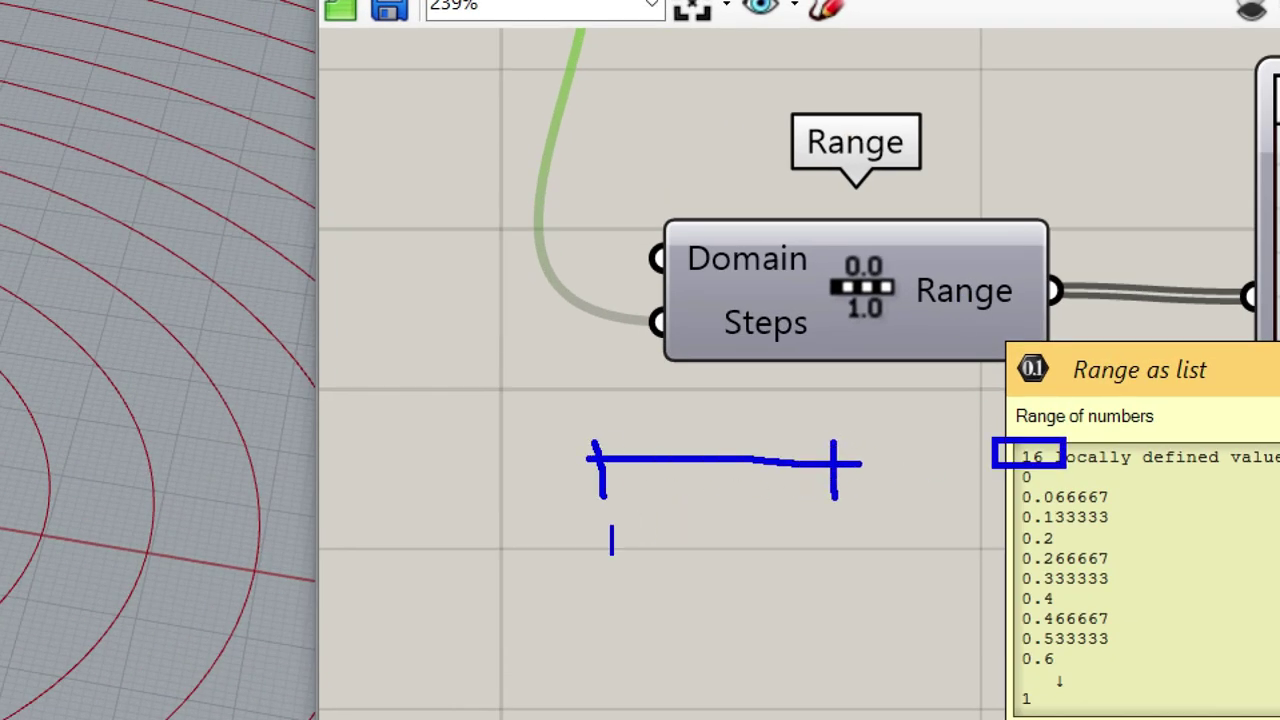
scroll(587, 536, "up", 4)
type("0")
key("Escape")
type("t1")
key("Escape")
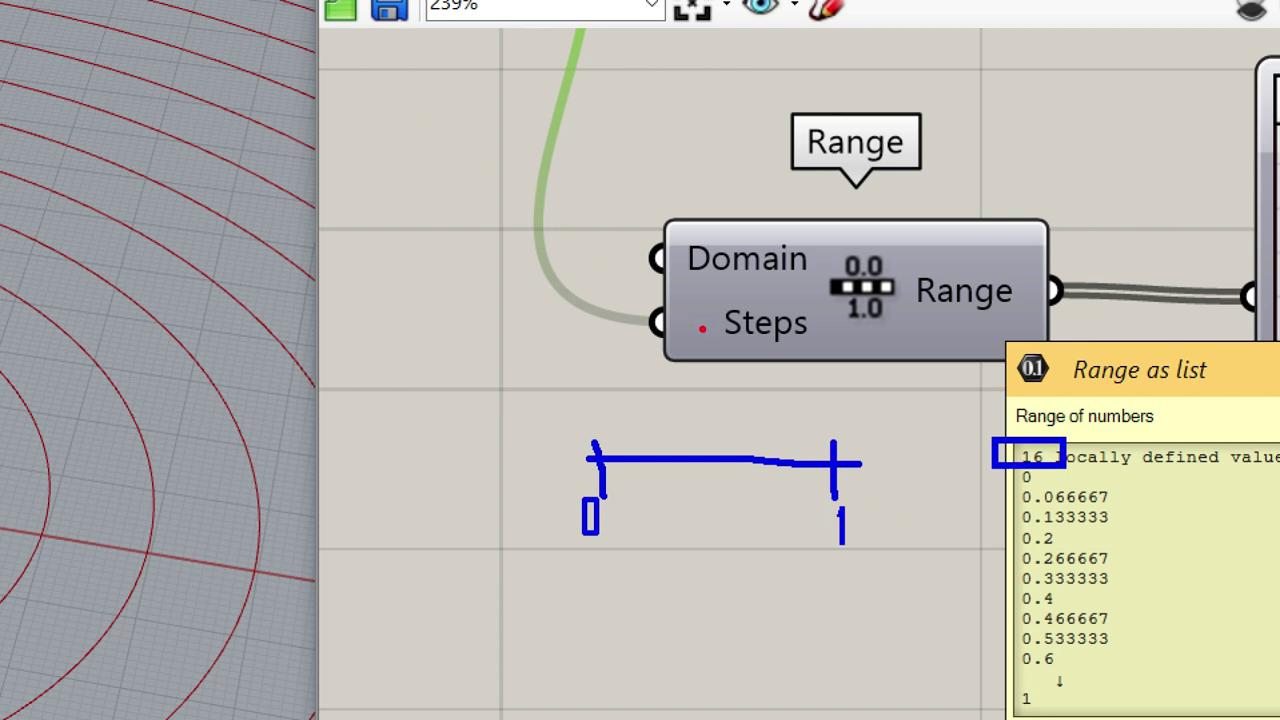
left_click_drag(700, 444, 698, 562)
type("0.5")
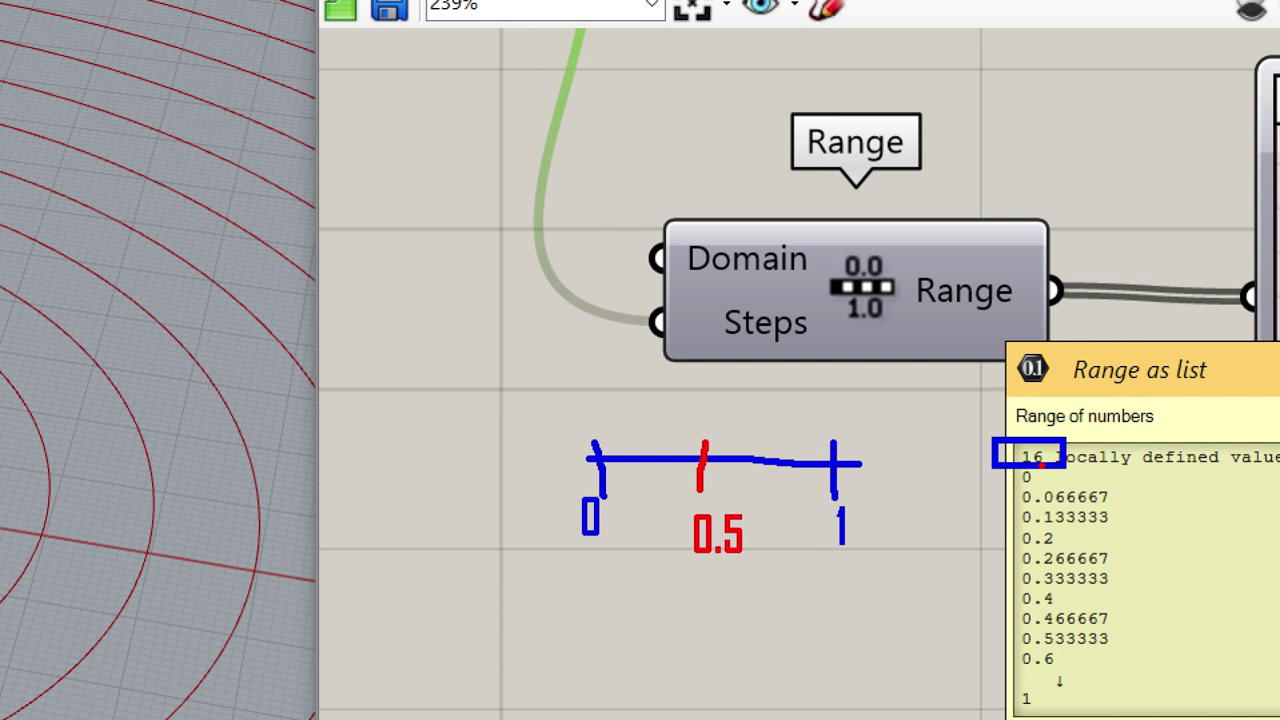
mouse_move(743, 346)
left_mouse_down()
mouse_move(740, 394)
mouse_move(766, 392)
left_mouse_up()
left_click_drag(645, 393, 645, 438)
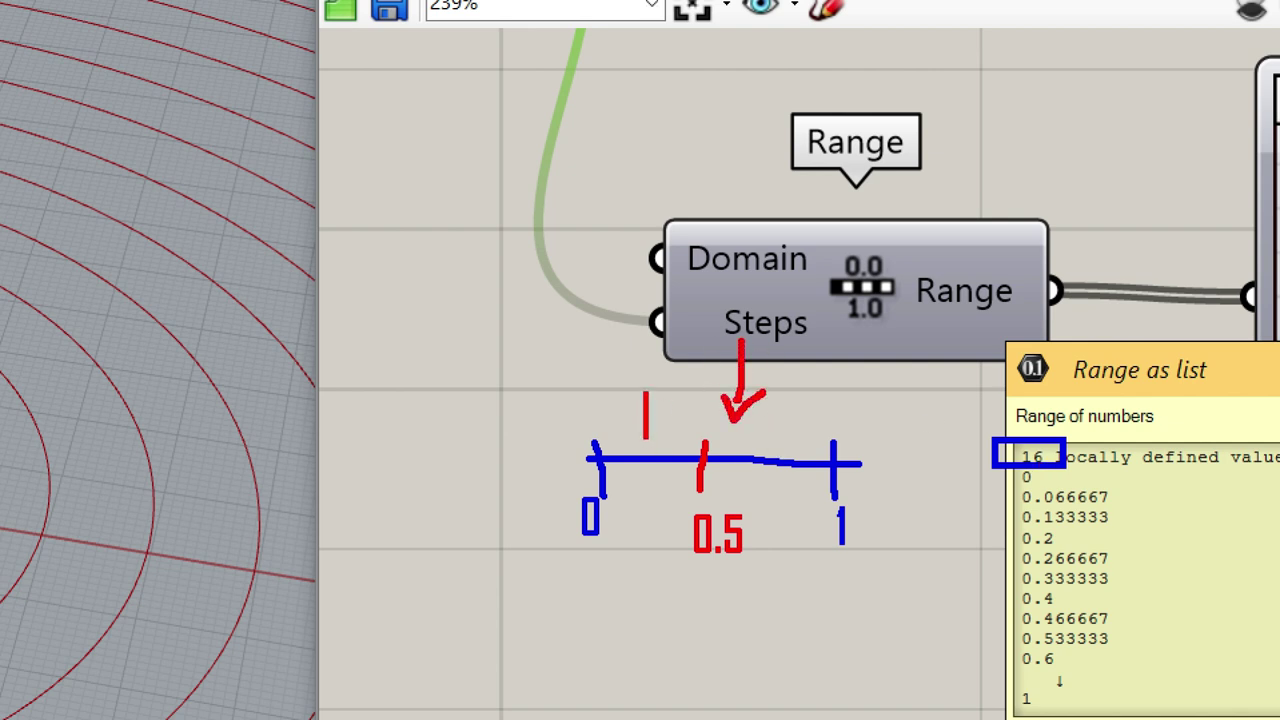
type("x-1")
key("Escape")
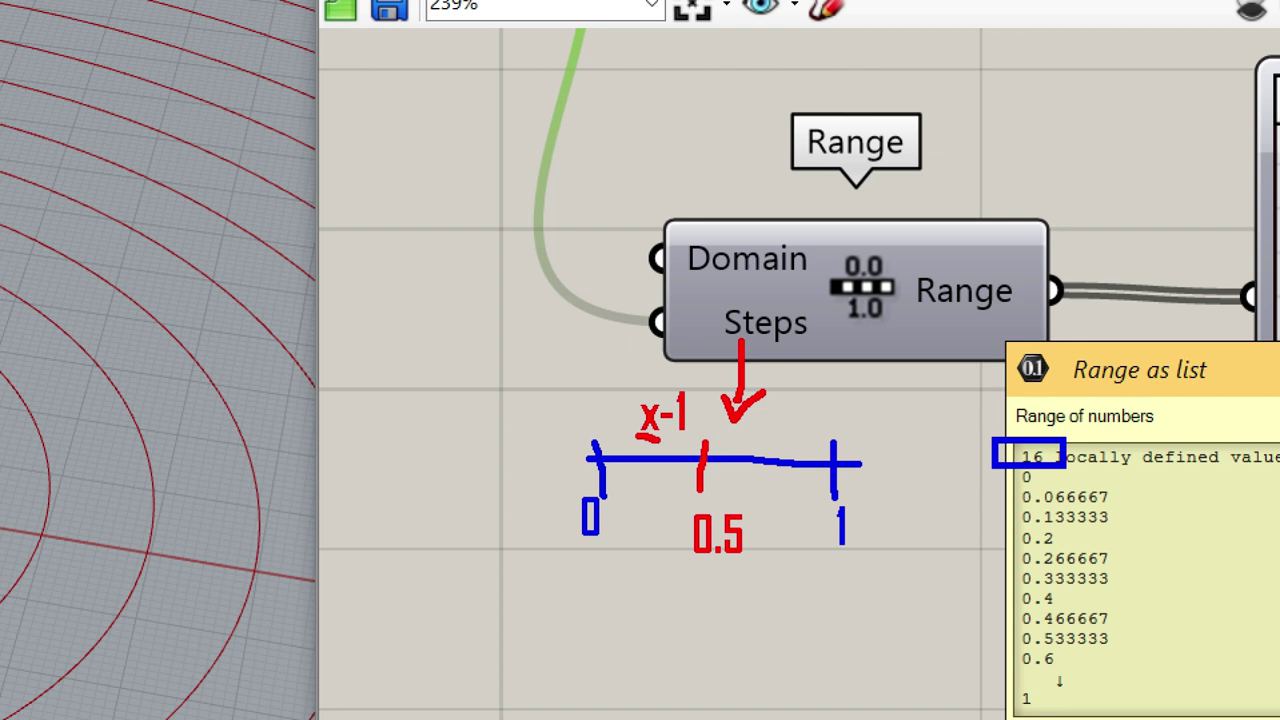
key("Escape")
scroll(821, 309, "up", 5)
Step: Apply the expression x-1 to the Range component's Steps input
right_click(883, 291)
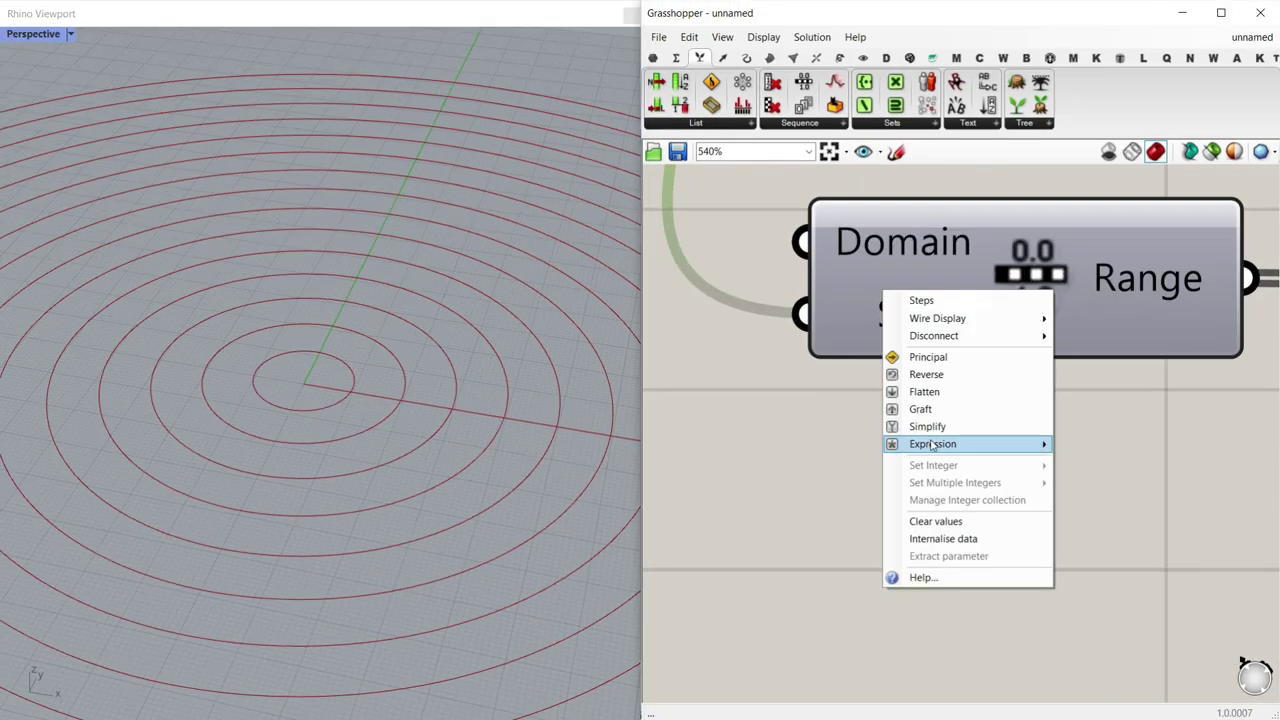
mouse_move(932, 446)
left_click(1117, 464)
type("x")
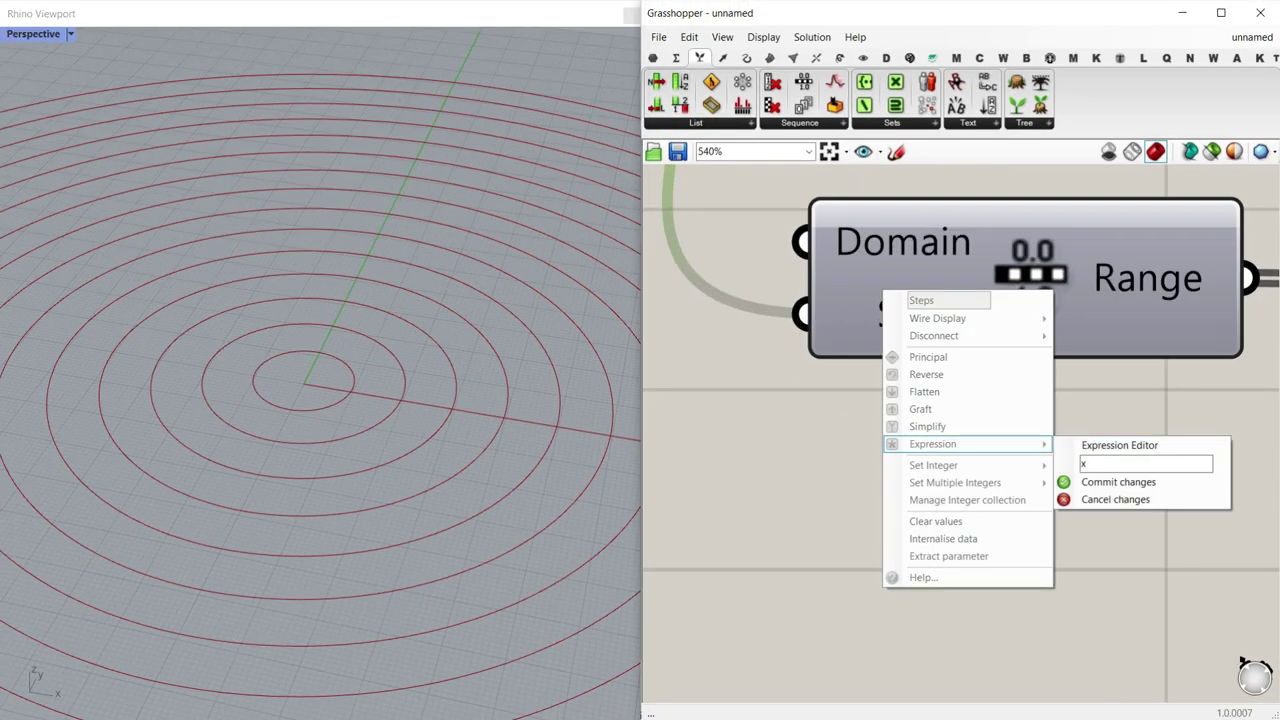
type("-1")
left_click(1118, 482)
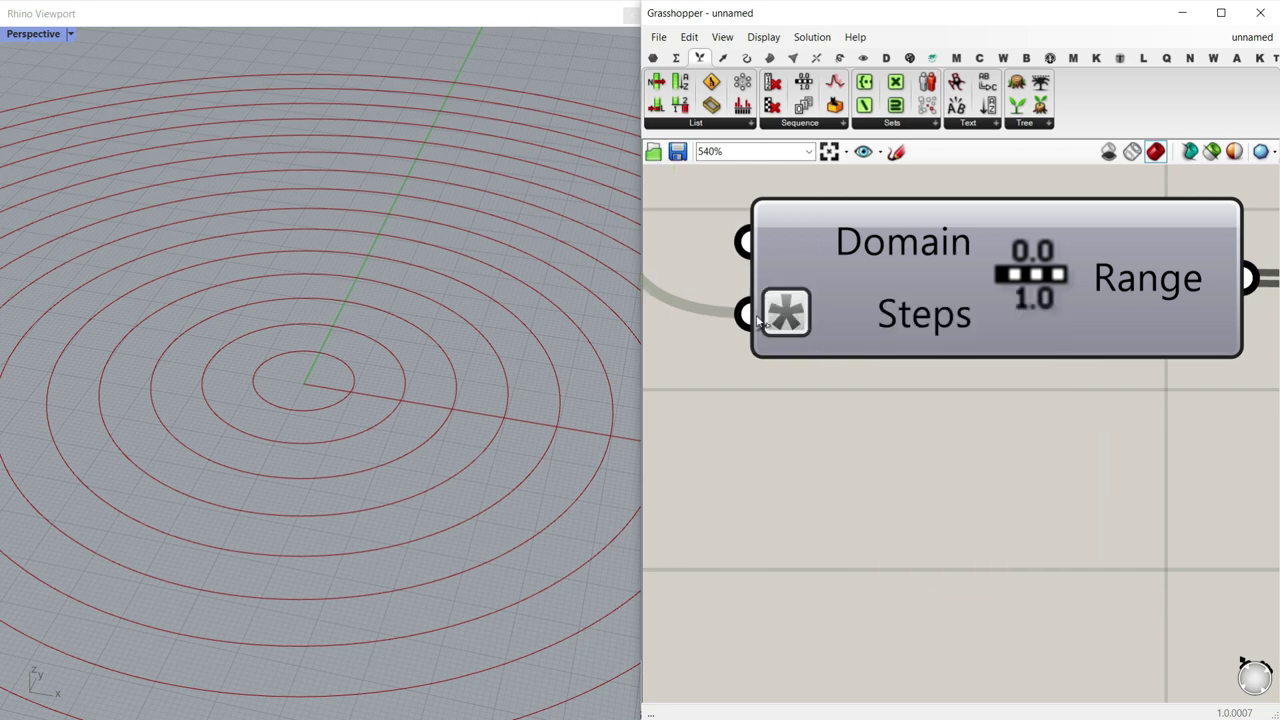
Step: Connect the Graph Mapper's output to the Unit Z component's Factor input and view the raised circles from the side
mouse_move(783, 313)
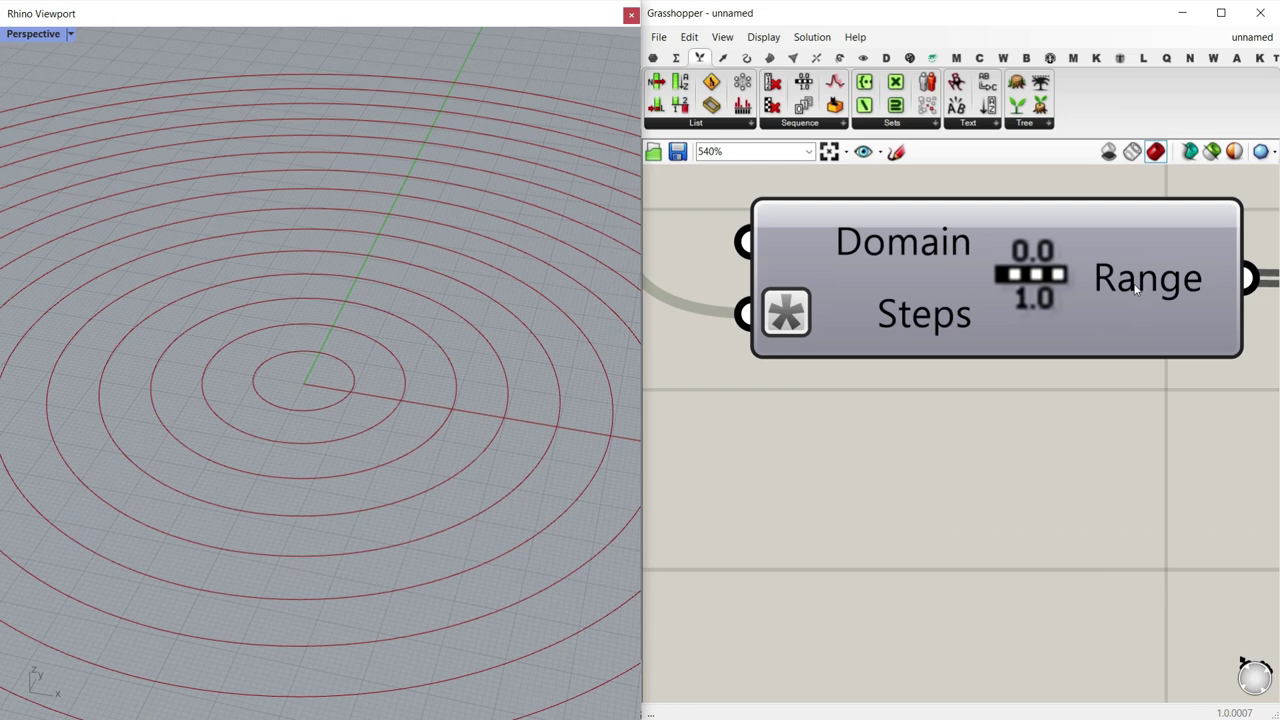
mouse_move(1136, 288)
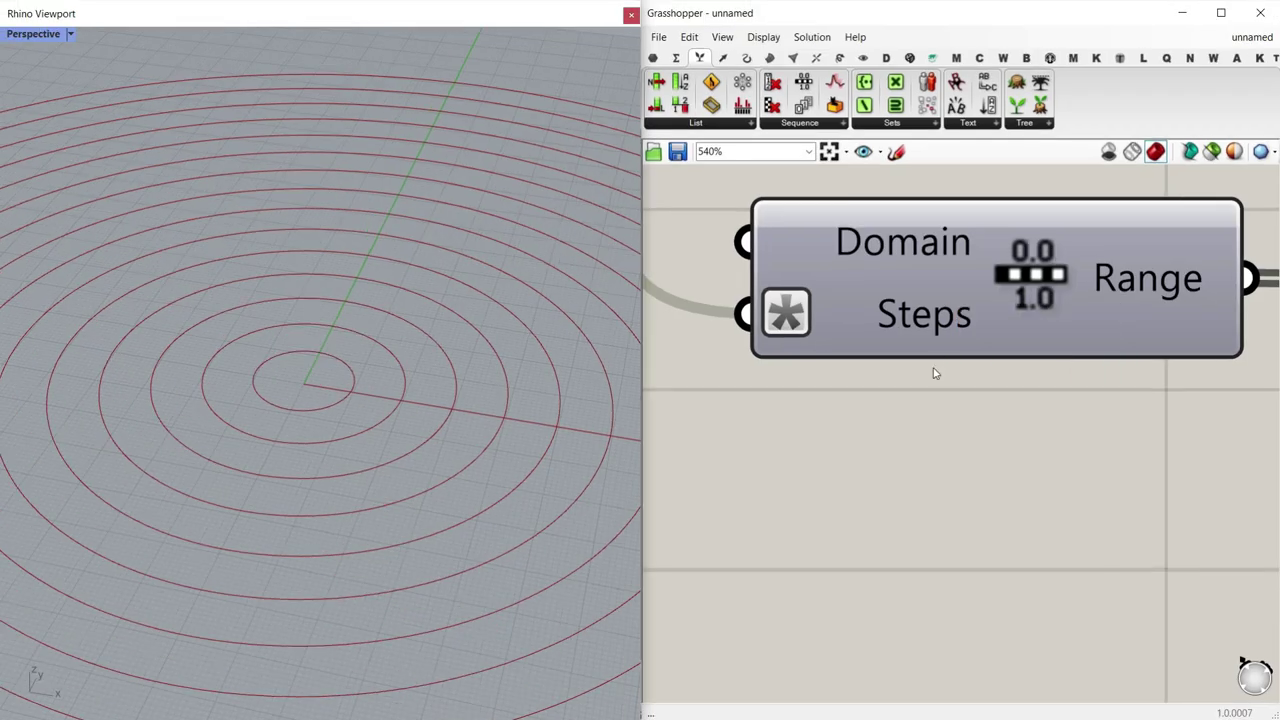
scroll(936, 373, "down", 3)
right_click_drag(1070, 366, 755, 428)
mouse_move(1007, 381)
left_mouse_down()
mouse_move(994, 369)
mouse_move(982, 379)
left_mouse_up()
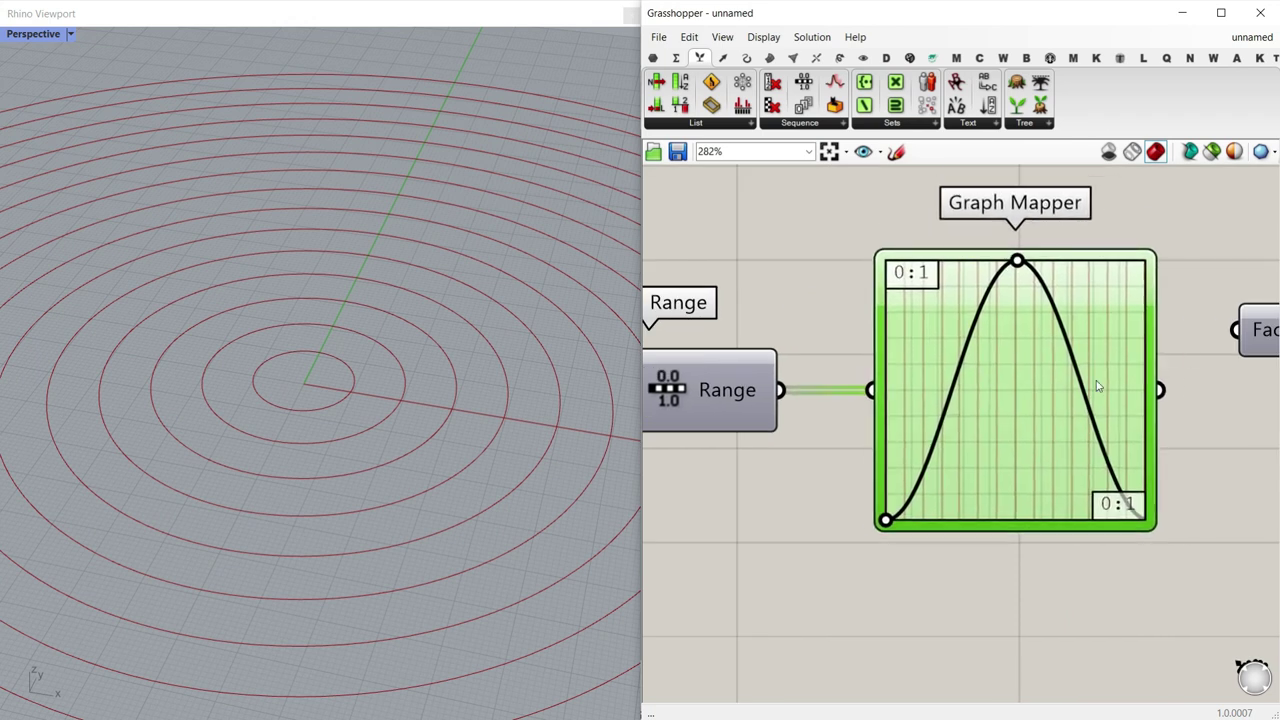
right_click_drag(1097, 386, 857, 375)
left_click_drag(919, 378, 982, 337)
right_click_drag(403, 405, 405, 352)
right_click_drag(278, 547, 415, 409)
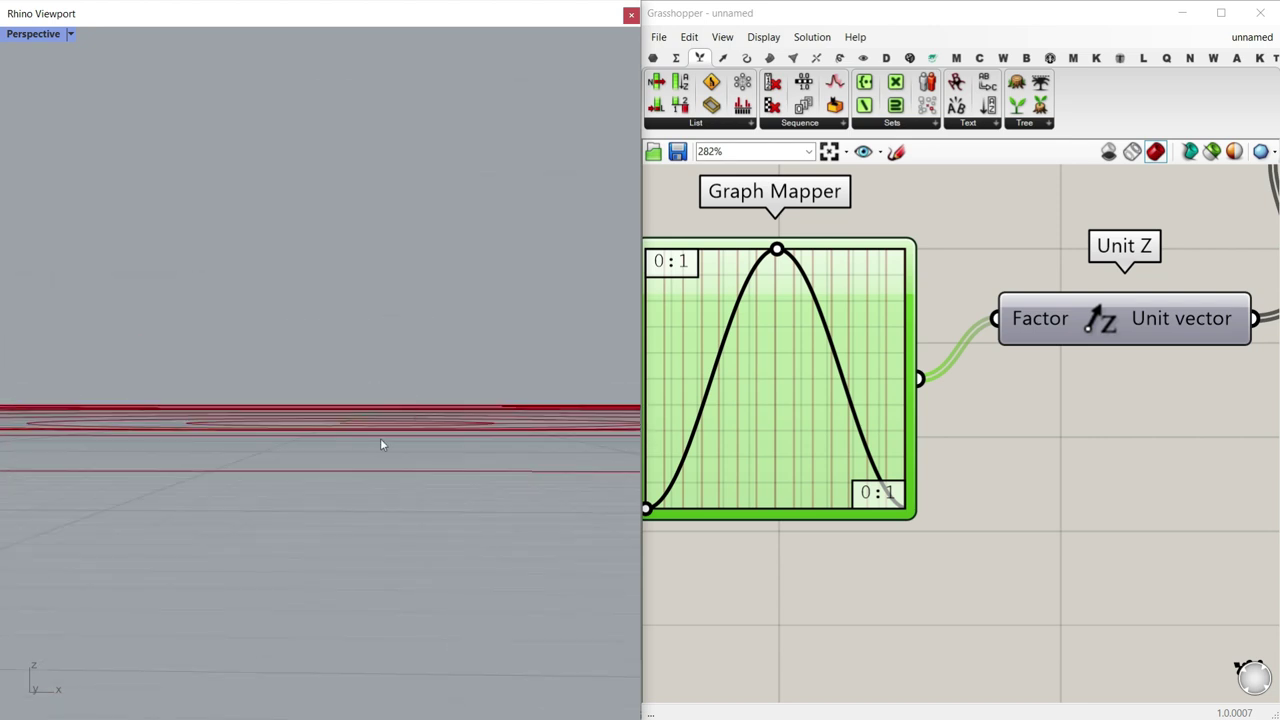
Step: Add a Multiplication component beside the Graph Mapper and rearrange the neighbouring components to make room for it
scroll(760, 440, "down", 4)
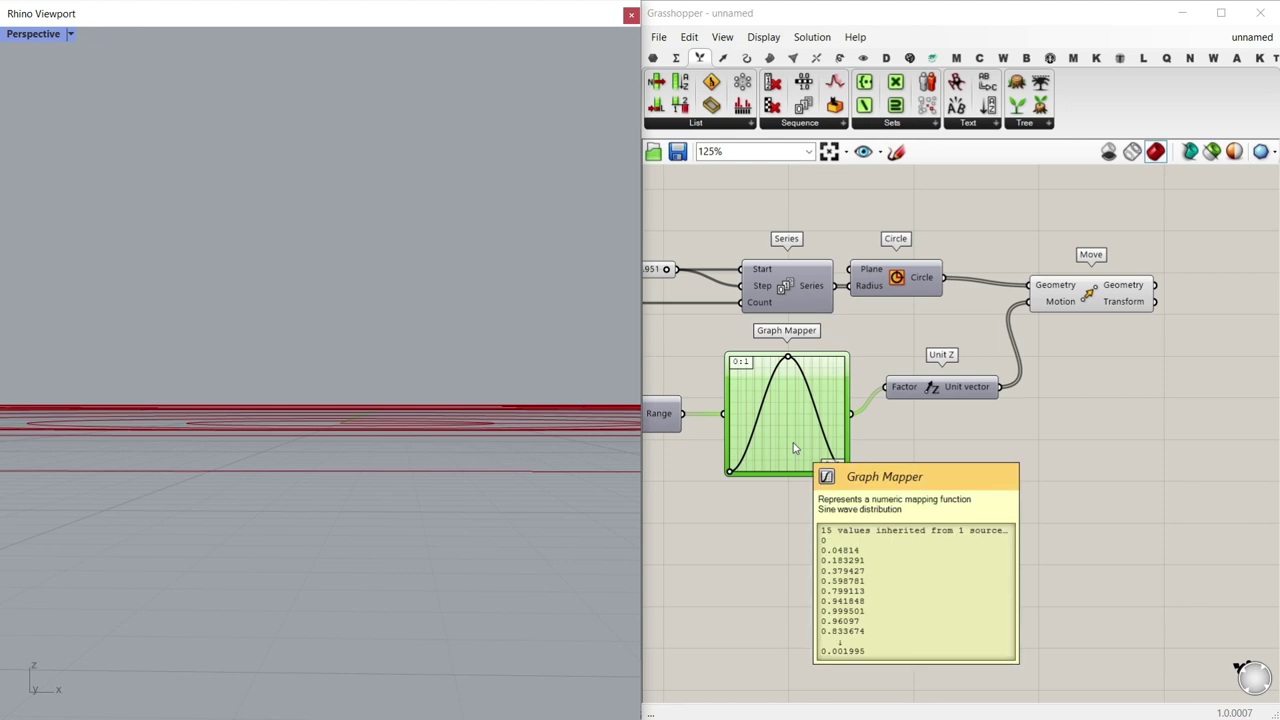
scroll(769, 447, "up", 3)
scroll(769, 447, "up", 3)
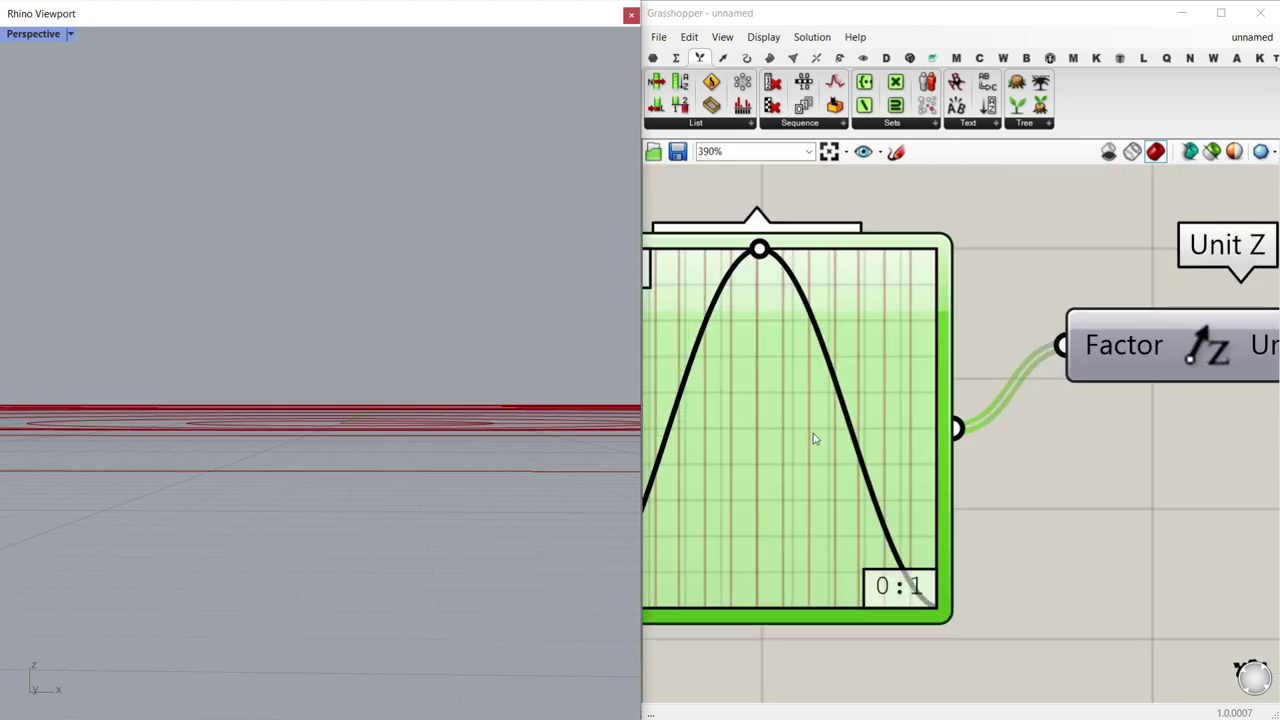
scroll(815, 440, "down", 4)
left_click(676, 57)
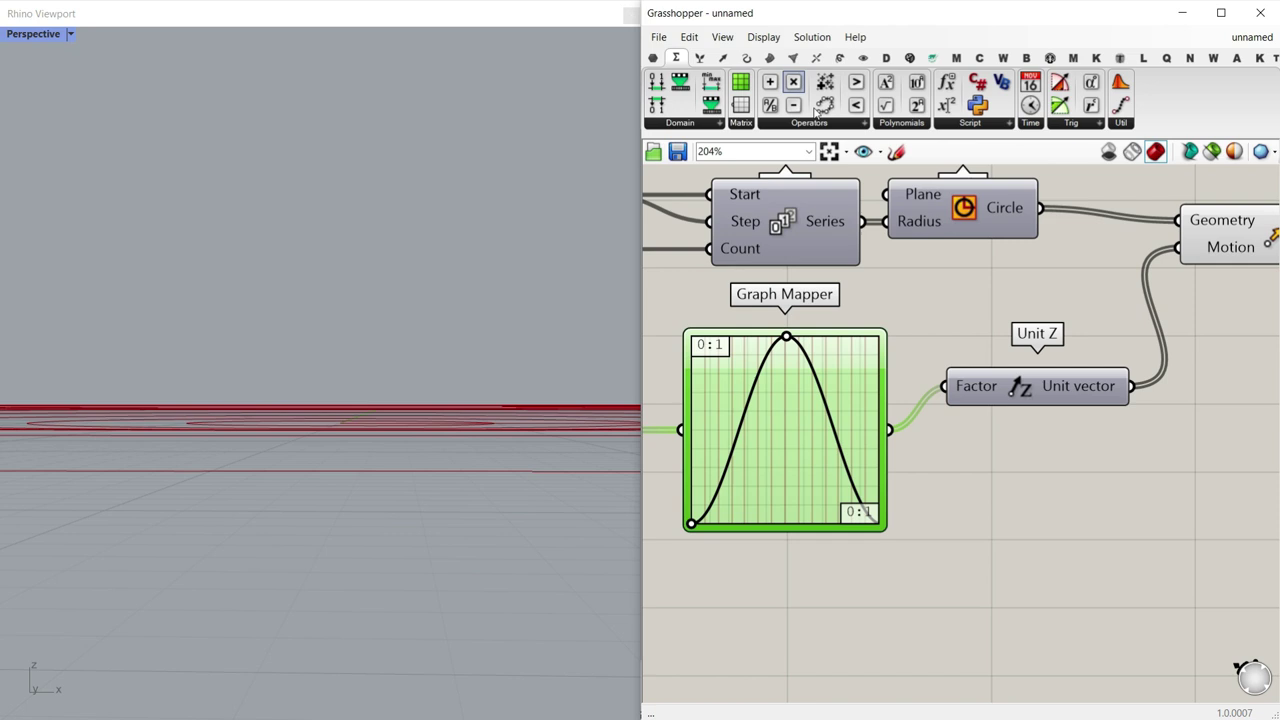
left_click(1001, 510)
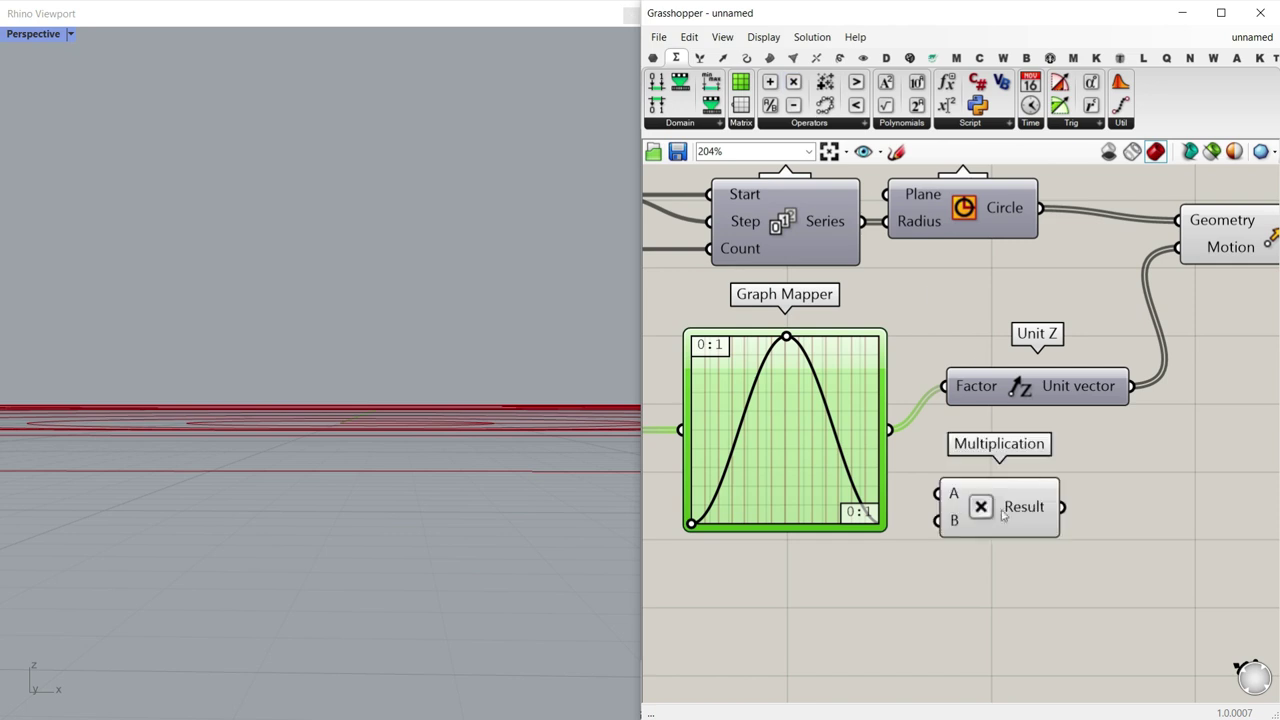
scroll(991, 405, "down", 4)
left_click_drag(1034, 325, 1136, 305)
left_click_drag(918, 403, 1024, 396)
left_click(1130, 292)
Step: Connect the Graph Mapper's output to Multiplication input A and the Result to the Unit Z Factor input
scroll(855, 430, "up", 4)
left_click_drag(777, 408, 818, 469)
left_click_drag(944, 483, 1035, 358)
right_click_drag(960, 432, 1105, 343)
left_click_drag(1025, 407, 1033, 447)
scroll(877, 449, "up", 3)
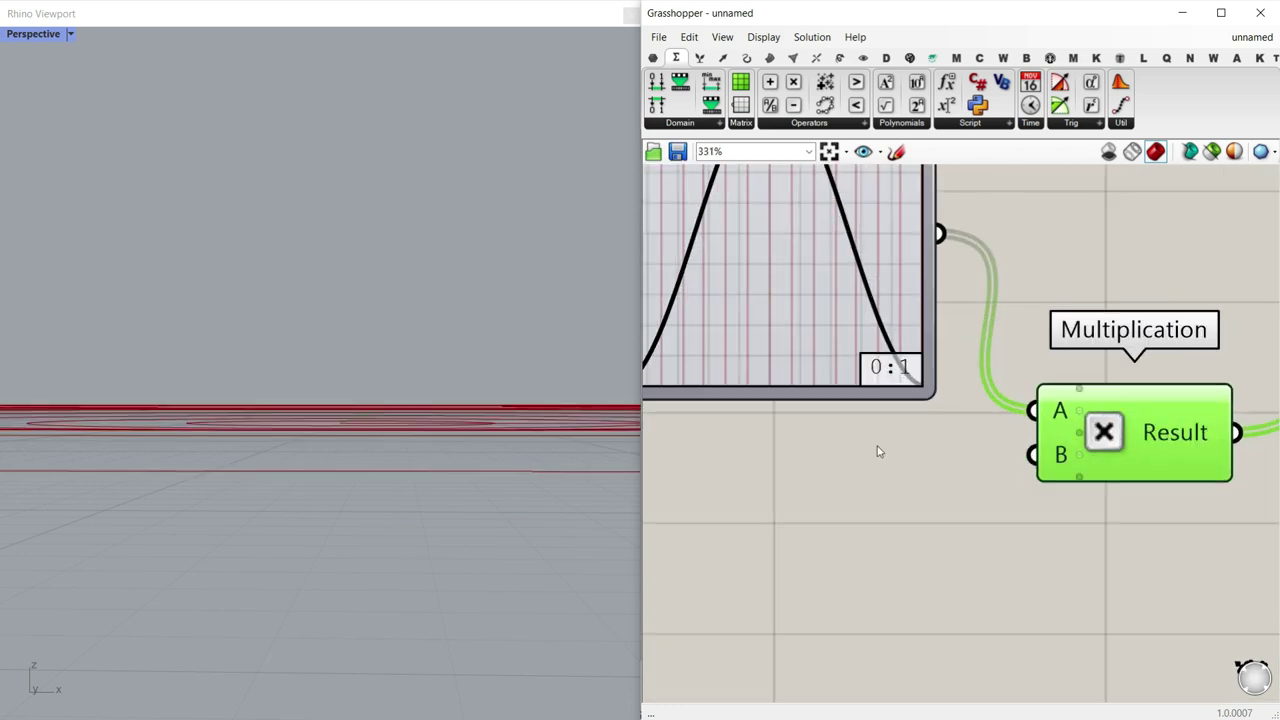
Step: Create a number slider ranging from 1 to 20.00 below the Graph Mapper and name it Max height
scroll(251, 440, "down", 10)
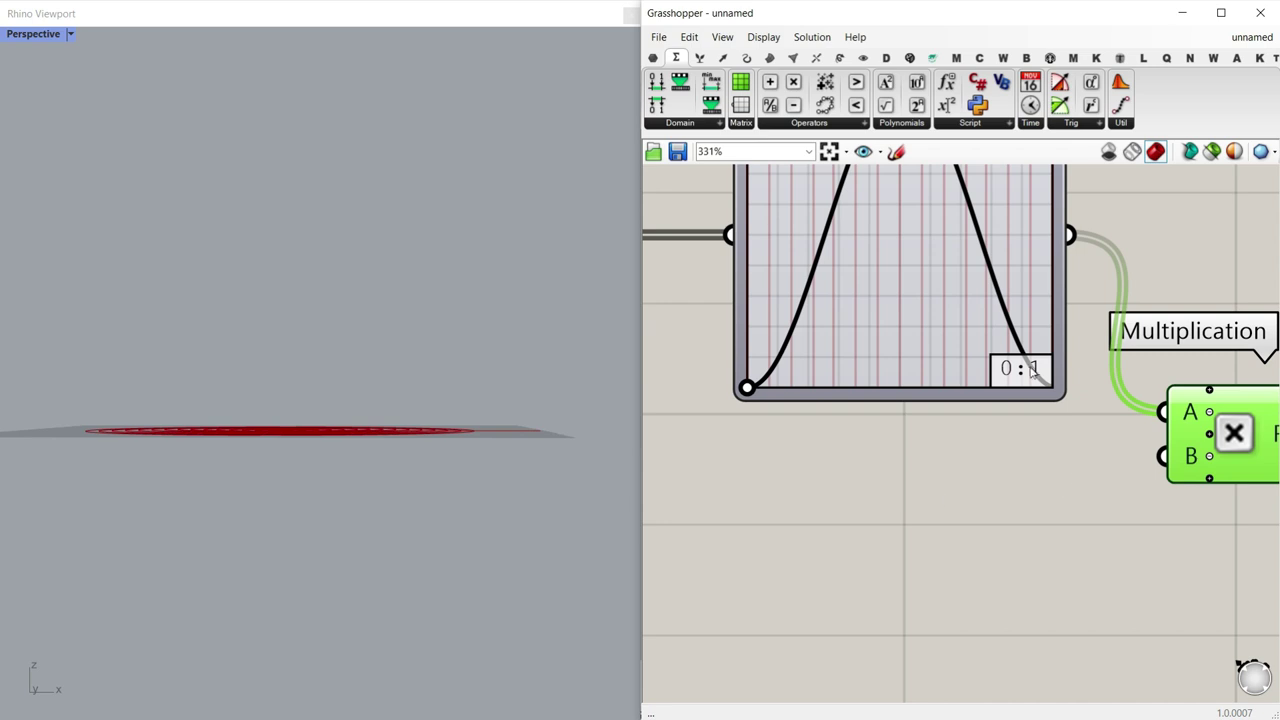
double_click(905, 478)
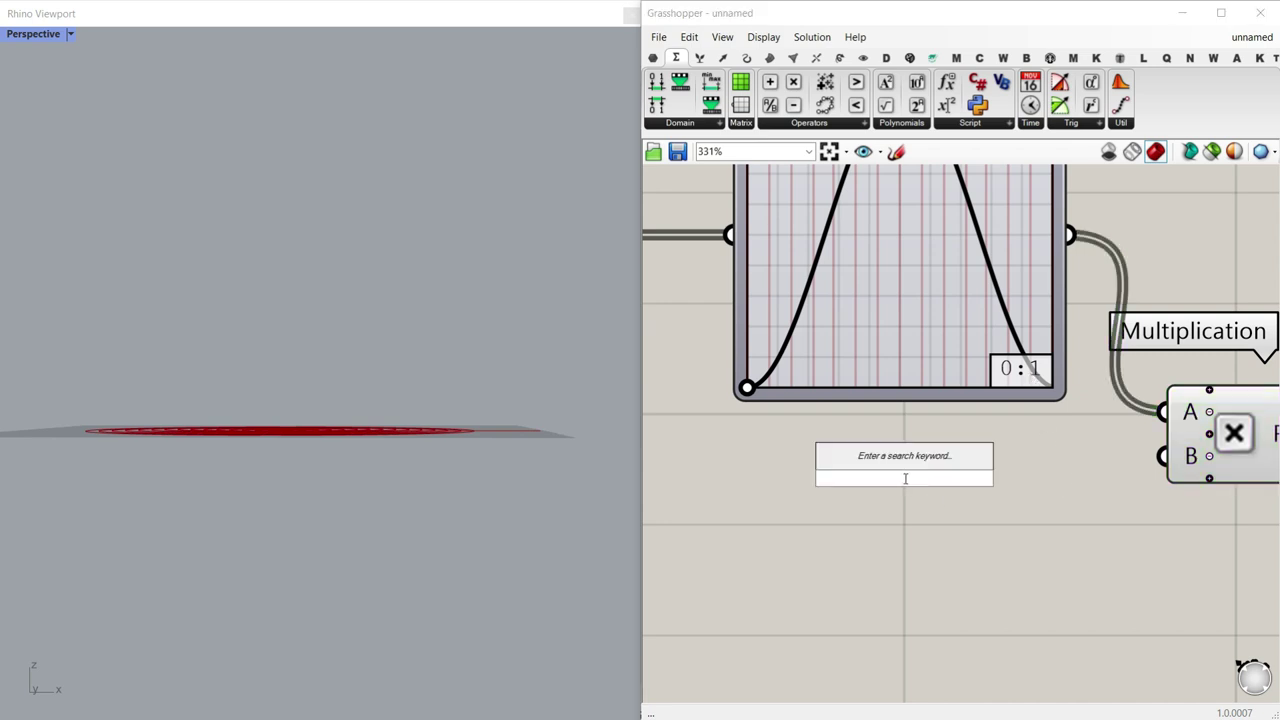
type("1.20")
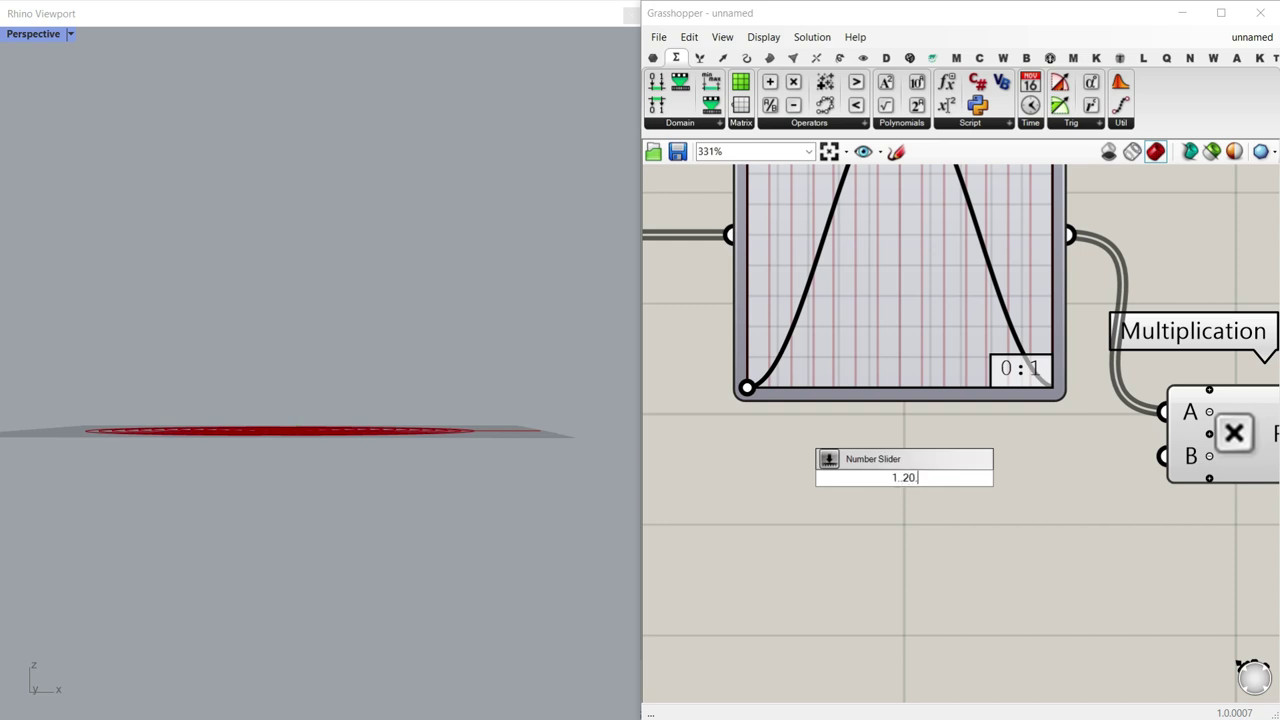
type("..20.00")
key("Return")
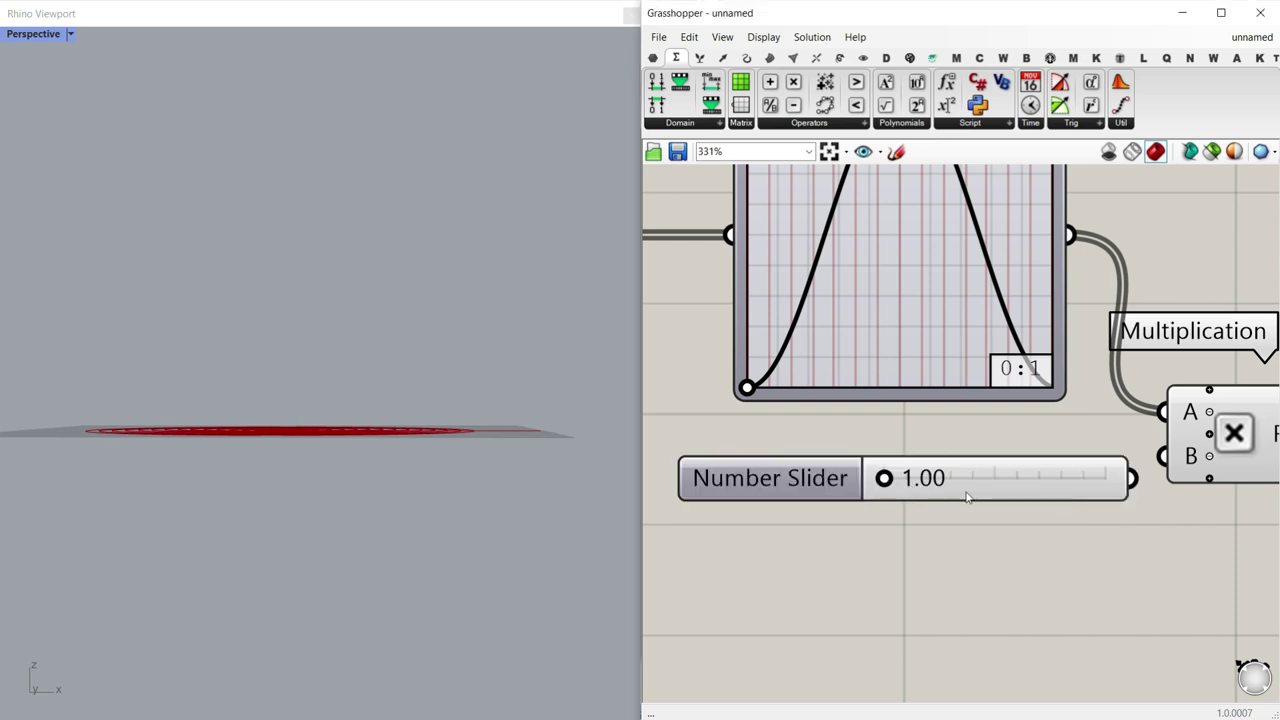
right_click(967, 497)
type("Max height")
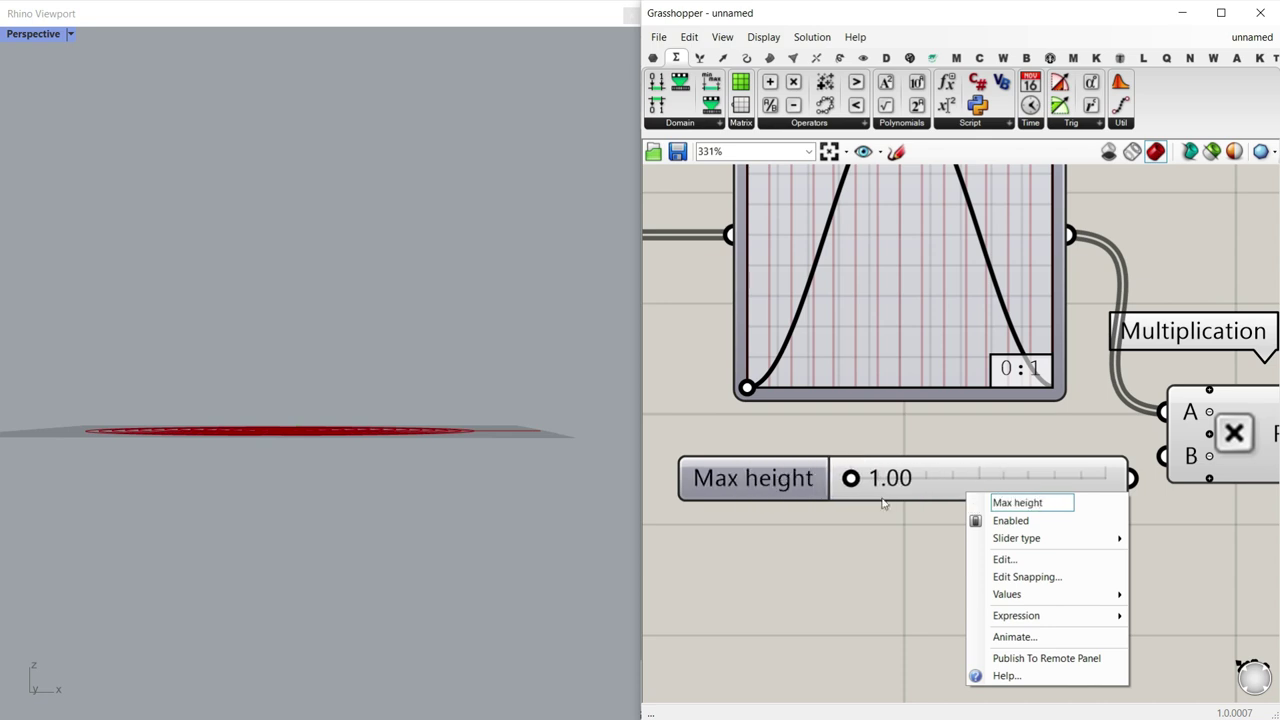
left_click(764, 522)
right_click_drag(813, 480, 785, 543)
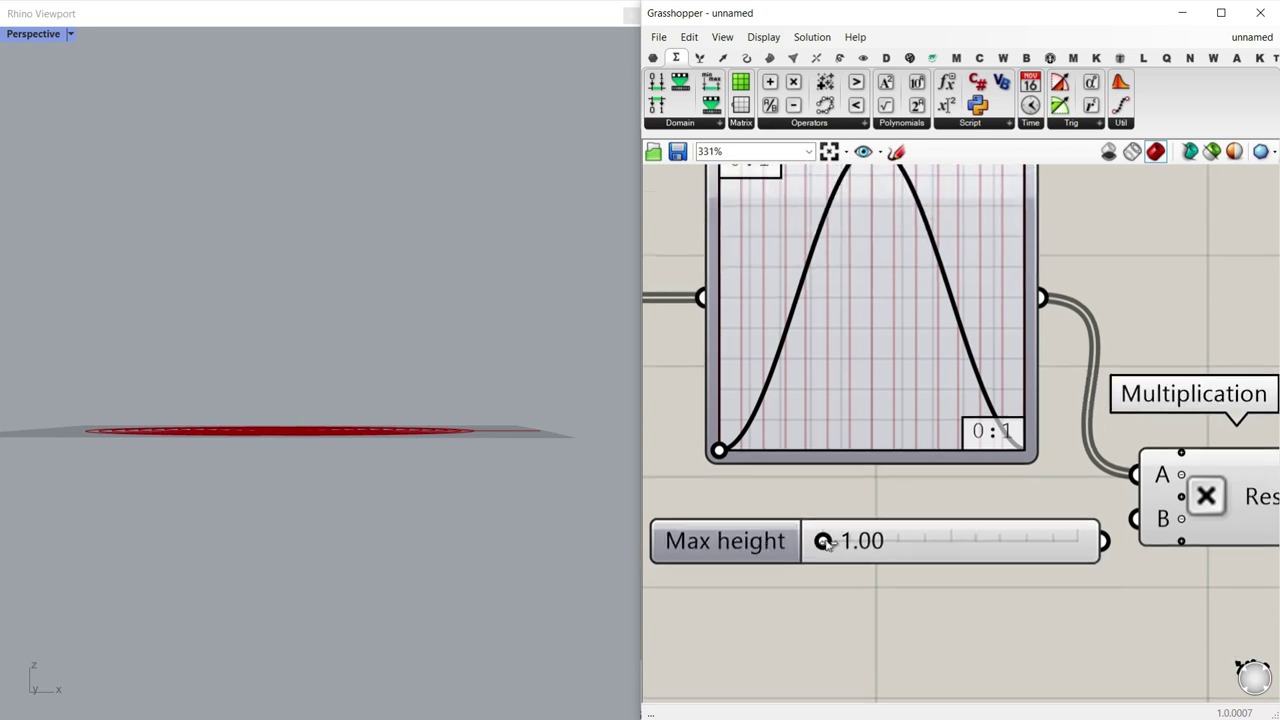
Step: Set the Max height slider to 7.58 and connect it to the Multiplication component's B input
left_click_drag(824, 541, 910, 541)
left_click_drag(1110, 548, 1134, 518)
right_click_drag(873, 185, 878, 248)
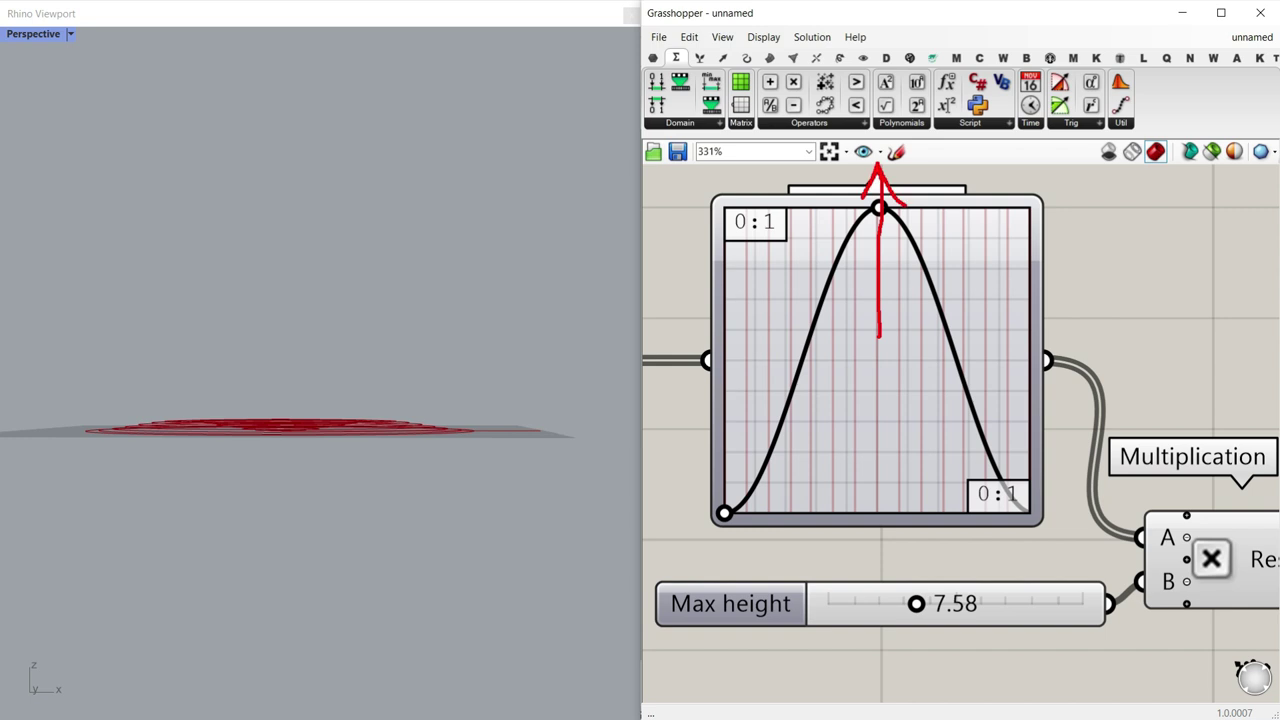
scroll(880, 450, "down", 5)
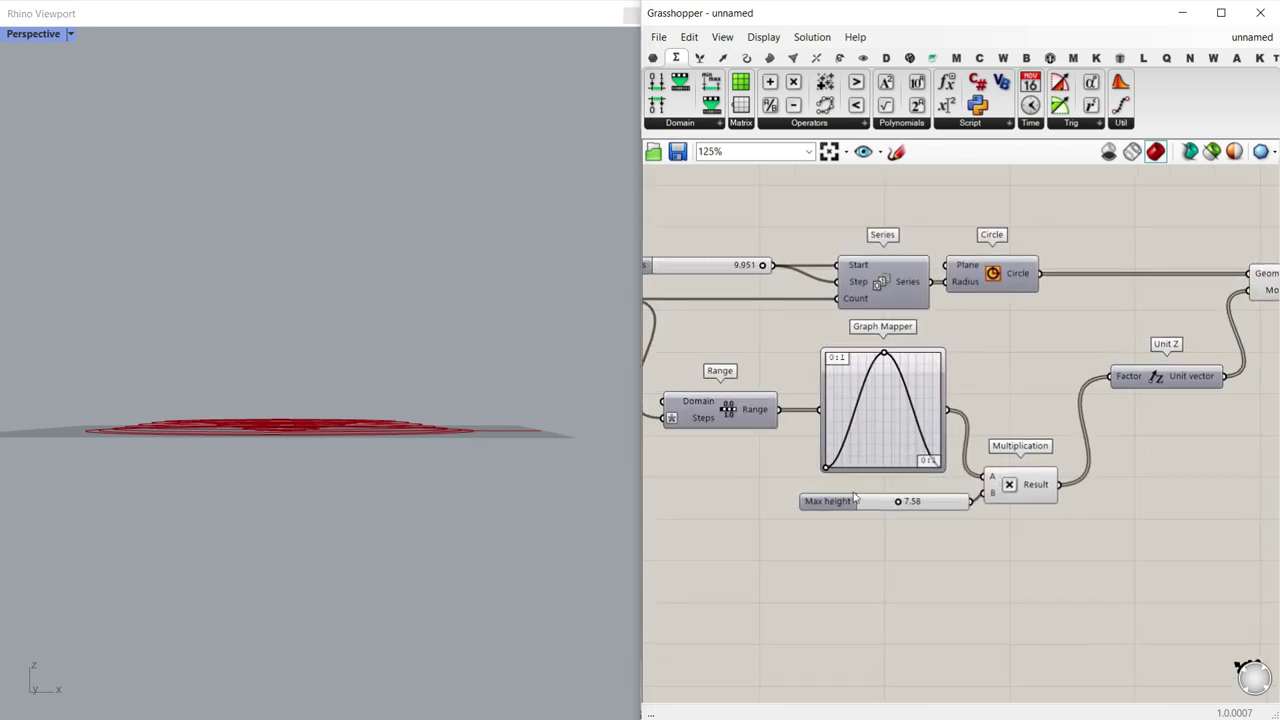
Step: Raise the Max height slider's maximum to 50 and set its value to 39.26
scroll(897, 501, "up", 3)
left_click_drag(900, 505, 1030, 507)
double_click(820, 510)
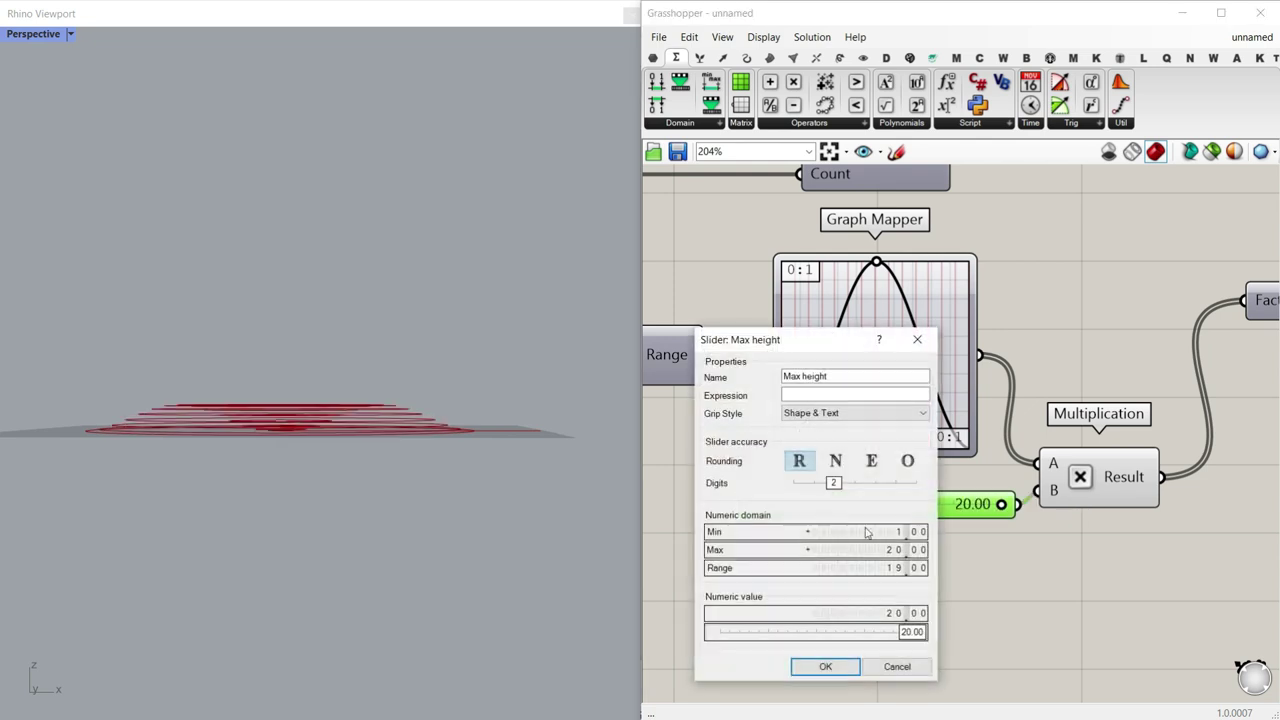
scroll(892, 552, "up", 3)
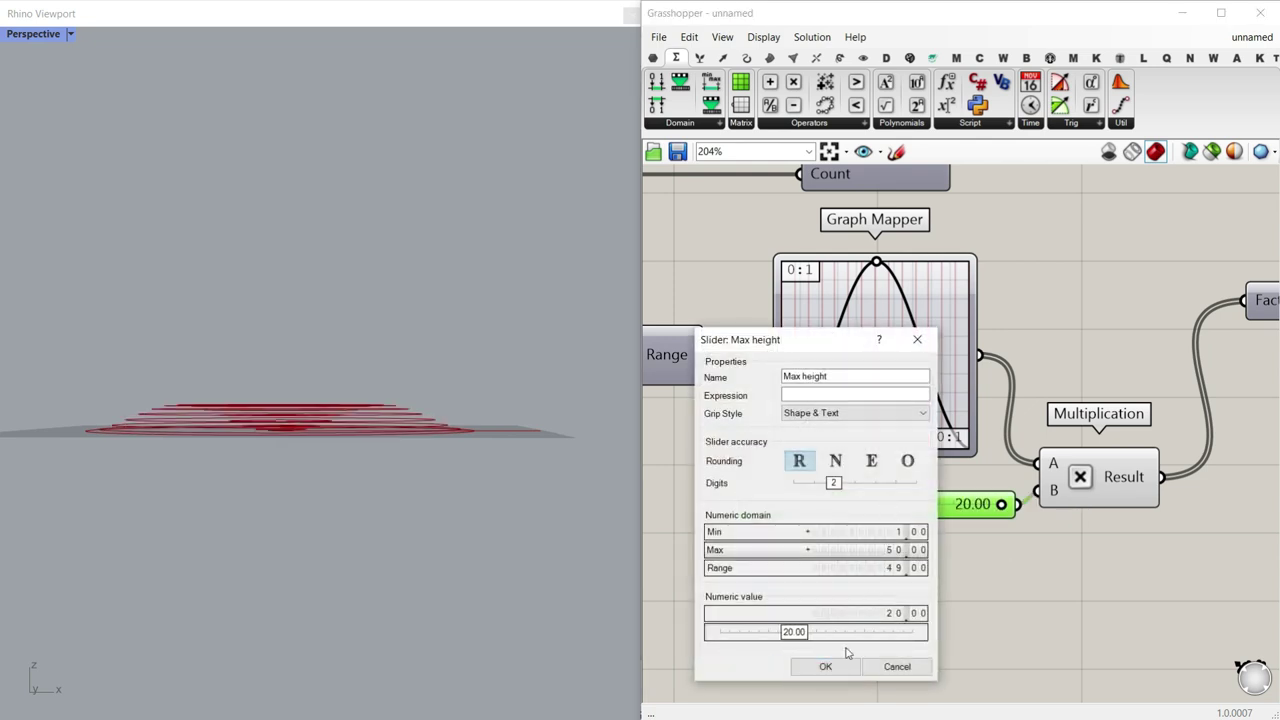
left_click(838, 666)
left_click_drag(906, 507, 970, 506)
Step: Try different sine shapes by moving the Graph Mapper's two handles, ending with a single peak near the middle
right_click_drag(397, 346, 380, 405)
scroll(916, 310, "up", 2)
left_click_drag(853, 237, 1002, 239)
left_click_drag(696, 543, 697, 239)
left_click_drag(1011, 284, 1038, 196)
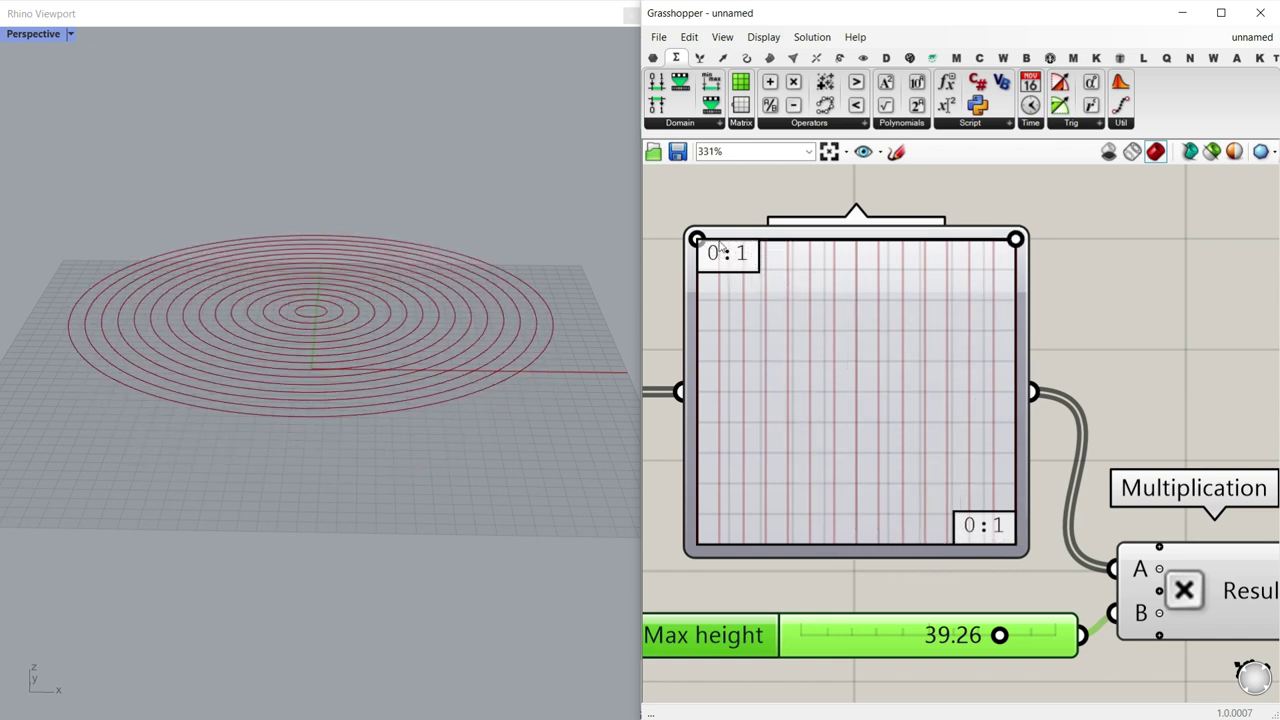
left_click_drag(698, 239, 697, 543)
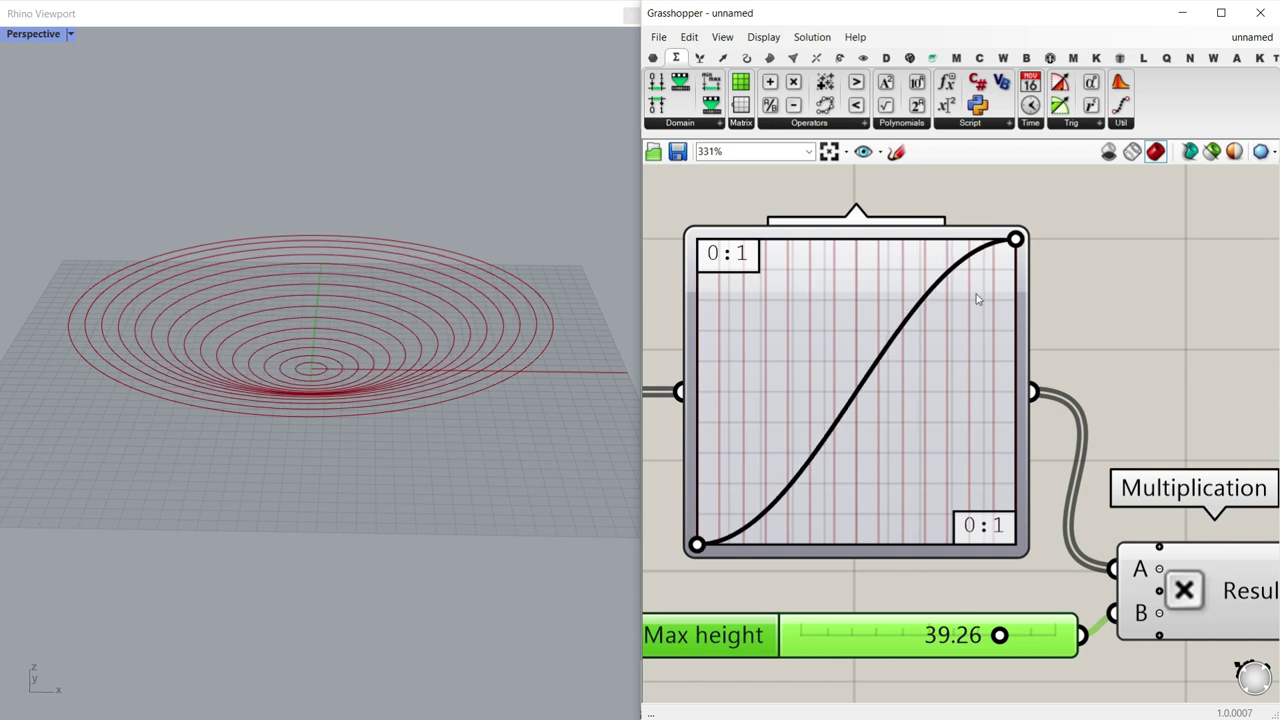
left_click_drag(1015, 241, 860, 237)
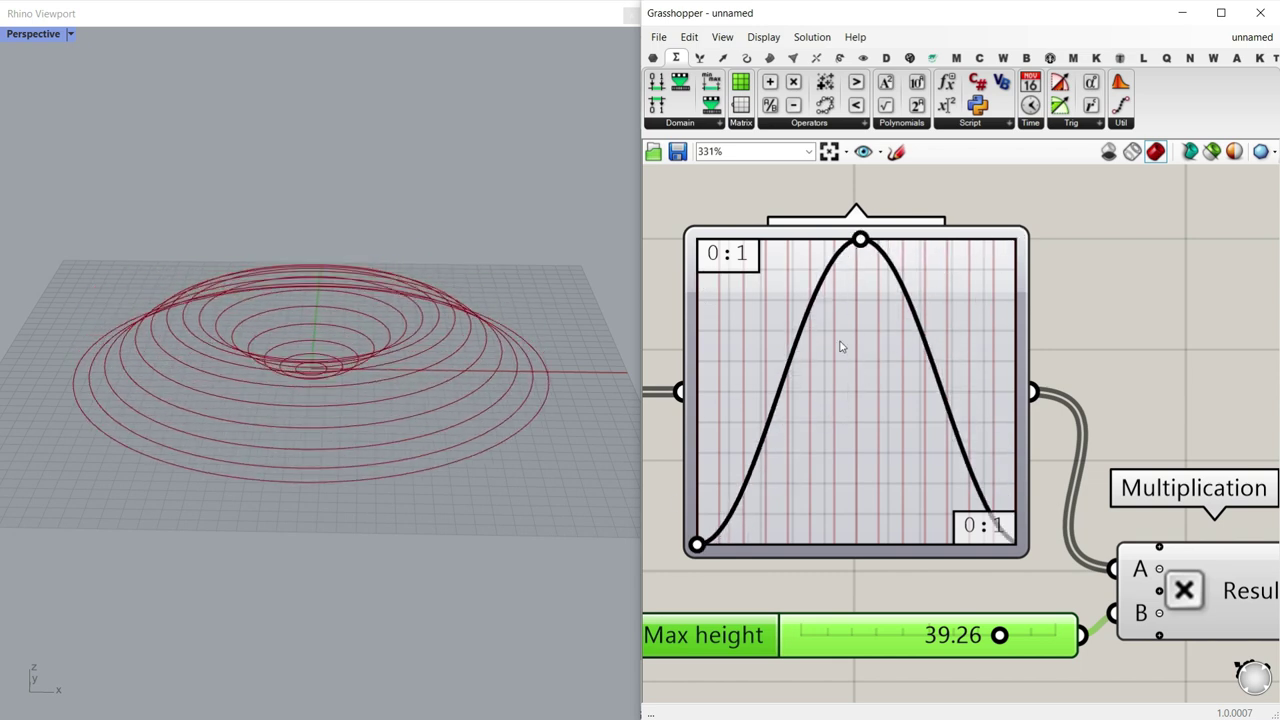
Step: Enlarge the Graph Mapper's Graph Editor, place the sine curve's peak exactly at the top centre and accept the edit
double_click(878, 431)
left_click_drag(695, 298, 494, 250)
left_click_drag(399, 231, 79, 99)
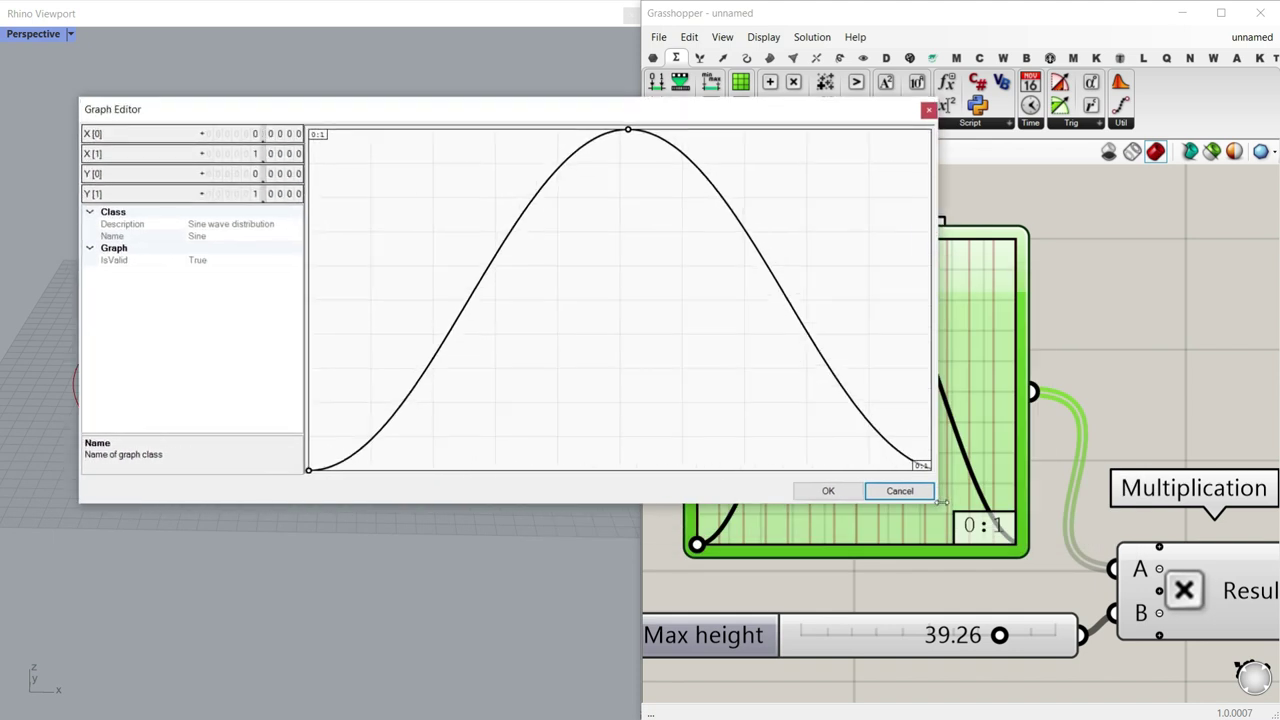
left_click_drag(940, 503, 1077, 503)
left_click_drag(899, 508, 889, 677)
left_click_drag(703, 136, 693, 132)
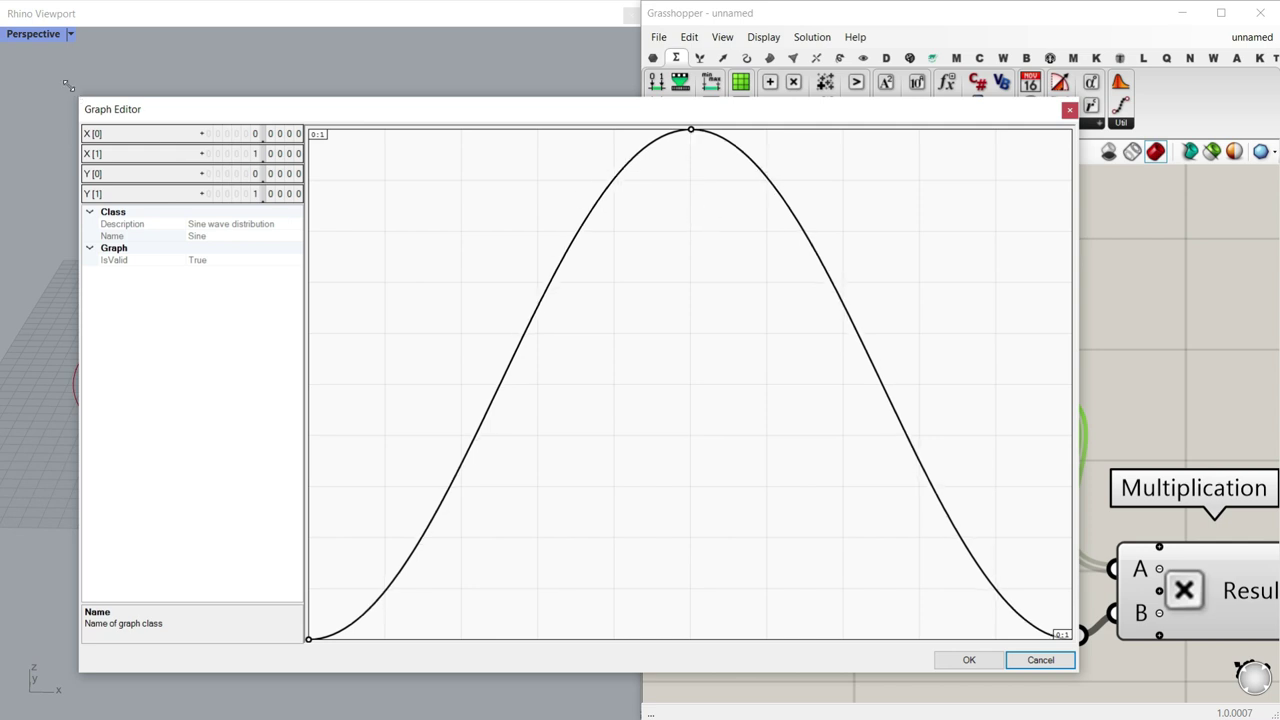
left_click_drag(68, 86, 0, 0)
left_click_drag(651, 35, 651, 31)
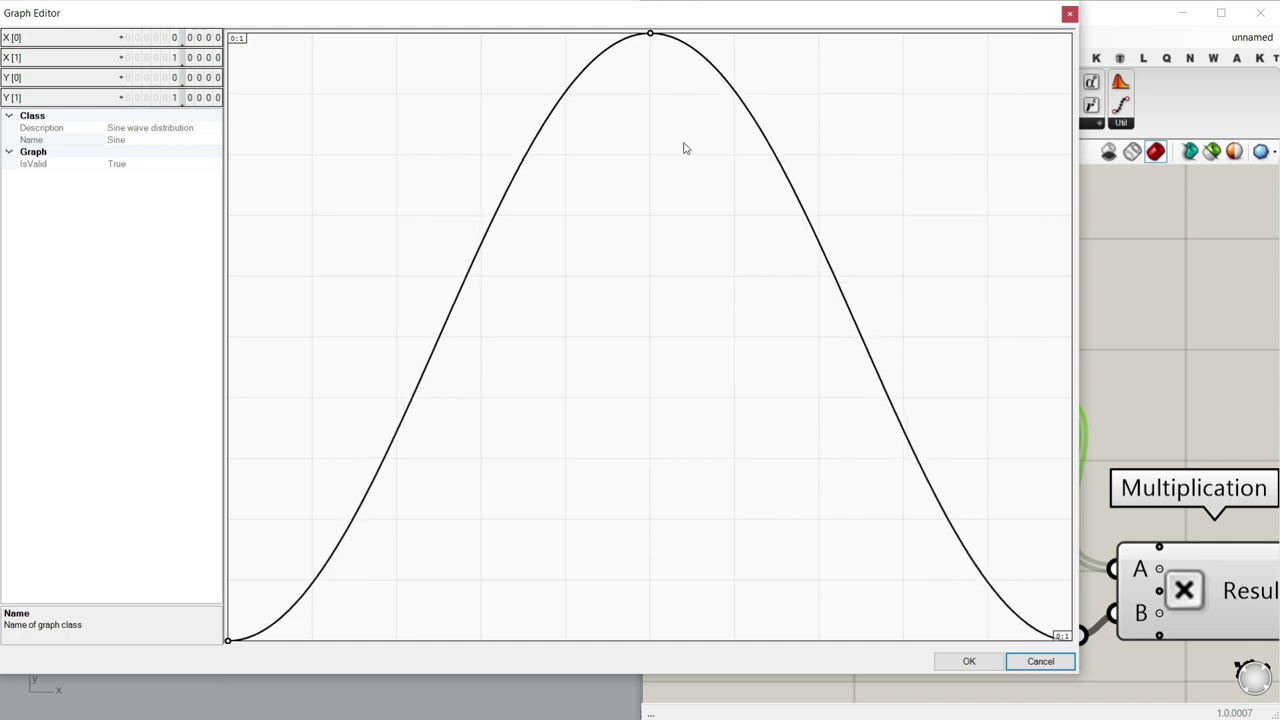
left_click(988, 662)
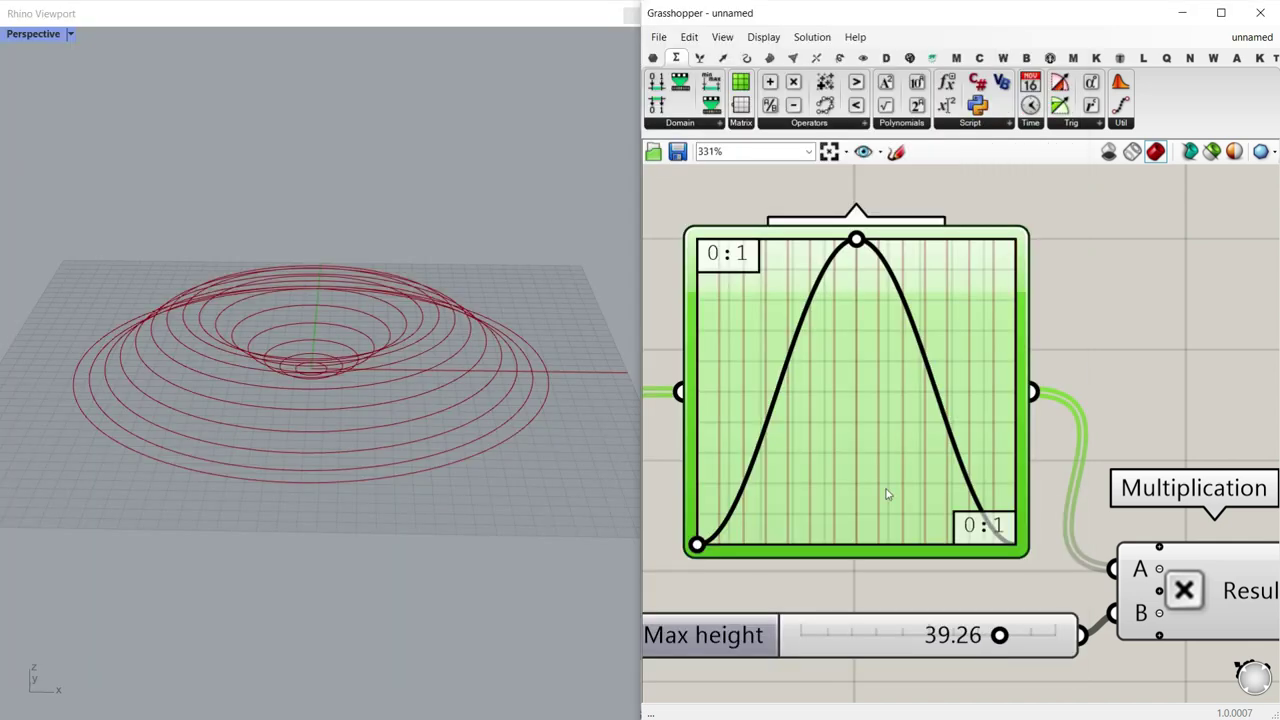
Step: Group all components of the circle definition and position the group inside the canvas frame
mouse_move(290, 457)
right_mouse_down()
mouse_move(211, 377)
mouse_move(304, 474)
right_mouse_up()
scroll(808, 395, "down", 8)
left_click(1035, 410)
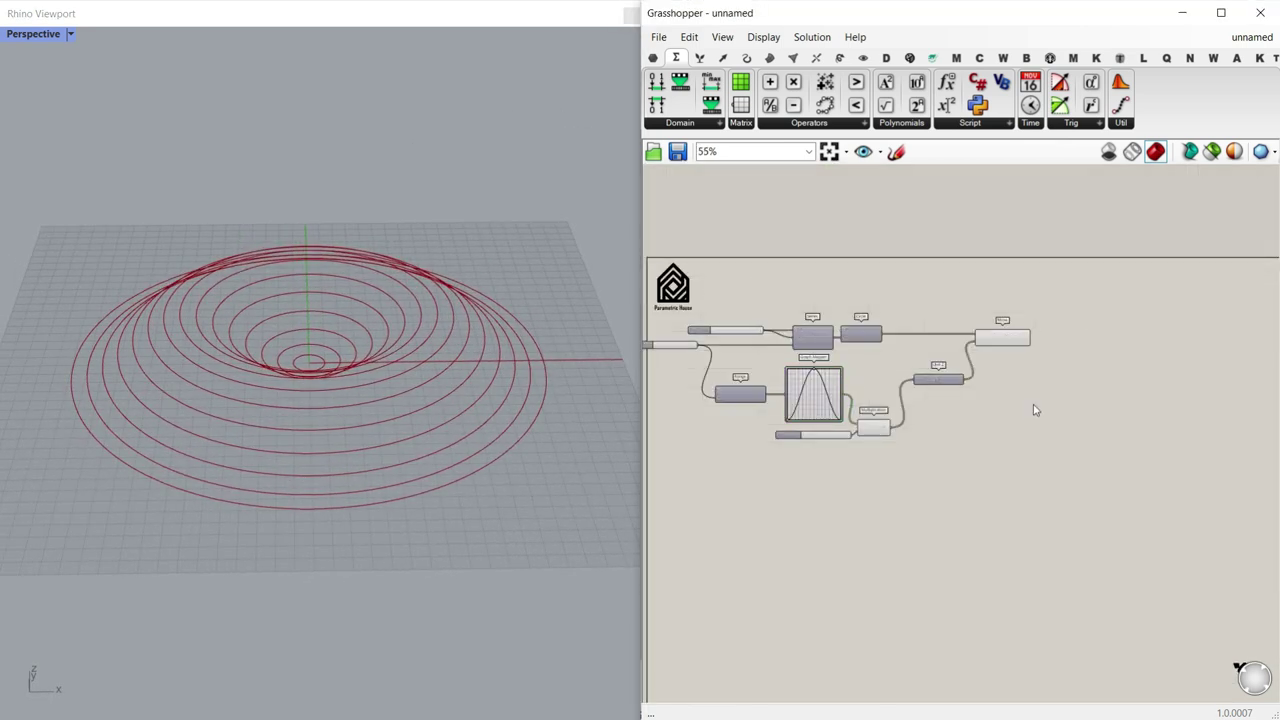
right_click_drag(1035, 414, 1060, 389)
left_click_drag(1106, 442, 671, 301)
right_click(740, 476)
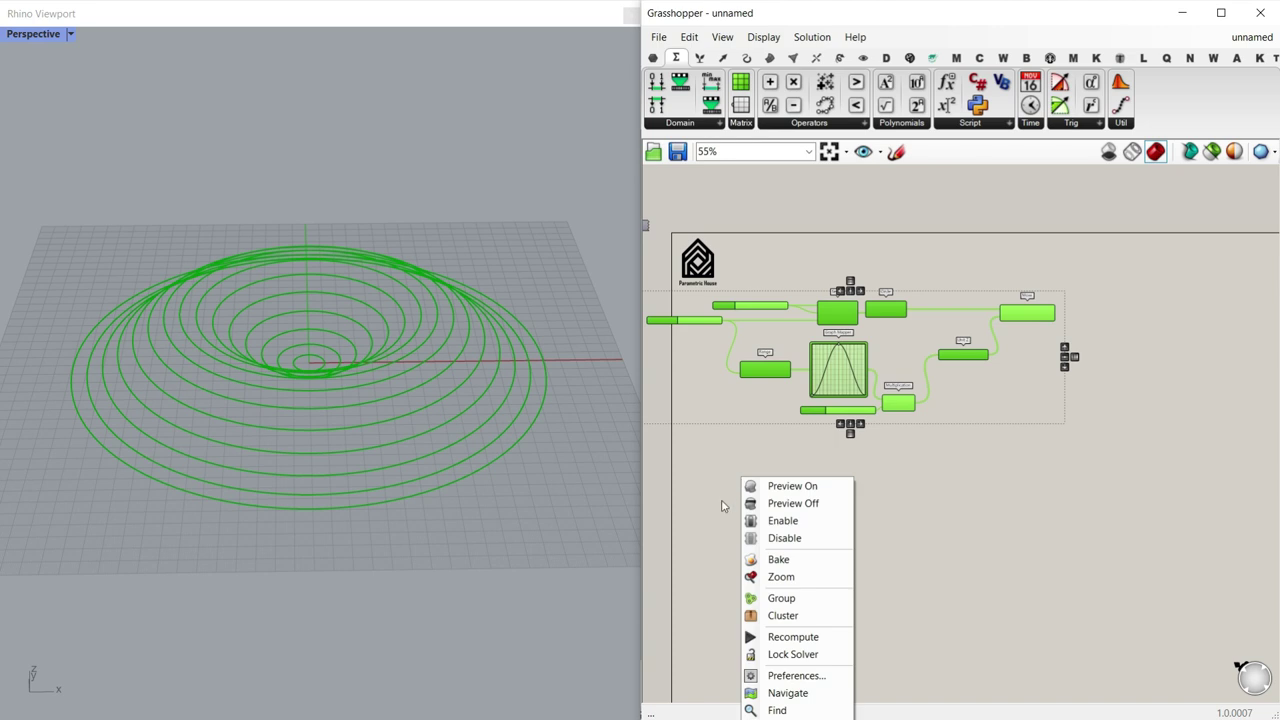
left_click(771, 598)
left_click_drag(979, 409, 1024, 415)
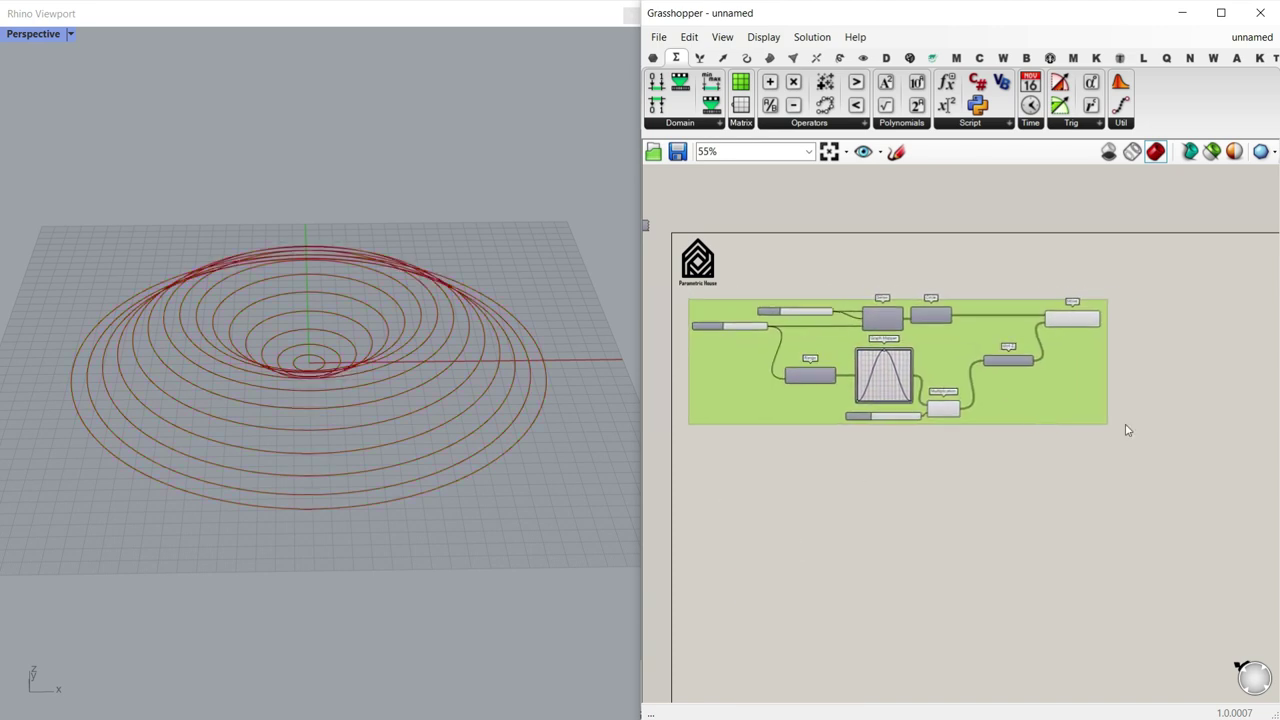
Step: Add a Curve parameter outside the group and connect the Move component's Geometry output to it
right_click_drag(1154, 328, 917, 340)
scroll(917, 340, "up", 4)
left_click(652, 64)
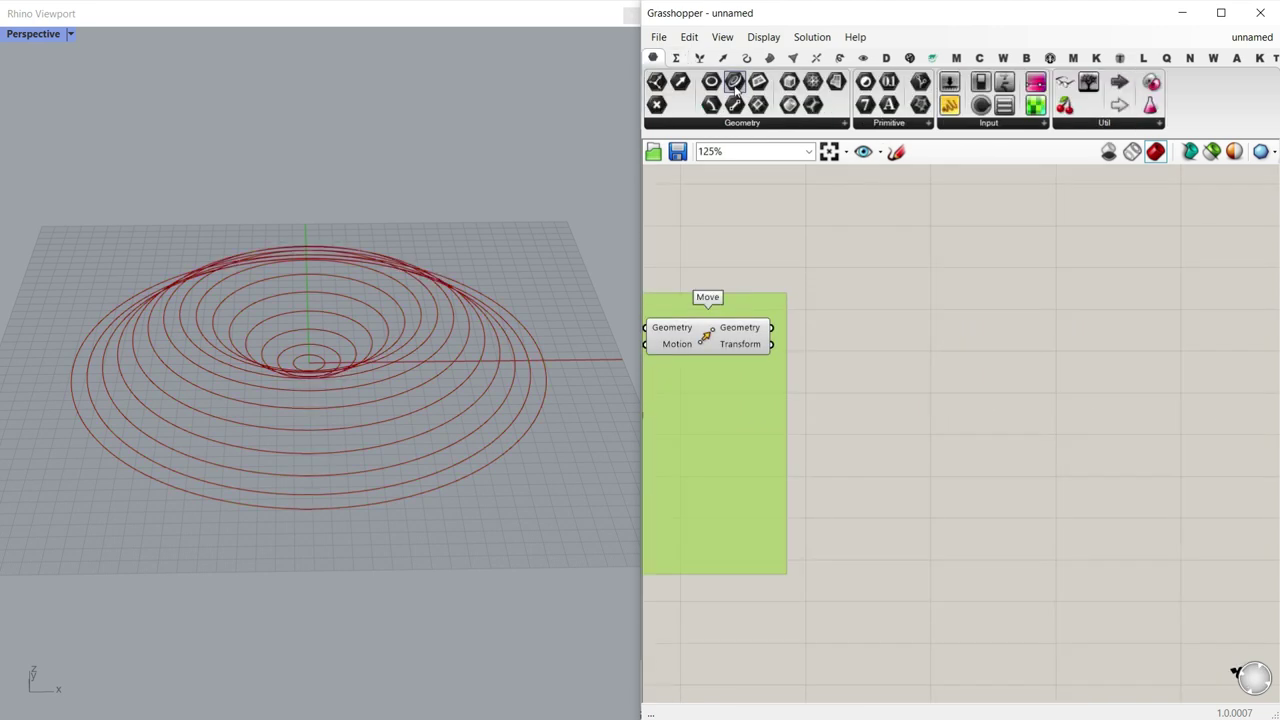
left_click(736, 82)
scroll(882, 323, "up", 2)
left_click(880, 322)
left_click_drag(731, 330, 997, 335)
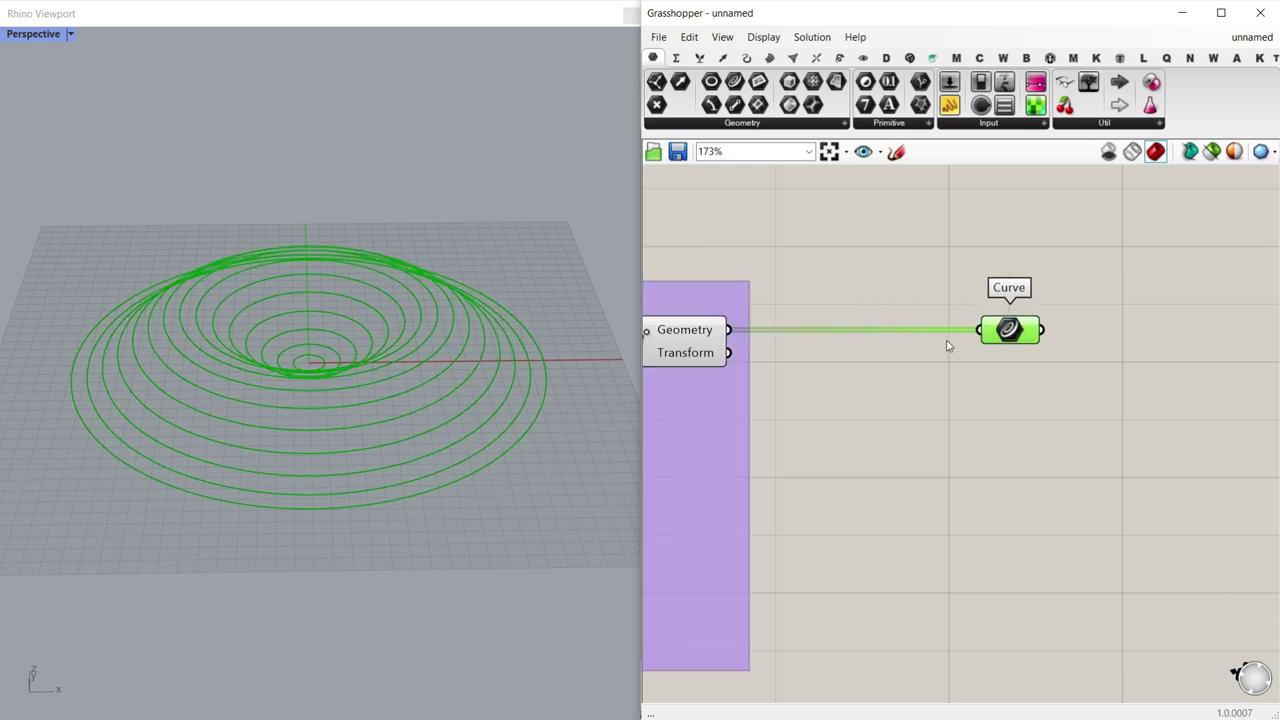
Step: Turn off the preview of all components inside the group
right_click_drag(949, 346, 1137, 329)
scroll(1130, 350, "down", 8)
left_click_drag(1130, 441, 722, 303)
right_click(848, 263)
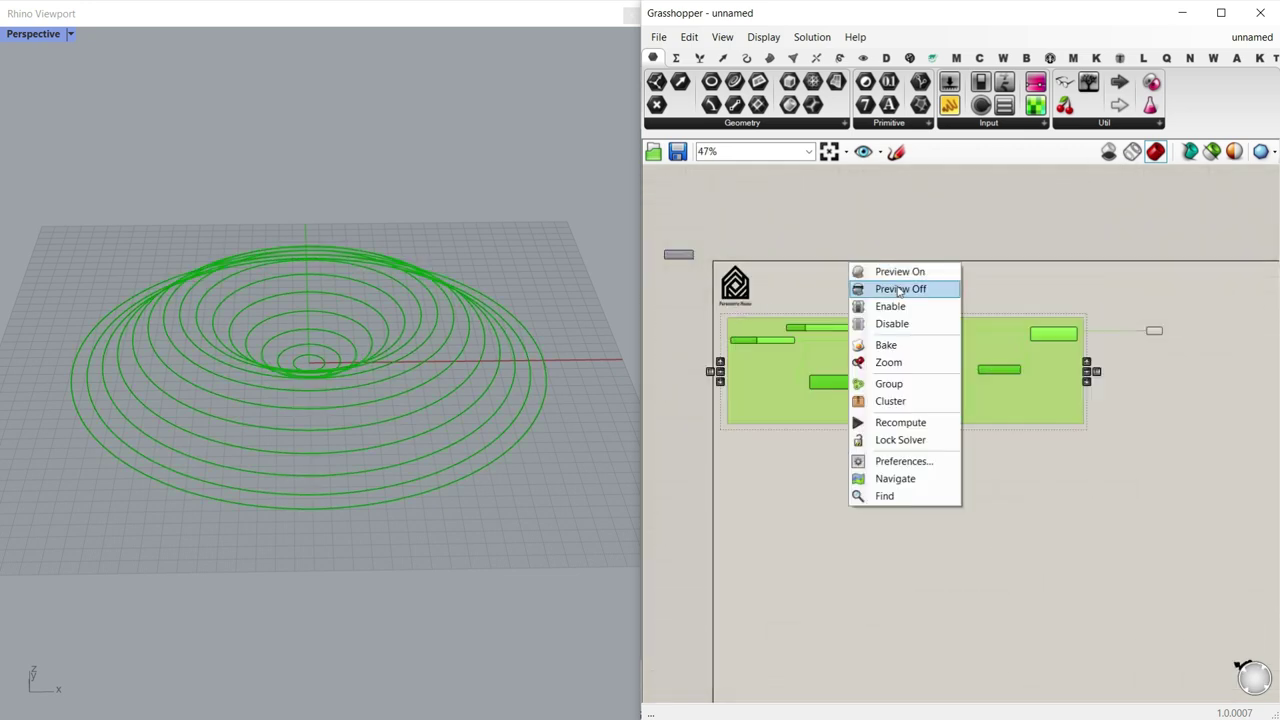
left_click(899, 288)
Step: Move the Unit Z, Multiplication and Max height components away from the Graph Mapper to free space beside it
scroll(1140, 345, "up", 3)
right_click_drag(732, 395, 938, 359)
scroll(938, 360, "up", 6)
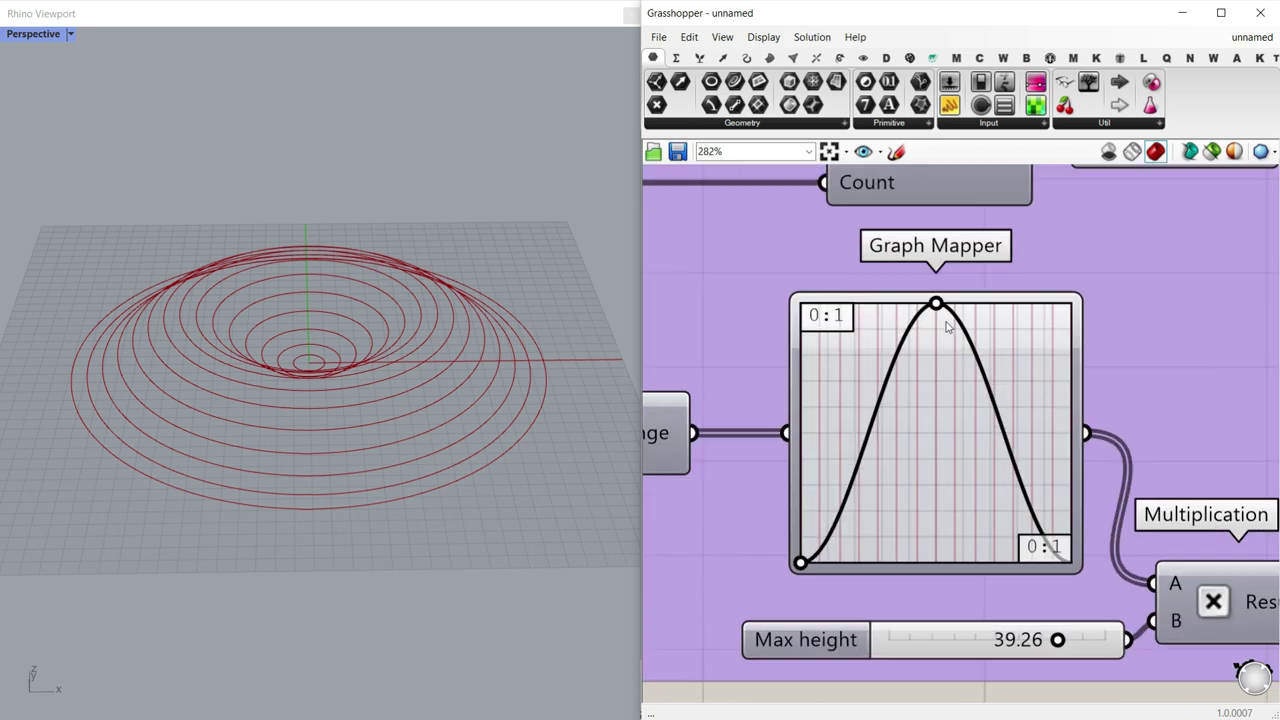
right_click_drag(1018, 402, 774, 320)
scroll(774, 320, "down", 3)
right_click_drag(1057, 376, 910, 369)
scroll(910, 369, "down", 2)
left_click_drag(960, 312, 1029, 311)
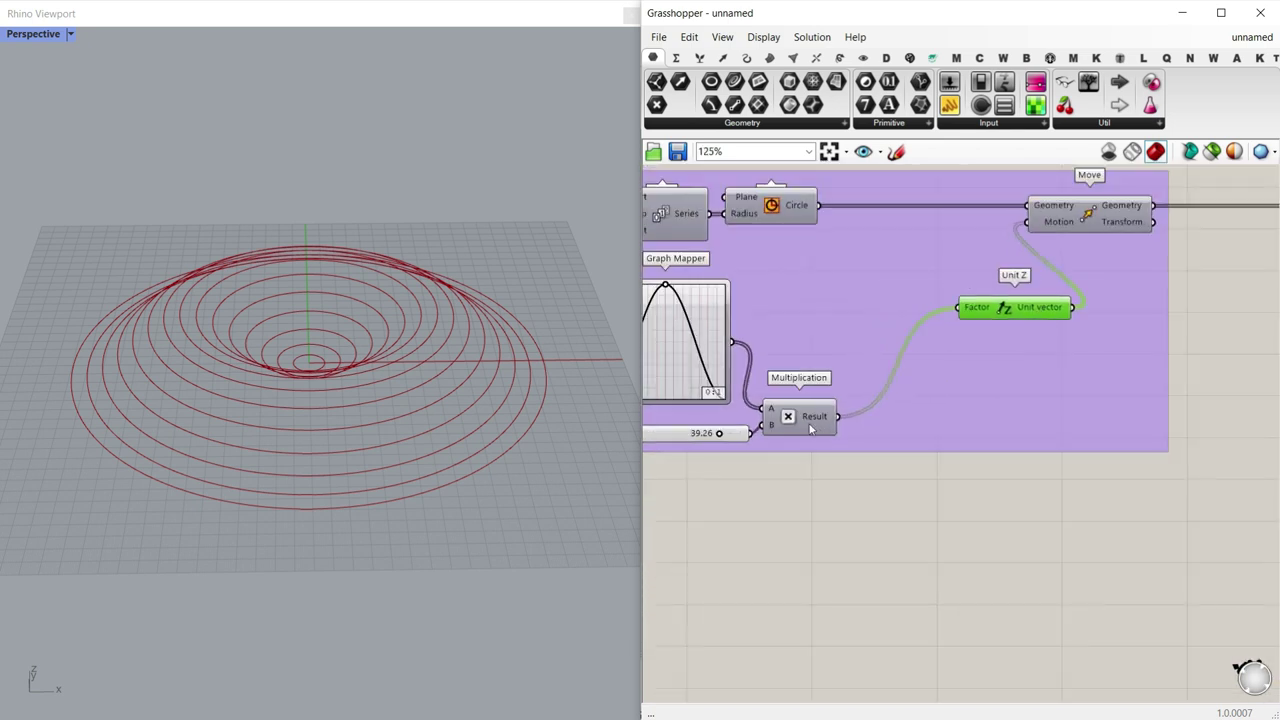
left_click_drag(811, 428, 941, 432)
left_click_drag(731, 440, 806, 441)
Step: Duplicate the Graph Mapper and place the copy right beside the original, above the Max height slider
left_click(709, 378)
key("ctrl+c")
key("ctrl+v")
left_click_drag(688, 388, 795, 369)
scroll(787, 374, "up", 3)
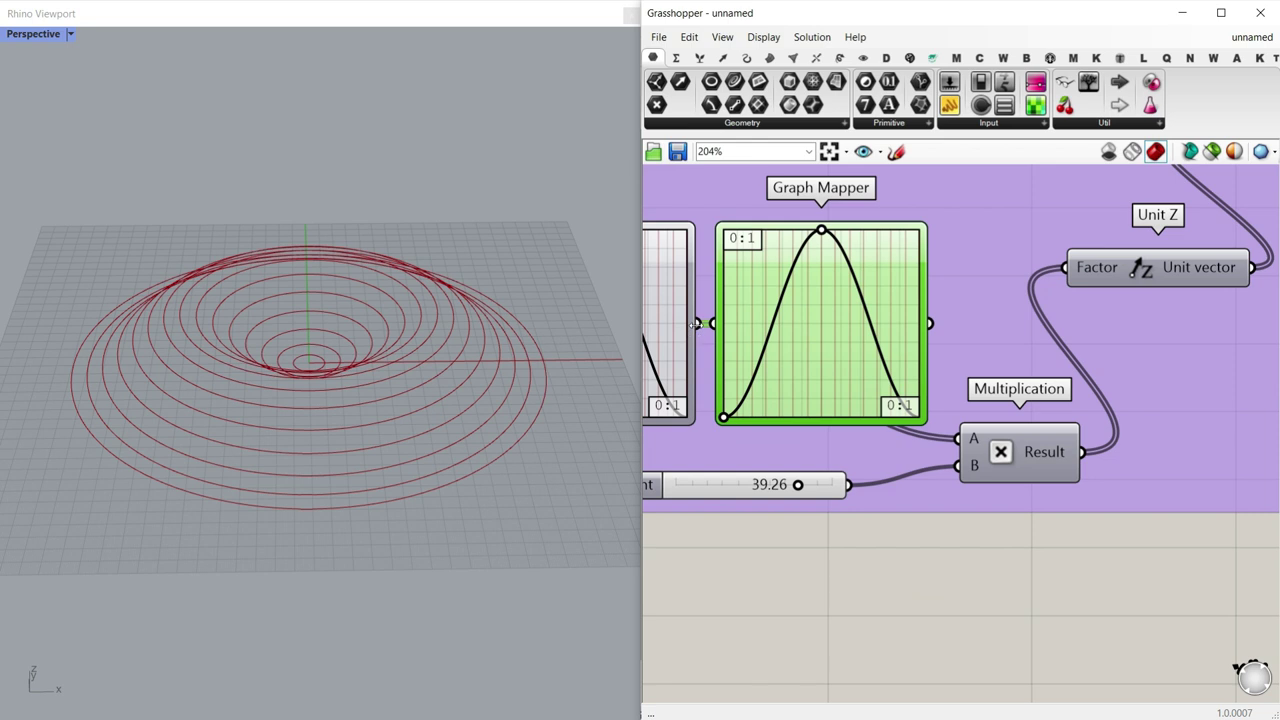
Step: Wire the duplicated Graph Mapper between the original Graph Mapper and the Multiplication's A input, and shift its sine peak slightly
left_click_drag(710, 328, 709, 326)
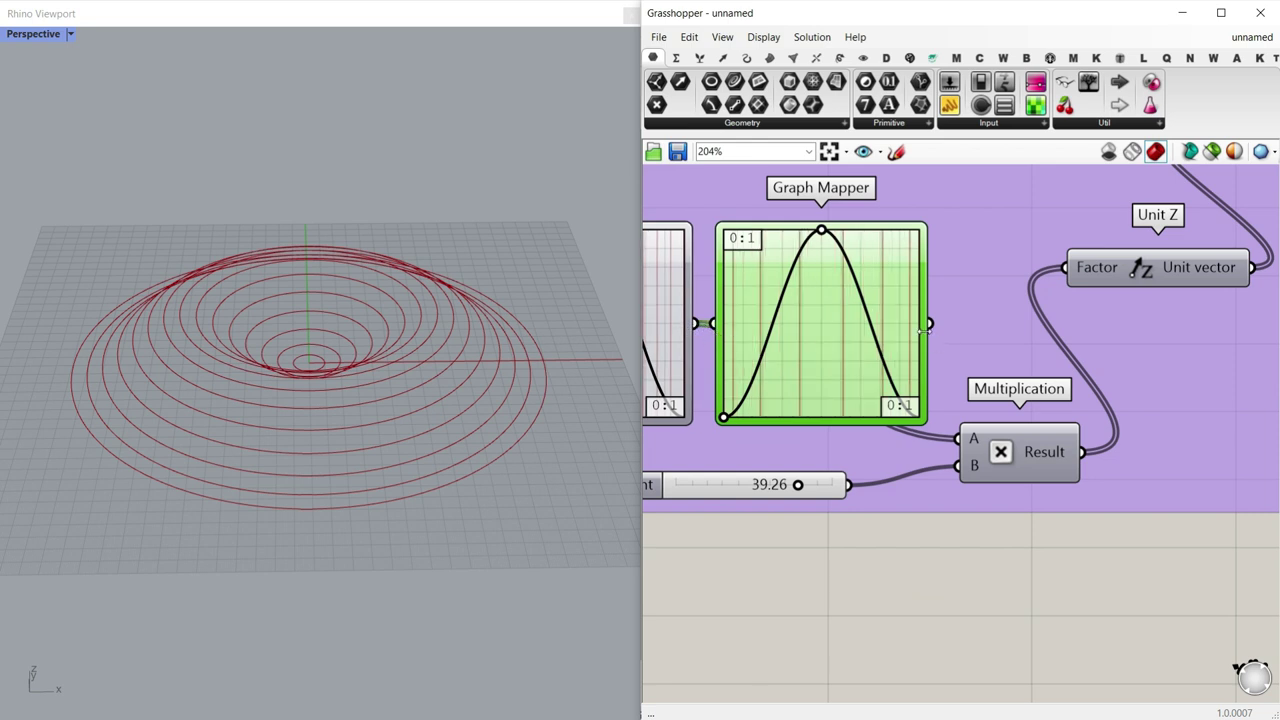
left_click_drag(968, 425, 962, 436)
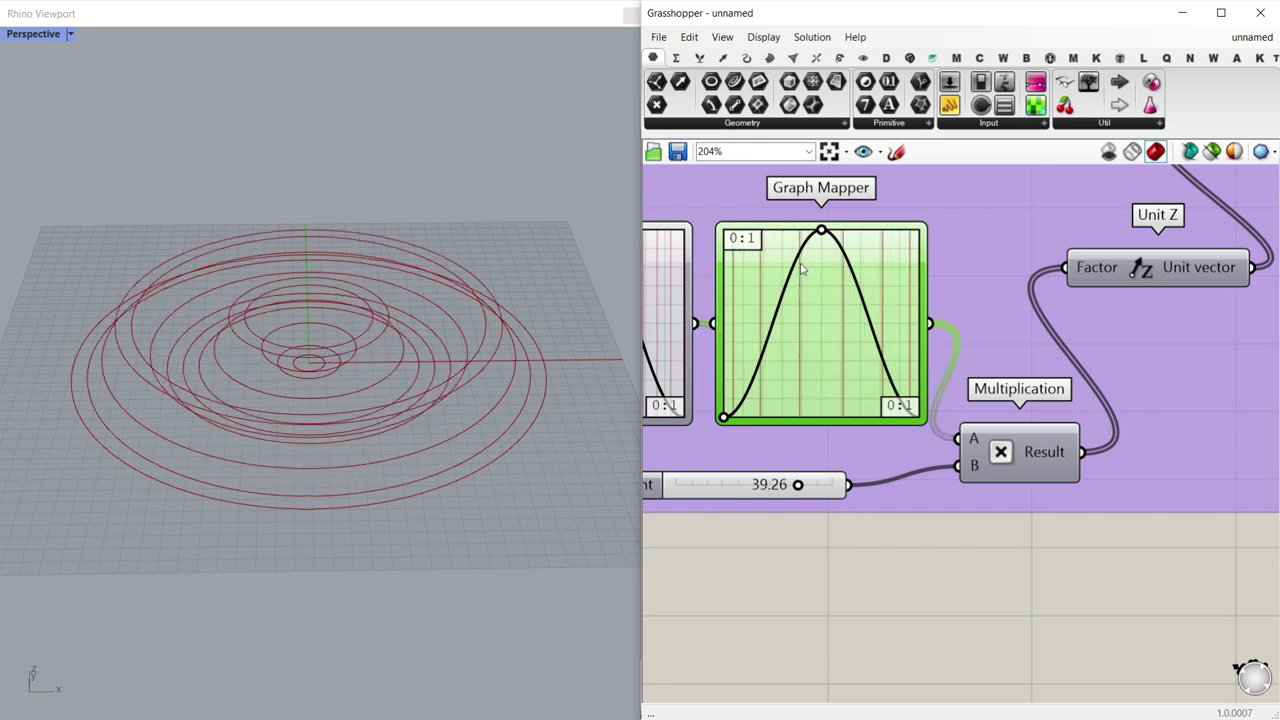
mouse_move(822, 238)
left_mouse_down()
mouse_move(760, 235)
mouse_move(828, 232)
left_mouse_up()
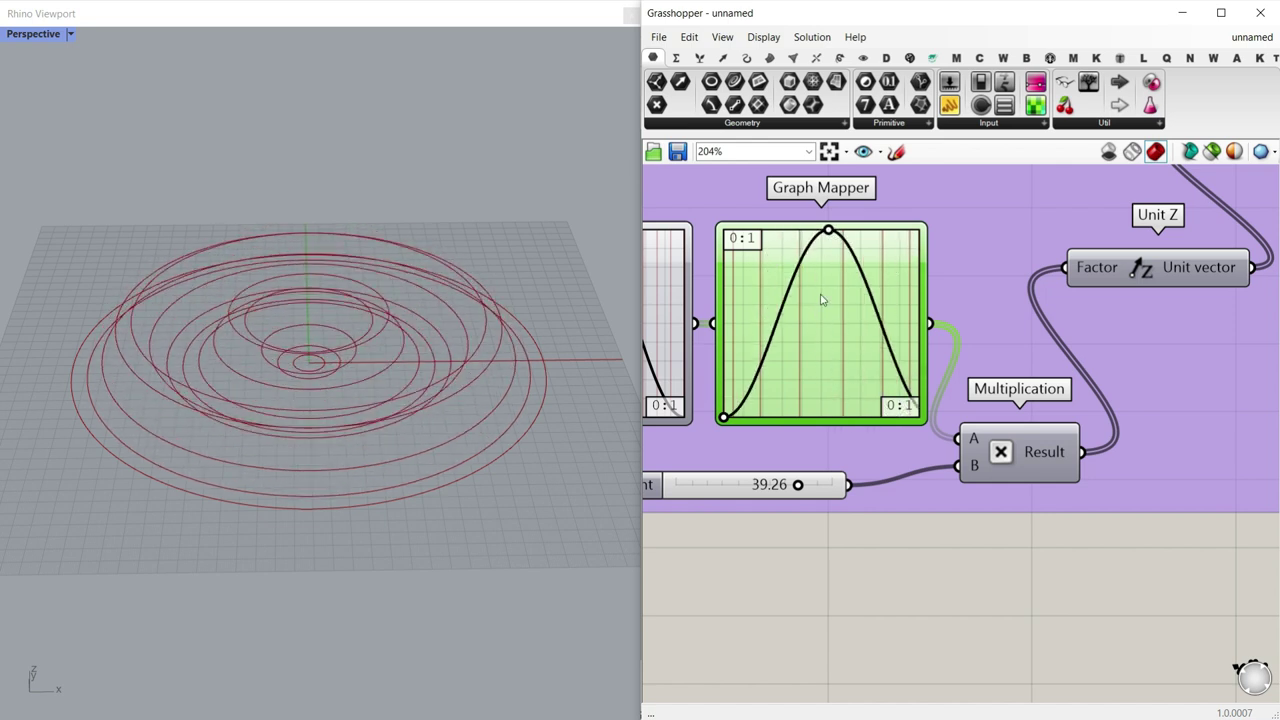
Step: Set the second Graph Mapper's graph type to Conic and bend its curve down toward the high end of the domain
right_click(819, 307)
mouse_move(880, 499)
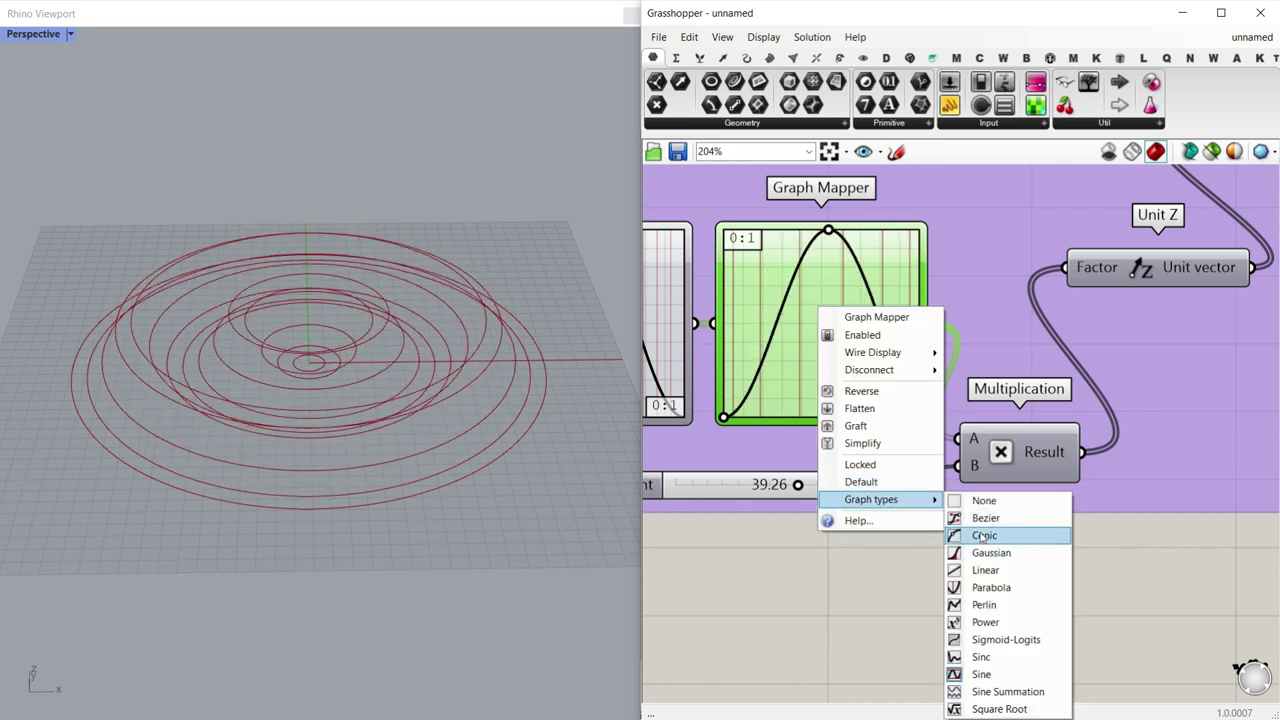
left_click(975, 569)
left_click_drag(822, 330, 872, 397)
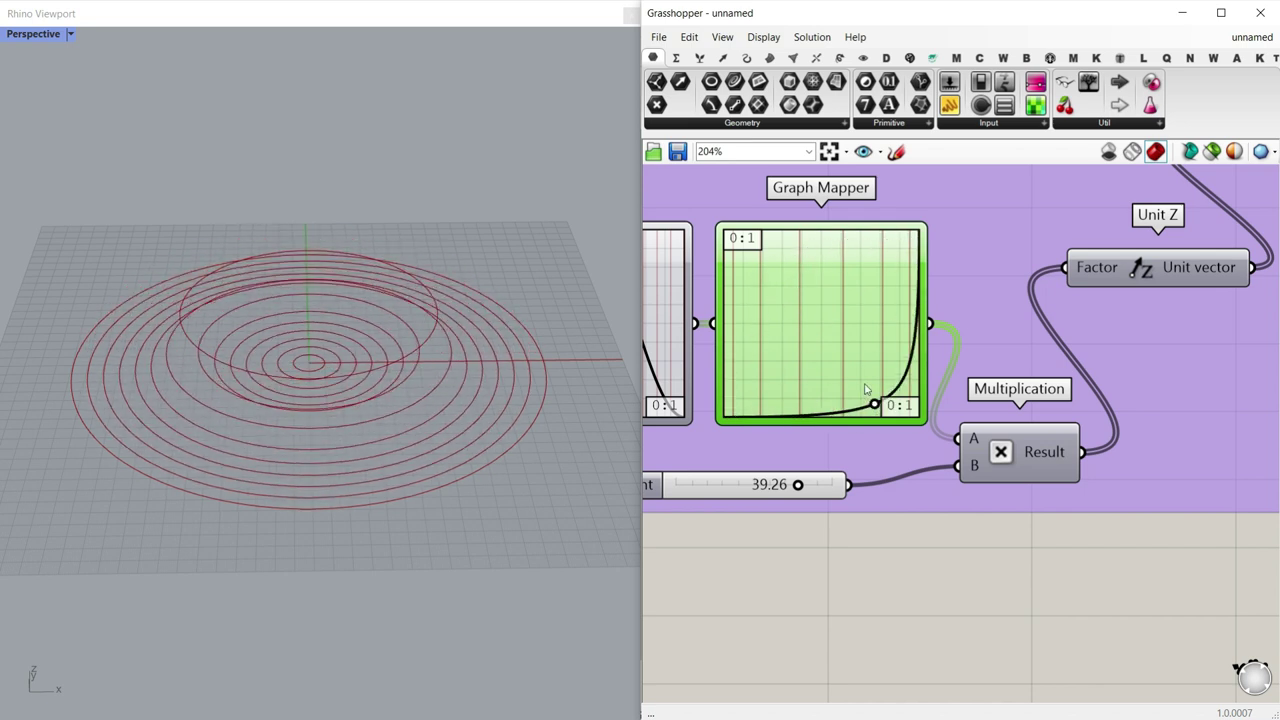
Step: Set the Number Slider to 23 and the Thickness slider to 3.680
scroll(812, 330, "down", 5)
scroll(812, 330, "up", 5)
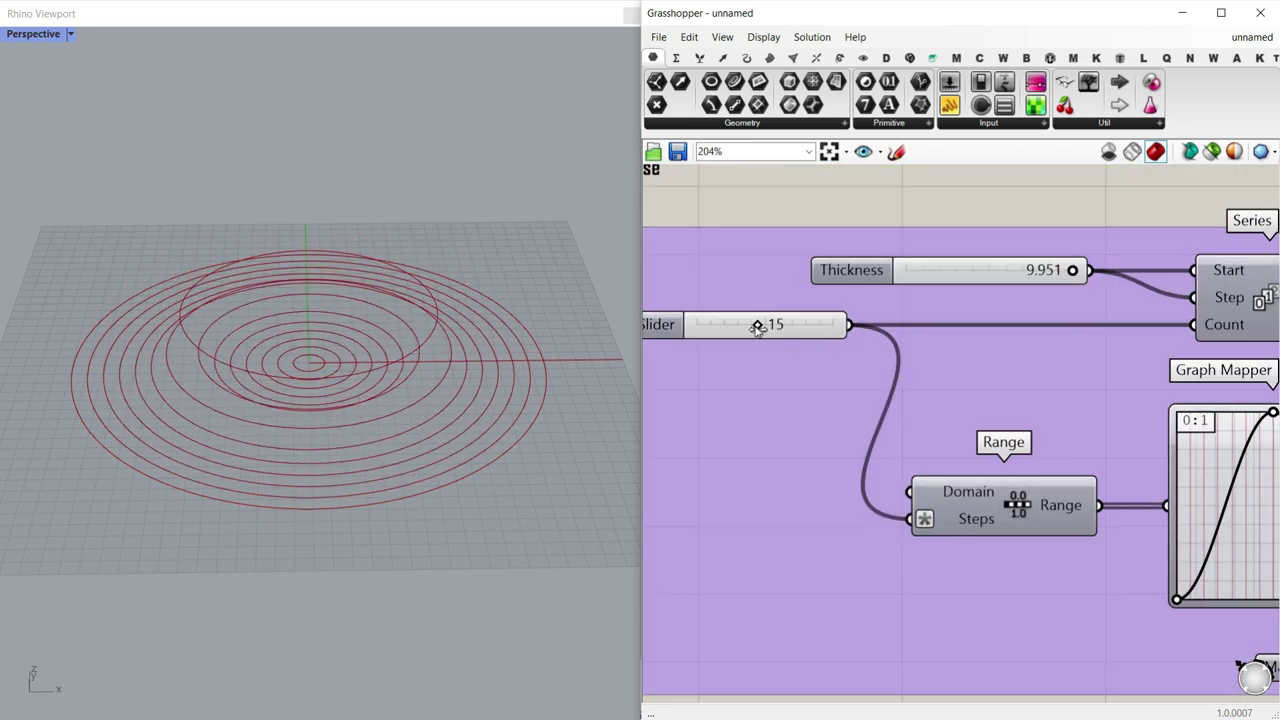
left_click_drag(758, 324, 798, 330)
left_click_drag(1070, 271, 967, 273)
Step: Reshape the second Graph Mapper's conic curve so it rises steeply at the start and flattens out
scroll(1056, 387, "down", 5)
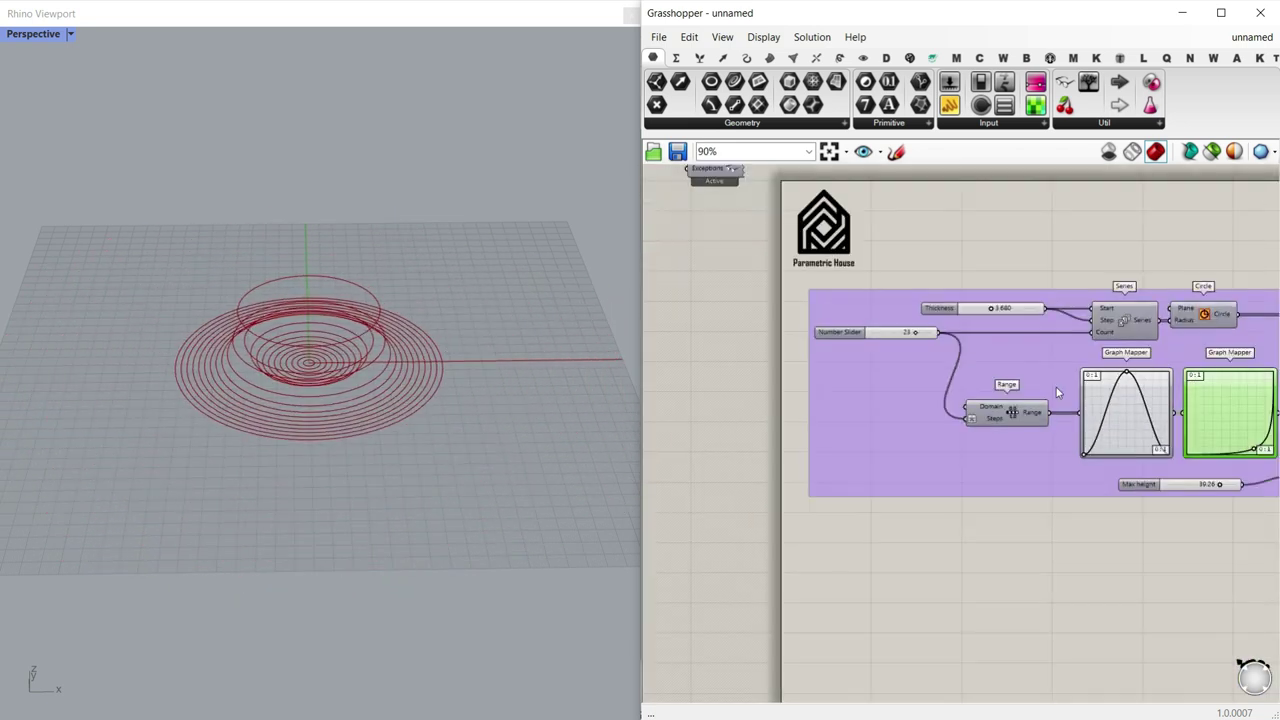
scroll(1056, 387, "up", 4)
left_click_drag(1077, 481, 976, 365)
right_click_drag(360, 421, 300, 415)
Step: Change the second Graph Mapper to a Bezier graph and move both handles to form a steep-ended S-shaped curve
right_click(1029, 424)
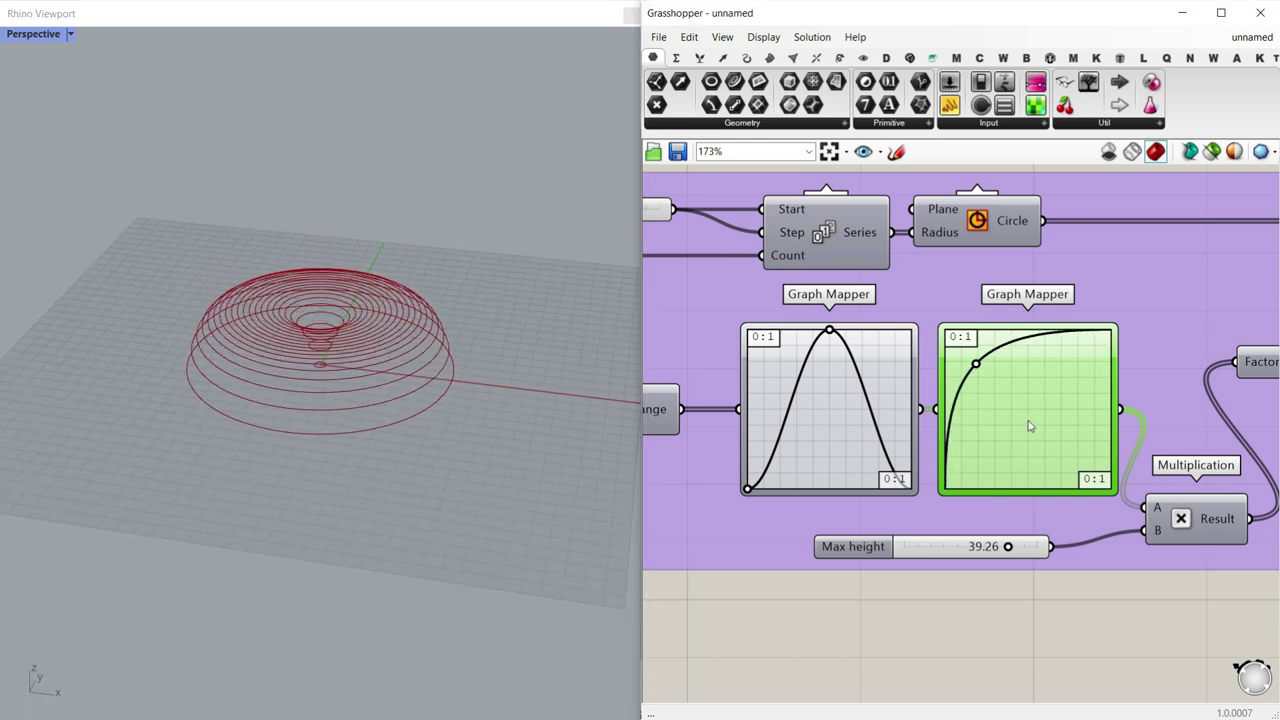
left_click(1090, 629)
right_click(1025, 422)
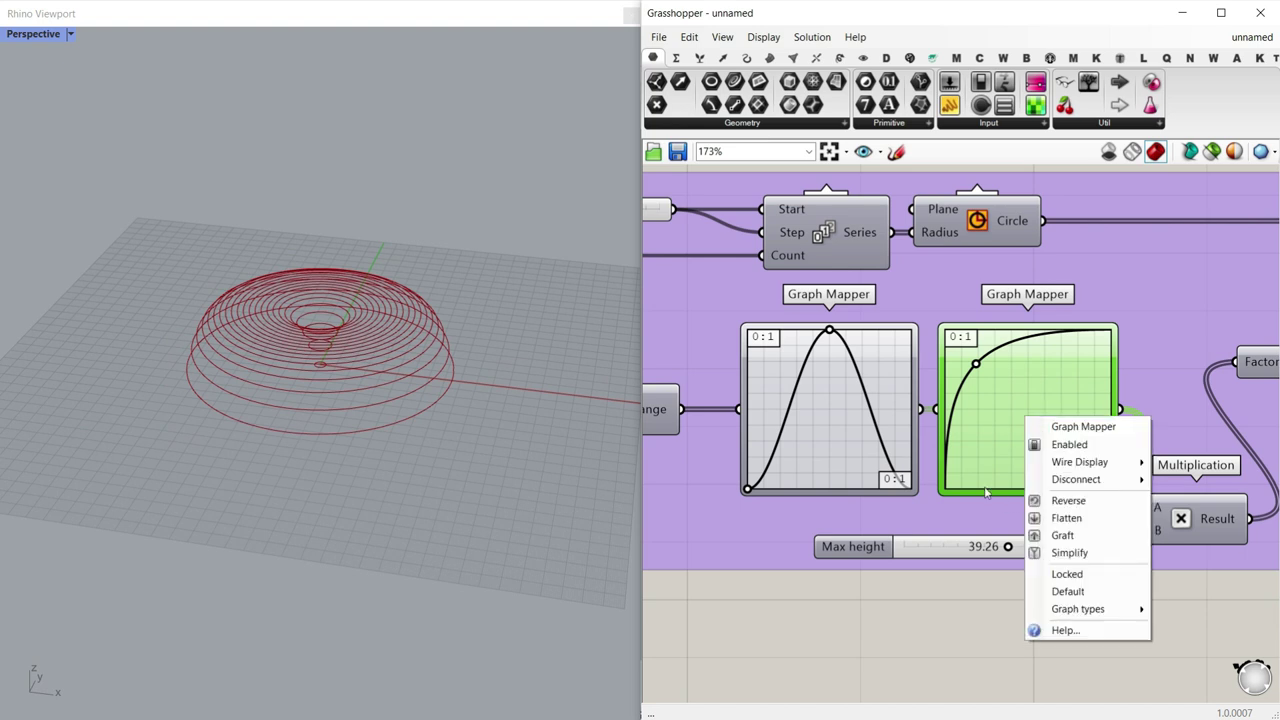
scroll(929, 408, "up", 5)
right_click(931, 407)
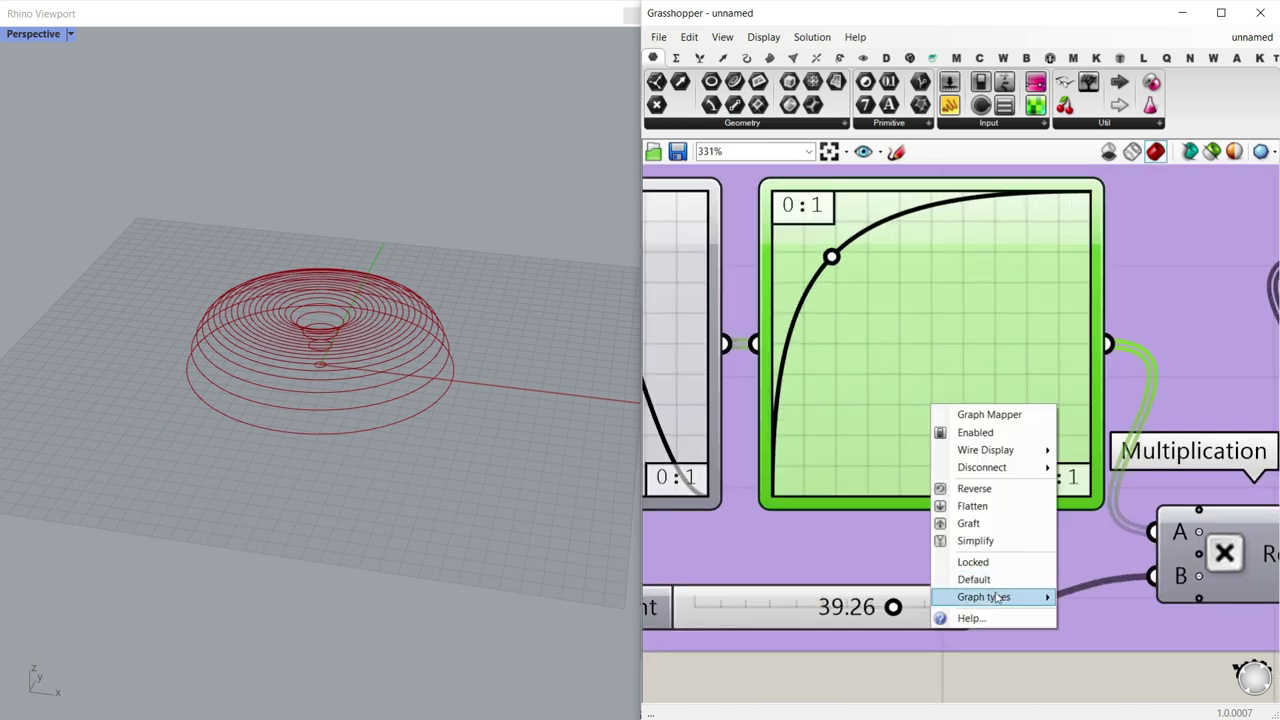
mouse_move(985, 597)
left_click(1095, 518)
left_click_drag(852, 421, 792, 348)
left_click_drag(1011, 268, 1040, 394)
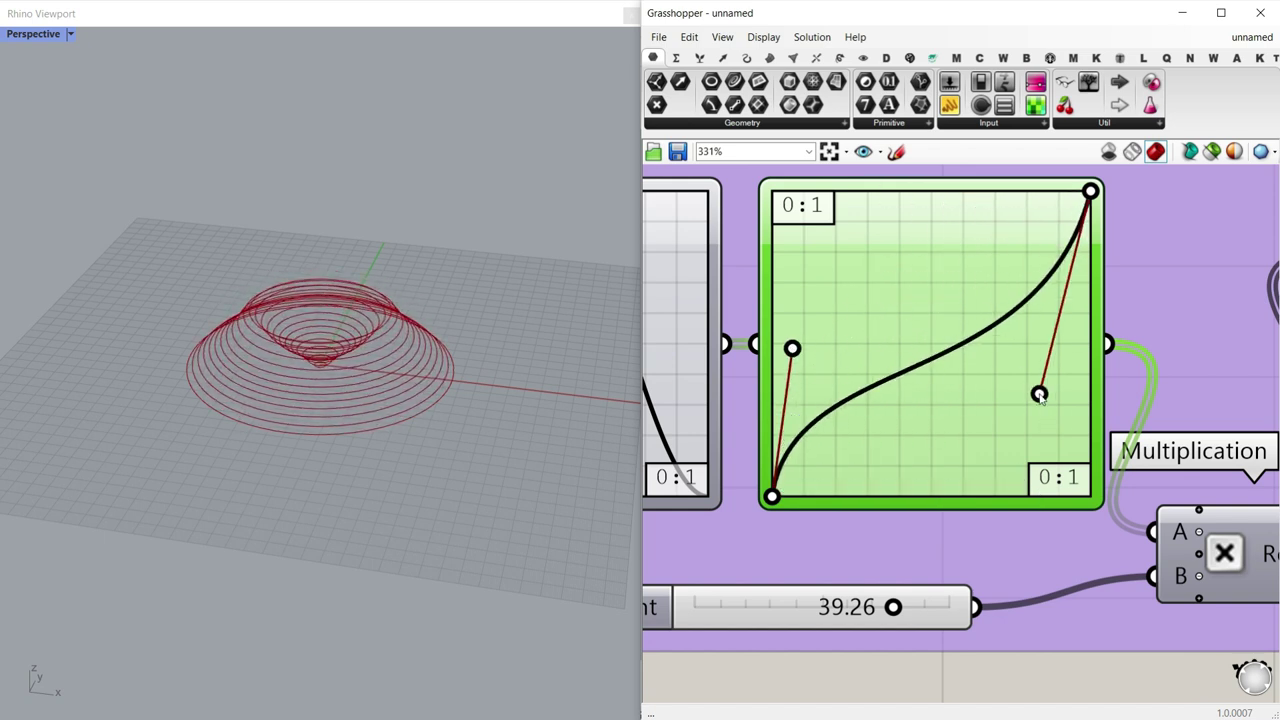
Step: Set the second Graph Mapper's graph type to None
scroll(893, 429, "down", 3)
right_click(906, 381)
mouse_move(1001, 581)
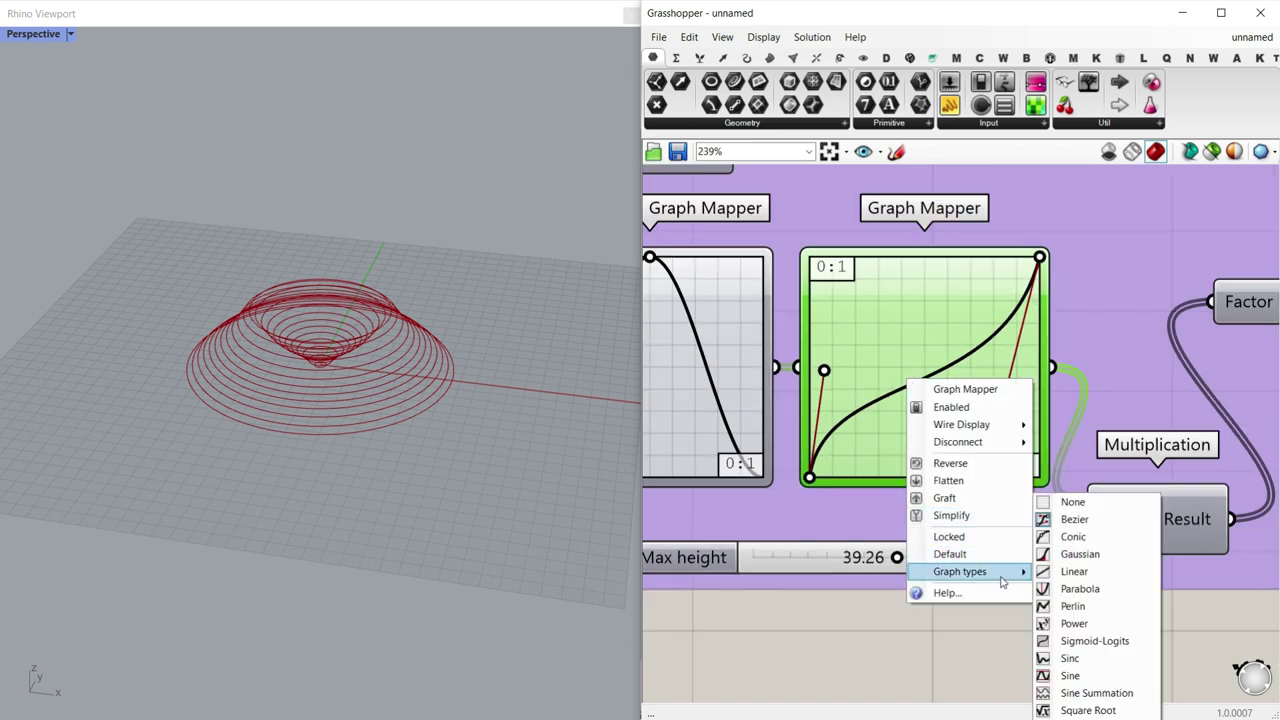
left_click(1072, 502)
Step: Examine the slider inputs, the output Curve parameter and the raised circles from several viewing angles
scroll(843, 330, "down", 4)
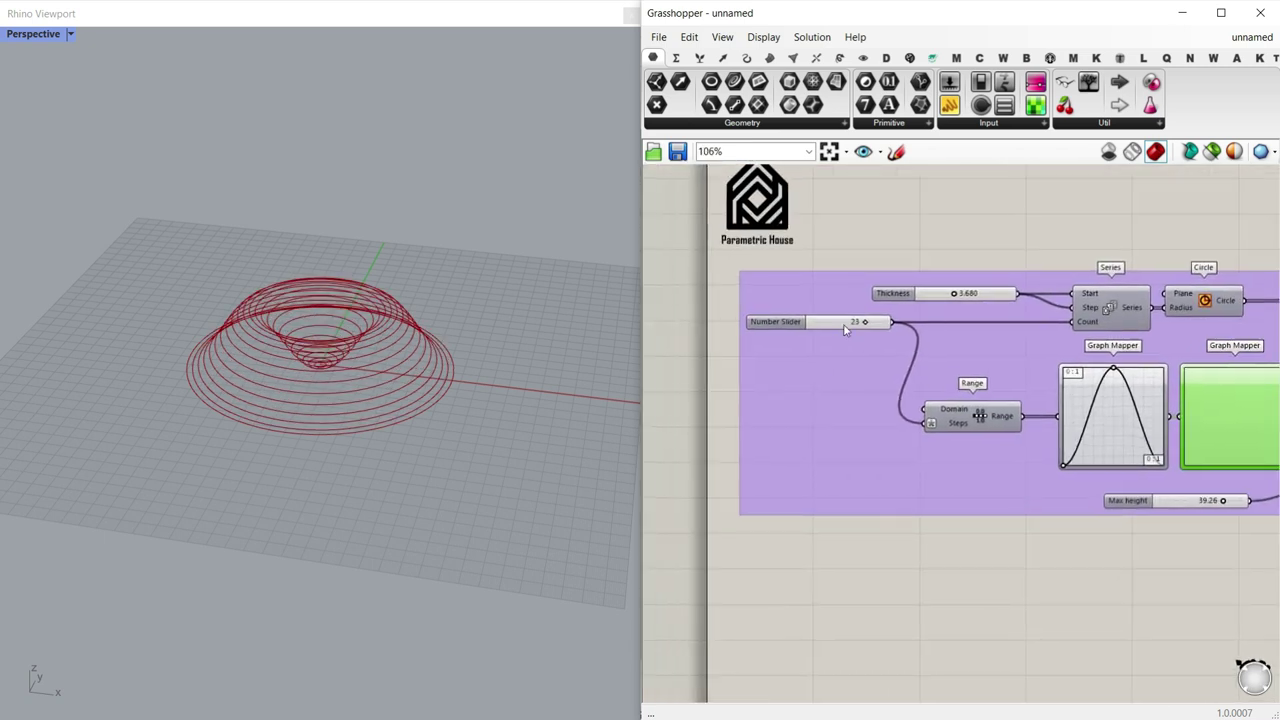
scroll(843, 330, "up", 3)
mouse_move(385, 395)
right_mouse_down()
mouse_move(391, 457)
mouse_move(400, 375)
mouse_move(403, 392)
right_mouse_up()
scroll(771, 396, "down", 6)
right_click_drag(1261, 361, 1005, 409)
scroll(1005, 409, "up", 7)
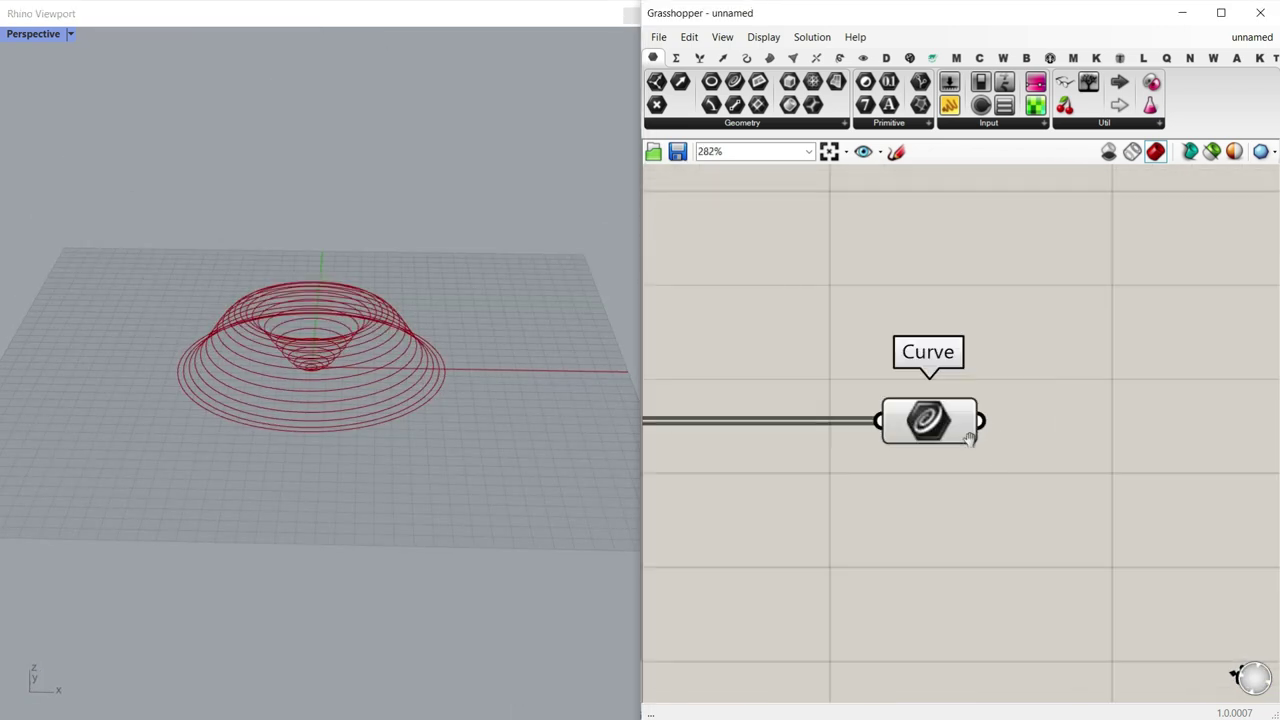
right_click_drag(980, 468, 851, 429)
scroll(851, 429, "up", 2)
scroll(835, 383, "up", 2)
right_click_drag(336, 405, 184, 409)
scroll(224, 450, "up", 6)
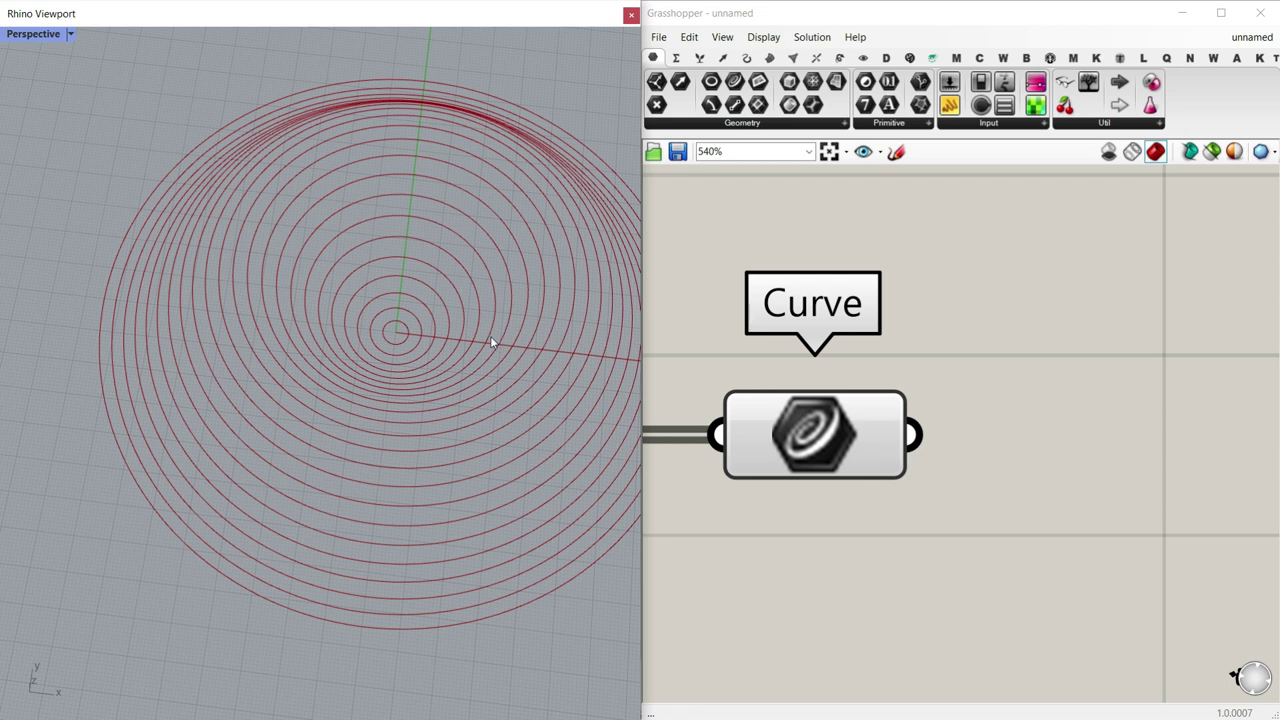
right_click_drag(293, 345, 157, 318)
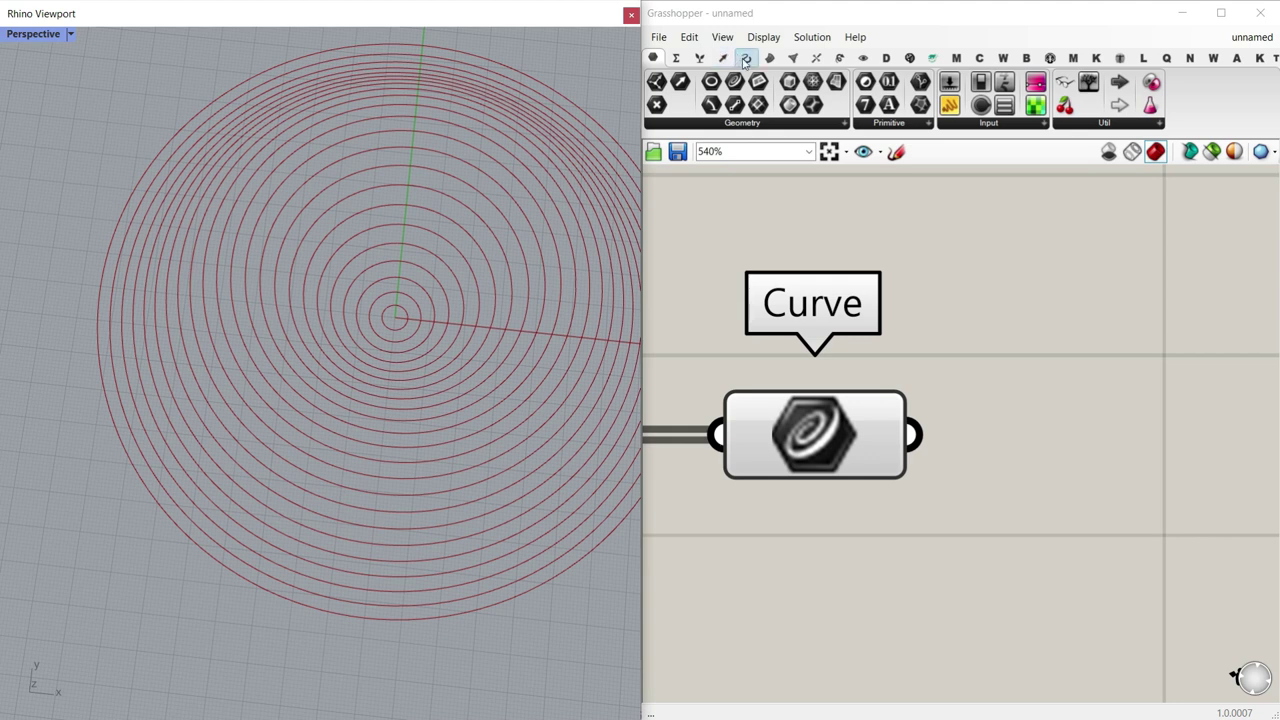
Step: Add an Evaluate Curve component beside the Curve parameter and connect the Curve output to its Curve input
left_click(745, 58)
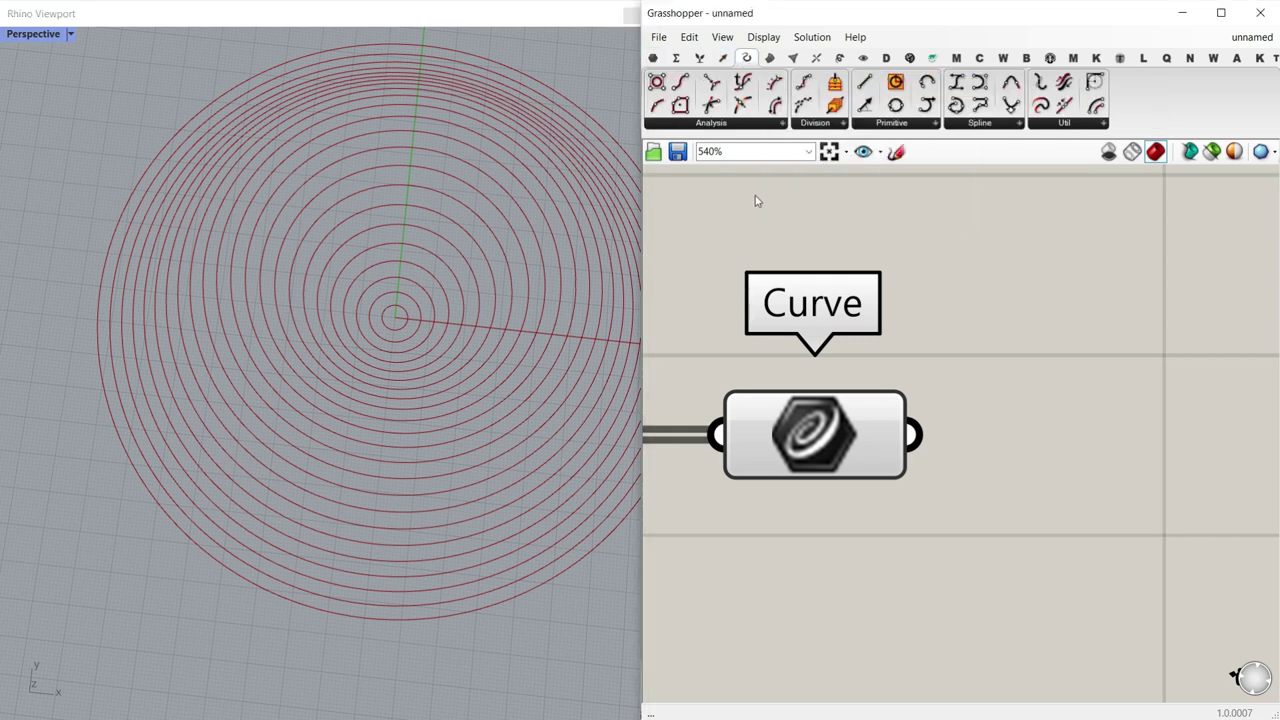
left_click(741, 79)
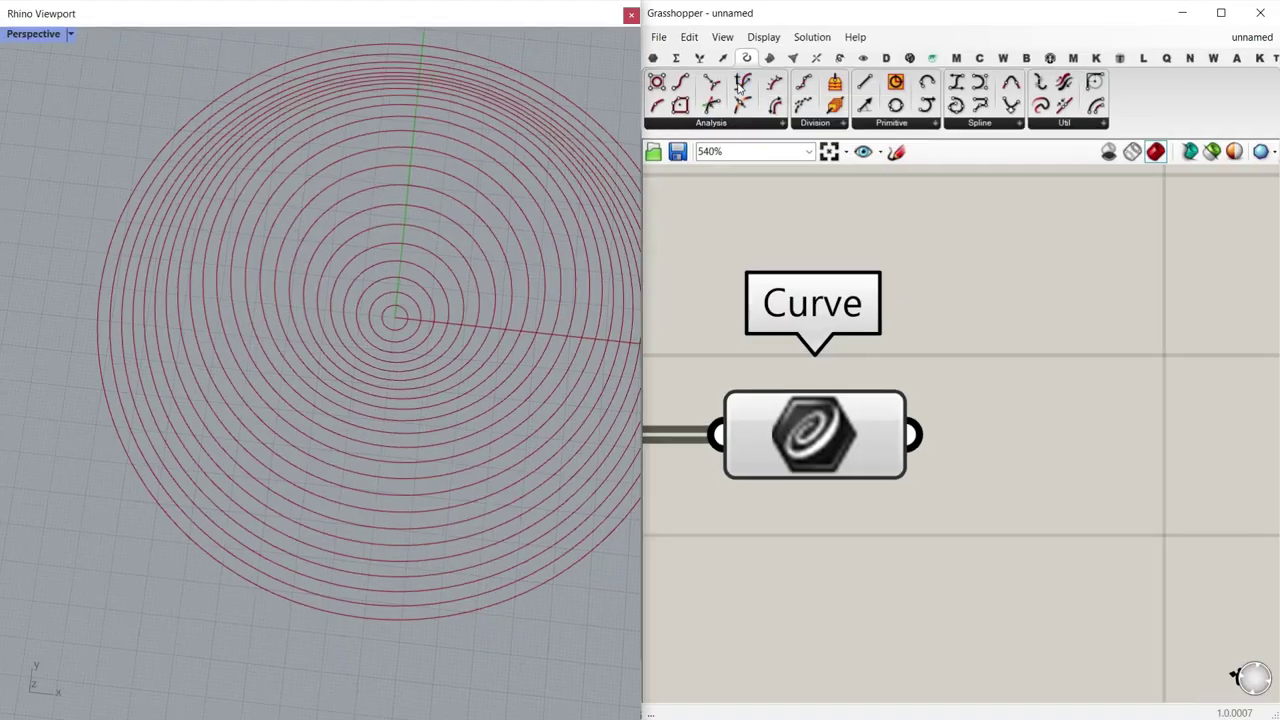
left_click(1132, 514)
scroll(899, 387, "down", 2)
left_click_drag(860, 369, 872, 402)
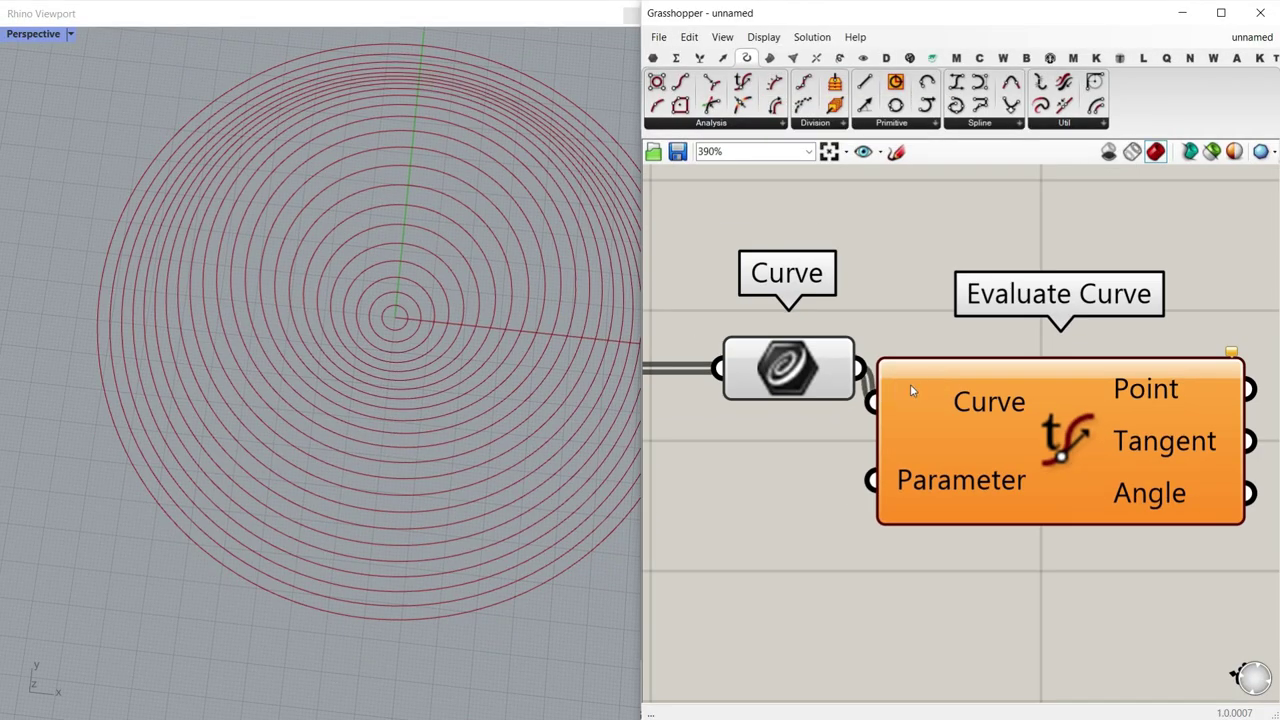
left_click_drag(977, 412, 1034, 388)
scroll(1034, 388, "up", 2)
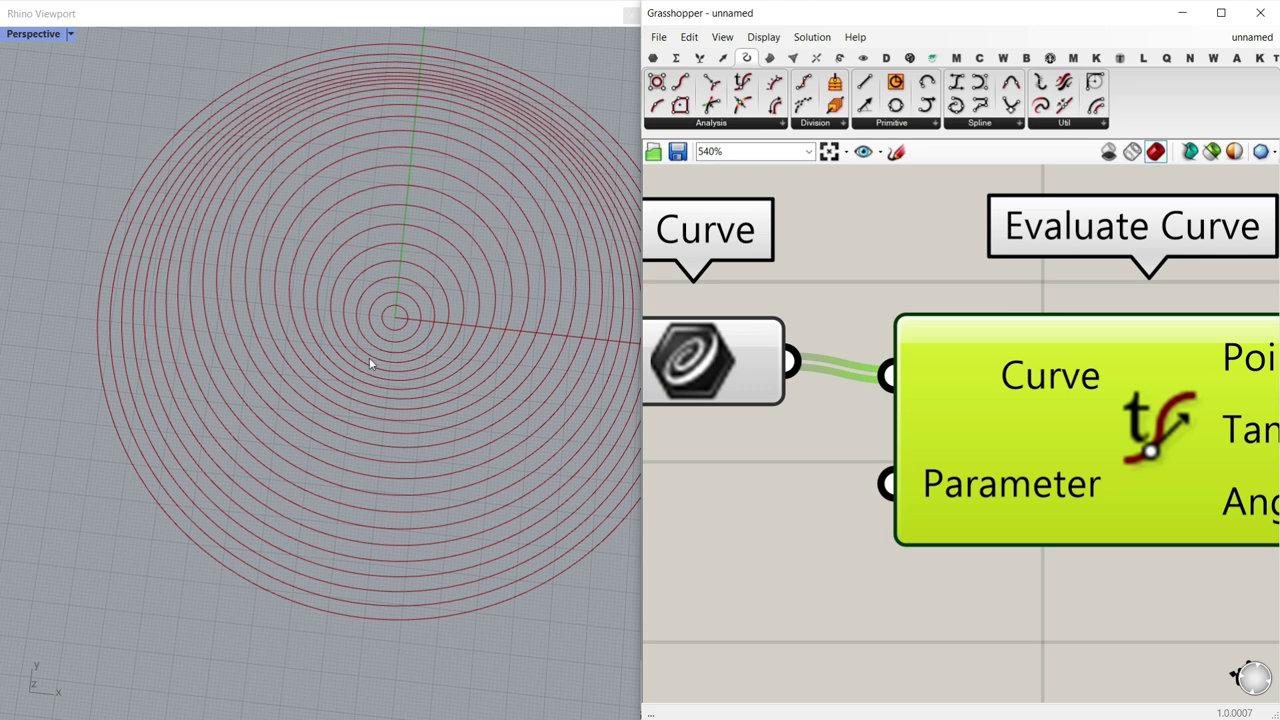
Step: Reparameterize the Curve input of the Evaluate Curve component
right_click_drag(990, 382, 817, 371)
right_click(816, 371)
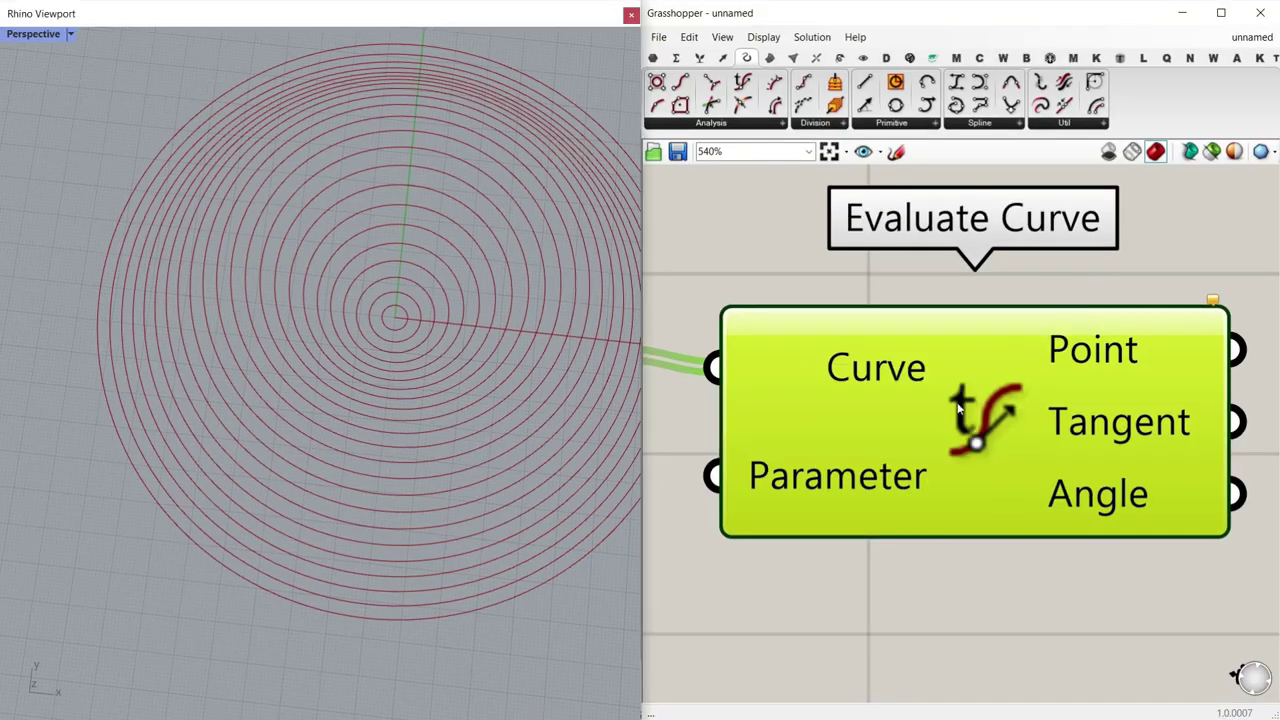
scroll(947, 451, "down", 3)
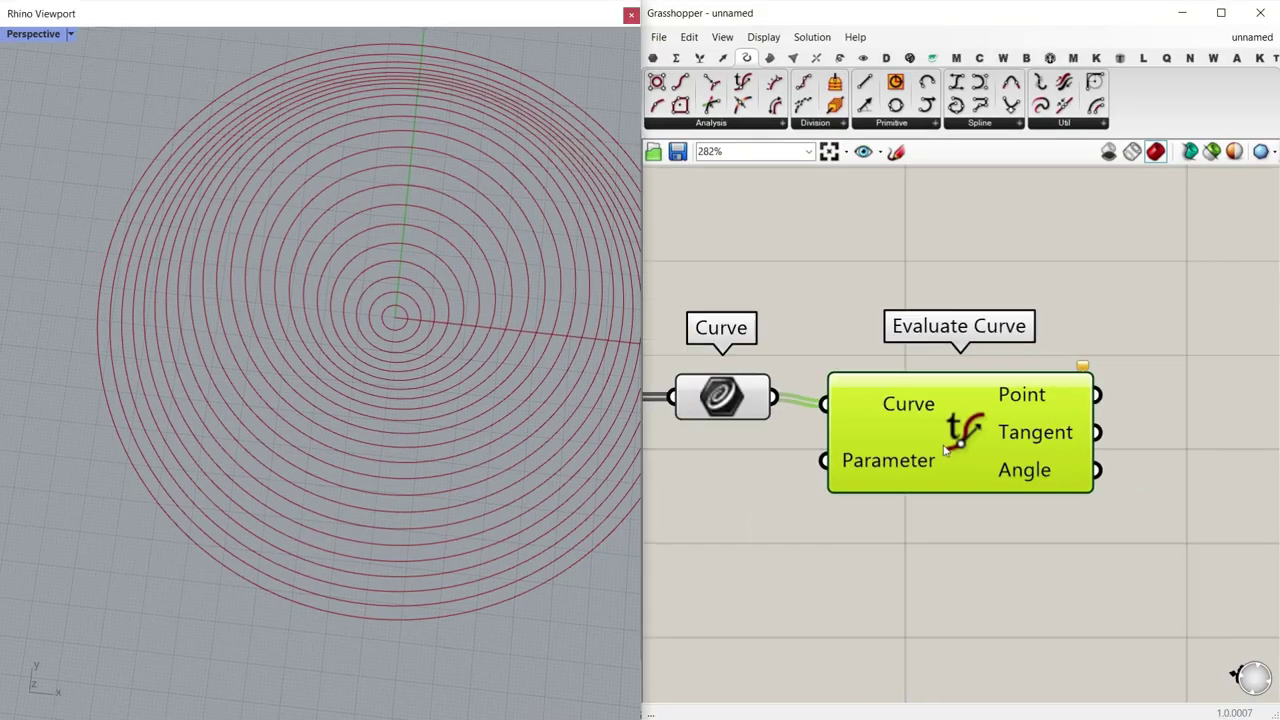
scroll(900, 412, "up", 3)
right_click(880, 410)
left_click(880, 569)
scroll(963, 486, "down", 3)
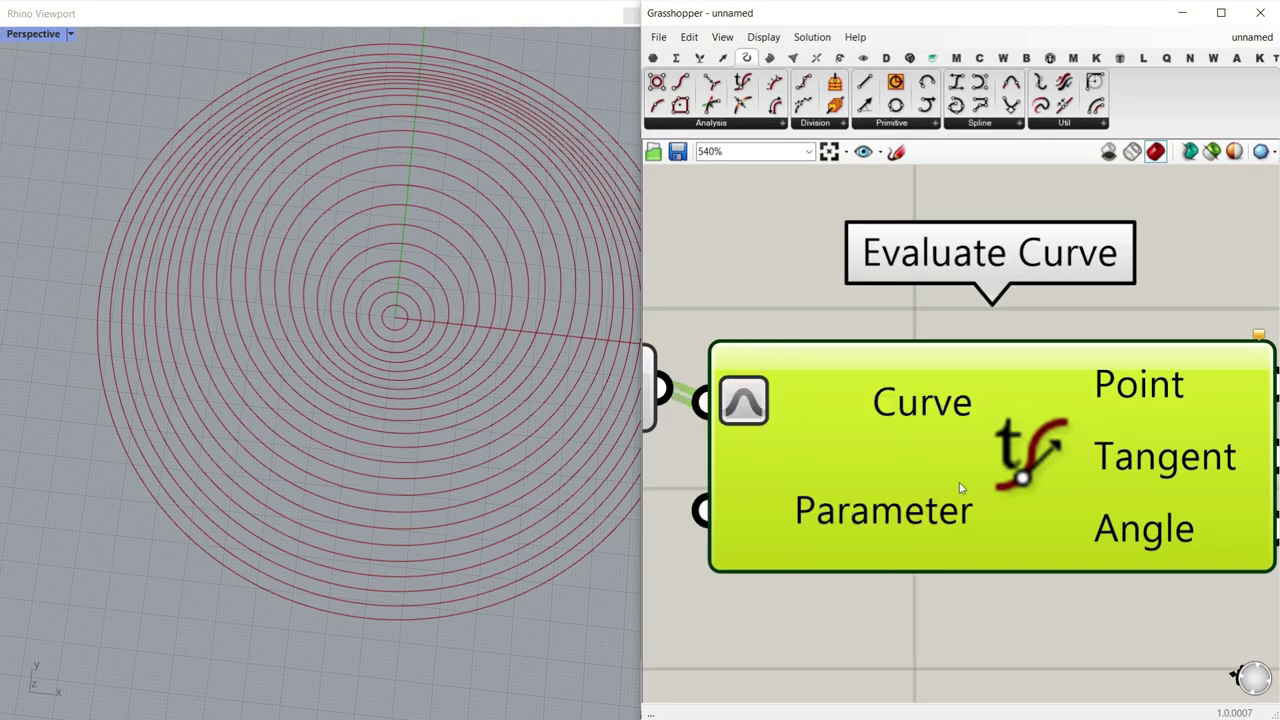
scroll(1062, 472, "up", 3)
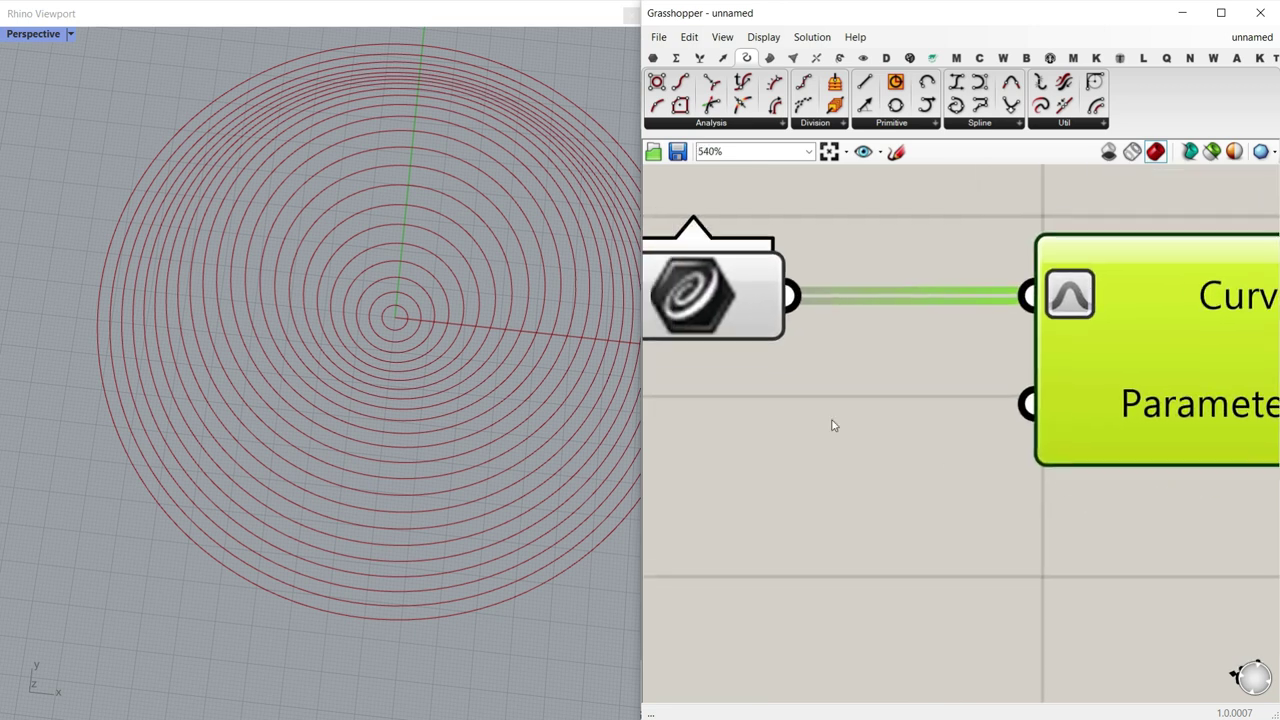
Step: Set multiple numbers, 0 and 0.5, on the Parameter input of the Evaluate Curve component
scroll(855, 468, "down", 2)
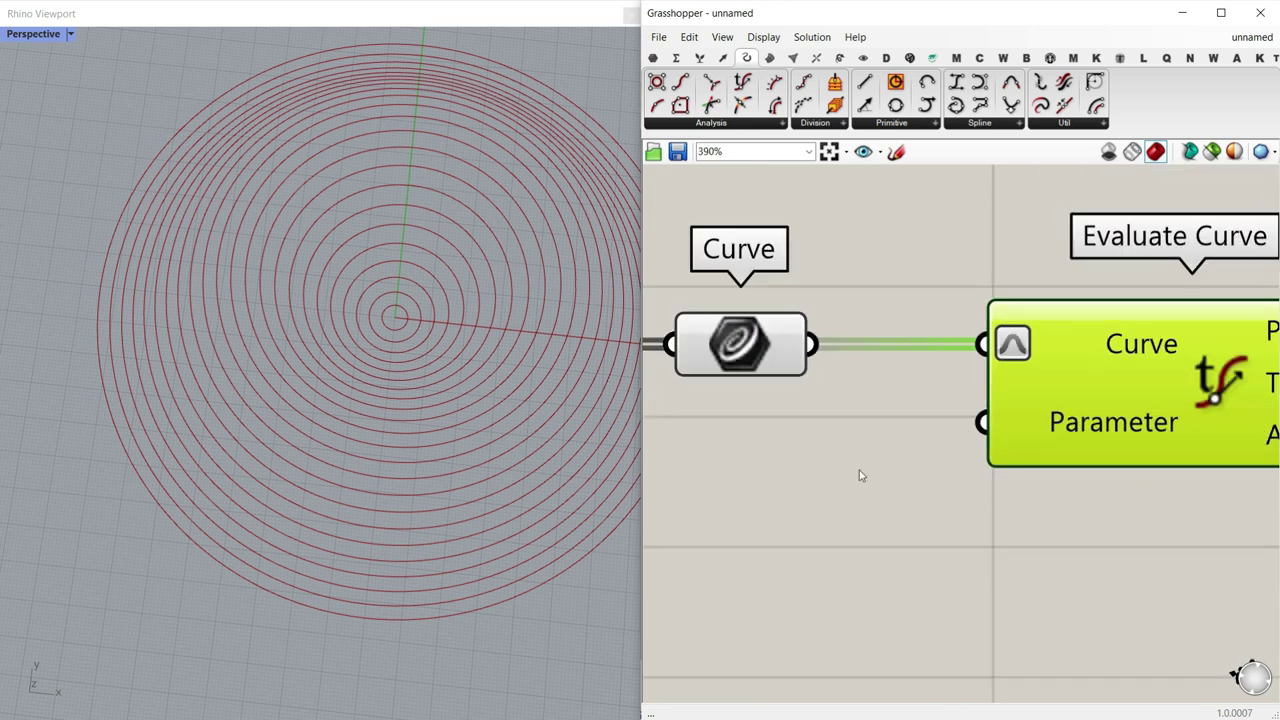
double_click(859, 470)
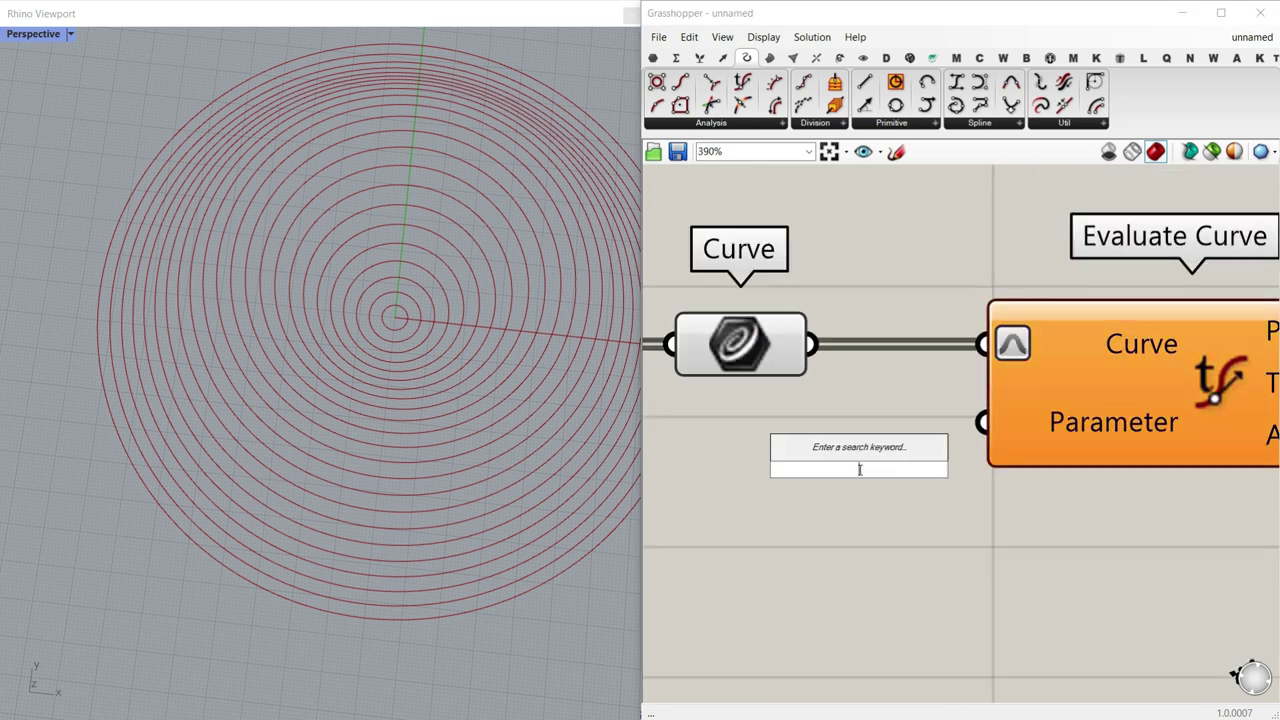
scroll(793, 417, "up", 4)
right_click(790, 376)
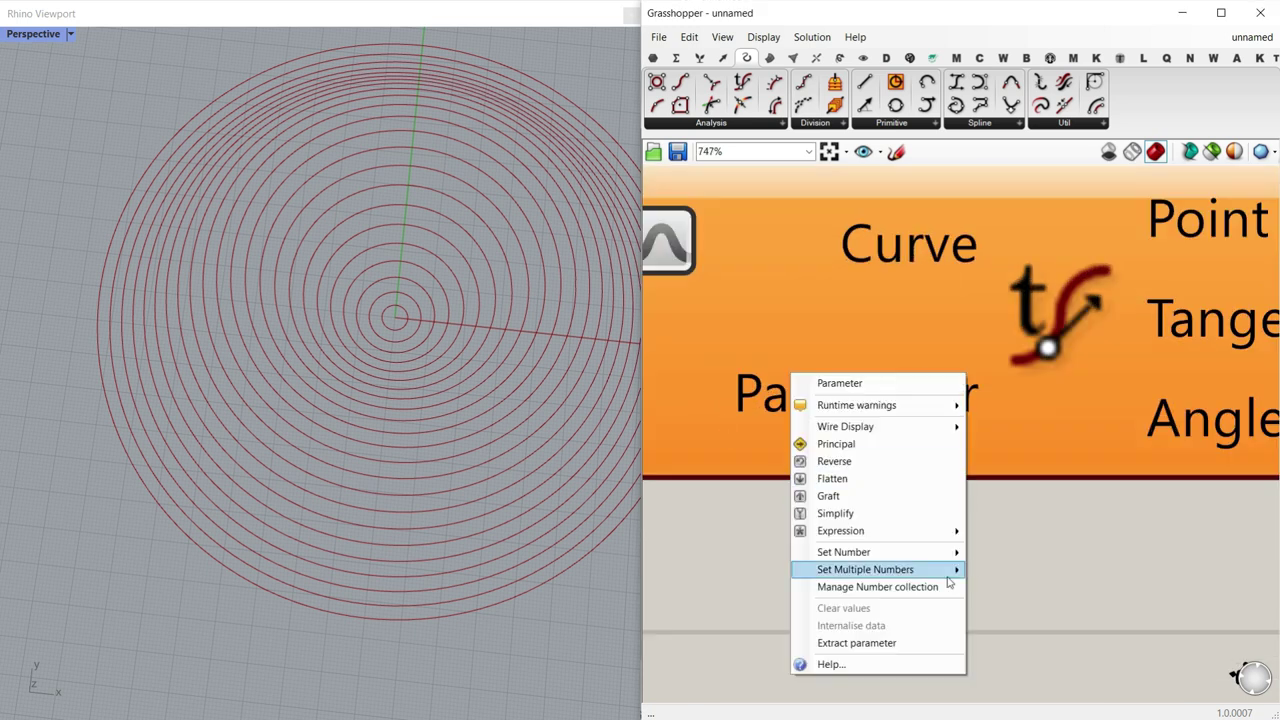
mouse_move(948, 580)
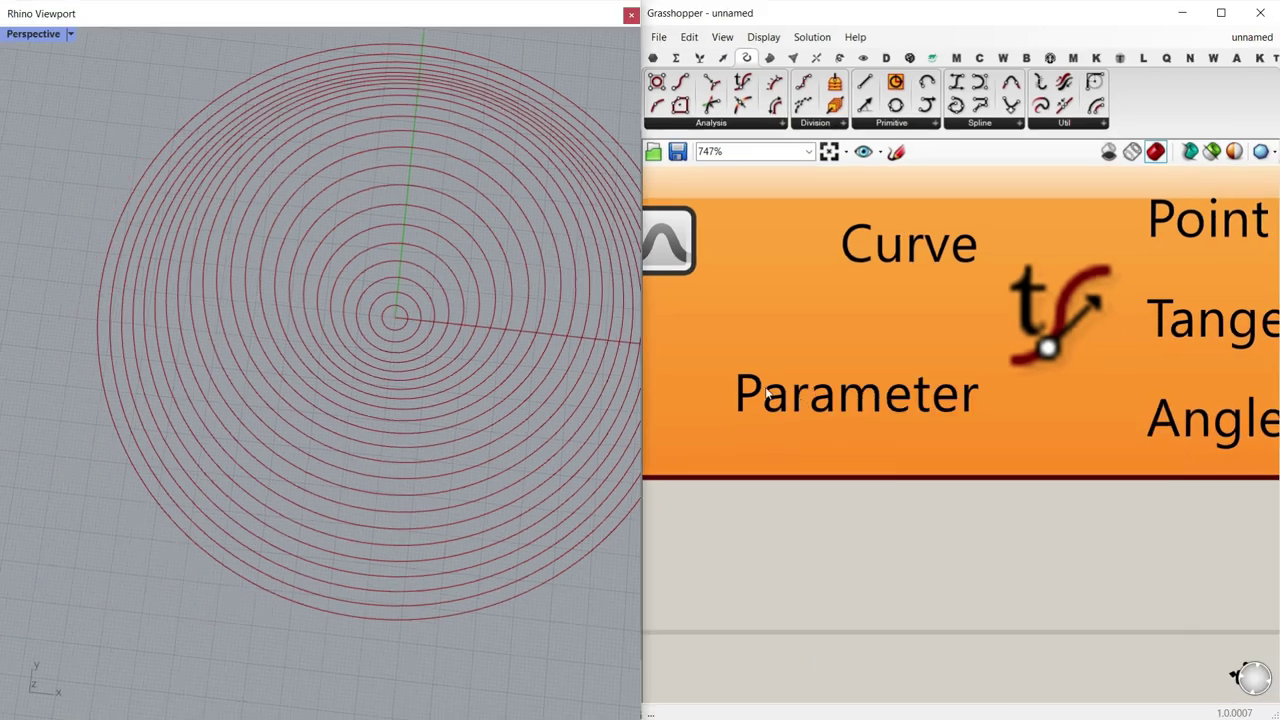
right_click(768, 394)
mouse_move(864, 586)
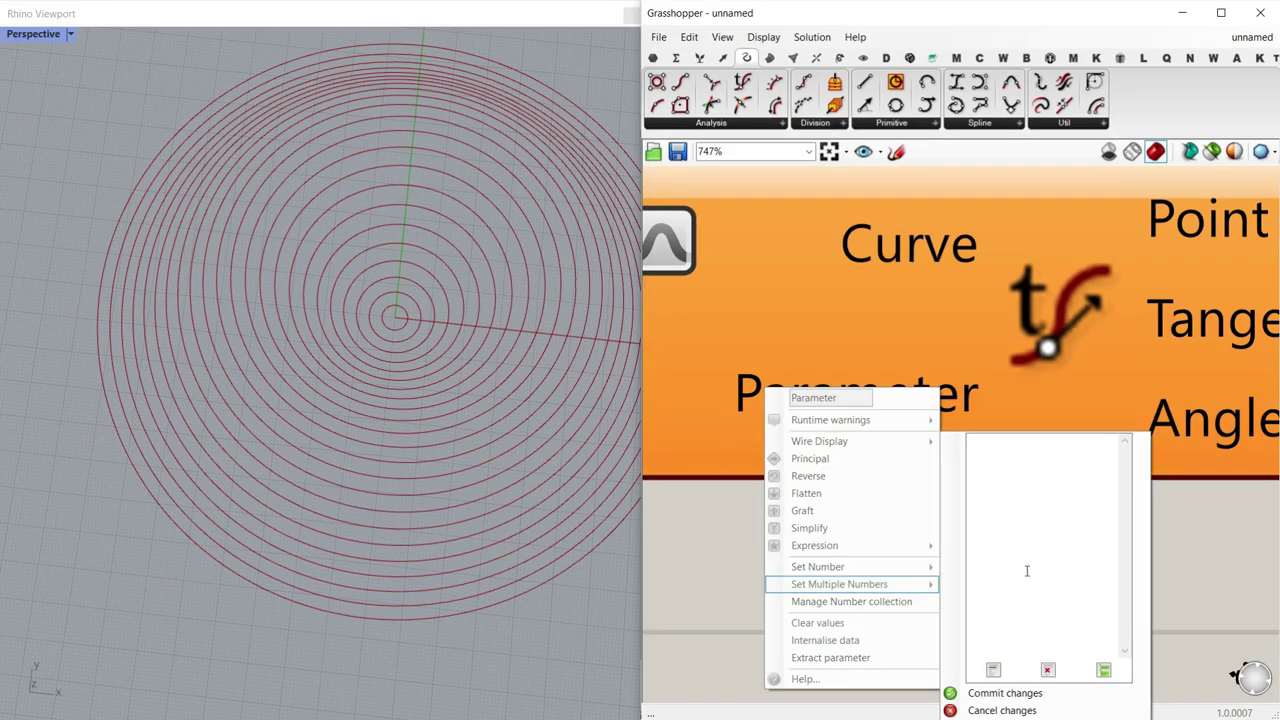
type("0.5")
left_click(990, 693)
Step: Examine the evaluated points on the circles from the side and from above, especially around the innermost circles
right_click_drag(367, 411, 312, 309)
scroll(305, 374, "down", 3)
scroll(328, 352, "down", 4)
scroll(926, 408, "down", 3)
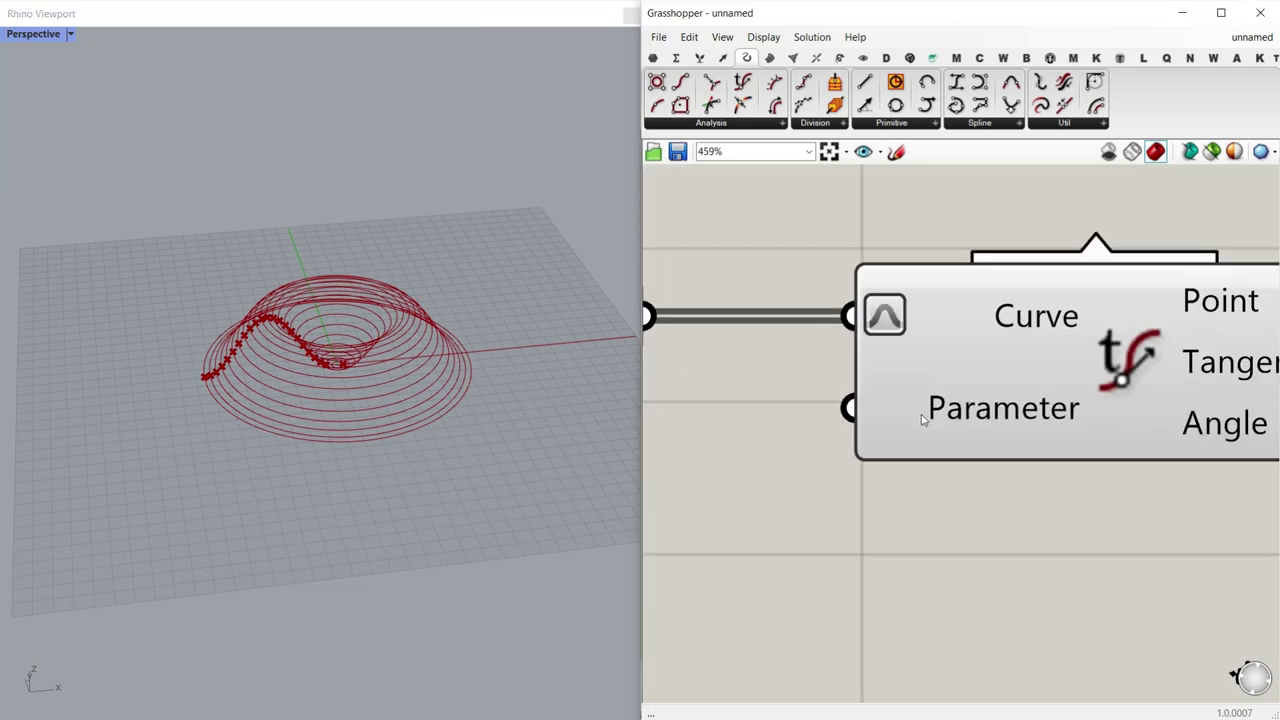
scroll(300, 350, "up", 4)
right_click_drag(300, 349, 302, 410)
scroll(405, 365, "up", 5)
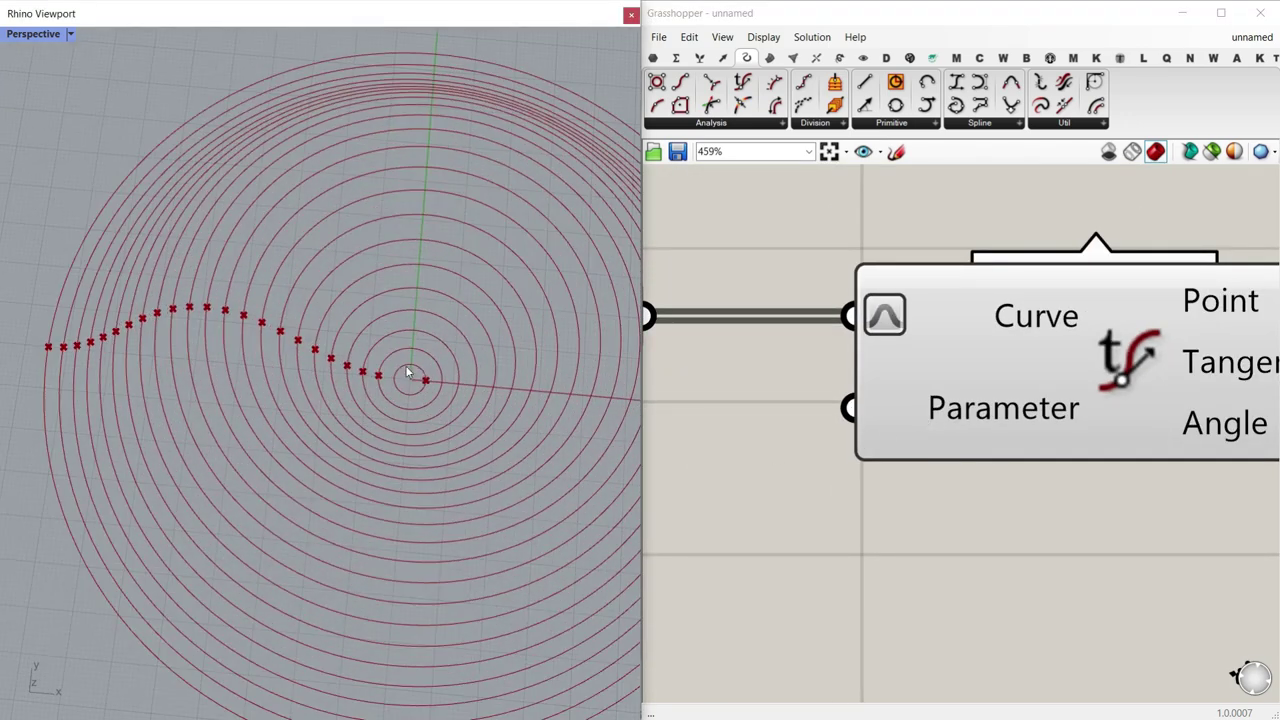
Step: Extract the Parameter input of Evaluate Curve as a separate Number parameter and place it below the Curve parameter
right_click(1035, 407)
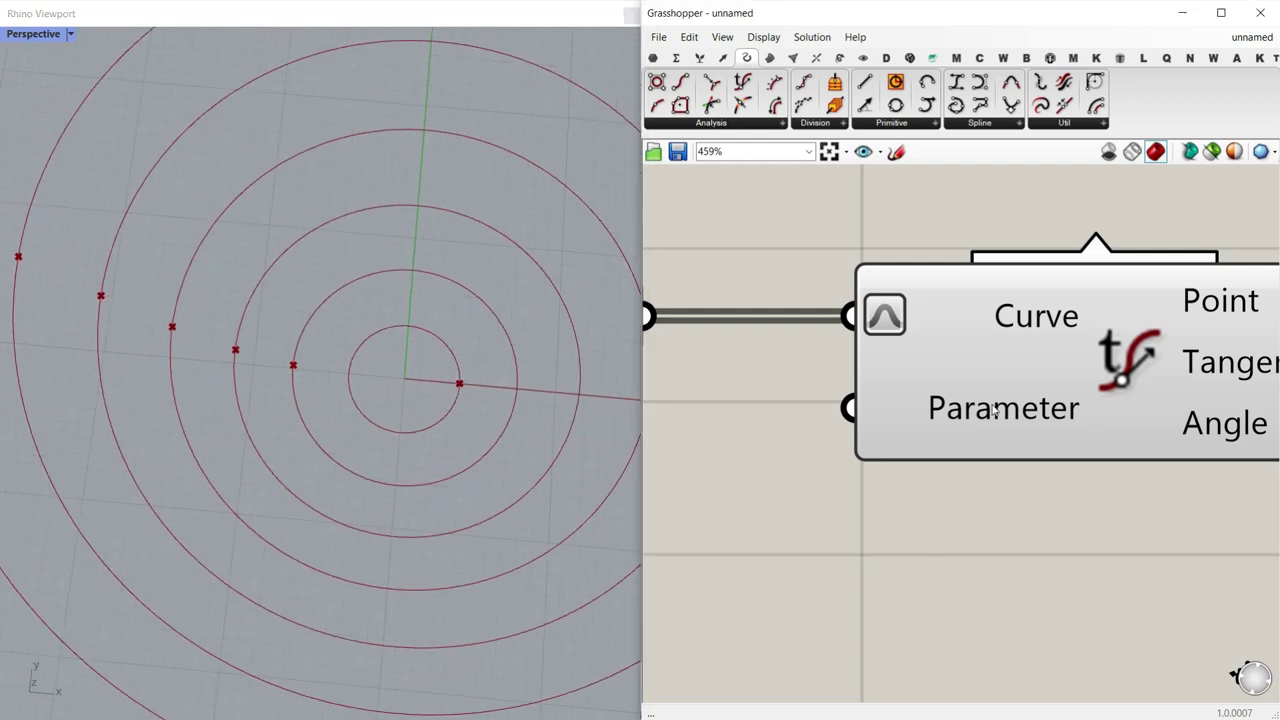
left_click(1054, 651)
right_click_drag(864, 521, 1046, 448)
left_click_drag(826, 348, 775, 418)
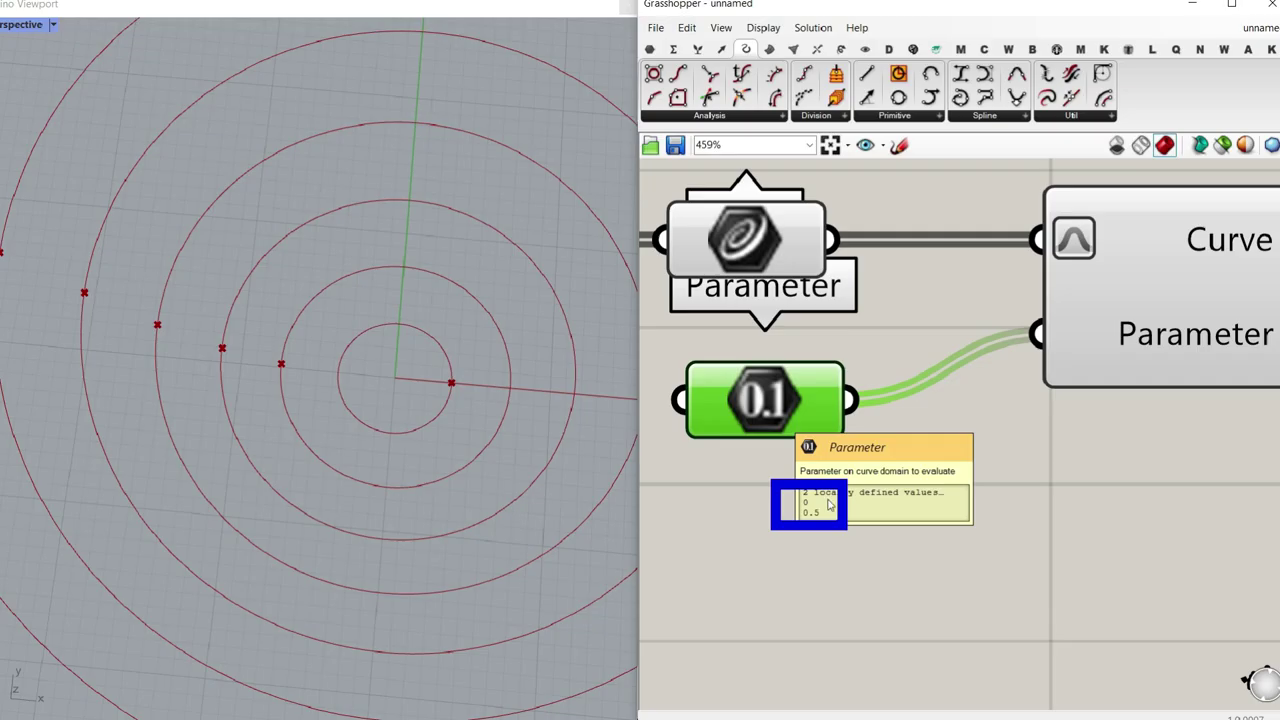
mouse_move(760, 241)
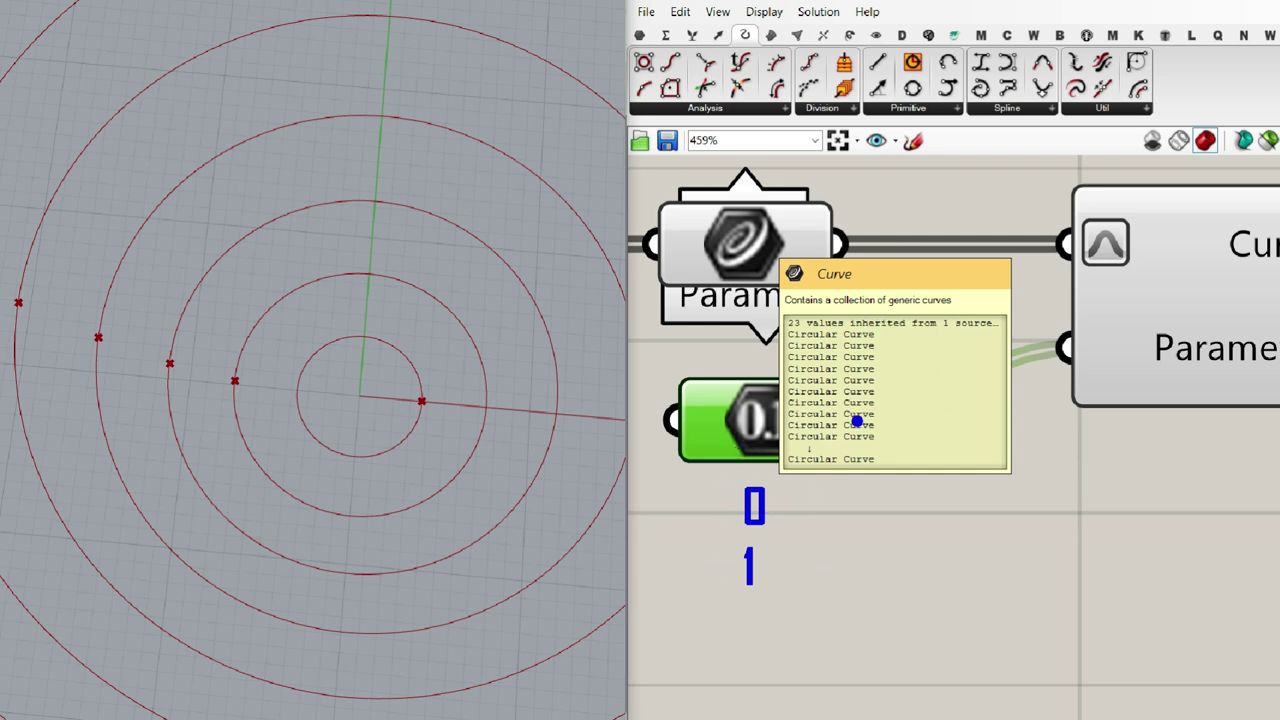
key("r")
scroll(828, 501, "down", 3, "ctrl")
mouse_move(818, 500)
left_mouse_down()
mouse_move(784, 507)
mouse_move(834, 511)
mouse_move(955, 395)
mouse_move(885, 330)
left_mouse_up()
left_click_drag(422, 401, 424, 404)
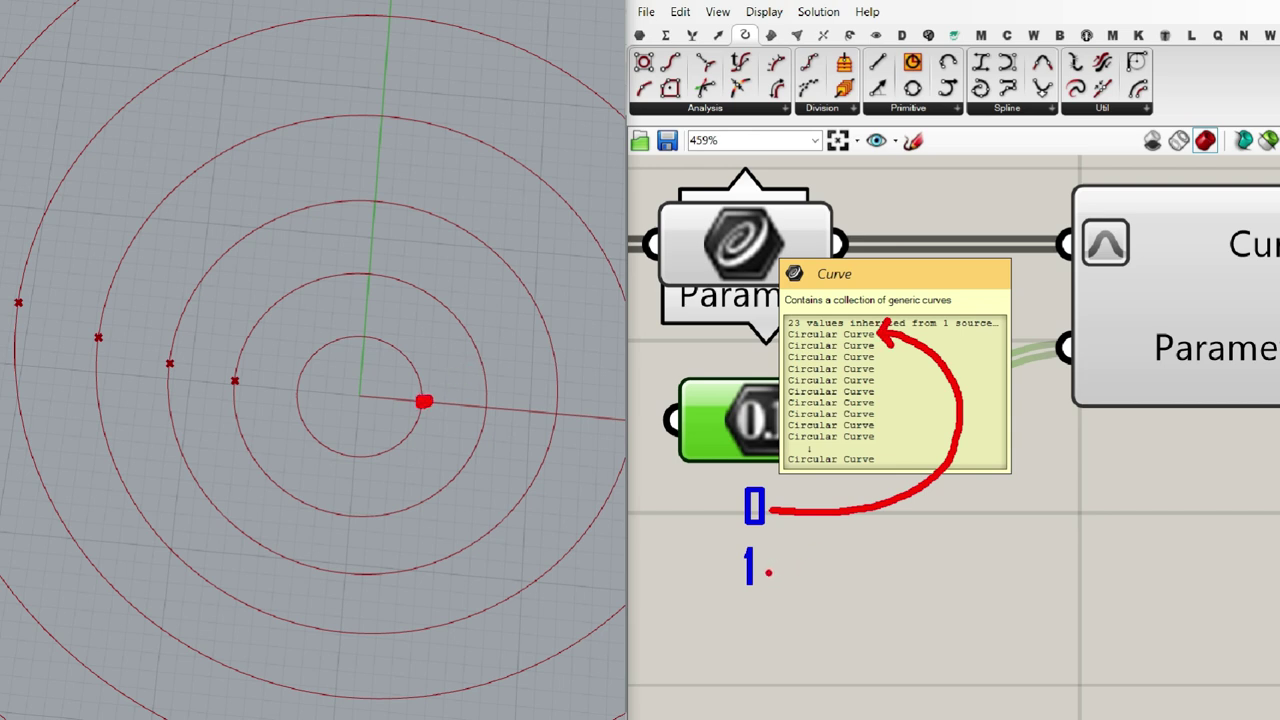
mouse_move(716, 564)
left_mouse_down()
mouse_move(690, 376)
mouse_move(778, 348)
mouse_move(754, 336)
mouse_move(765, 360)
left_mouse_up()
mouse_move(233, 386)
left_mouse_down()
mouse_move(250, 378)
mouse_move(238, 384)
left_mouse_up()
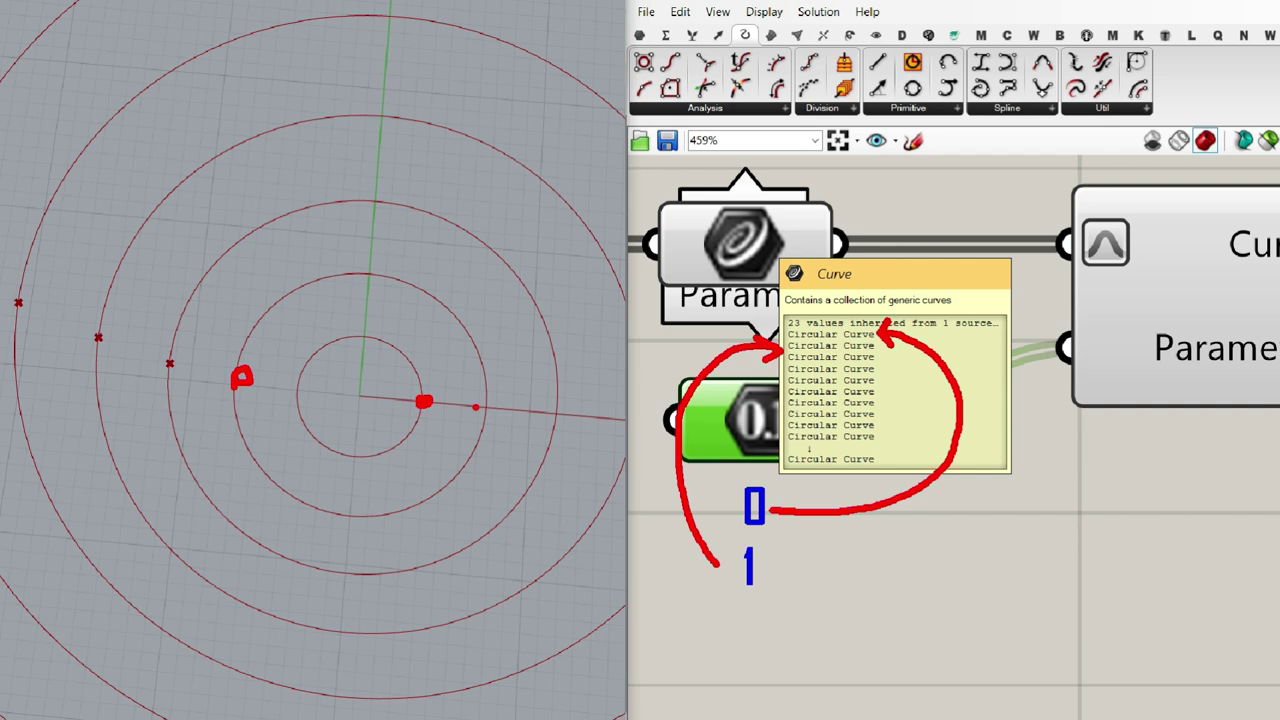
left_click_drag(889, 355, 889, 460)
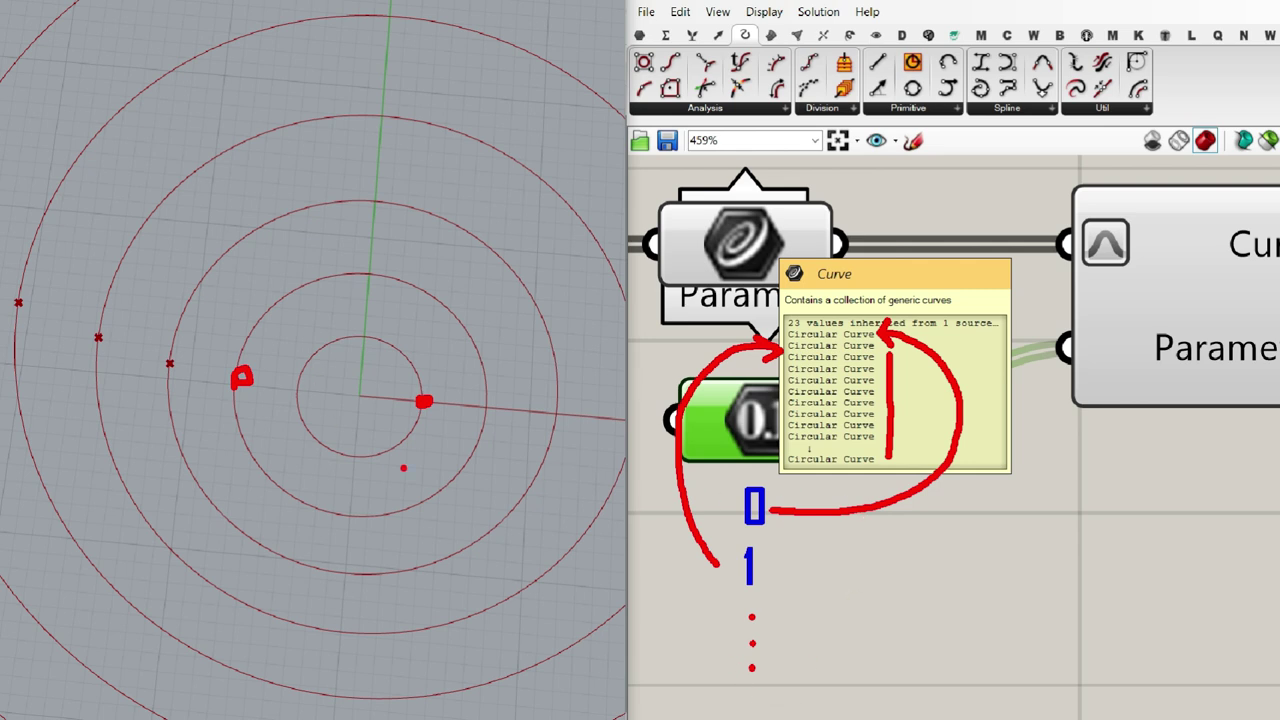
mouse_move(1156, 266)
left_mouse_down()
mouse_move(1160, 218)
mouse_move(1149, 233)
mouse_move(1174, 236)
left_mouse_up()
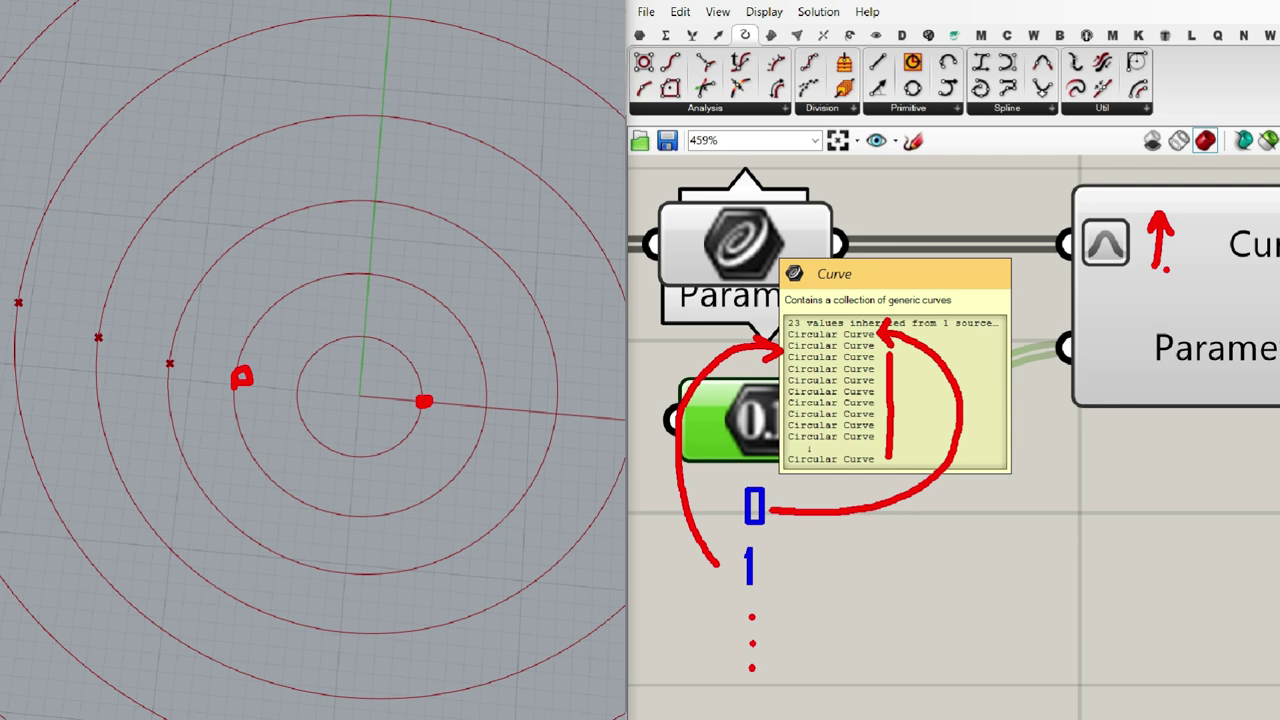
mouse_move(789, 320)
left_mouse_down()
mouse_move(805, 305)
mouse_move(904, 366)
left_mouse_up()
mouse_move(852, 468)
left_mouse_down()
mouse_move(755, 370)
mouse_move(797, 332)
left_mouse_up()
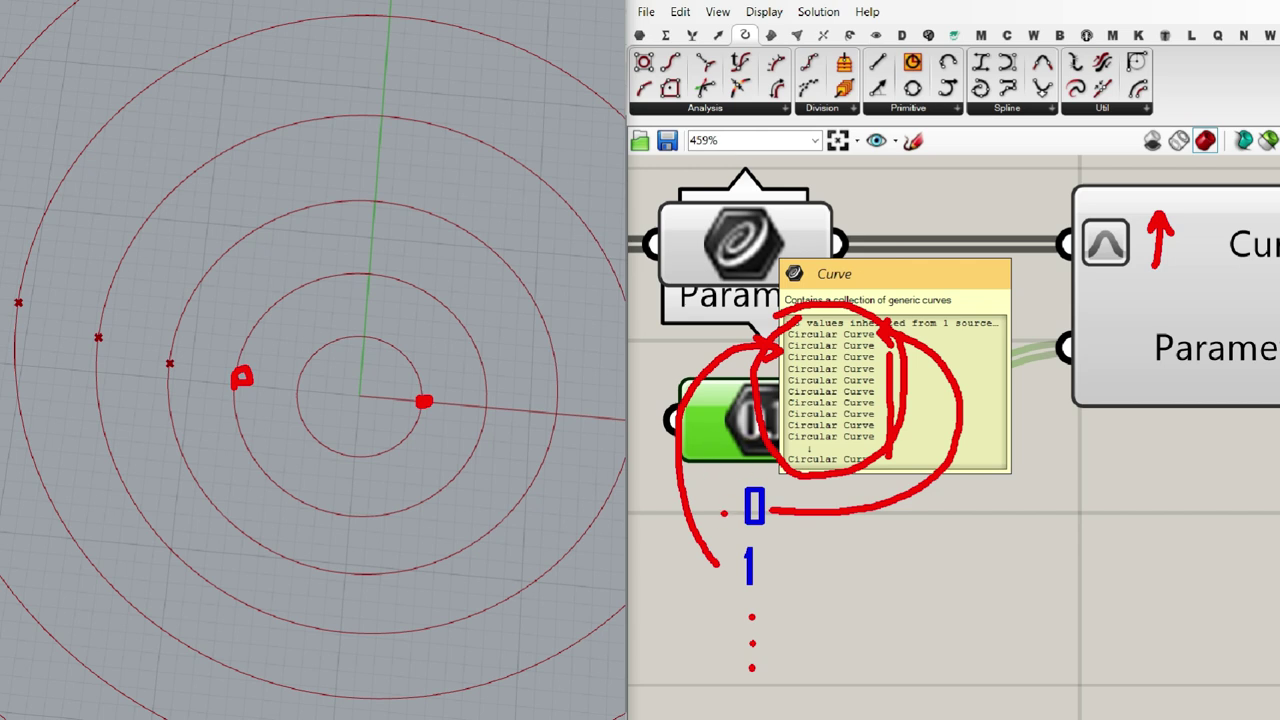
Step: Graft the Curve input of the Evaluate Curve component, leaving Simplify off
scroll(886, 480, "down", 3)
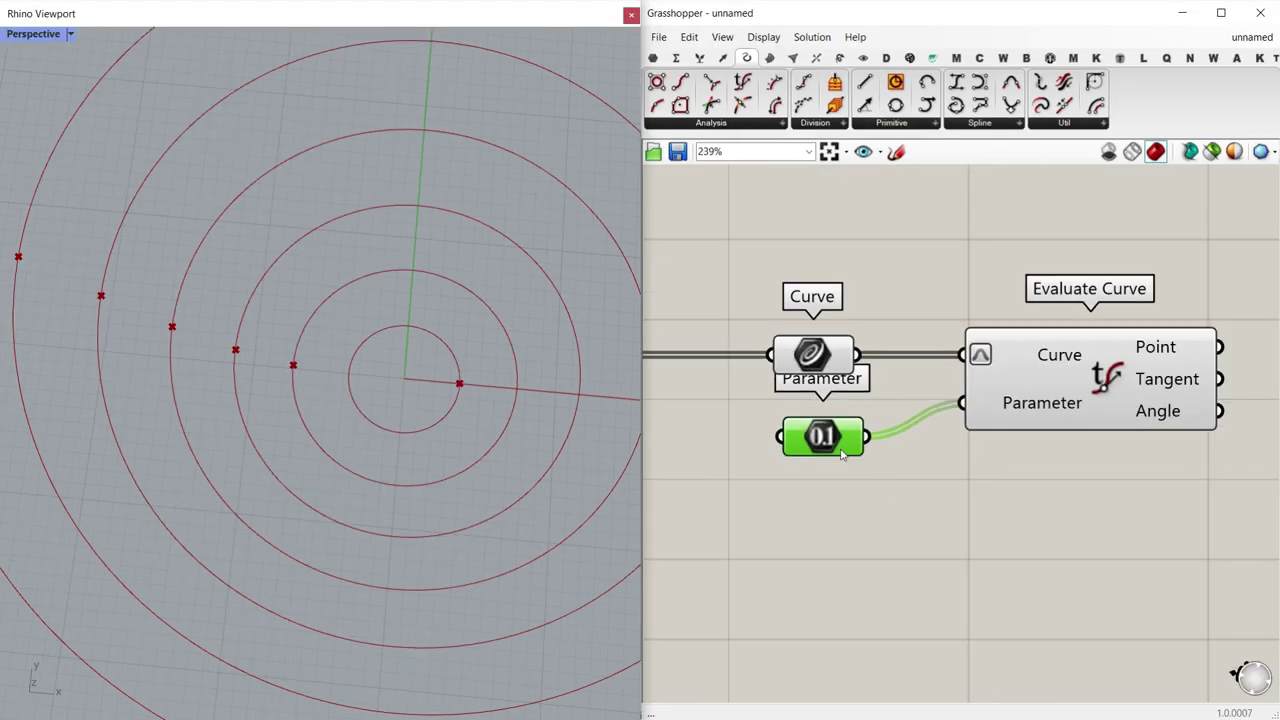
scroll(930, 385, "up", 2)
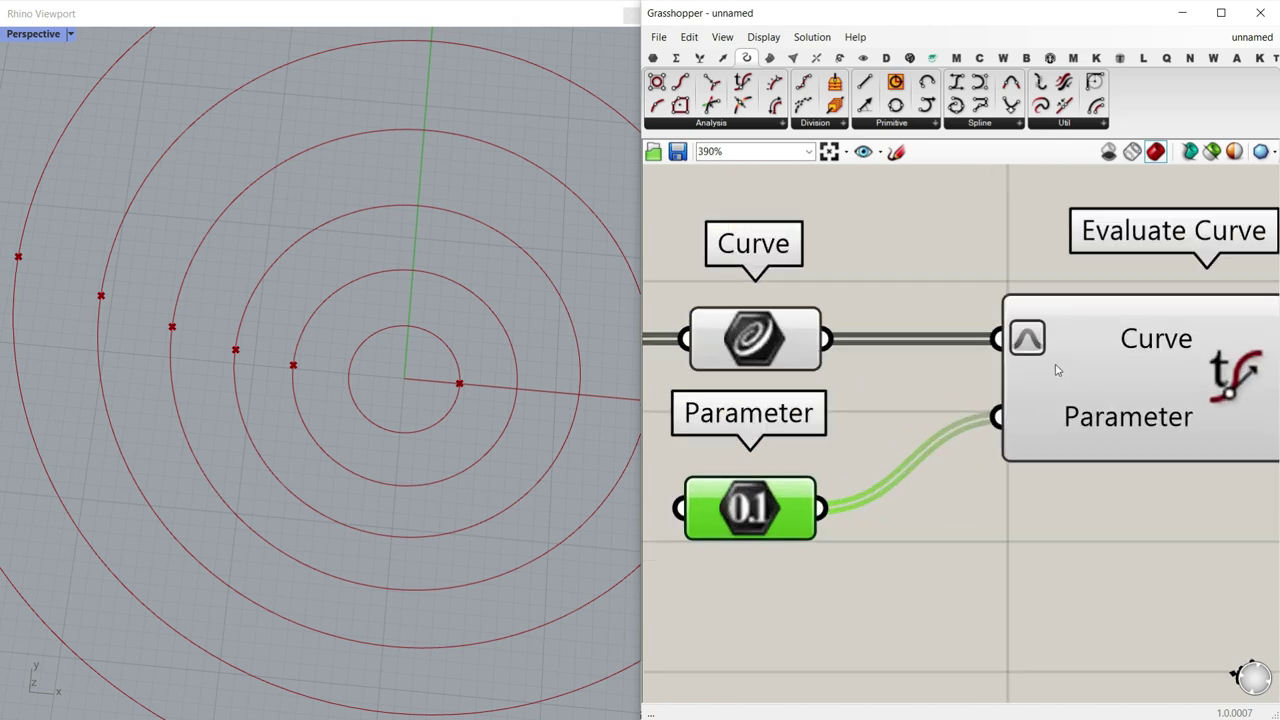
right_click(1043, 355)
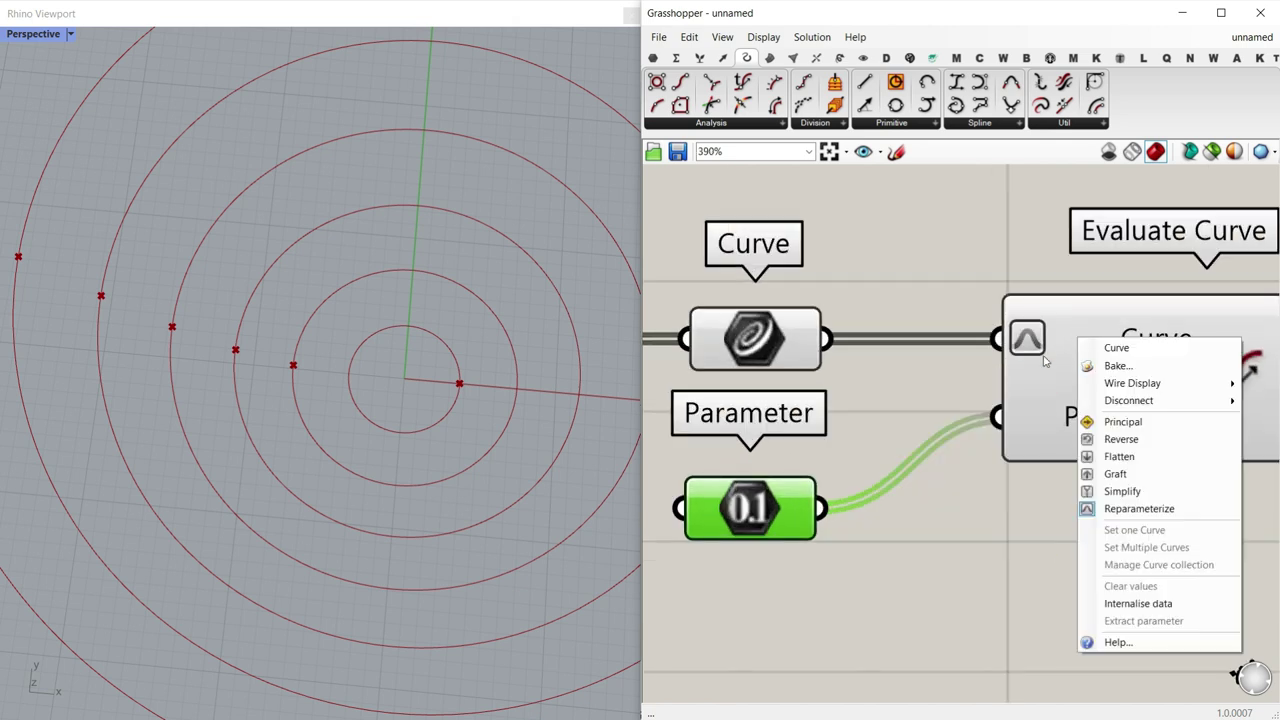
left_click(1115, 489)
right_click(1041, 346)
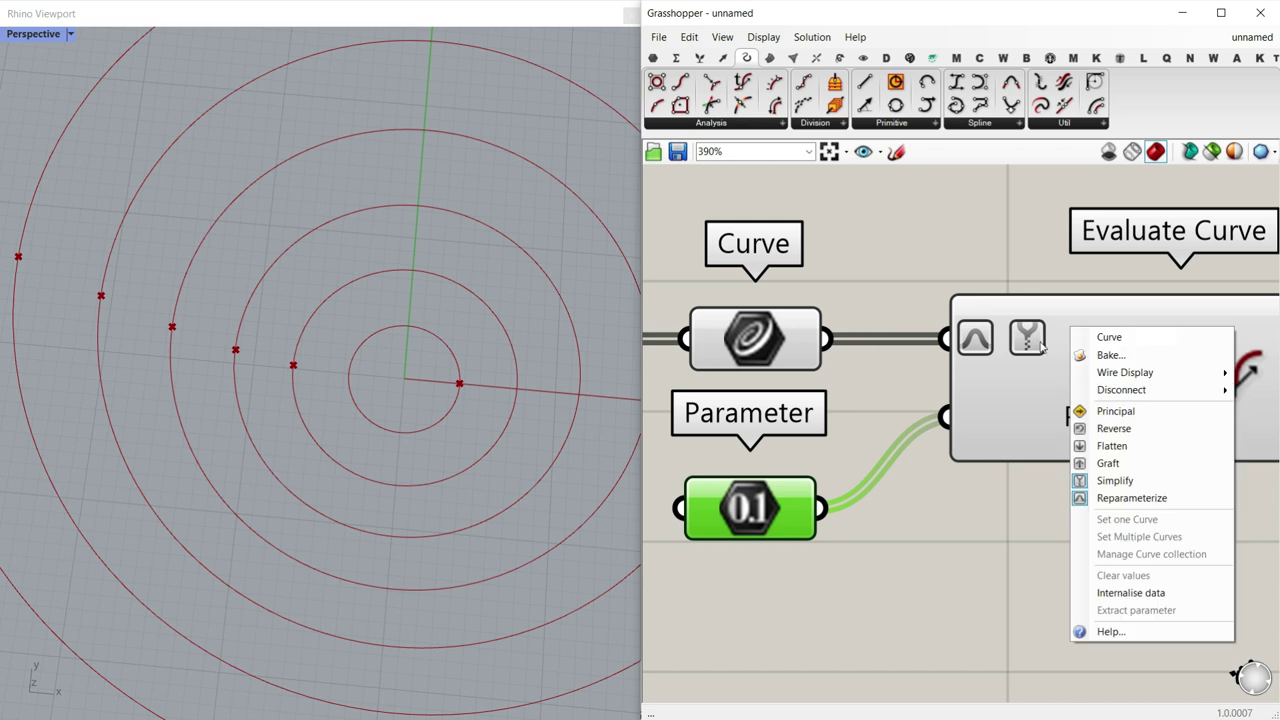
left_click(1110, 481)
right_click(1043, 358)
left_click(1096, 472)
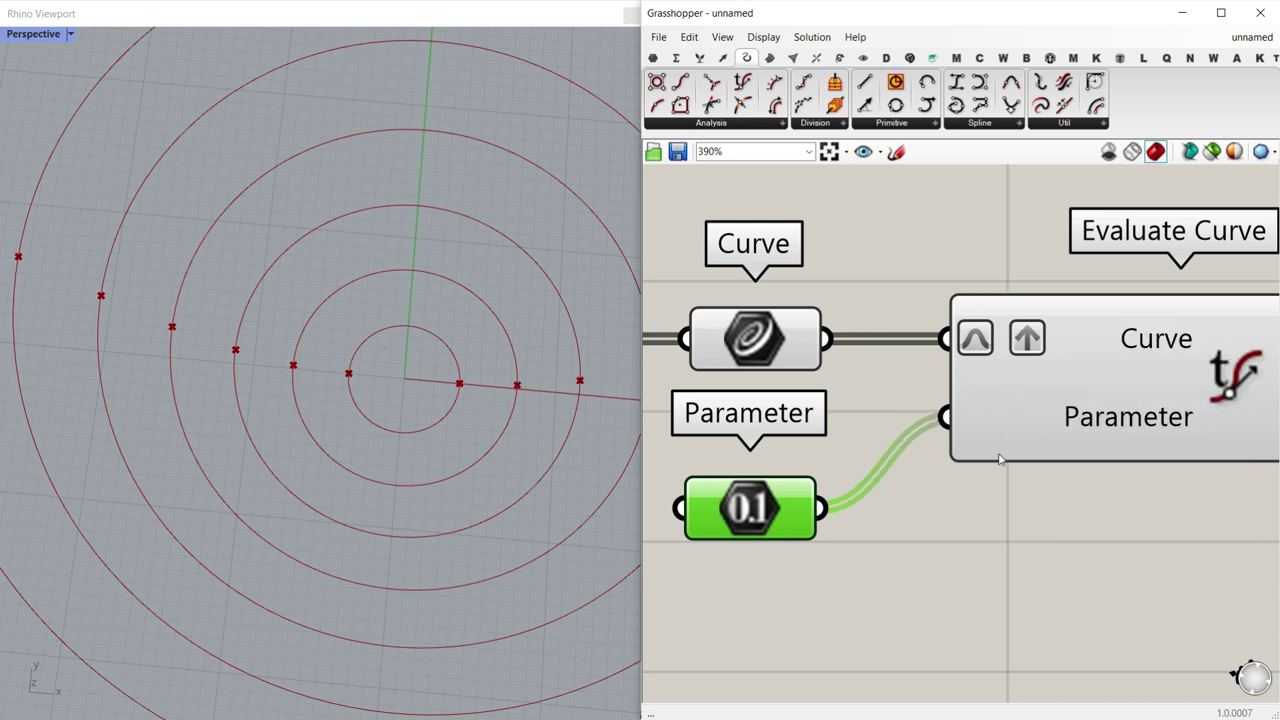
Step: Examine the evaluated points across all raised circles from the side and from above, along with the Evaluate Curve outputs
right_click_drag(323, 416, 377, 360)
scroll(1046, 347, "up", 2)
right_click_drag(1160, 358, 877, 341)
scroll(877, 341, "down", 3)
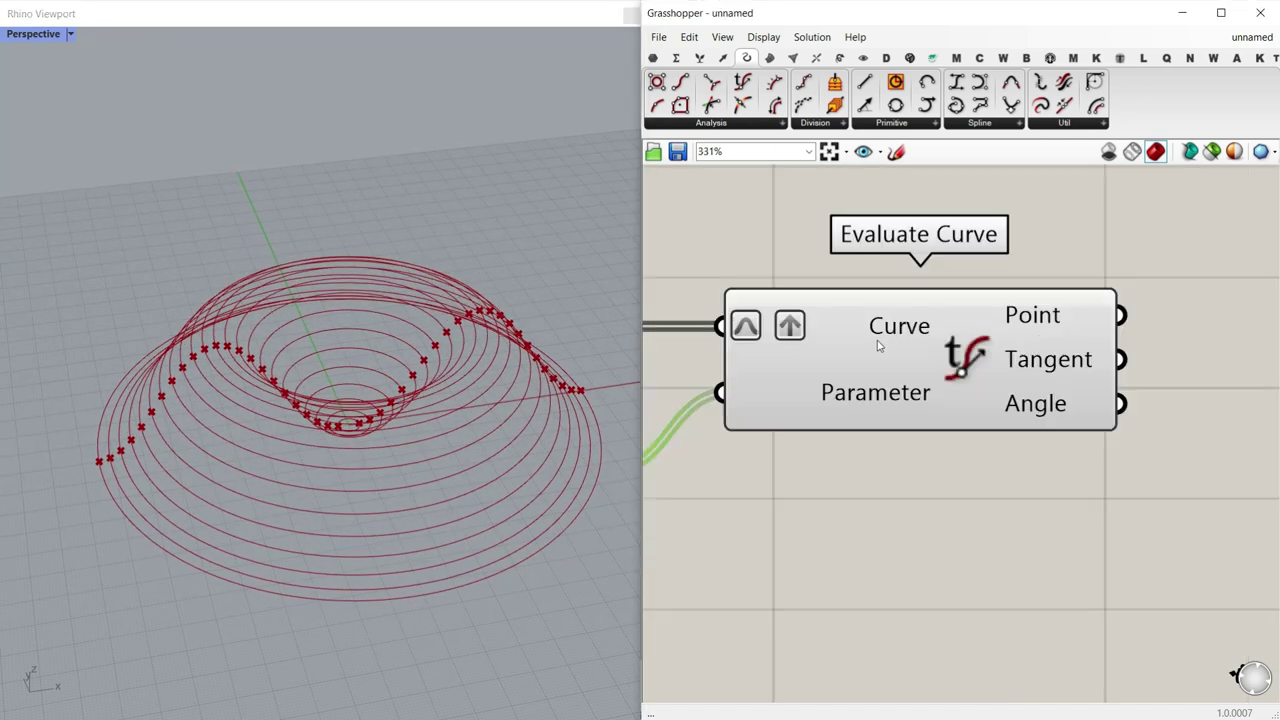
right_click_drag(1071, 311, 872, 275)
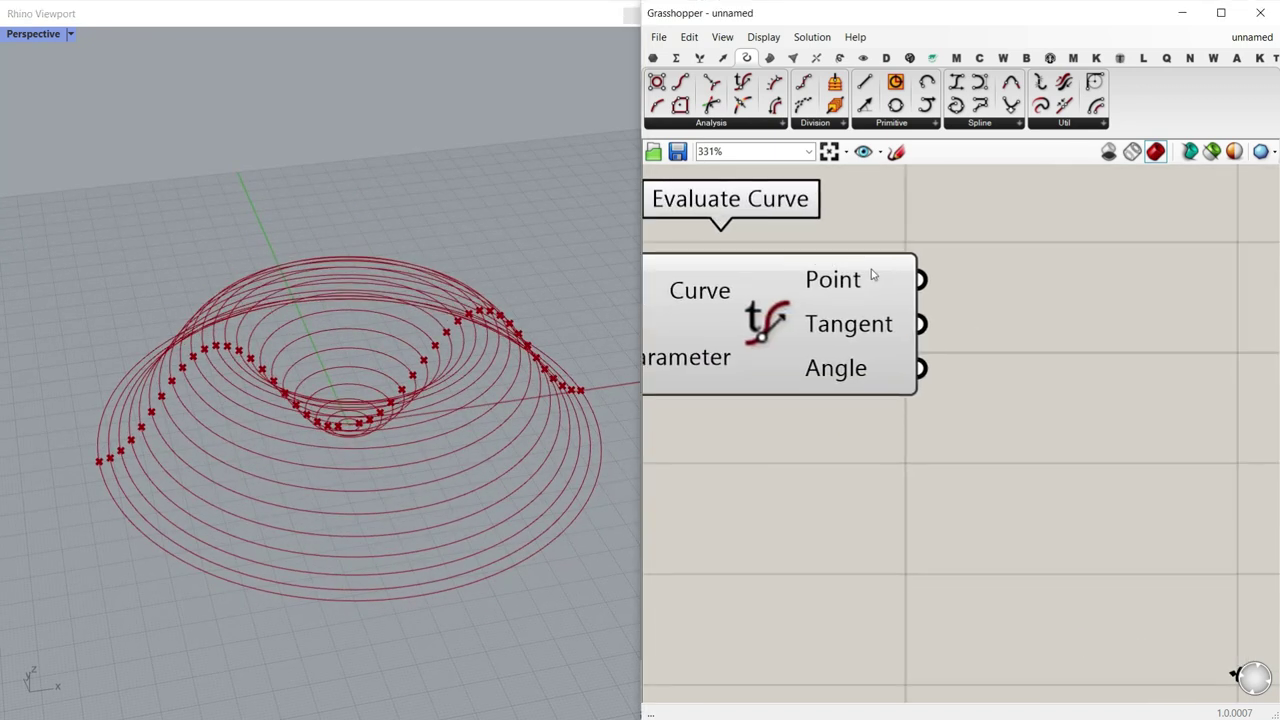
mouse_move(872, 275)
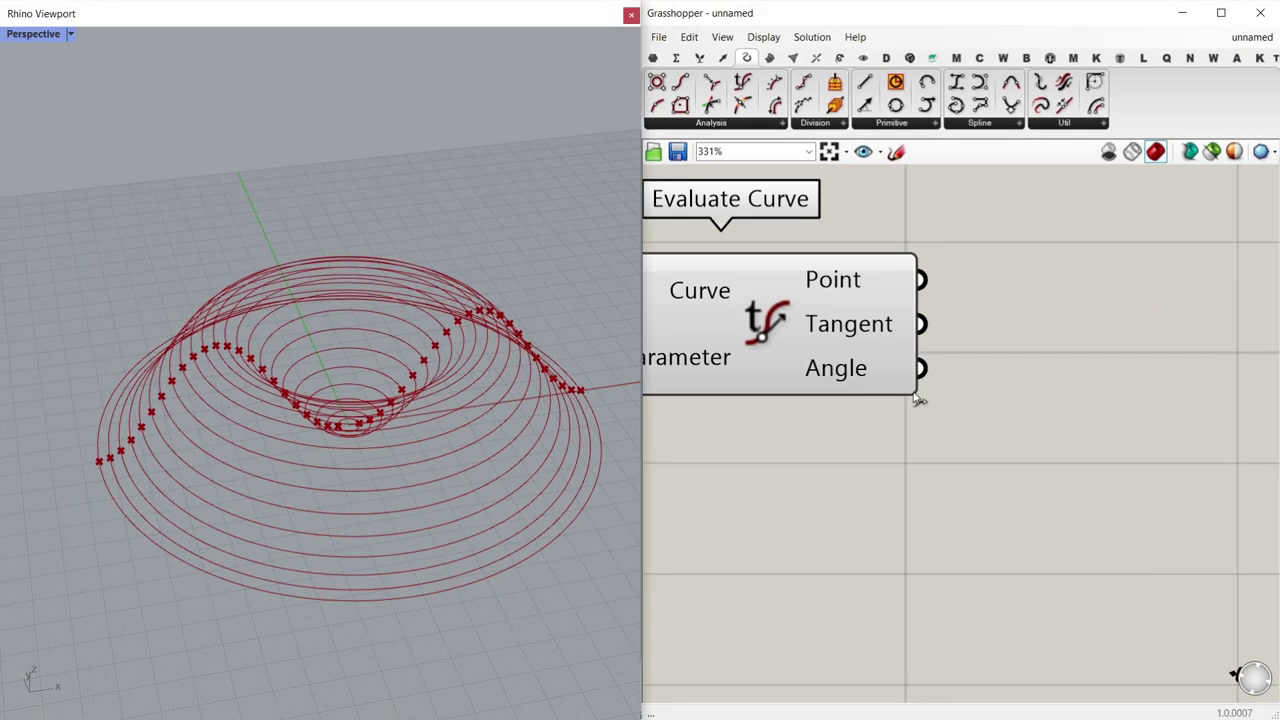
scroll(1072, 483, "down", 2)
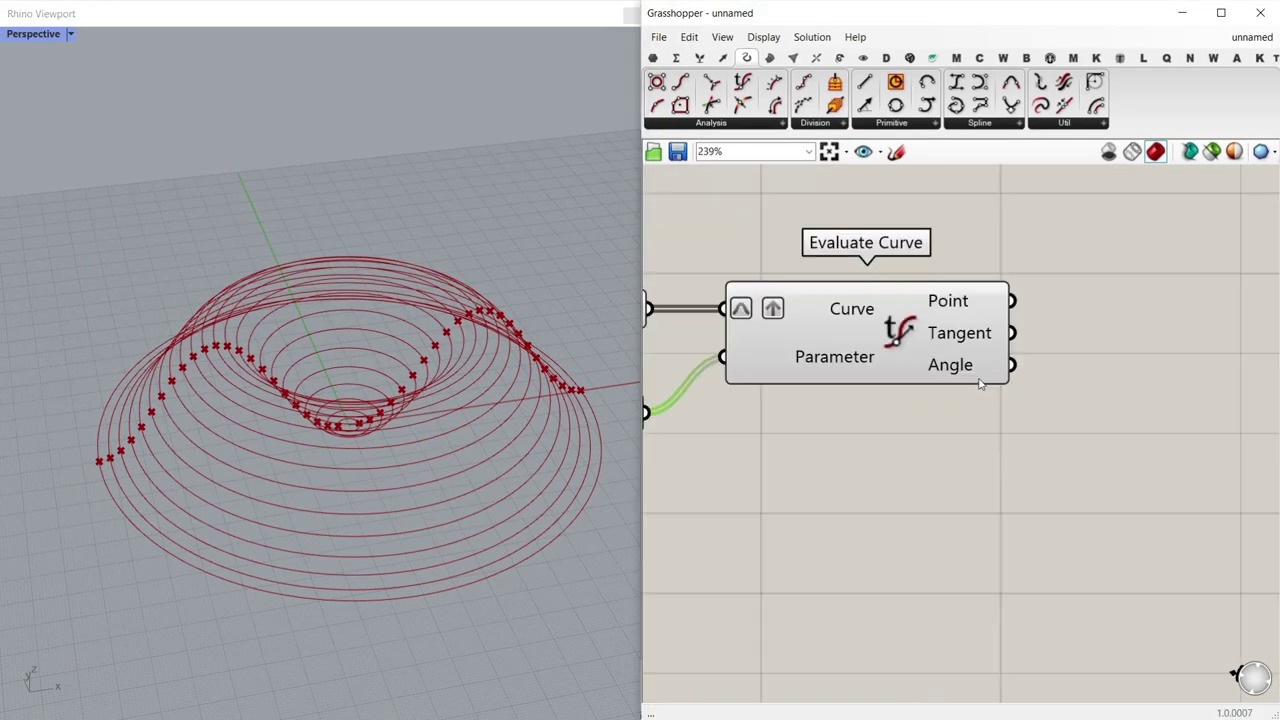
right_click_drag(424, 386, 403, 406)
scroll(344, 418, "up", 4)
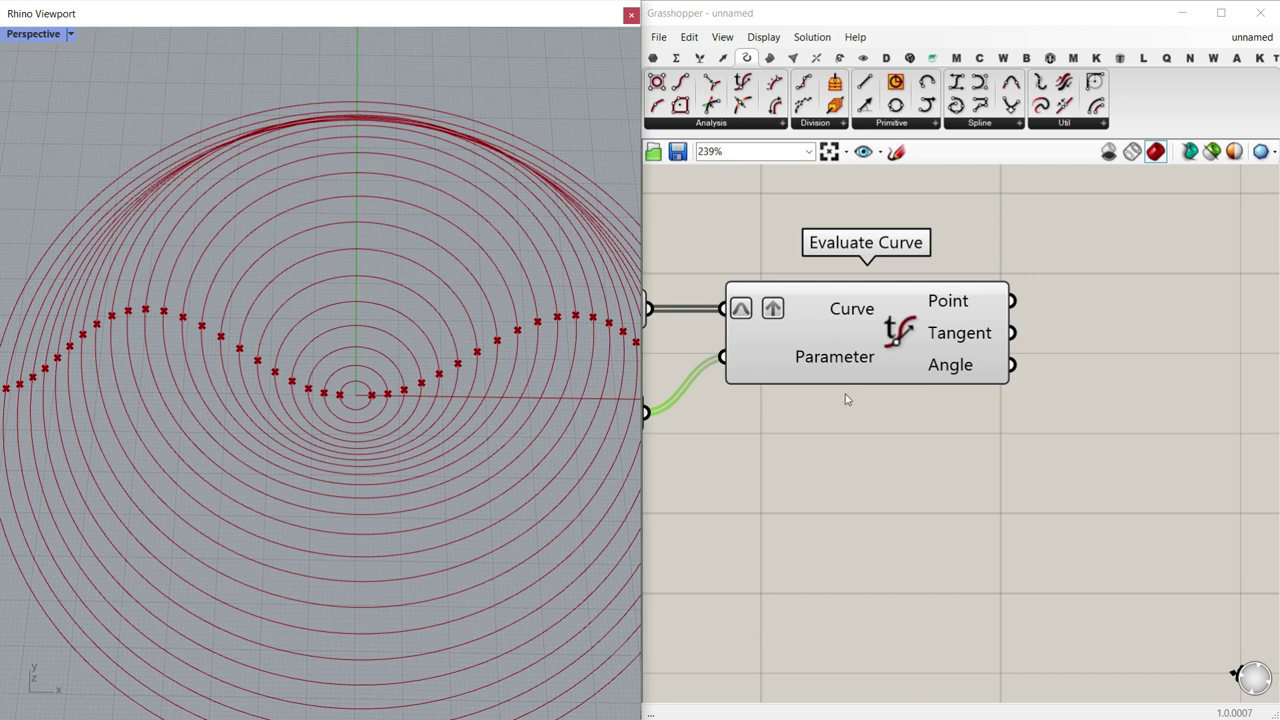
Step: Add a Point parameter above the Circle component
scroll(845, 399, "down", 5)
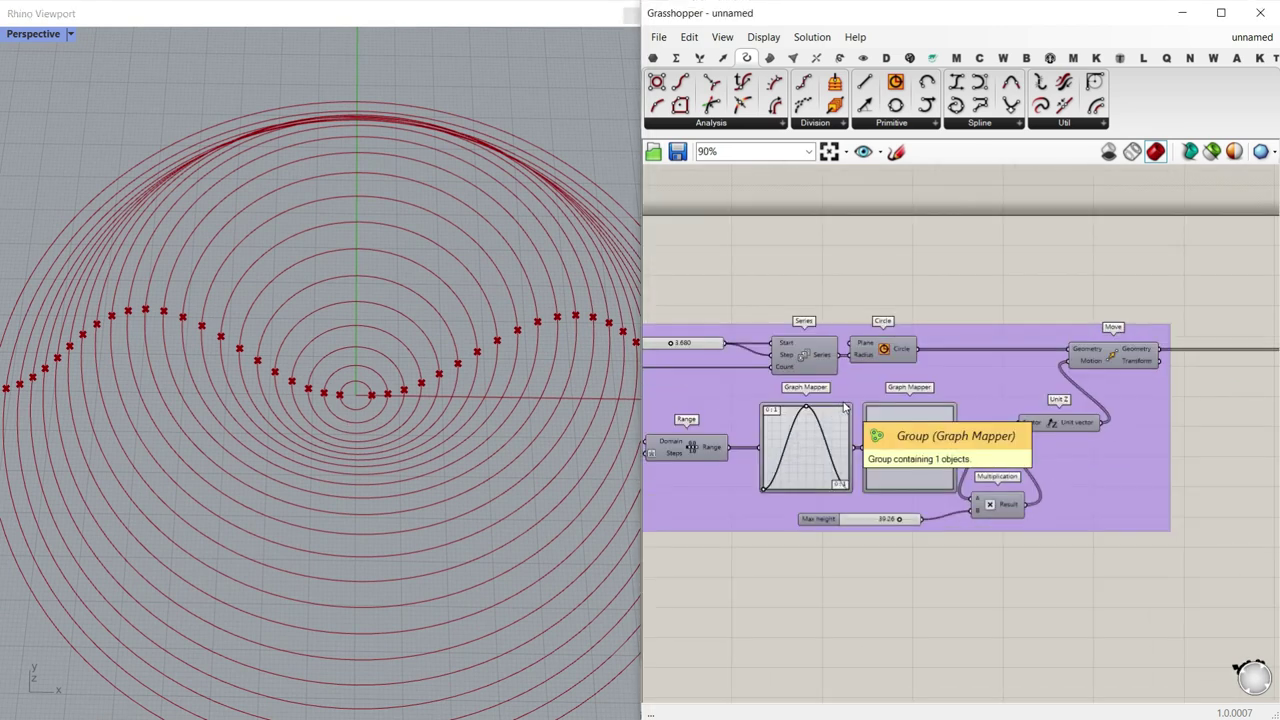
scroll(858, 344, "up", 3)
left_click(891, 357)
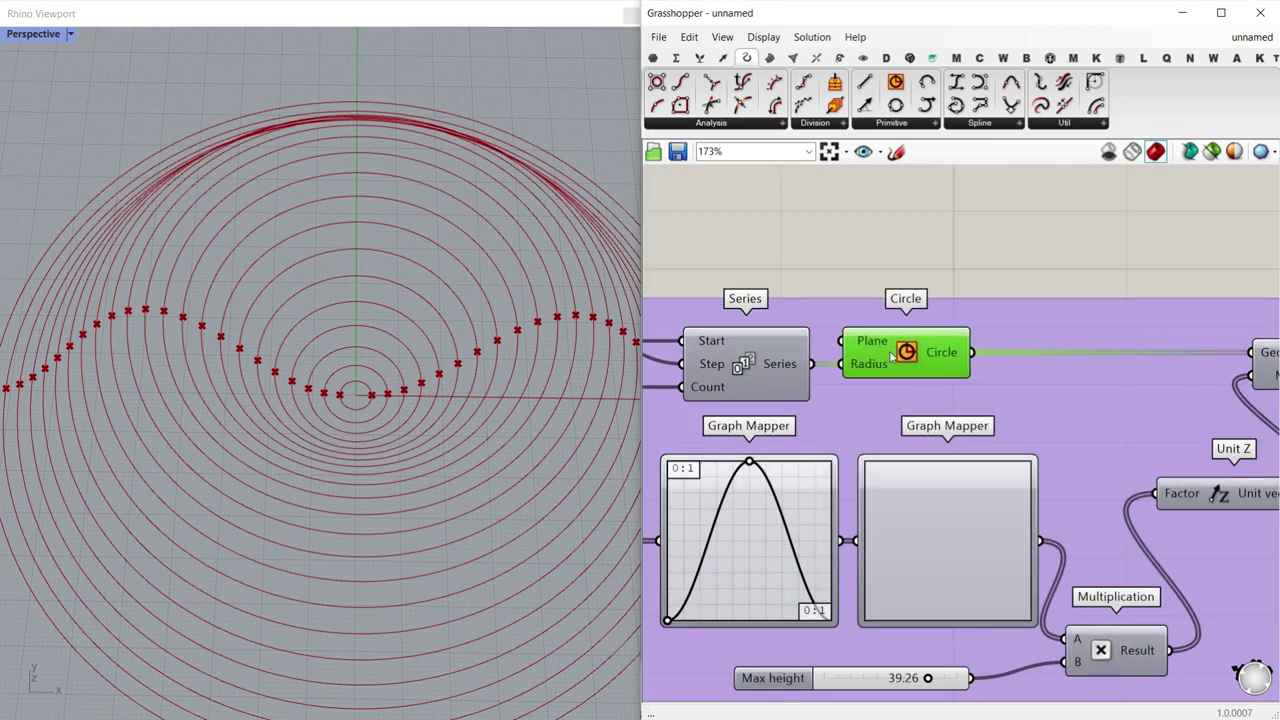
left_click_drag(891, 357, 899, 357)
left_click(655, 60)
left_click(656, 105)
left_click_drag(876, 297, 840, 232)
Step: Set one point in the viewport near the origin for the Point parameter and connect it to the Circle's Plane input
right_click_drag(848, 262, 886, 268)
right_click(880, 237)
left_click(930, 450)
scroll(240, 393, "down", 2)
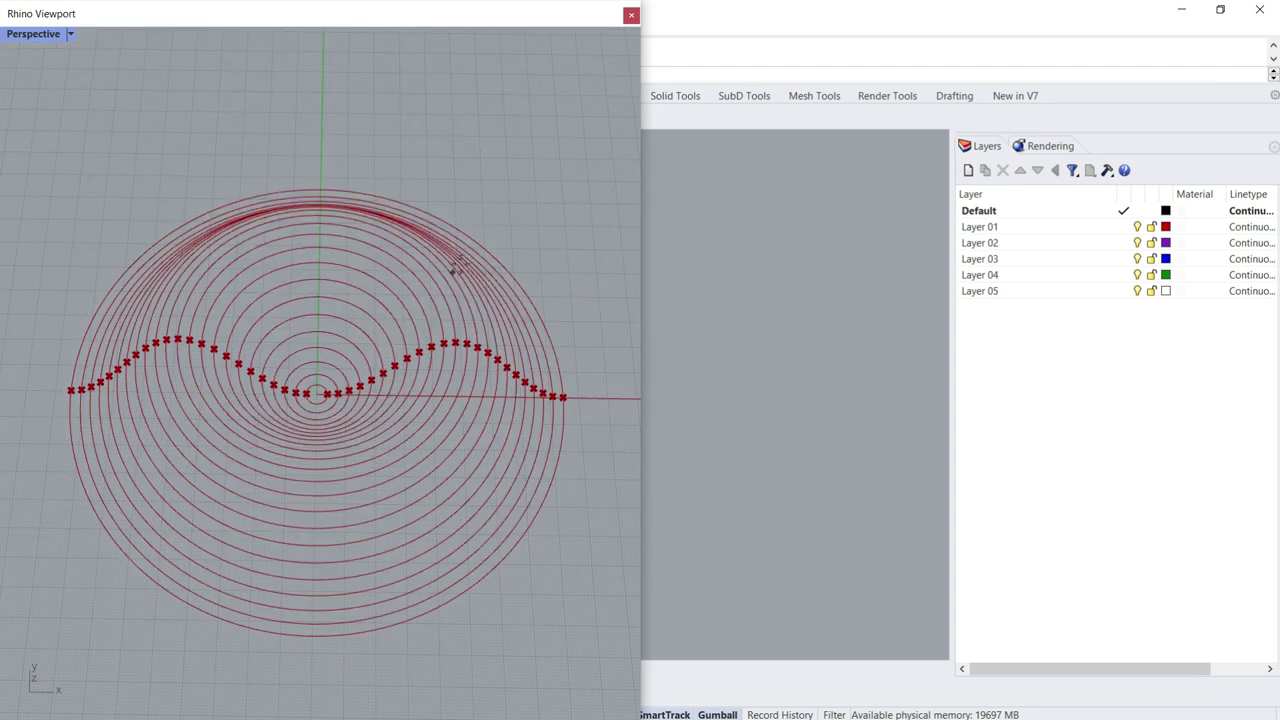
left_click(367, 341)
left_click_drag(896, 258, 888, 347)
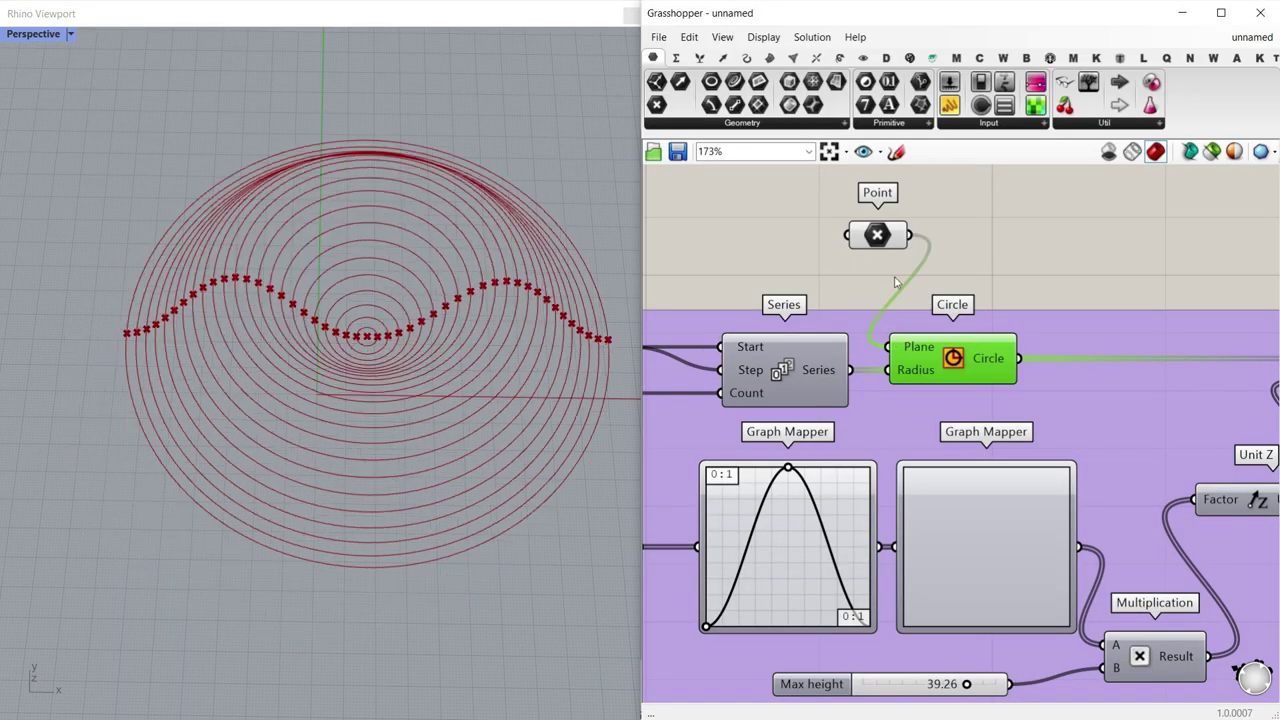
Step: Move the circles' centre point to about (-2.5, -15.5, 62.8) in the viewport, with its Point parameter placed above Series
left_click_drag(853, 262, 801, 258)
left_click_drag(374, 340, 271, 385)
scroll(271, 385, "down", 7)
right_click_drag(271, 385, 250, 345)
mouse_move(286, 354)
left_mouse_down()
mouse_move(322, 296)
mouse_move(291, 352)
left_mouse_up()
right_click_drag(310, 388, 336, 320)
left_click_drag(336, 320, 243, 337)
scroll(243, 337, "up", 8)
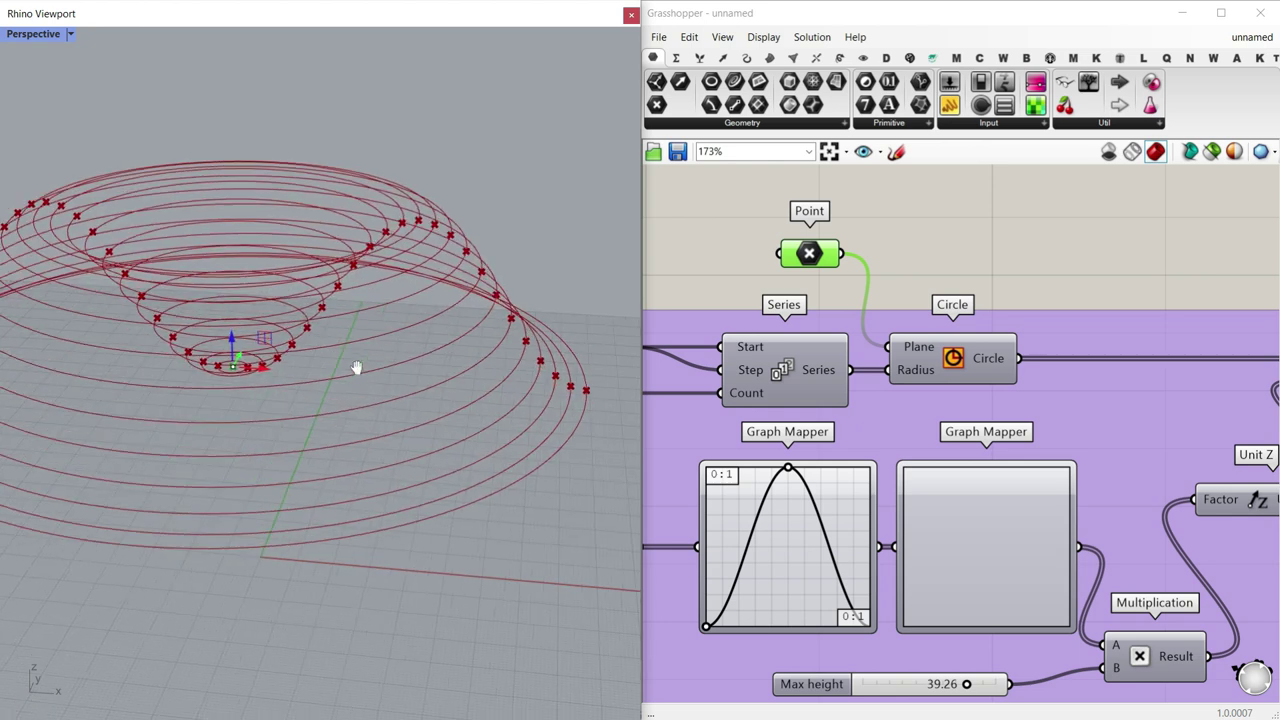
Step: Check the base plane that the centre point supplies to the Circle's Plane input
scroll(354, 357, "up", 3)
left_click(810, 255)
scroll(810, 255, "up", 4)
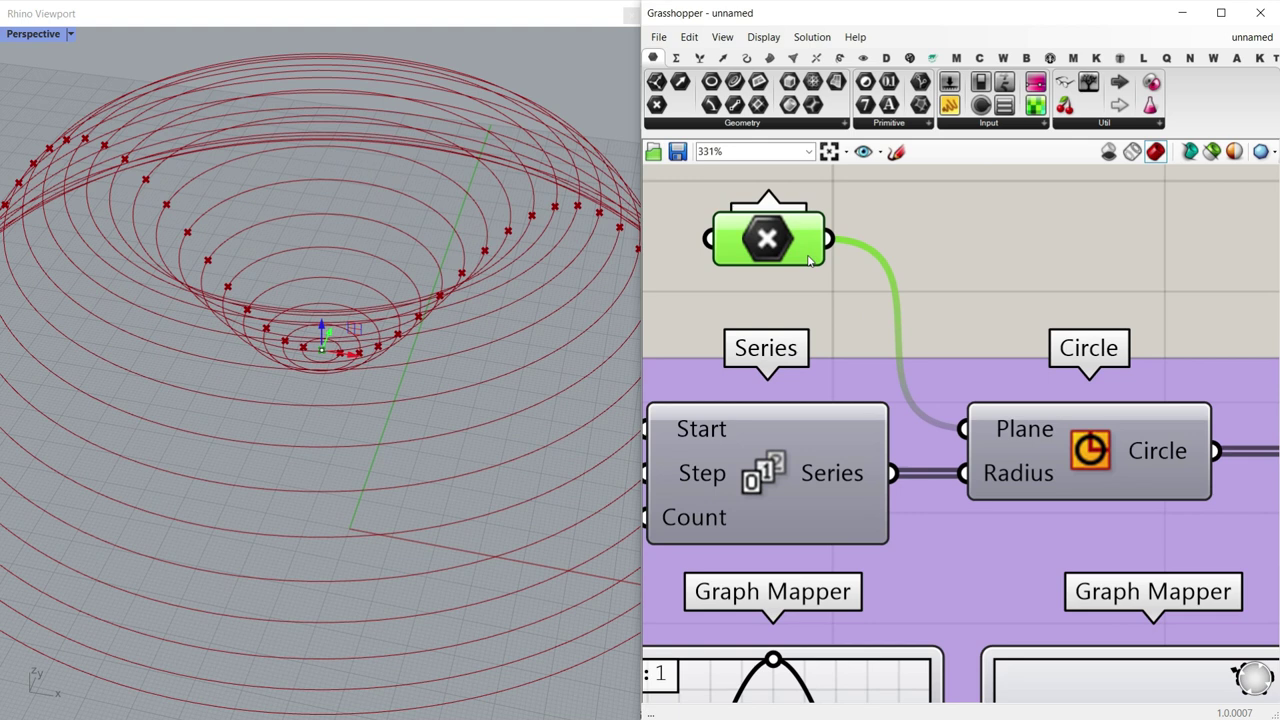
mouse_move(960, 446)
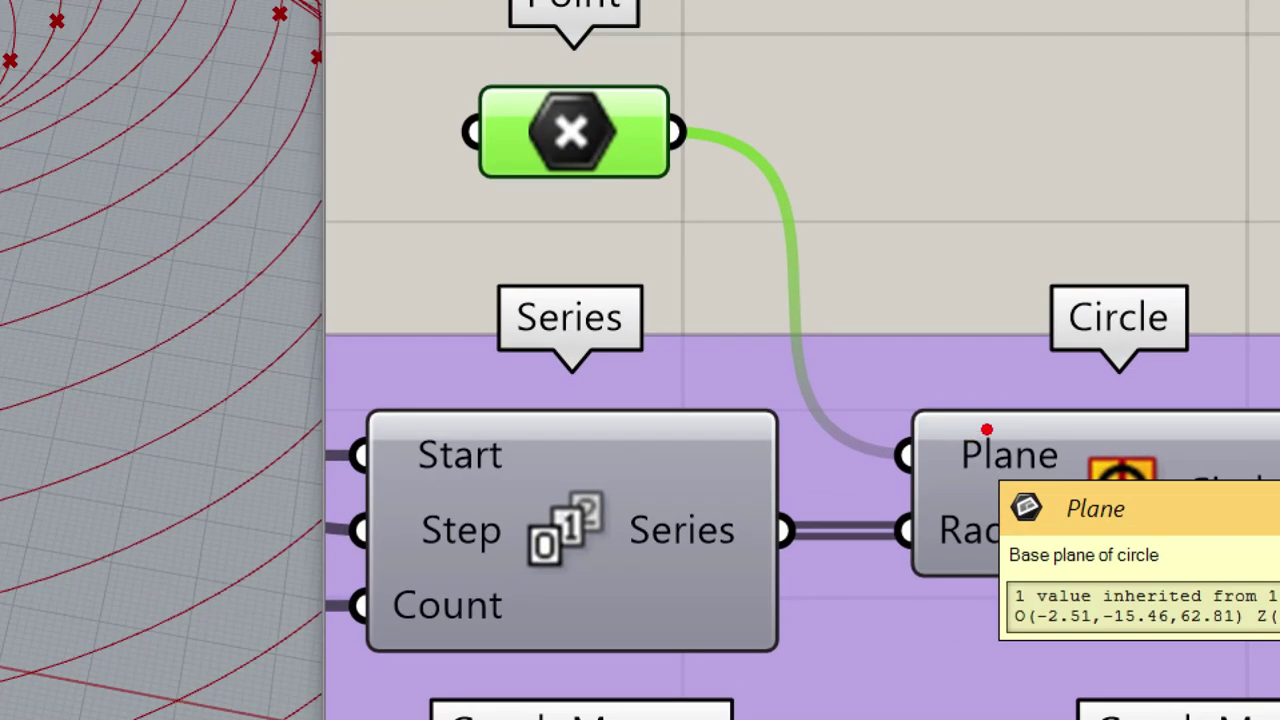
double_click(909, 335)
type("xy")
key("Escape")
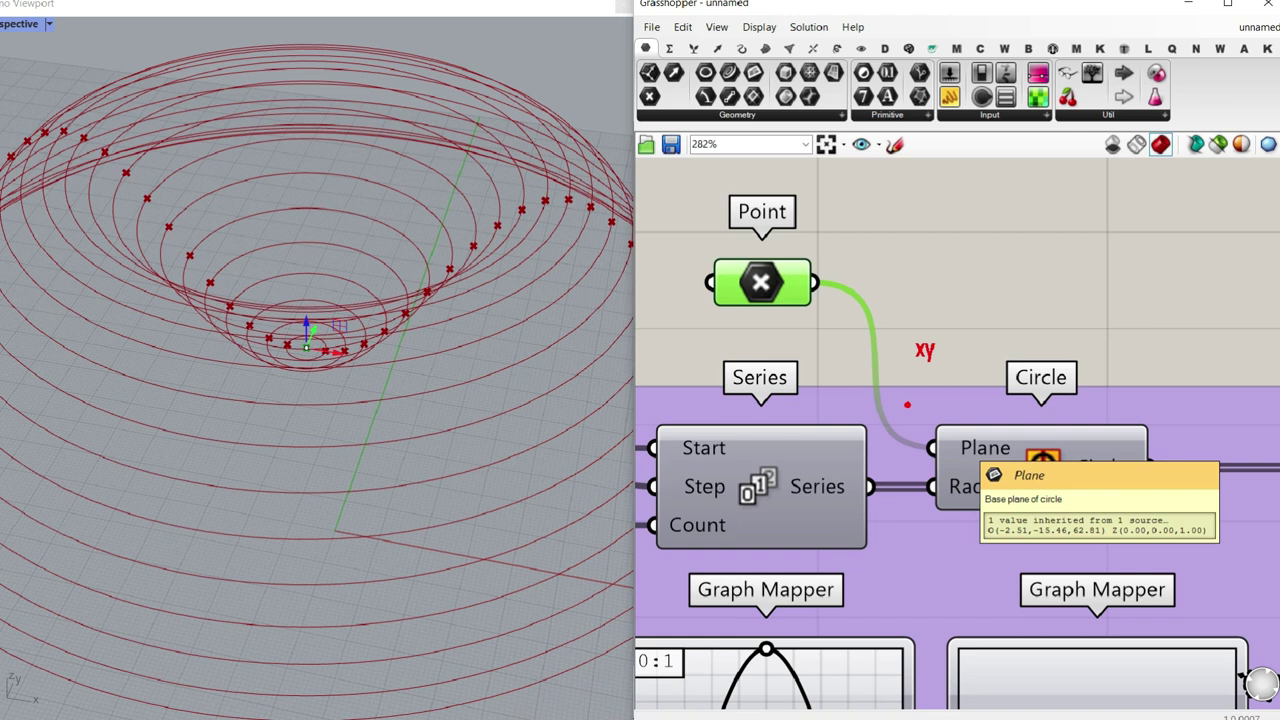
Step: Place a Point parameter to the right of the Evaluate Curve component
scroll(1143, 491, "down", 5)
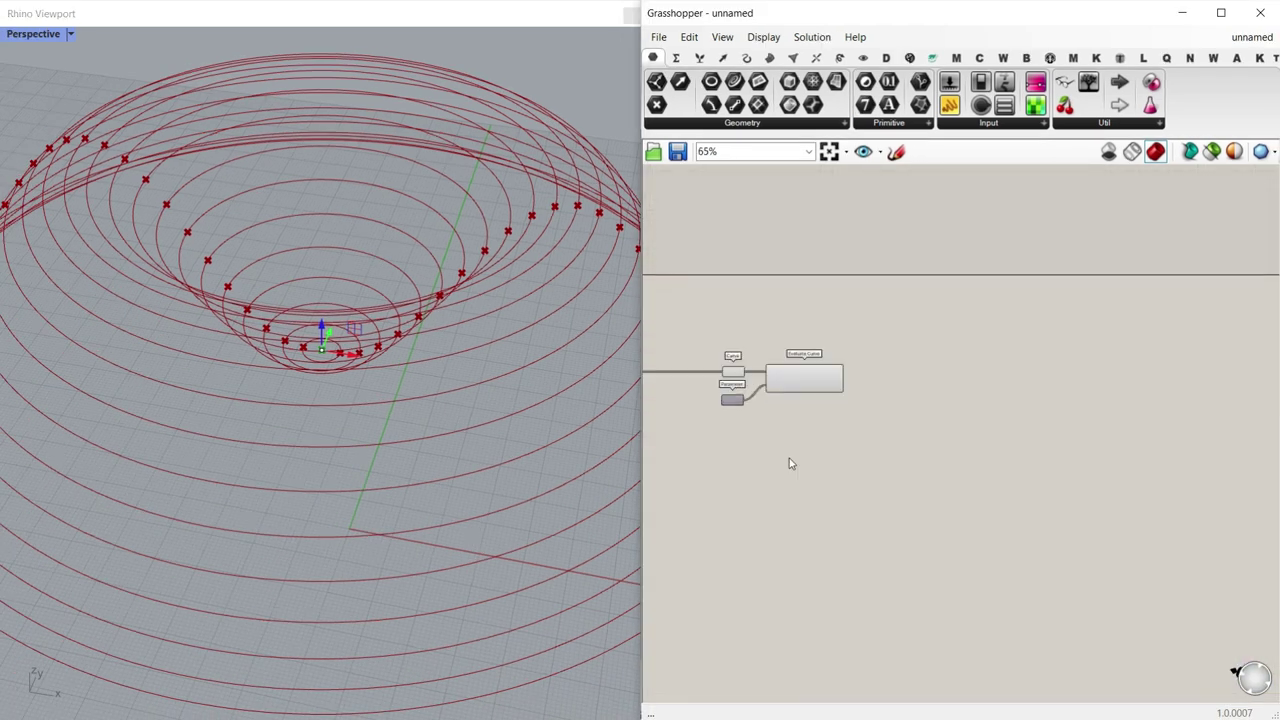
scroll(820, 370, "up", 4)
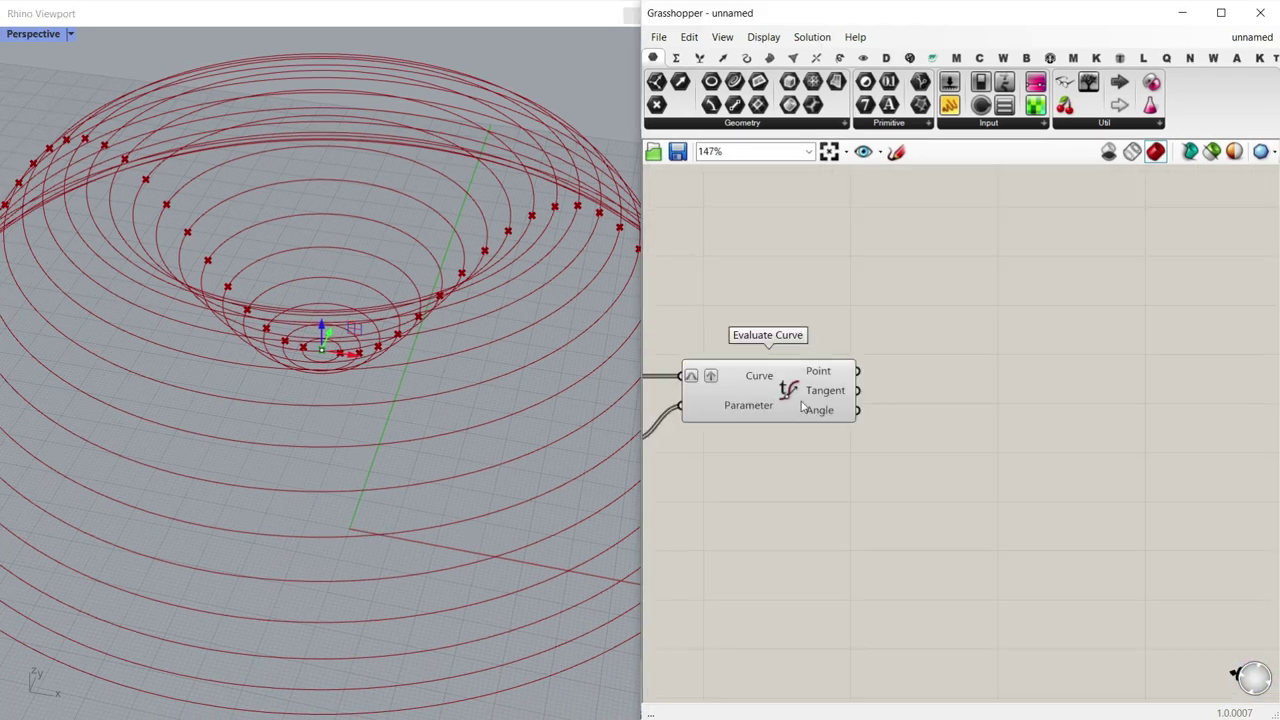
right_click_drag(756, 337, 821, 375)
right_click_drag(434, 384, 445, 330)
right_click_drag(812, 376, 1094, 393)
scroll(806, 385, "down", 4)
scroll(1048, 397, "down", 1)
scroll(780, 360, "up", 4)
left_click_drag(658, 105, 957, 401)
scroll(800, 345, "up", 3)
scroll(790, 398, "down", 8)
scroll(980, 394, "up", 4)
scroll(988, 400, "up", 6)
right_click_drag(884, 397, 811, 374)
Step: Connect Evaluate Curve's Point output to one Point parameter and the circles' centre point to another Point parameter above it
left_click_drag(881, 370, 964, 429)
left_click_drag(890, 461, 936, 429)
left_click_drag(966, 431, 993, 463)
left_click_drag(861, 369, 983, 356)
left_click(993, 461)
Step: Turn off the preview of all components before the two final Point parameters, and switch it back on for the Curve parameter
scroll(1050, 463, "down", 6)
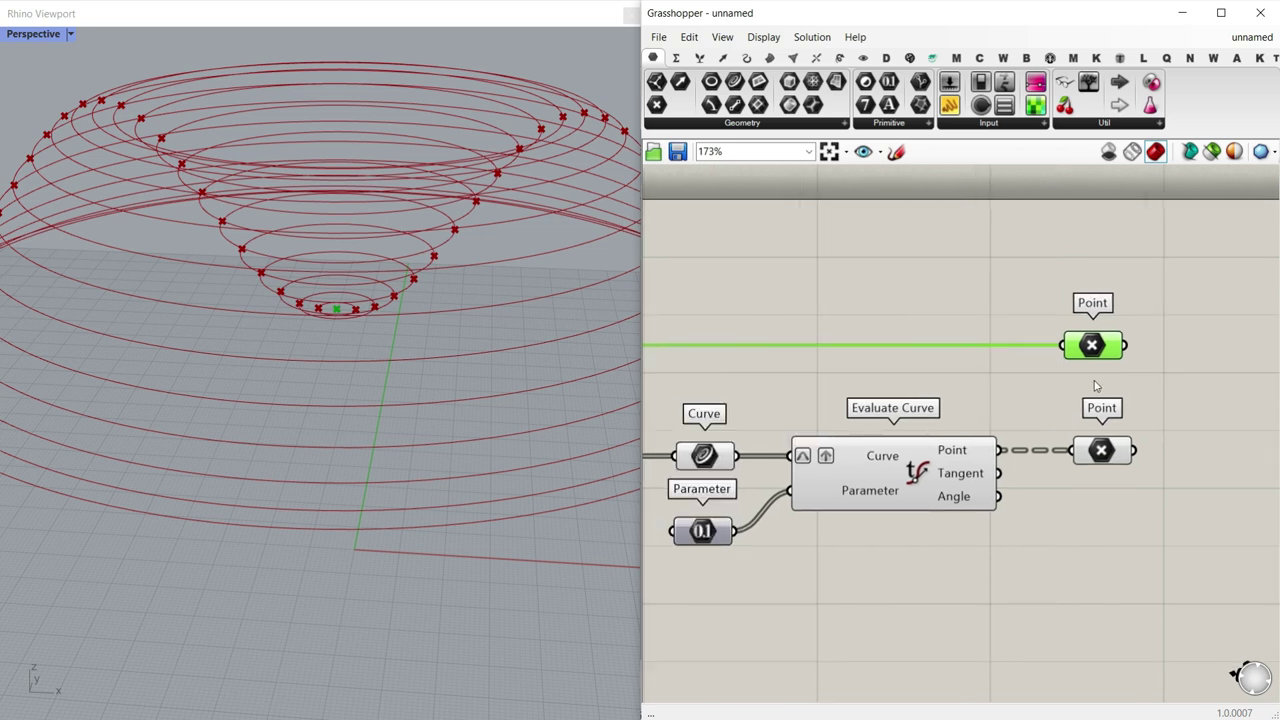
left_click_drag(1050, 463, 871, 354)
right_click(871, 354)
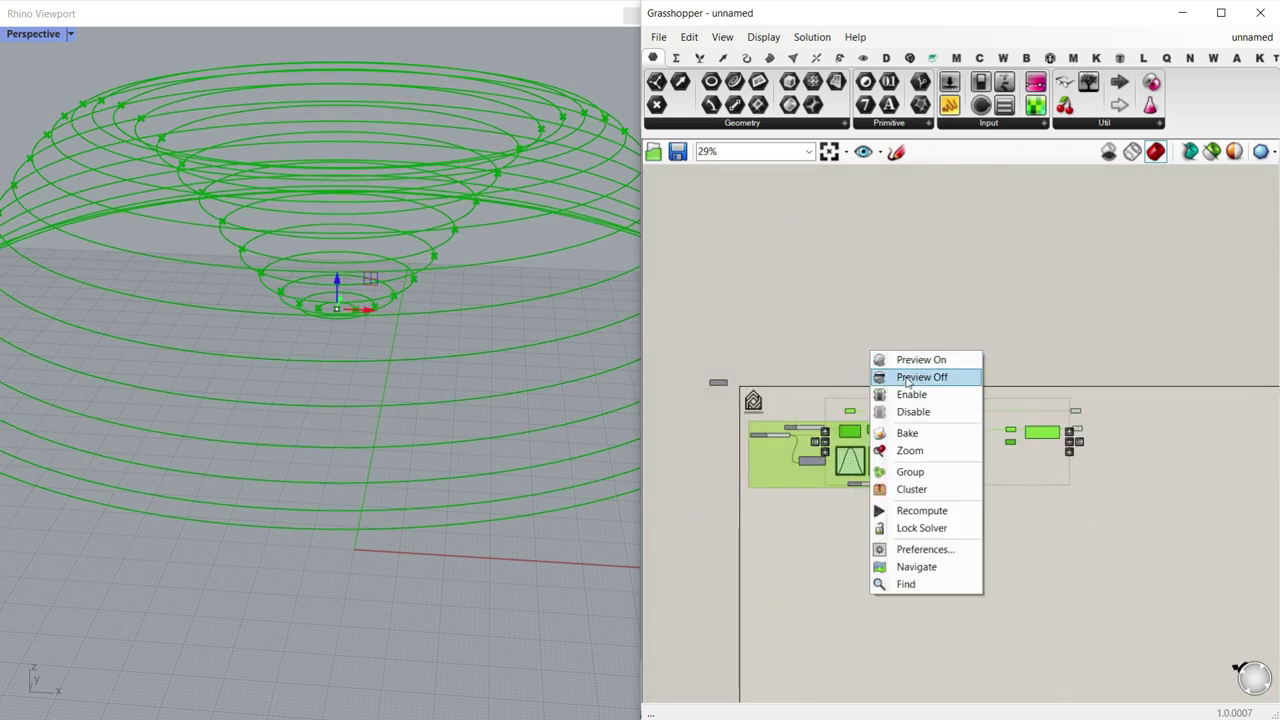
left_click(940, 374)
left_click(967, 396)
scroll(955, 415, "up", 6)
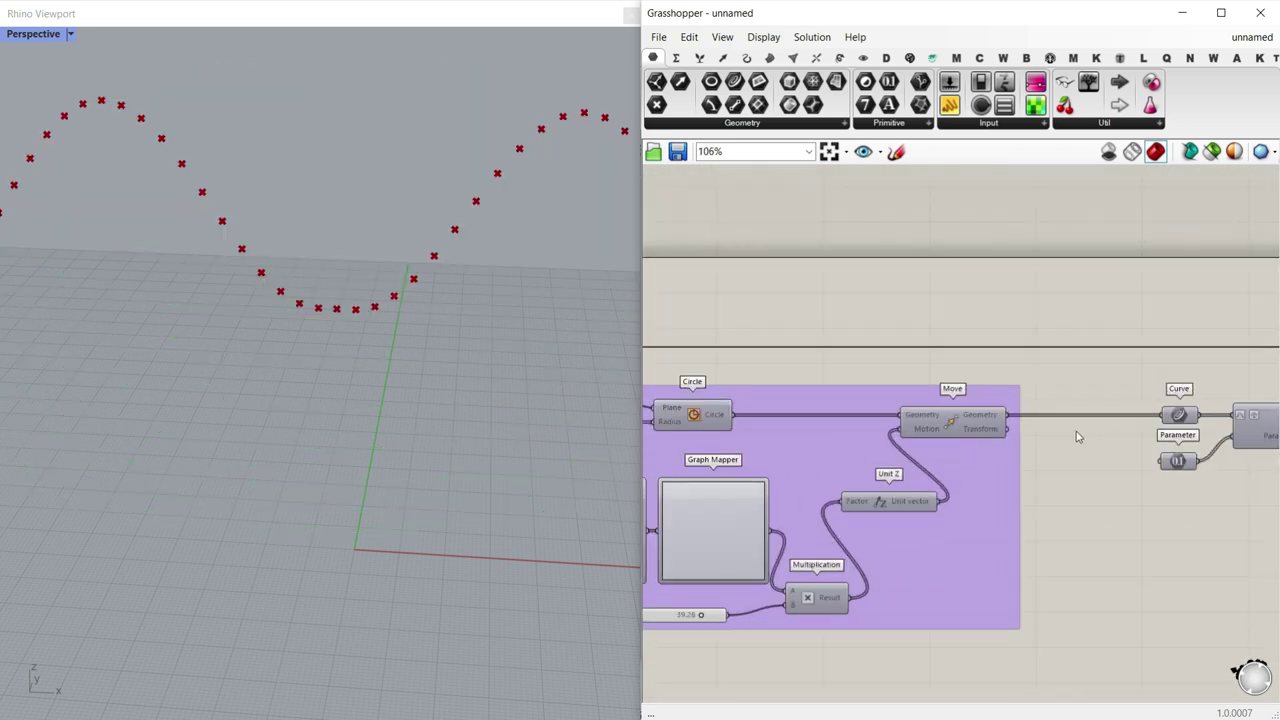
right_click(1187, 416)
left_click(1092, 415)
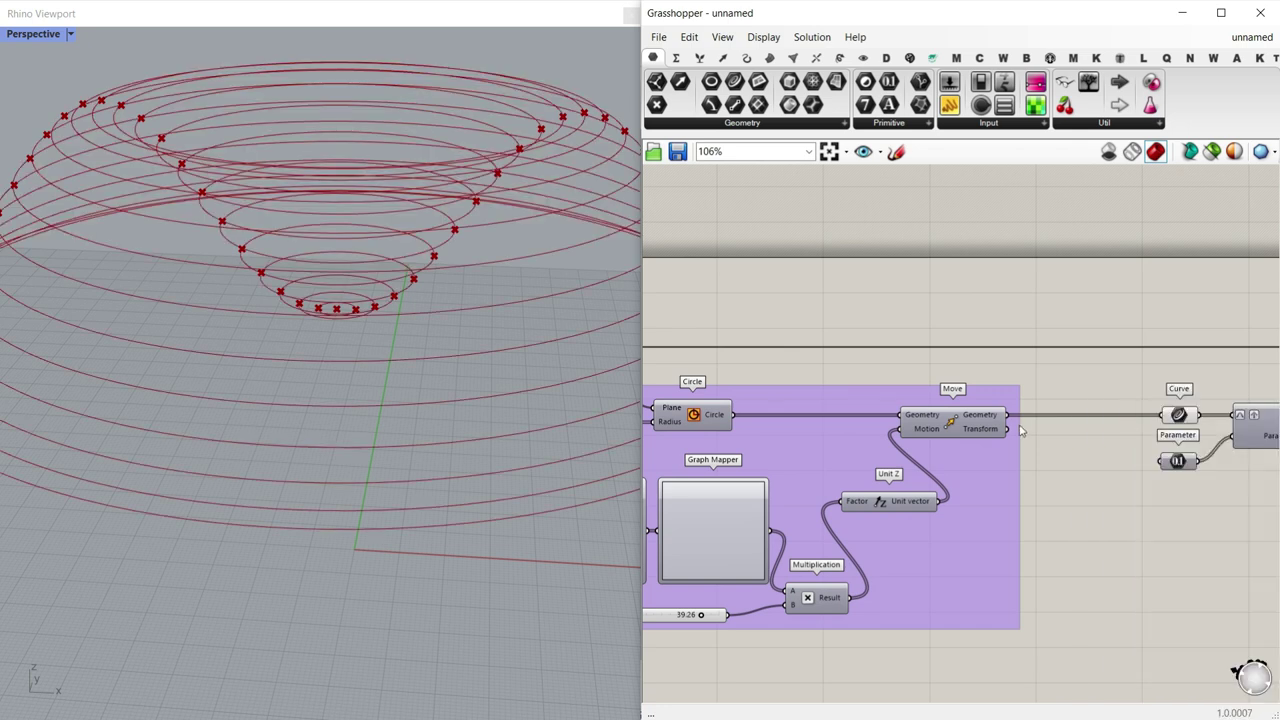
Step: Add a third Point parameter to the right of the centre-point and evaluated-point parameters
scroll(1088, 406, "down", 2)
right_click_drag(1200, 400, 925, 412)
scroll(1040, 400, "up", 4)
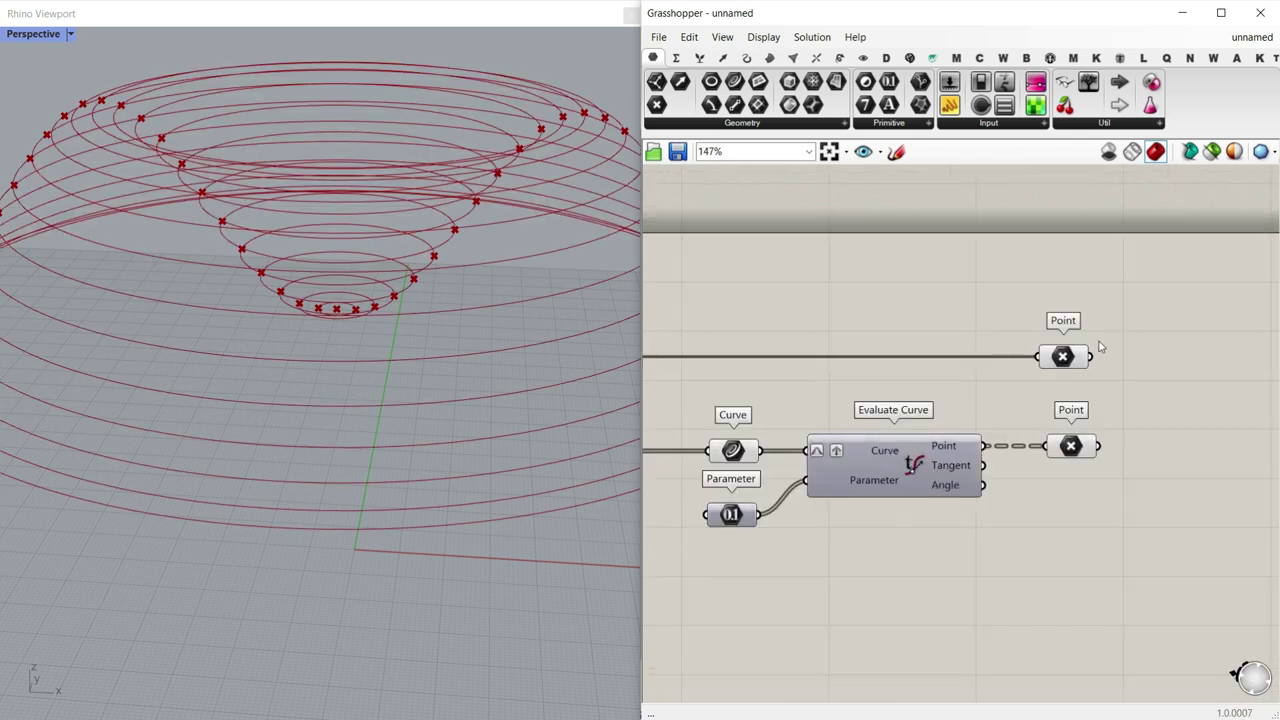
scroll(1100, 346, "up", 3)
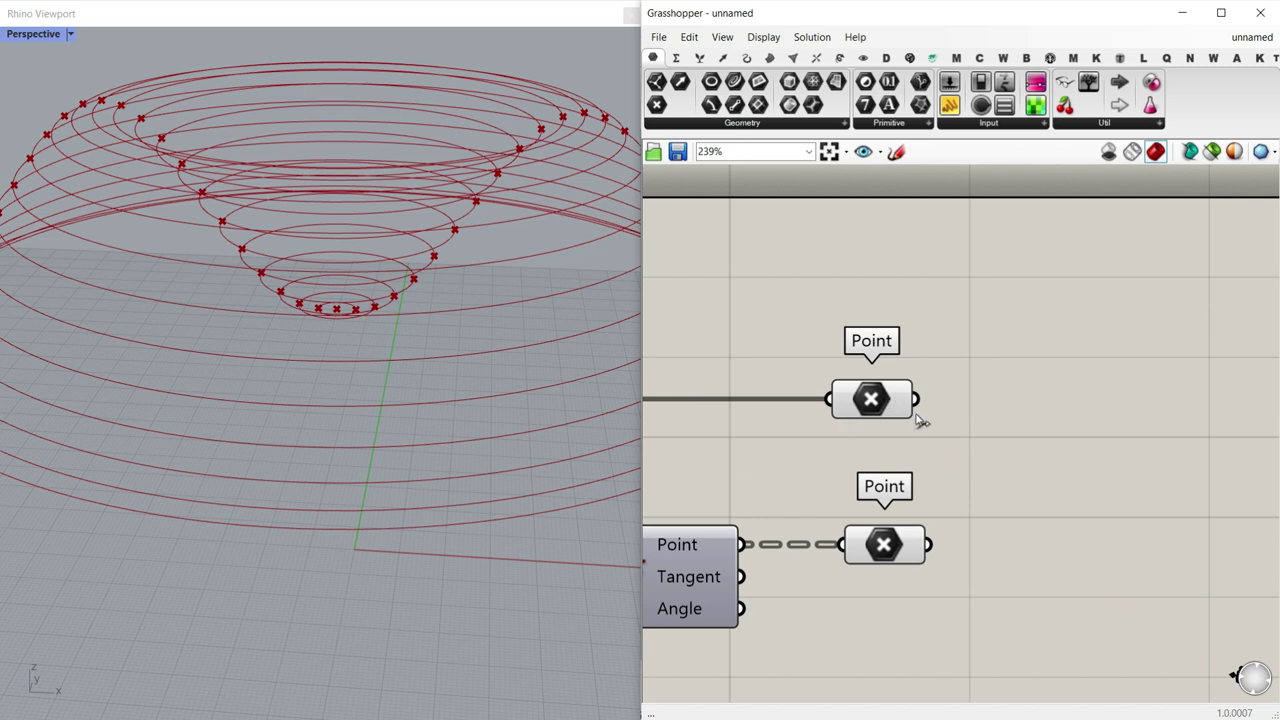
right_click_drag(366, 206, 356, 394)
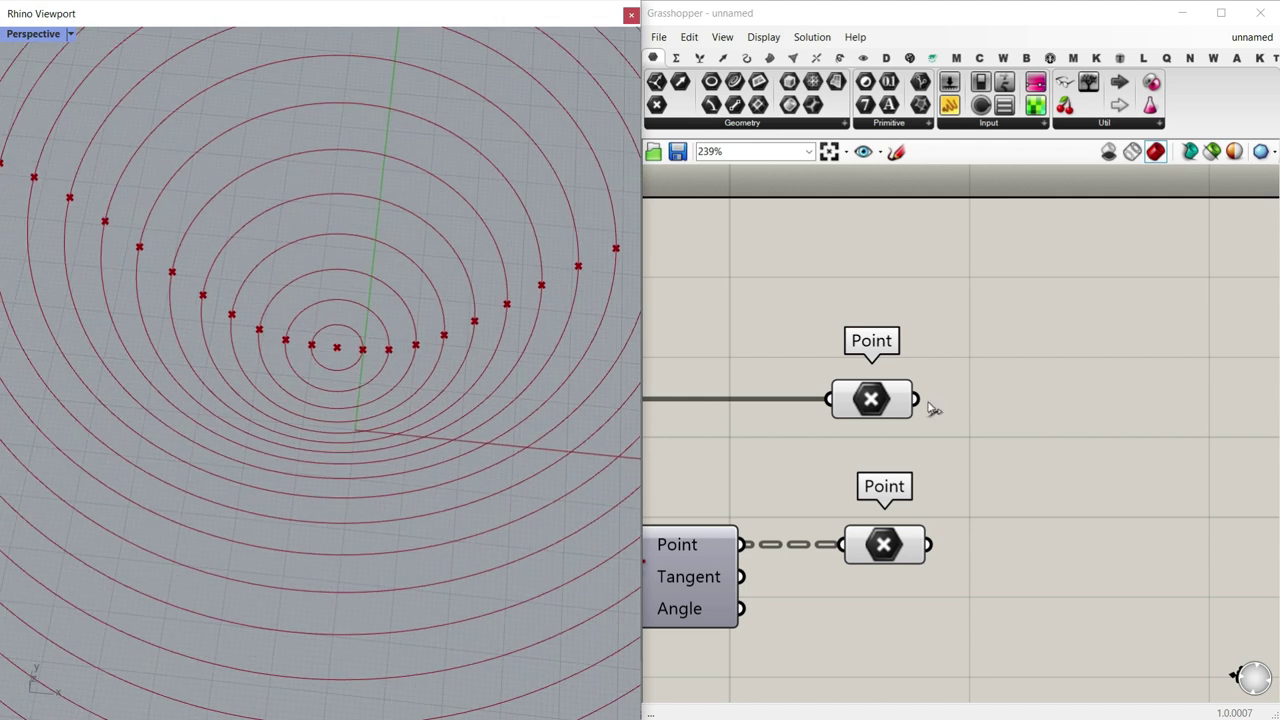
left_click(884, 402)
left_click(883, 540)
left_click_drag(656, 104, 1062, 464)
Step: Connect both the centre point and the evaluated points to the input of the third Point parameter
left_click(874, 398)
left_click_drag(914, 400, 1018, 464)
left_click_drag(928, 544, 1018, 464, "shift")
Step: Check the data branches of the merged Point parameter and flatten it
right_click_drag(1072, 472, 912, 315)
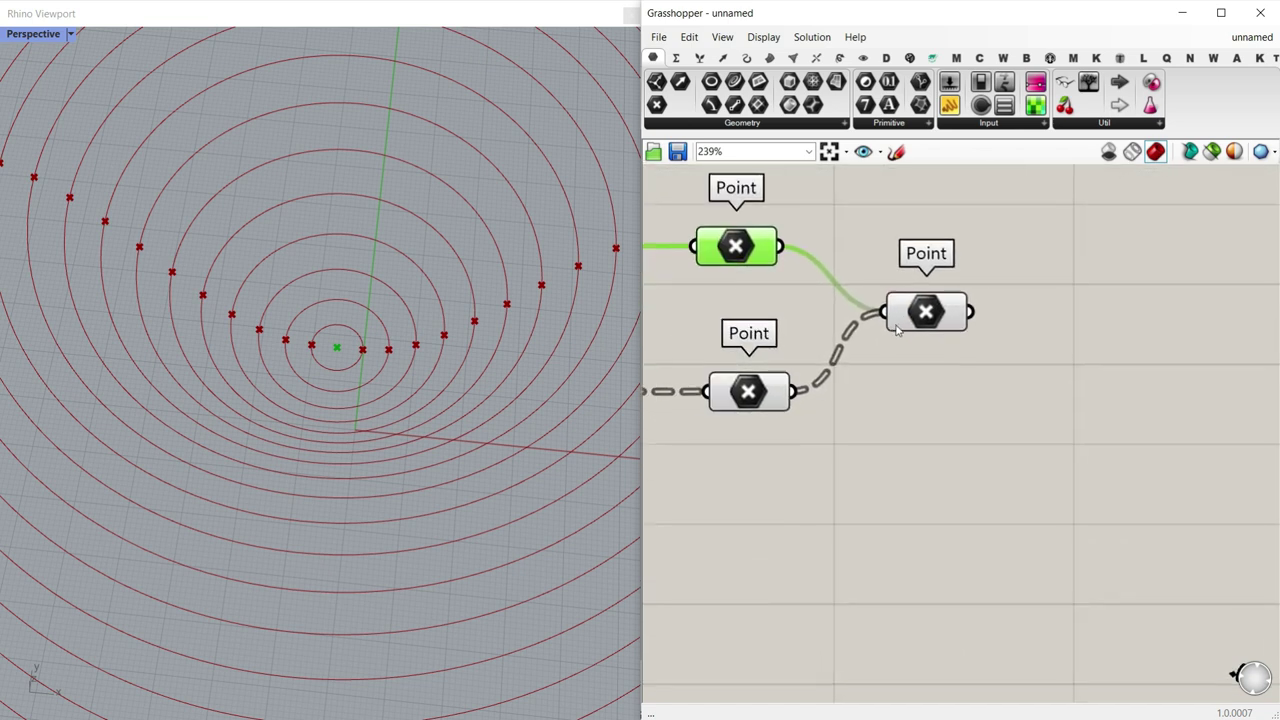
mouse_move(912, 315)
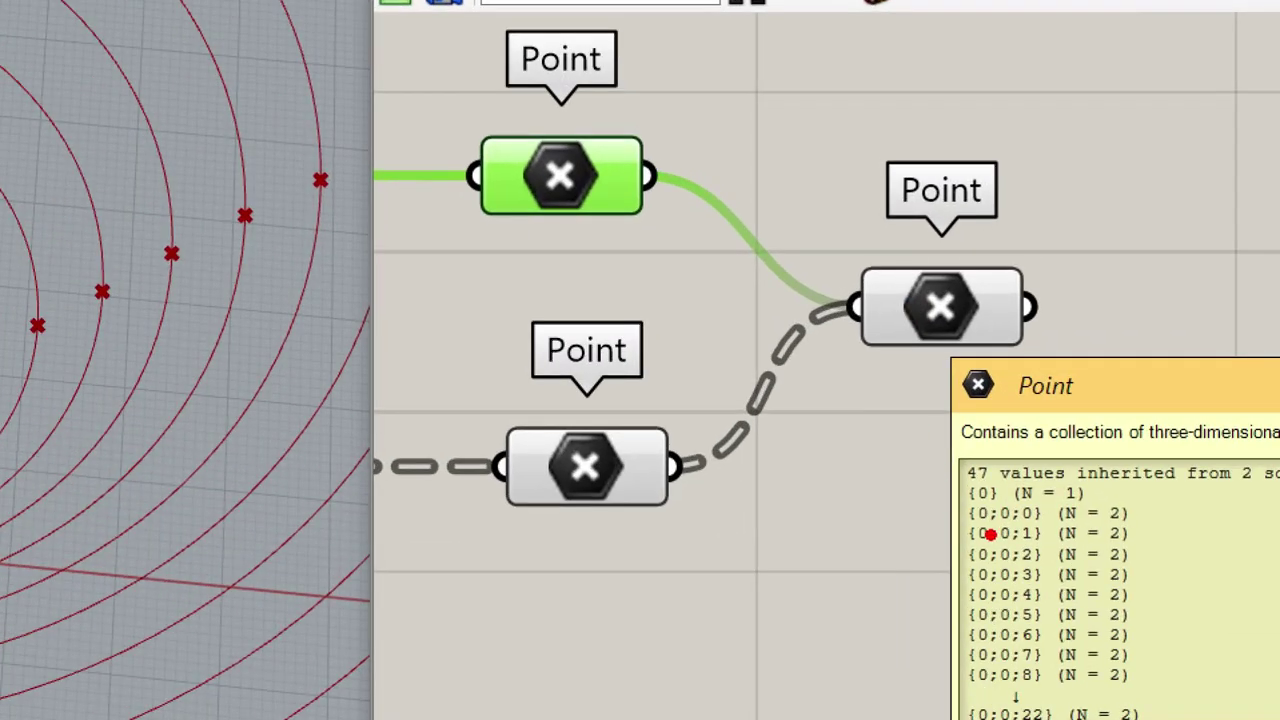
left_click_drag(940, 515, 1173, 513)
mouse_move(875, 258)
left_mouse_down()
mouse_move(887, 312)
mouse_move(852, 306)
mouse_move(905, 325)
left_mouse_up()
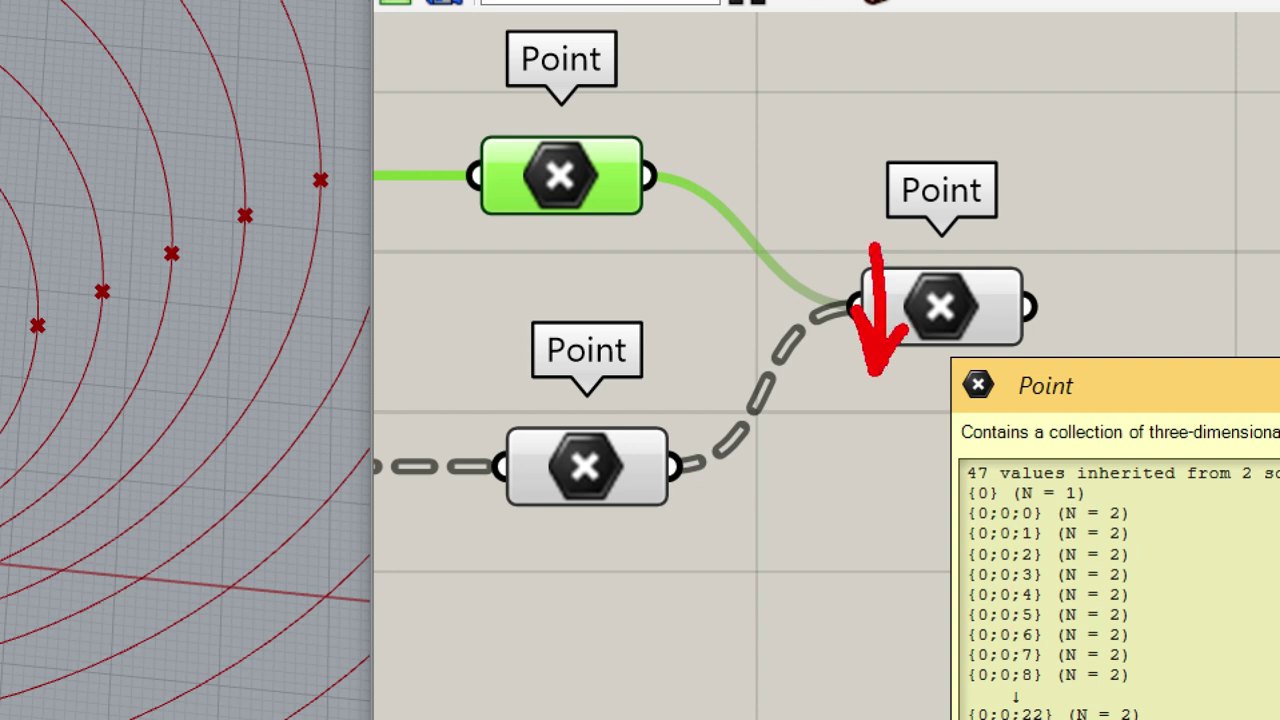
right_click(895, 302)
left_click(930, 435)
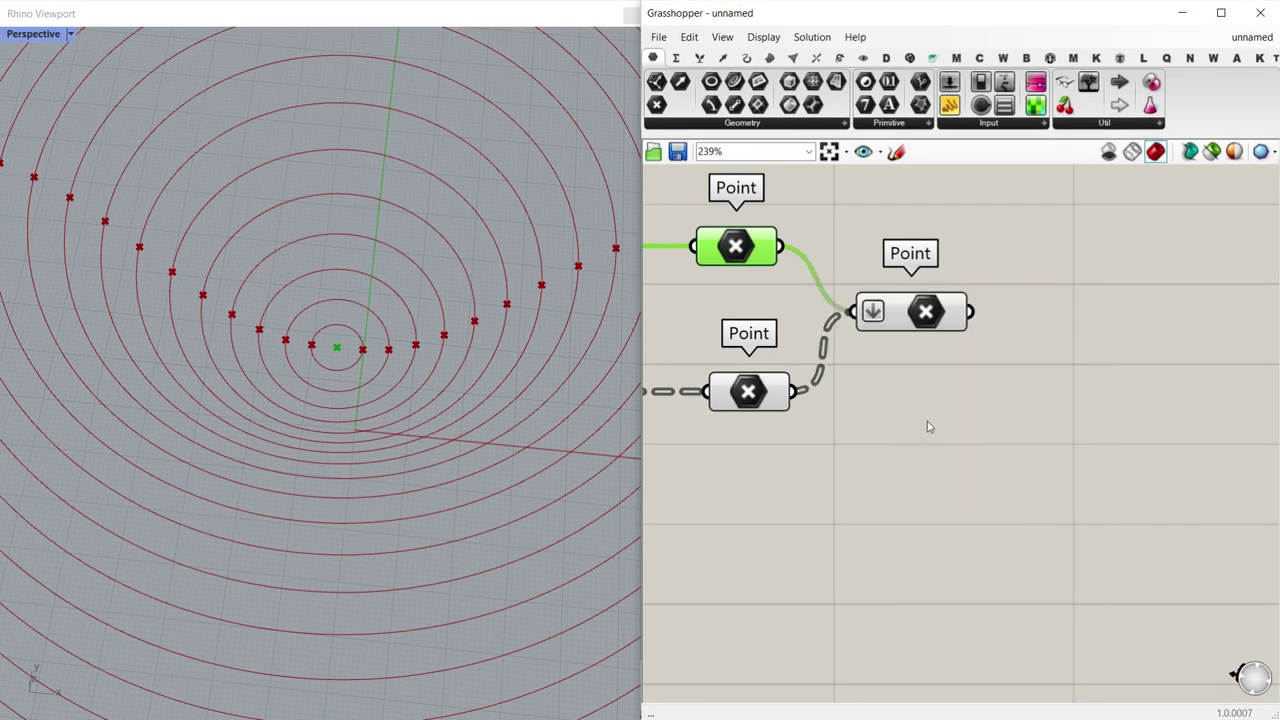
Step: Check the list of values held by the flattened merged Point parameter and view its points on the circles
mouse_move(927, 316)
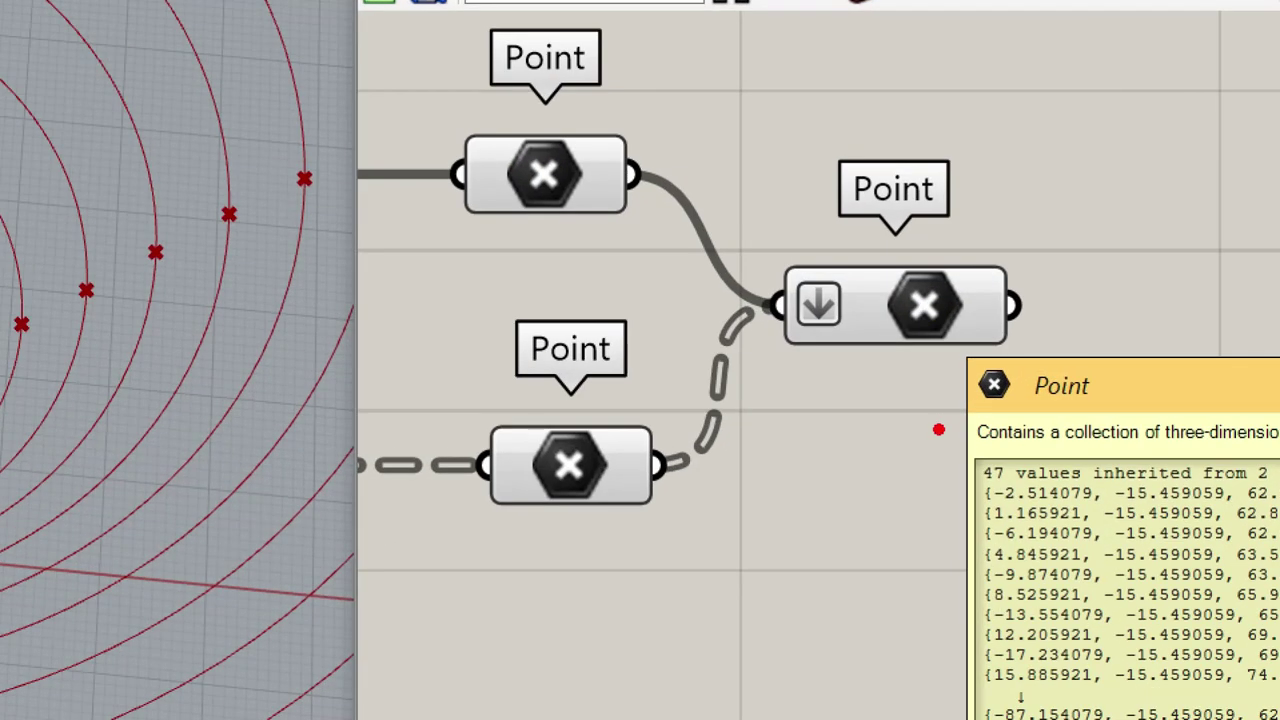
left_click_drag(933, 374, 1077, 492)
mouse_move(866, 445)
left_mouse_down()
mouse_move(925, 437)
mouse_move(972, 392)
left_mouse_up()
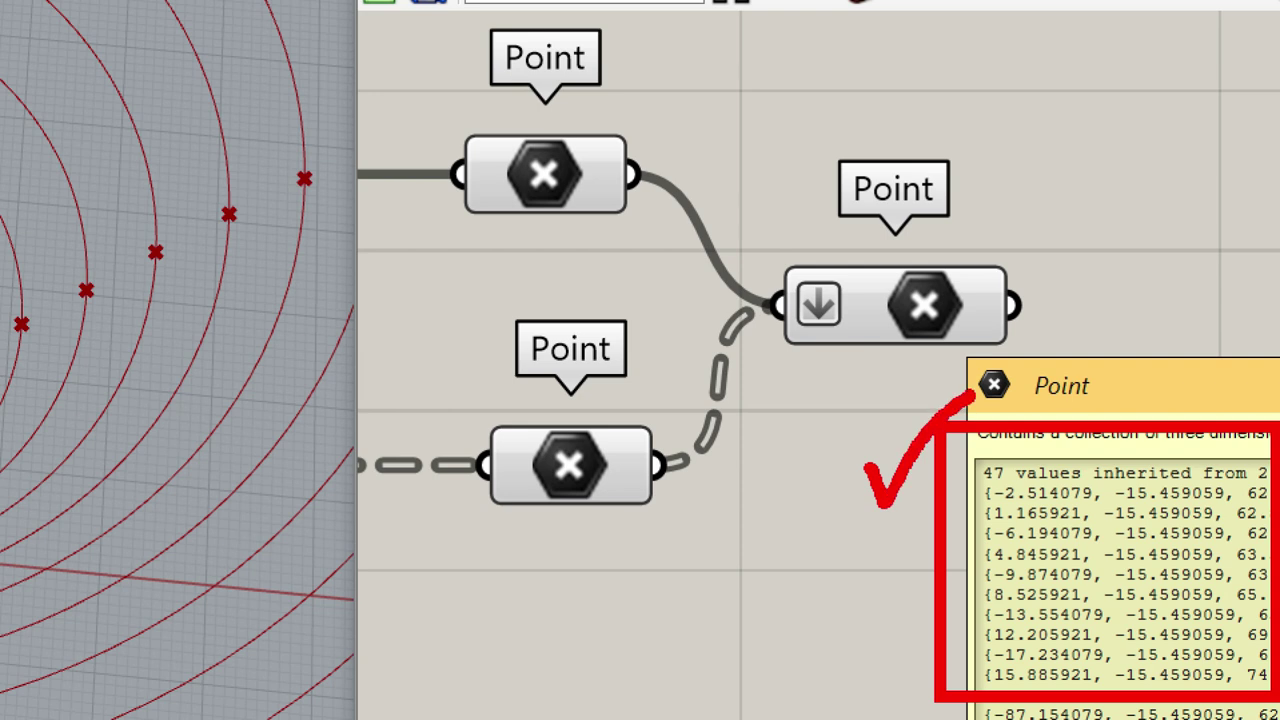
scroll(308, 397, "down", 5)
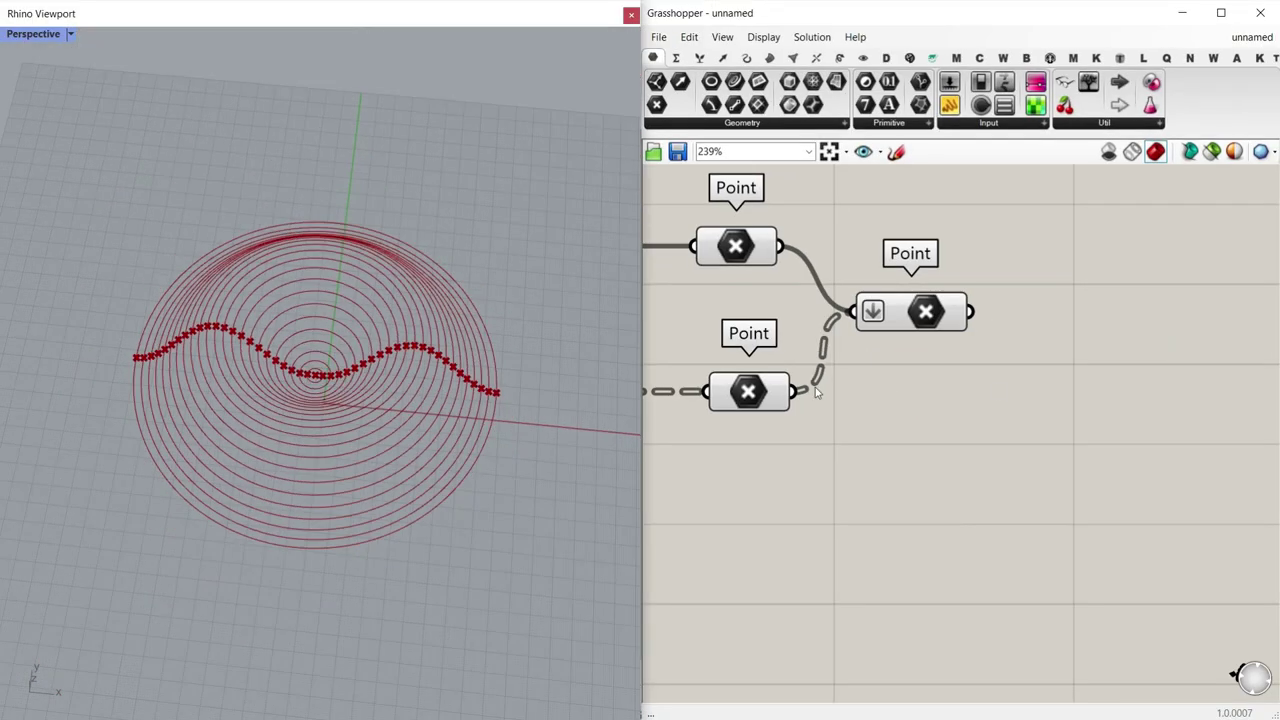
Step: Add a Point List component and connect the flattened merged Point parameter to its Points input
left_click(863, 57)
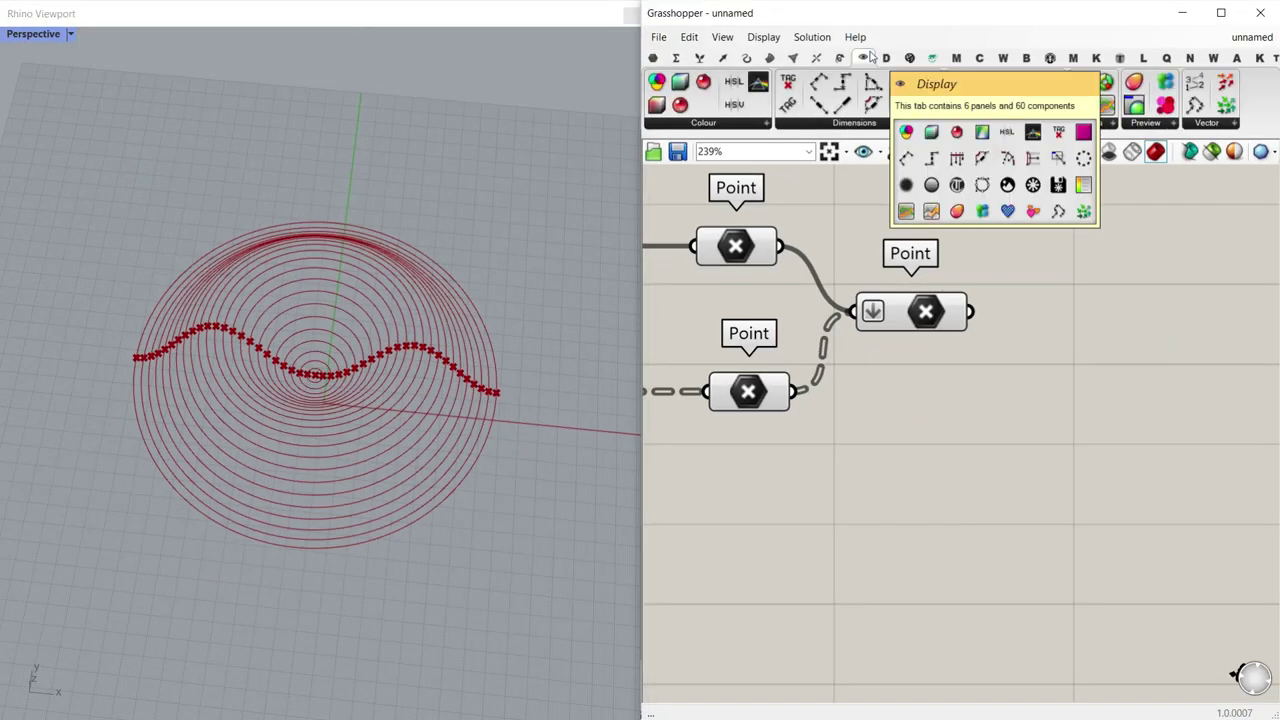
left_click(1198, 86)
scroll(993, 434, "up", 2)
left_click(1120, 344)
left_click_drag(964, 285, 1040, 320)
Step: Bake the Point List and examine the index order of the merged points along the wave
right_click(1076, 336)
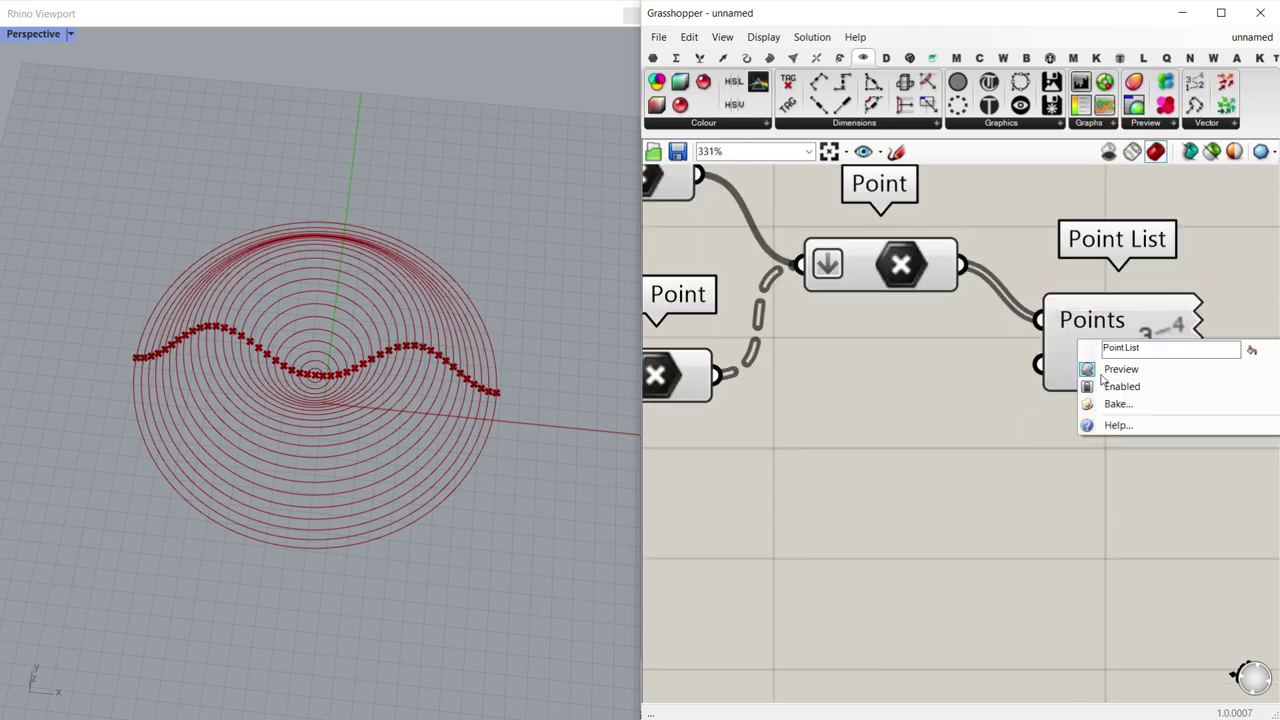
left_click(1100, 403)
scroll(316, 397, "up", 6)
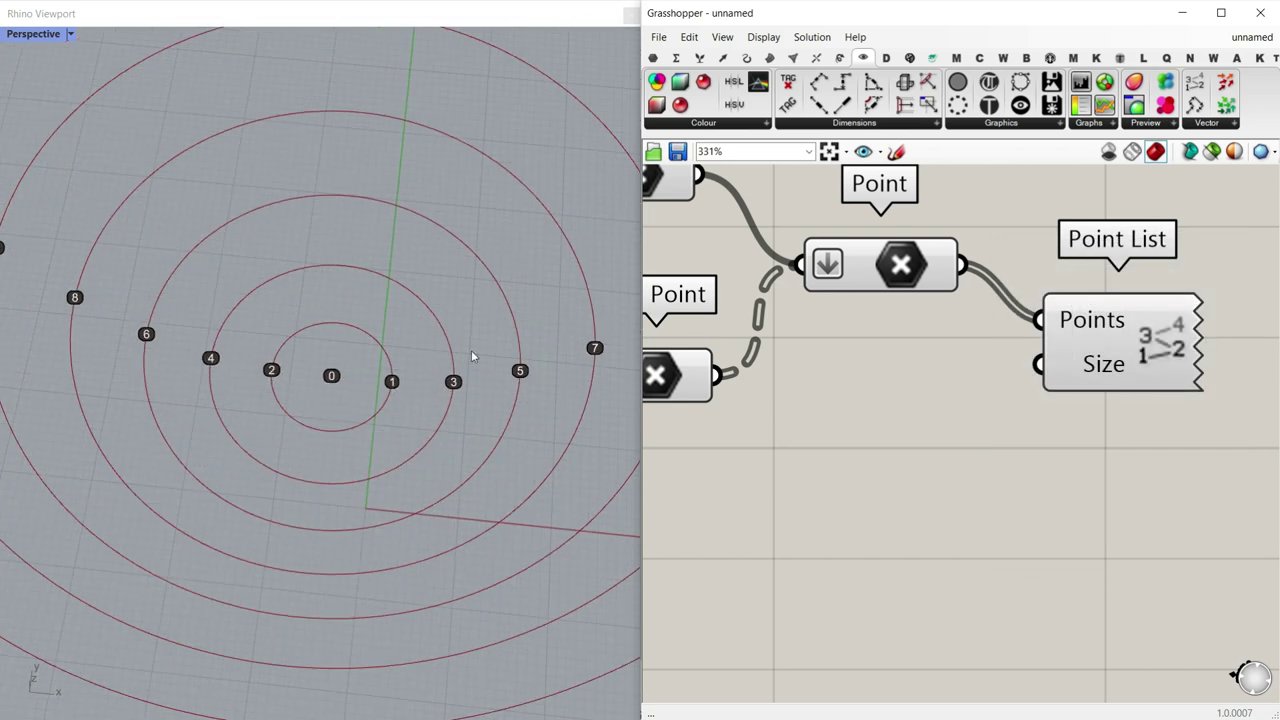
scroll(192, 334, "down", 6)
mouse_move(192, 334)
right_mouse_down()
mouse_move(241, 322)
mouse_move(170, 338)
right_mouse_up()
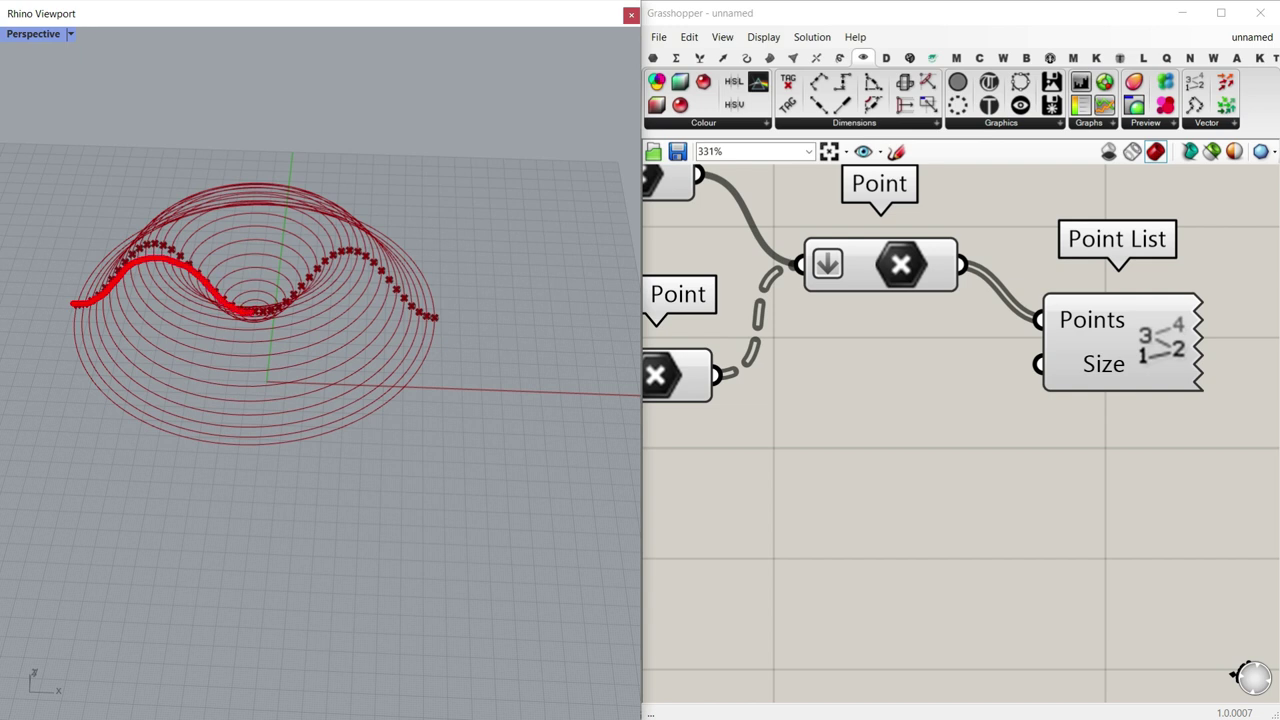
key("Escape")
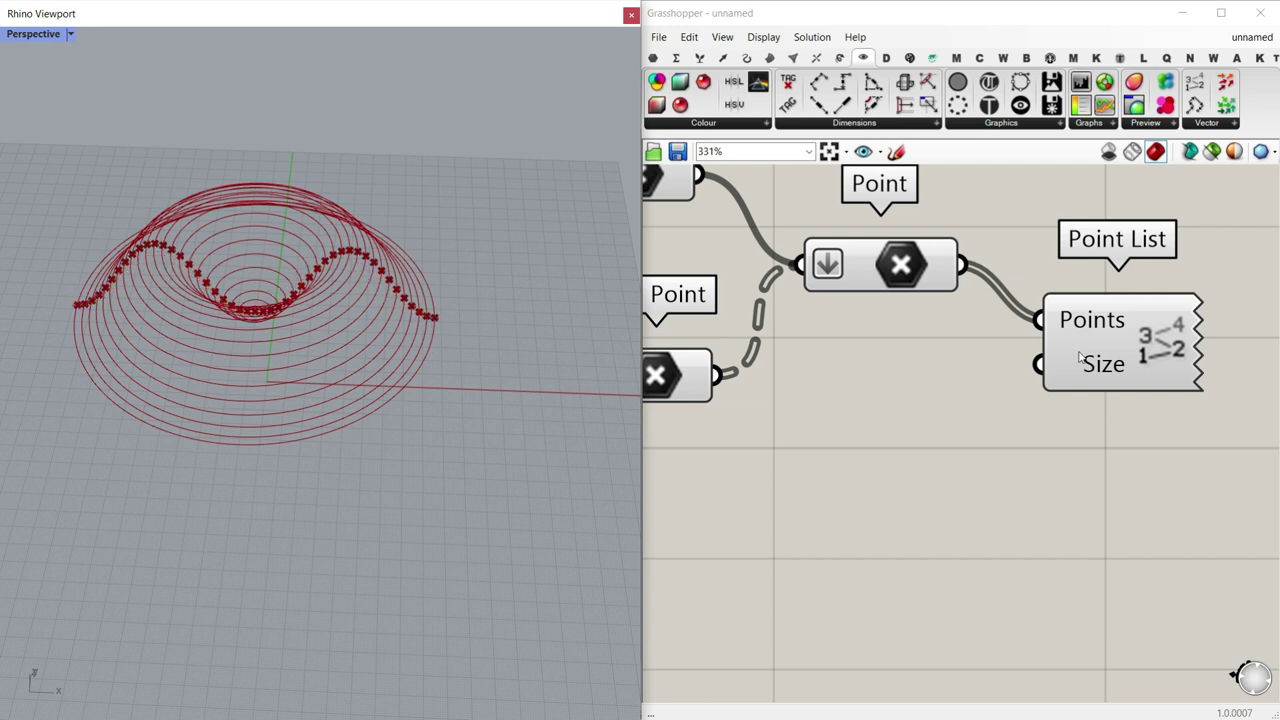
Step: Delete the Point List component connected to the merged Point parameter
scroll(1080, 358, "down", 4)
left_click(1122, 357)
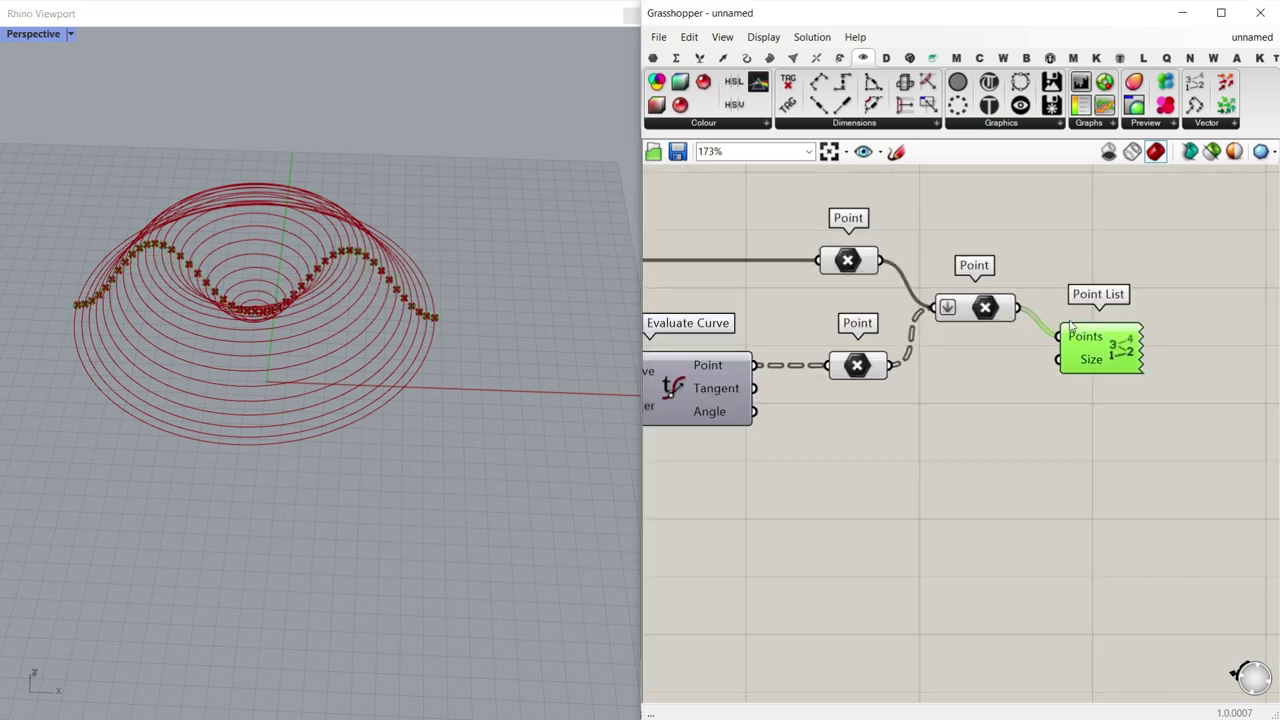
key("Delete")
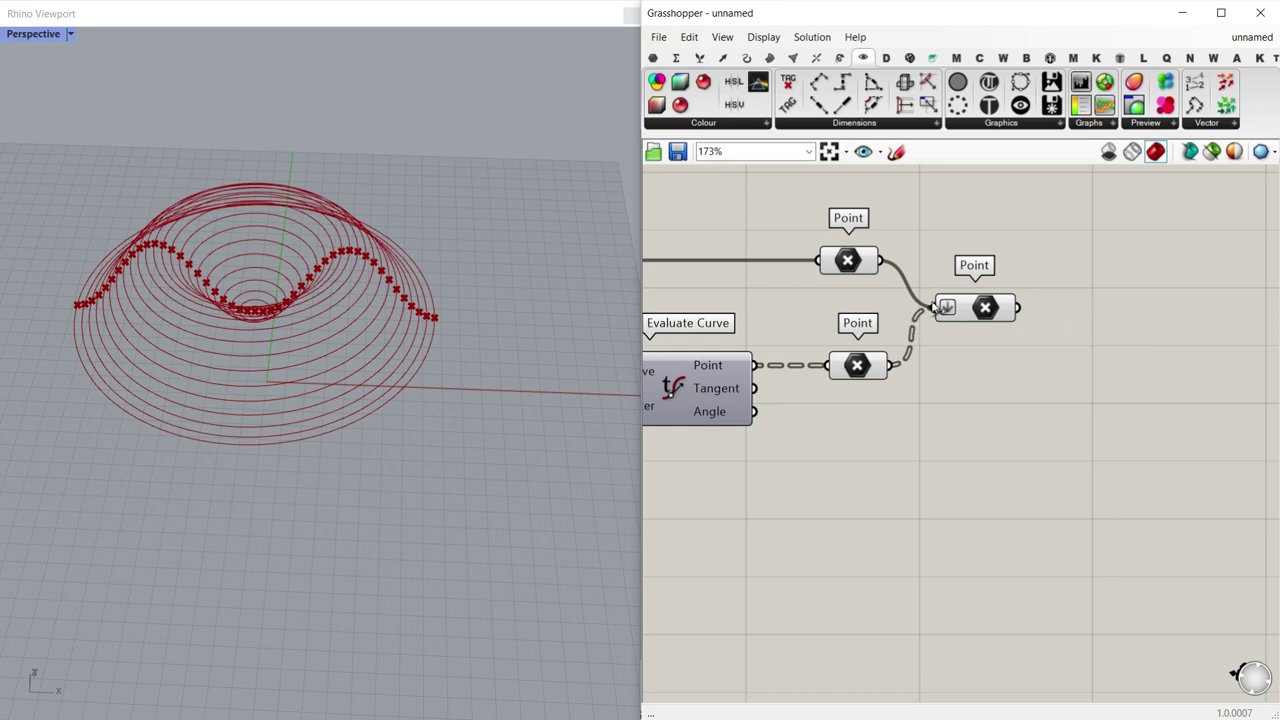
Step: Add a Sort Points component, connect the merged Point parameter to it, and place it directly beside that parameter
left_click(722, 58)
left_click(938, 123)
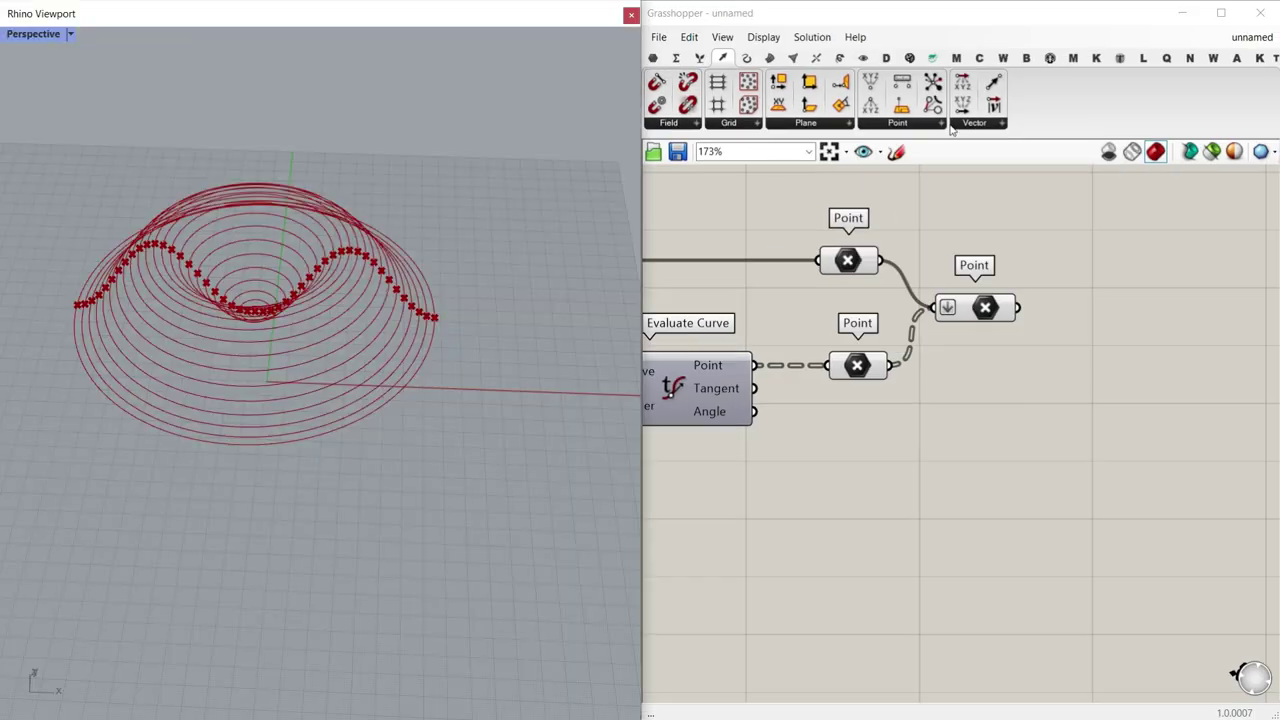
left_click(941, 123)
left_click_drag(1048, 340, 1147, 383)
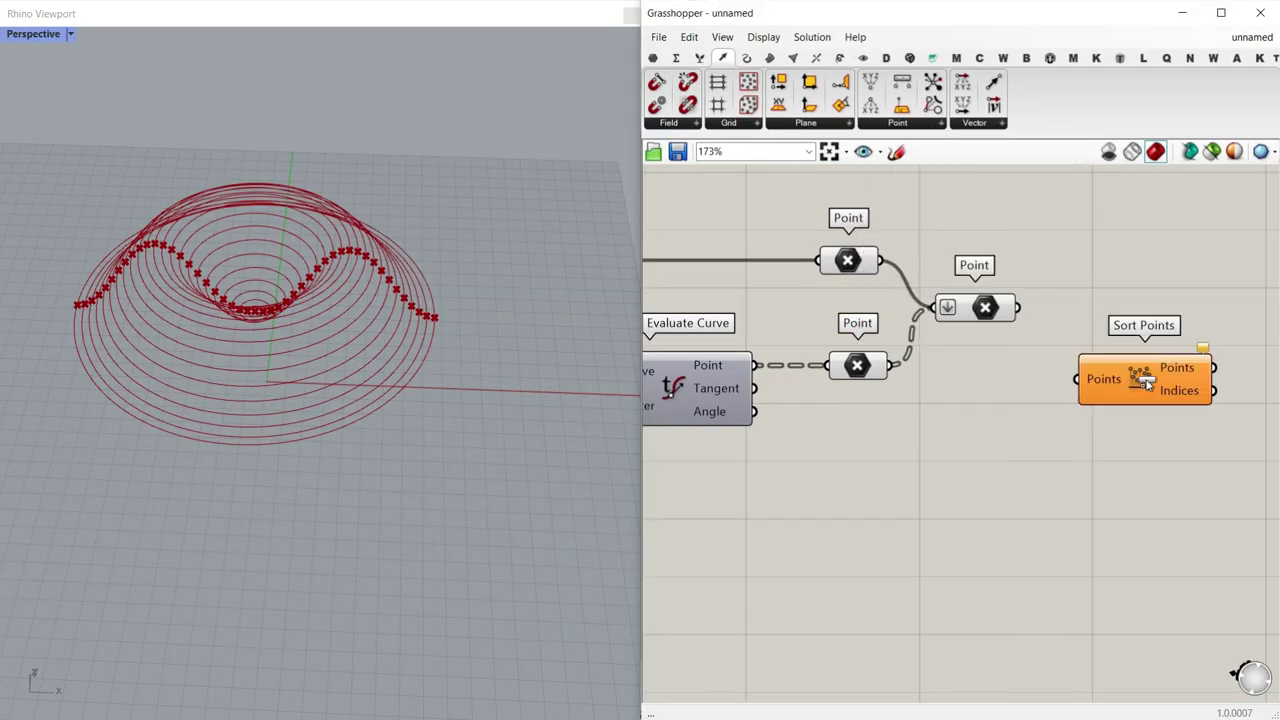
left_click_drag(1021, 309, 1074, 380)
right_click_drag(1118, 382, 868, 388)
left_click_drag(889, 384, 851, 306)
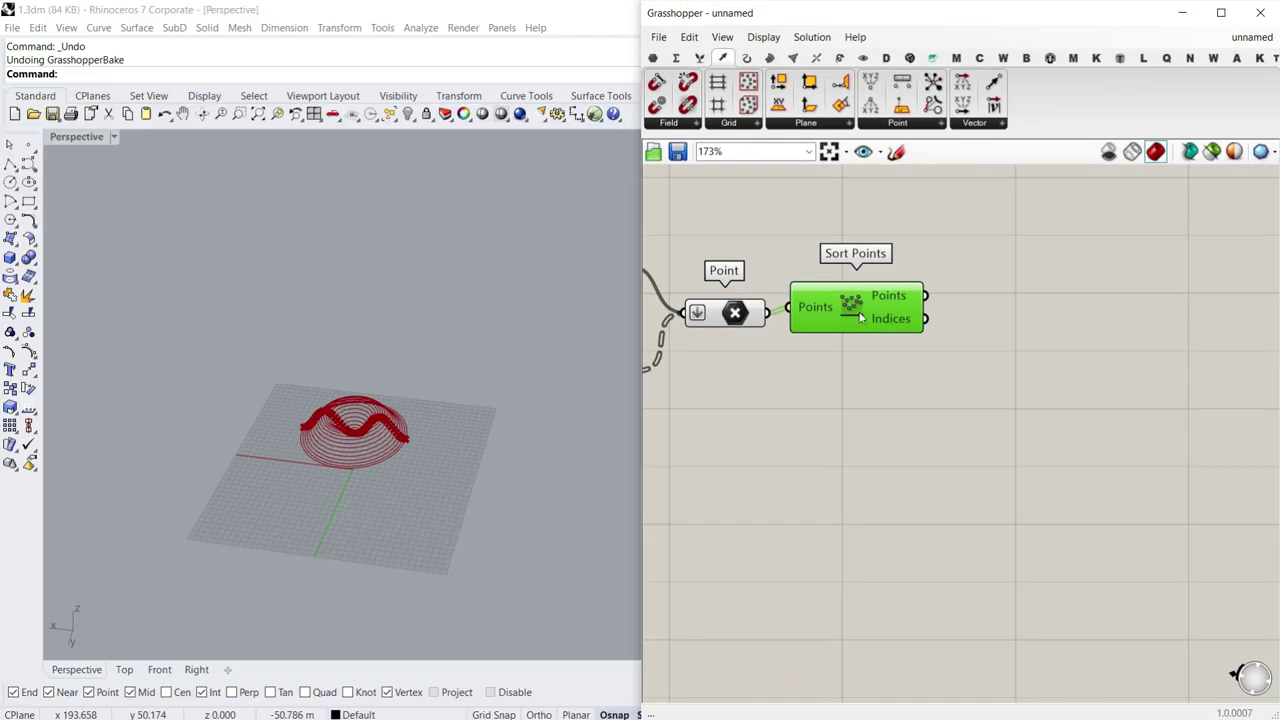
Step: Add a Point List component after Sort Points and connect the sorted points to its Points input
scroll(859, 314, "up", 2)
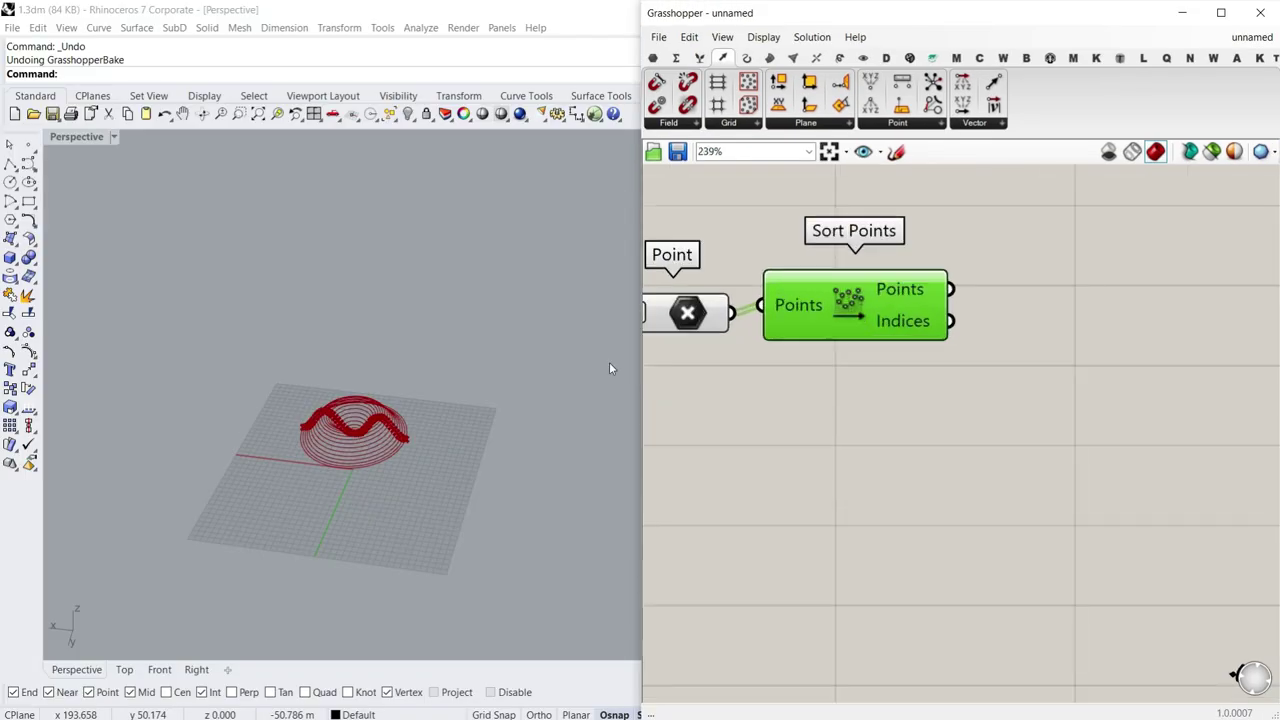
left_click(609, 362)
left_click(828, 308)
right_click(850, 283)
right_click_drag(828, 282, 703, 257)
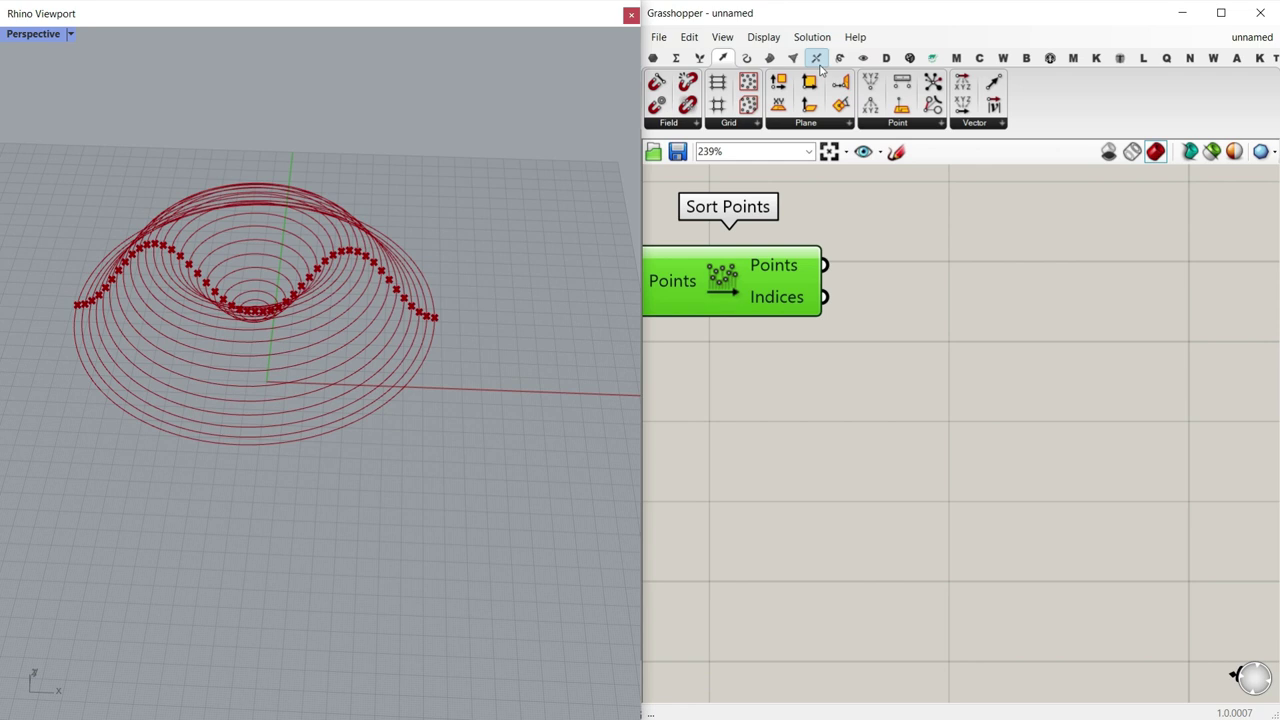
left_click_drag(1195, 82, 992, 330)
left_click_drag(823, 265, 932, 311)
Step: Bake the Point List and examine the index order of the sorted points from one end to the other
right_click(1028, 326)
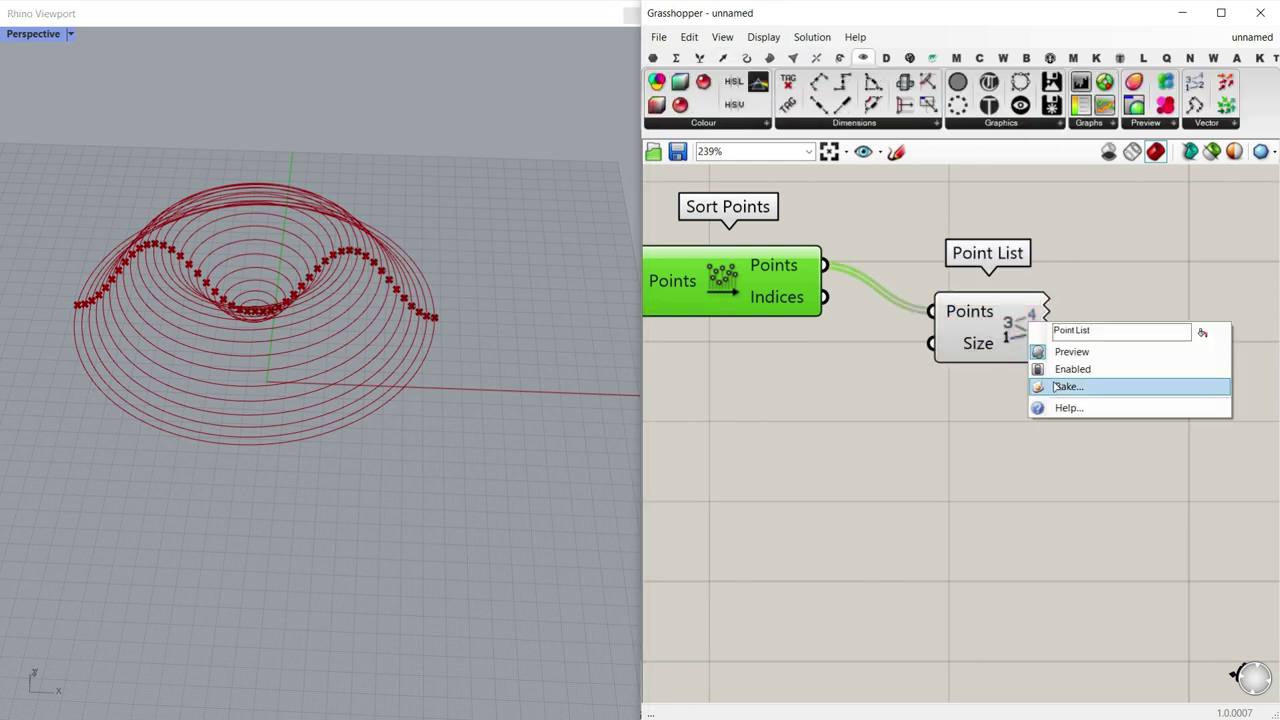
left_click(1050, 387)
left_click(1066, 535)
scroll(65, 308, "up", 5)
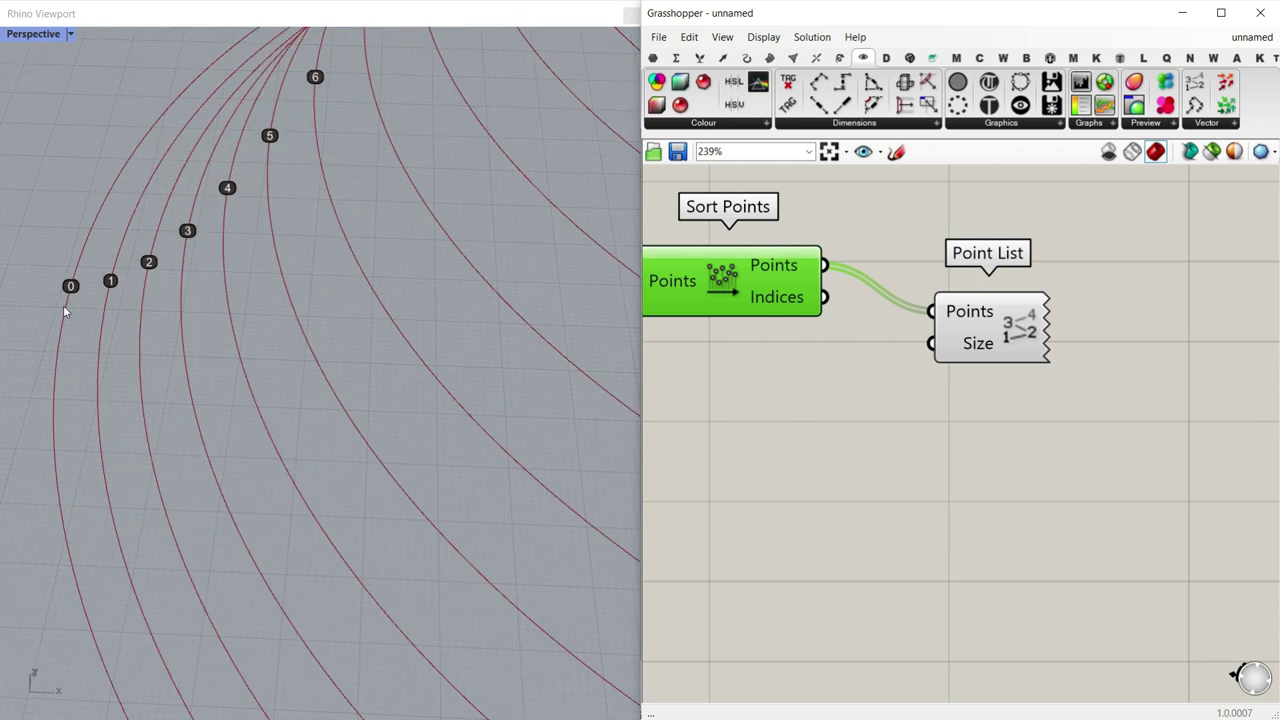
scroll(157, 234, "down", 5)
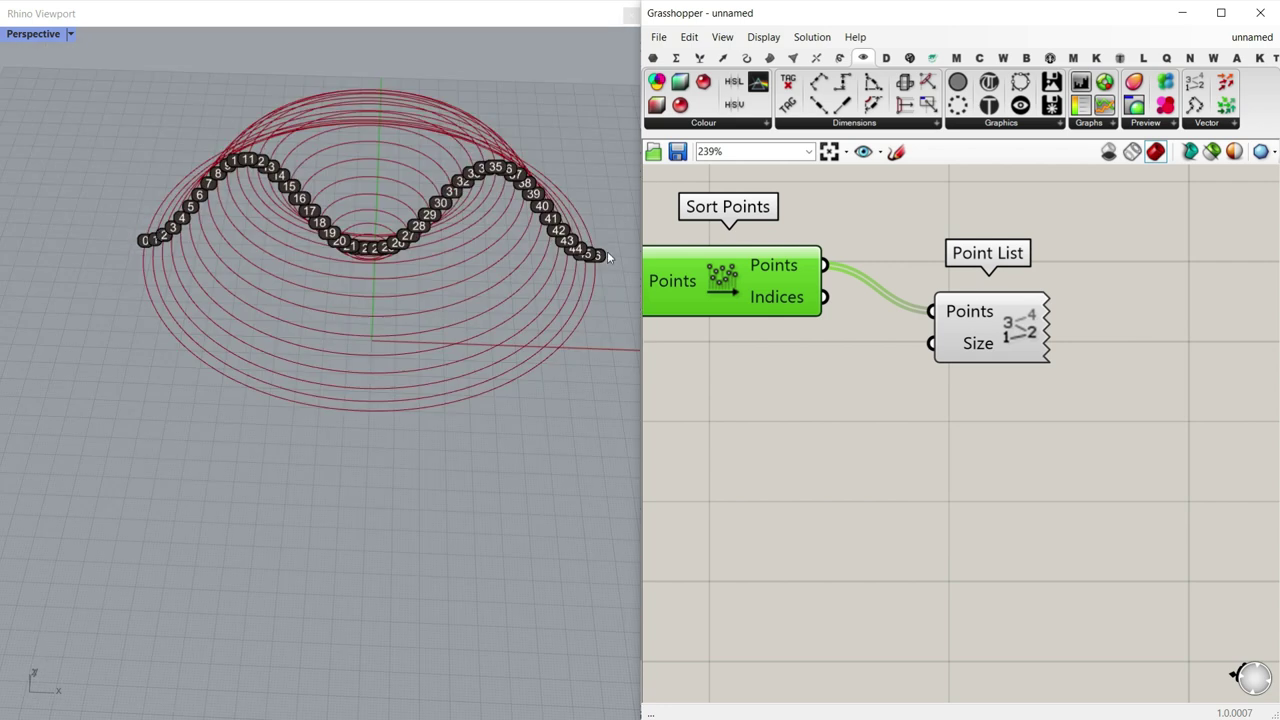
Step: Delete the Point List after Sort Points and remove the baked index numbers from the viewport
left_click(992, 347)
key("Delete")
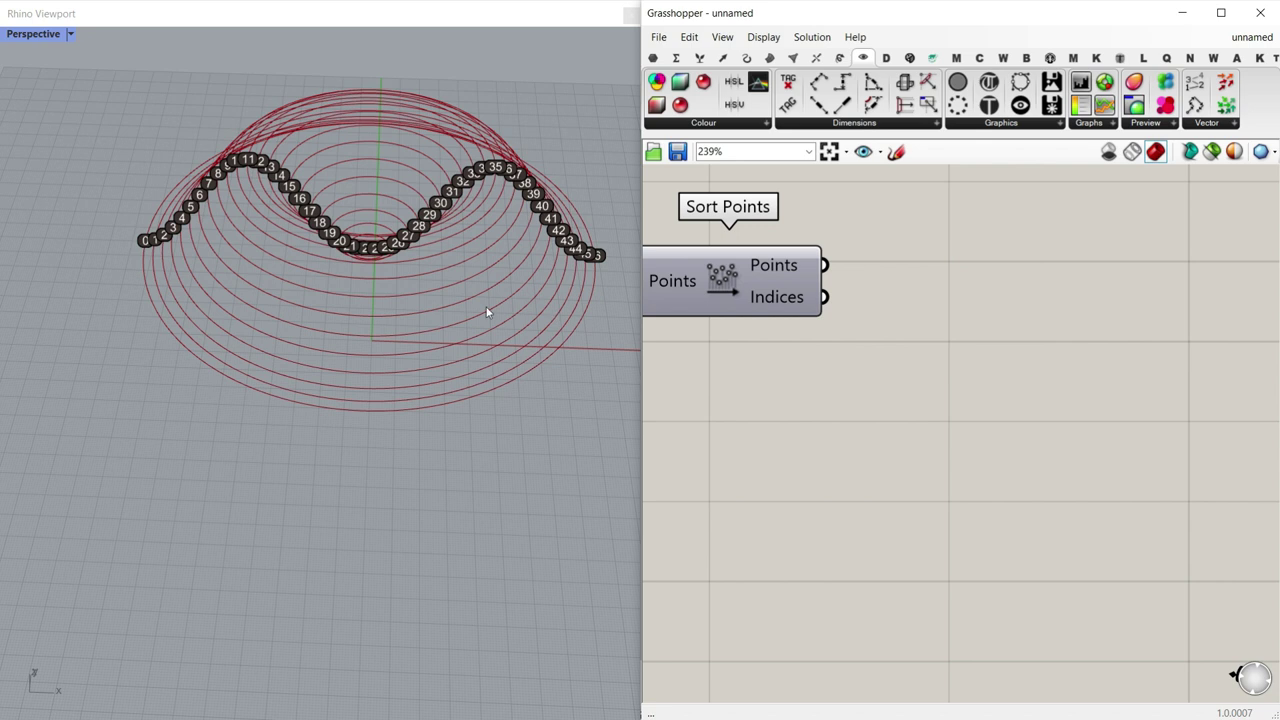
left_click(461, 342)
Step: Reposition the Sort Points component so it lines up level with the flattened Point parameter
right_click_drag(431, 320, 402, 285)
scroll(826, 305, "down", 3)
right_click_drag(831, 305, 1045, 365)
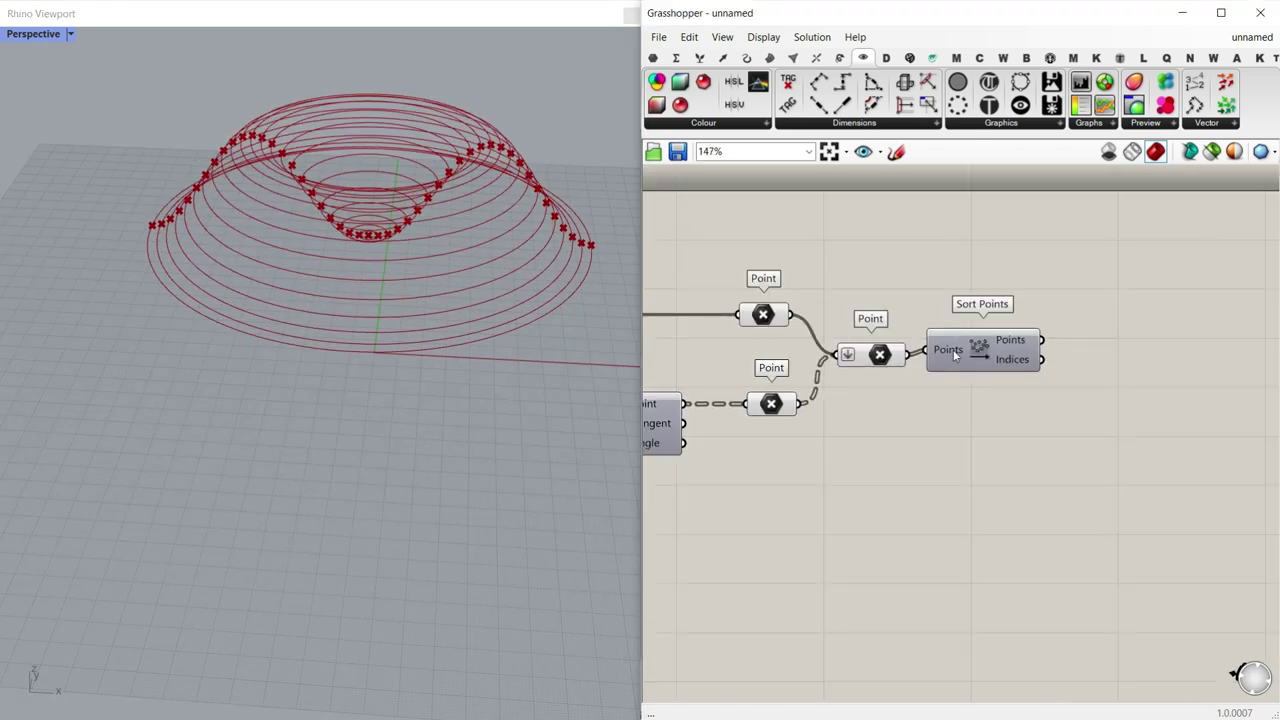
mouse_move(954, 354)
left_click_drag(954, 354, 966, 271)
right_click_drag(977, 400, 976, 378)
scroll(975, 375, "down", 3)
right_click_drag(322, 357, 330, 404)
scroll(408, 299, "up", 3)
scroll(279, 271, "down", 3)
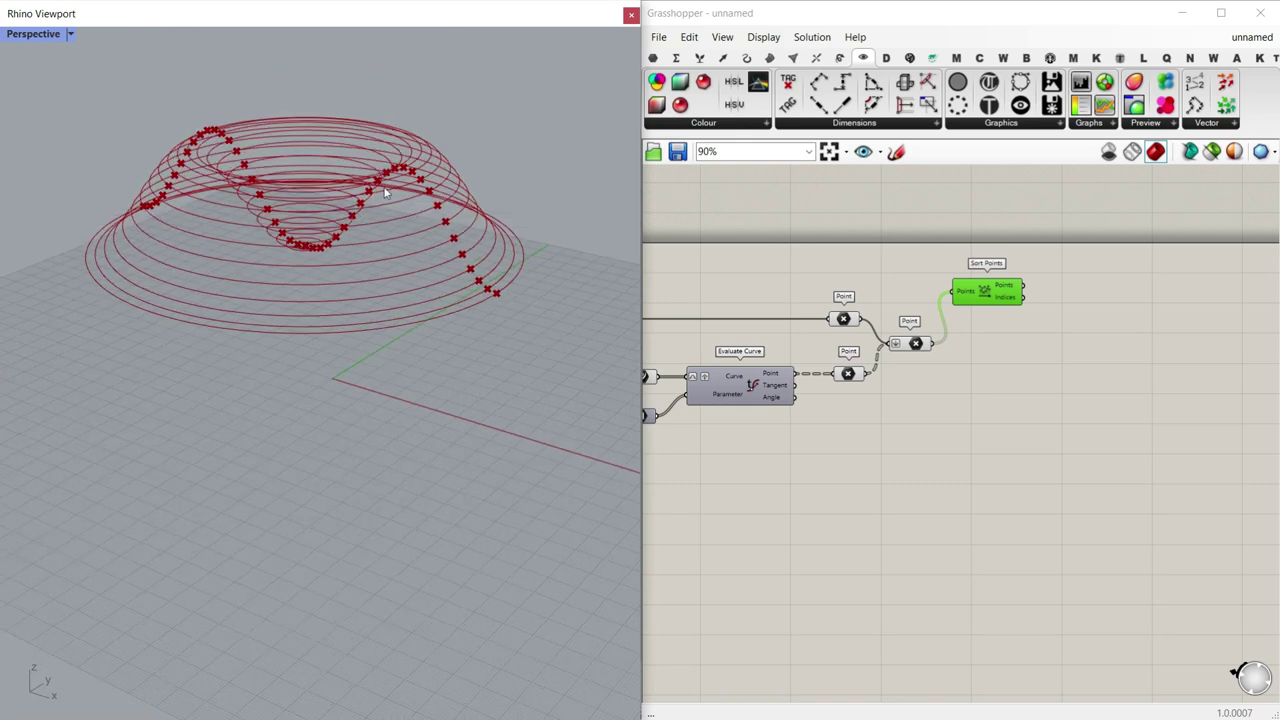
left_click_drag(990, 293, 987, 345)
left_click(970, 402)
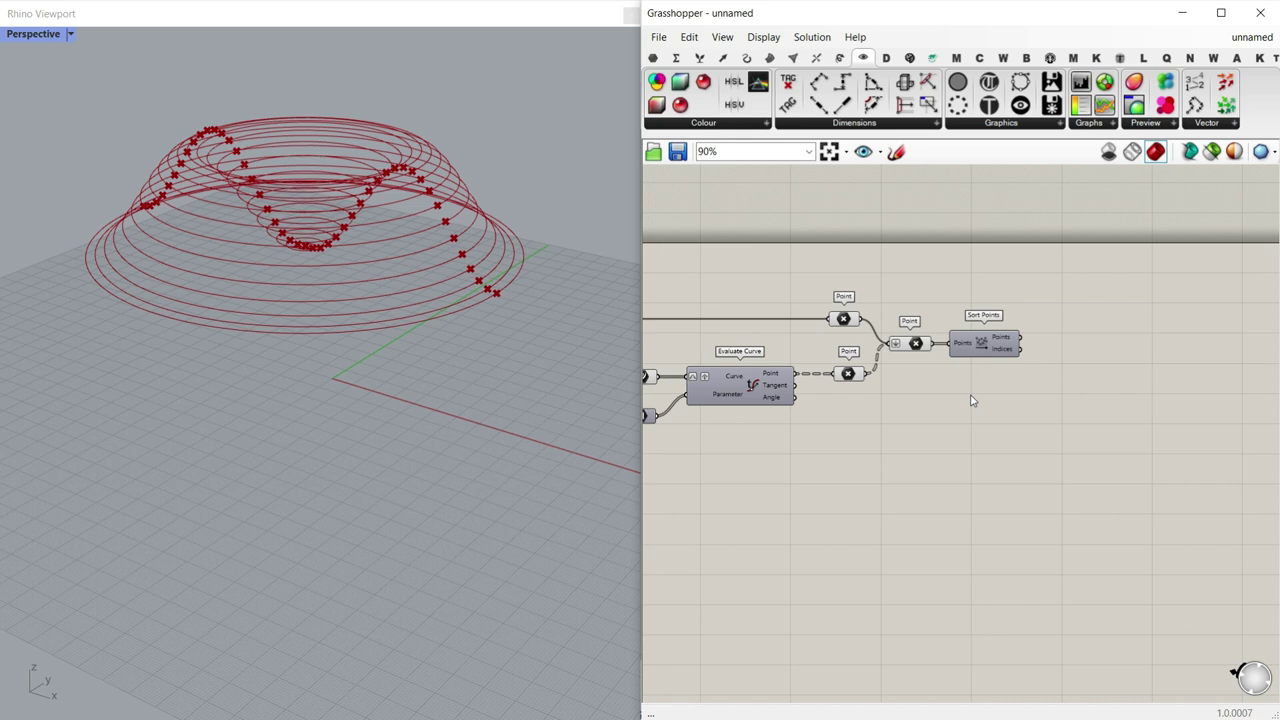
Step: Add a Line SDL component to the right of Sort Points and connect the sorted points to its Start input
scroll(1010, 374, "up", 3)
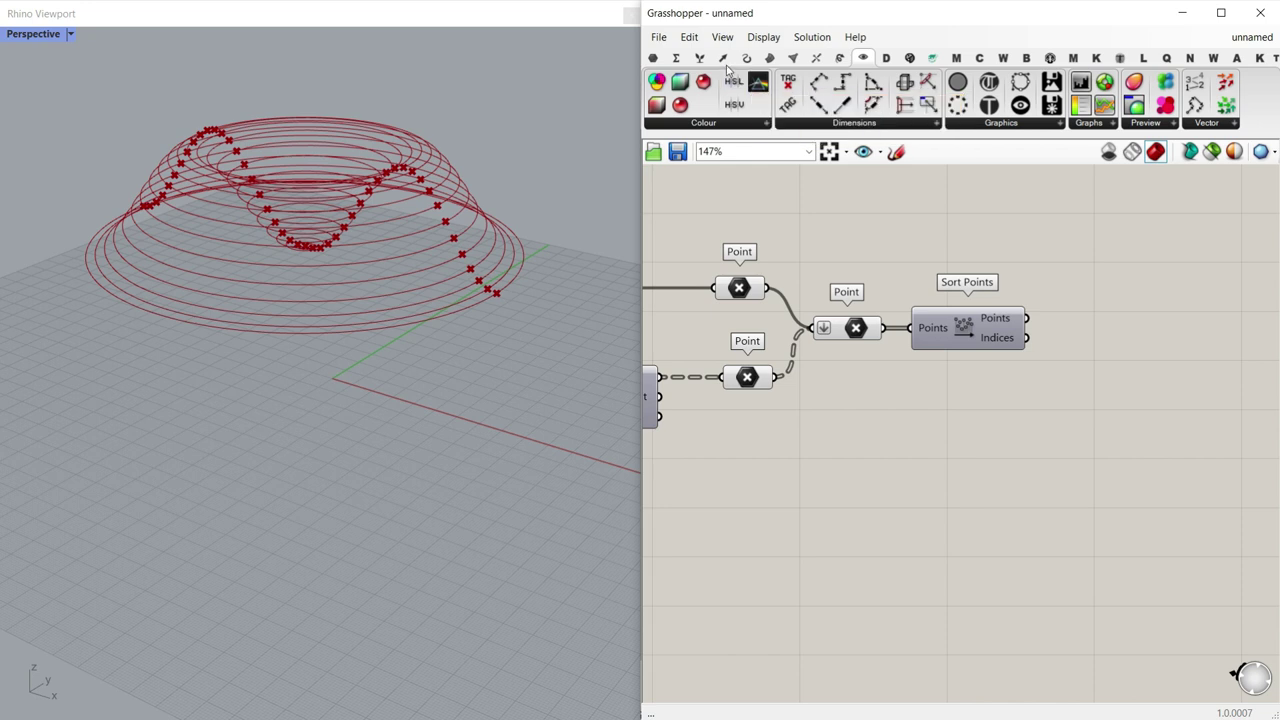
mouse_move(721, 66)
left_click(747, 60)
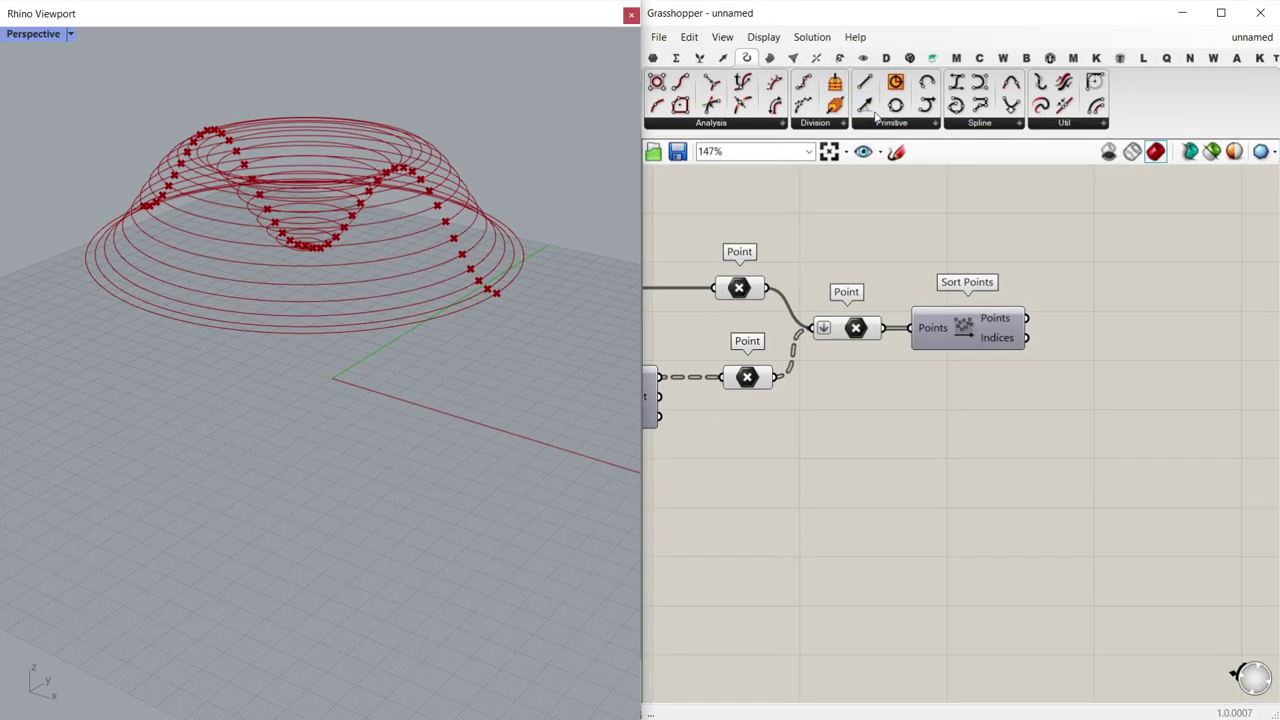
left_click_drag(866, 103, 1279, 646)
right_click_drag(1046, 374, 1025, 410)
scroll(1025, 410, "up", 4)
right_click_drag(937, 372, 817, 357)
left_click_drag(809, 333, 997, 419)
right_click_drag(1001, 405, 984, 395)
scroll(915, 330, "down", 5)
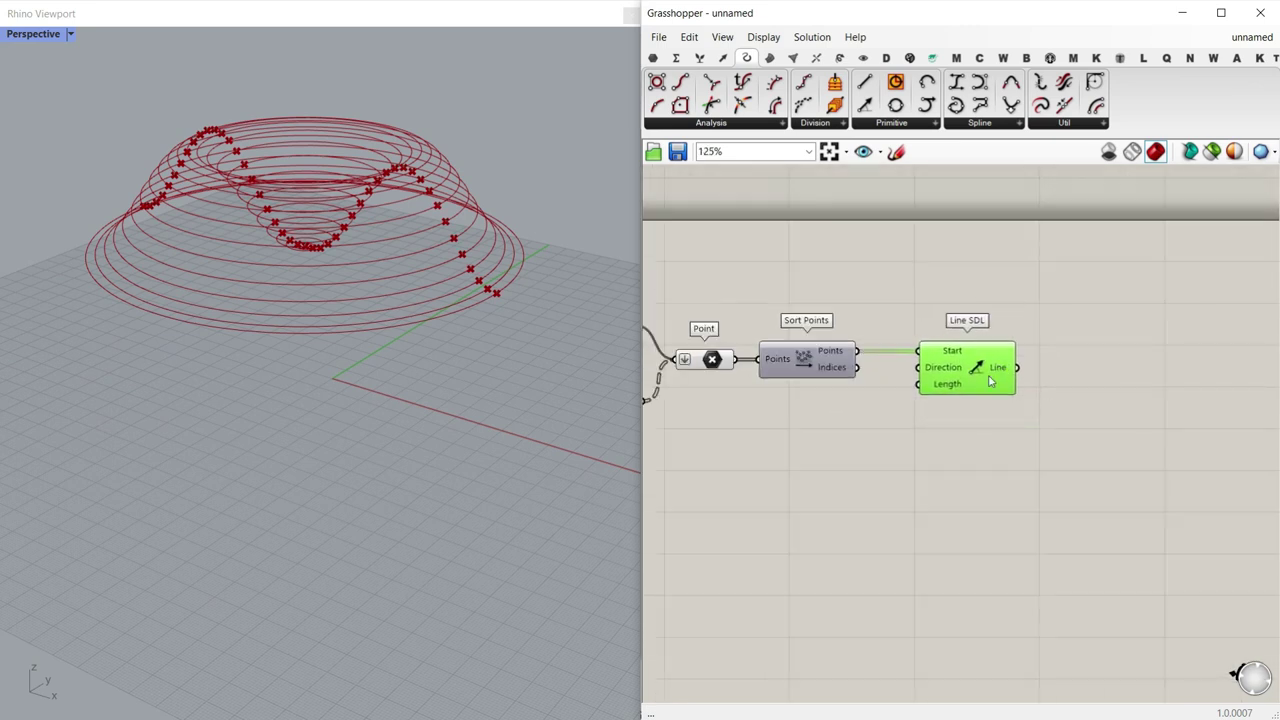
Step: Add a Unit Z vector, connect it to the Direction input of Line SDL, and inspect the direction of the lines
scroll(920, 360, "up", 4)
double_click(834, 420)
type("z")
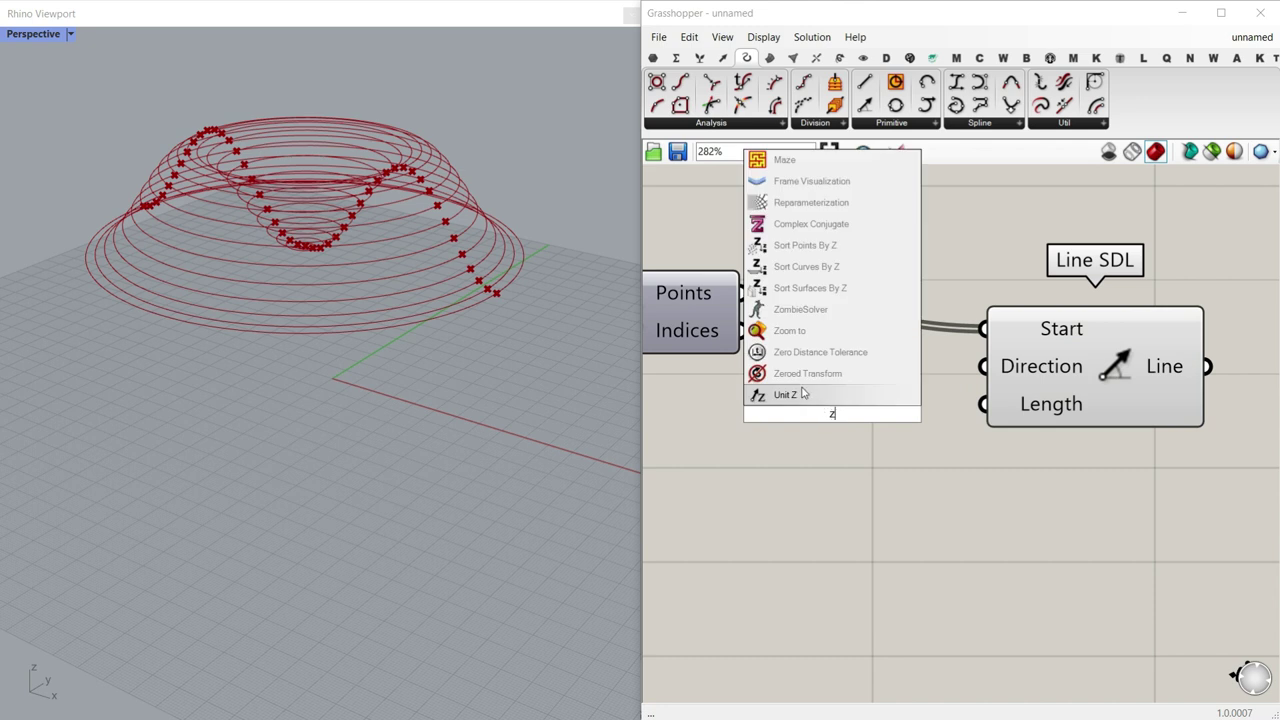
left_click(804, 393)
left_click_drag(857, 414, 805, 414)
left_click_drag(909, 413, 985, 371)
left_click(1043, 369)
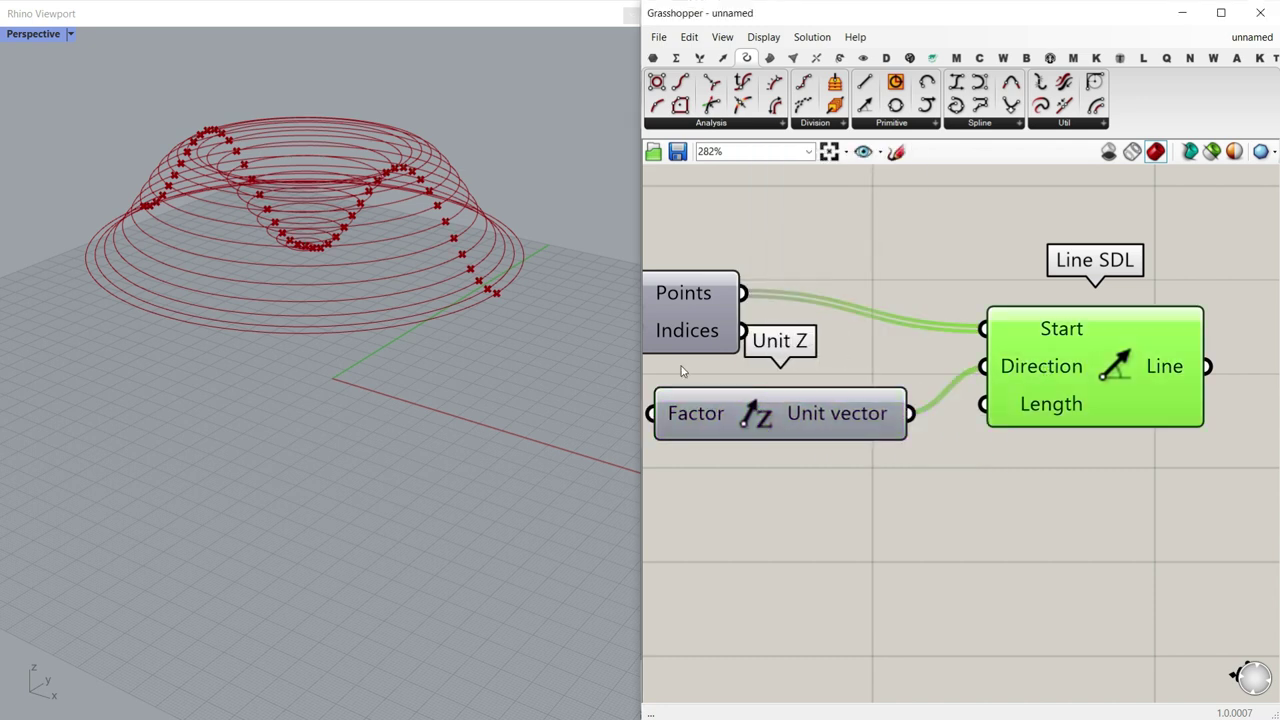
scroll(449, 263, "up", 12)
scroll(430, 237, "up", 5)
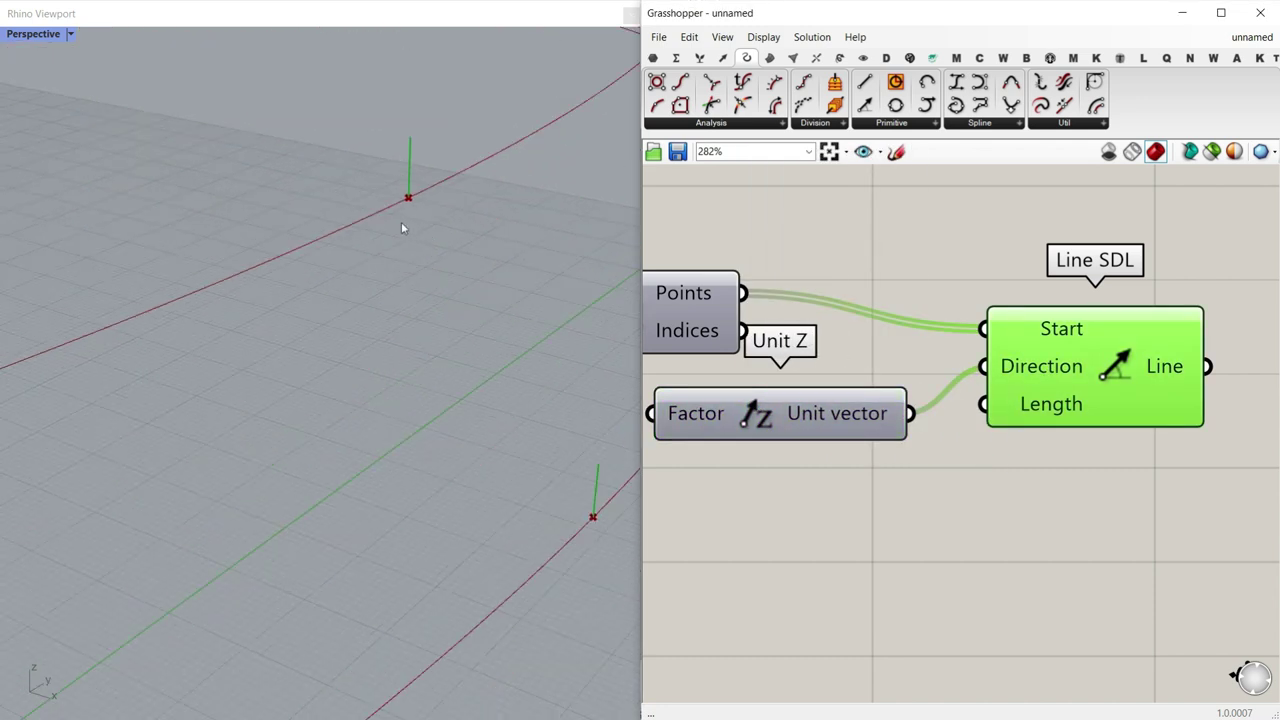
Step: Reverse the lines by applying the expression -x to the Direction input of Line SDL
right_click_drag(816, 438, 931, 452)
right_click(1134, 383)
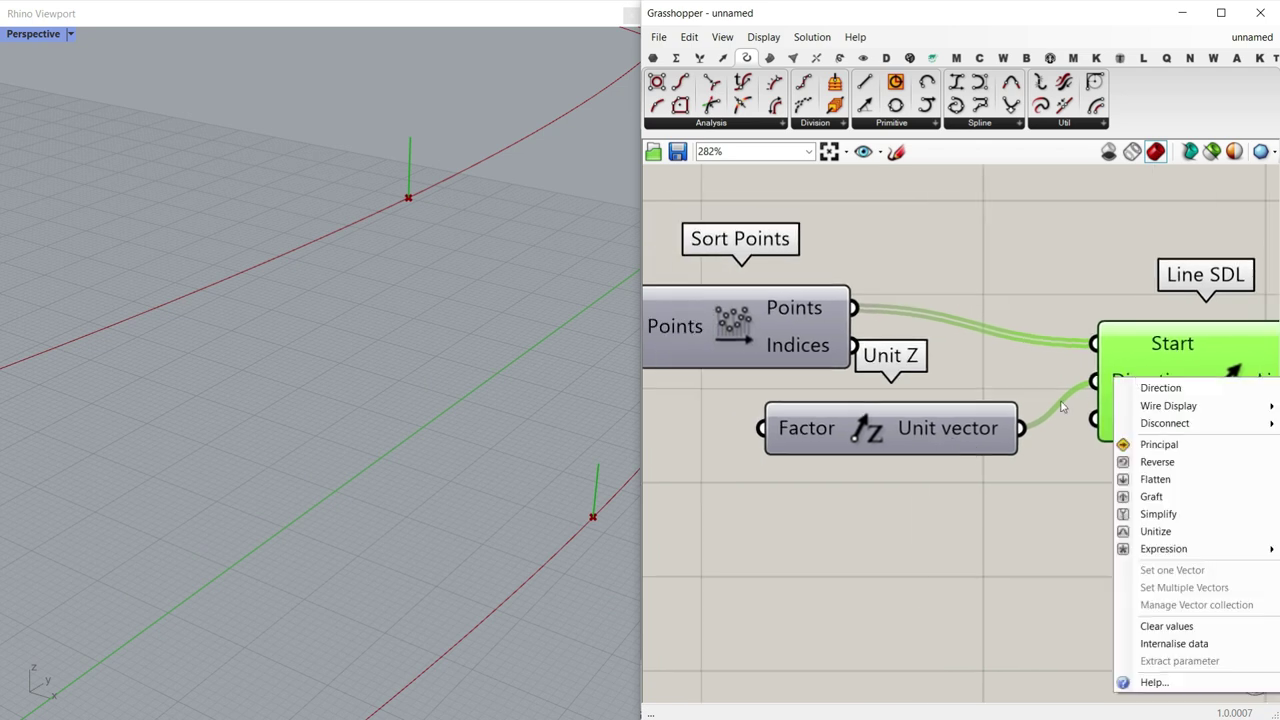
mouse_move(1127, 548)
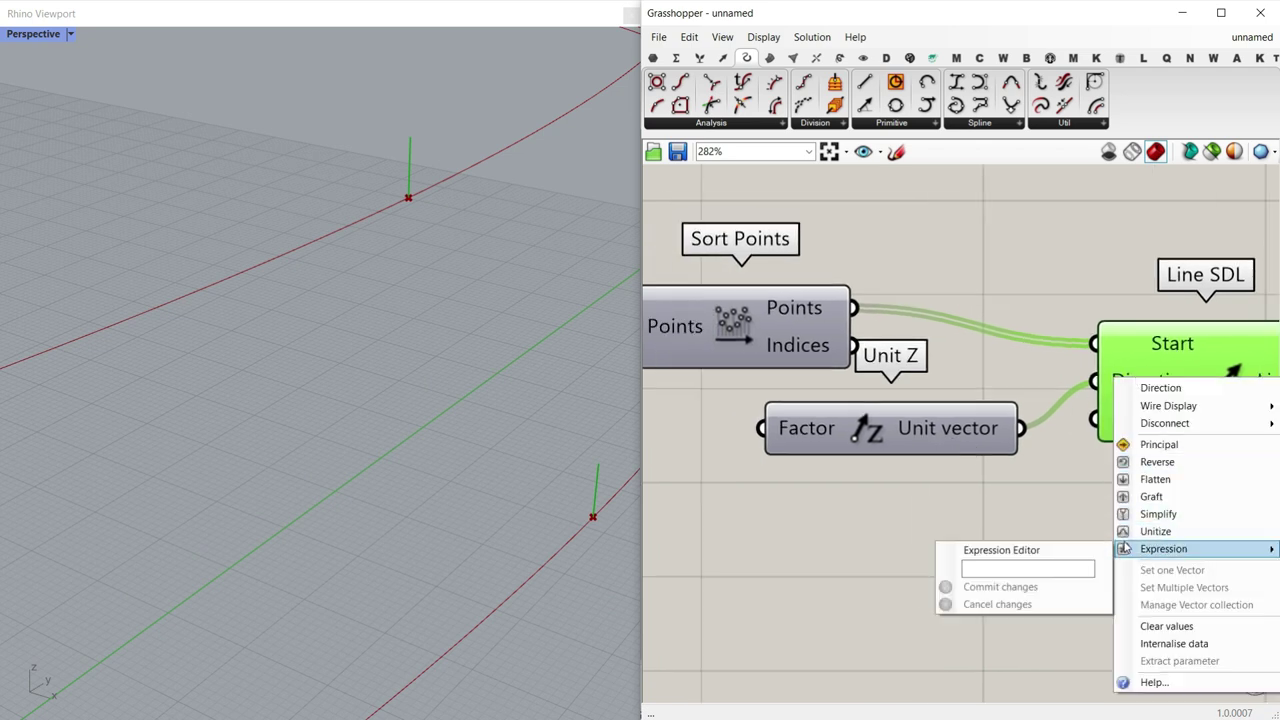
left_click(1024, 568)
type("-x")
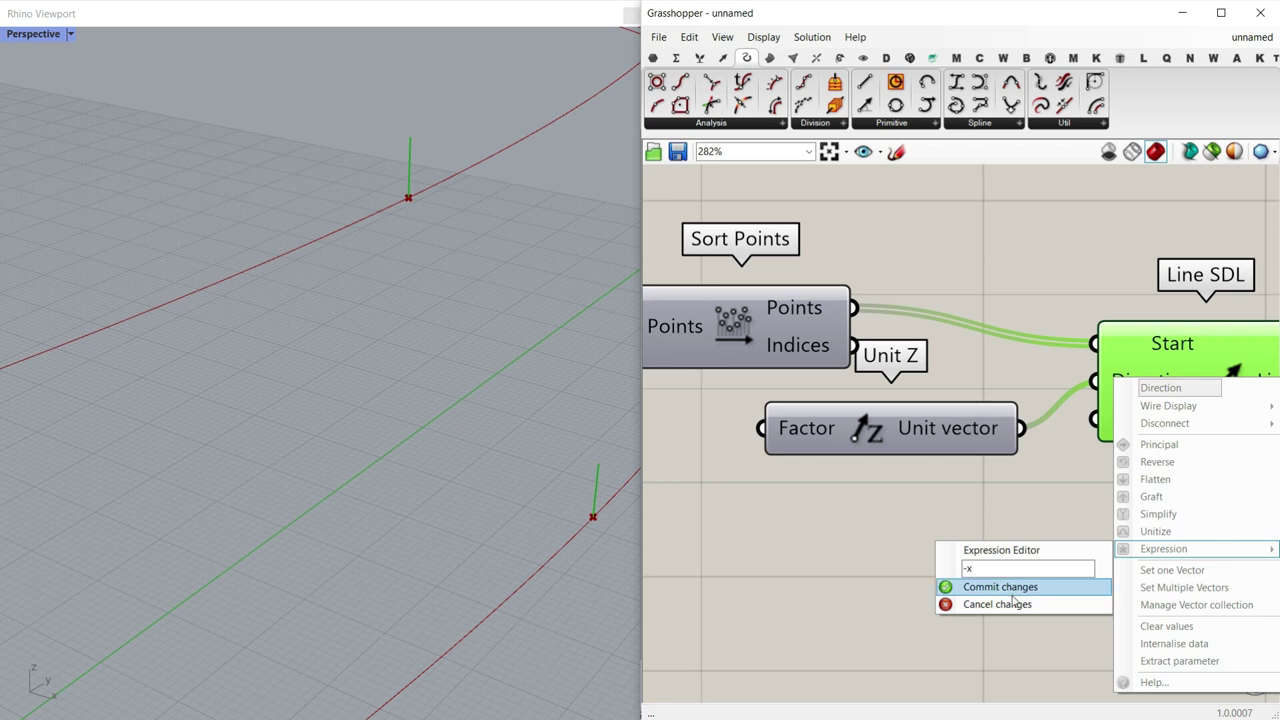
left_click(1000, 587)
Step: Move the Unit Z component away from Line SDL so it sits beneath Sort Points
scroll(994, 486, "down", 5)
right_click_drag(968, 478, 1120, 438)
left_click_drag(1100, 431, 1025, 432)
right_click_drag(1098, 463, 1015, 386)
Step: Add a 12.555 number slider, connect it to the Length input of Line SDL, and raise it to 100.000
scroll(1015, 386, "up", 3)
left_click(969, 436)
double_click(968, 440)
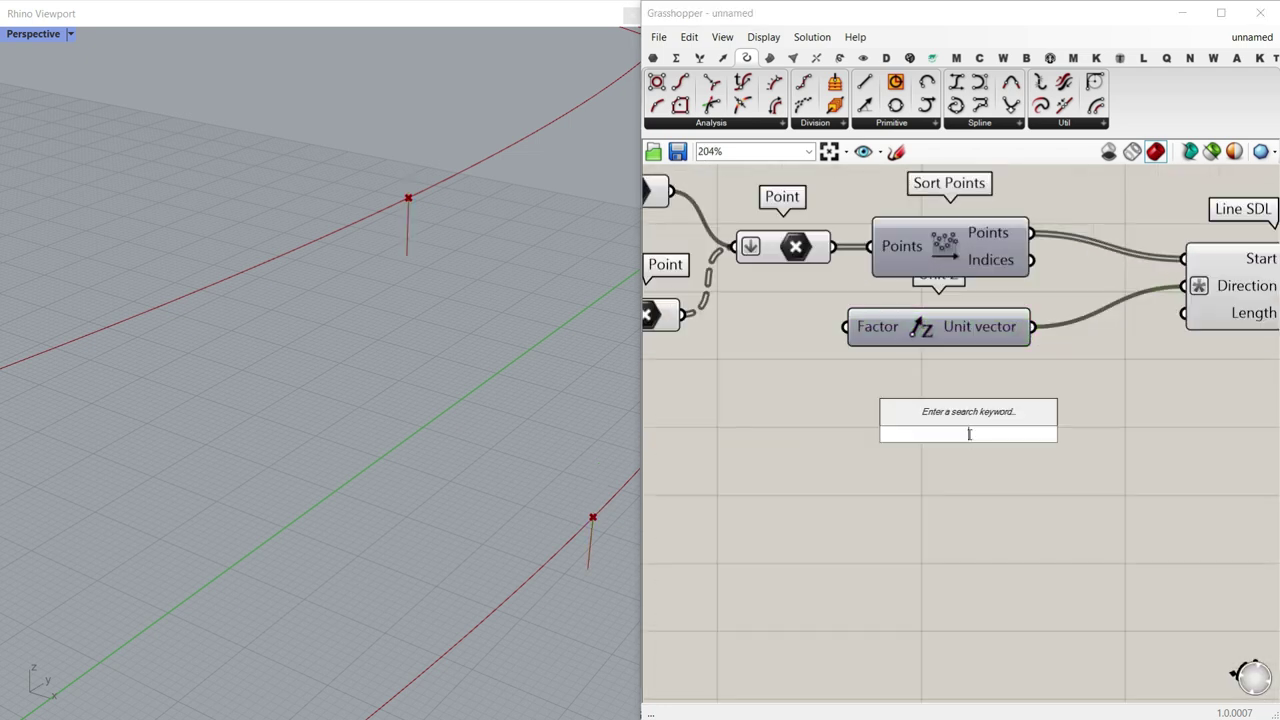
type("12.555")
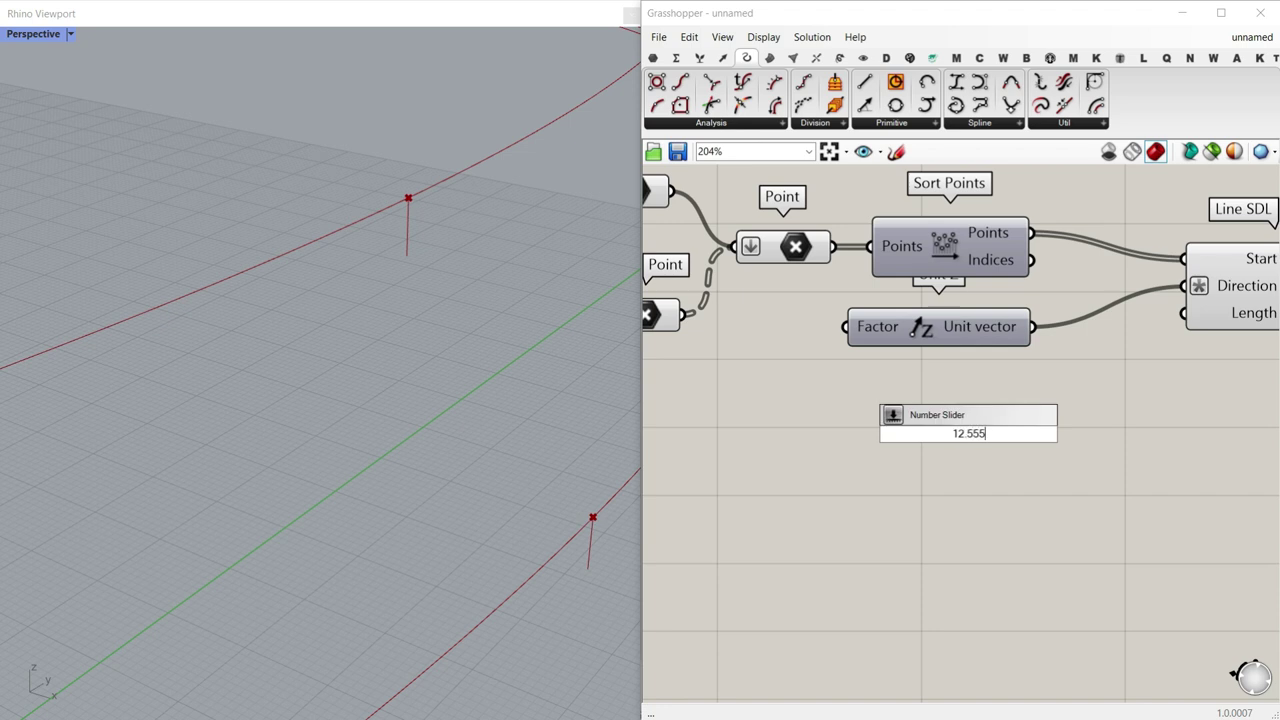
key("Return")
left_click_drag(1120, 418, 1184, 313)
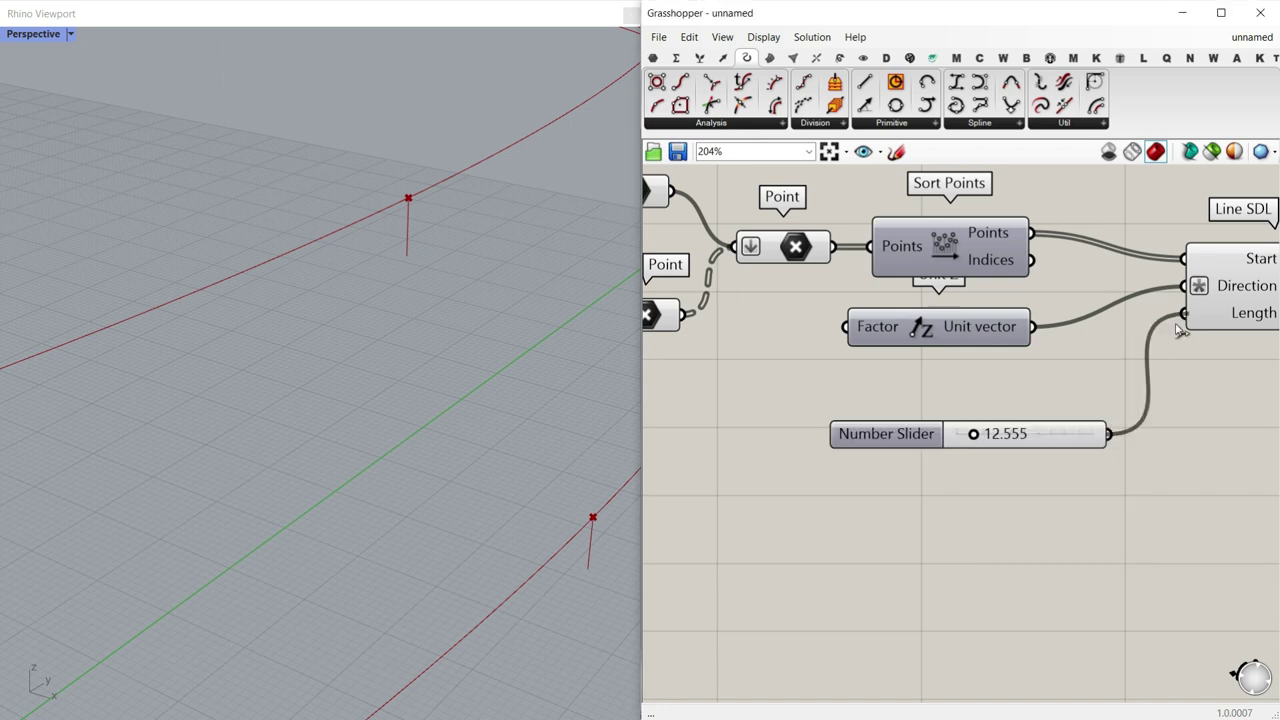
left_click_drag(972, 435, 1140, 435)
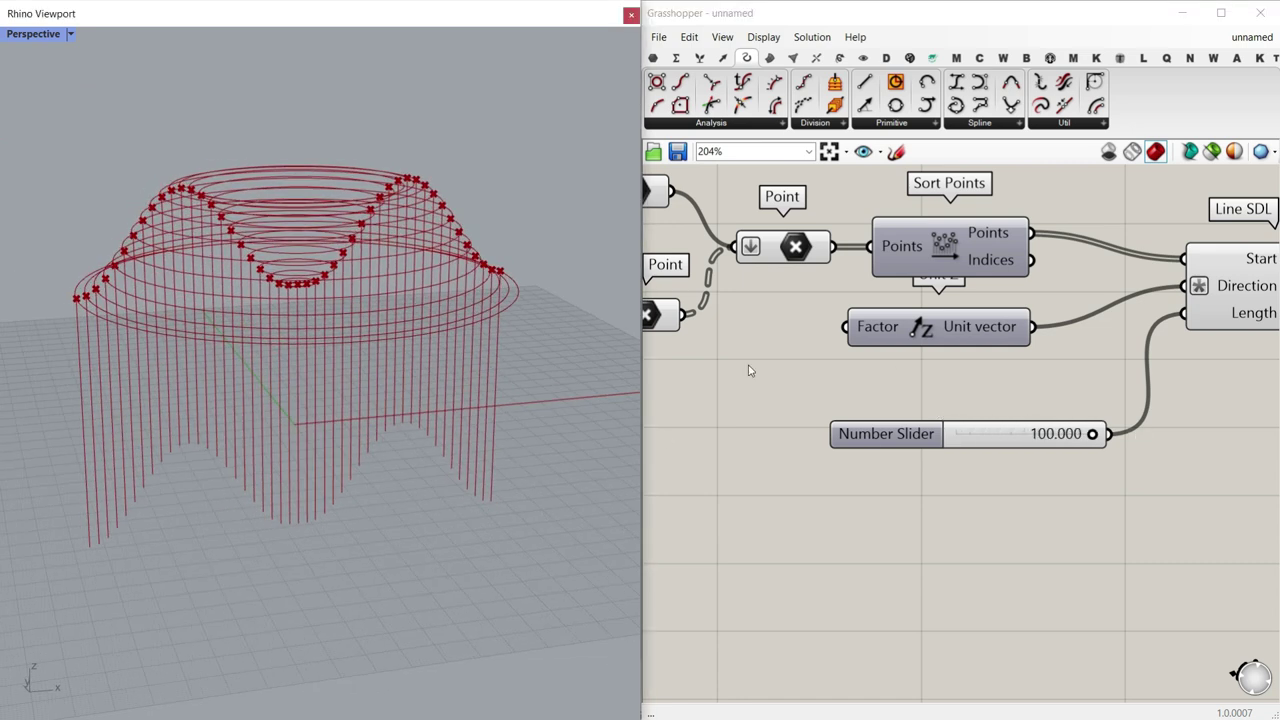
Step: Turn off the preview of the Point components that feed Sort Points
scroll(990, 355, "down", 5)
left_click_drag(994, 350, 898, 250)
right_click(866, 242)
left_click(905, 267)
right_click_drag(354, 302, 306, 294)
scroll(1133, 368, "up", 5)
mouse_move(1133, 368)
left_mouse_down()
mouse_move(1094, 368)
mouse_move(1138, 368)
left_mouse_up()
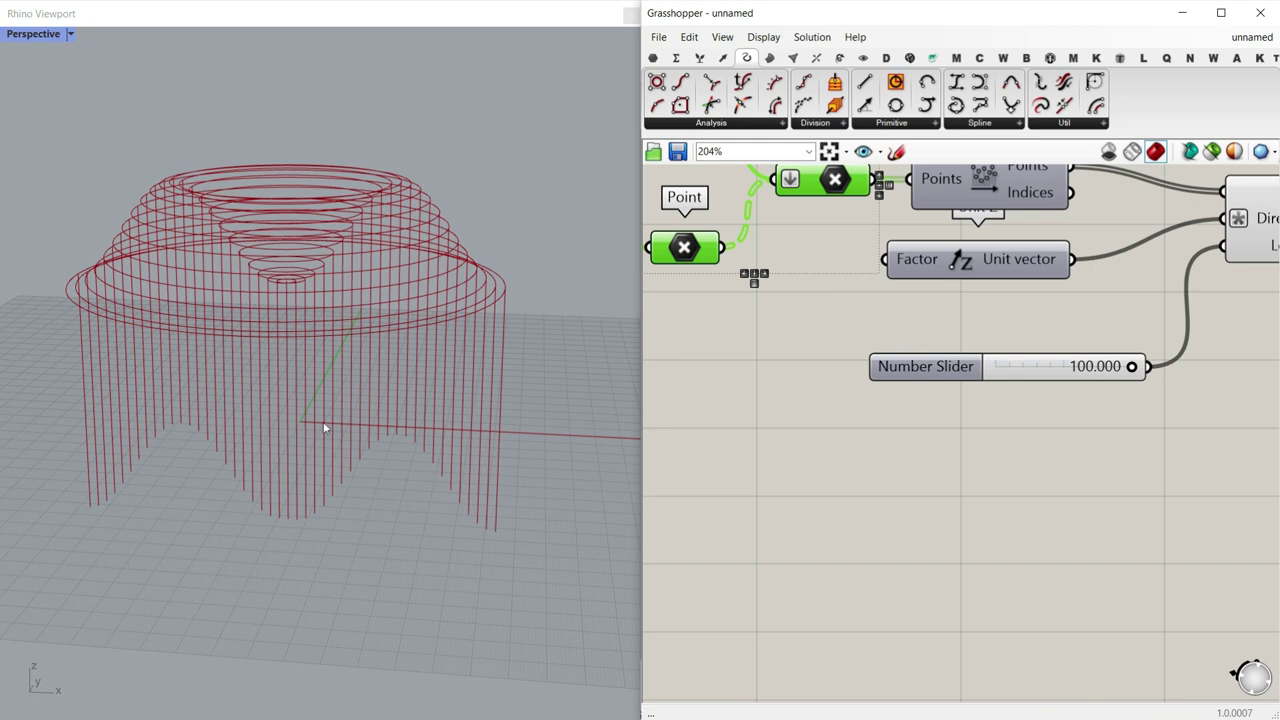
Step: Examine the rods from the side and trace the wave profiles along their upper and lower ends with on-screen pen strokes
right_click_drag(323, 428, 314, 404)
scroll(60, 506, "up", 4)
scroll(109, 520, "down", 7)
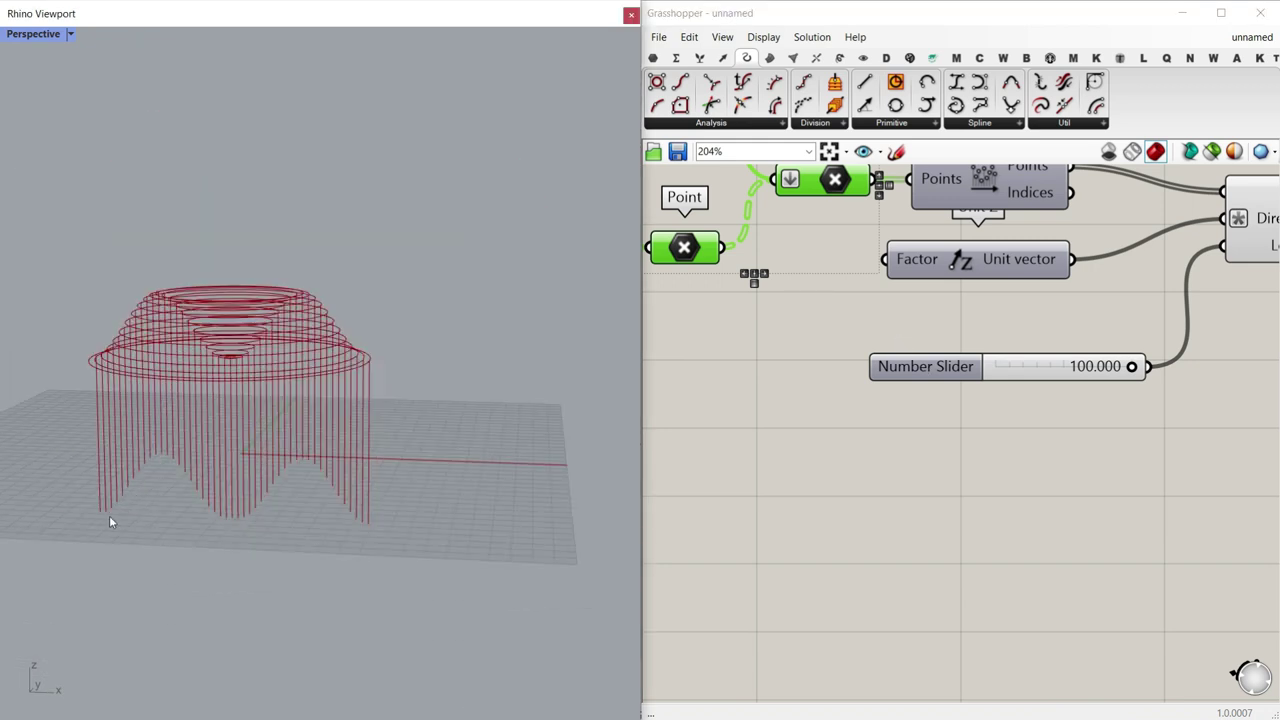
right_click_drag(110, 518, 97, 518)
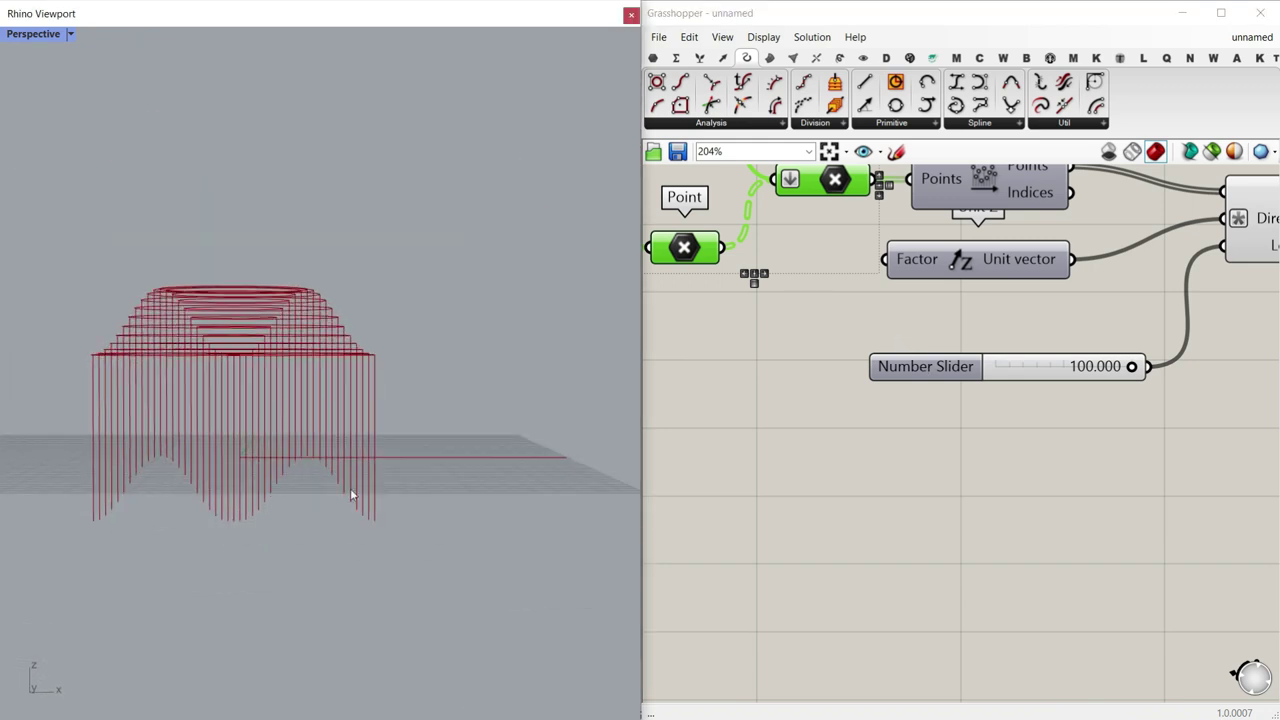
right_click_drag(237, 460, 178, 364)
scroll(190, 378, "up", 3)
scroll(170, 390, "down", 1)
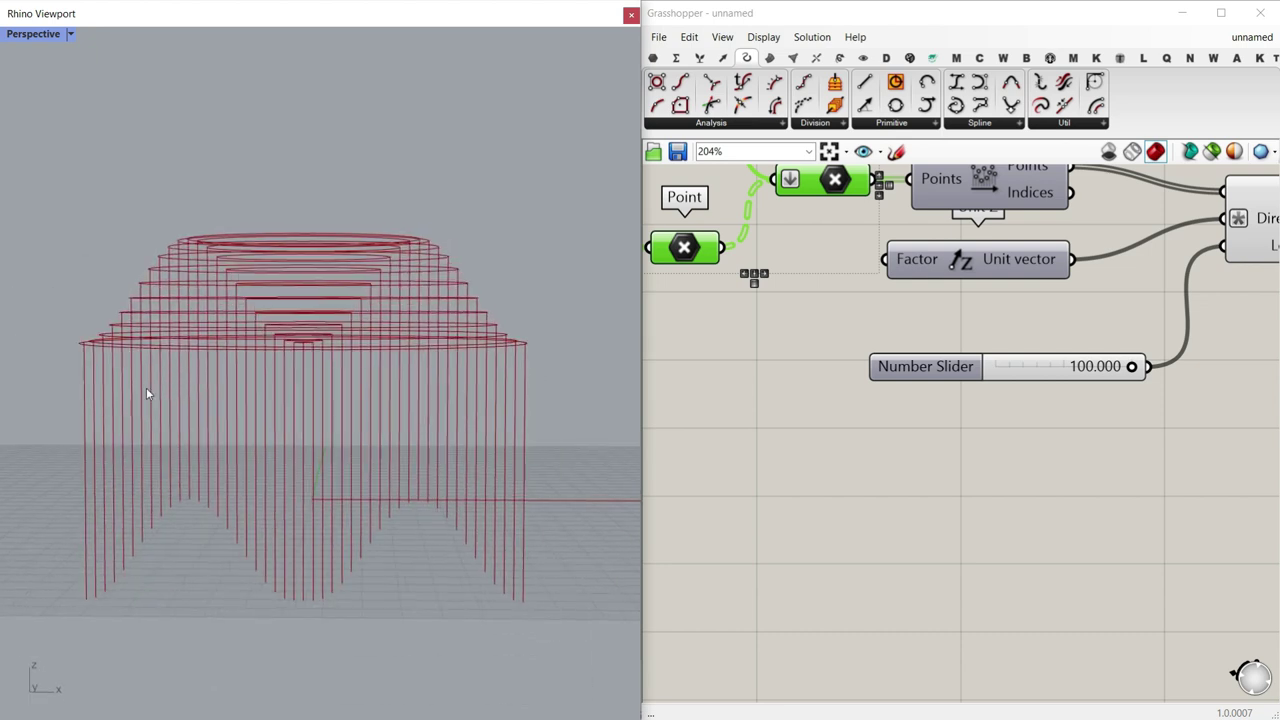
mouse_move(73, 343)
left_mouse_down()
mouse_move(196, 236)
mouse_move(258, 310)
mouse_move(325, 336)
mouse_move(406, 240)
mouse_move(518, 343)
left_mouse_up()
mouse_move(94, 600)
left_mouse_down()
mouse_move(122, 572)
mouse_move(236, 528)
mouse_move(309, 586)
mouse_move(434, 503)
mouse_move(502, 588)
left_mouse_up()
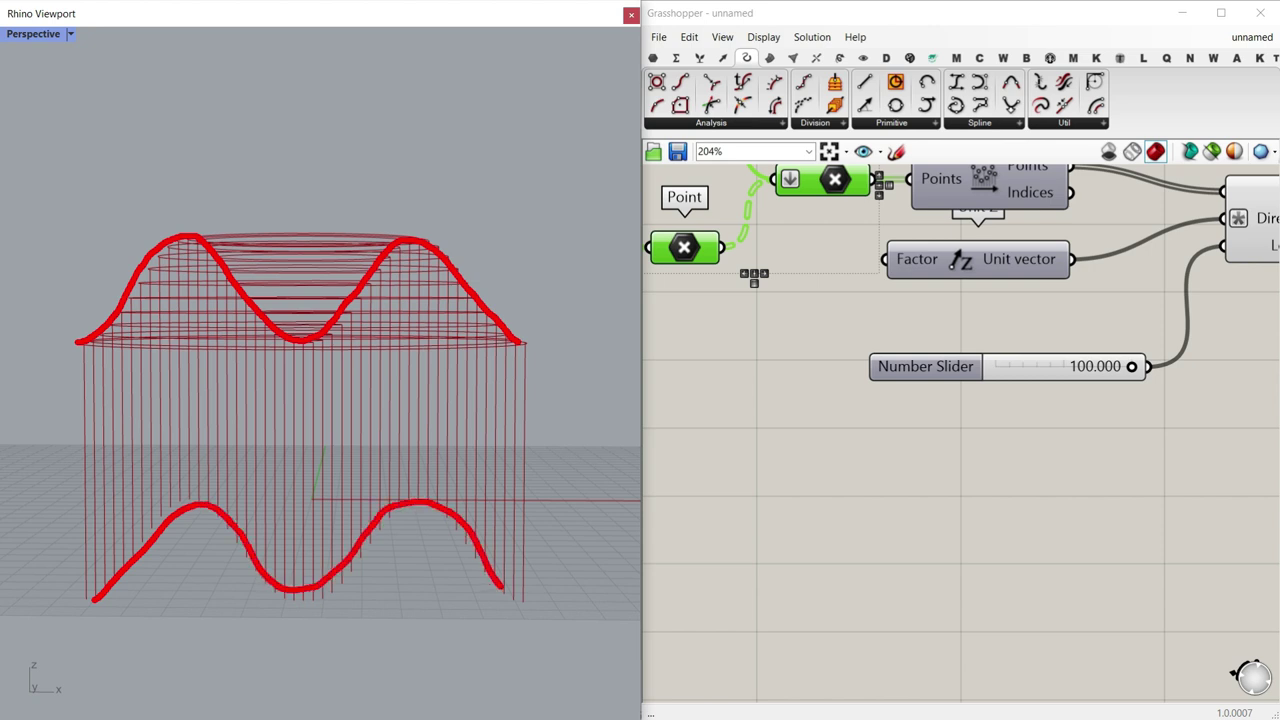
key("Escape")
scroll(471, 386, "down", 2)
mouse_move(471, 386)
right_mouse_down()
mouse_move(380, 465)
mouse_move(399, 342)
mouse_move(347, 364)
right_mouse_up()
scroll(380, 450, "up", 6)
scroll(345, 320, "down", 4)
Step: Group the remaining ungrouped components up to Line SDL, including the Points, Sort Points, Unit Z and Number Slider
right_click_drag(980, 388, 794, 408)
scroll(794, 408, "down", 3)
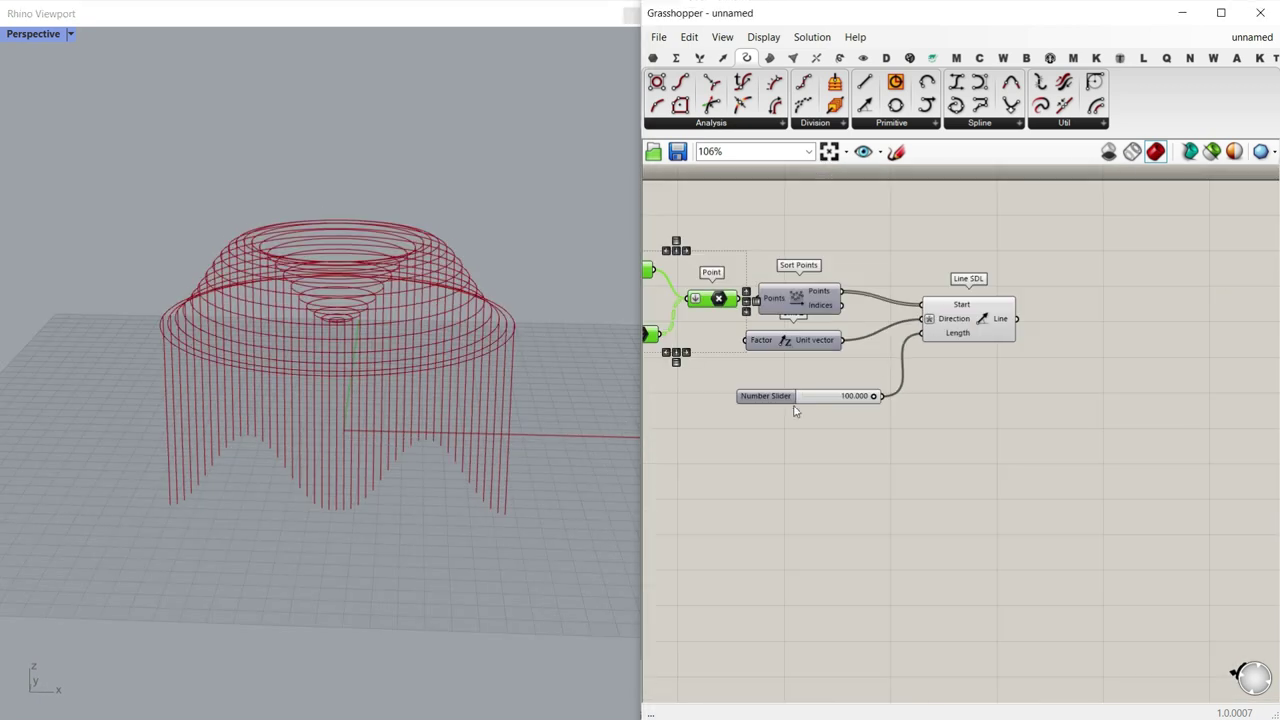
scroll(934, 347, "down", 4)
left_click_drag(1180, 446, 756, 293)
right_click(756, 293)
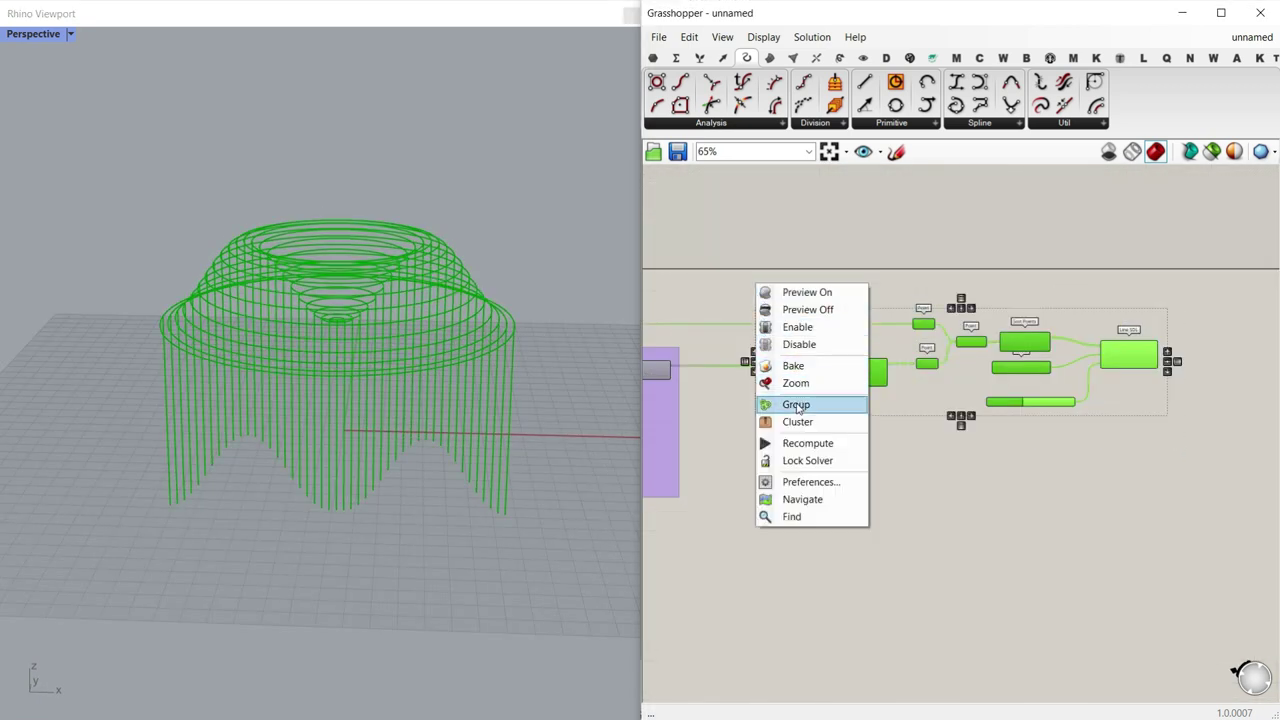
left_click(790, 403)
scroll(920, 411, "up", 8)
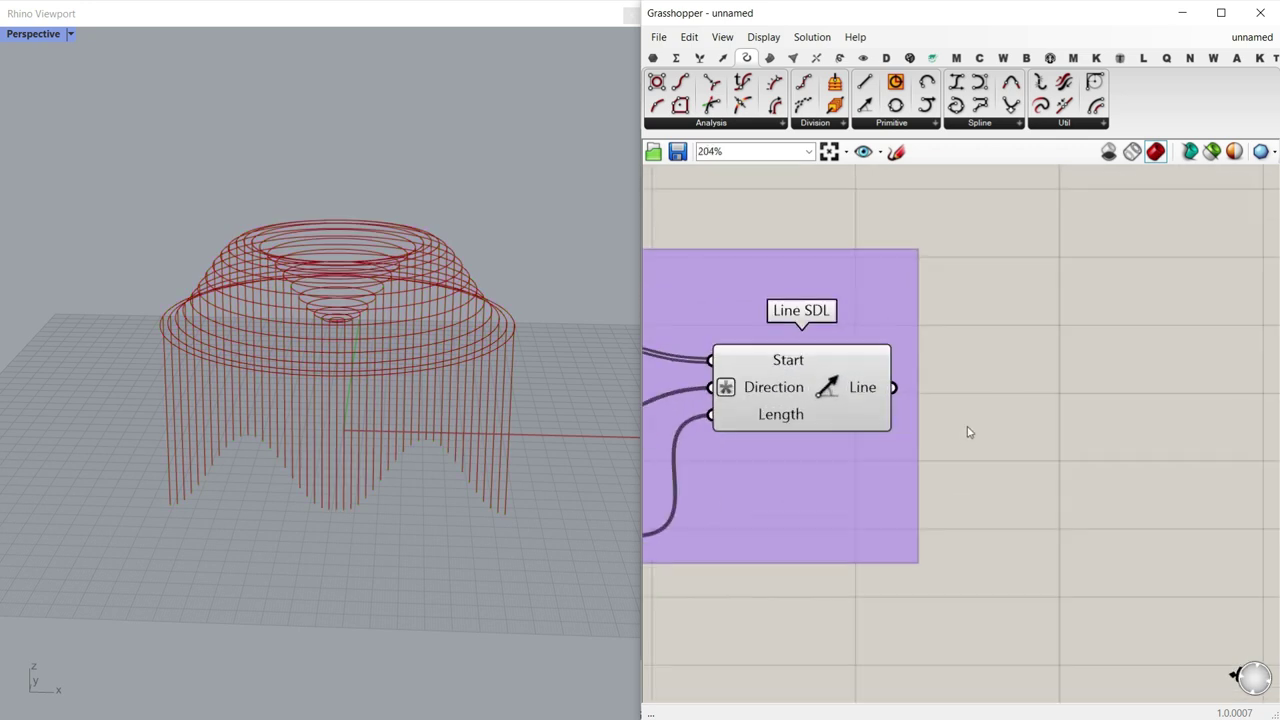
right_click_drag(389, 467, 343, 414)
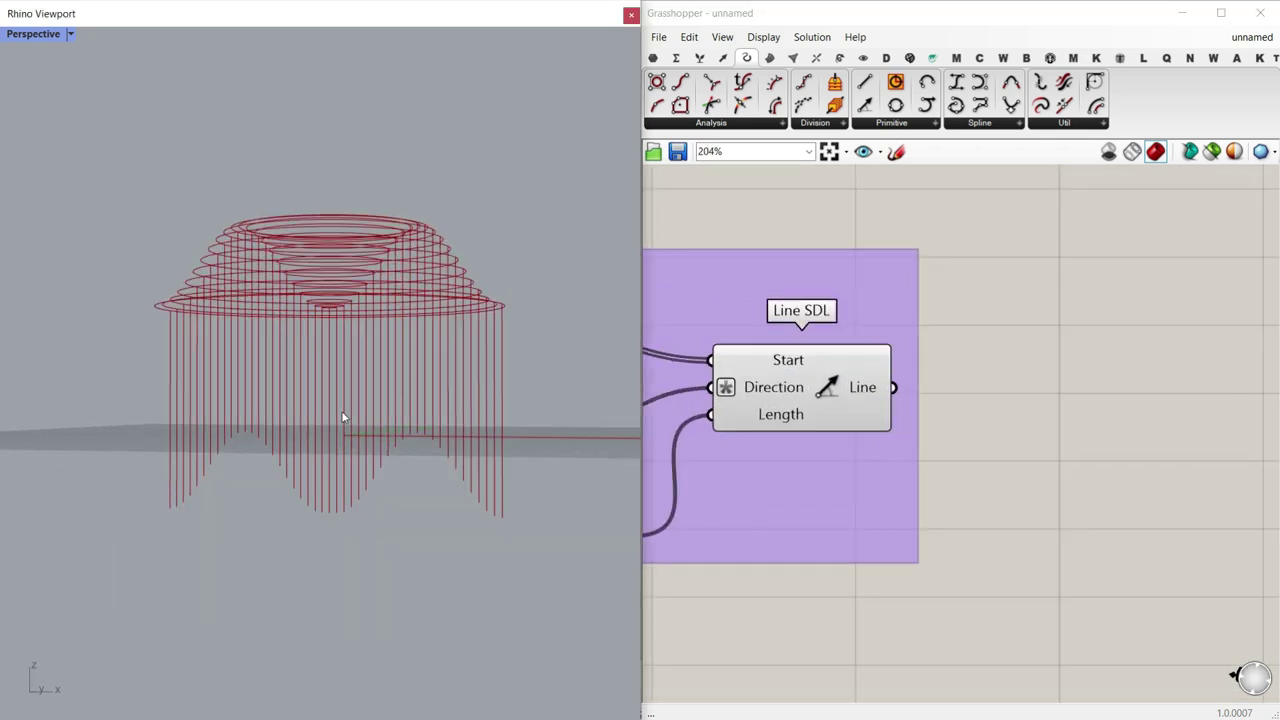
scroll(138, 526, "up", 4)
right_click_drag(333, 457, 307, 500)
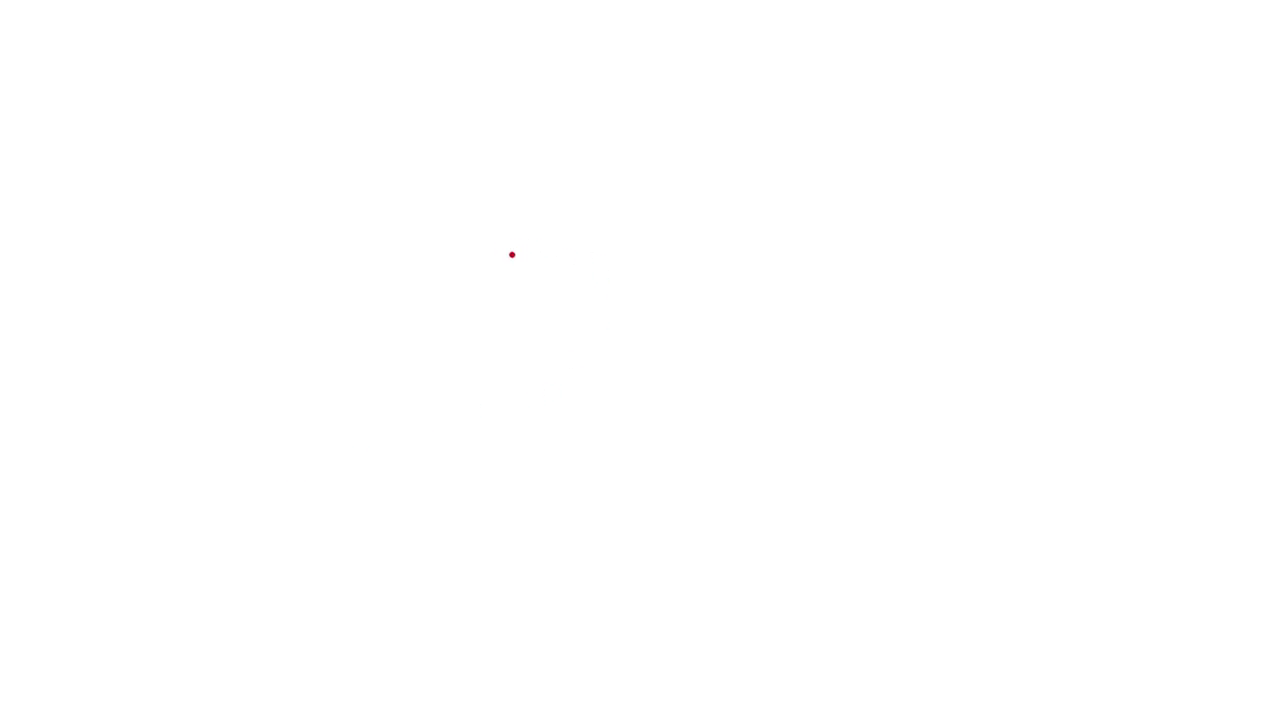
Step: Sketch six red vertical rods of differing lengths on a blank whiteboard, joined near their upper ends by a horizontal line
left_click_drag(453, 100, 453, 333)
left_click_drag(532, 109, 528, 435)
left_click_drag(614, 124, 614, 326)
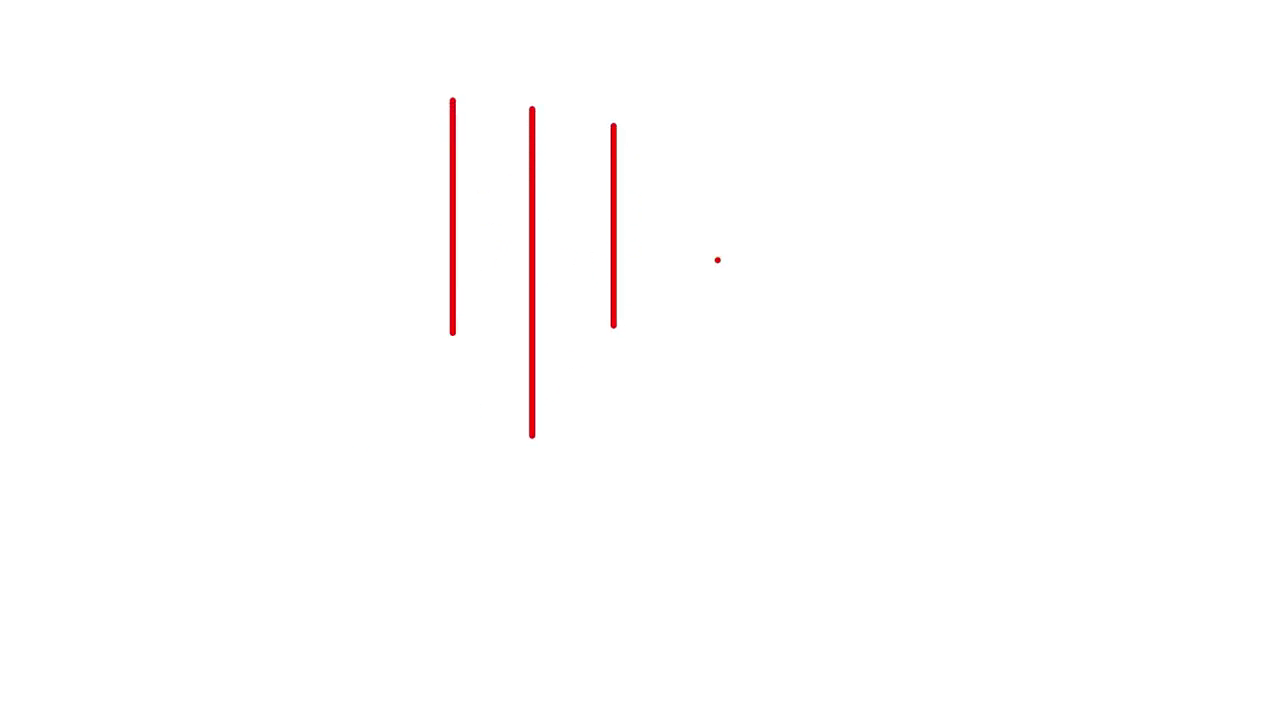
left_click_drag(697, 130, 697, 410)
left_click_drag(448, 137, 932, 137)
left_click_drag(769, 139, 769, 477)
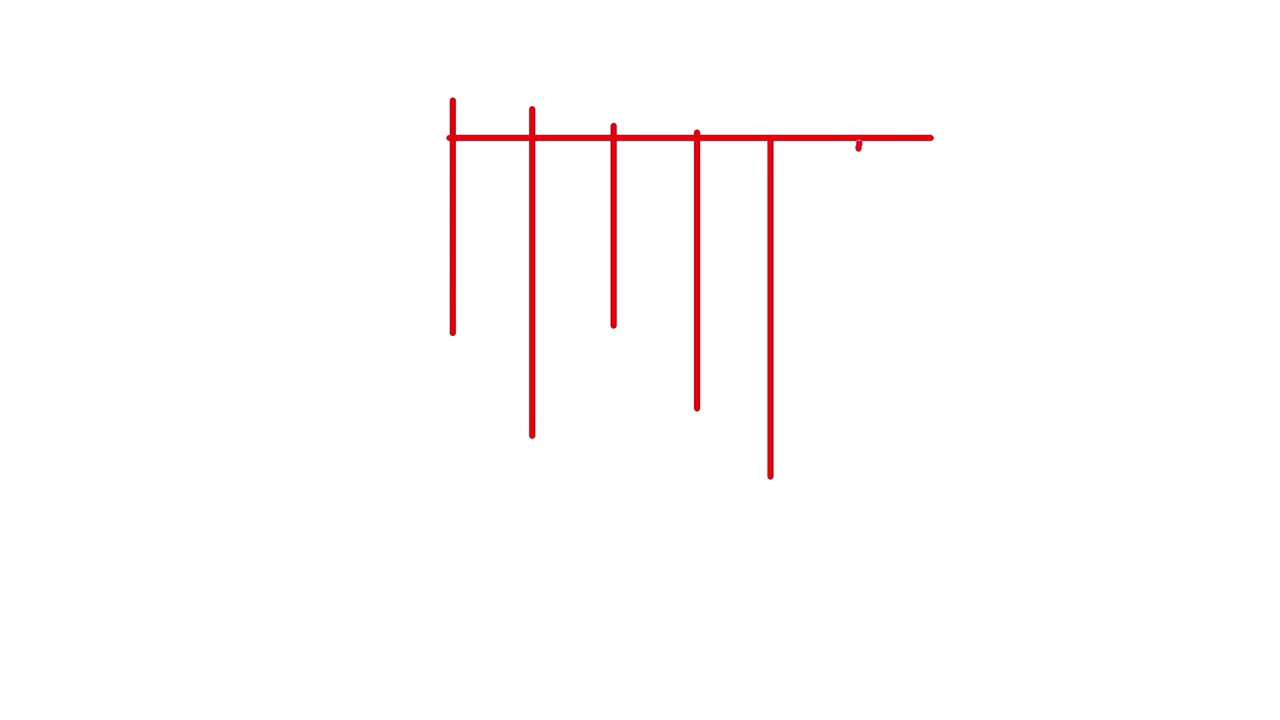
left_click_drag(859, 140, 859, 375)
Step: Sketch a long blue horizontal shaft beneath the rods with a bent crank handle at its left end
mouse_move(307, 546)
left_mouse_down()
mouse_move(1063, 520)
mouse_move(1172, 546)
left_mouse_up()
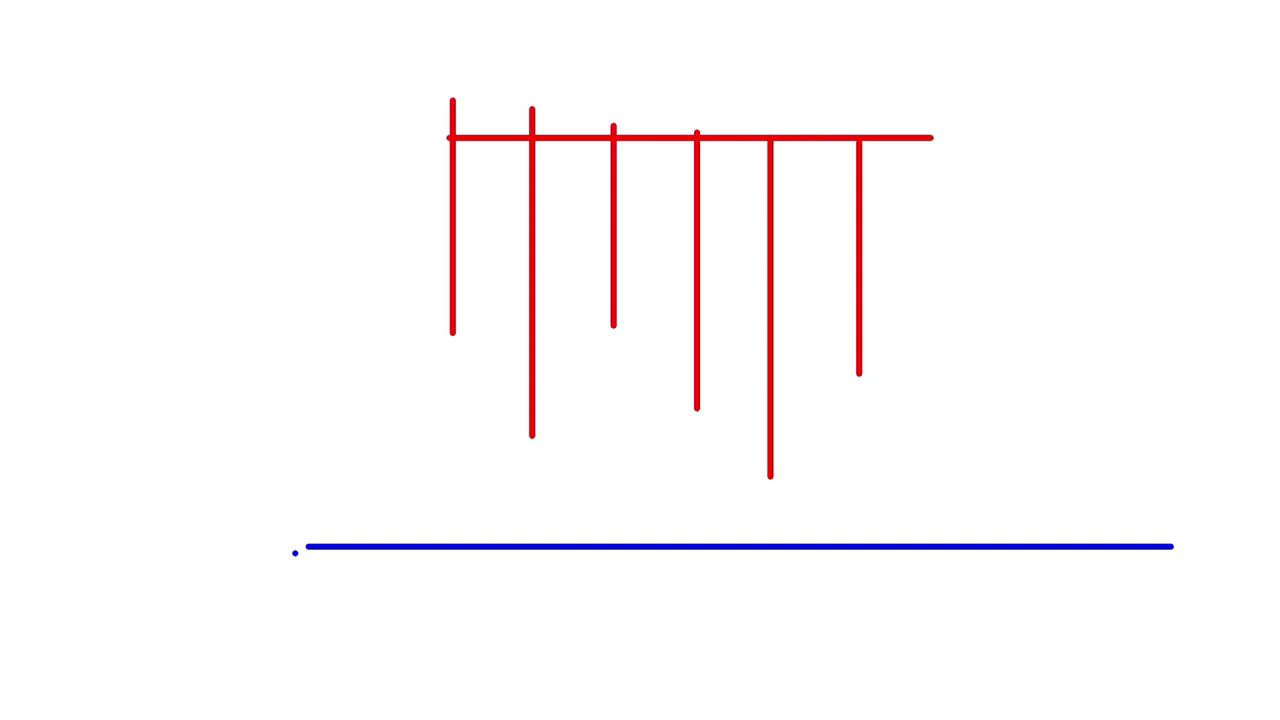
mouse_move(310, 526)
left_mouse_down()
mouse_move(227, 596)
mouse_move(264, 672)
mouse_move(314, 530)
left_mouse_up()
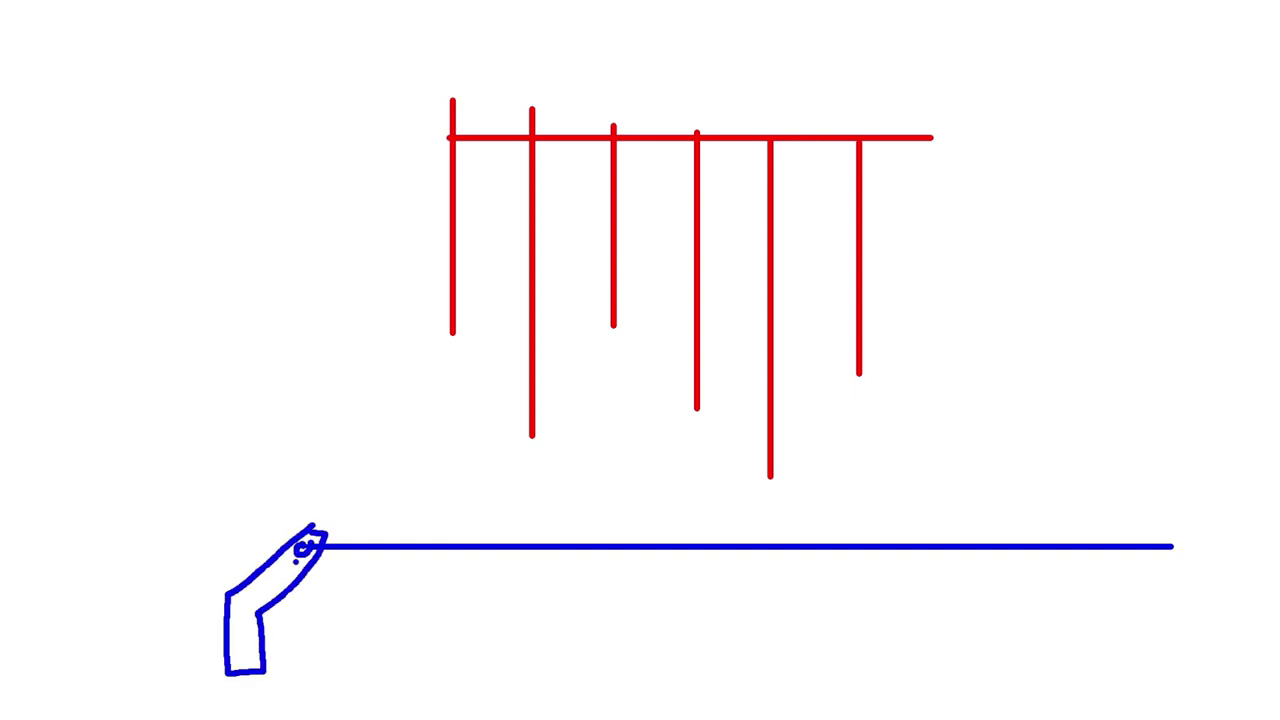
Step: Sketch a curved upward arrow beside the blue bent handle at the start of the blue line
mouse_move(220, 665)
left_mouse_down()
mouse_move(212, 527)
mouse_move(228, 542)
left_mouse_up()
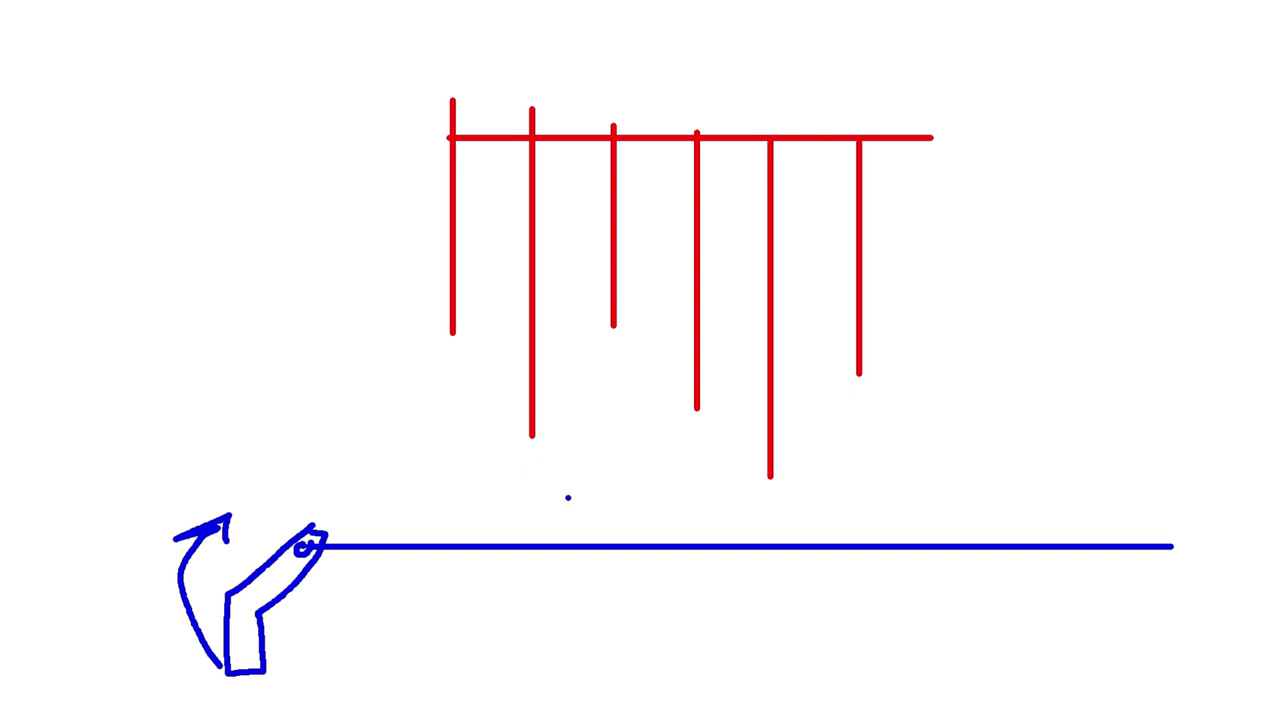
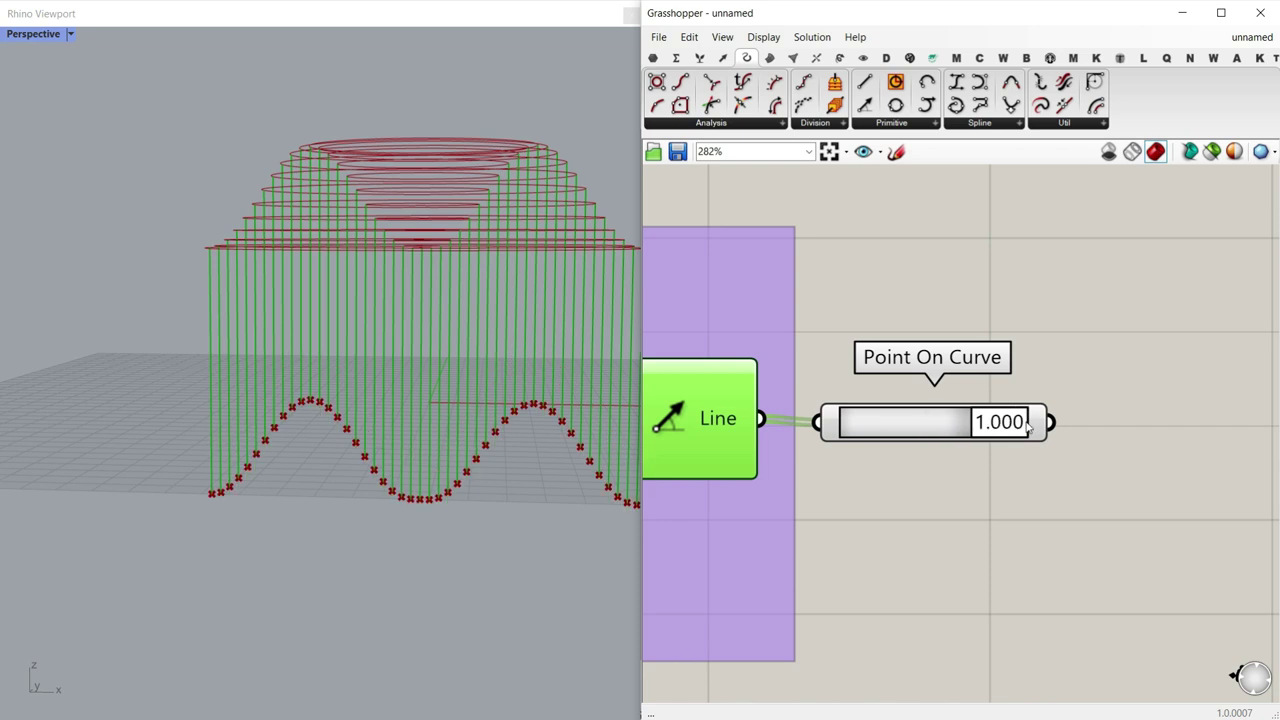
Step: Hide the preview of the Point component that feeds Sort Points
scroll(987, 430, "down", 4)
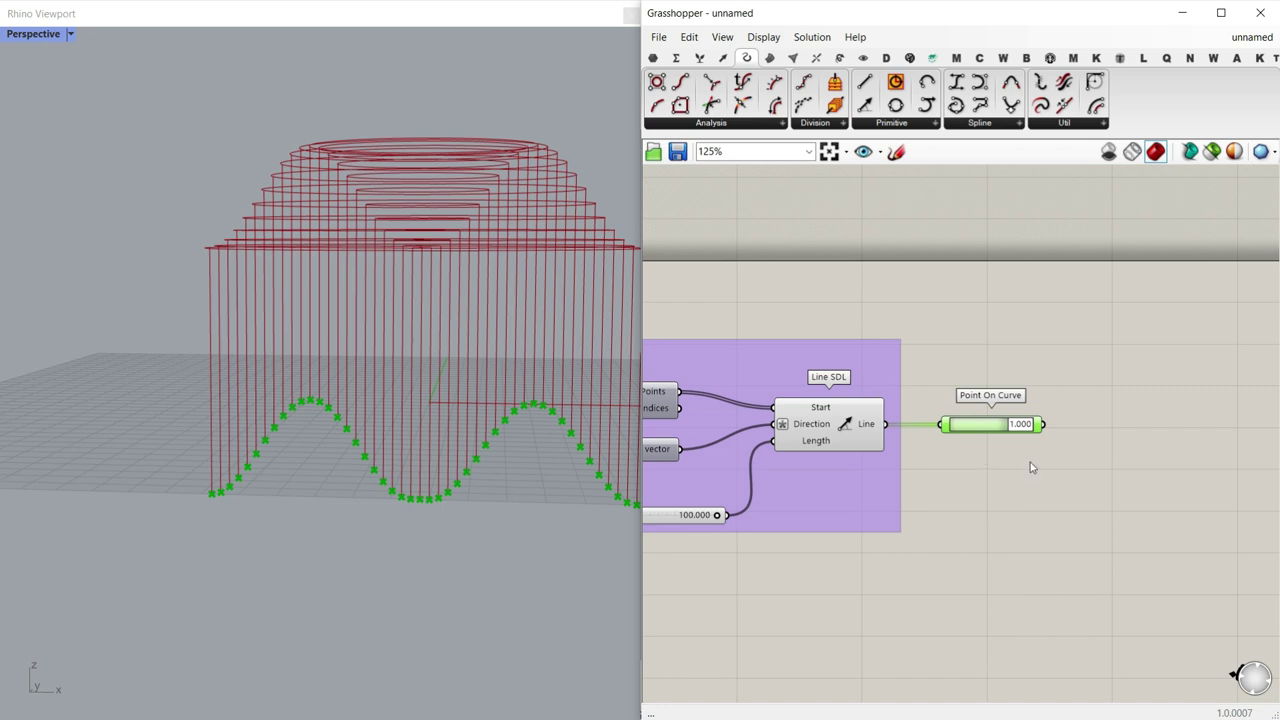
scroll(1014, 422, "up", 4)
right_click_drag(950, 424, 1155, 399)
scroll(1155, 399, "down", 3)
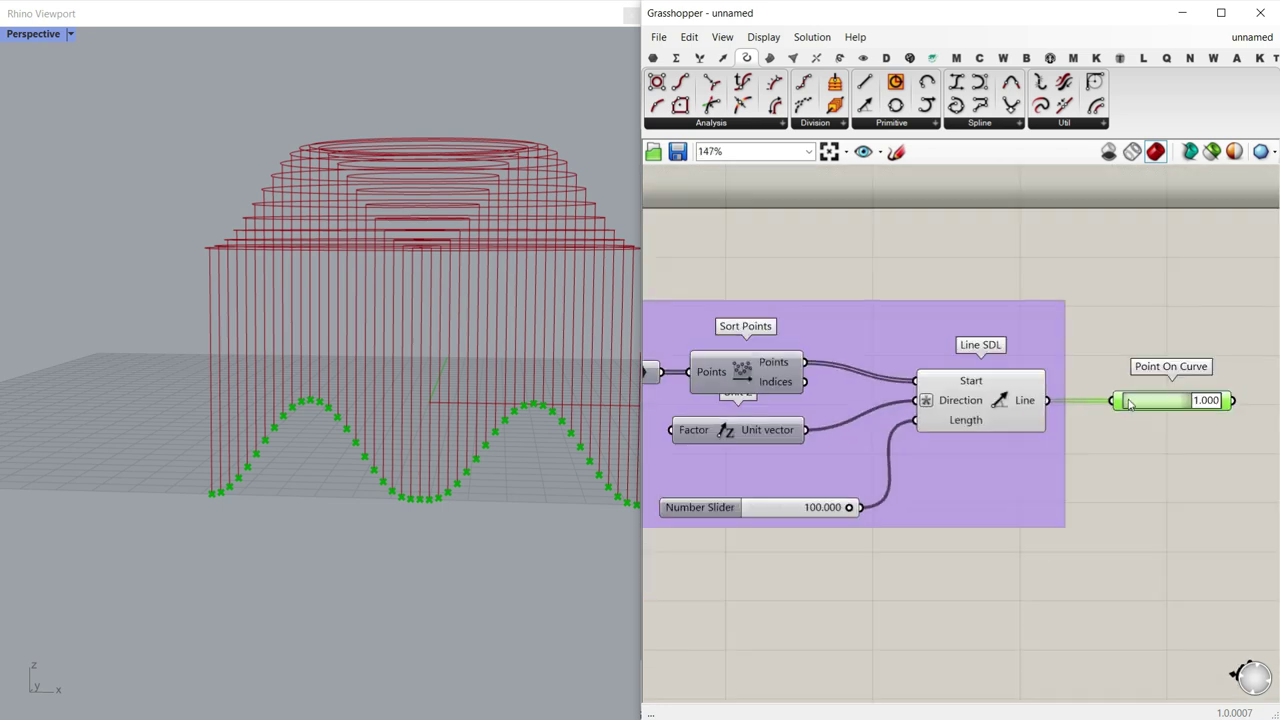
right_click_drag(745, 421, 825, 393)
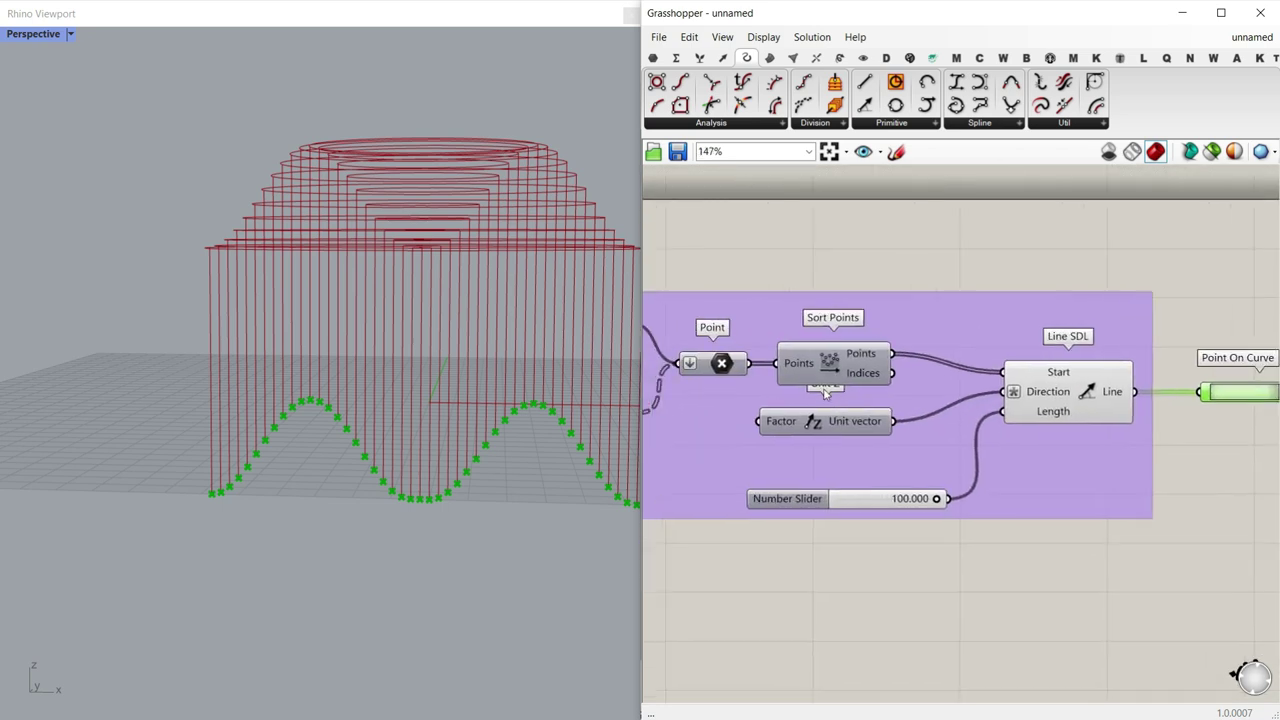
left_click(718, 366)
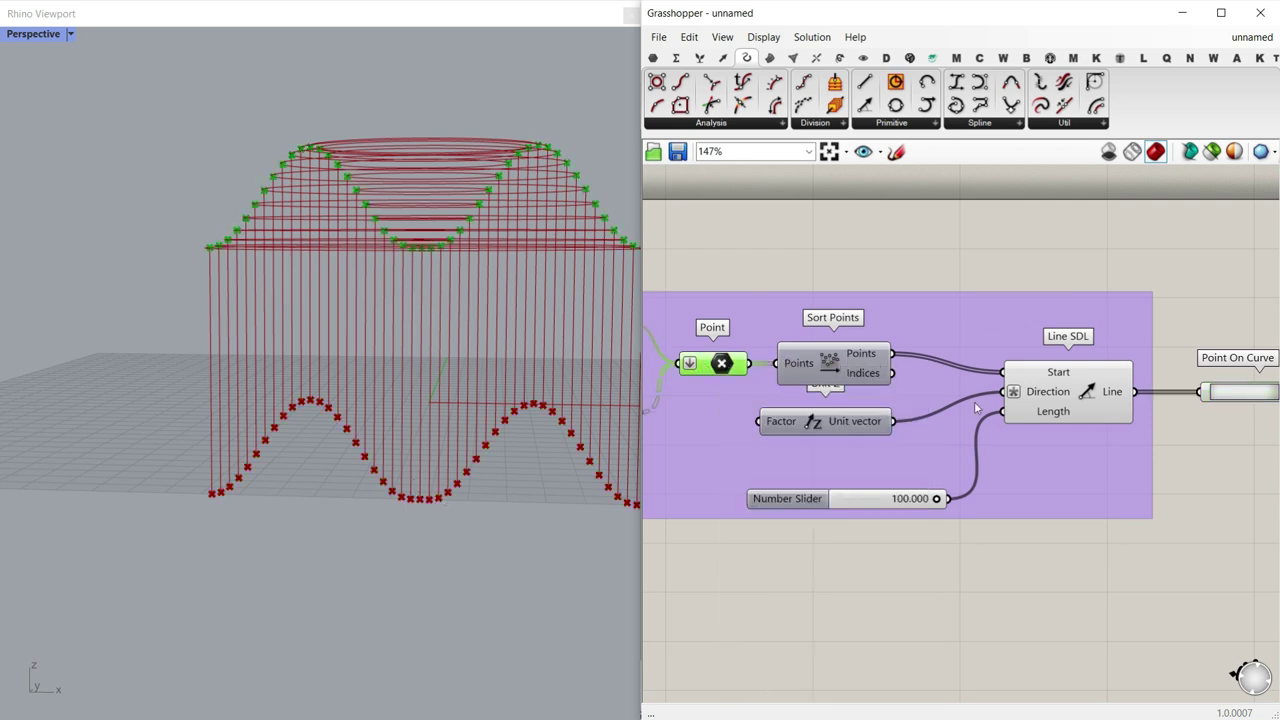
left_click_drag(936, 498, 970, 496)
right_click(721, 366)
left_click(752, 392)
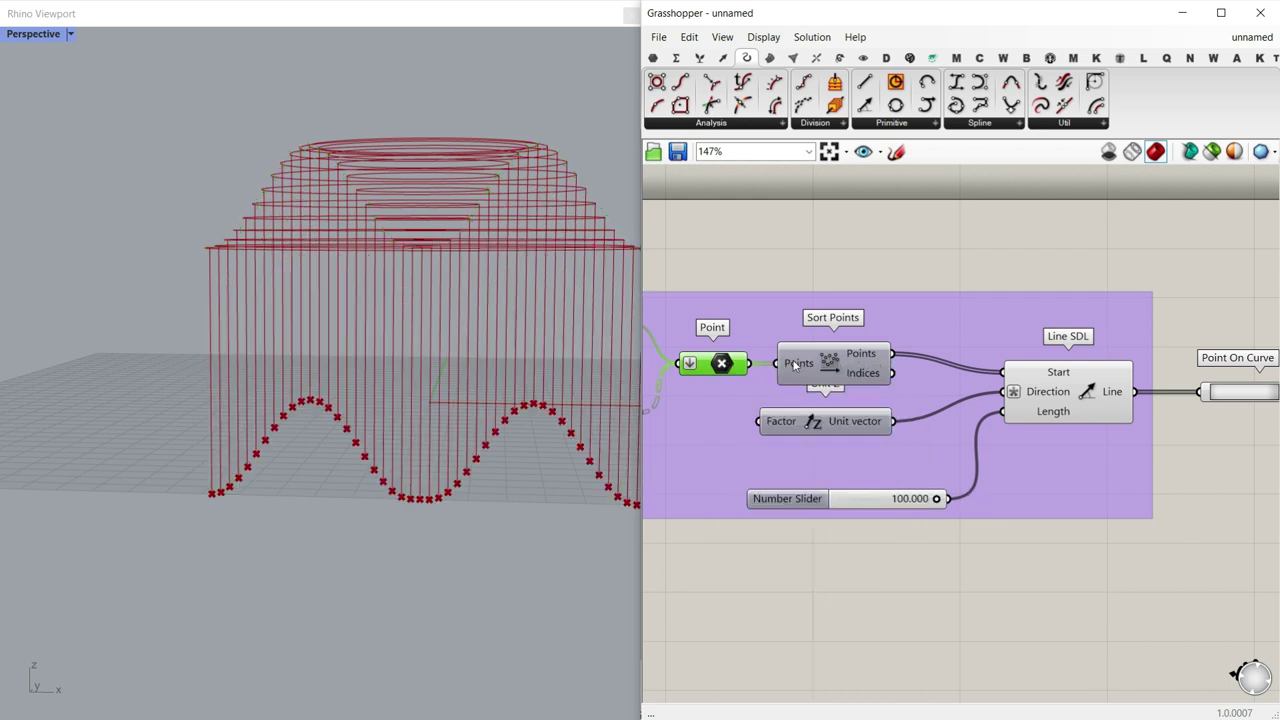
Step: Examine the Line SDL lines and the Point On Curve end points in the viewport, tracing their wave shape below them
right_click_drag(350, 365, 306, 420)
right_click_drag(906, 396, 694, 380)
scroll(860, 389, "up", 3)
right_click_drag(860, 389, 806, 429)
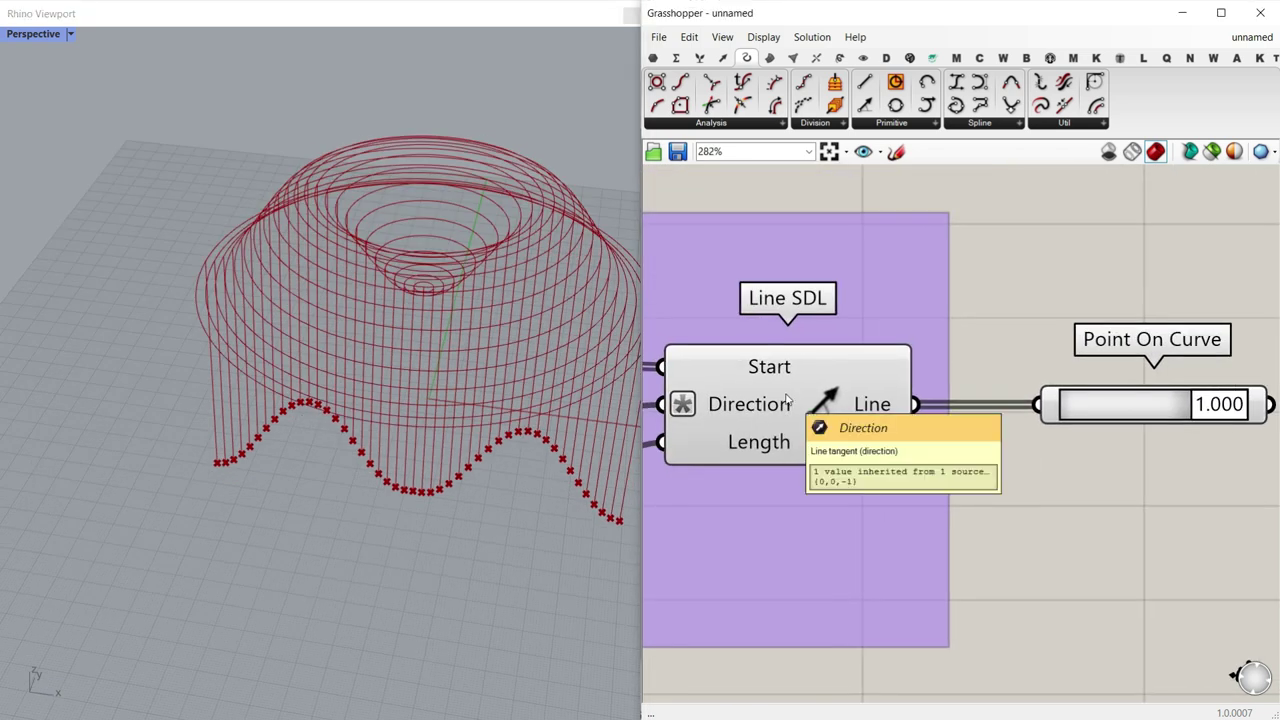
right_click_drag(243, 513, 272, 448)
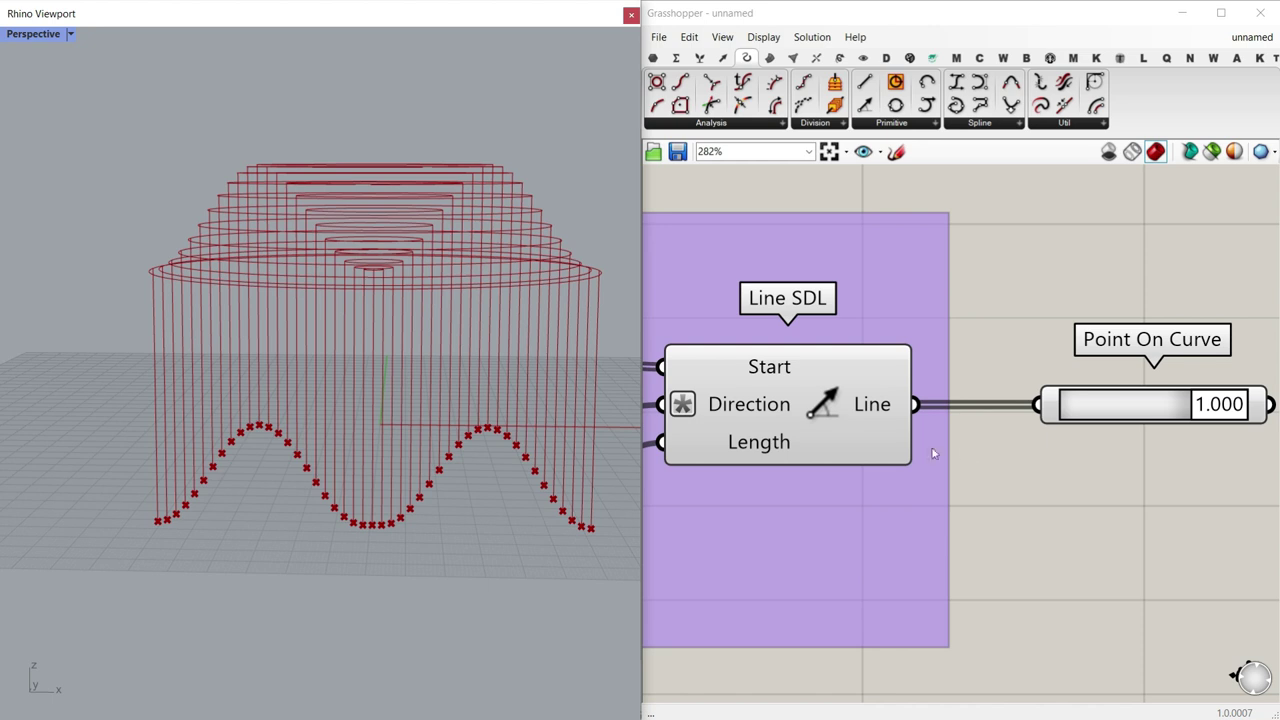
scroll(932, 453, "down", 3)
scroll(917, 452, "up", 3)
left_click(903, 443)
right_click_drag(412, 485, 283, 448)
scroll(292, 527, "down", 4)
scroll(280, 535, "up", 5)
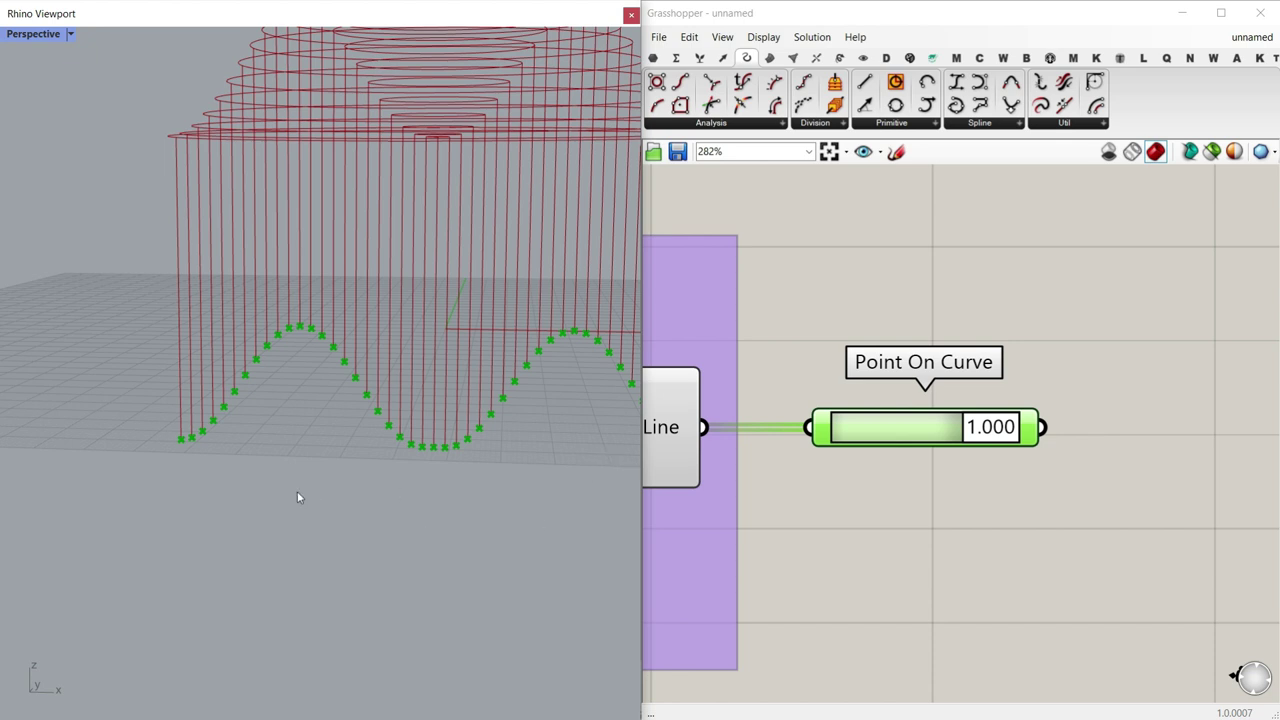
right_click_drag(297, 497, 533, 471)
right_click_drag(970, 466, 810, 447)
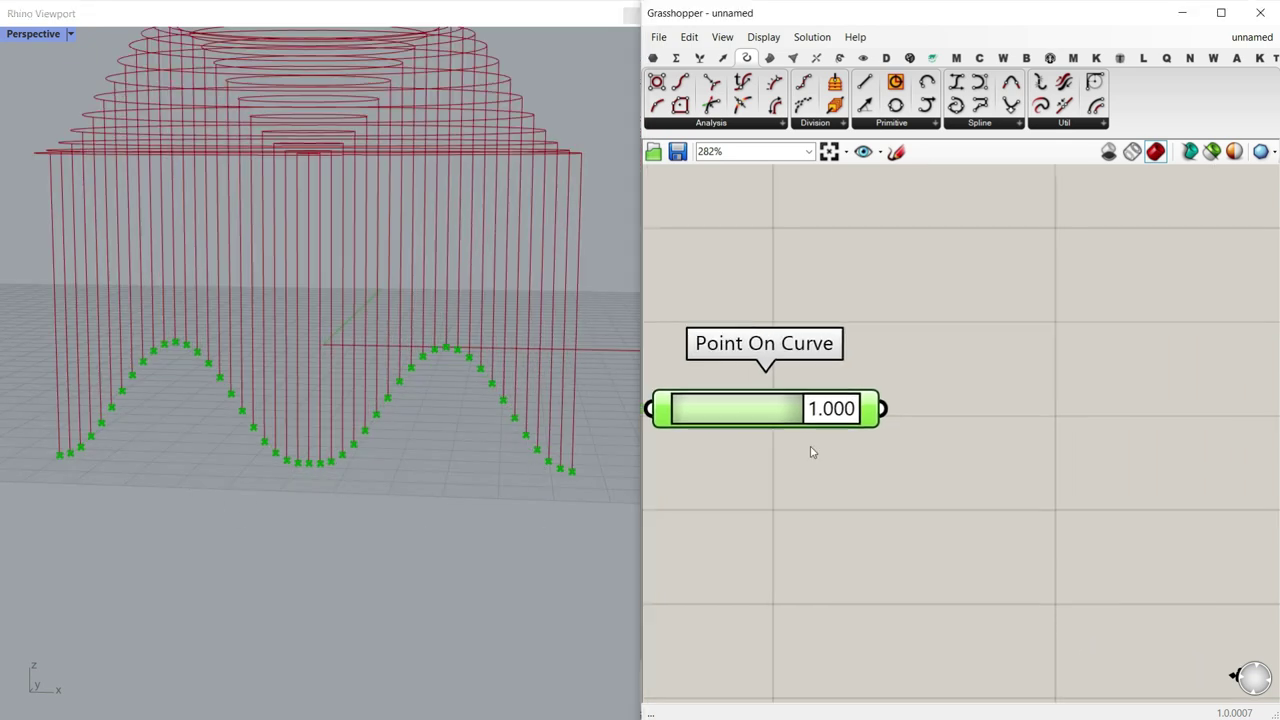
scroll(800, 446, "down", 4)
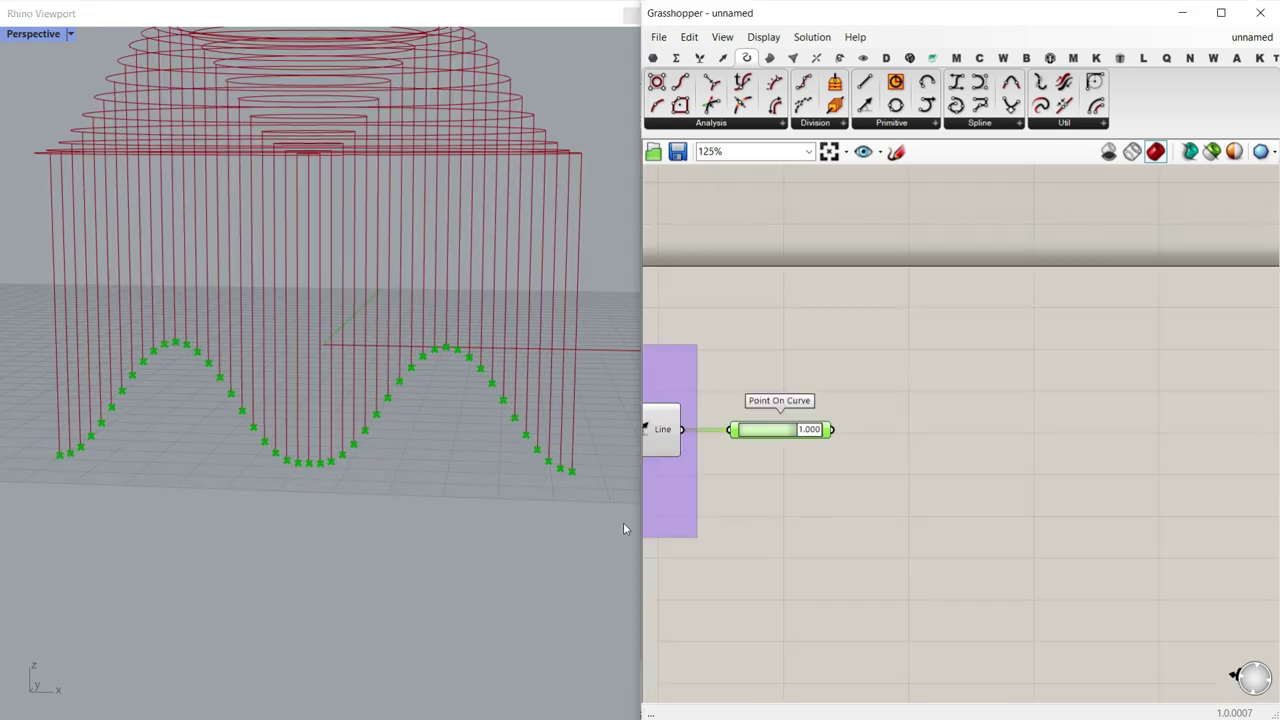
mouse_move(59, 550)
left_mouse_down()
mouse_move(194, 486)
mouse_move(292, 560)
mouse_move(497, 506)
left_mouse_up()
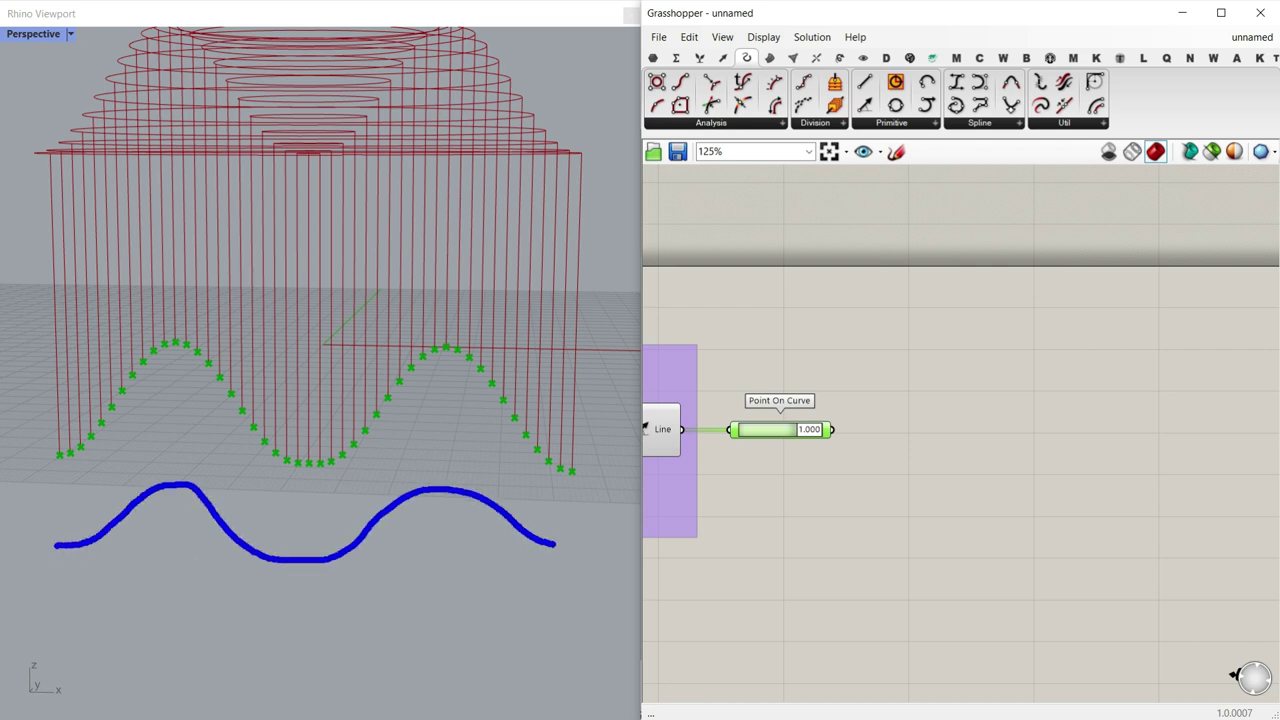
Step: Add a Move component and connect the Point On Curve output to its Geometry input
double_click(960, 478)
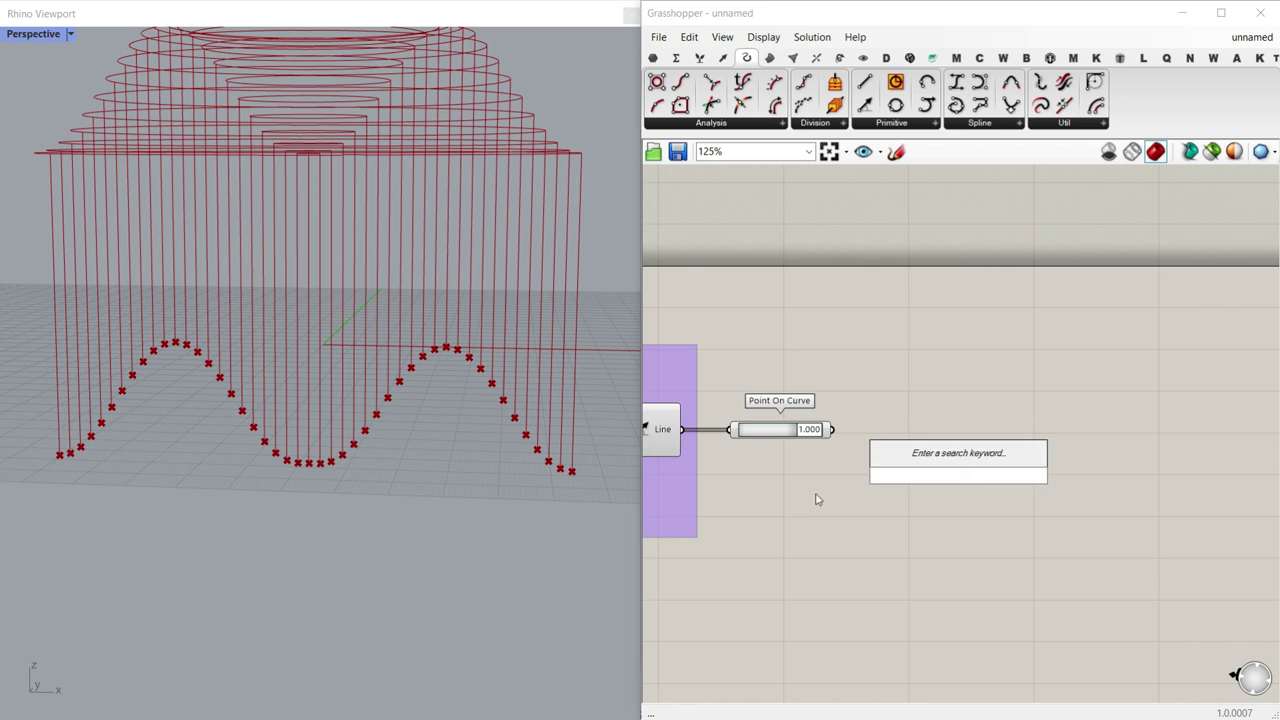
scroll(816, 499, "up", 5)
type("move")
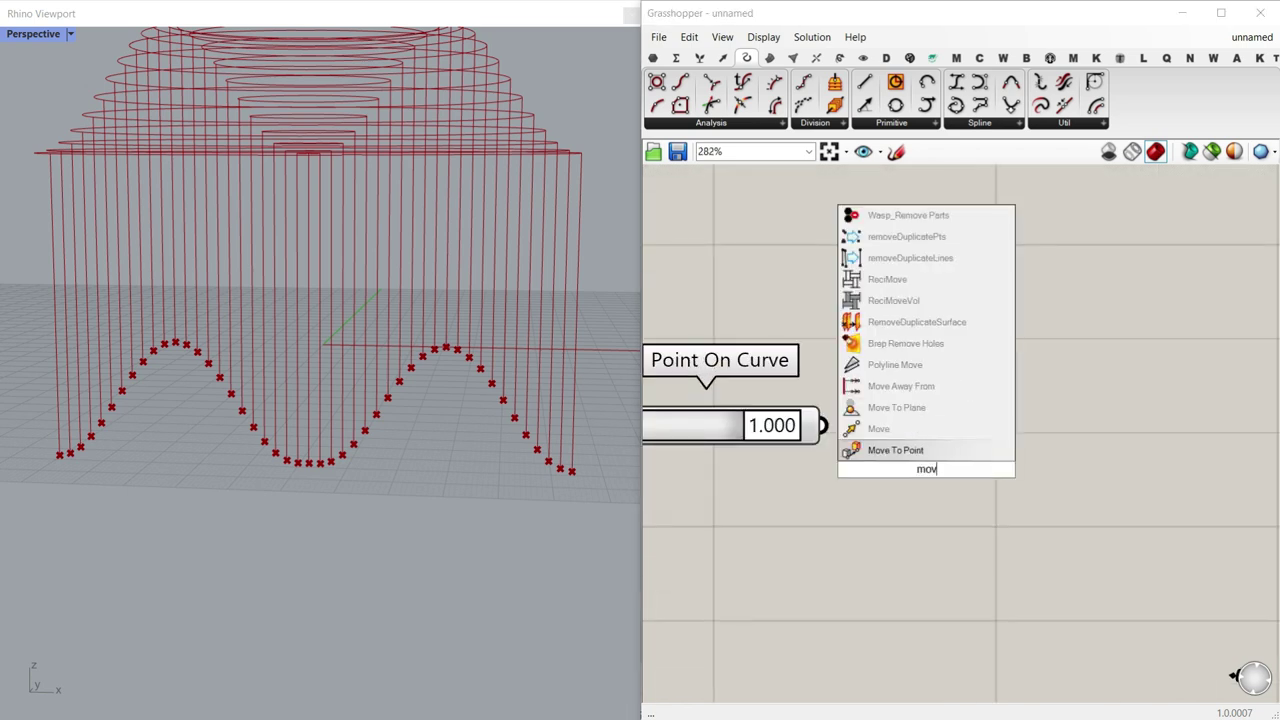
key("Return")
left_click_drag(916, 470, 1006, 454)
left_click_drag(822, 424, 876, 449)
scroll(900, 450, "down", 2)
left_click_drag(1013, 468, 1061, 512)
Step: Add a Unit Z component, connect its vector to the Move component's Motion input, and place it below the wires
double_click(831, 530)
type("unit z")
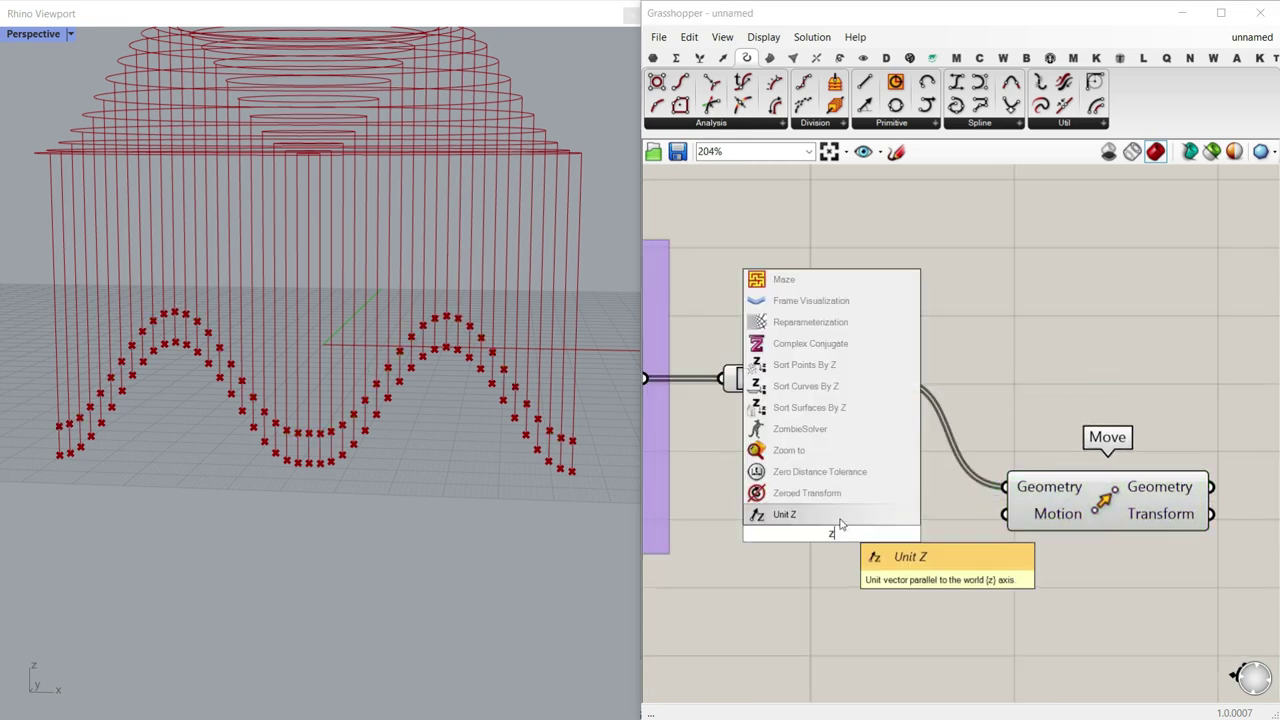
key("Return")
left_click_drag(925, 533, 1182, 378)
left_click_drag(838, 531, 1008, 443)
Step: Give the Unit Z Factor input the expression -x and place the component below the Point On Curve wire
right_click(925, 447)
mouse_move(977, 575)
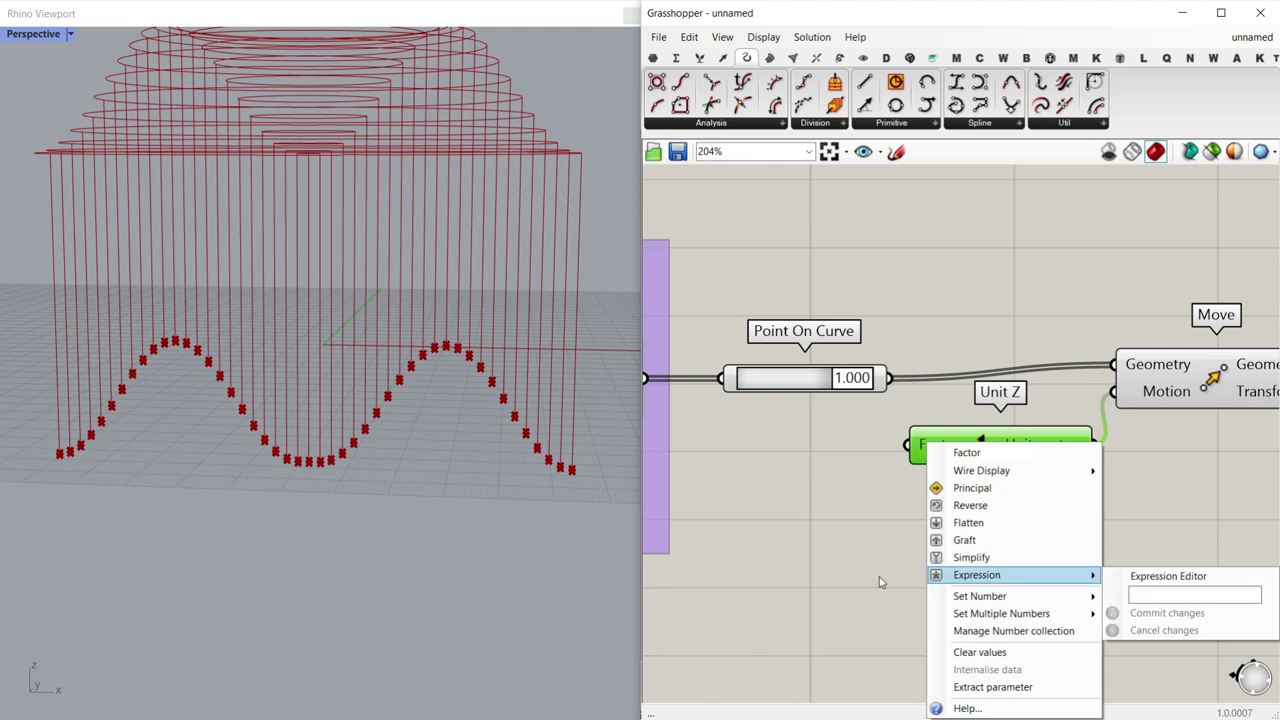
left_click(1167, 593)
type("-x")
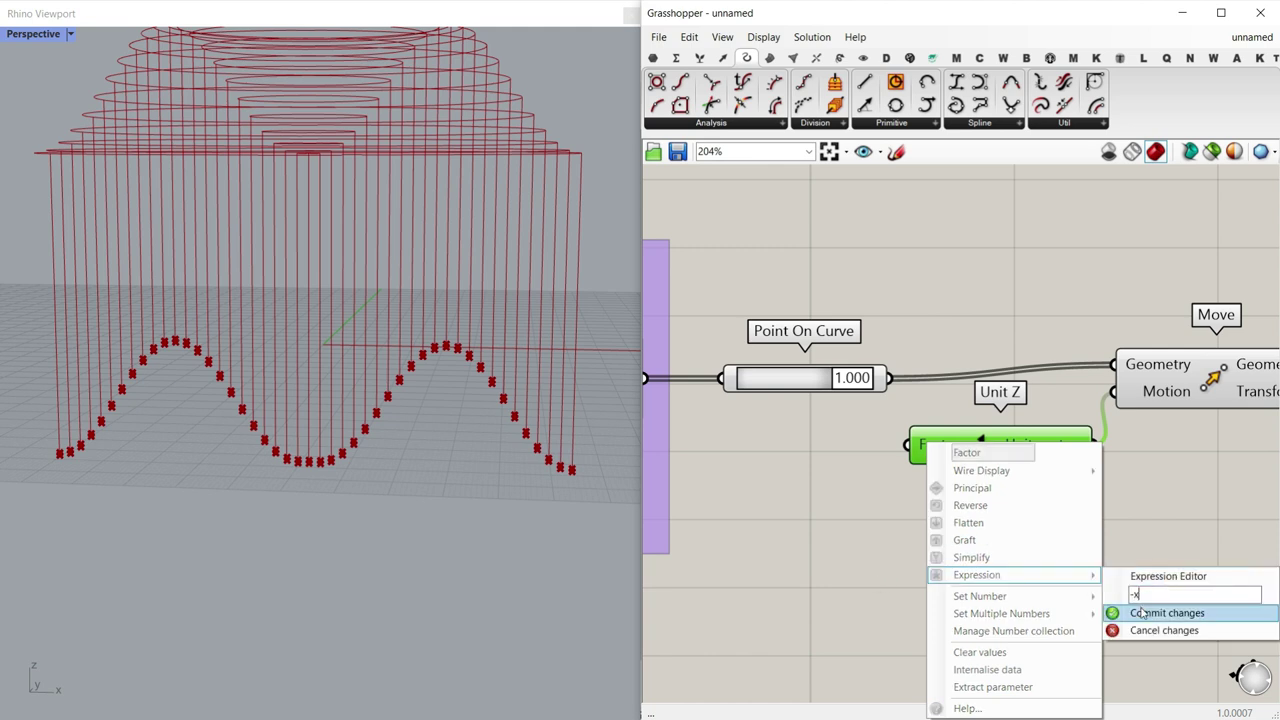
left_click(1140, 613)
left_click_drag(1020, 468, 1090, 544)
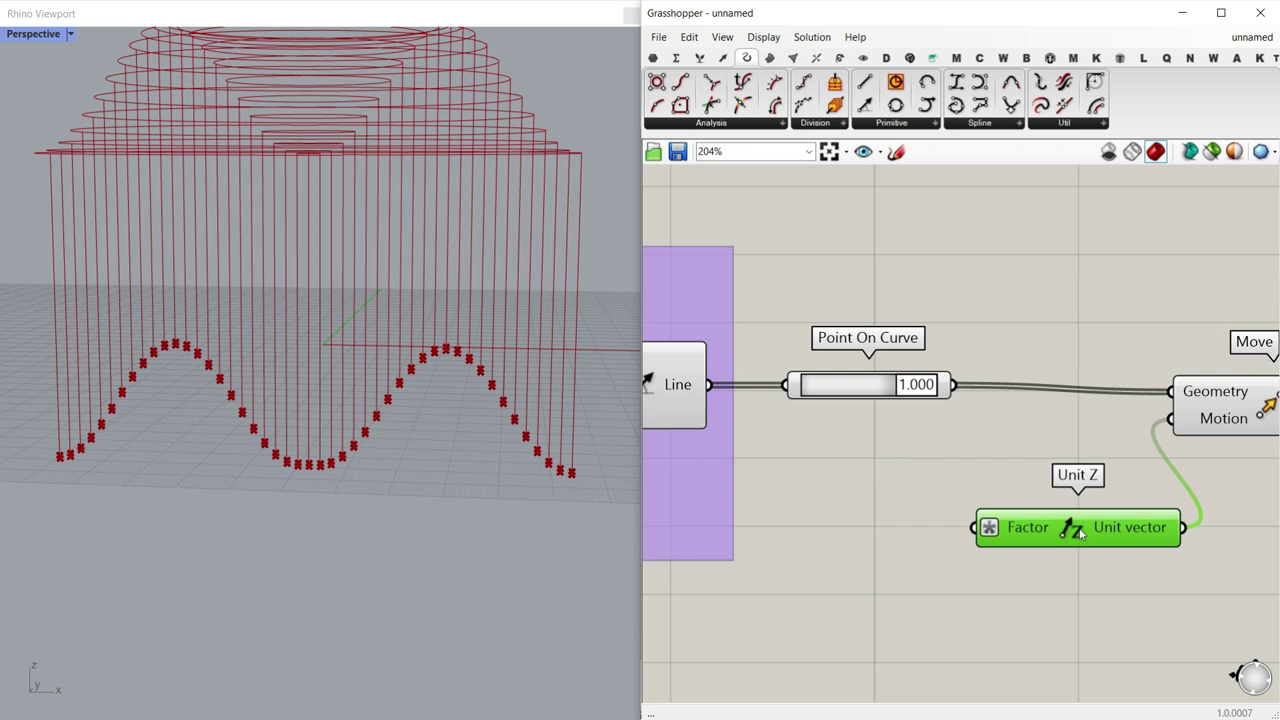
Step: Add a number slider with the value 12.55 and connect it to the Unit Z Factor input
scroll(843, 566, "up", 3)
double_click(842, 562)
type("12.55")
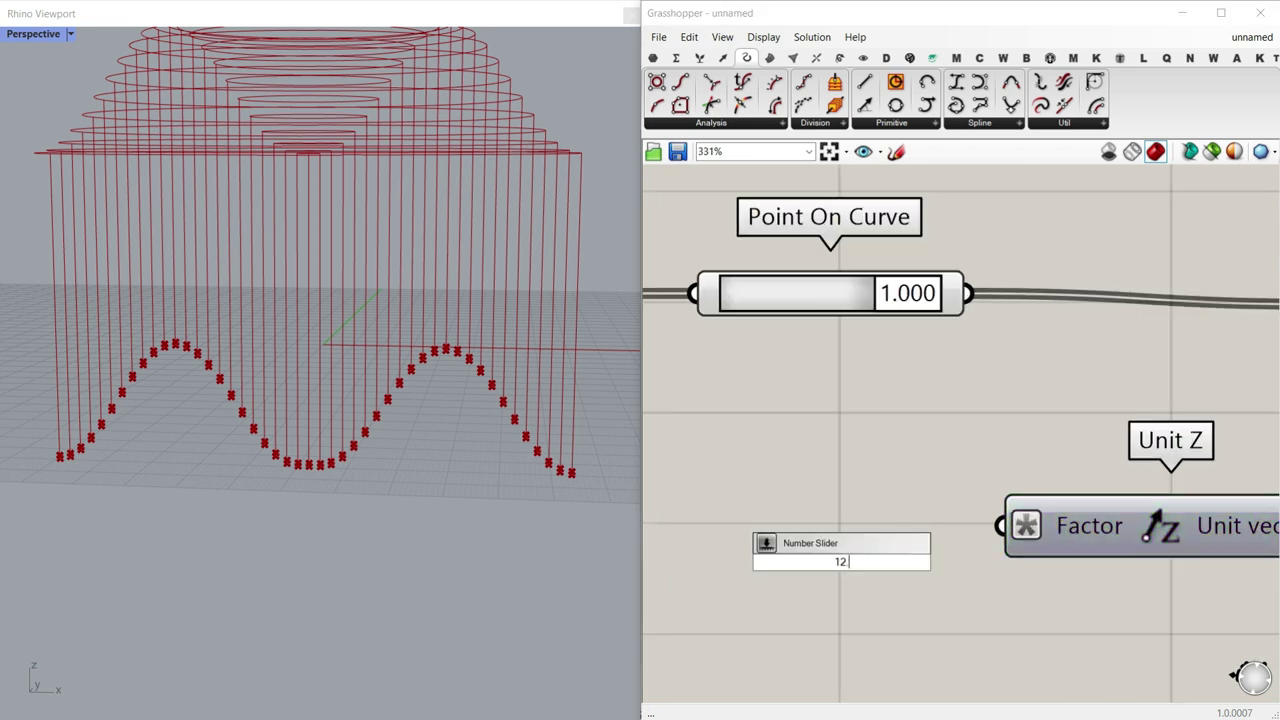
key("Return")
left_click_drag(992, 575, 871, 548)
left_click_drag(950, 535, 1003, 532)
right_click_drag(655, 546, 767, 533)
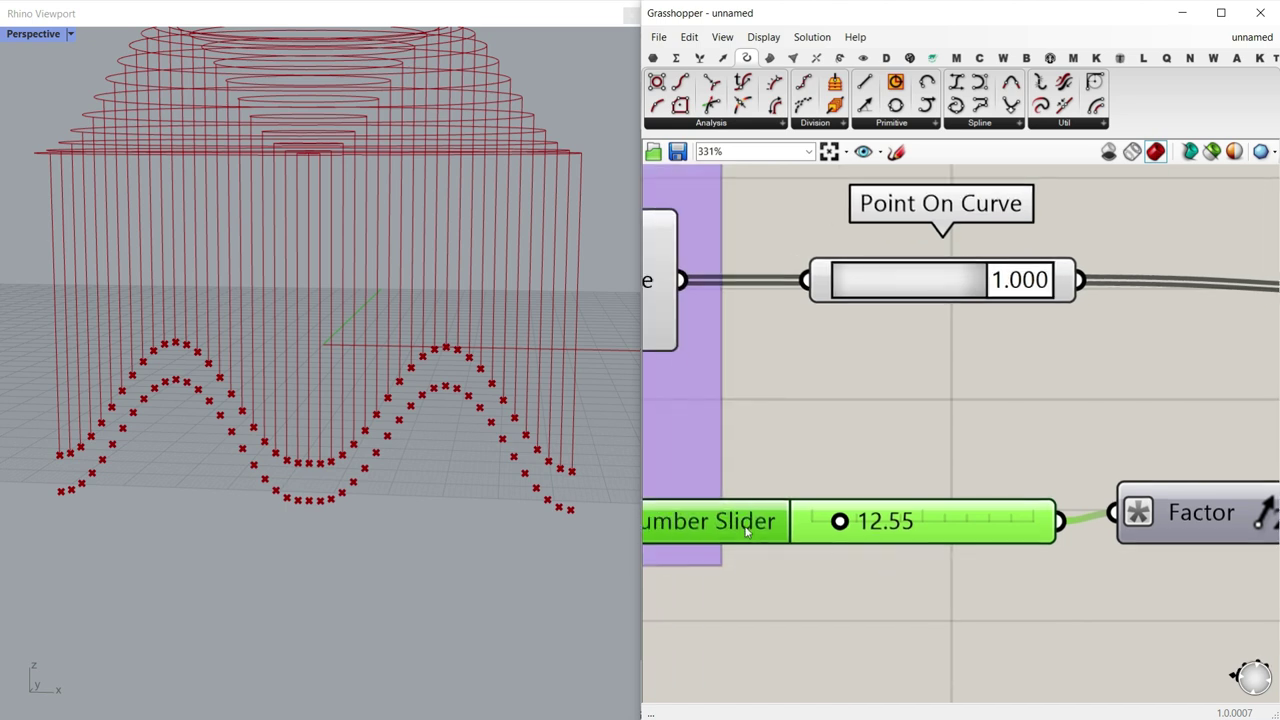
Step: Extend the range of the Unit Z factor slider and set its value to 23.41
double_click(745, 532)
left_click(754, 686)
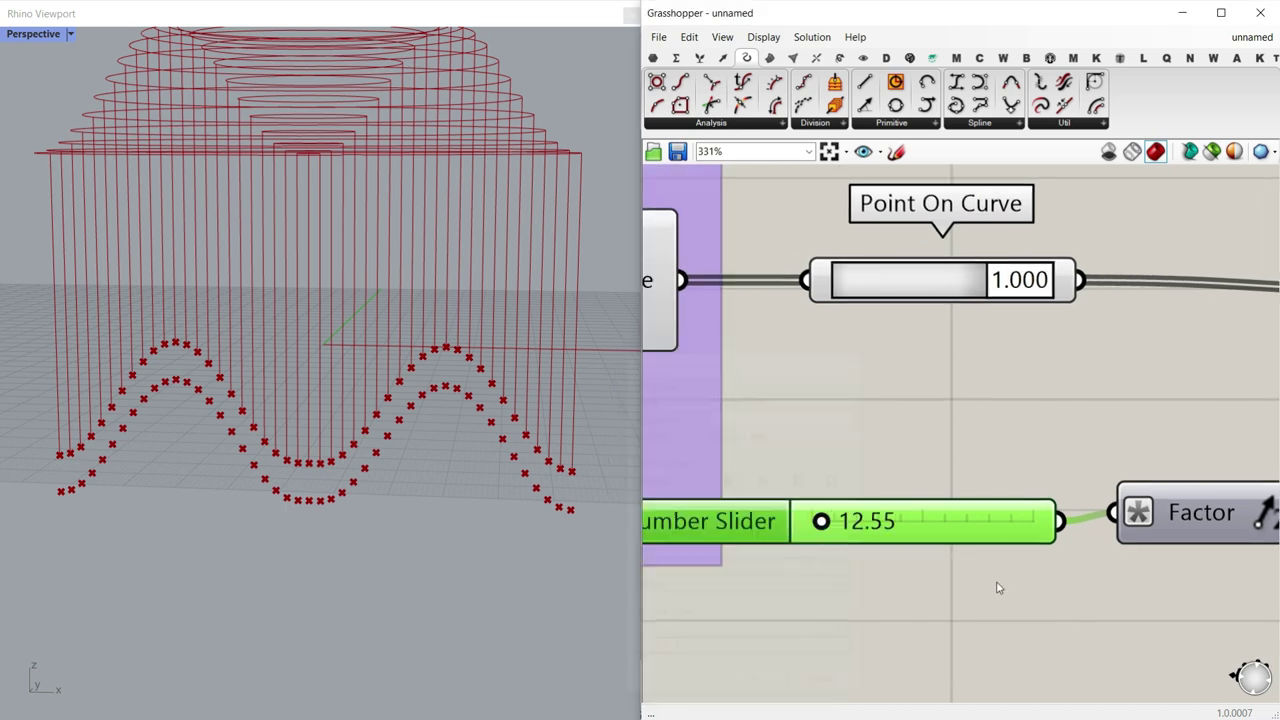
scroll(943, 523, "down", 5)
left_click_drag(1062, 534, 864, 438)
left_click_drag(1043, 456, 1188, 453)
left_click(1050, 478)
scroll(1033, 493, "up", 5)
left_click_drag(766, 542, 737, 523)
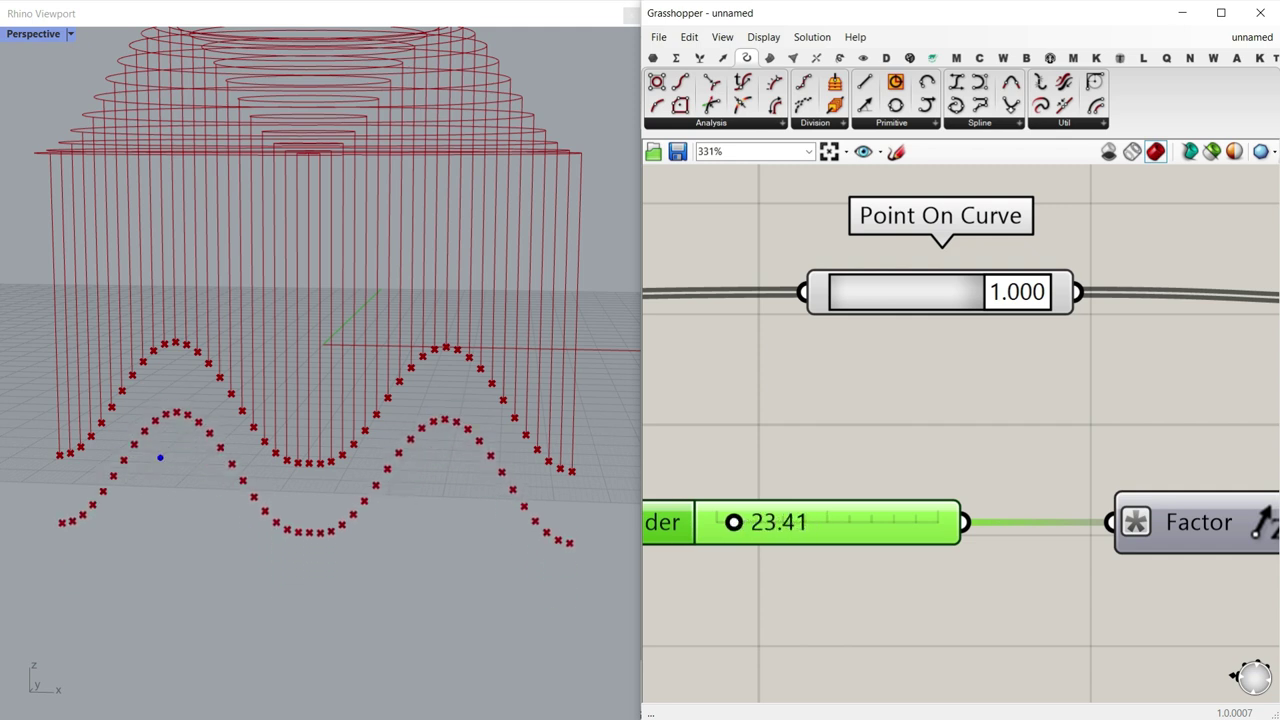
Step: Mark the overlap of the two point waves with a horizontal line and a cross, and clear the marks
left_click(53, 475)
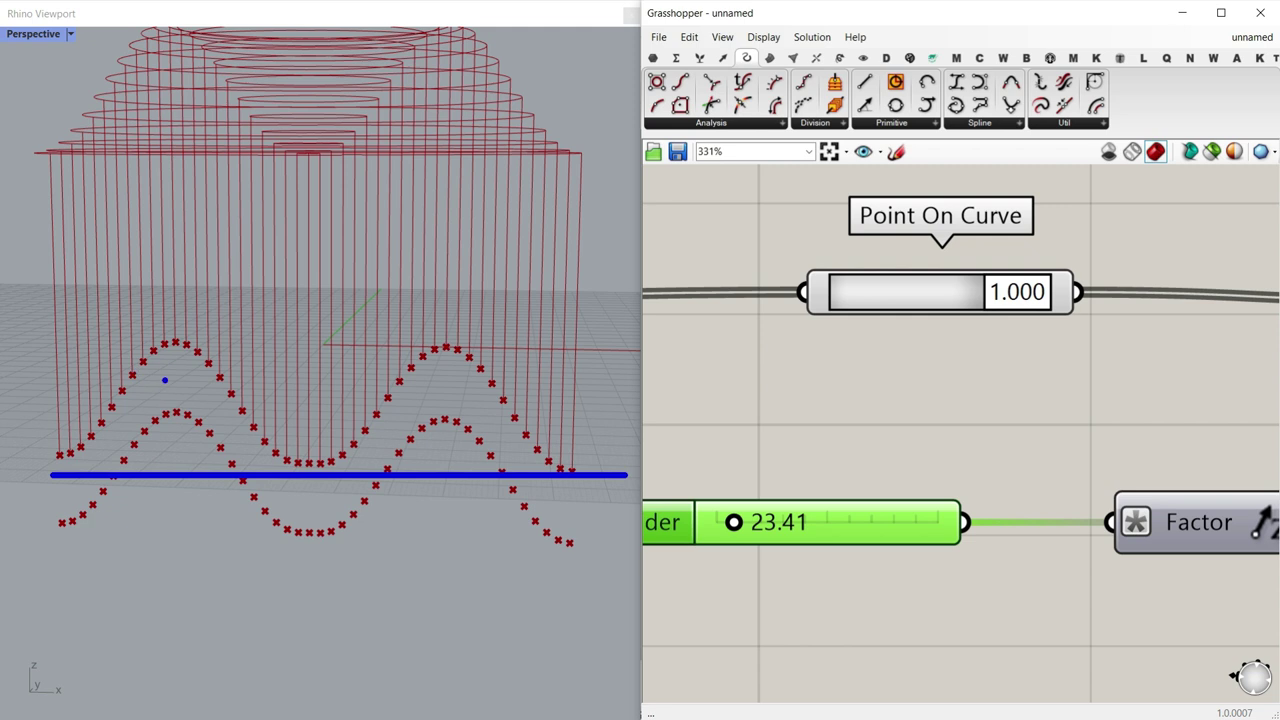
left_click_drag(182, 376, 190, 418)
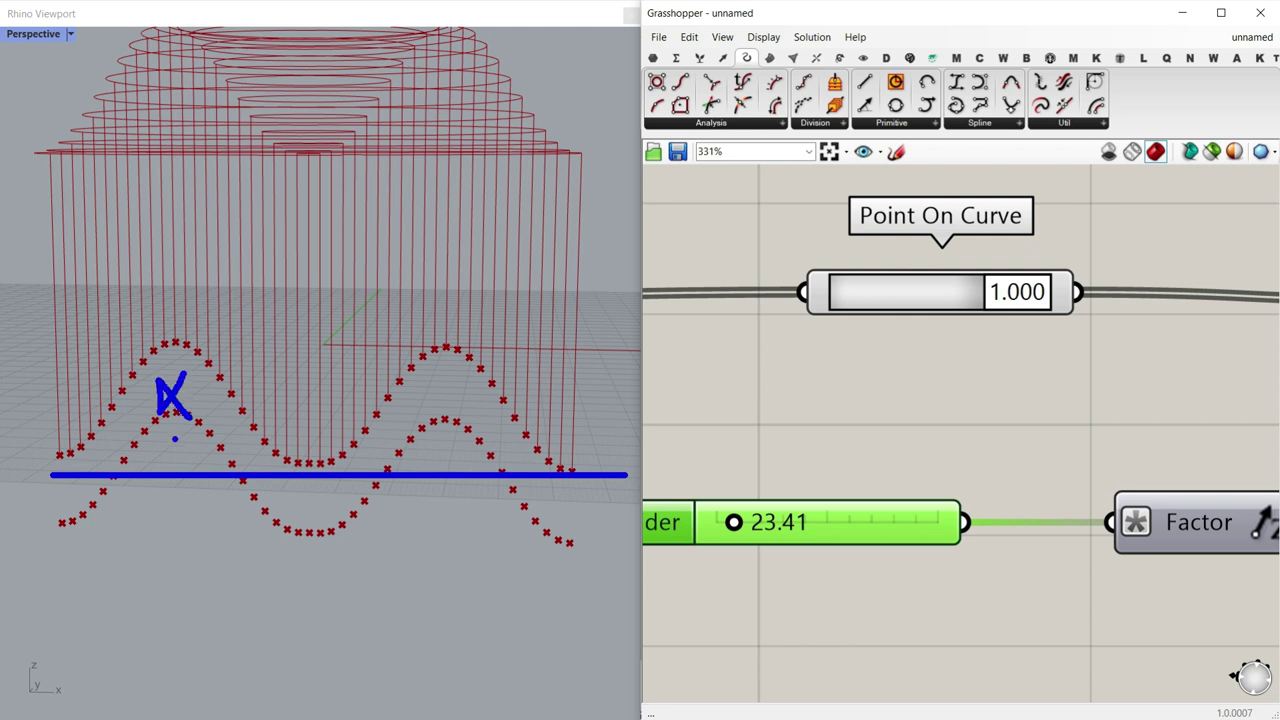
key("Escape")
Step: Raise the Unit Z factor slider to 51.47 so the lowered points clear the upper wave
left_click_drag(733, 522, 748, 522)
right_click_drag(305, 487, 332, 454)
mouse_move(749, 523)
left_mouse_down()
mouse_move(735, 523)
mouse_move(748, 523)
left_mouse_up()
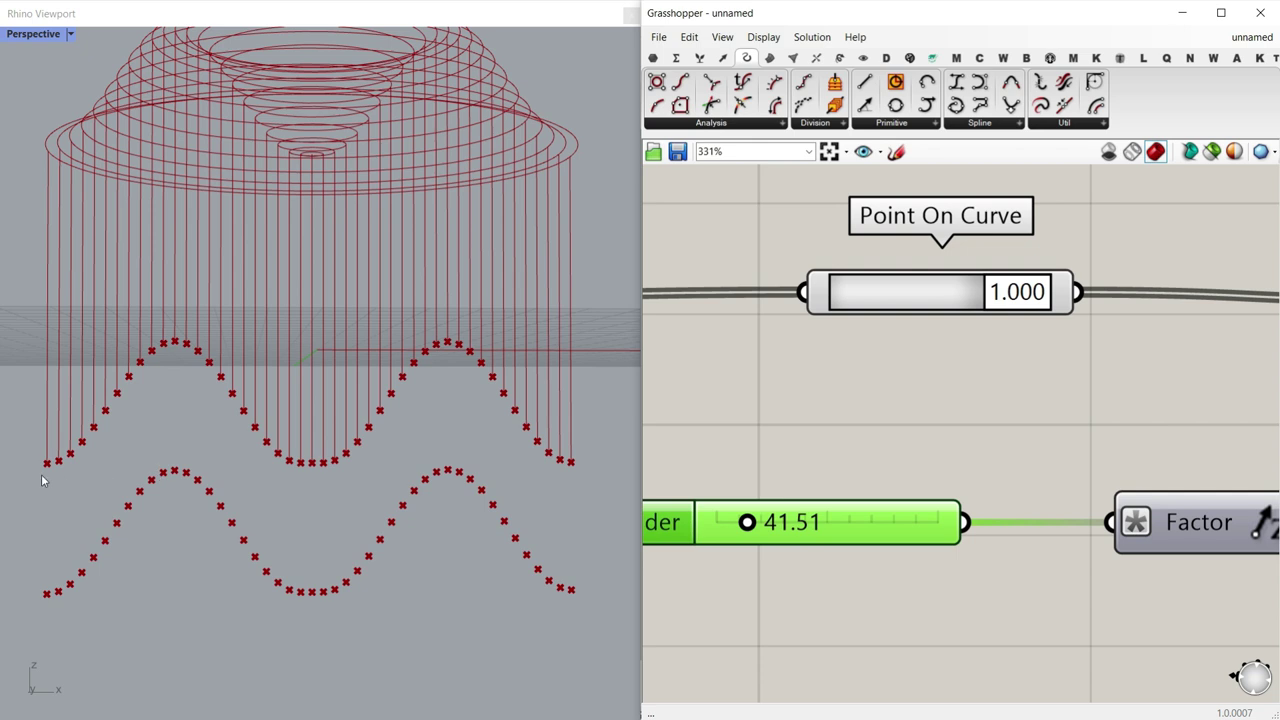
left_click_drag(45, 479, 593, 476)
left_click_drag(146, 469, 158, 484)
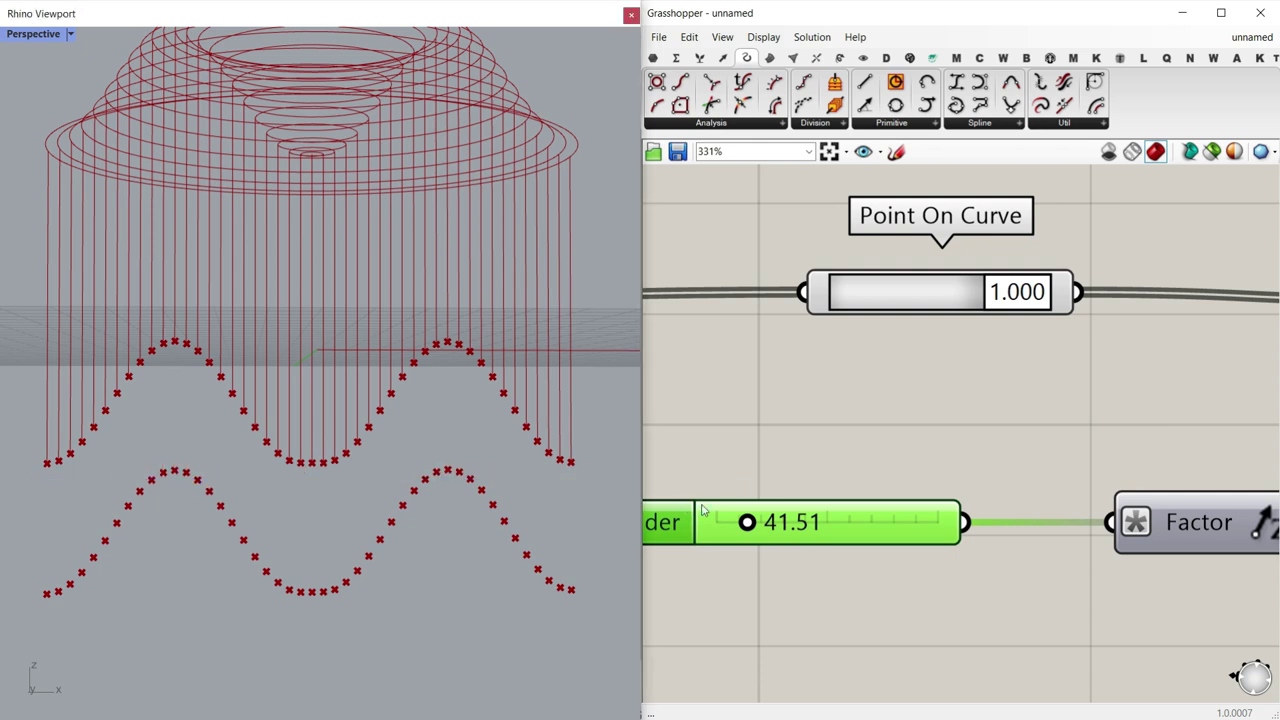
left_click_drag(747, 522, 752, 524)
Step: Add a Circle 3Pt component near Move and connect the Point On Curve output to its Point A input
scroll(370, 368, "down", 7)
right_click_drag(368, 372, 316, 468)
scroll(690, 436, "down", 4)
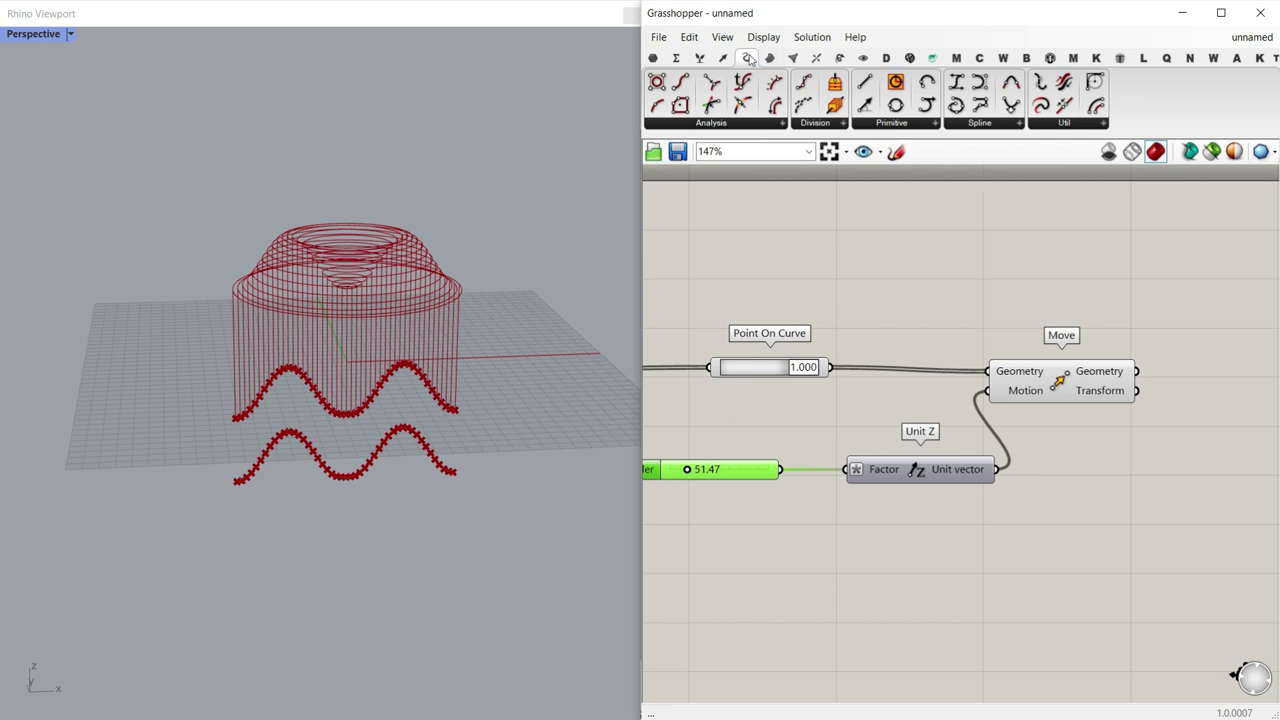
left_click(930, 121)
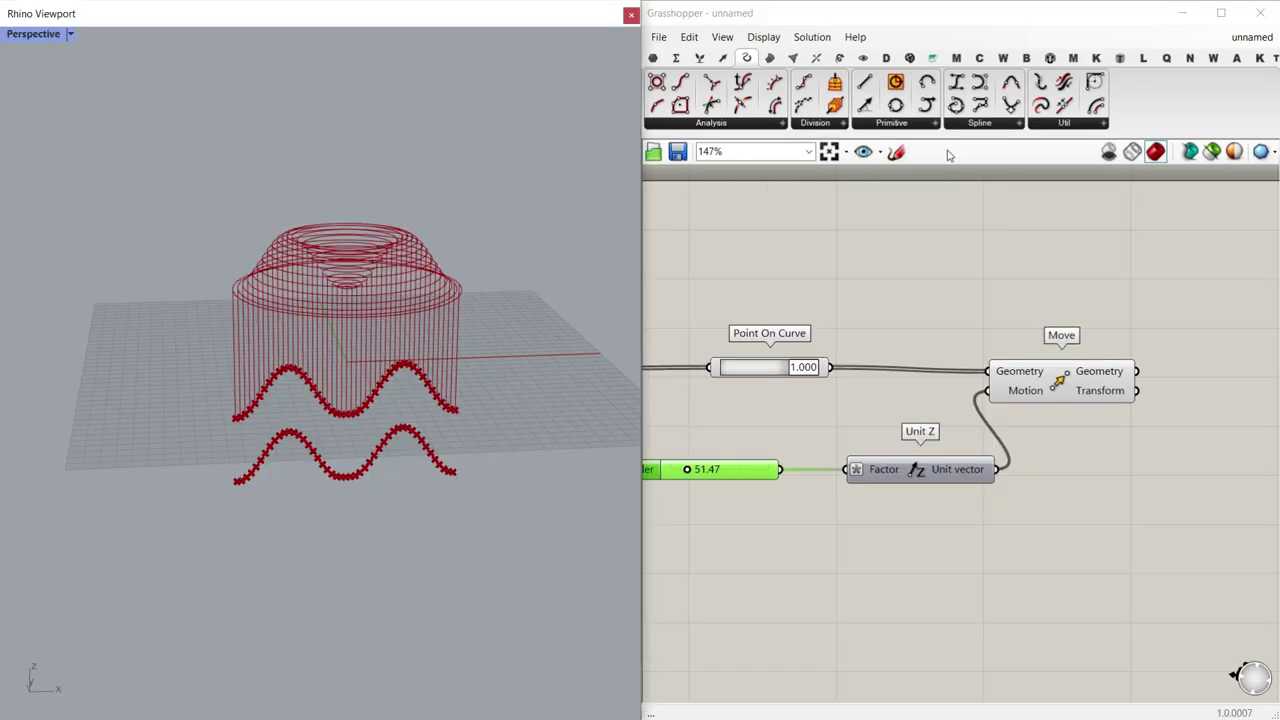
left_click(929, 126)
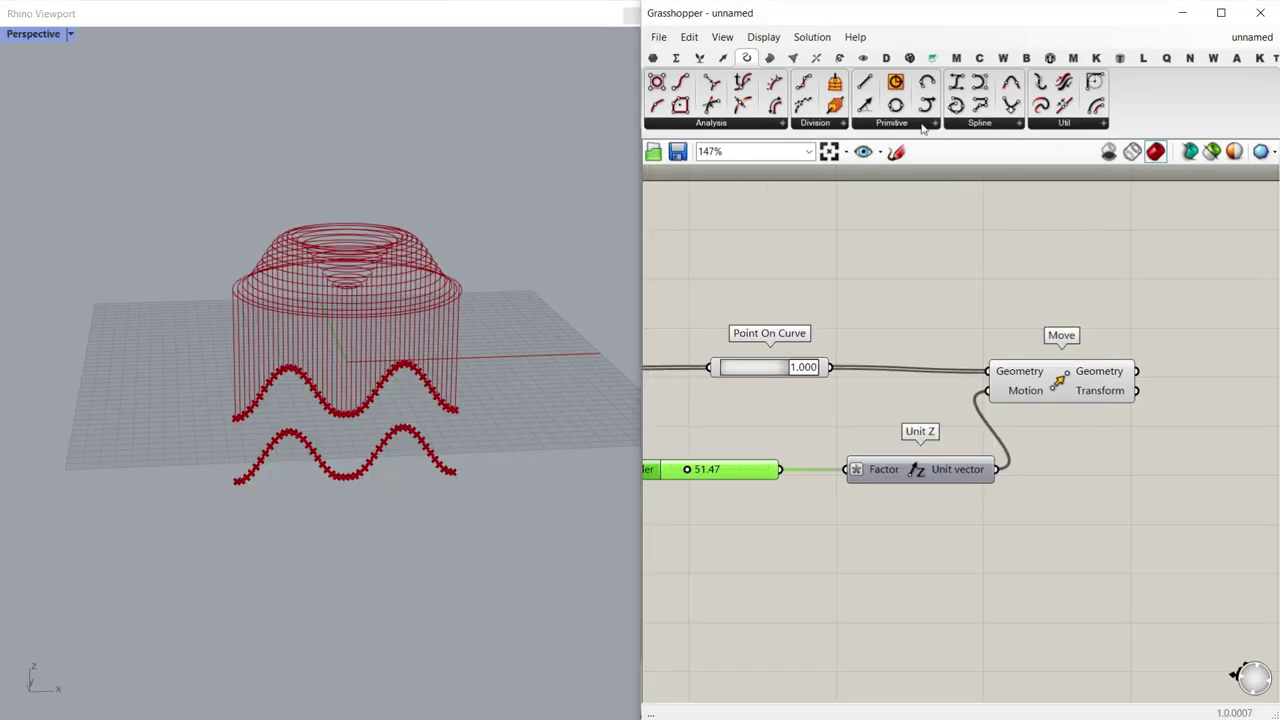
left_click(1012, 248)
scroll(966, 274, "up", 3)
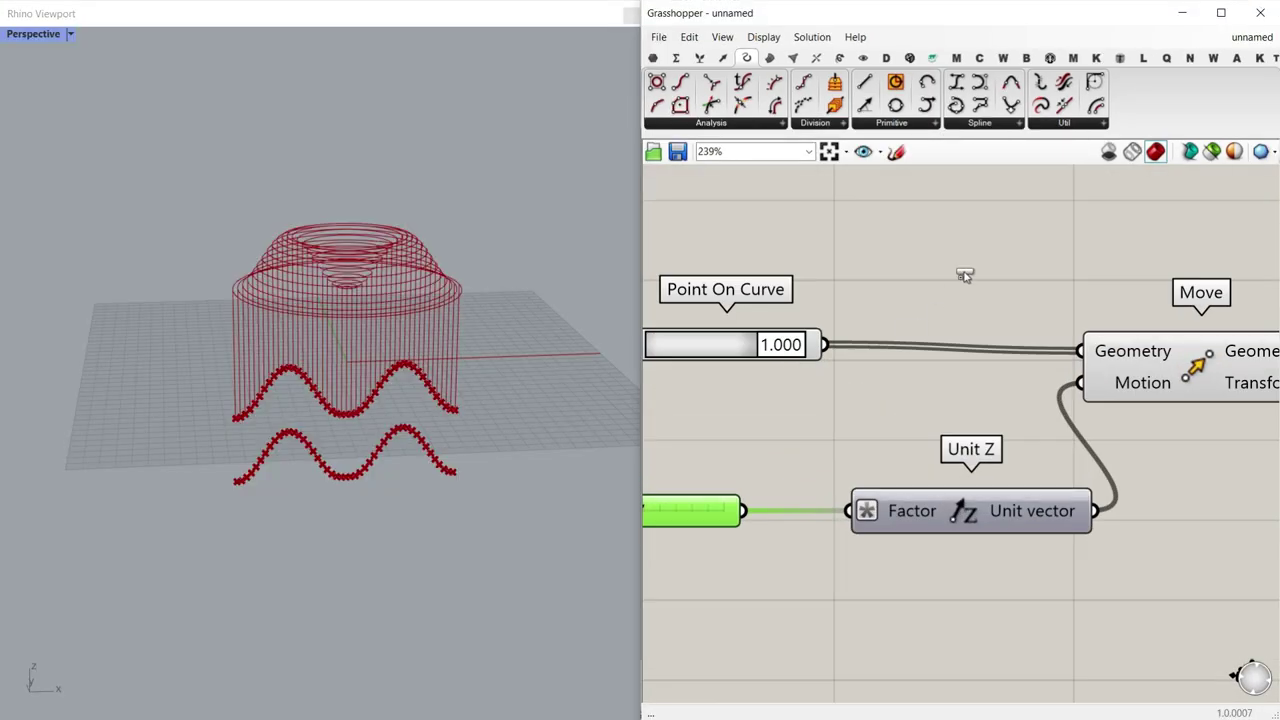
left_click(966, 274)
left_click(740, 348)
left_click_drag(823, 344, 912, 226)
right_click_drag(928, 292, 760, 308)
scroll(760, 308, "down", 4)
left_click_drag(815, 288, 1052, 276)
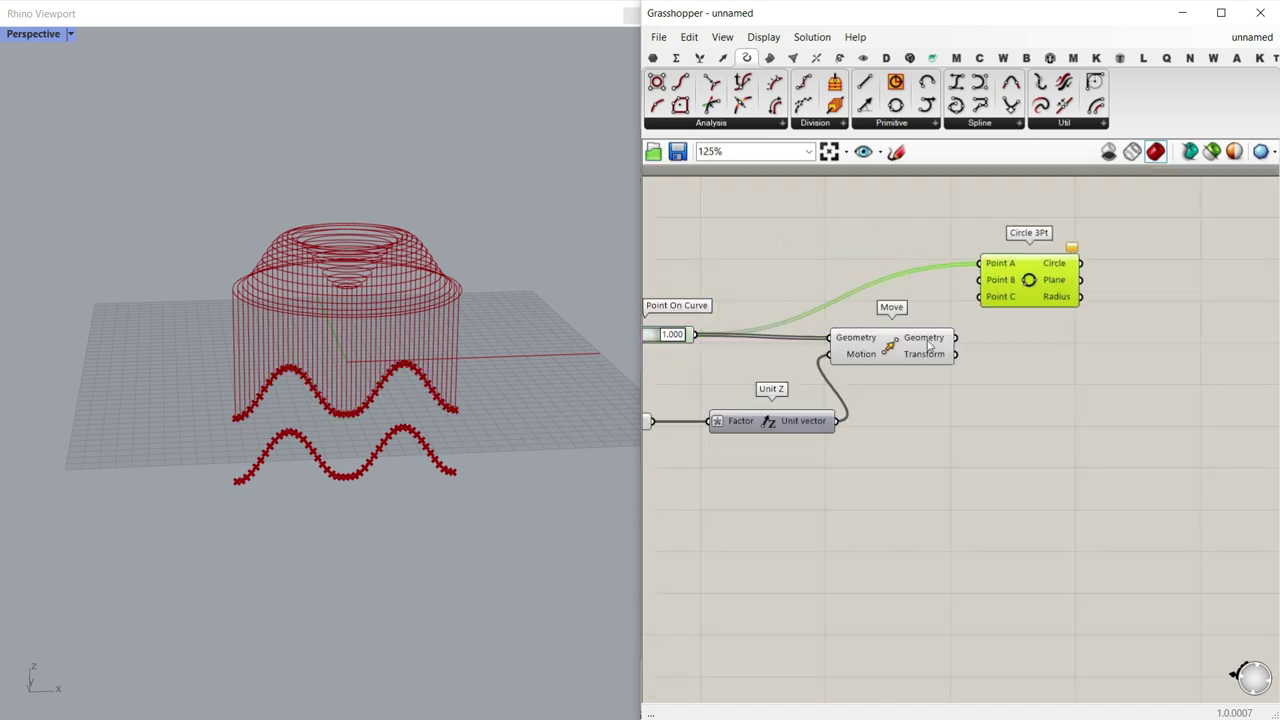
Step: Connect the Move component's Geometry output to Point B of Circle 3Pt and place the circle component beside Move
scroll(925, 342, "up", 3)
left_click(943, 342)
left_click_drag(976, 338, 1022, 246)
left_click_drag(1085, 279, 1112, 384)
Step: Shift the Move component slightly below the Point A wire and examine its lowered points in the viewport
scroll(1050, 420, "up", 3)
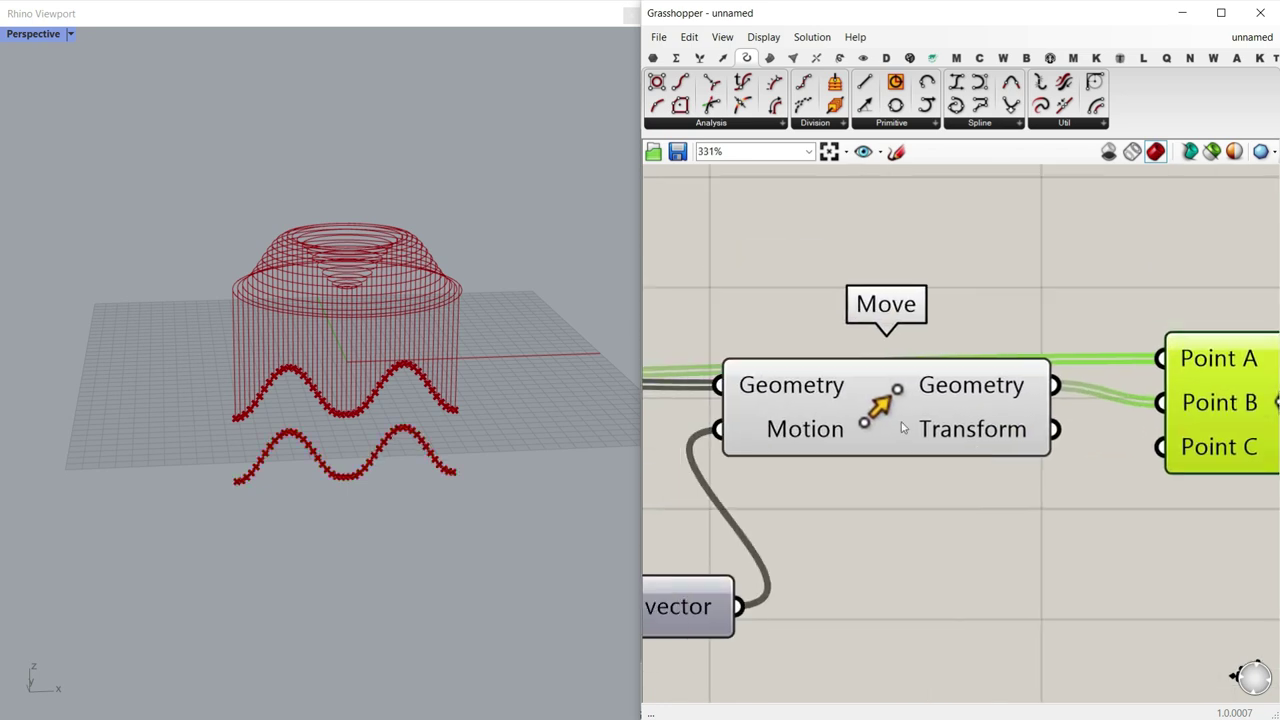
left_click(1010, 470)
right_click_drag(305, 442, 429, 443)
scroll(338, 478, "up", 5)
right_click_drag(338, 478, 245, 510)
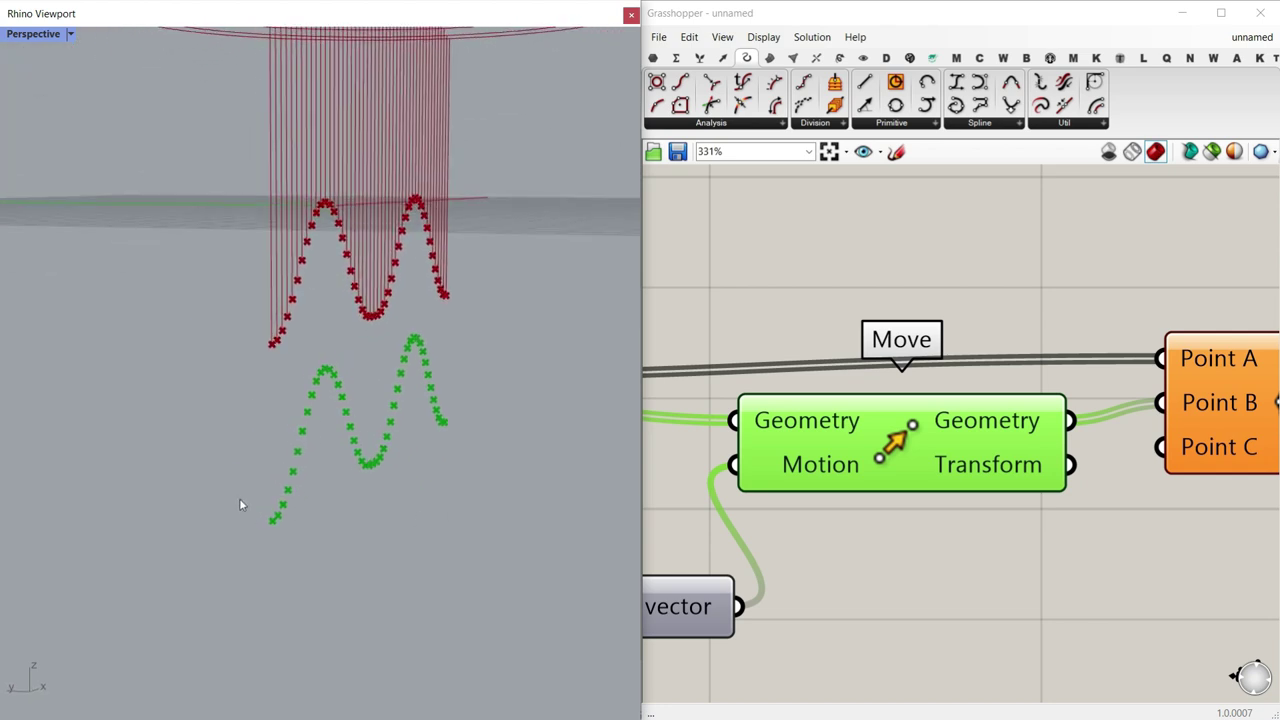
right_click_drag(1090, 461, 923, 418)
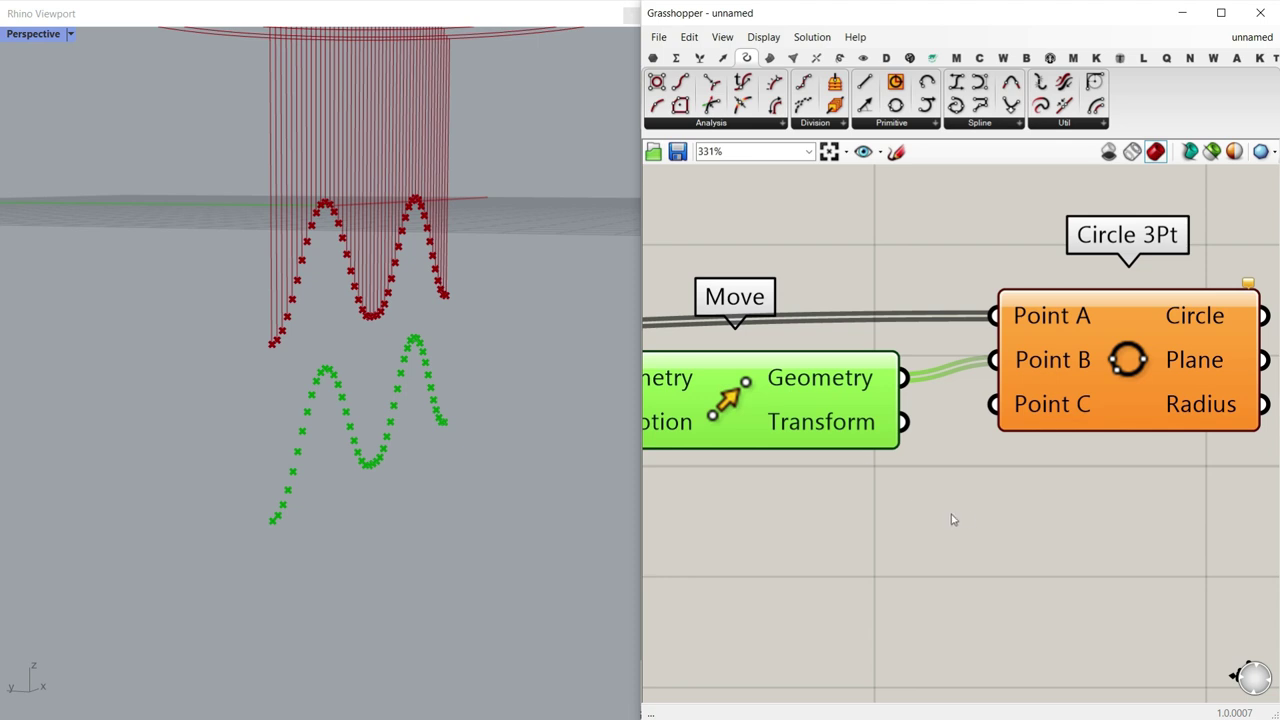
right_click_drag(286, 514, 280, 523)
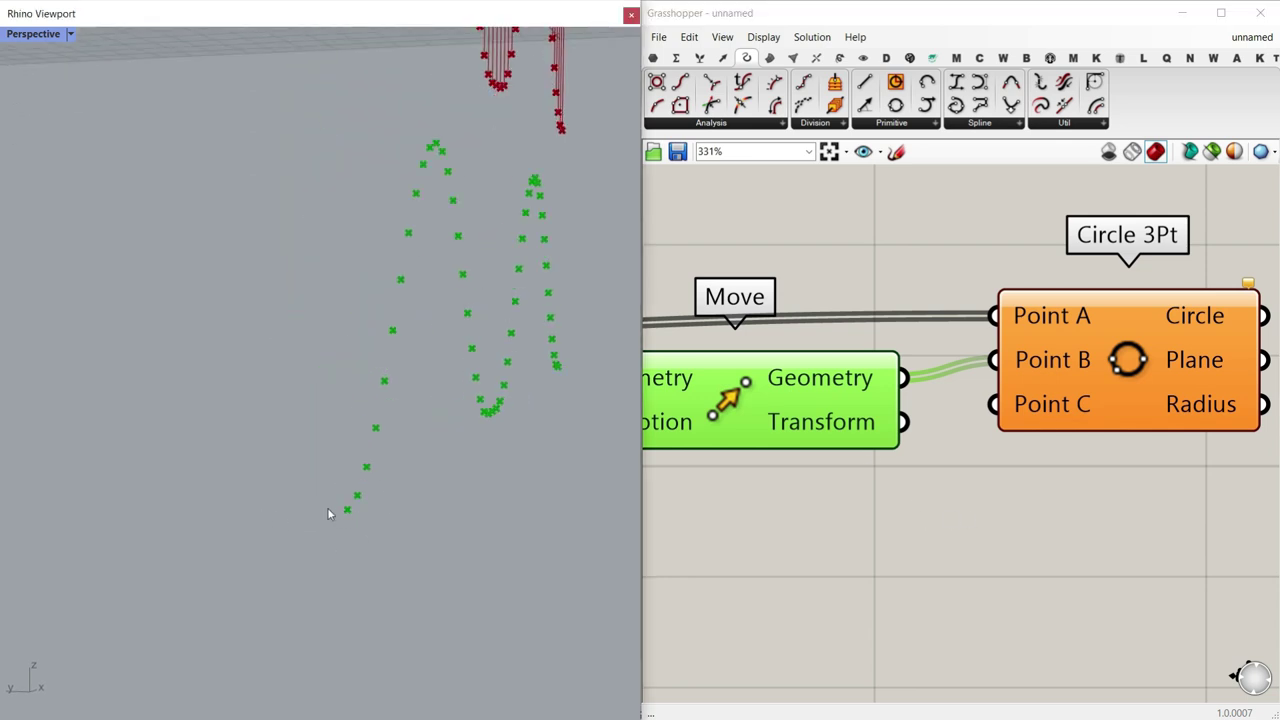
key("ctrl+2")
mouse_move(370, 520)
left_mouse_down()
mouse_move(334, 232)
mouse_move(325, 265)
left_mouse_up()
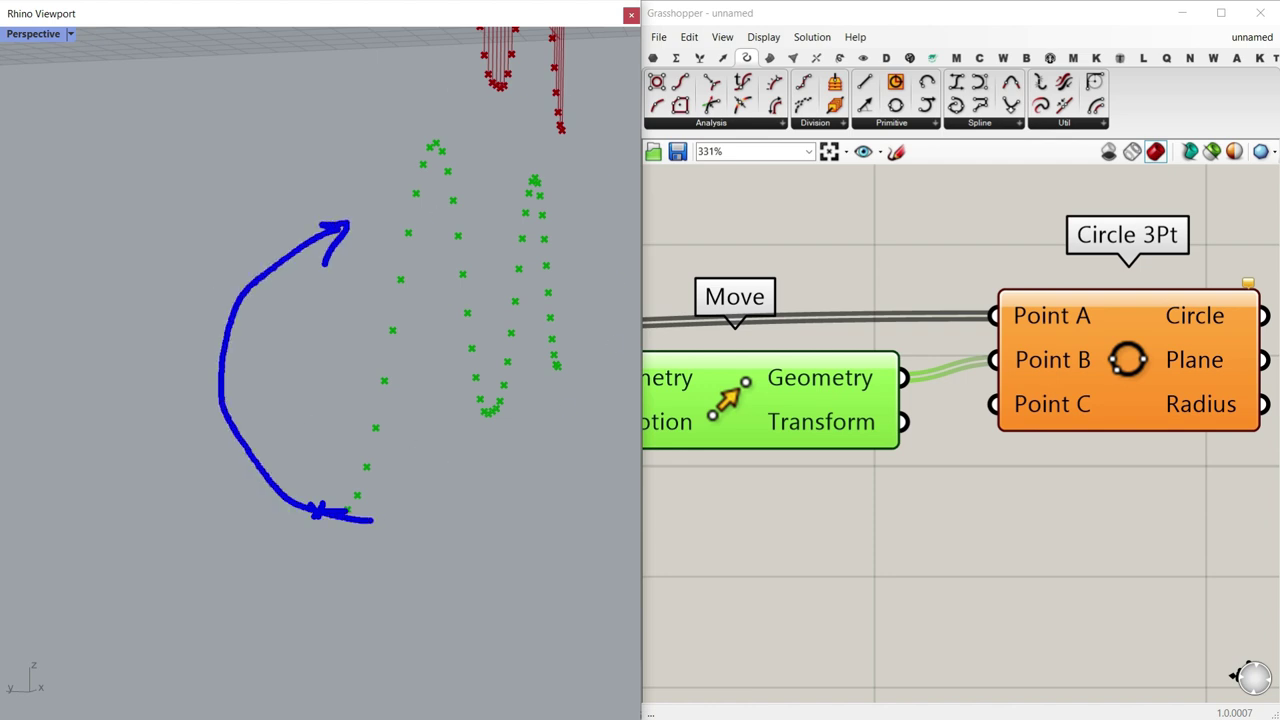
key("Escape")
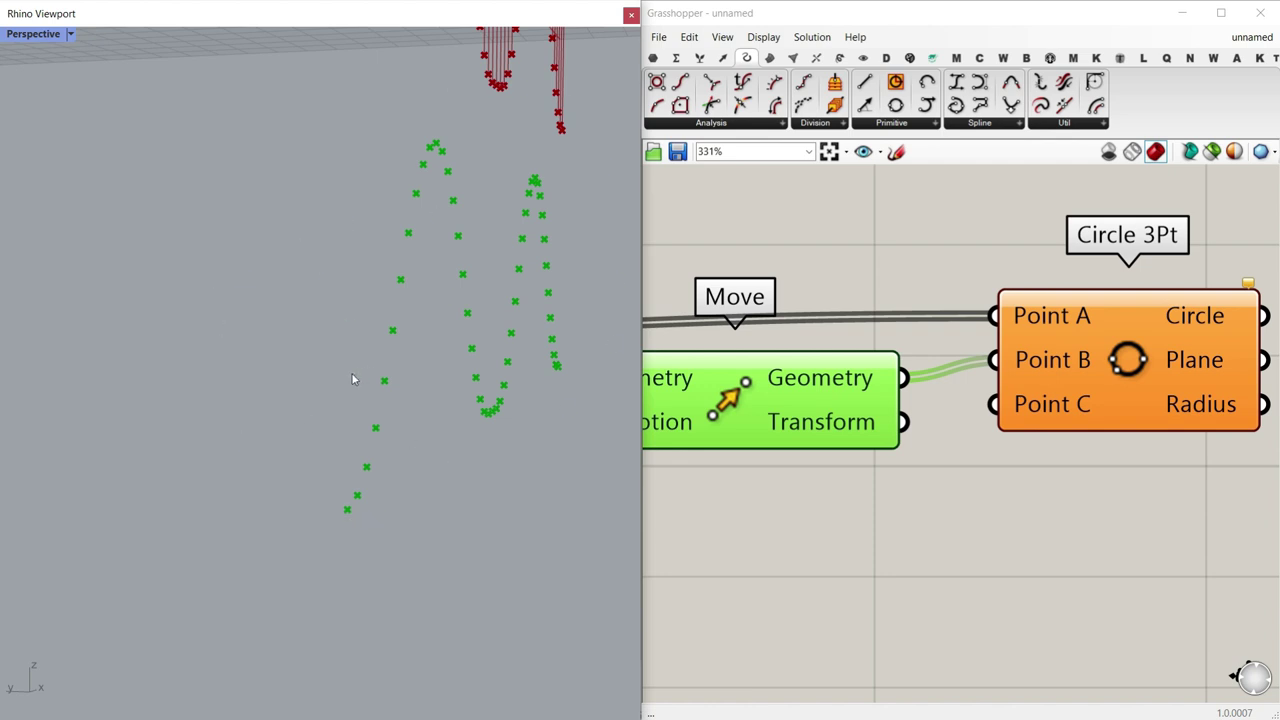
Step: Add a second Move component below Circle 3Pt and connect the first Move's Geometry output to its Geometry input
scroll(913, 469, "down", 1)
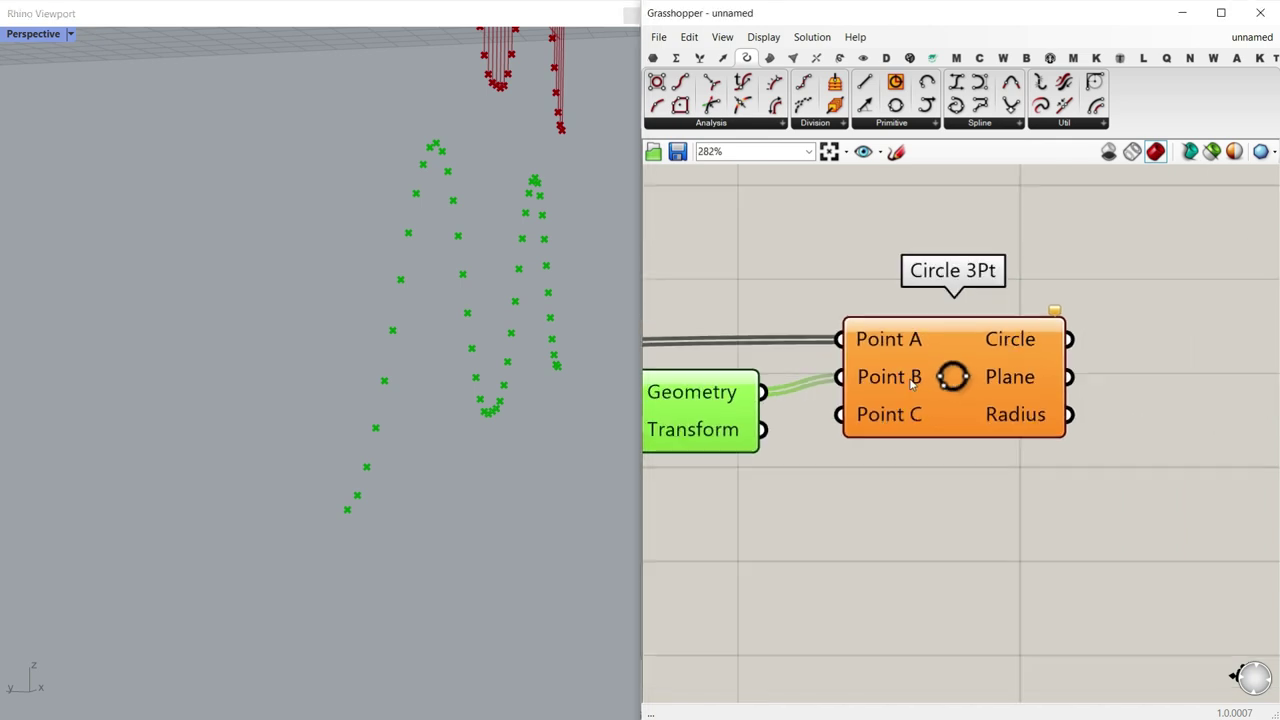
left_click(900, 509)
double_click(902, 506)
type("m")
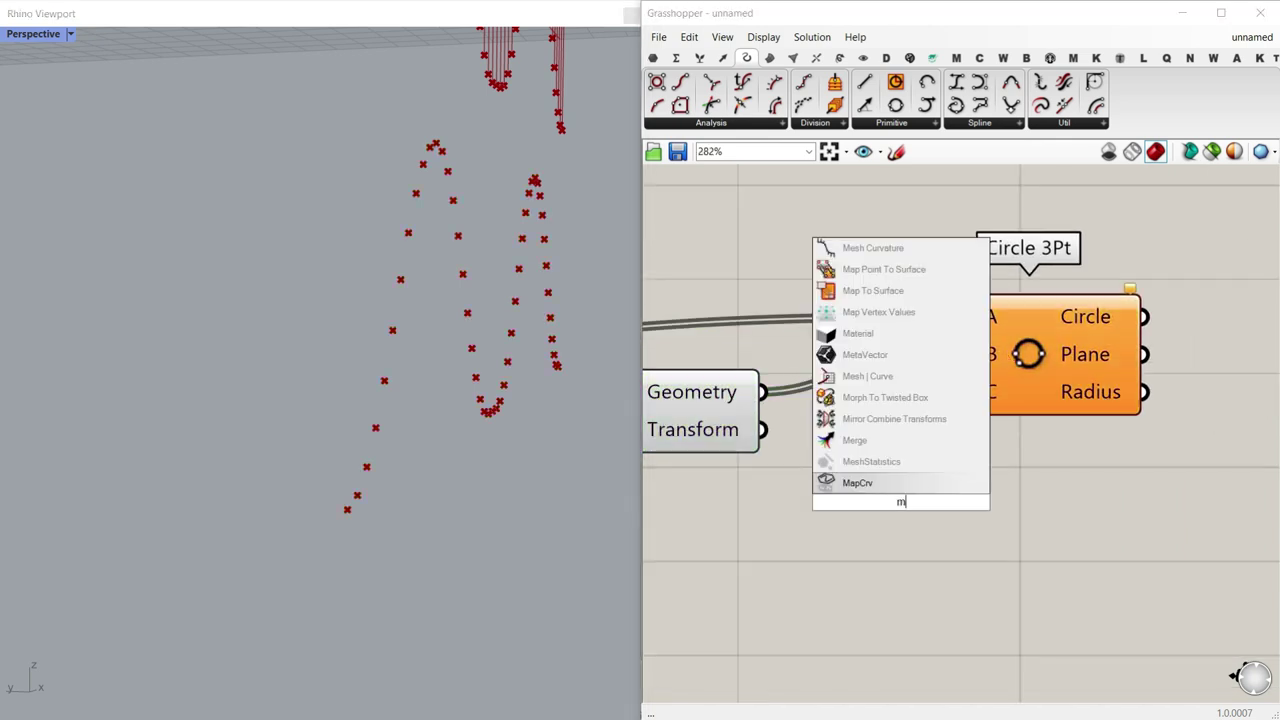
type("ove")
key("Return")
left_click_drag(761, 392, 756, 467)
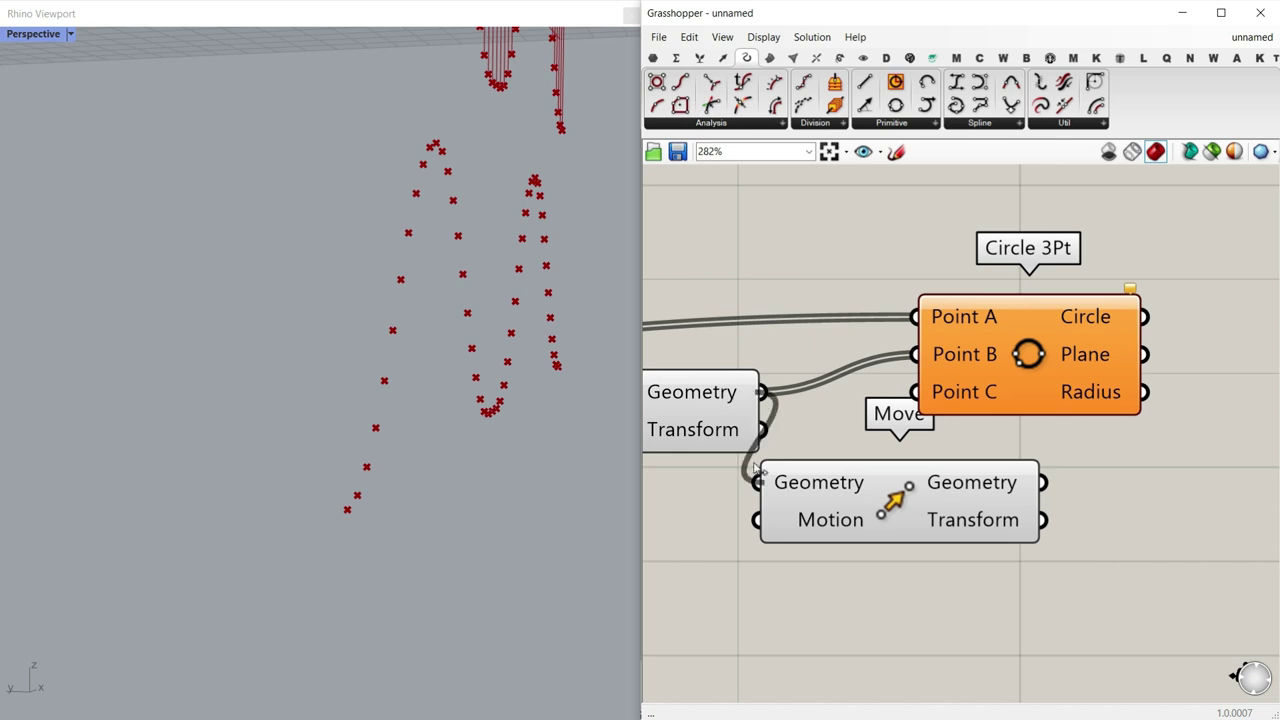
left_click_drag(833, 497, 957, 497)
Step: Add a Unit Y component and connect its Unit vector output to the second Move's Motion input
right_click_drag(711, 532, 770, 538)
left_click(770, 538)
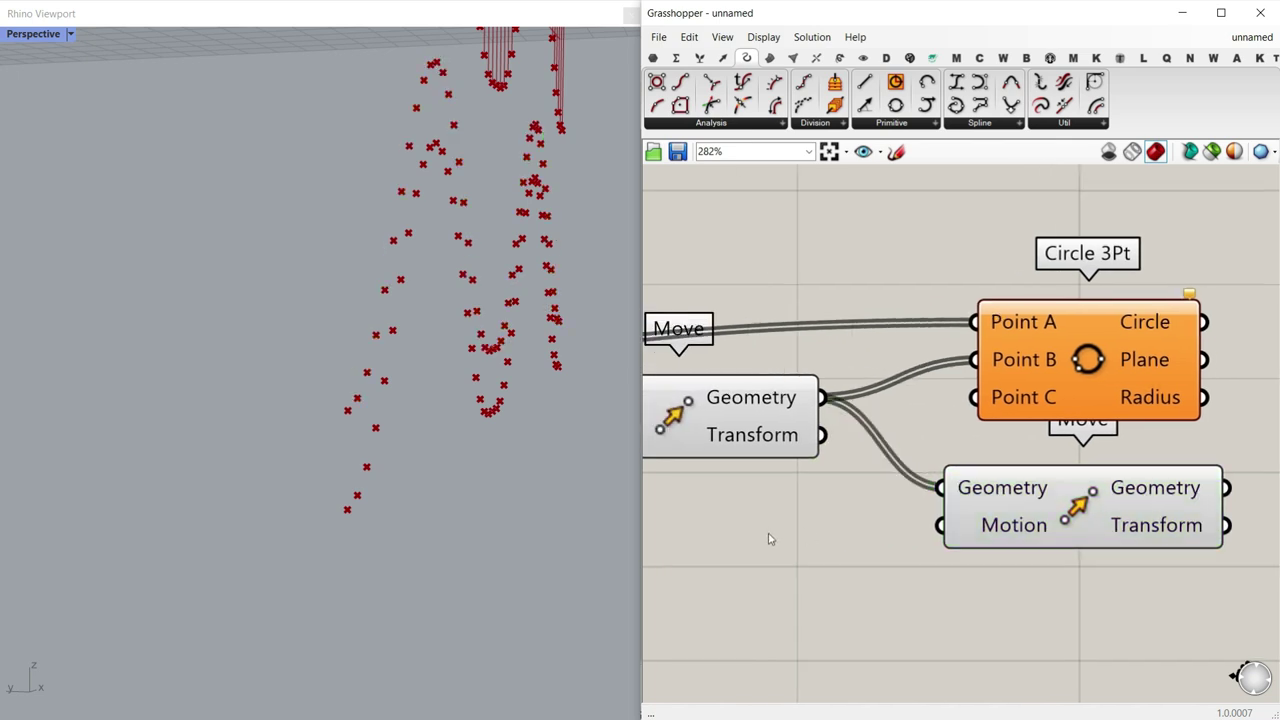
double_click(768, 537)
type("y")
left_click(764, 525)
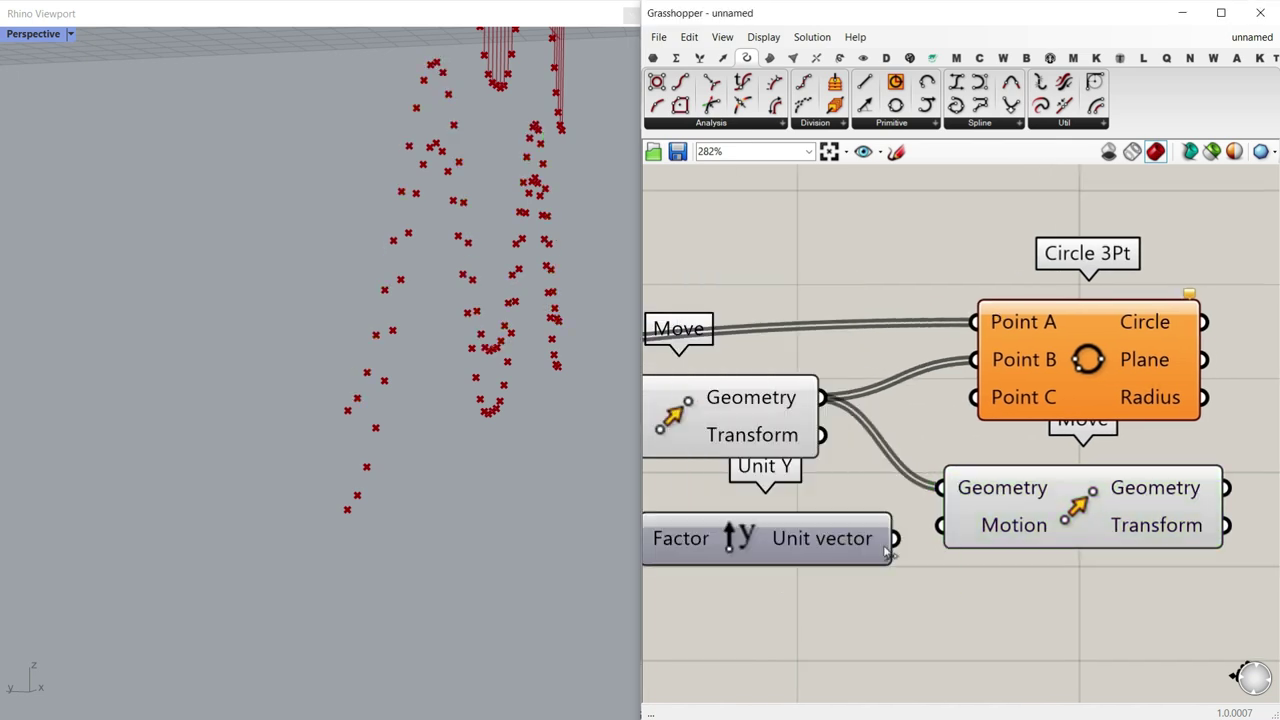
left_click_drag(893, 541, 939, 526)
right_click_drag(835, 541, 885, 538)
Step: Set the Unit Y Factor to 0.01
right_click(719, 537)
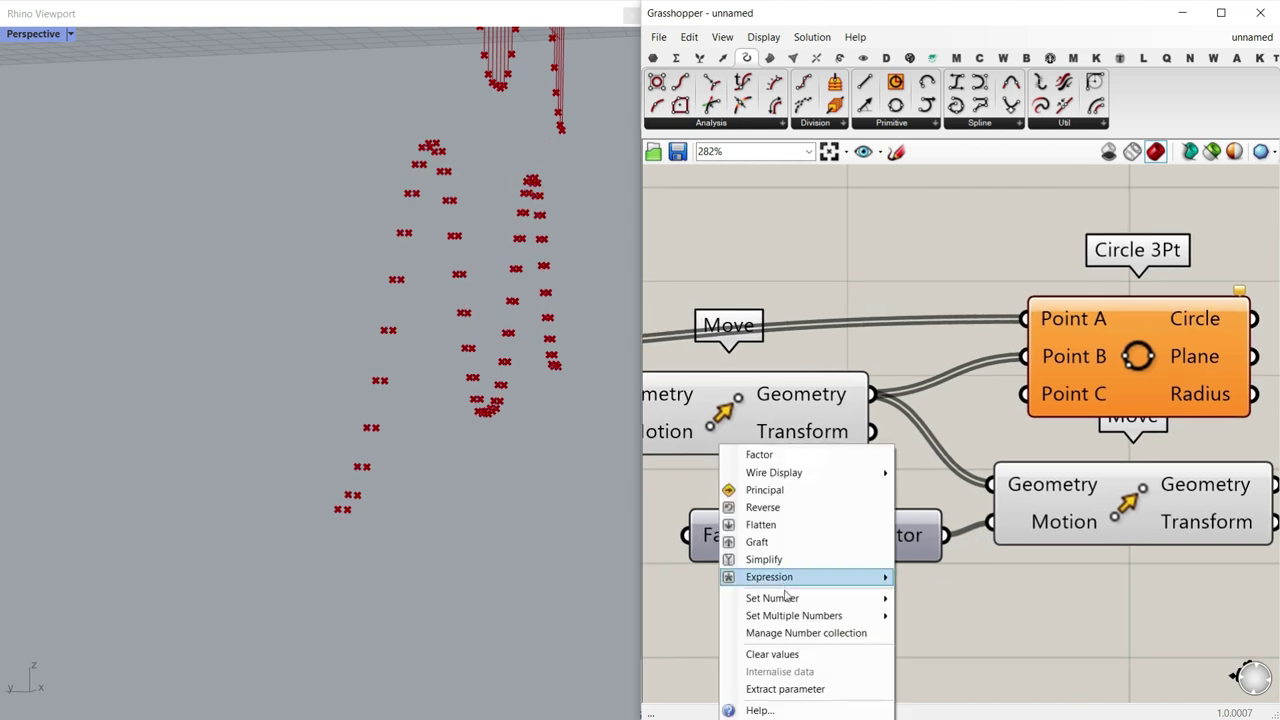
mouse_move(792, 598)
left_click(941, 600)
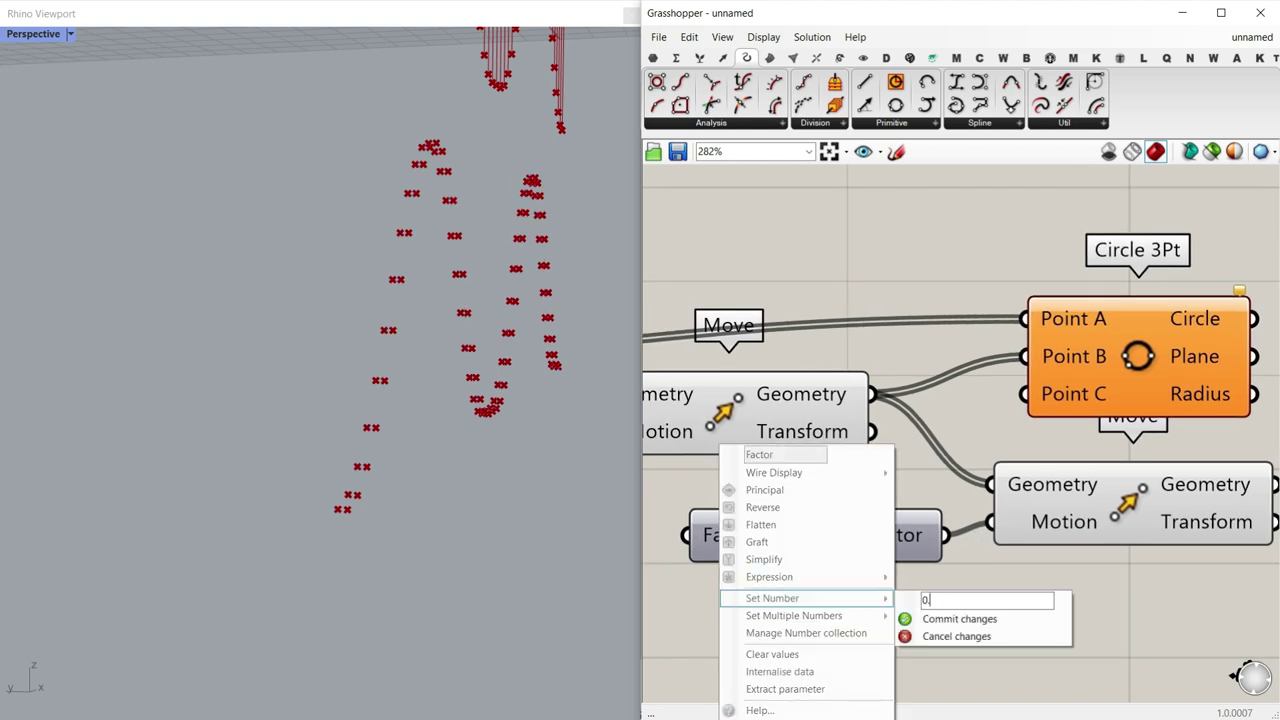
type("0.01")
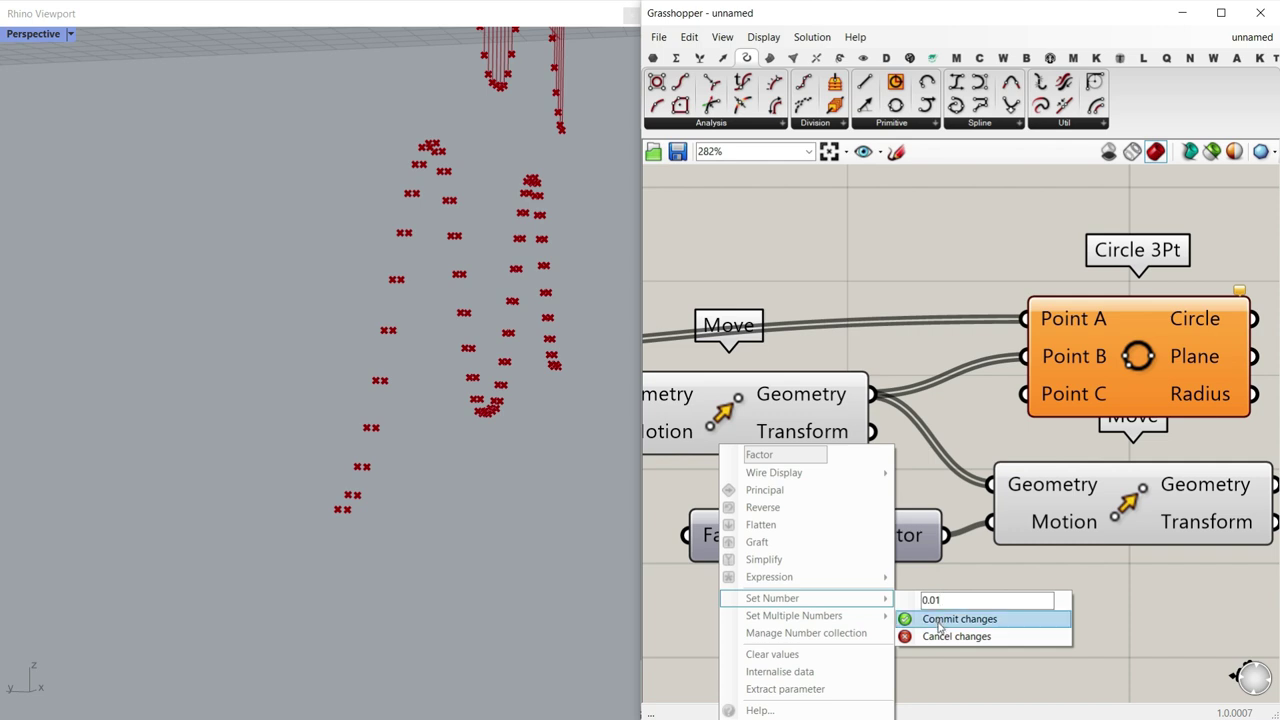
left_click(940, 620)
Step: Move Circle 3Pt clear of the second Move and connect that Move's Geometry output to Point C
scroll(345, 520, "up", 5)
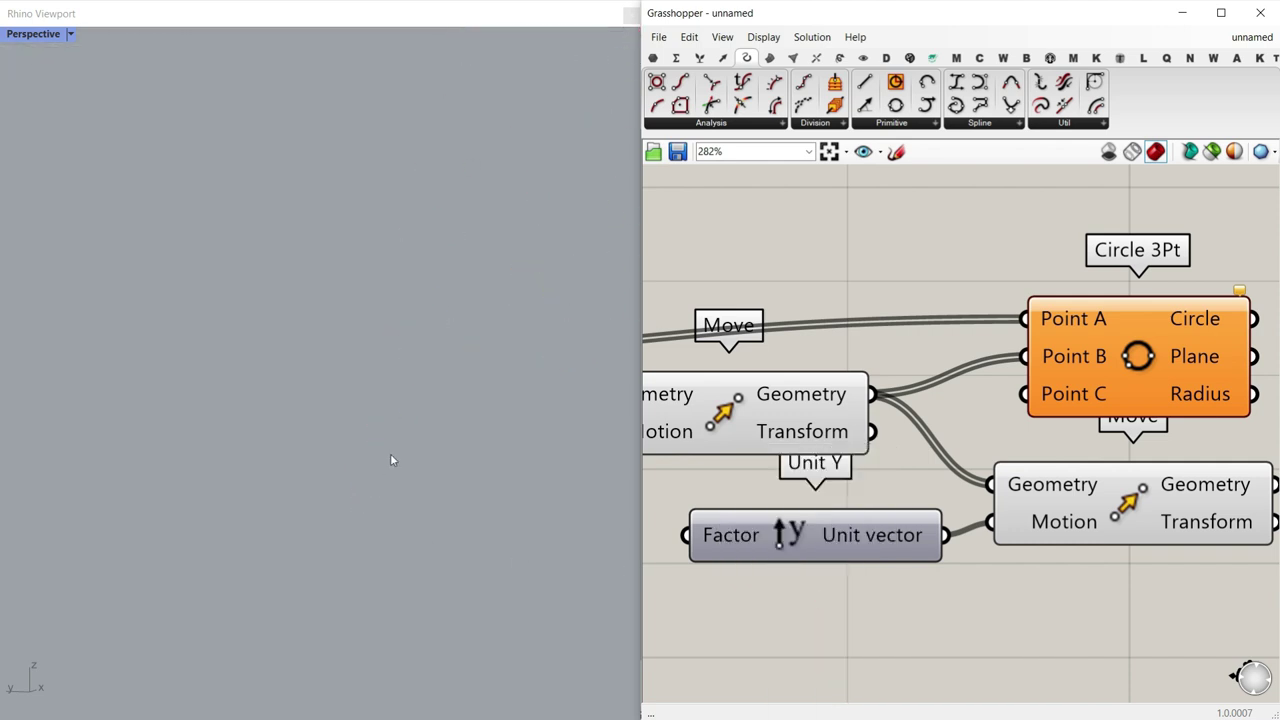
scroll(362, 448, "up", 4)
scroll(363, 446, "down", 3)
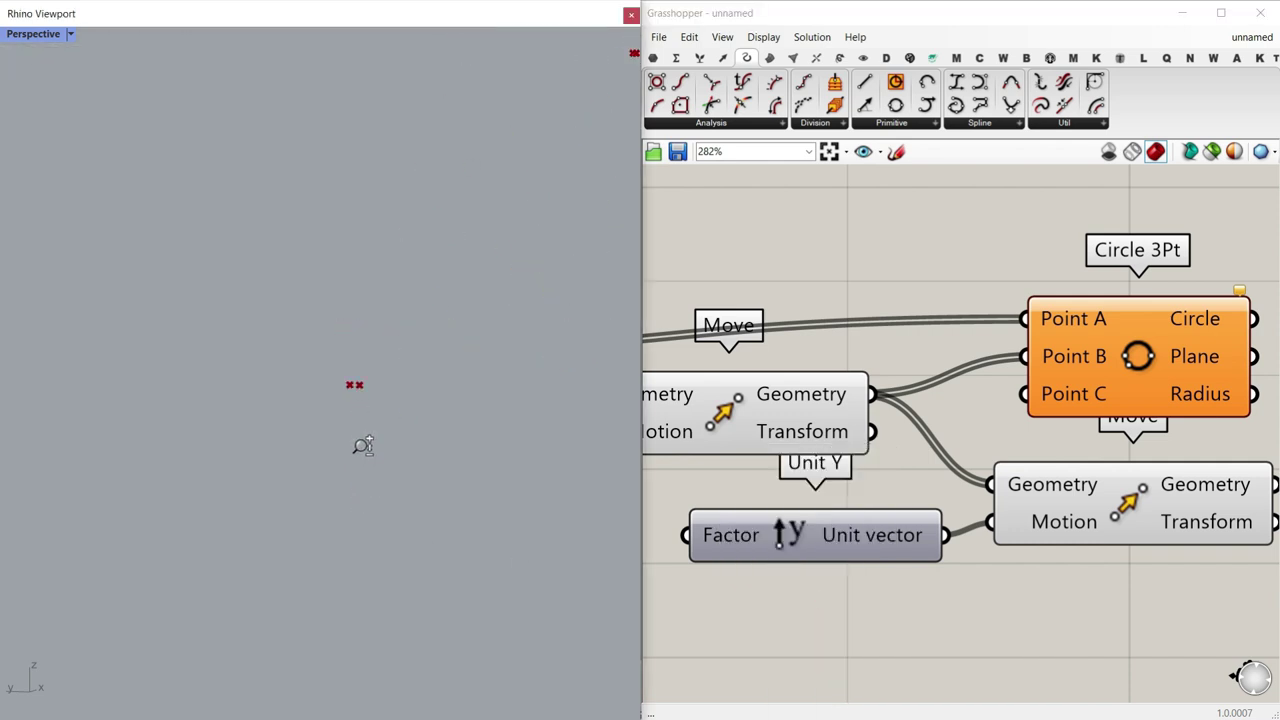
scroll(362, 446, "down", 2)
scroll(375, 347, "down", 1)
scroll(393, 337, "up", 1)
scroll(991, 397, "down", 2)
left_click_drag(993, 403, 1167, 410)
left_click_drag(1099, 471, 1091, 413)
Step: Turn off the preview of Point On Curve, both Move components and their unit vectors, leaving Circle 3Pt previewed
right_click_drag(367, 422, 309, 493)
scroll(310, 497, "down", 5)
right_click_drag(353, 438, 256, 432)
scroll(262, 430, "down", 3)
right_click_drag(929, 452, 990, 438)
scroll(991, 450, "down", 5)
left_click(996, 512)
left_click_drag(975, 500, 757, 337)
right_click(757, 337)
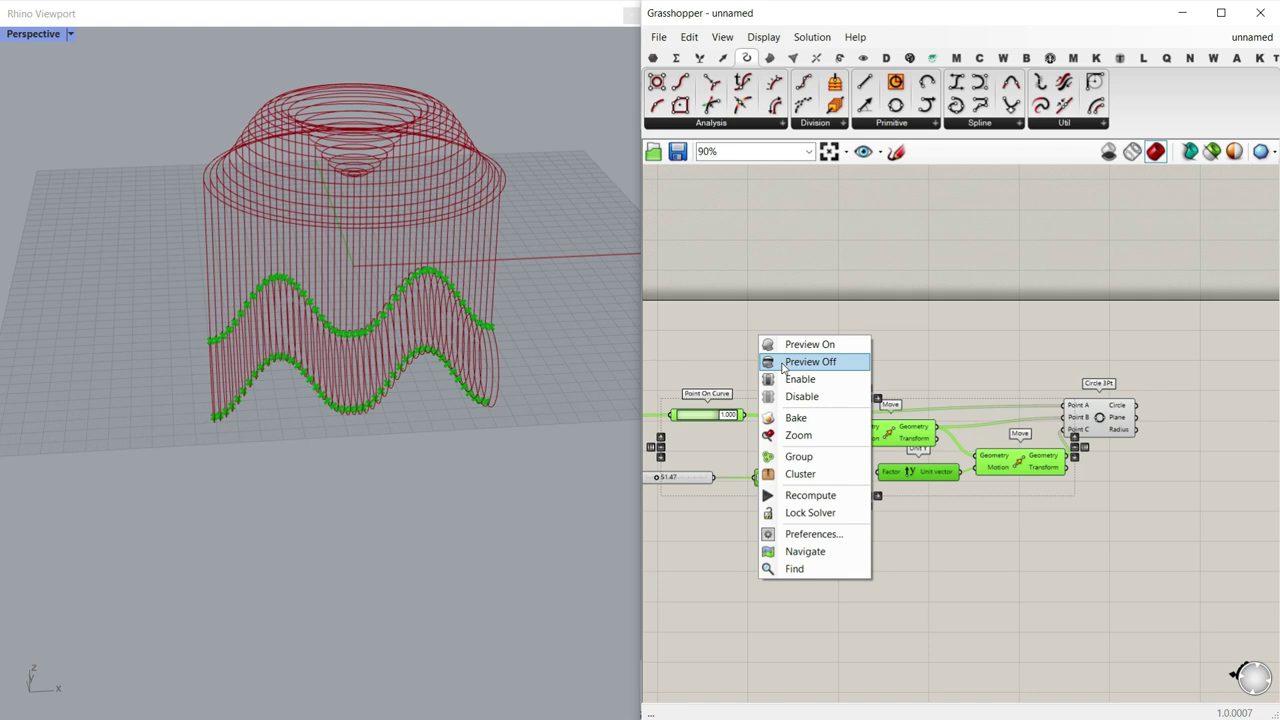
left_click(814, 363)
Step: Extend the range of the Line SDL Length slider and raise its value to 104.969
right_click_drag(409, 400, 364, 385)
right_click_drag(837, 371, 1086, 404)
scroll(1086, 404, "down", 4)
scroll(997, 458, "up", 8)
right_click_drag(790, 432, 1108, 402)
scroll(1112, 415, "down", 4)
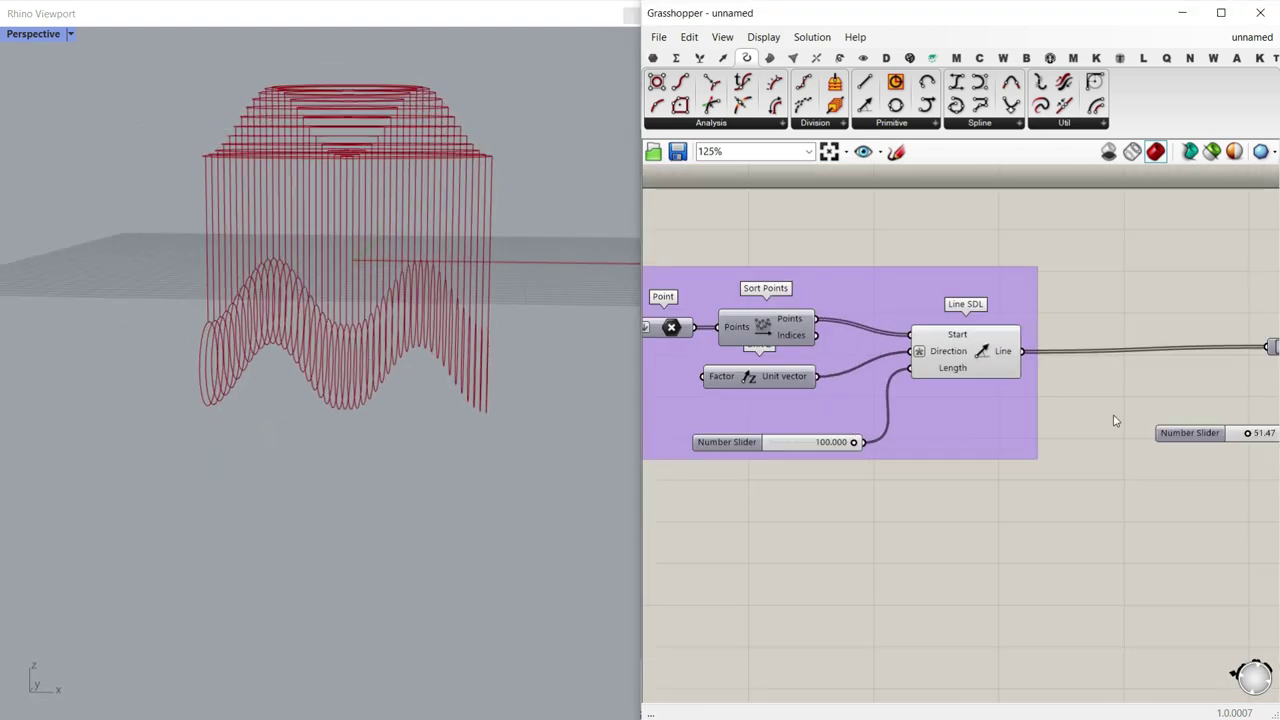
scroll(806, 443, "up", 5)
left_click_drag(910, 456, 995, 451)
double_click(709, 458)
left_click_drag(762, 496, 763, 484)
left_click(718, 609)
left_click_drag(828, 452, 833, 456)
Step: Move the first Graph Mapper's peak handle to the far end of its domain so the curve rises throughout
scroll(770, 450, "down", 2)
right_click_drag(757, 419, 823, 426)
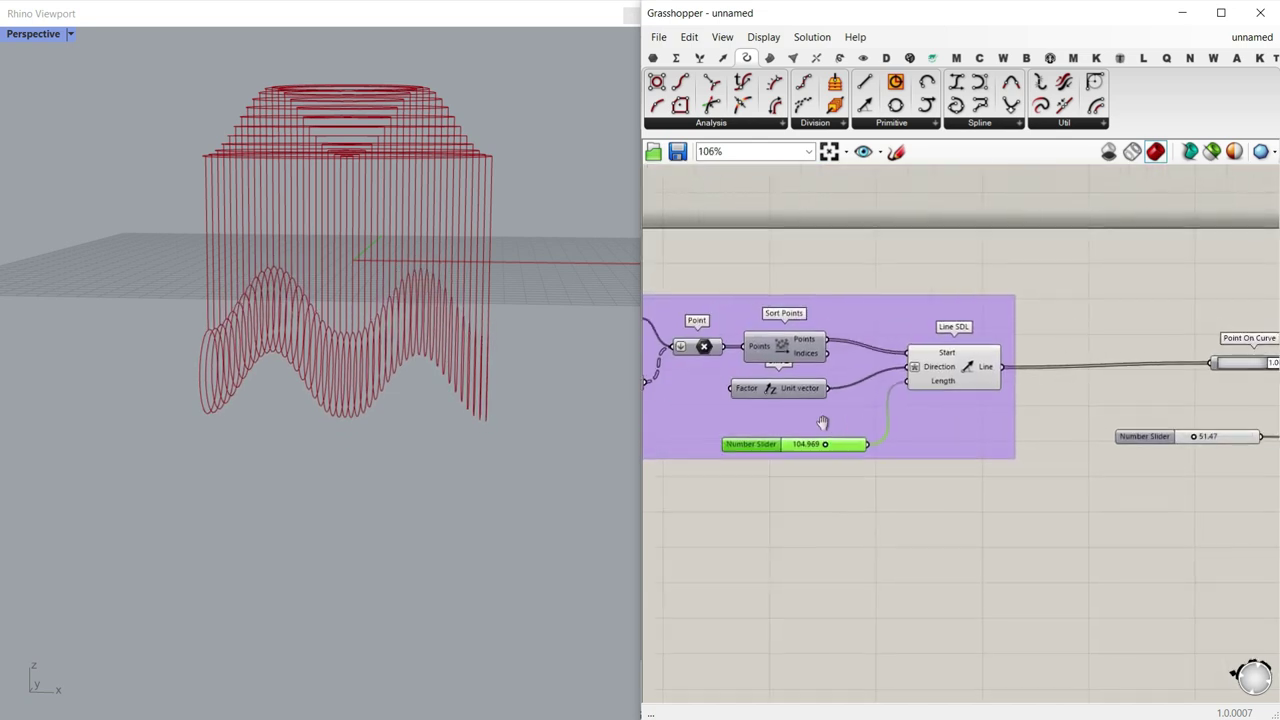
scroll(823, 427, "down", 4)
right_click_drag(696, 460, 1125, 467)
scroll(800, 453, "up", 2)
scroll(800, 453, "up", 5)
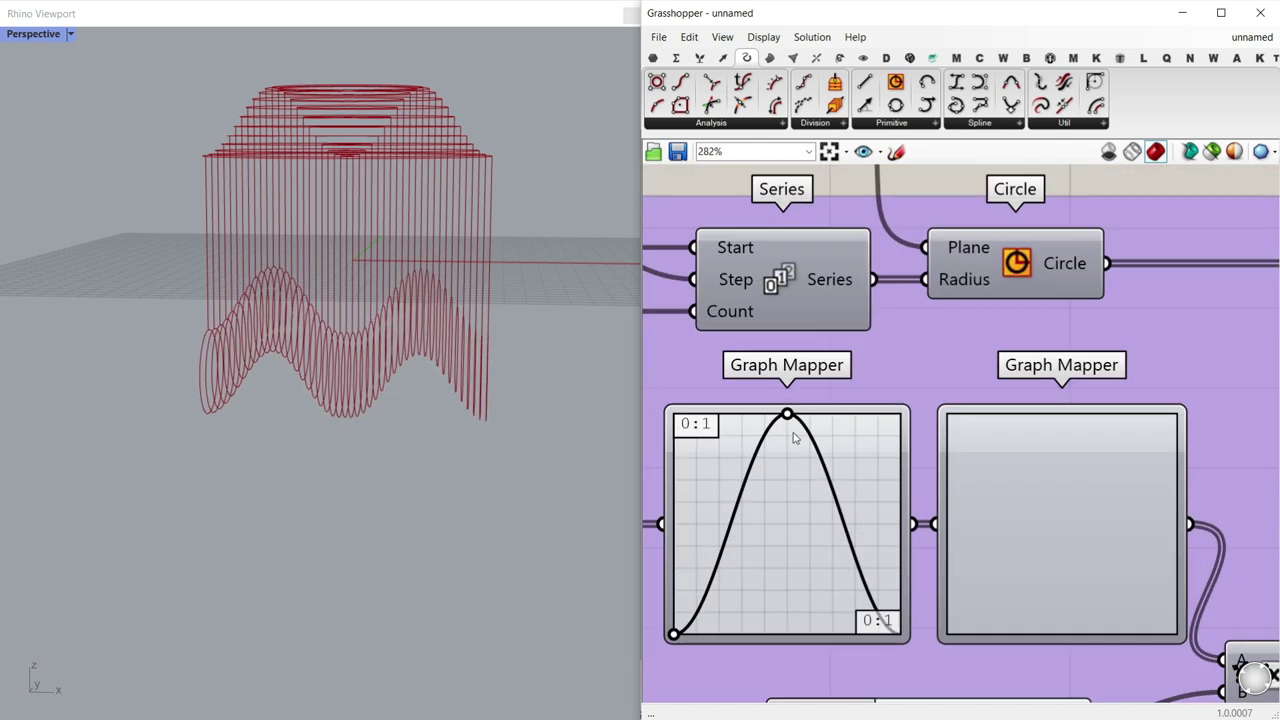
left_click_drag(789, 410, 919, 410)
Step: Raise the Max height slider to 50.00
mouse_move(494, 379)
right_mouse_down()
mouse_move(460, 560)
mouse_move(569, 391)
mouse_move(509, 386)
right_mouse_up()
scroll(820, 437, "down", 2)
scroll(820, 437, "down", 4)
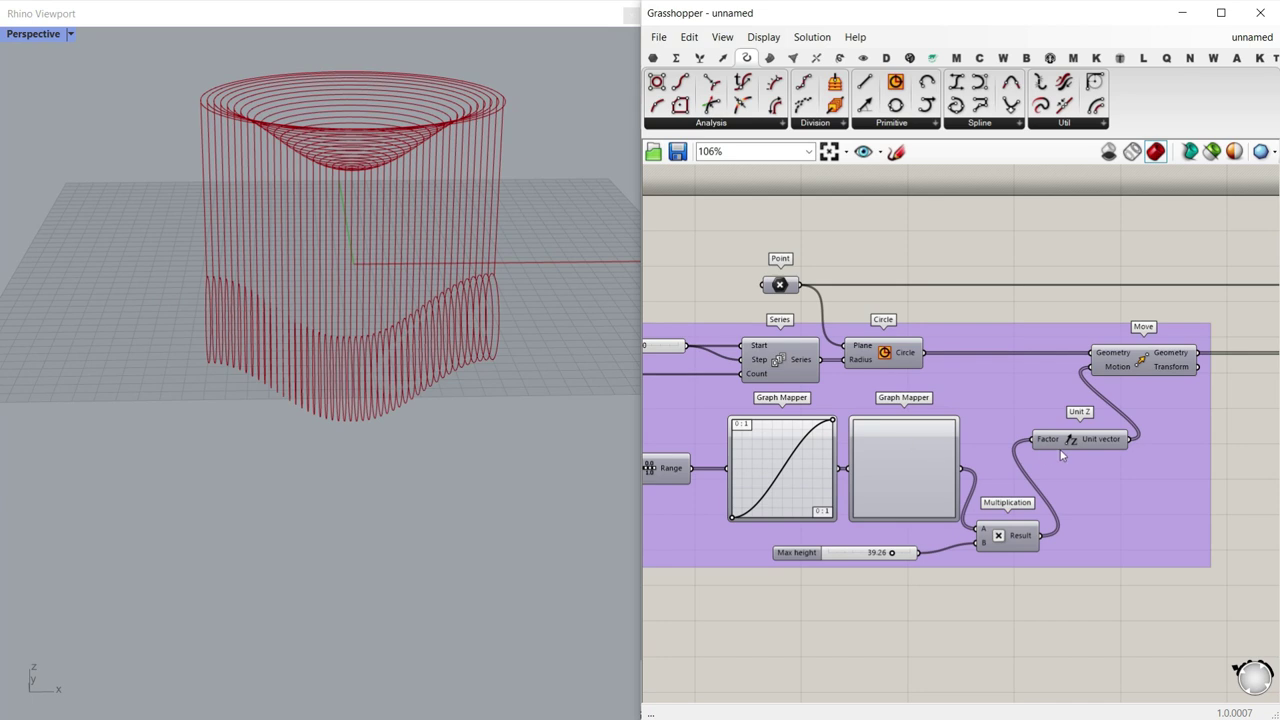
scroll(1050, 465, "down", 3)
scroll(760, 509, "up", 4)
scroll(685, 511, "up", 3)
left_click_drag(834, 469, 868, 469)
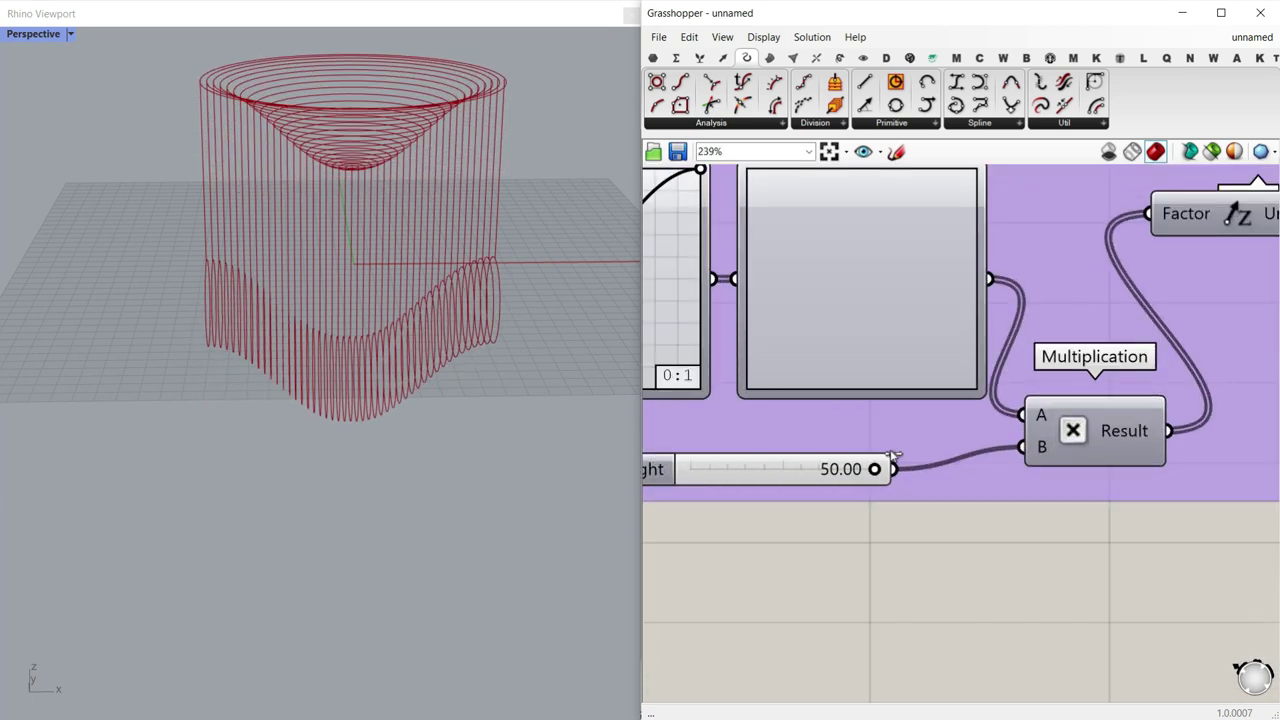
Step: Increase the circle count slider feeding Series and slightly adjust the Thickness slider
scroll(885, 478, "down", 8)
scroll(733, 384, "up", 7)
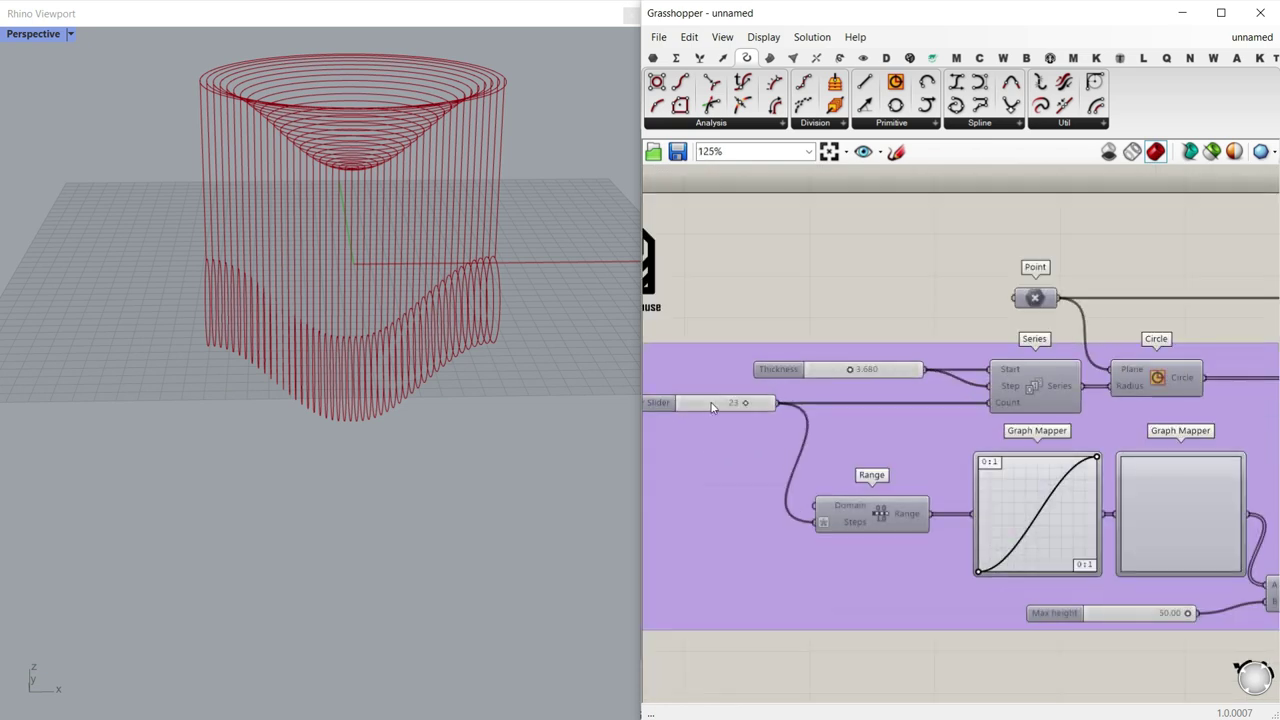
left_click_drag(771, 400, 788, 401)
mouse_move(975, 337)
left_mouse_down()
mouse_move(991, 337)
mouse_move(971, 337)
left_mouse_up()
right_click_drag(489, 337, 388, 338)
right_click_drag(970, 367, 889, 363)
Step: Group the components from Point On Curve and its Unit Z slider through Circle 3Pt
scroll(872, 385, "down", 9)
right_click_drag(1040, 435, 800, 461)
scroll(1142, 450, "up", 4)
right_click_drag(1144, 456, 818, 465)
scroll(818, 466, "down", 2)
left_click_drag(1068, 500, 748, 386)
right_click(786, 340)
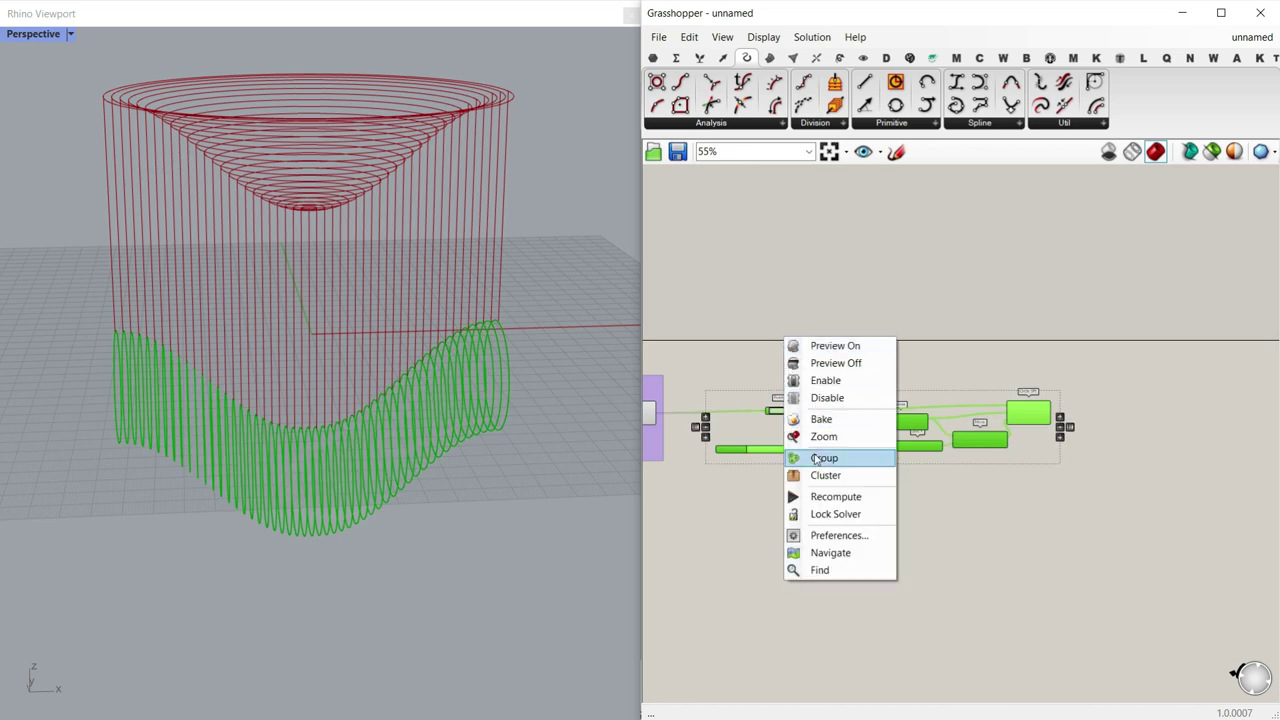
left_click(816, 459)
left_click(830, 492)
Step: Add a Curve parameter beyond the new group and connect Circle 3Pt's Circle output to it
scroll(1063, 480, "up", 4)
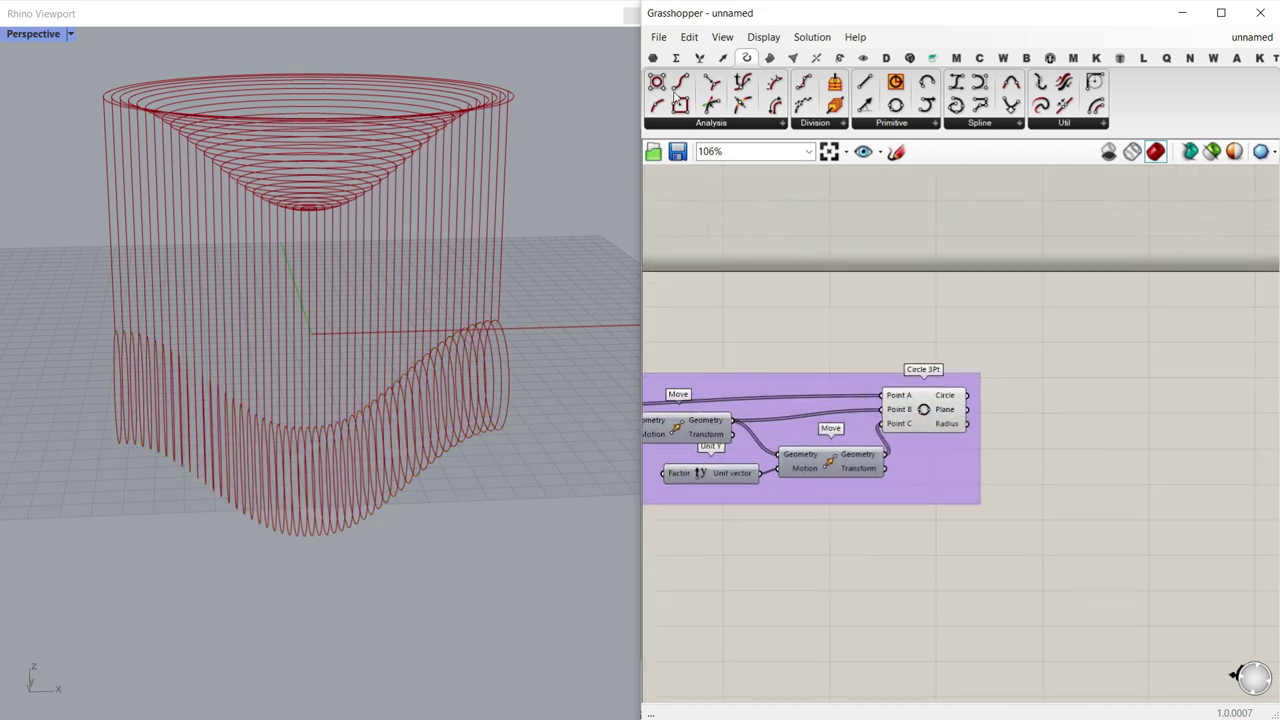
left_click(653, 57)
scroll(1034, 416, "up", 3)
left_click_drag(927, 412, 1003, 413)
left_click_drag(1035, 413, 1149, 403)
right_click_drag(1050, 417, 1157, 394)
Step: Turn off the preview of the grouped circle components and reposition the Curve parameter
scroll(1157, 394, "down", 6)
left_click_drag(1142, 504, 774, 365)
right_click(812, 273)
left_click(850, 290)
scroll(1029, 374, "up", 8)
left_click_drag(770, 428, 812, 424)
Step: Raise the Unit Z factor slider to 75.27 to enlarge the circles and inspect them from several angles
right_click_drag(455, 445, 89, 479)
scroll(266, 440, "down", 6)
mouse_move(266, 440)
right_mouse_down()
mouse_move(243, 470)
mouse_move(288, 452)
mouse_move(309, 402)
mouse_move(375, 412)
mouse_move(491, 359)
mouse_move(456, 396)
right_mouse_up()
scroll(243, 470, "up", 7)
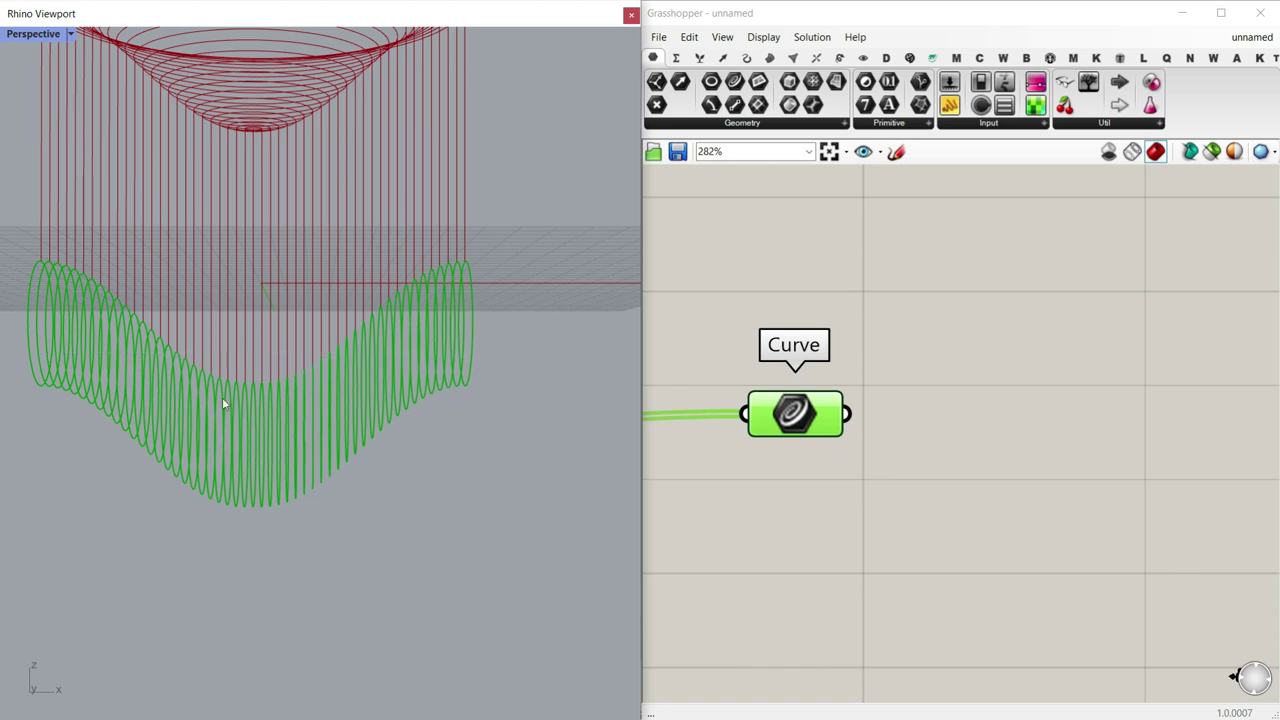
right_click_drag(866, 393, 937, 383)
scroll(937, 383, "down", 5)
right_click_drag(783, 426, 1110, 398)
right_click_drag(660, 445, 911, 412)
scroll(757, 432, "up", 3)
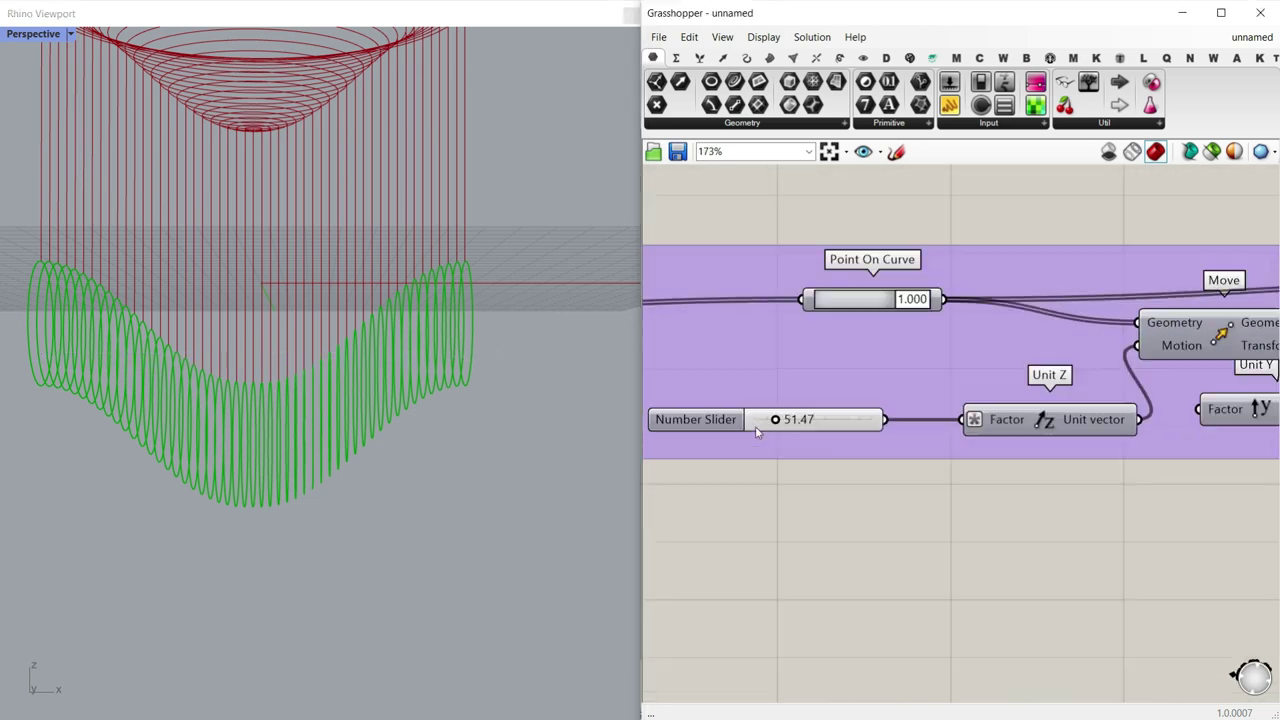
scroll(757, 432, "up", 2)
left_click_drag(783, 418, 796, 418)
right_click_drag(465, 380, 264, 368)
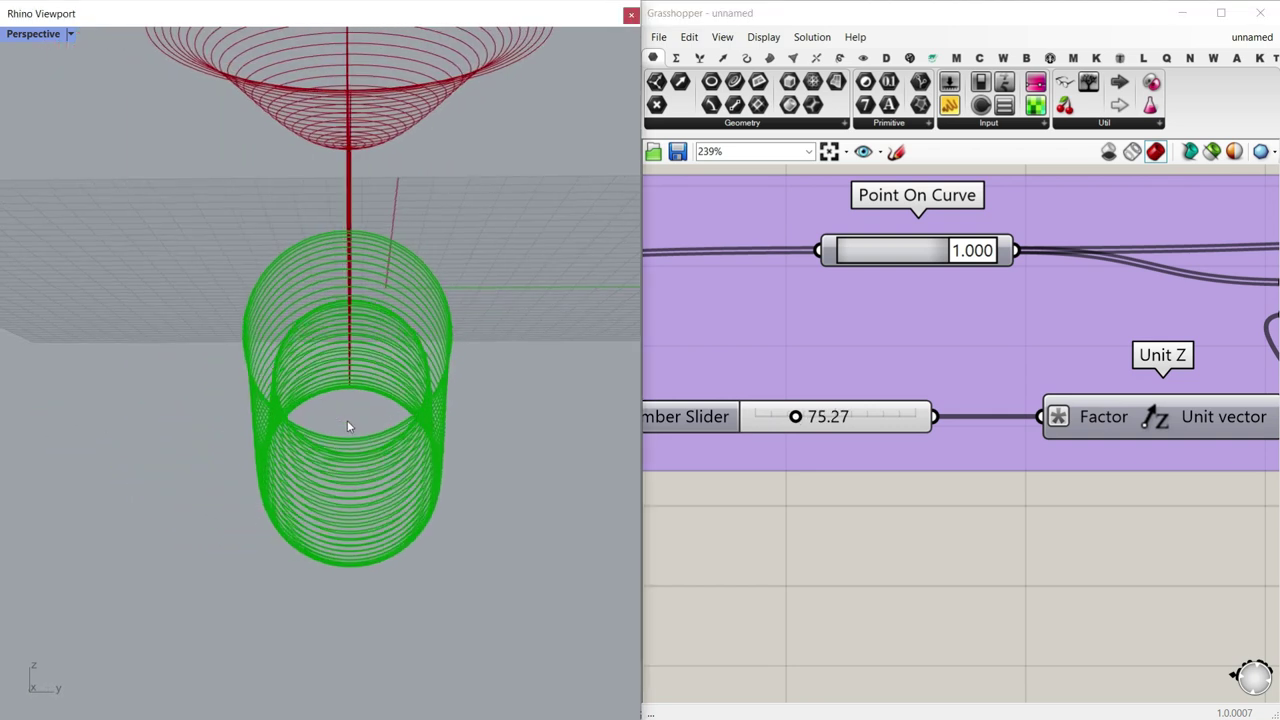
right_click_drag(323, 406, 465, 448)
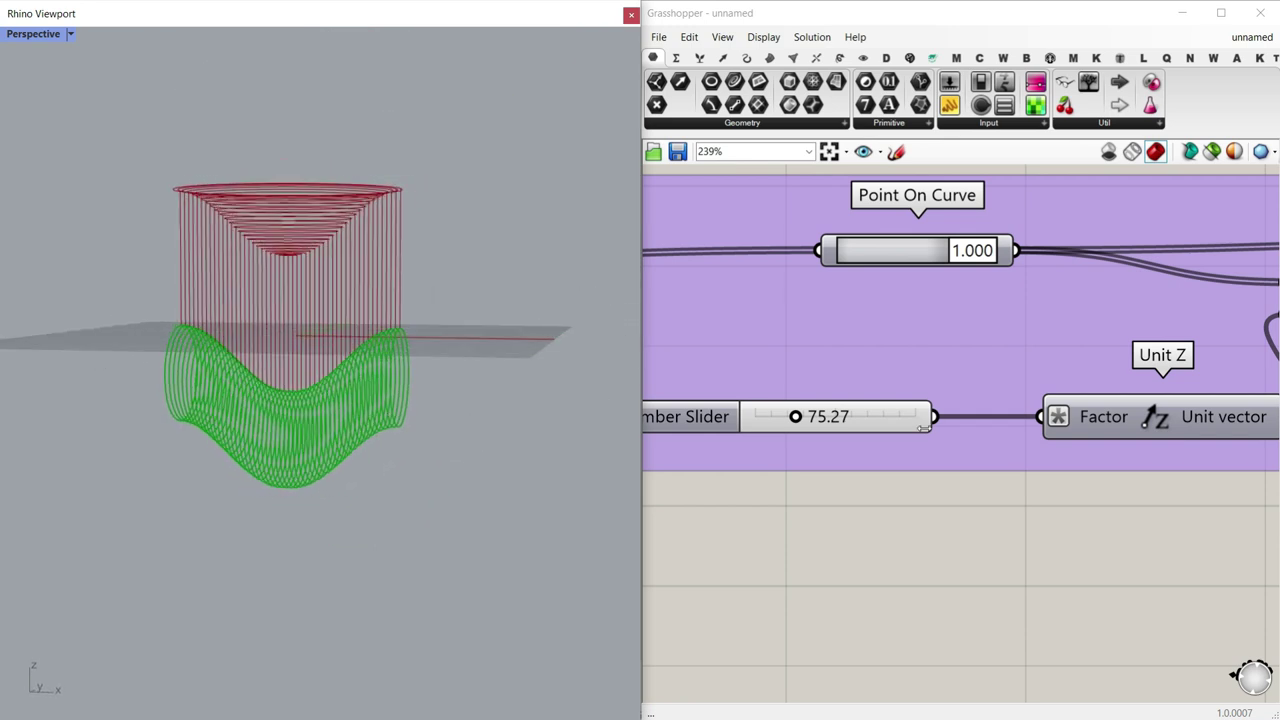
Step: Raise the Line SDL Length slider to 143.305 to lengthen the hanging lines
scroll(924, 429, "down", 10)
right_click_drag(730, 432, 892, 424)
scroll(893, 434, "up", 11)
left_click_drag(896, 447, 930, 447)
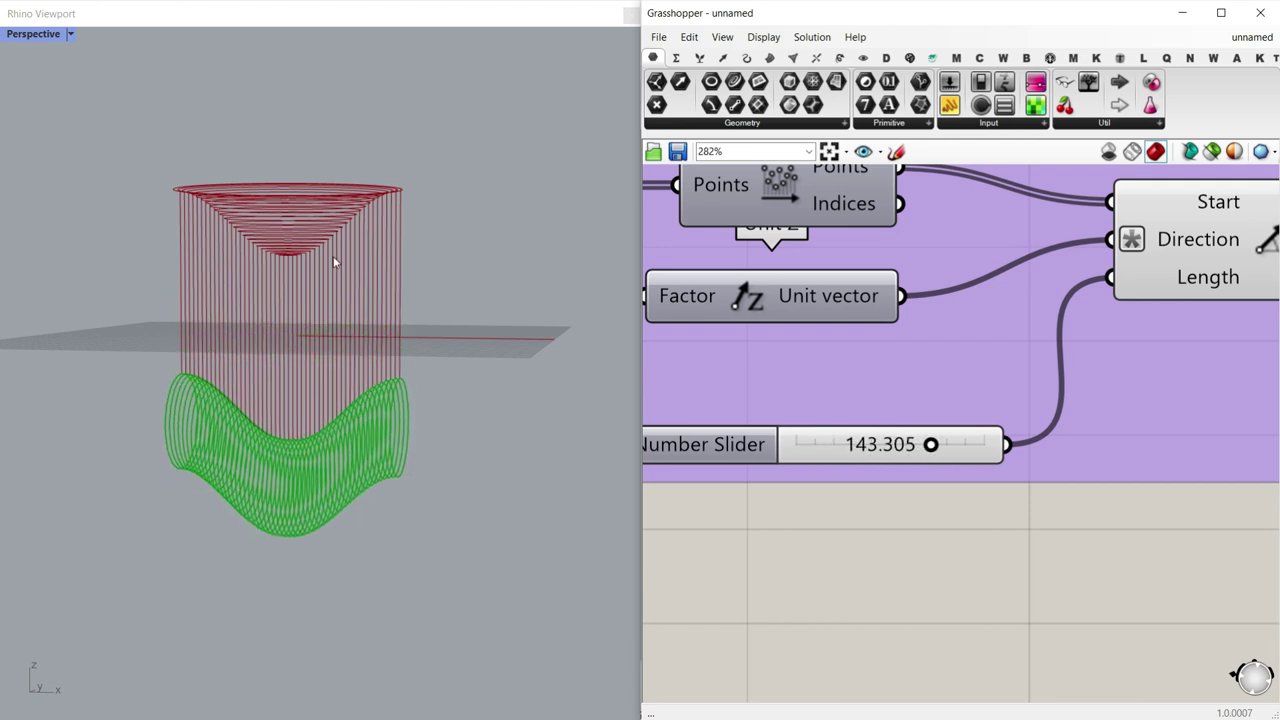
Step: Examine the lengthened lines and the wave of circles from the front alongside the Unit Z slider
scroll(792, 455, "down", 5)
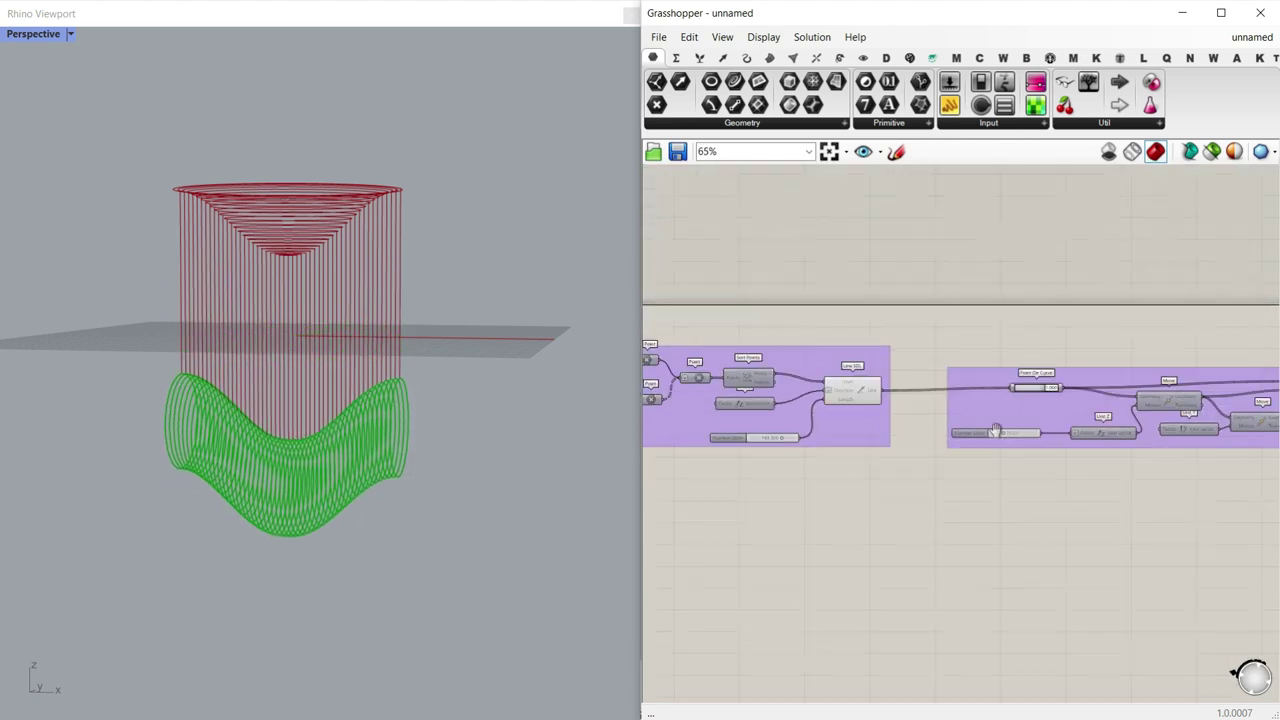
scroll(802, 450, "up", 6)
mouse_move(802, 450)
left_mouse_down()
mouse_move(814, 449)
mouse_move(801, 452)
left_mouse_up()
mouse_move(520, 450)
right_mouse_down()
mouse_move(372, 490)
mouse_move(278, 408)
mouse_move(276, 422)
mouse_move(430, 424)
mouse_move(366, 434)
right_mouse_up()
scroll(352, 484, "up", 5)
scroll(374, 428, "down", 5)
right_click_drag(1002, 367, 847, 382)
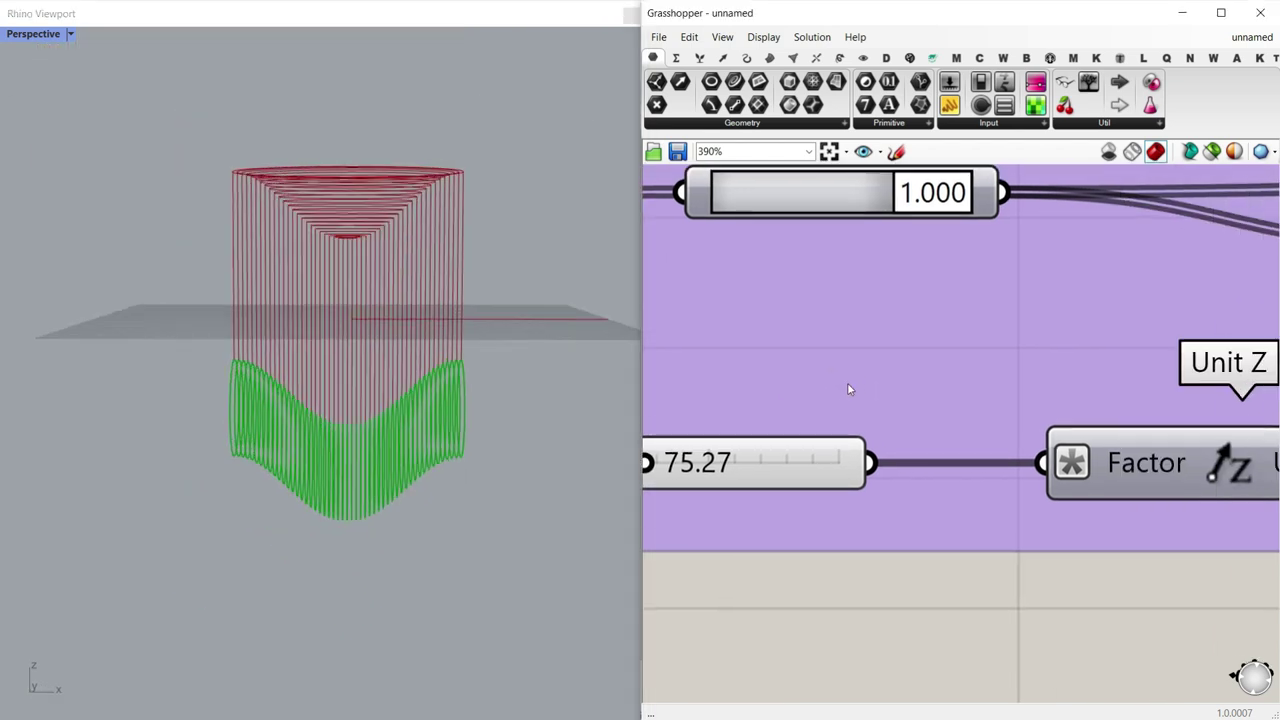
Step: Add a Point parameter above the circle group and connect the Point On Curve output to it
scroll(847, 382, "down", 8)
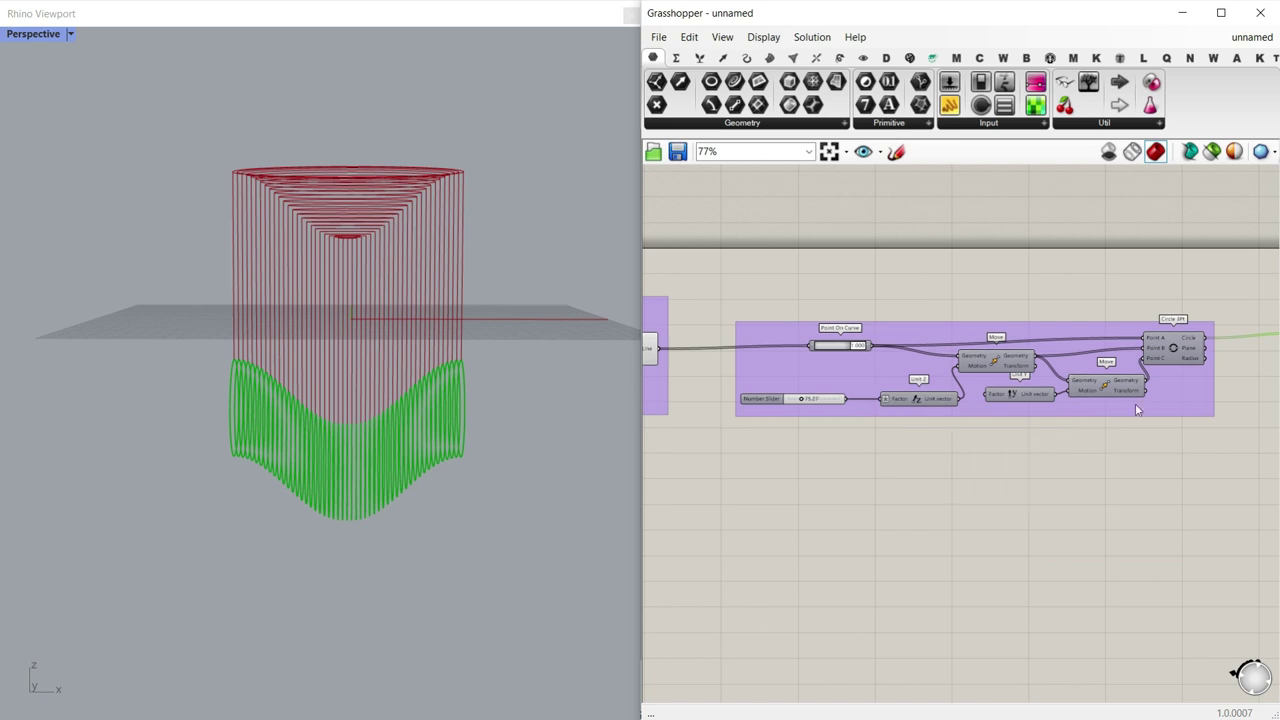
right_click_drag(1135, 403, 1006, 391)
scroll(1128, 330, "up", 2)
right_click_drag(877, 371, 1073, 340)
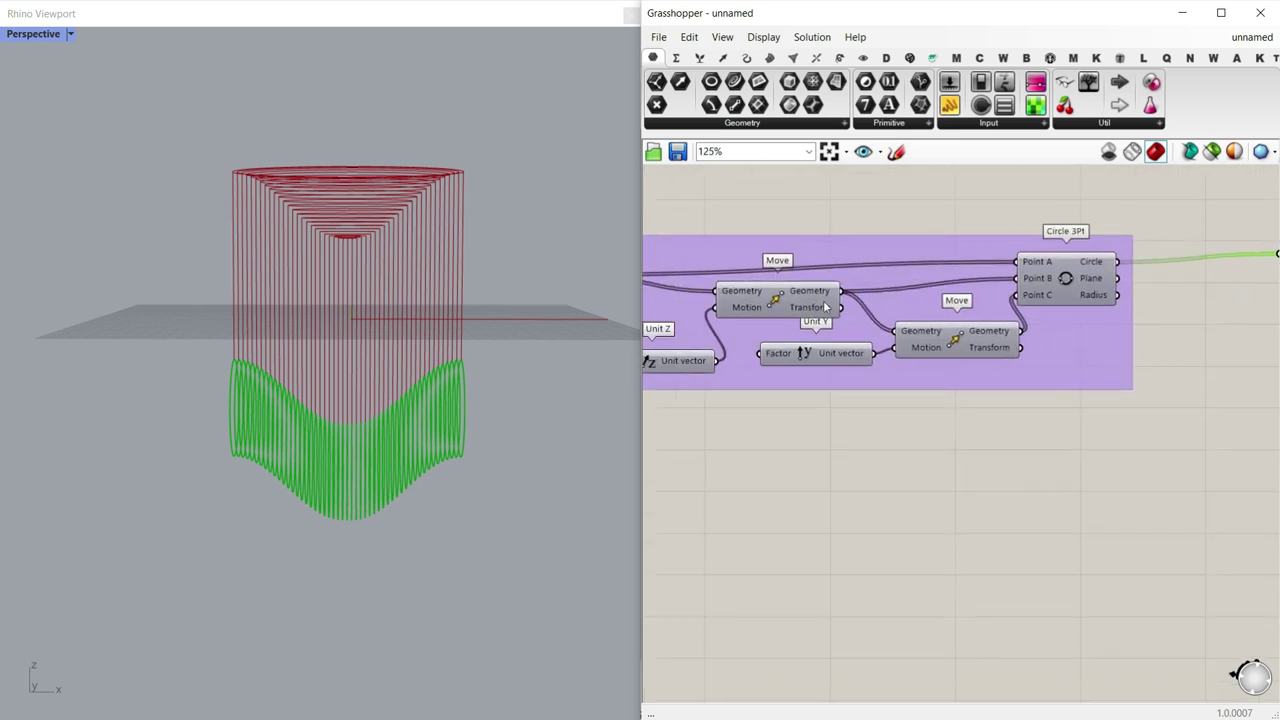
left_click(655, 112)
scroll(1068, 352, "down", 3)
scroll(833, 314, "up", 3)
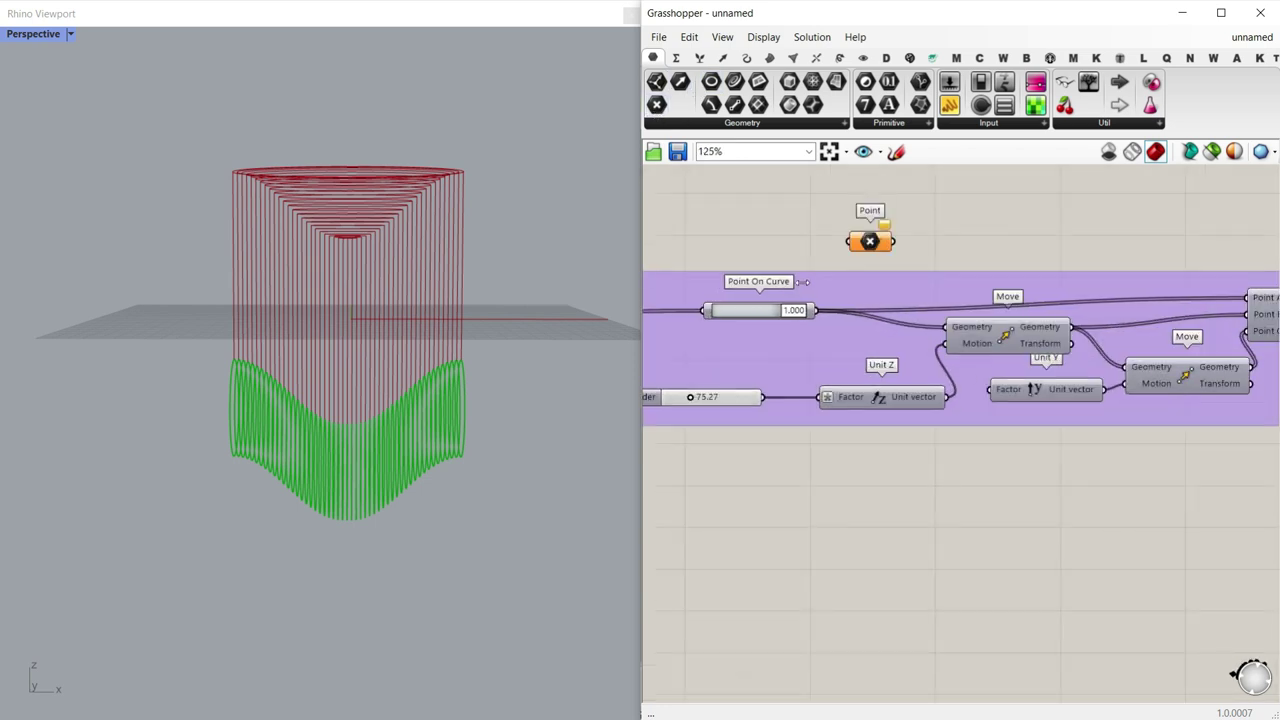
left_click_drag(800, 308, 790, 312)
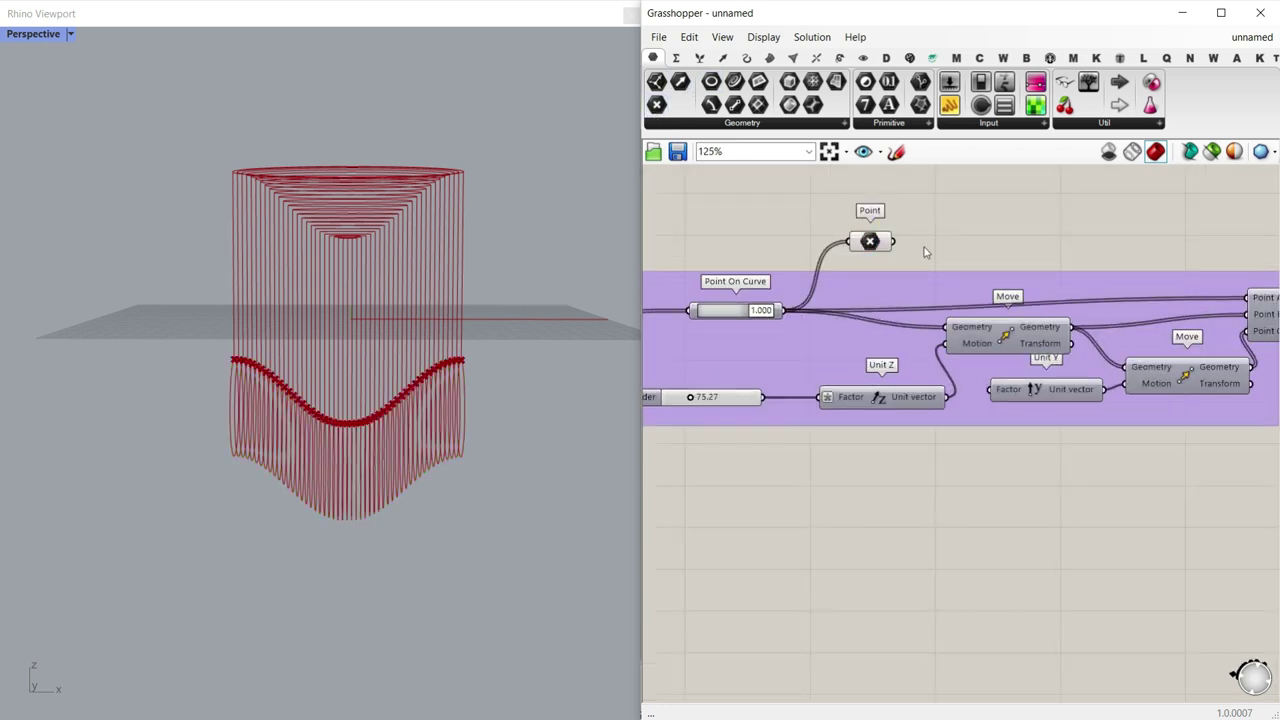
Step: Relay the Point parameter to a second Point parameter above Curve and turn off the first one's preview
scroll(925, 252, "down", 2)
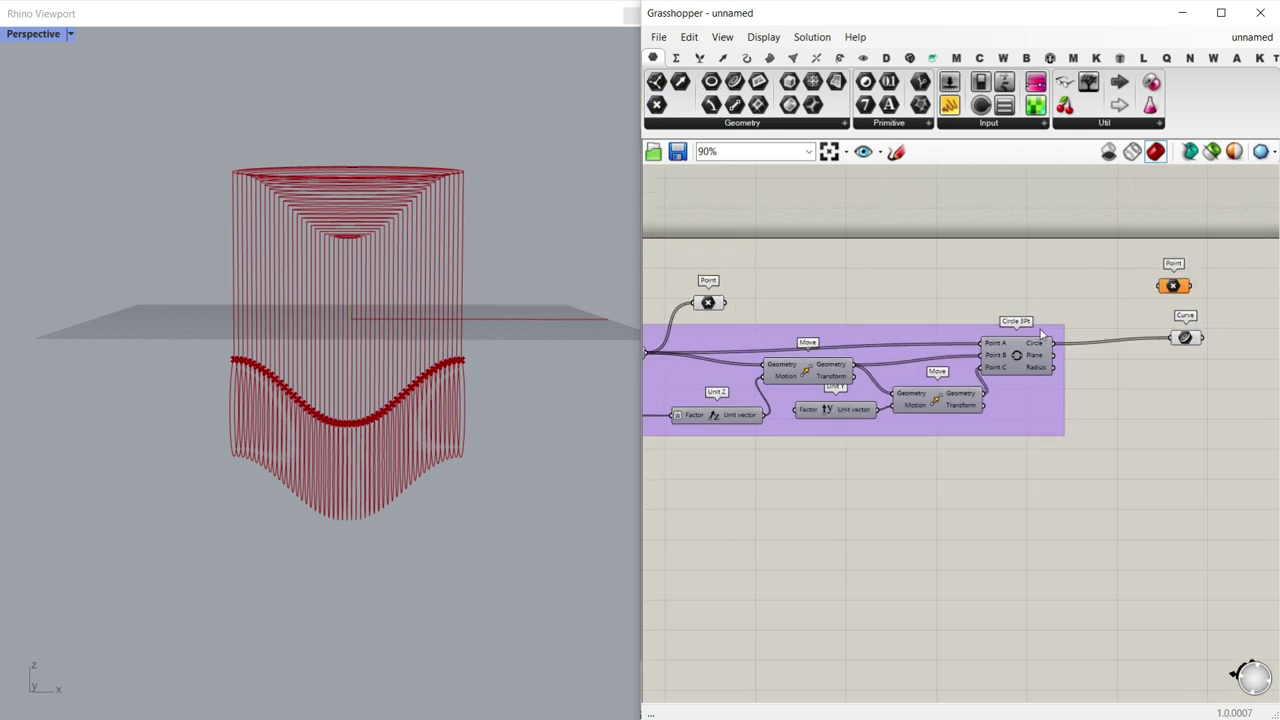
left_click_drag(1169, 288, 1192, 296)
left_click_drag(774, 269, 696, 338)
right_click(825, 263)
left_click(849, 289)
left_click(849, 289)
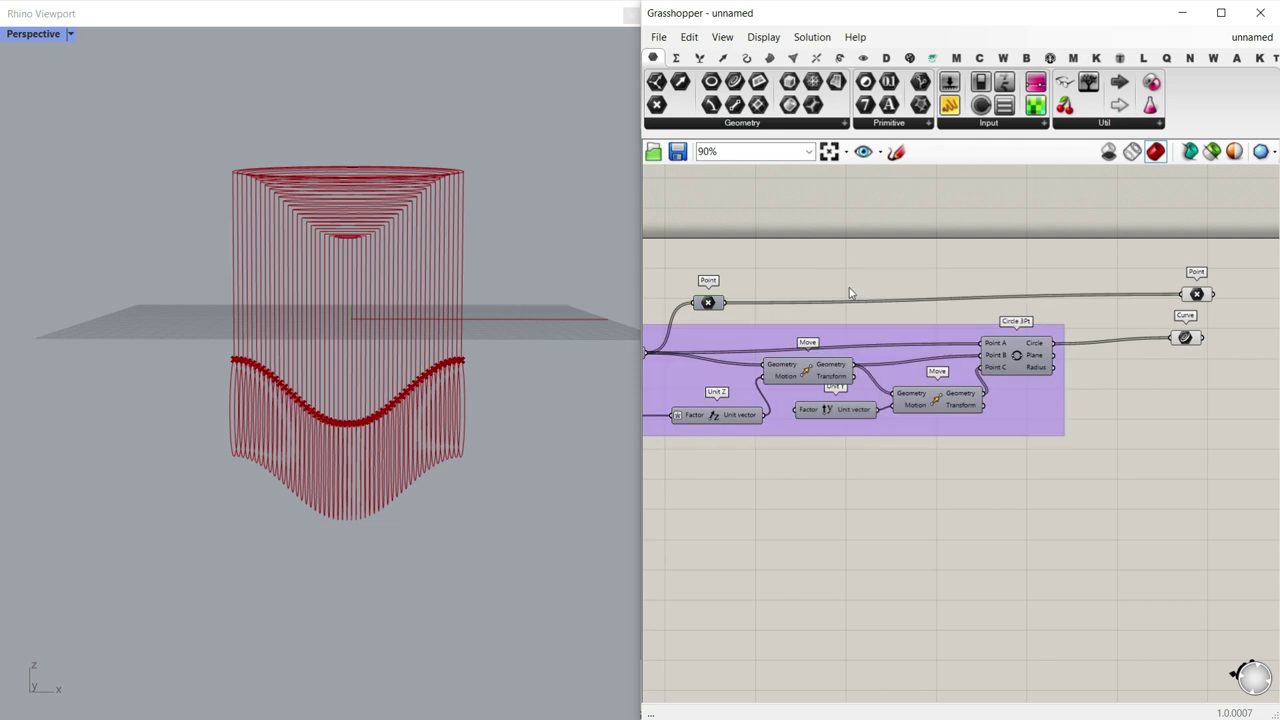
Step: Align the second Point parameter and the Curve parameter one above the other, closer together
right_click_drag(1137, 366, 869, 431)
scroll(869, 431, "up", 6)
right_click_drag(952, 346, 907, 385)
left_click_drag(910, 388, 875, 450)
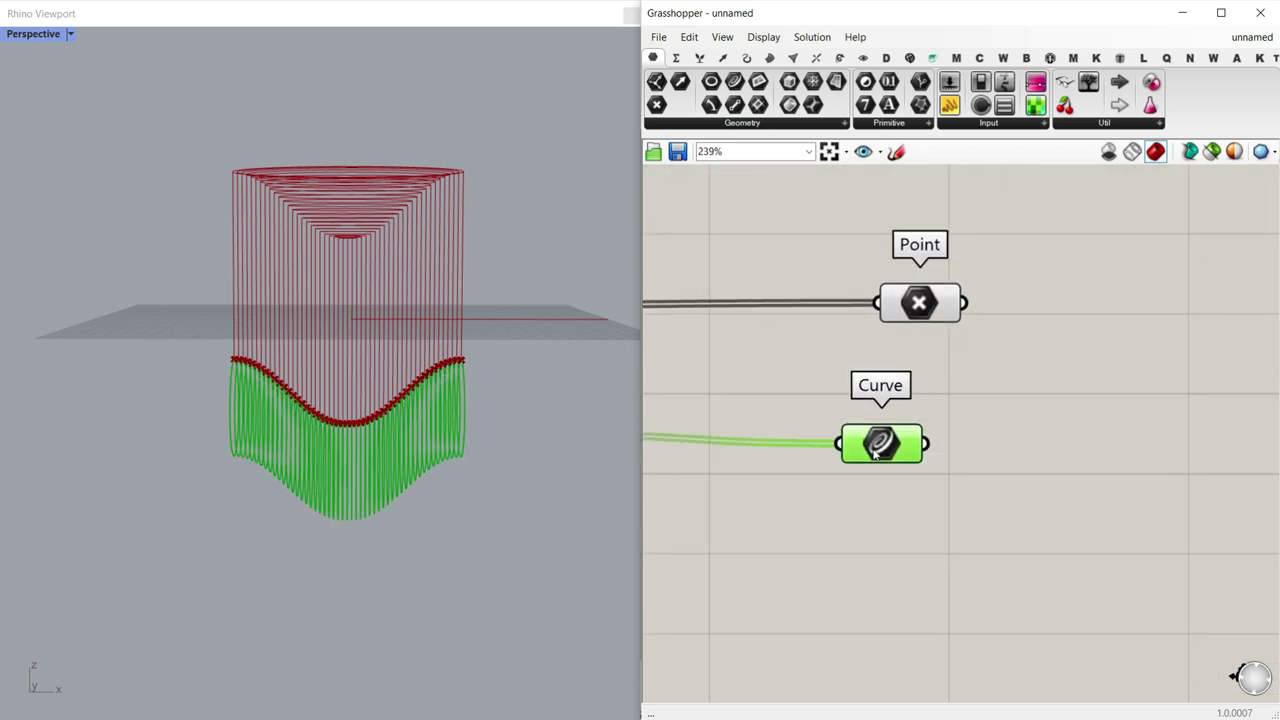
left_click_drag(930, 311, 897, 328)
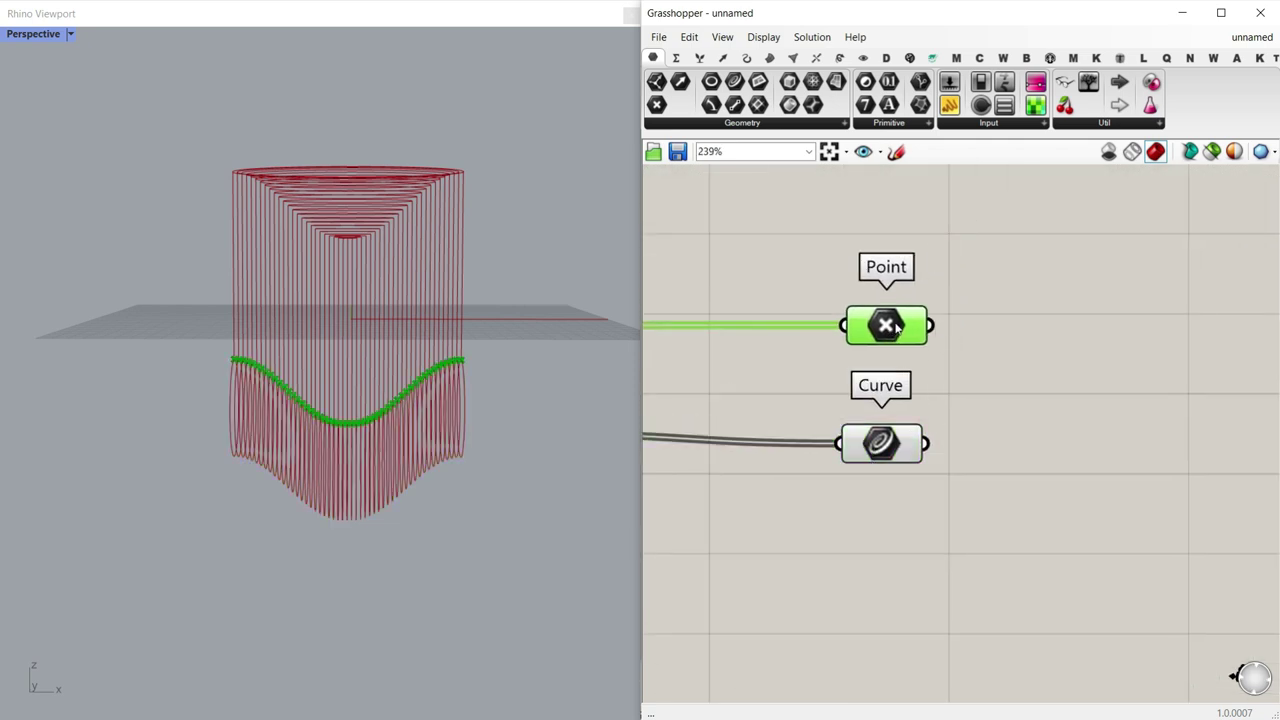
Step: Add the Transform version of the Project component and feed its Geometry input from the Point parameter
scroll(1092, 369, "up", 2)
double_click(1081, 390)
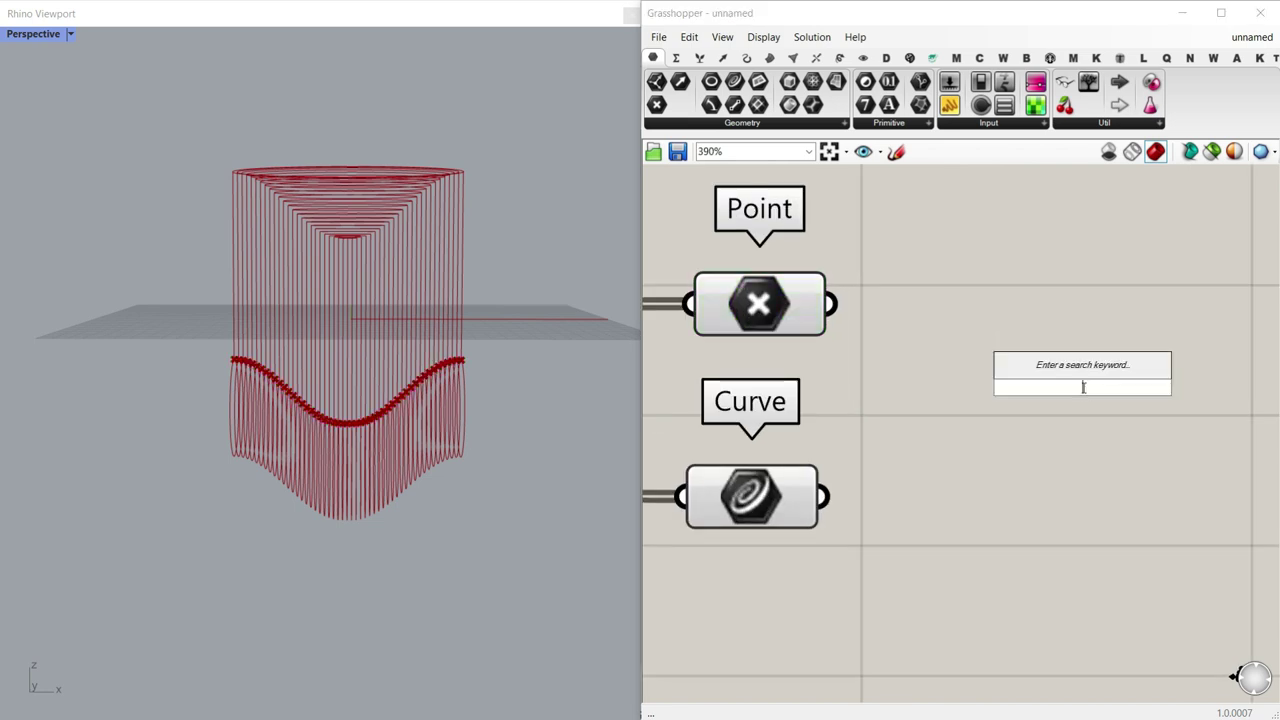
type("proj")
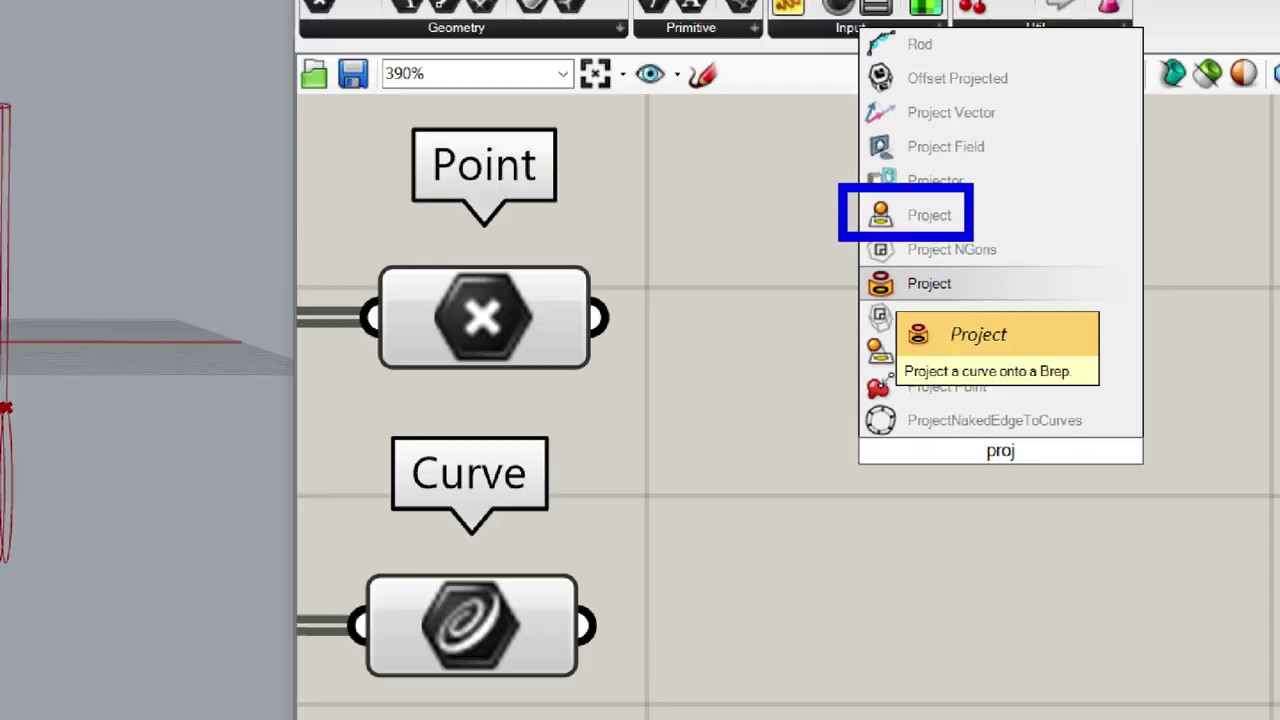
left_click(887, 291)
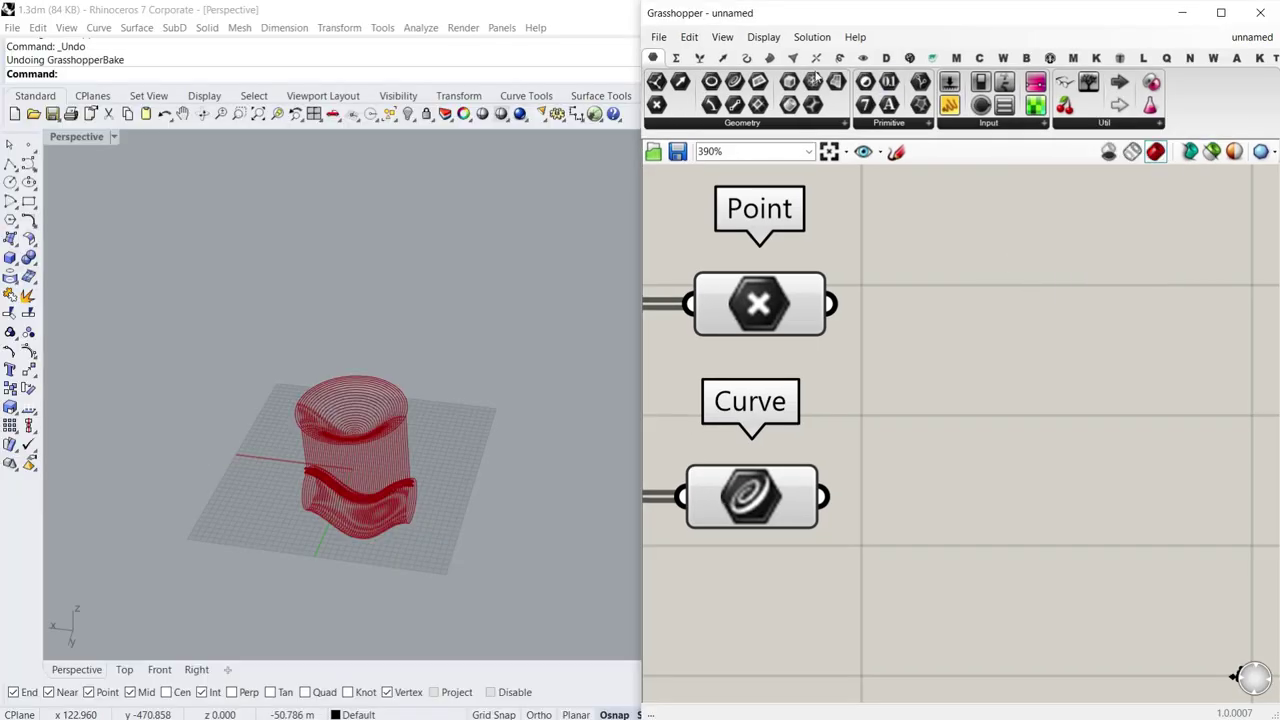
left_click(841, 58)
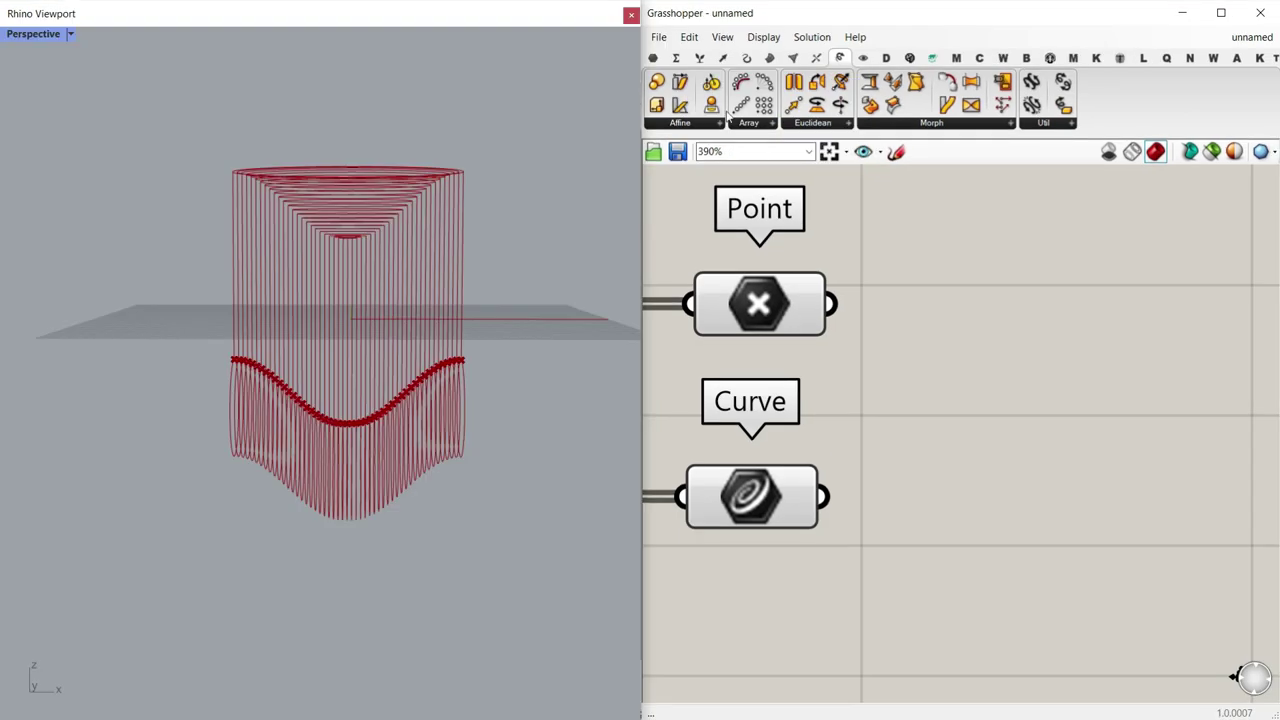
left_click_drag(1007, 315, 1010, 318)
scroll(910, 360, "down", 3)
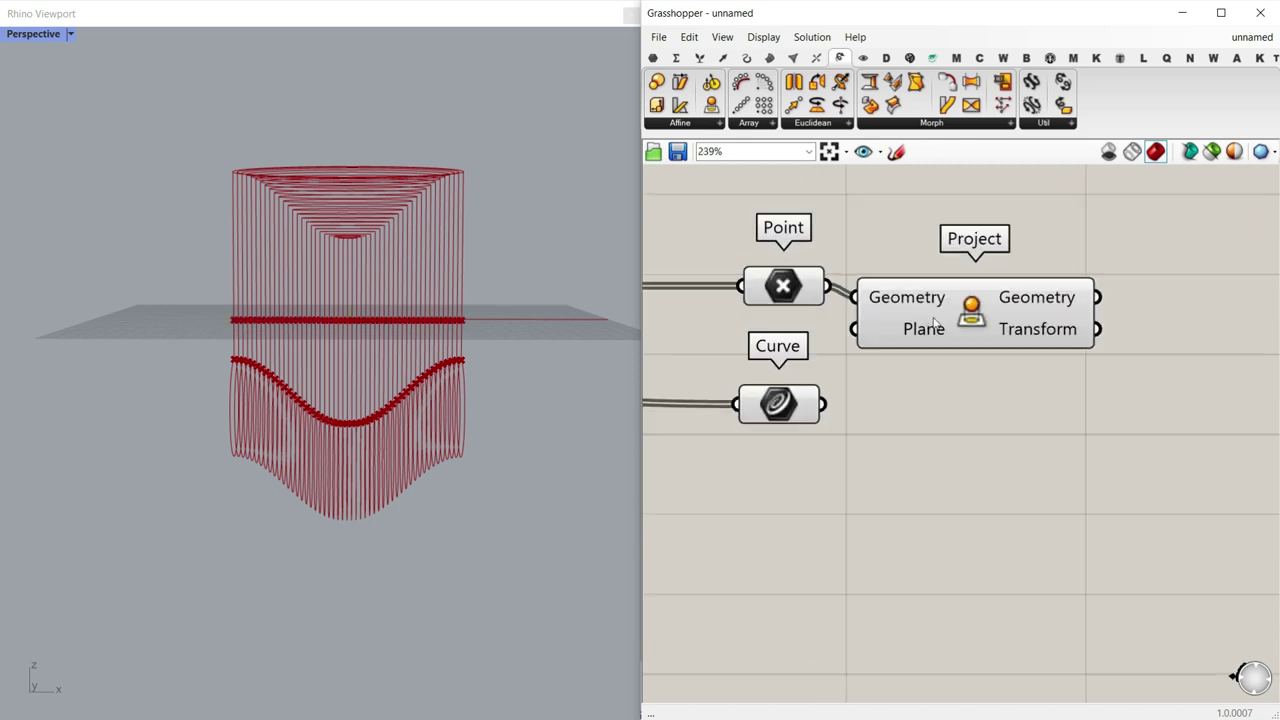
Step: Add an XY Plane component below the Curve parameter and connect its output to Project's Plane input
left_click_drag(910, 340, 1091, 410)
left_click(900, 474)
double_click(897, 468)
type("xy")
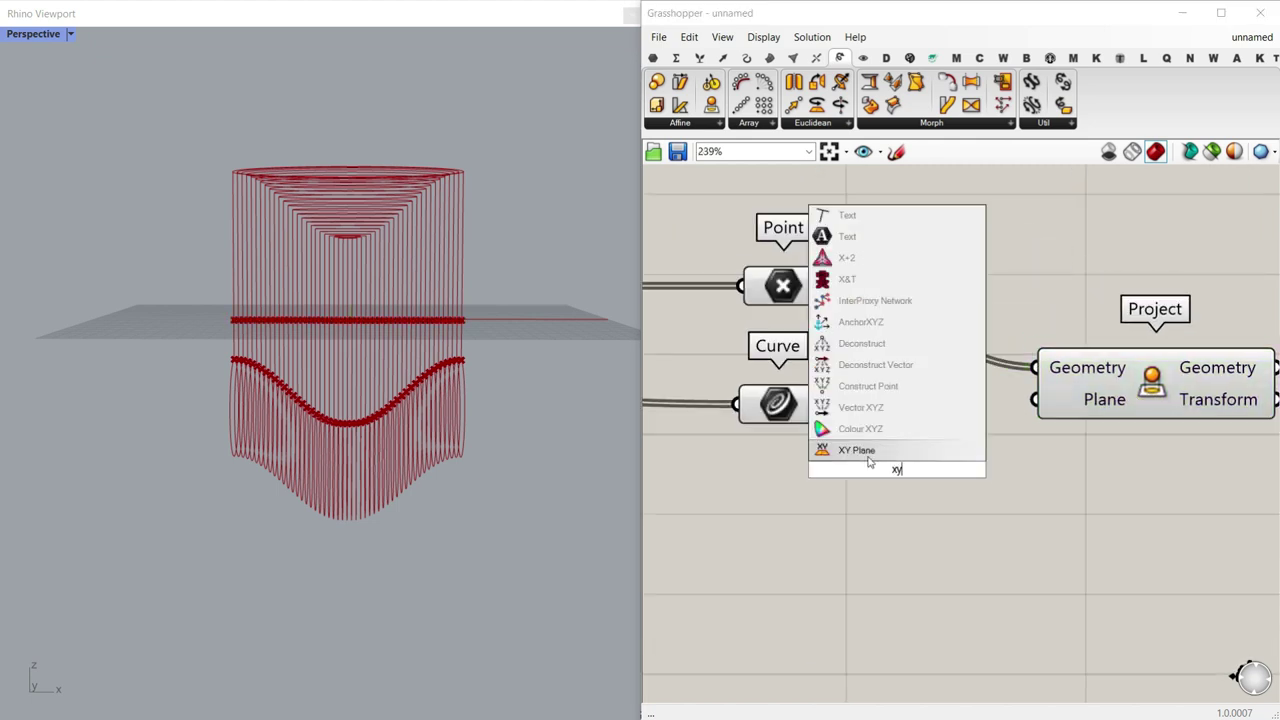
left_click(866, 456)
scroll(1016, 478, "up", 2)
mouse_move(950, 465)
left_mouse_down()
mouse_move(983, 412)
mouse_move(960, 481)
left_mouse_up()
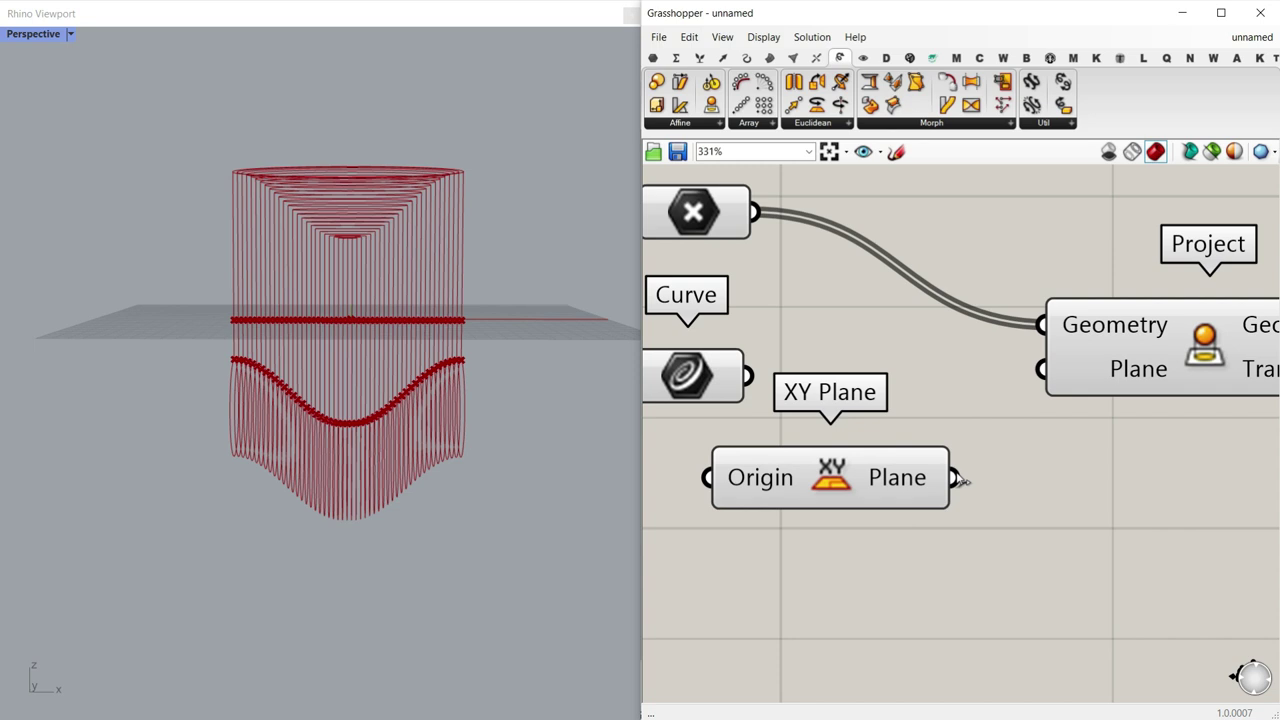
left_click_drag(1030, 383, 1032, 381)
Step: Extract the Origin input of XY Plane into a separate point parameter
right_click_drag(936, 452, 1108, 411)
left_click_drag(980, 471, 946, 487)
right_click_drag(880, 497, 922, 471)
left_click_drag(910, 445, 897, 478)
right_click(932, 465)
left_click(1000, 690)
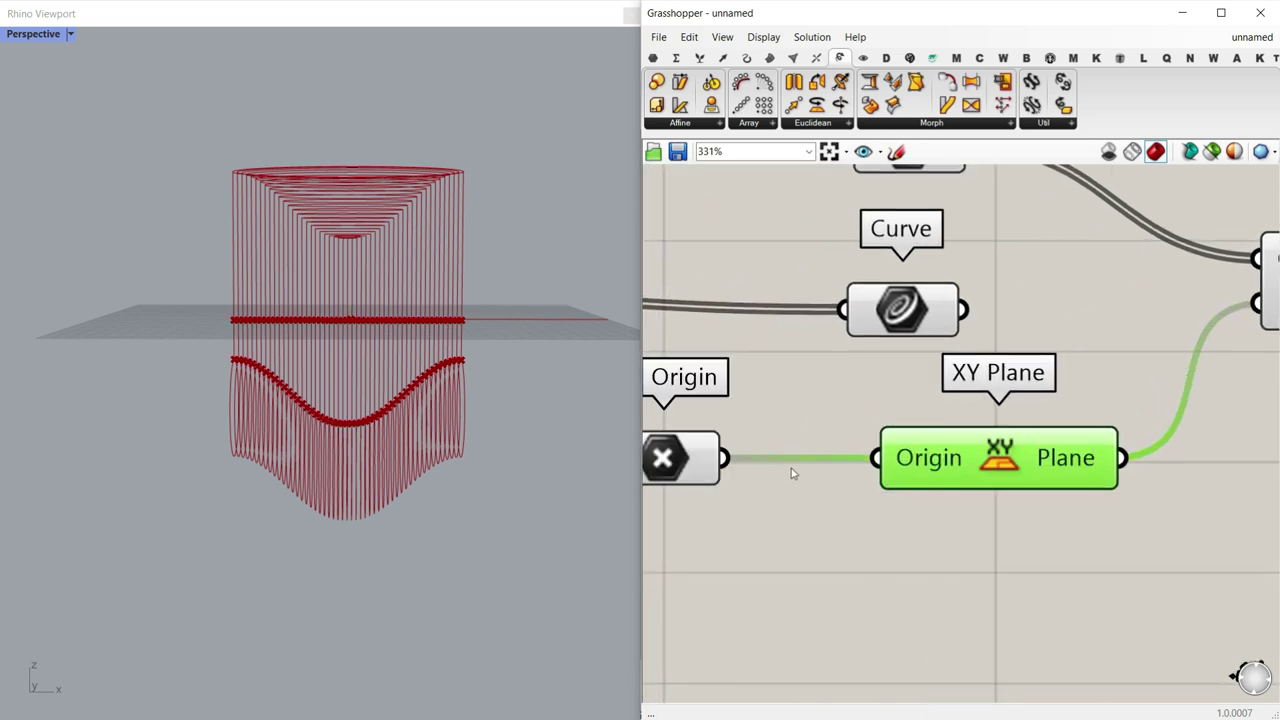
Step: Lower the Origin point along Z in the viewport to bring the projected points down among the circles
right_click_drag(656, 465, 776, 462)
left_click(776, 462)
left_click_drag(351, 297, 345, 357)
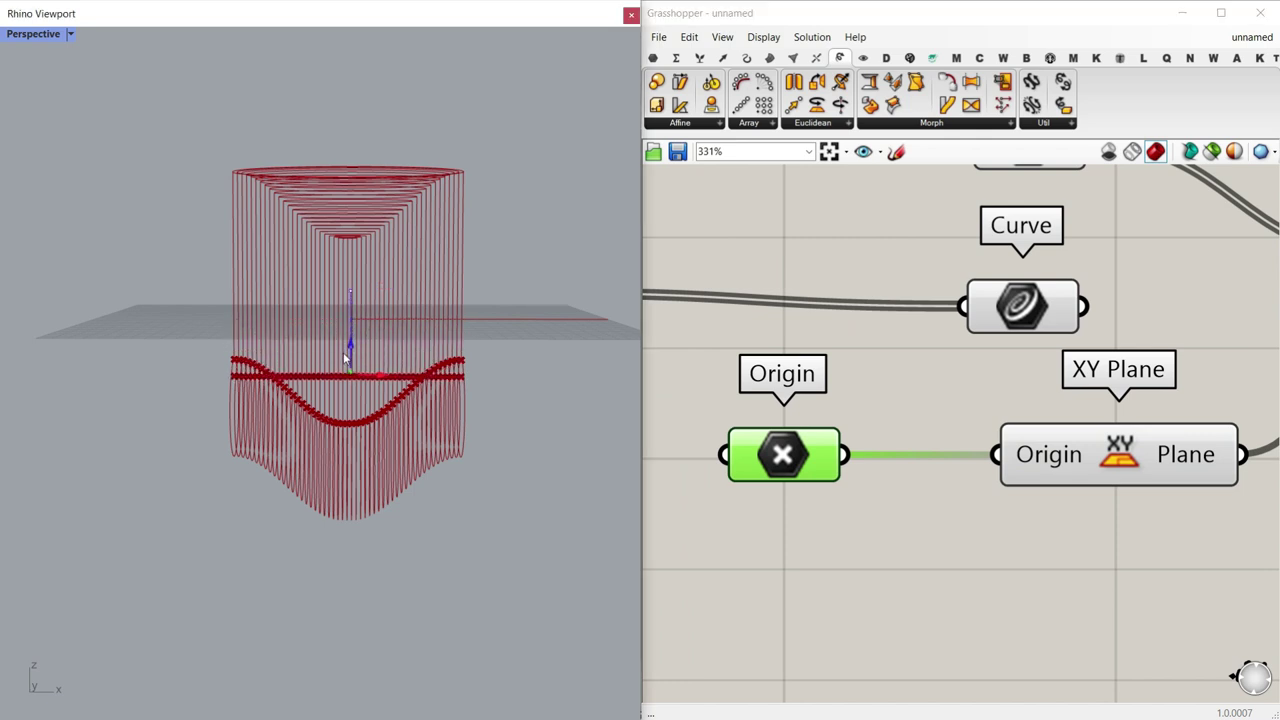
right_click_drag(463, 406, 395, 435)
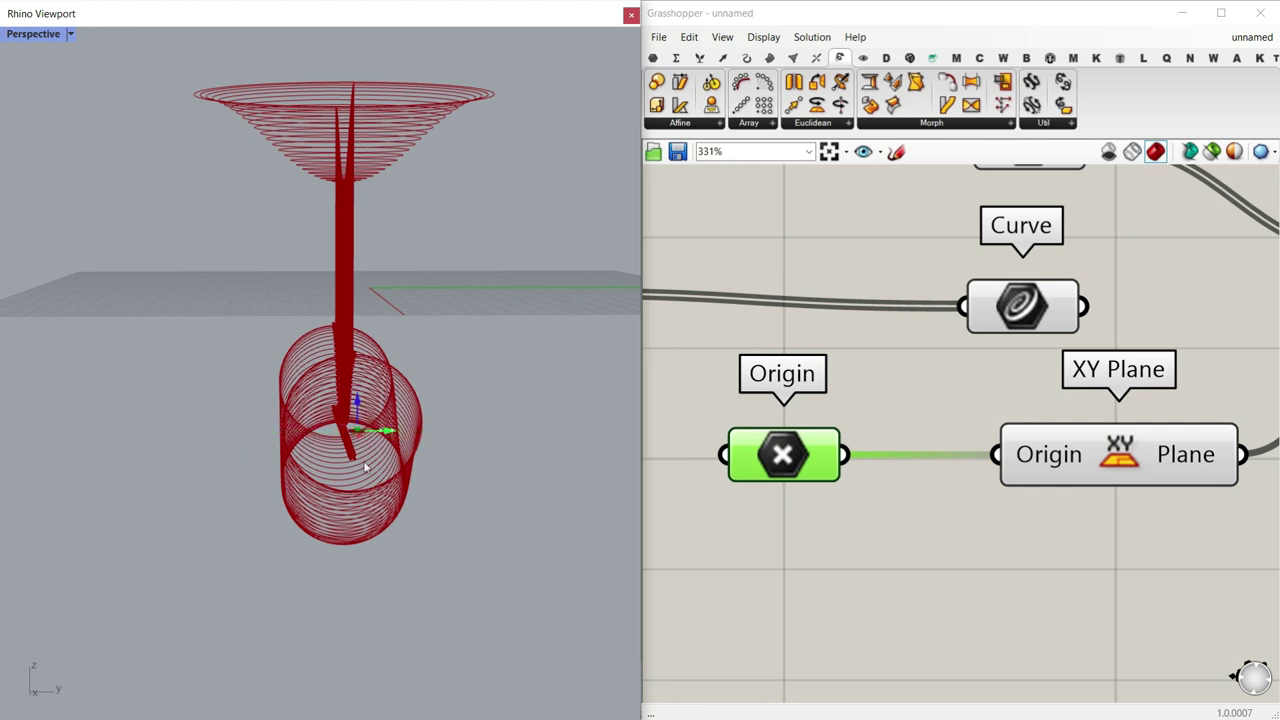
scroll(466, 408, "down", 4)
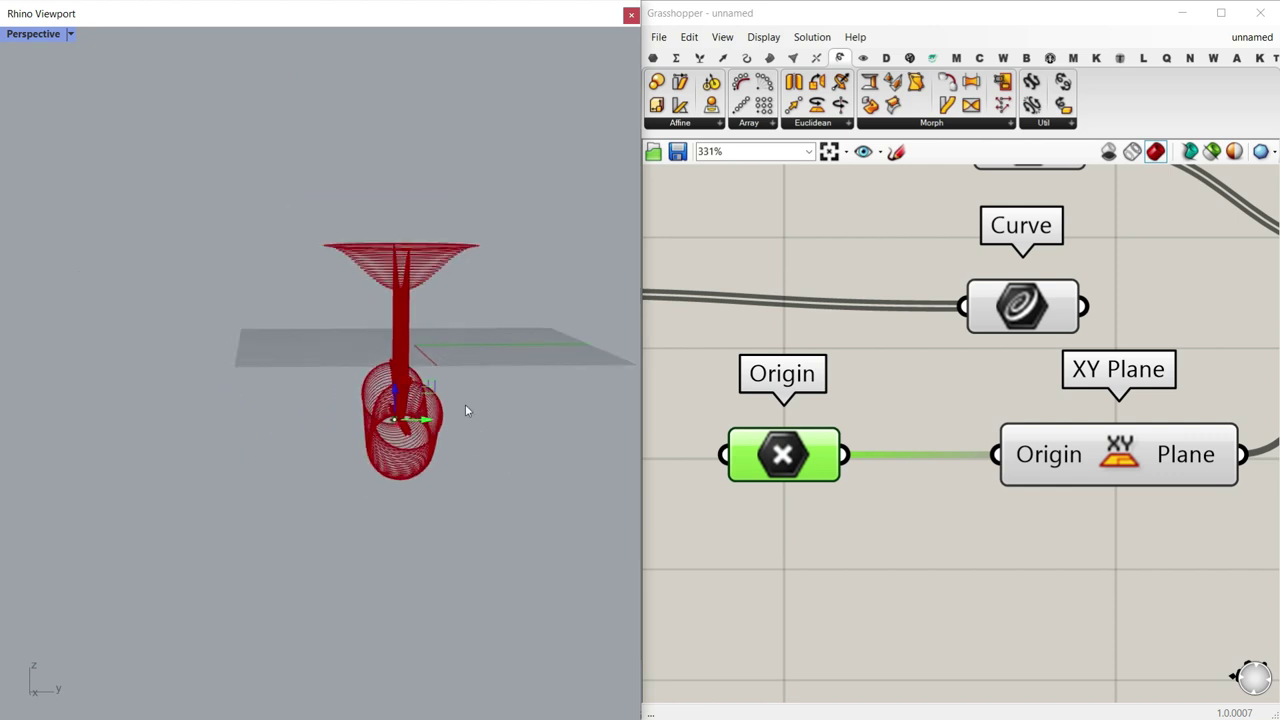
Step: Show the model in the Front view and change to the Right view, close up on the circles
left_click(33, 38)
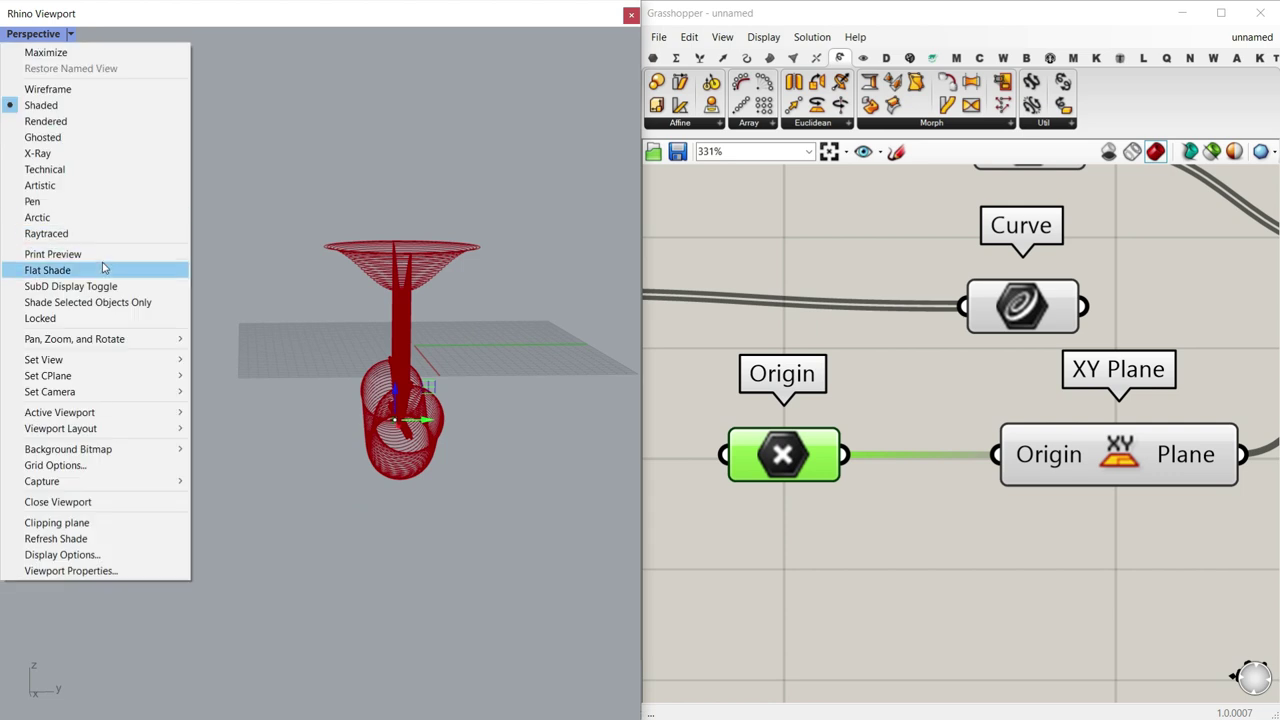
mouse_move(80, 360)
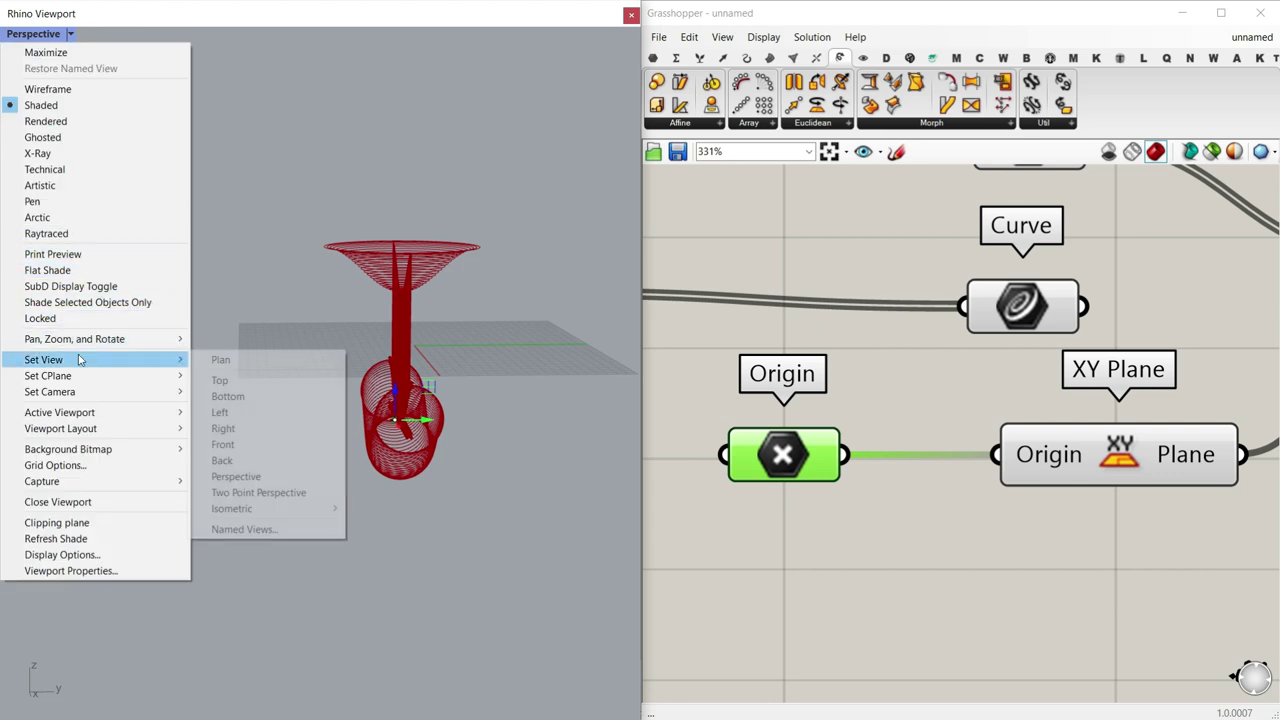
left_click(226, 444)
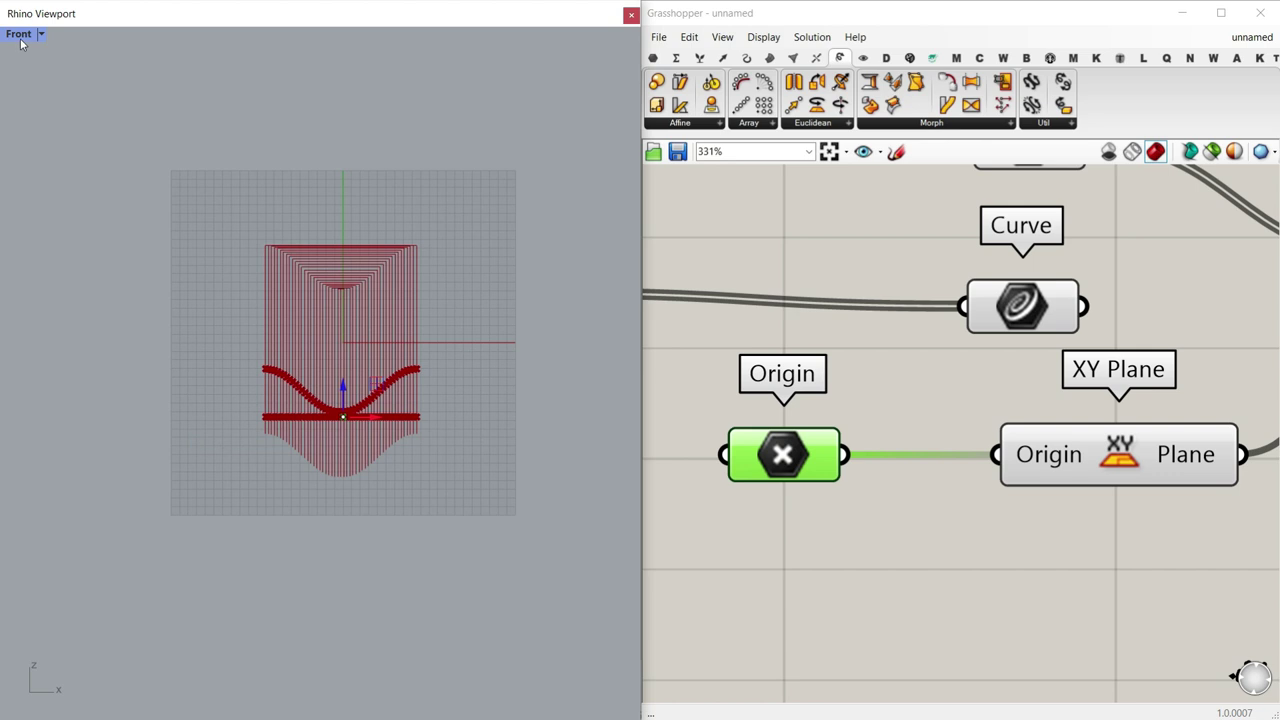
left_click(21, 34)
mouse_move(105, 360)
left_click(230, 430)
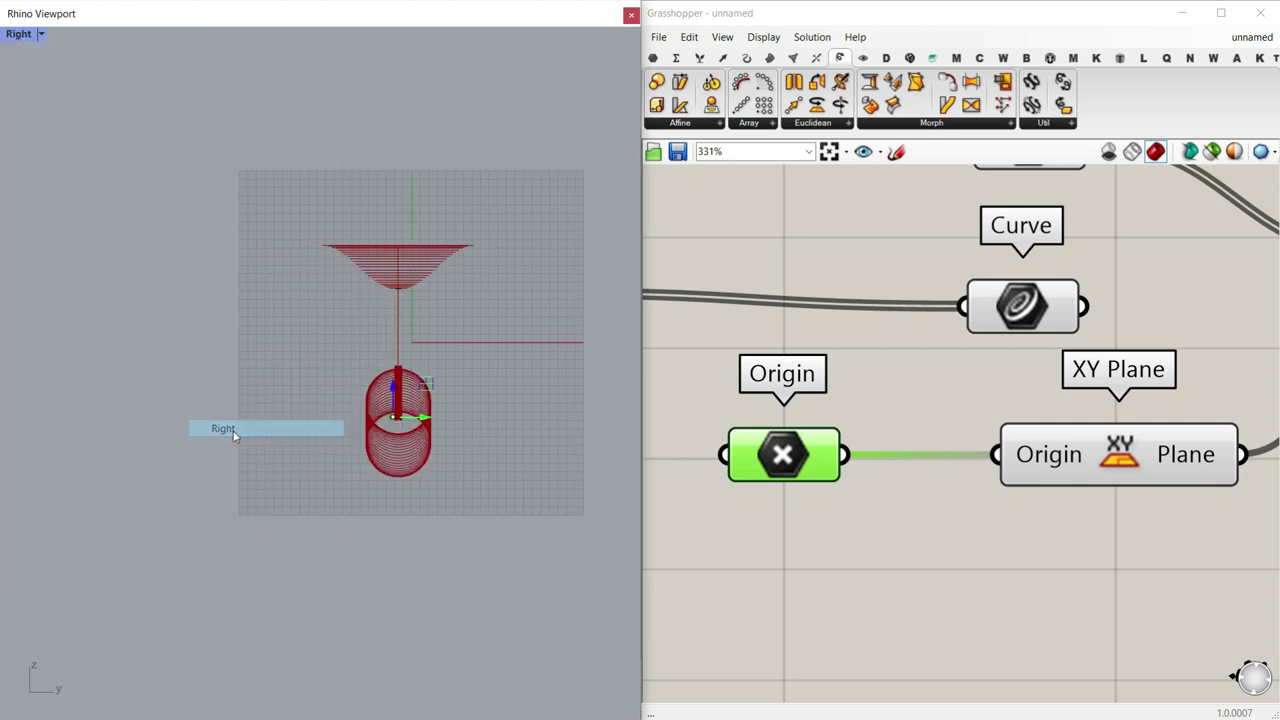
scroll(412, 432, "up", 5)
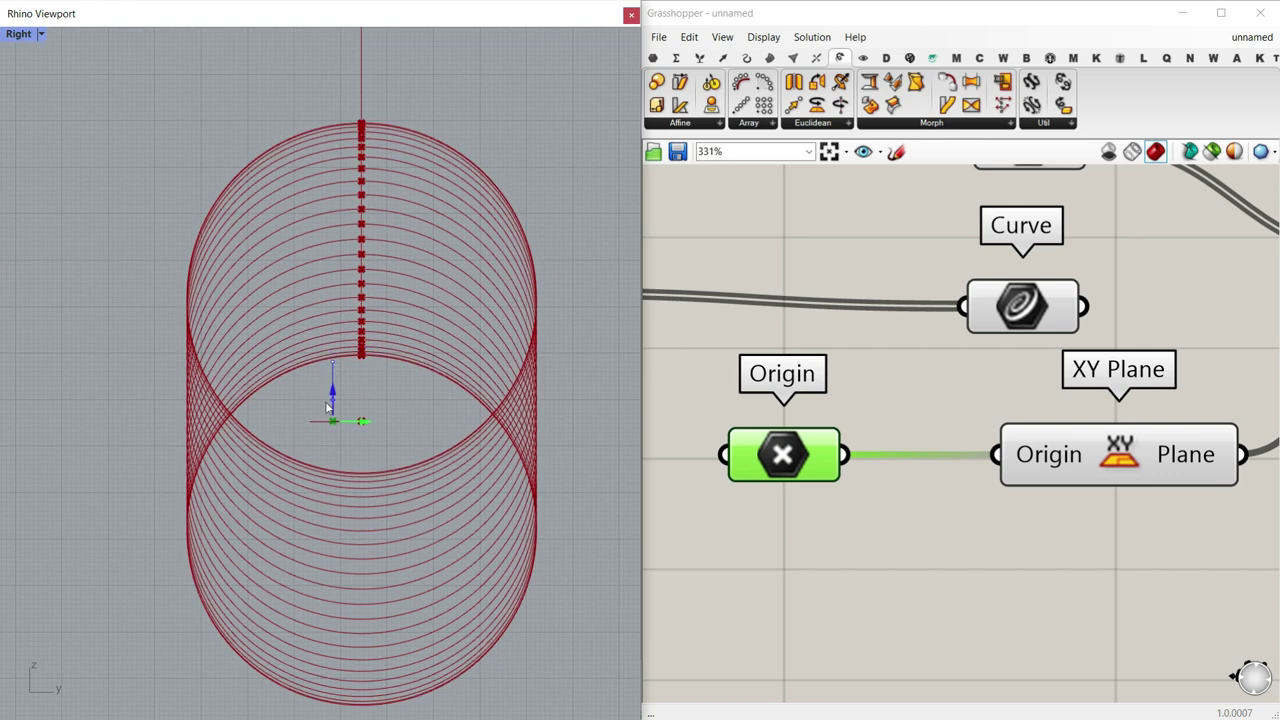
Step: Set the Number Slider feeding Unit Z to 62.74 and raise the Origin point slightly within the circles' overlap
scroll(859, 372, "down", 5)
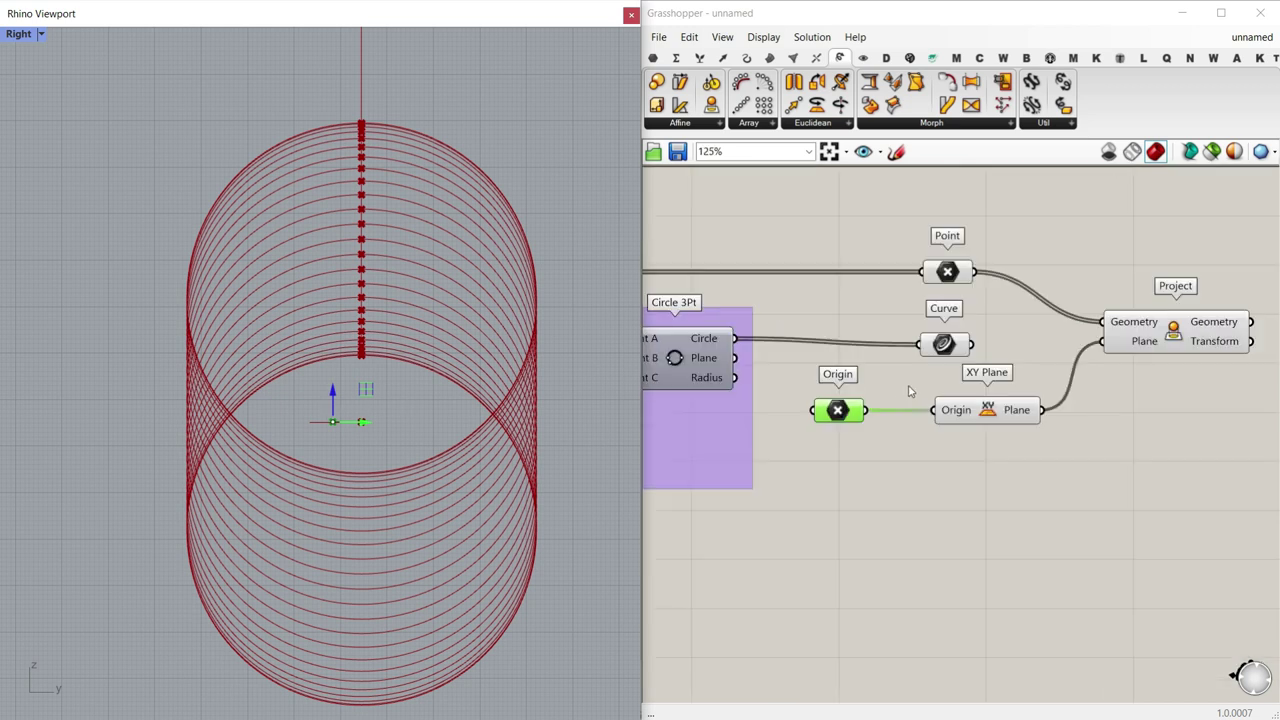
scroll(770, 397, "up", 4)
mouse_move(793, 386)
left_mouse_down()
mouse_move(770, 389)
mouse_move(826, 390)
mouse_move(790, 396)
left_mouse_up()
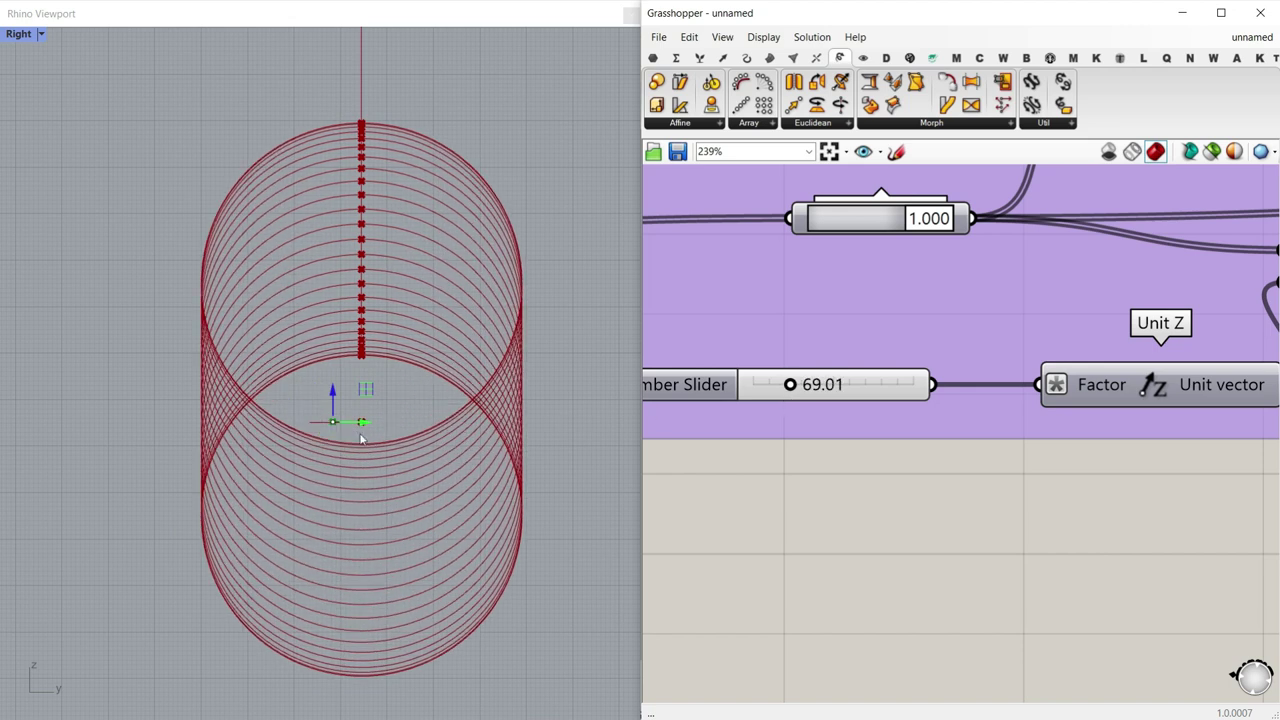
left_click_drag(792, 389, 789, 389)
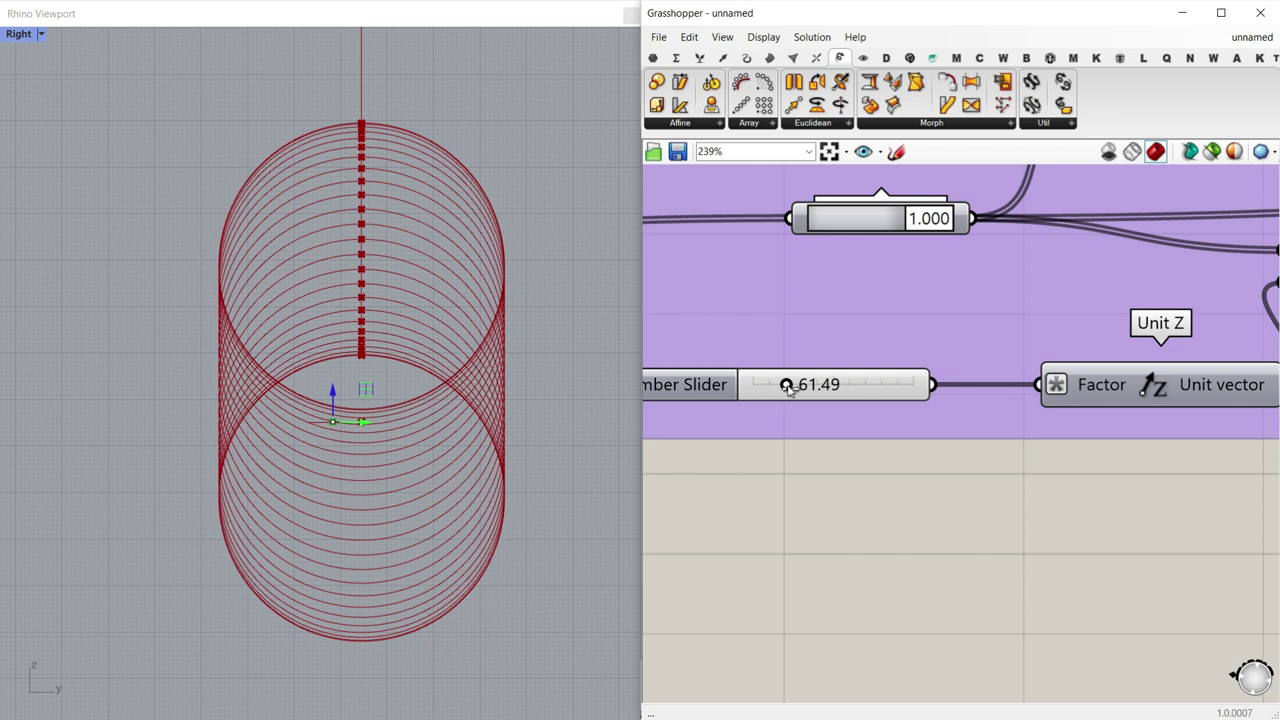
left_click(345, 412)
scroll(340, 405, "up", 3)
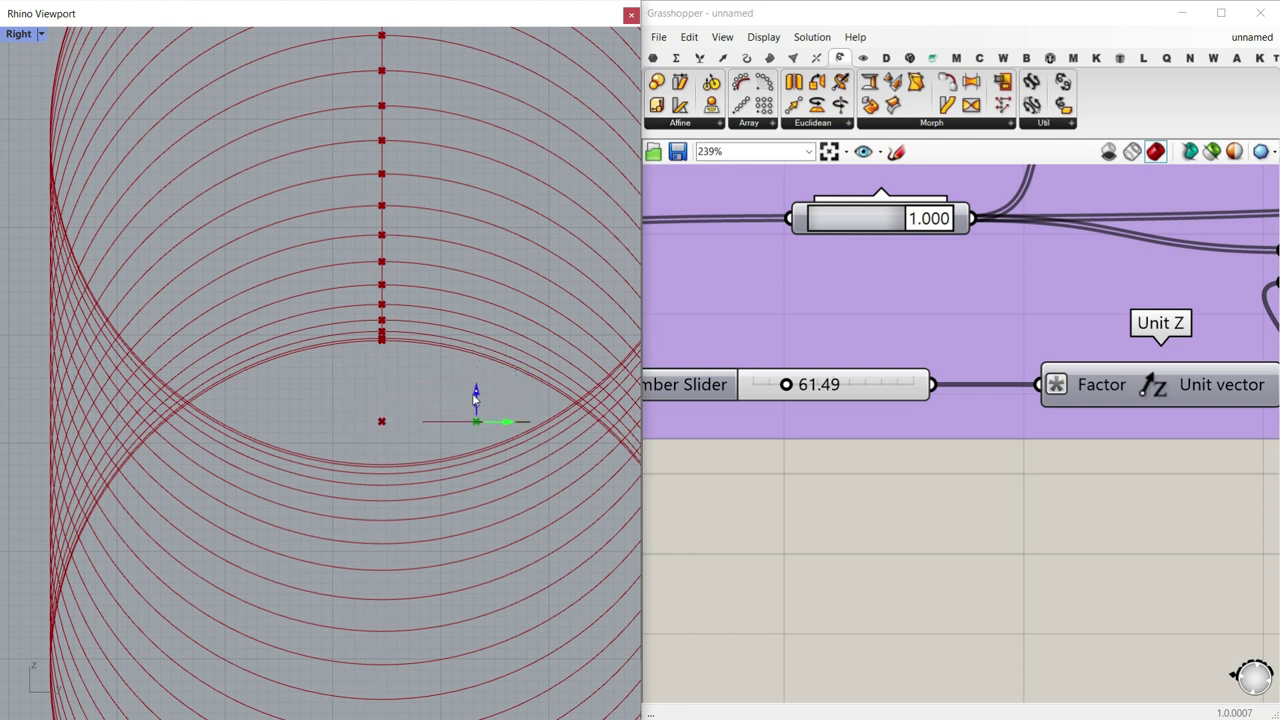
left_click_drag(786, 384, 788, 386)
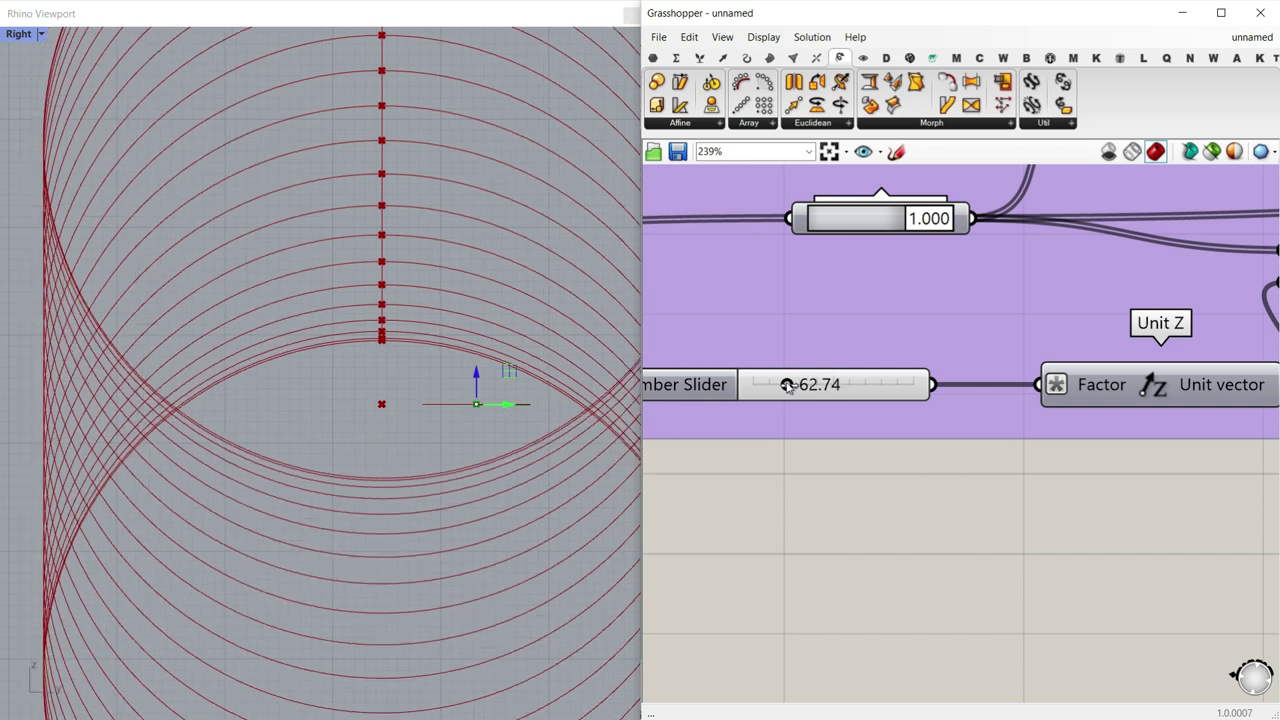
scroll(378, 402, "down", 6)
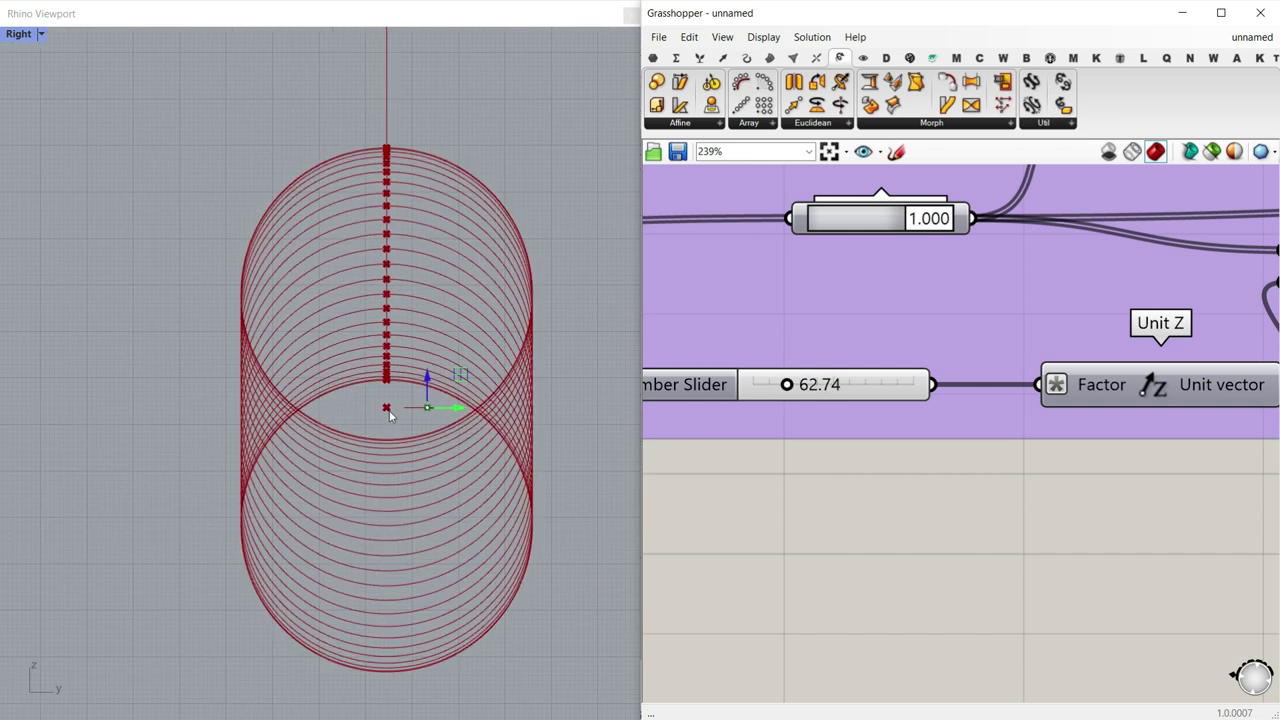
Step: Return the viewport to the Perspective view and set its construction plane to World Top
left_click(22, 34)
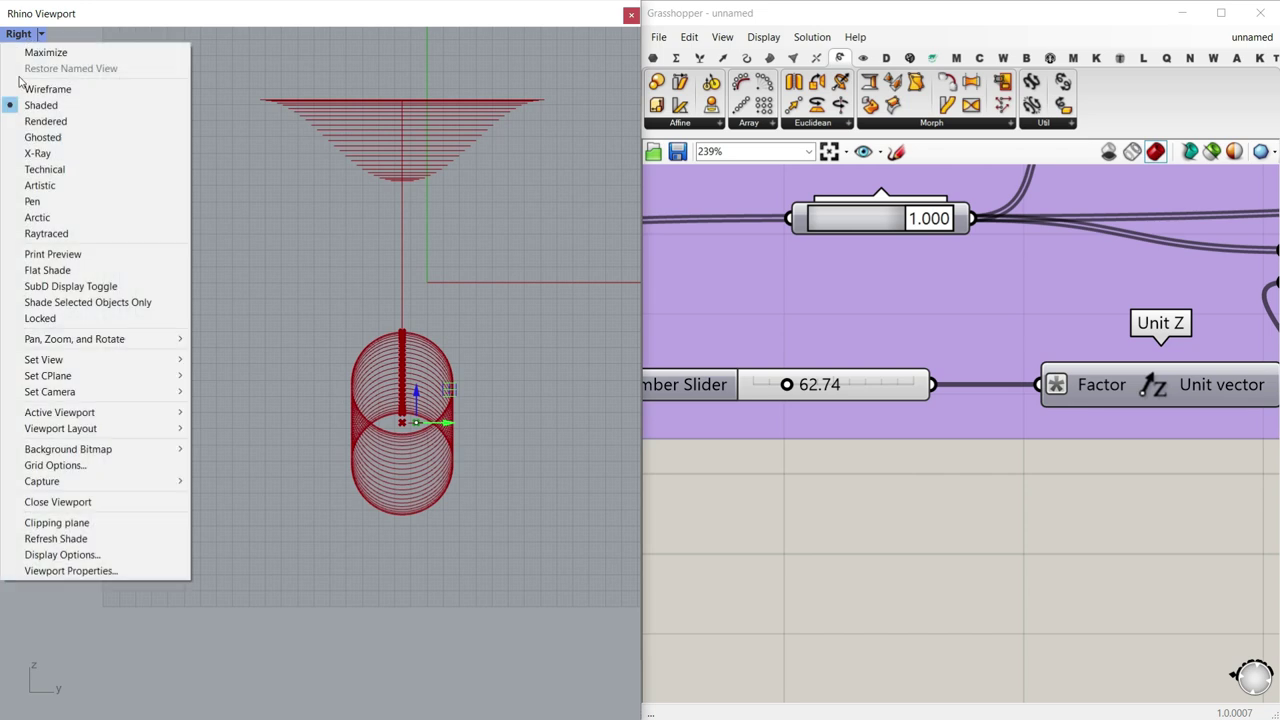
mouse_move(114, 359)
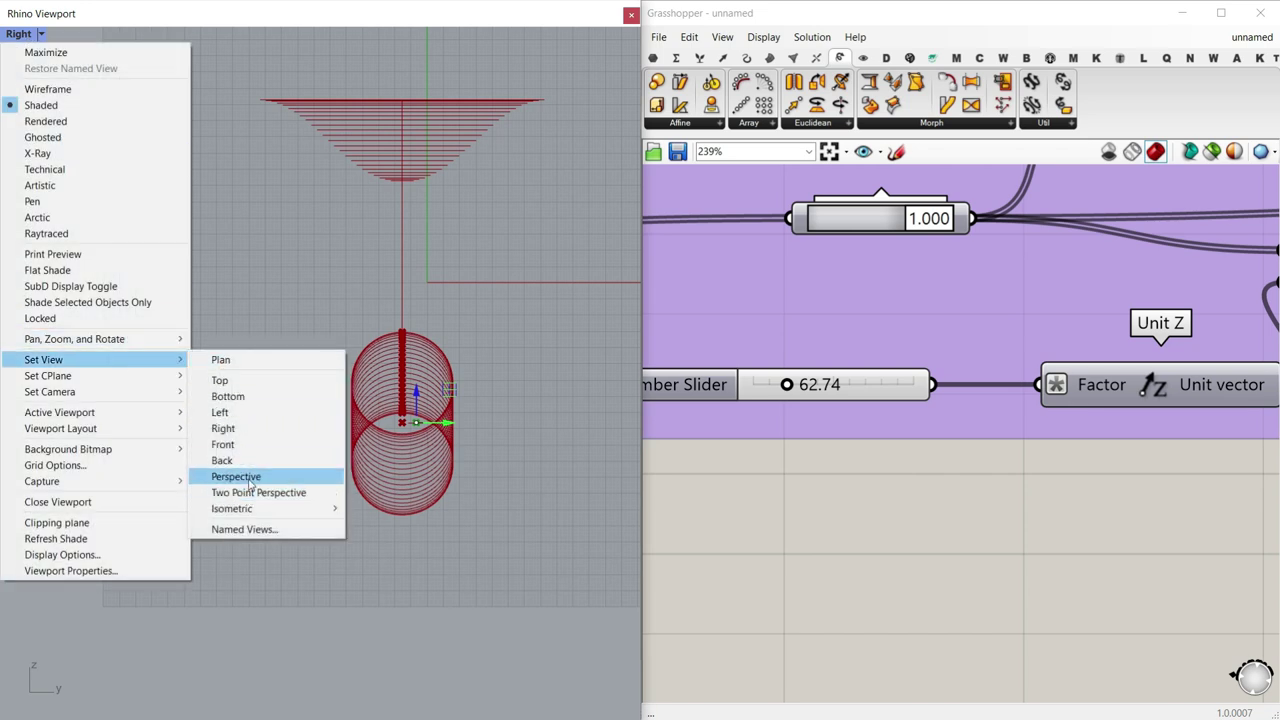
left_click(249, 483)
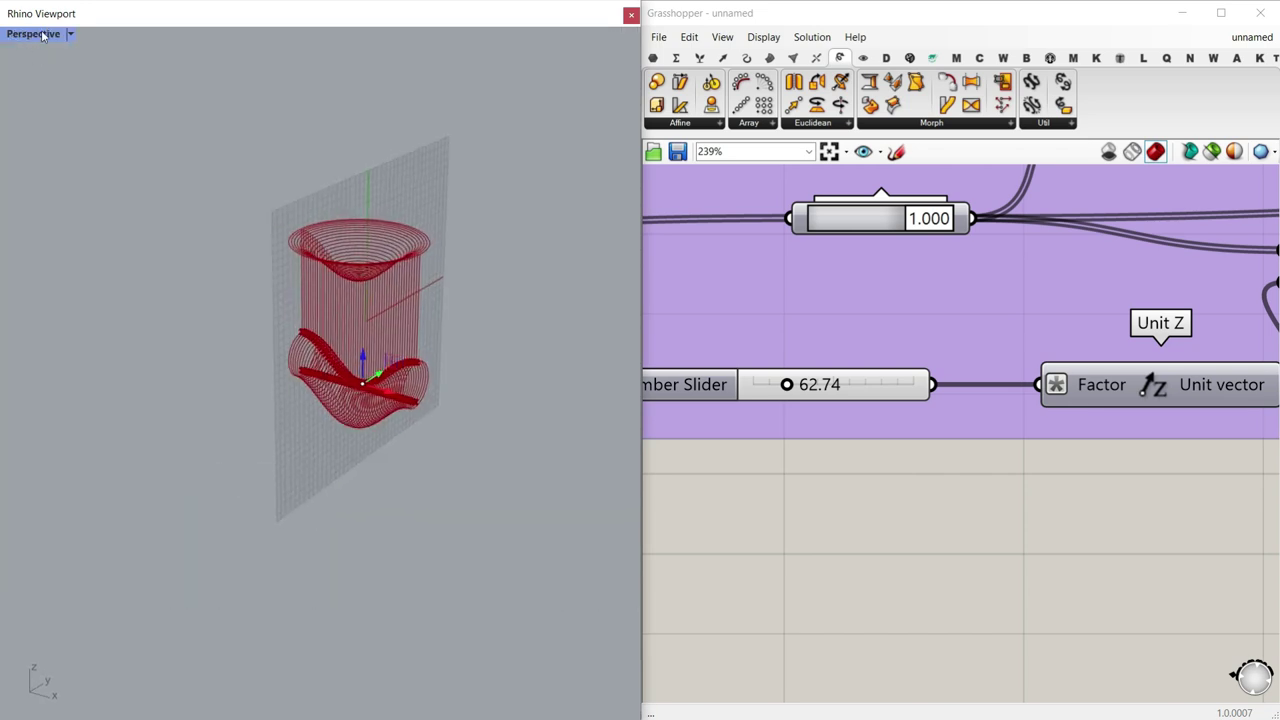
left_click(42, 36)
mouse_move(114, 375)
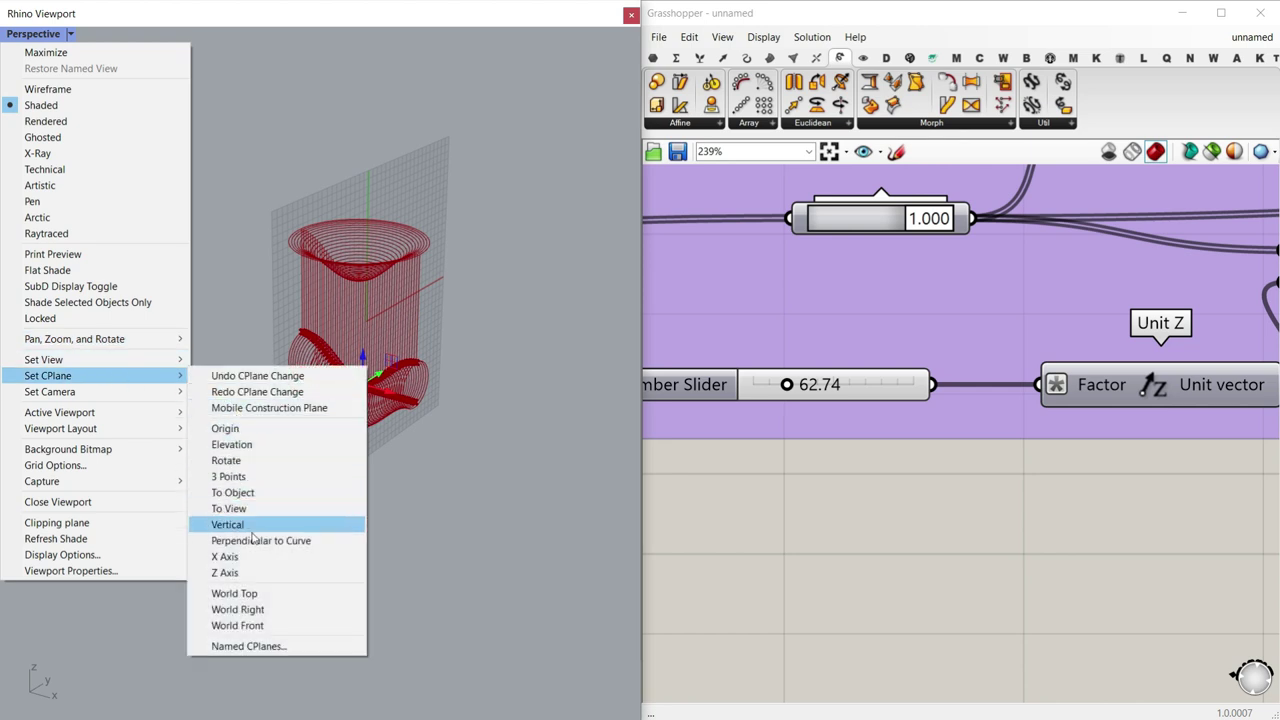
left_click(251, 596)
Step: Examine how the row of projected points runs through the wave of circles from several angles
scroll(366, 403, "up", 7)
right_click_drag(420, 386, 485, 360)
left_click(734, 279)
left_click(808, 471)
right_click_drag(384, 447, 434, 400)
scroll(434, 400, "down", 5)
right_click_drag(310, 442, 398, 433)
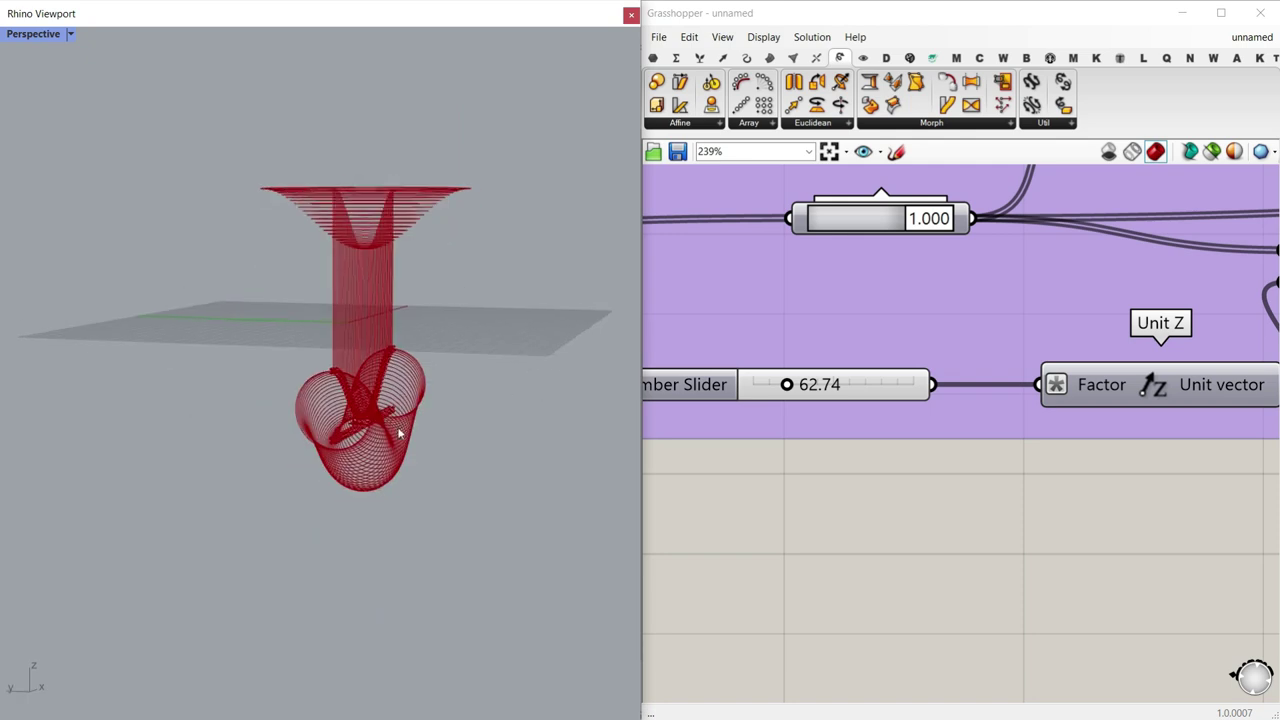
scroll(398, 433, "up", 6)
scroll(1010, 398, "down", 4)
Step: Move the Project component nearer to the Point parameter and place the Curve parameter directly beneath Project
right_click_drag(1015, 392, 473, 426)
scroll(1004, 368, "up", 3)
left_click(866, 352)
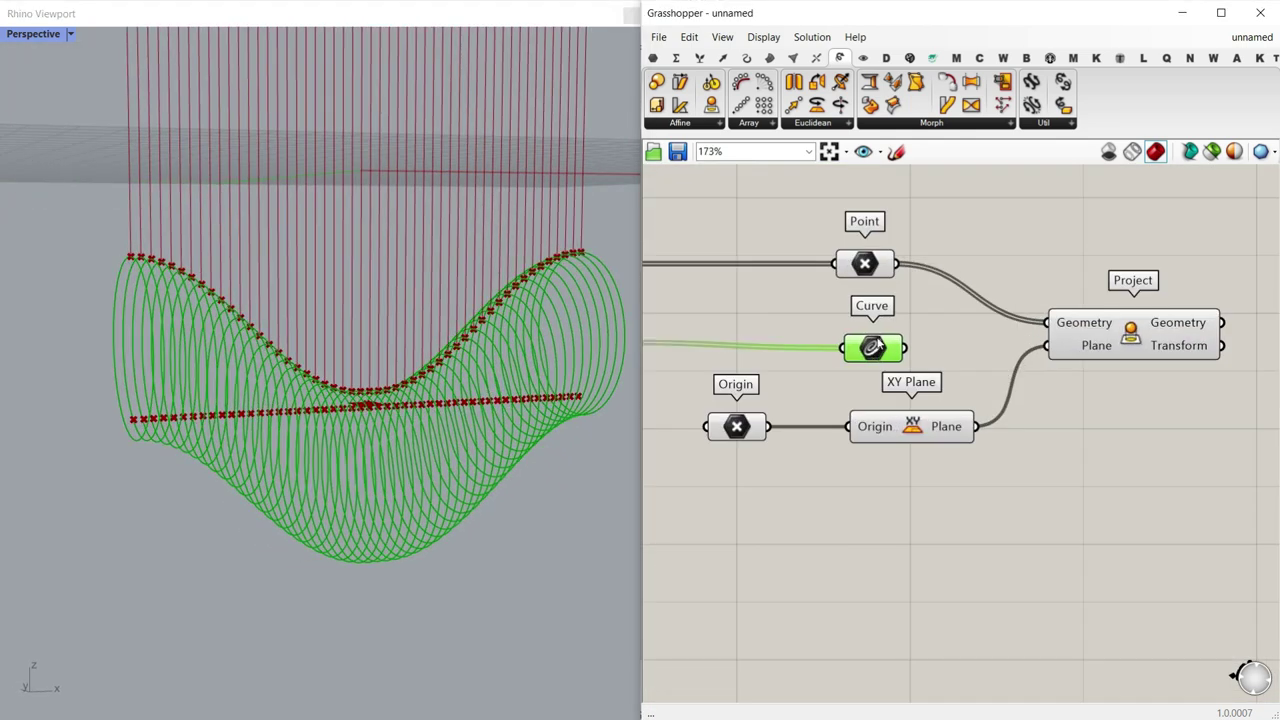
right_click_drag(951, 338, 895, 329)
scroll(810, 338, "down", 2)
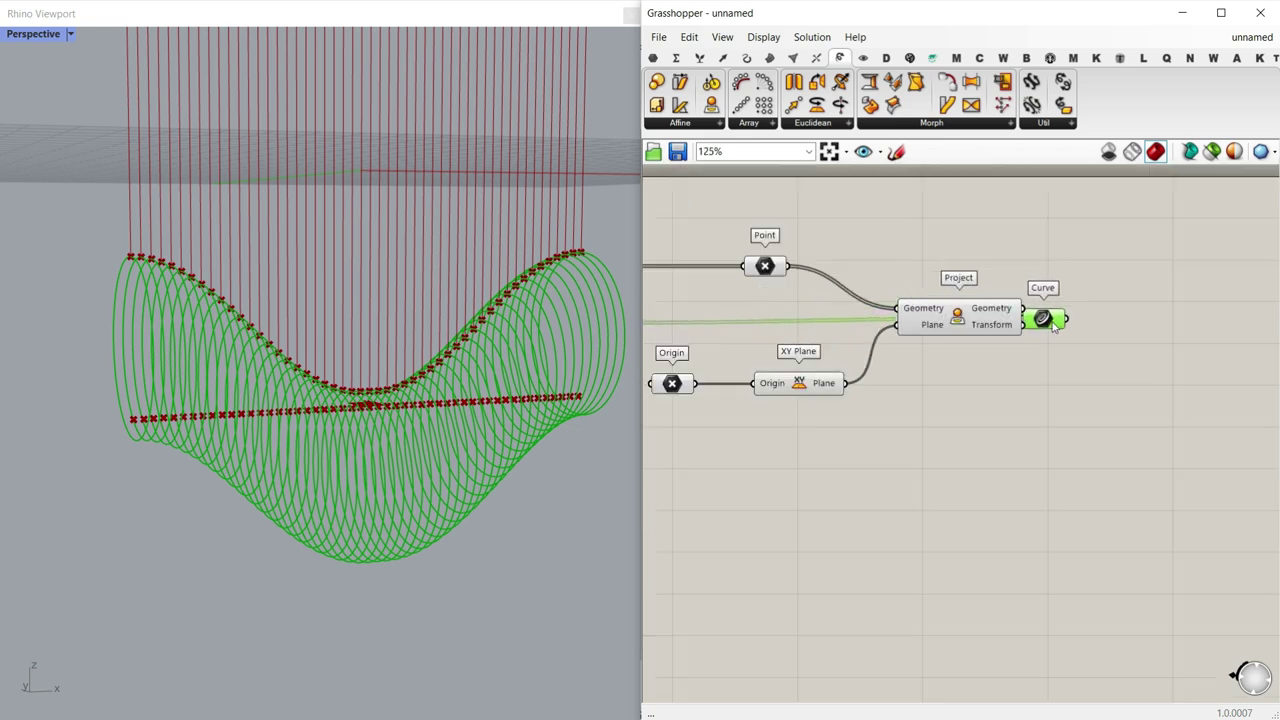
left_click_drag(944, 332, 884, 285)
left_click_drag(1041, 318, 924, 320)
scroll(943, 409, "up", 3)
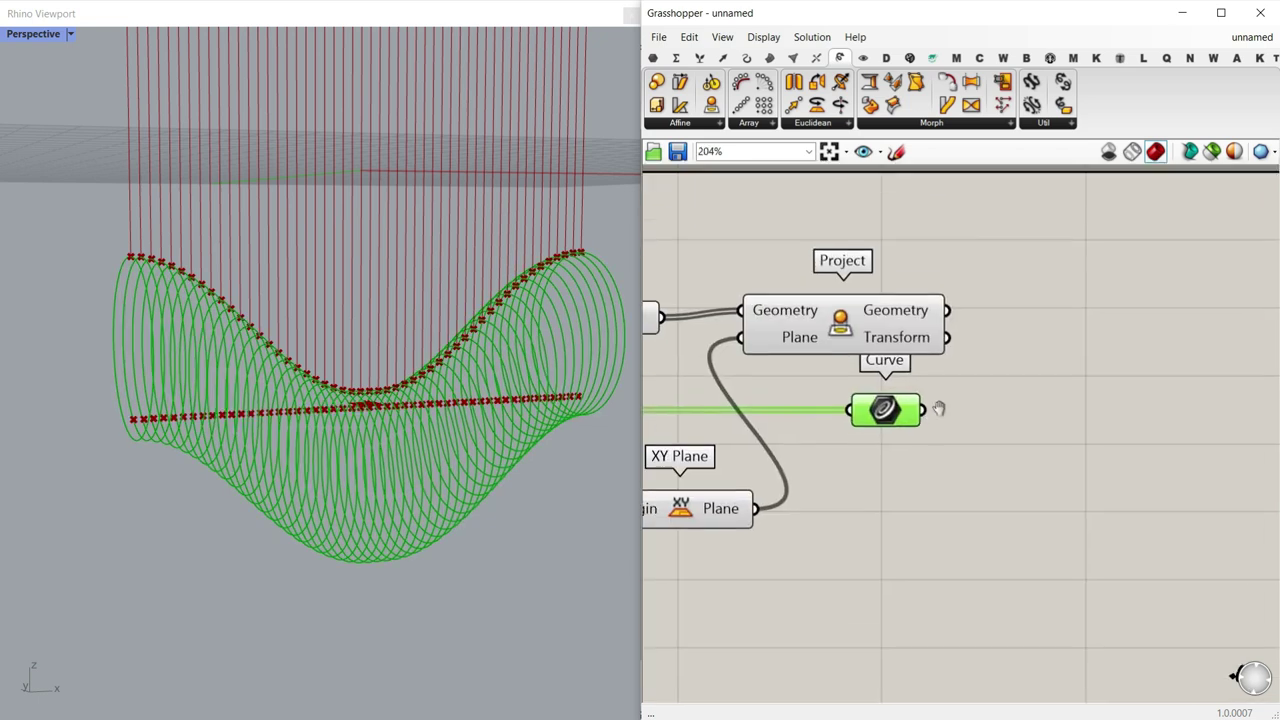
Step: Add a Rotate 3D component beside the Curve parameter and select that parameter
left_click(1033, 421)
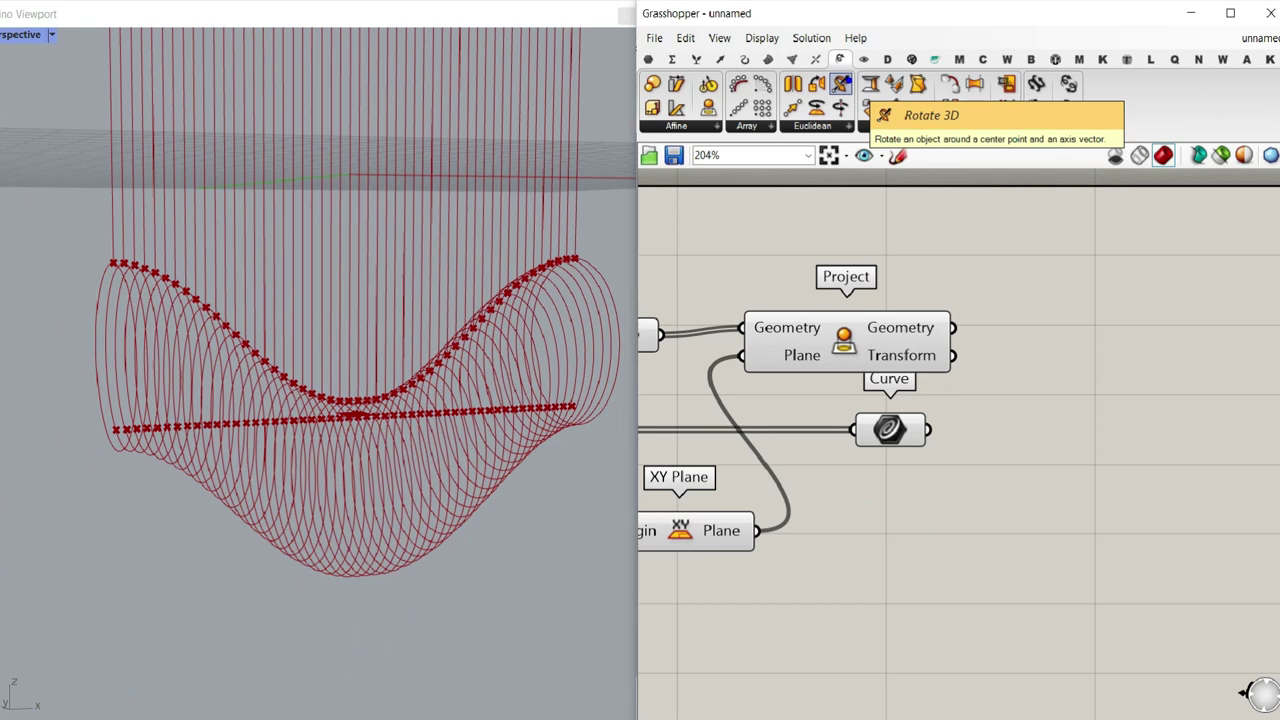
left_click(832, 96)
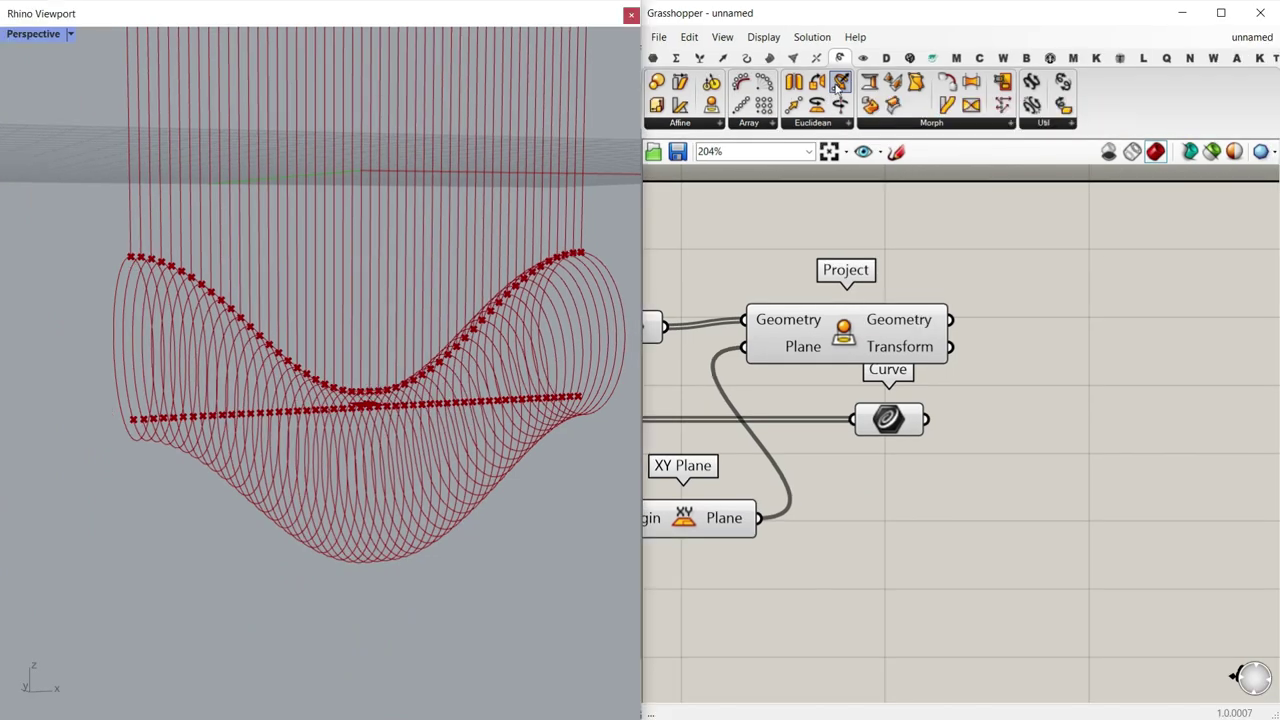
left_click(1279, 704)
left_click(889, 420)
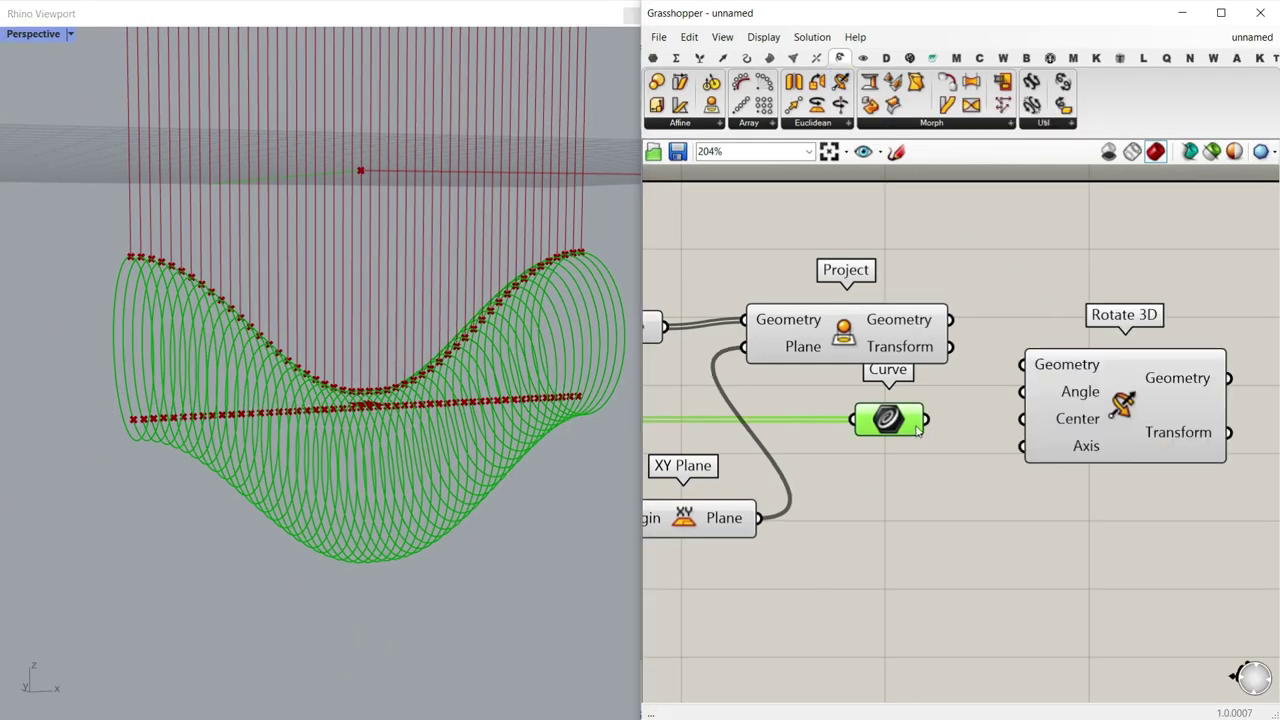
Step: Wire the Curve parameter into Rotate 3D's Geometry input and the projected geometry from Project into its Center input
left_click_drag(1018, 377, 1020, 370)
left_click_drag(1099, 417, 1132, 465)
left_click(858, 329)
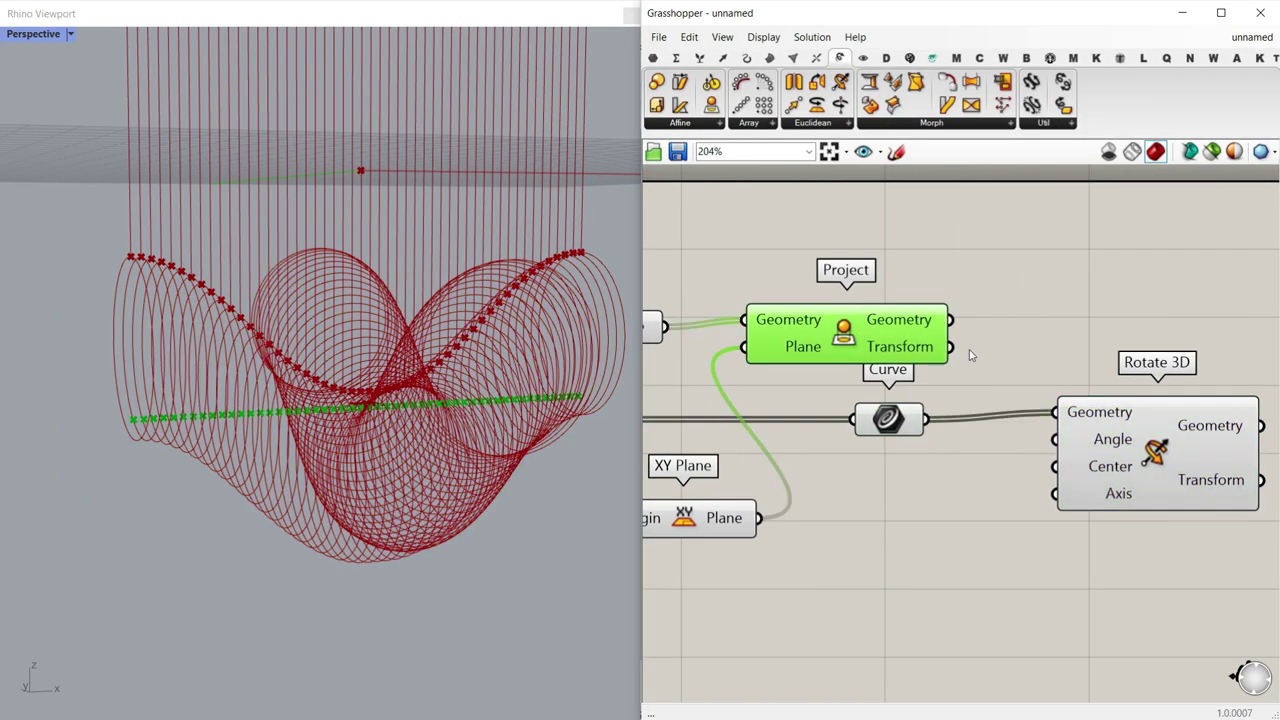
left_click_drag(985, 435, 1055, 466)
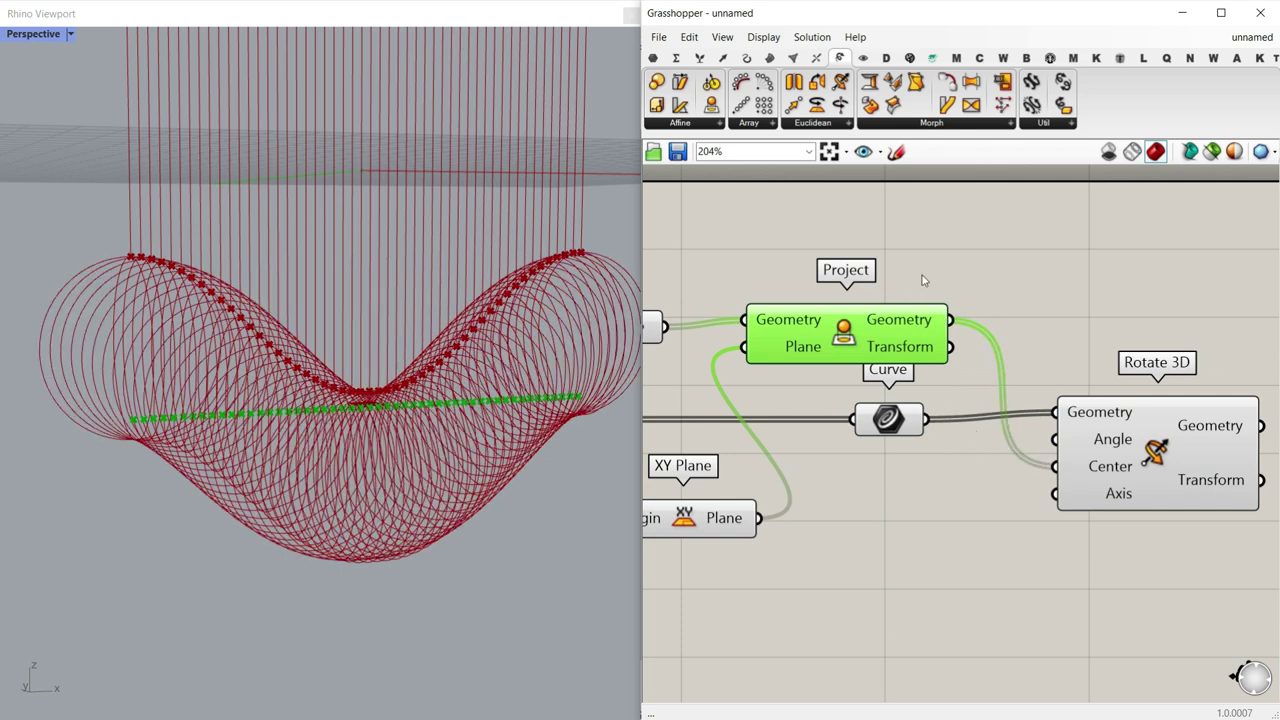
Step: Hide the previews of the Project and Curve components and view the rotated circles on their own
left_click_drag(922, 275, 864, 474)
middle_click(838, 315)
left_click(790, 284)
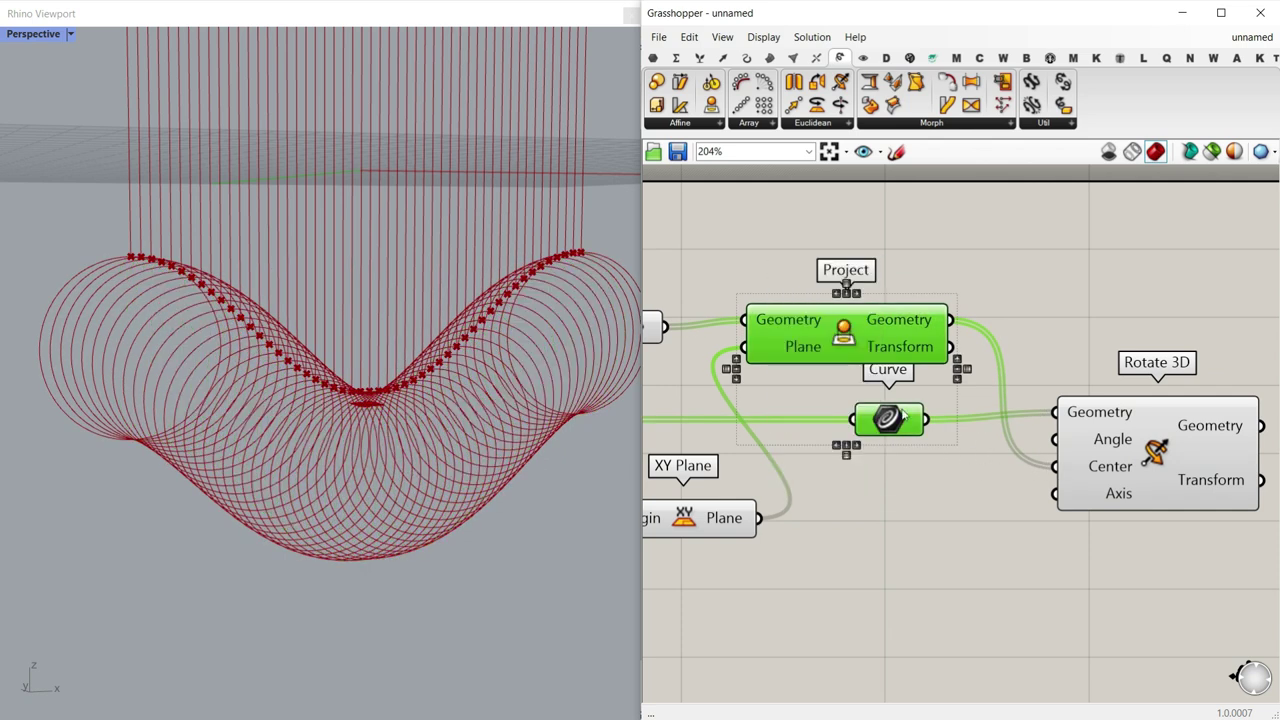
right_click_drag(423, 425, 172, 366)
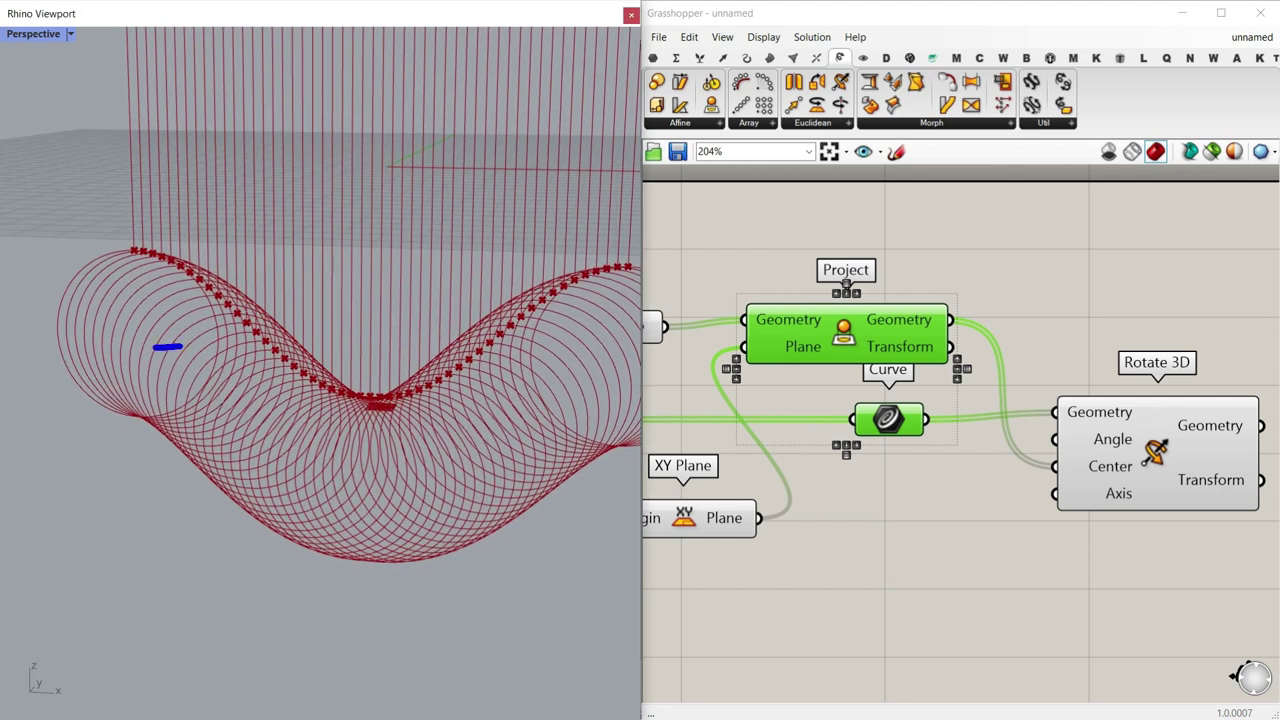
Step: Hide the Rotate 3D preview and show Project and Curve again to view the rotation axis through the projected points
right_click(1080, 434)
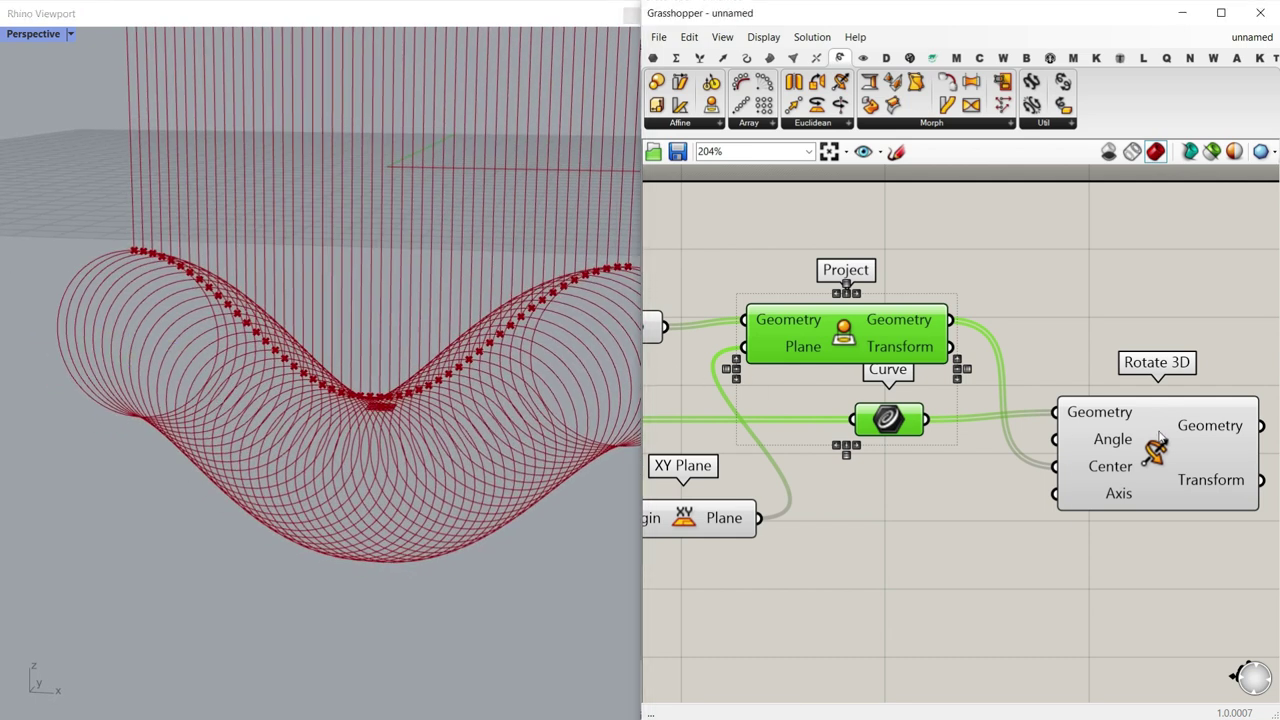
left_click(1150, 460)
right_click(832, 316)
left_click(852, 346)
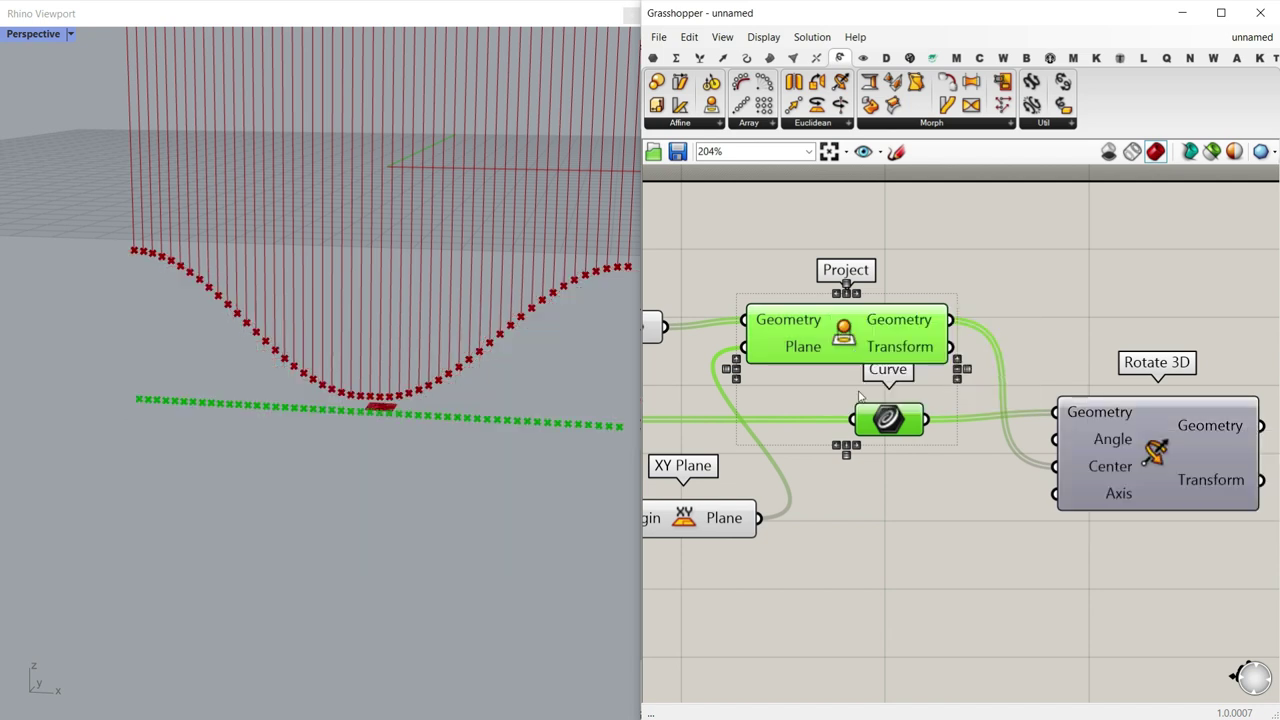
right_click(886, 418)
left_click(920, 415)
right_click_drag(165, 418, 128, 415)
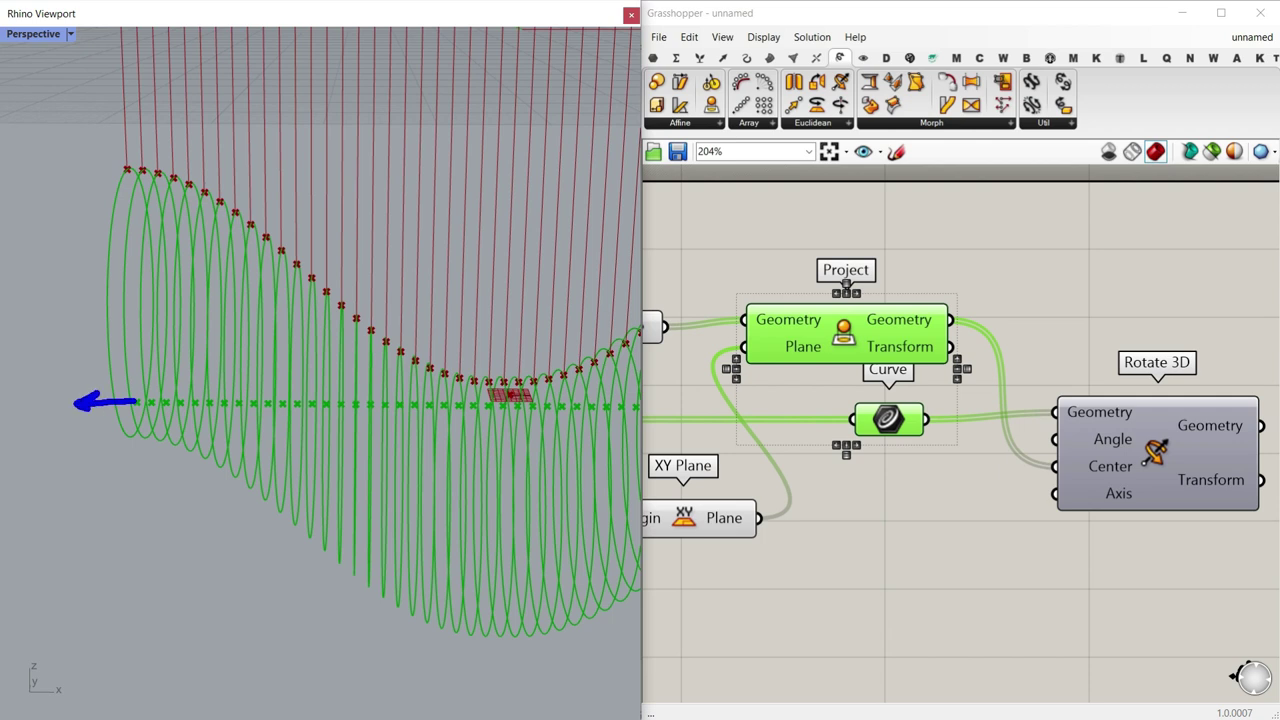
key("Escape")
Step: Add a Unit X vector beneath the Curve parameter and wire it into Rotate 3D's Axis input
double_click(968, 522)
left_click(940, 456)
scroll(988, 533, "up", 2)
left_click_drag(1012, 505, 938, 497)
Step: Hide the Curve preview, keep the projected points displayed, and turn the Rotate 3D preview back on
right_click(790, 255)
left_click(815, 276)
right_click(865, 372)
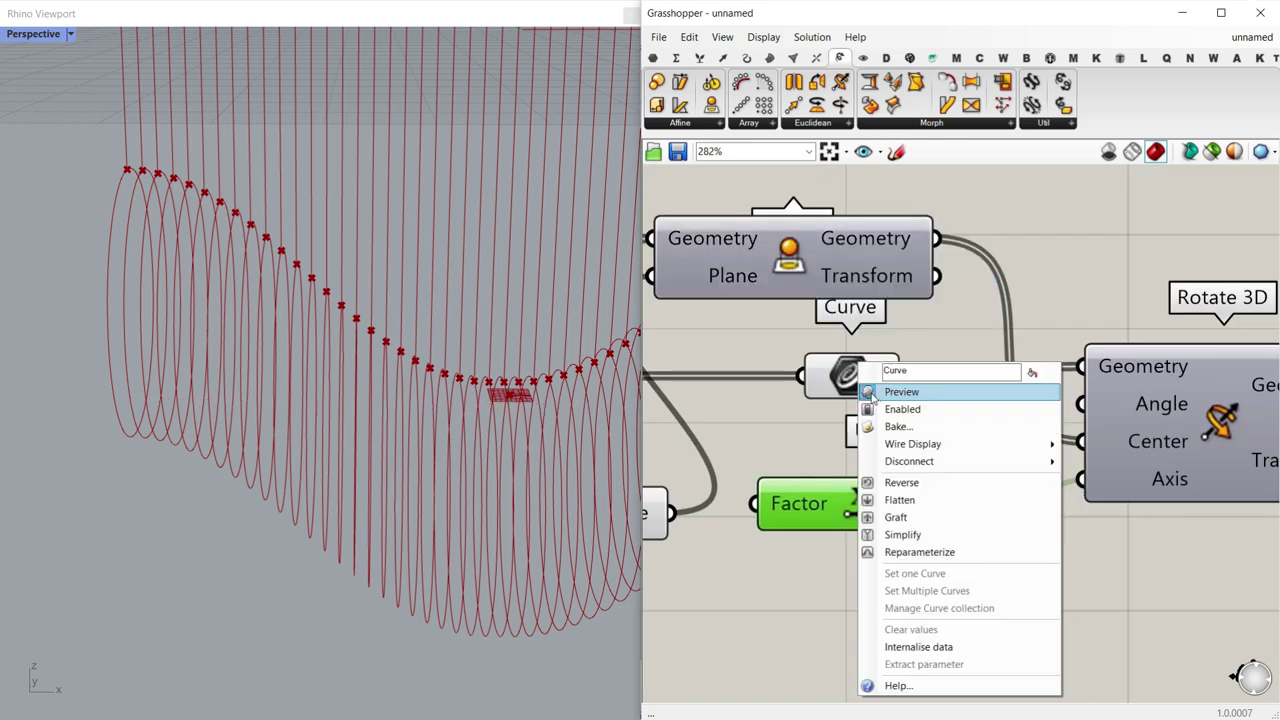
left_click(878, 393)
right_click(797, 254)
left_click(818, 281)
scroll(889, 340, "down", 2)
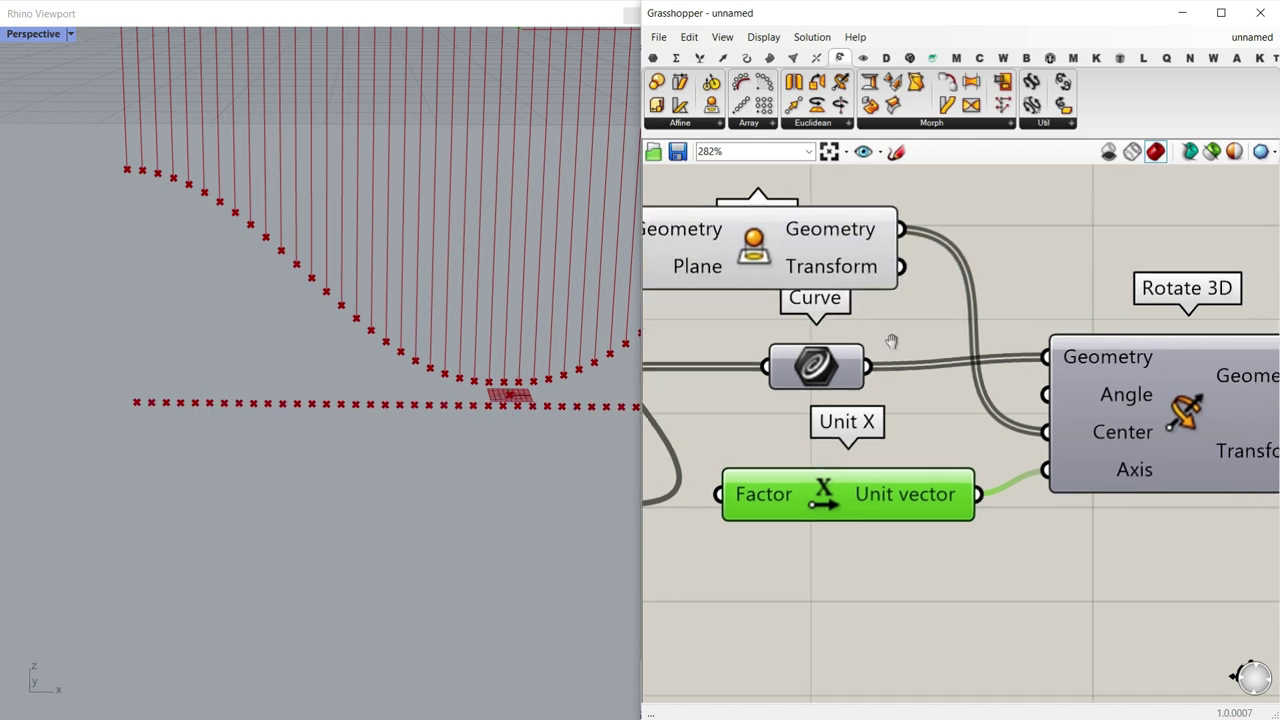
right_click(986, 370)
left_click(1012, 391)
left_click_drag(980, 384, 1040, 392)
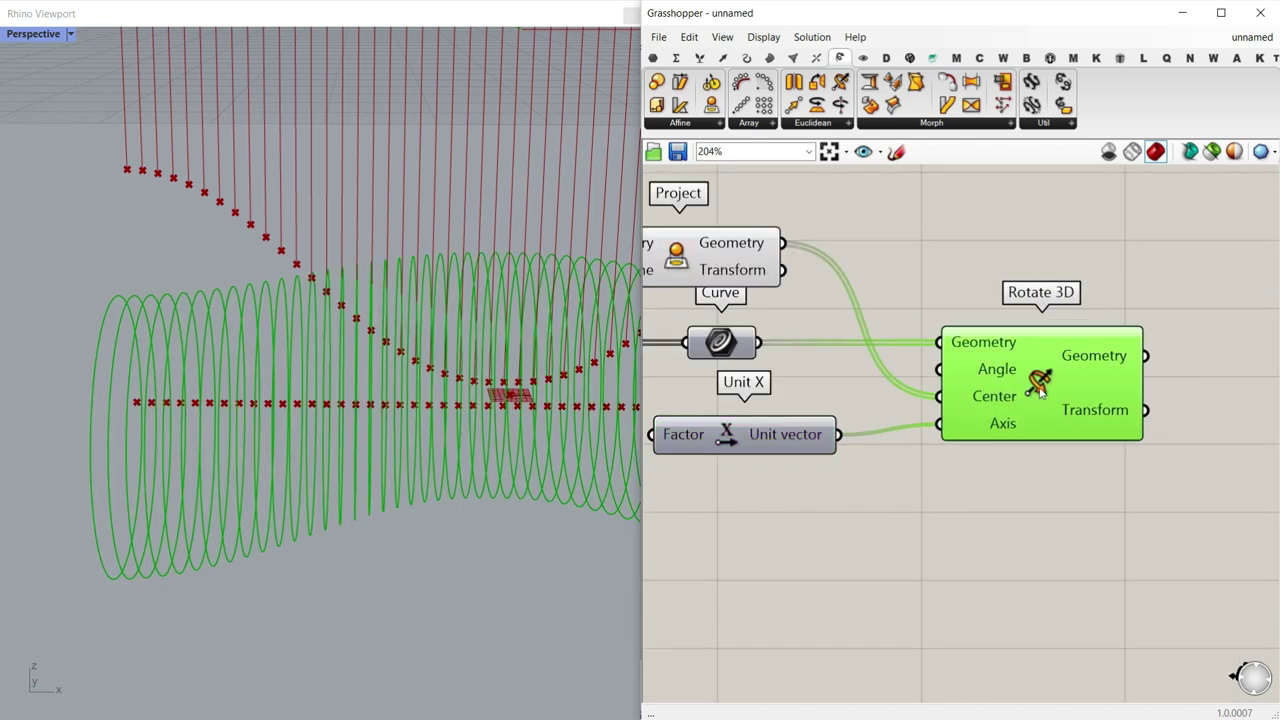
Step: Set the Angle input of Rotate 3D to degrees
right_click(997, 373)
left_click(1037, 507)
scroll(978, 381, "up", 3)
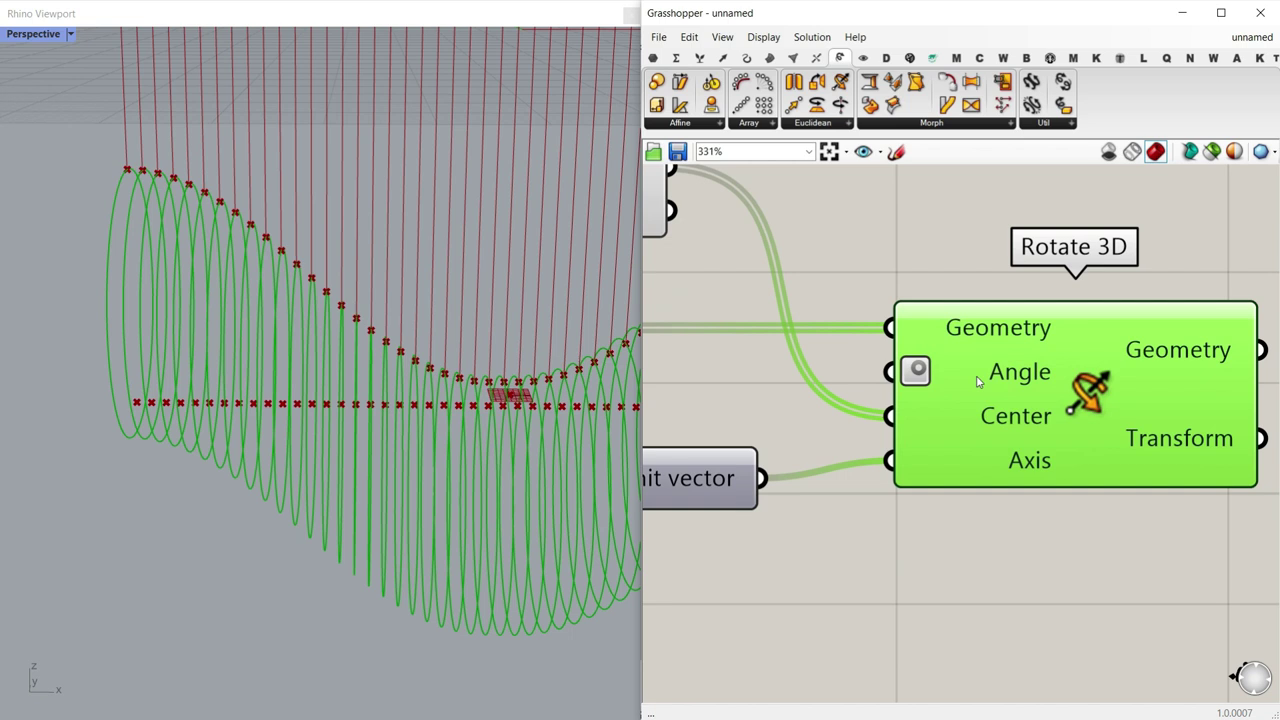
Step: Add an integer number slider ranging from 0 to 1000 above the Project component
scroll(969, 390, "down", 4)
double_click(895, 262)
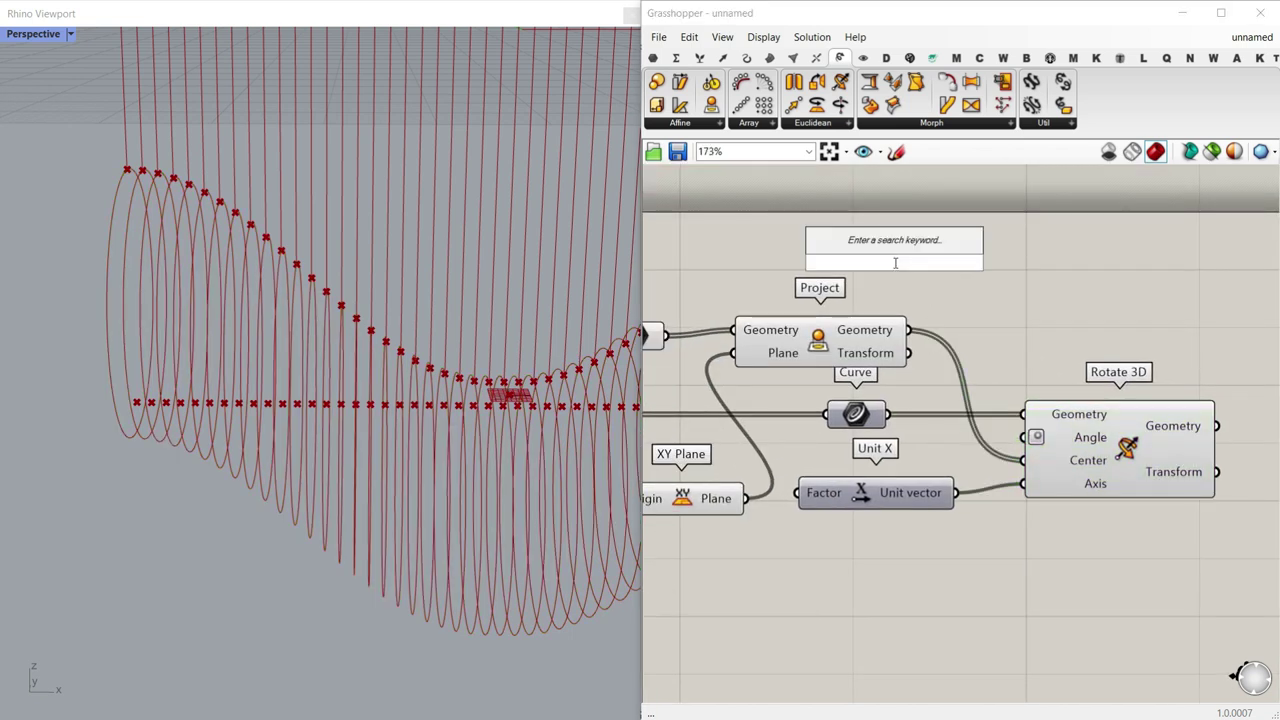
type("0..1000")
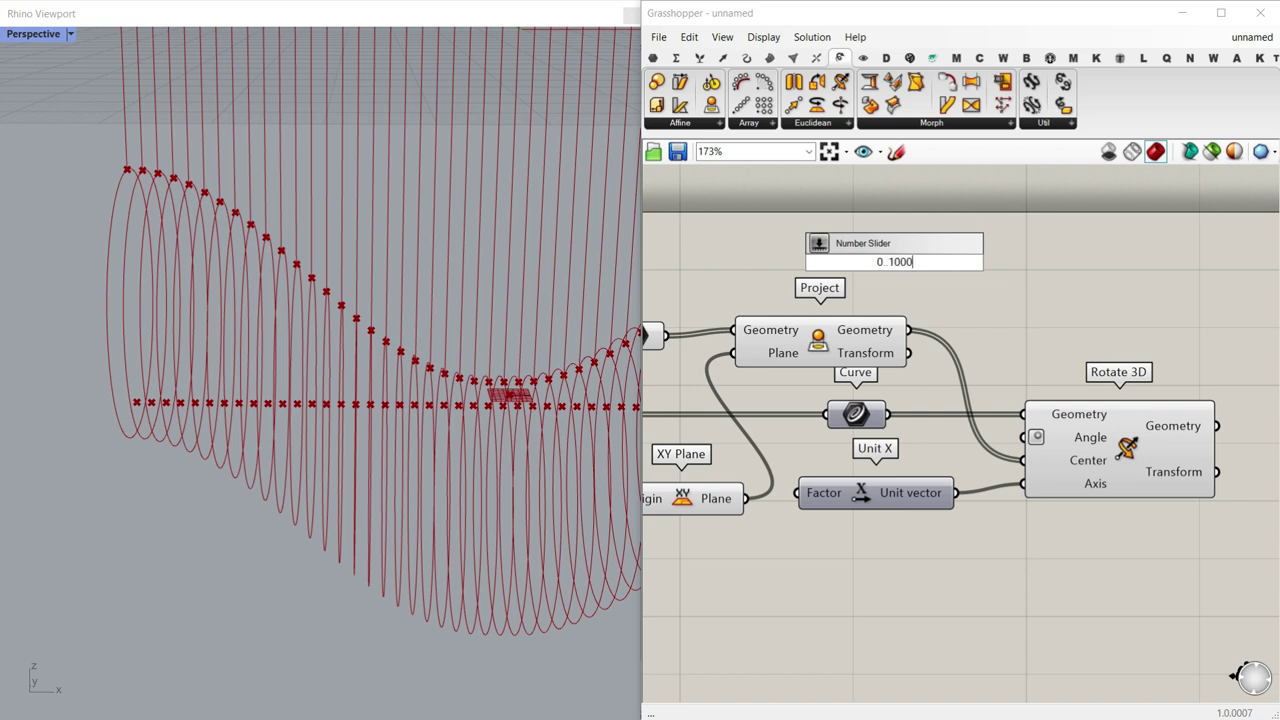
key("Return")
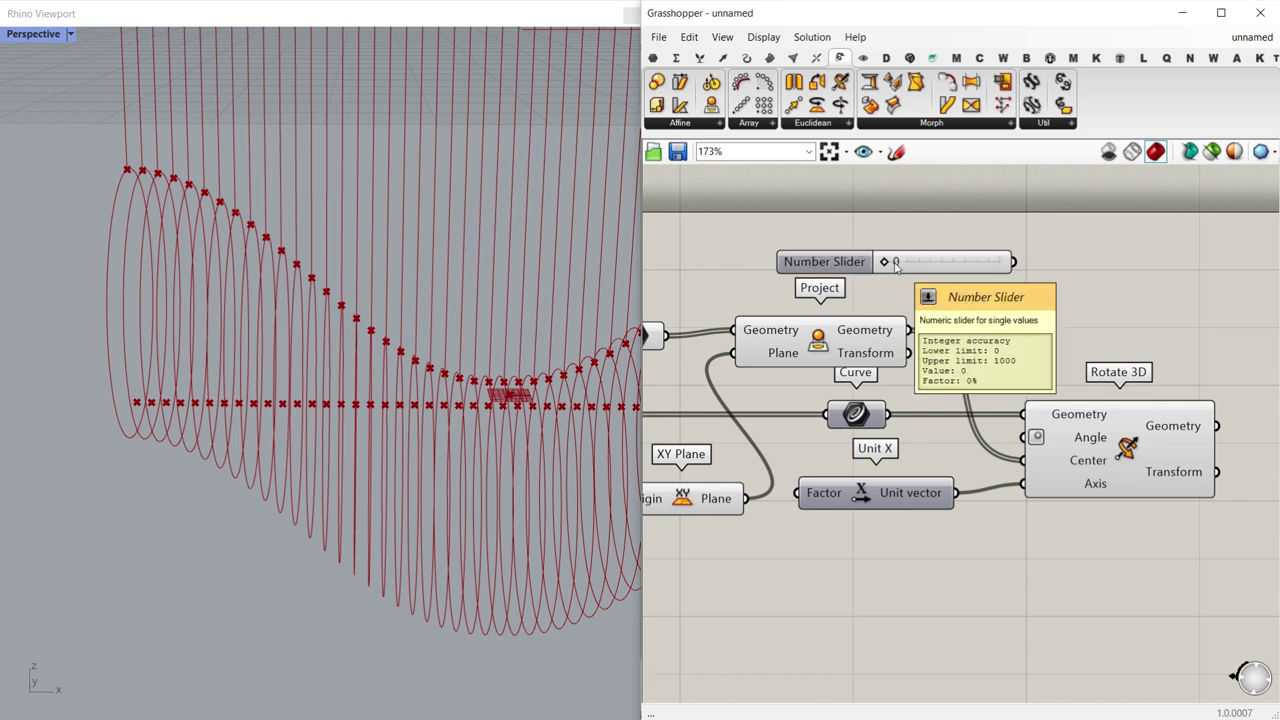
Step: Rename the new slider as ROTATE and wire it into Rotate 3D's Angle input
scroll(1010, 285, "up", 2)
right_click(914, 254)
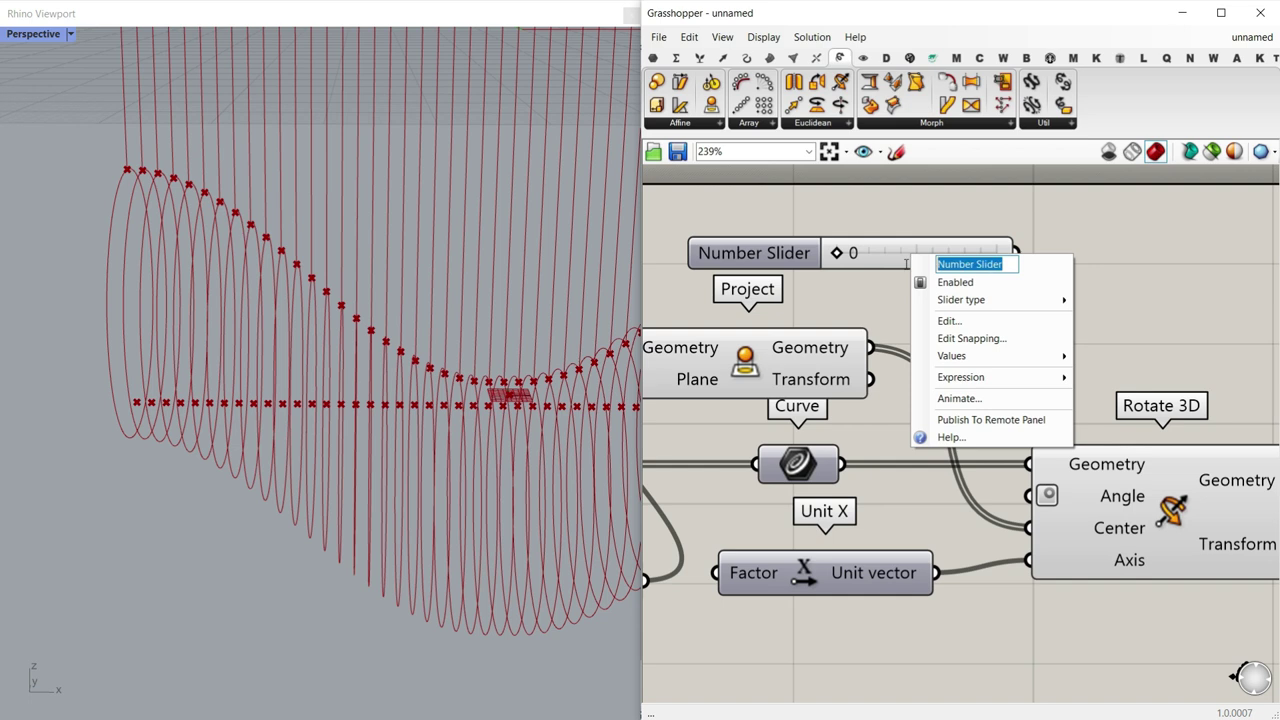
type("ROTATE")
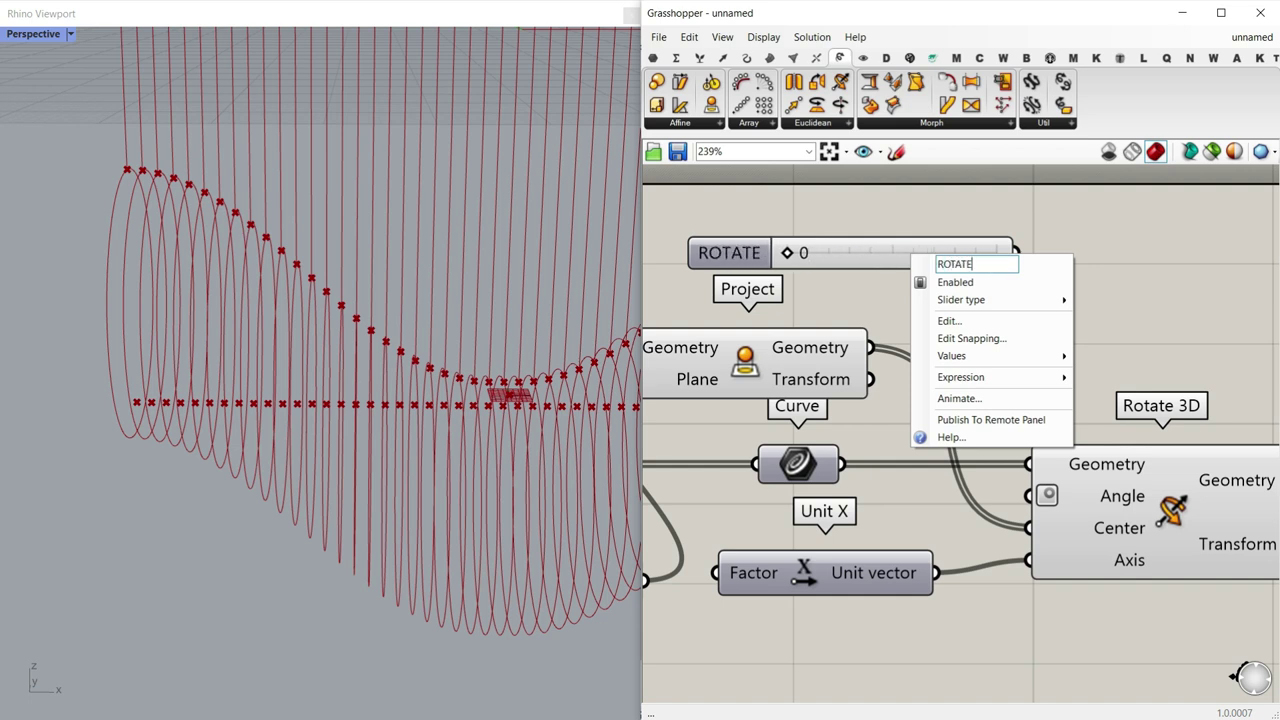
left_click(744, 217)
left_click_drag(1015, 253, 1030, 496)
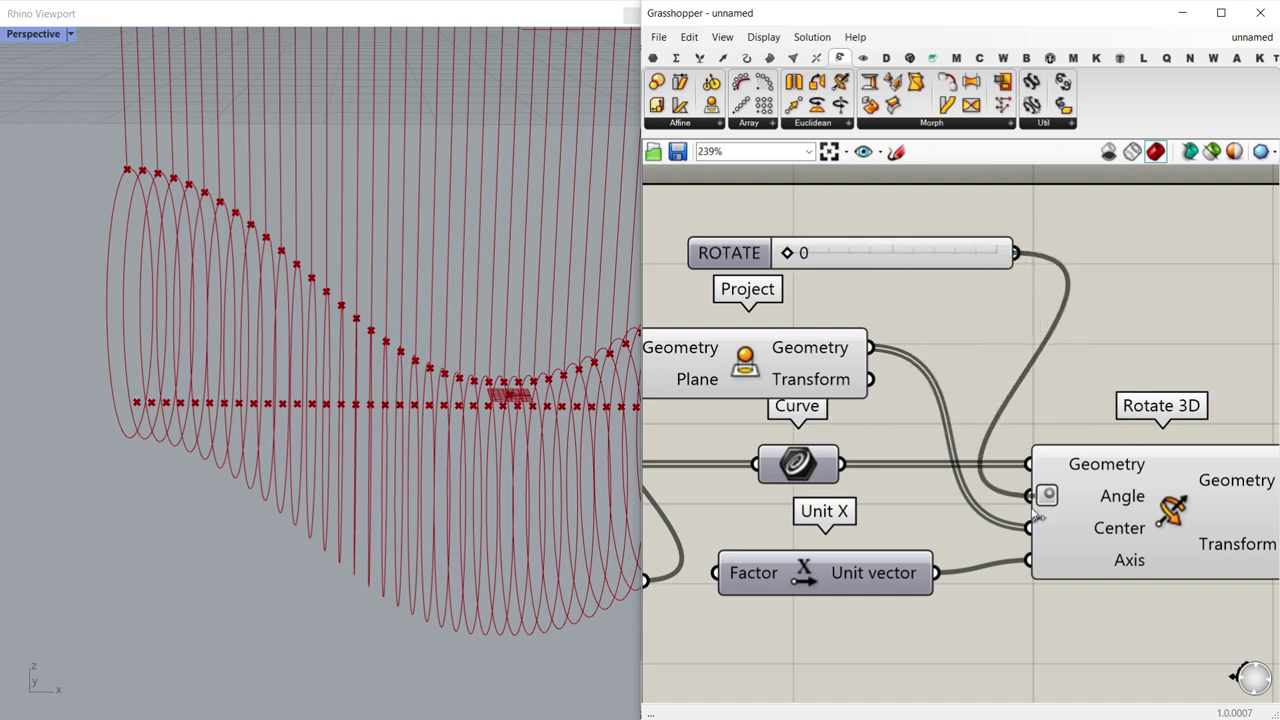
mouse_move(789, 256)
left_mouse_down()
mouse_move(916, 255)
mouse_move(775, 262)
mouse_move(900, 251)
mouse_move(786, 252)
left_mouse_up()
Step: Try a lower value on the number slider that feeds Unit Z's Factor in the circle group
scroll(350, 344, "down", 5)
left_click(433, 314)
right_click_drag(433, 314, 304, 320)
right_click_drag(925, 348, 1060, 336)
scroll(1060, 336, "down", 6)
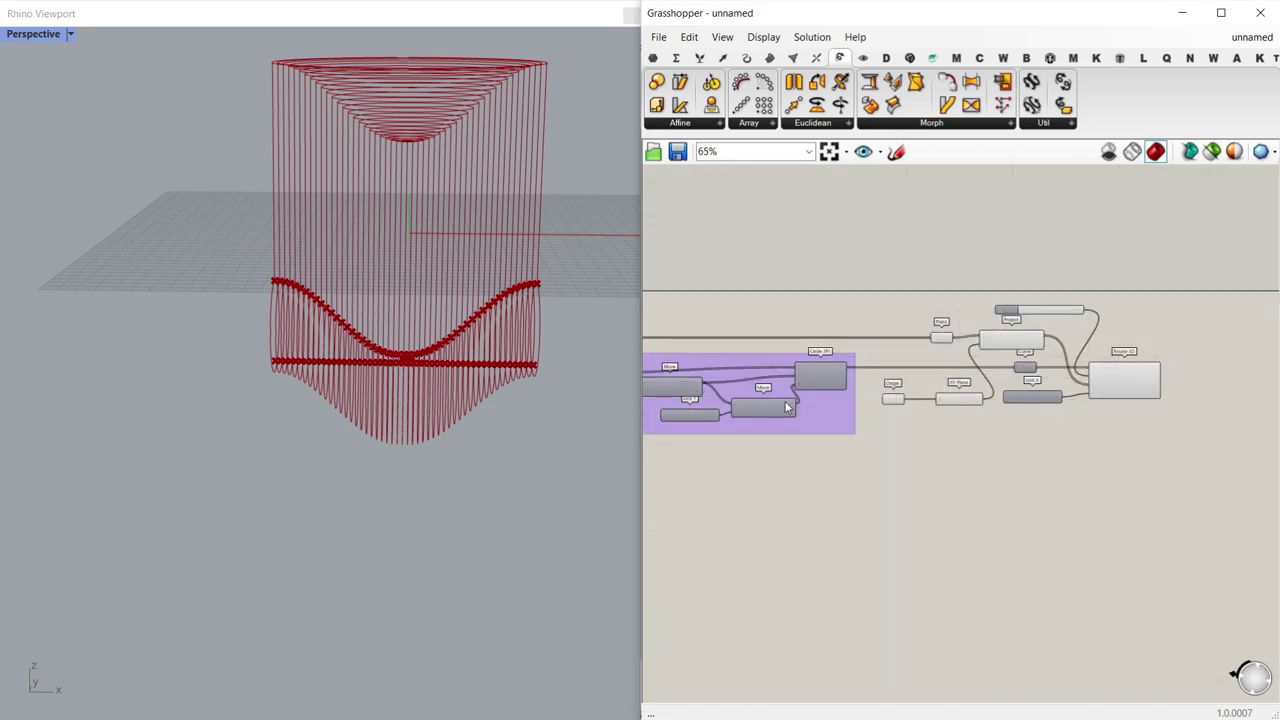
right_click_drag(786, 407, 969, 403)
scroll(1052, 414, "up", 3)
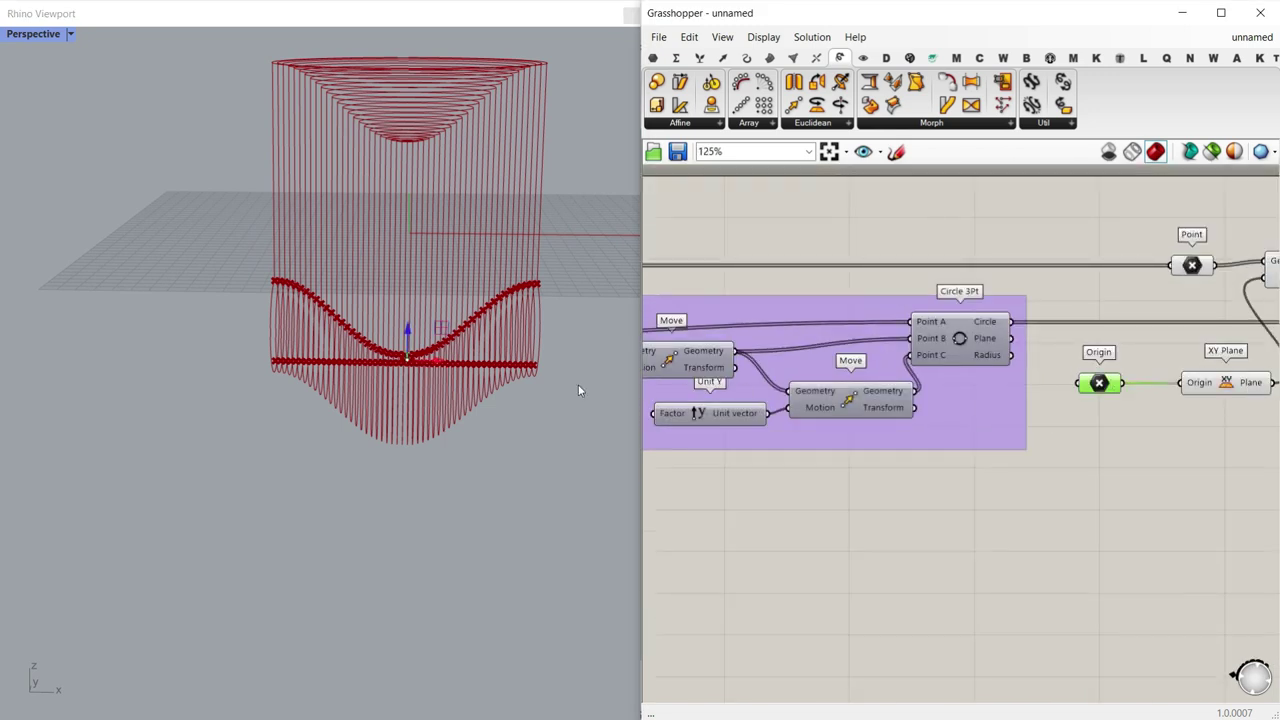
right_click_drag(868, 374, 1129, 378)
right_click_drag(664, 424, 868, 420)
scroll(832, 422, "up", 4)
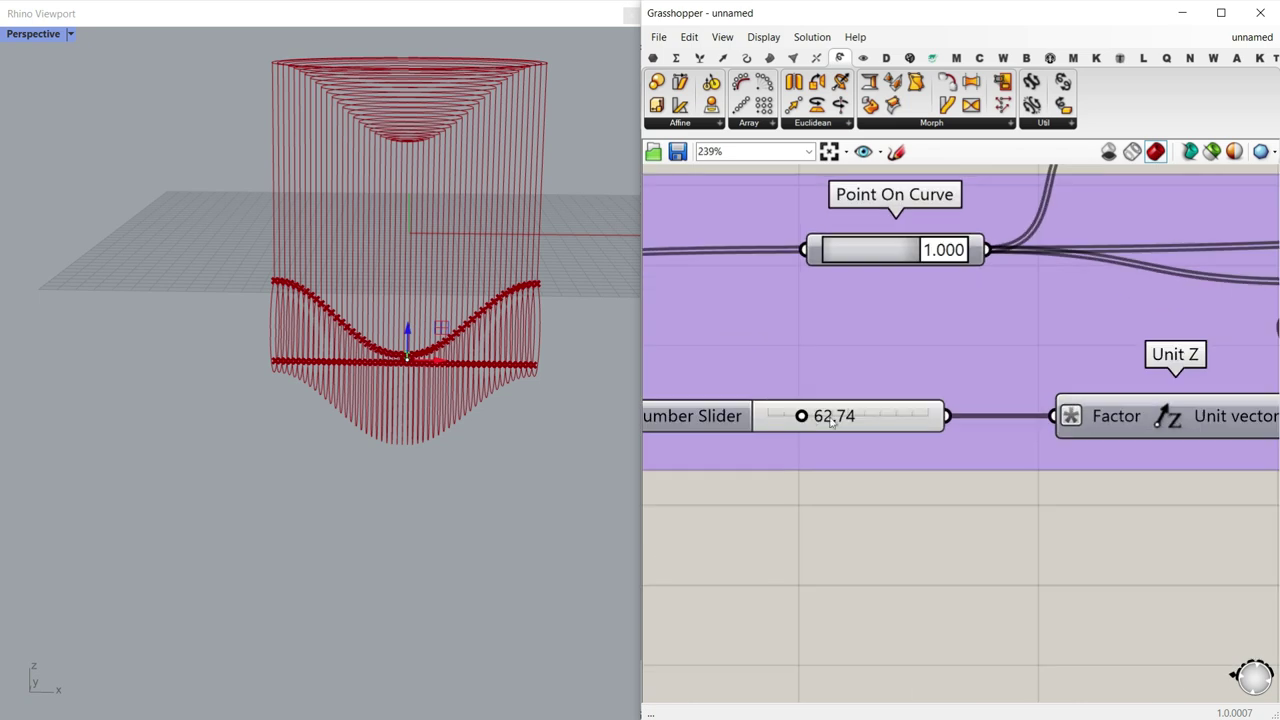
left_click_drag(808, 420, 791, 424)
Step: Test the ROTATE slider on the smaller circles, leave it at 0, and view their distance from the projected points
scroll(916, 397, "down", 8)
right_click_drag(1168, 393, 748, 396)
scroll(1010, 322, "up", 7)
left_click_drag(927, 246, 870, 241)
scroll(437, 318, "up", 8)
right_click_drag(437, 318, 76, 338)
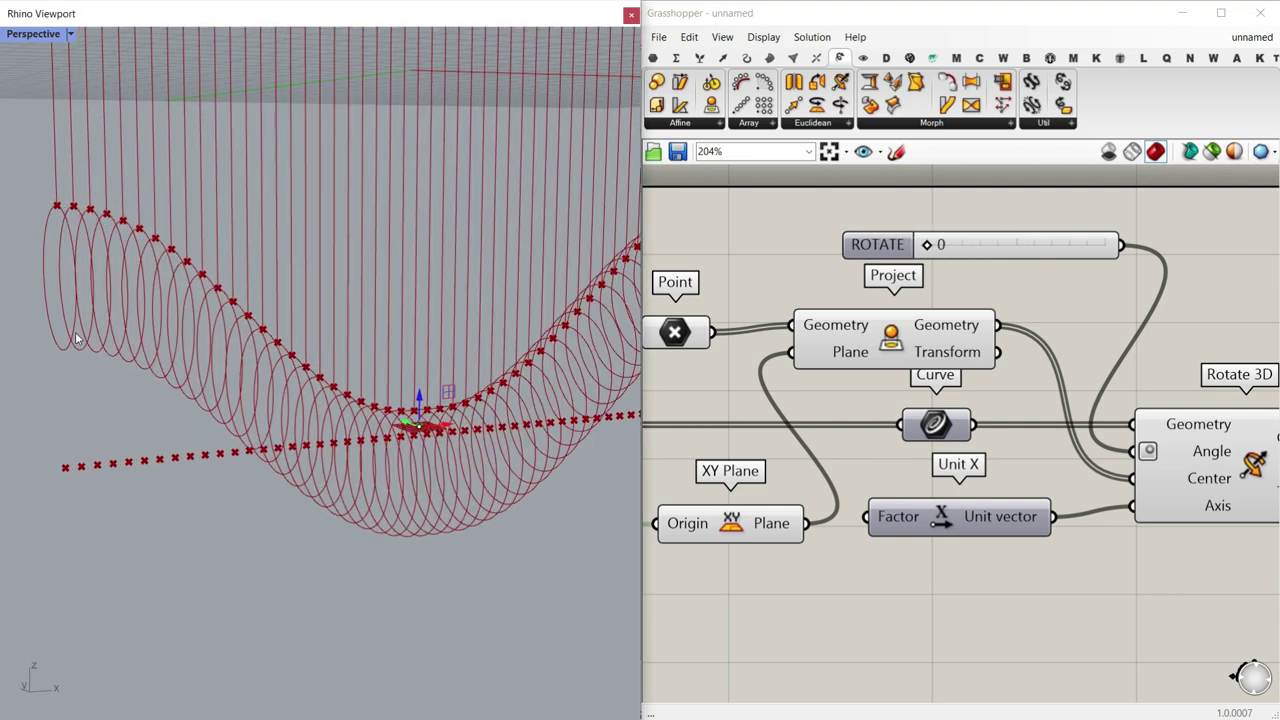
right_click_drag(416, 370, 146, 442)
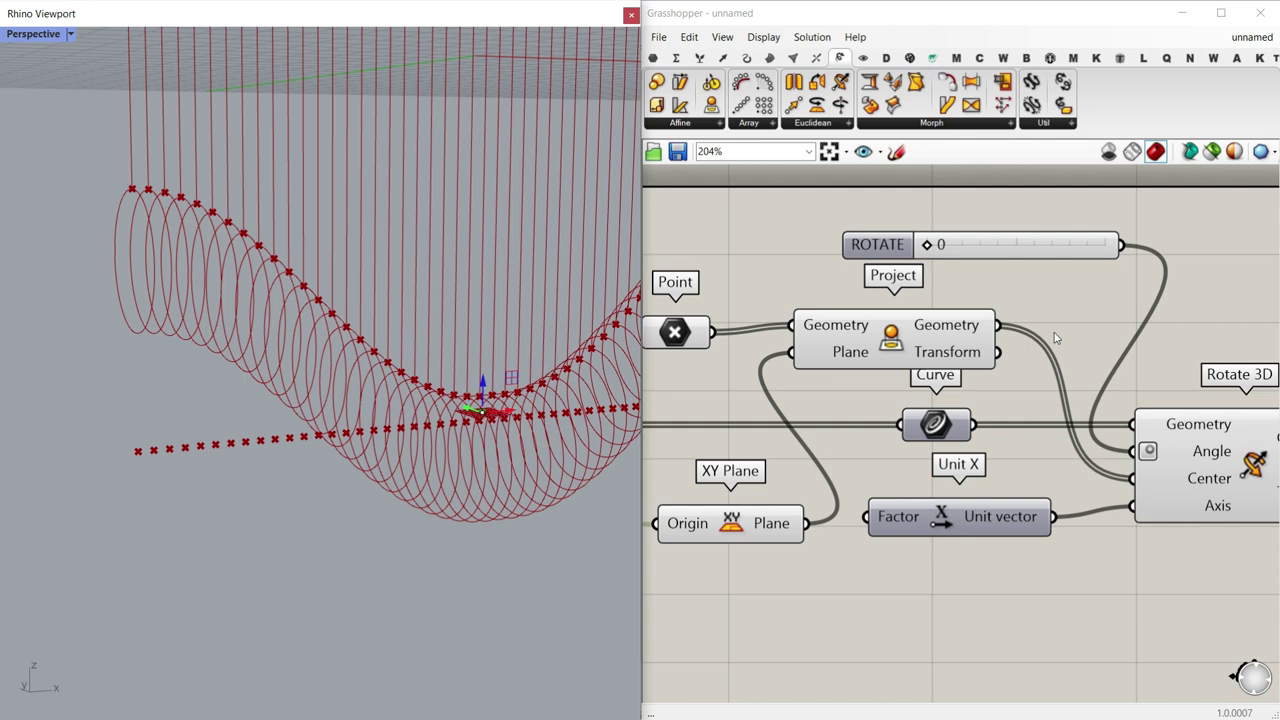
Step: Set the number slider feeding Unit Z's Factor in the circle group to 64.57
left_click(806, 286)
scroll(806, 286, "down", 5)
right_click_drag(660, 406, 998, 394)
scroll(760, 380, "up", 6)
left_click_drag(846, 360, 910, 362)
right_click_drag(196, 489, 331, 418)
scroll(356, 441, "up", 6)
scroll(346, 429, "down", 8)
scroll(300, 423, "down", 3)
scroll(415, 335, "up", 5)
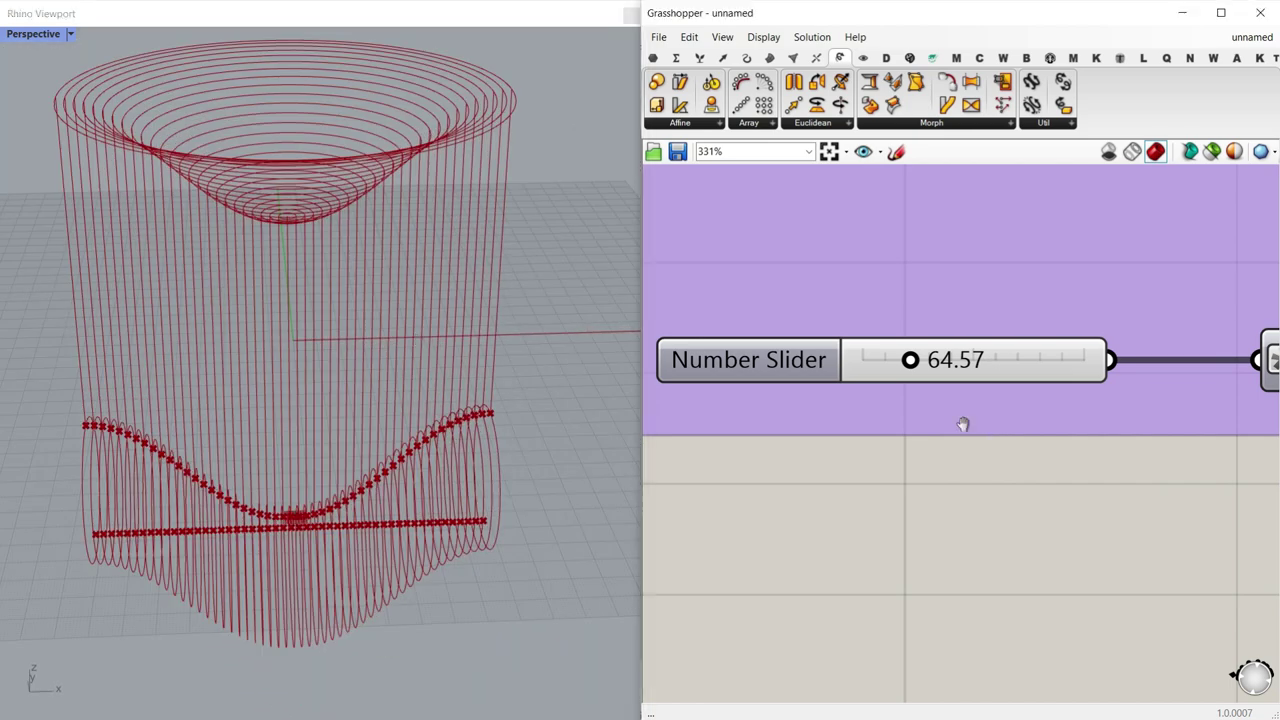
Step: Test the rotation of the circles and set the ROTATE slider to 132
scroll(960, 423, "down", 5)
scroll(838, 415, "up", 1)
right_click_drag(1179, 402, 862, 400)
right_click_drag(1136, 400, 853, 400)
scroll(959, 202, "up", 3)
left_click_drag(950, 230, 916, 230)
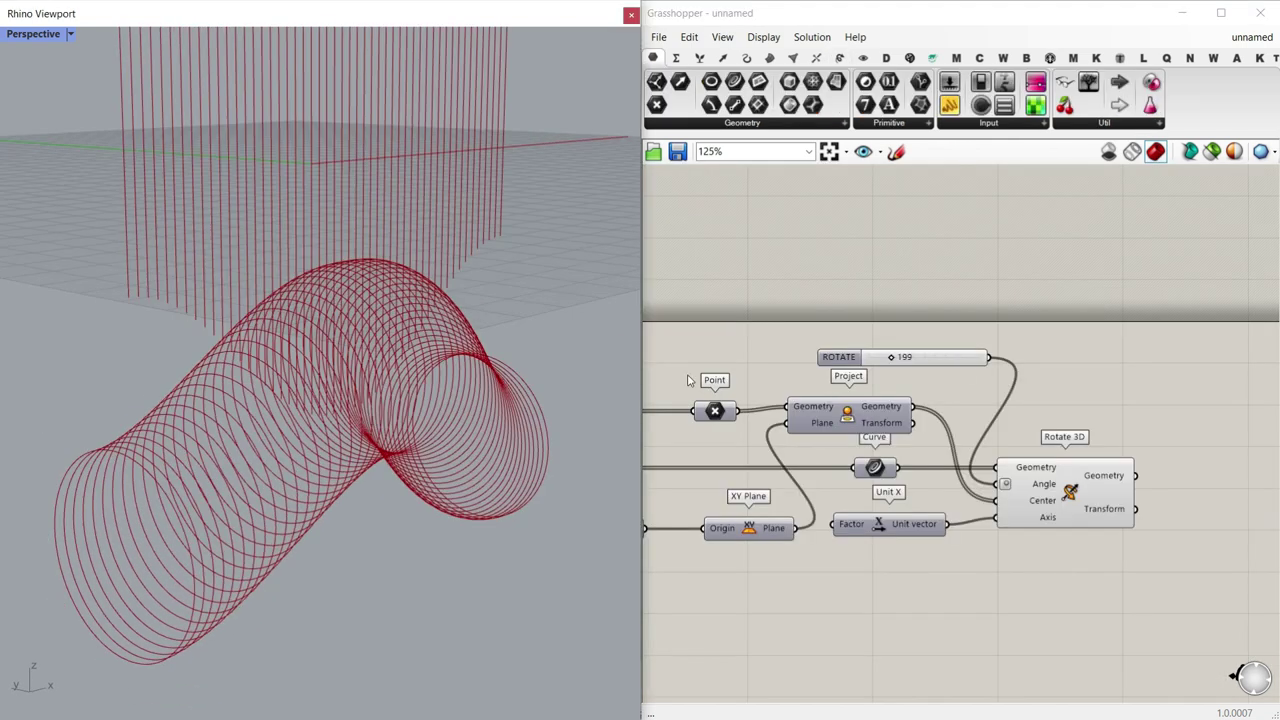
mouse_move(893, 363)
left_mouse_down()
mouse_move(914, 360)
mouse_move(884, 358)
left_mouse_up()
Step: Examine where the vertical line ends meet the rotated circles and how the lines start from the upper points
right_click_drag(409, 366, 286, 326)
scroll(319, 350, "up", 10)
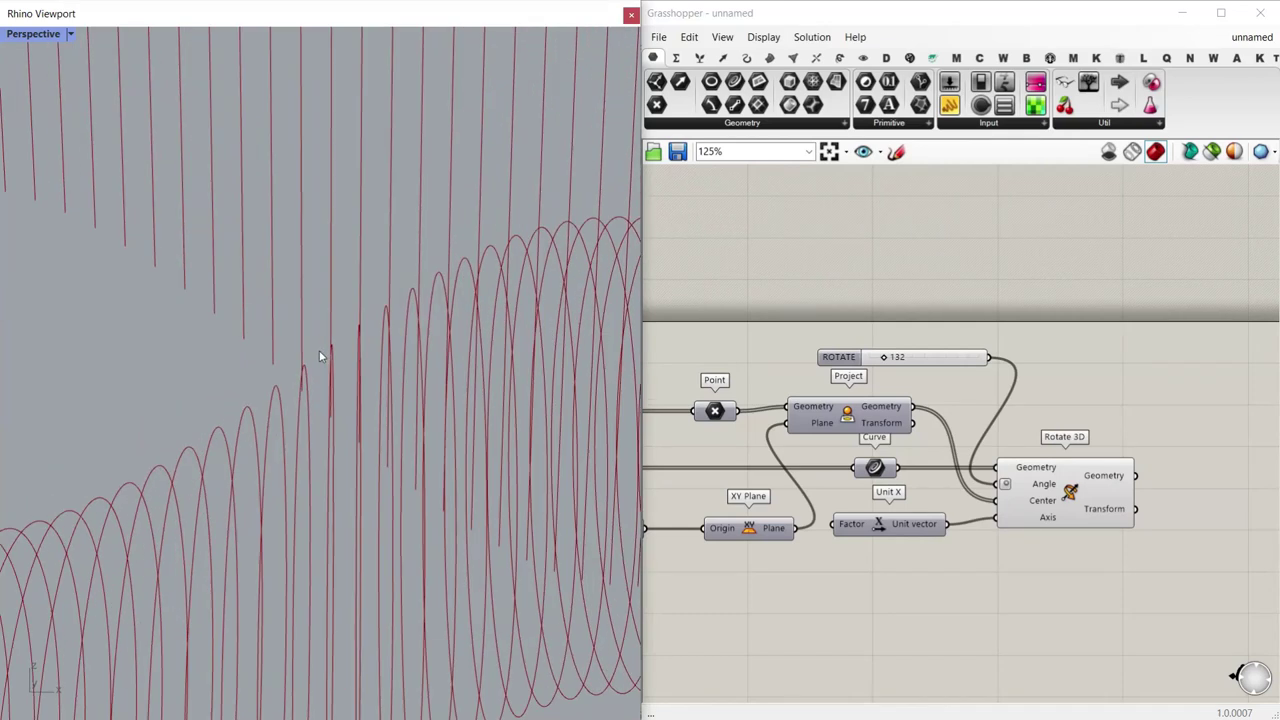
right_click_drag(373, 333, 334, 525)
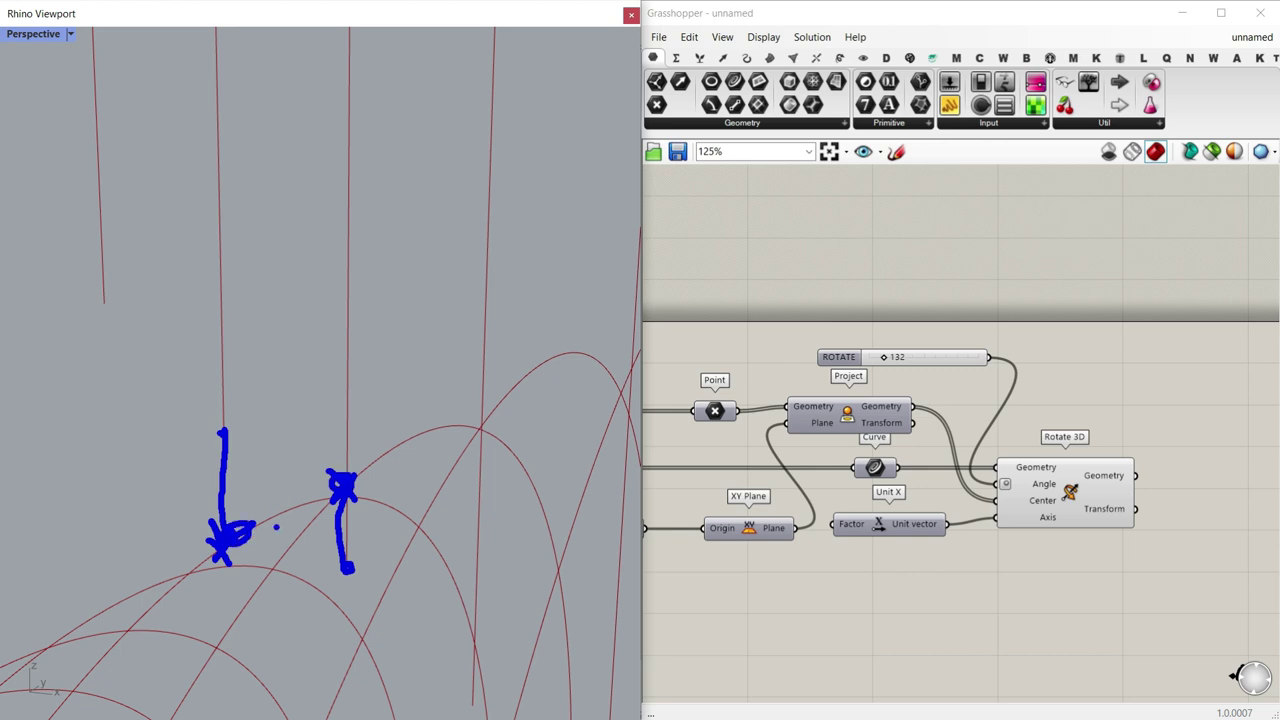
scroll(249, 510, "down", 10)
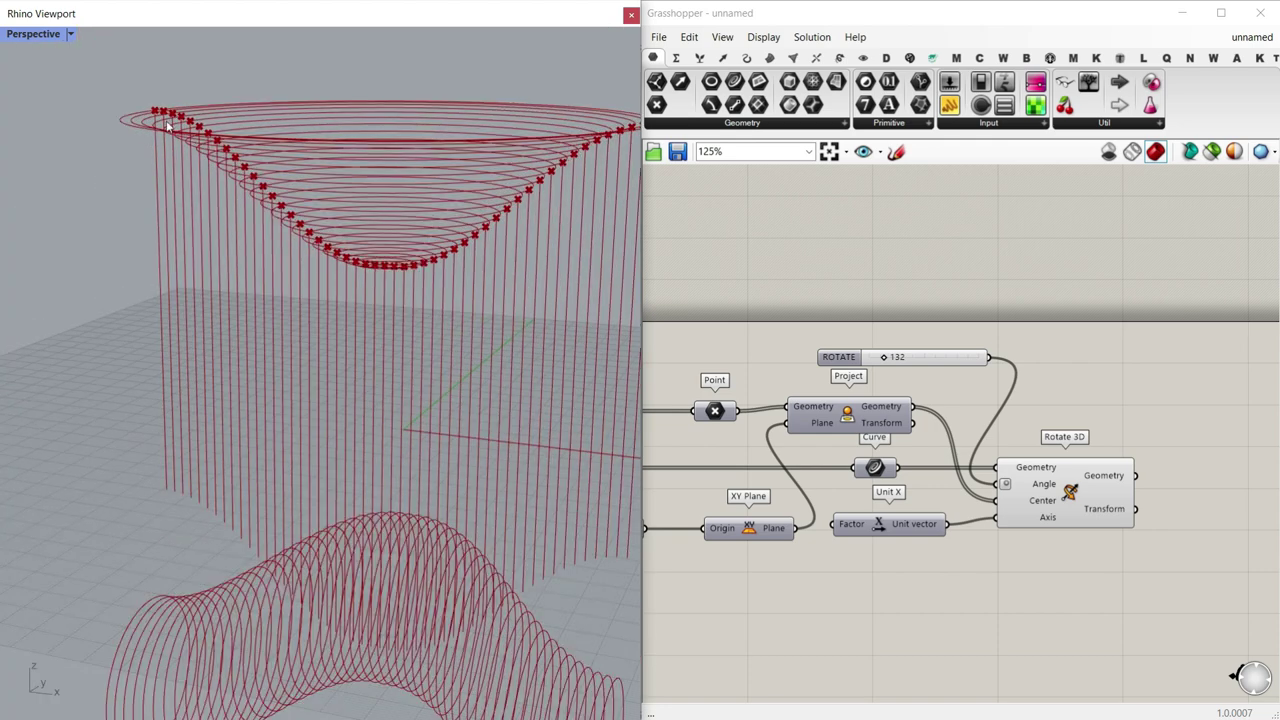
right_click_drag(547, 190, 555, 277)
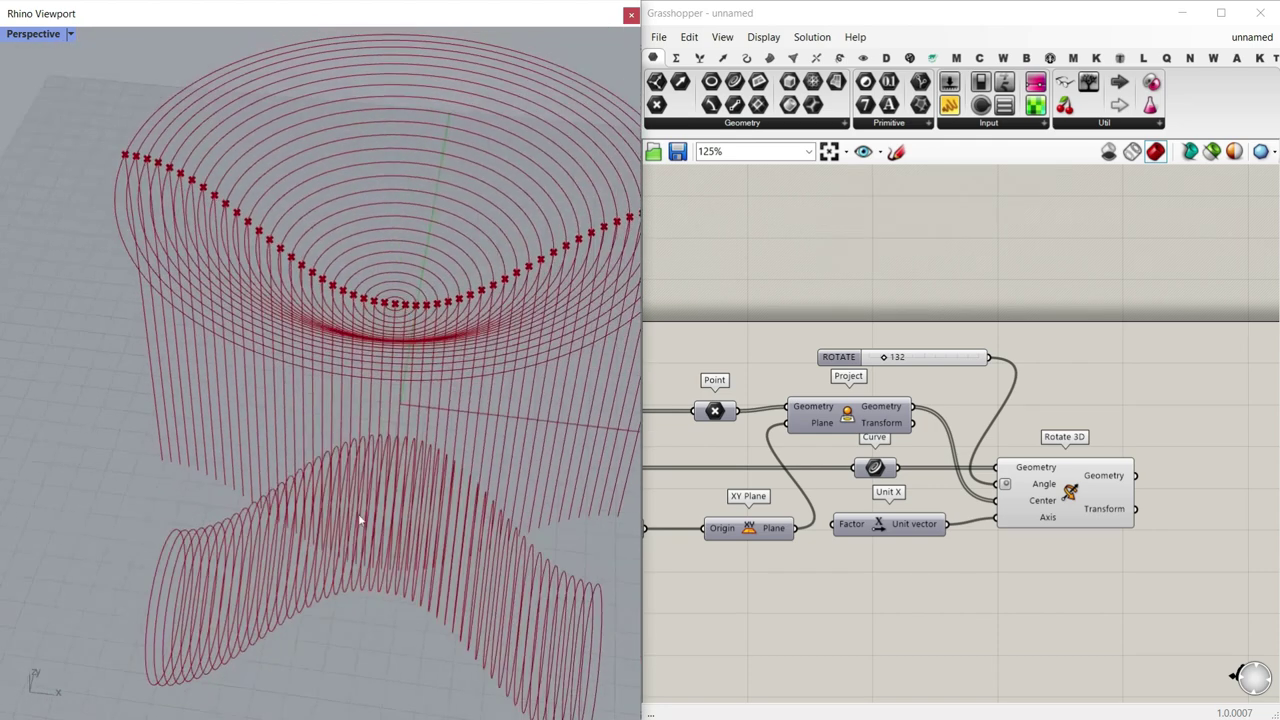
right_click_drag(359, 514, 400, 400)
scroll(272, 607, "up", 4)
Step: Delete the leftover Point parameter and the orange component beside it above the Line SDL group
scroll(921, 384, "down", 8)
right_click_drag(674, 386, 924, 380)
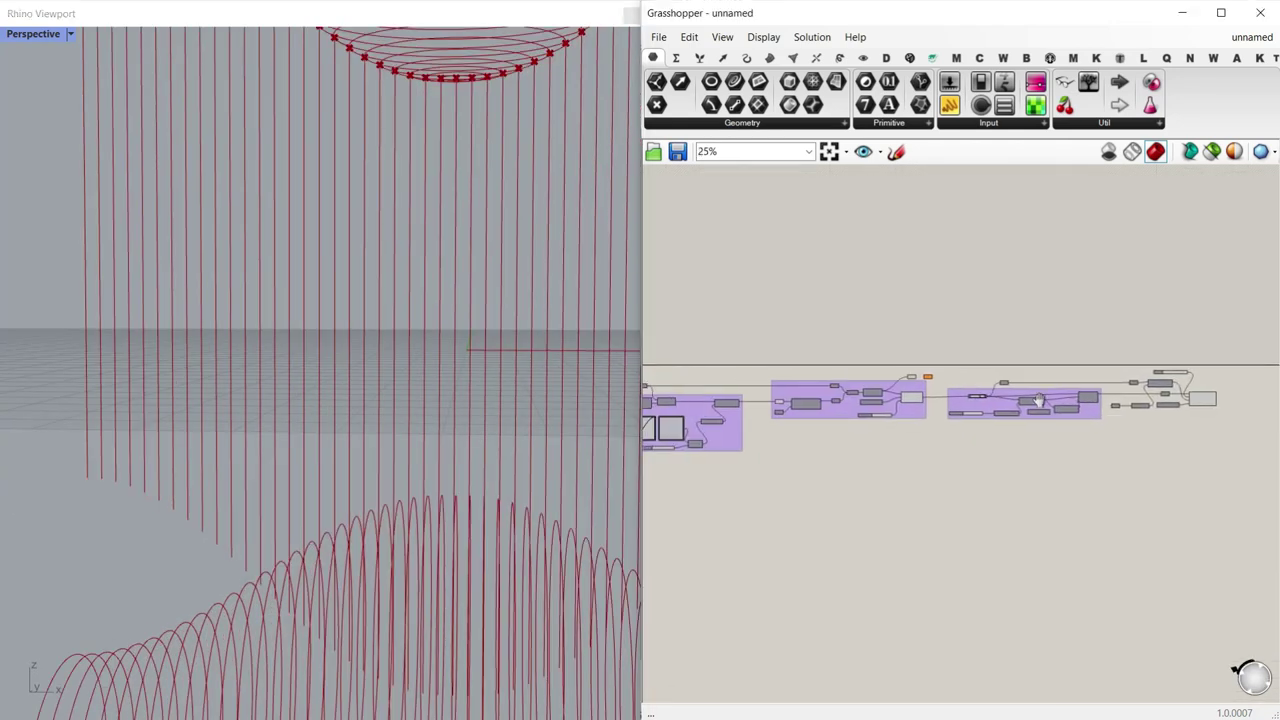
scroll(926, 378, "up", 7)
left_click(950, 375)
left_click(881, 371)
key("Delete")
Step: Place a Point parameter above the Sort Points group and wire the sorted points into it
scroll(823, 431, "down", 3)
right_click_drag(823, 431, 1102, 418)
scroll(1115, 406, "up", 7)
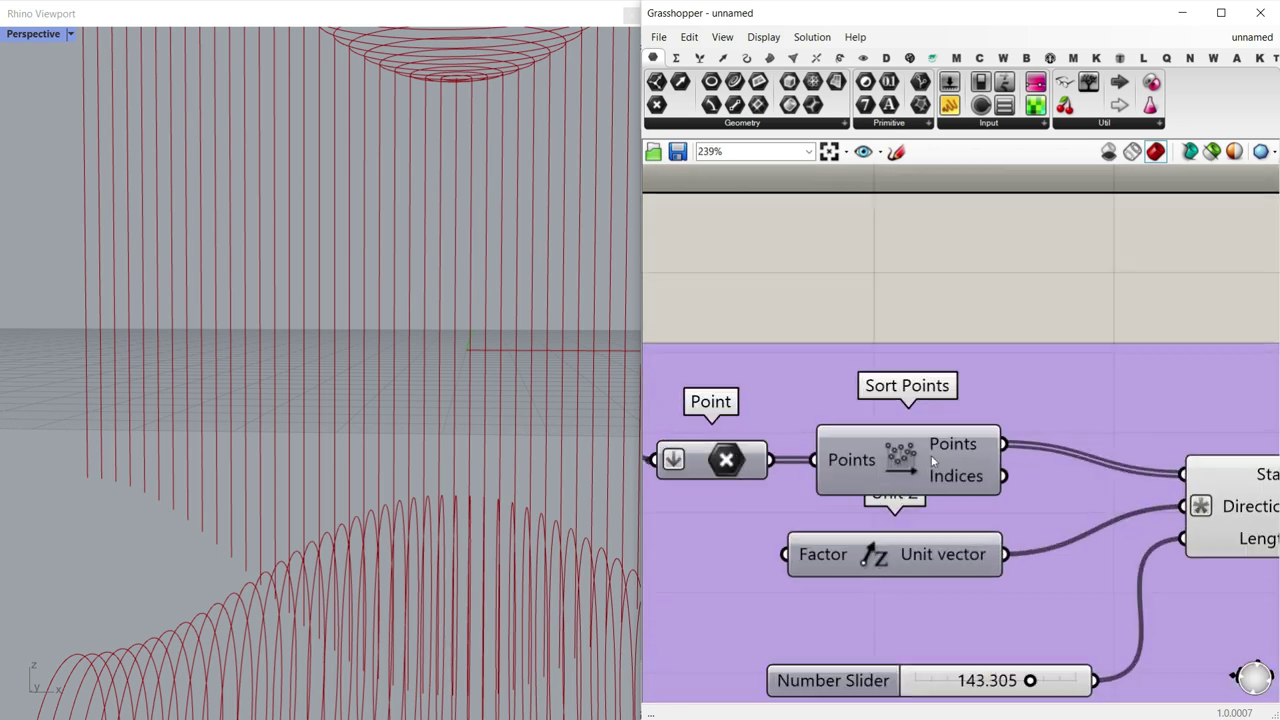
right_click_drag(932, 461, 859, 430)
left_click(986, 260)
left_click_drag(932, 413, 988, 271)
scroll(374, 440, "down", 7)
right_click_drag(374, 440, 387, 402)
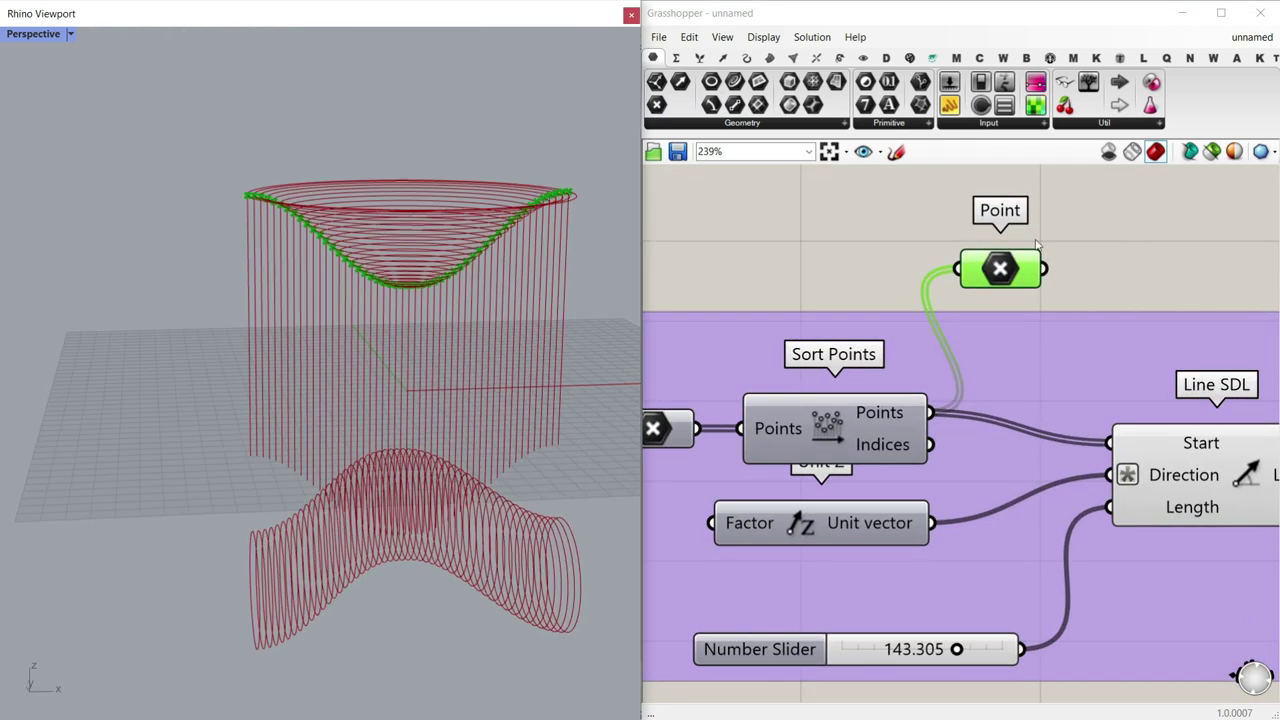
Step: Move the new Point parameter along the definition to a spot just above the Rotate 3D component
scroll(990, 283, "down", 4)
right_click_drag(990, 283, 750, 311)
left_click_drag(758, 303, 922, 295)
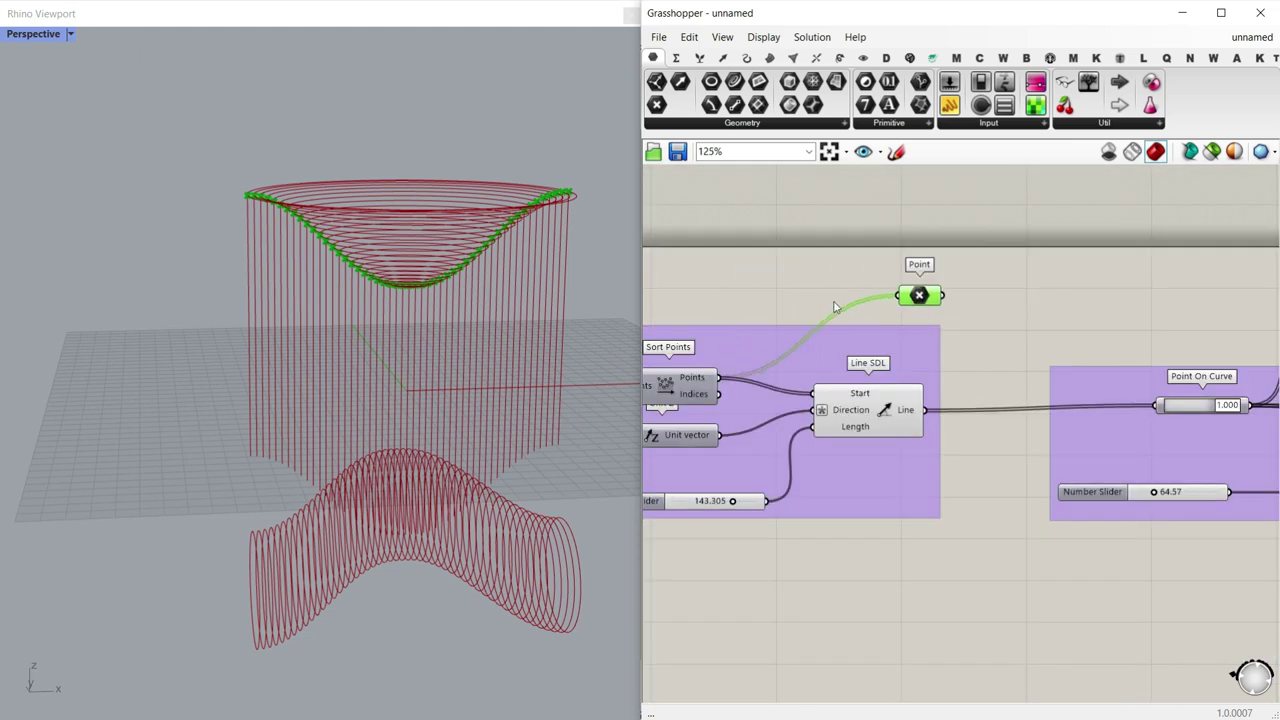
double_click(842, 308)
left_click_drag(842, 308, 738, 309)
right_click_drag(879, 309, 673, 314)
scroll(673, 314, "down", 4)
left_click_drag(693, 309, 1063, 295)
scroll(722, 318, "down", 2)
scroll(980, 294, "down", 5)
scroll(1065, 300, "up", 6)
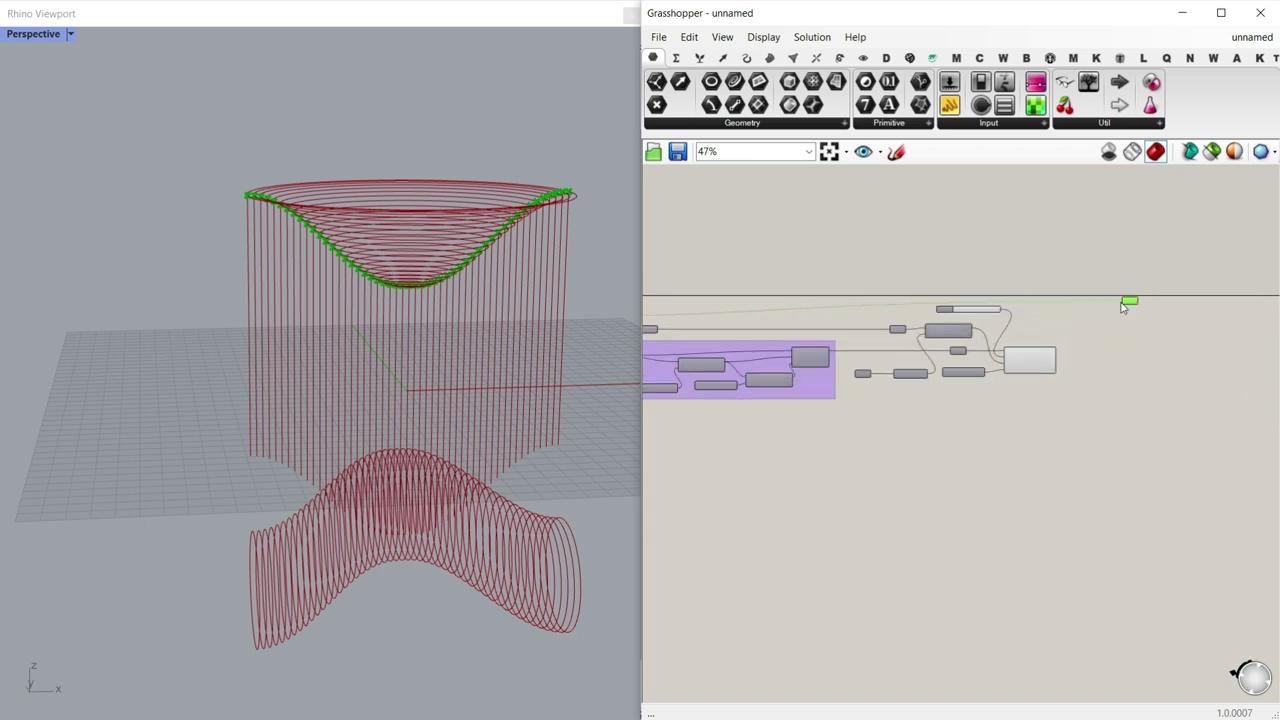
right_click_drag(1040, 333, 851, 309)
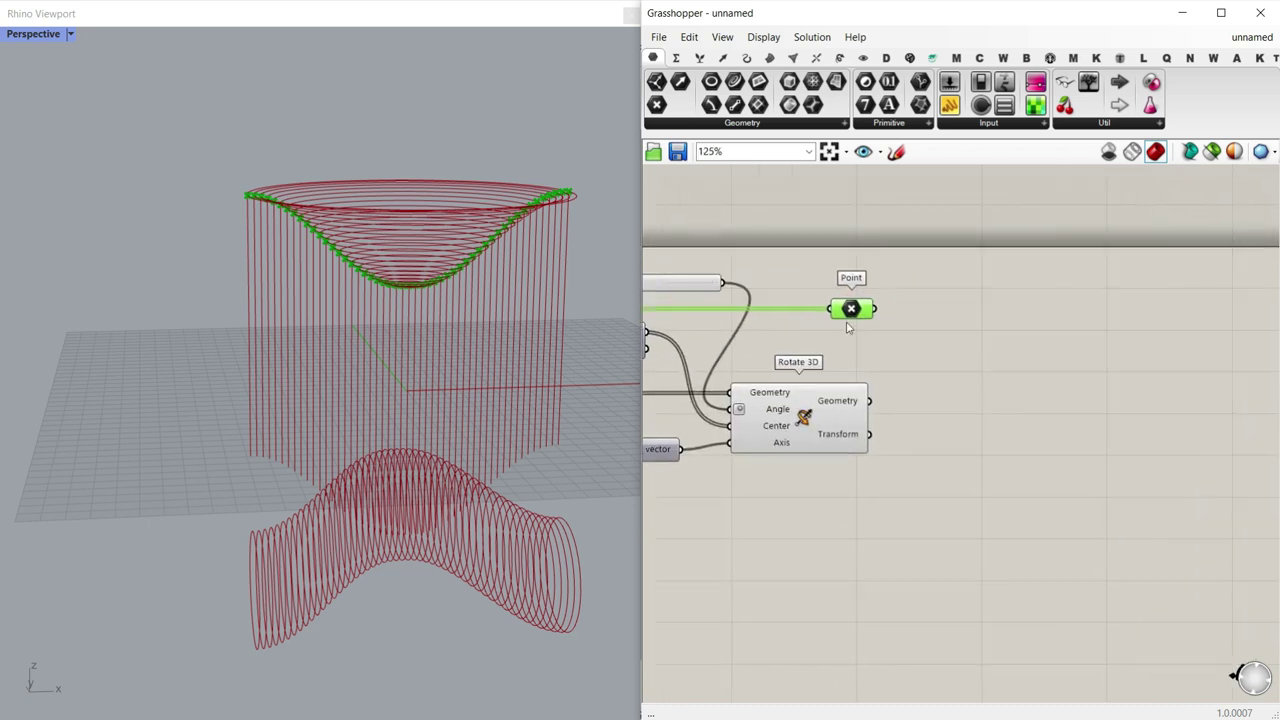
Step: Place a Project Point component beyond the Point parameter above Rotate 3D and wire the sorted points into its Point input
scroll(832, 293, "up", 3)
double_click(1048, 376)
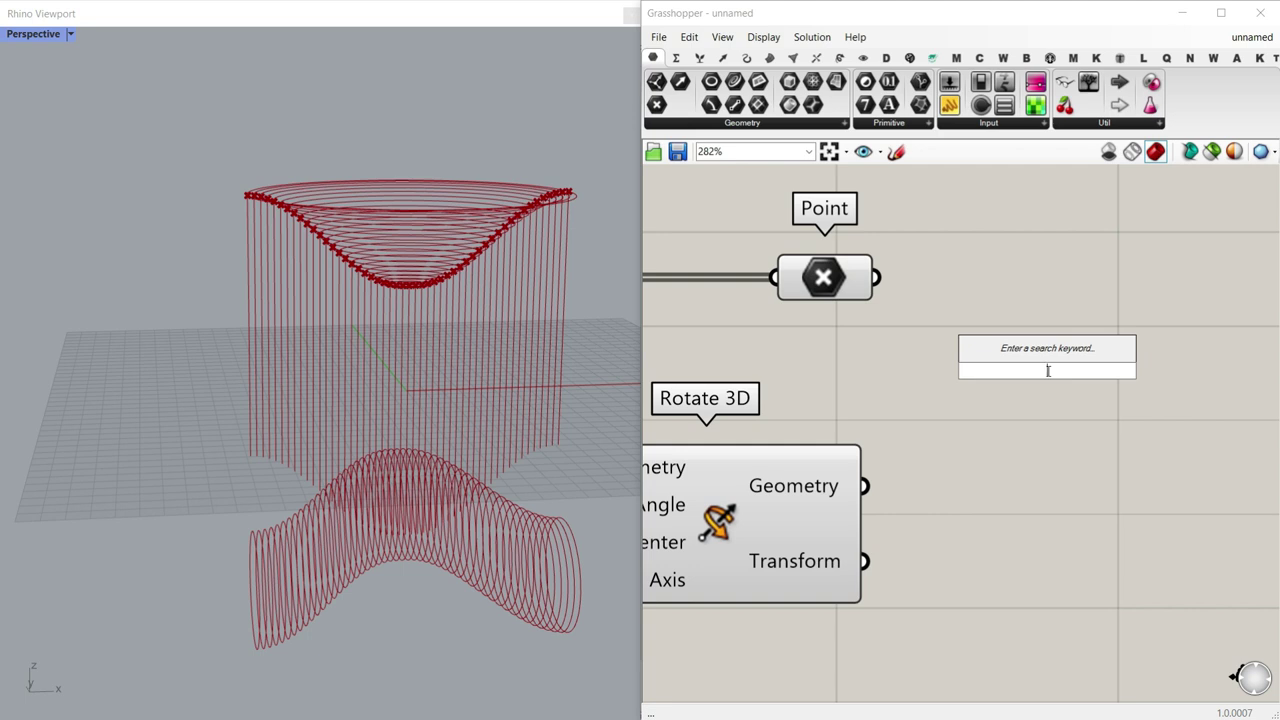
type("proj")
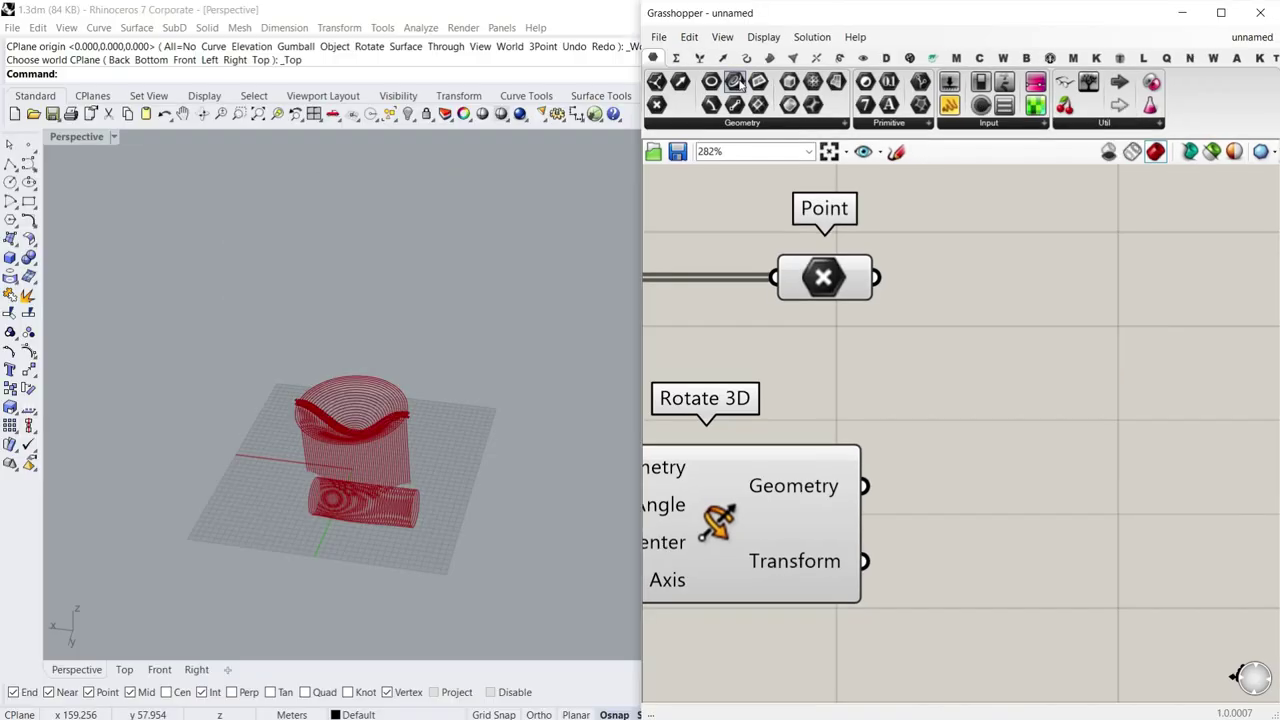
left_click(723, 57)
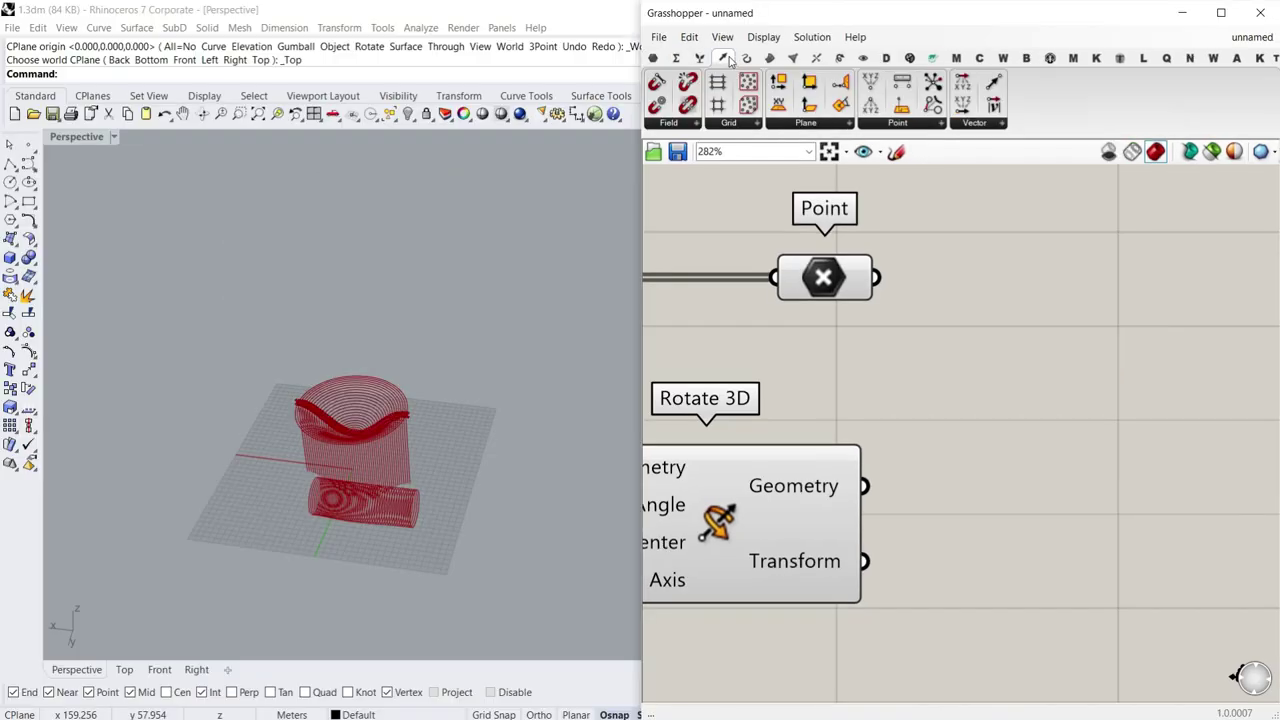
left_click(929, 123)
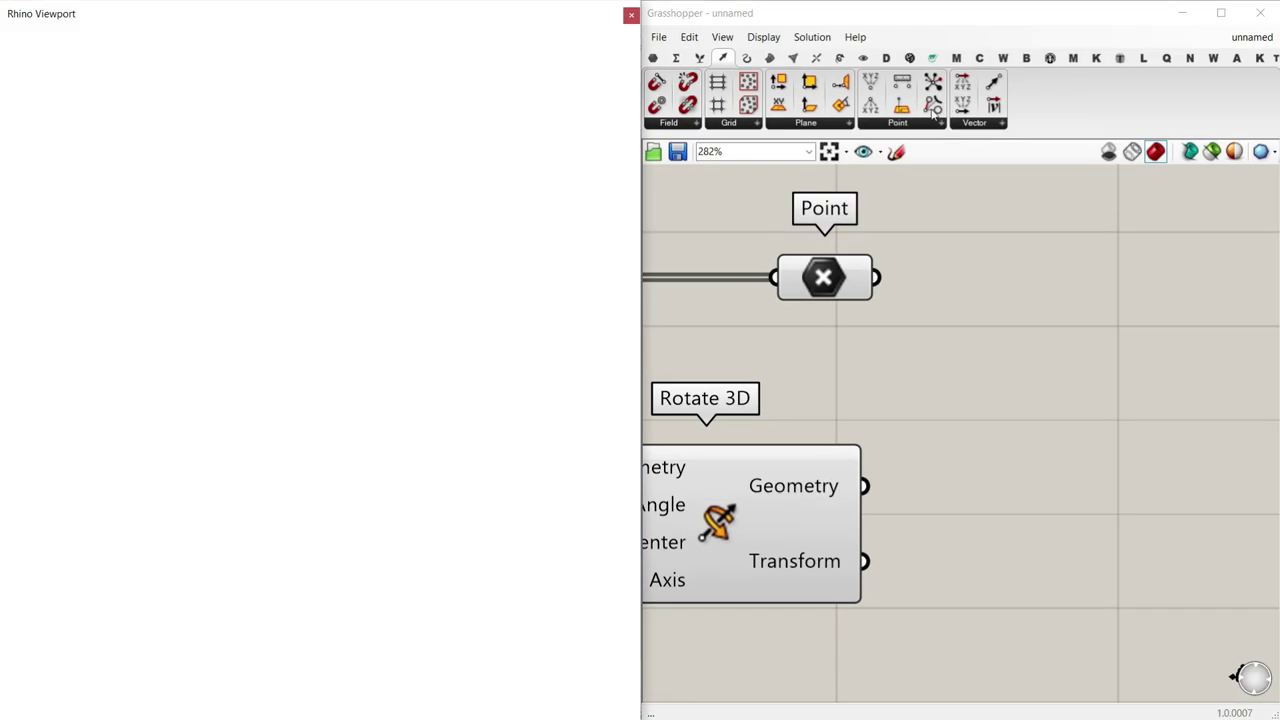
left_click(786, 15)
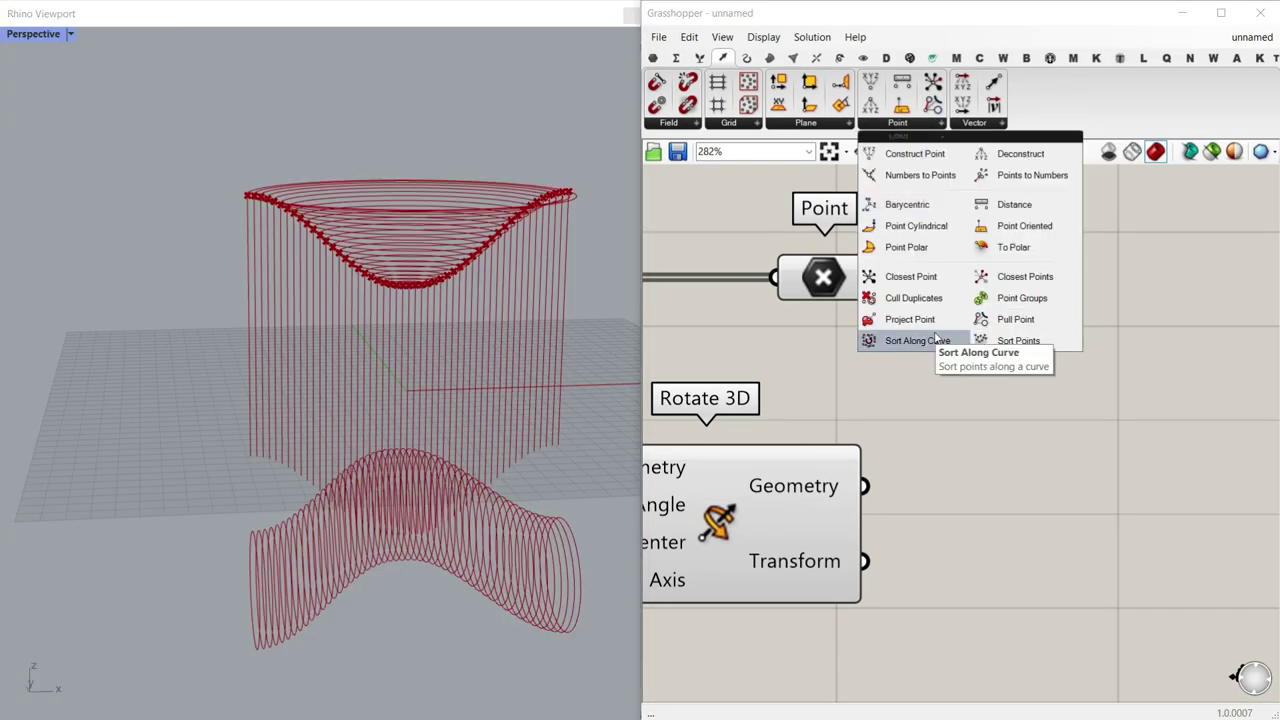
left_click_drag(910, 319, 1103, 360)
scroll(826, 290, "up", 2)
left_click(815, 295)
left_click_drag(829, 281, 1015, 345)
scroll(1100, 412, "down", 4)
Step: Add a Unit Z component and wire its unit vector into the Direction input of Project Point
scroll(986, 400, "up", 3)
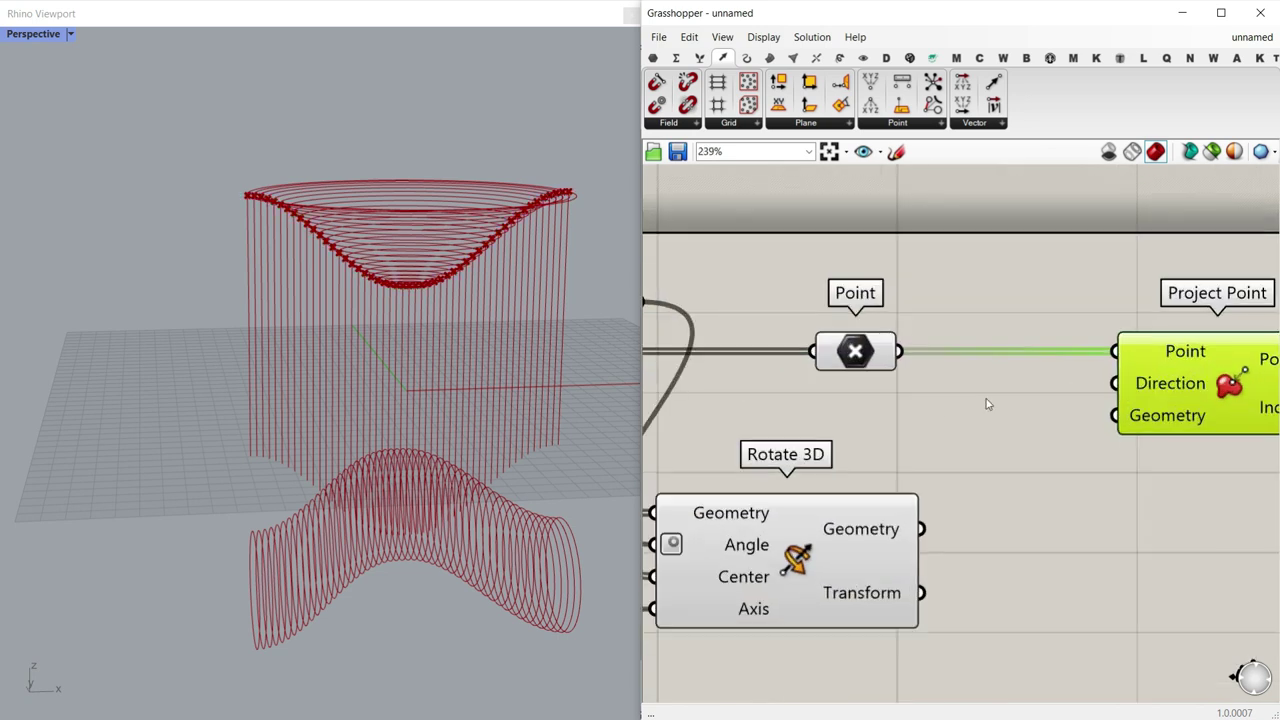
double_click(940, 398)
type("z")
left_click(944, 386)
scroll(1032, 396, "up", 2)
left_click_drag(1060, 401, 1148, 386)
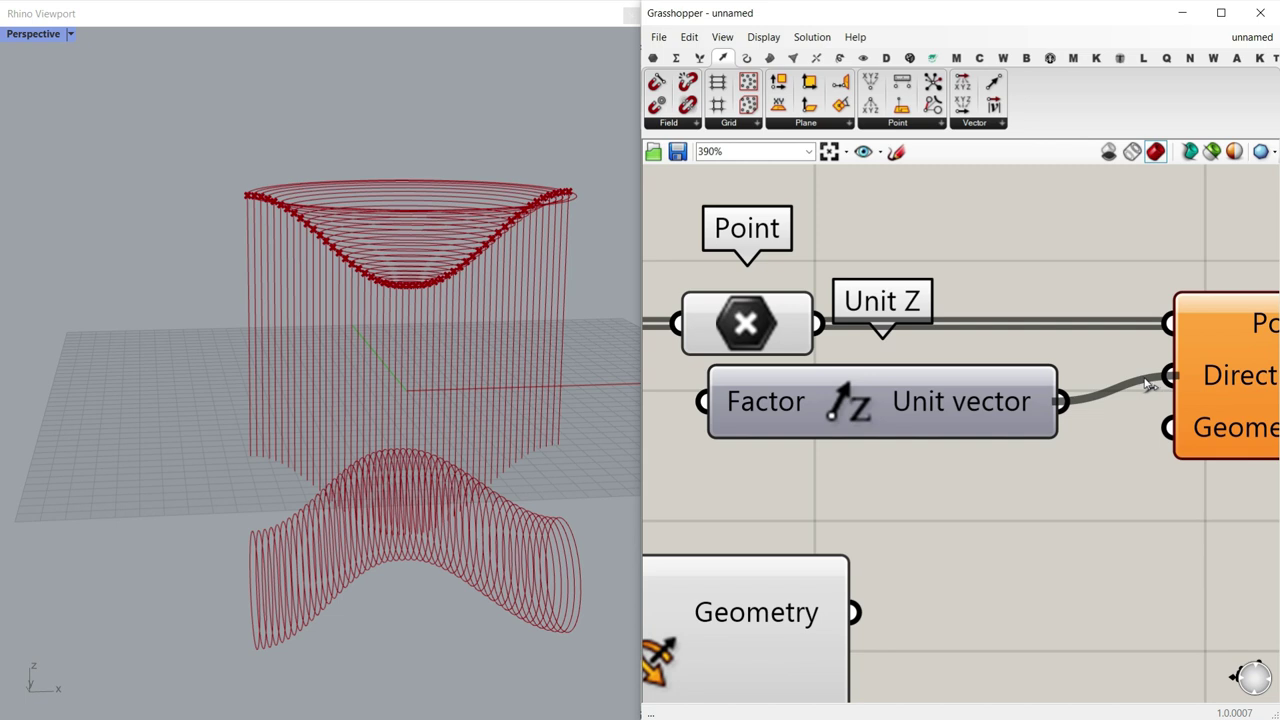
Step: Apply the expression -x to the Unit Z Factor input so the projection direction points downward
right_click(800, 407)
mouse_move(851, 530)
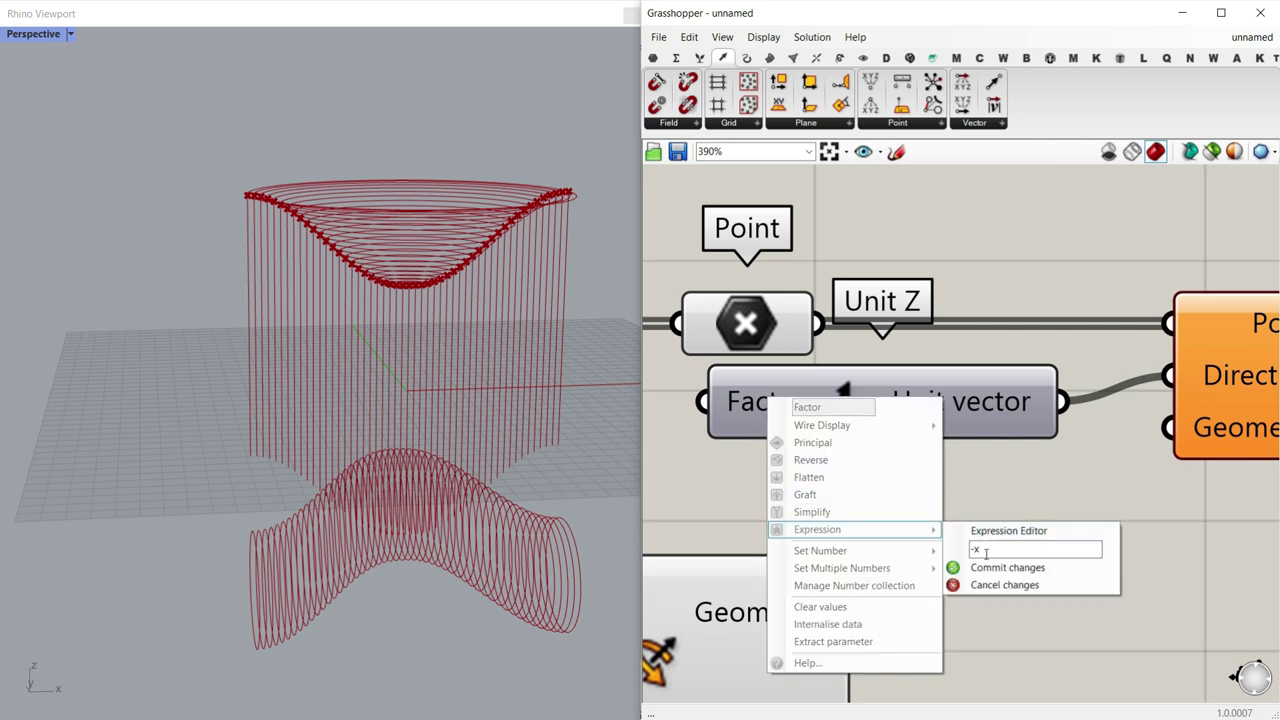
left_click(1005, 567)
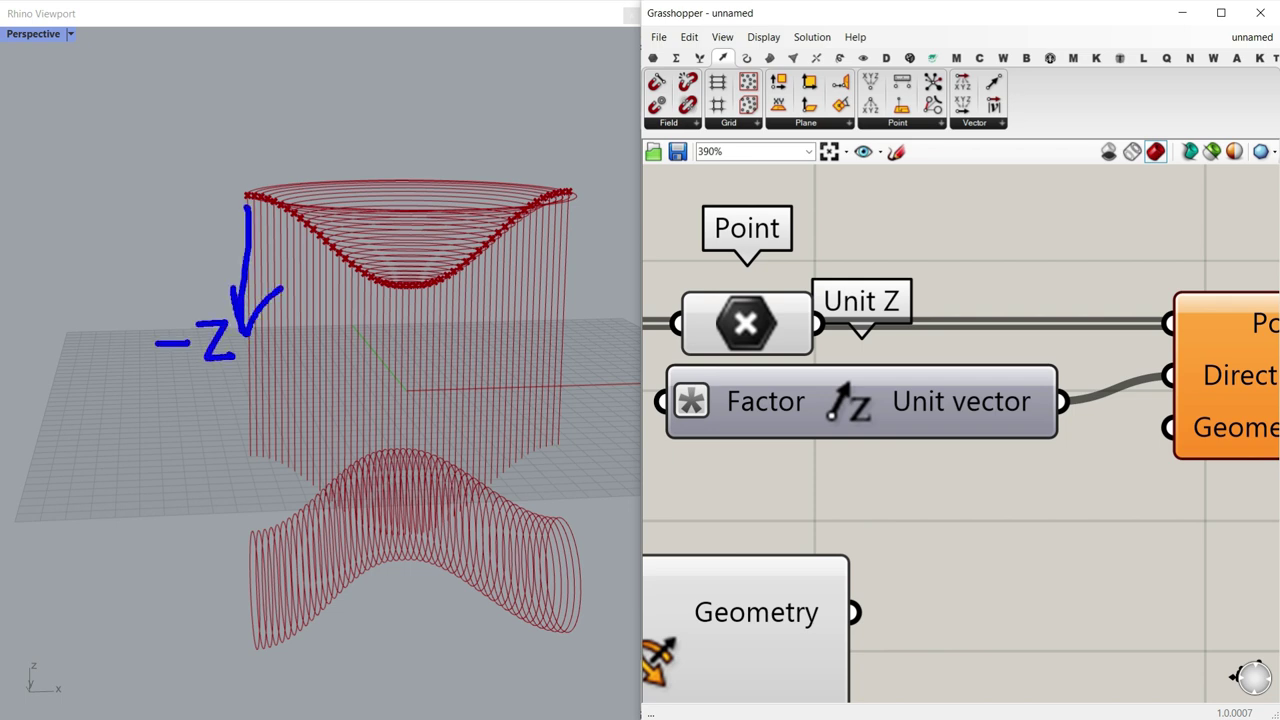
key("Escape")
Step: Wire the rotated geometry from Rotate 3D into the Geometry input of Project Point
right_click_drag(1090, 473, 866, 408)
scroll(861, 409, "down", 2)
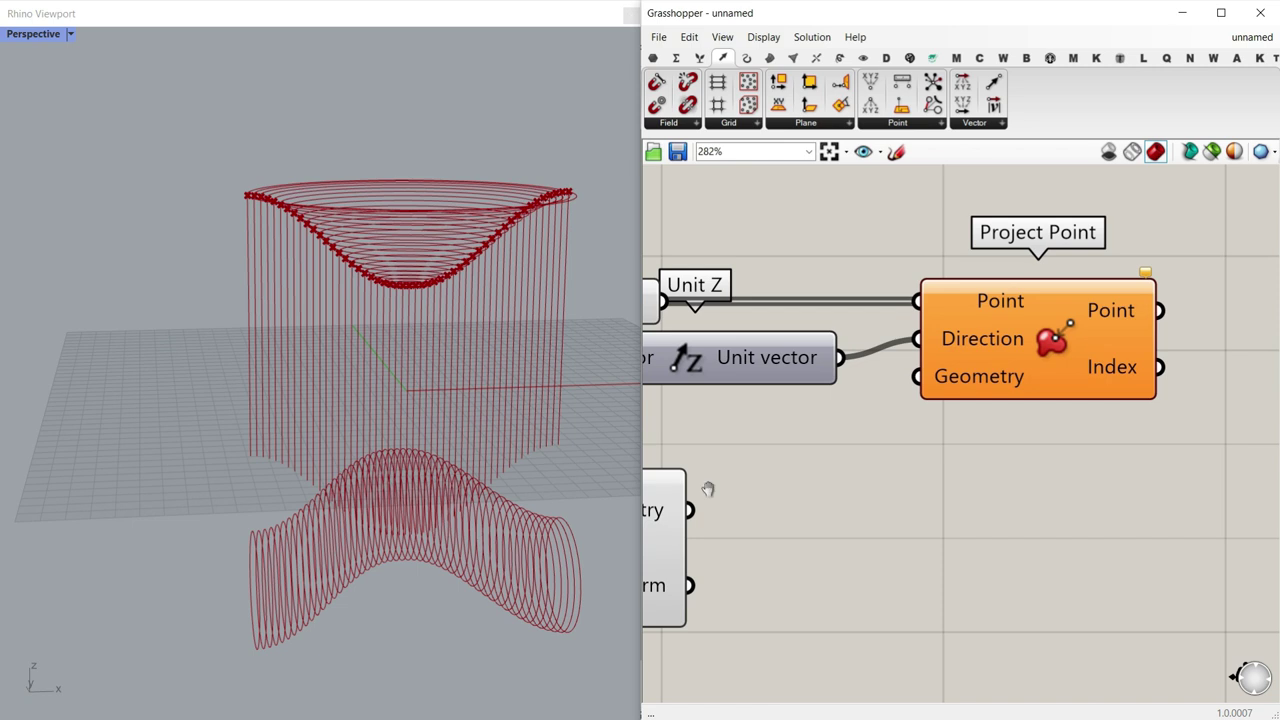
right_click_drag(690, 500, 872, 497)
left_click(799, 522)
scroll(884, 500, "up", 1)
left_click_drag(884, 500, 1150, 342)
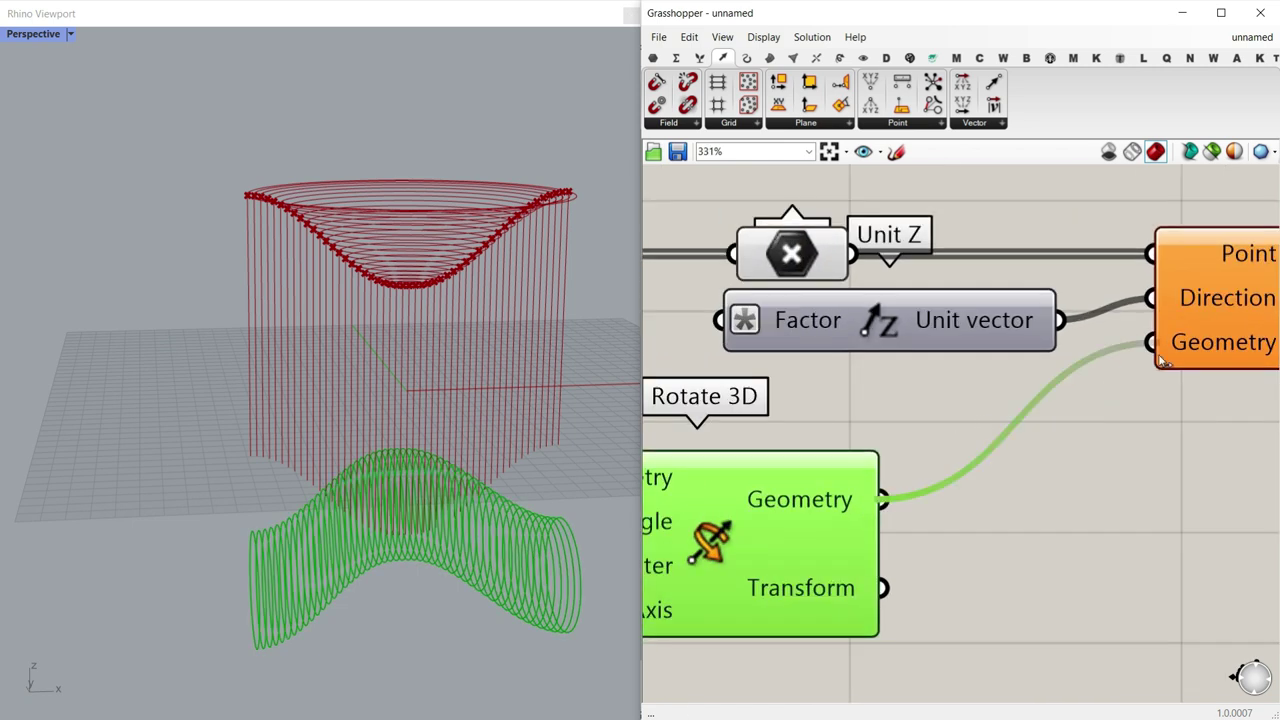
Step: Set the ROTATE slider to 93 and inspect the projected points on the circles
right_click_drag(457, 506, 507, 490)
scroll(1181, 486, "down", 10)
right_click_drag(1000, 422, 923, 420)
scroll(1048, 411, "up", 10)
left_click_drag(840, 393, 884, 403)
left_click_drag(901, 408, 824, 412)
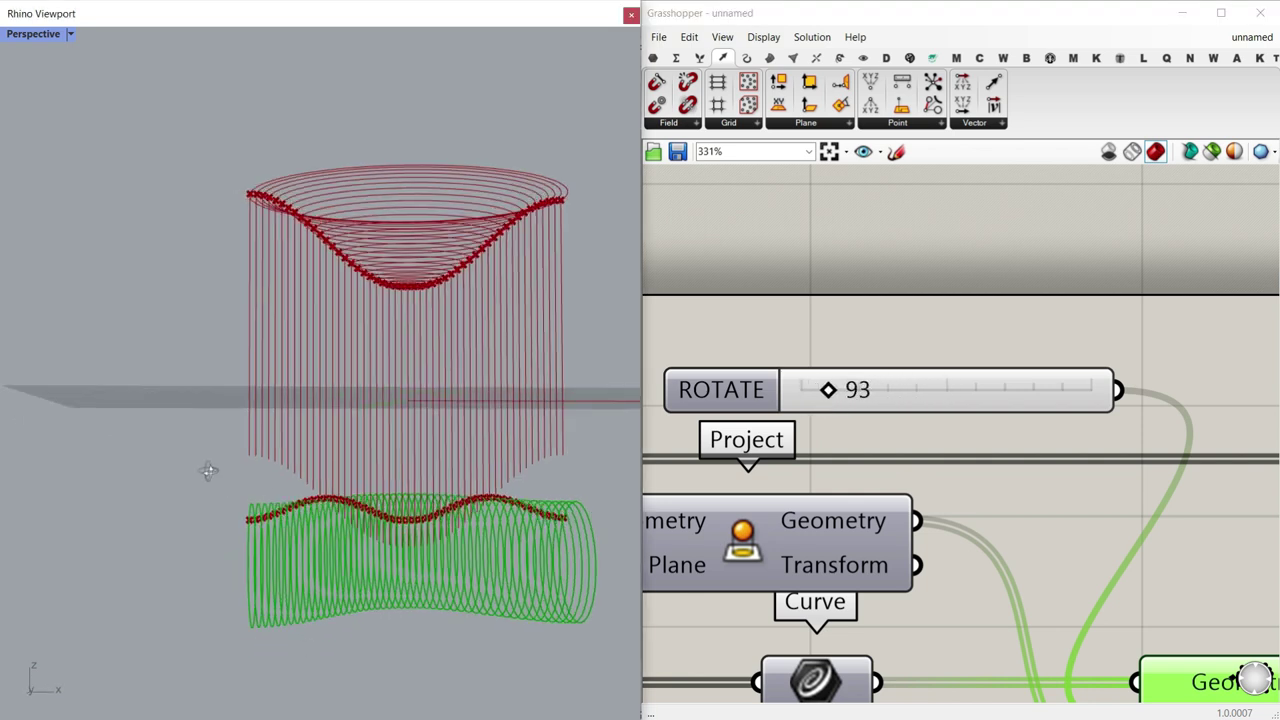
Step: Place a Point parameter after Project Point and wire the projected points into it
scroll(877, 457, "down", 5)
scroll(821, 318, "up", 4)
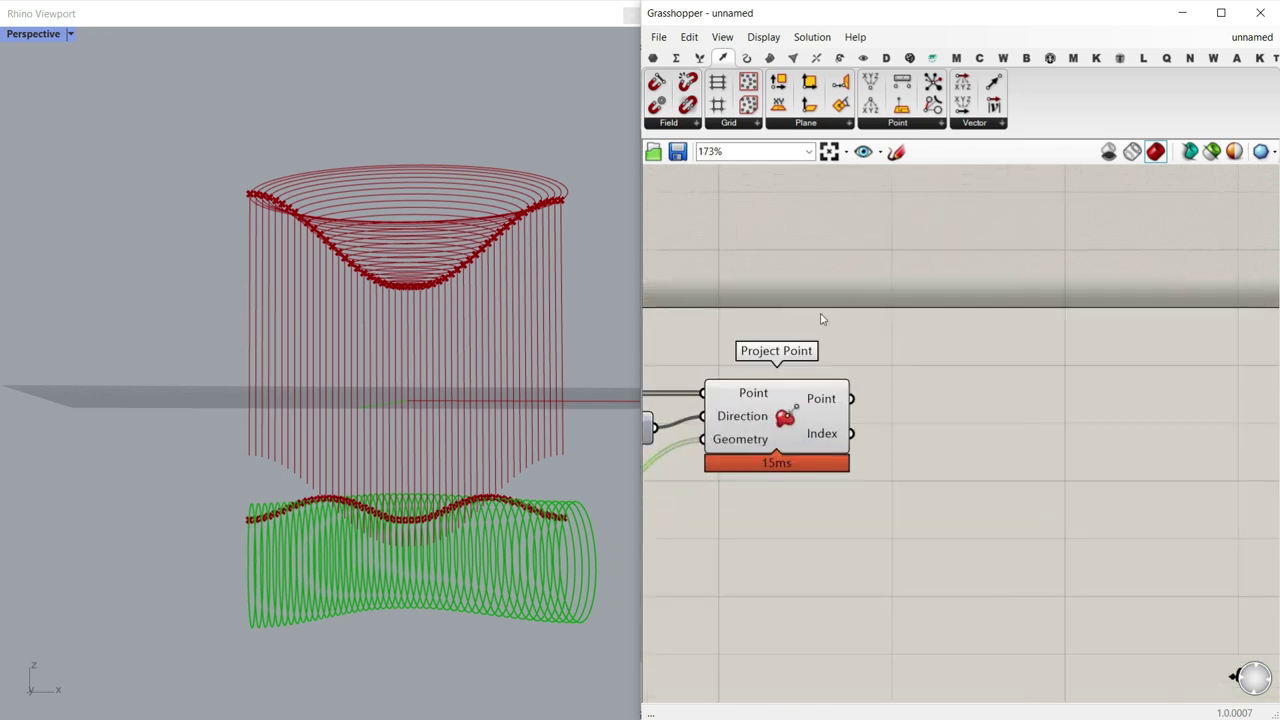
left_click(653, 57)
scroll(860, 371, "up", 2)
left_click_drag(840, 353, 1041, 411)
scroll(260, 502, "up", 3)
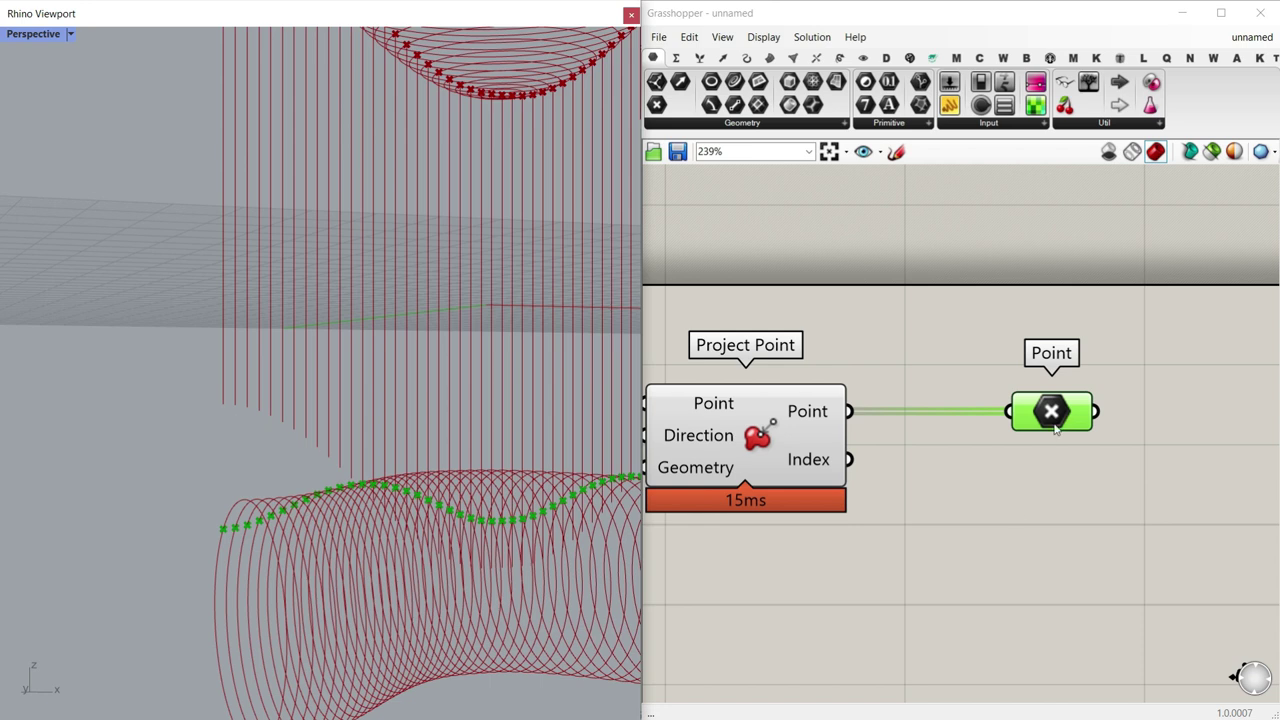
Step: Turn off the preview of the Point parameter above Rotate 3D to hide the sorted upper points
scroll(1055, 428, "down", 4)
scroll(913, 461, "down", 3)
left_click_drag(886, 528, 788, 374)
right_click(789, 374)
left_click(842, 398)
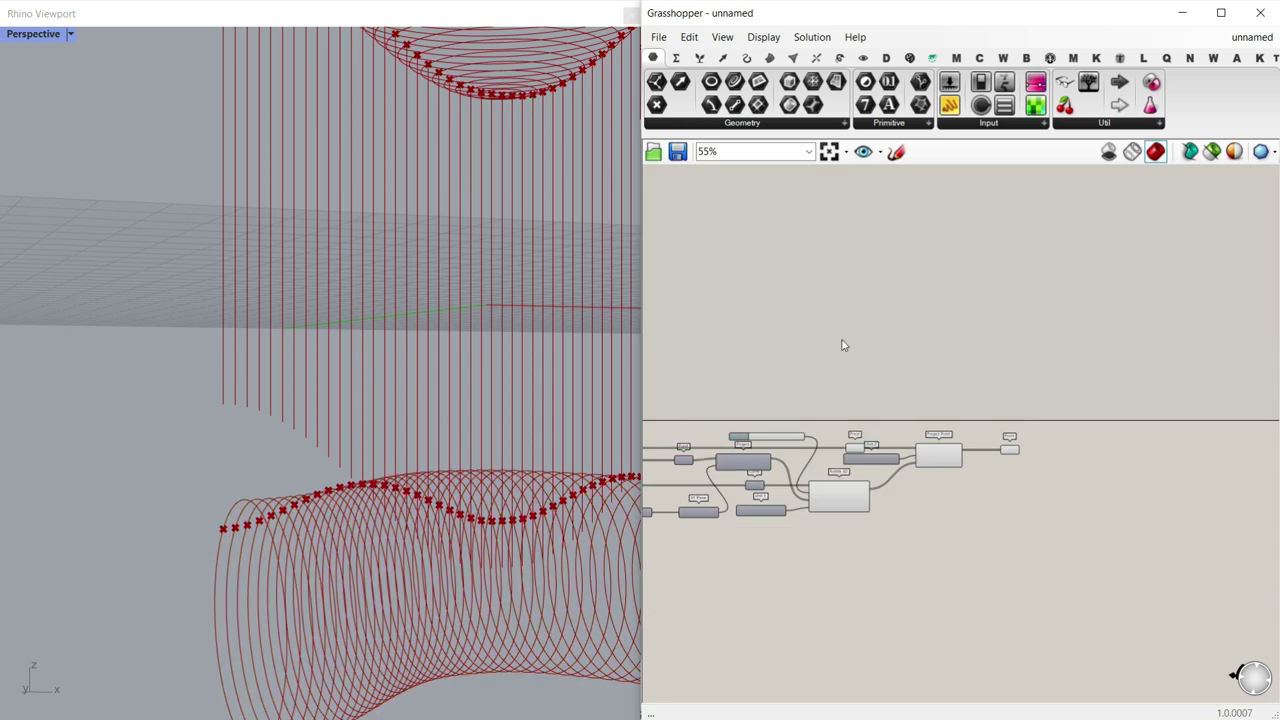
right_click(836, 462)
left_click(852, 398)
Step: Add a Point parameter fed by the points at the lower line ends and place it beneath the projected points parameter
scroll(913, 476, "up", 4)
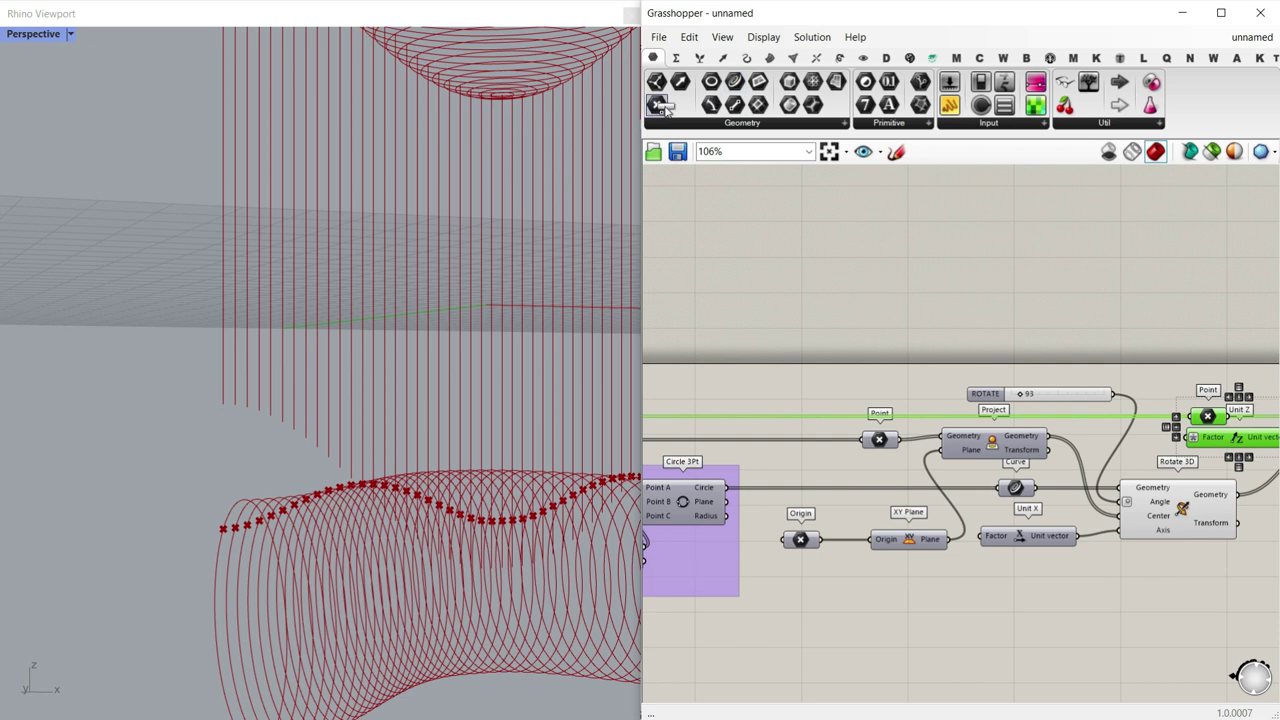
scroll(936, 480, "up", 2)
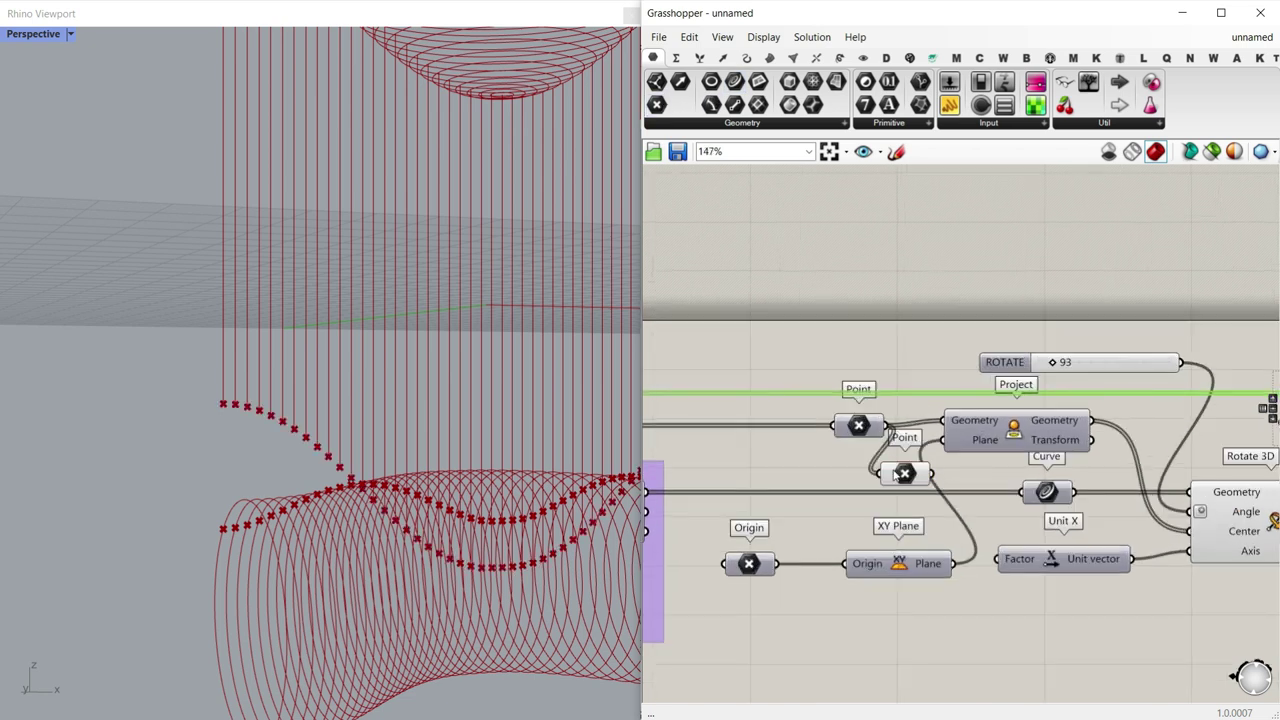
right_click_drag(929, 487, 687, 476)
scroll(685, 467, "down", 5)
left_click_drag(685, 467, 1066, 446)
scroll(1048, 463, "up", 6)
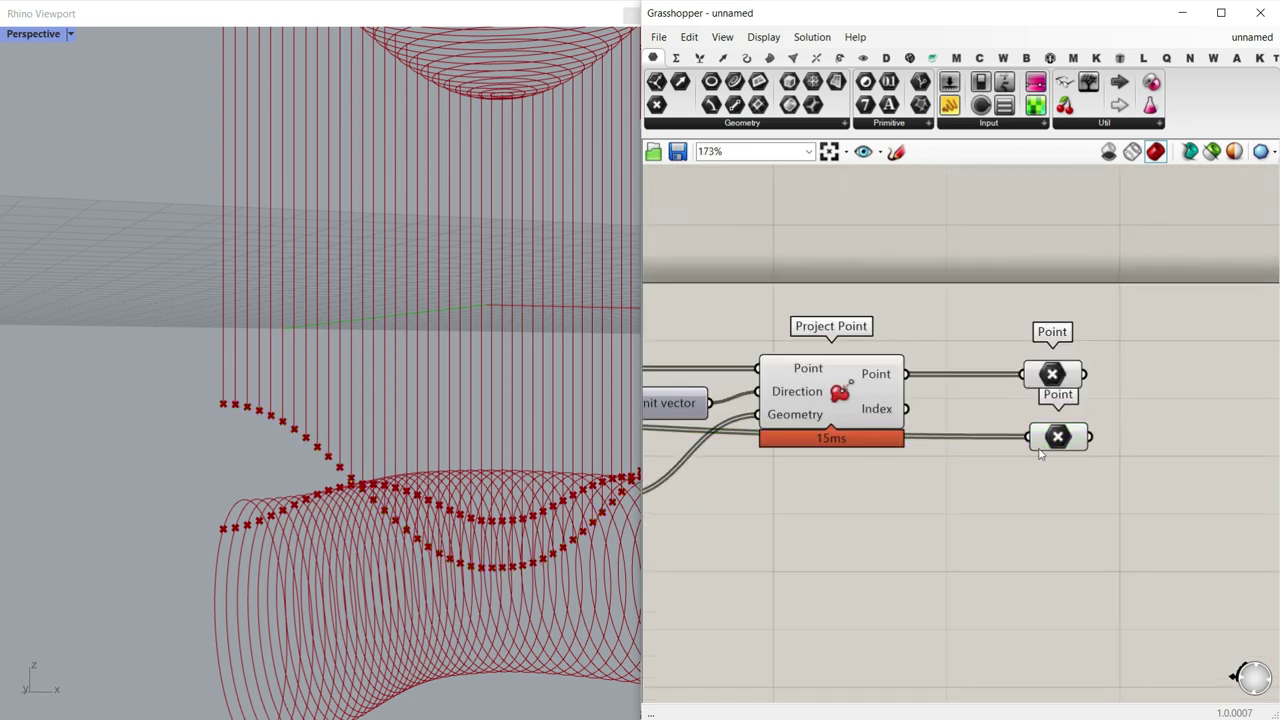
Step: Place a Vector 2Pt component beside the two stacked Point parameters
scroll(262, 503, "down", 6)
right_click_drag(260, 506, 281, 507)
scroll(300, 512, "up", 6)
right_click_drag(1009, 454, 879, 458)
left_click(926, 441)
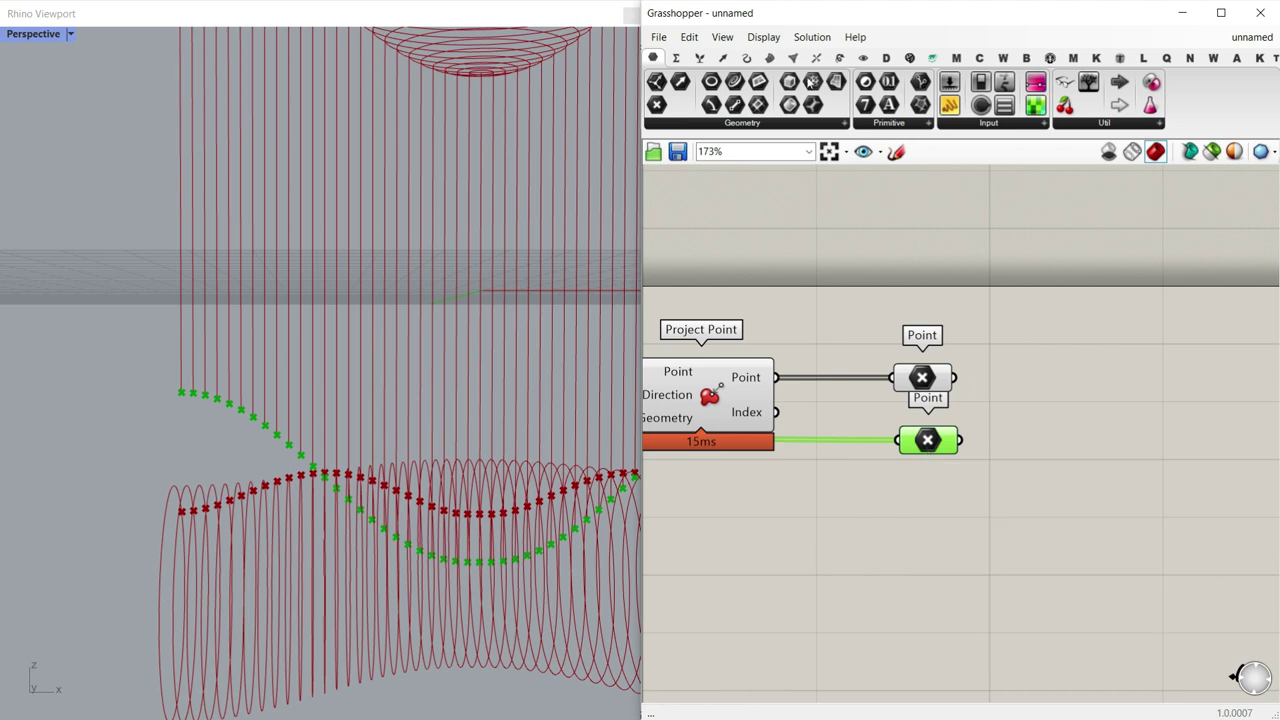
left_click(725, 57)
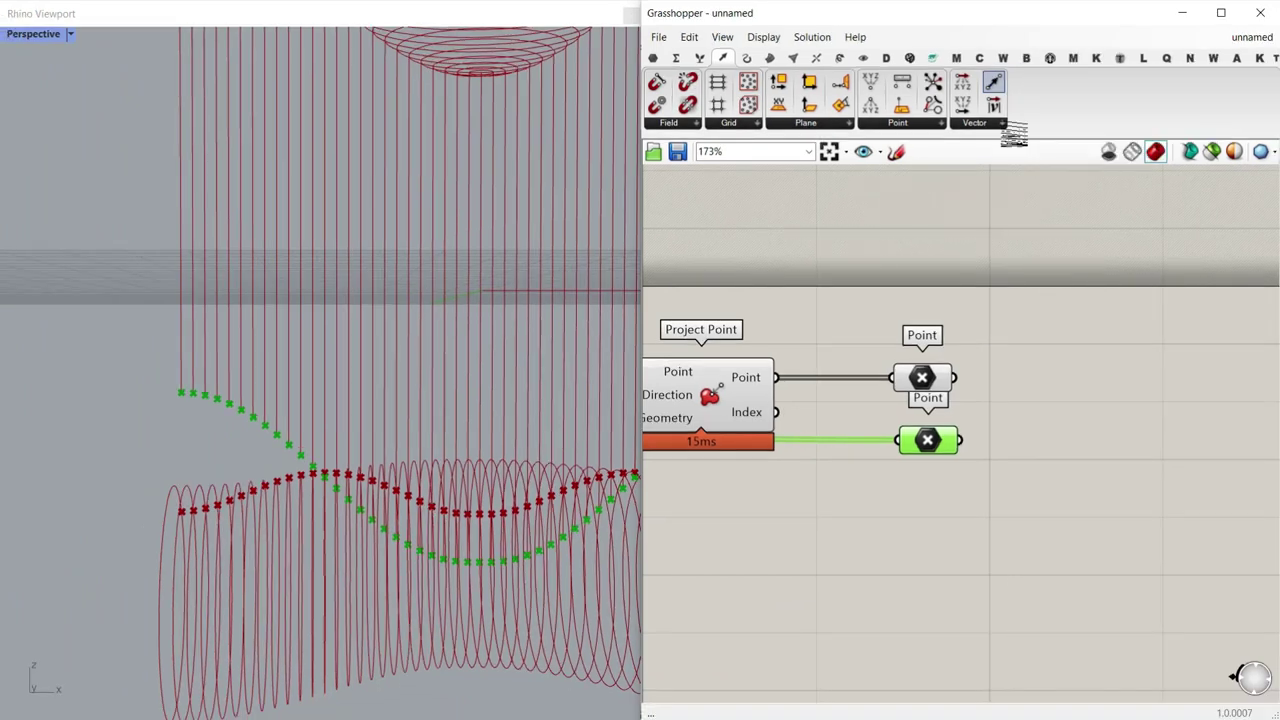
scroll(1061, 428, "up", 3)
left_click_drag(1061, 428, 1058, 424)
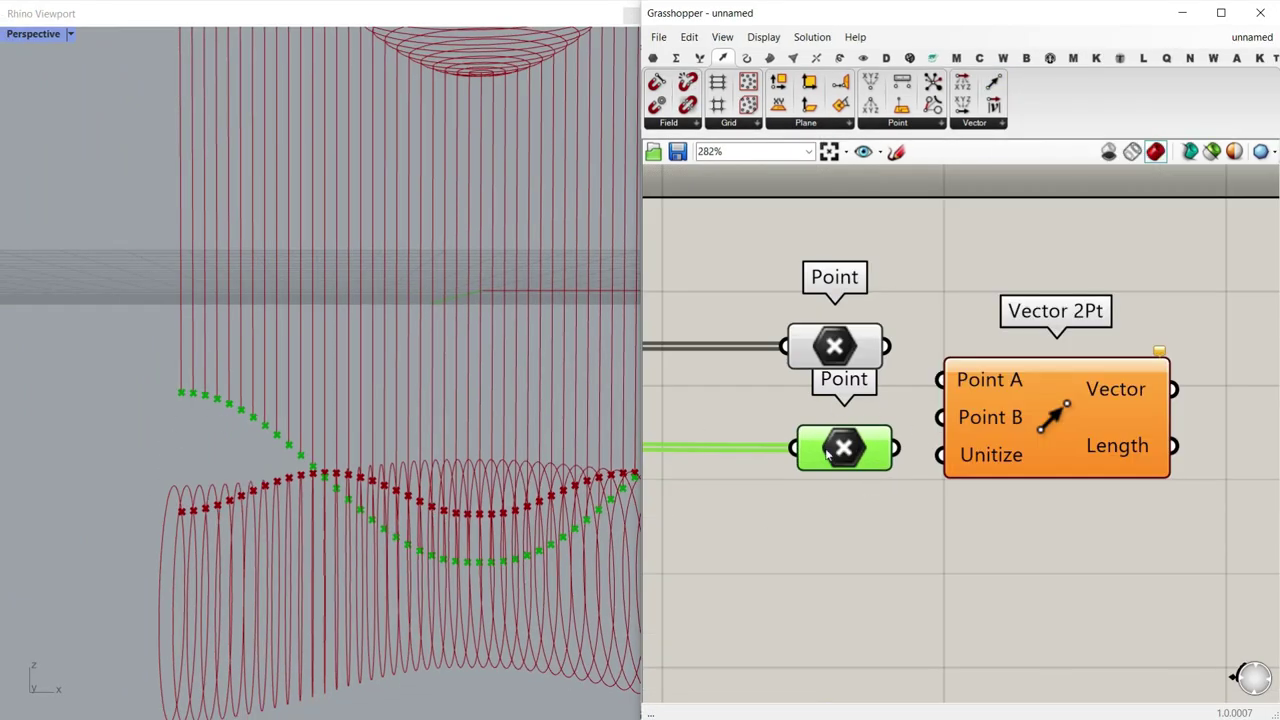
Step: Wire the line-end points into Point A and the projected points into Point B of Vector 2Pt
left_click(840, 344)
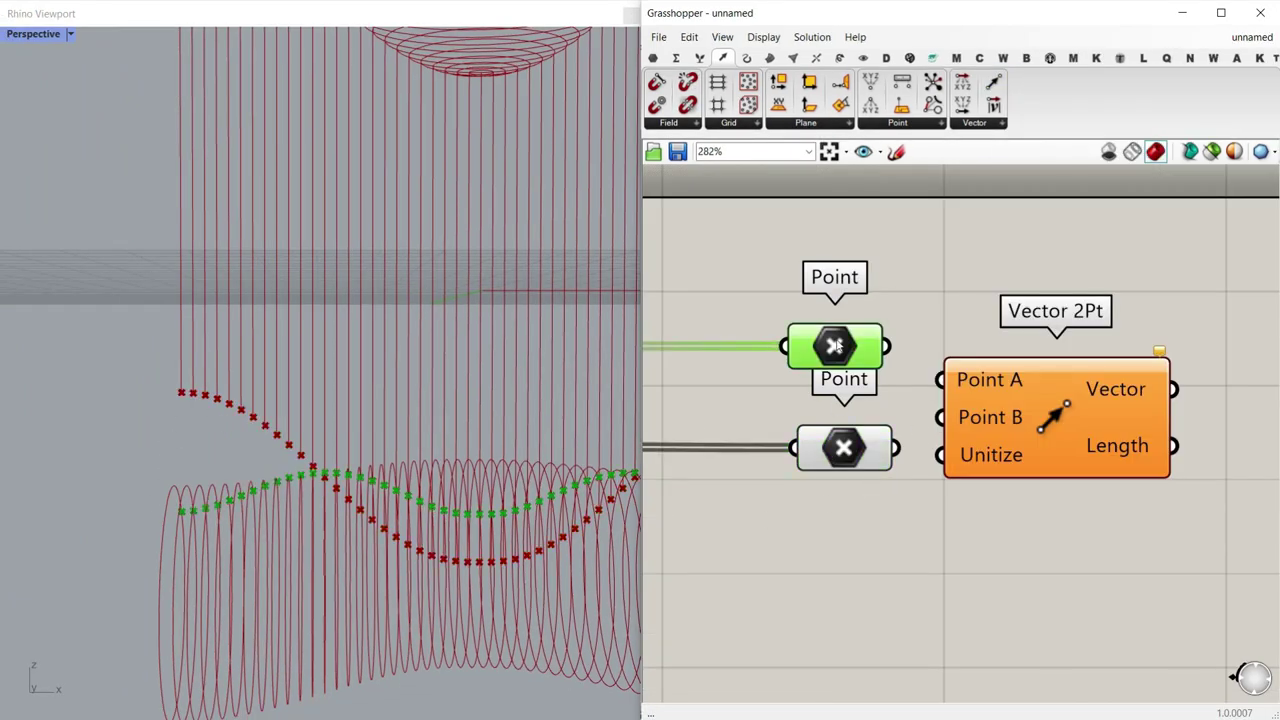
left_click(855, 443)
right_click_drag(203, 440, 168, 426)
scroll(168, 426, "up", 5)
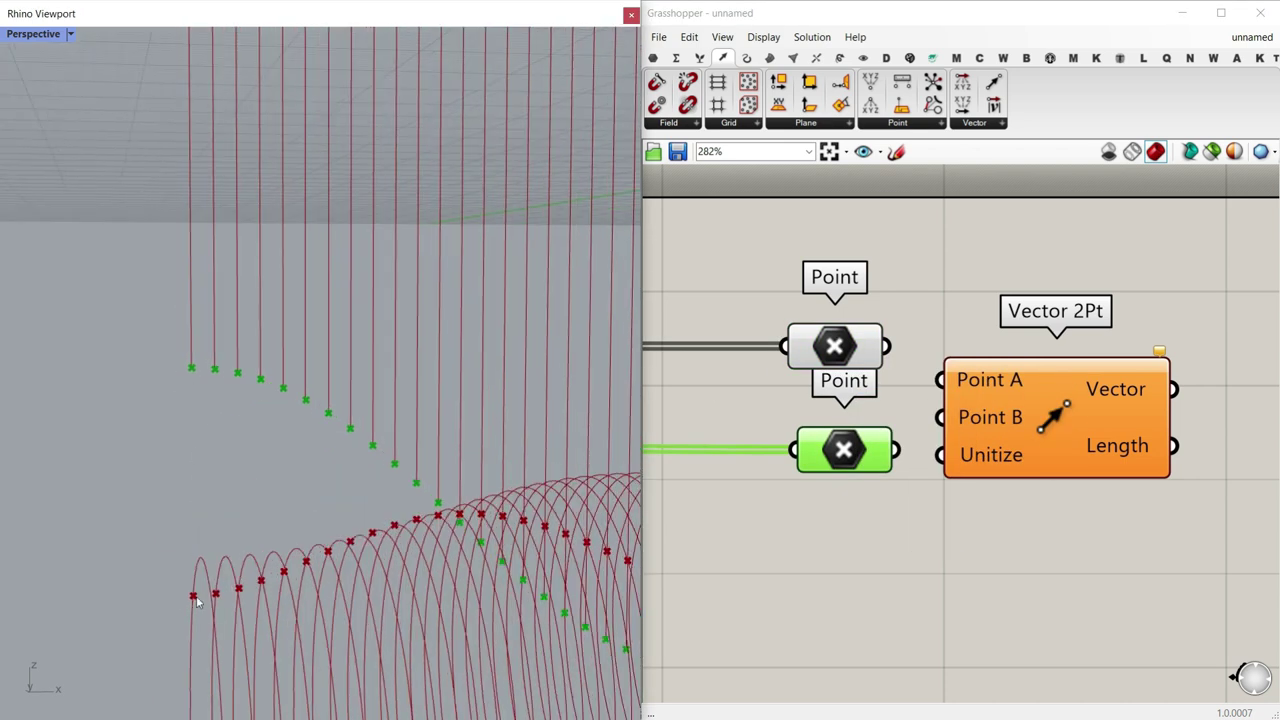
left_click(848, 344)
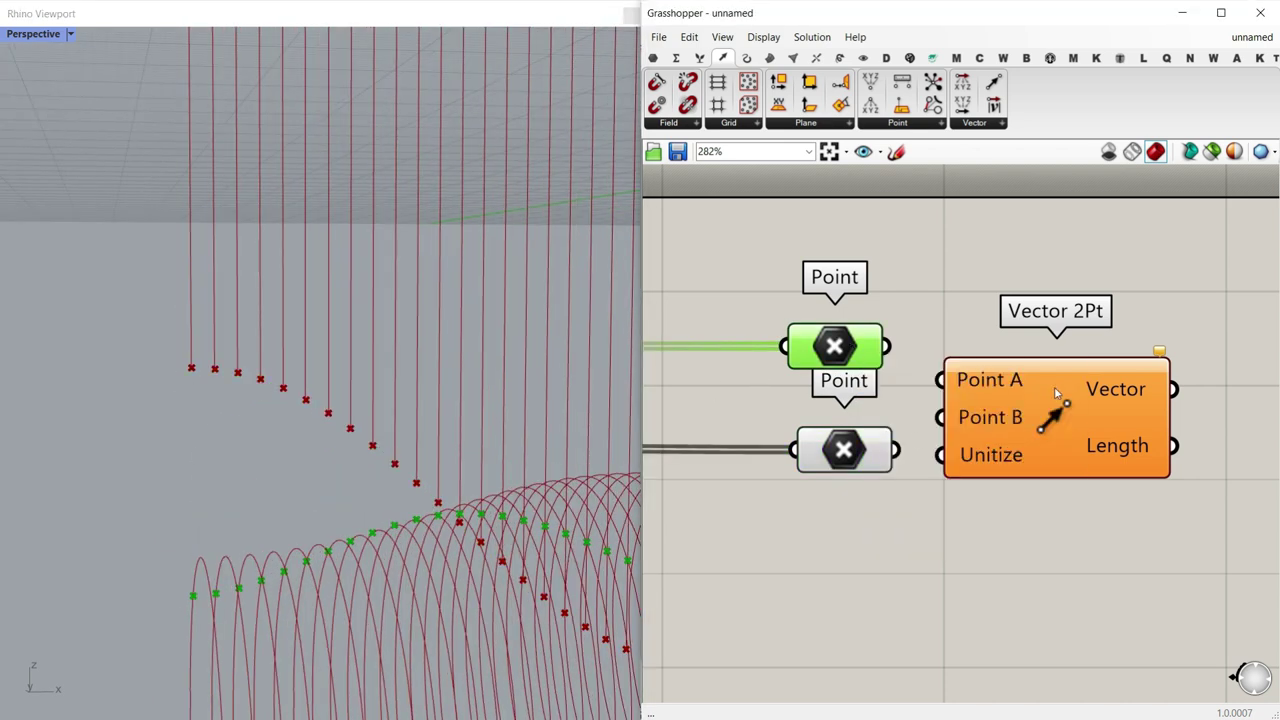
left_click_drag(1054, 386, 1094, 458)
left_click(848, 458)
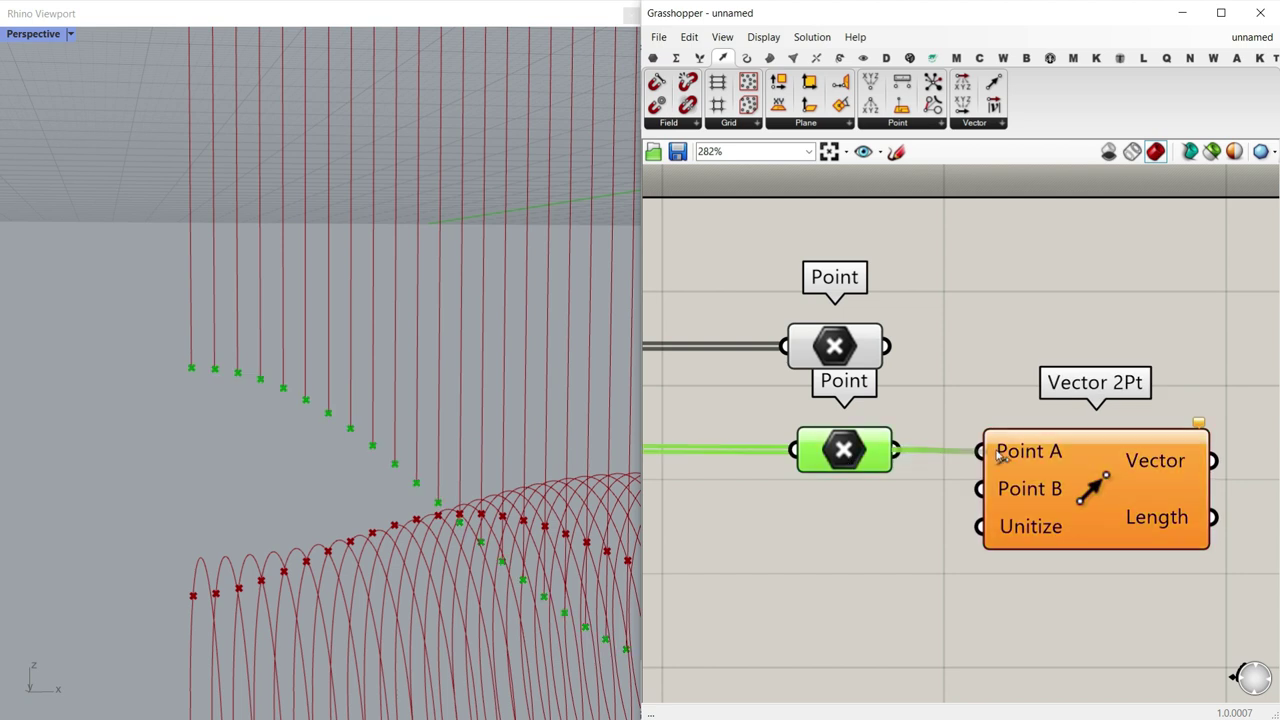
left_click(845, 350)
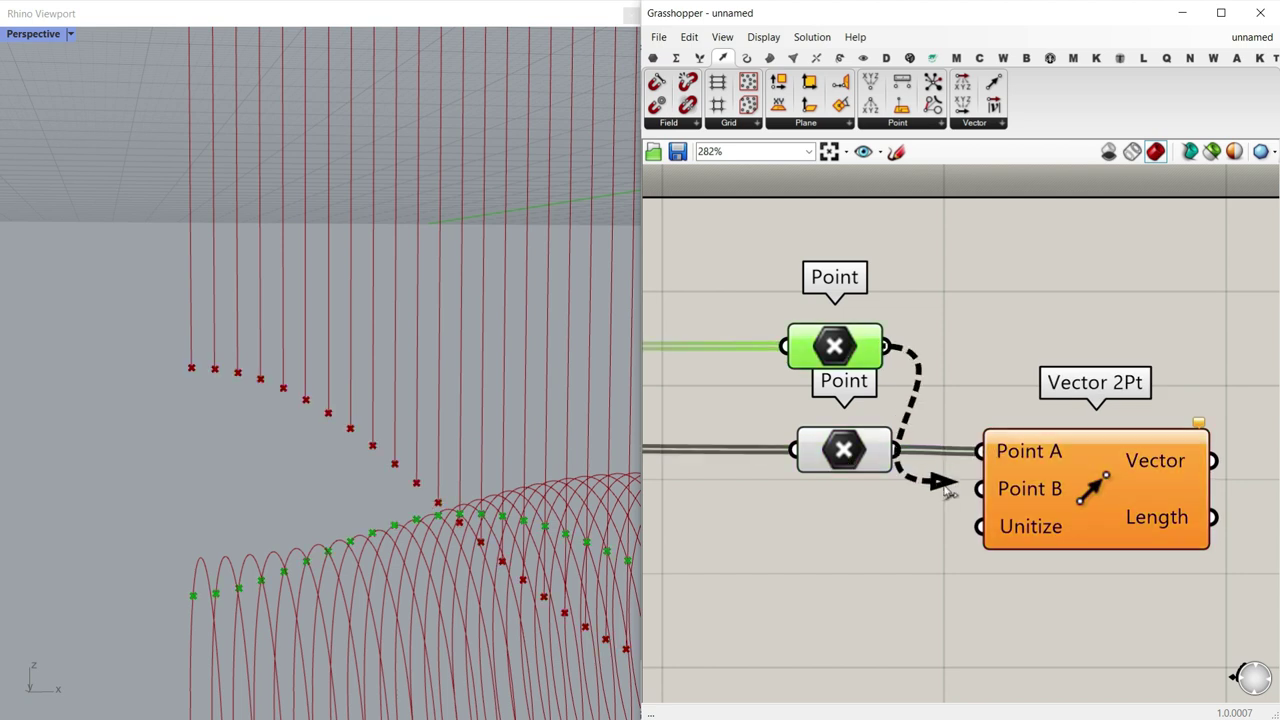
left_click_drag(948, 491, 988, 494)
scroll(925, 443, "down", 3)
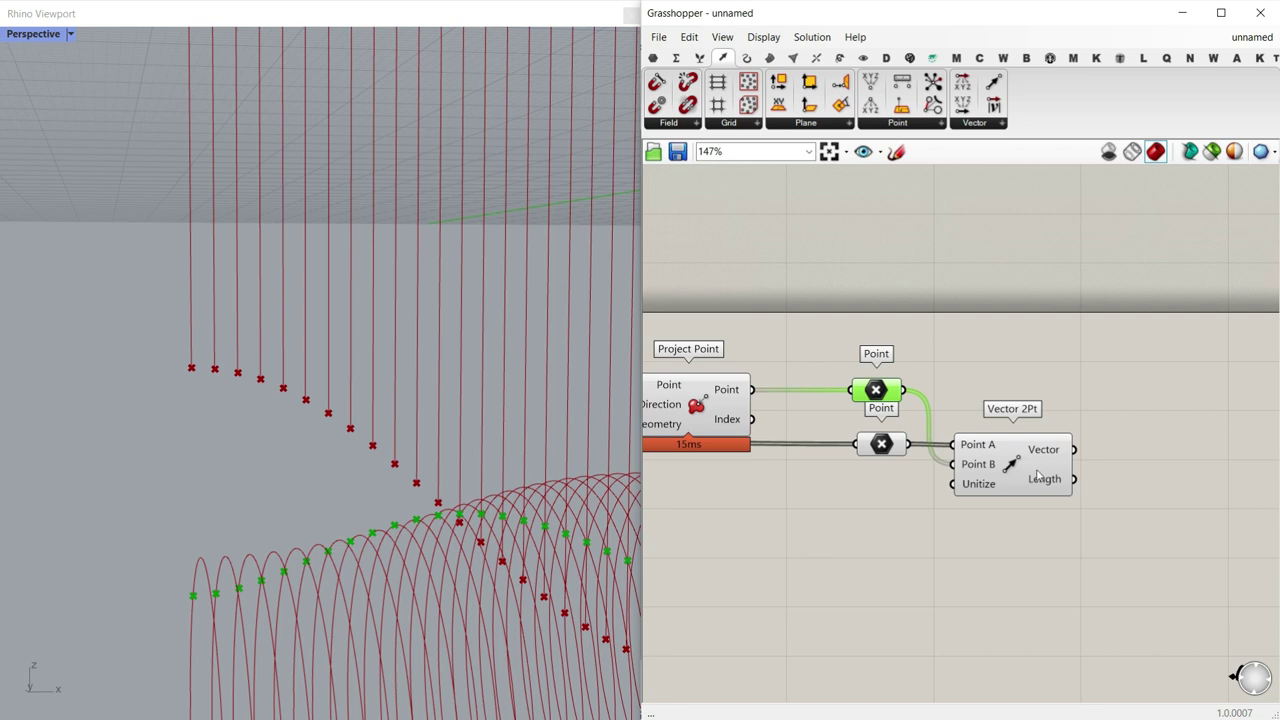
Step: Add a Vector Display component anchored at the line-end points and feed it the Vector 2Pt vectors
scroll(1038, 476, "up", 2)
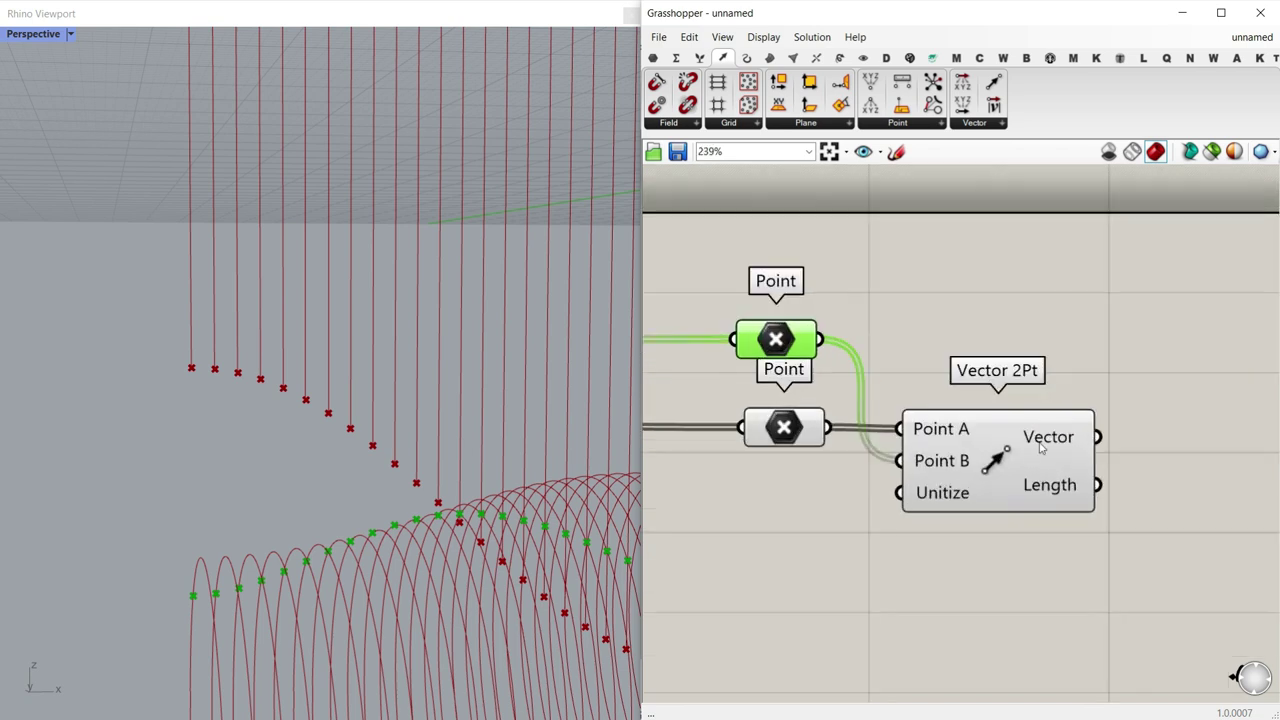
left_click(815, 60)
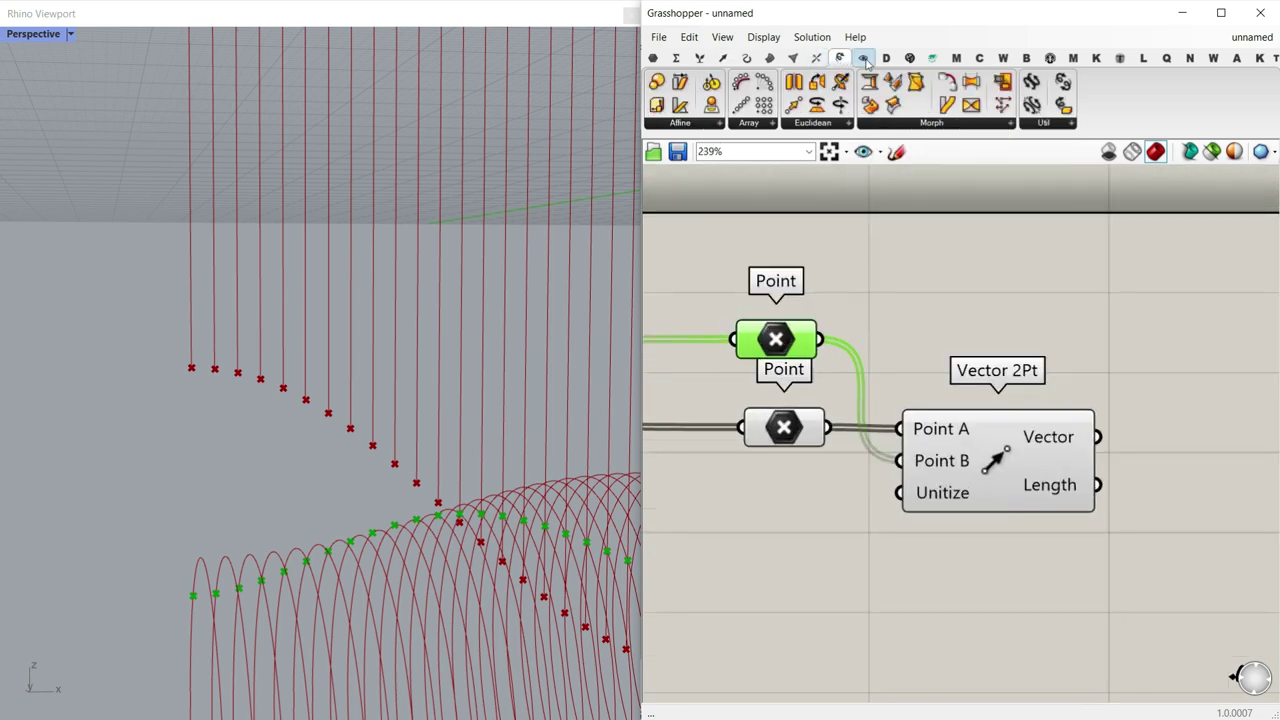
left_click(864, 59)
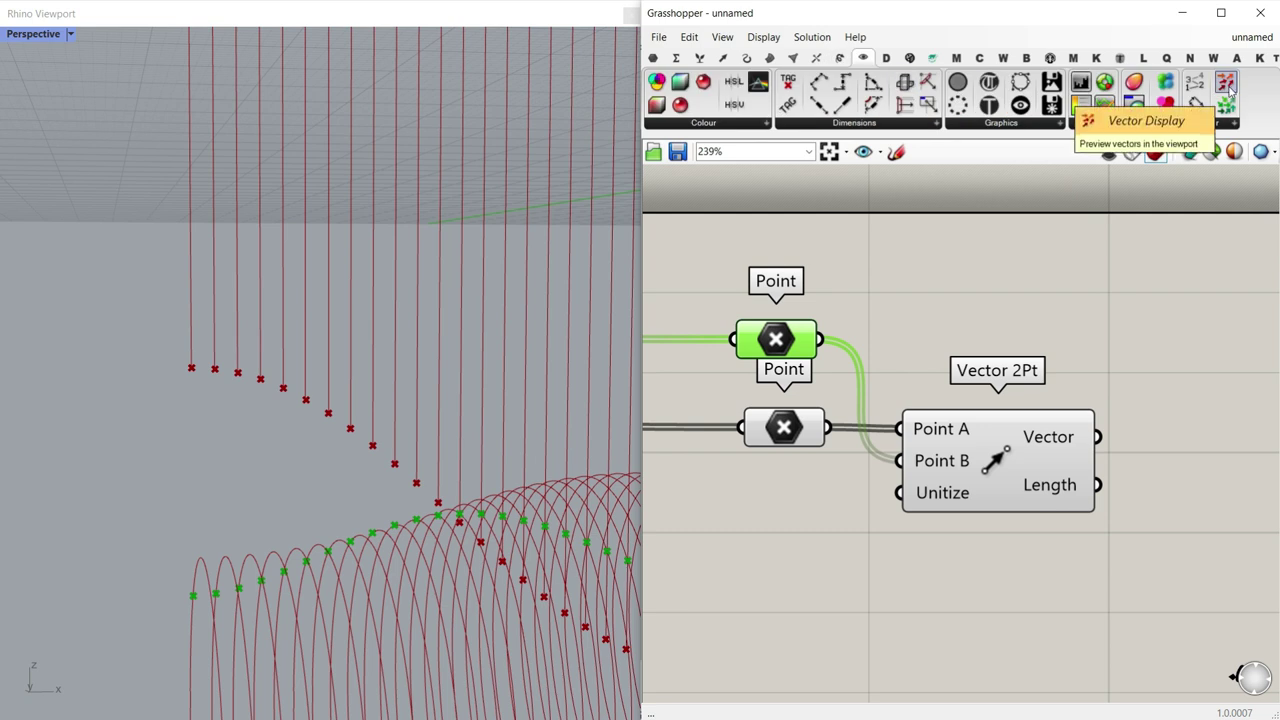
left_click_drag(1191, 377, 1191, 377)
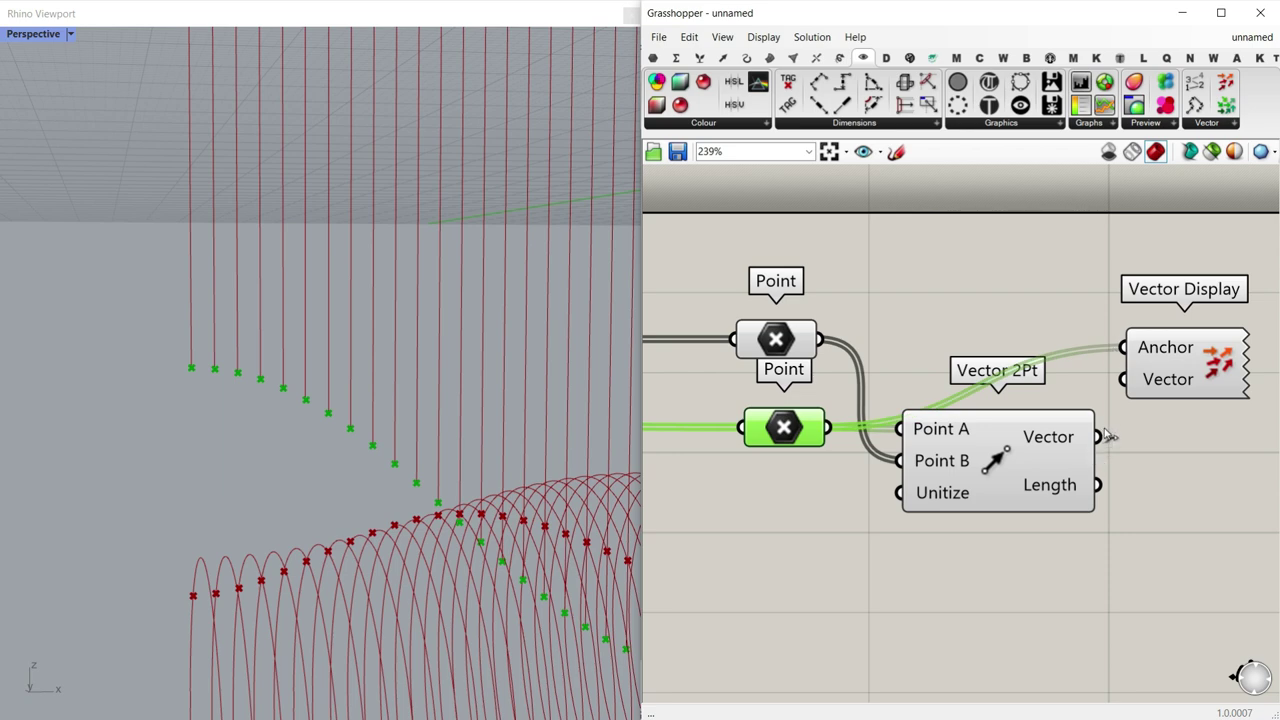
right_click_drag(368, 407, 436, 428)
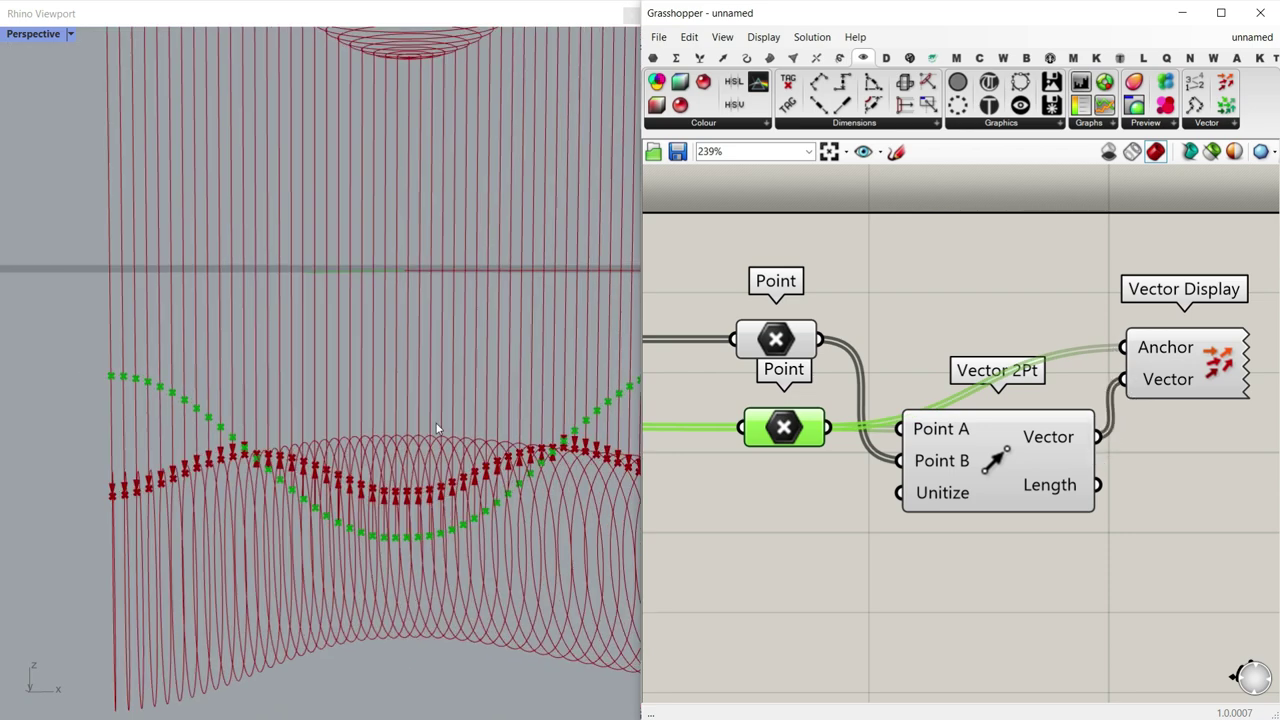
Step: Increase the rotation angle with the ROTATE slider and examine the displayed vectors between the two point sets
left_click(1168, 377)
right_click_drag(389, 498, 879, 497)
scroll(436, 450, "down", 5)
right_click_drag(947, 435, 1134, 449)
scroll(1134, 449, "down", 4)
right_click_drag(886, 479, 1121, 454)
scroll(822, 381, "up", 7)
left_click_drag(758, 316, 800, 338)
scroll(275, 403, "down", 10)
right_click_drag(275, 403, 215, 370)
Step: Delete the Vector Display component beside Vector 2Pt
scroll(263, 443, "up", 8)
right_click_drag(843, 394, 690, 411)
scroll(690, 411, "down", 4)
right_click_drag(1157, 420, 813, 447)
scroll(813, 447, "down", 2)
scroll(1228, 468, "up", 3)
key("Delete")
Step: Add a Move component and position it above and beyond Vector 2Pt
double_click(1132, 447)
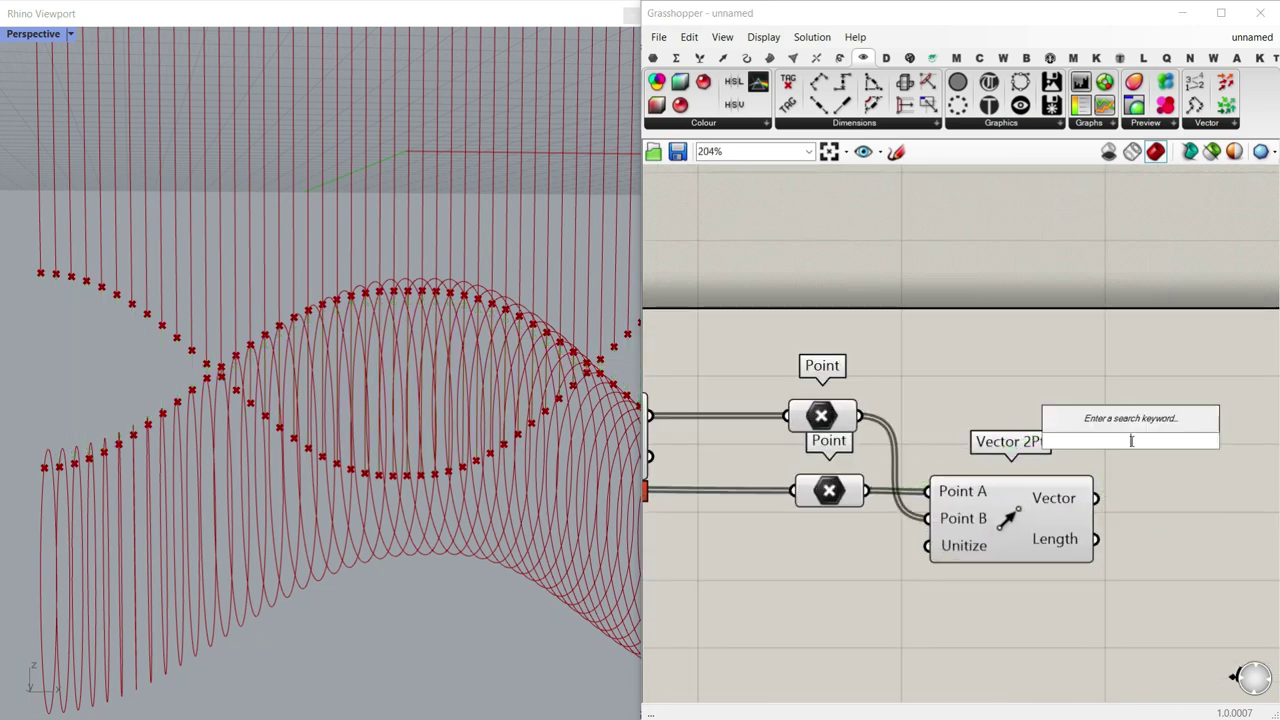
type("move")
key("Return")
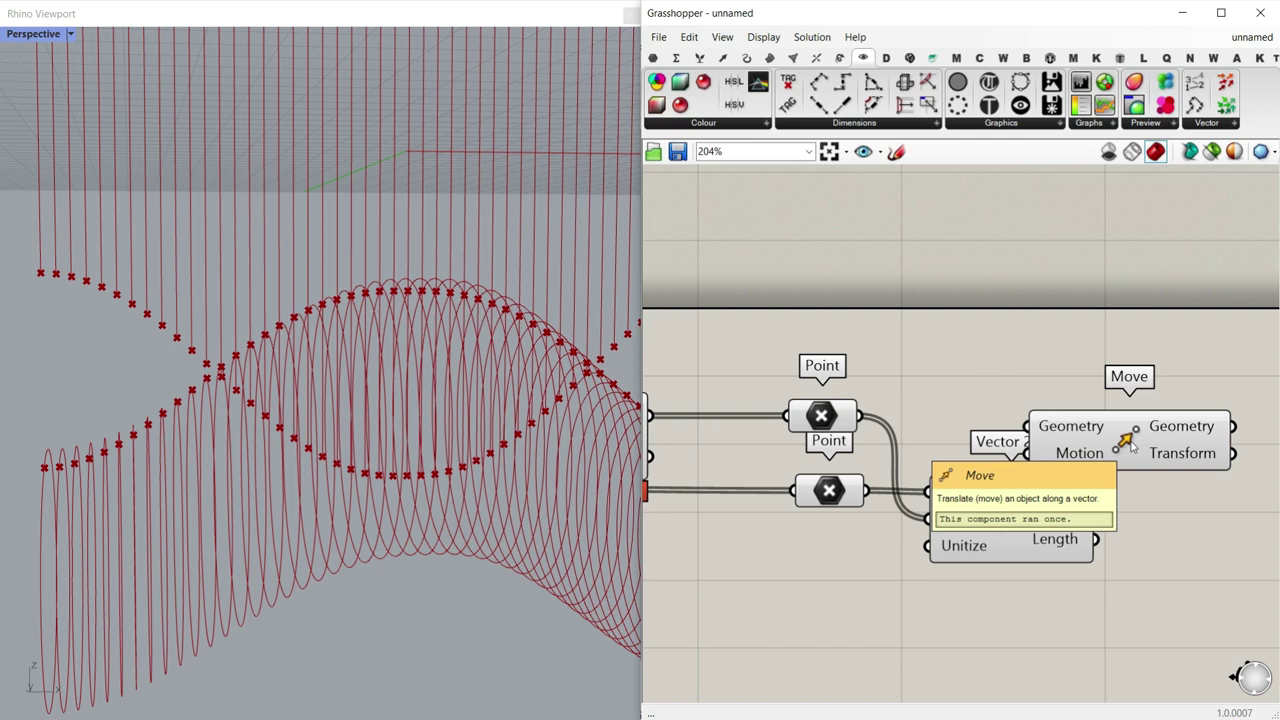
left_click_drag(1110, 446, 1153, 422)
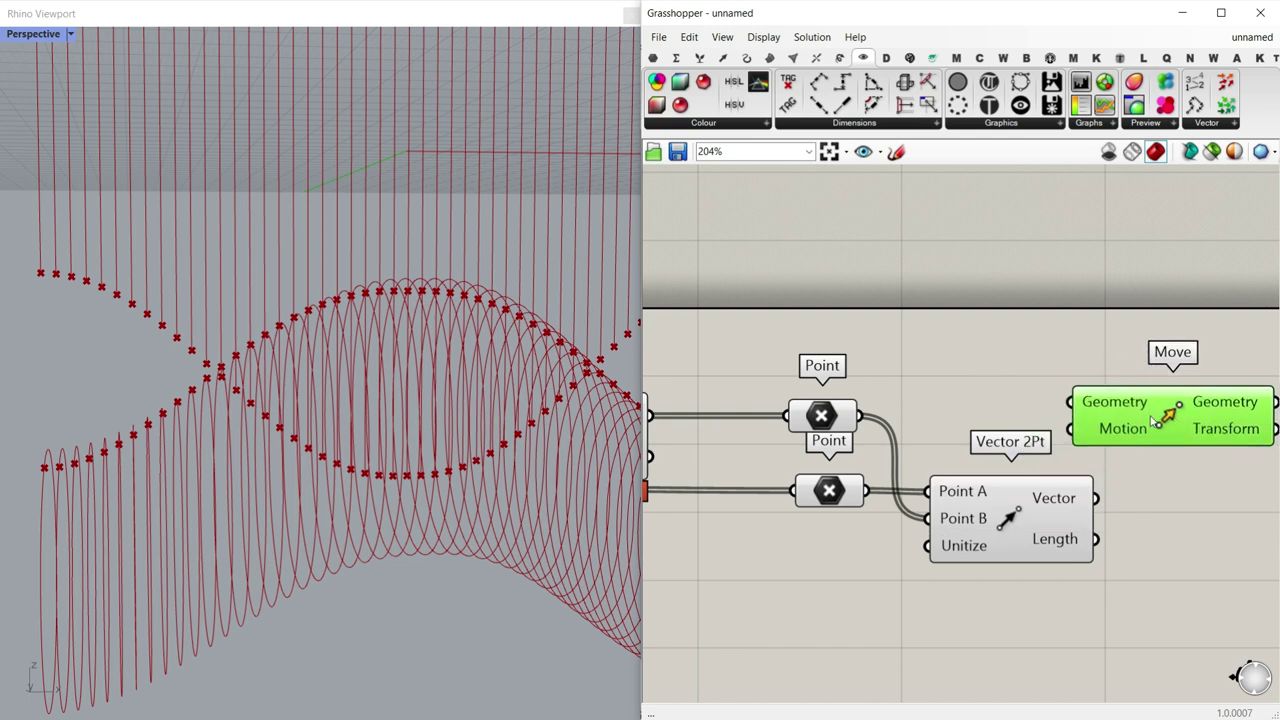
Step: Turn off the preview of Project Point, the two Point parameters beside it and Vector 2Pt
scroll(1086, 475, "down", 4)
right_click_drag(942, 466, 1047, 457)
scroll(951, 471, "down", 2)
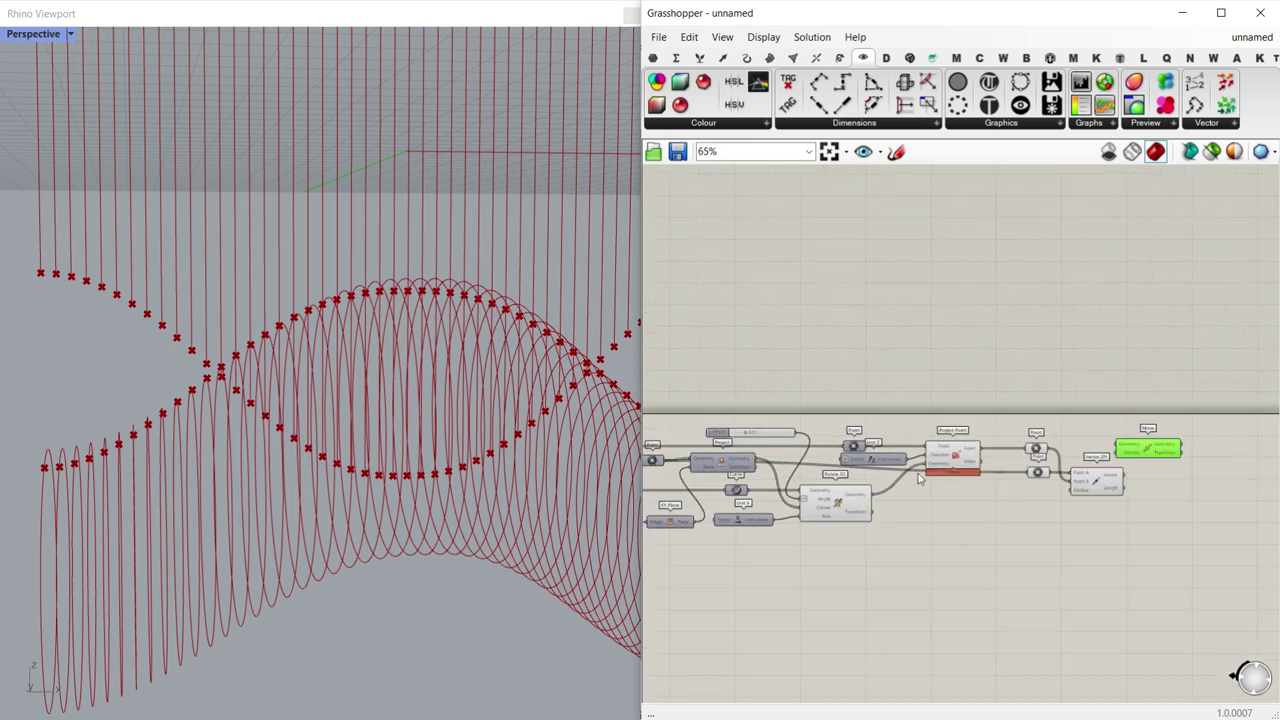
left_click(839, 508)
scroll(318, 450, "down", 4)
scroll(1060, 480, "up", 3)
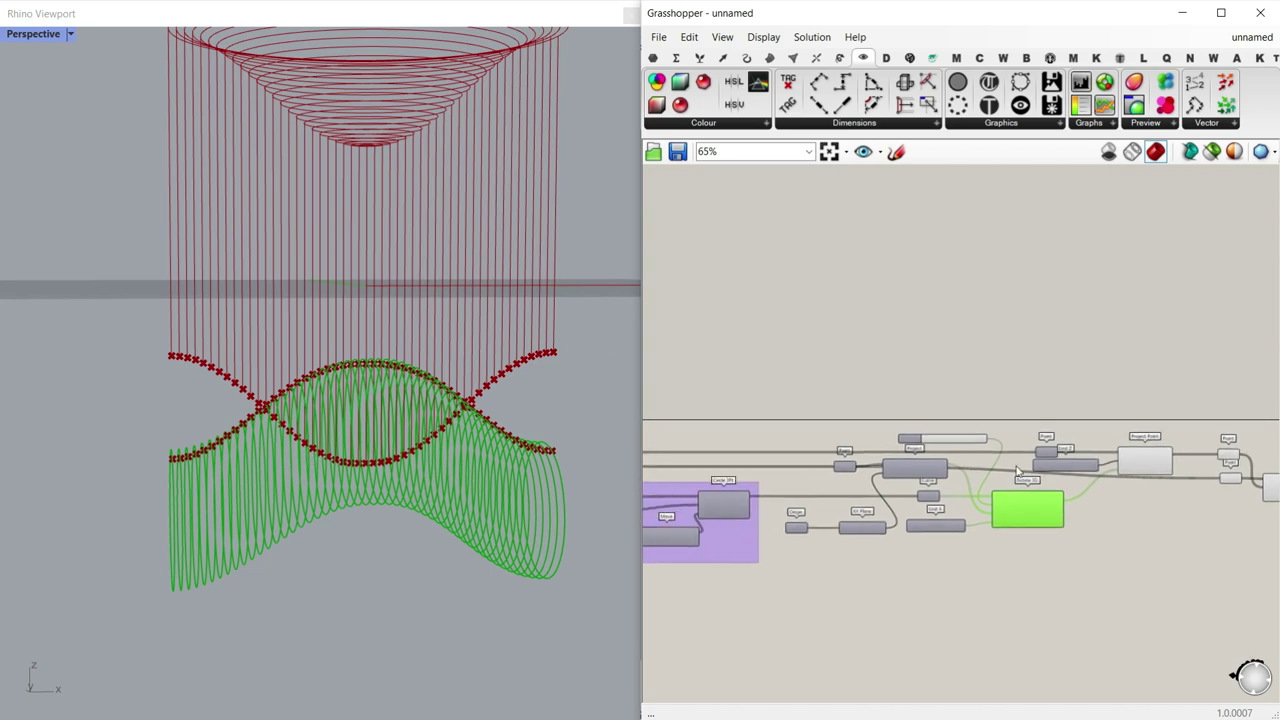
left_click_drag(1112, 525, 855, 393)
right_click(884, 352)
left_click(921, 376)
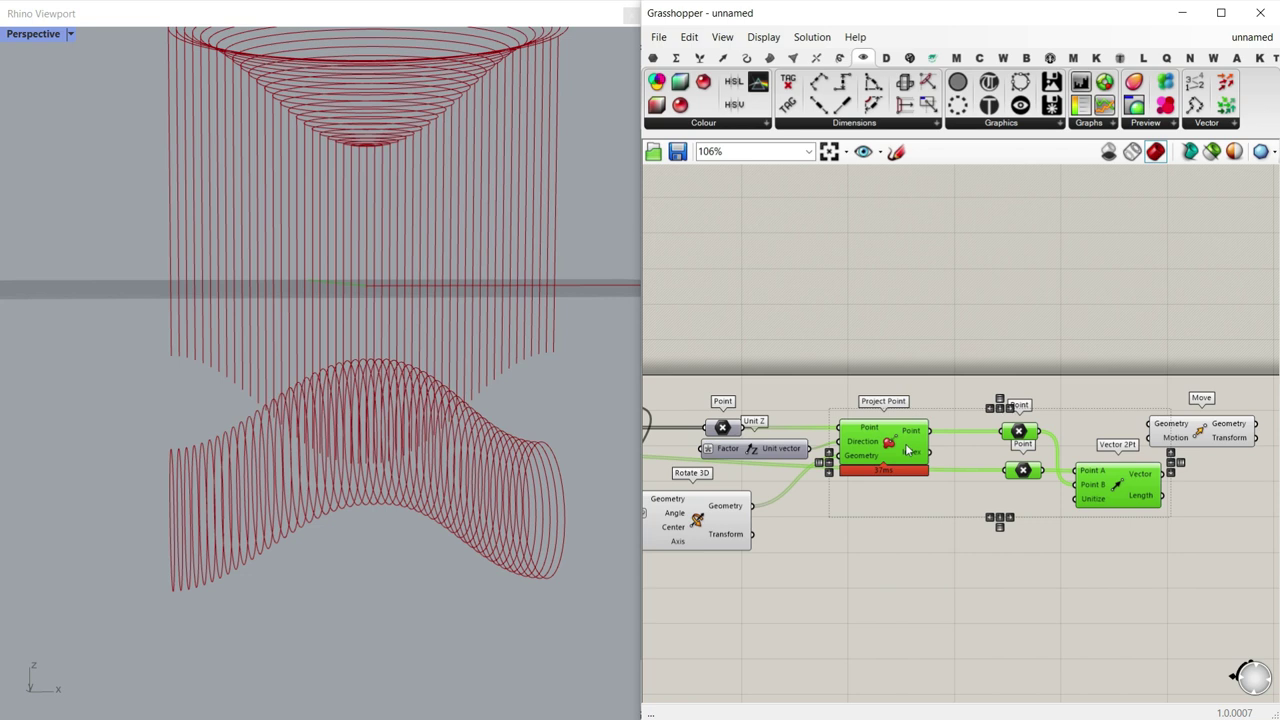
Step: Add a Curve parameter below the Circle 3Pt group and feed it the Line output of Line SDL
scroll(921, 400, "down", 2)
left_click(651, 58)
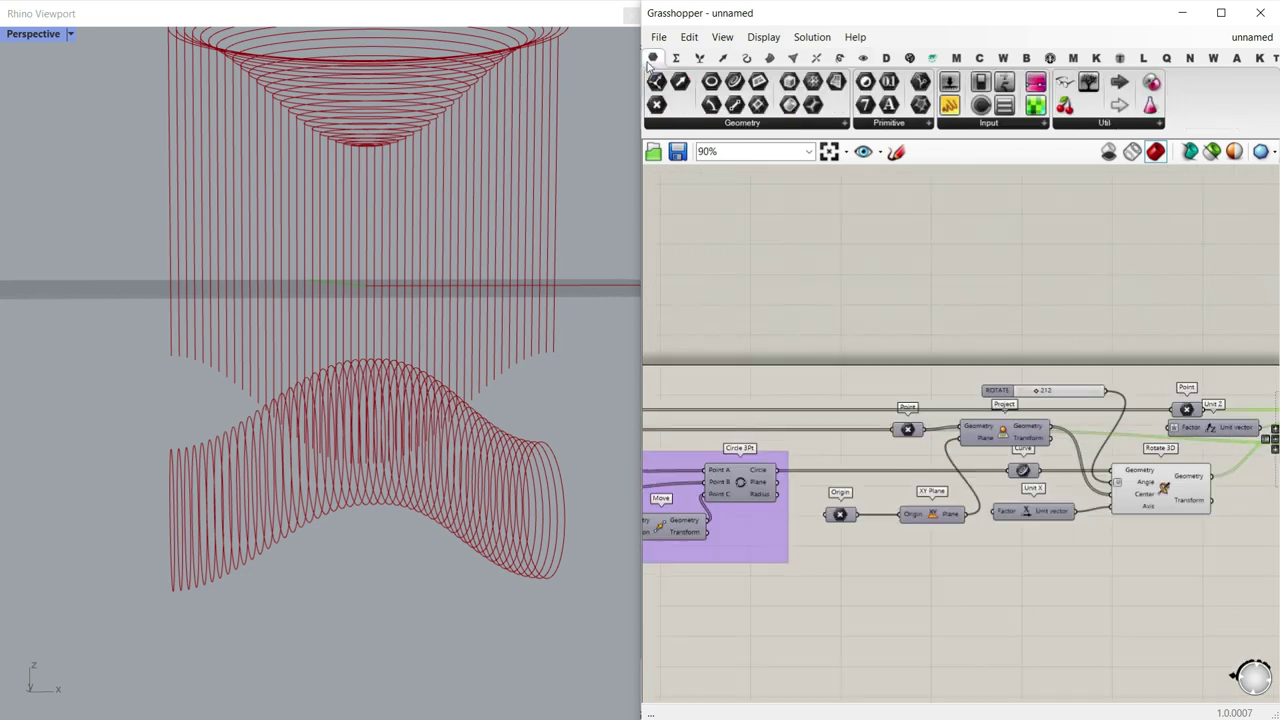
scroll(1052, 432, "down", 2)
scroll(877, 470, "up", 2)
scroll(870, 460, "down", 2)
scroll(880, 450, "up", 3)
scroll(1060, 460, "down", 3)
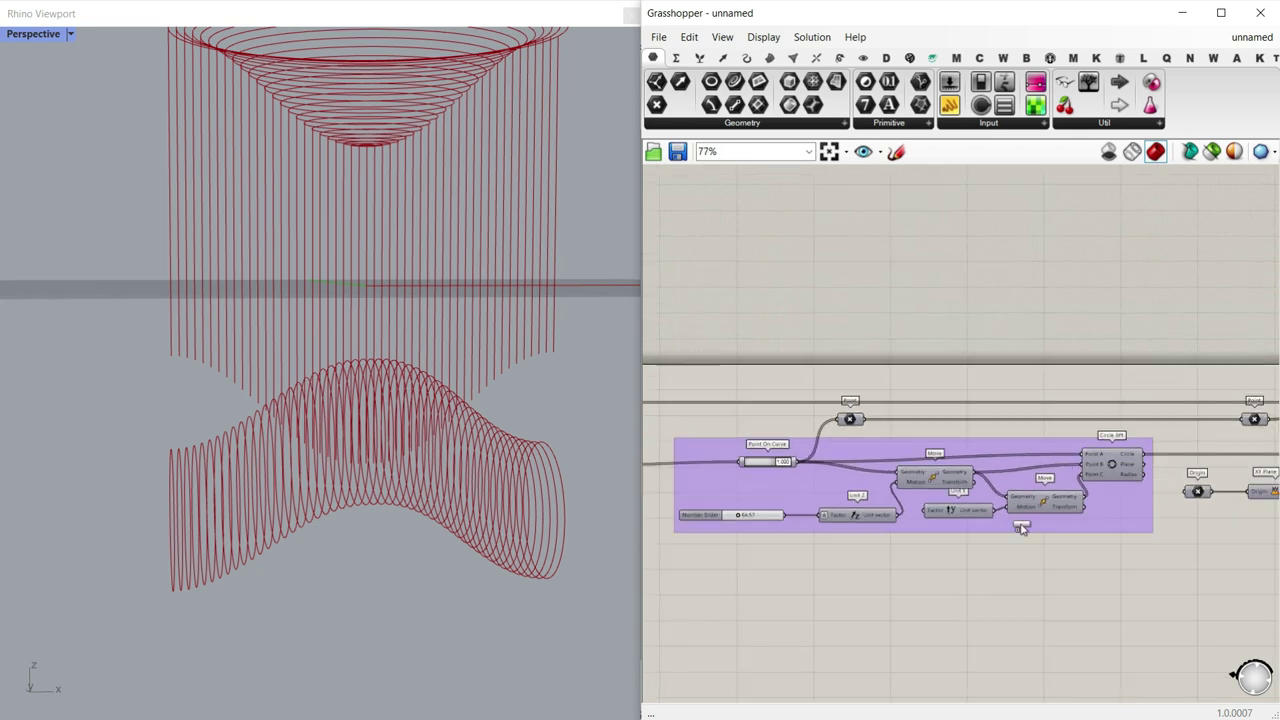
scroll(1021, 527, "up", 3)
left_click(1021, 596)
right_click_drag(680, 520, 1052, 505)
scroll(1045, 490, "down", 2)
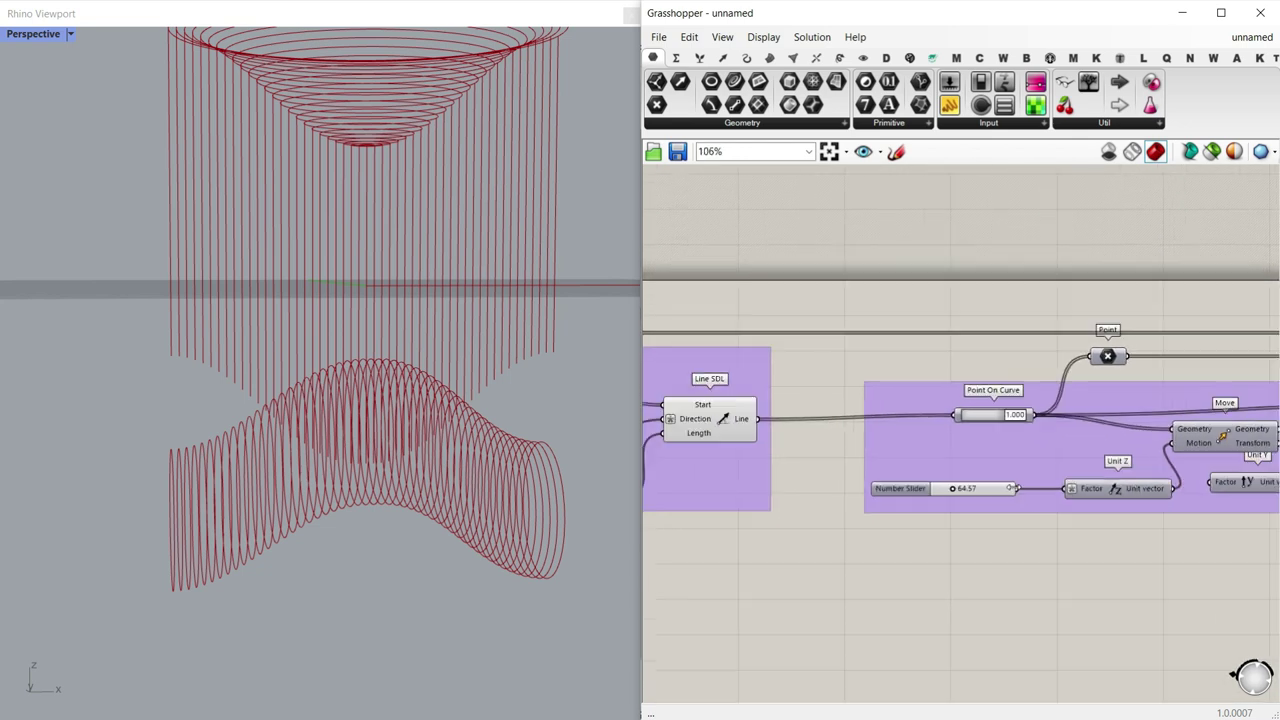
left_click(770, 428)
Step: Insert a Relay on the wire from Line SDL and move the Curve parameter along toward the Vector 2Pt end of the definition
scroll(801, 471, "down", 4)
left_click_drag(801, 471, 945, 477)
scroll(1008, 525, "up", 4)
right_click_drag(793, 457, 983, 465)
double_click(981, 464)
scroll(732, 481, "down", 5)
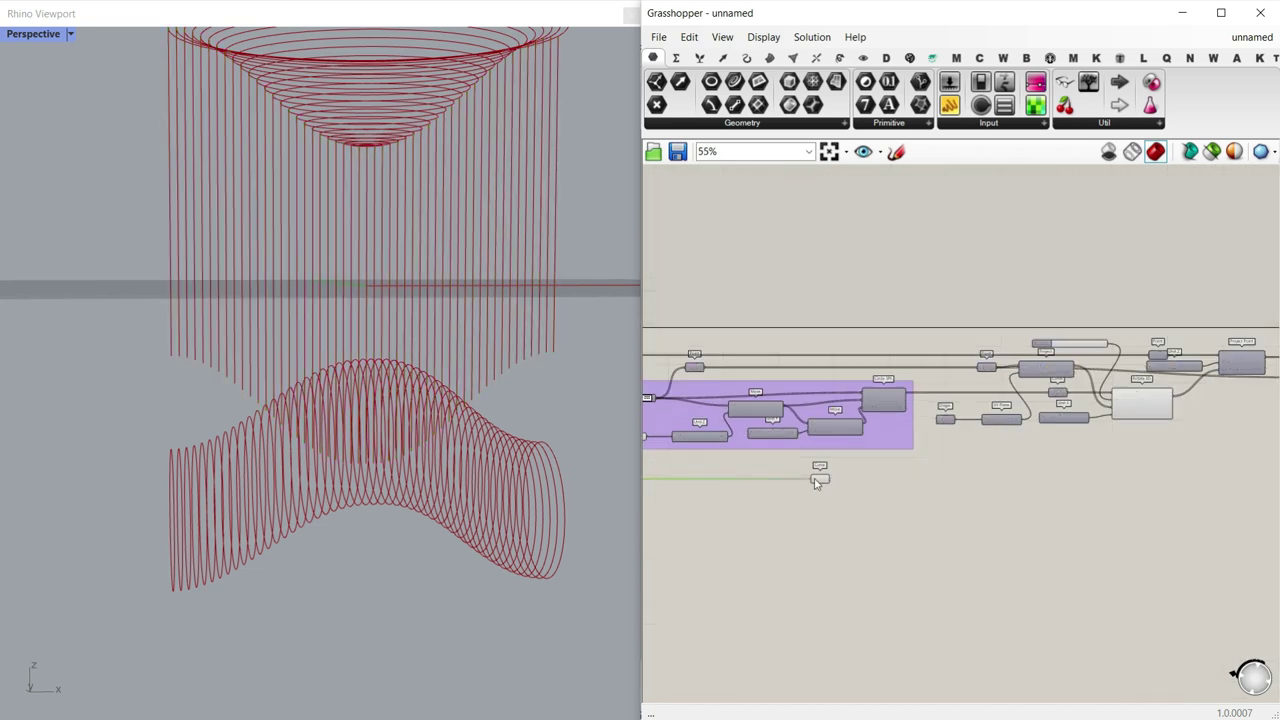
left_click_drag(807, 485, 941, 486)
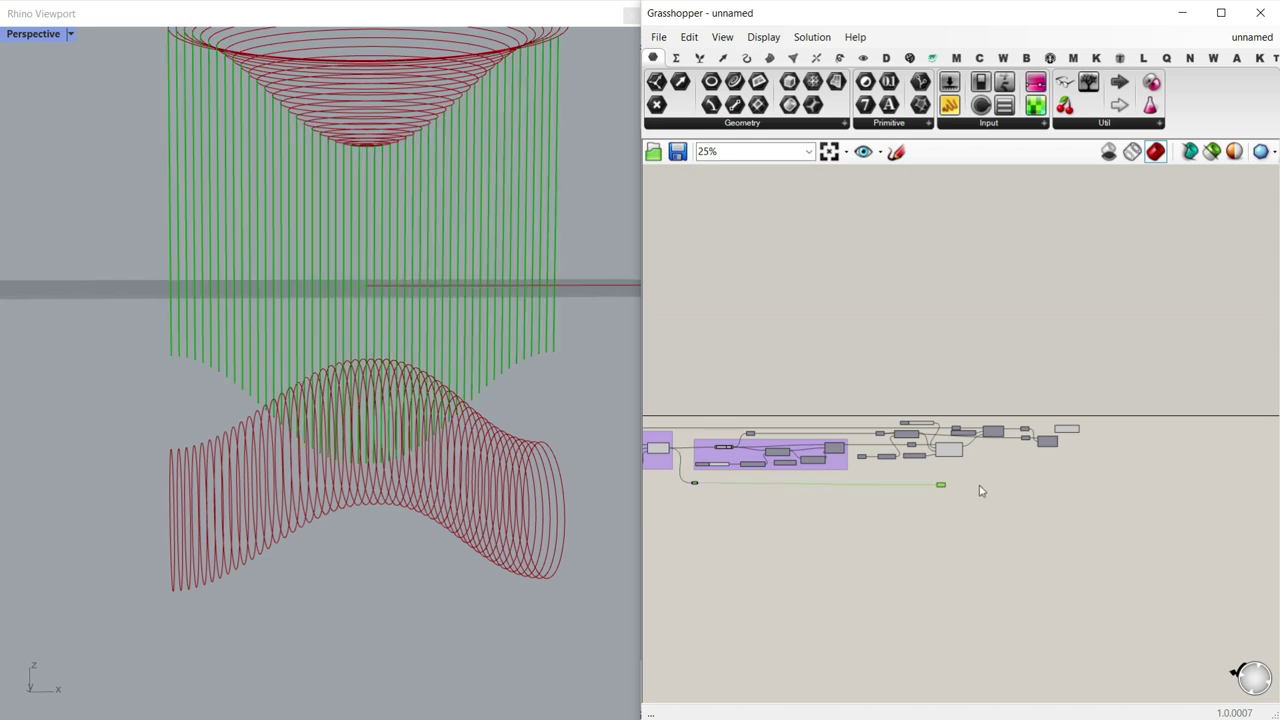
Step: Group the ROTATE slider, Project, XY Plane, Unit X, Rotate 3D and neighbouring components
scroll(968, 454, "up", 4)
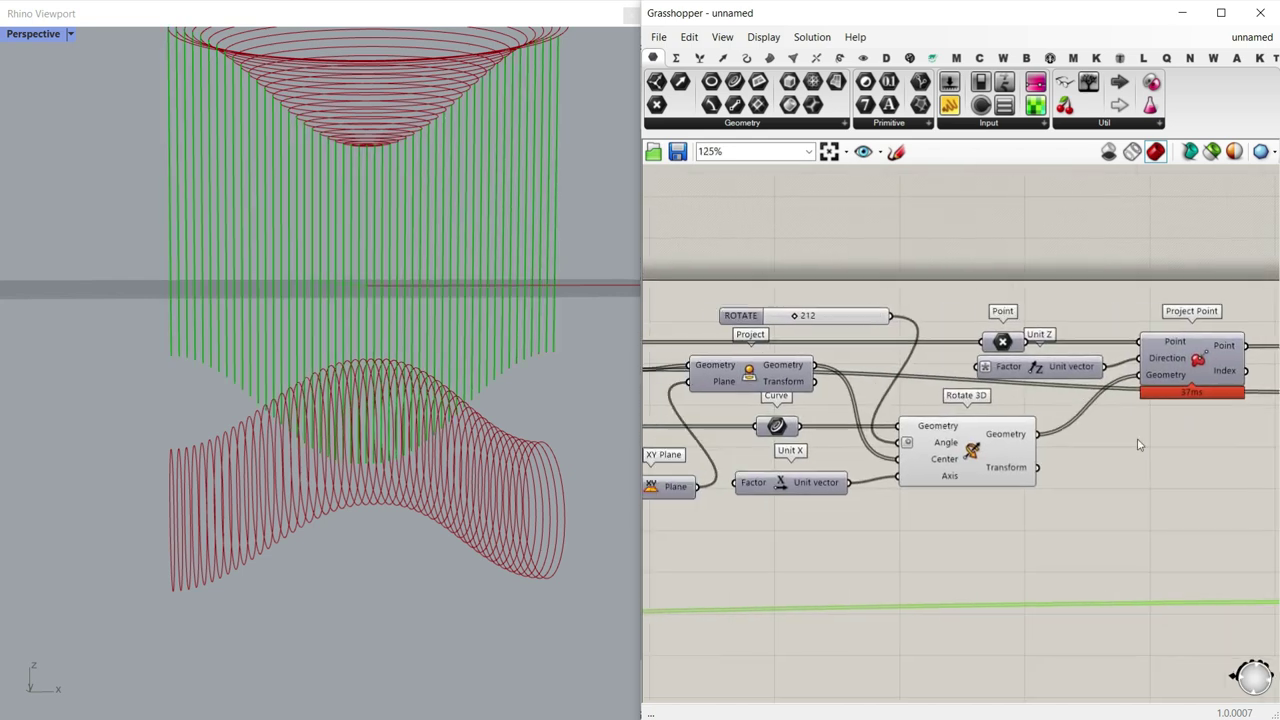
right_click_drag(1047, 464, 1011, 465)
left_click_drag(1016, 505, 701, 354)
right_click(798, 290)
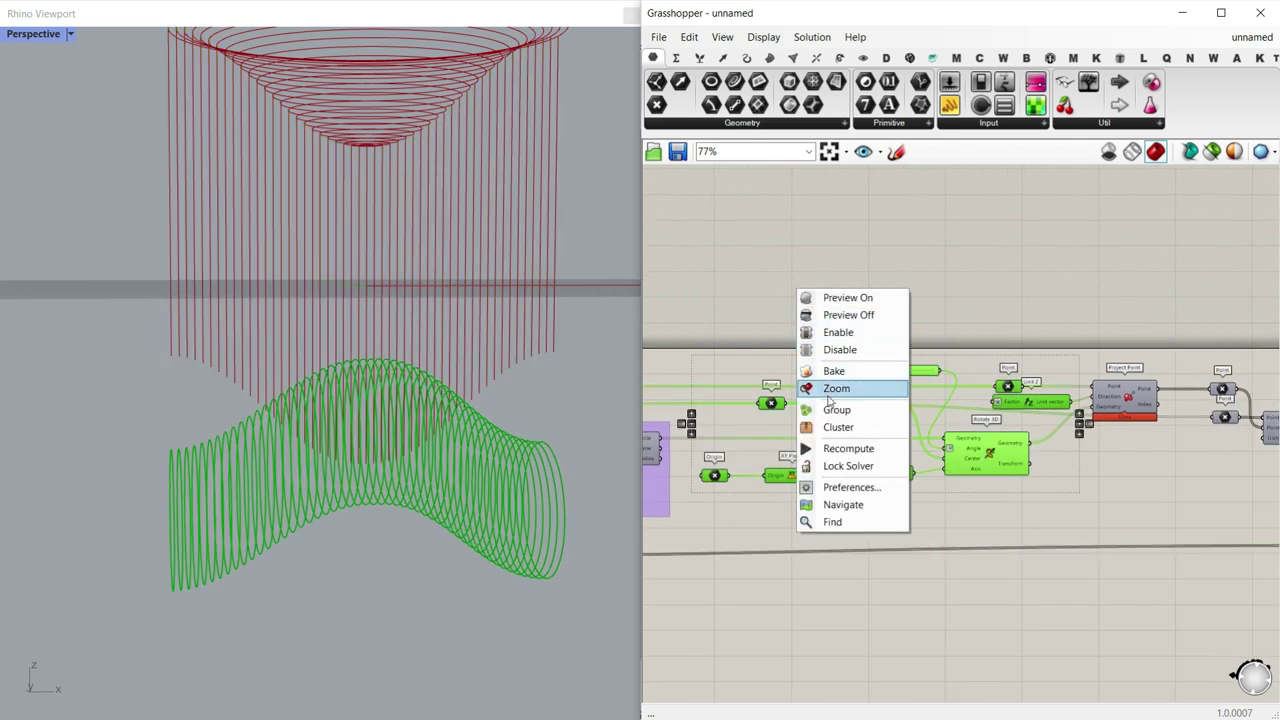
left_click(836, 410)
left_click(1152, 433)
Step: Shift Project Point and its downstream components away from the rotation group and rearrange the Point and Unit Z components
scroll(1152, 433, "up", 2)
left_click(1098, 441)
left_click(1001, 361, "shift")
right_click(1060, 459)
left_click(1108, 585)
scroll(1108, 560, "down", 3)
left_click_drag(822, 356, 1195, 482)
left_click_drag(787, 411, 939, 411)
right_click(827, 463)
scroll(847, 410, "up", 3)
left_click_drag(829, 393, 829, 377)
left_click_drag(862, 414, 771, 426)
Step: Remove the Point and Unit Z components that feed Project Point from the rotation group
right_click(806, 491)
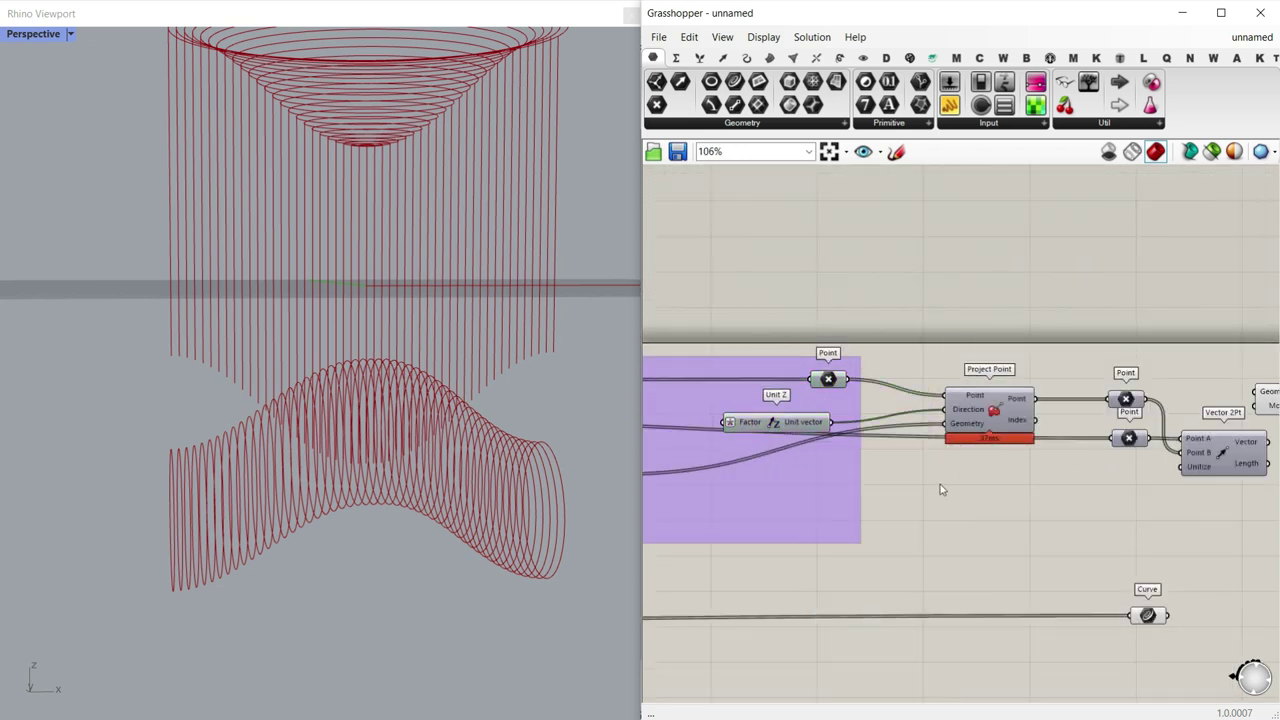
scroll(940, 484, "down", 2)
right_click(912, 474)
left_click(953, 581)
Step: Place Move below Vector 2Pt, connecting the Curve parameter to its Geometry and the Vector output to its Motion
left_click_drag(670, 366, 984, 506)
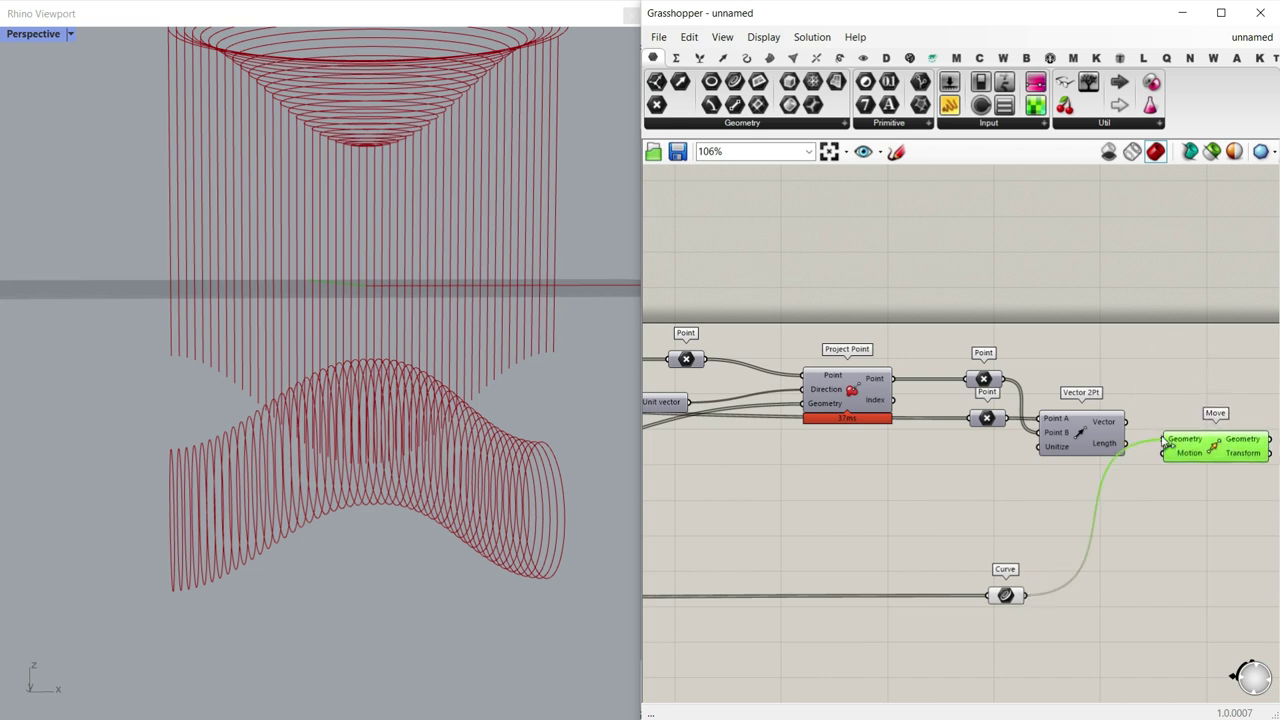
left_click_drag(1198, 466, 1180, 538)
scroll(1126, 464, "up", 2)
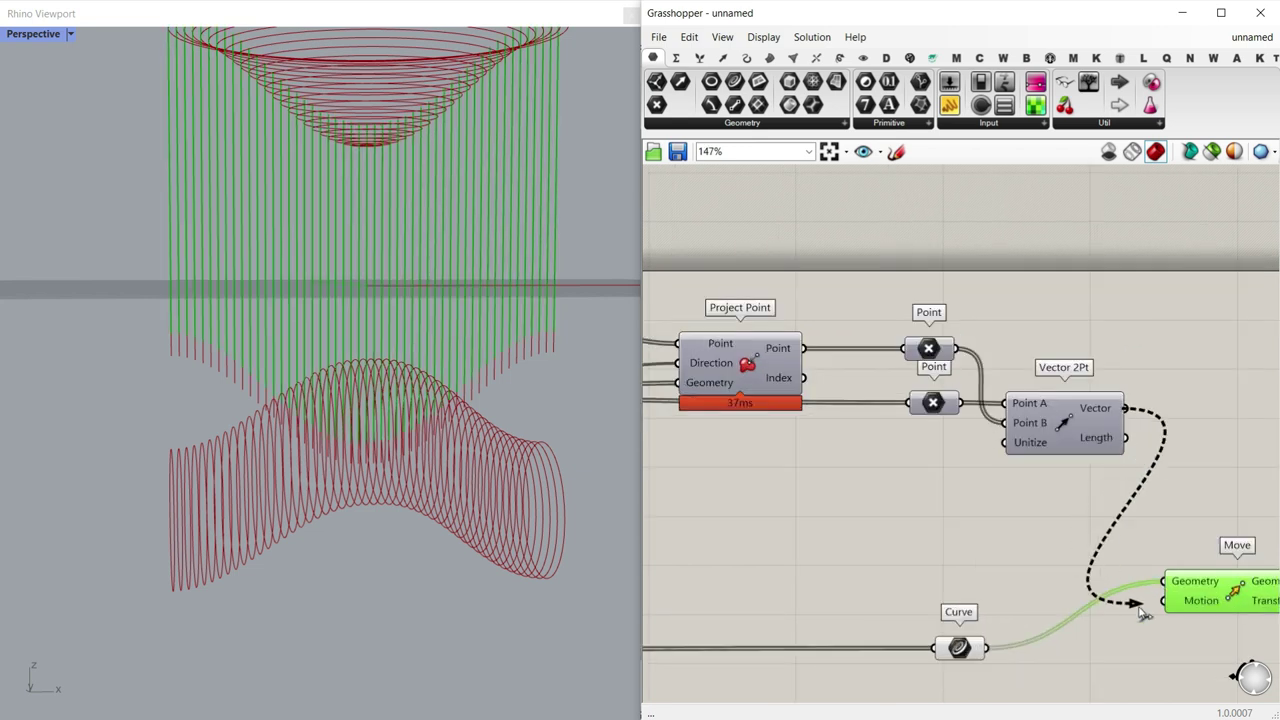
right_click_drag(1152, 605, 978, 519)
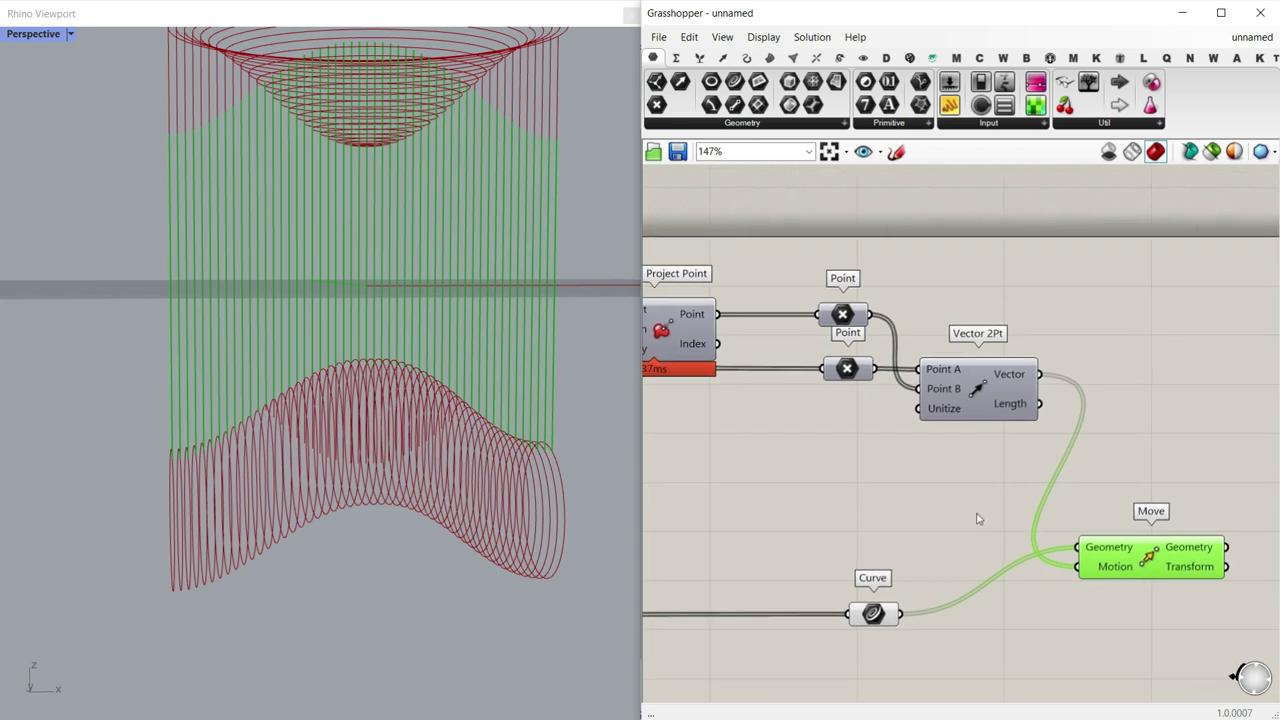
Step: Turn off the preview of the Curve parameter and Line SDL so only the moved lines are drawn
right_click(879, 615)
left_click(912, 417)
scroll(382, 393, "down", 2)
right_click_drag(896, 387, 1050, 402)
scroll(1058, 402, "down", 8)
right_click_drag(740, 405, 803, 411)
scroll(803, 411, "up", 4)
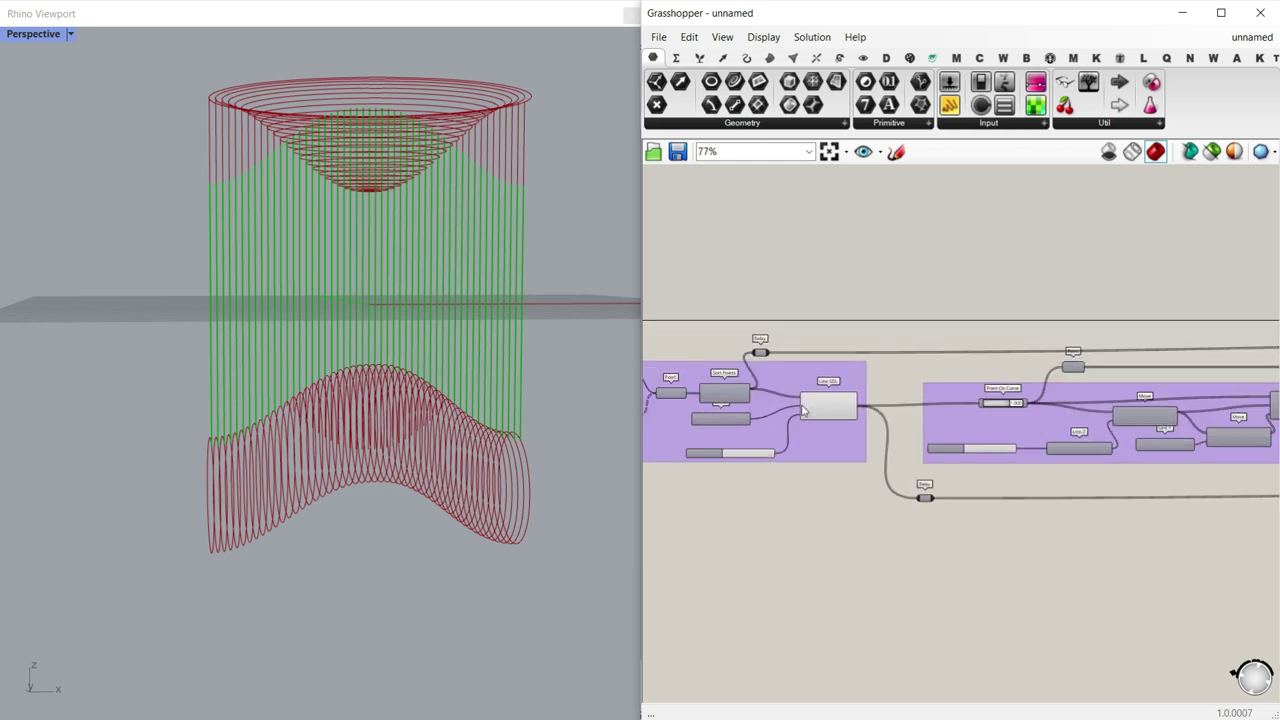
scroll(803, 410, "up", 2)
right_click(875, 388)
left_click(900, 408)
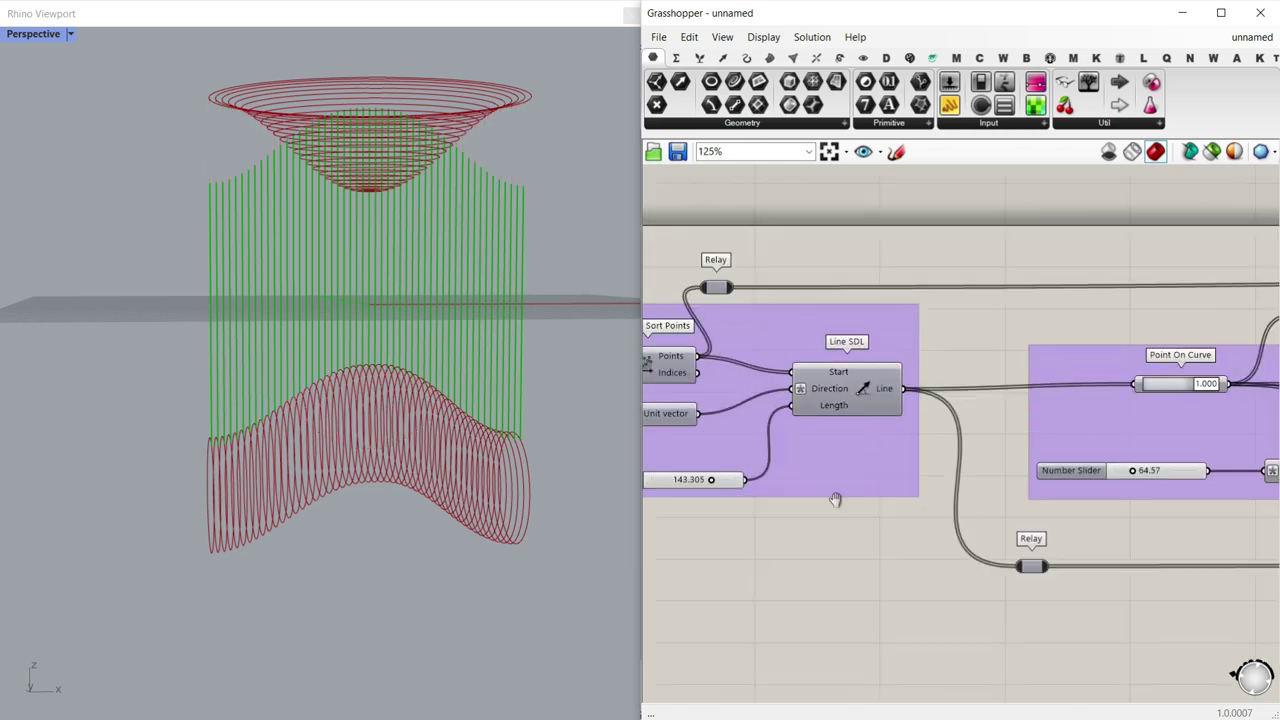
Step: Lower the rotation angle with the ROTATE slider to test how the moved lines follow the circles
right_click_drag(835, 499, 1030, 465)
scroll(994, 457, "down", 4)
right_click_drag(1217, 439, 752, 436)
right_click_drag(1228, 367, 914, 387)
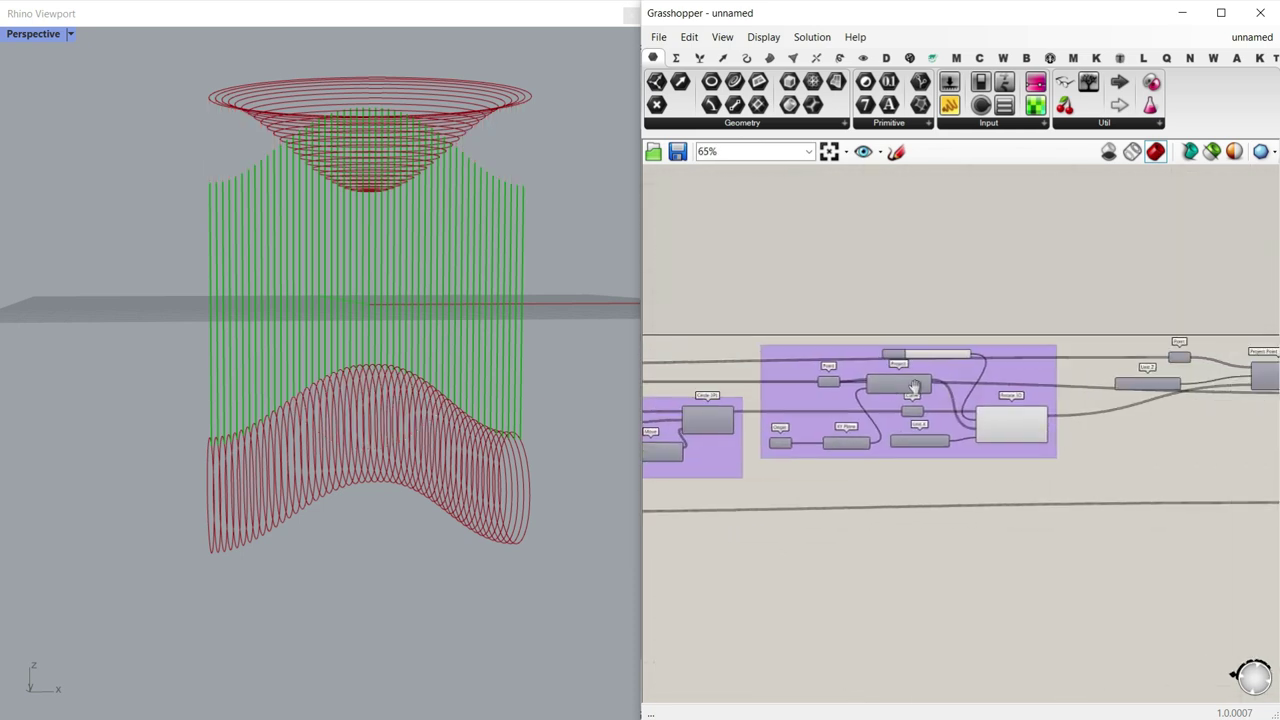
scroll(914, 388, "up", 6)
left_click_drag(866, 365, 811, 363)
Step: Turn off the preview of the two parameters at the start of the Line SDL group to hide the upper circles
scroll(851, 424, "down", 5)
scroll(851, 424, "down", 3)
right_click_drag(772, 432, 1029, 412)
scroll(1027, 412, "down", 2)
right_click_drag(787, 419, 992, 397)
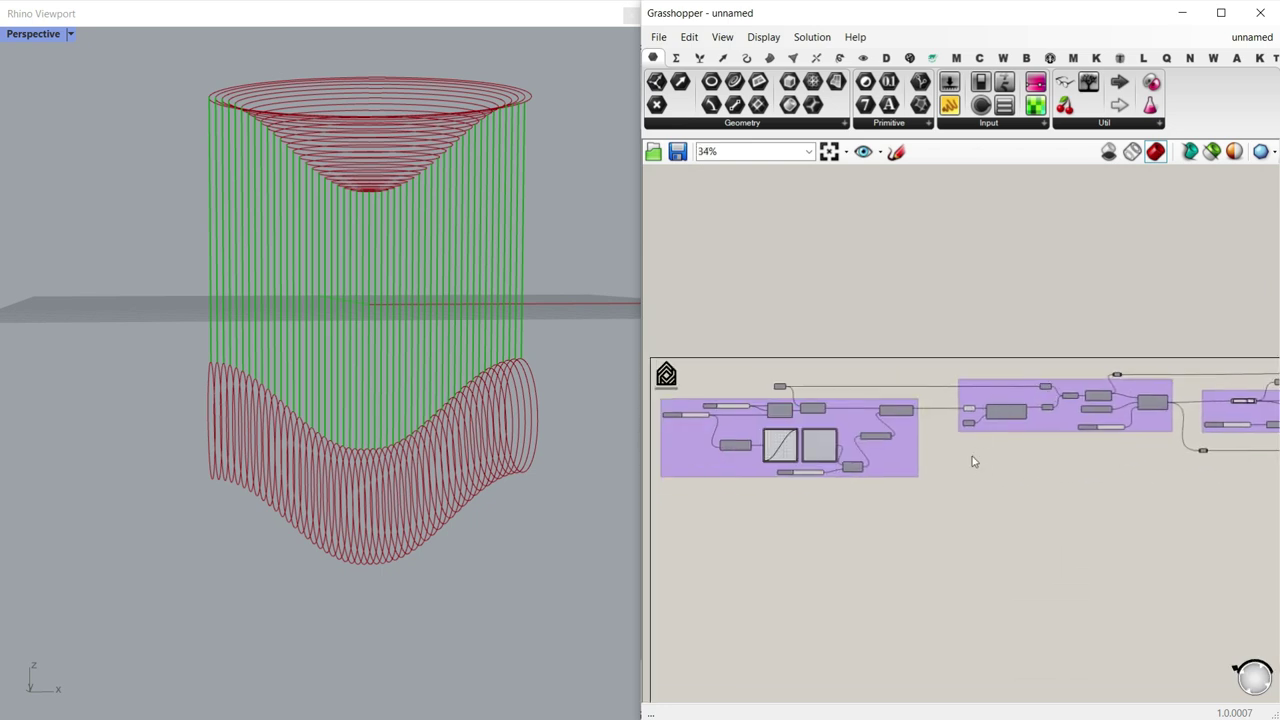
left_click_drag(972, 461, 921, 353)
right_click(905, 322)
left_click(931, 350)
Step: Set the ROTATE slider to 185 and view the resulting wave
right_click_drag(1213, 357, 953, 373)
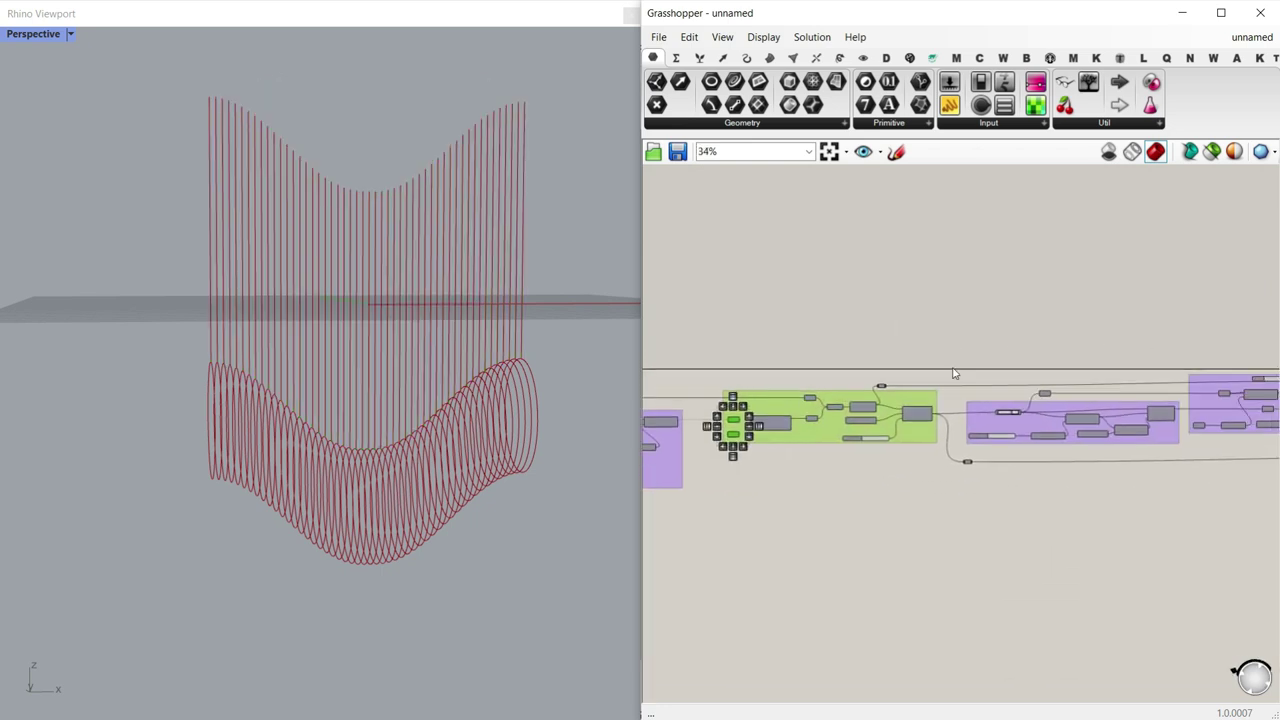
scroll(953, 373, "down", 3)
scroll(869, 399, "up", 5)
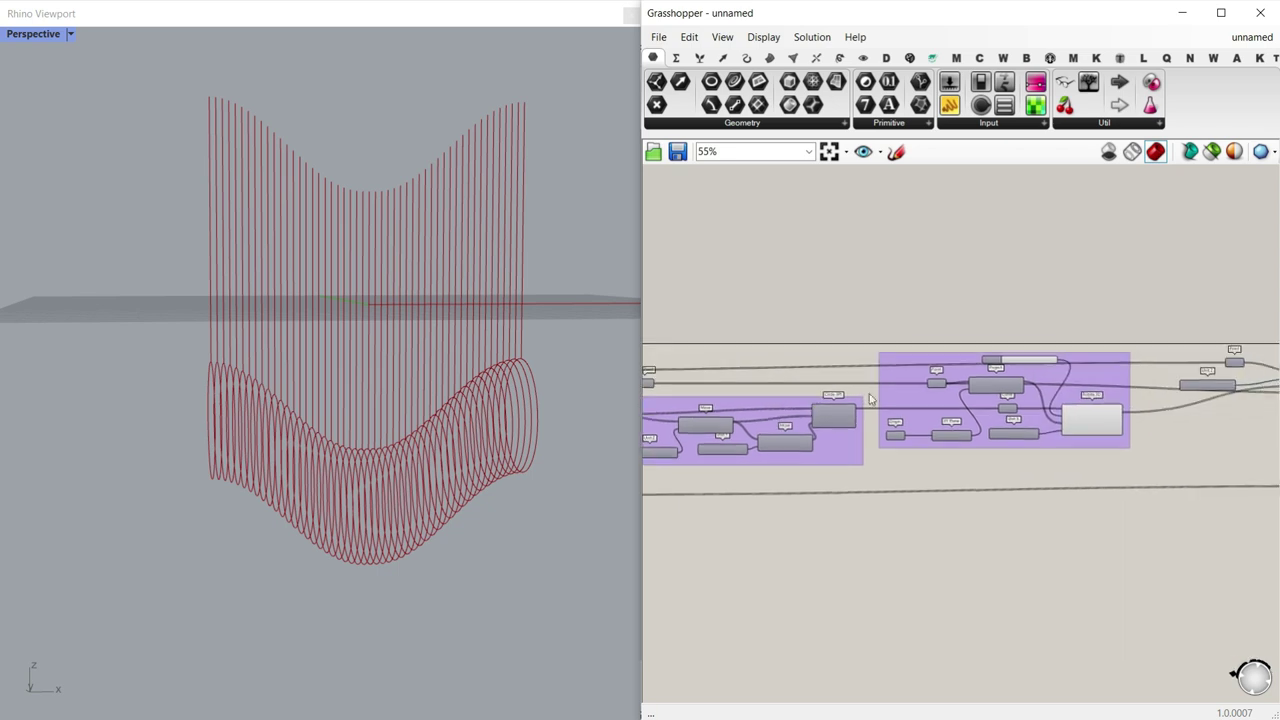
scroll(869, 399, "up", 8)
left_click_drag(975, 355, 1011, 354)
mouse_move(500, 382)
right_mouse_down()
mouse_move(572, 374)
mouse_move(503, 395)
right_mouse_up()
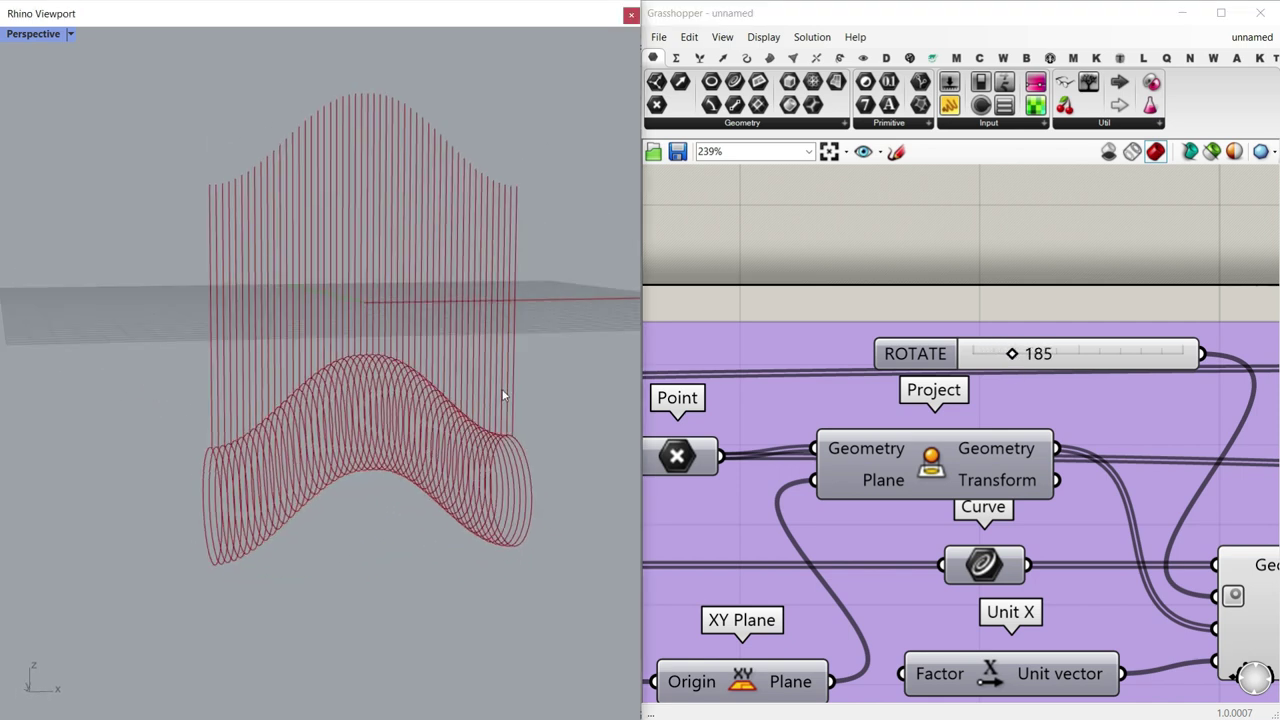
Step: Lower the Move component to line up with the Curve parameter and inspect its moved lines from an angled view
scroll(890, 377, "down", 6)
right_click_drag(1109, 428, 866, 423)
right_click_drag(1146, 406, 740, 376)
scroll(924, 499, "up", 4)
left_click_drag(897, 445, 908, 512)
left_click(950, 468)
right_click_drag(360, 345, 550, 365)
scroll(888, 488, "up", 3)
left_click(953, 388)
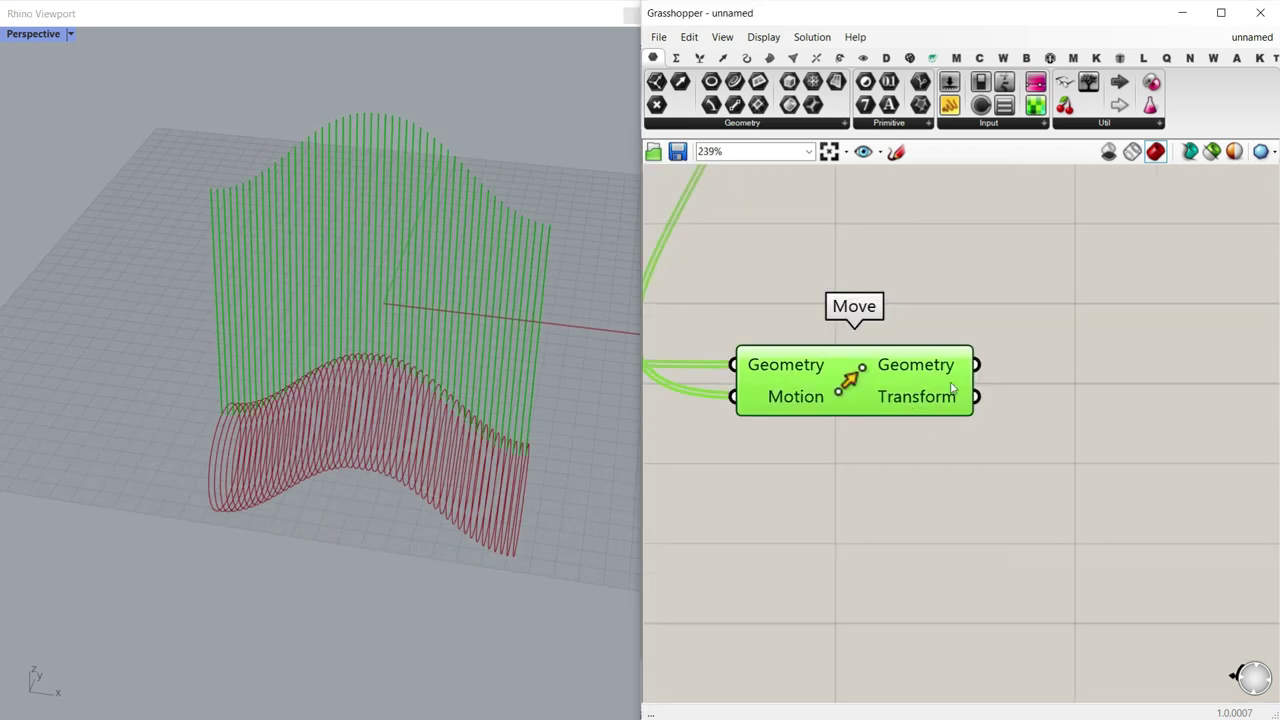
Step: Add a Point On Curve component fed by the Move geometry and set its parameter to 0.000
left_click(746, 58)
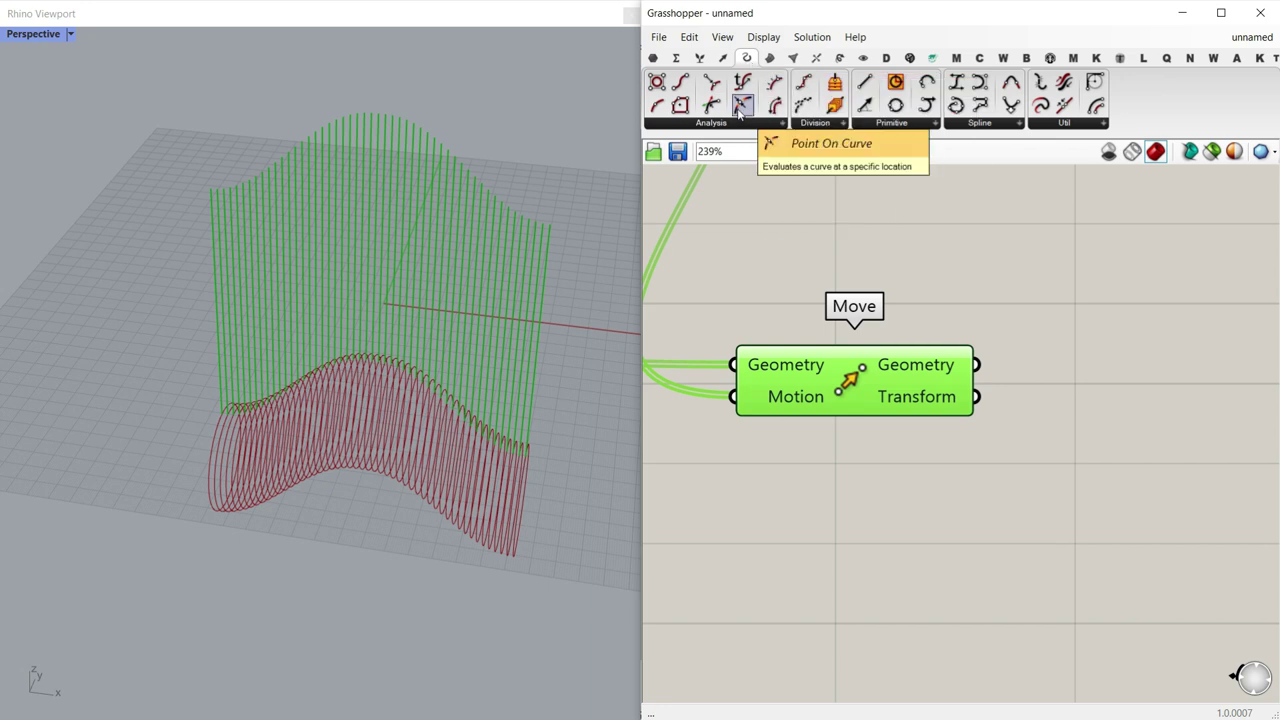
left_click_drag(1083, 343, 1086, 346)
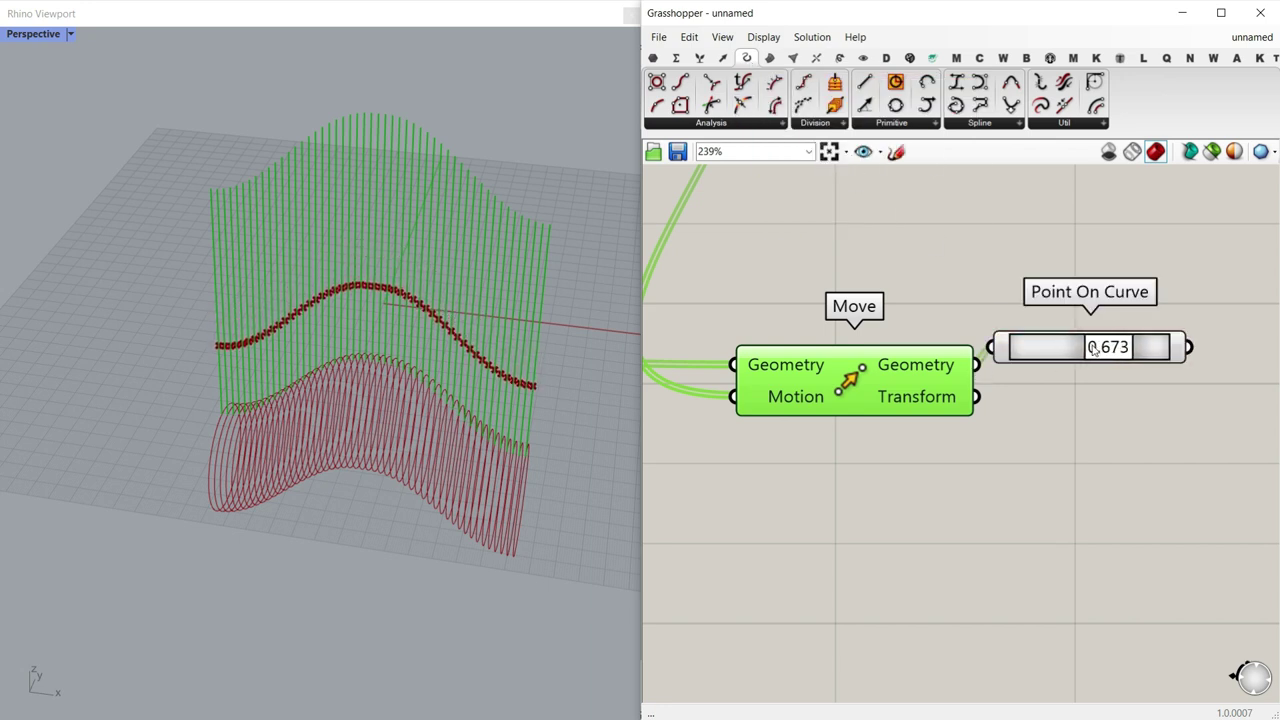
right_click_drag(1156, 364, 1011, 338)
left_click_drag(1000, 326, 1045, 350)
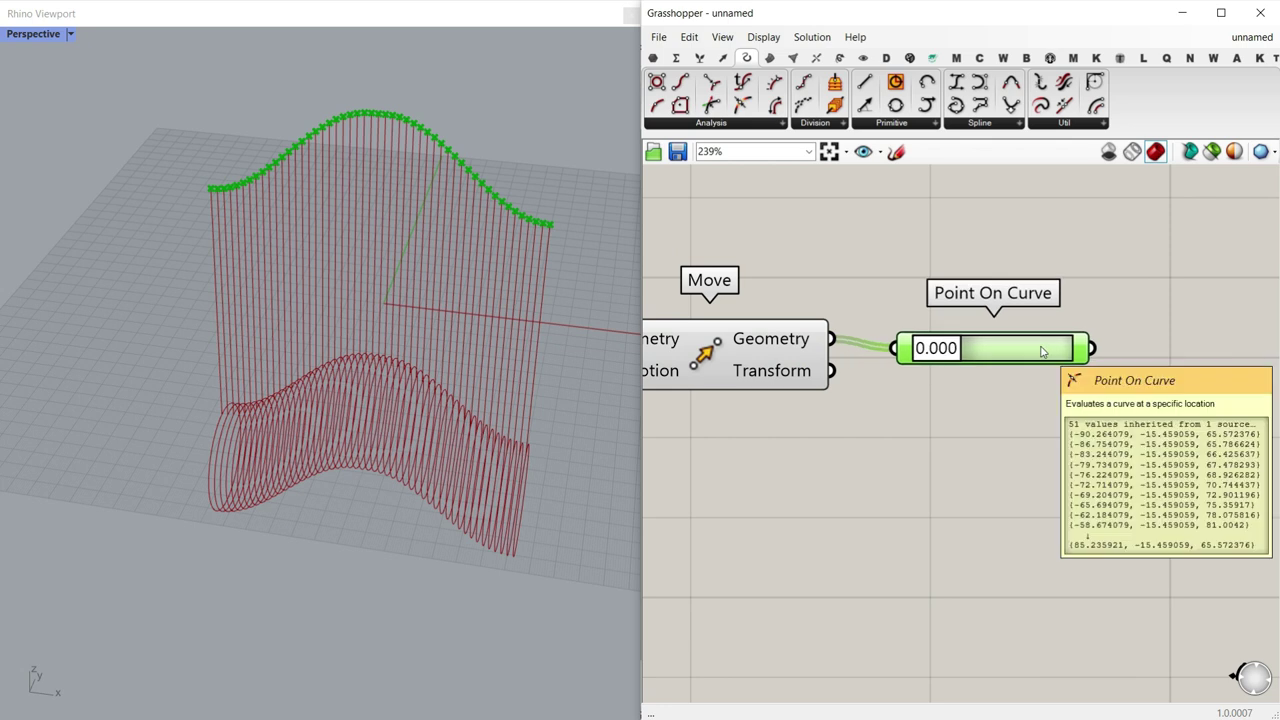
Step: Add a Point List component beyond Point On Curve and connect the curve points to its Points input
scroll(343, 155, "up", 4)
right_click_drag(290, 385, 193, 303)
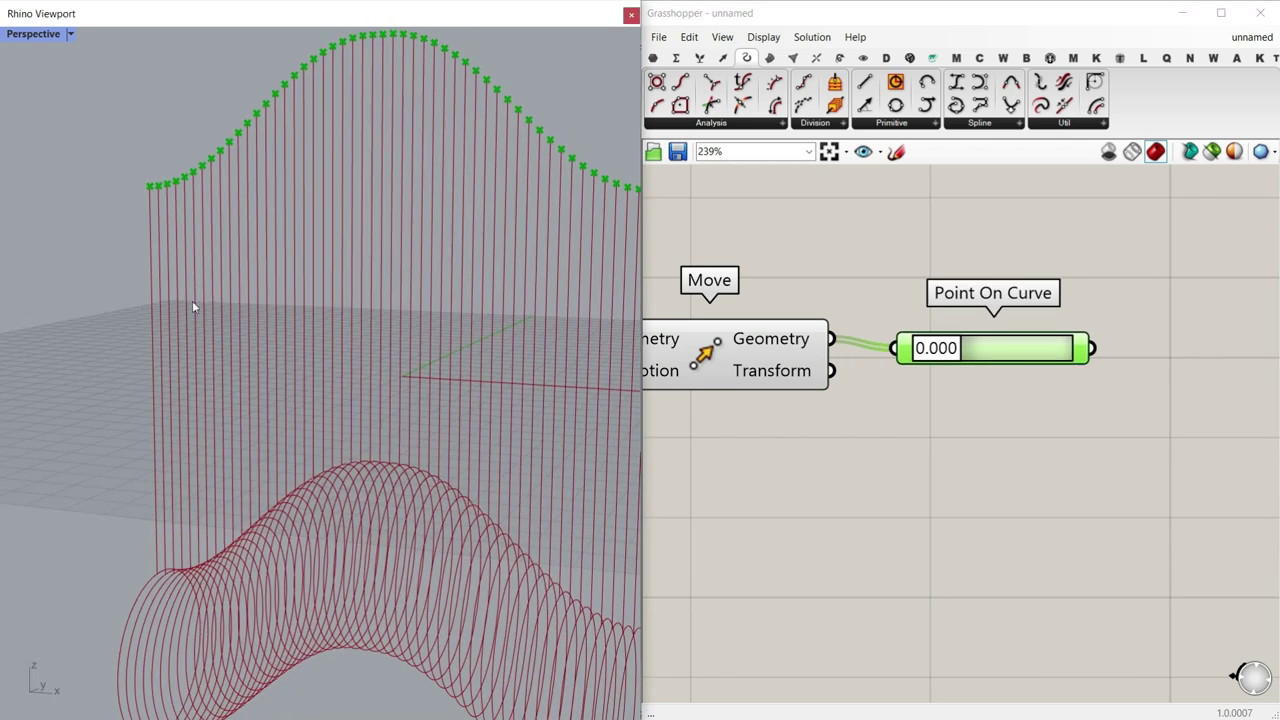
scroll(193, 303, "down", 4)
scroll(201, 247, "up", 4)
scroll(234, 314, "down", 3)
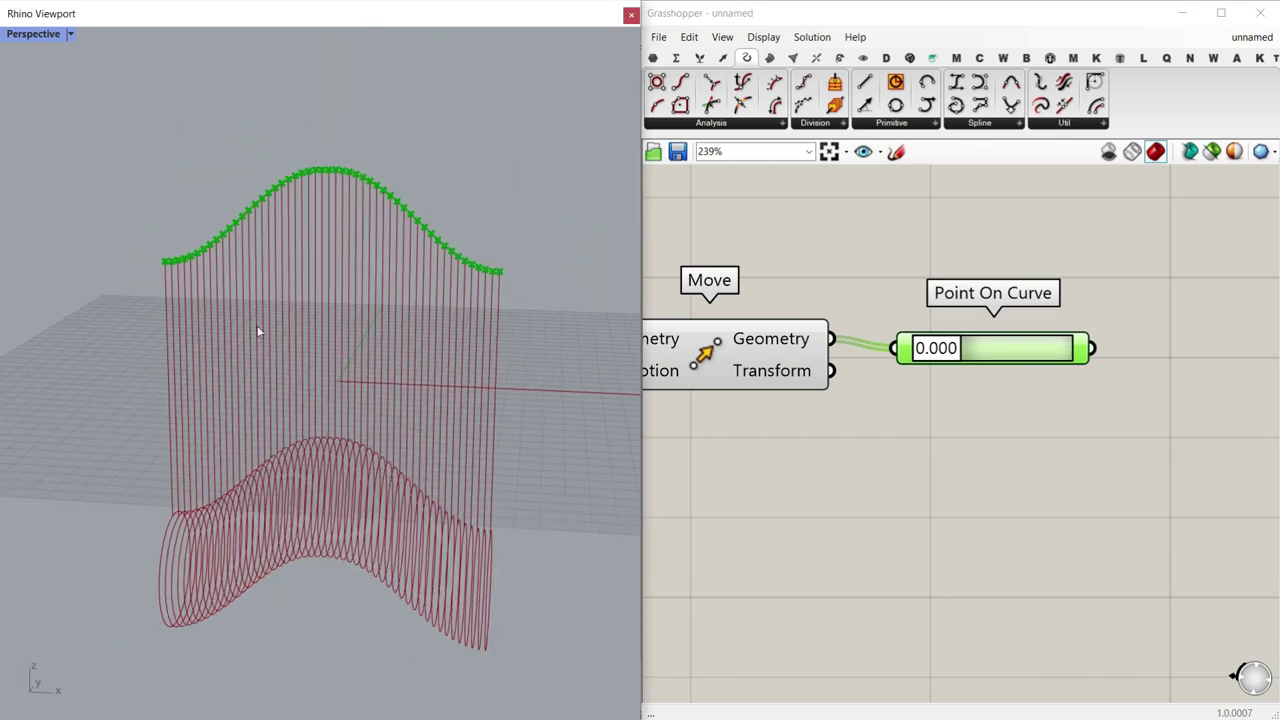
left_click(862, 56)
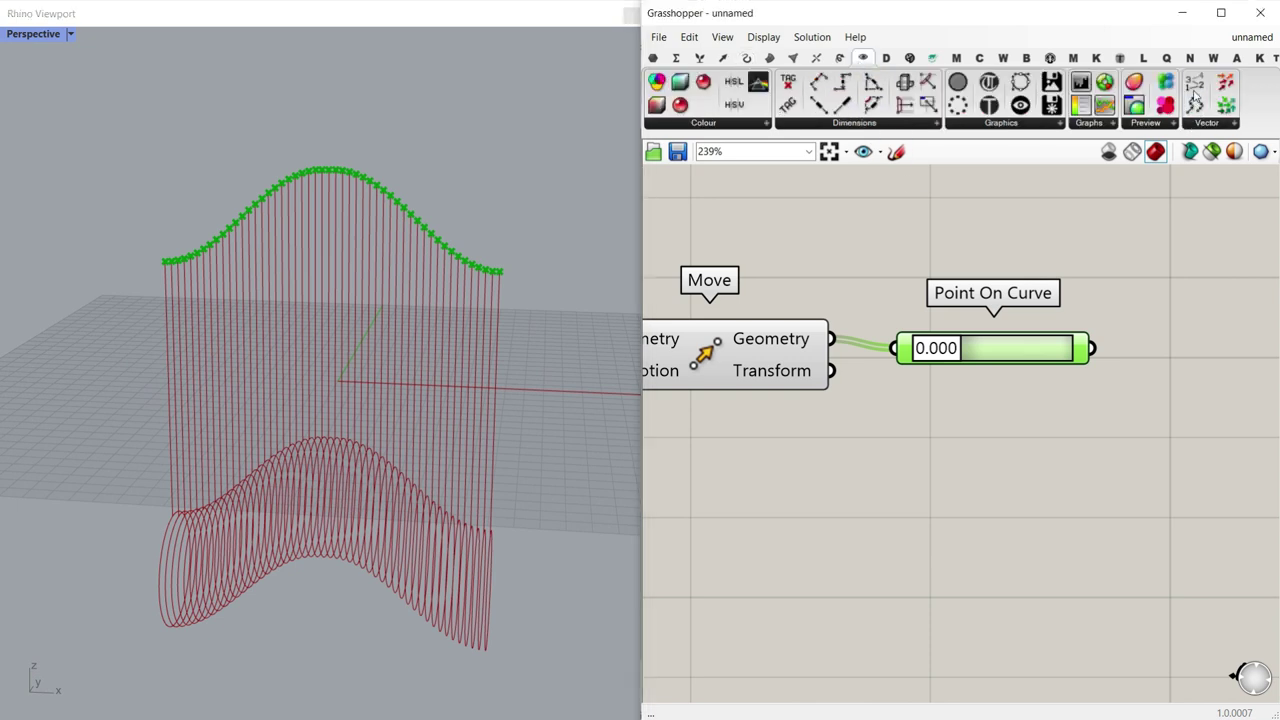
left_click(1214, 384)
right_click_drag(1016, 366, 796, 347)
scroll(866, 327, "up", 3)
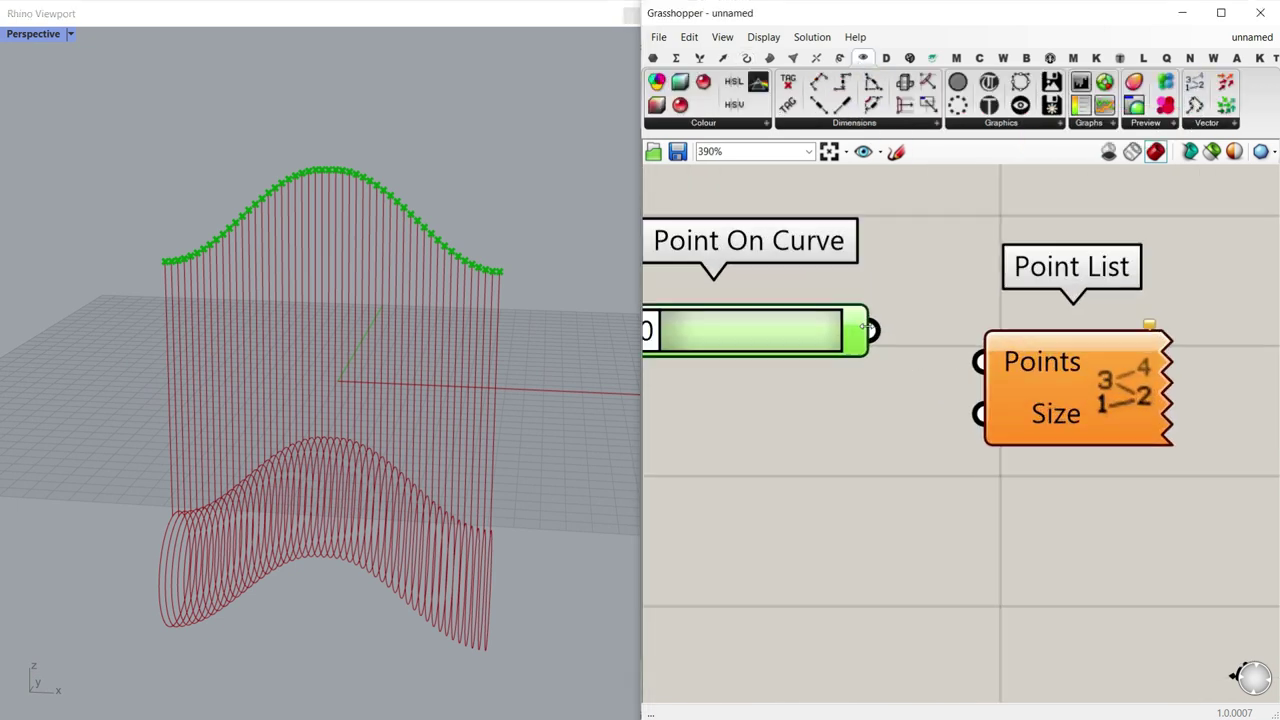
left_click_drag(960, 355, 977, 361)
Step: Bake the Point List numbers into Rhino with the default attributes
right_click(1078, 376)
left_click(1105, 444)
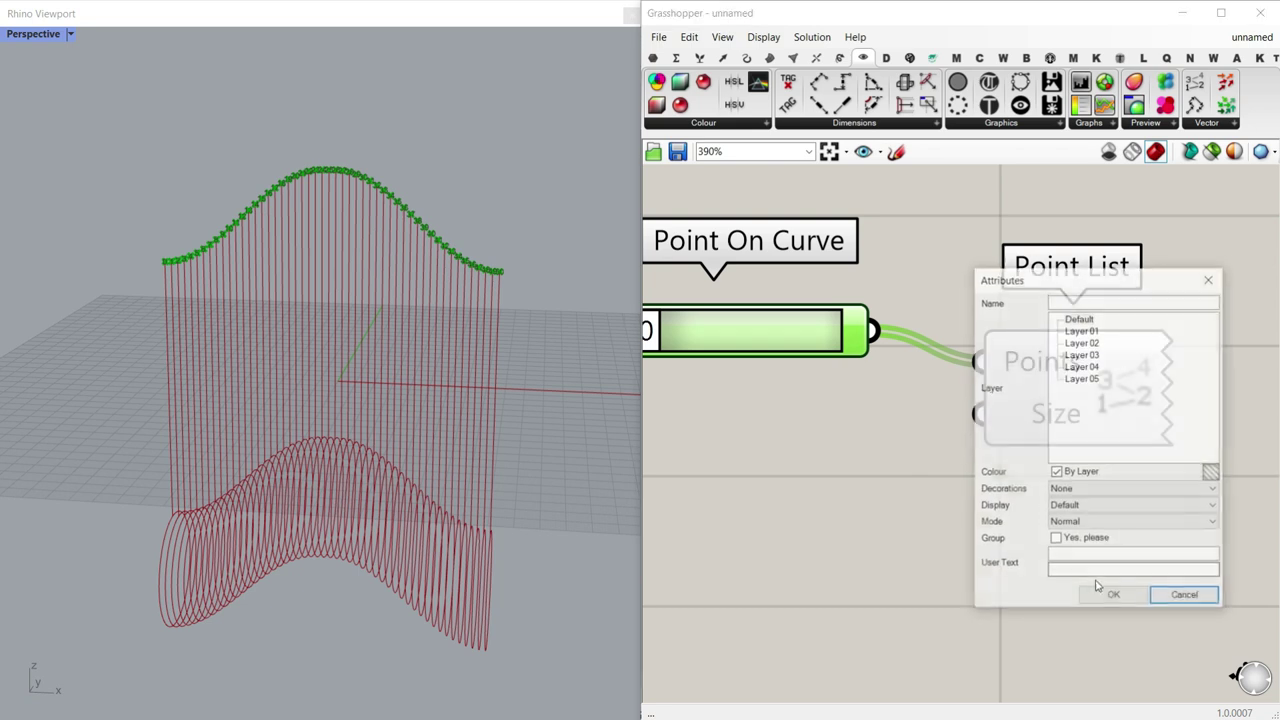
key("Return")
Step: Examine the numbering order of the points along the tops of the moved lines
scroll(158, 278, "up", 3)
scroll(171, 259, "up", 2)
scroll(114, 266, "down", 2)
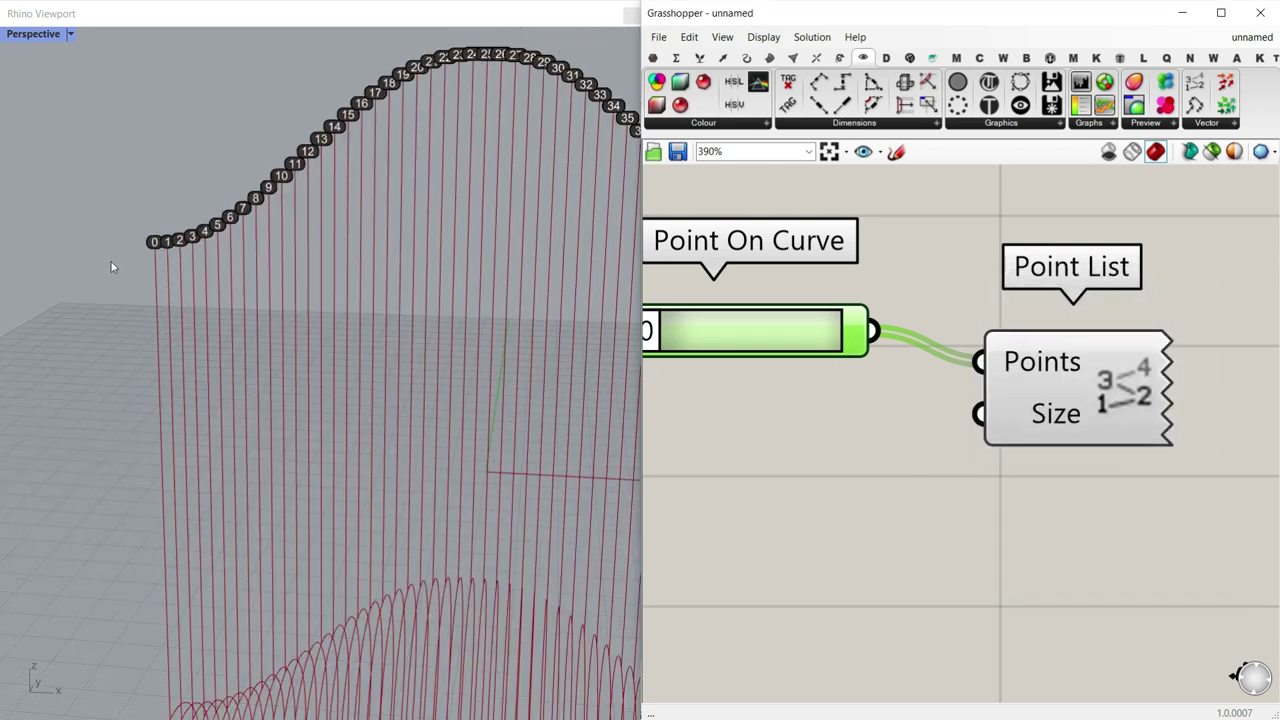
scroll(161, 252, "up", 2)
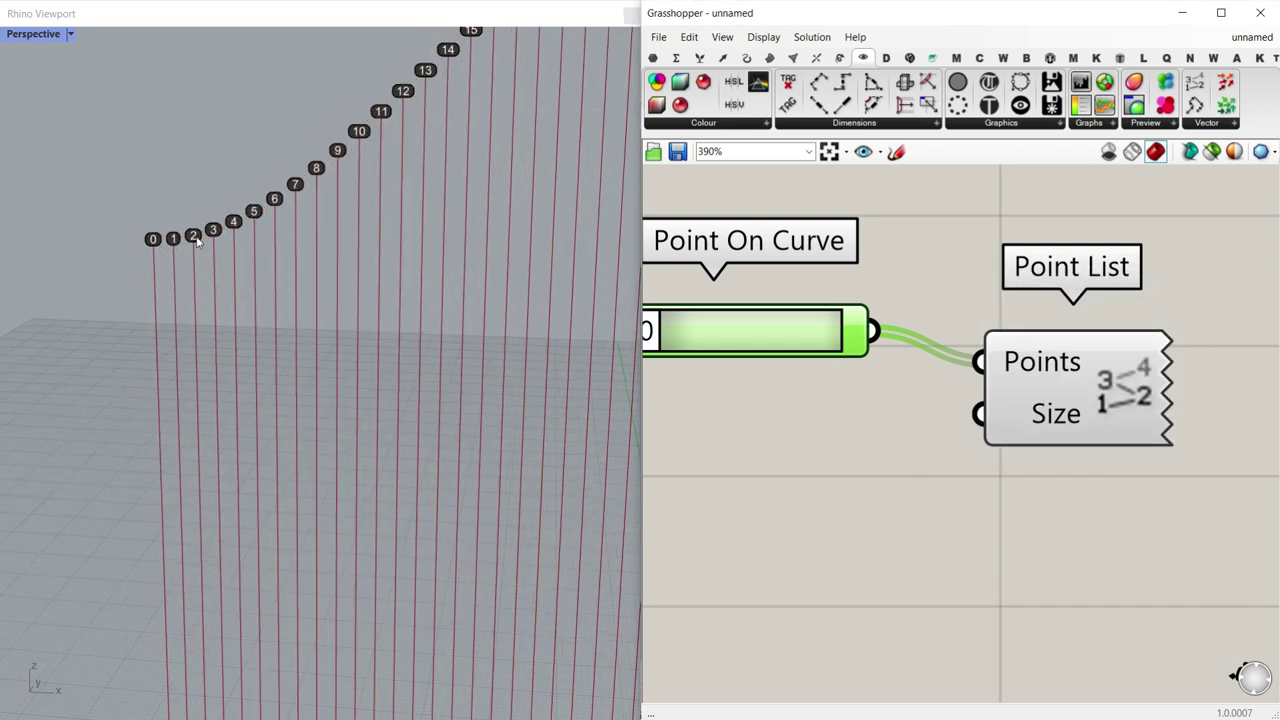
scroll(100, 315, "down", 4)
scroll(487, 296, "up", 4)
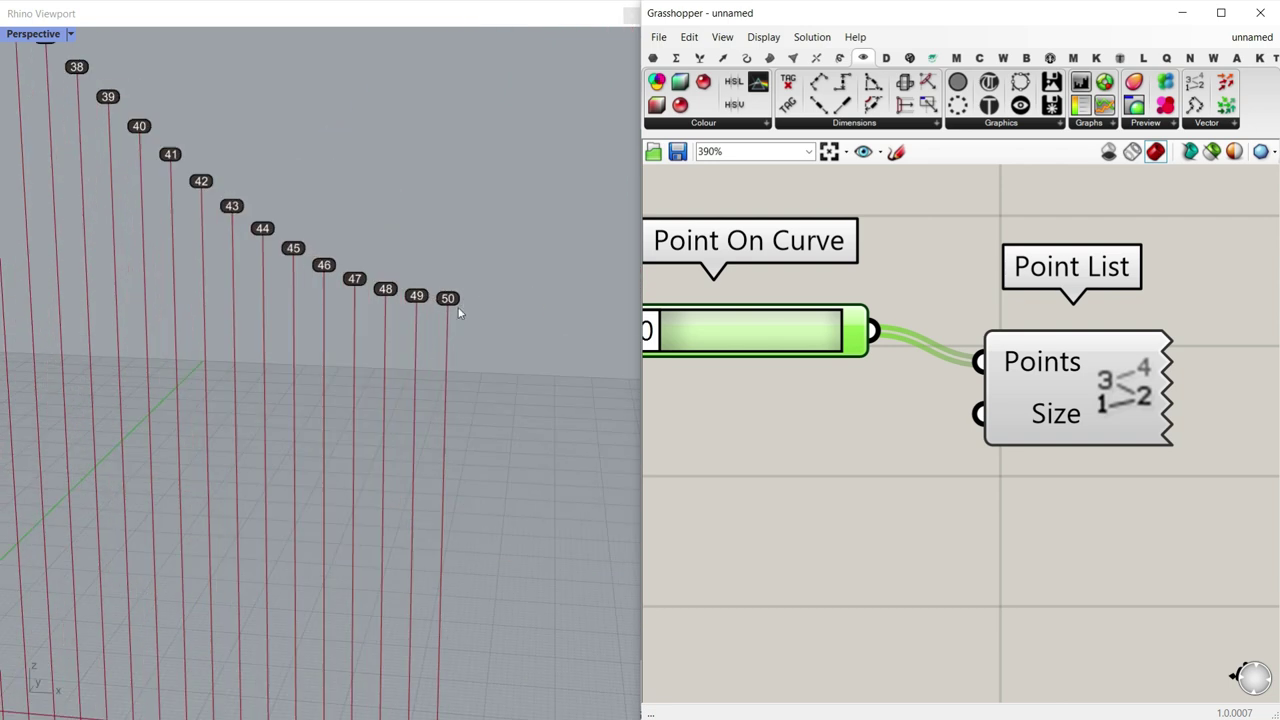
scroll(459, 313, "down", 6)
right_click_drag(282, 297, 345, 283)
scroll(197, 350, "up", 5)
scroll(194, 354, "down", 3)
scroll(120, 390, "up", 5)
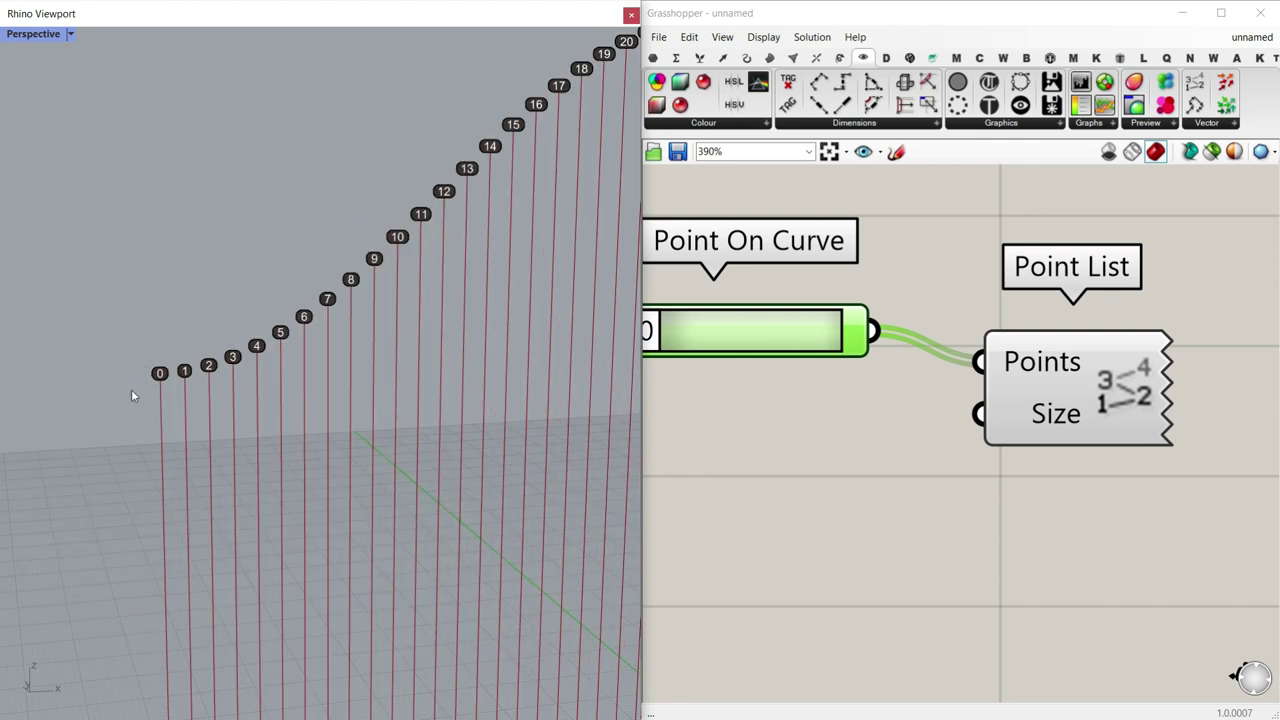
scroll(140, 390, "up", 2)
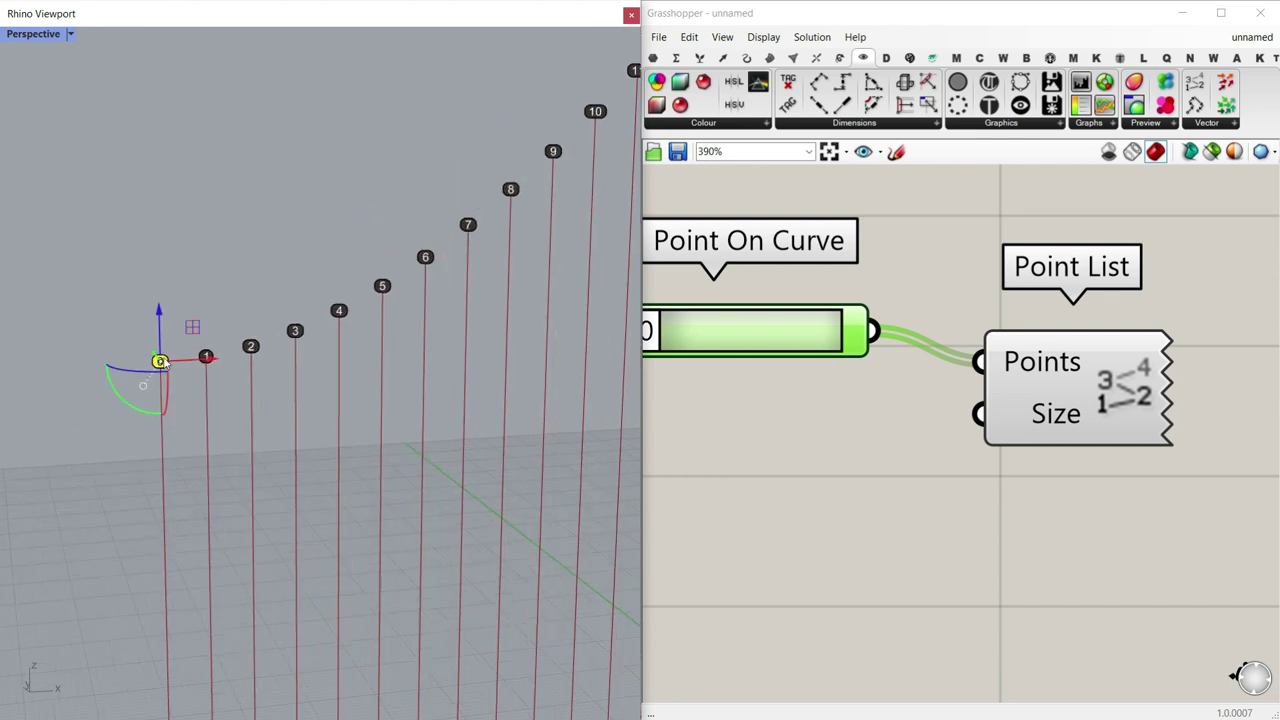
Step: Compare the point numbers at the two ends of the wave of line tops
scroll(195, 327, "down", 5)
scroll(480, 371, "up", 6)
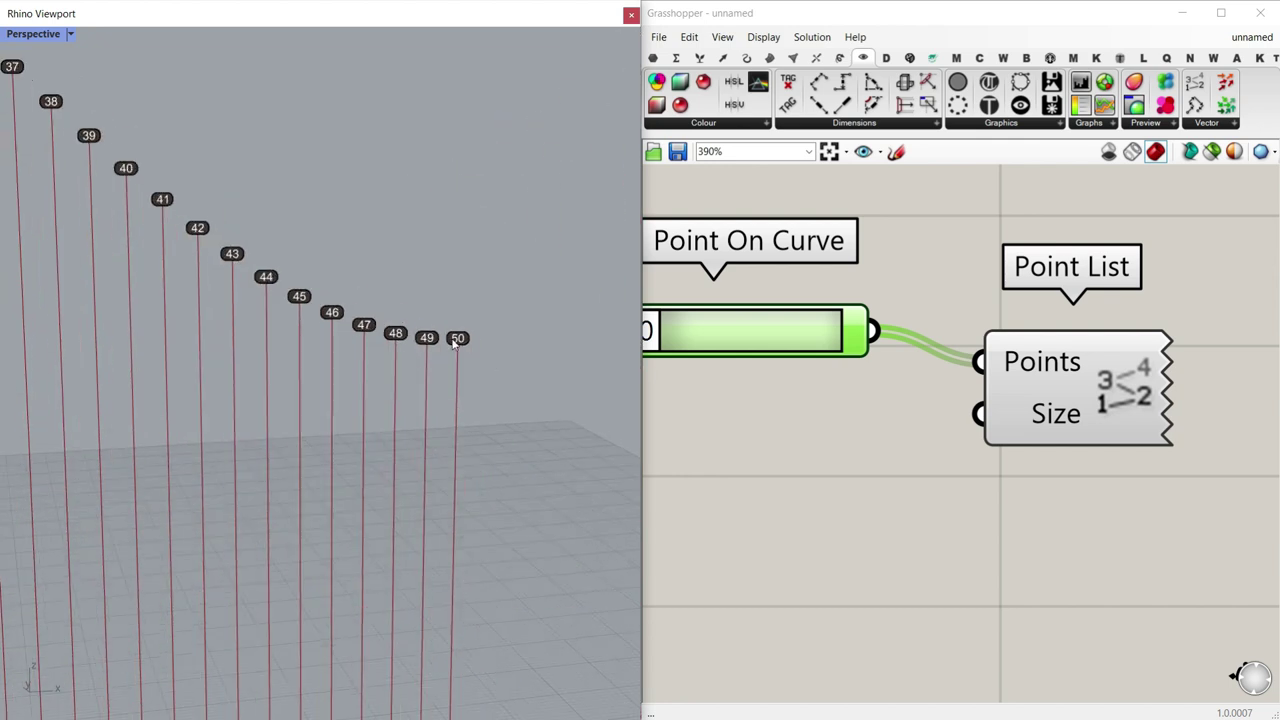
scroll(565, 326, "down", 5)
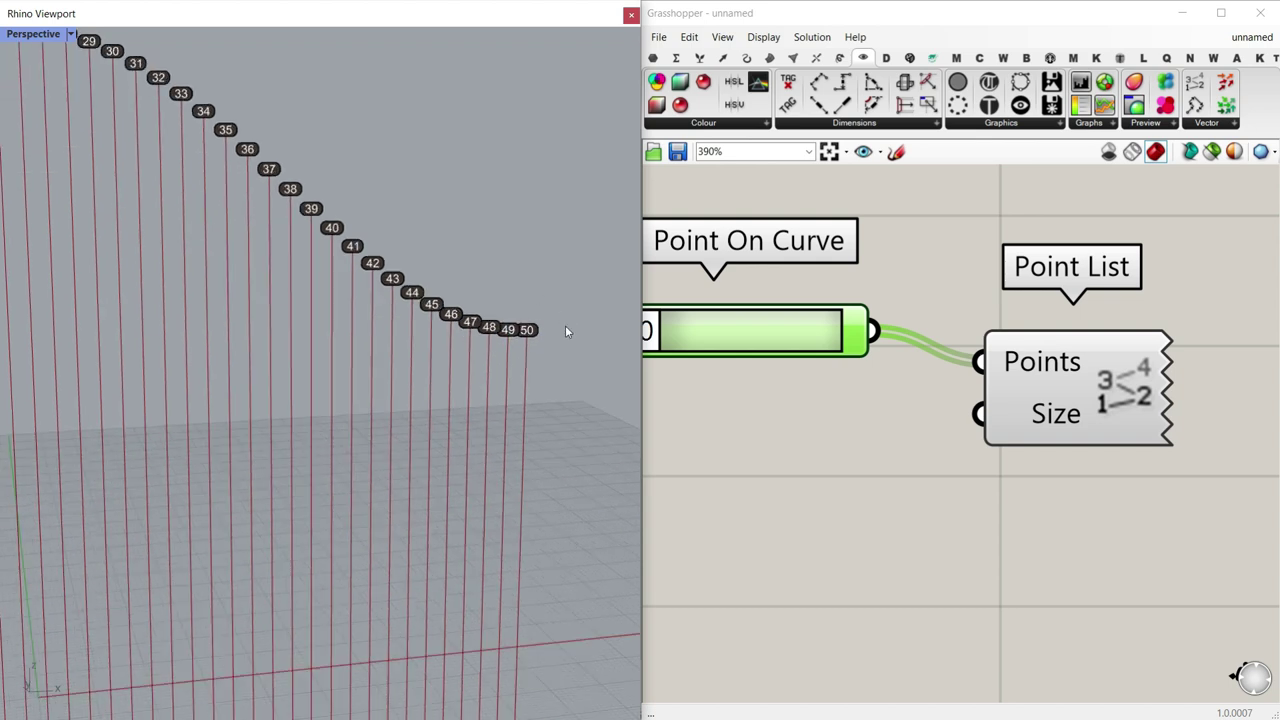
scroll(398, 309, "up", 3)
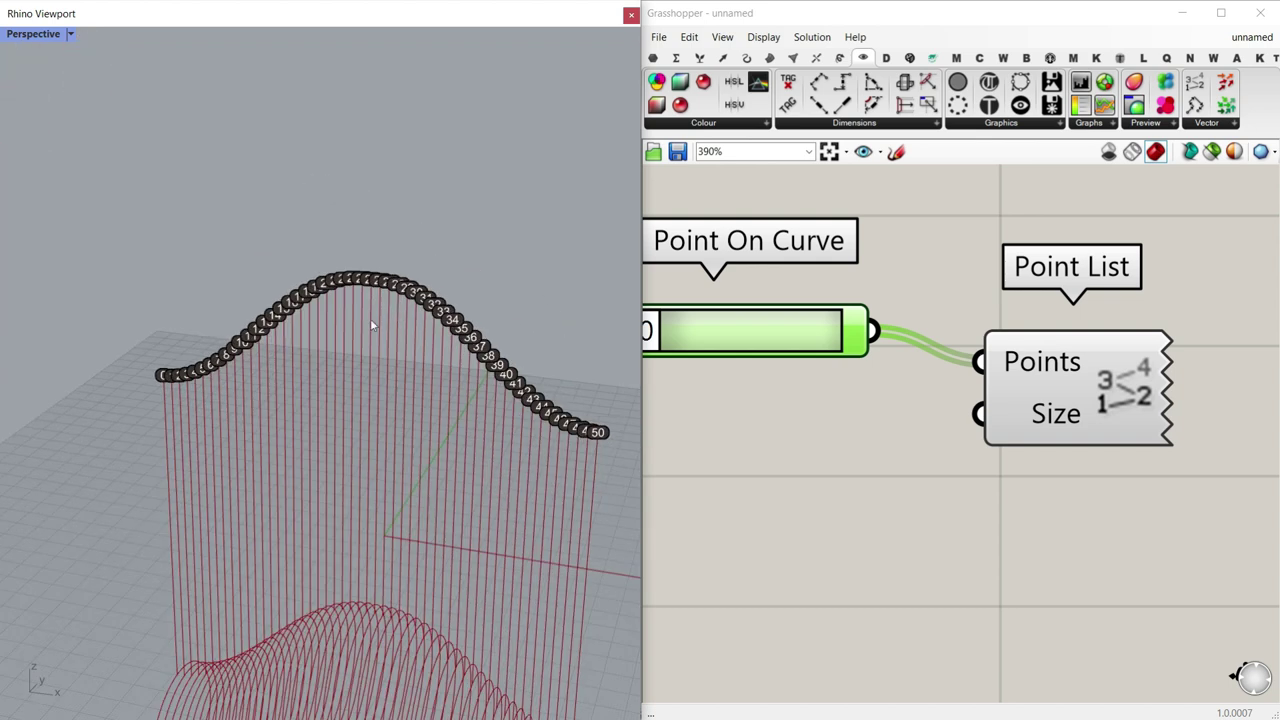
scroll(395, 309, "up", 5)
Step: Remove the baked numbers just past number 25 on the descending side of the wave
left_click(401, 236)
scroll(330, 318, "down", 8)
left_click(443, 342)
scroll(430, 336, "up", 5)
left_click_drag(608, 506, 315, 293)
scroll(310, 330, "up", 4)
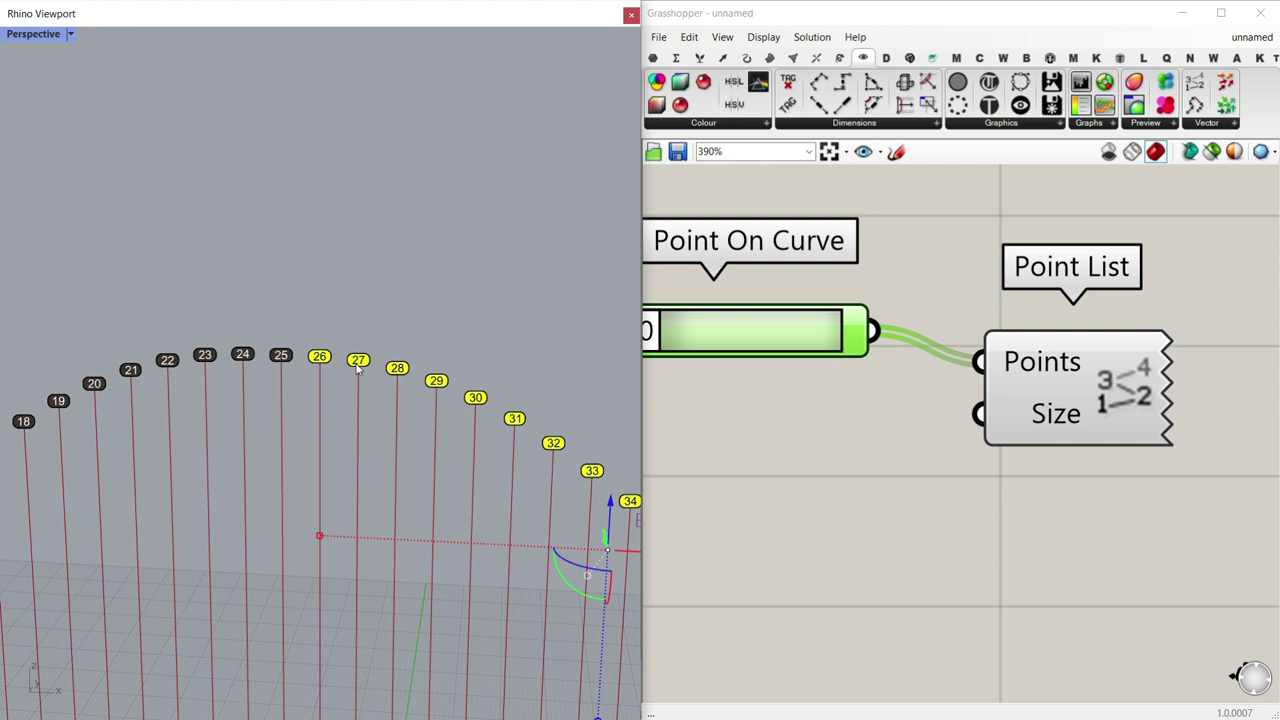
scroll(350, 380, "down", 4)
scroll(379, 395, "down", 6)
left_click_drag(538, 488, 444, 404)
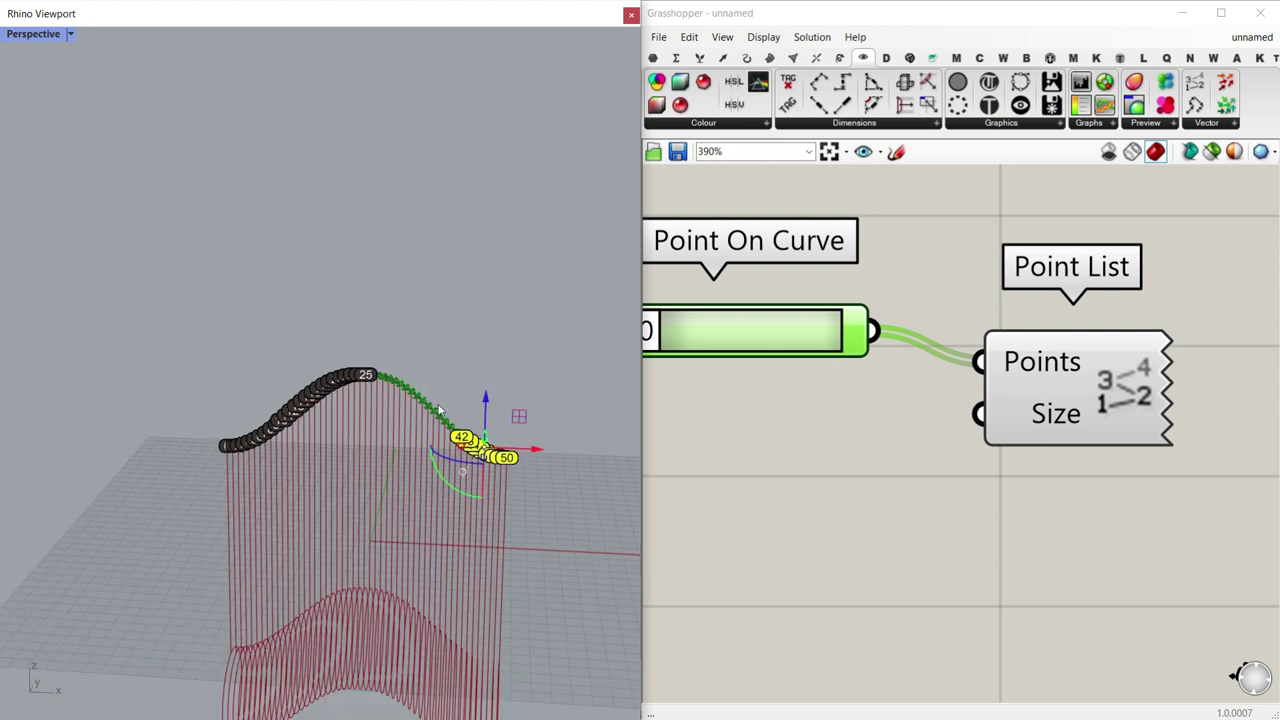
scroll(427, 416, "up", 8)
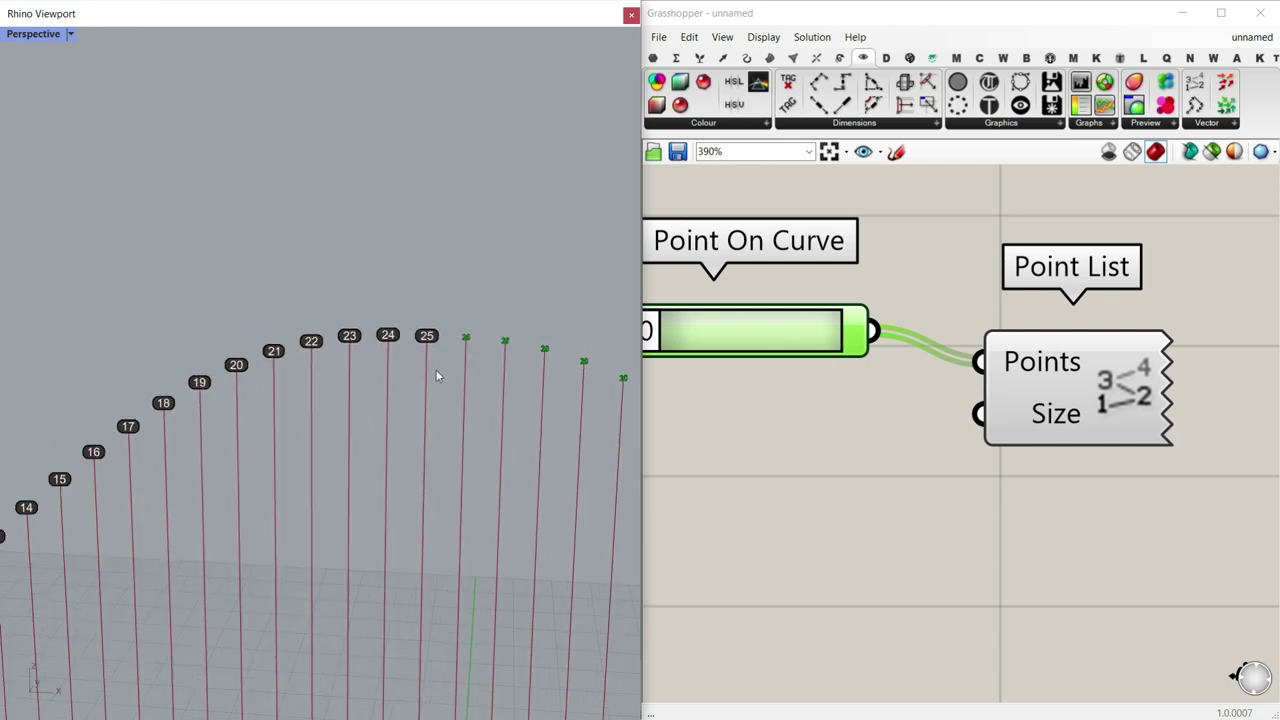
left_click_drag(435, 319, 416, 324)
mouse_move(428, 311)
left_mouse_down()
mouse_move(334, 311)
mouse_move(364, 326)
left_mouse_up()
mouse_move(423, 287)
left_mouse_down()
mouse_move(302, 292)
mouse_move(314, 302)
left_mouse_up()
mouse_move(424, 262)
left_mouse_down()
mouse_move(262, 268)
mouse_move(296, 282)
left_mouse_up()
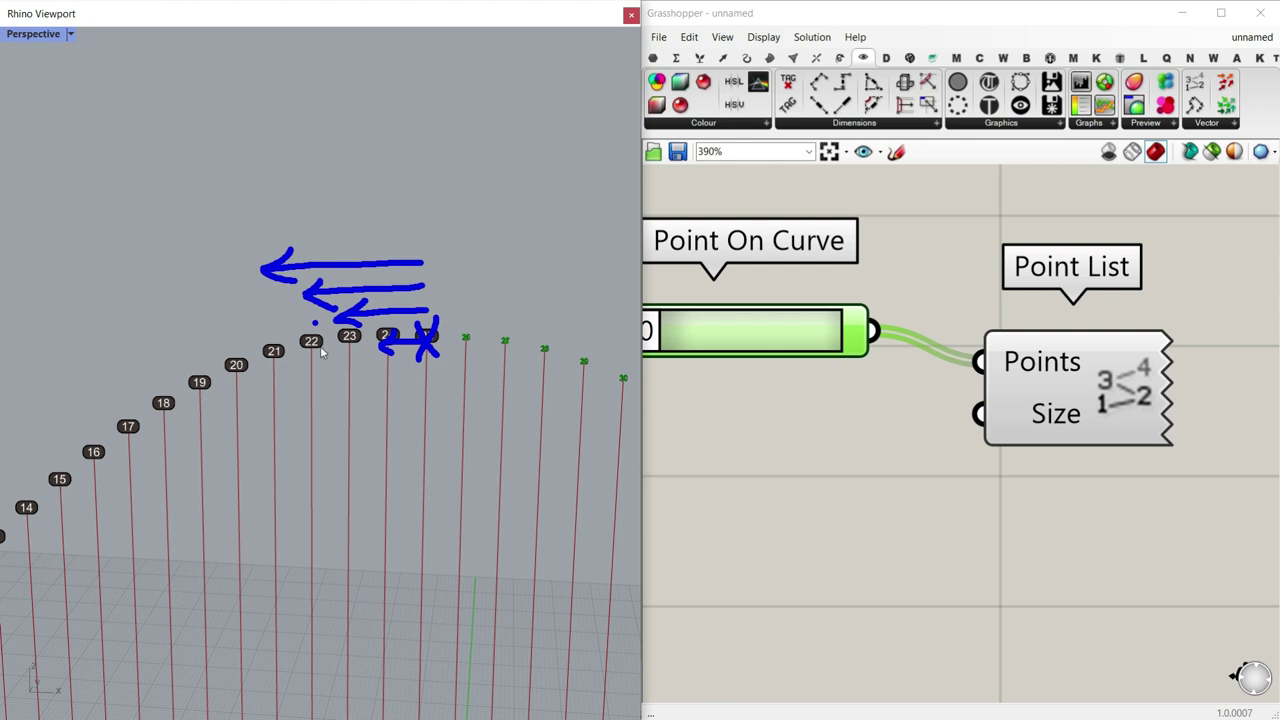
key("Escape")
scroll(450, 312, "down", 3)
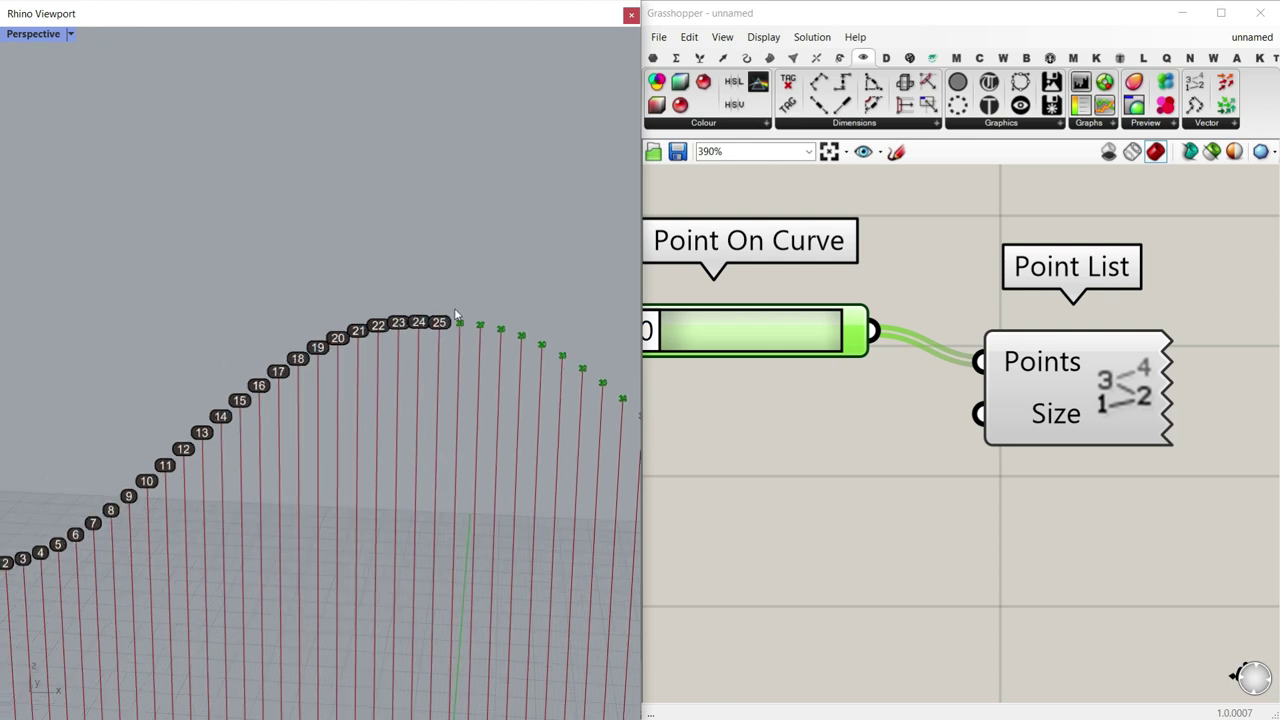
scroll(489, 312, "down", 8)
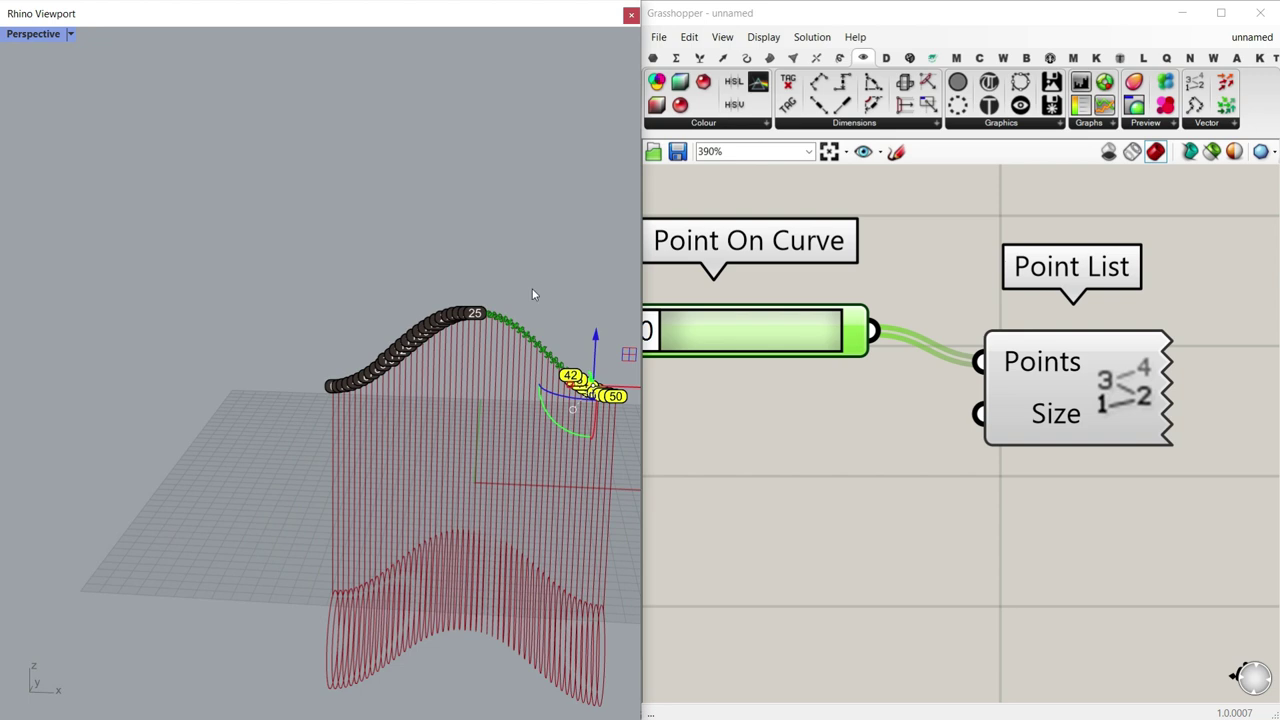
Step: Delete all remaining baked point numbers along the wave in the Rhino viewport
scroll(526, 300, "down", 5)
left_click_drag(588, 273, 382, 391)
key("Escape")
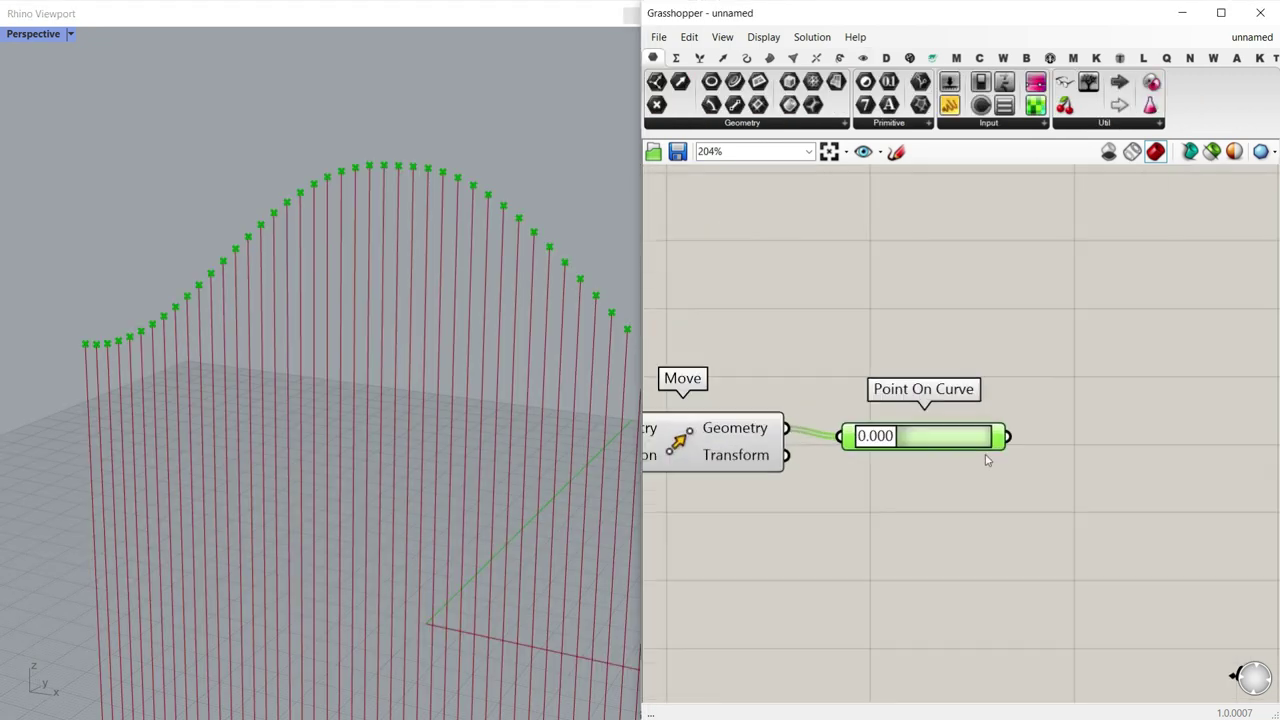
Step: Add a List Item component beyond Point On Curve and connect the curve points to its List input
right_click_drag(986, 460, 826, 457)
scroll(765, 400, "up", 2)
right_click_drag(350, 218, 380, 214)
left_click(916, 364)
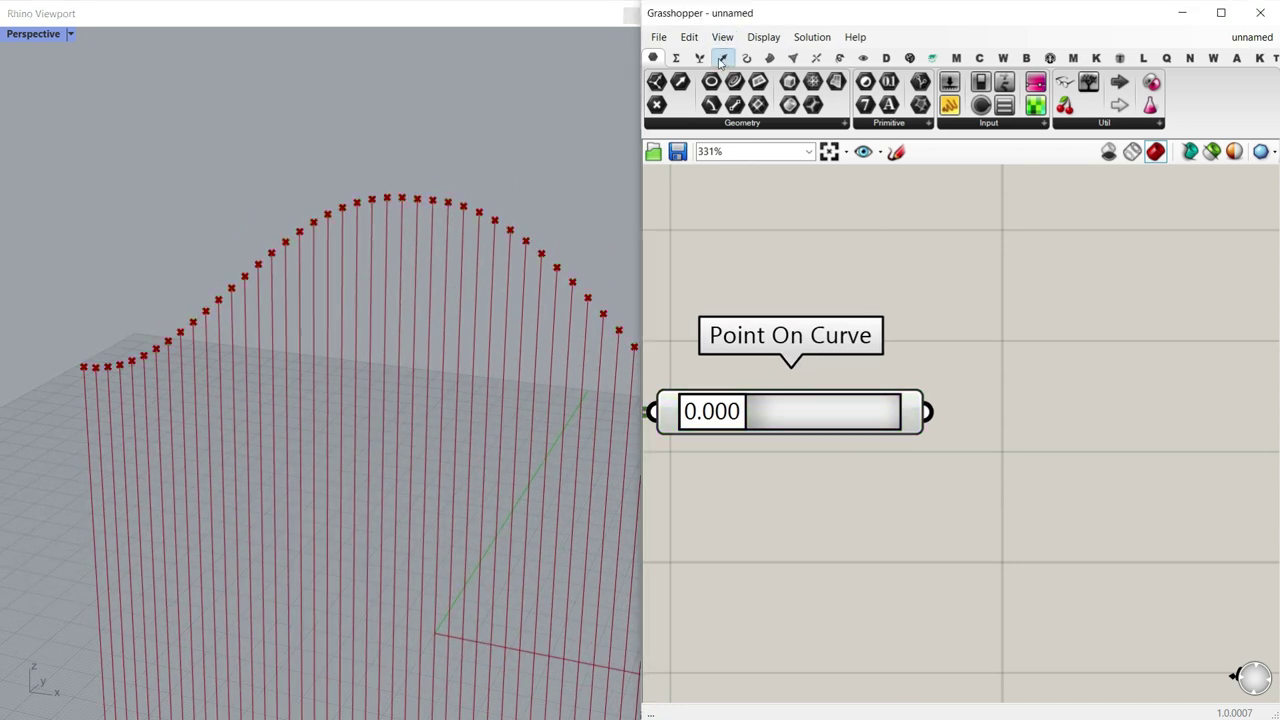
left_click(700, 57)
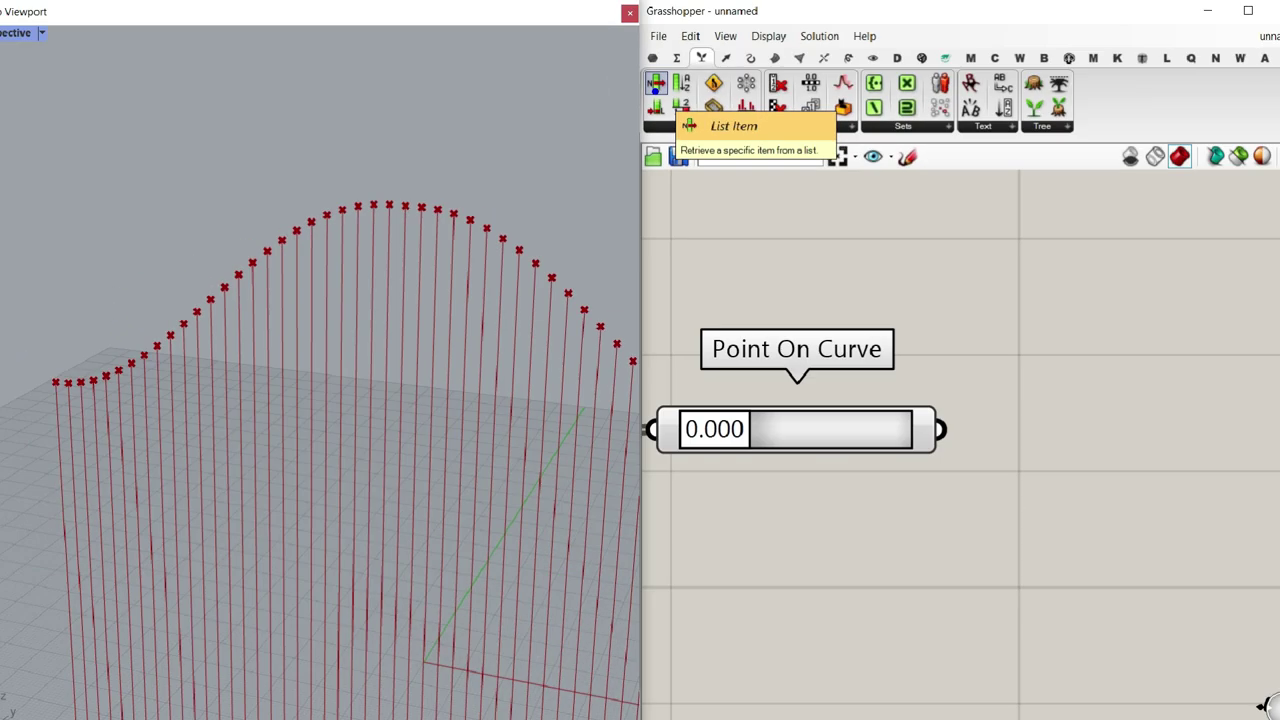
left_click(655, 89)
left_click(1149, 517)
left_click_drag(965, 432, 1100, 493)
left_click(1100, 493)
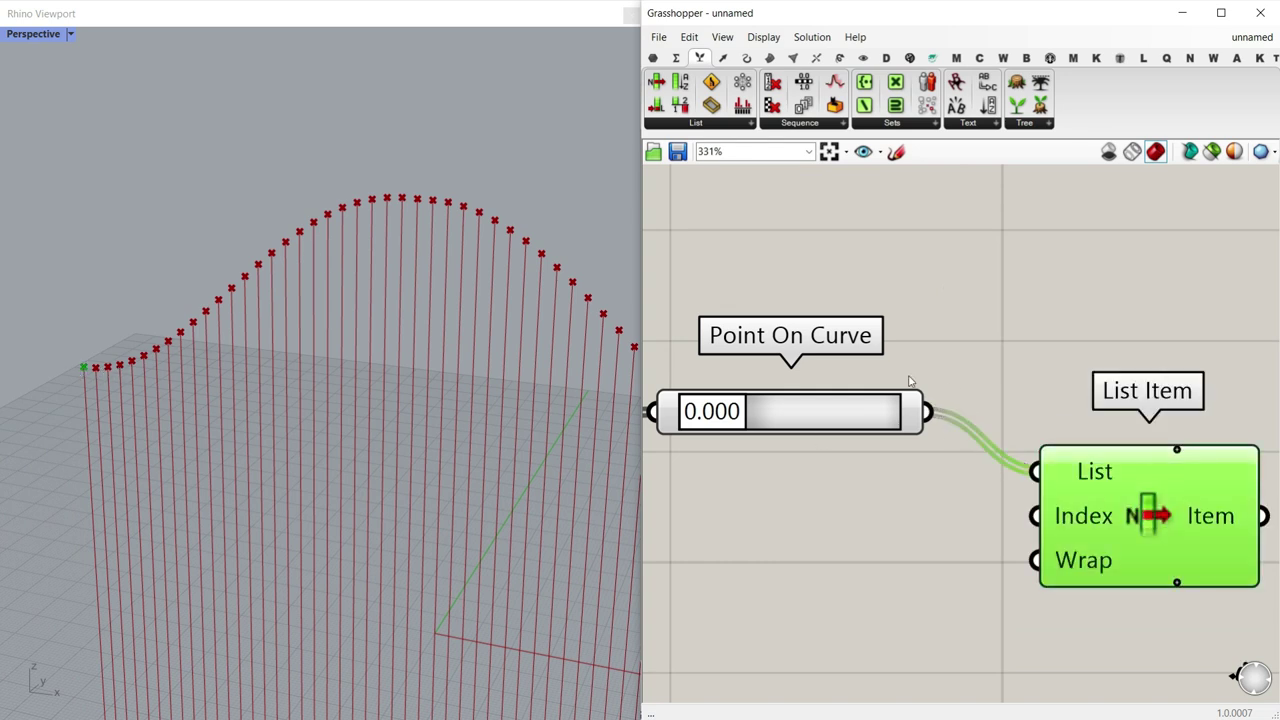
Step: Move List Item farther out and add a List Length component fed by the Point On Curve output
scroll(1055, 435, "down", 2)
right_click_drag(1055, 435, 902, 391)
left_click_drag(1022, 436, 1117, 410)
mouse_move(728, 390)
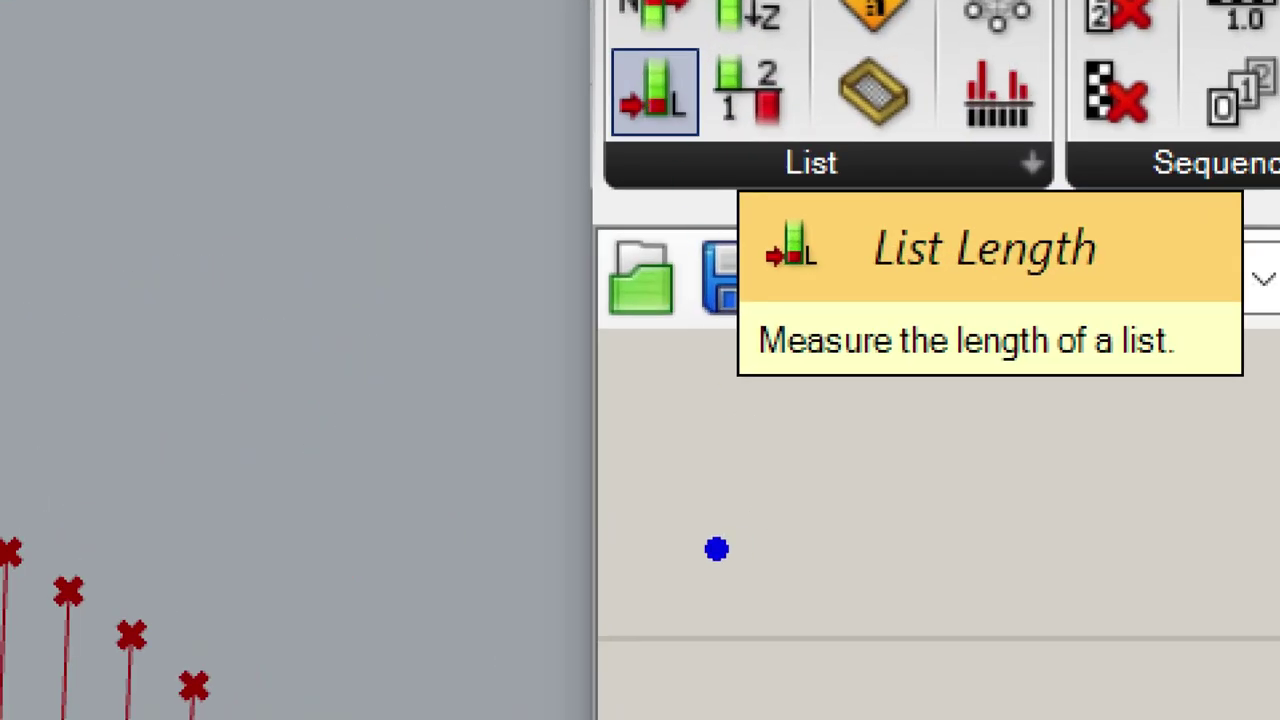
left_click_drag(671, 218, 718, 166)
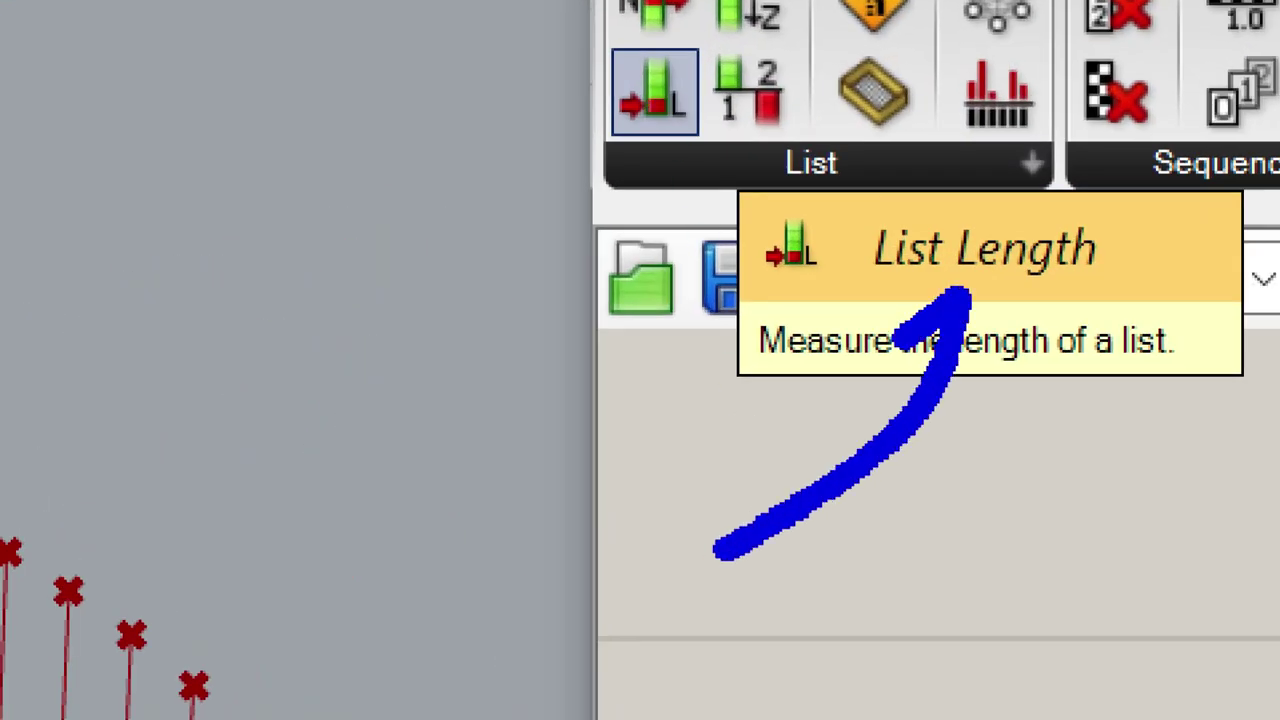
left_click_drag(858, 370, 1000, 390)
left_click_drag(912, 558, 1120, 455)
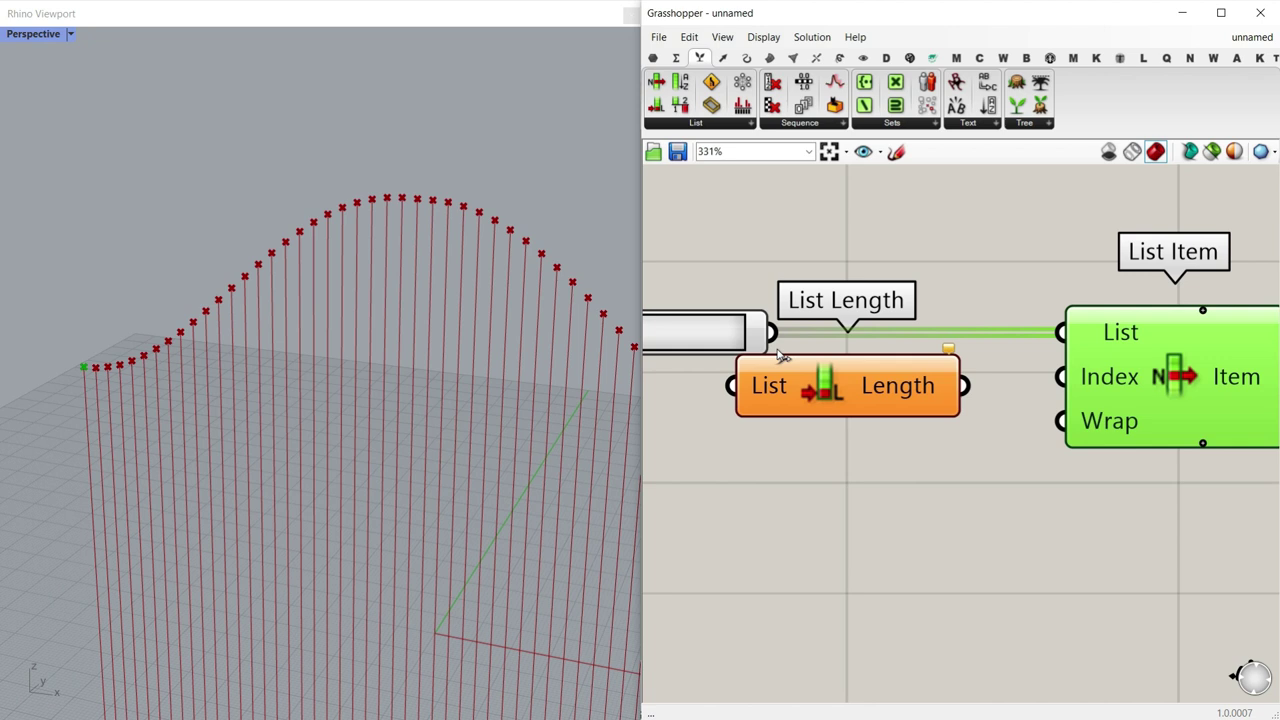
left_click_drag(777, 350, 851, 408)
Step: Connect the Length output of List Length to the Index input of List Item
scroll(839, 431, "down", 2)
left_click_drag(1020, 380, 1098, 380)
scroll(907, 403, "up", 1)
left_click_drag(904, 395, 1054, 347)
scroll(367, 355, "down", 4)
scroll(360, 352, "up", 3)
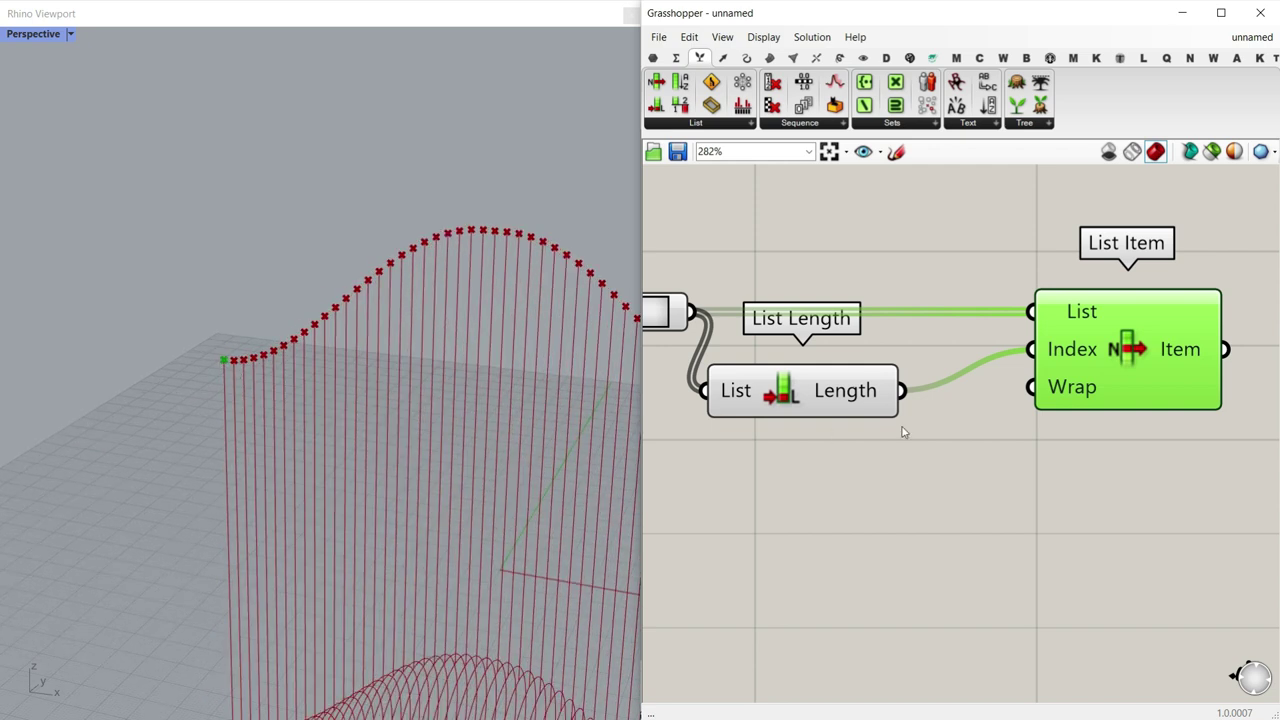
Step: Add a Point List component above List Length, feed it the curve points, and bake its numbers into Rhino
scroll(152, 383, "down", 2)
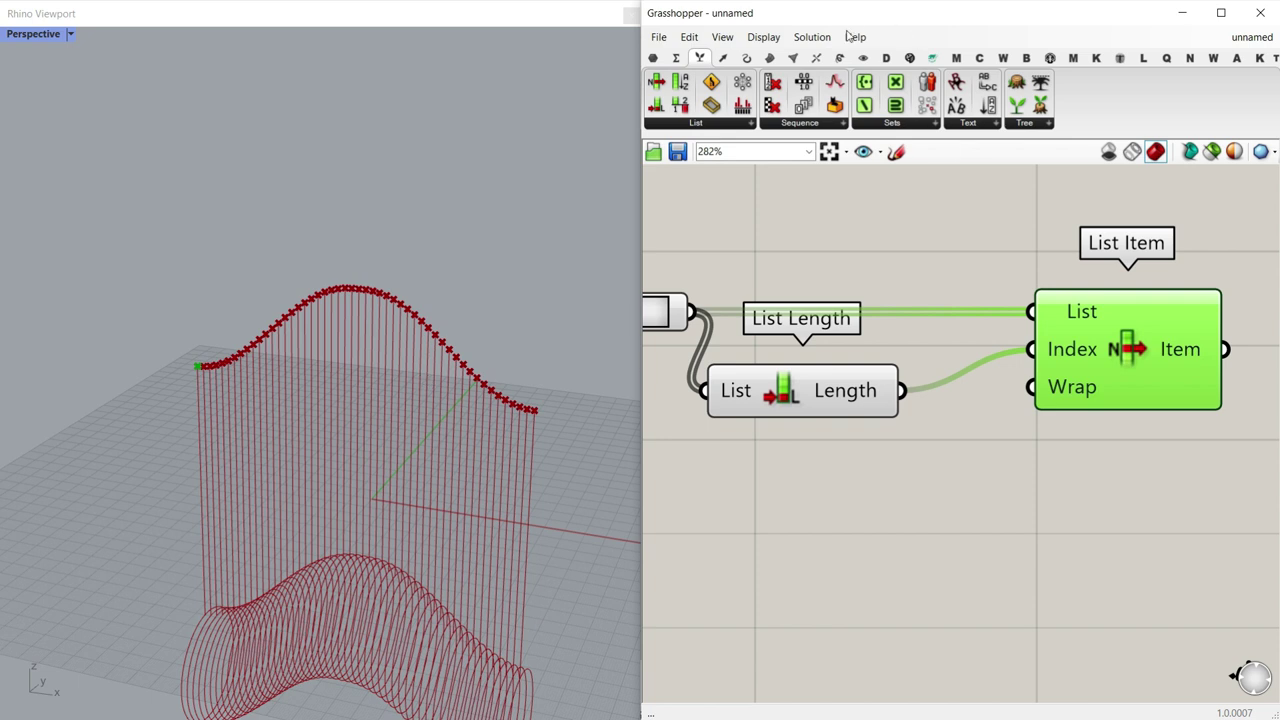
left_click(864, 57)
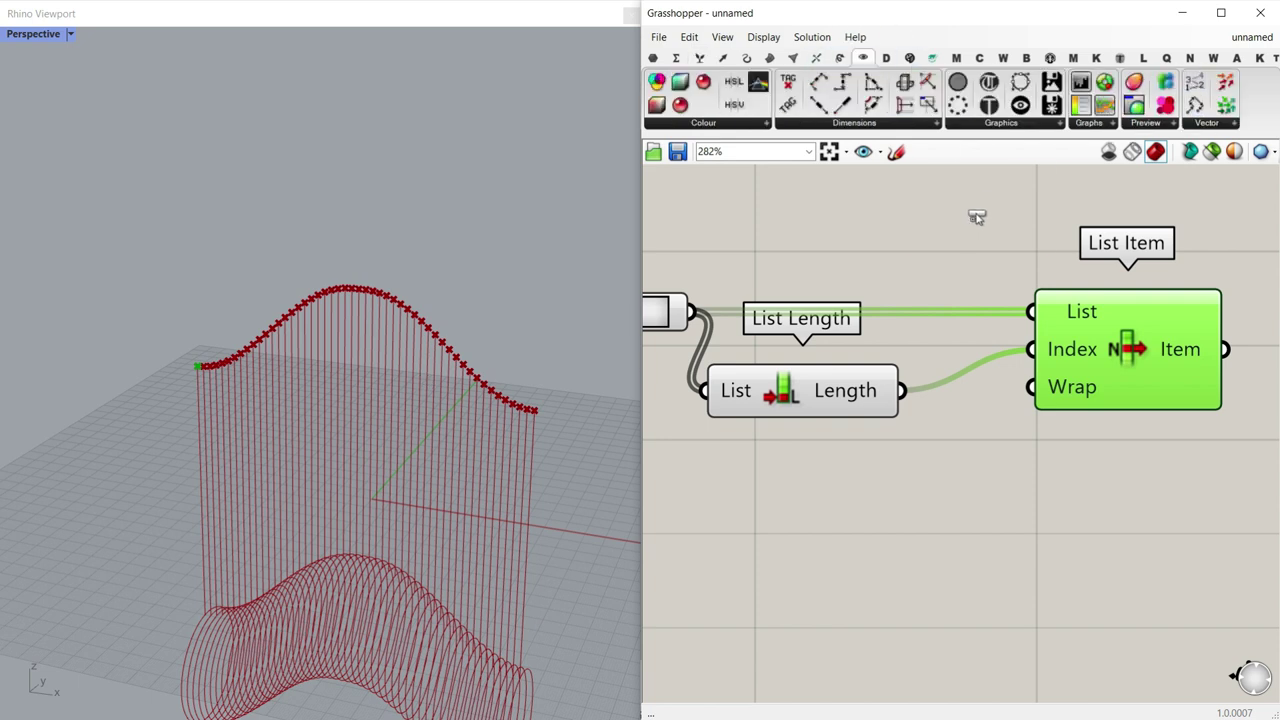
left_click_drag(977, 218, 977, 218)
left_click_drag(714, 320, 930, 203)
right_click(1018, 262)
left_click(1064, 273)
left_click(1051, 423)
Step: Examine the baked numbers from the last point back to the first point of the wave
scroll(576, 413, "up", 3)
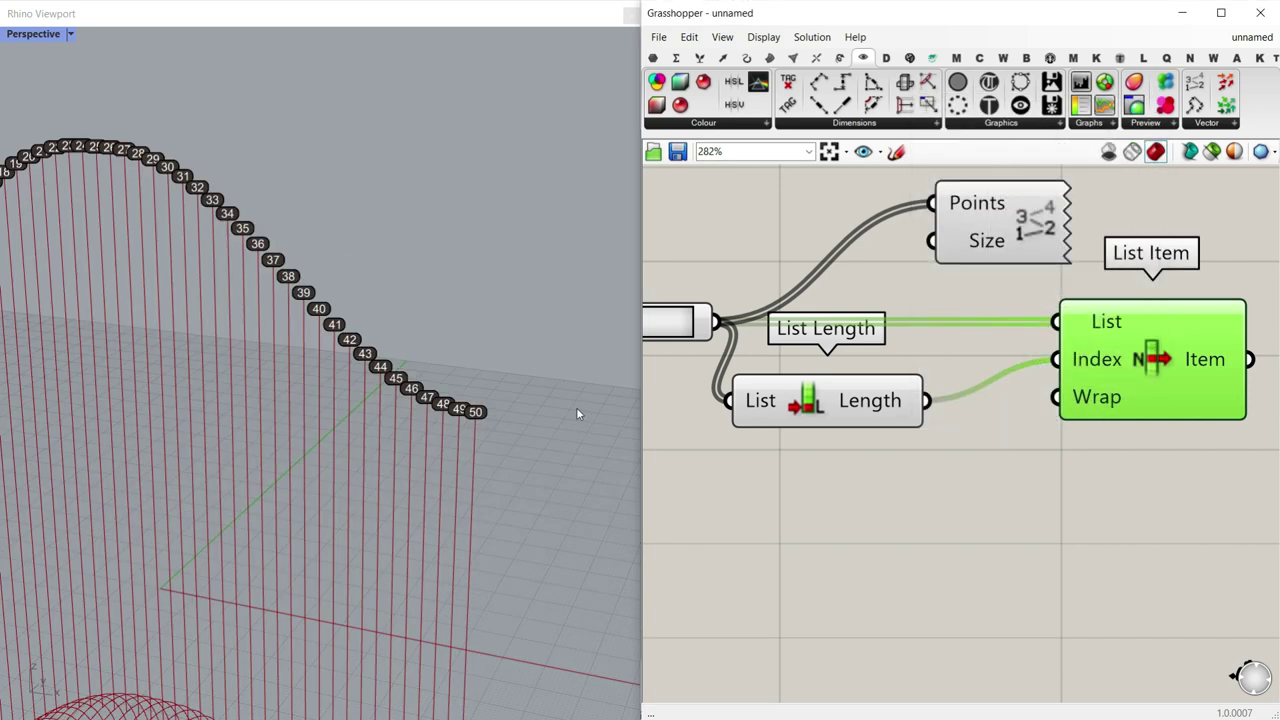
scroll(576, 413, "up", 2)
scroll(466, 331, "down", 5)
scroll(425, 378, "up", 4)
scroll(410, 390, "up", 2)
Step: Delete the Point List component and clear its baked numbers from the Rhino model
left_click(1019, 233)
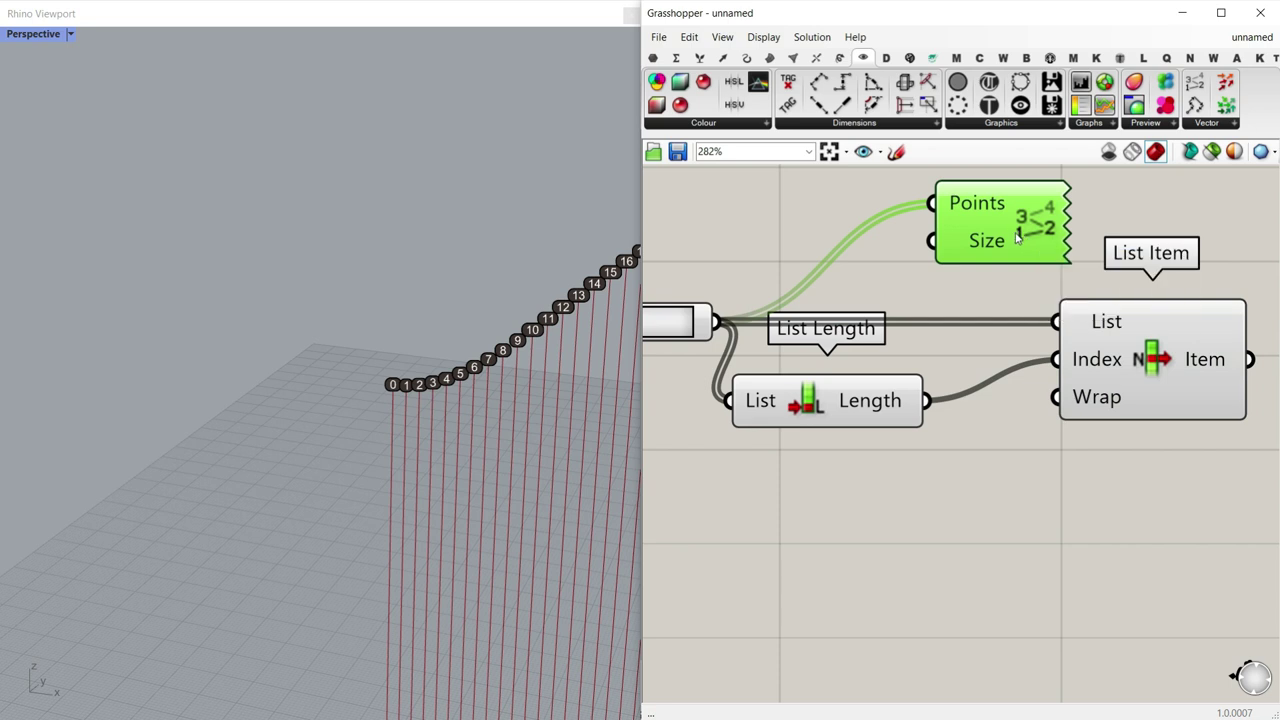
key("Delete")
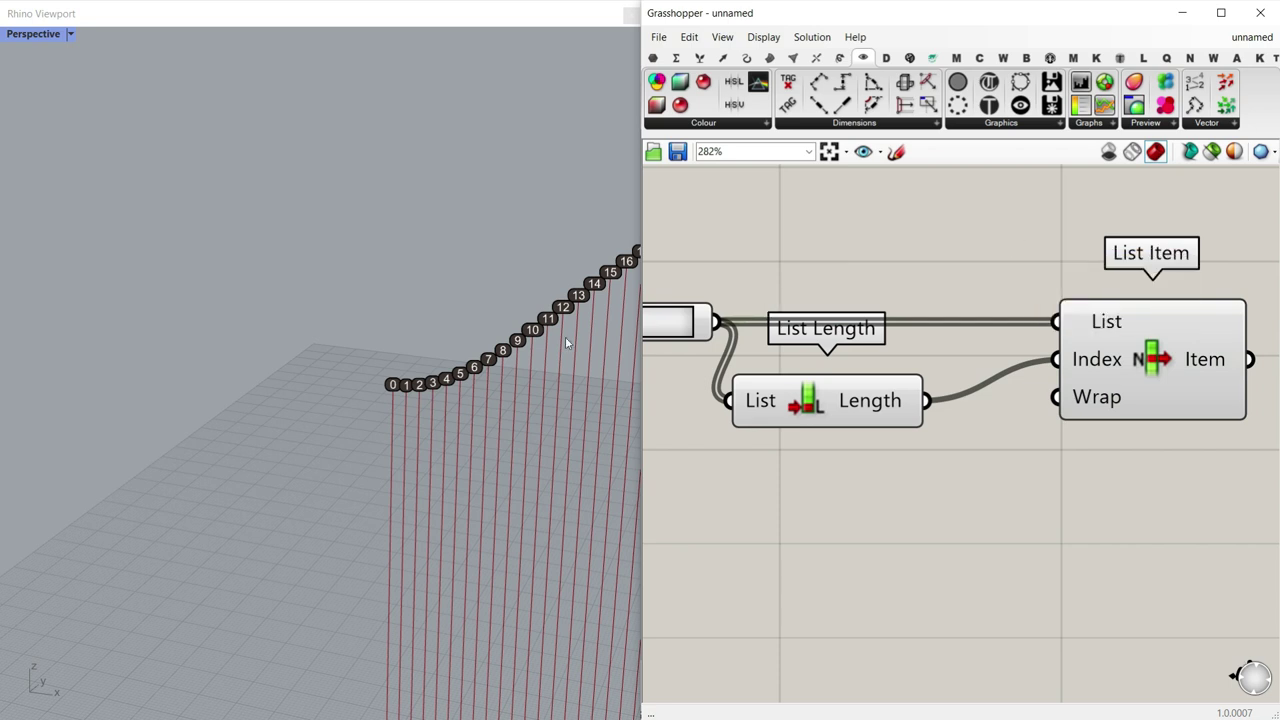
scroll(435, 387, "down", 3)
scroll(435, 387, "up", 5)
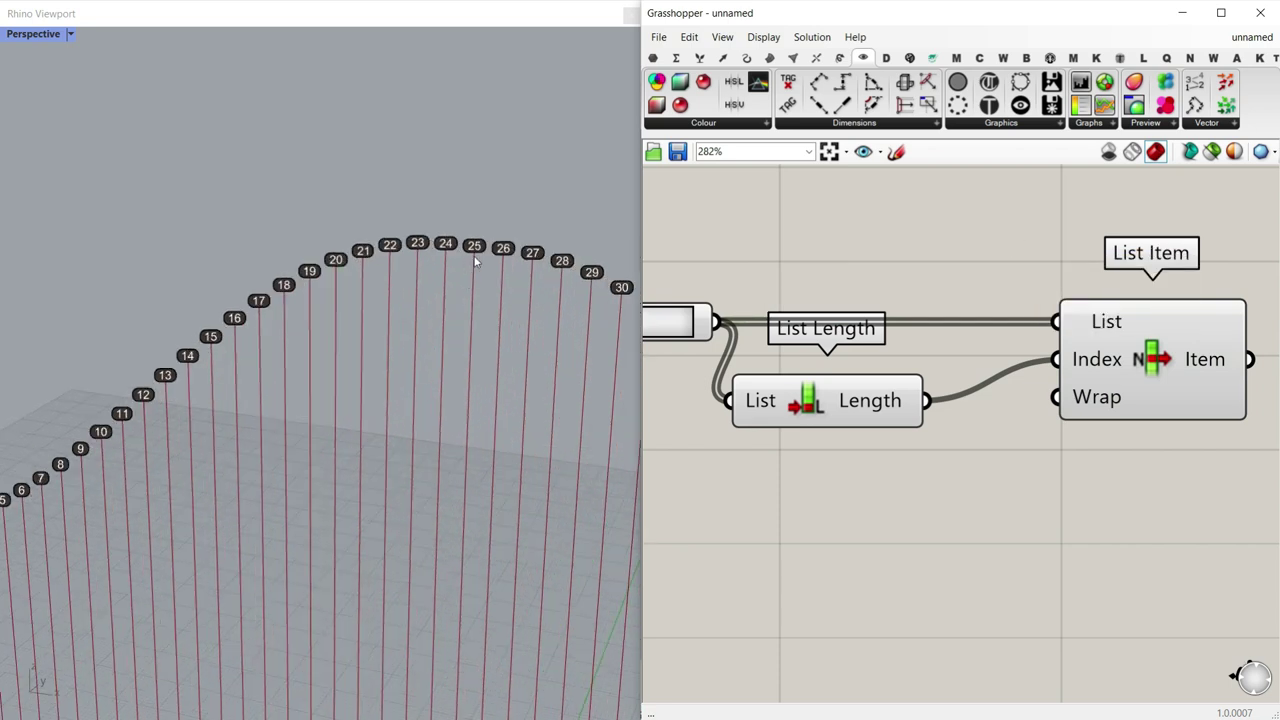
left_click(494, 213)
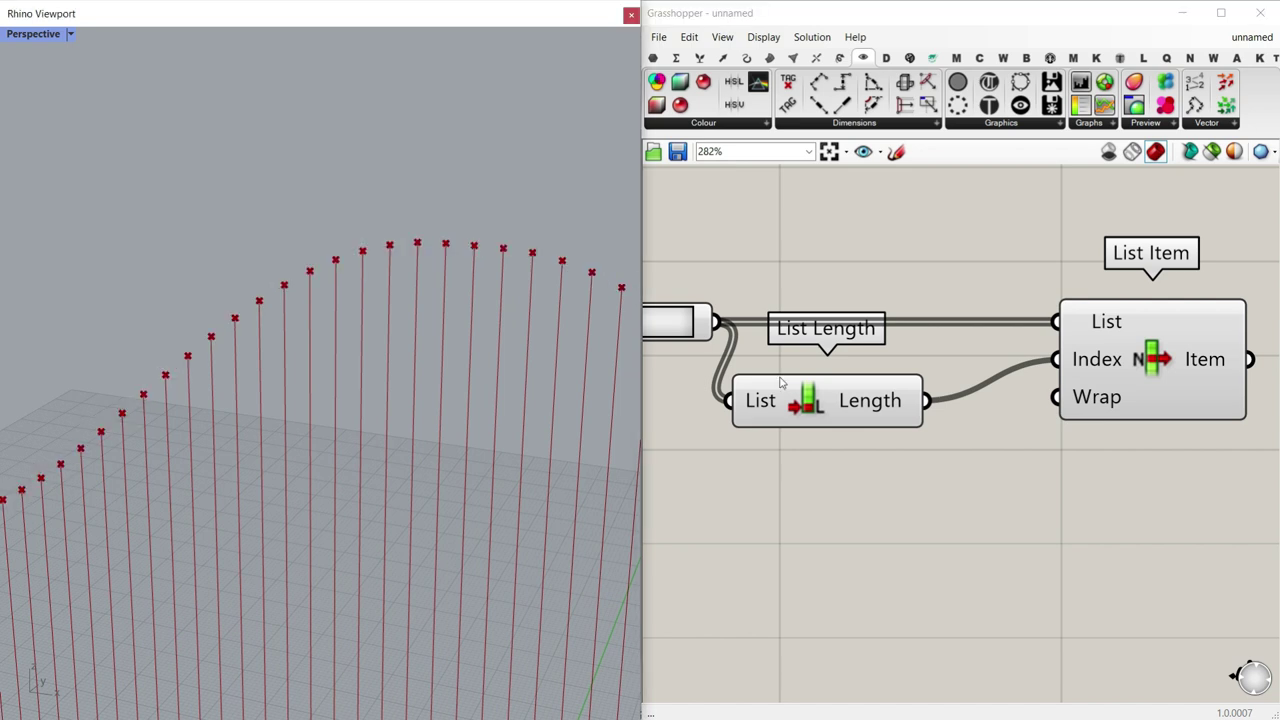
mouse_move(877, 408)
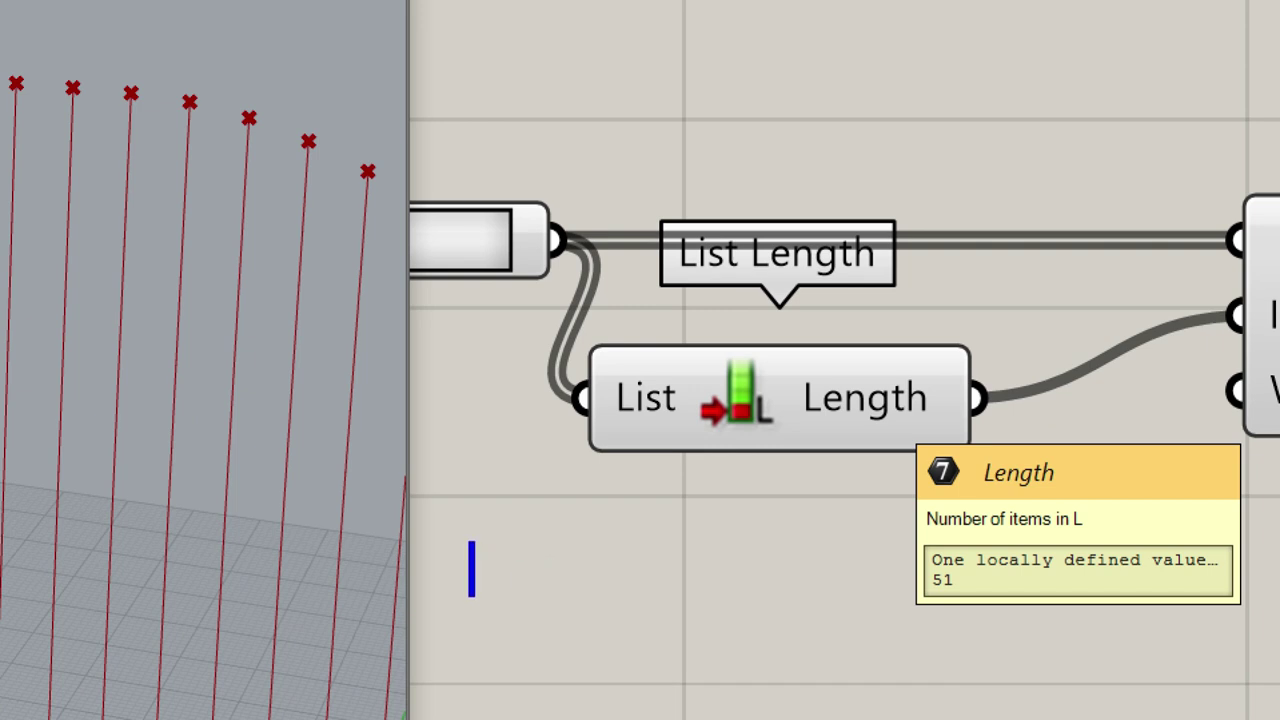
type("51---")
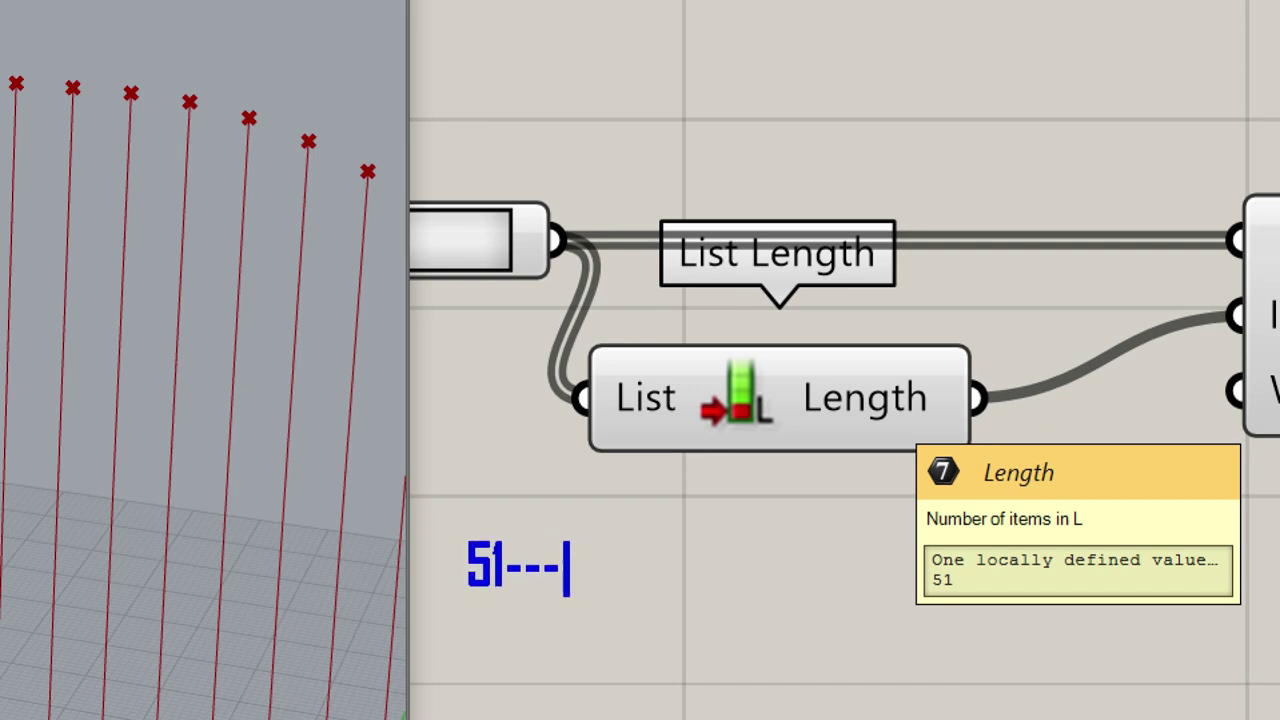
type("--> 25")
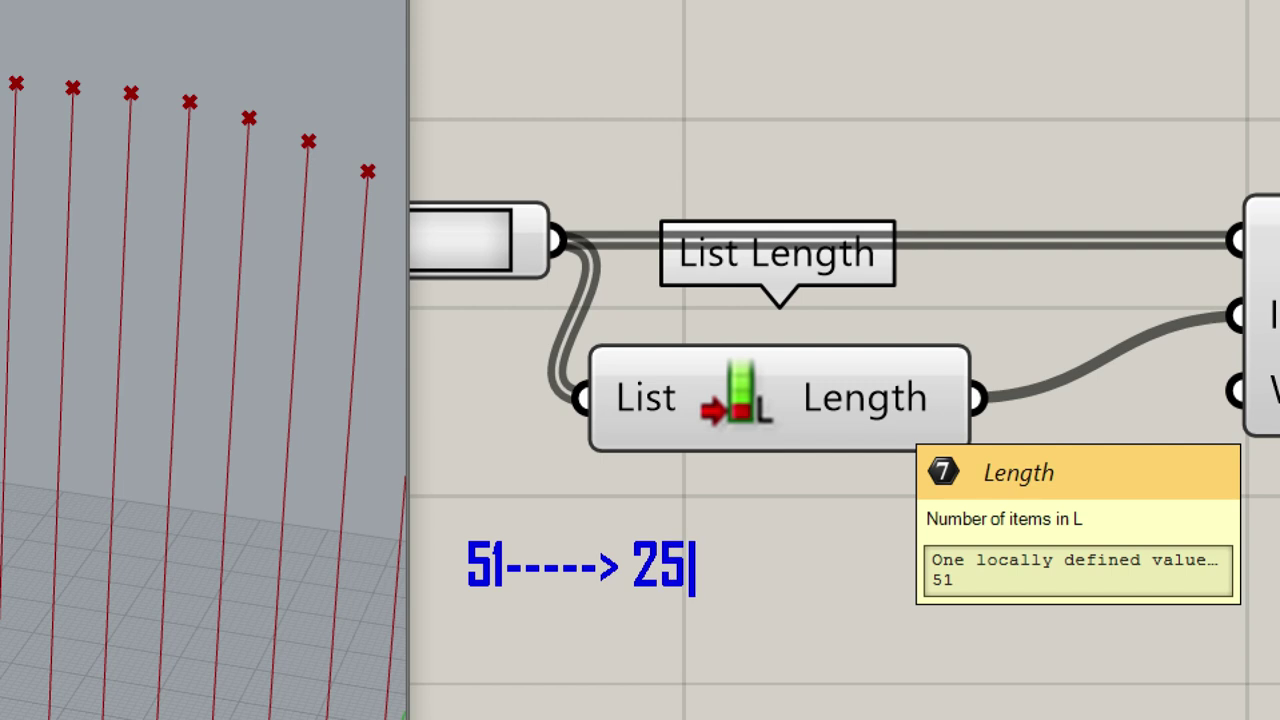
key("Return")
type("(")
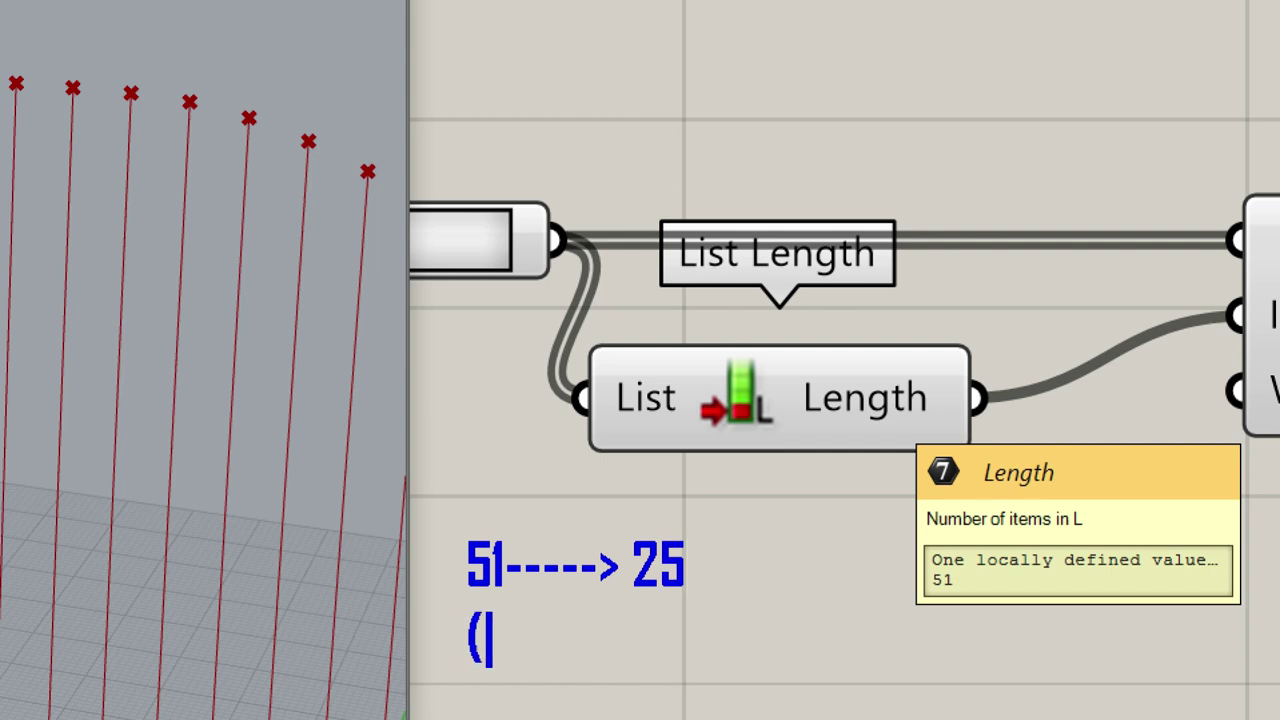
type("x-1)")
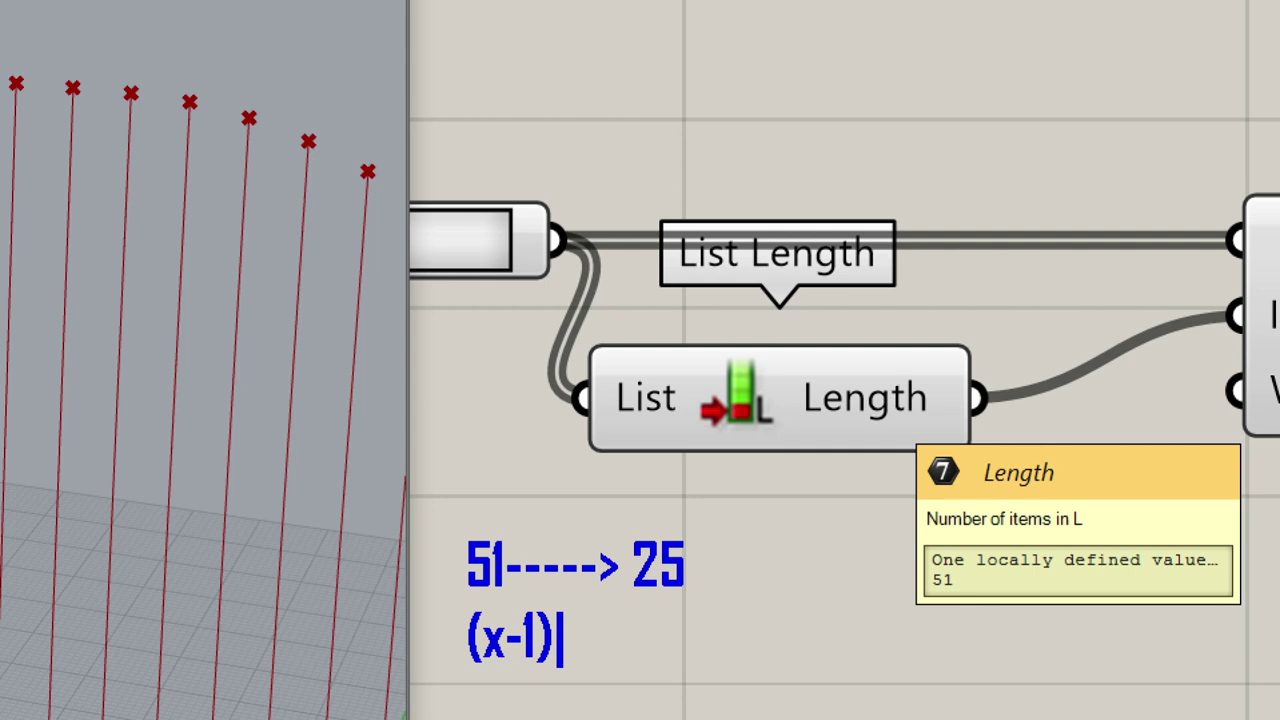
type("/2")
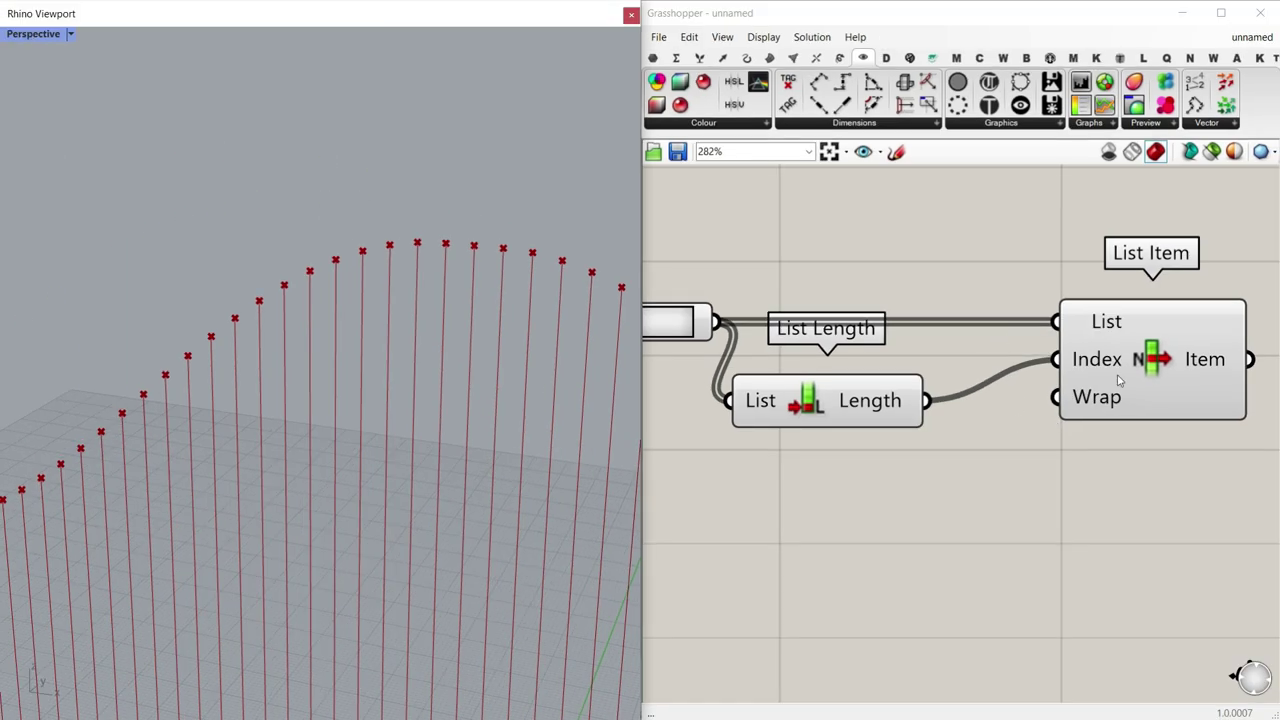
Step: Set the expression (x-1)/2 on the Index input of List Item and select the component to preview its point
right_click(1088, 367)
mouse_move(1130, 515)
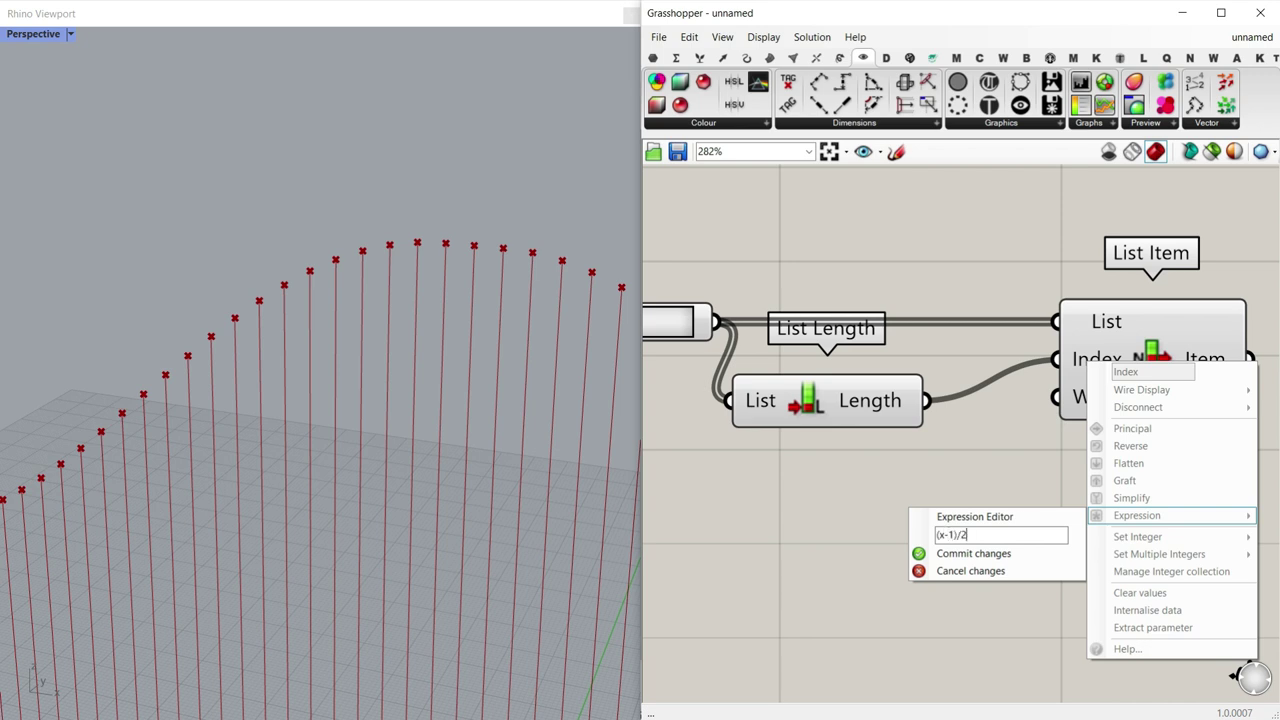
left_click(990, 552)
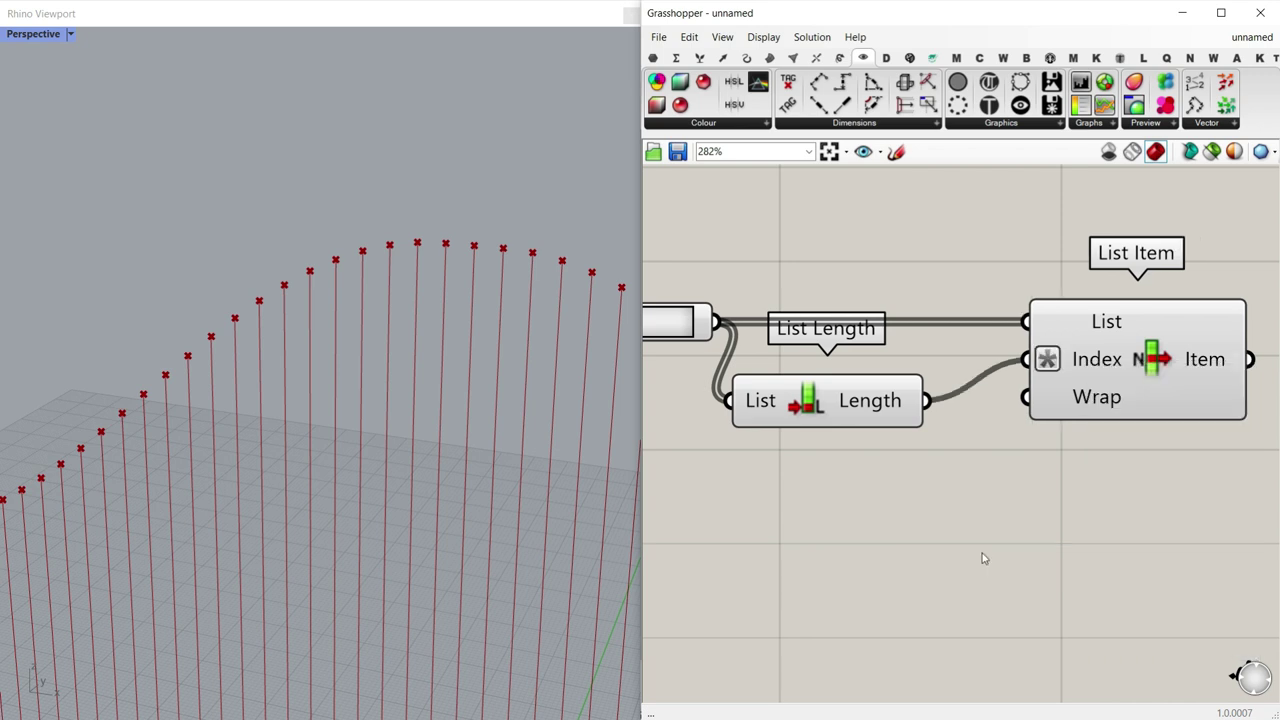
left_click(1097, 341)
right_click_drag(508, 354, 505, 265)
Step: Add a Point container fed by the Item output of List Item and move it farther away
right_click_drag(1088, 351, 851, 360)
scroll(851, 360, "down", 1)
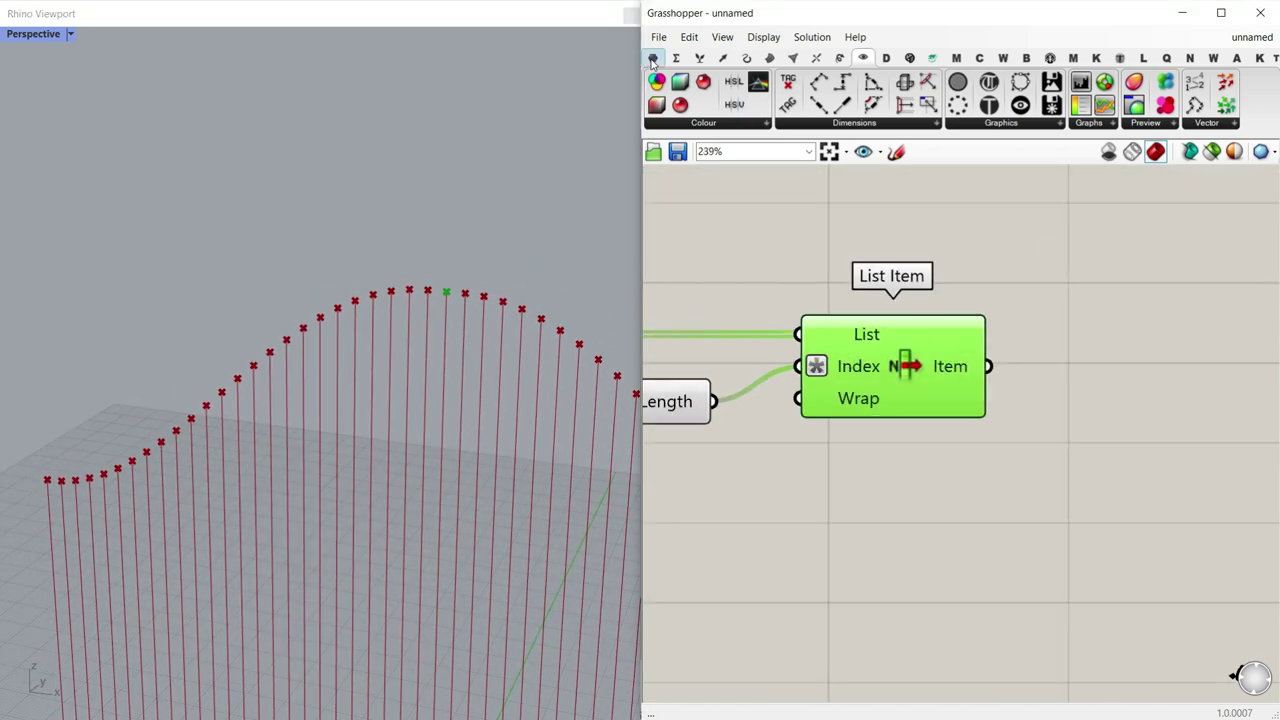
left_click(652, 58)
left_click_drag(656, 105, 1063, 380)
right_click_drag(1063, 380, 940, 355)
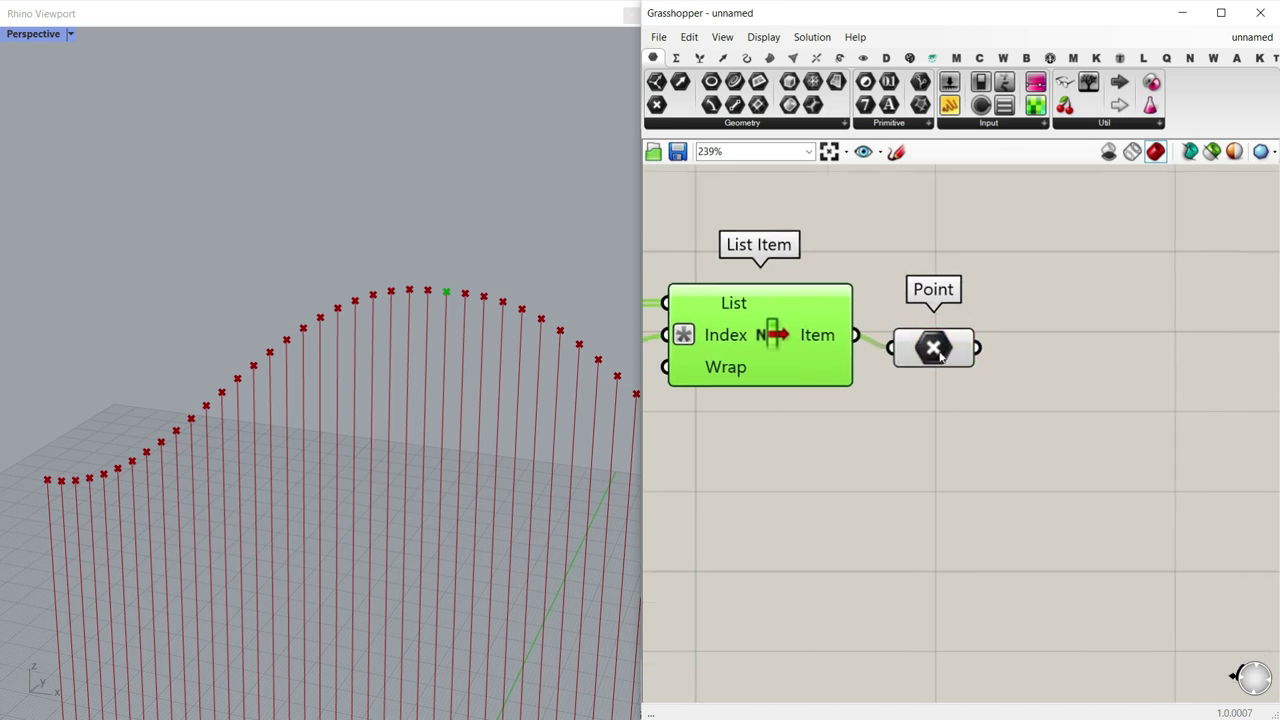
left_click_drag(940, 355, 1121, 341)
right_click_drag(885, 380, 1060, 371)
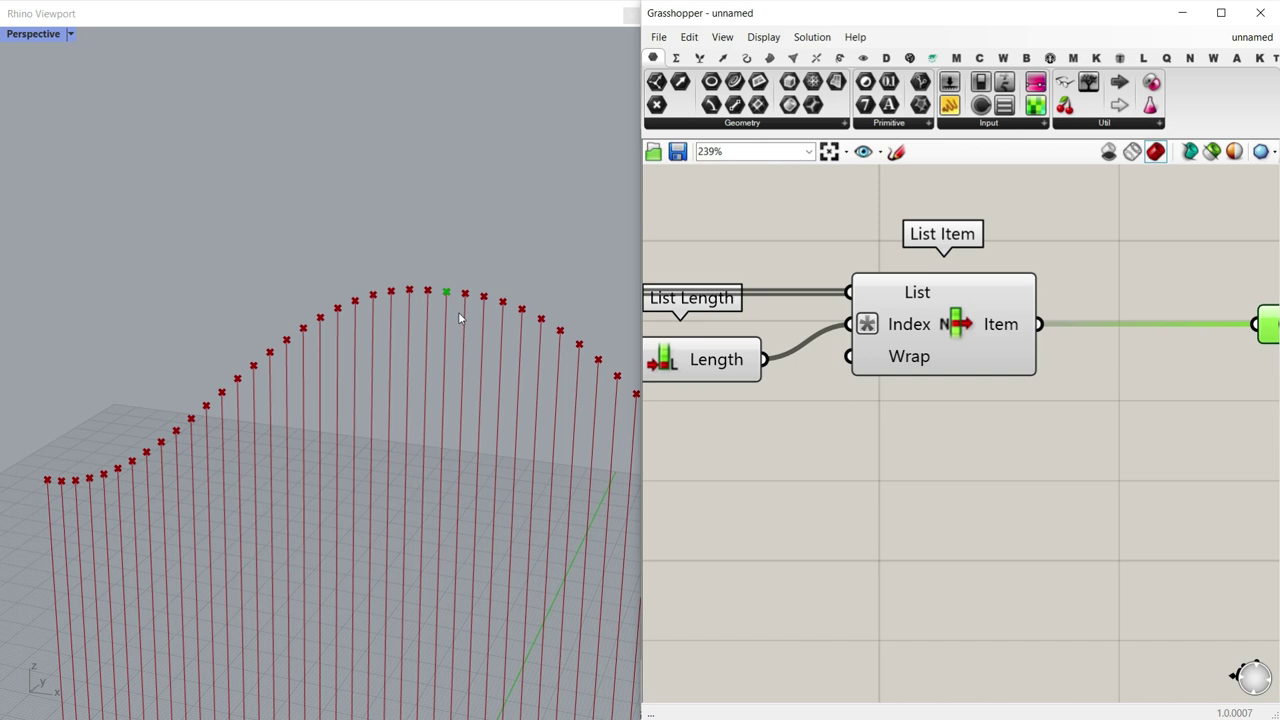
Step: Add a Split List component below List Item and feed its List input with the points from Point On Curve
left_click(700, 58)
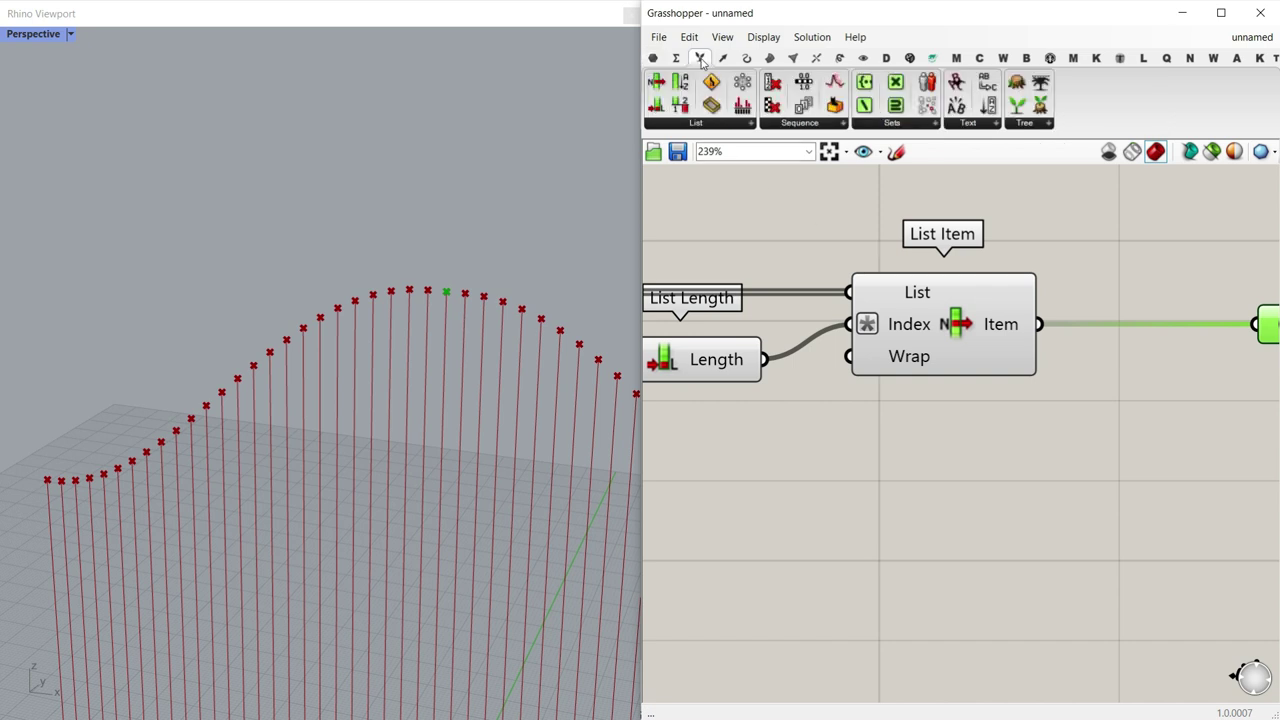
left_click(716, 126)
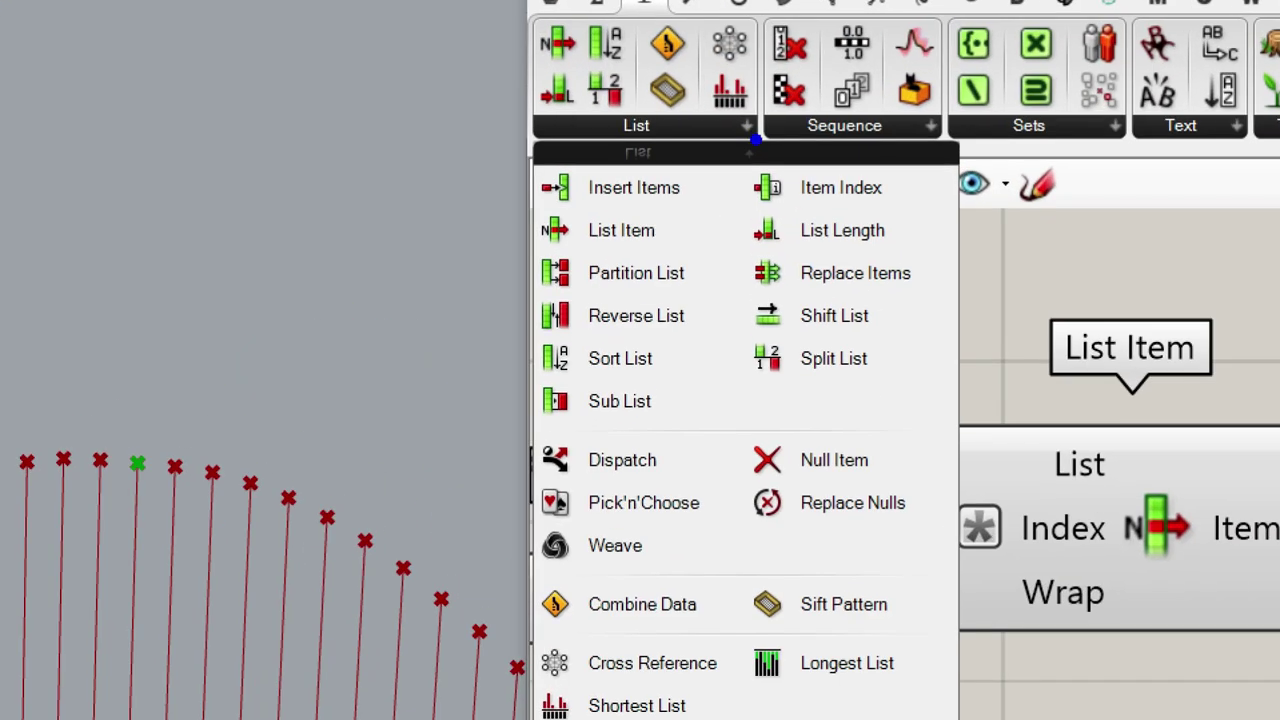
left_click_drag(736, 318, 886, 396)
left_click(704, 124)
left_click(793, 242)
left_click(943, 508)
right_click_drag(938, 450, 1010, 390)
scroll(1008, 390, "down", 2)
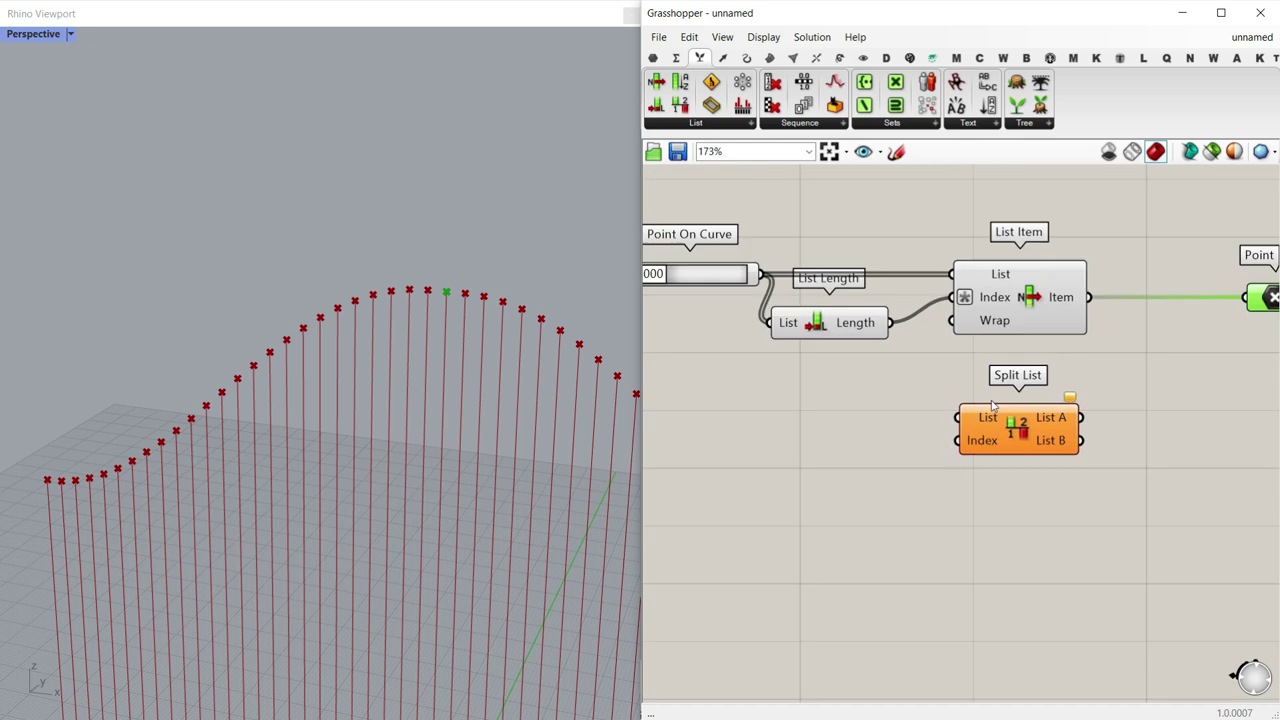
scroll(863, 331, "up", 2)
left_click_drag(734, 257, 993, 452)
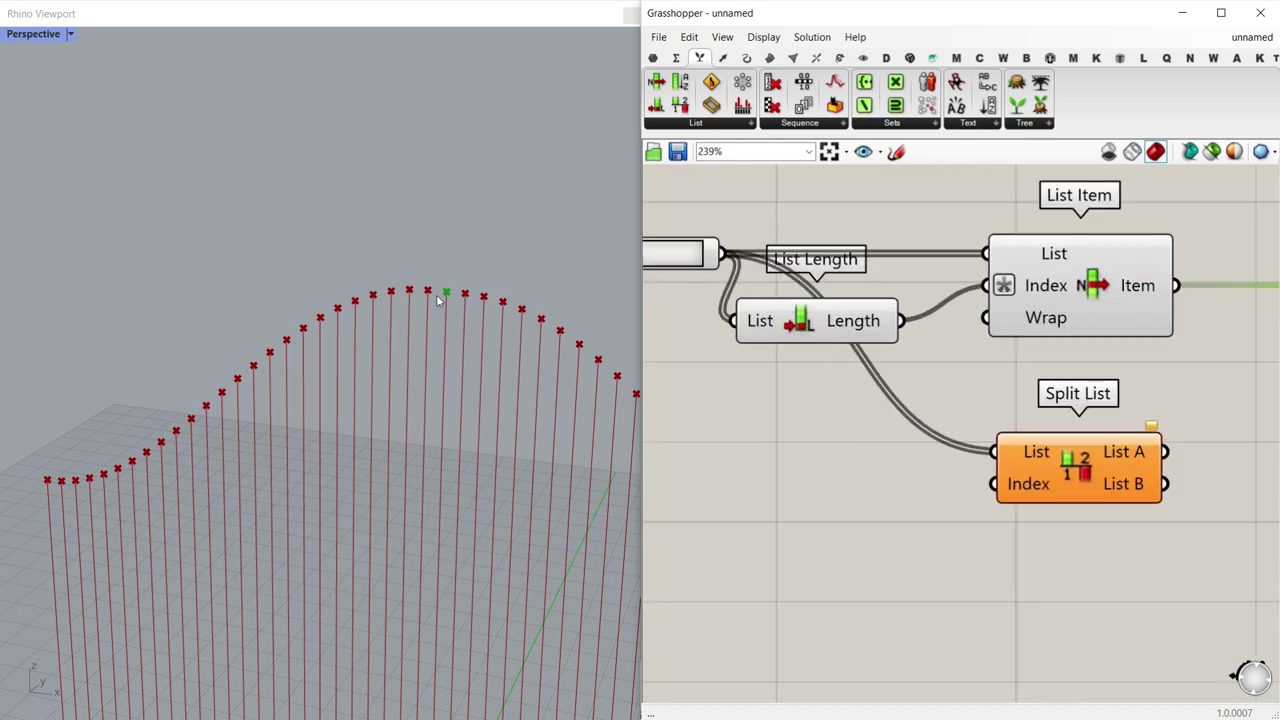
Step: Connect List Length to the Index input of Split List and reuse the expression (x-1)/2 from List Item on it
right_click(1012, 286)
mouse_move(1062, 436)
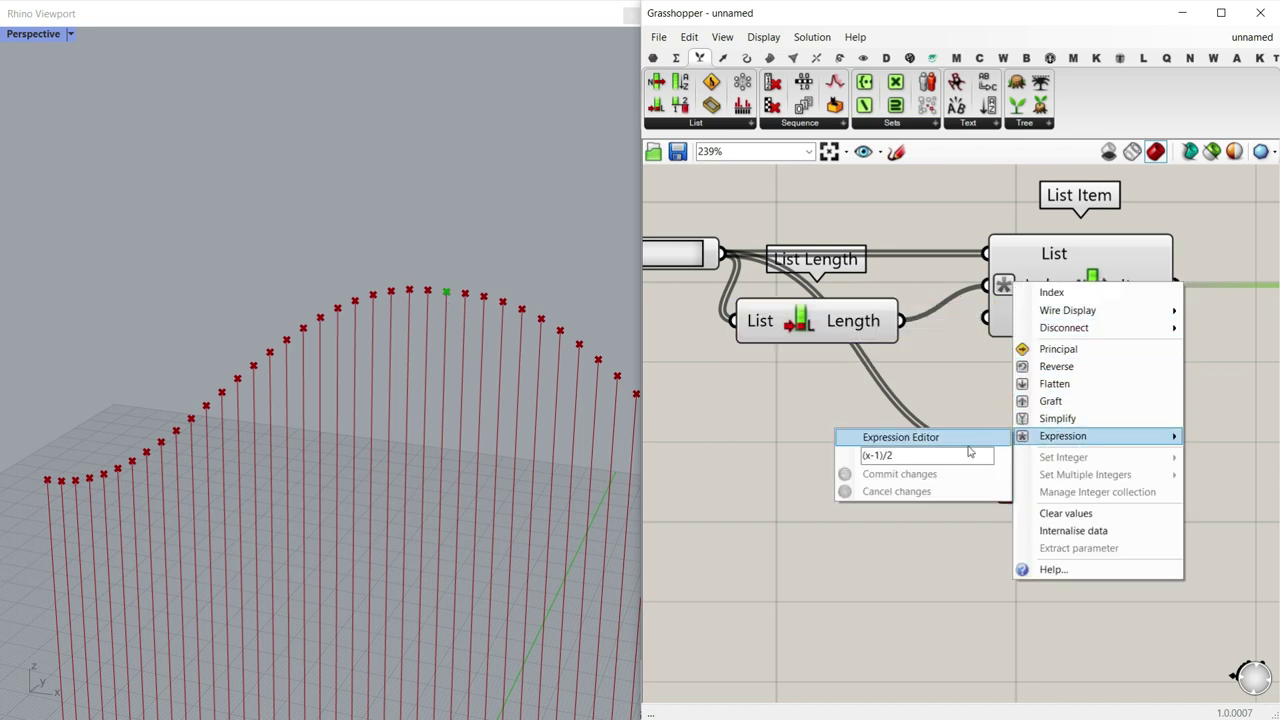
left_click(968, 452)
left_click(888, 466)
scroll(912, 350, "up", 2)
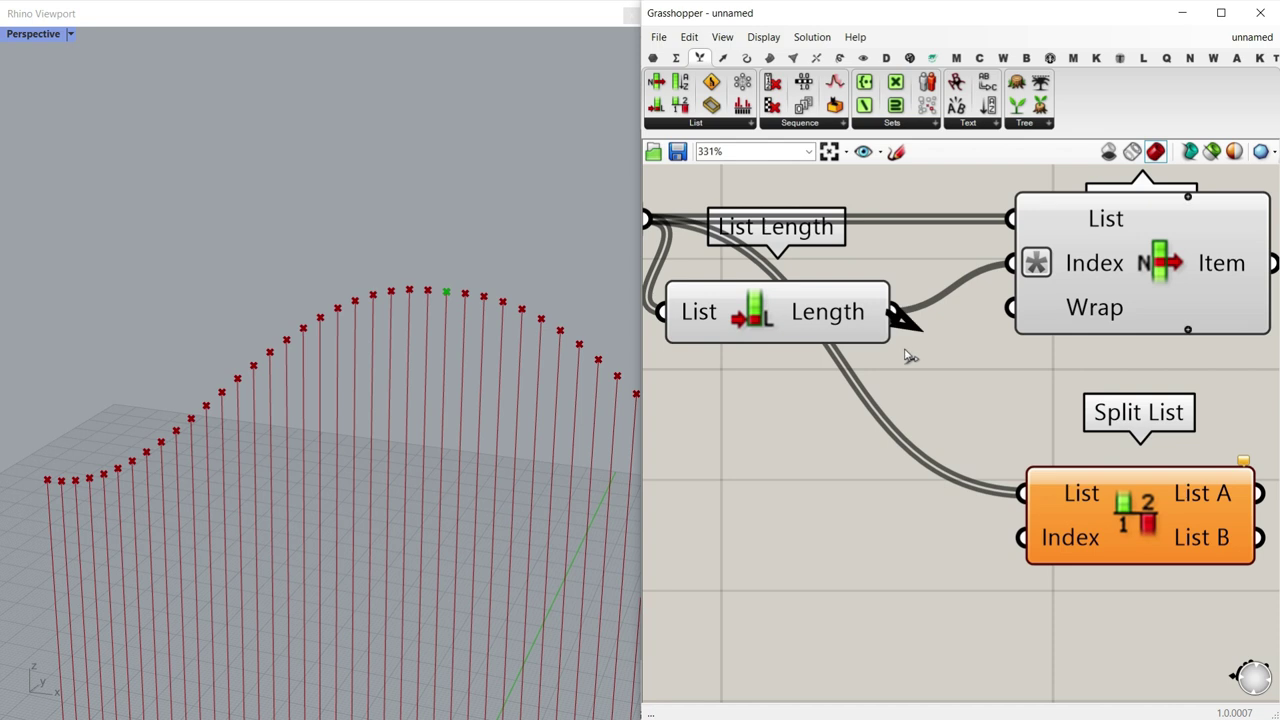
left_click_drag(895, 312, 1021, 537)
right_click(1072, 537)
mouse_move(1120, 577)
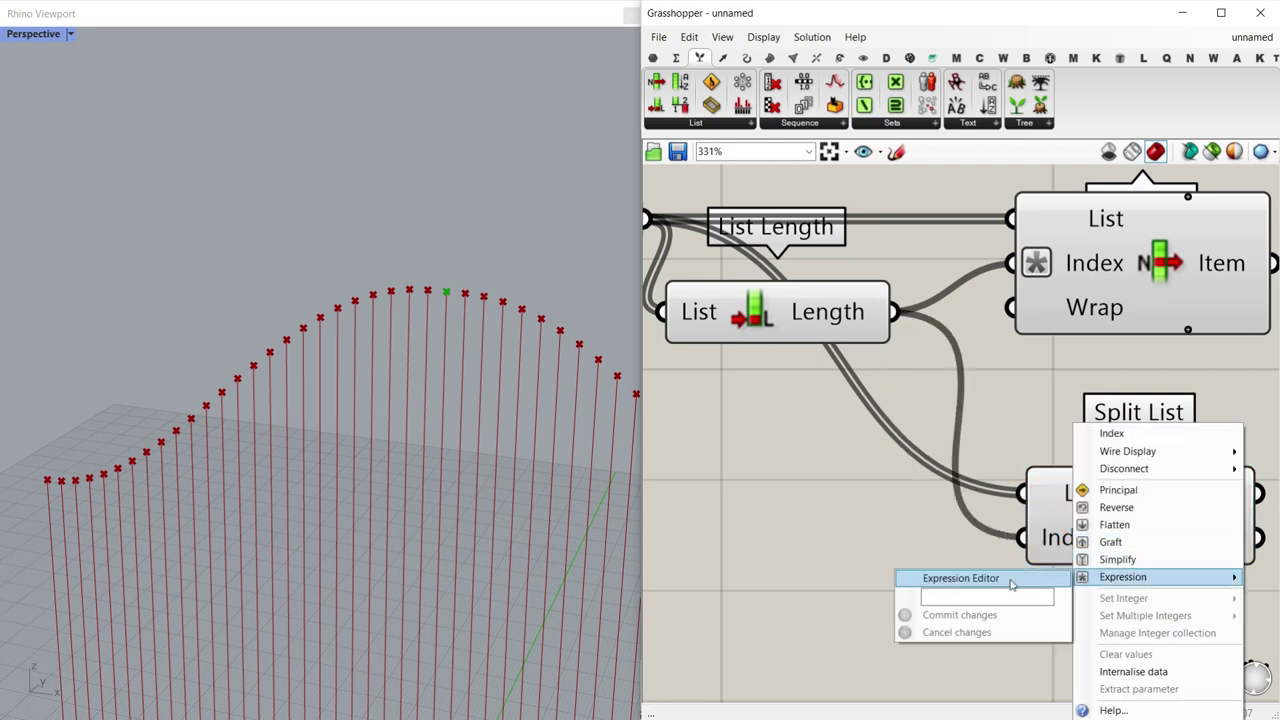
left_click(990, 614)
Step: Add a Point container fed by the List A output of Split List and inspect its points on the wave
right_click_drag(1034, 589, 785, 465)
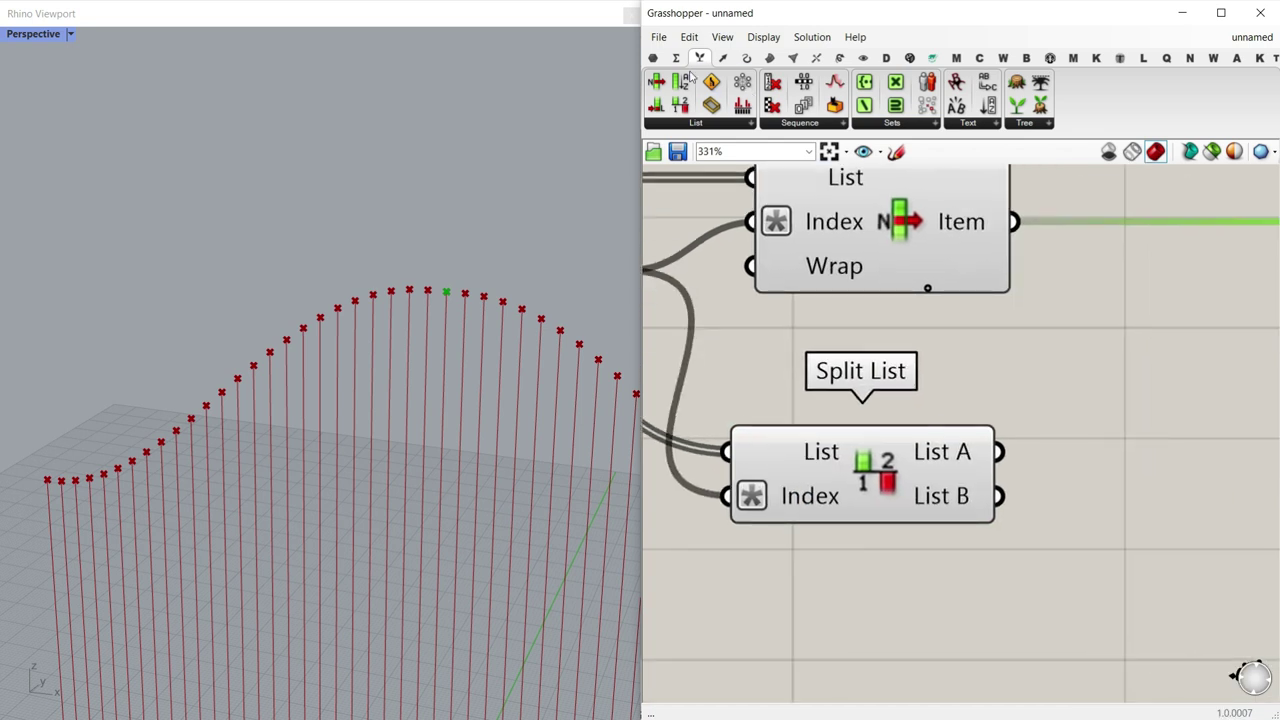
left_click(653, 58)
left_click_drag(656, 104, 1021, 430)
left_click_drag(1056, 432, 1091, 443)
right_click_drag(418, 338, 434, 322)
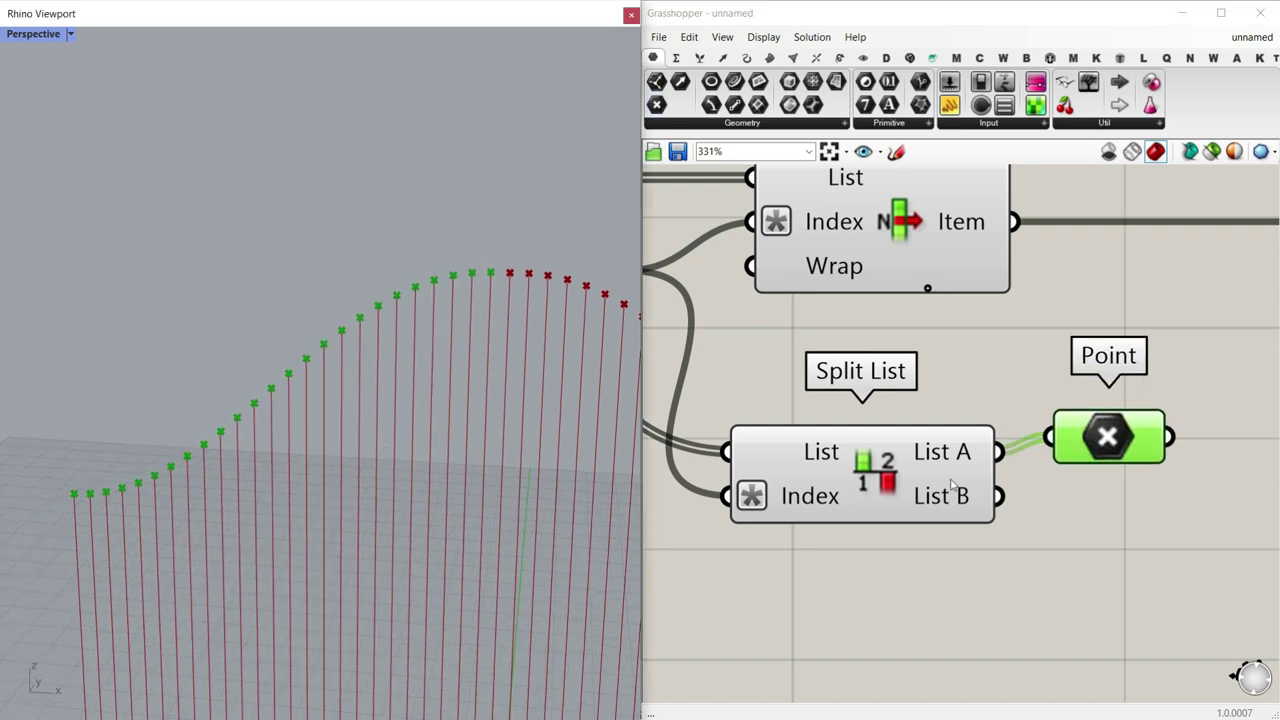
Step: Turn off the preview of the Point On Curve, List Length and Split List components, keeping the Move preview on
scroll(882, 433, "down", 4)
scroll(882, 433, "down", 2)
right_click_drag(860, 416, 965, 420)
left_click_drag(966, 420, 769, 329)
right_click(761, 303)
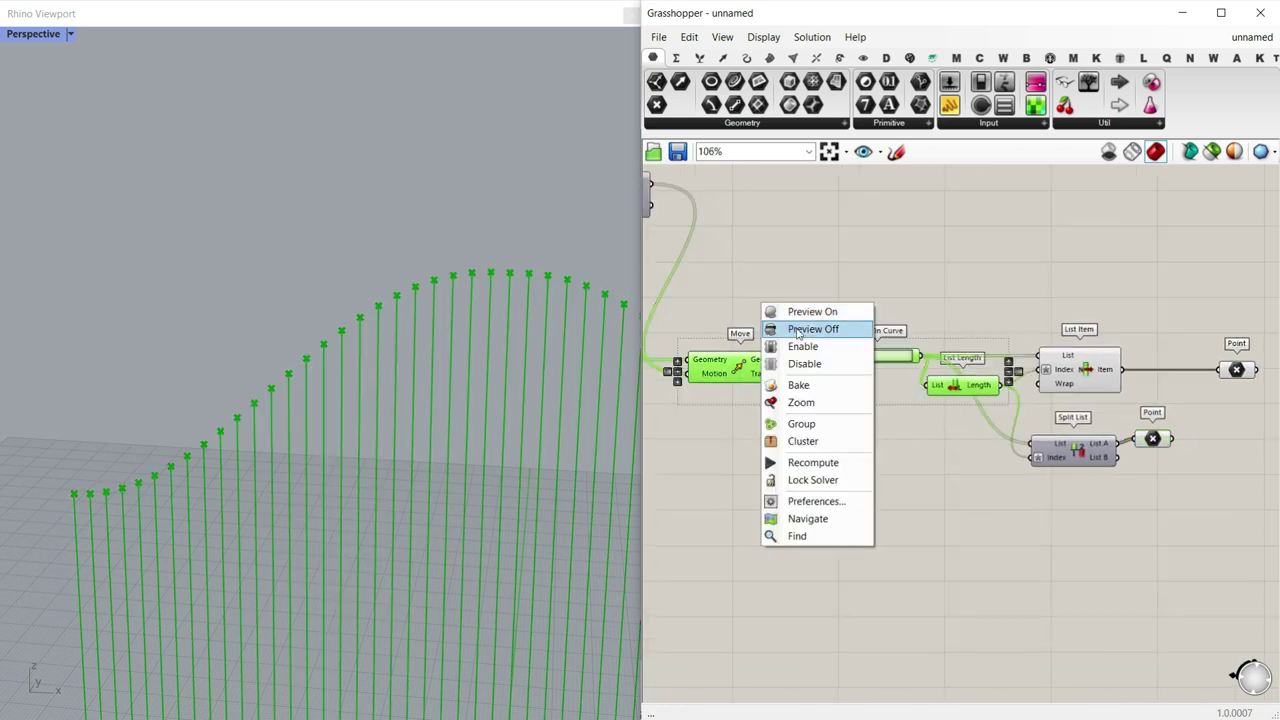
left_click(874, 283)
left_click_drag(948, 405, 890, 314)
right_click(886, 303)
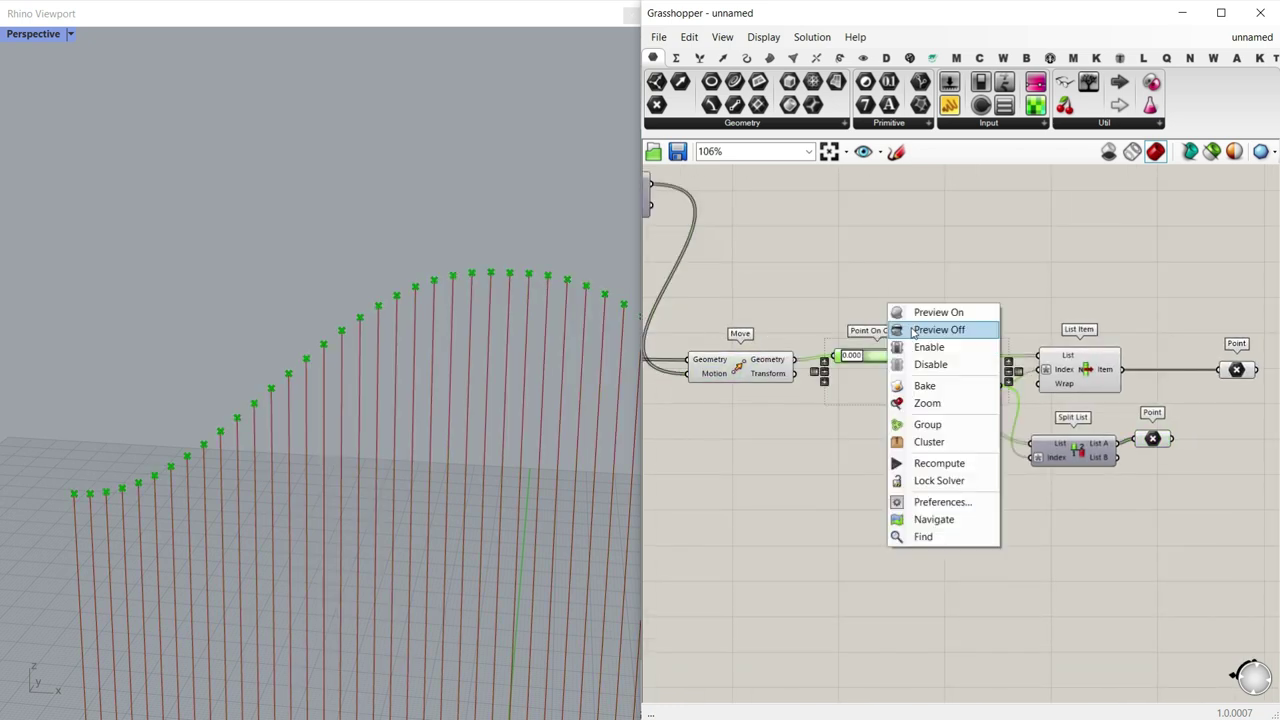
left_click(930, 330)
left_click(930, 292)
Step: Turn off the List Item preview, keep its Point container's preview on, and move the List A Point container farther away
right_click_drag(928, 291, 780, 251)
scroll(1004, 347, "up", 3)
left_click(1160, 316)
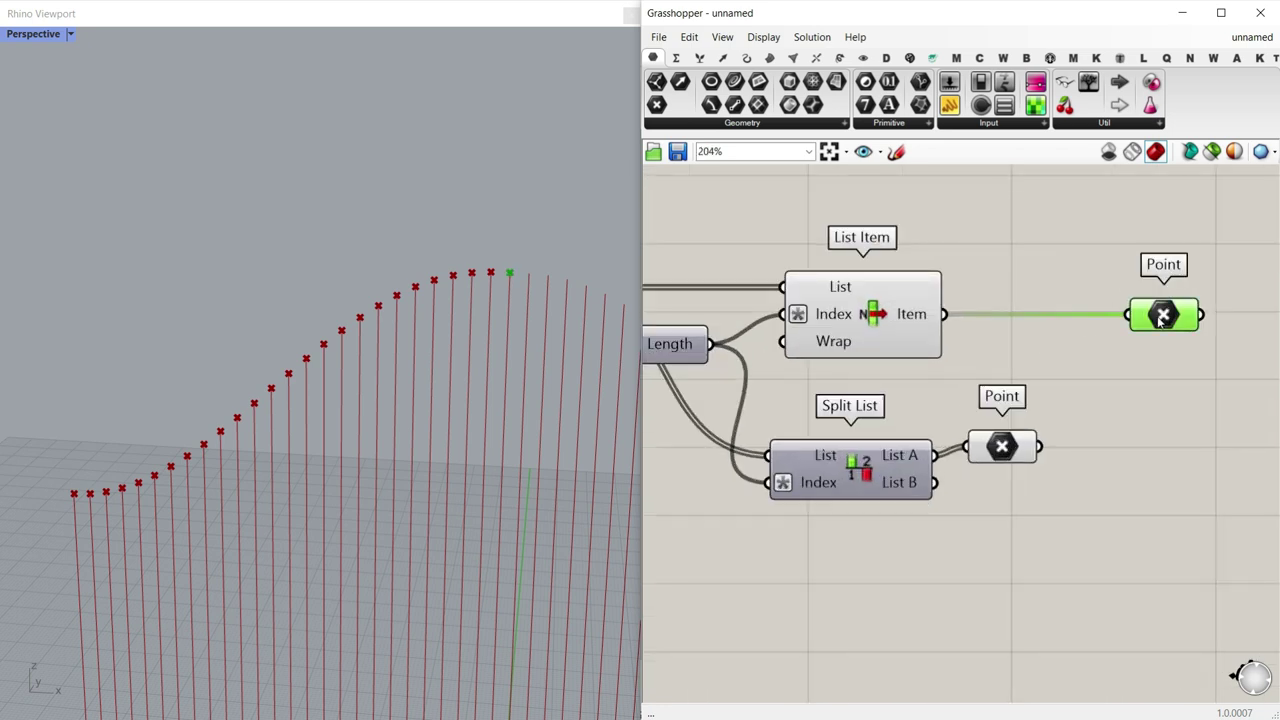
left_click_drag(1011, 445, 1039, 461)
right_click(1173, 311)
left_click(1121, 340)
right_click(875, 297)
left_click(887, 326)
left_click_drag(1030, 456, 1069, 438)
left_click(1167, 317)
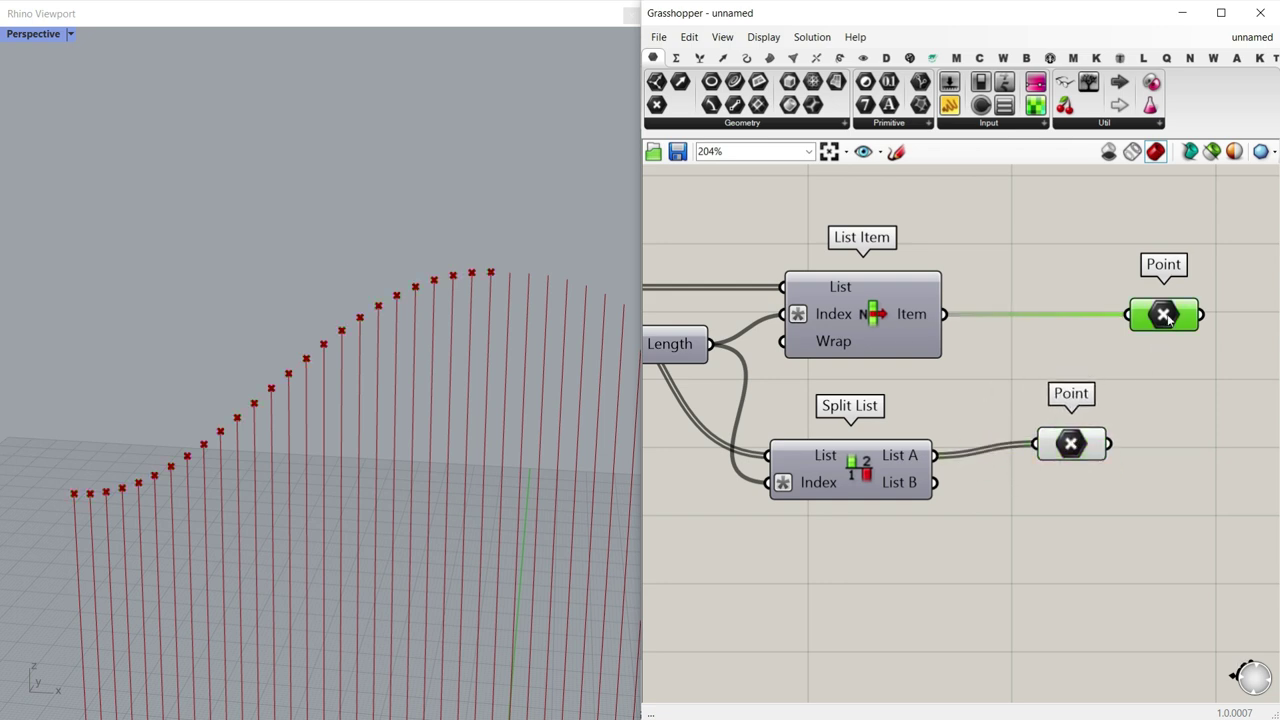
right_click(1174, 336)
left_click(1178, 341)
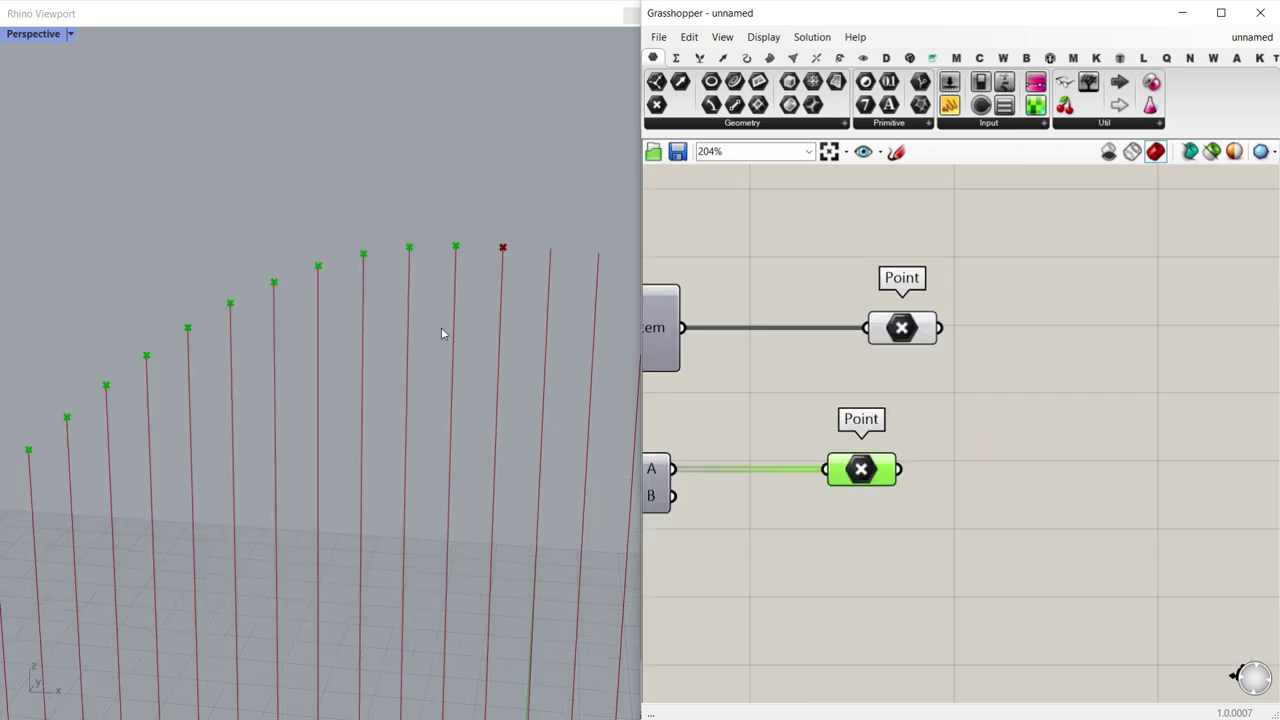
Step: Add a Circle component beyond the two Point containers
scroll(441, 327, "down", 3)
scroll(431, 363, "down", 2)
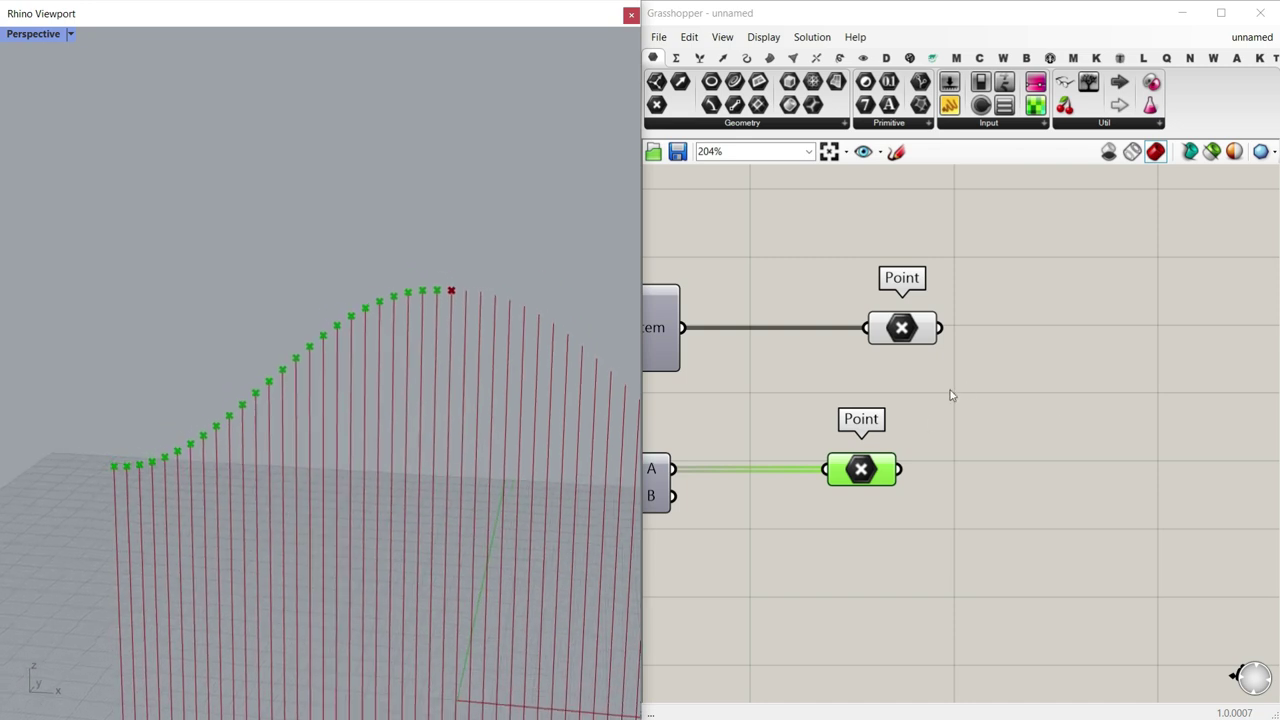
scroll(1026, 377, "up", 1)
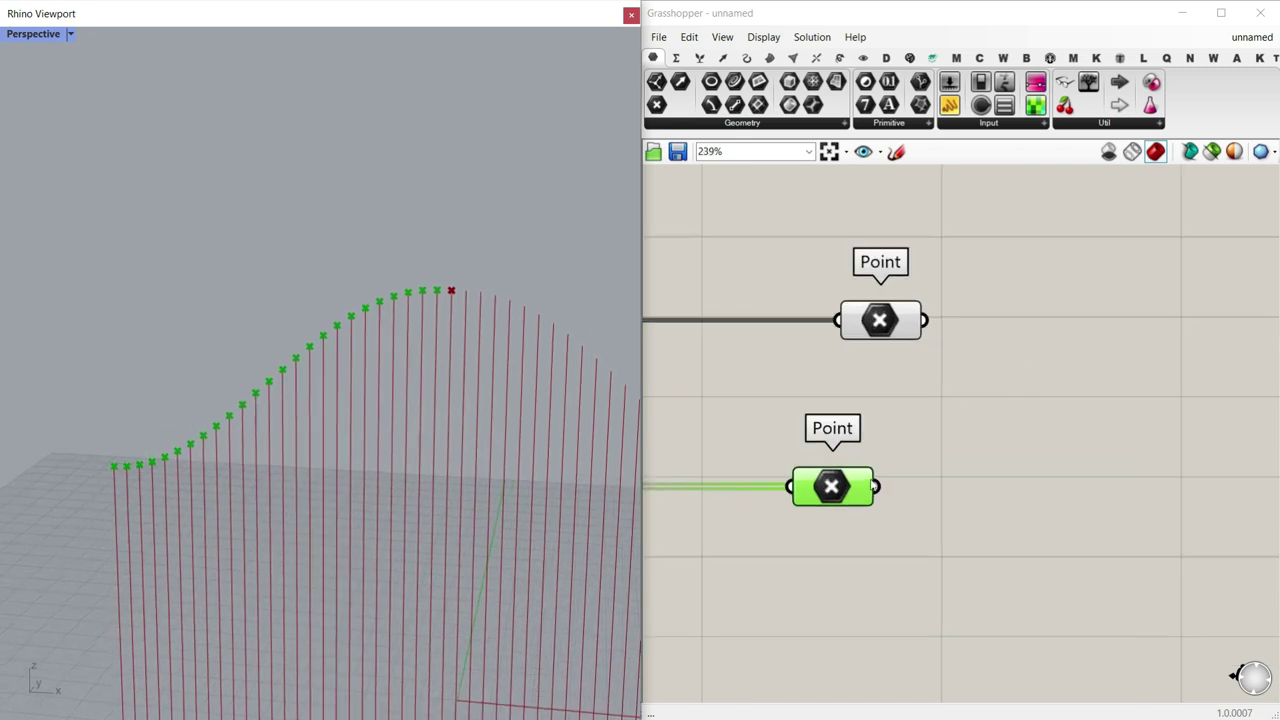
left_click(748, 59)
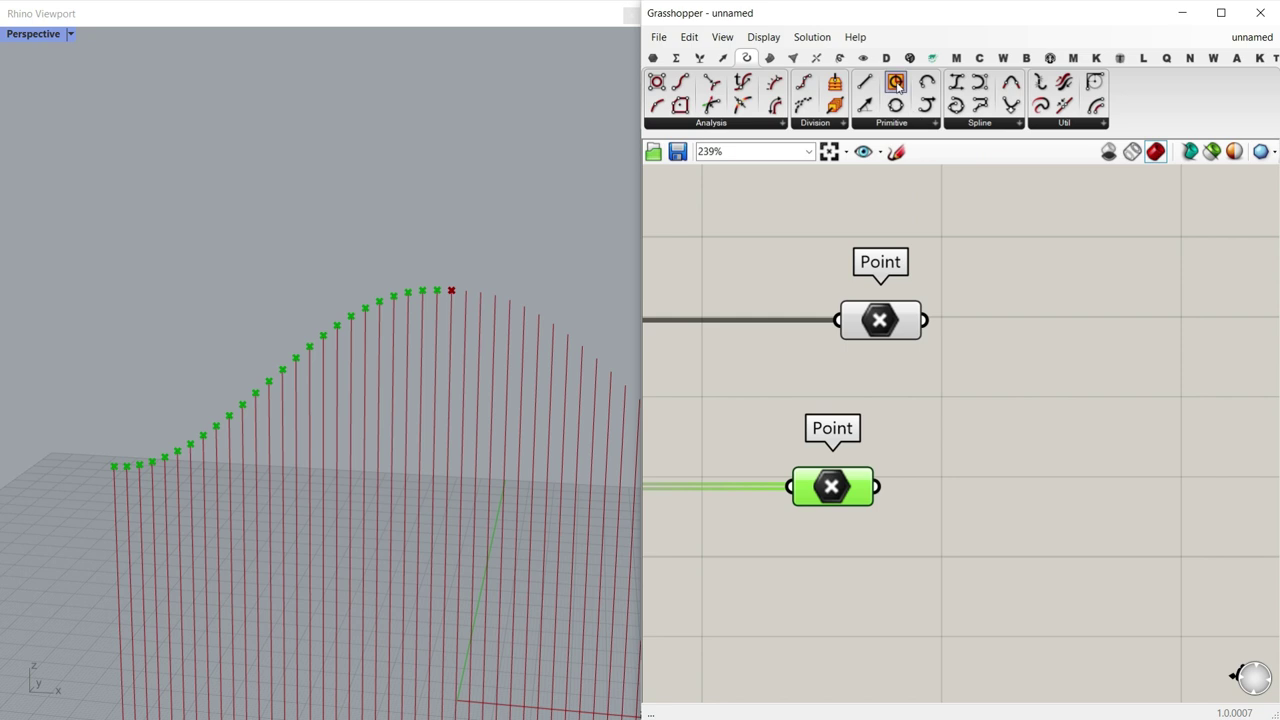
left_click_drag(897, 85, 1117, 471)
scroll(915, 395, "up", 2)
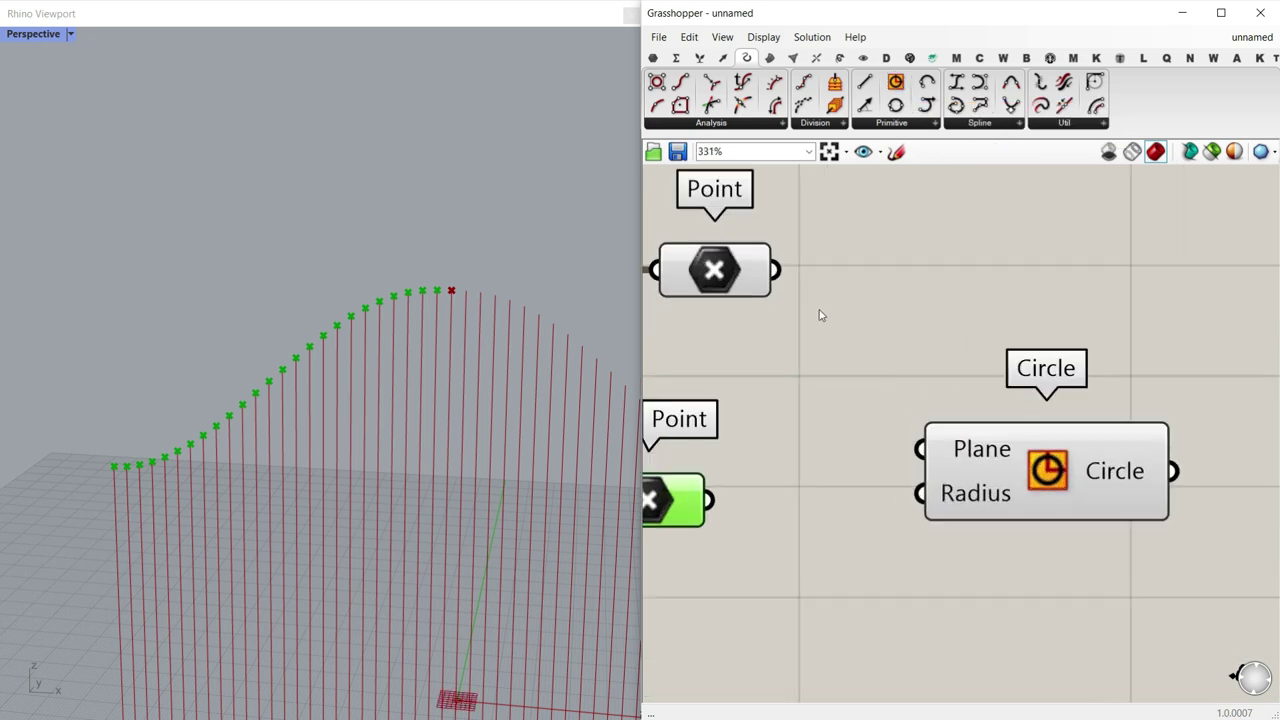
scroll(443, 294, "up", 3)
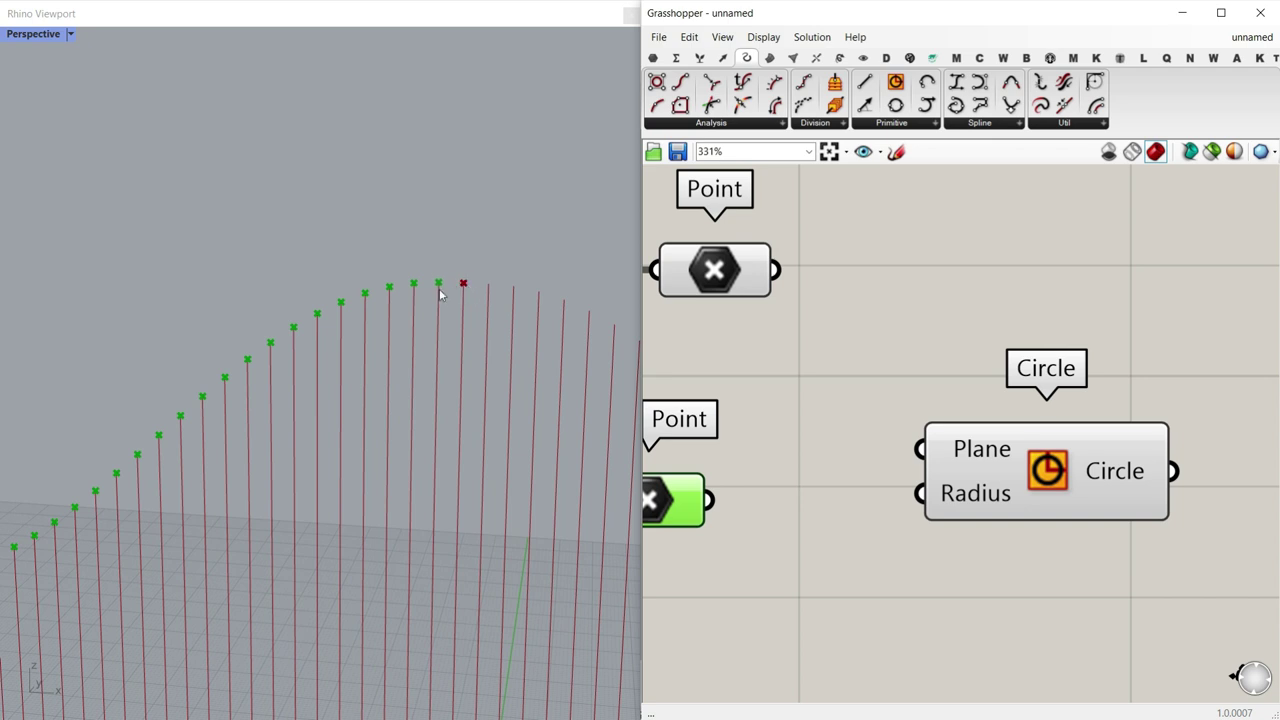
scroll(430, 293, "up", 2)
mouse_move(642, 312)
left_mouse_down()
mouse_move(775, 318)
mouse_move(642, 327)
left_mouse_up()
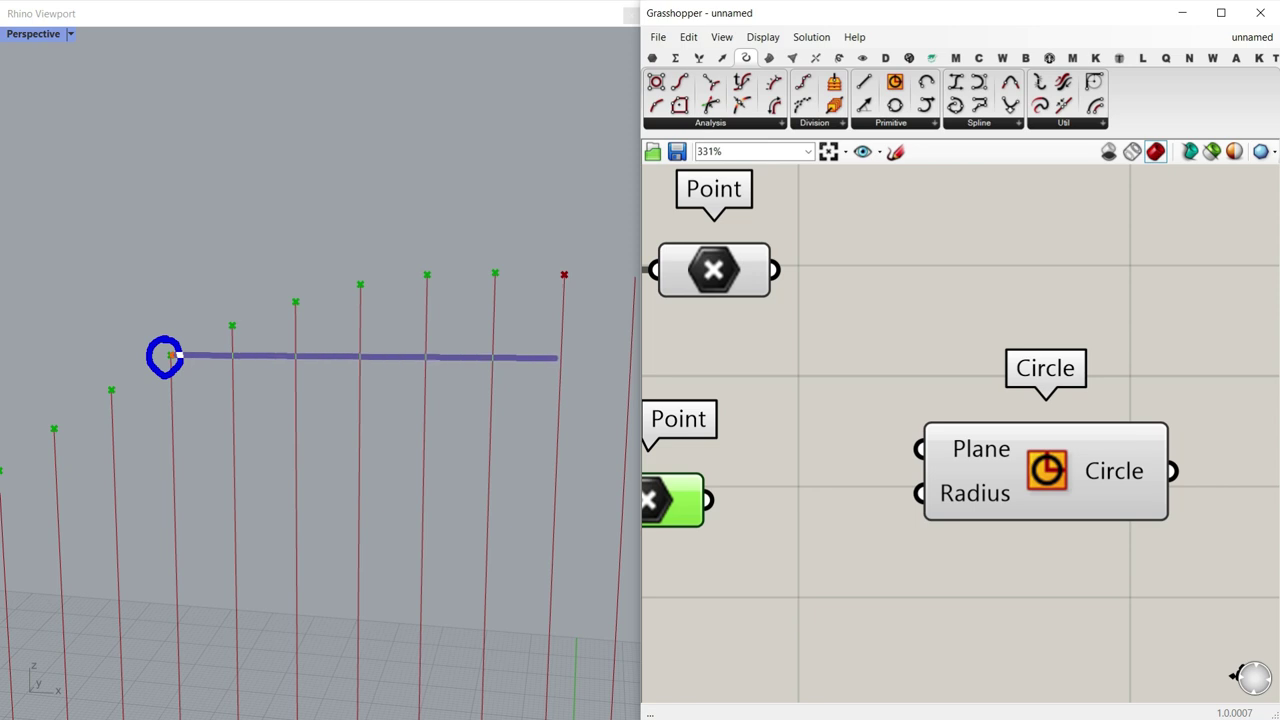
left_click_drag(560, 359, 560, 356, "shift")
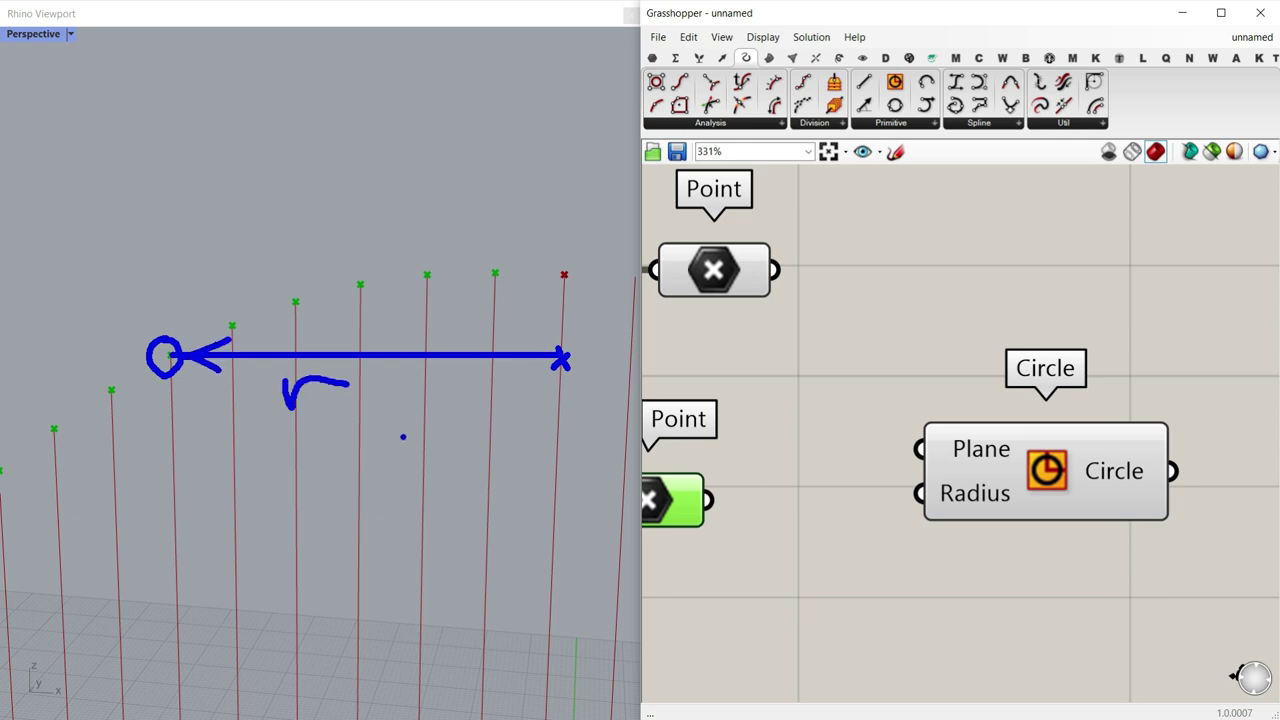
key("Escape")
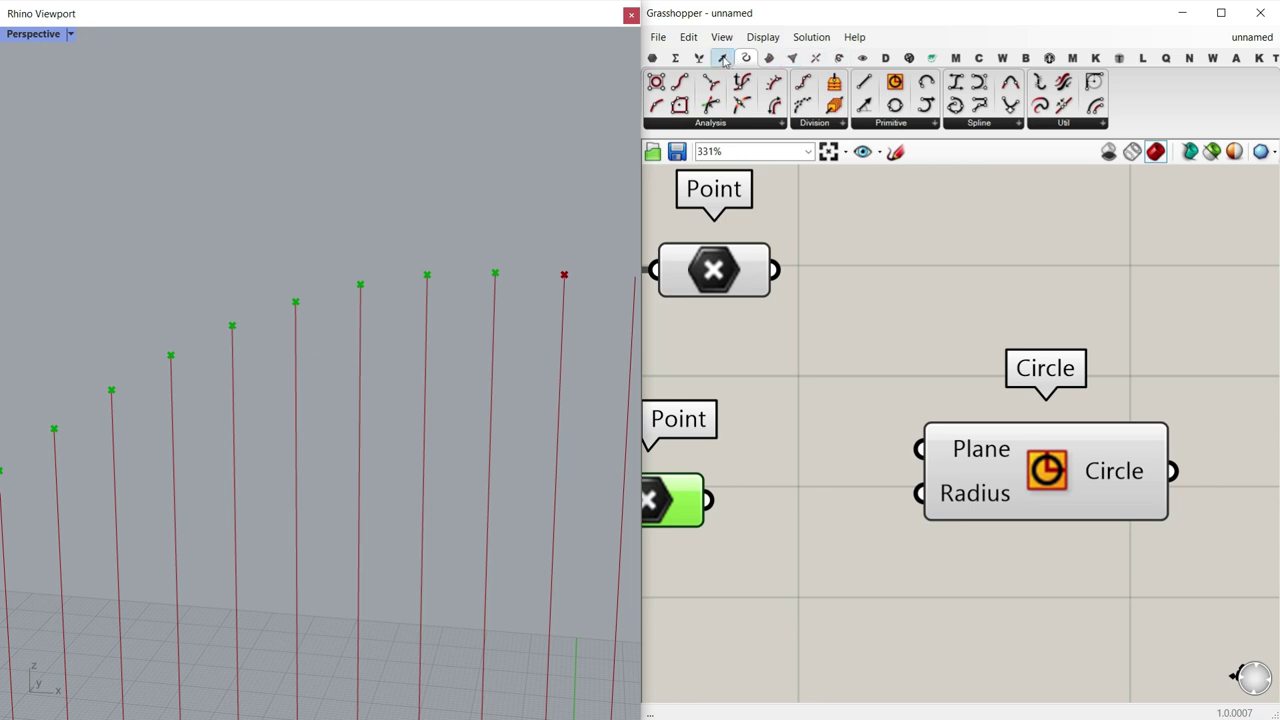
Step: Add a Deconstruct component and connect the Point container holding the middle point to it
left_click(724, 60)
left_click(896, 122)
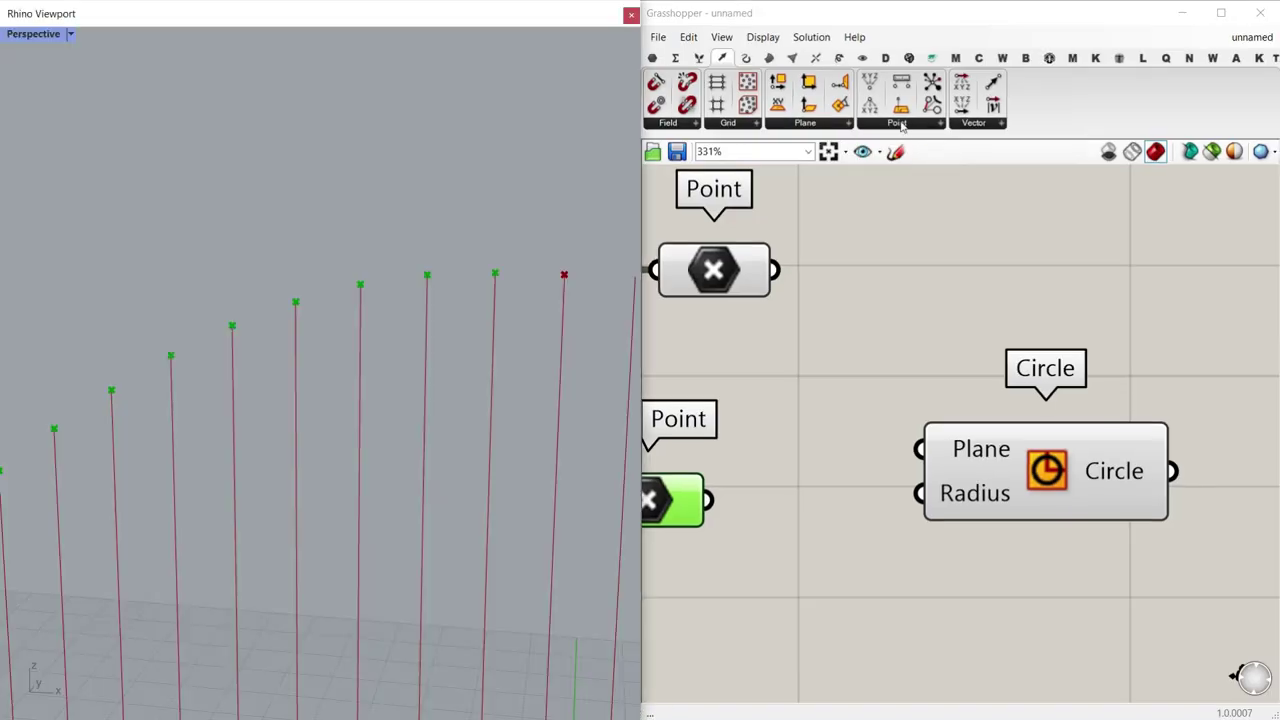
left_click(901, 126)
left_click(1018, 155)
left_click(982, 259)
left_click_drag(776, 270, 825, 260)
scroll(943, 320, "down", 2)
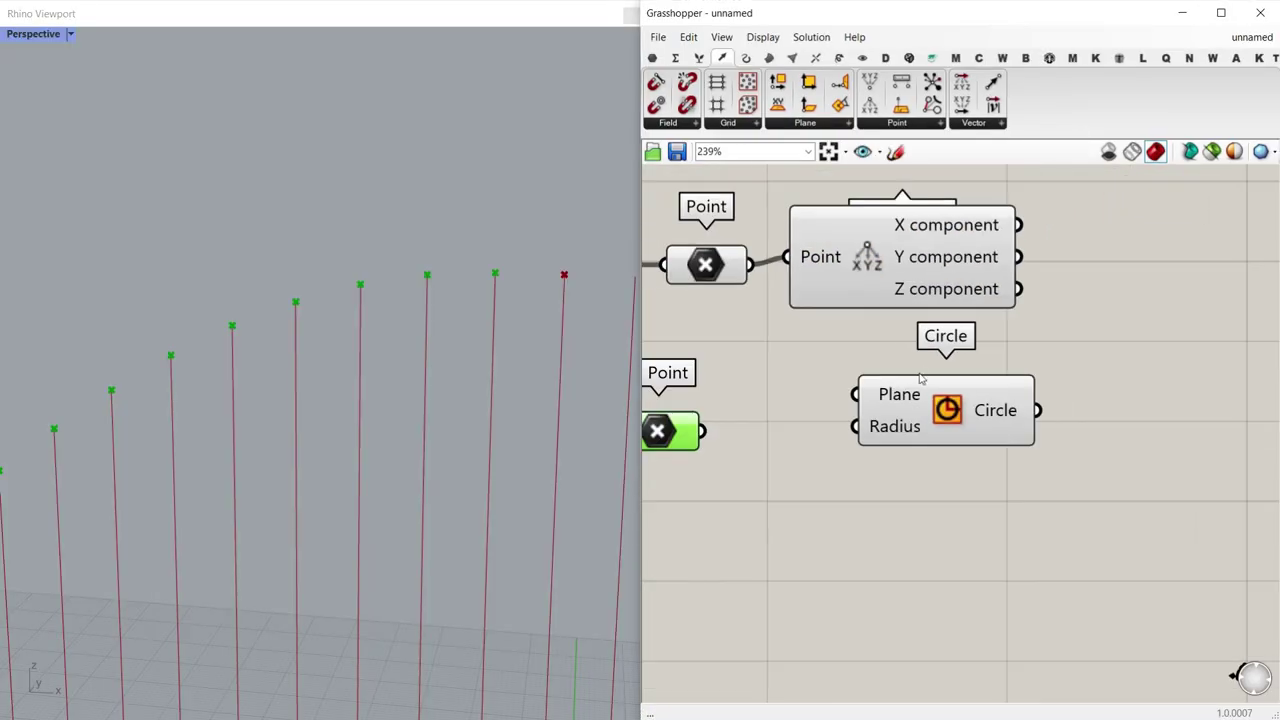
Step: Move Circle aside and add a second Deconstruct component fed by the List A Point container
left_click_drag(948, 410, 1119, 429)
left_click(896, 122)
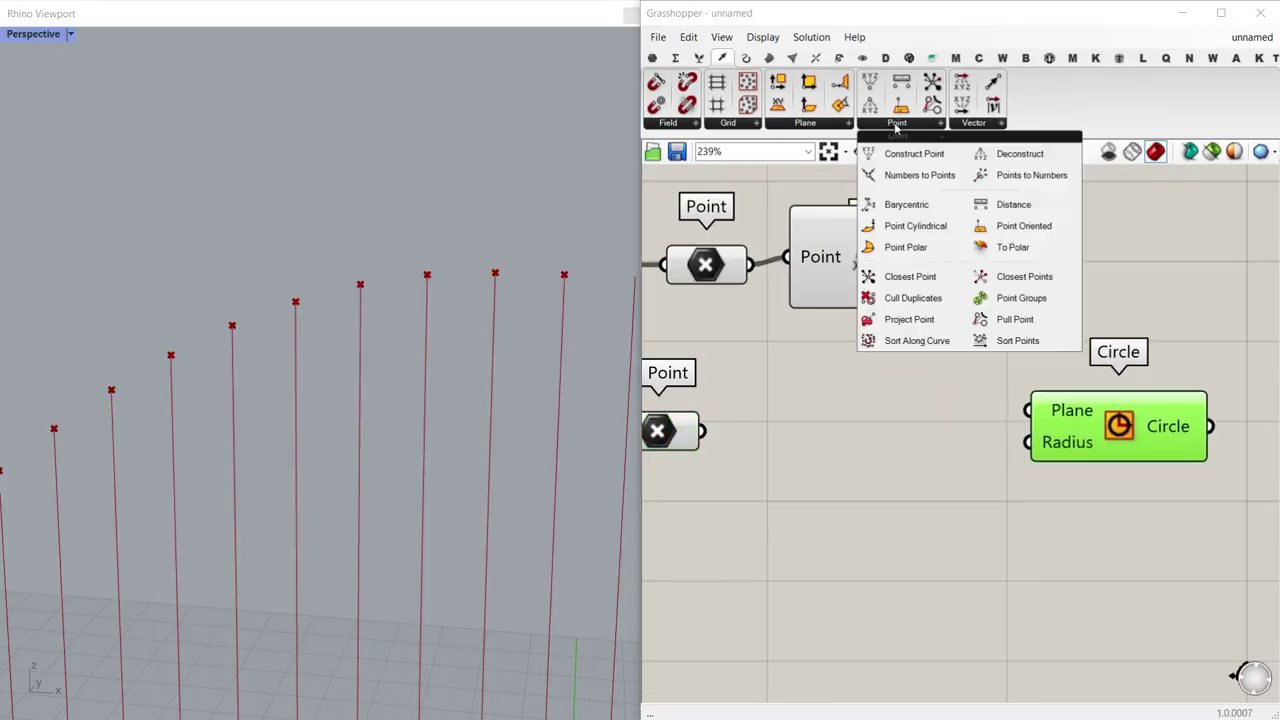
left_click(988, 157)
left_click(854, 385)
left_click_drag(699, 434, 742, 398)
left_click_drag(827, 421, 862, 482)
left_click(672, 432)
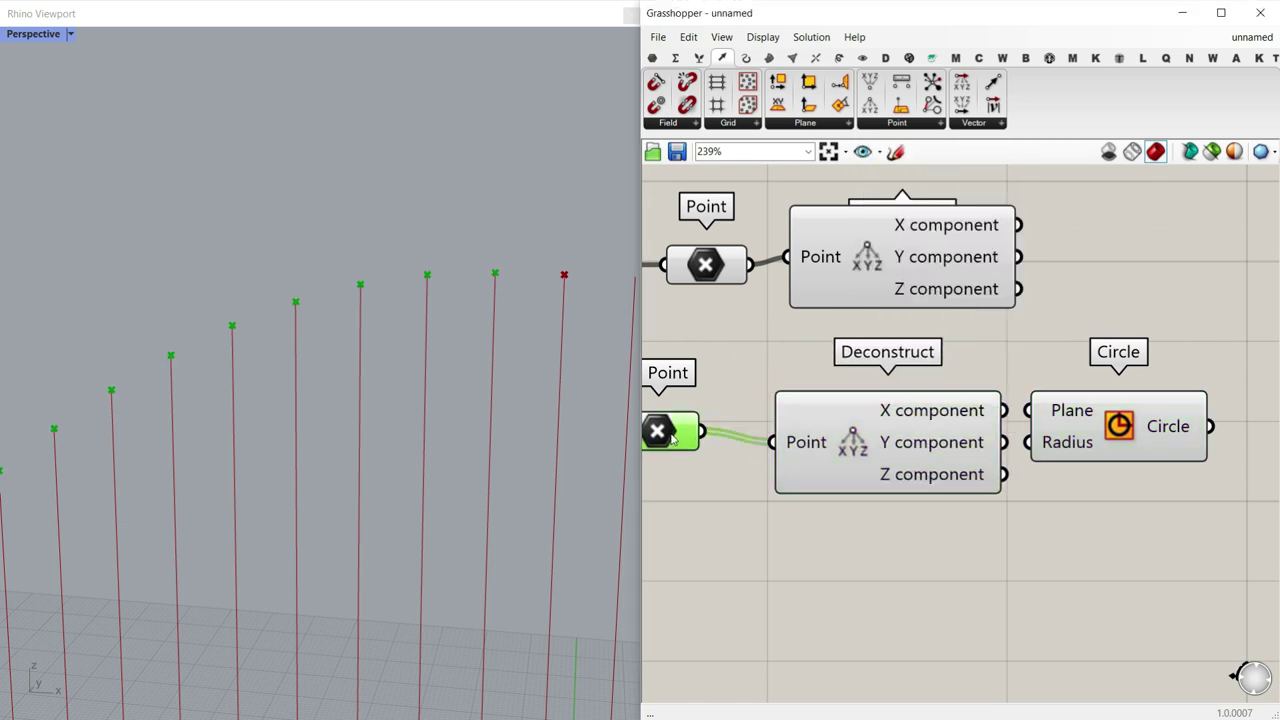
Step: Move Circle farther away and add a Construct Point component after the two Deconstruct components
scroll(968, 408, "down", 2)
left_click_drag(990, 405, 1125, 403)
left_click(920, 124)
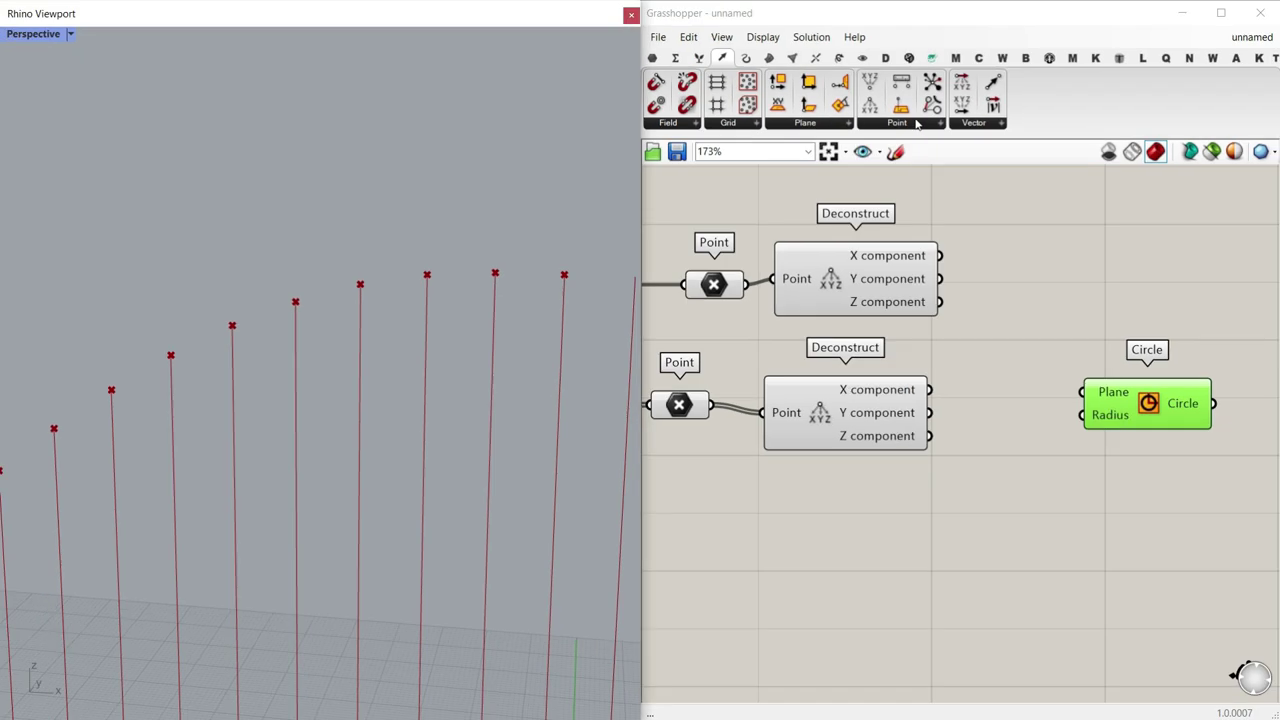
left_click(916, 123)
left_click_drag(912, 156, 1060, 345)
Step: Feed Construct Point with the middle point's X and Y components and the List A points' Z component
left_click(717, 290)
scroll(438, 352, "up", 3)
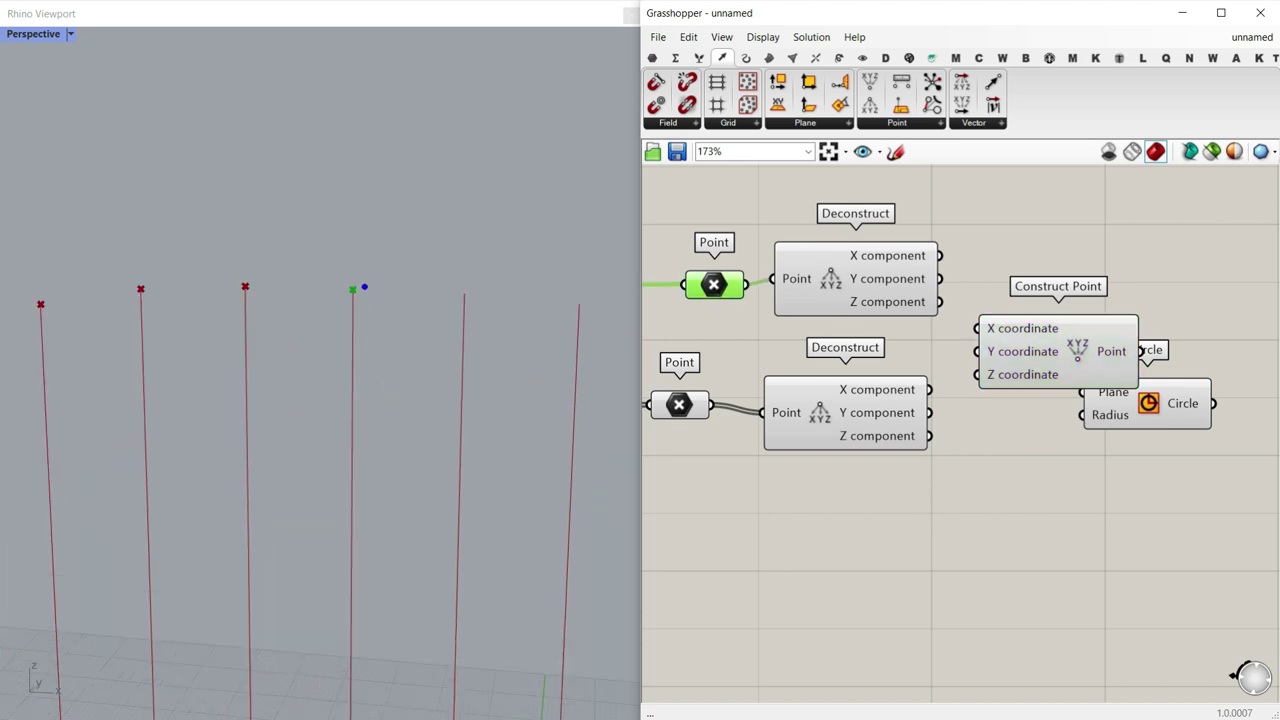
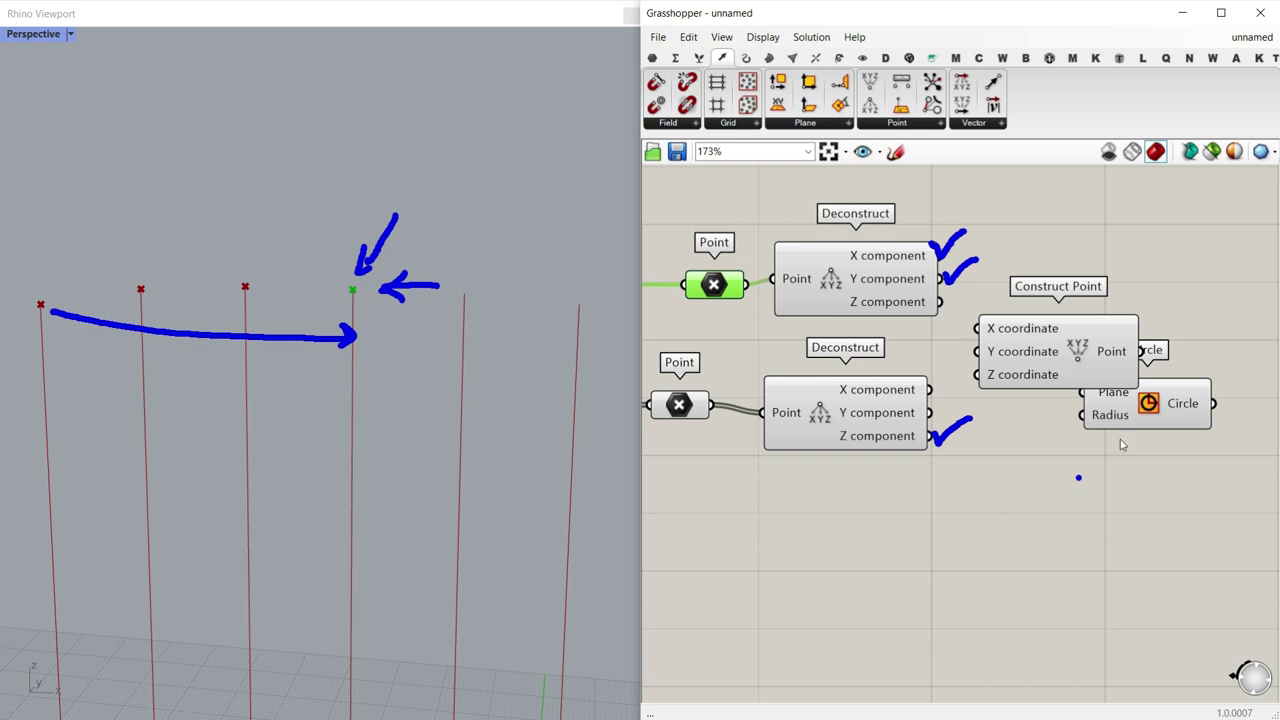
scroll(1100, 340, "up", 2)
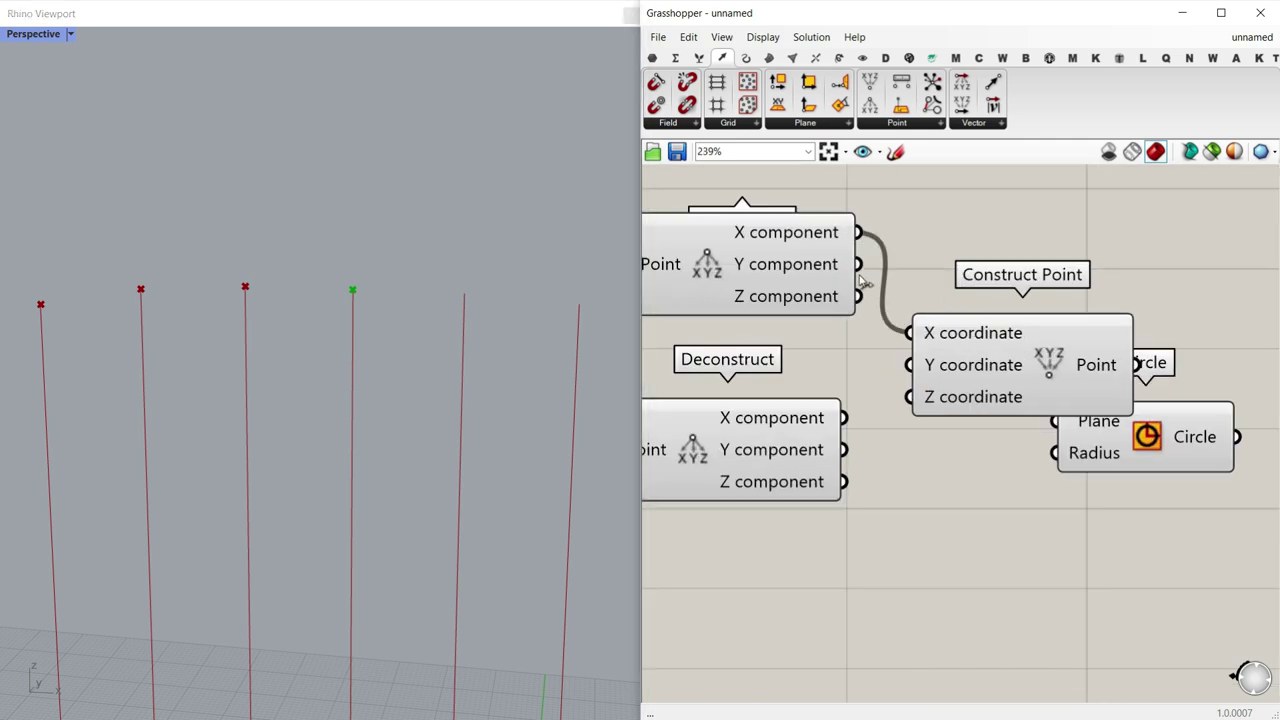
left_click_drag(960, 376, 1011, 346)
scroll(360, 382, "down", 10)
scroll(351, 470, "up", 1)
Step: Move Circle after Construct Point, connect the constructed points to its Plane input, and inspect the resulting circles
right_click_drag(939, 385, 705, 414)
left_click_drag(913, 466, 1105, 388)
scroll(951, 364, "up", 1)
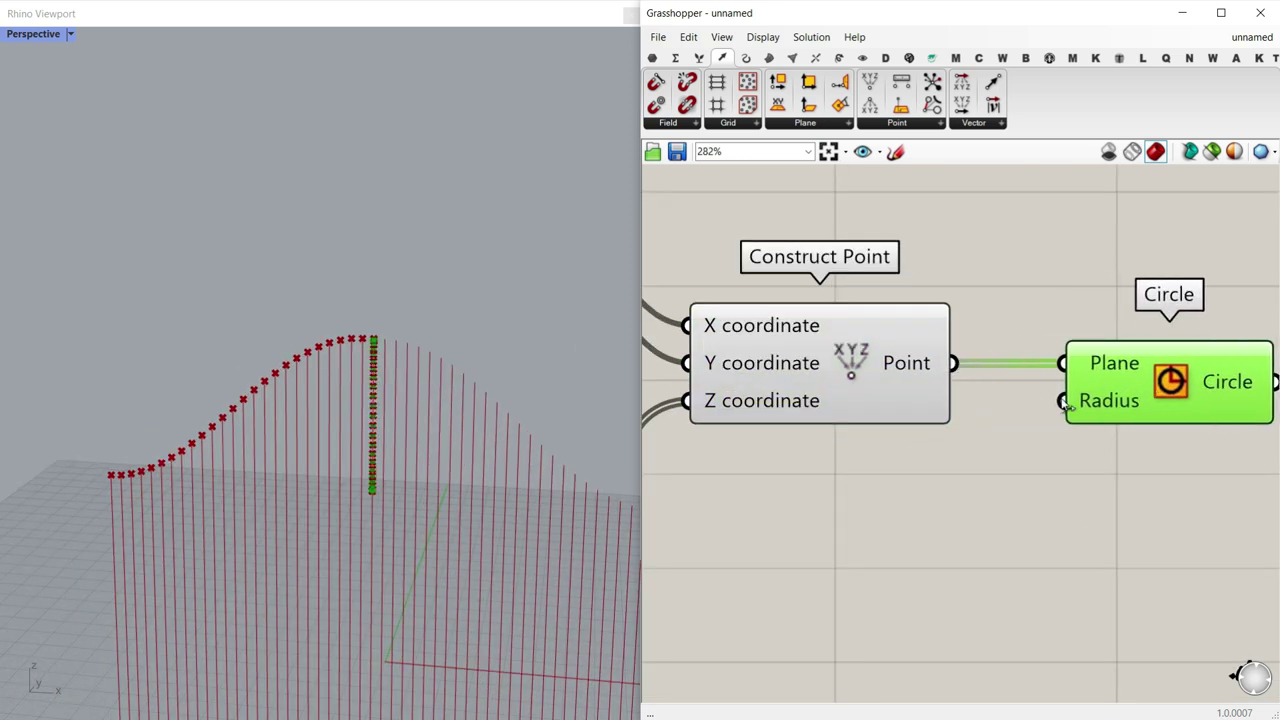
scroll(339, 373, "up", 4)
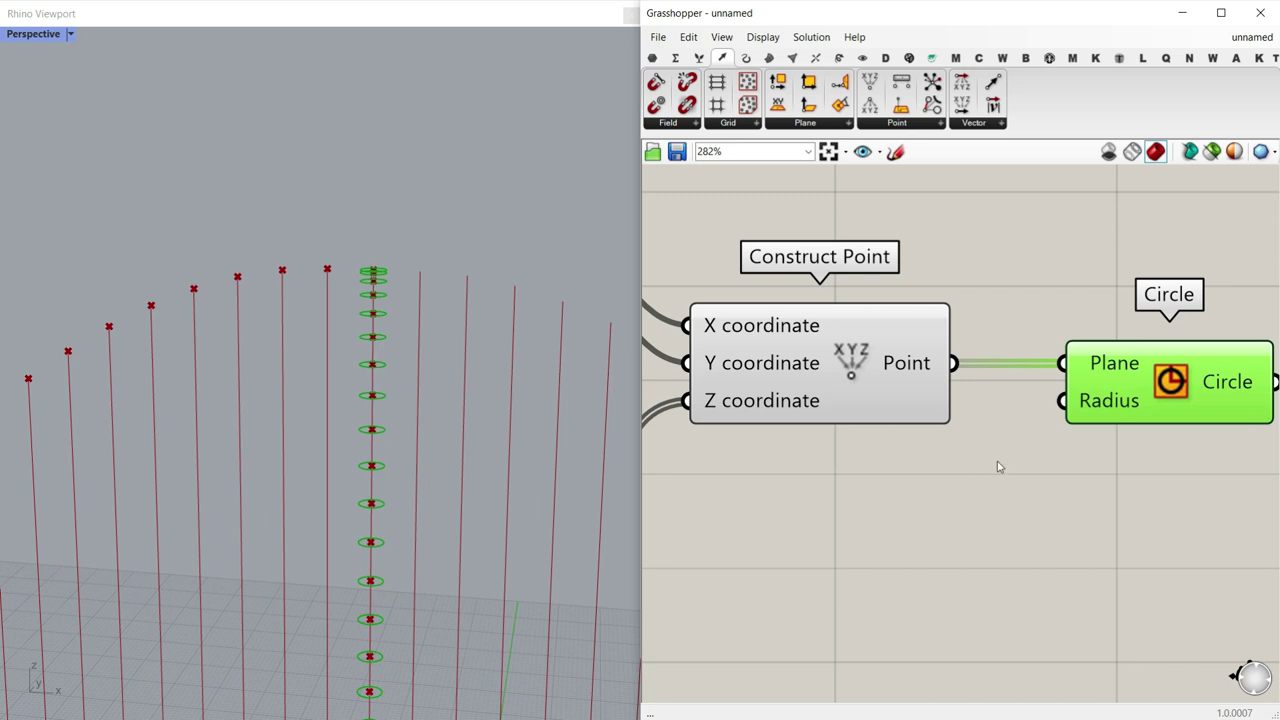
scroll(997, 466, "down", 3)
scroll(895, 451, "down", 2)
scroll(600, 398, "down", 1)
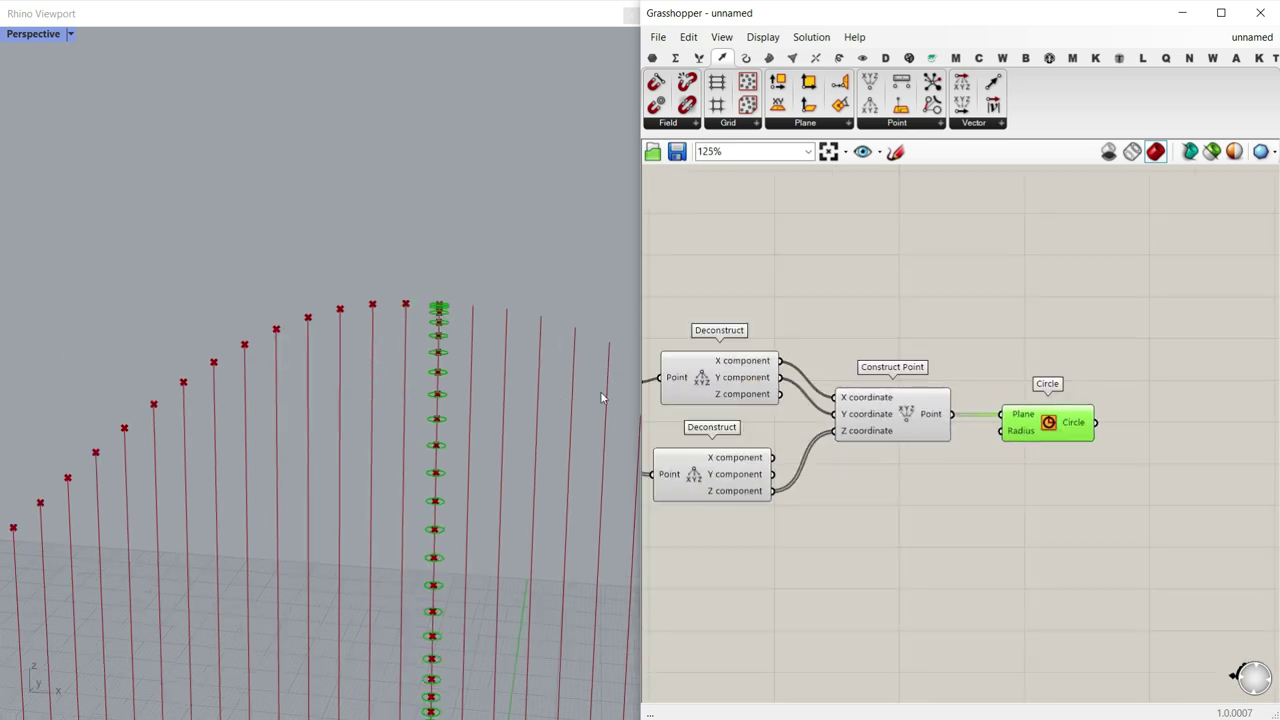
Step: Preview the Construct Point centres and the List A points in the viewport to compare the two point sets
scroll(850, 420, "up", 2)
left_click(835, 395)
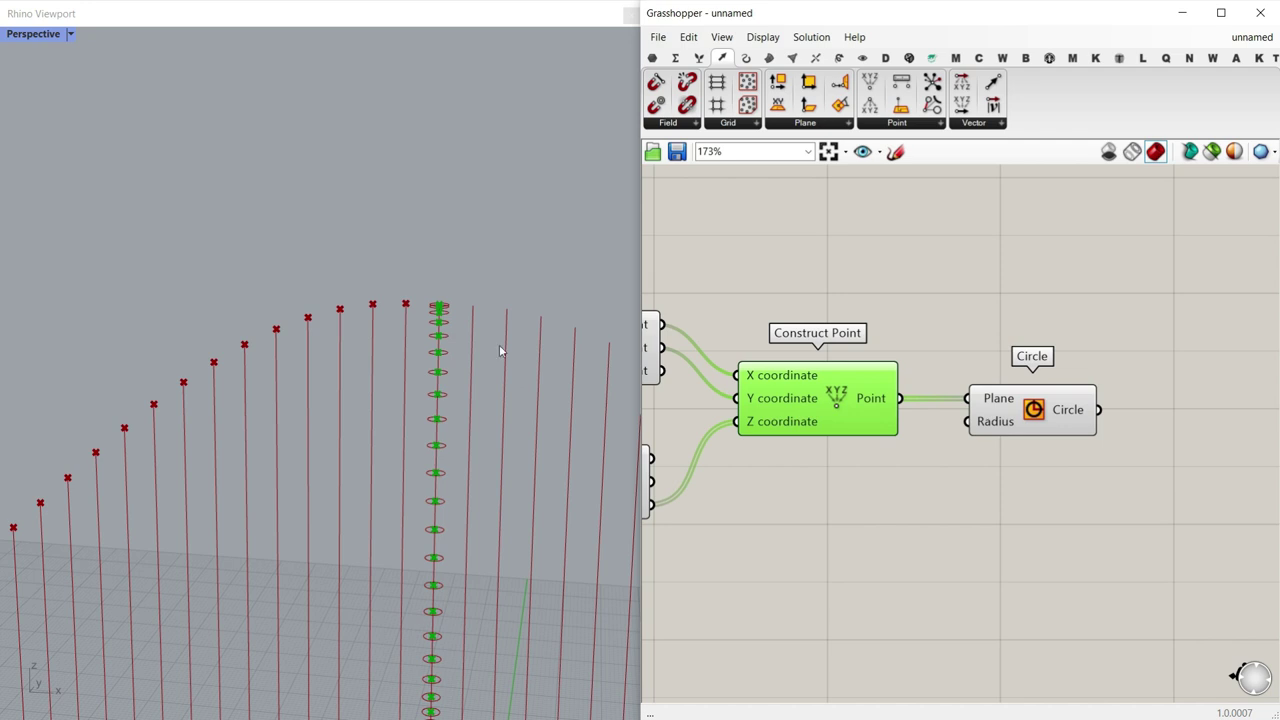
right_click_drag(937, 426, 1105, 378)
scroll(1080, 382, "down", 1)
right_click_drag(788, 432, 876, 423)
left_click(733, 411)
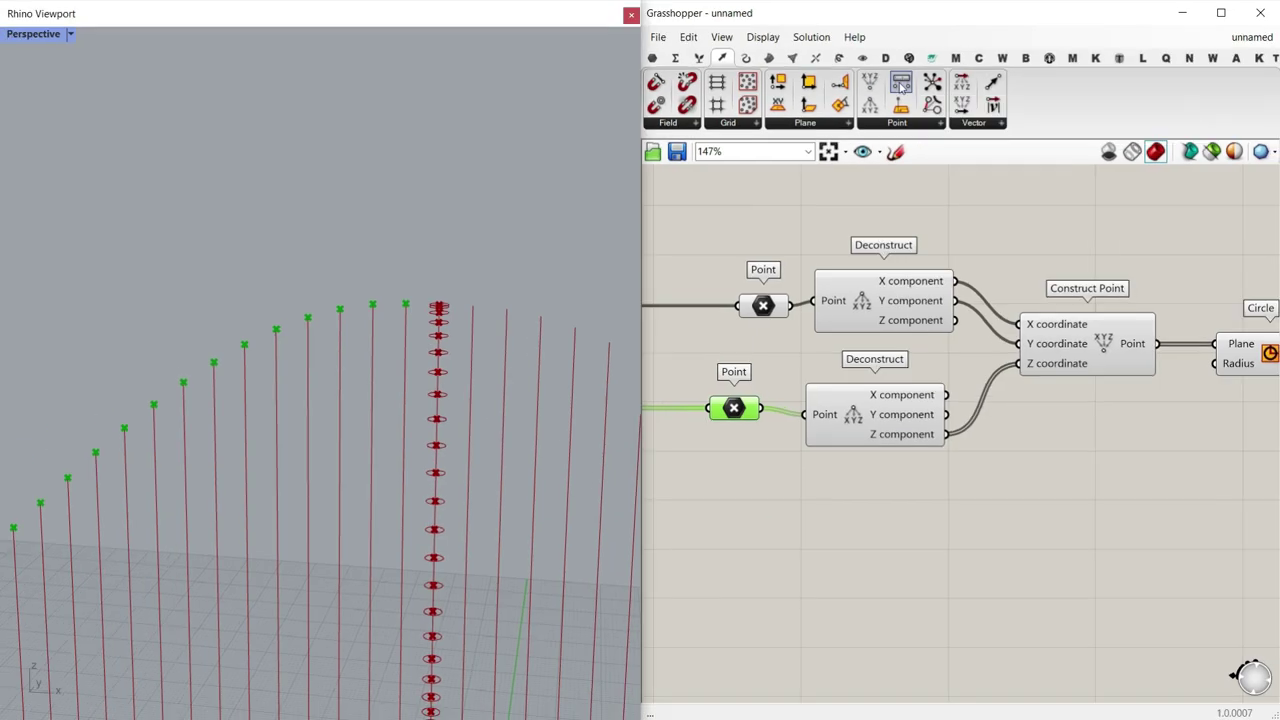
Step: Add a Distance component below Construct Point and connect the constructed points to its Point A input
left_click_drag(901, 88, 1118, 465)
right_click_drag(1118, 465, 938, 450)
left_click(929, 333)
scroll(1012, 365, "up", 3)
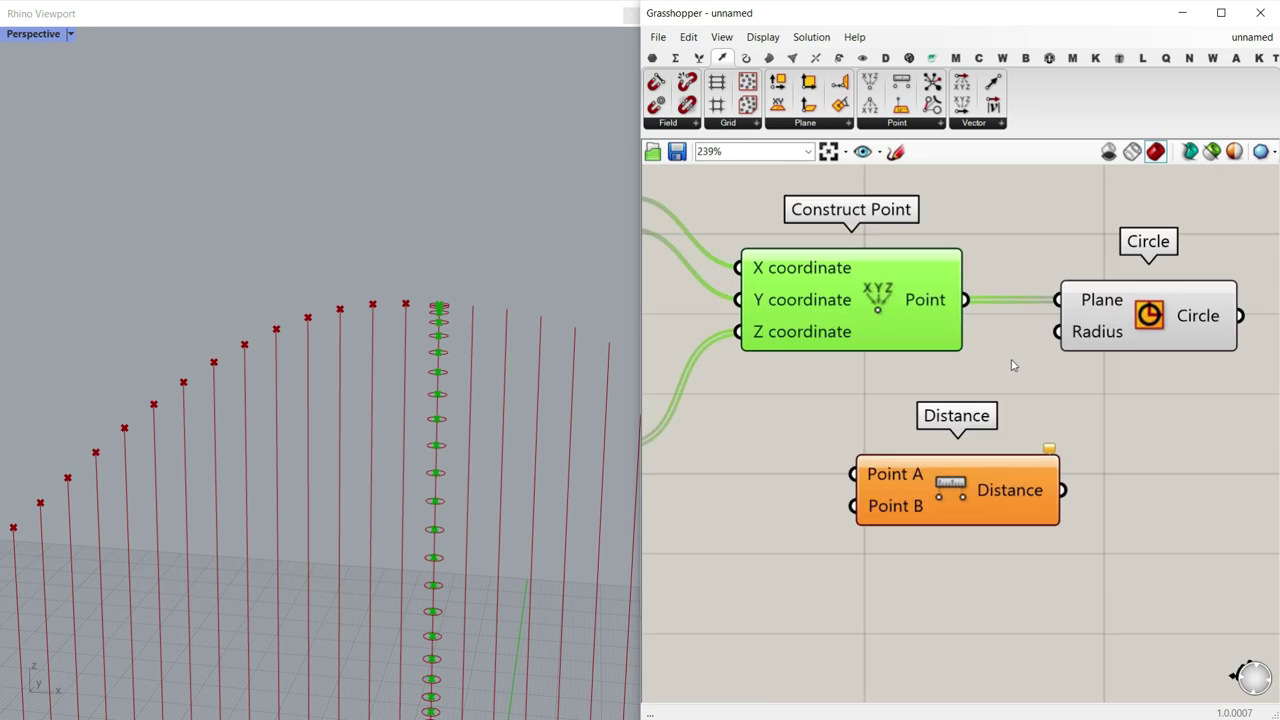
left_click_drag(966, 301, 1034, 440)
Step: Connect the List A points to the Point B input of Distance
right_click_drag(903, 443, 1056, 417)
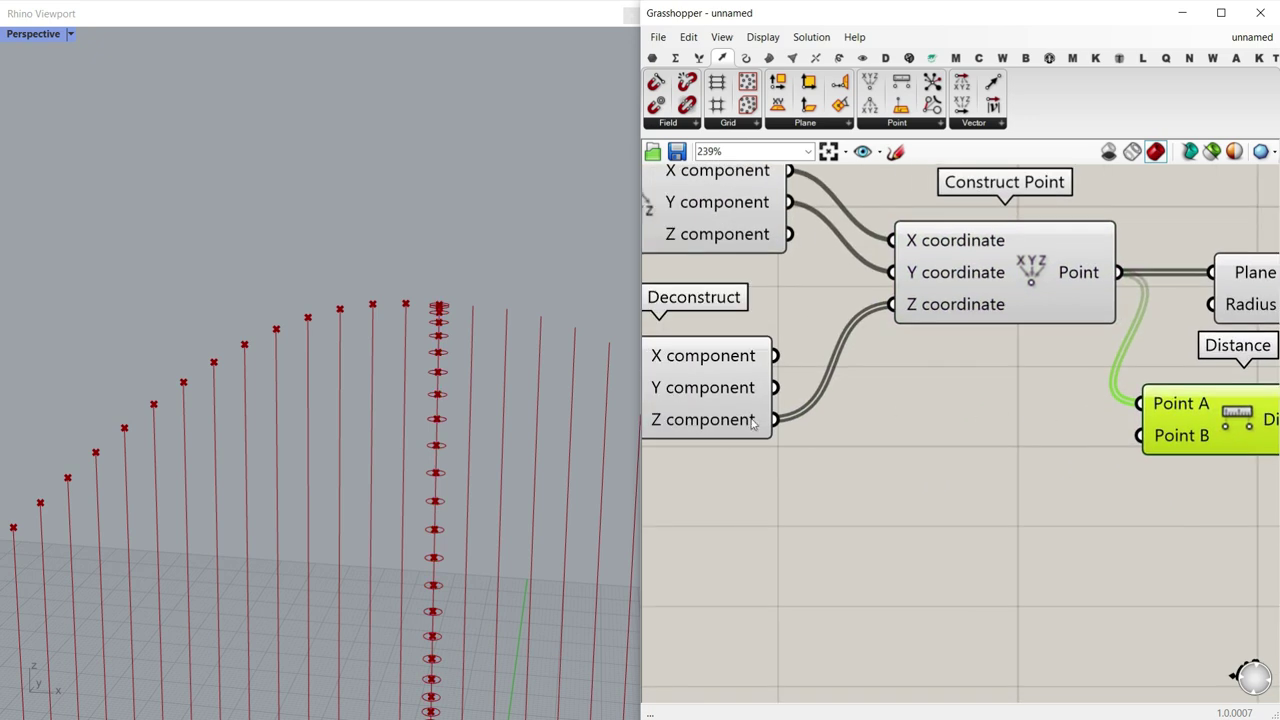
right_click_drag(754, 421, 1046, 429)
left_click(727, 393)
scroll(778, 405, "down", 3)
left_click_drag(778, 405, 1038, 440)
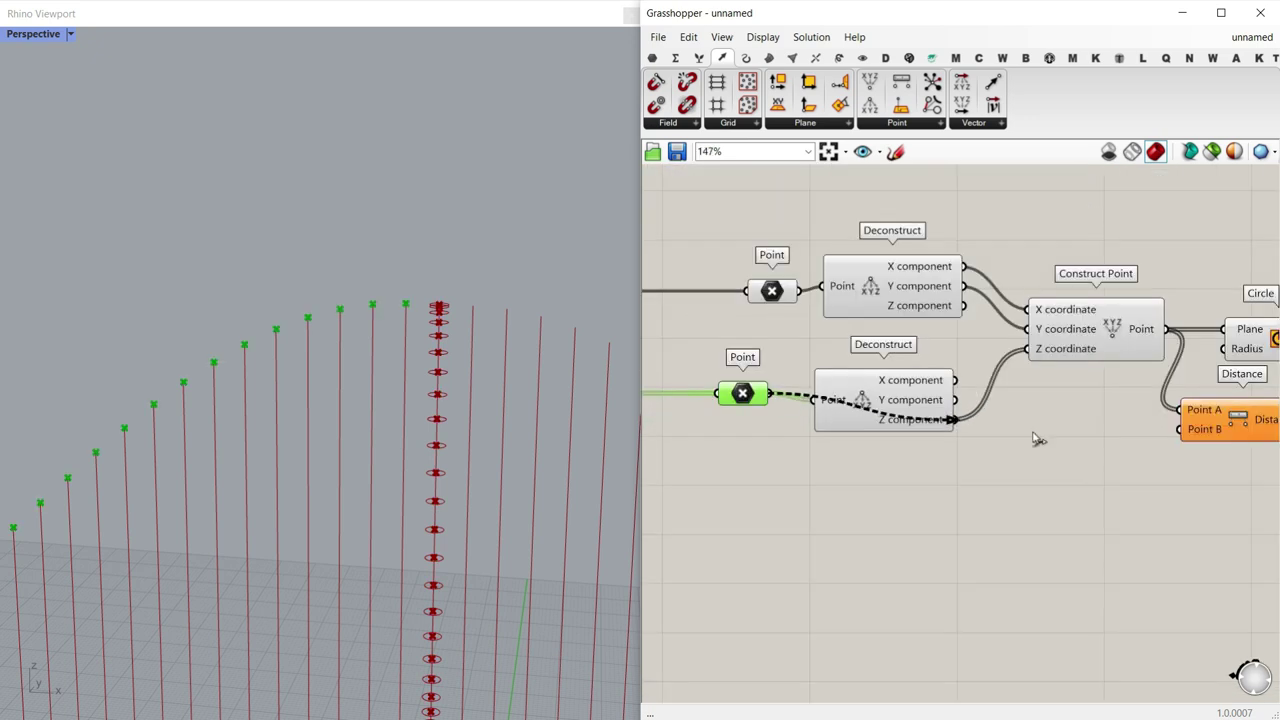
Step: Feed the Distance output into Circle's Radius input and inspect the resulting stack of circles
right_click_drag(1188, 437, 885, 425)
scroll(960, 380, "up", 2)
left_click(1108, 318)
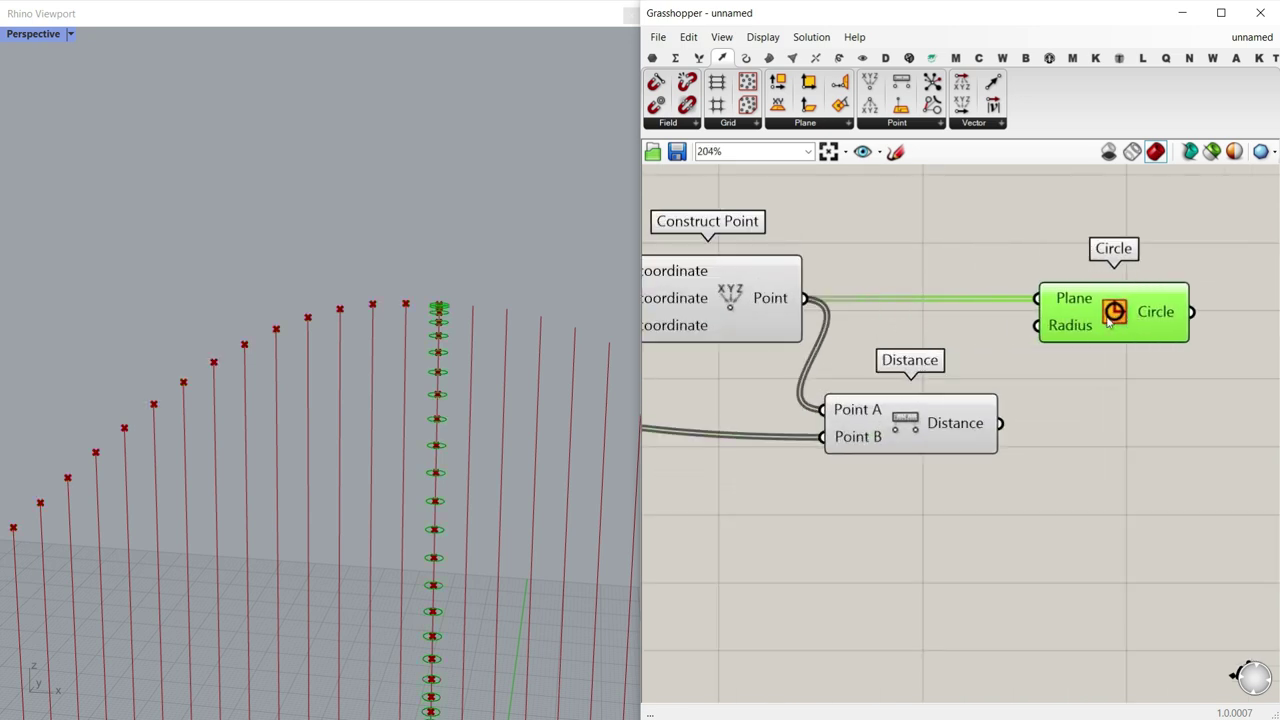
left_click_drag(1037, 335, 1037, 333)
scroll(352, 376, "down", 8)
right_click_drag(349, 378, 312, 400)
right_click_drag(921, 401, 949, 385)
scroll(421, 422, "down", 5)
right_click_drag(421, 422, 500, 490)
scroll(1040, 358, "down", 5)
scroll(1008, 428, "down", 2)
Step: Turn off the preview of the point and distance components that feed the final Circle
left_click_drag(1008, 422, 756, 310)
right_click(768, 258)
left_click(800, 287)
scroll(682, 360, "up", 3)
scroll(798, 386, "down", 3)
Step: Group the components of the final circle section, from the list splitting through to Circle
left_click(1128, 428)
left_click_drag(1152, 422, 879, 322)
scroll(914, 360, "up", 2)
right_click(864, 264)
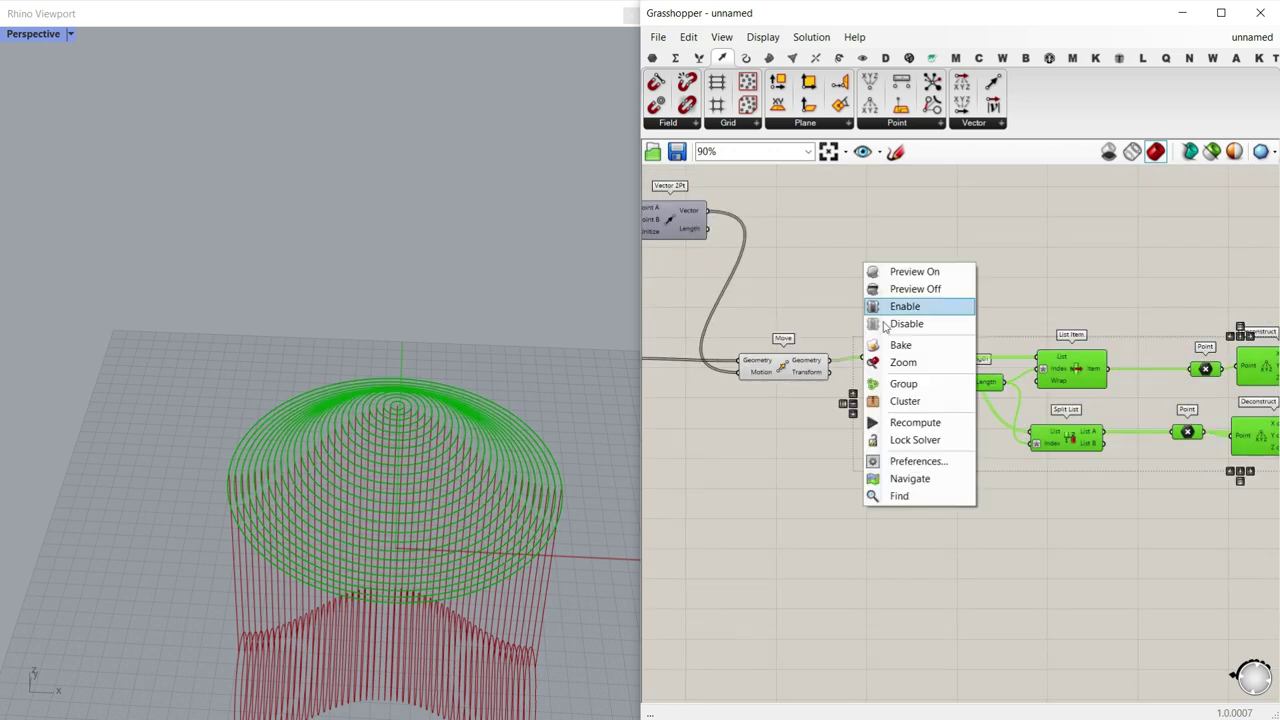
left_click(900, 380)
left_click(876, 313)
Step: Group the ungrouped components between the ROTATE section and the final circle group
right_click_drag(836, 315, 1080, 354)
scroll(1062, 357, "down", 5)
left_click_drag(1035, 401, 799, 264)
right_click(840, 405)
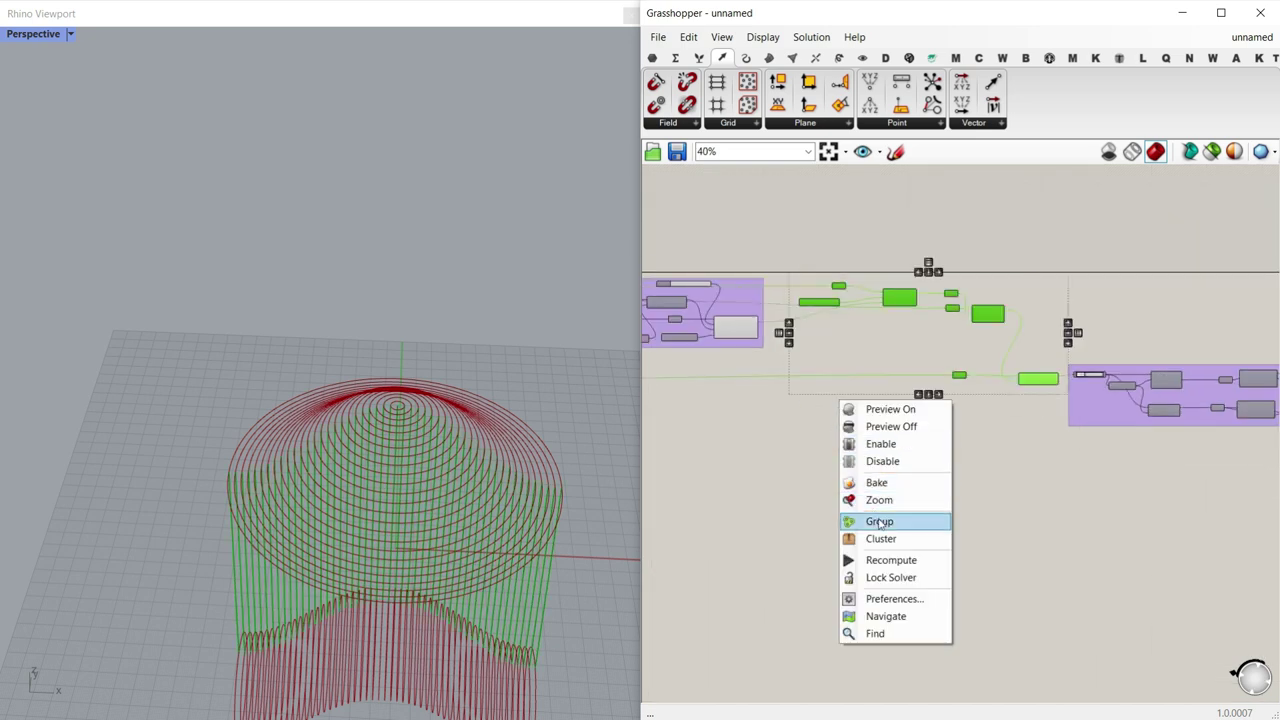
left_click(870, 520)
Step: Select the final Circle component to highlight its circles above the wave mechanism
scroll(1005, 440, "down", 3)
scroll(1010, 432, "up", 3)
right_click_drag(440, 490, 470, 350)
right_click_drag(1230, 440, 951, 403)
right_click_drag(1050, 410, 960, 392)
scroll(960, 392, "up", 3)
left_click(961, 389)
Step: Set the ROTATE slider to 0 and watch how the circles follow the mechanism
scroll(437, 391, "down", 5)
right_click_drag(437, 391, 394, 398)
right_click_drag(952, 457, 1090, 434)
scroll(1090, 434, "down", 5)
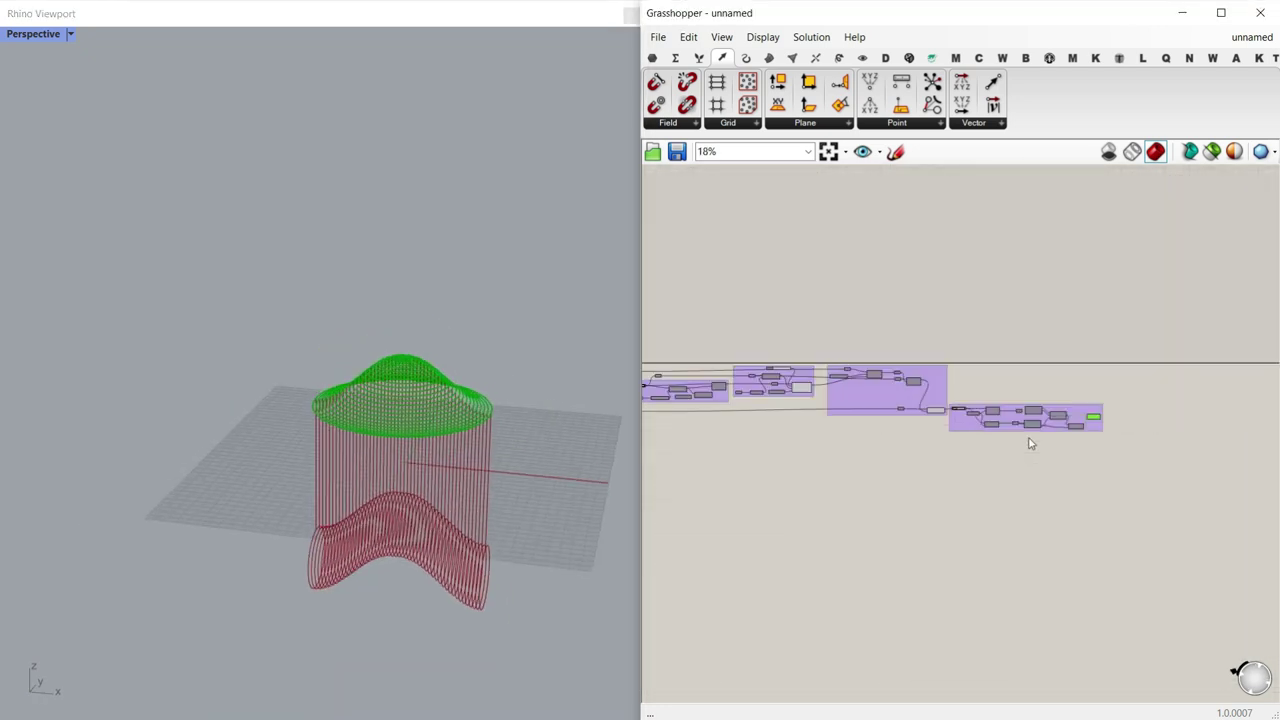
scroll(838, 376, "up", 8)
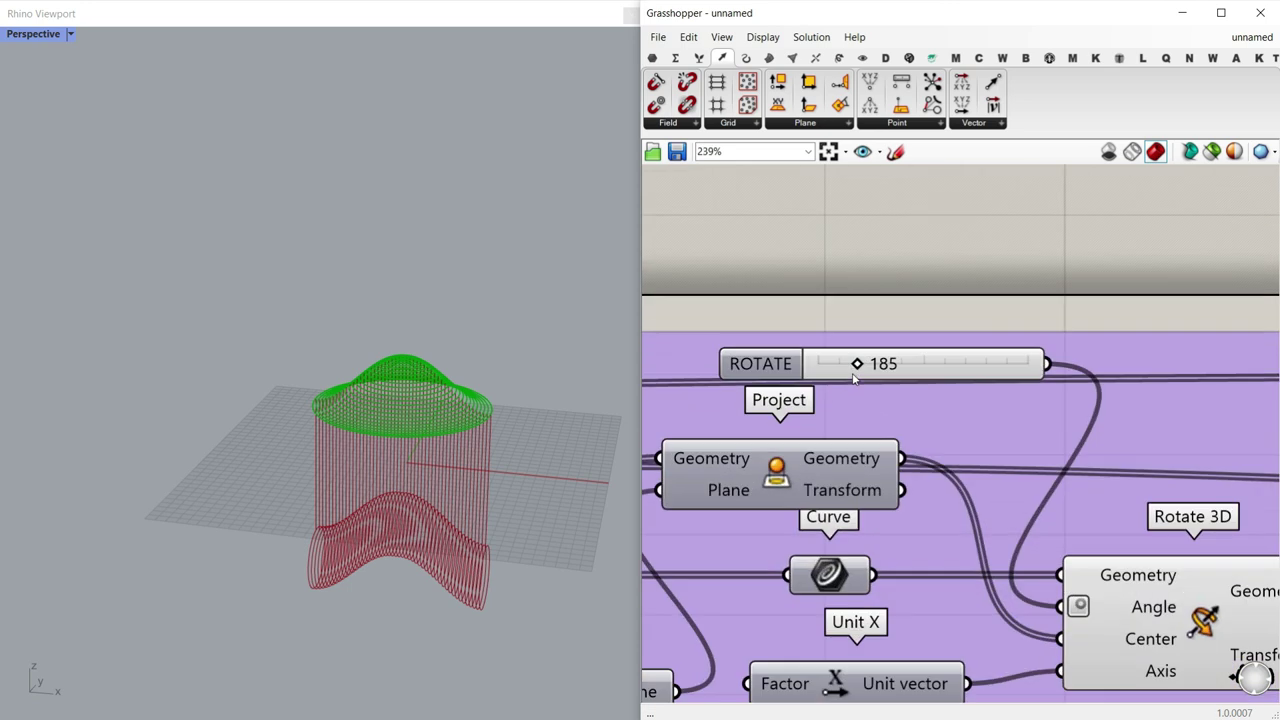
left_click_drag(860, 368, 815, 381)
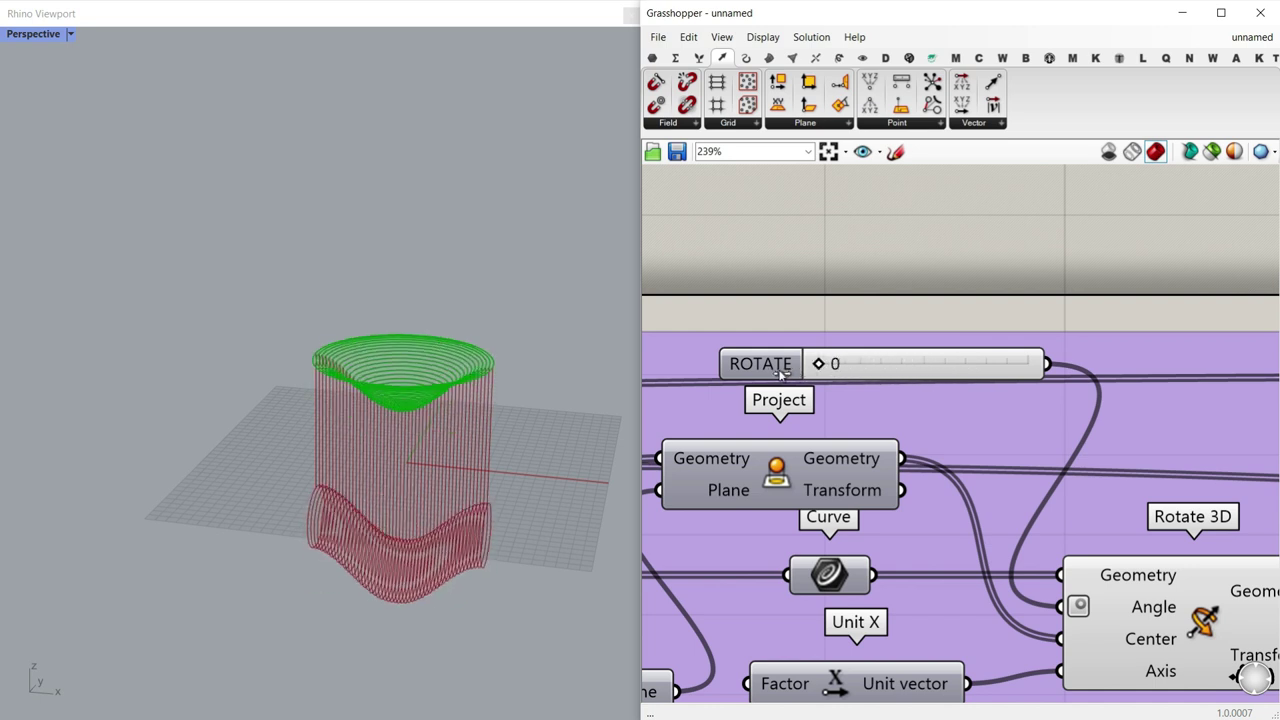
Step: Turn on the preview of the Project component in the ROTATE group to show the rotation centres
scroll(865, 400, "down", 3)
scroll(864, 400, "down", 5)
right_click_drag(1062, 461, 941, 448)
scroll(948, 412, "up", 4)
right_click_drag(838, 435, 1268, 396)
scroll(793, 405, "up", 2)
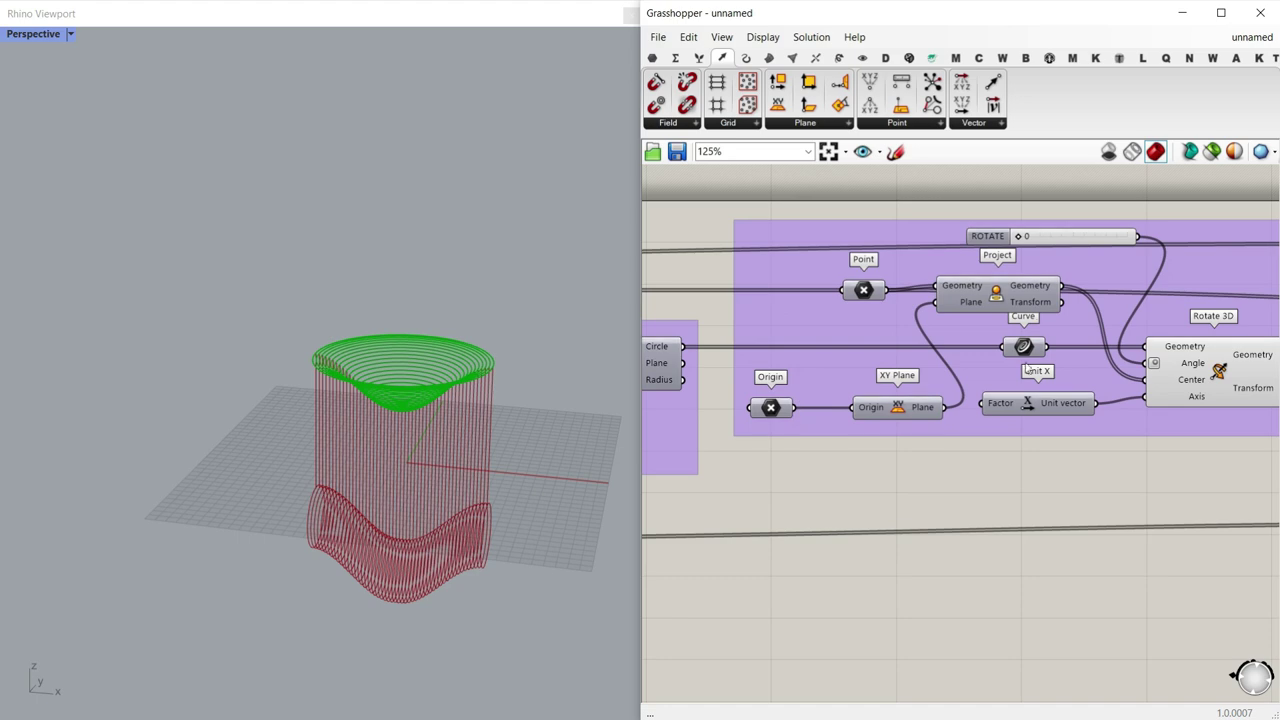
right_click(999, 292)
left_click(1008, 318)
Step: Move the ROTATE slider and return it to 0, examining the wave circles around the projected centre points
right_click_drag(415, 585, 440, 530)
scroll(340, 554, "up", 5)
left_click_drag(1022, 238, 992, 243)
right_click_drag(520, 385, 500, 418)
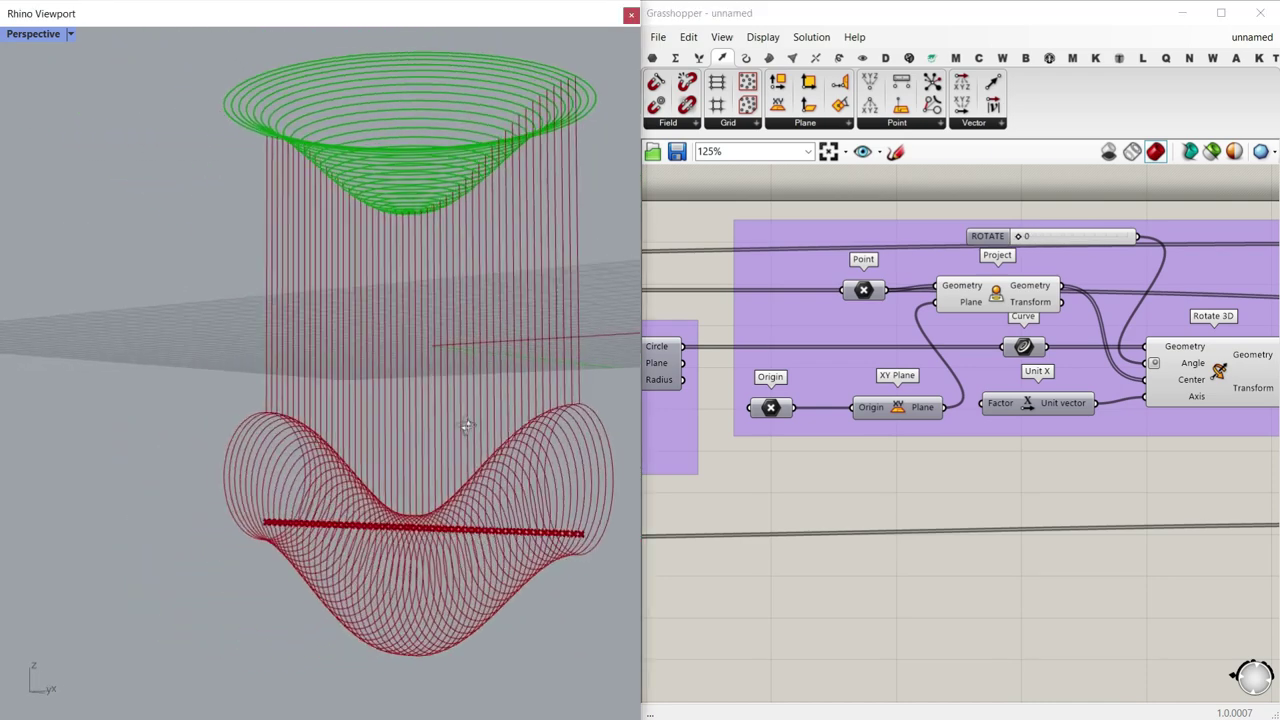
Step: Move the first Graph Mapper's peak grip to the middle of the graph to reshape the wave
scroll(259, 456, "down", 7)
right_click_drag(257, 457, 378, 473)
right_click_drag(992, 398, 1131, 408)
scroll(1131, 405, "down", 5)
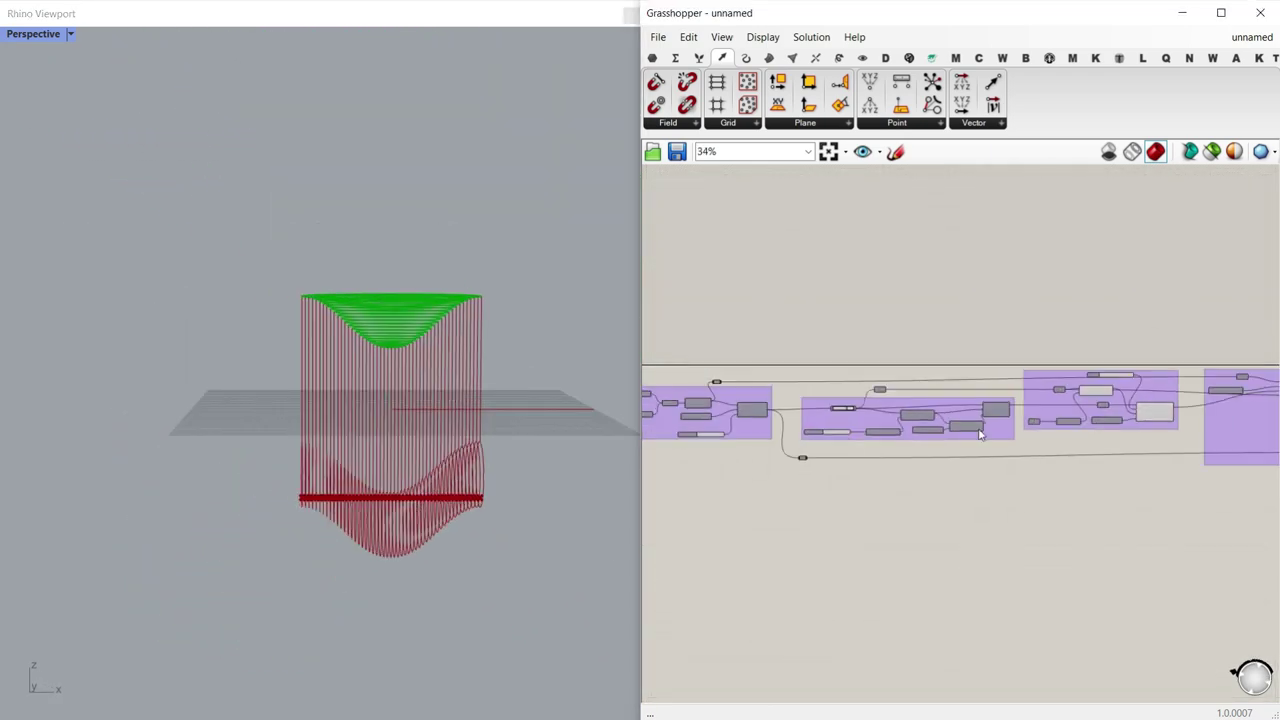
scroll(758, 427, "up", 7)
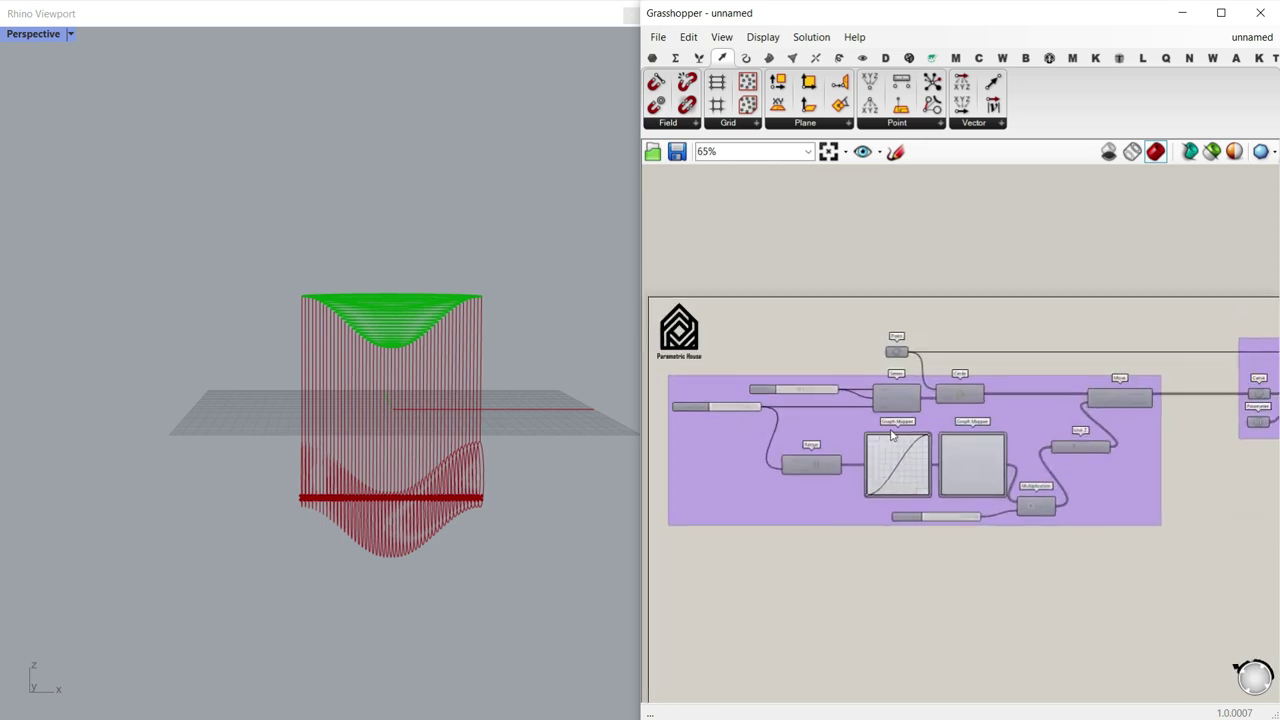
left_click_drag(967, 403, 851, 404)
Step: Switch the viewport to the Right view and focus on the wave mechanism's circles around the centre point
right_click_drag(466, 443, 219, 473)
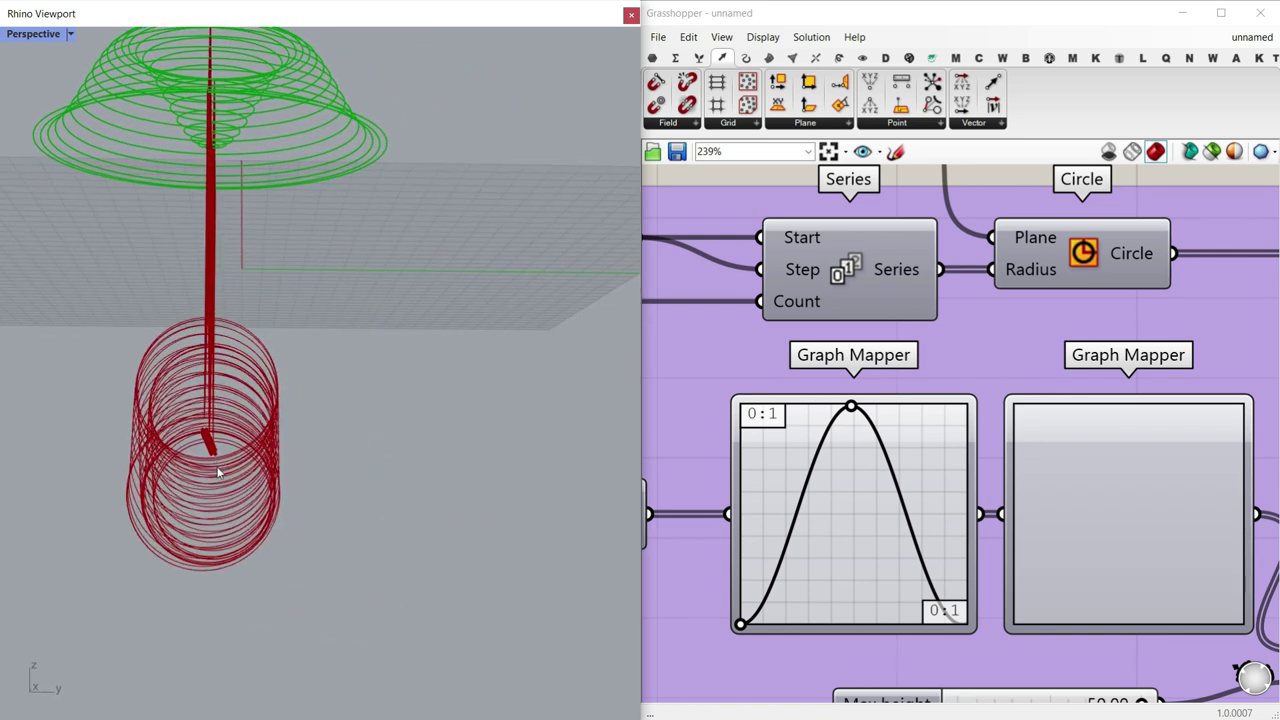
left_click(37, 37)
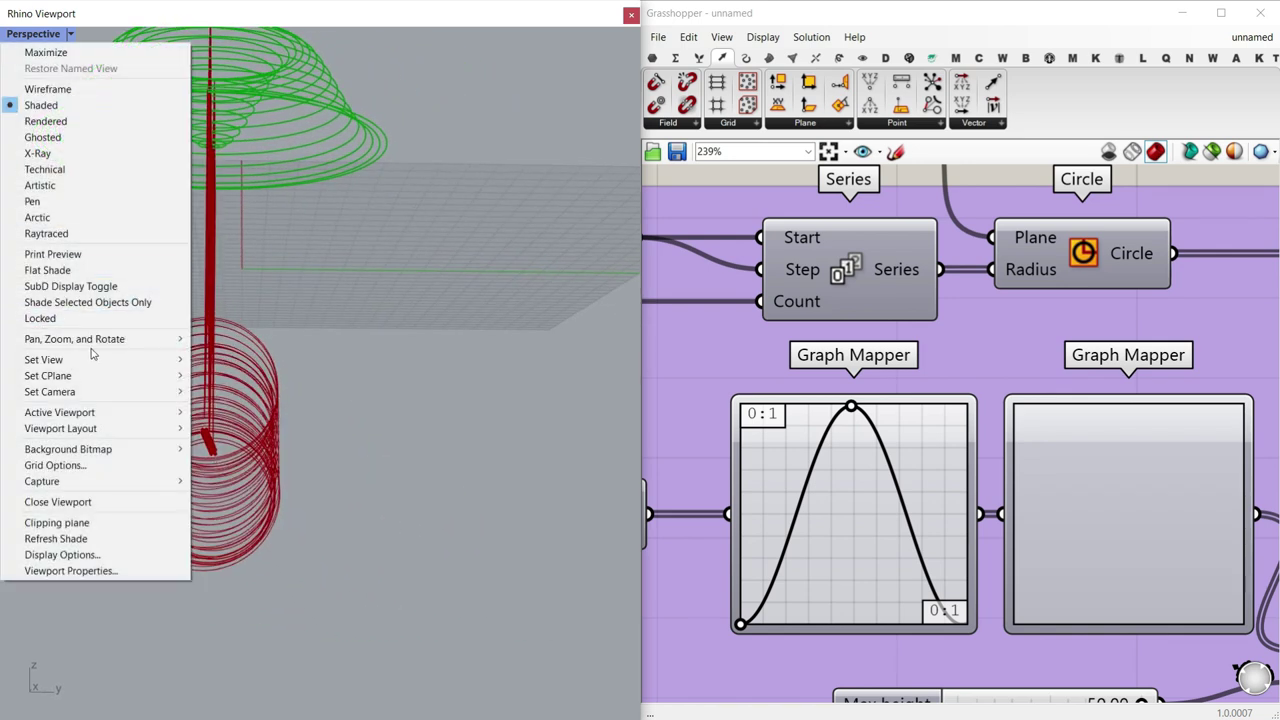
mouse_move(115, 362)
left_click(230, 437)
scroll(229, 466, "up", 4)
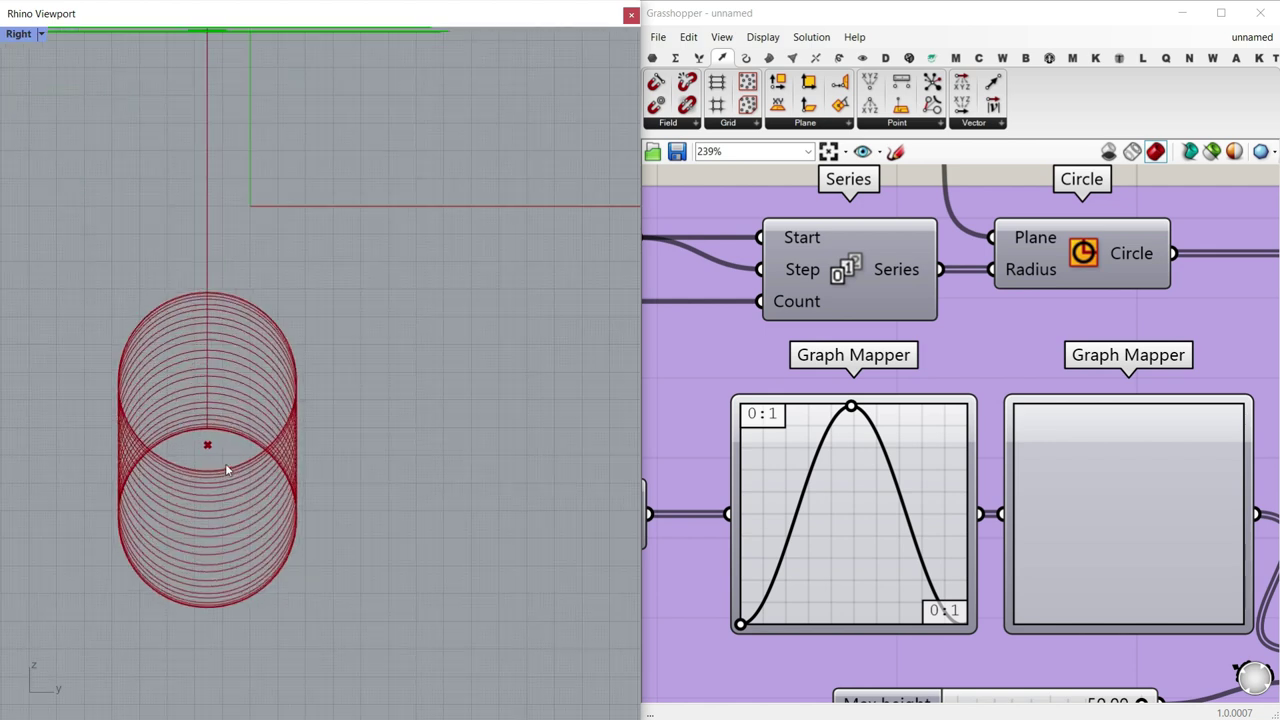
Step: Lower the Origin point that feeds the XY Plane in the rotation group slightly along the Z axis
scroll(833, 396, "down", 3)
scroll(833, 396, "down", 5)
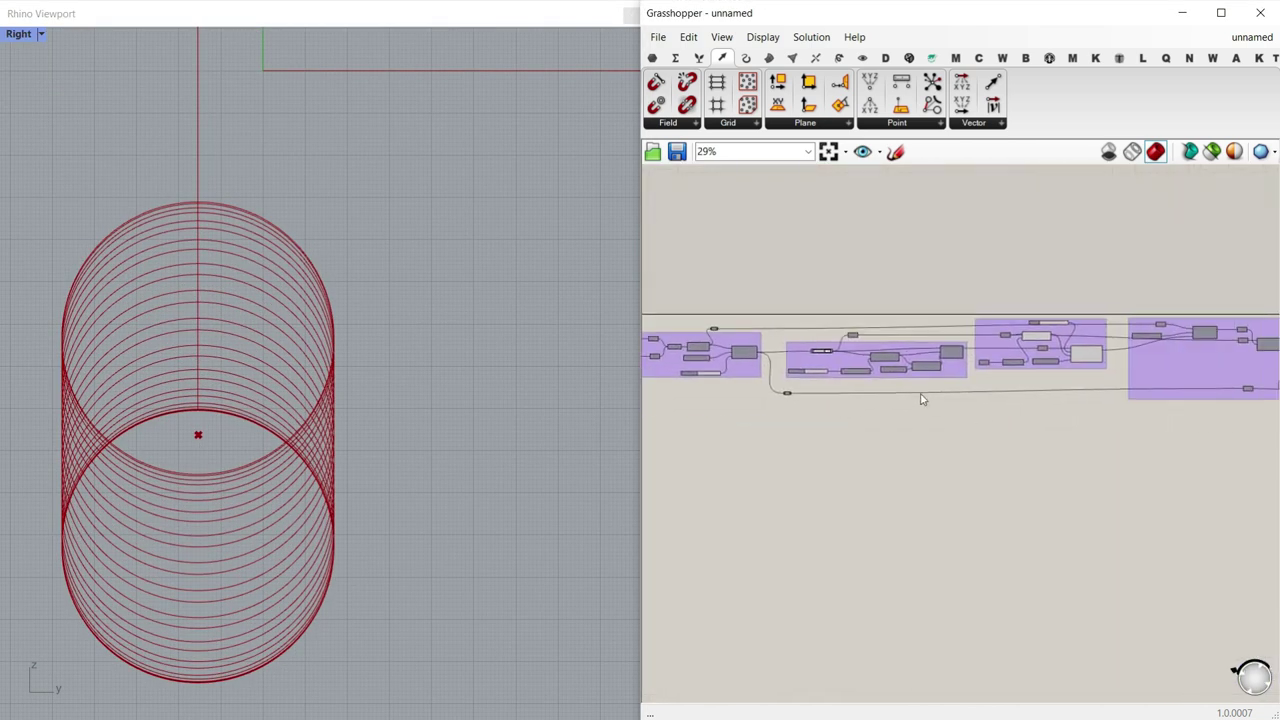
scroll(840, 392, "up", 9)
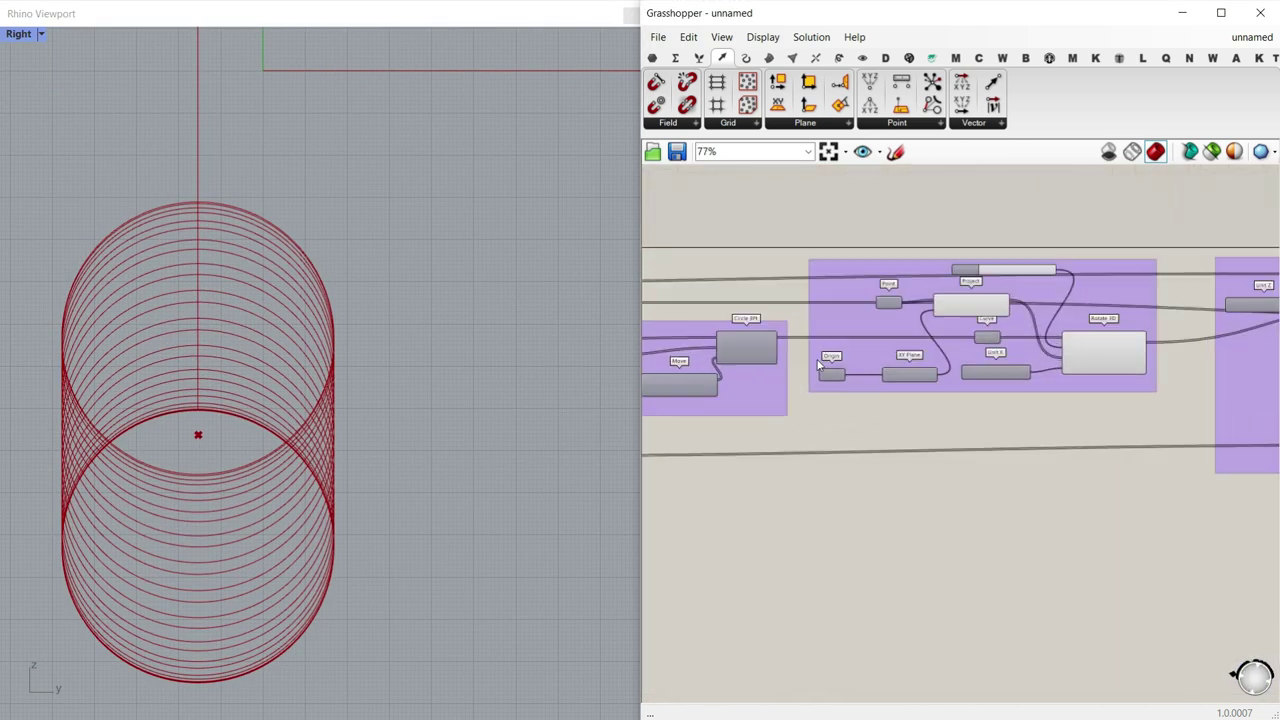
right_click(848, 388)
left_click(858, 412)
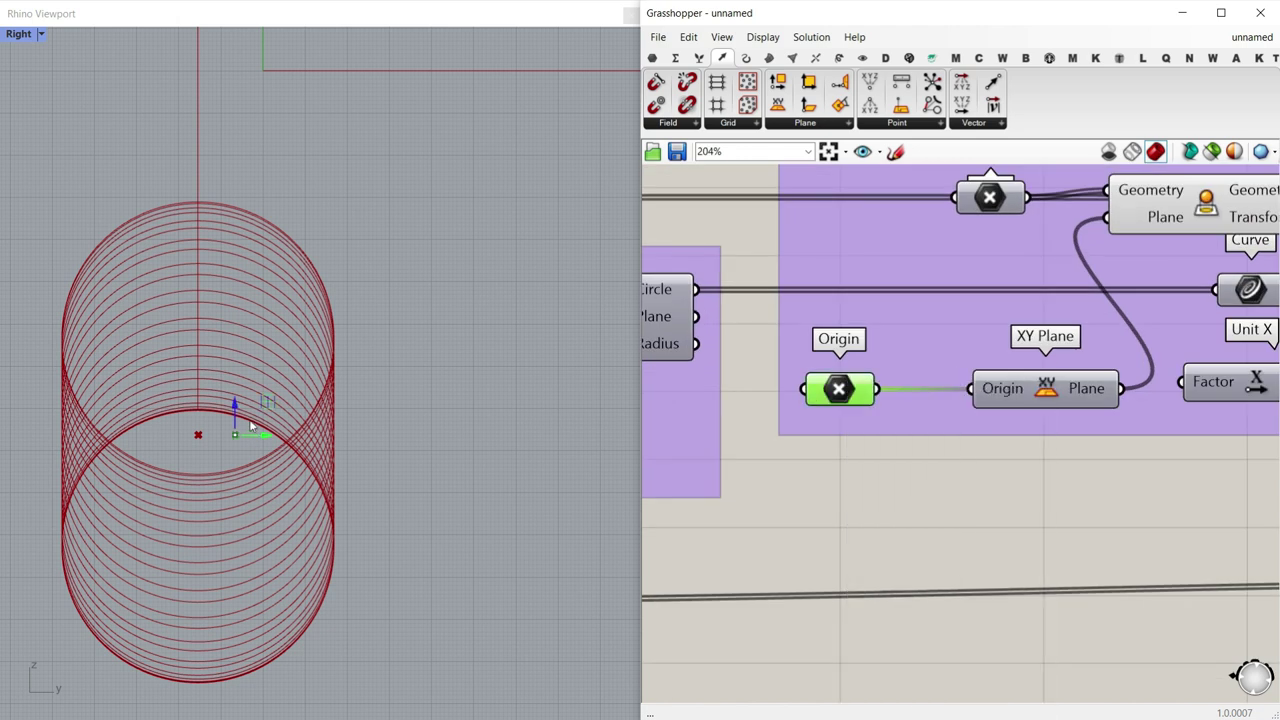
left_click_drag(234, 421, 234, 428)
scroll(774, 456, "down", 5)
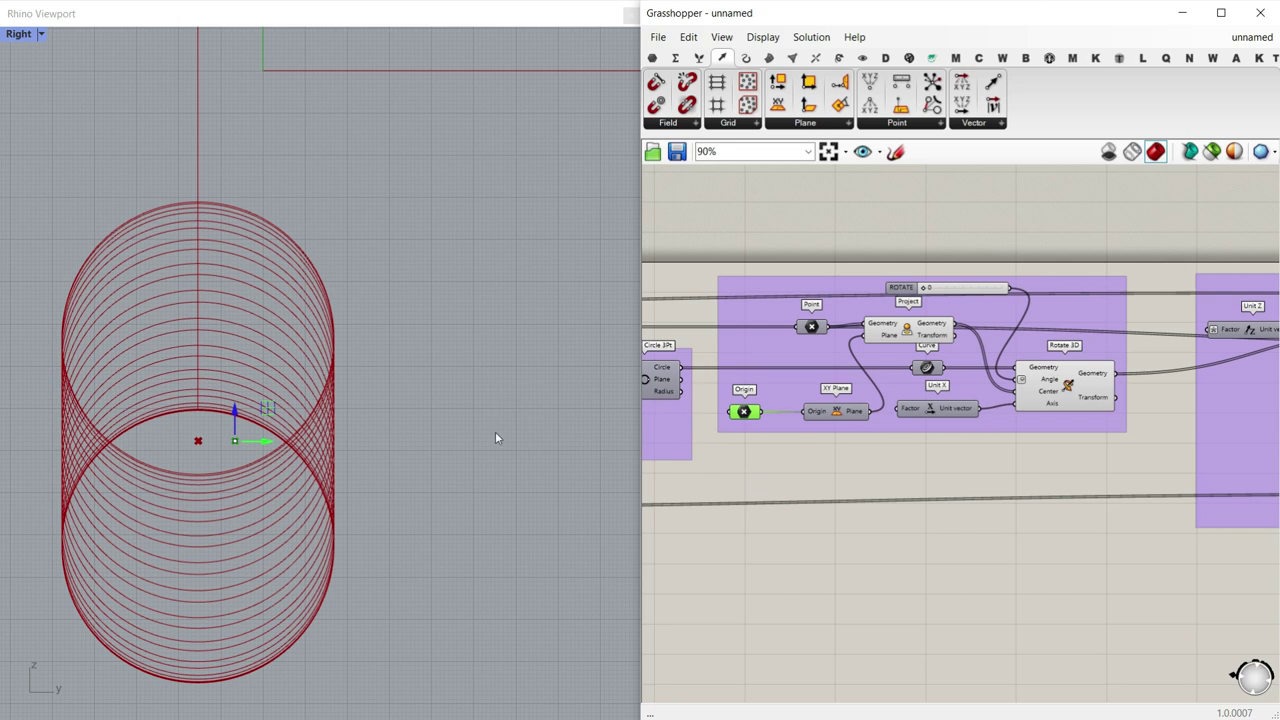
Step: Switch the Rhino viewport from the Right view to the Perspective view
right_click(28, 40)
left_click(314, 259)
scroll(408, 304, "down", 6)
right_click_drag(312, 350, 347, 357)
left_click(18, 34)
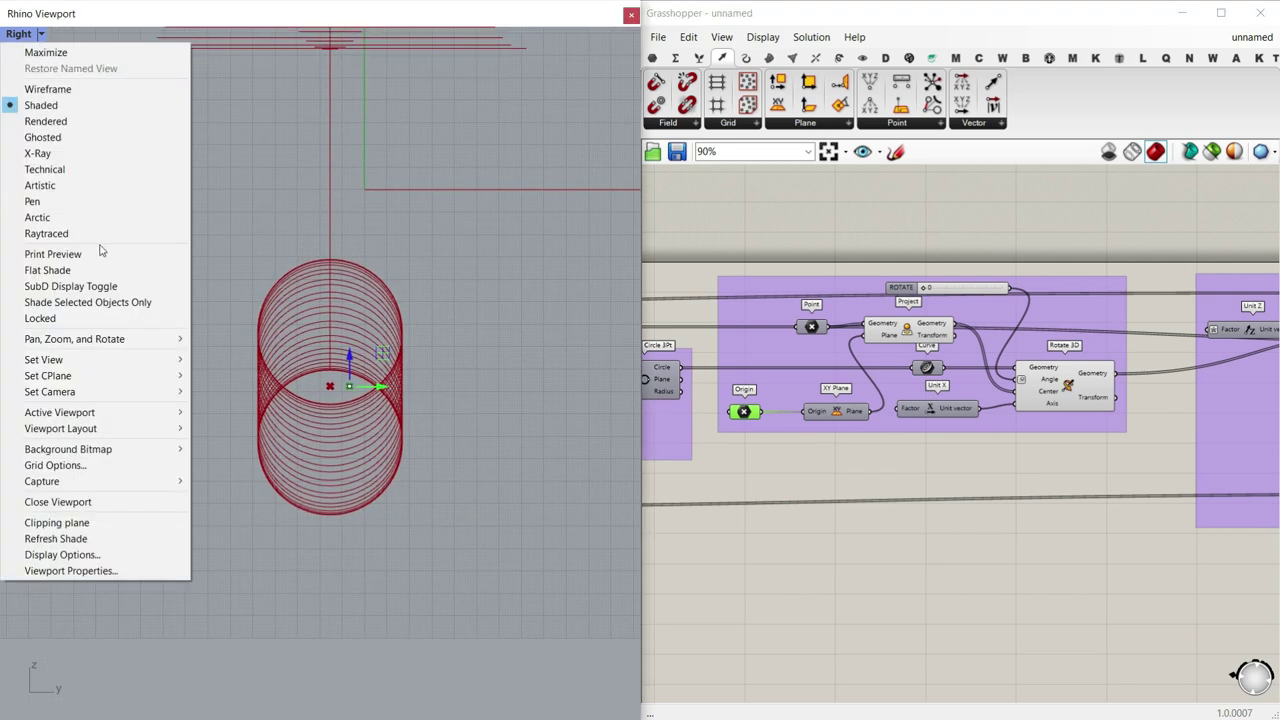
mouse_move(69, 362)
left_click(268, 476)
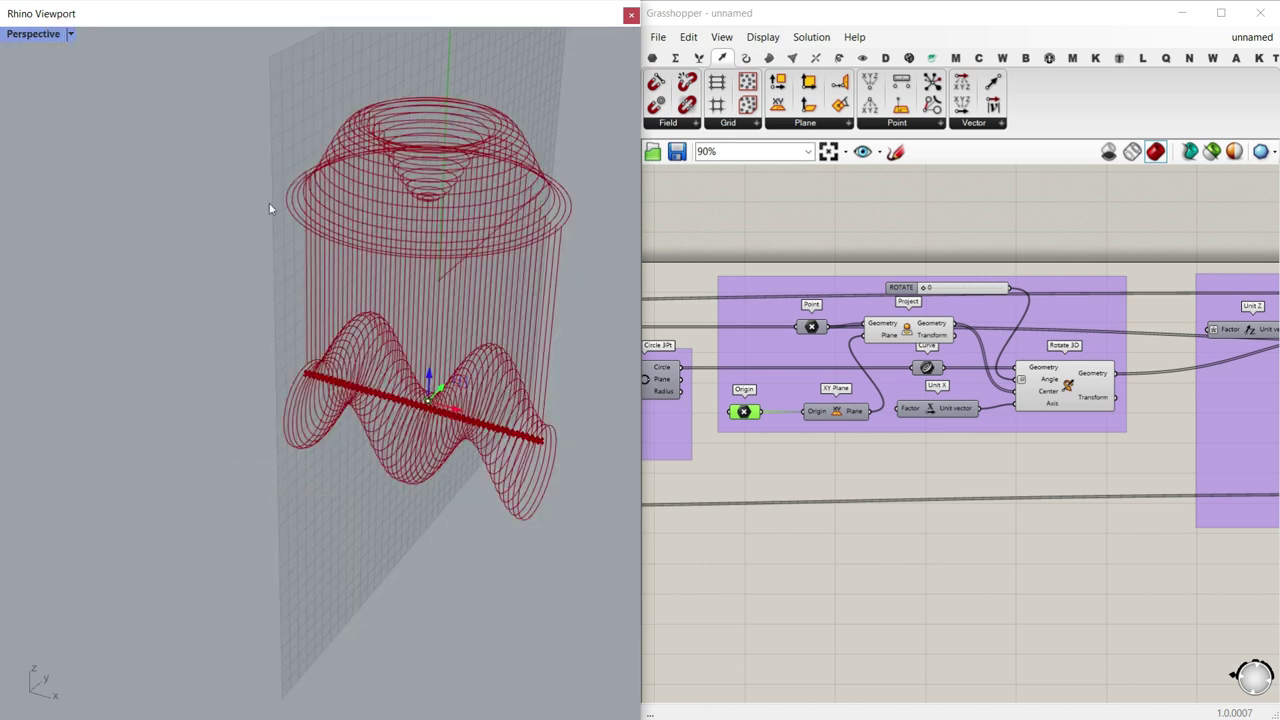
Step: Set the Perspective viewport's construction plane to World Top
left_click(40, 36)
mouse_move(106, 377)
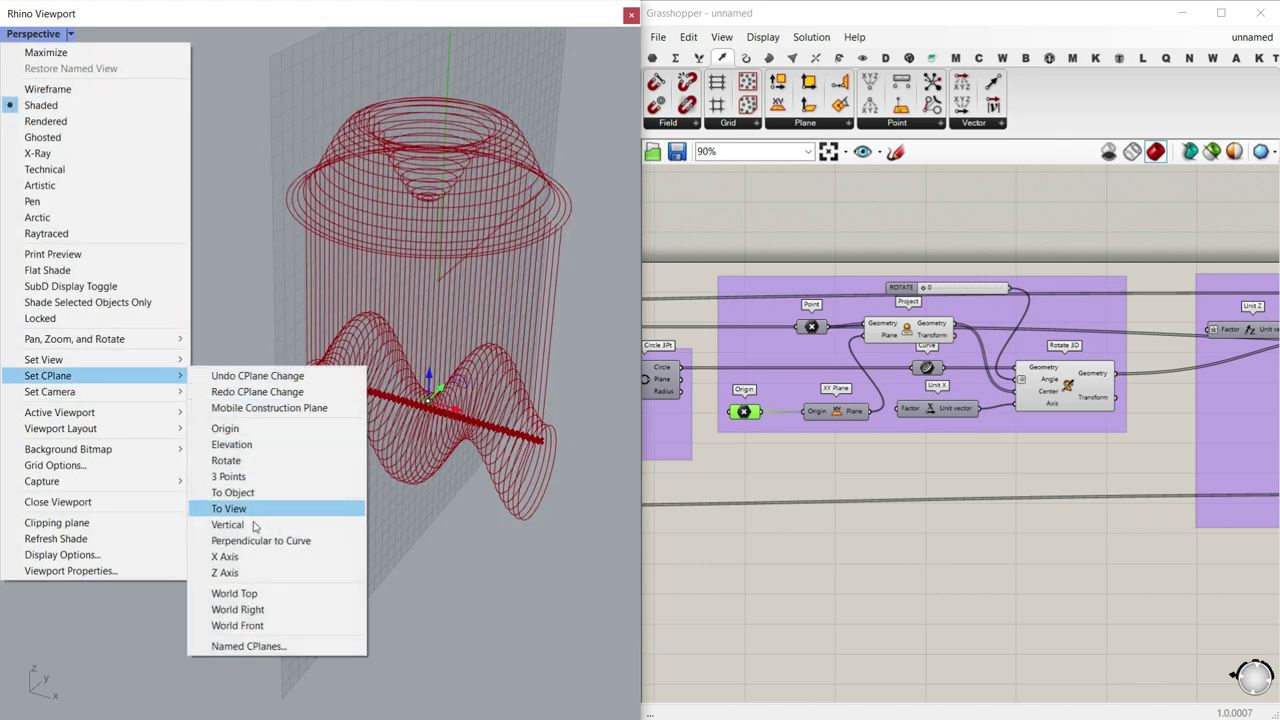
left_click(265, 594)
right_click_drag(383, 434, 429, 380)
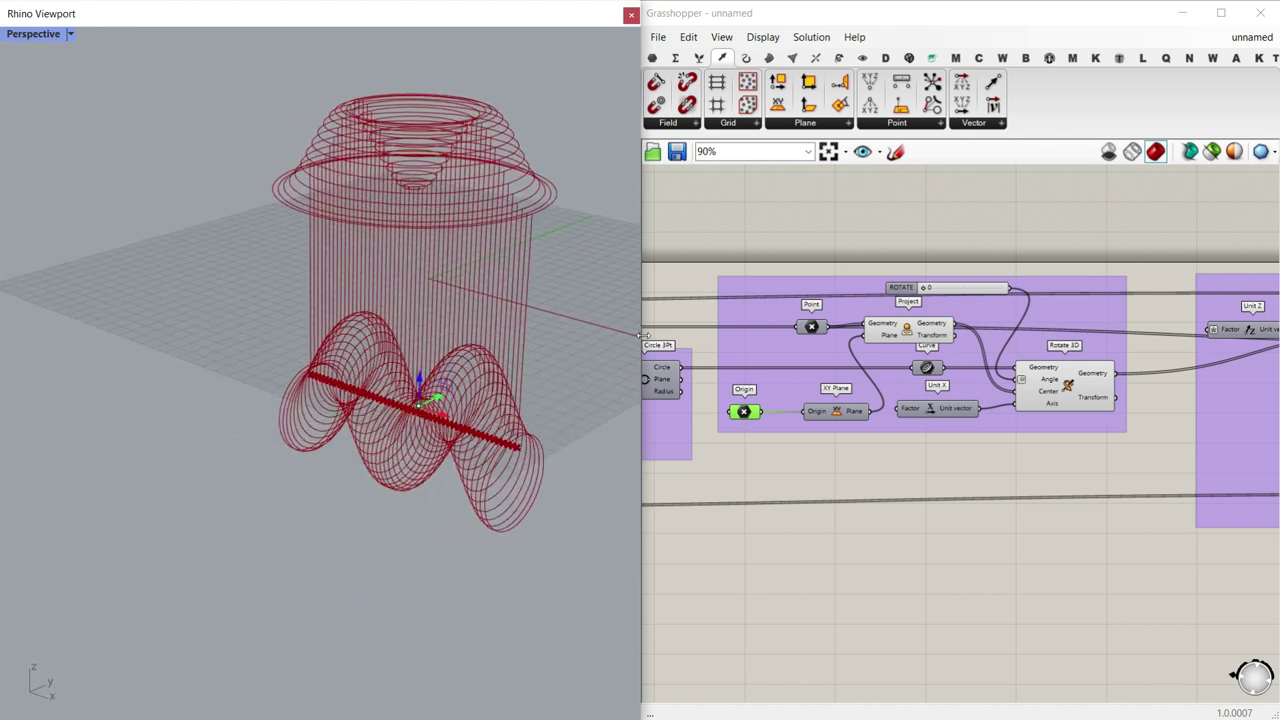
right_click_drag(557, 441, 515, 410)
Step: Examine the circles and their projected points from the front alongside the rotation group in the definition
scroll(894, 396, "down", 4)
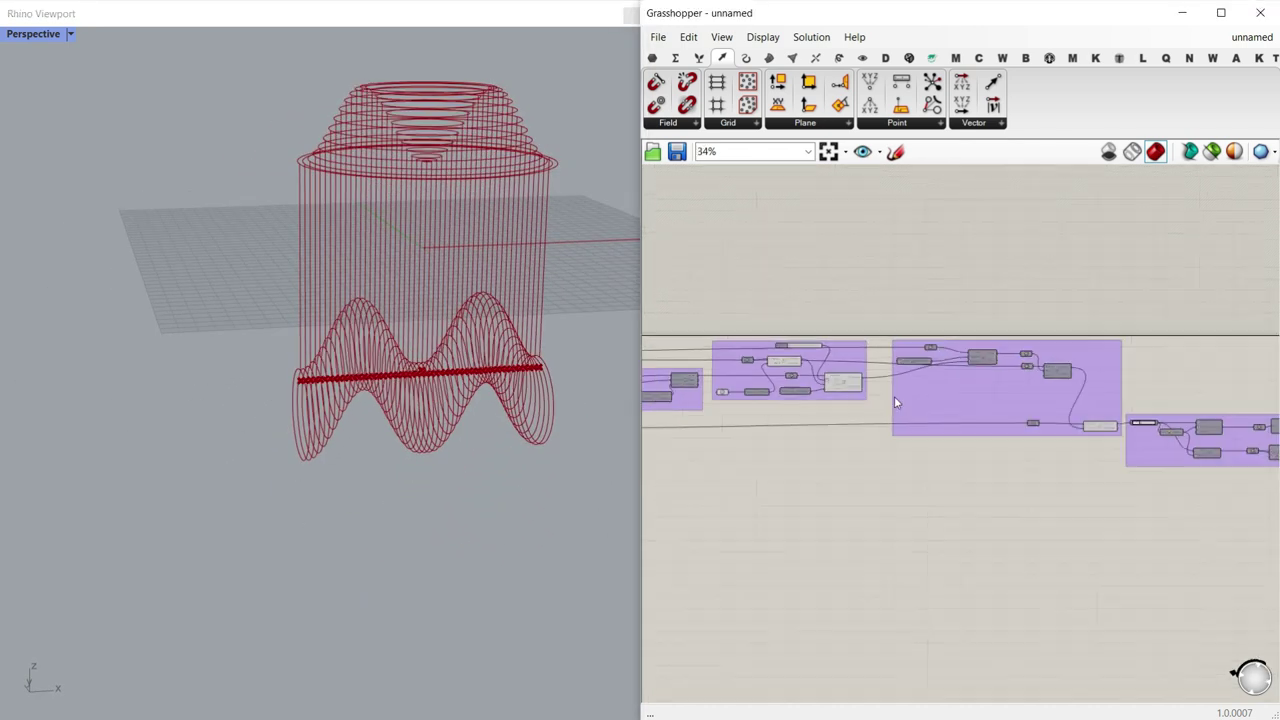
scroll(886, 373, "up", 5)
mouse_move(802, 331)
left_mouse_down()
mouse_move(828, 332)
mouse_move(784, 330)
left_mouse_up()
right_click_drag(505, 375, 225, 408)
scroll(357, 414, "down", 5)
scroll(357, 414, "up", 8)
right_click_drag(357, 415, 435, 375)
scroll(957, 413, "down", 5)
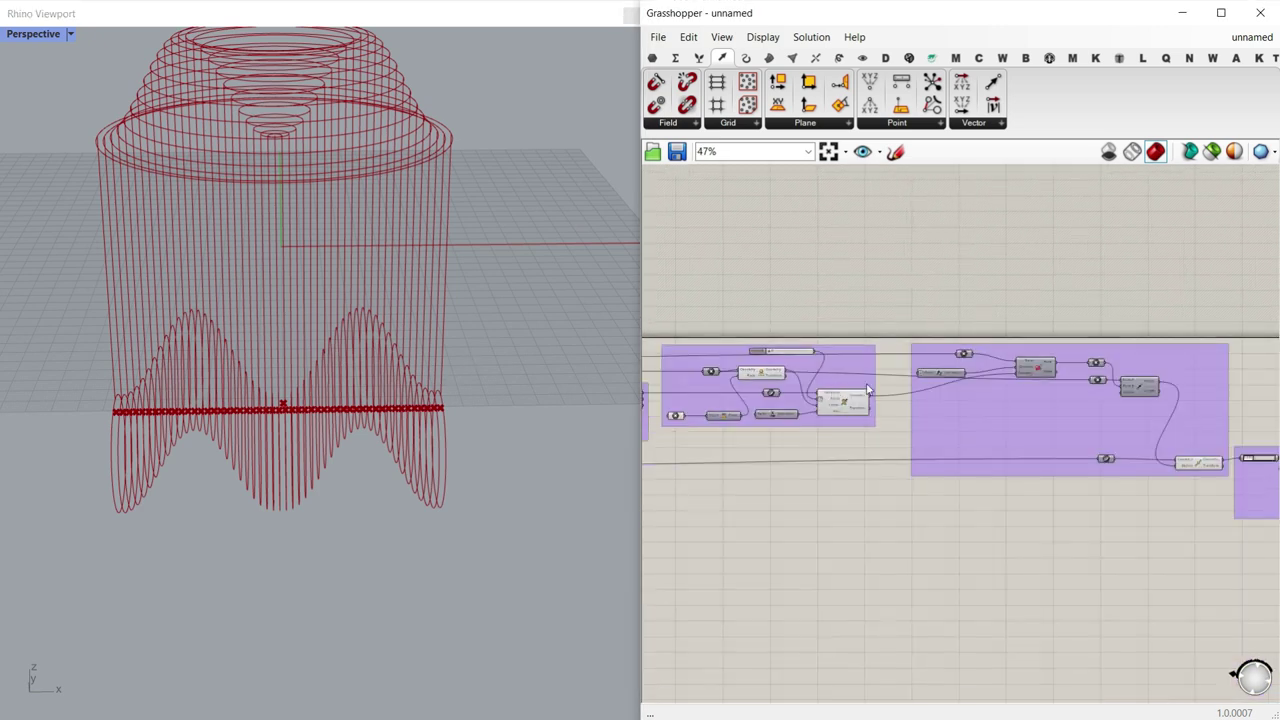
Step: Add a Curve parameter to the canvas and place it beyond the final Circle component
left_click(652, 58)
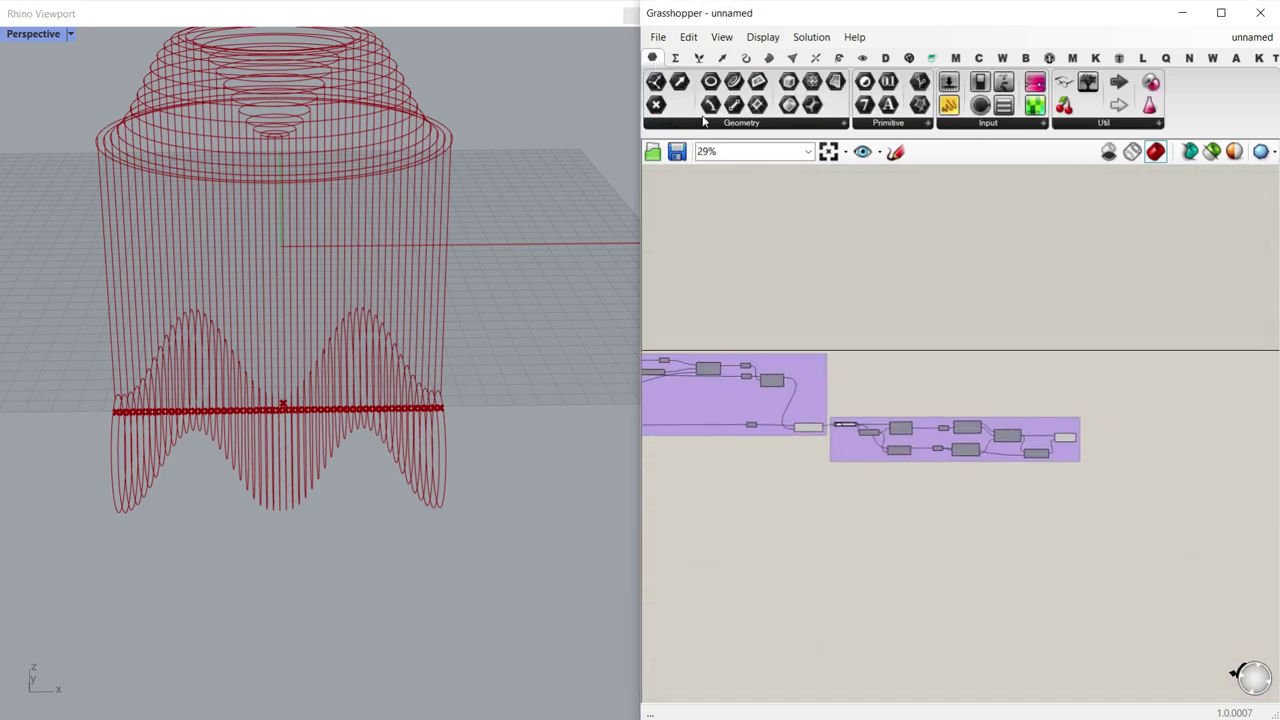
left_click_drag(752, 108, 853, 388)
scroll(853, 388, "up", 4)
left_click(712, 470)
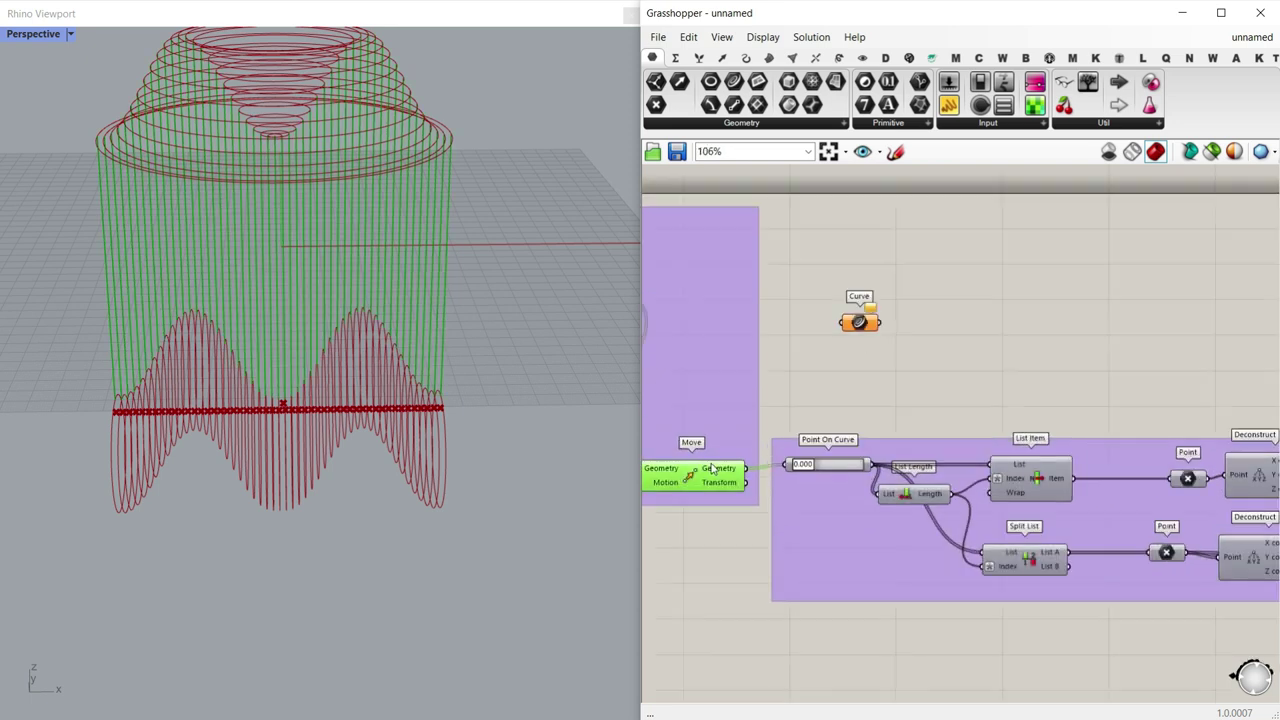
right_click_drag(1006, 407, 881, 326)
left_click_drag(779, 275, 1260, 317)
scroll(718, 284, "down", 2)
scroll(1262, 318, "up", 2)
right_click_drag(1114, 297, 825, 238)
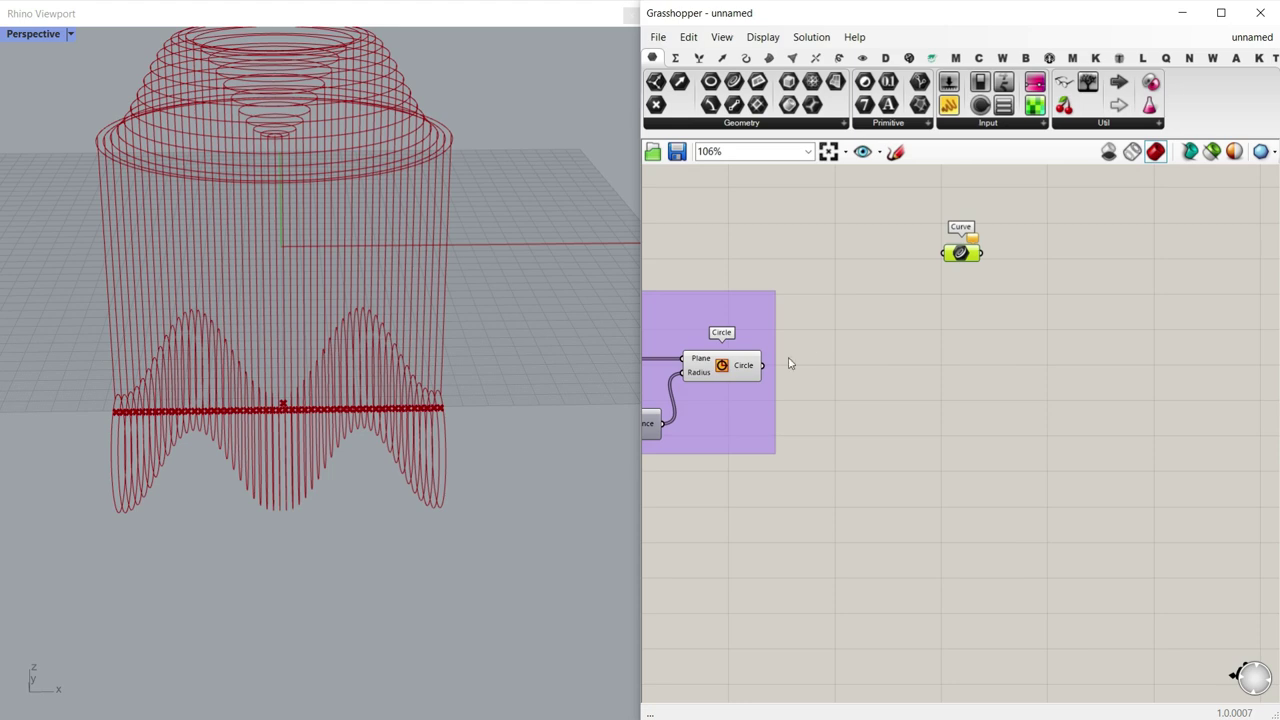
Step: Connect the final Circle component's output to the new Curve parameter and reposition the parameter
left_click_drag(818, 327, 945, 254)
right_click_drag(980, 257, 823, 341)
left_click_drag(821, 340, 916, 267)
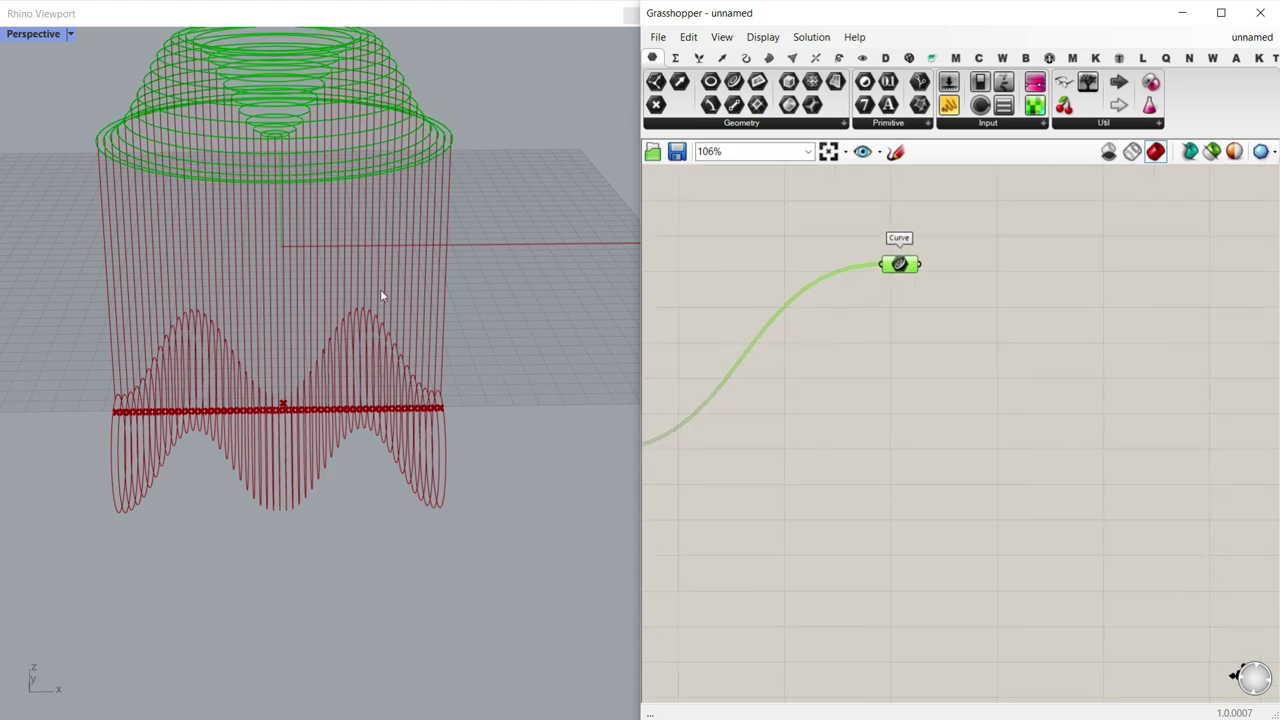
Step: Inspect the innermost circles of the new Curve parameter up close in the Perspective view
scroll(378, 287, "down", 4)
scroll(317, 205, "up", 5)
right_click_drag(317, 205, 339, 460)
scroll(340, 455, "up", 7)
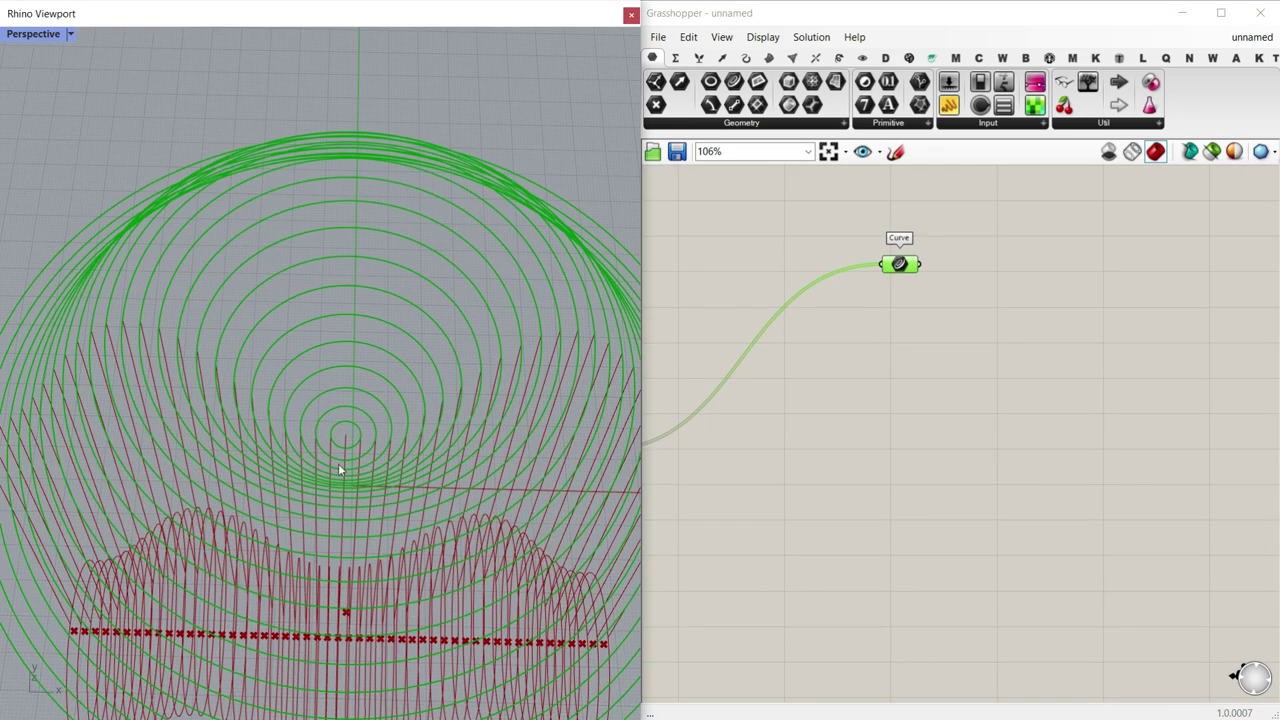
scroll(341, 450, "up", 5)
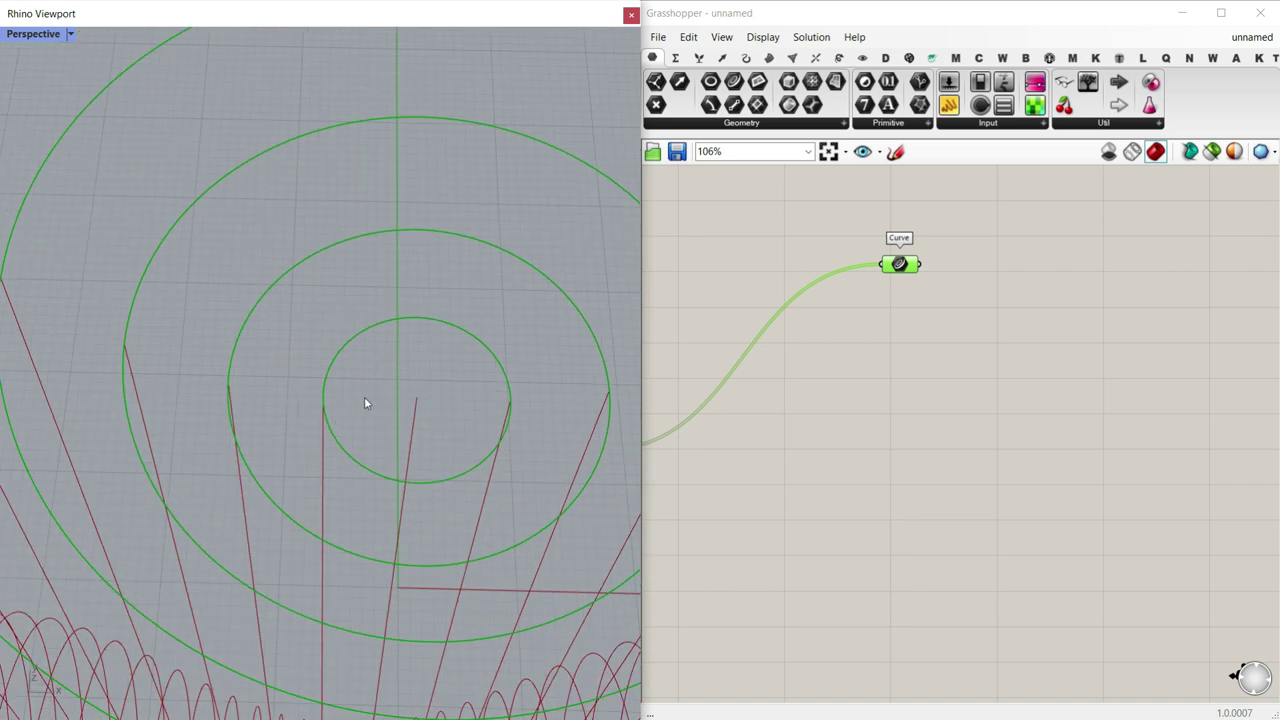
scroll(322, 401, "up", 3)
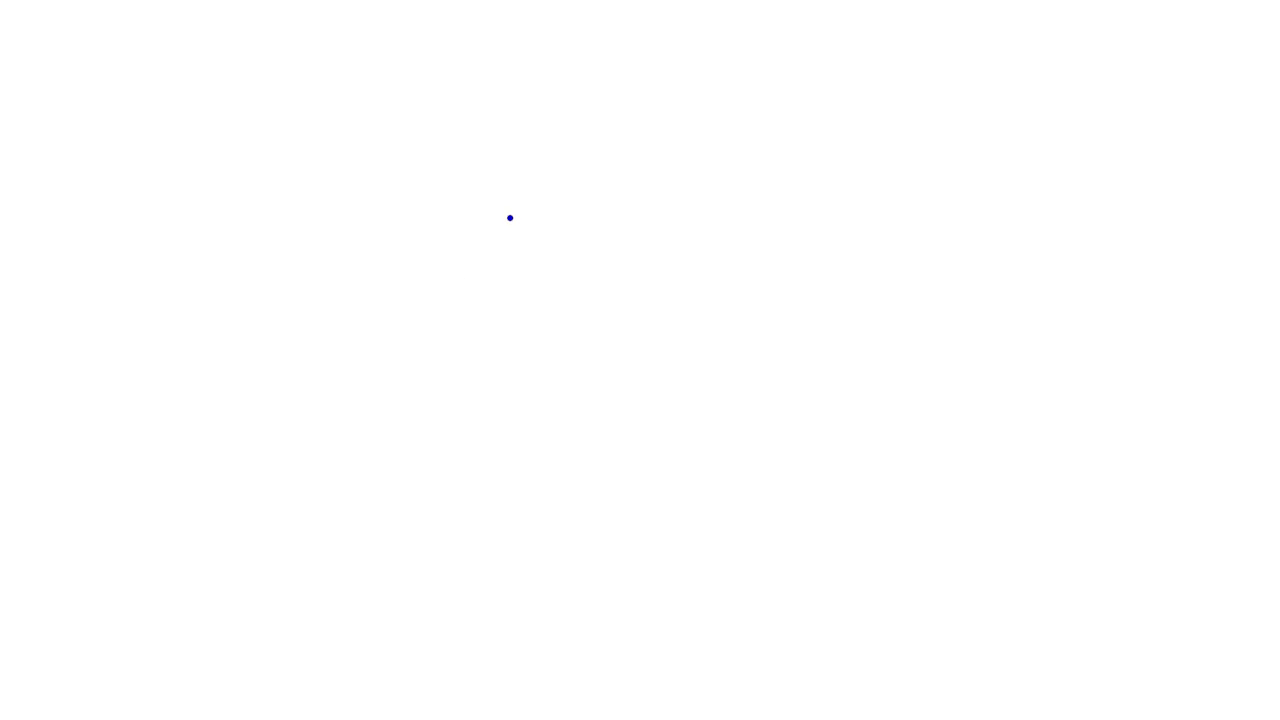
mouse_move(628, 160)
left_mouse_down()
mouse_move(469, 217)
mouse_move(452, 476)
left_mouse_up()
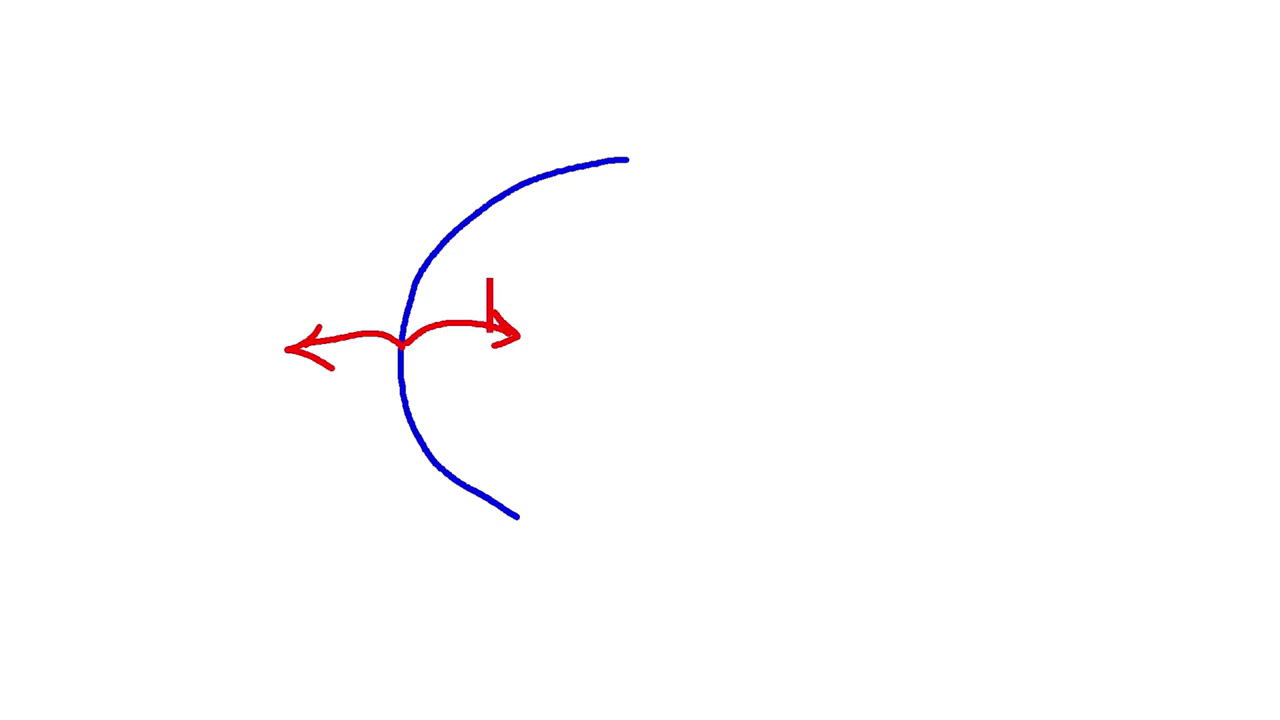
left_click_drag(519, 287, 532, 287)
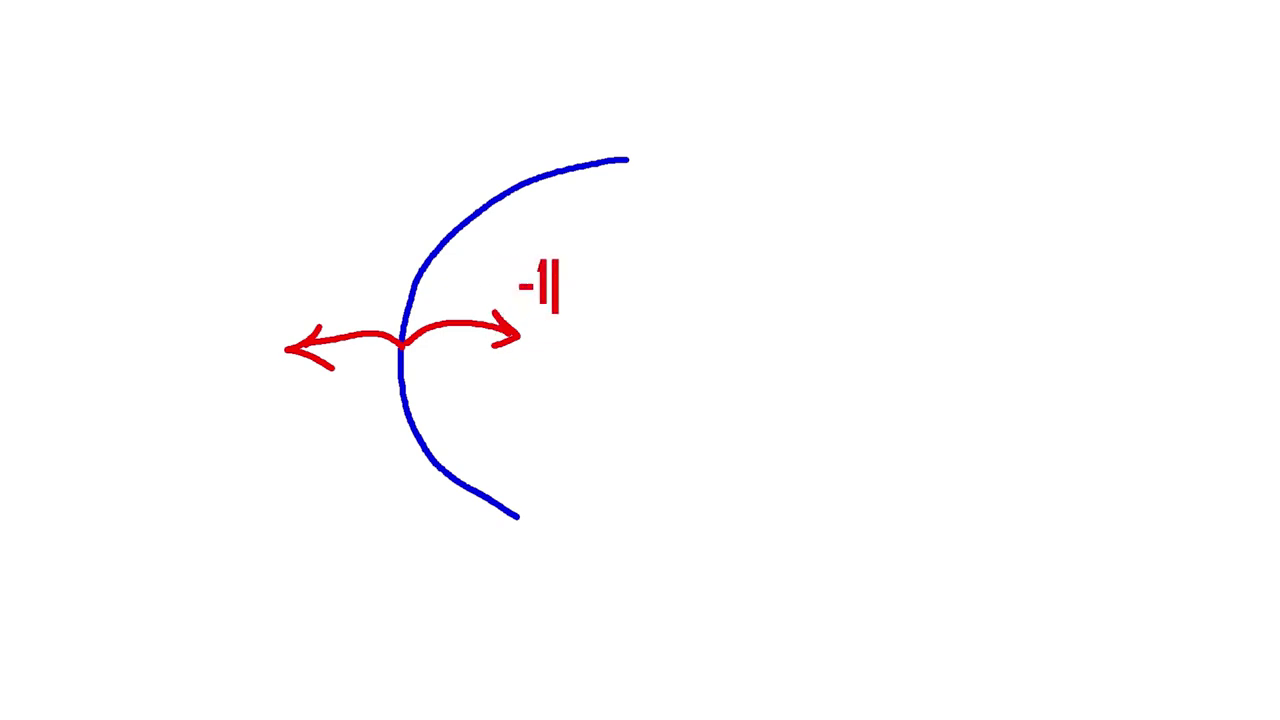
left_click_drag(298, 258, 302, 305)
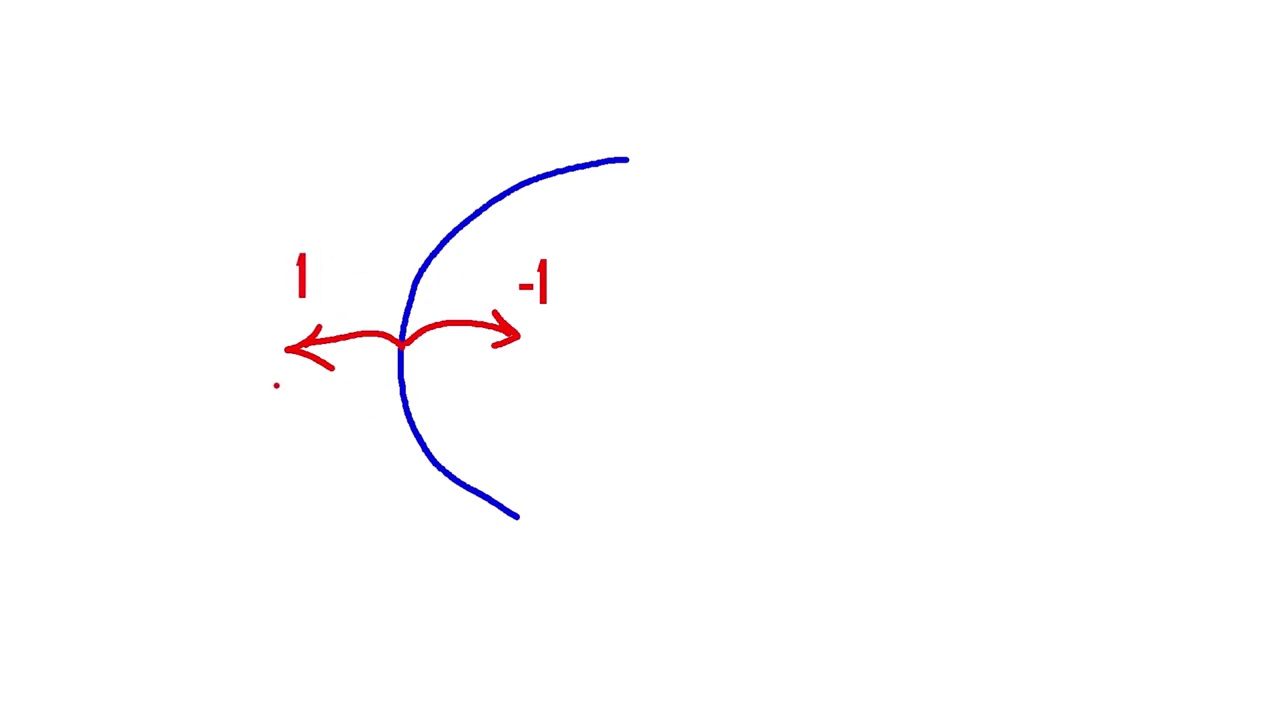
left_click_drag(276, 385, 522, 389)
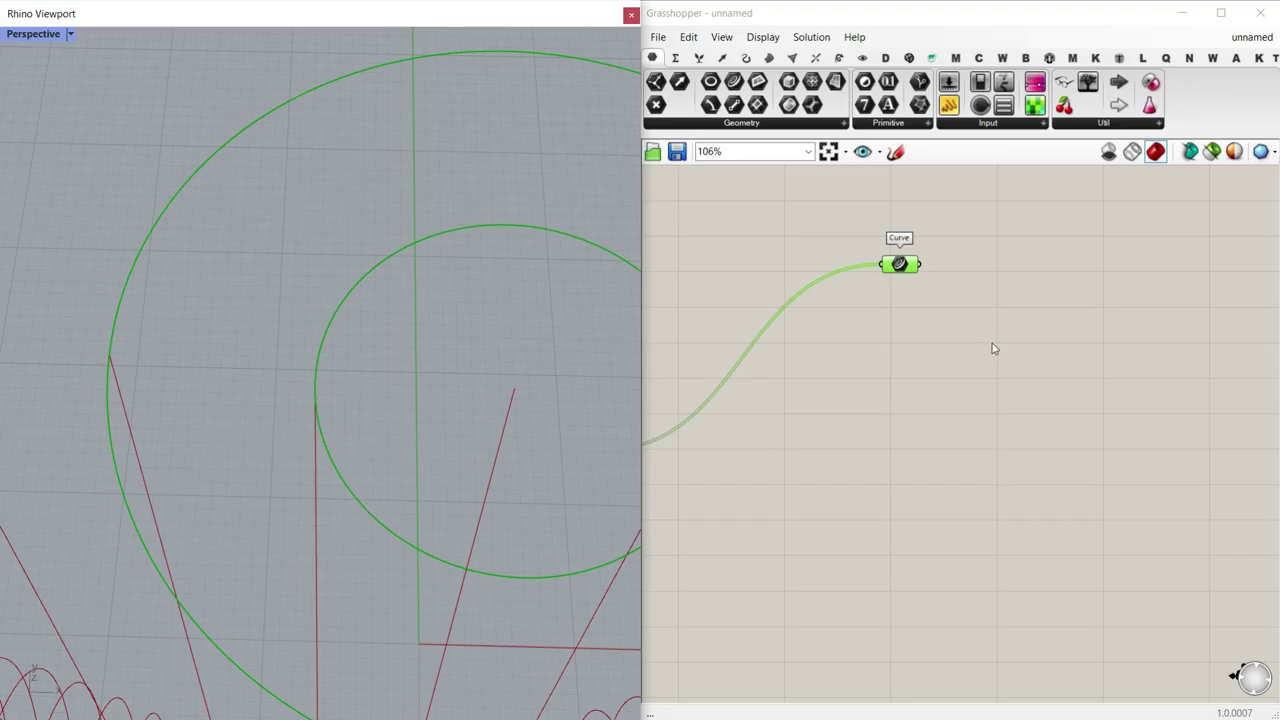
Step: Create a number slider with the range 0.1 to 10.00 below the new Curve parameter
scroll(905, 345, "up", 3)
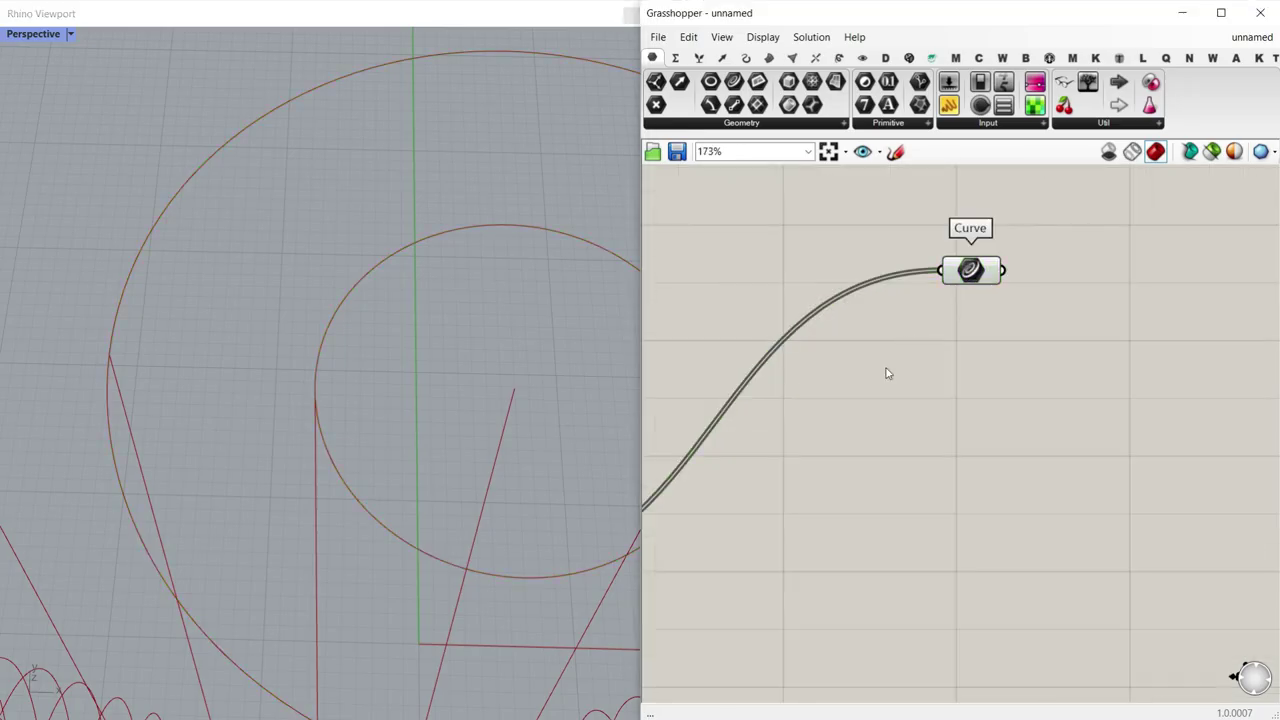
double_click(886, 367)
type("0")
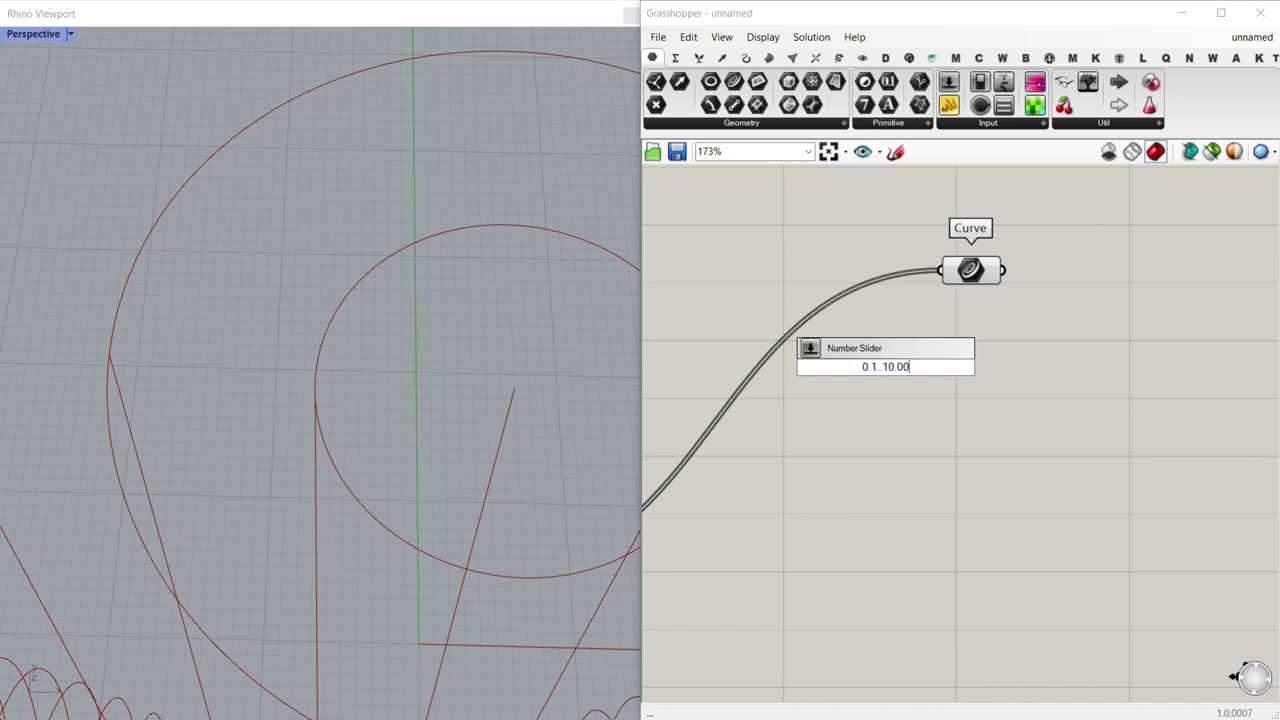
type(".1..10.00")
key("Return")
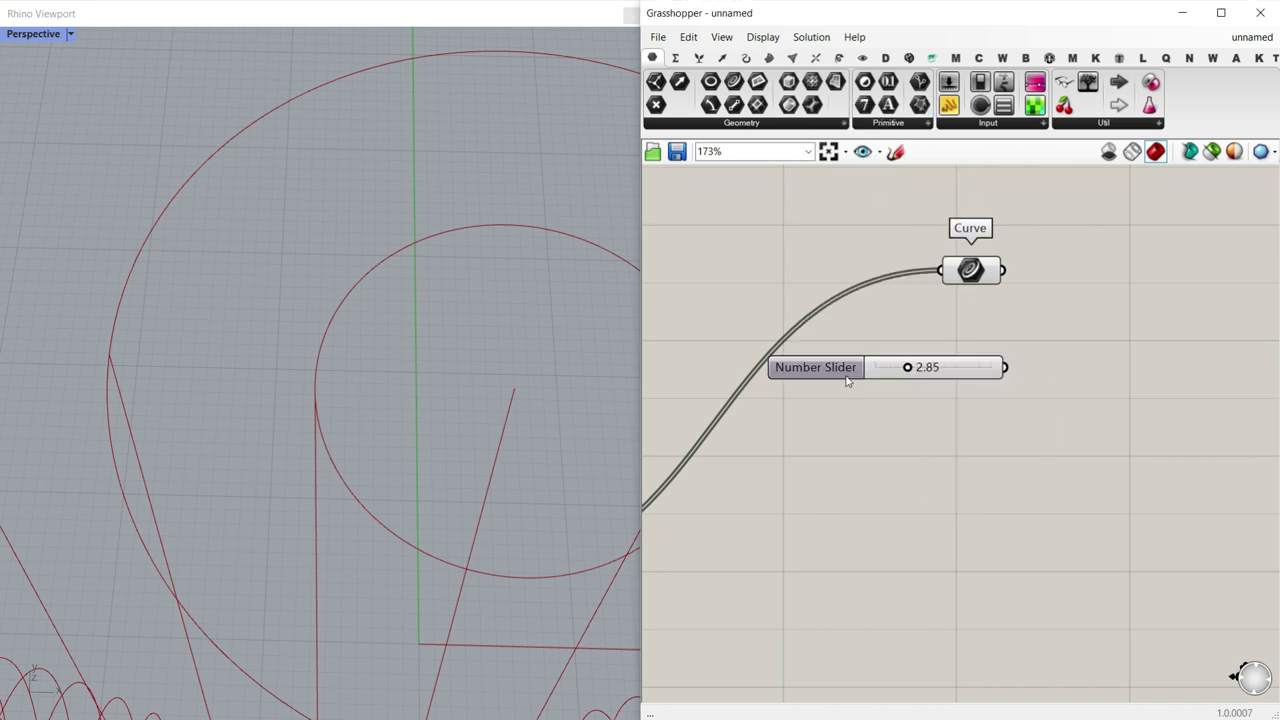
Step: Rename the new number slider as Thickness
right_click(847, 380)
left_click_drag(911, 390, 789, 403)
type("Thickn")
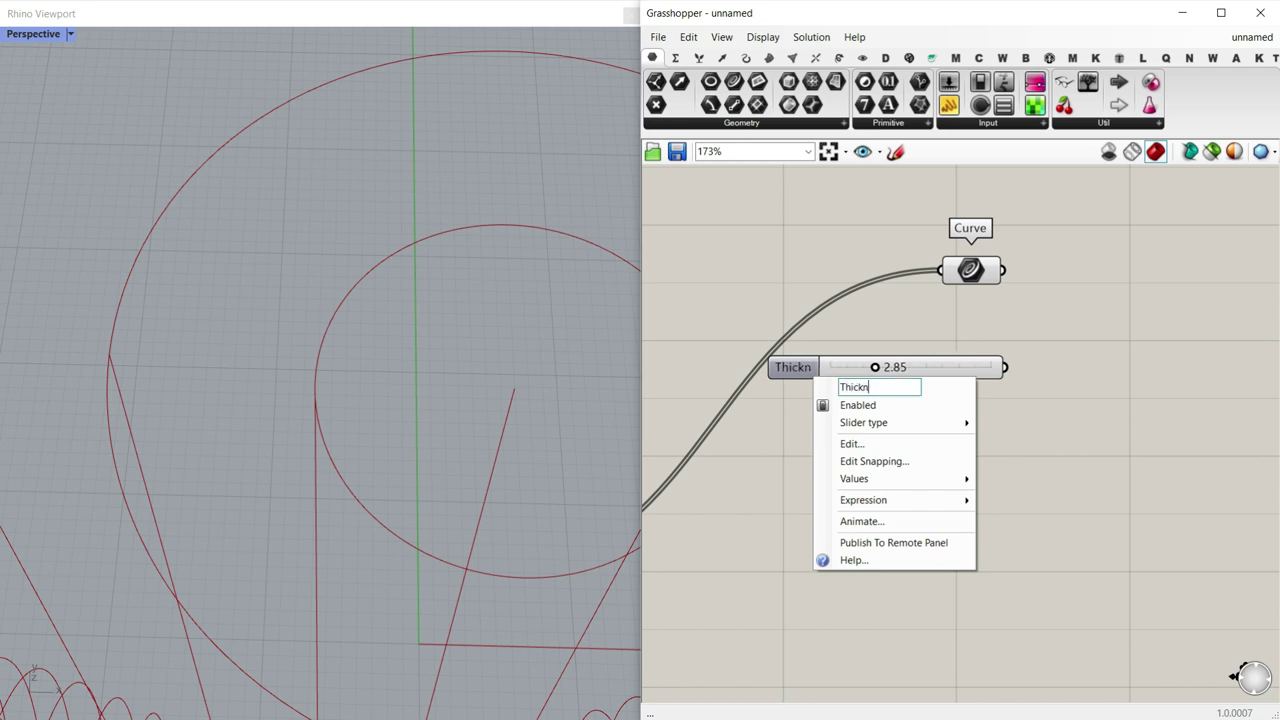
type("ess")
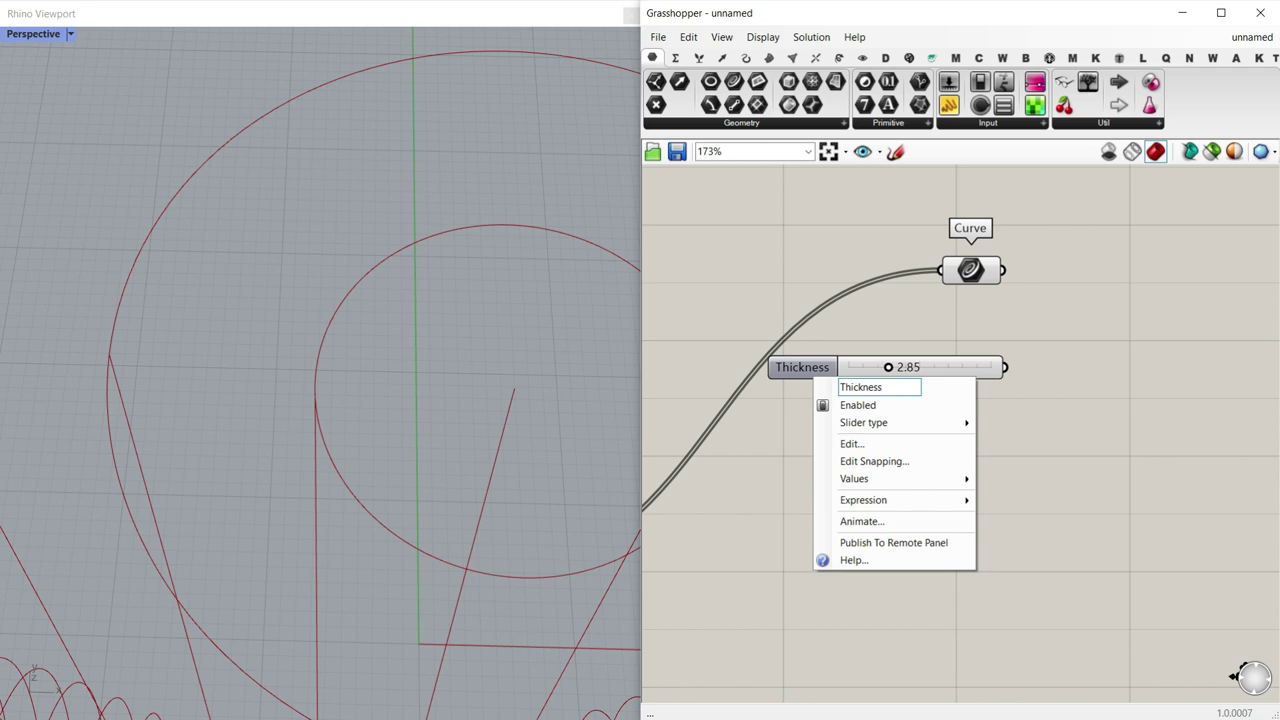
left_click(996, 323)
Step: Slightly reduce the existing Thickness slider in the first group at the start of the definition
scroll(1047, 430, "down", 10)
right_click_drag(809, 443, 1049, 423)
right_click_drag(729, 399, 1017, 389)
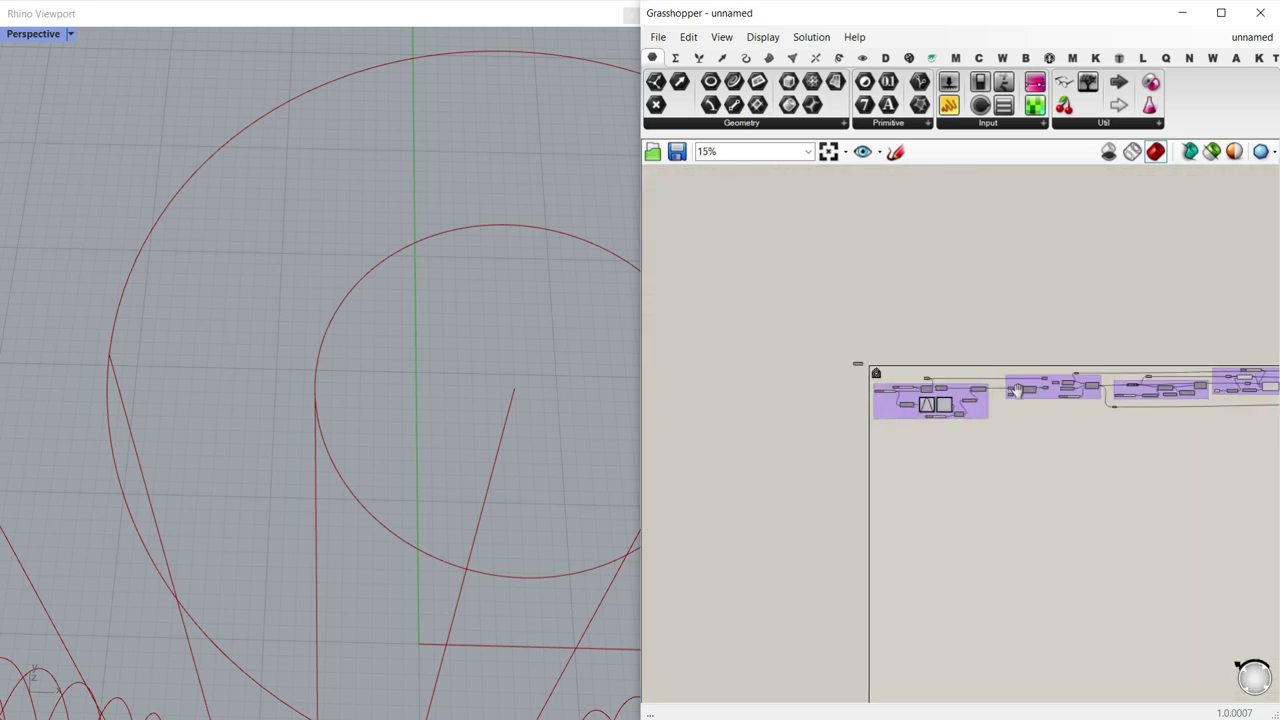
scroll(1017, 390, "up", 9)
scroll(1050, 363, "up", 3)
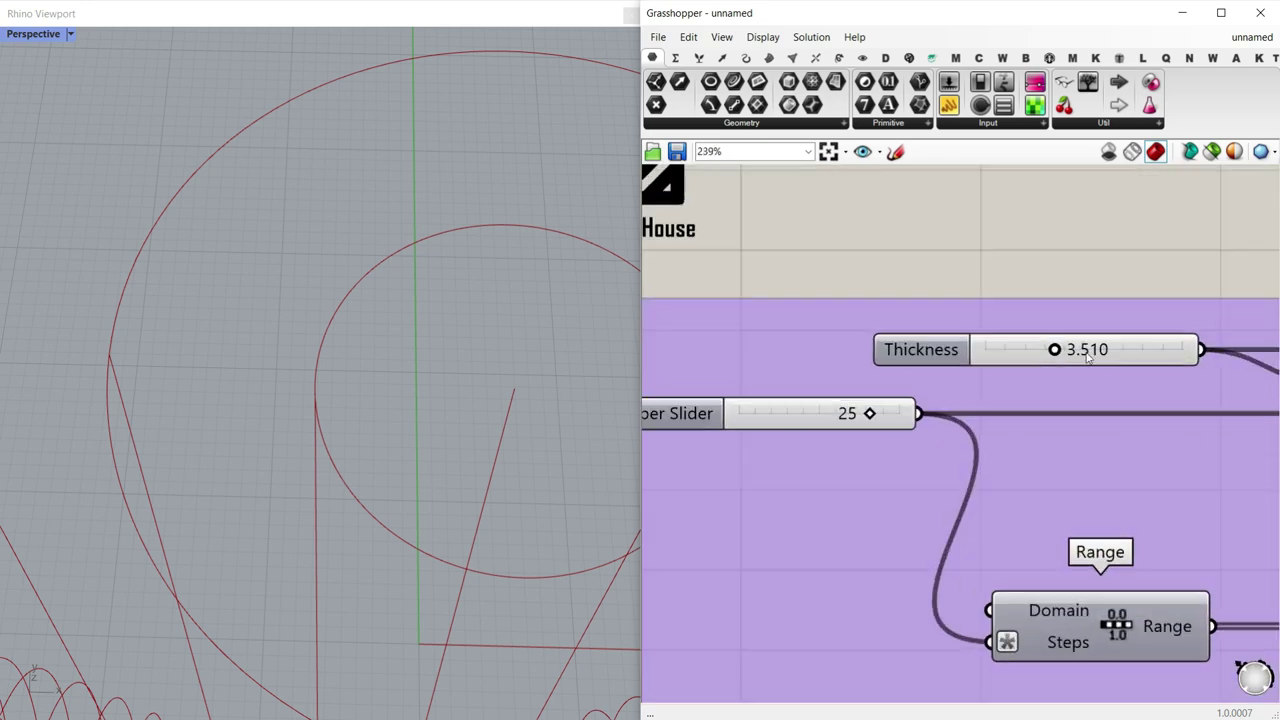
left_click_drag(1060, 355, 1055, 355)
scroll(995, 403, "down", 4)
scroll(960, 424, "down", 6)
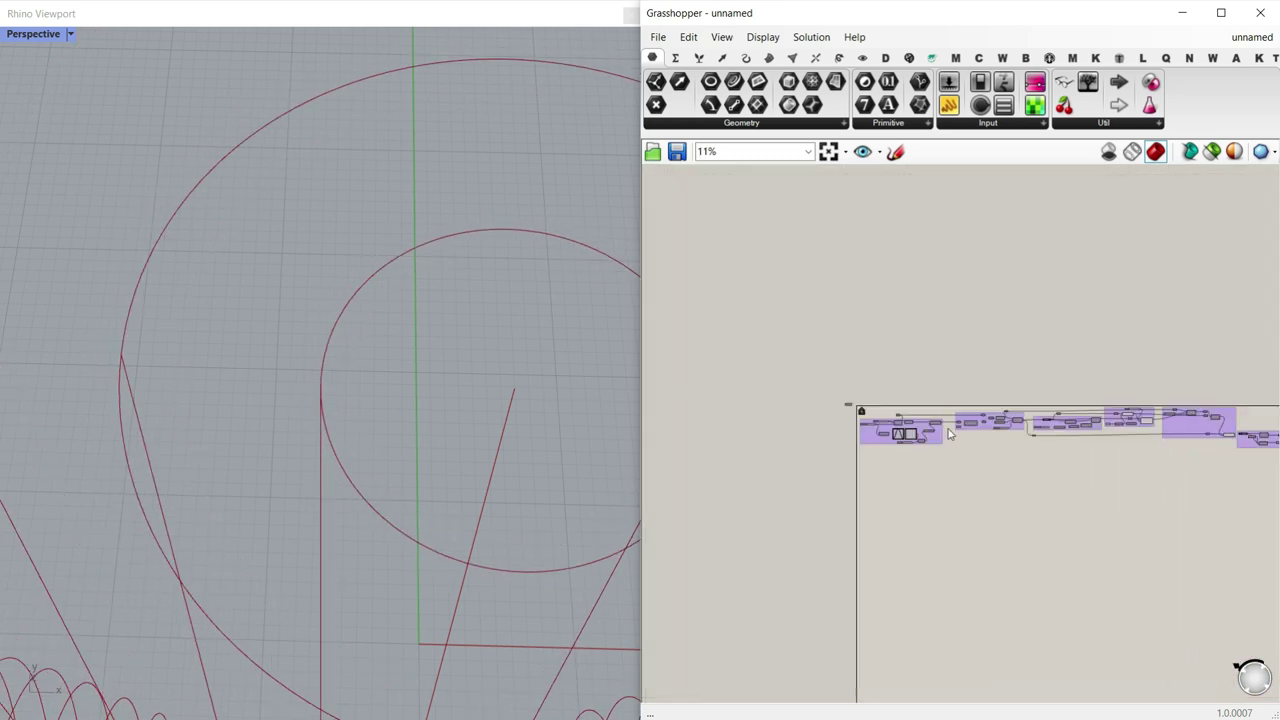
Step: Rename the number slider below the new Curve parameter as Width
scroll(1002, 436, "up", 9)
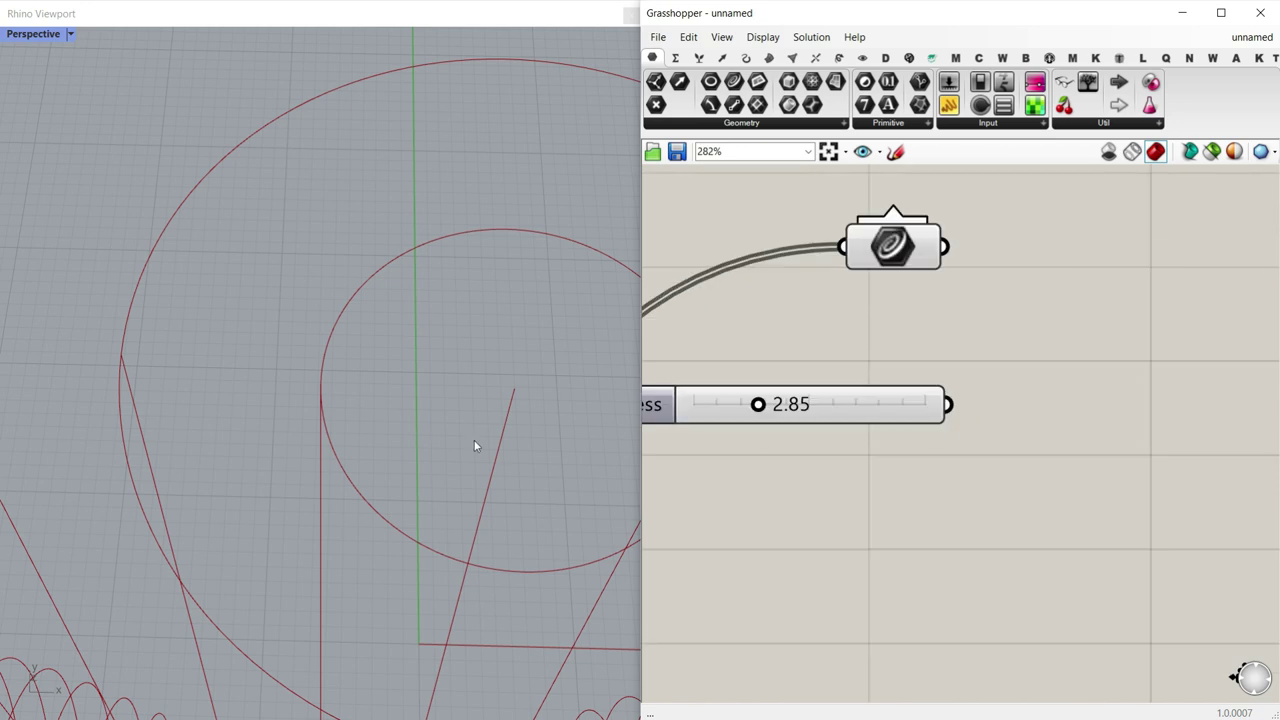
right_click_drag(646, 404, 759, 391)
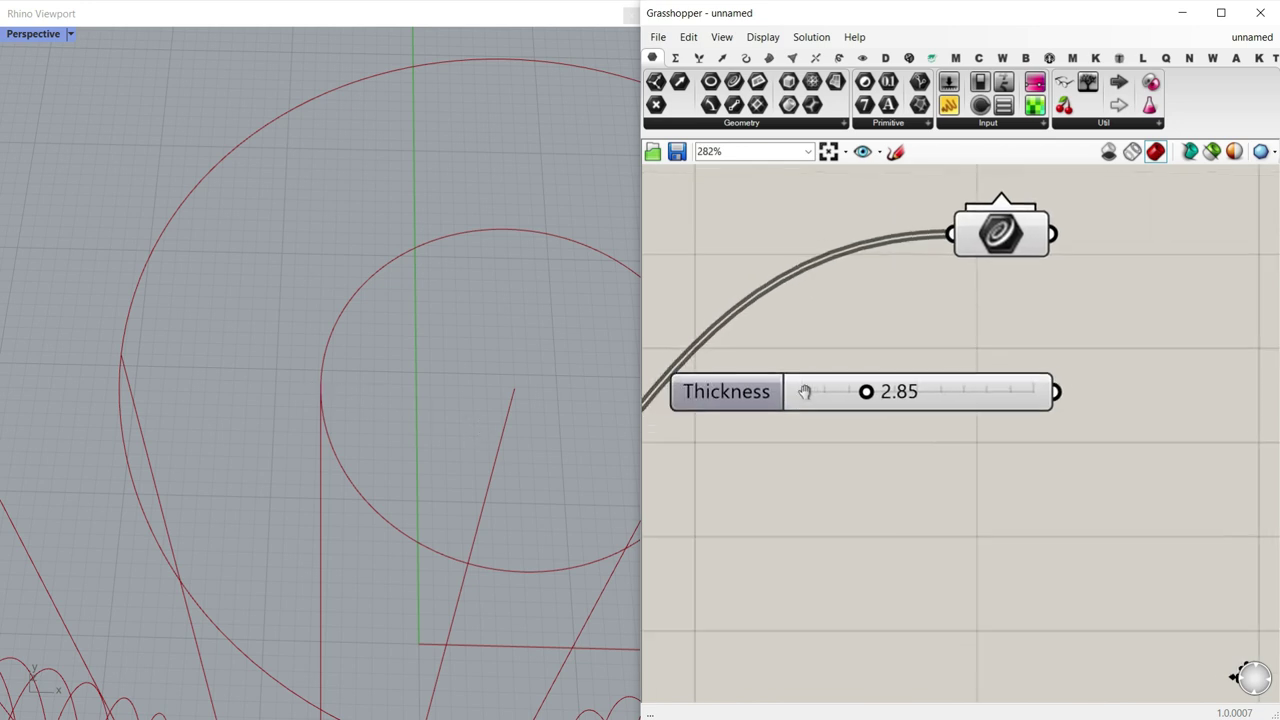
right_click(809, 394)
type("Width")
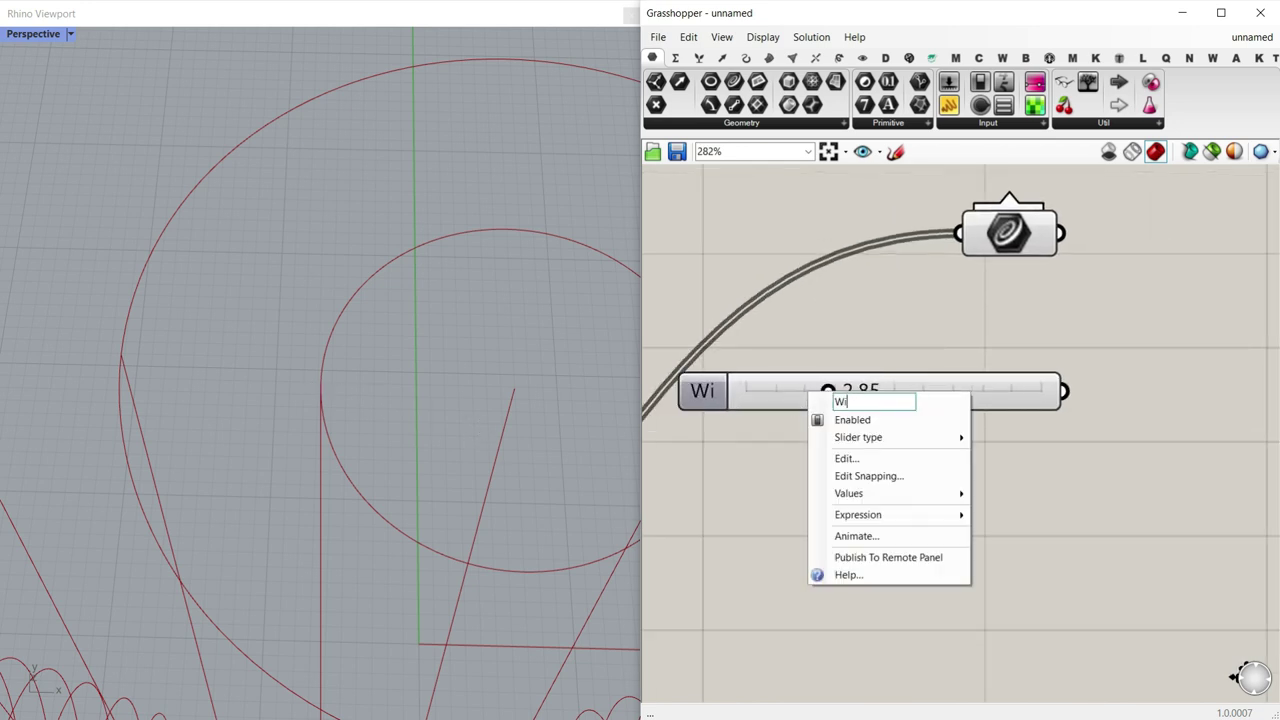
key("Return")
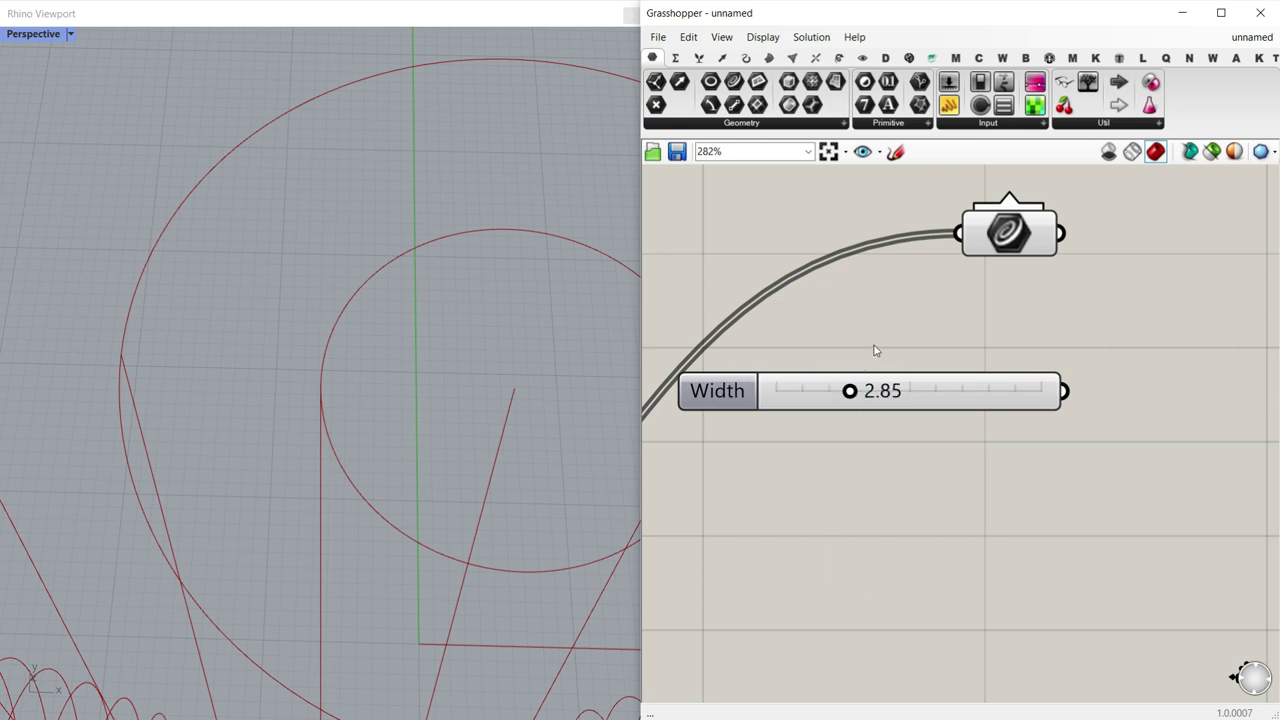
Step: Add an Offset Curve component, connecting the Curve parameter to its Curve input and the Width slider to its Distance input
scroll(930, 355, "down", 2)
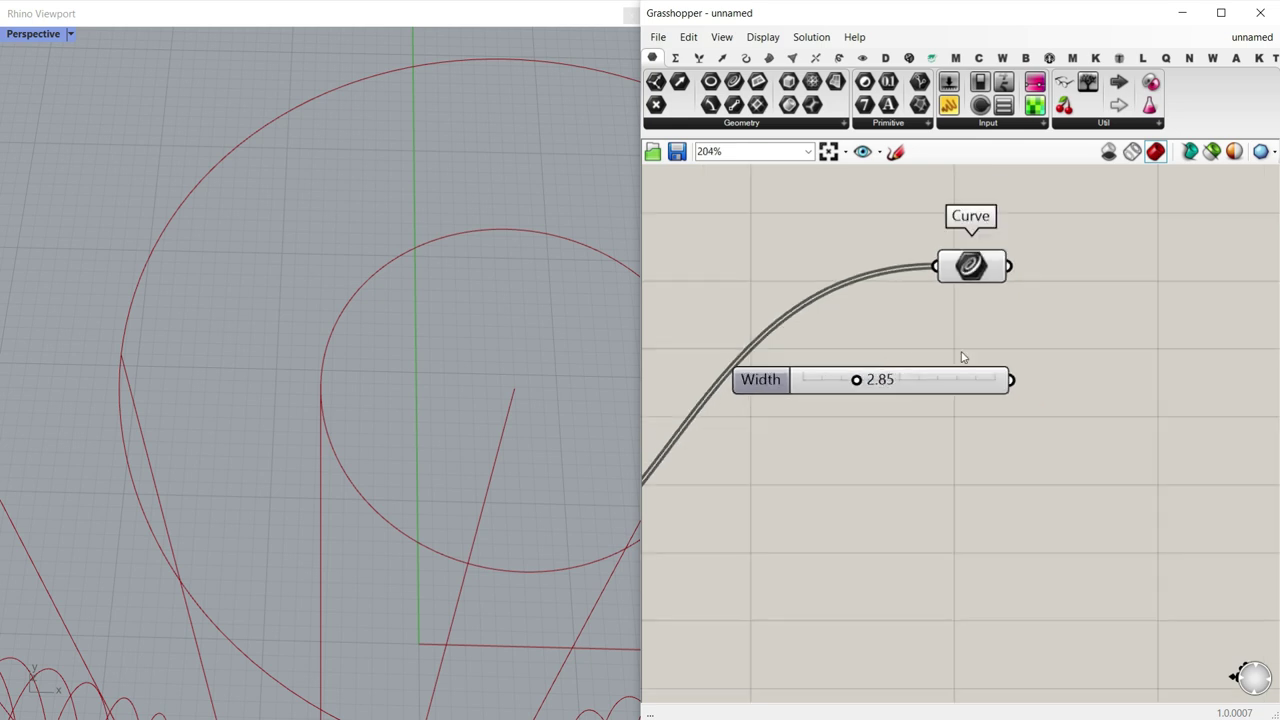
left_click(745, 60)
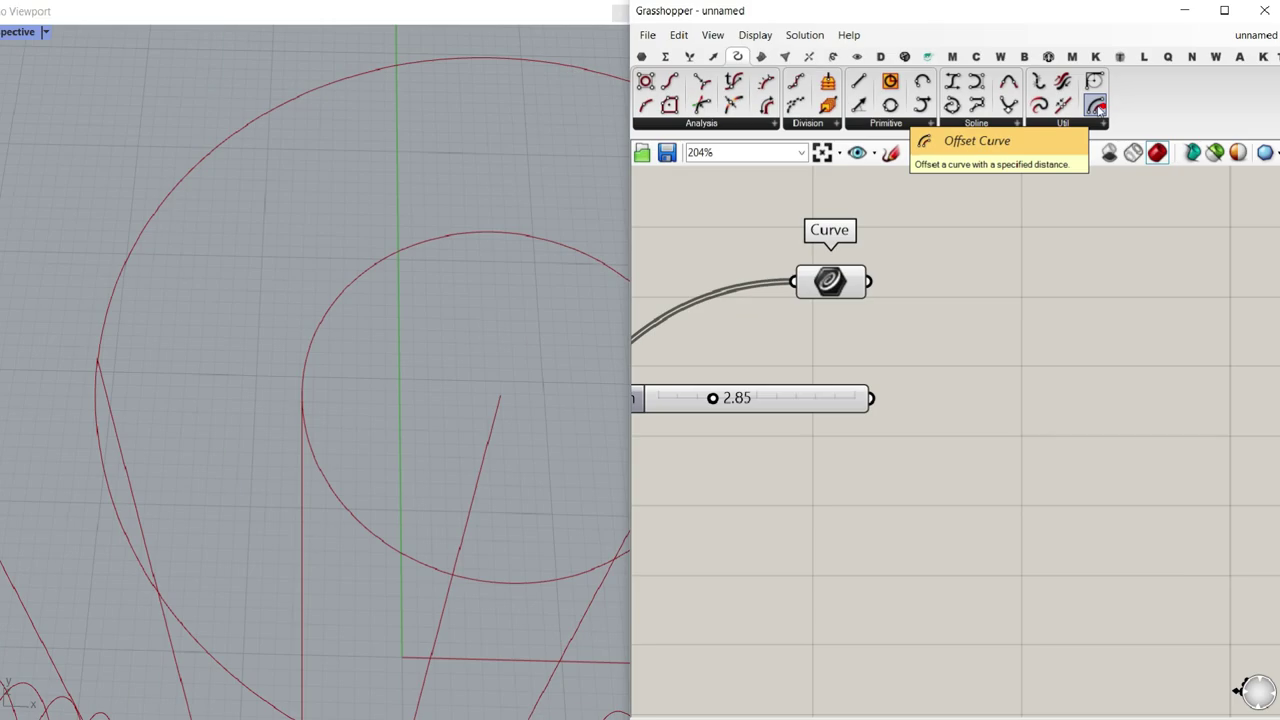
left_click(1097, 107)
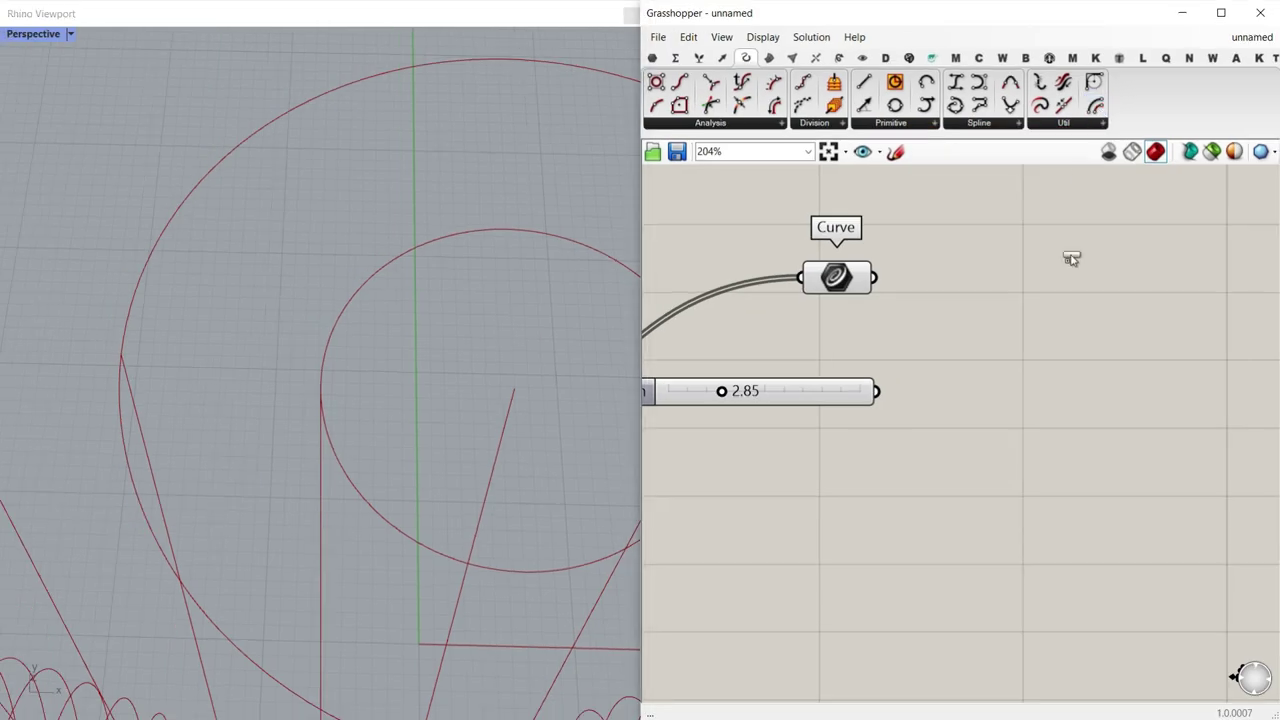
left_click(1072, 371)
scroll(879, 325, "up", 1)
scroll(880, 327, "up", 1)
left_click_drag(873, 261, 1030, 333)
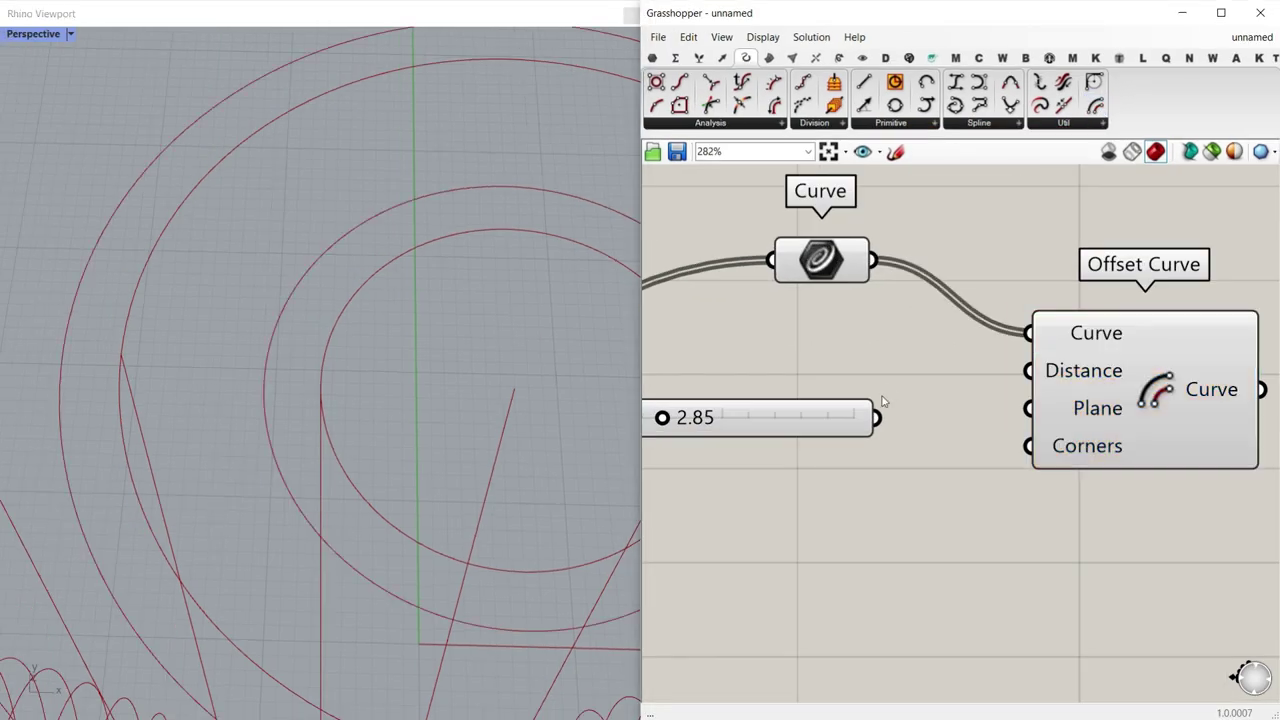
left_click_drag(907, 409, 1106, 371)
left_click(1106, 371)
Step: Set the expression -x/2 on the Distance input of the Offset Curve component
scroll(1100, 372, "up", 3)
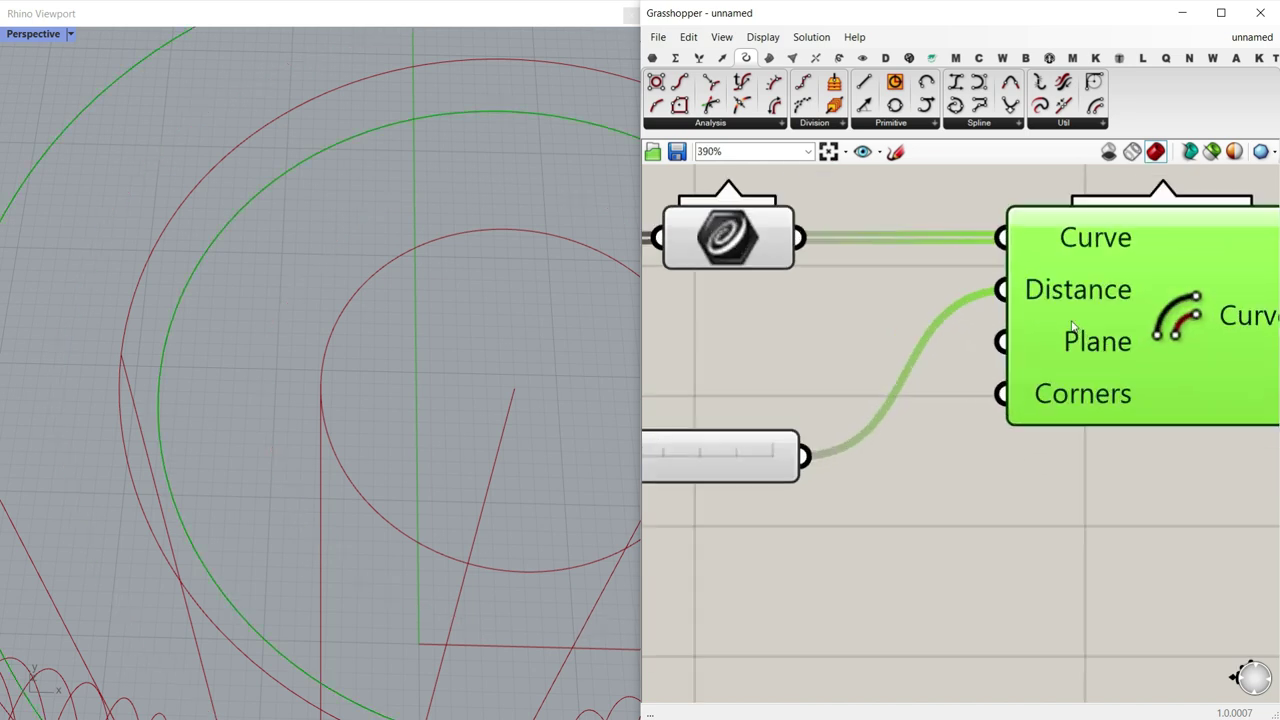
right_click(1053, 270)
mouse_move(1105, 421)
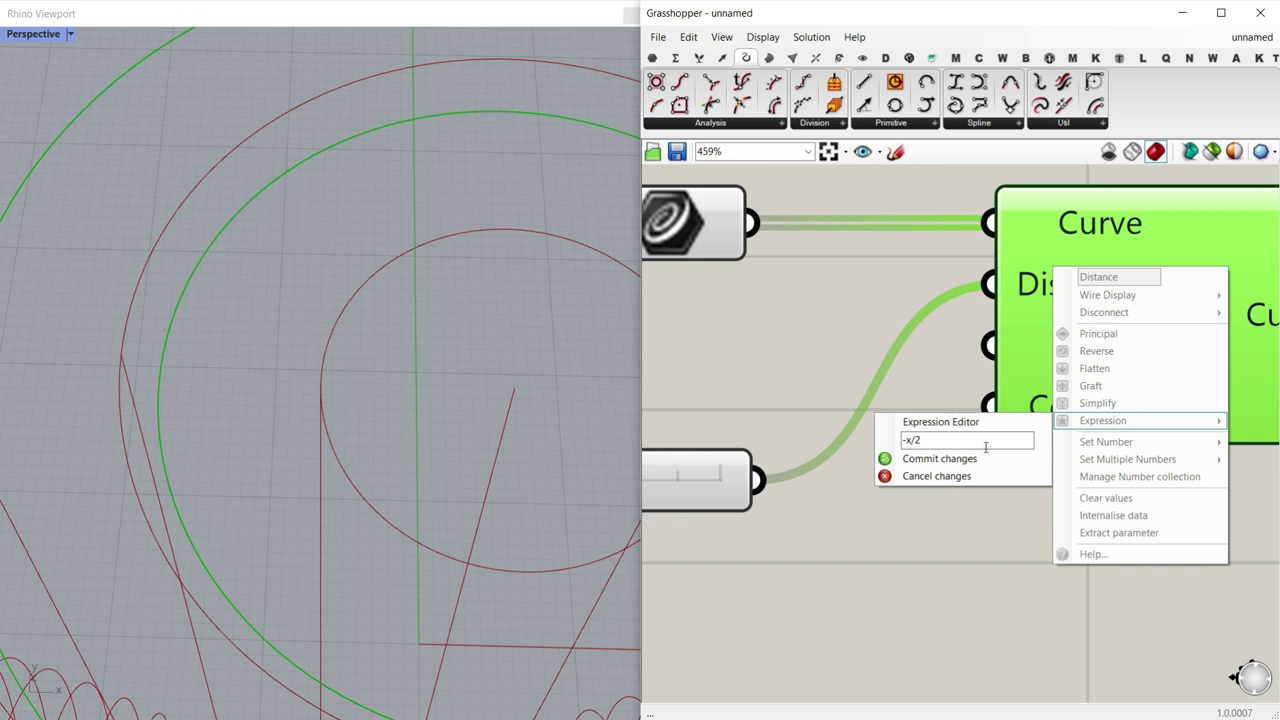
left_click(939, 458)
Step: Duplicate the Offset Curve component directly below the original and set the copy's Distance expression to x/2
scroll(957, 323, "down", 2)
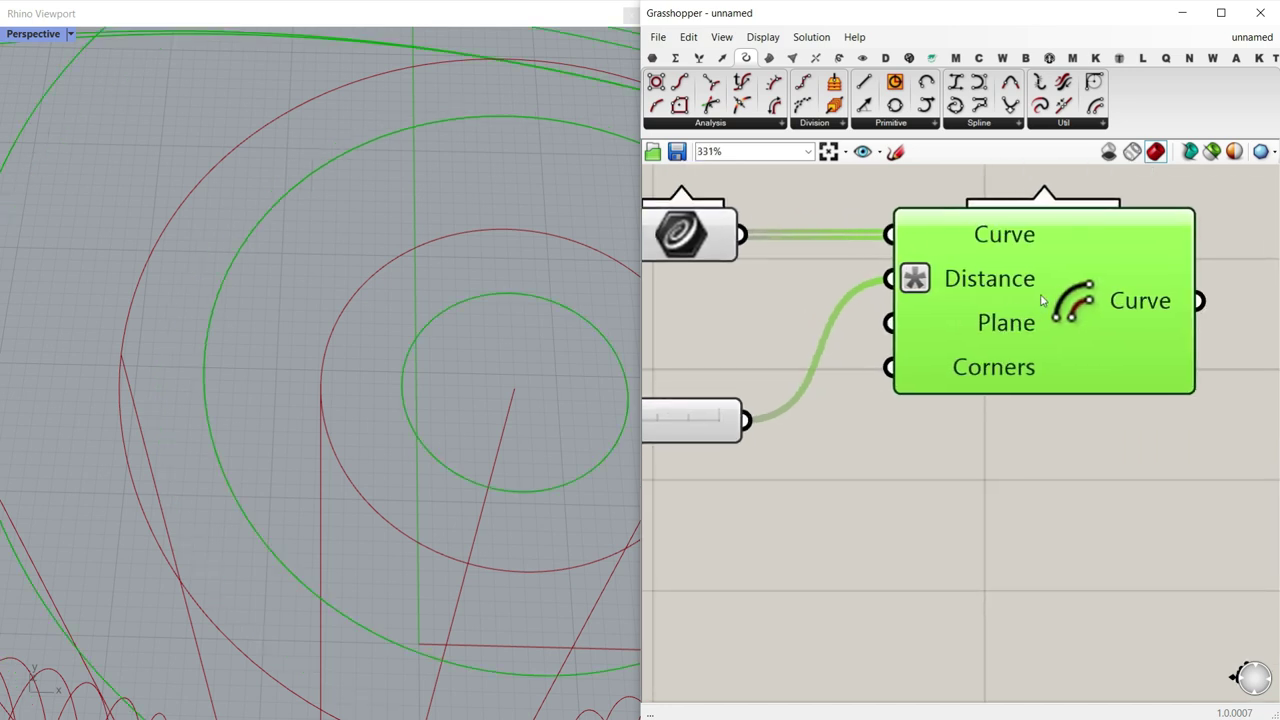
left_click_drag(1040, 338, 1050, 539, "alt")
right_click(980, 480)
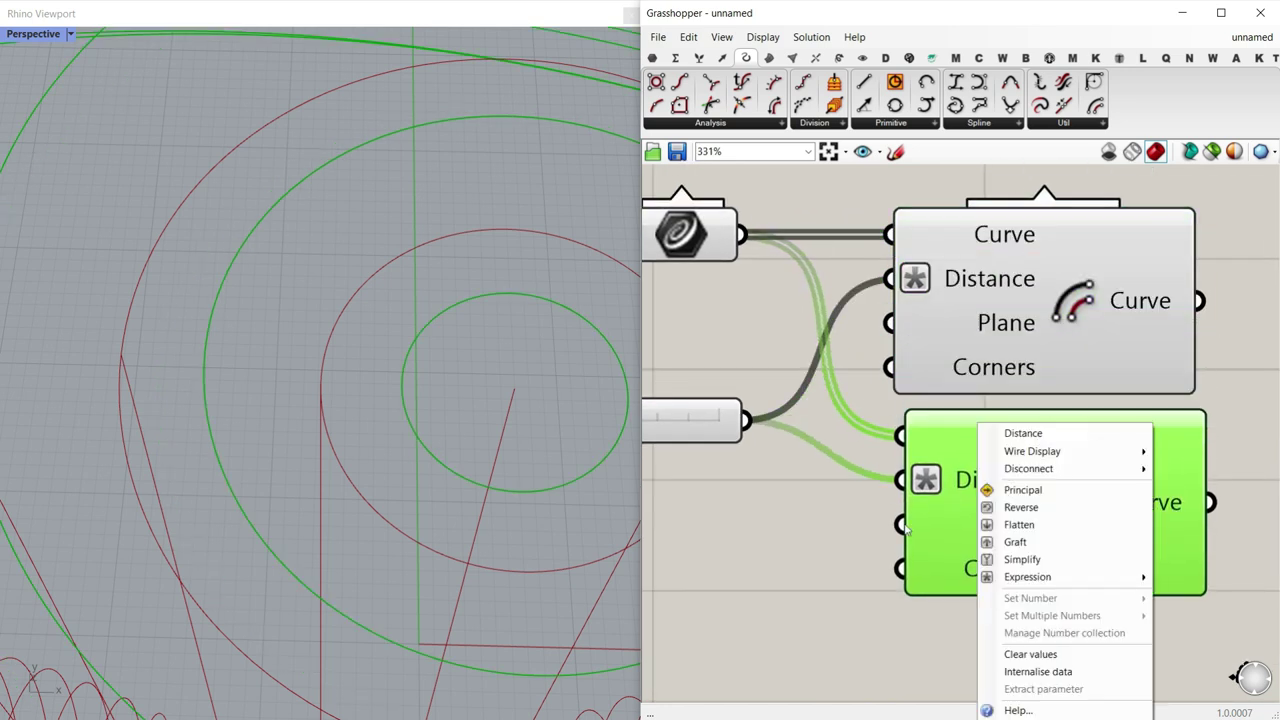
mouse_move(1006, 578)
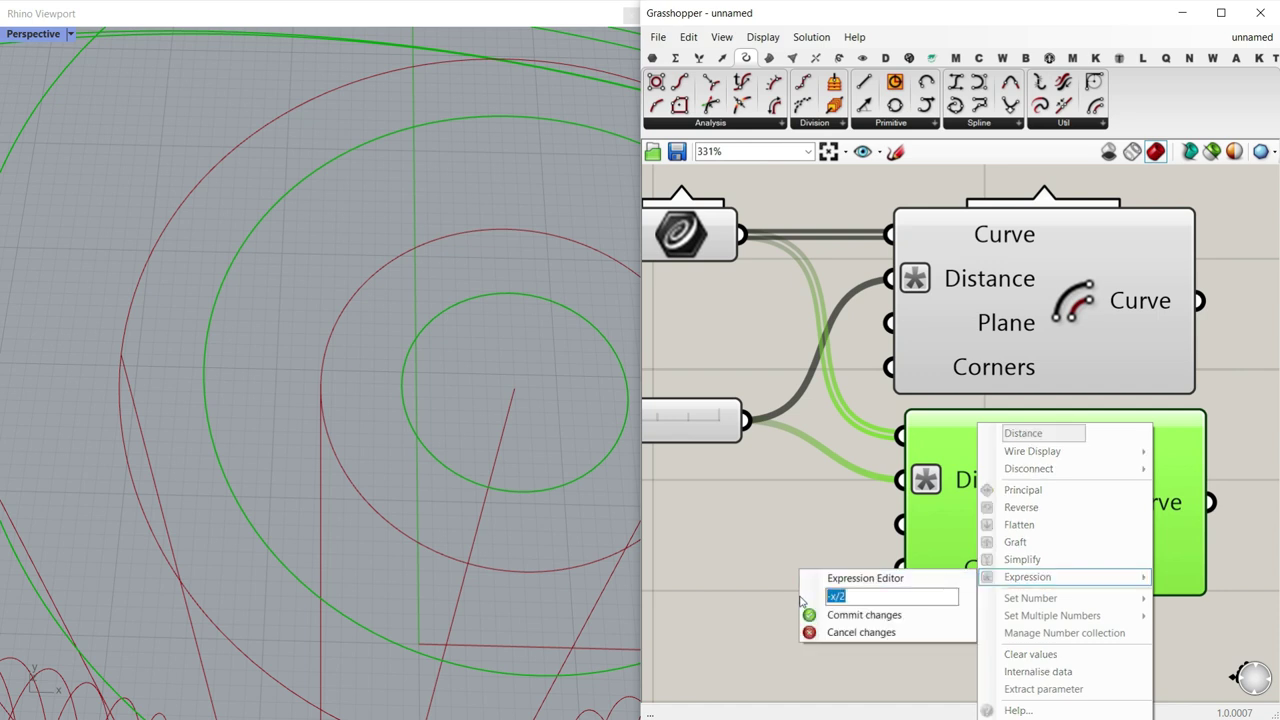
left_click(815, 616)
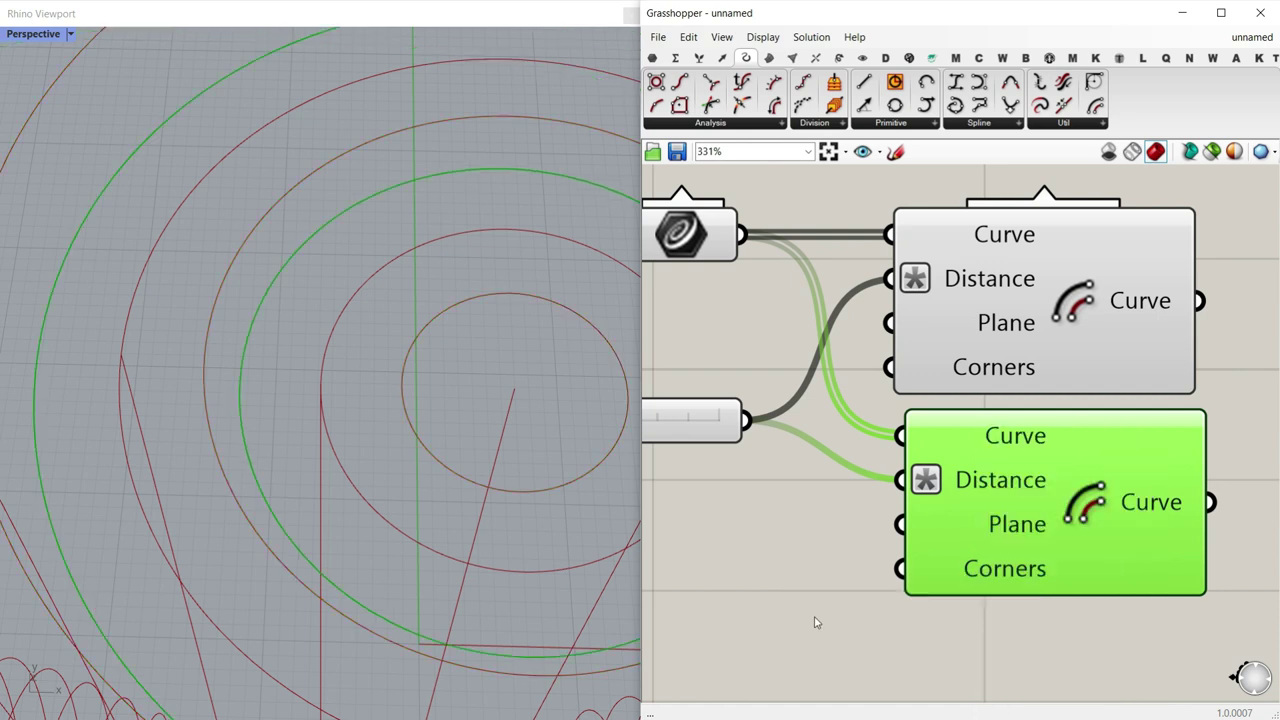
Step: Turn off the preview of the Curve parameter that feeds the two Offset Curve components
scroll(331, 413, "down", 5)
right_click_drag(342, 409, 339, 325)
scroll(342, 379, "down", 6)
scroll(337, 172, "up", 5)
right_click(674, 234)
left_click(714, 262)
Step: Turn off the preview of the Circle component at the end of the purple group
right_click_drag(891, 323, 1071, 335)
scroll(1071, 335, "down", 4)
right_click_drag(955, 357, 1083, 348)
scroll(1083, 348, "down", 3)
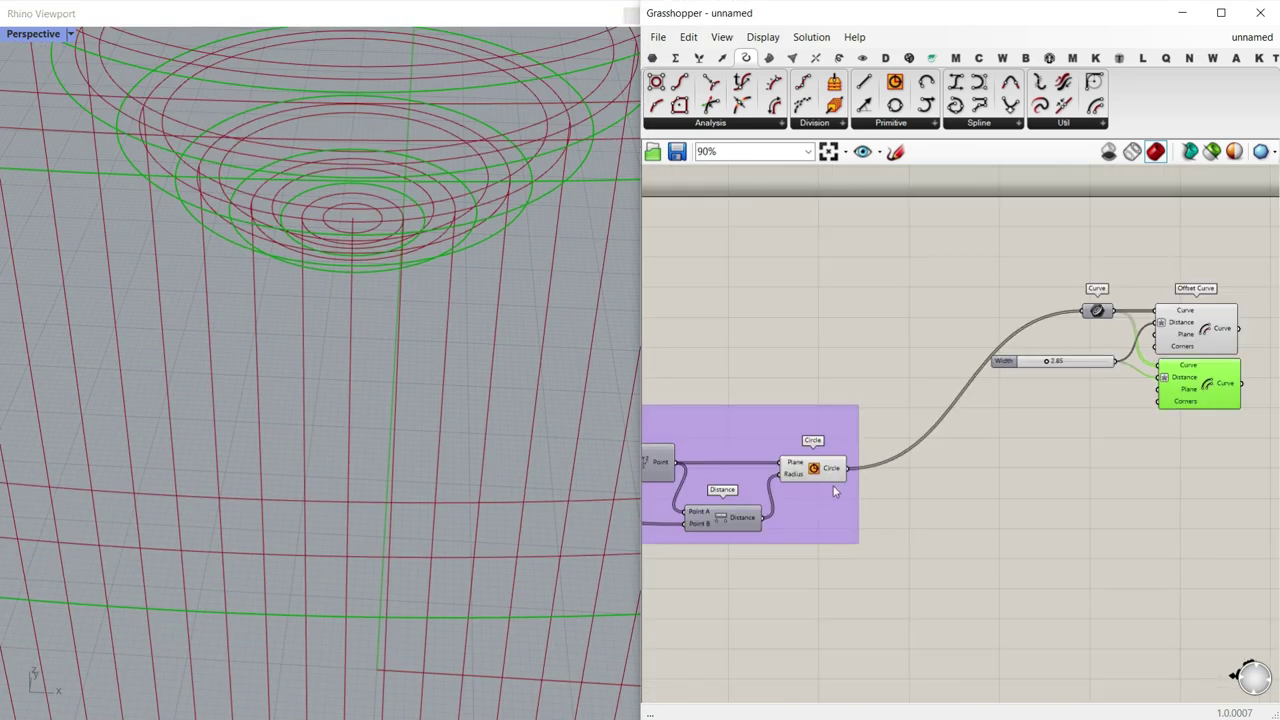
right_click(811, 466)
left_click(848, 492)
Step: Add a Loft component after the two Offset Curve components
scroll(460, 243, "down", 3)
right_click_drag(460, 243, 397, 266)
scroll(460, 377, "down", 5)
scroll(310, 134, "up", 5)
scroll(310, 135, "up", 1)
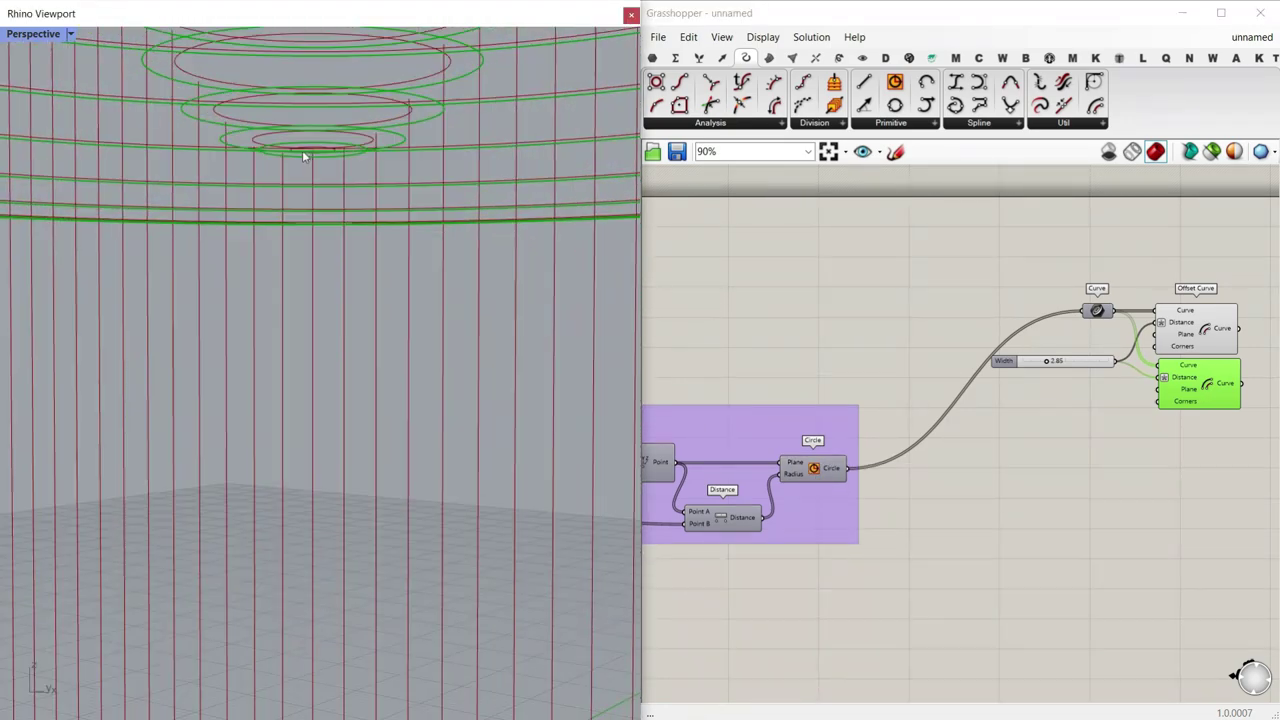
scroll(1000, 305, "up", 4)
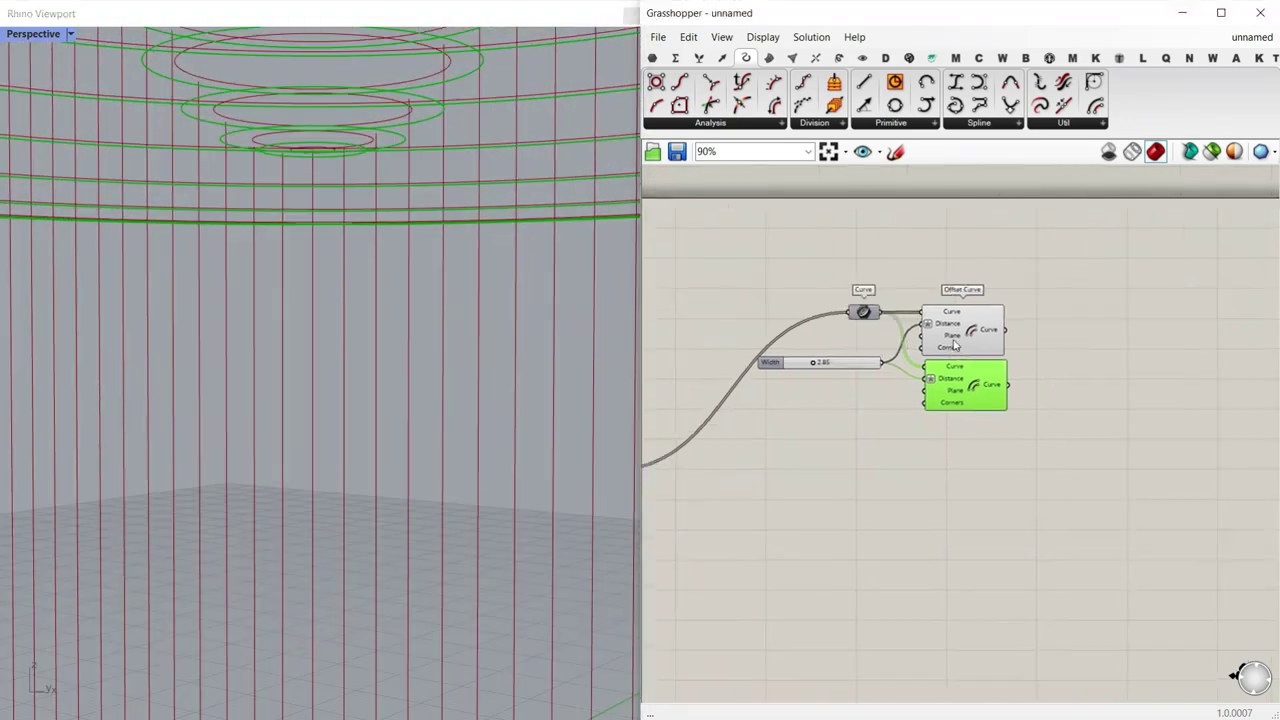
left_click(769, 57)
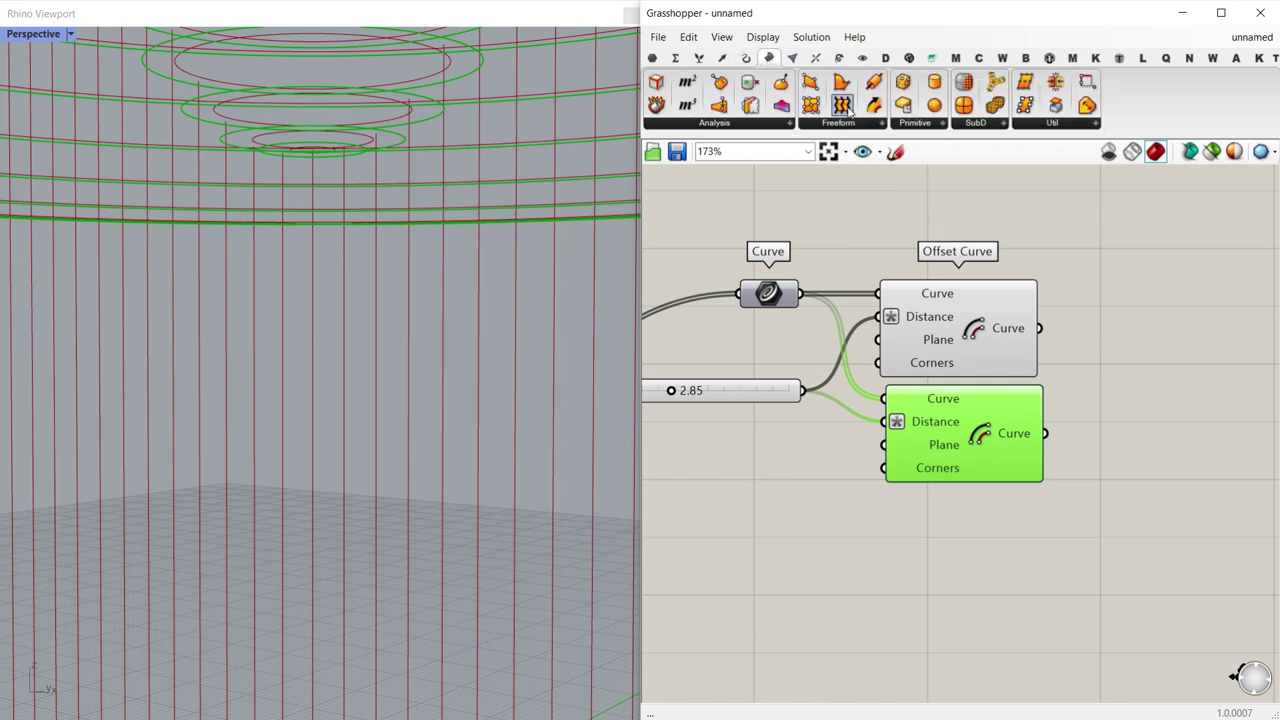
left_click_drag(850, 112, 1140, 340)
scroll(1140, 335, "up", 2)
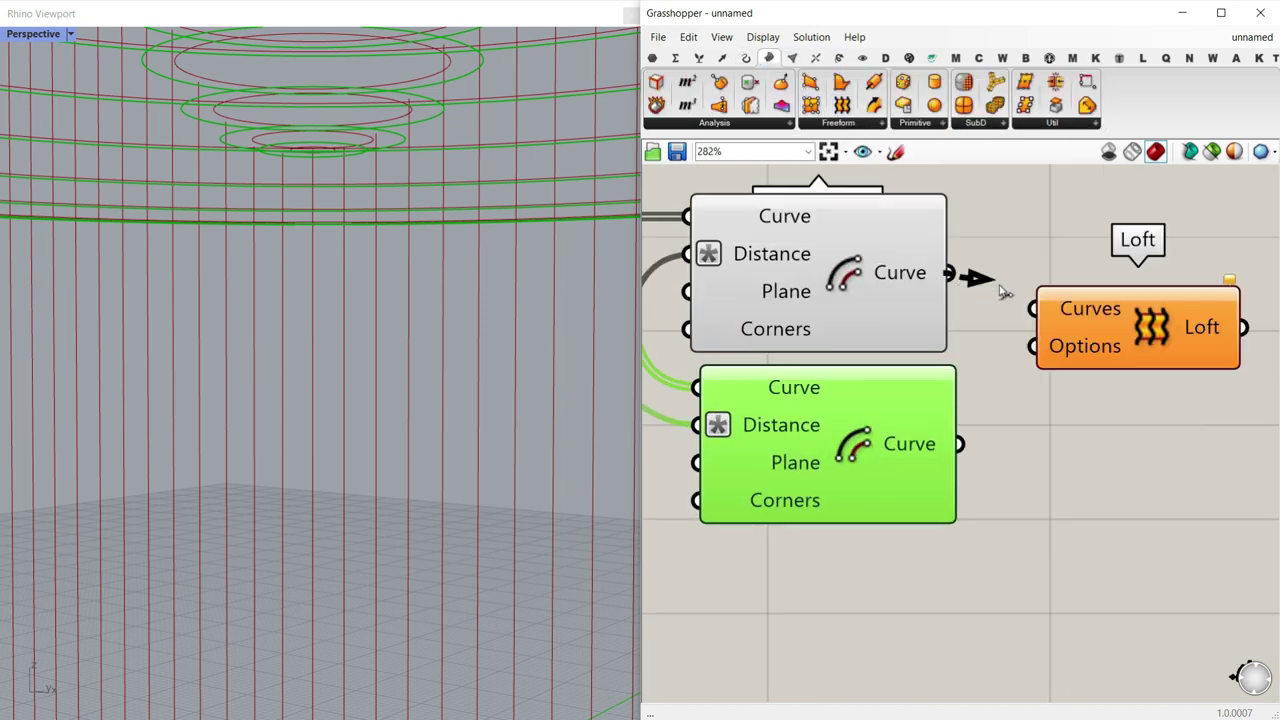
Step: Connect both Offset Curve outputs to the Loft component's Curves input, tidying the positions of the lower offset and the Loft
left_click_drag(1003, 291, 1034, 308)
mouse_move(950, 442)
left_mouse_down()
mouse_move(950, 420)
mouse_move(950, 431)
left_mouse_up()
left_click_drag(960, 433, 1034, 309, "shift")
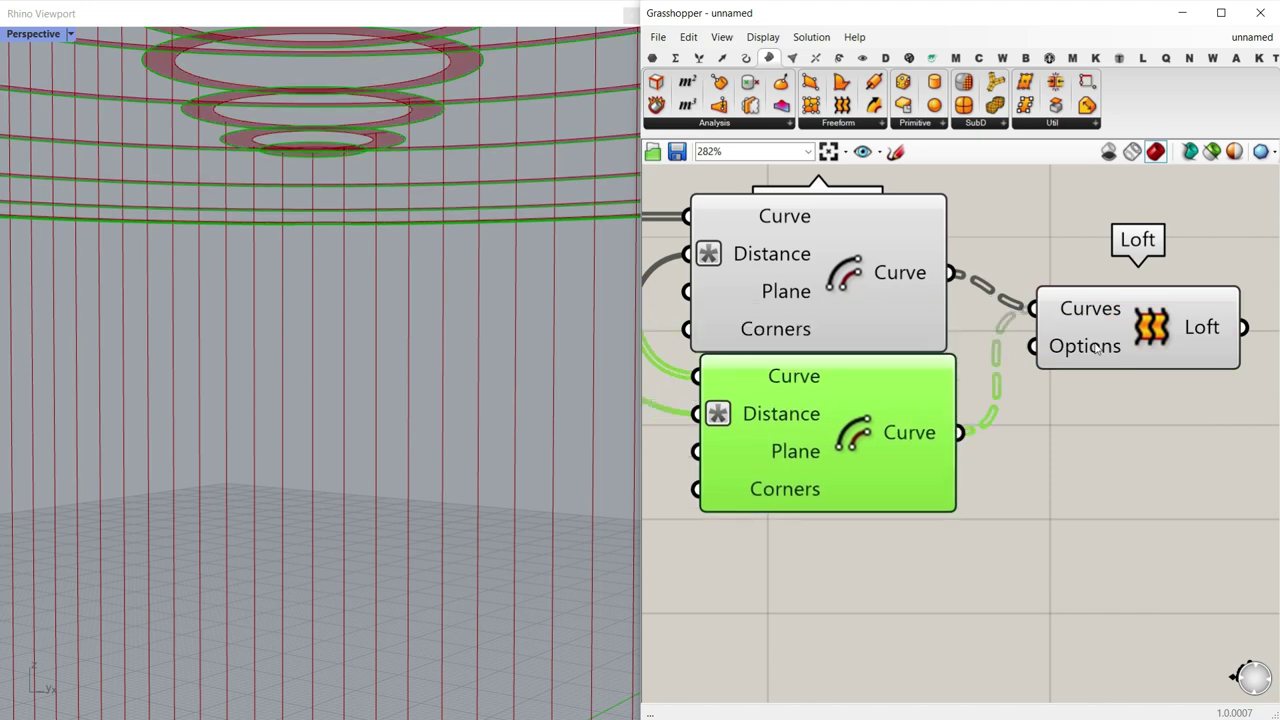
left_click_drag(1097, 347, 1119, 367)
Step: Add an Extrude component after the Loft component and place it slightly lower
right_click_drag(543, 411, 457, 376)
scroll(455, 238, "up", 5)
right_click_drag(388, 236, 108, 320)
scroll(397, 229, "up", 3)
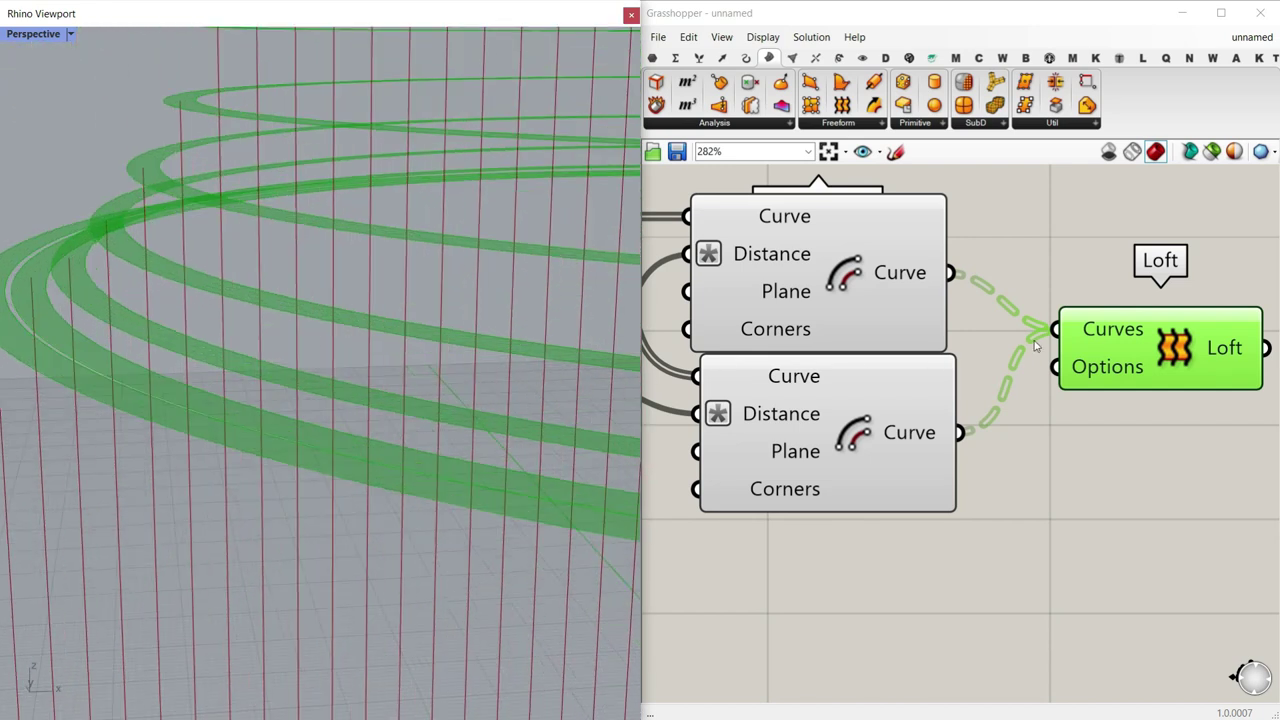
right_click_drag(1035, 346, 614, 355)
left_click(988, 380)
double_click(988, 375)
type("ex")
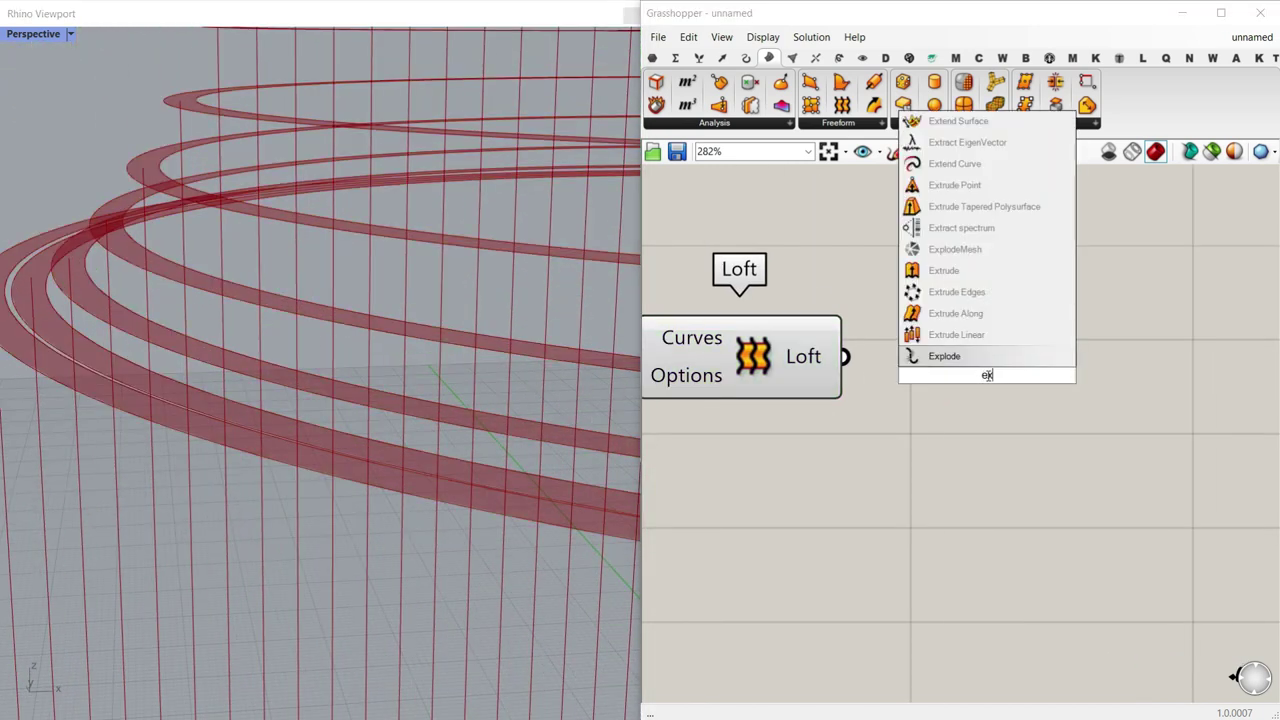
type("tr")
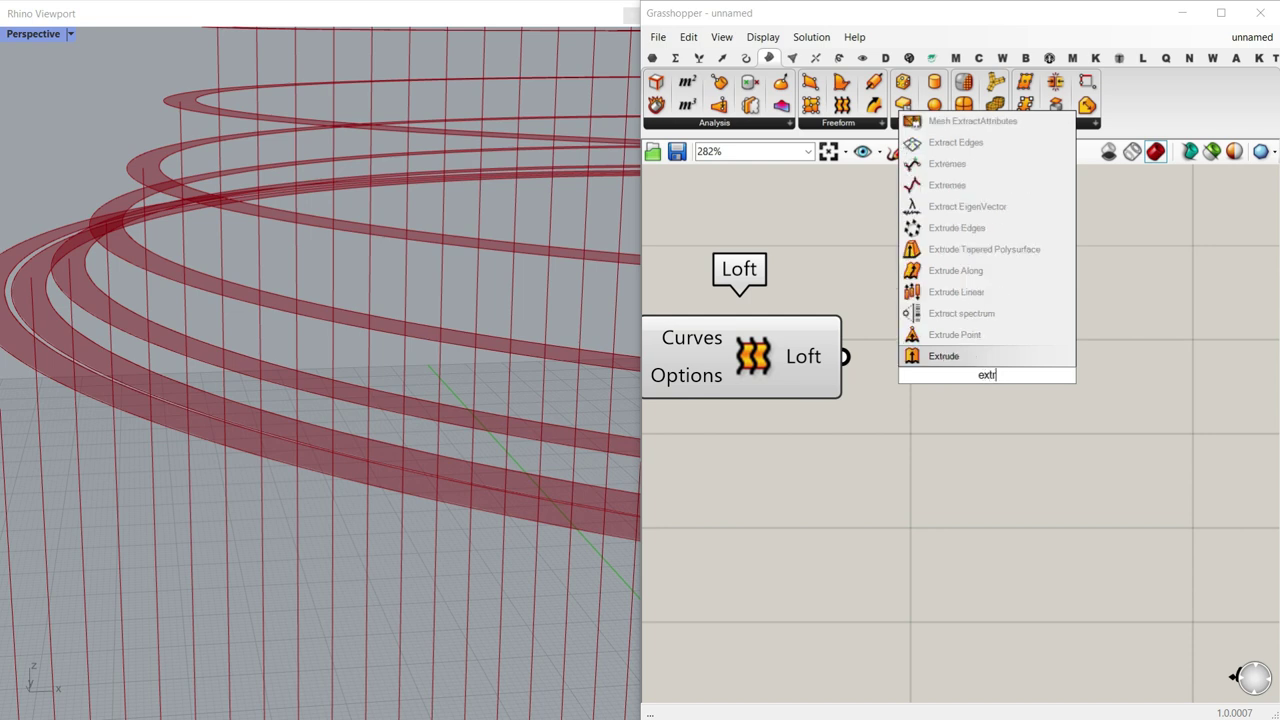
key("Return")
left_click_drag(980, 366, 1014, 396)
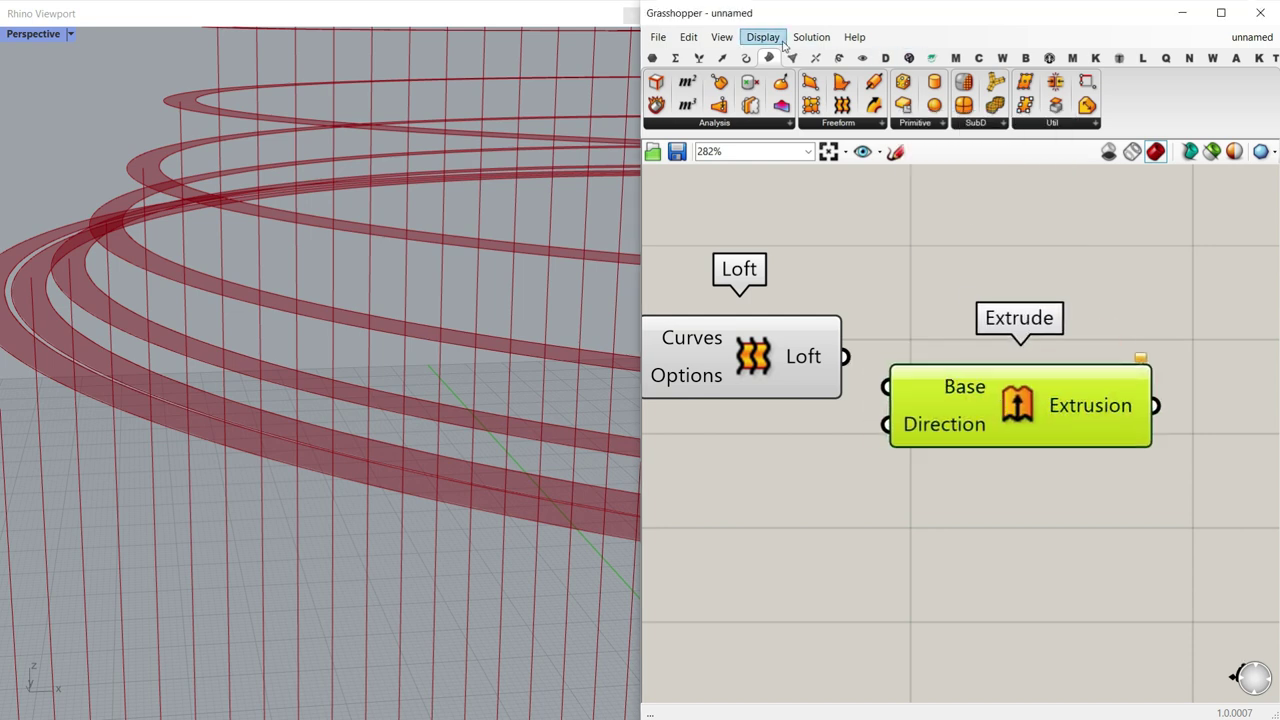
Step: Connect the Loft output to the Extrude component's Base input and move the Extrude component farther from the Loft
left_click(869, 124)
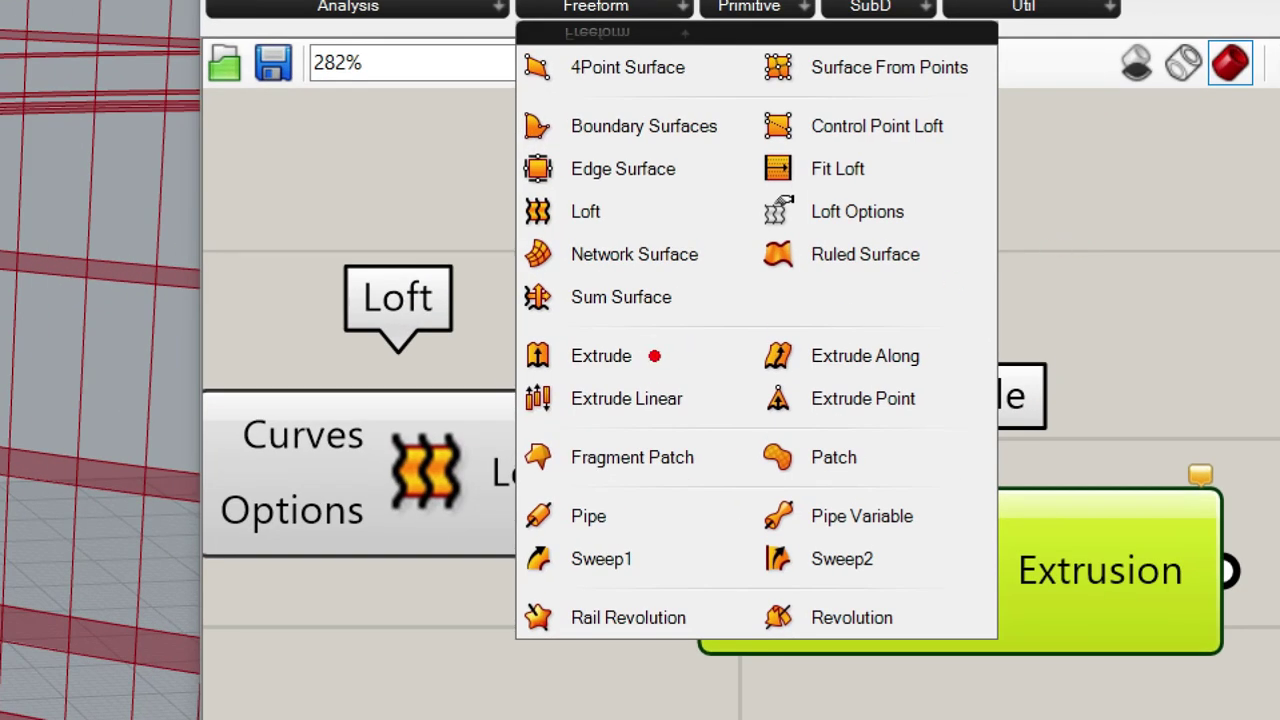
left_click_drag(651, 356, 714, 305)
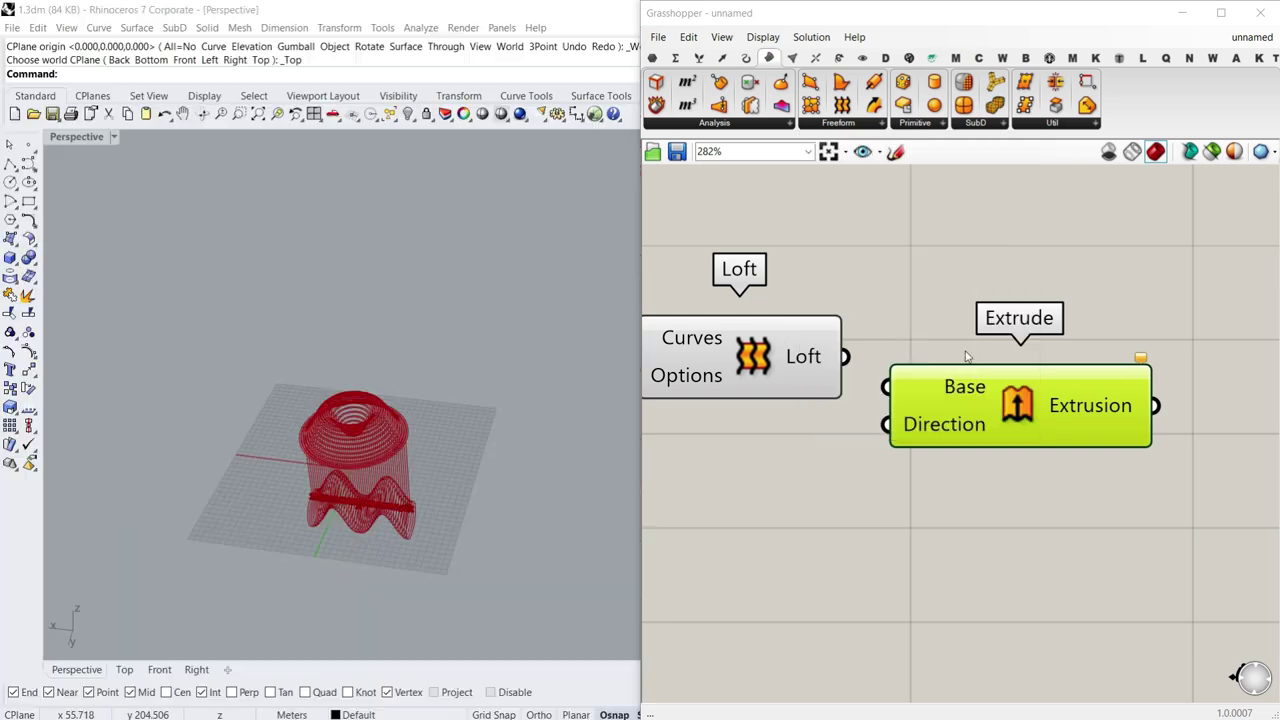
left_click_drag(845, 357, 889, 383)
scroll(975, 417, "down", 1)
scroll(975, 417, "down", 3)
left_click_drag(975, 417, 1037, 446)
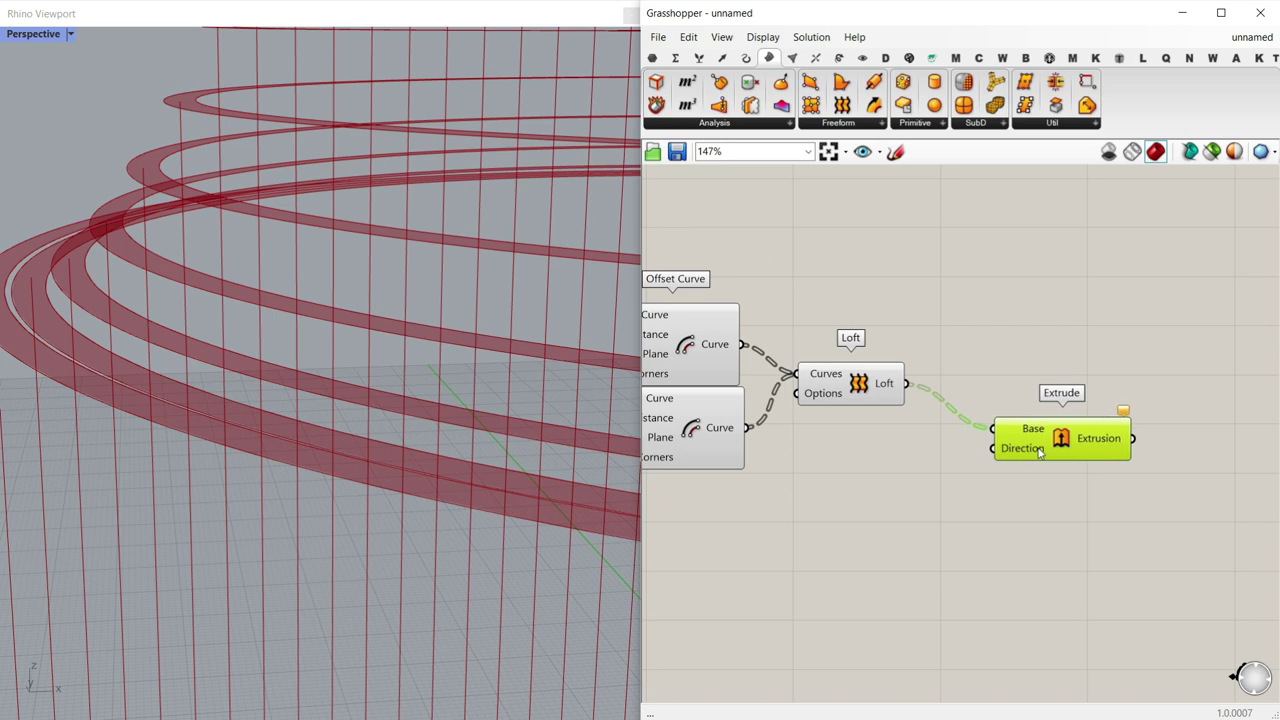
Step: Add a Unit Z component below the Loft and connect its Unit vector output to the Extrude component's Direction input
scroll(957, 455, "up", 3)
double_click(854, 487)
type("z")
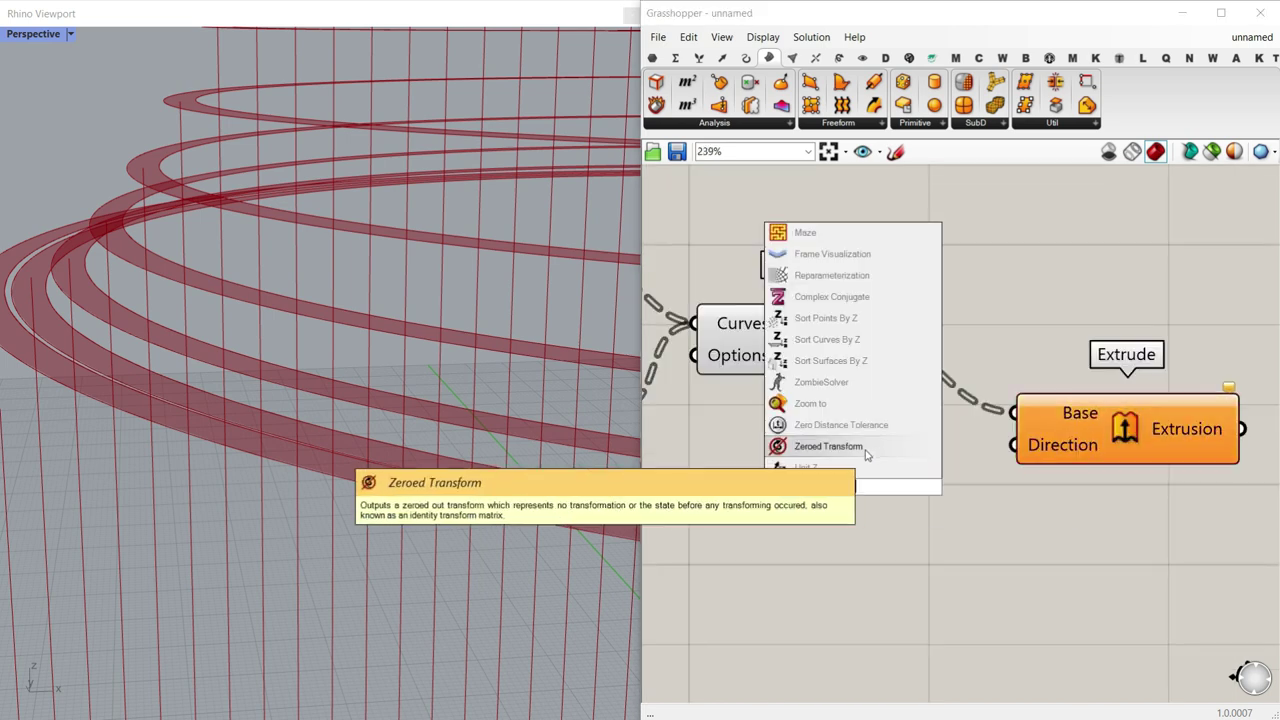
left_click(866, 468)
right_click_drag(872, 499, 1055, 465)
Step: Duplicate the Width slider below the lower Offset Curve component and rename the copy as Thickness
scroll(1055, 465, "down", 2)
right_click_drag(890, 466, 1087, 456)
left_click(792, 358)
left_click_drag(792, 362, 1090, 469, "alt")
scroll(1087, 468, "up", 3)
right_click(899, 465)
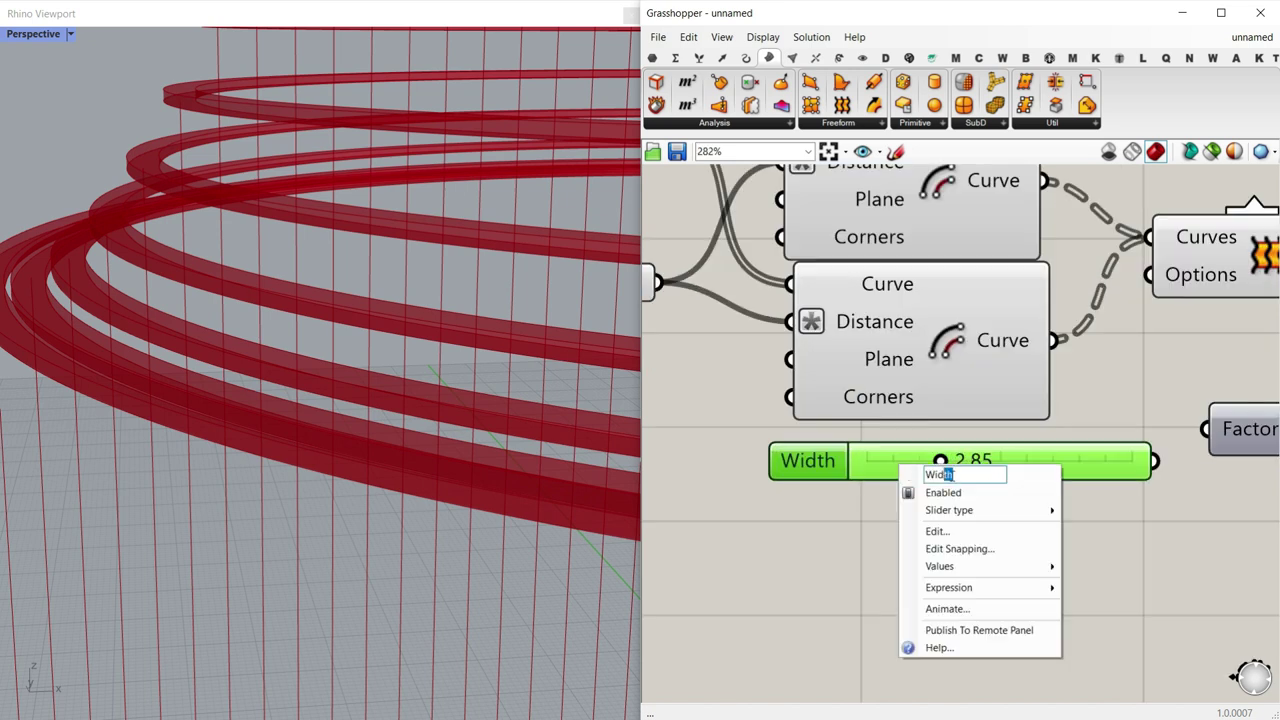
type("Th")
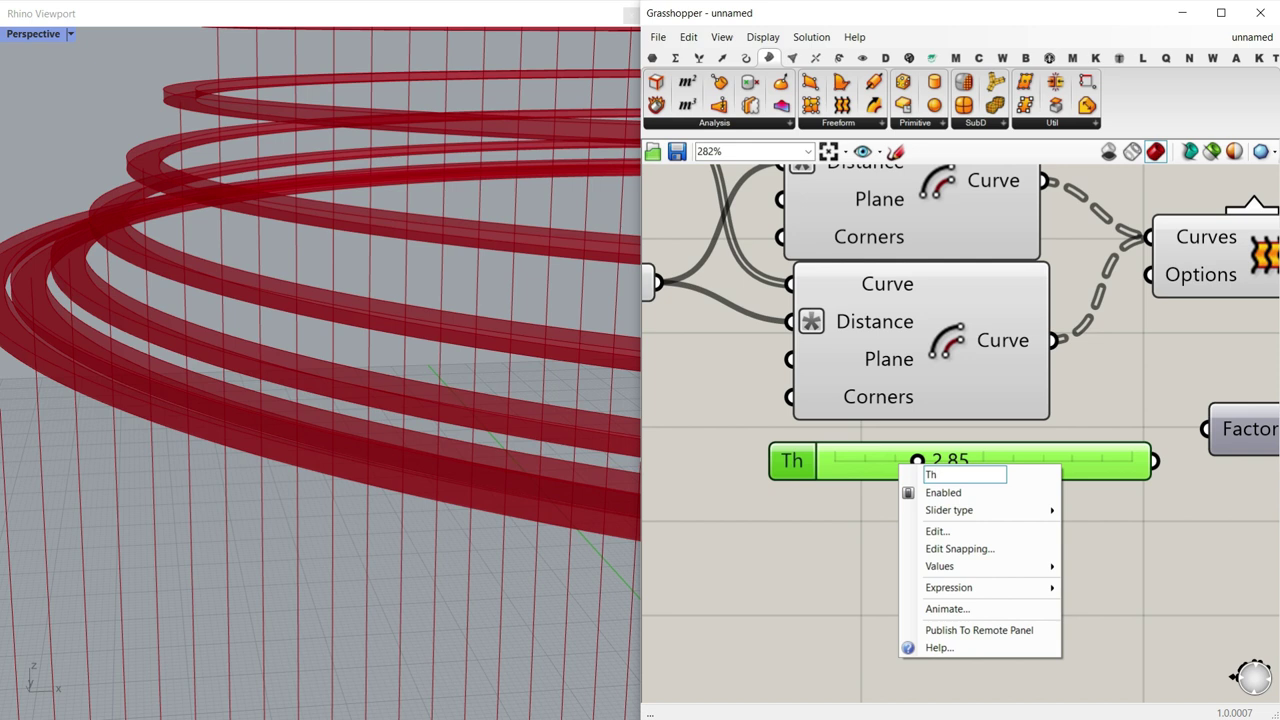
type("ickness")
left_click(802, 514)
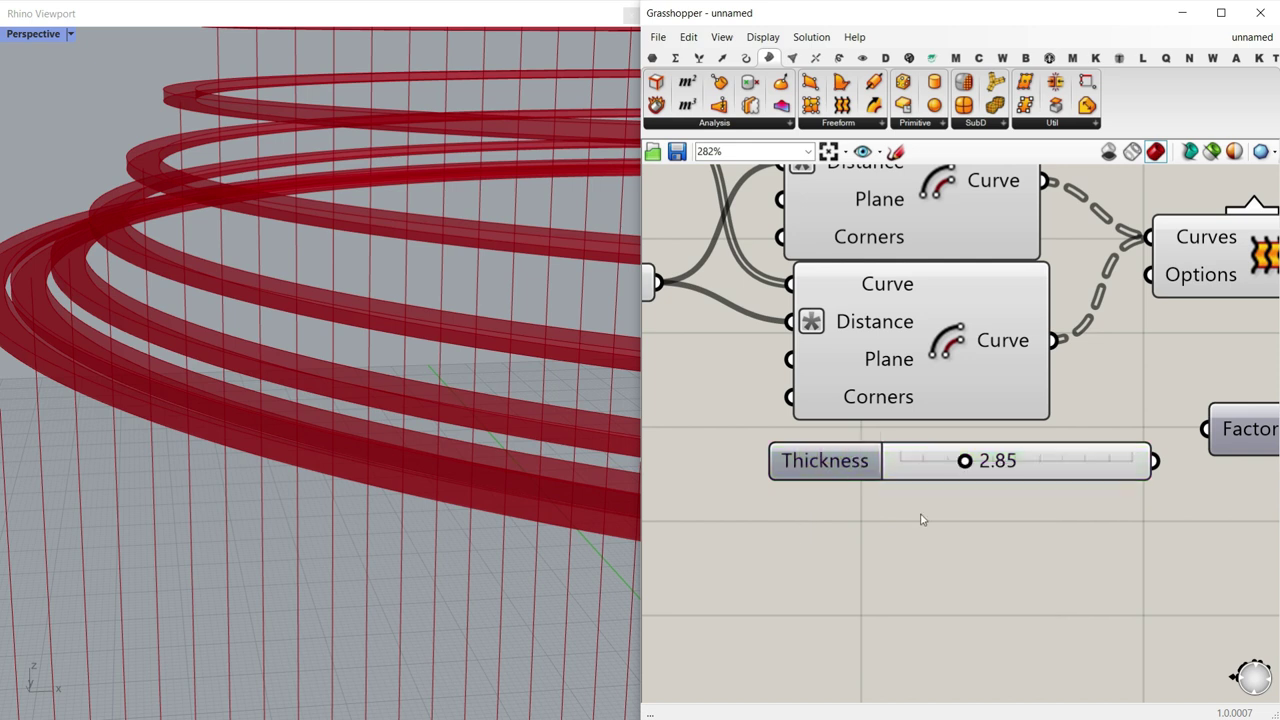
Step: Connect the Thickness slider to the Unit Z component's Factor input and set the slider to 1.76
left_click_drag(966, 462, 940, 462)
scroll(381, 366, "down", 5)
right_click_drag(324, 342, 312, 416)
scroll(277, 305, "down", 5)
scroll(174, 390, "up", 5)
scroll(224, 305, "down", 5)
Step: Bake the Extrude component's geometry, inspect the baked rings up close, and undo the bake
right_click_drag(1030, 382, 871, 391)
scroll(871, 391, "down", 5)
right_click_drag(1127, 388, 1097, 380)
right_click(1146, 376)
left_click(1163, 437)
left_click(1168, 544)
right_click_drag(395, 338, 378, 392)
scroll(402, 252, "up", 5)
scroll(283, 372, "up", 6)
scroll(330, 374, "down", 6)
scroll(378, 392, "down", 8)
key("ctrl+z")
Step: Set the Width slider to 2.07
scroll(402, 364, "up", 8)
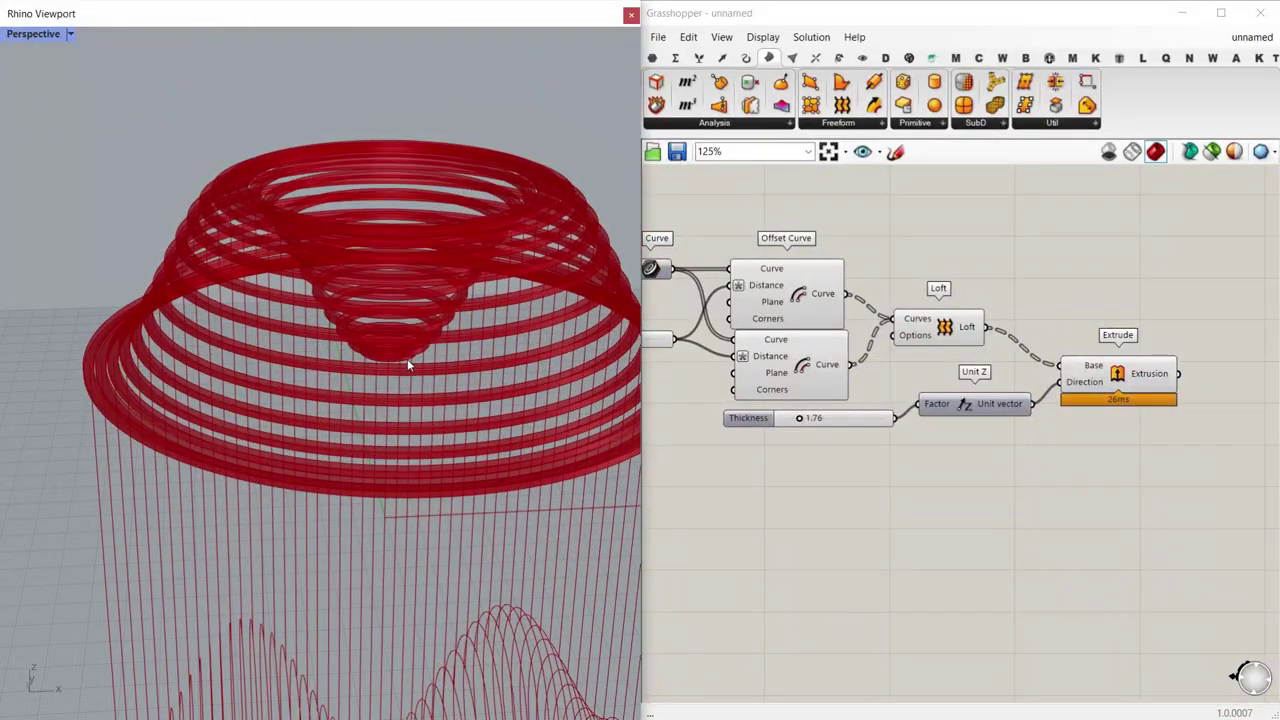
scroll(803, 410, "up", 6)
left_click_drag(851, 286, 829, 288)
scroll(375, 314, "down", 5)
scroll(418, 431, "up", 4)
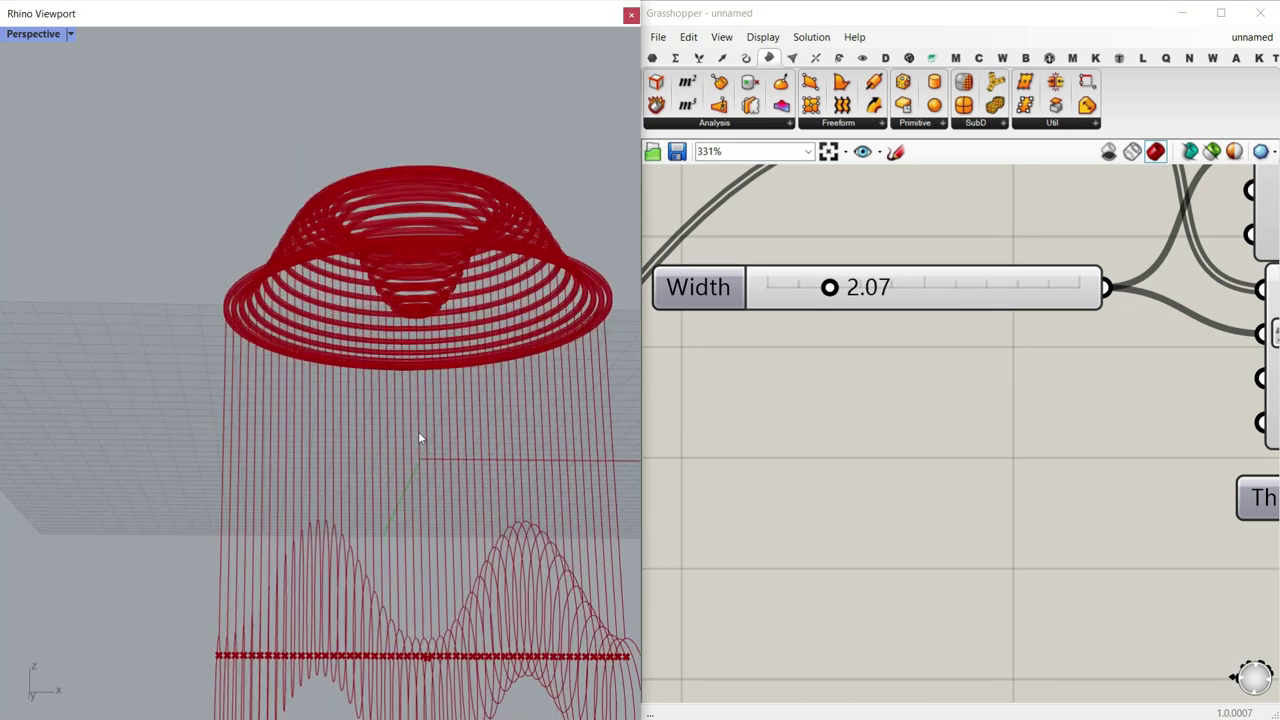
Step: Group the components from the Width slider and offsets through the Extrude component, and move the group slightly upward
scroll(882, 400, "down", 5)
scroll(882, 400, "down", 10)
left_click_drag(1057, 429, 850, 348)
right_click(883, 440)
left_click(912, 559)
scroll(937, 424, "up", 2)
left_click(962, 426)
left_click_drag(984, 336, 996, 275)
Step: Add a Curve parameter near the Move component that outputs the vertical lines
right_click_drag(845, 401, 1048, 381)
scroll(854, 400, "up", 4)
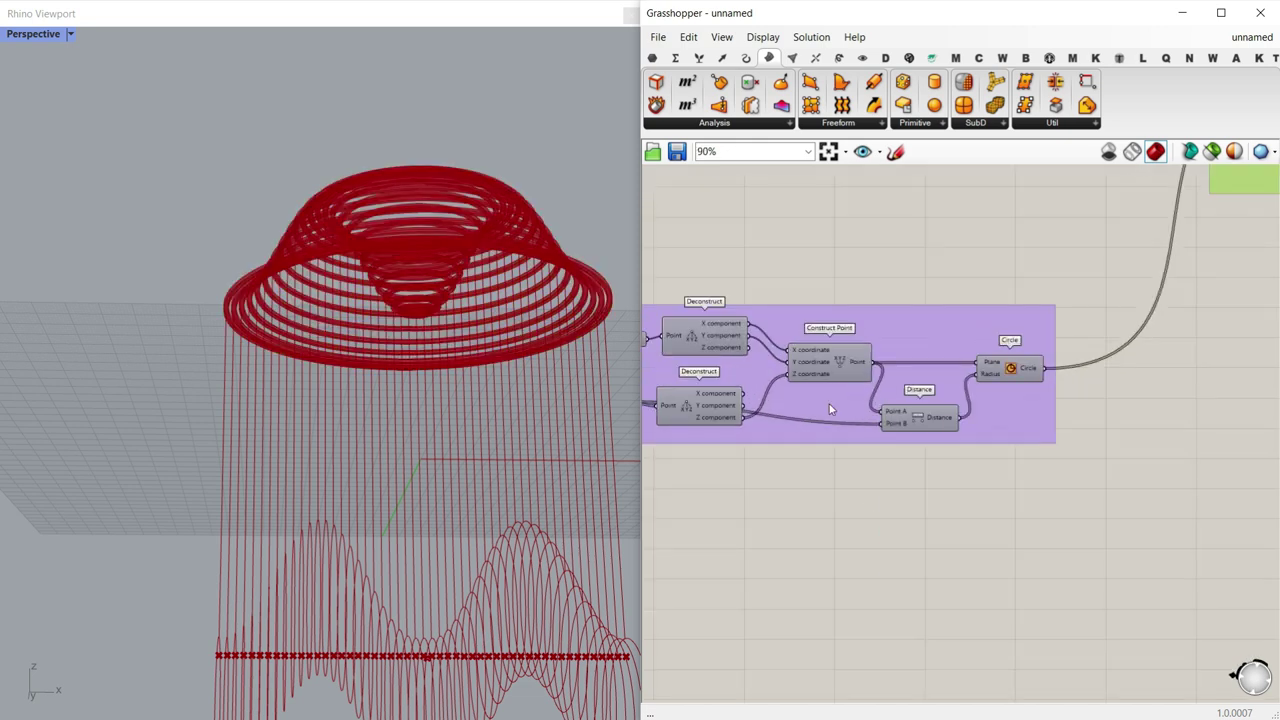
scroll(885, 404, "down", 8)
scroll(889, 407, "up", 7)
left_click(979, 379)
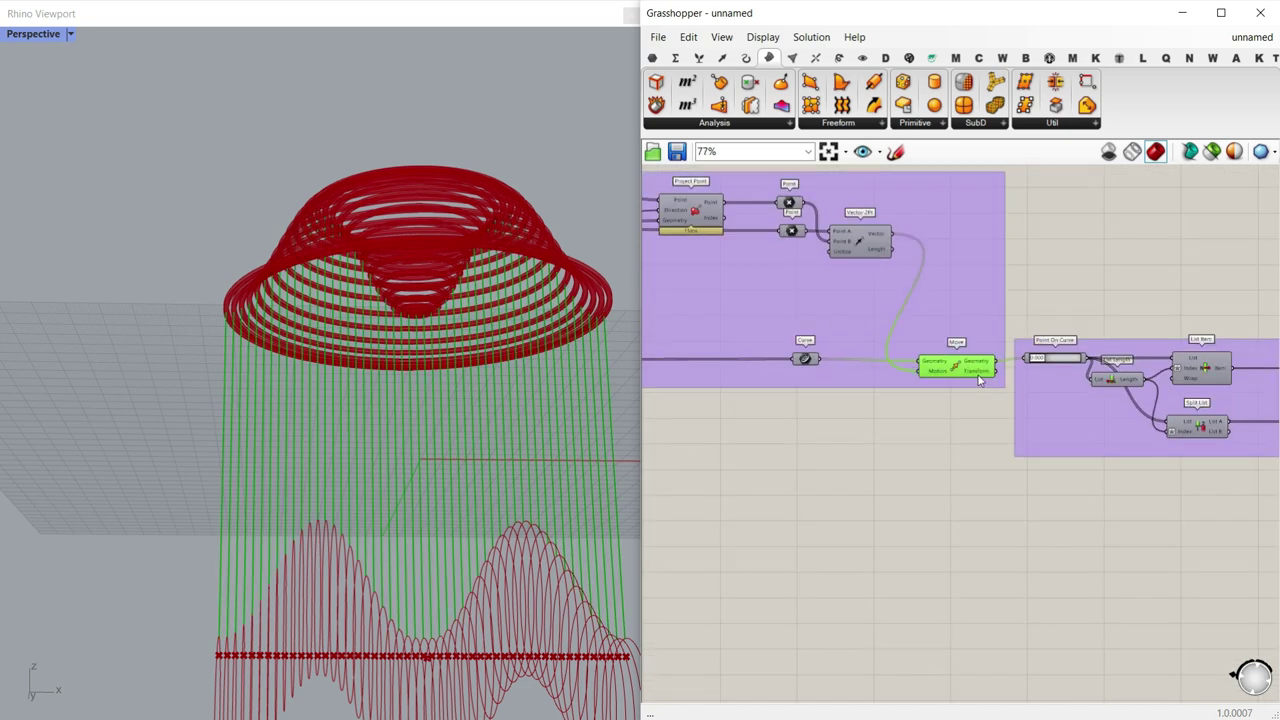
left_click(656, 59)
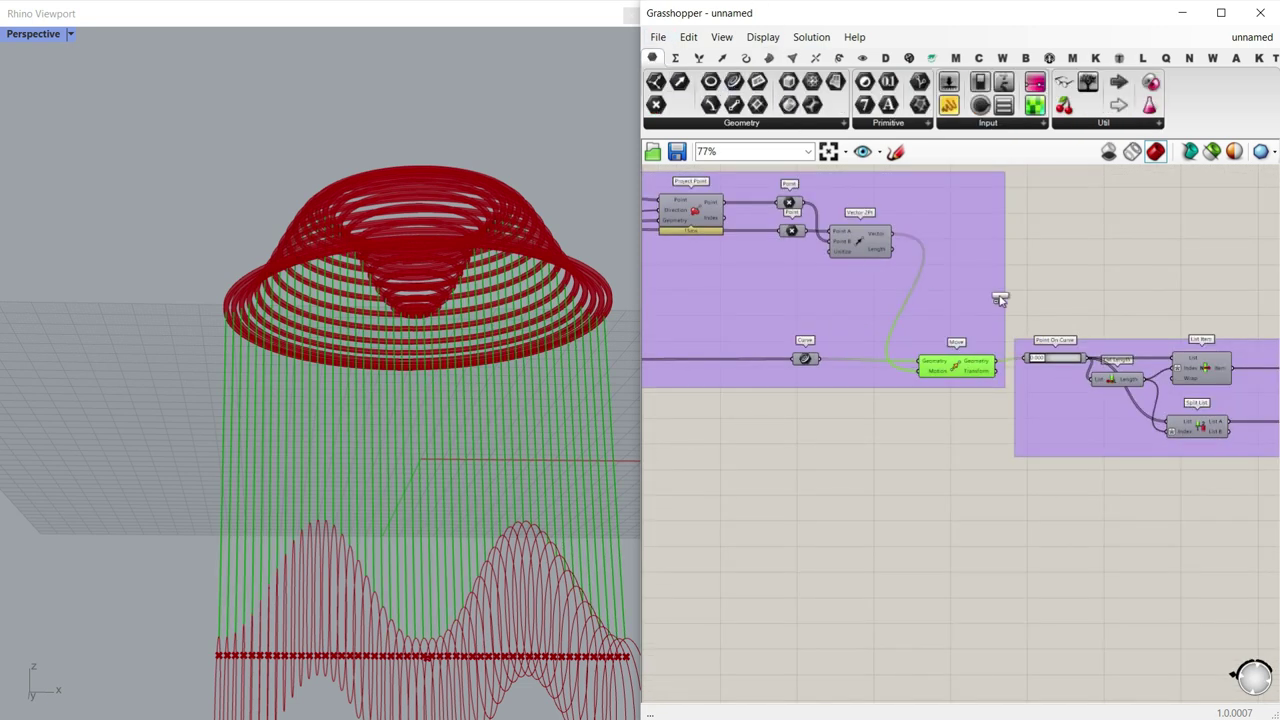
scroll(1027, 285, "up", 2)
left_click(1070, 296)
Step: Feed the Move component's Geometry output into the new Curve parameter and place the parameter below the purple groups
right_click_drag(1050, 297, 844, 275)
scroll(844, 275, "down", 3)
left_click_drag(855, 272, 1089, 526)
Step: Turn off the preview of the Move component that outputs the vertical lines
right_click_drag(1014, 468, 772, 301)
right_click_drag(783, 376, 1043, 404)
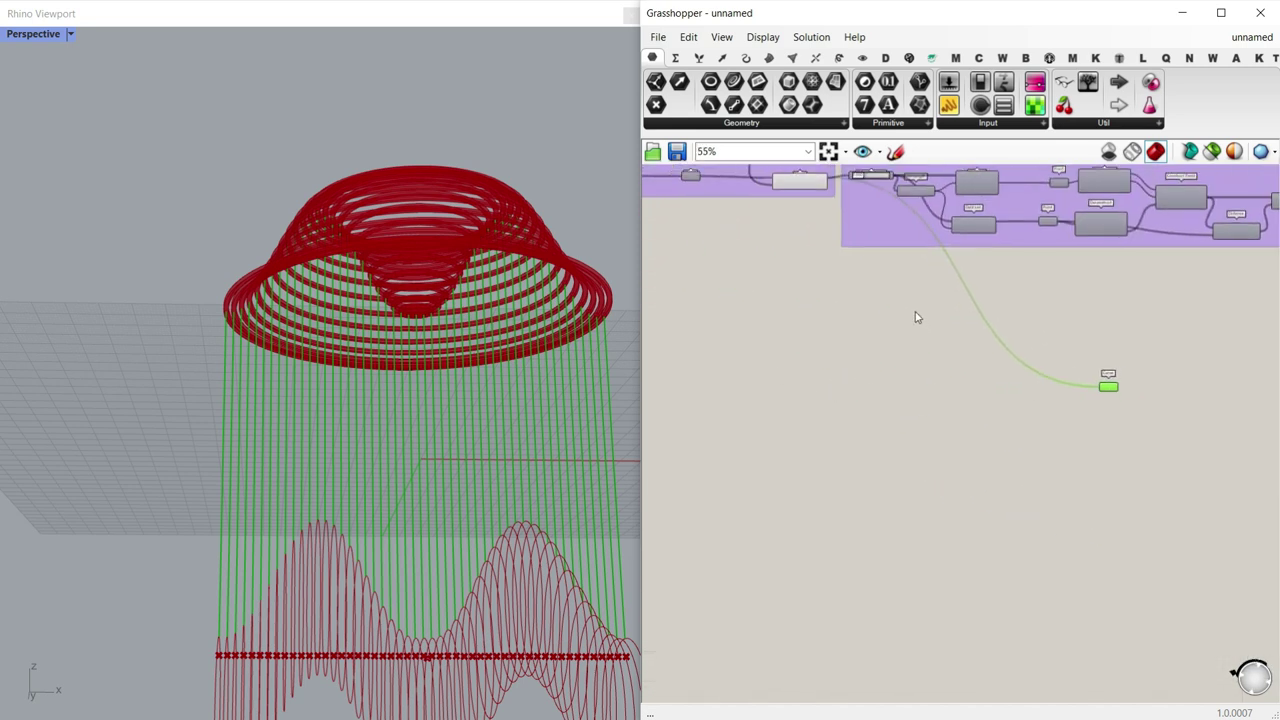
left_click_drag(915, 311, 787, 182)
right_click(786, 277)
left_click(802, 303)
Step: Add a Pipe component beside the Curve parameter, feed the vertical lines into its Curve input, and space the two apart
right_click_drag(1047, 377, 903, 360)
scroll(963, 371, "up", 8)
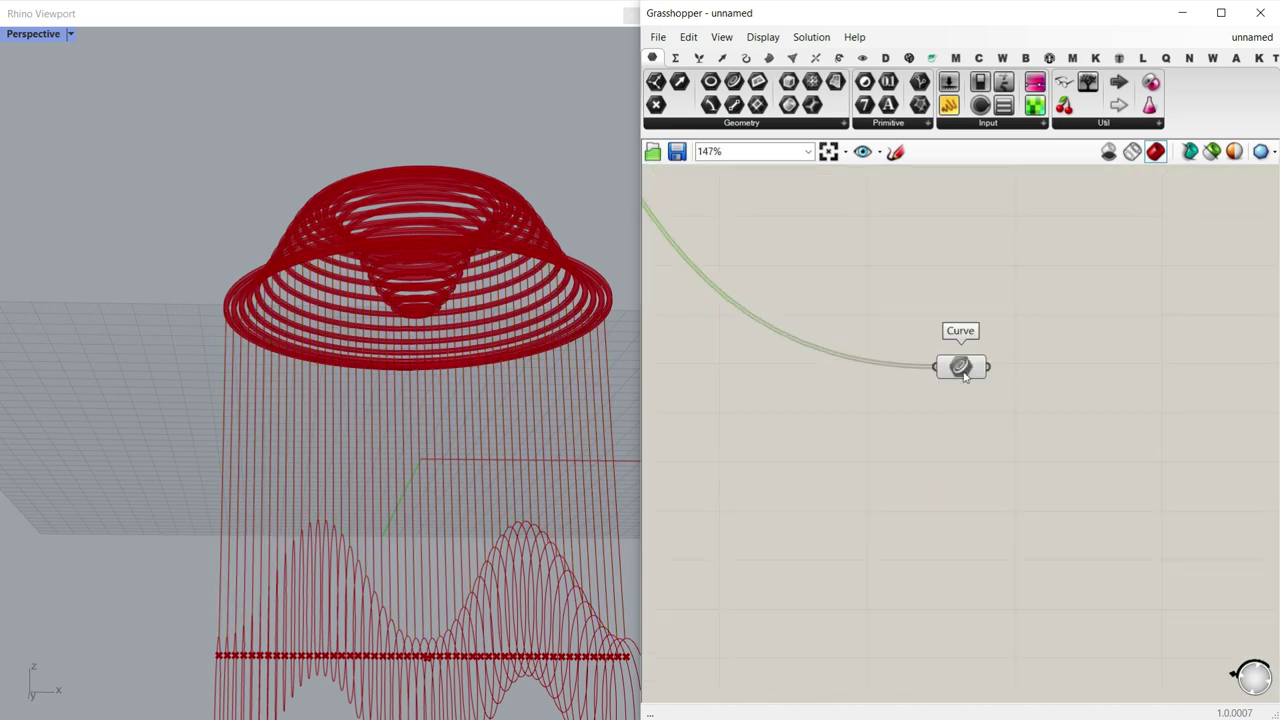
right_click_drag(991, 413, 809, 489)
left_click(769, 59)
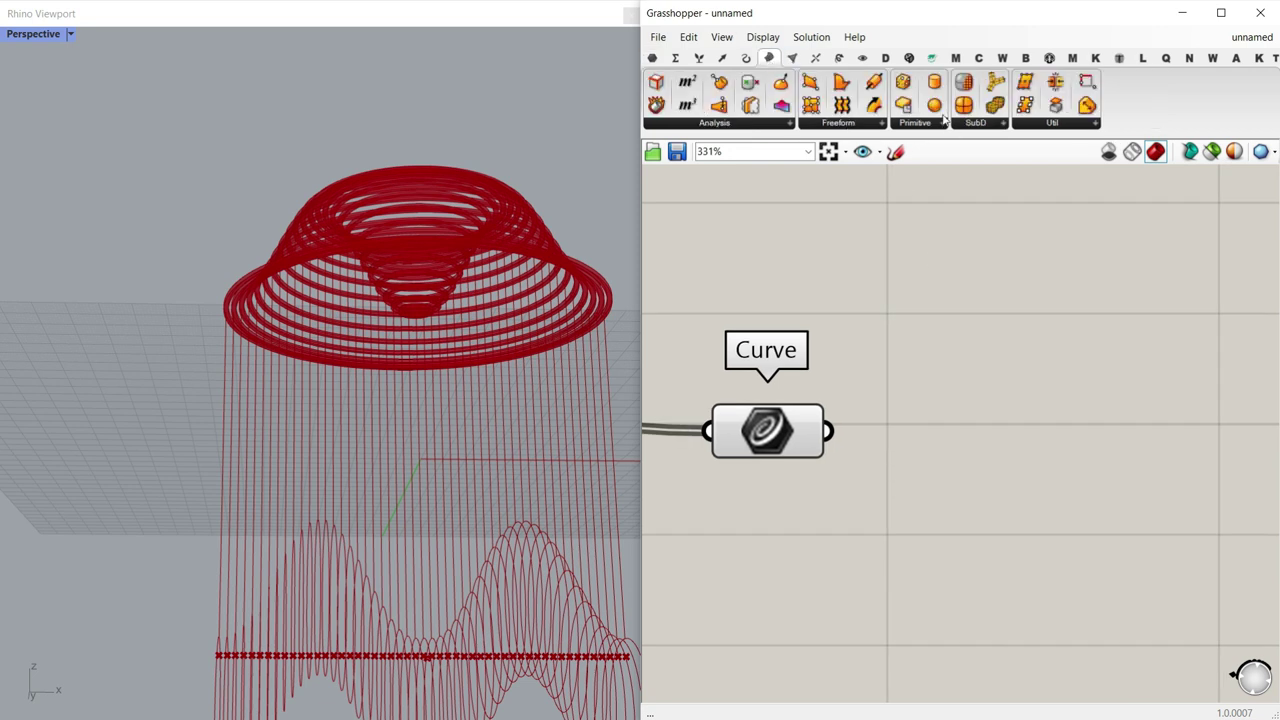
left_click(875, 84)
scroll(983, 442, "up", 3)
left_click(971, 477)
right_click_drag(971, 477, 1077, 439)
scroll(888, 415, "down", 1)
left_click_drag(843, 392, 887, 369)
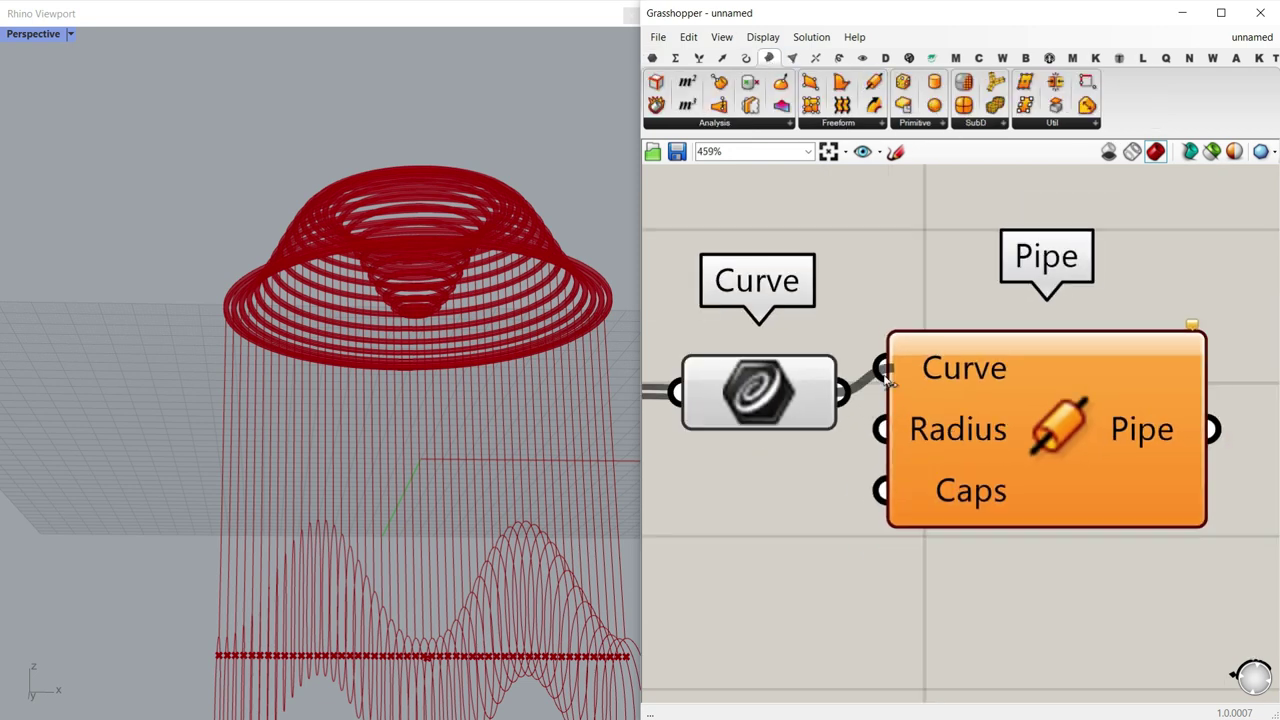
left_click_drag(984, 461, 1101, 485)
Step: Turn off the preview of the Curve parameter that feeds the Pipe component
left_click(825, 392)
right_click(806, 370)
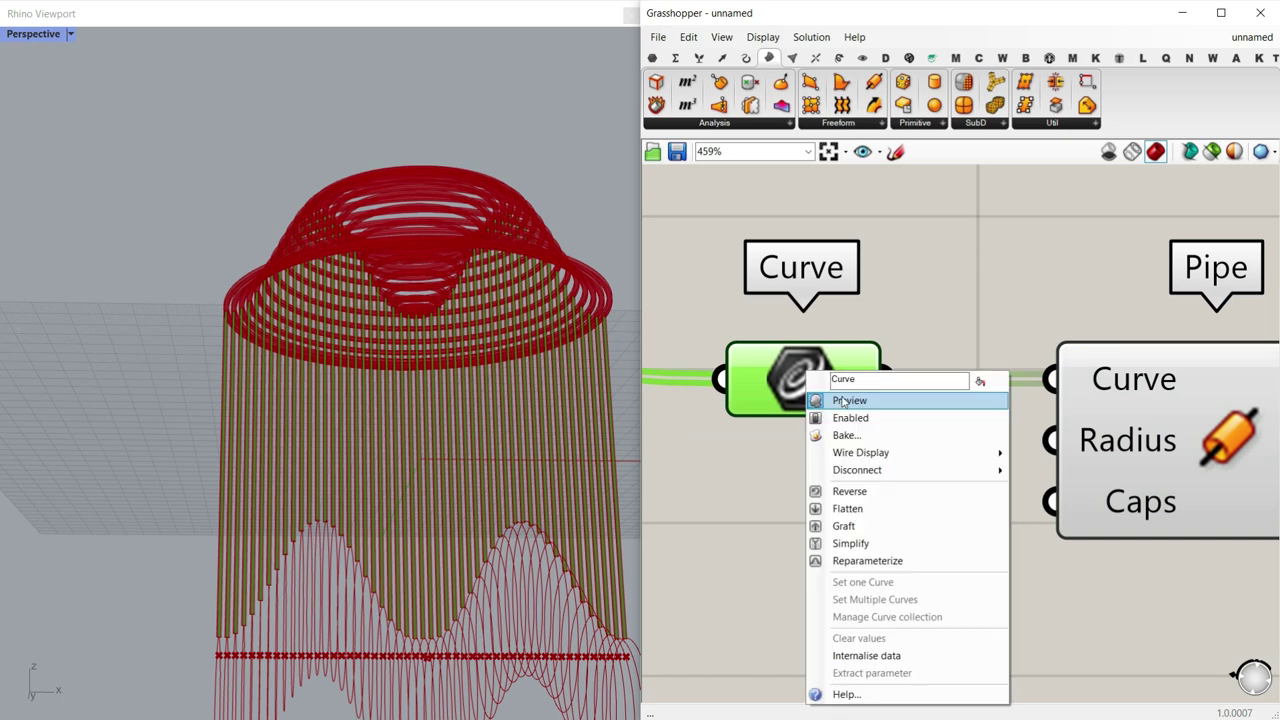
left_click(845, 403)
scroll(420, 352, "down", 3)
scroll(354, 451, "up", 5)
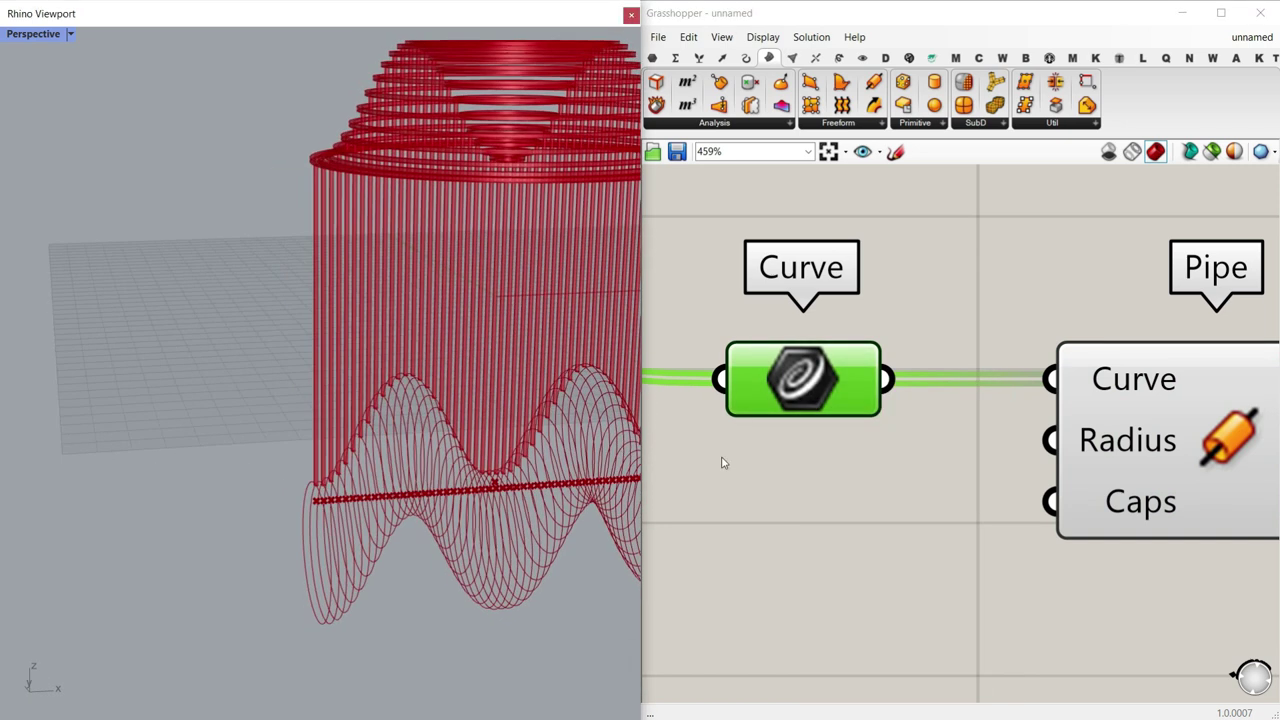
left_click(827, 508)
double_click(827, 508)
type("0.12")
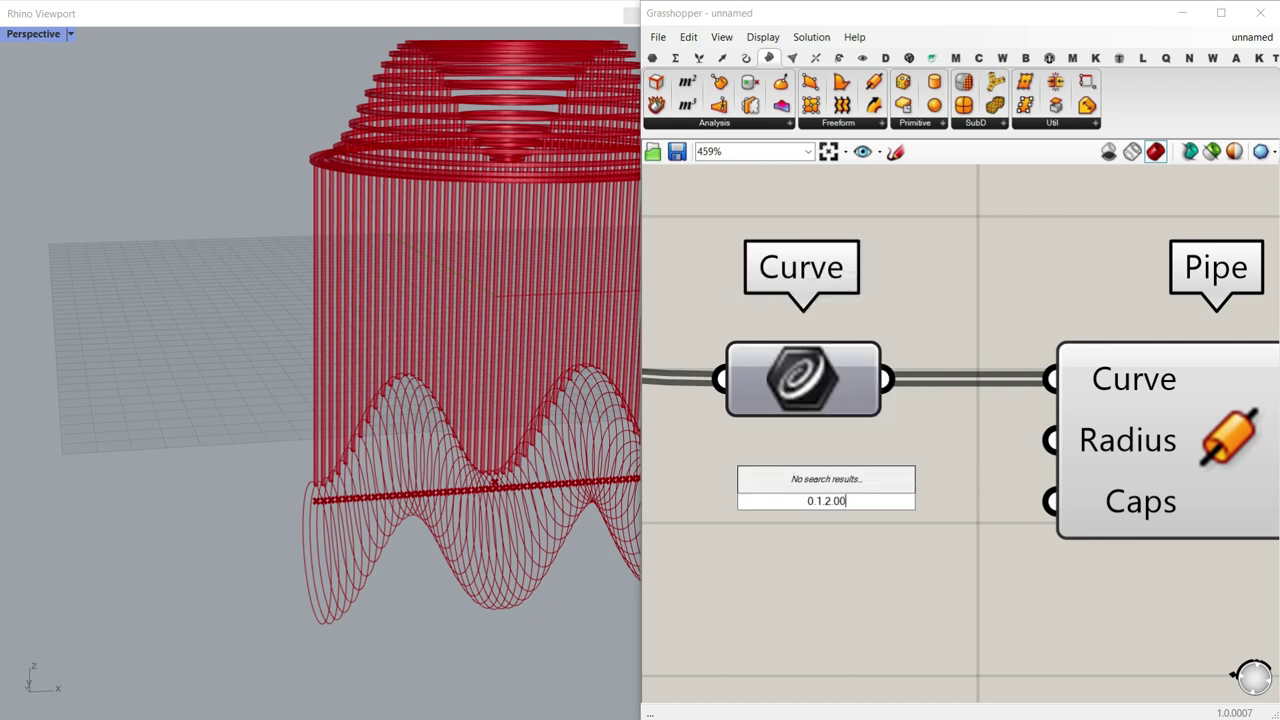
key("Return")
Step: Create a number slider ranging from 0.10 to 2.00 below the Curve parameter
double_click(817, 504)
type("0")
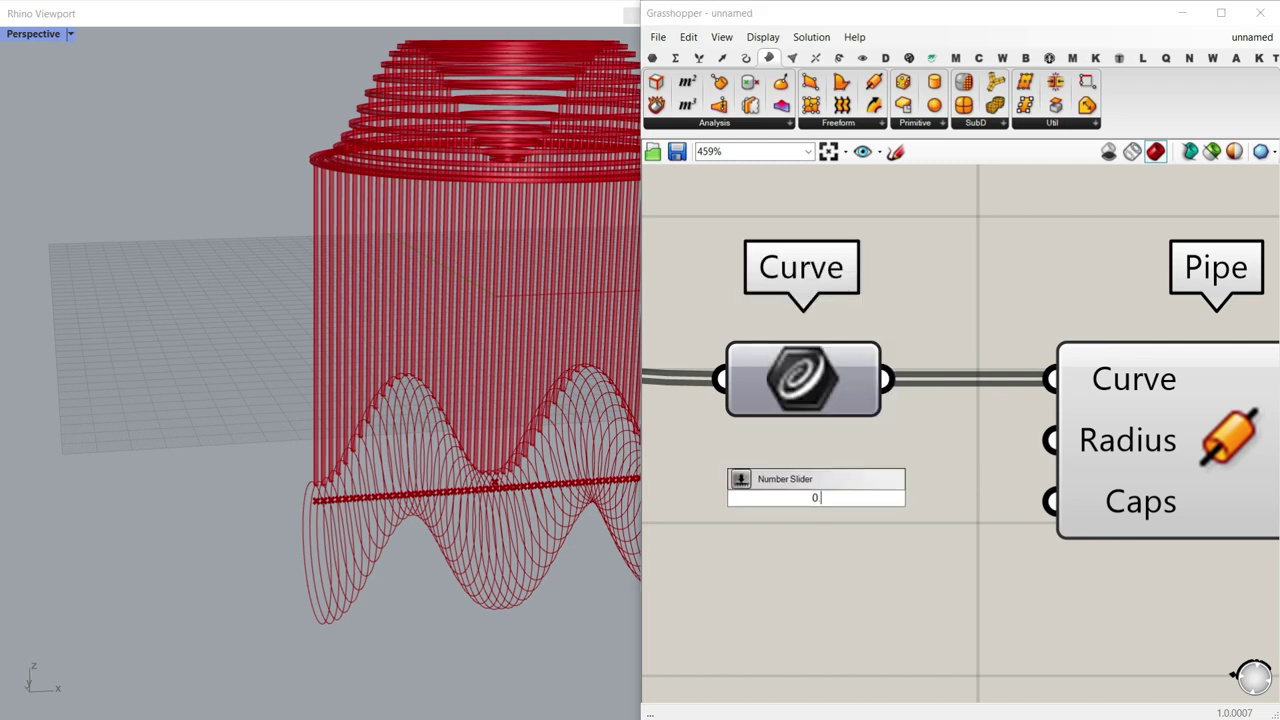
type(".1.2.0")
key("Return")
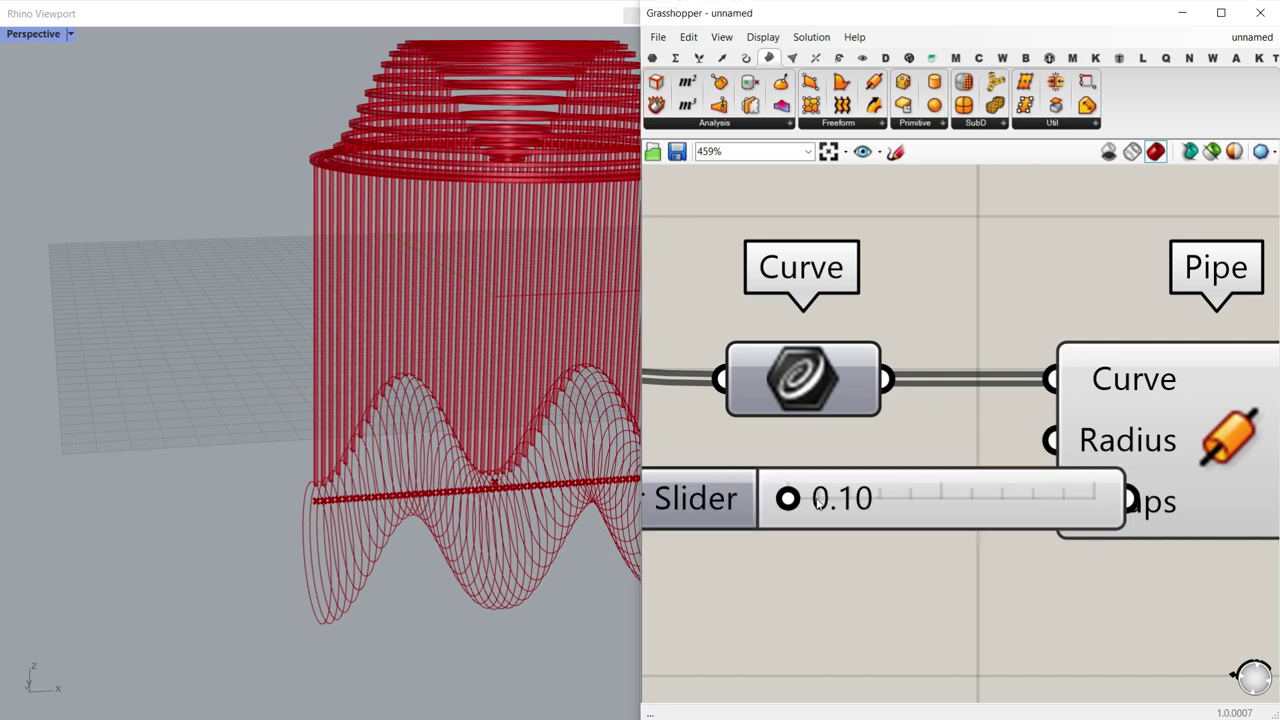
Step: Name the new slider Radius, connect it to the Pipe component's Radius input, and set it to 0.60
scroll(925, 521, "down", 3)
right_click(938, 514)
key("ctrl+a")
key("BackSpace")
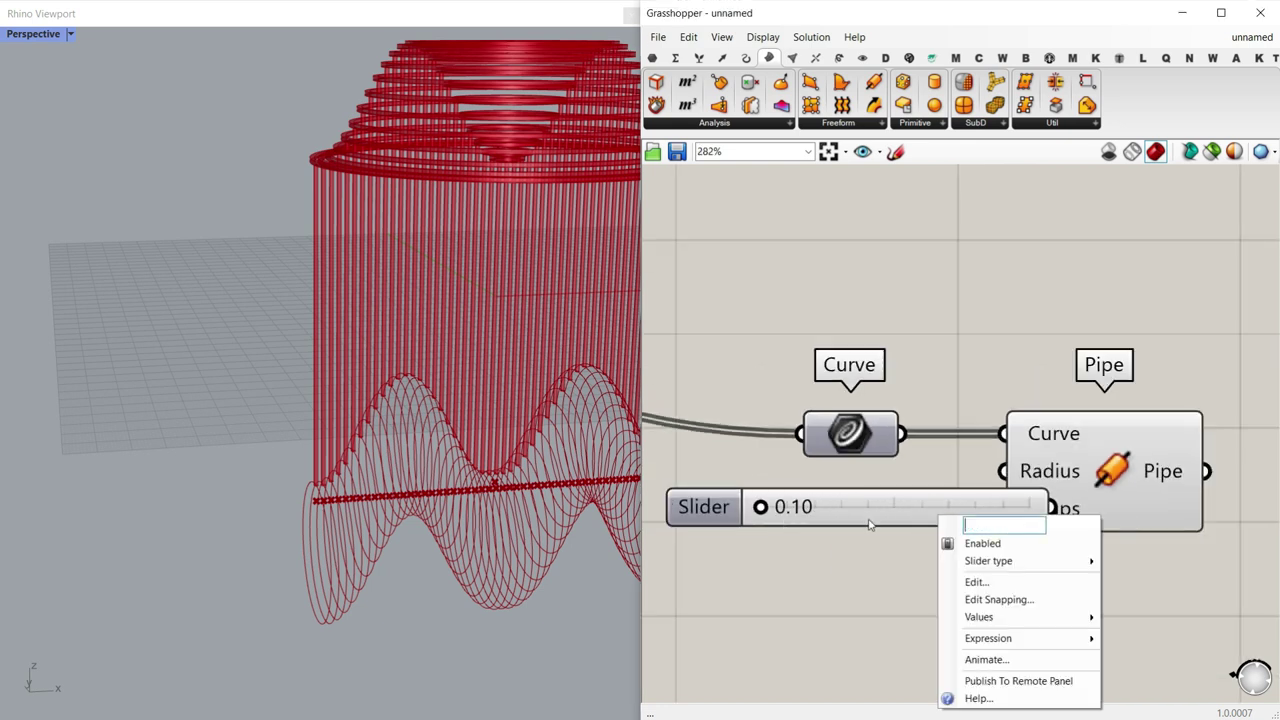
left_click_drag(922, 500, 893, 500)
left_click_drag(1003, 505, 986, 480)
left_click_drag(751, 505, 797, 506)
left_click_drag(855, 514, 853, 502)
Step: Group the Curve parameter, the Radius slider, and the Pipe component
scroll(379, 432, "down", 7)
scroll(407, 370, "up", 6)
right_click_drag(376, 431, 420, 412)
scroll(351, 324, "up", 4)
scroll(322, 325, "down", 8)
scroll(420, 412, "up", 5)
right_click_drag(983, 404, 906, 358)
scroll(906, 358, "down", 2)
left_click(992, 405)
scroll(990, 408, "down", 3)
left_click(987, 486)
scroll(1000, 483, "down", 3)
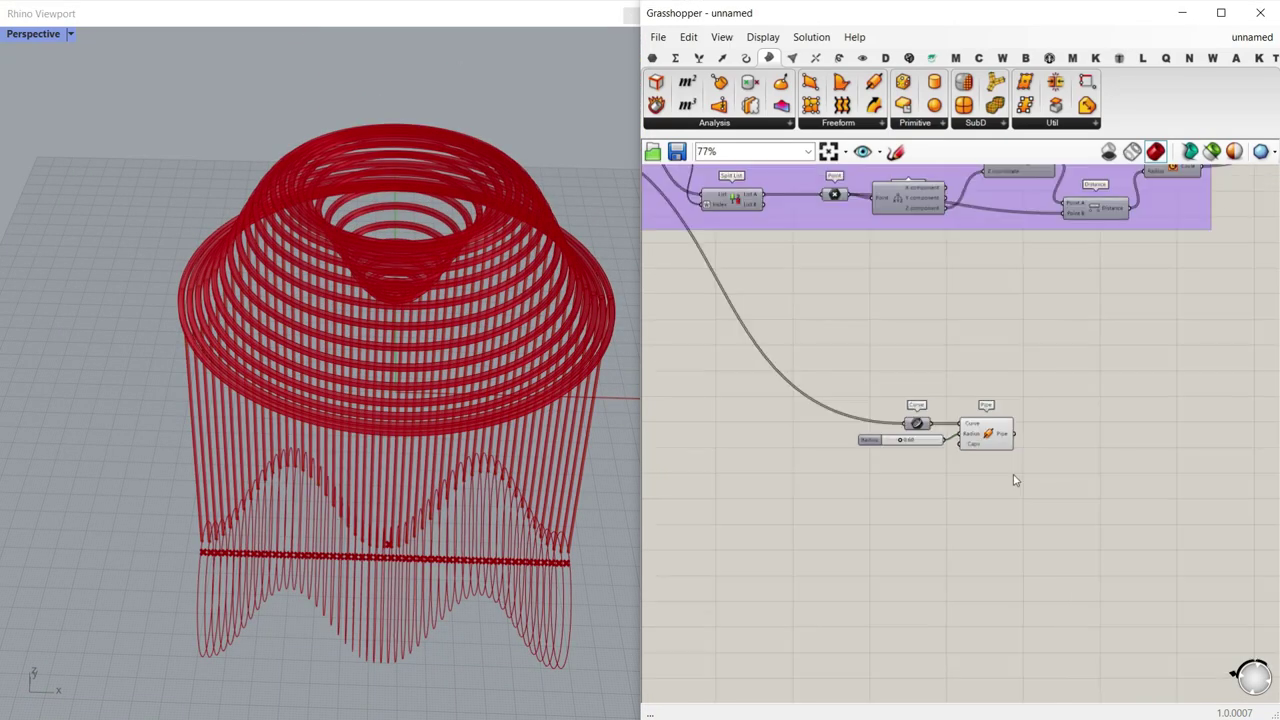
left_click_drag(1014, 477, 766, 394)
right_click(766, 394)
left_click(789, 511)
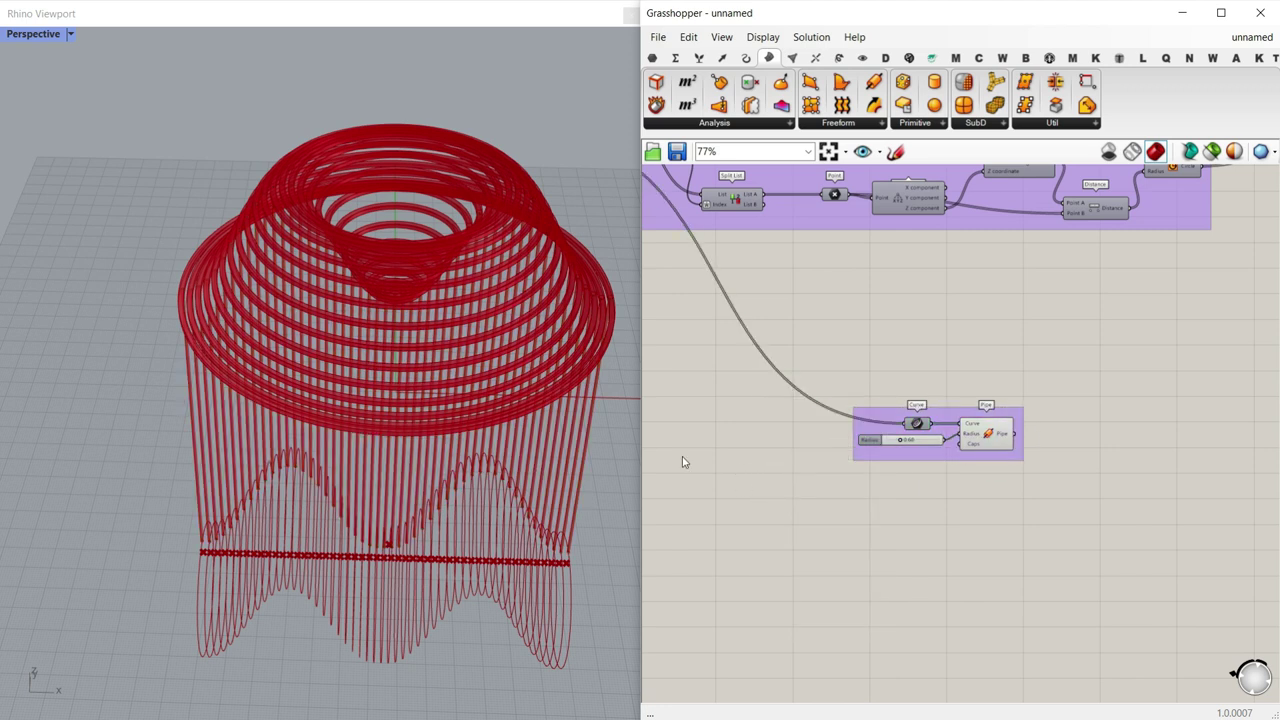
Step: Add a Curve parameter fed by Rotate 3D's Geometry output and place it below the purple groups
scroll(682, 456, "down", 5)
right_click_drag(525, 441, 380, 410)
scroll(464, 350, "down", 4)
scroll(271, 496, "up", 14)
right_click_drag(309, 490, 314, 397)
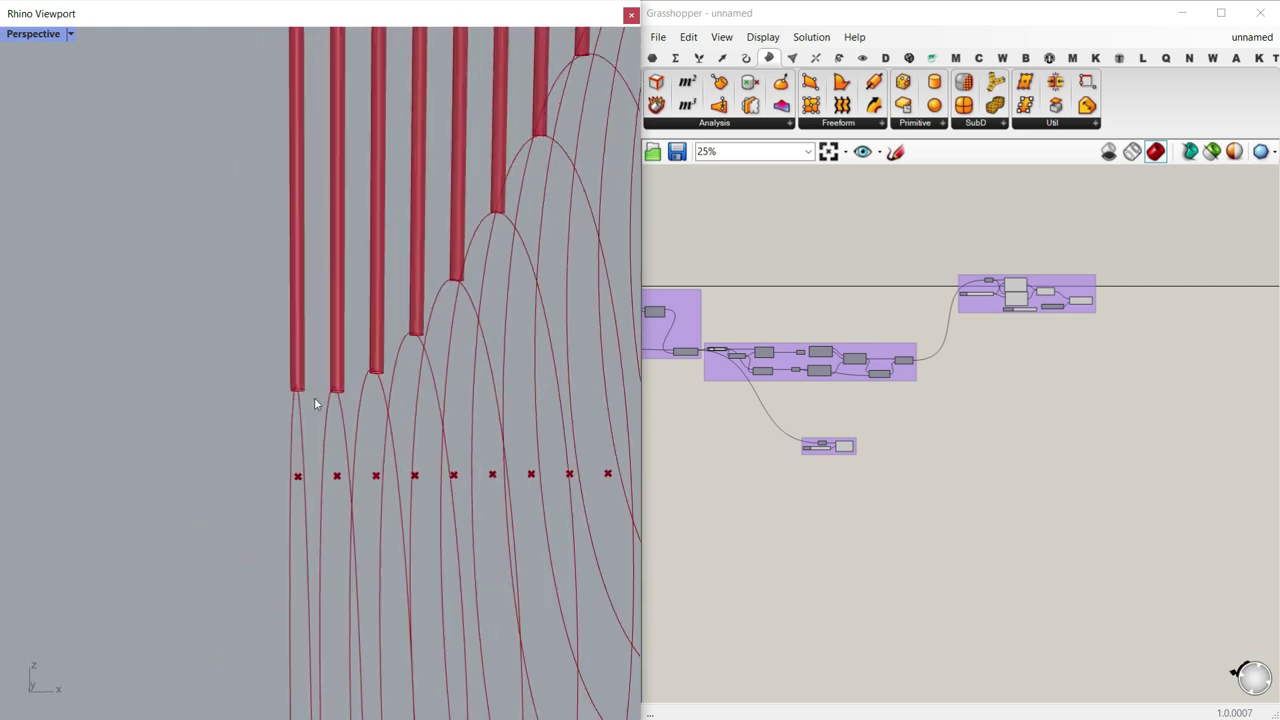
scroll(314, 397, "up", 3)
left_click(653, 58)
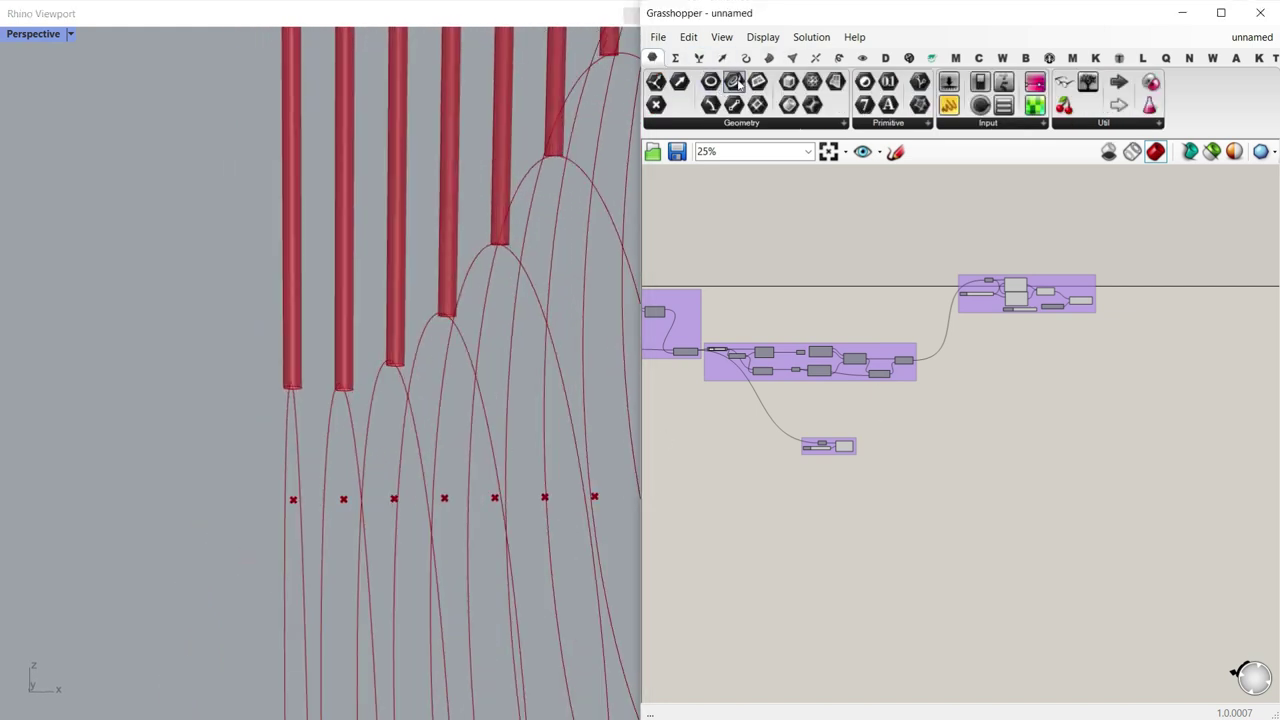
scroll(837, 346, "up", 6)
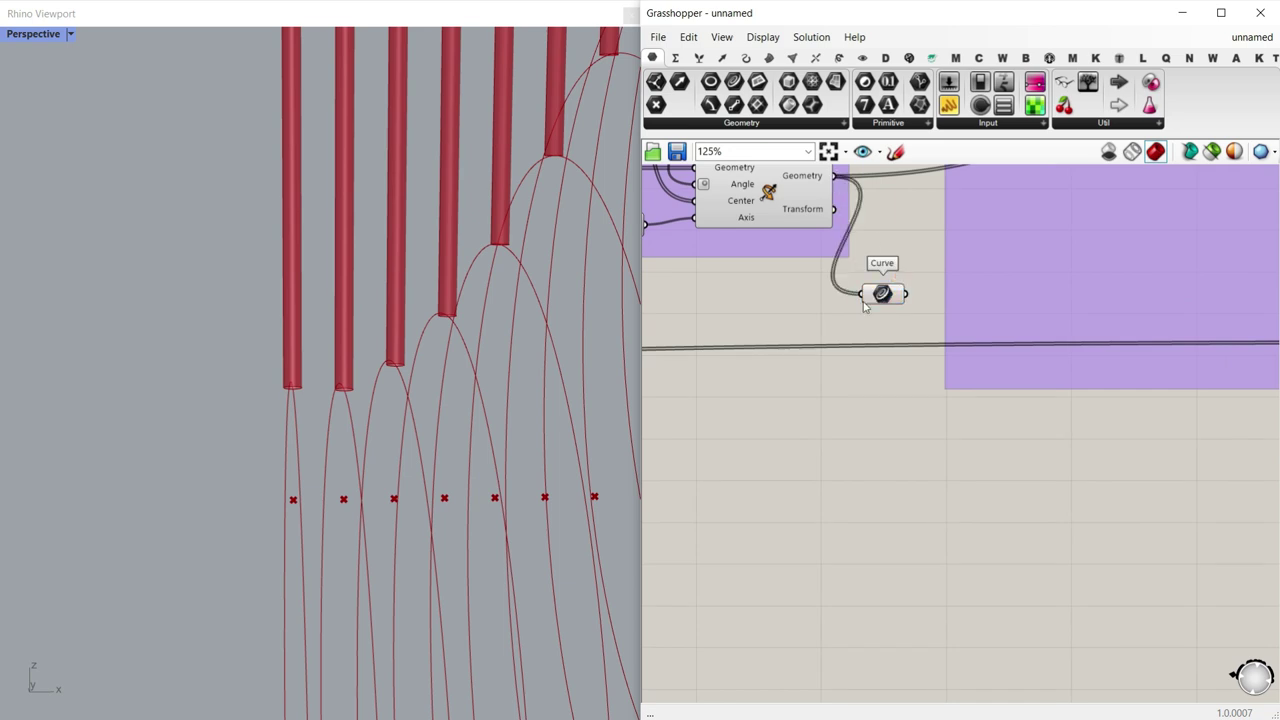
left_click_drag(887, 296, 741, 408)
scroll(741, 408, "down", 6)
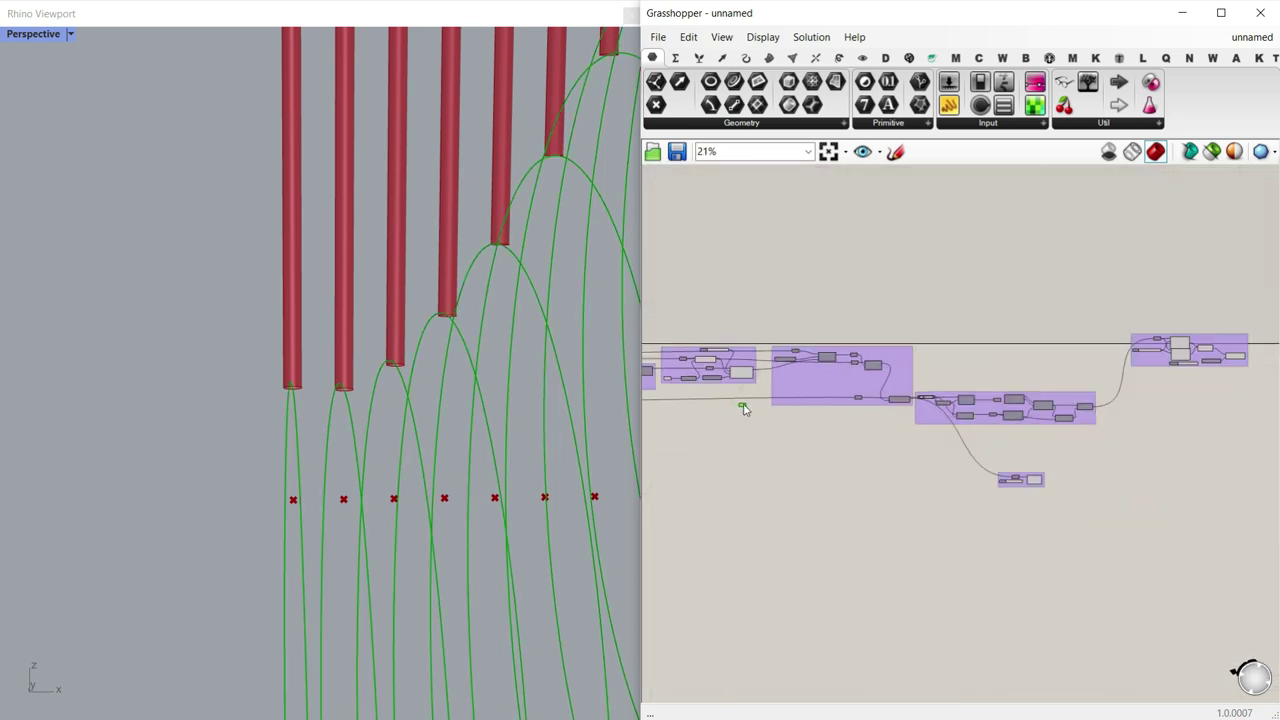
Step: Examine from several angles how the pipes' lower ends meet the highlighted circles
scroll(361, 441, "down", 8)
right_click_drag(423, 429, 282, 469)
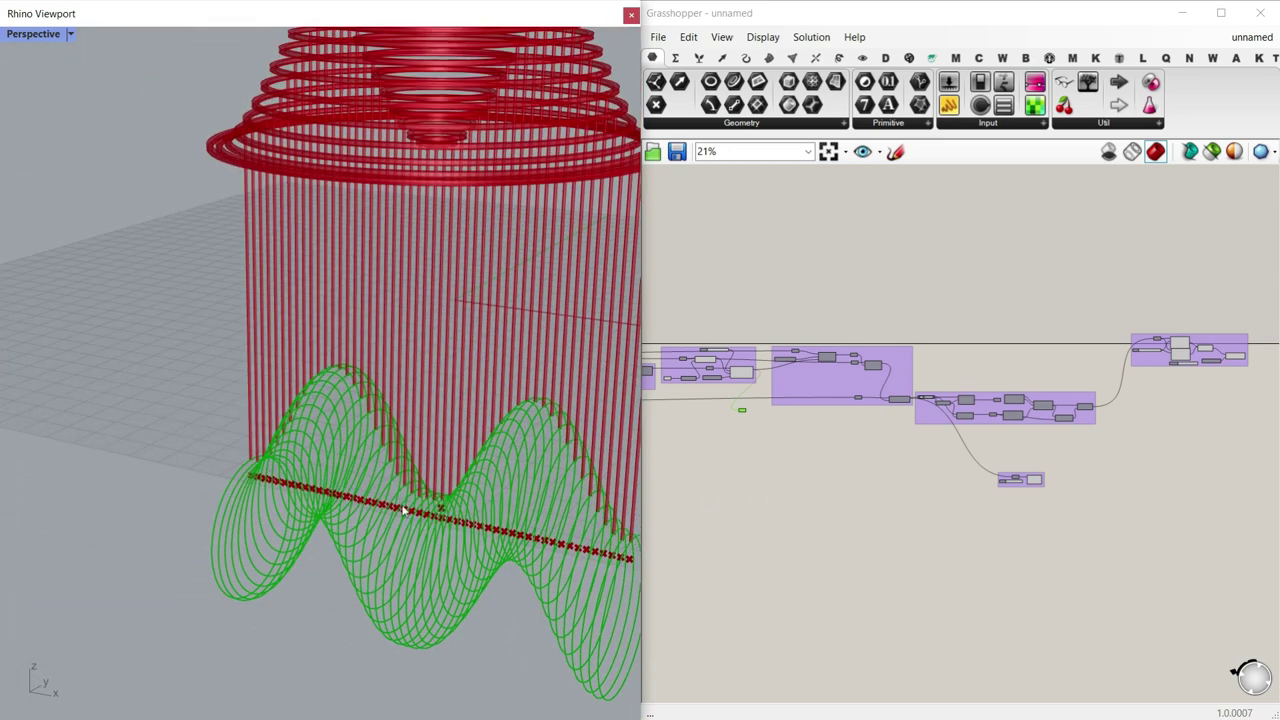
right_click_drag(404, 510, 502, 514)
scroll(483, 498, "up", 10)
right_click_drag(444, 478, 478, 432)
scroll(446, 427, "down", 7)
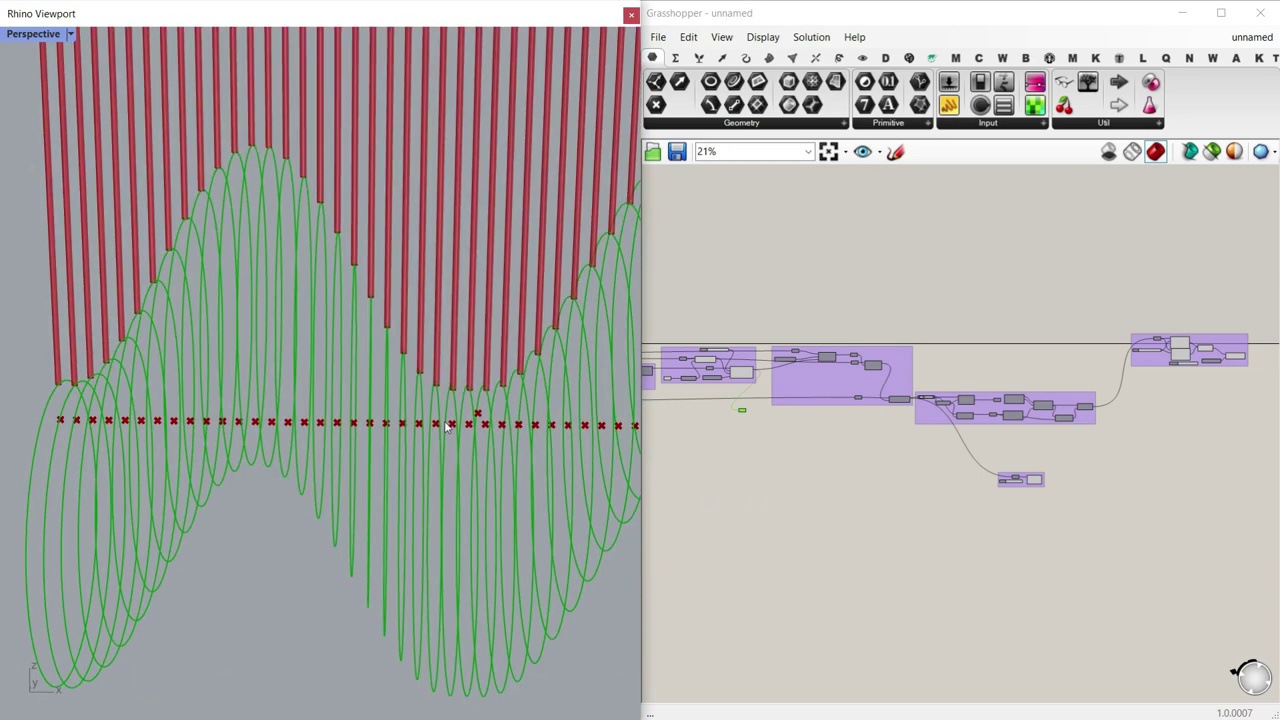
scroll(447, 426, "down", 6)
mouse_move(480, 283)
right_mouse_down()
mouse_move(466, 254)
mouse_move(474, 440)
mouse_move(466, 304)
right_mouse_up()
scroll(473, 409, "up", 6)
scroll(462, 406, "down", 8)
scroll(445, 364, "down", 6)
right_click_drag(443, 366, 417, 400)
scroll(417, 400, "up", 3)
Step: Move the Curve parameter farther below the Rotate 3D group and select the Rotate 3D component
scroll(798, 437, "up", 5)
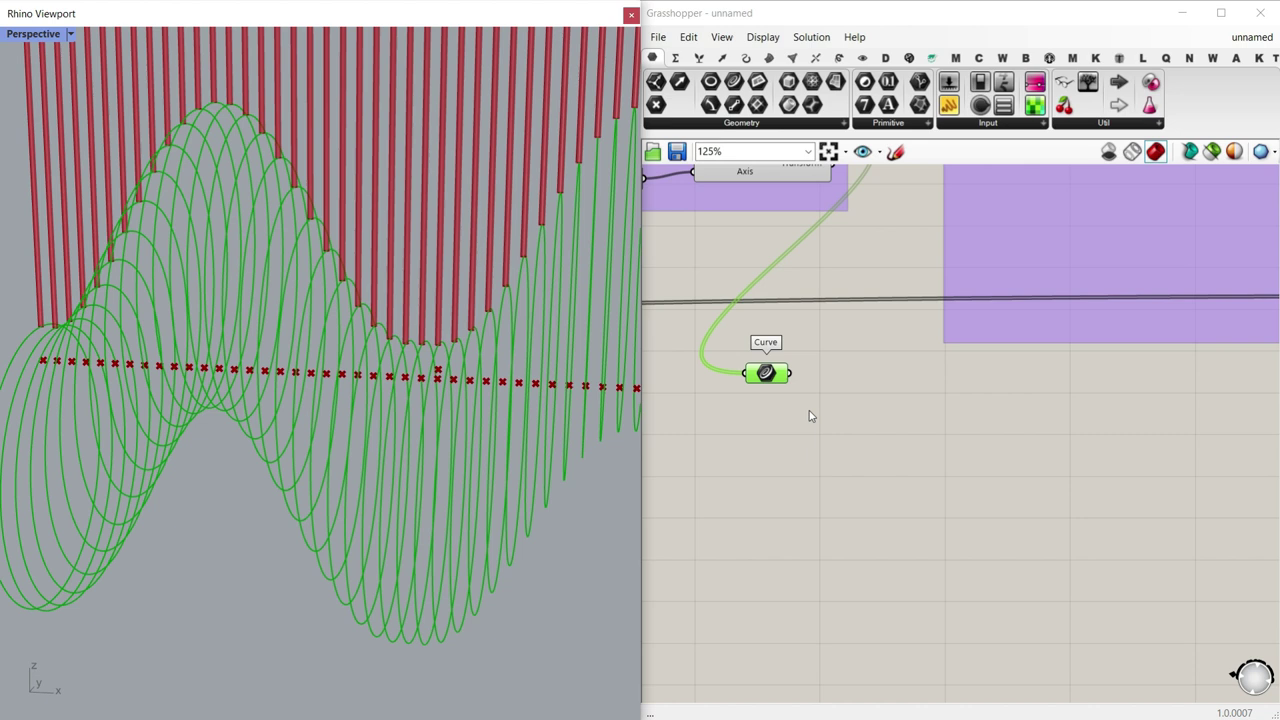
left_click_drag(783, 380, 960, 554)
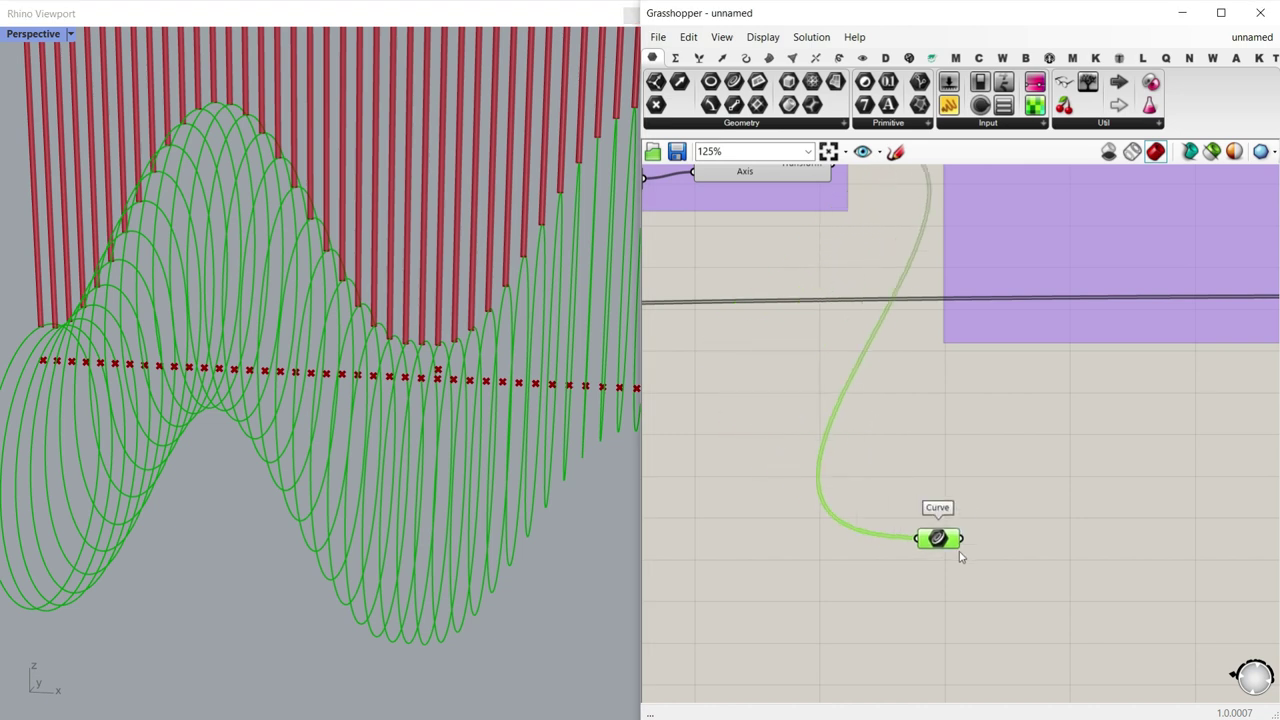
scroll(874, 414, "down", 3)
scroll(880, 383, "up", 1)
scroll(880, 383, "up", 1)
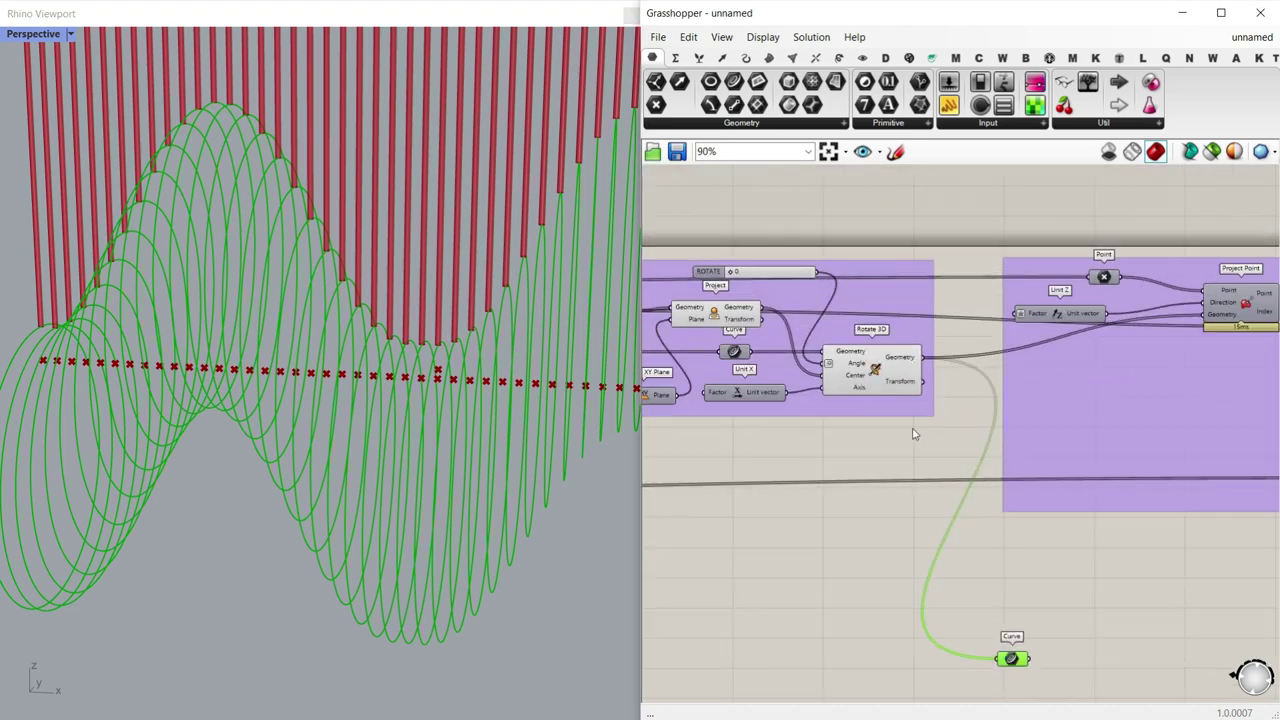
left_click(901, 370)
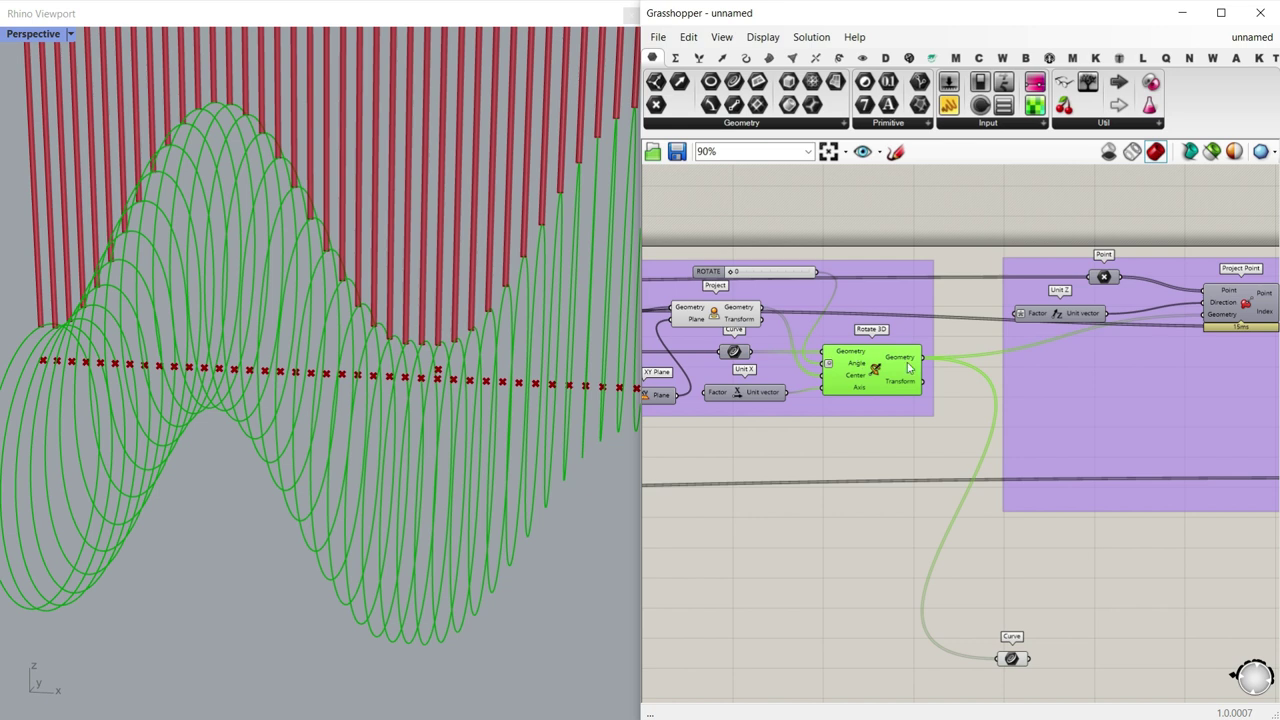
Step: Shift the Project Point group and the groups after it away from the Rotate 3D group to open a gap
scroll(840, 420, "down", 9)
right_click_drag(939, 431, 811, 417)
scroll(993, 449, "down", 2)
left_click_drag(1172, 491, 817, 357)
left_click_drag(858, 405, 962, 406)
left_click(845, 440)
Step: Place the Curve parameter in the gap, close beside the Rotate 3D component's Geometry output
scroll(880, 445, "up", 2)
left_click_drag(926, 451, 808, 386)
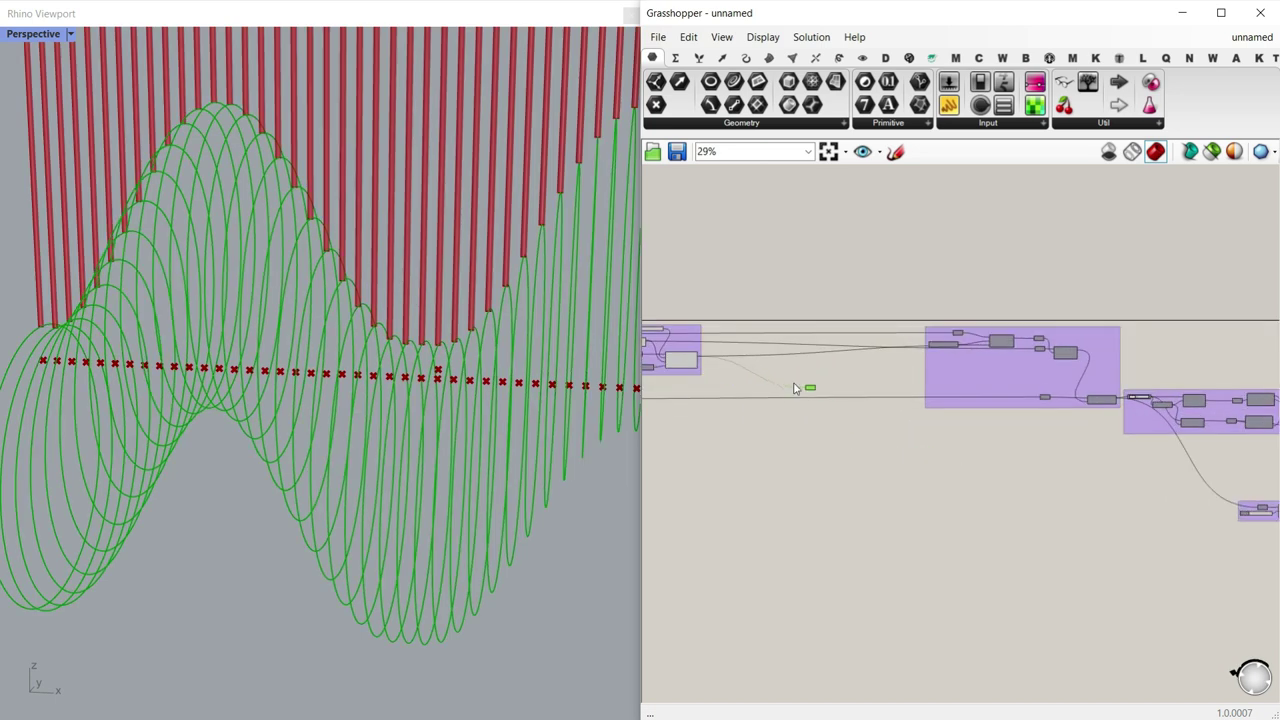
scroll(705, 355, "up", 5)
left_click_drag(705, 355, 719, 361)
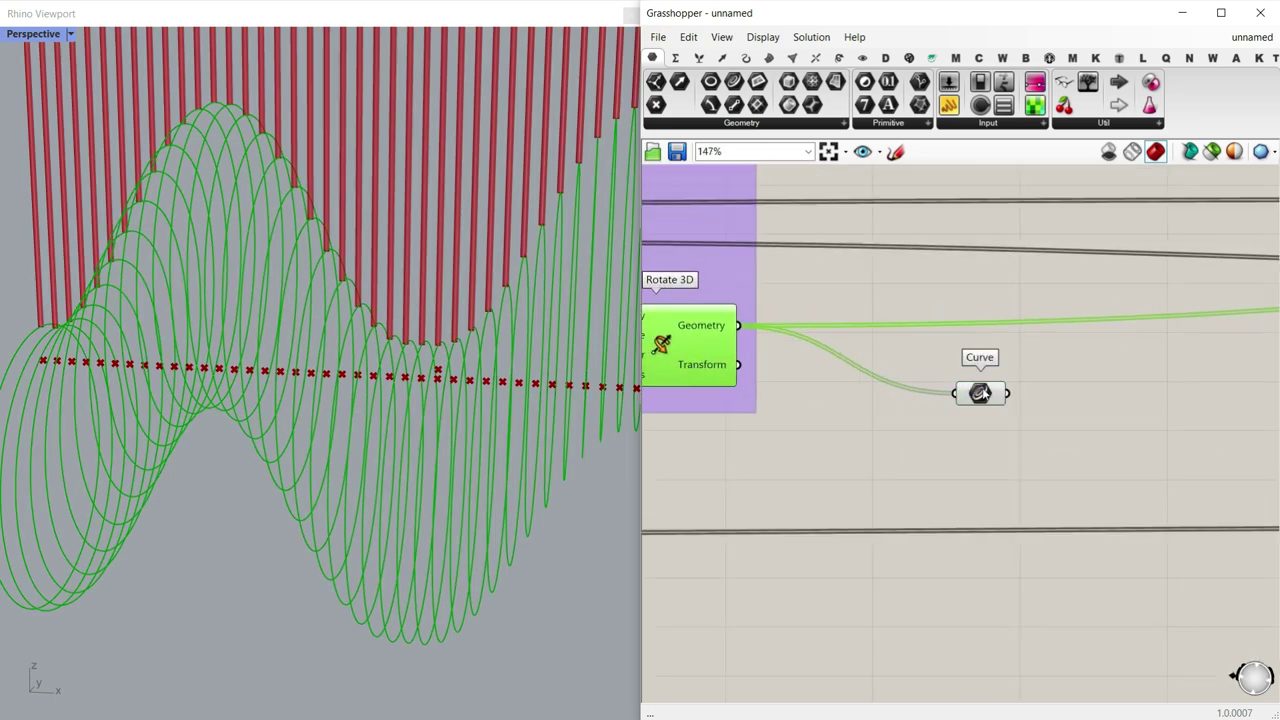
left_click_drag(984, 393, 950, 360)
scroll(973, 350, "down", 3)
right_click_drag(971, 358, 767, 392)
scroll(772, 394, "down", 2)
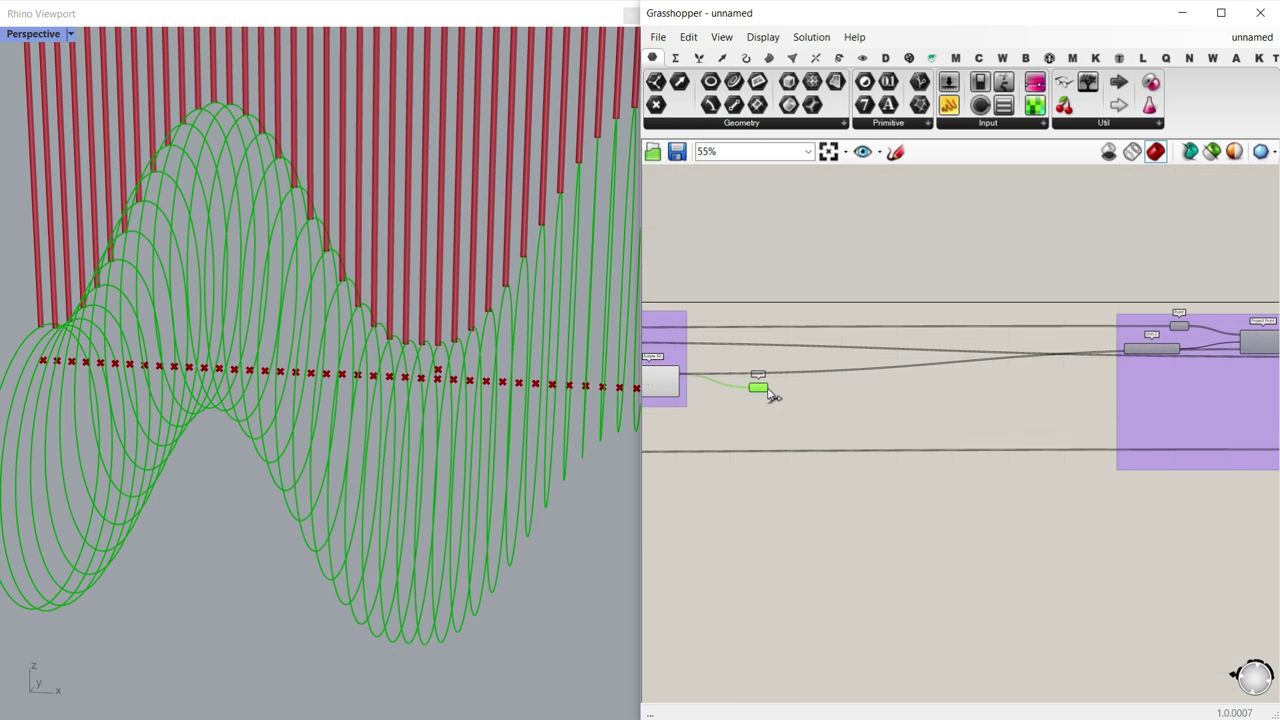
Step: Trace the Rotate 3D component's Geometry wire to the Project Point component's Geometry input
scroll(1126, 357, "up", 4)
left_click_drag(841, 364, 1028, 400)
right_click_drag(992, 402, 996, 402)
scroll(995, 403, "down", 3)
left_click(709, 403)
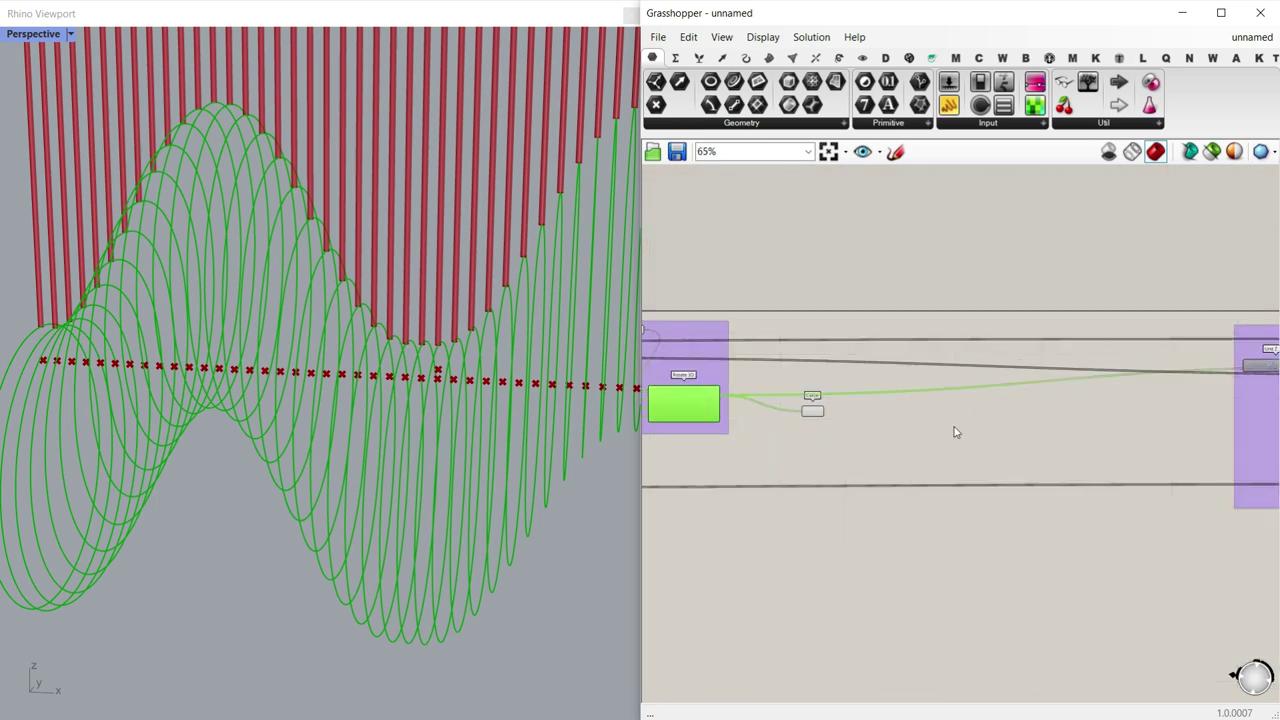
scroll(954, 432, "up", 4)
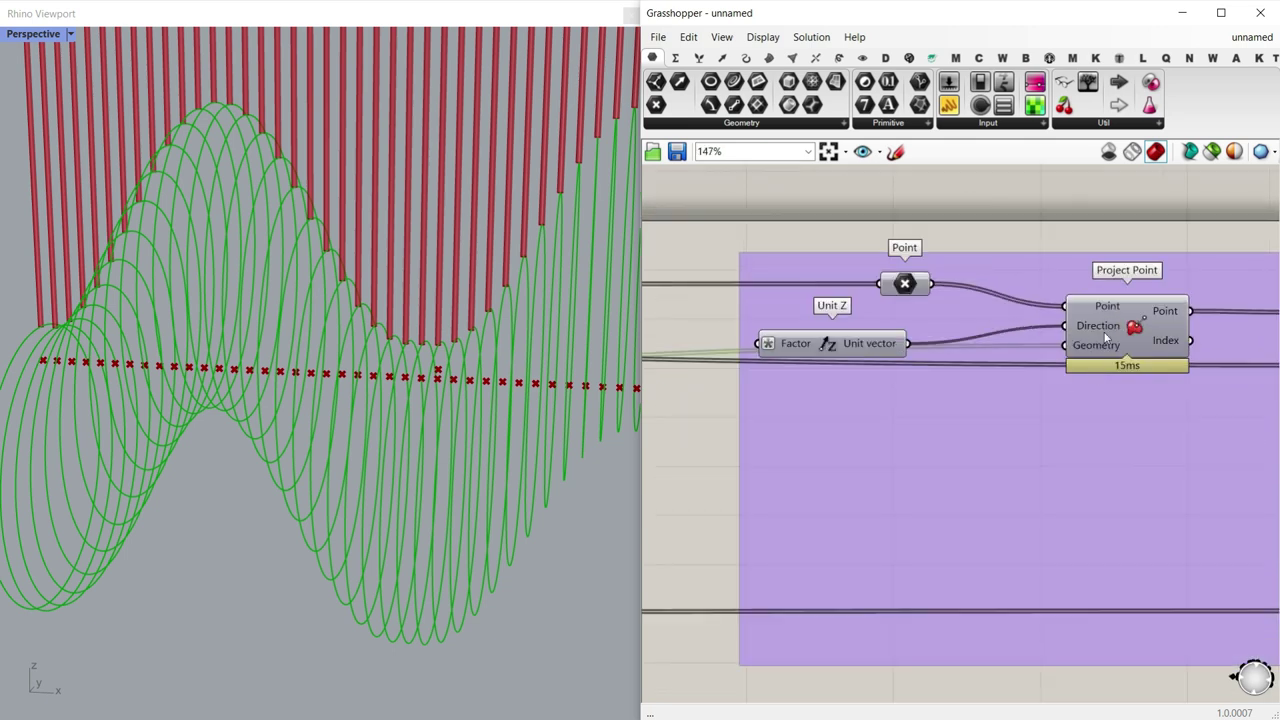
scroll(1189, 397, "down", 3)
scroll(759, 404, "down", 4)
Step: Place the Curve parameter ahead of the Project Point group as its Geometry source and disconnect Rotate 3D's Geometry output
left_click_drag(757, 403, 1064, 374)
scroll(1106, 386, "up", 6)
scroll(936, 443, "down", 5)
scroll(791, 449, "up", 5)
right_click_drag(695, 441, 1023, 444)
left_click_drag(829, 451, 1010, 420)
right_click_drag(668, 445, 851, 417)
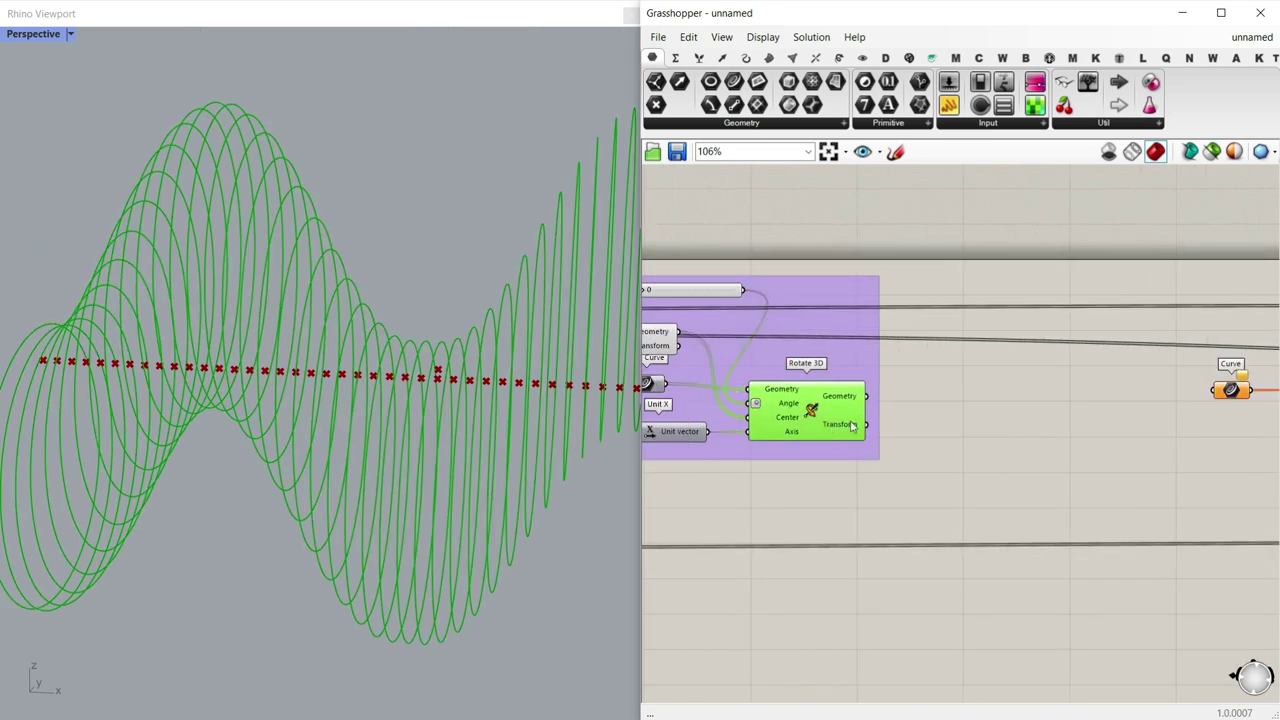
right_click_drag(1212, 389, 1028, 412)
left_click_drag(1046, 417, 1123, 418)
Step: Ungroup the components around the ROTATE slider and the Rotate 3D component
right_click_drag(722, 414, 966, 413)
right_click(909, 389)
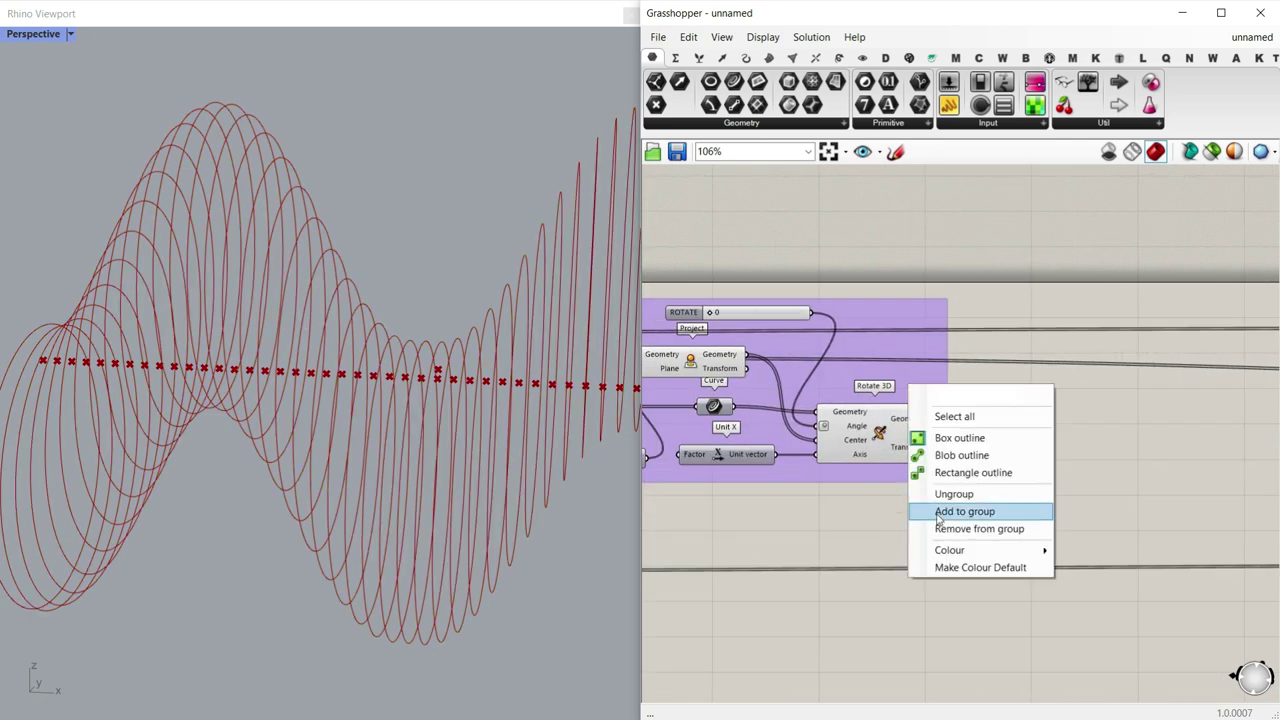
left_click(963, 494)
Step: Examine the row of circles produced by the Rotate 3D component from several viewpoints
scroll(498, 406, "down", 6)
right_click_drag(498, 406, 435, 427)
scroll(442, 449, "up", 4)
scroll(890, 428, "up", 3)
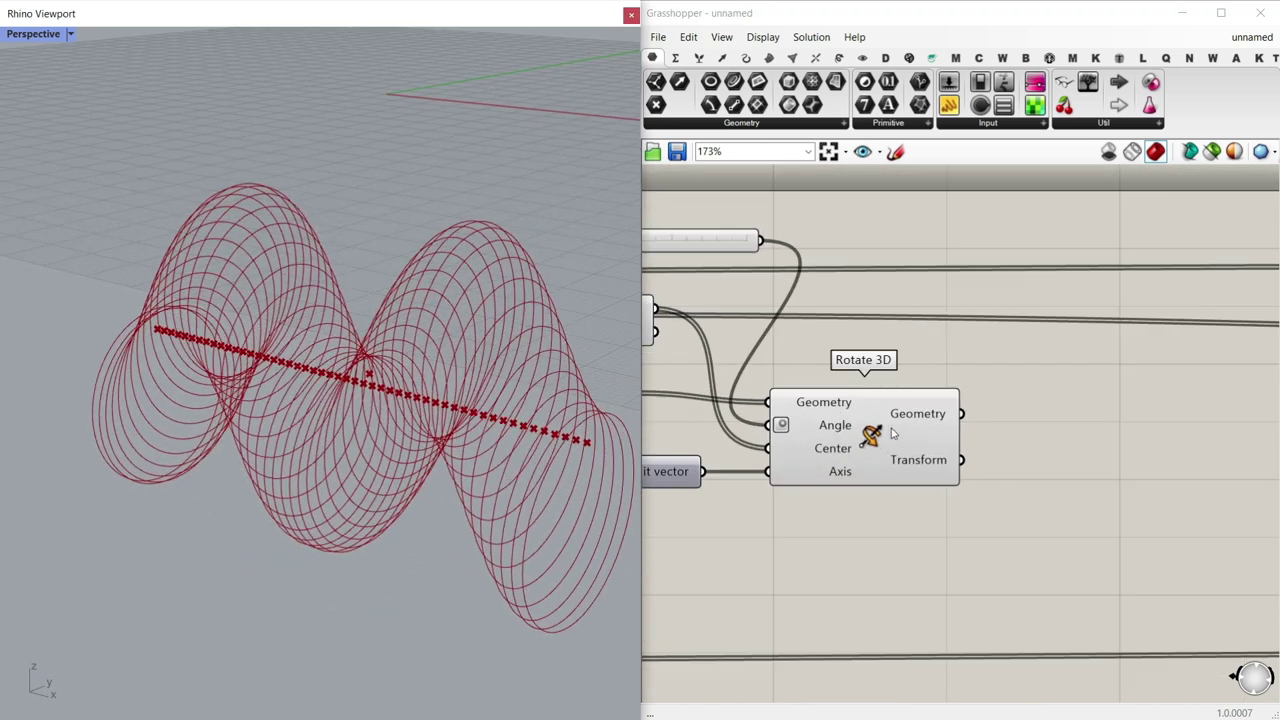
left_click(874, 432)
right_click_drag(352, 440, 421, 409)
scroll(515, 372, "up", 2)
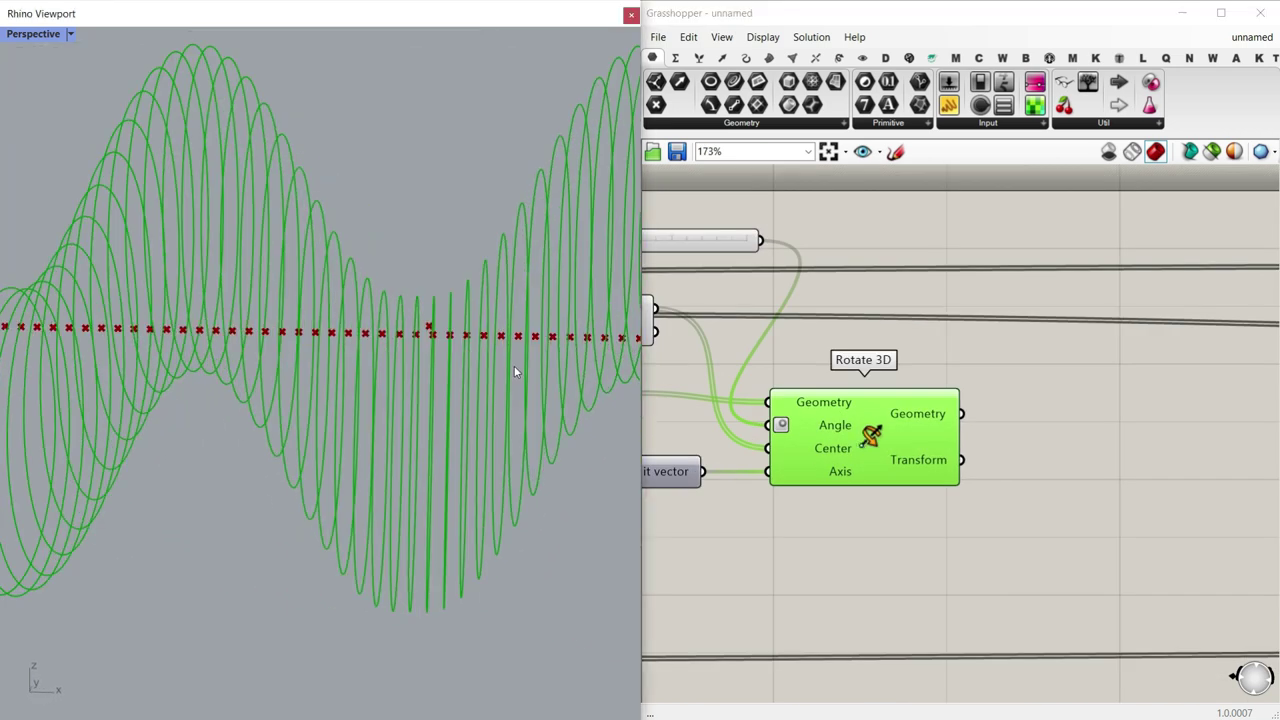
Step: Add List Item and List Length components fed by Rotate 3D's Geometry output, with Length connected to List Item's Index
left_click(700, 58)
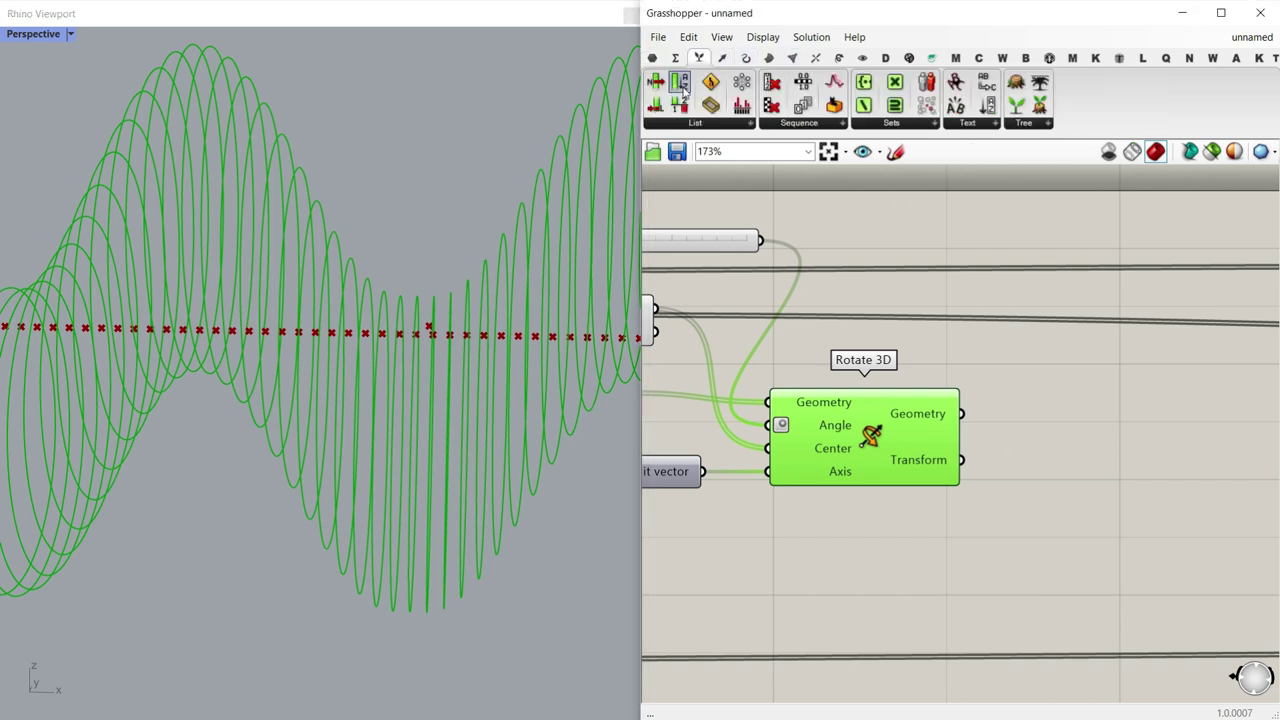
left_click_drag(680, 82, 975, 456)
scroll(866, 366, "up", 2)
left_click_drag(851, 347, 889, 451)
Step: Apply the expression (x-1)/2 to List Item's Index input so it selects the middle circle
right_click(1108, 390)
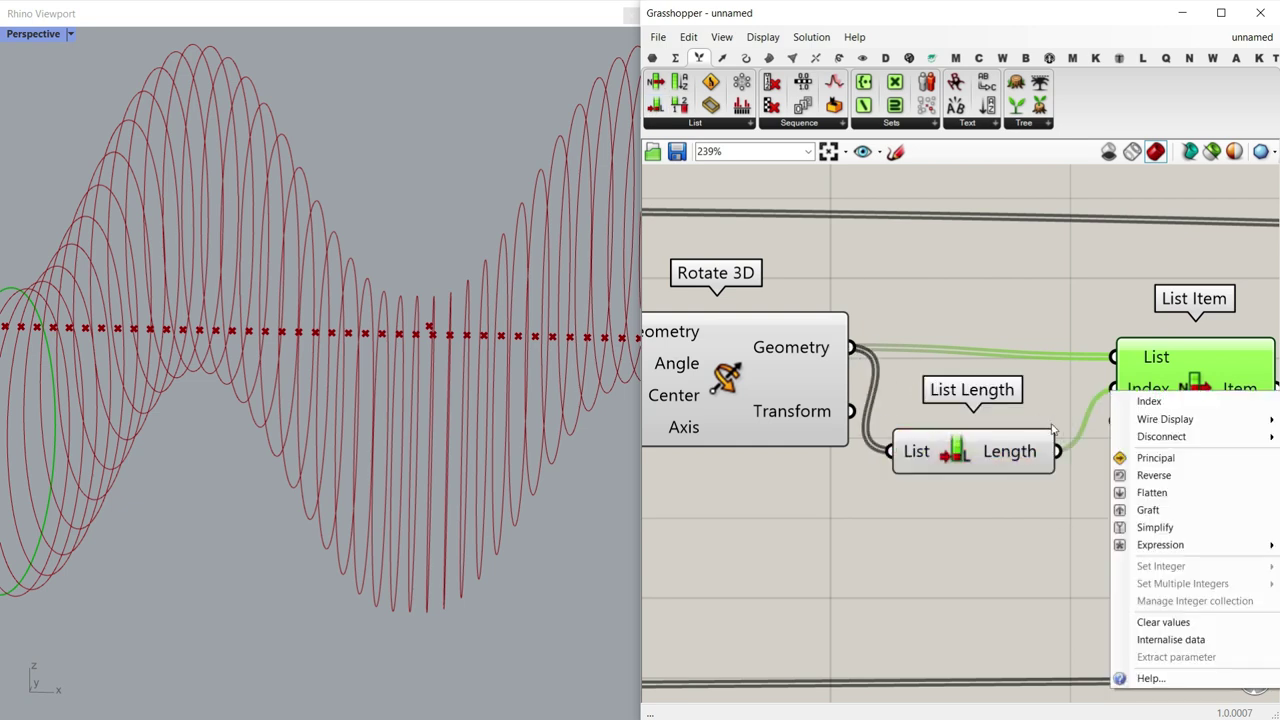
mouse_move(1140, 545)
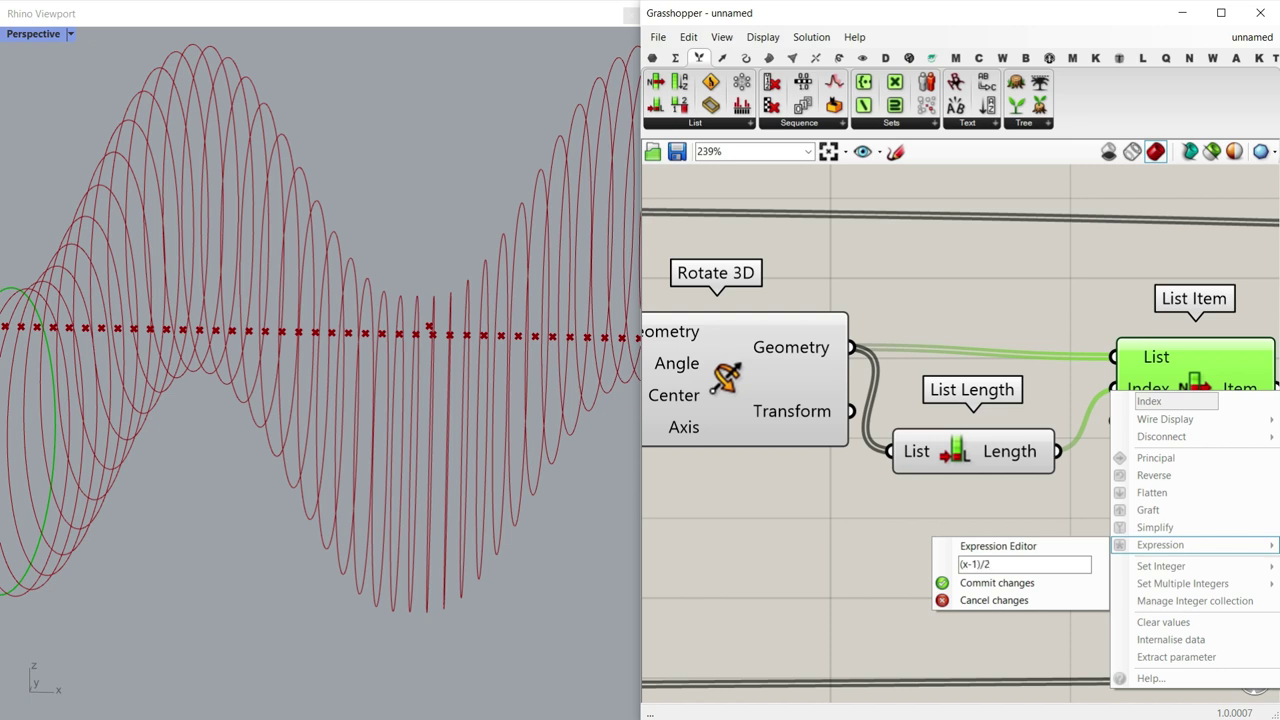
left_click(1006, 584)
right_click_drag(1170, 425, 1041, 414)
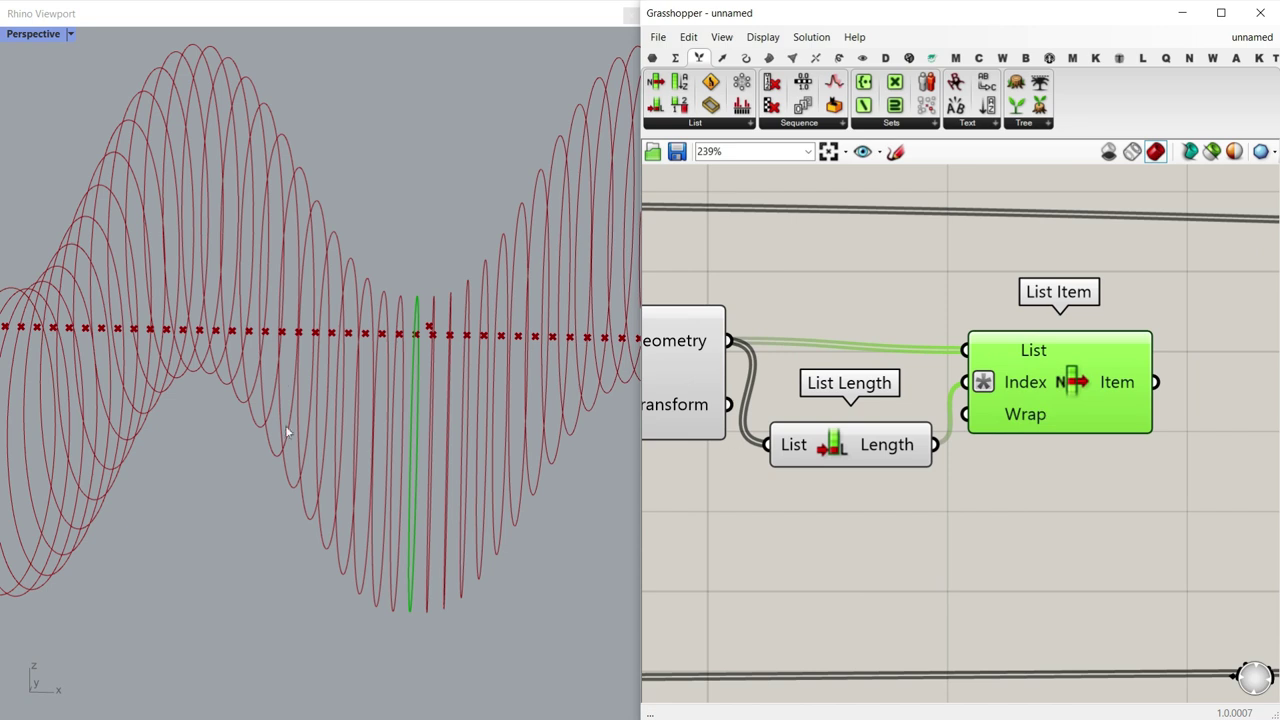
right_click_drag(285, 425, 345, 368)
mouse_move(399, 429)
right_mouse_down()
mouse_move(434, 414)
mouse_move(390, 424)
right_mouse_up()
scroll(1057, 460, "down", 2)
right_click_drag(1030, 459, 891, 443)
left_click_drag(940, 393, 946, 390)
right_click_drag(1050, 439, 1001, 450)
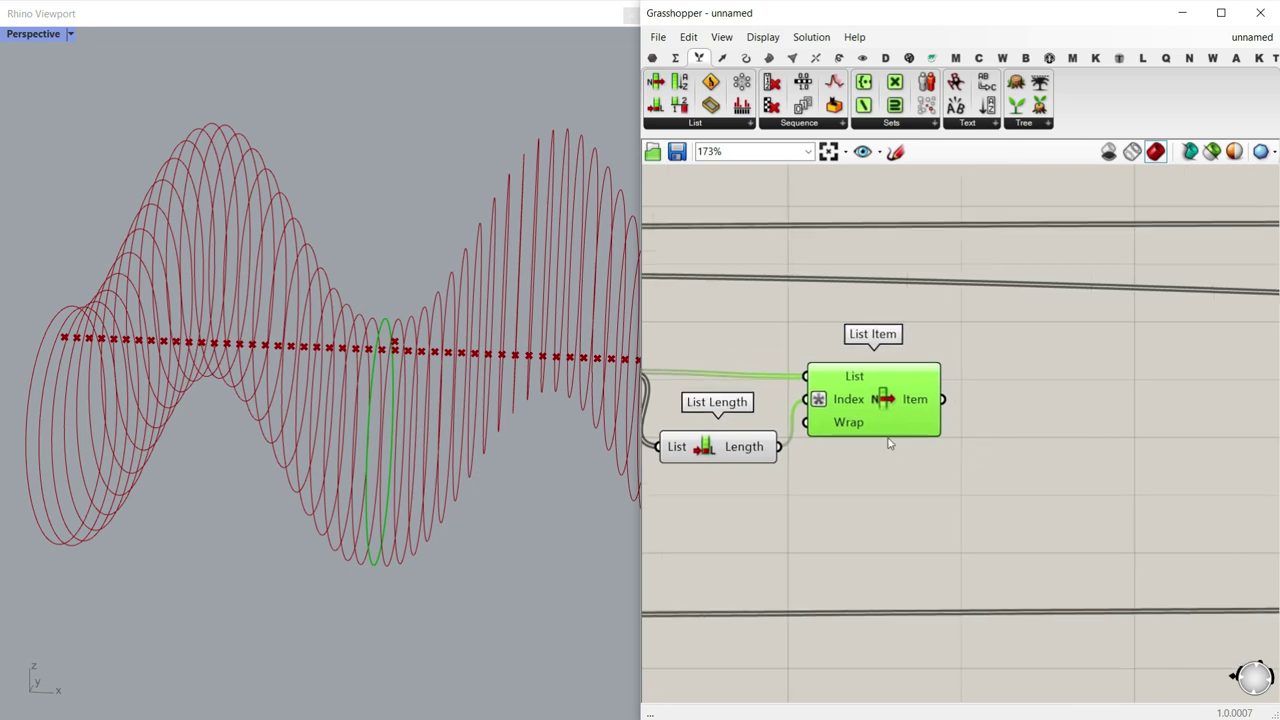
Step: Duplicate the List Item component and feed the copy's List input from the Project component's Geometry output
right_click_drag(890, 443, 900, 452)
left_click_drag(985, 417, 995, 495, "alt")
right_click_drag(881, 471, 1078, 463)
scroll(1078, 463, "down", 2)
right_click_drag(766, 345, 784, 327)
scroll(784, 327, "up", 1)
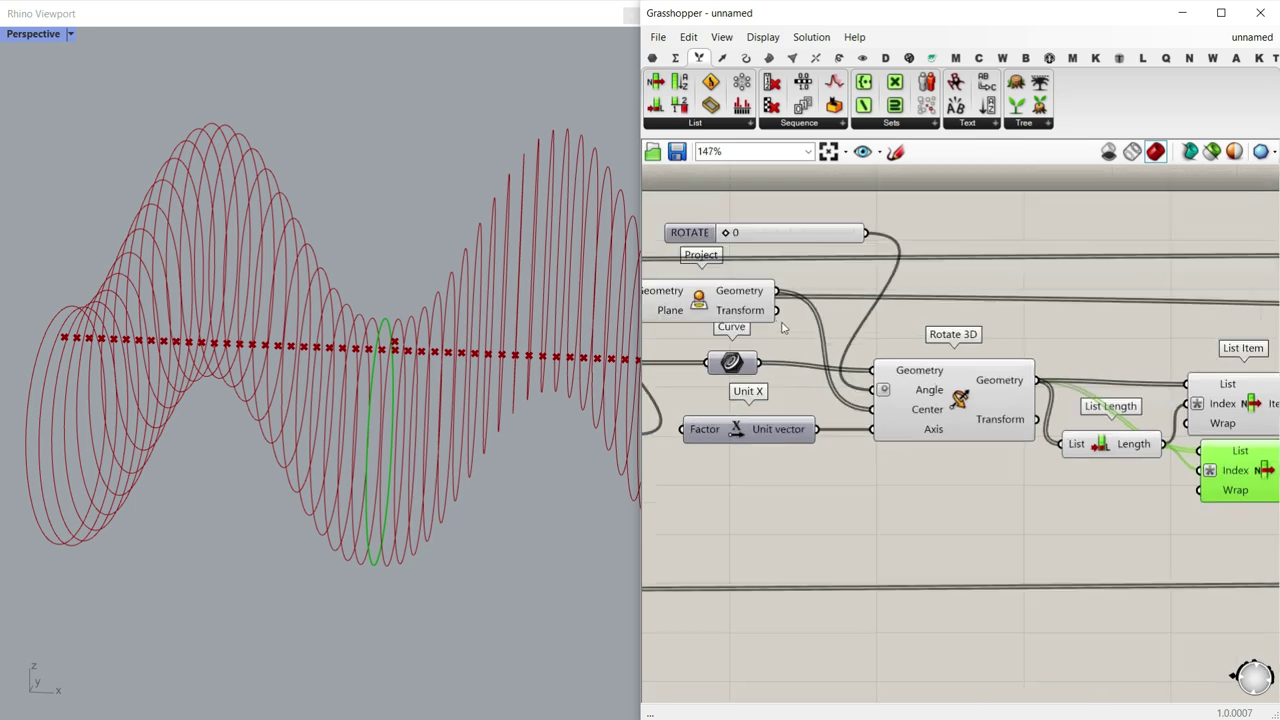
left_click(726, 294)
left_click_drag(776, 310, 1062, 444)
right_click_drag(1266, 478, 1098, 460)
left_click(1098, 461)
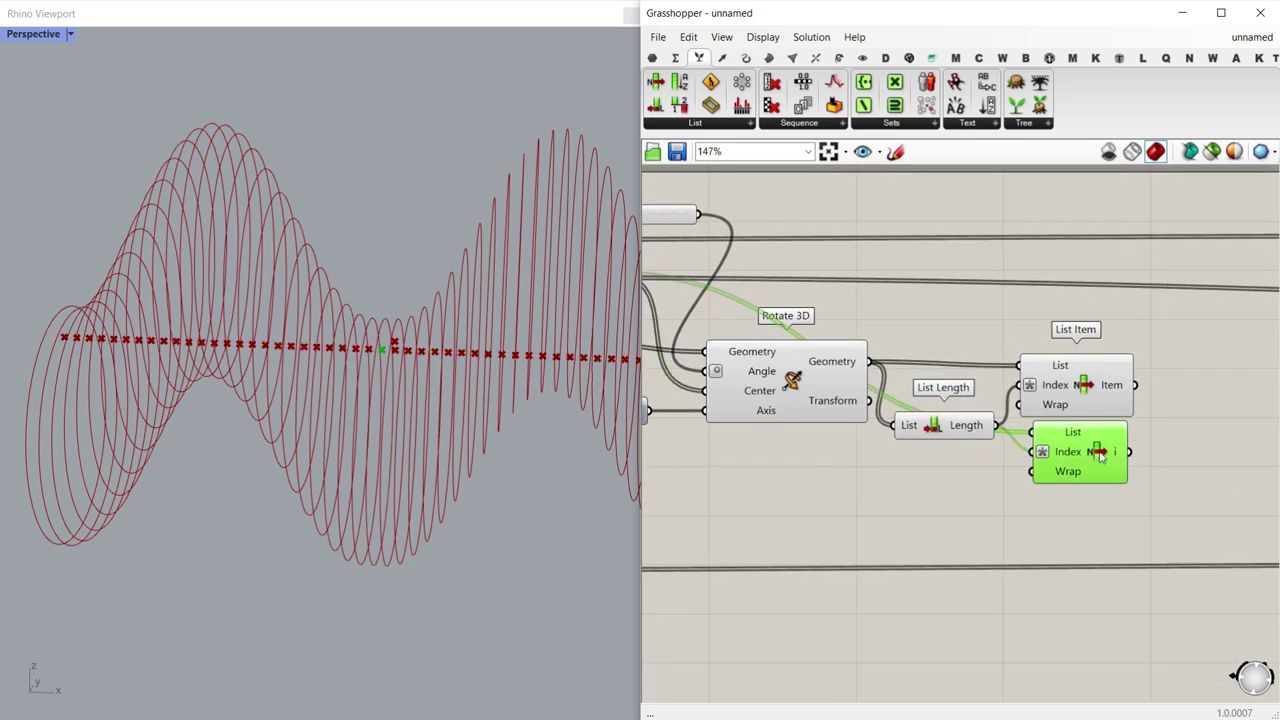
Step: Add a Rotate 3D component, wiring the first List Item to its Geometry and the second List Item to its Center
right_click_drag(418, 414, 376, 362)
scroll(417, 362, "up", 5)
scroll(991, 420, "up", 5)
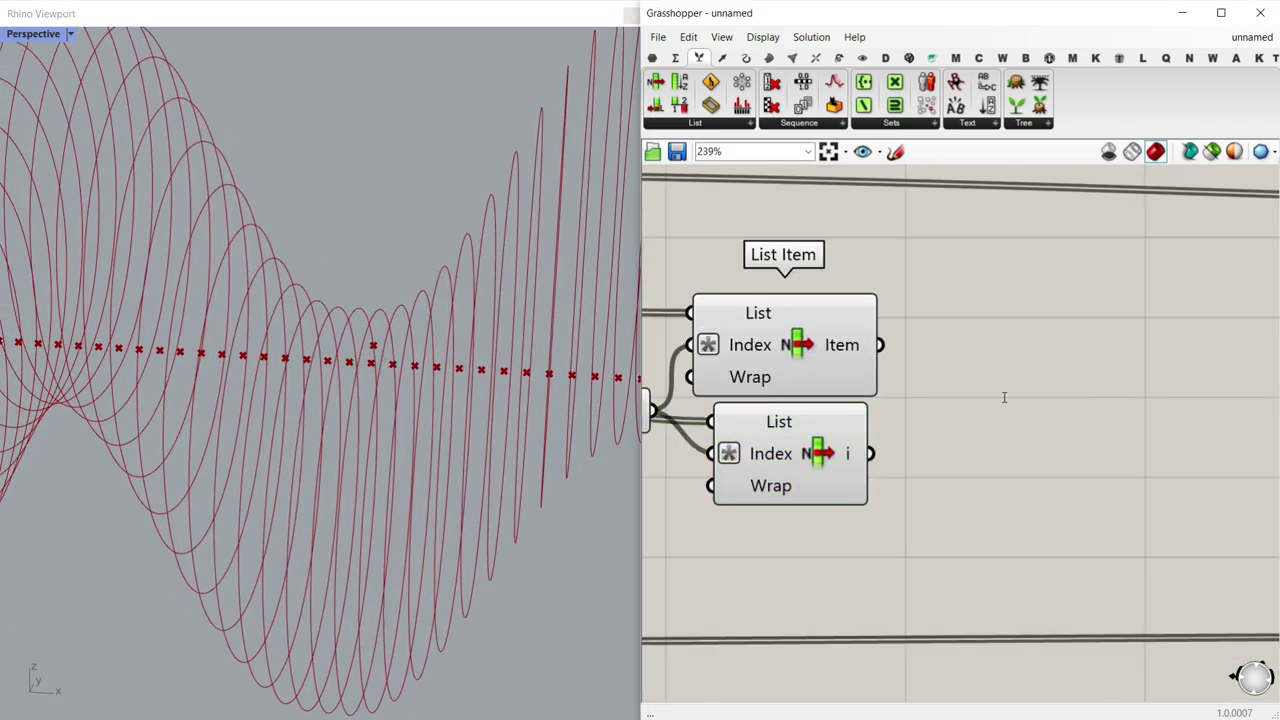
double_click(1003, 397)
type("rot")
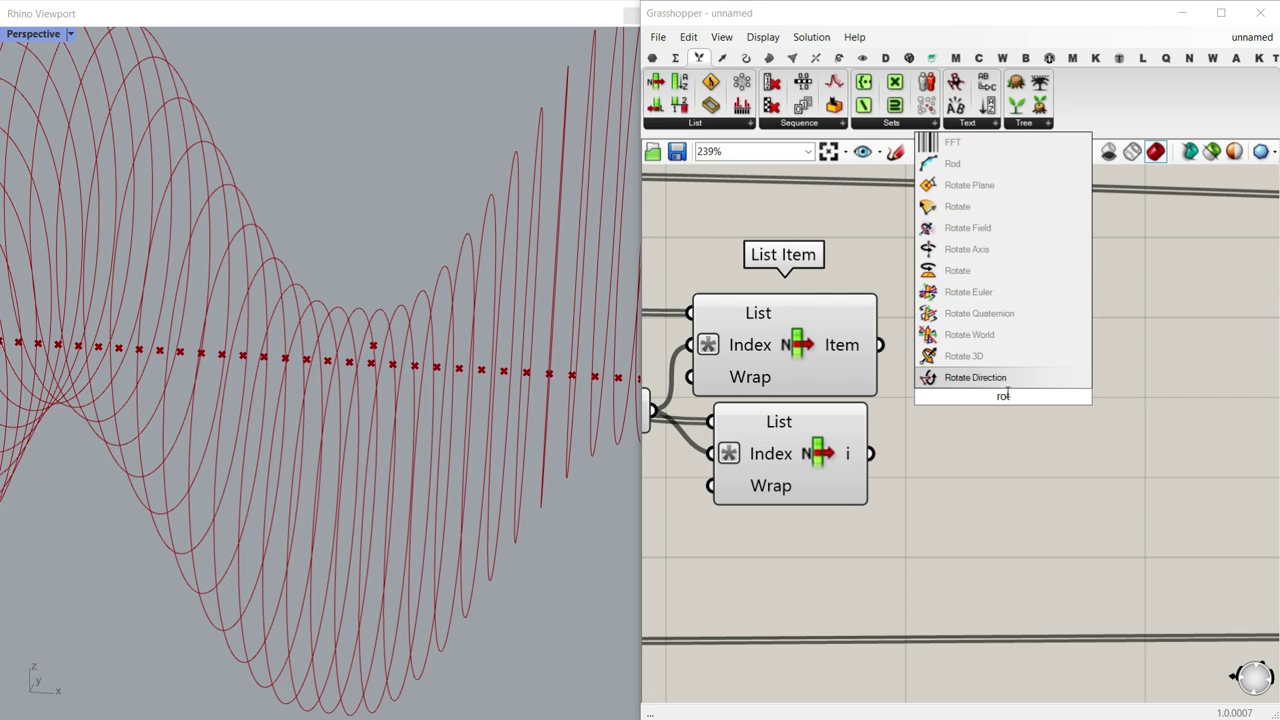
left_click(994, 358)
left_click_drag(939, 379, 959, 374)
left_click(799, 358)
left_click_drag(881, 343, 902, 343)
left_click_drag(924, 420, 990, 440)
Step: Add a Unit X vector and connect it to the new Rotate 3D's Axis input
double_click(830, 534)
type("x")
left_click(818, 473)
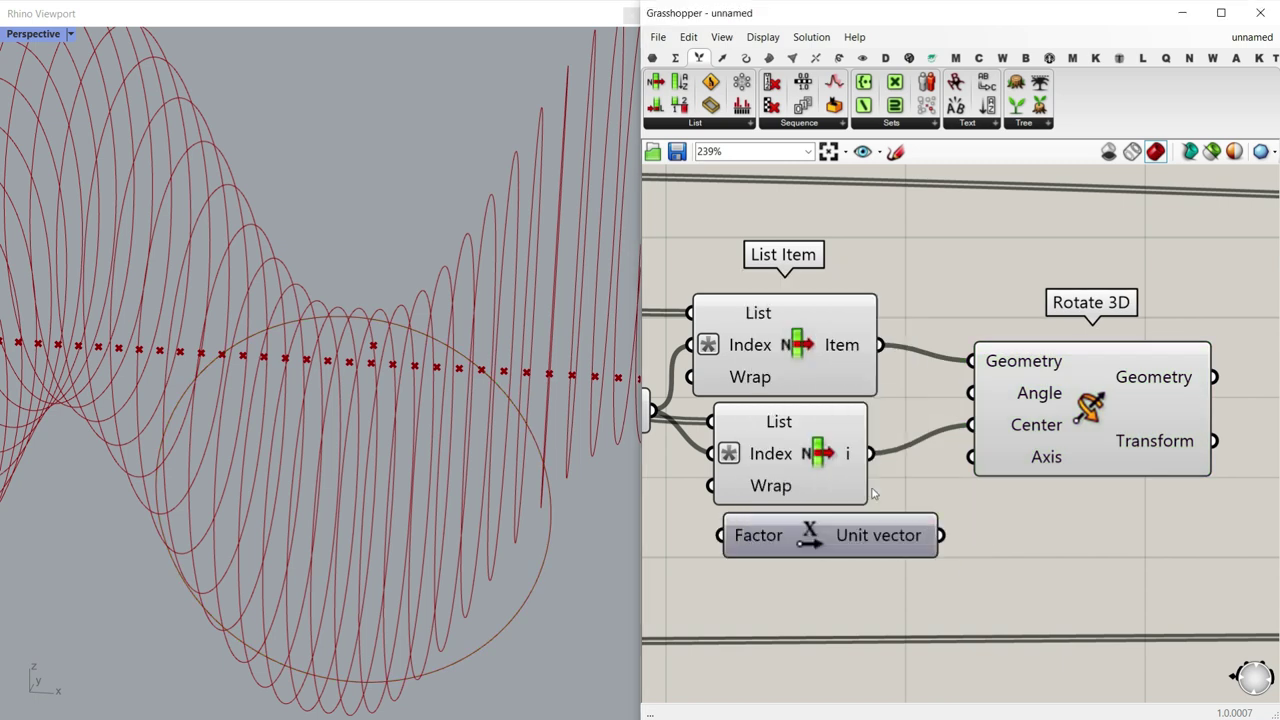
Step: Switch the new Rotate 3D's Angle input to degrees and assign it a fixed number
right_click(1029, 391)
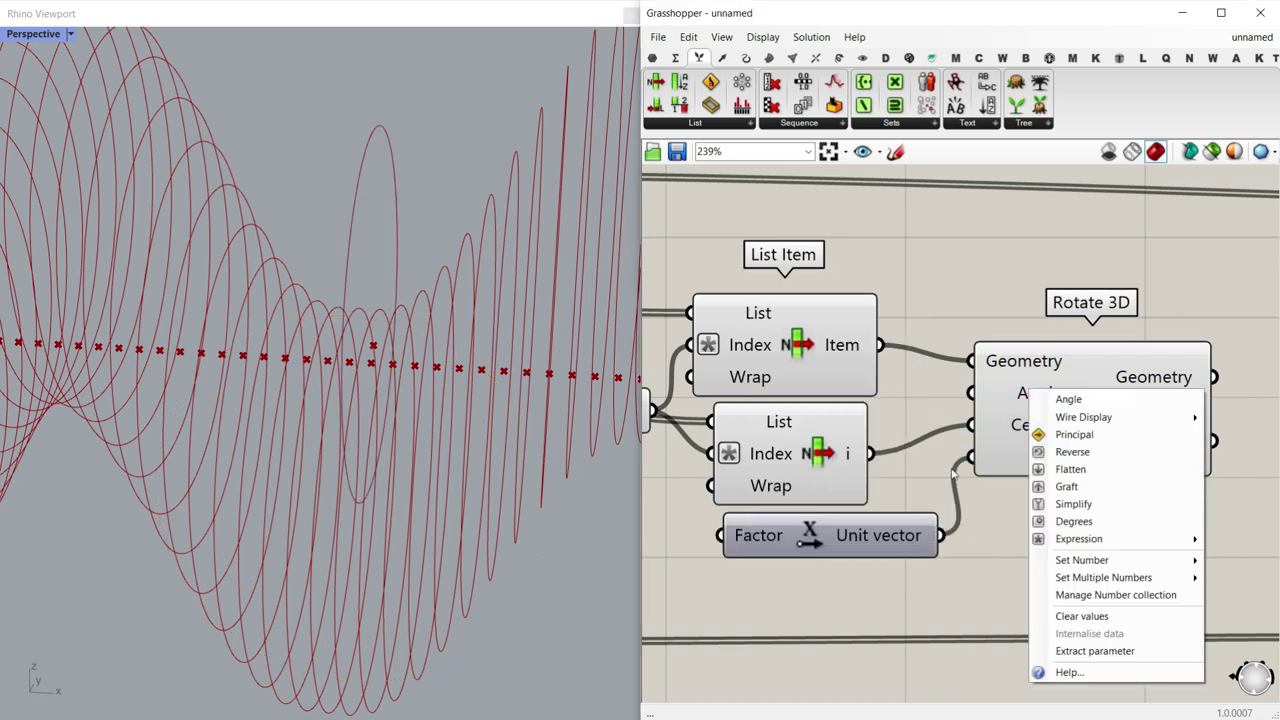
left_click(1066, 523)
right_click(1022, 396)
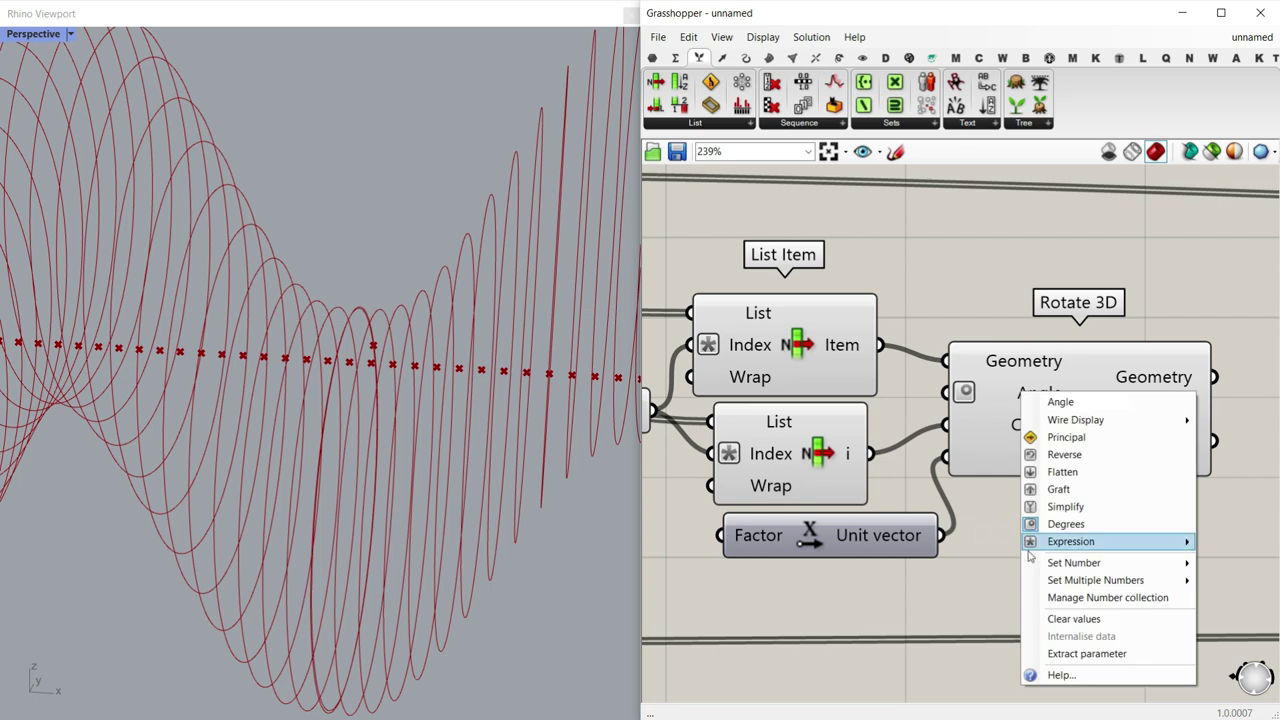
mouse_move(1075, 563)
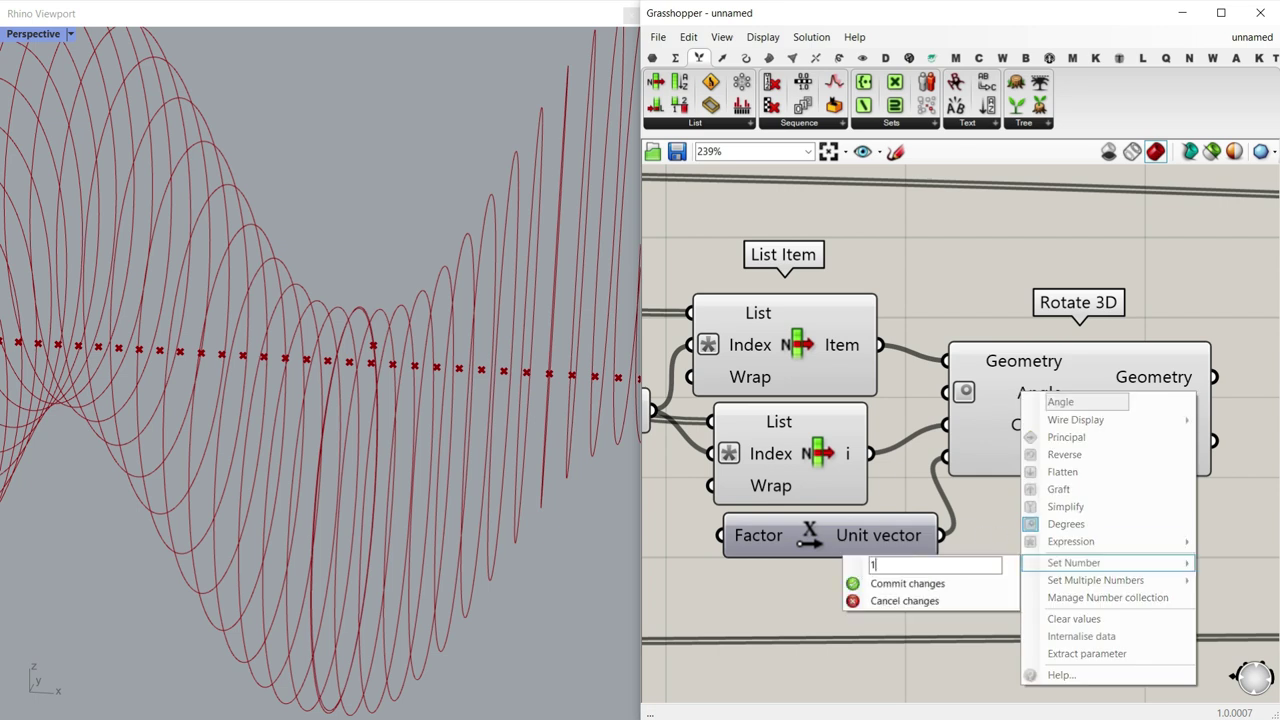
left_click(868, 584)
Step: Turn off the preview of the List Length and both List Item components
scroll(899, 438, "down", 2)
right_click_drag(904, 310, 1027, 311)
left_click_drag(1027, 311, 757, 482)
right_click(725, 482)
left_click(766, 505)
Step: Move the downstream component groups farther along the canvas to make room after the new Rotate 3D
scroll(409, 423, "down", 5)
right_click_drag(409, 422, 423, 363)
scroll(425, 363, "up", 5)
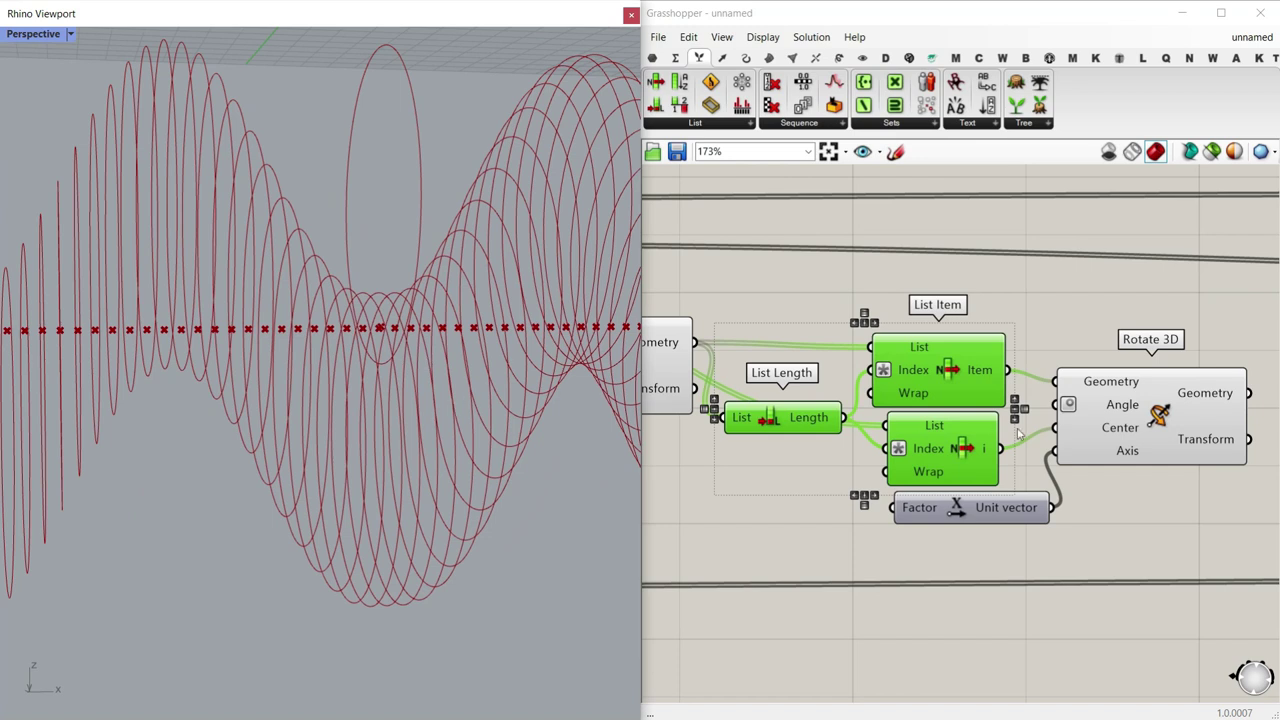
right_click_drag(1018, 432, 860, 420)
left_click(942, 434)
scroll(942, 434, "down", 8)
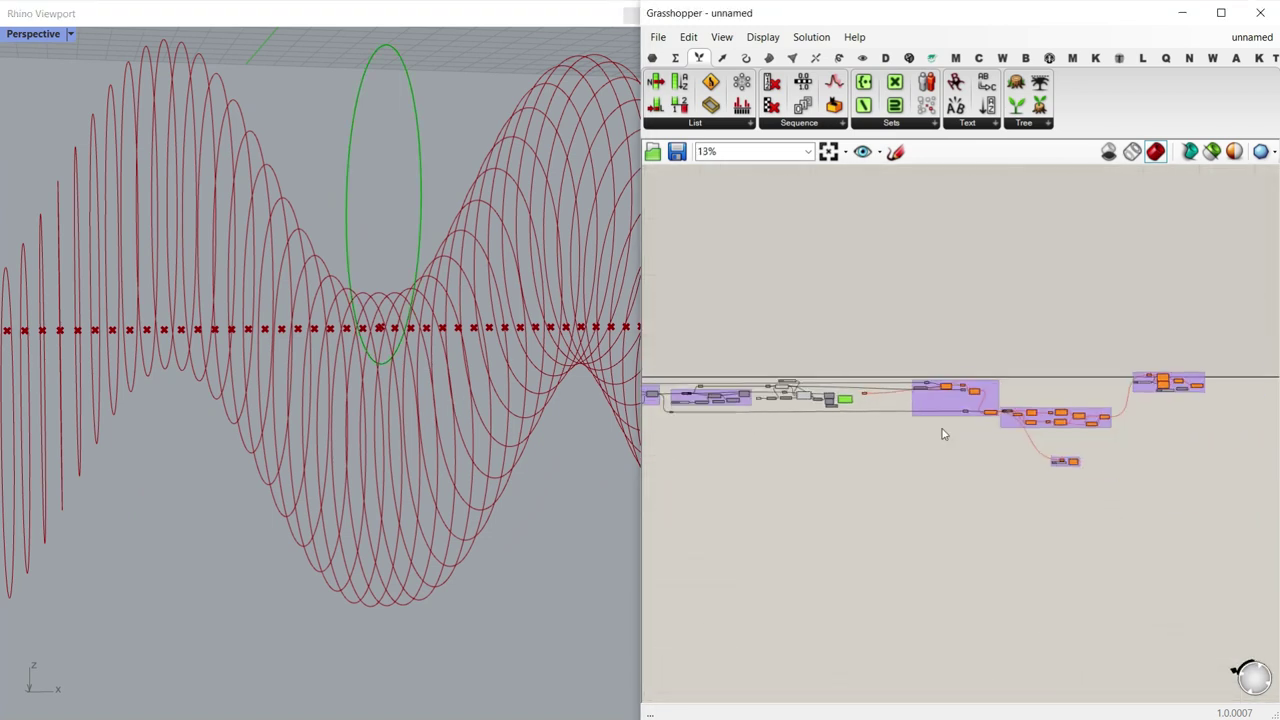
left_click_drag(1183, 480, 886, 372)
scroll(810, 403, "up", 3)
left_click(791, 437)
Step: Add a Curve parameter fed by the first Rotate 3D's Geometry output and place it above the second Rotate 3D
scroll(791, 437, "up", 8)
left_click(806, 318)
scroll(826, 322, "up", 2)
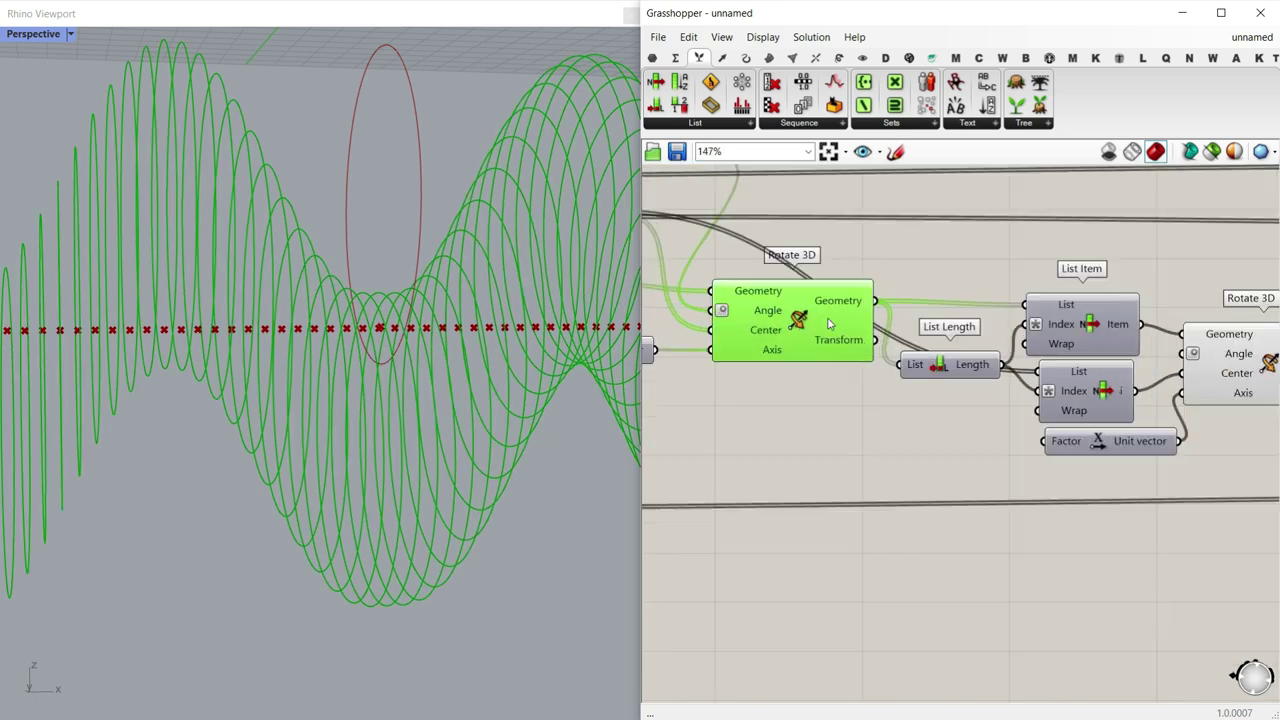
left_click(653, 57)
scroll(939, 272, "up", 2)
left_click(932, 252)
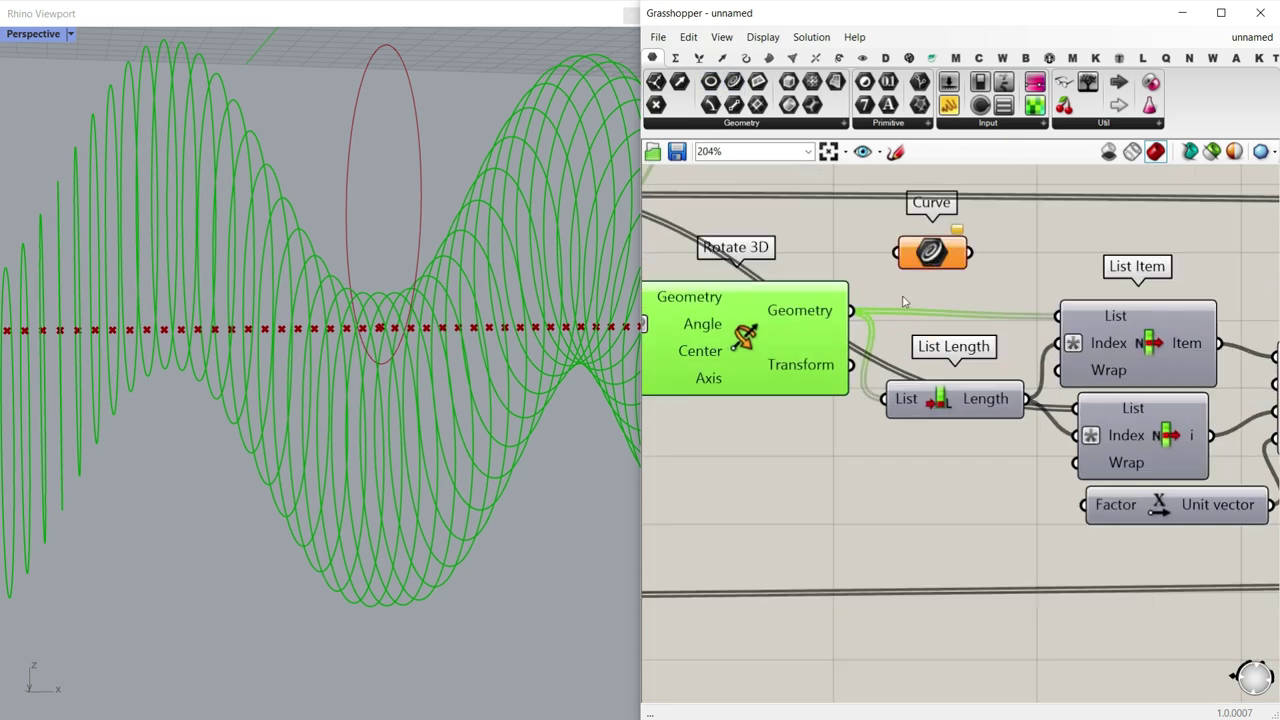
scroll(893, 262, "down", 7)
left_click(914, 284)
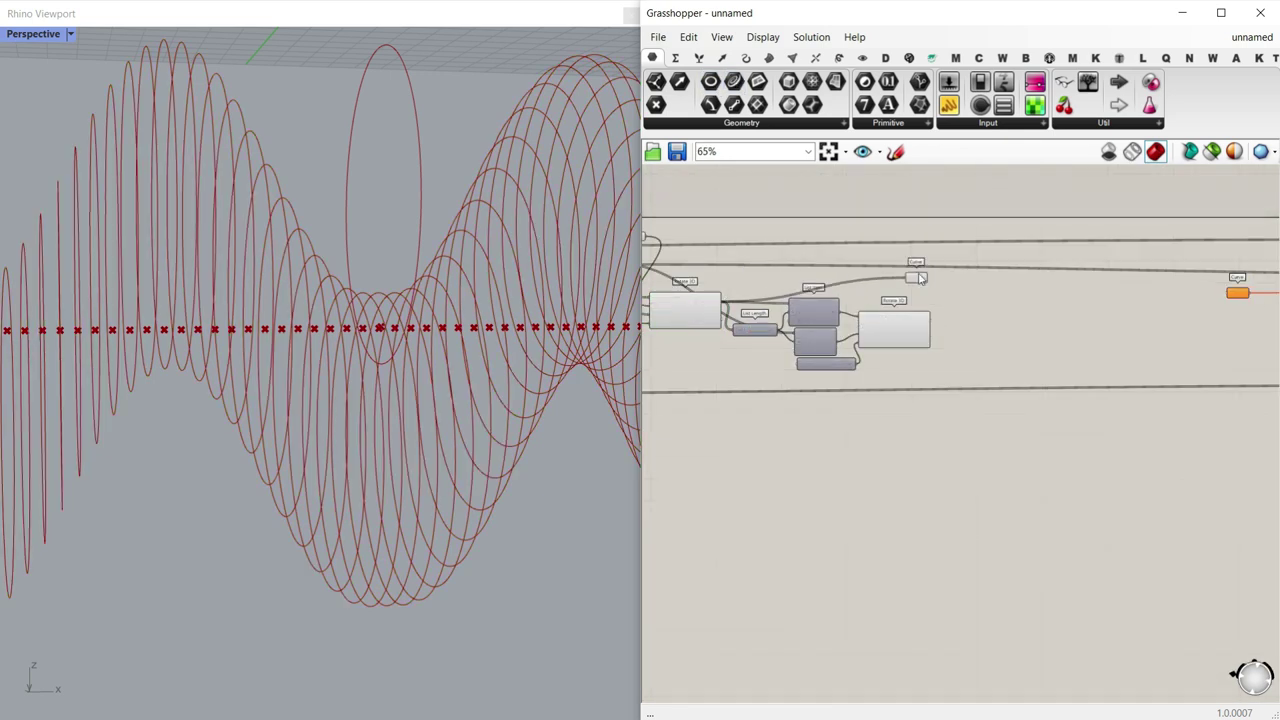
scroll(918, 279, "up", 6)
left_click(858, 405)
left_click_drag(905, 283, 885, 333)
Step: Add a Replace Items component beside the Curve parameter and the second Rotate 3D
left_click(699, 58)
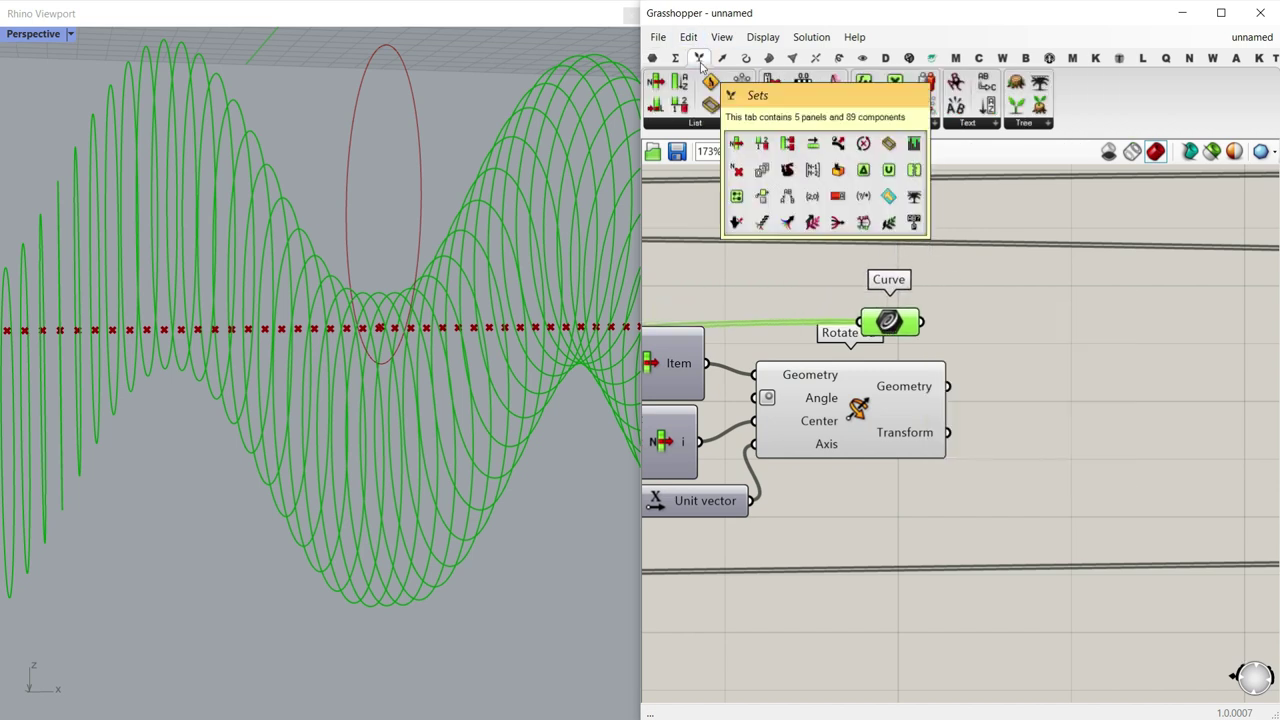
left_click(715, 124)
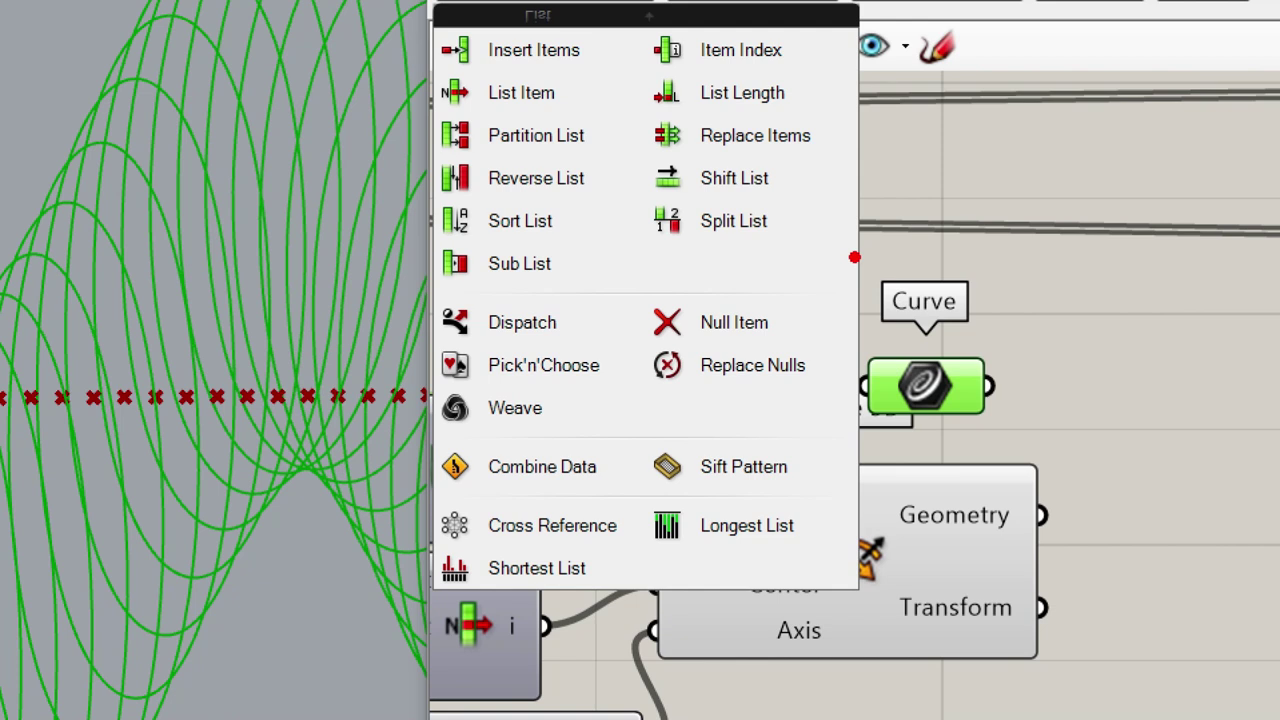
left_click_drag(610, 106, 842, 160, "ctrl")
key("Escape")
left_click(719, 126)
left_click(804, 196)
scroll(1060, 350, "up", 2)
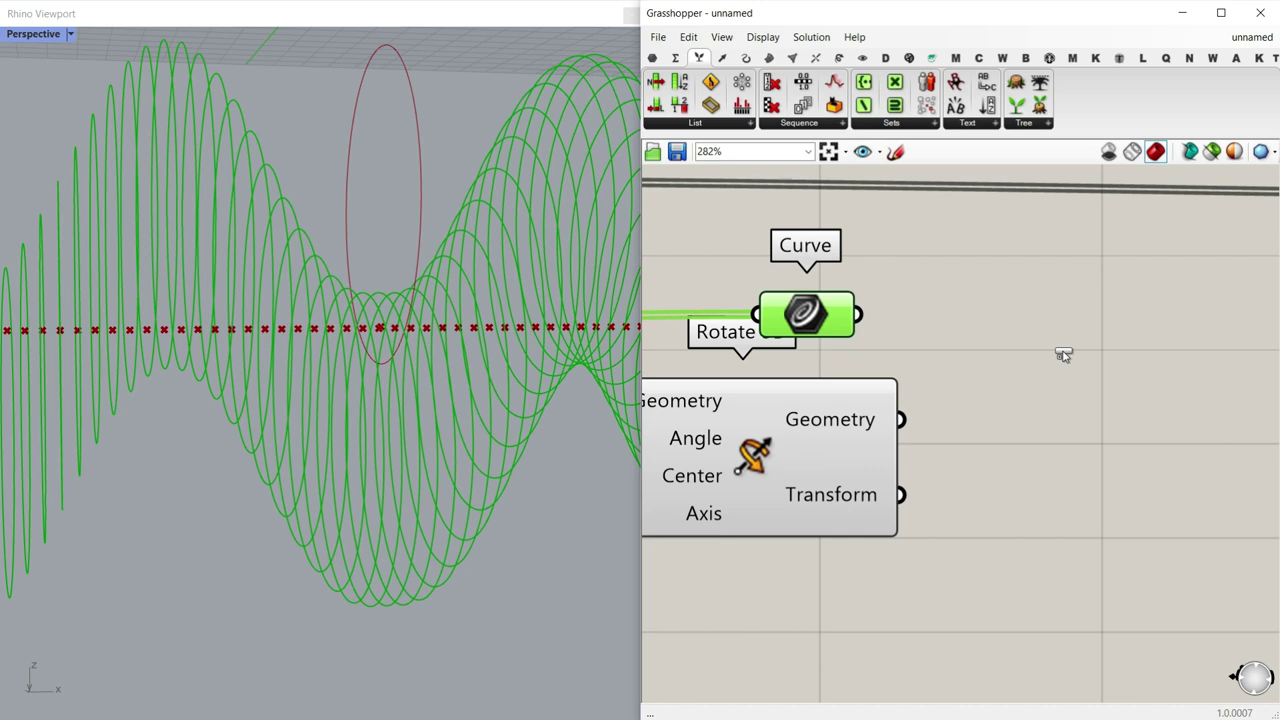
left_click(1083, 400)
left_click_drag(1083, 400, 1085, 434)
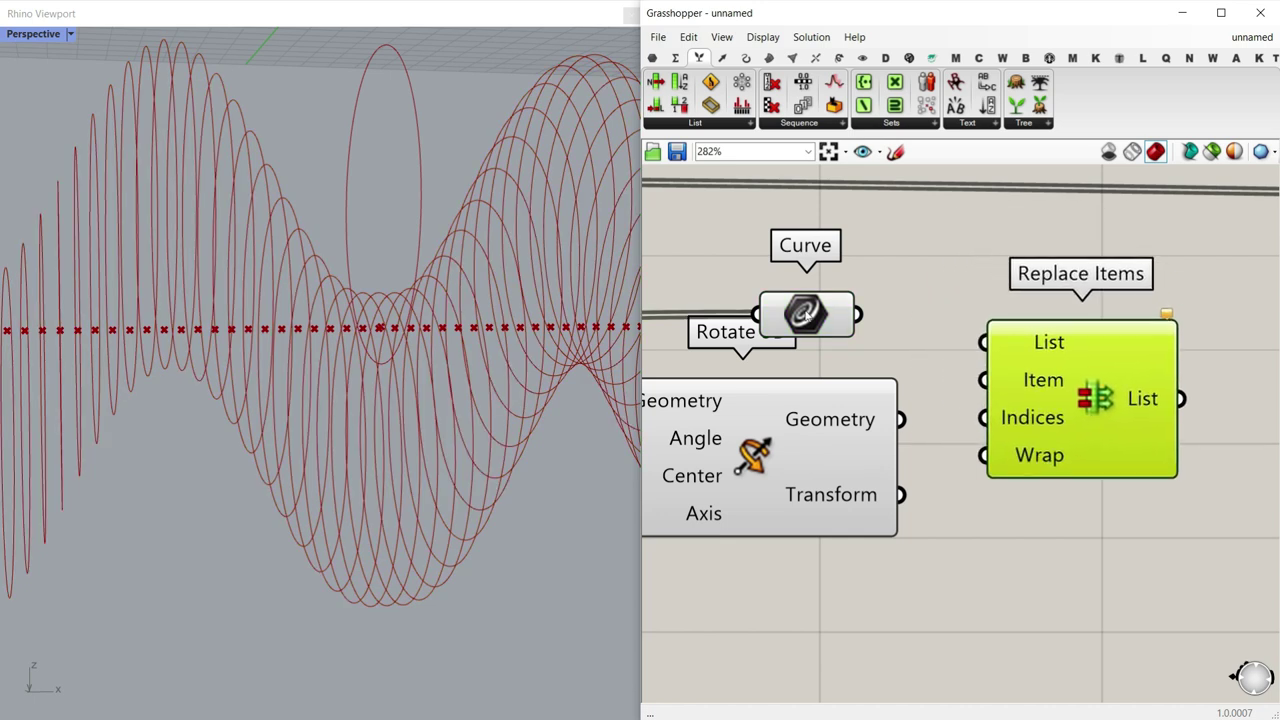
Step: Connect the Curve parameter to Replace Items' List and the second Rotate 3D's Geometry to its Item input
left_click(845, 318)
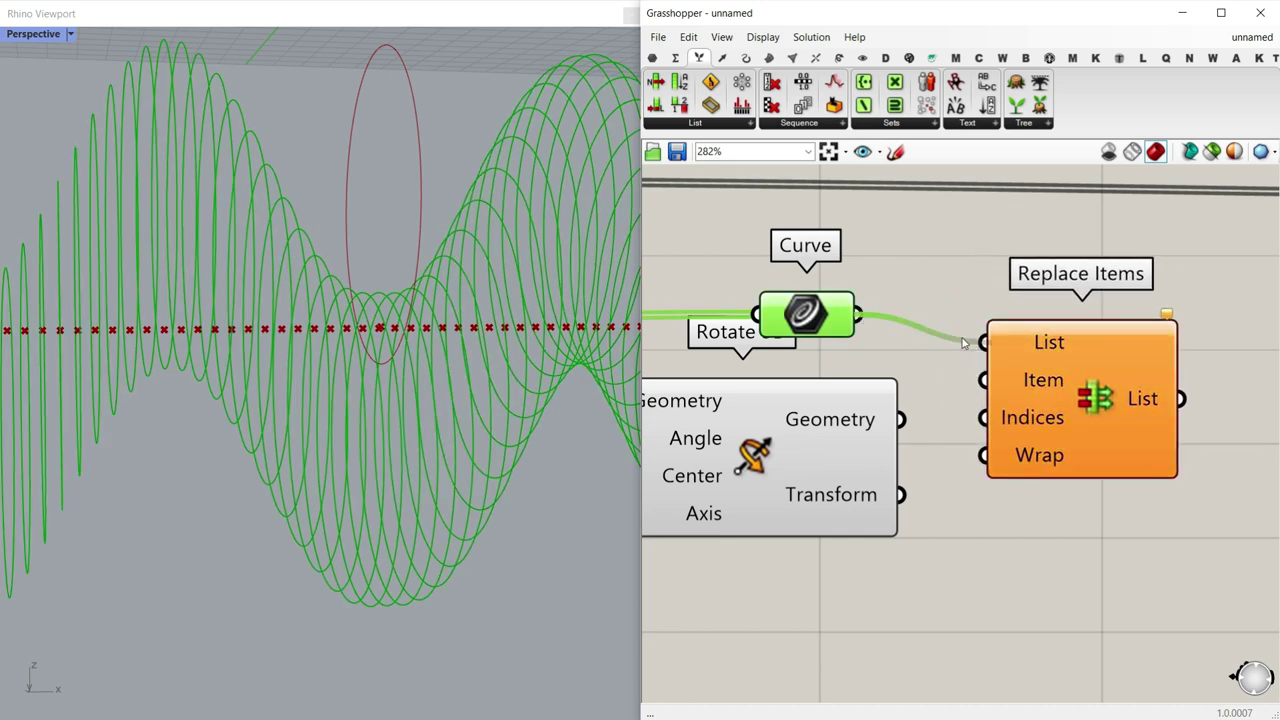
left_click_drag(963, 343, 983, 342)
left_click(883, 432)
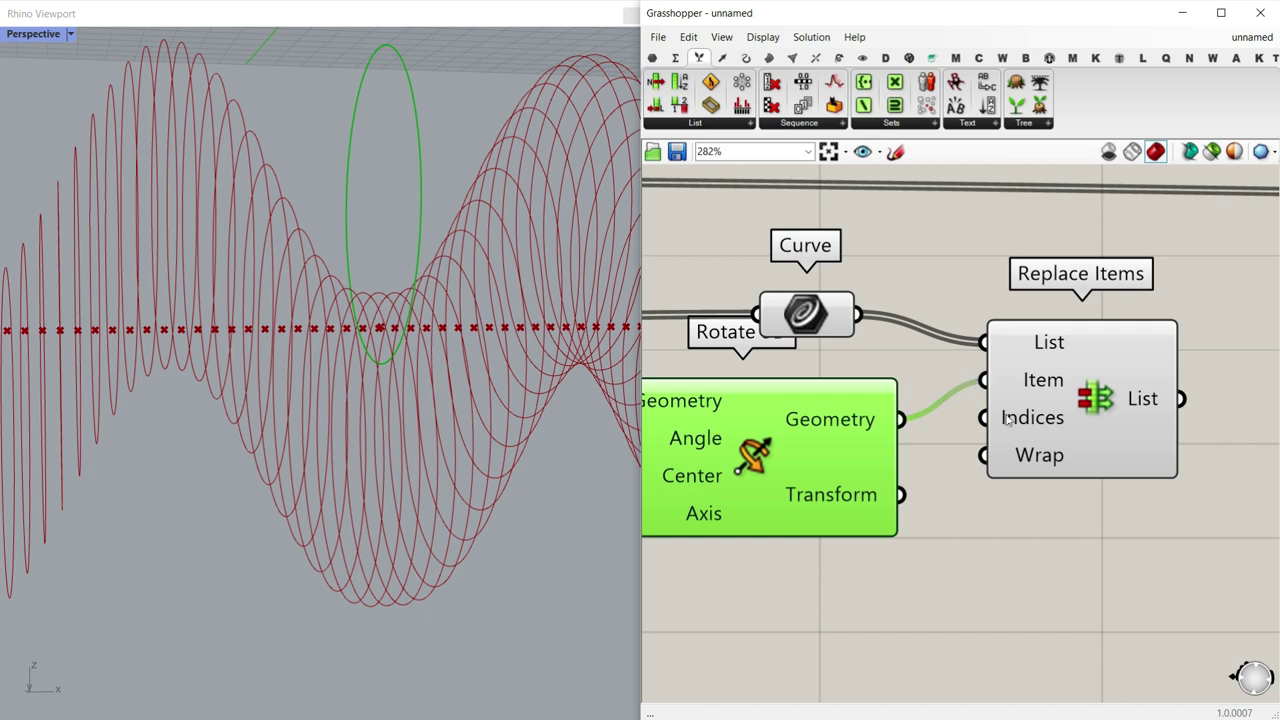
Step: Connect List Length to Replace Items' Indices input and apply the same middle-index expression used on List Item
scroll(1040, 418, "down", 2)
right_click_drag(808, 428, 865, 403)
right_click_drag(750, 459, 901, 442)
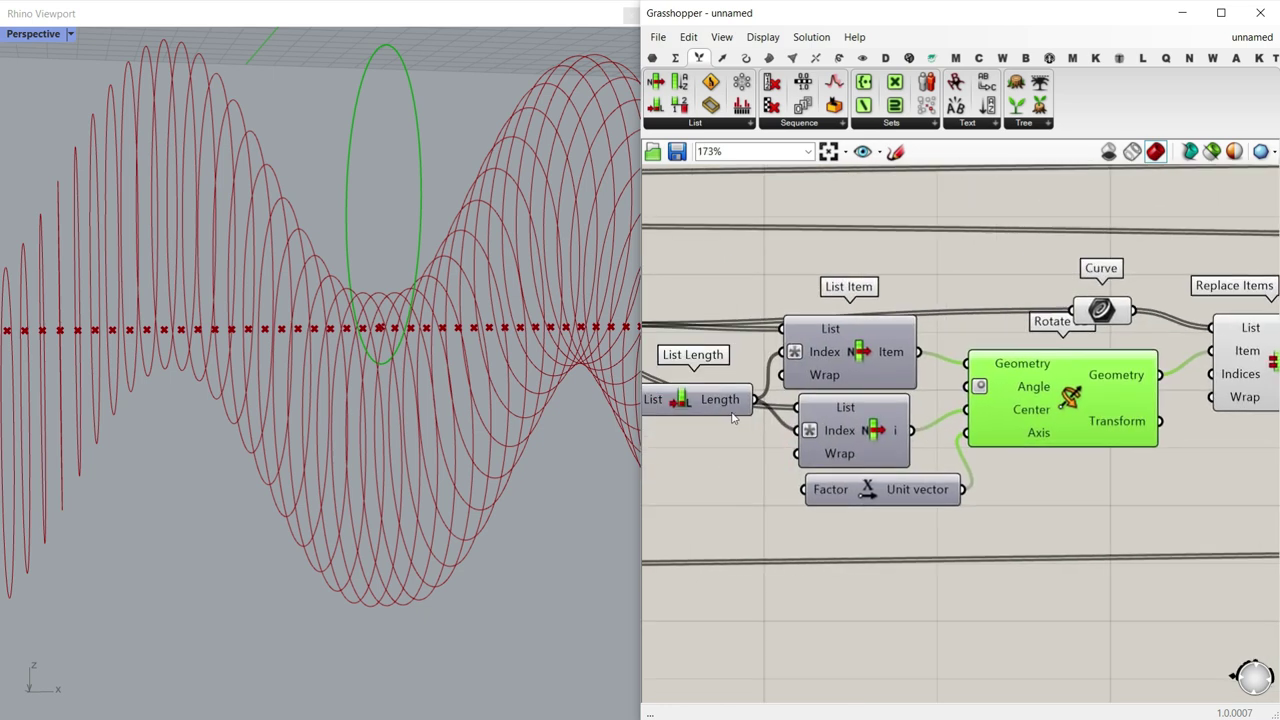
left_click(720, 416)
left_click(742, 436)
scroll(745, 430, "down", 3)
left_click_drag(725, 421, 1044, 391)
scroll(1036, 390, "up", 5)
right_click(1065, 384)
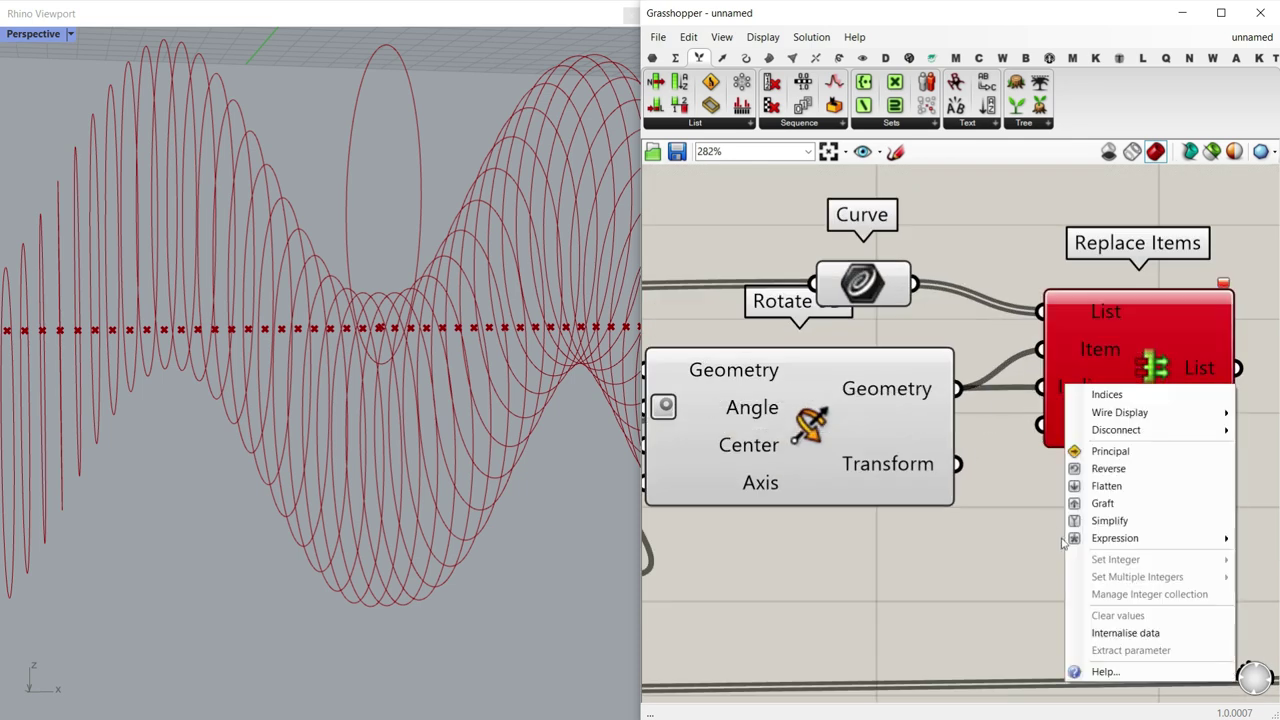
mouse_move(1070, 539)
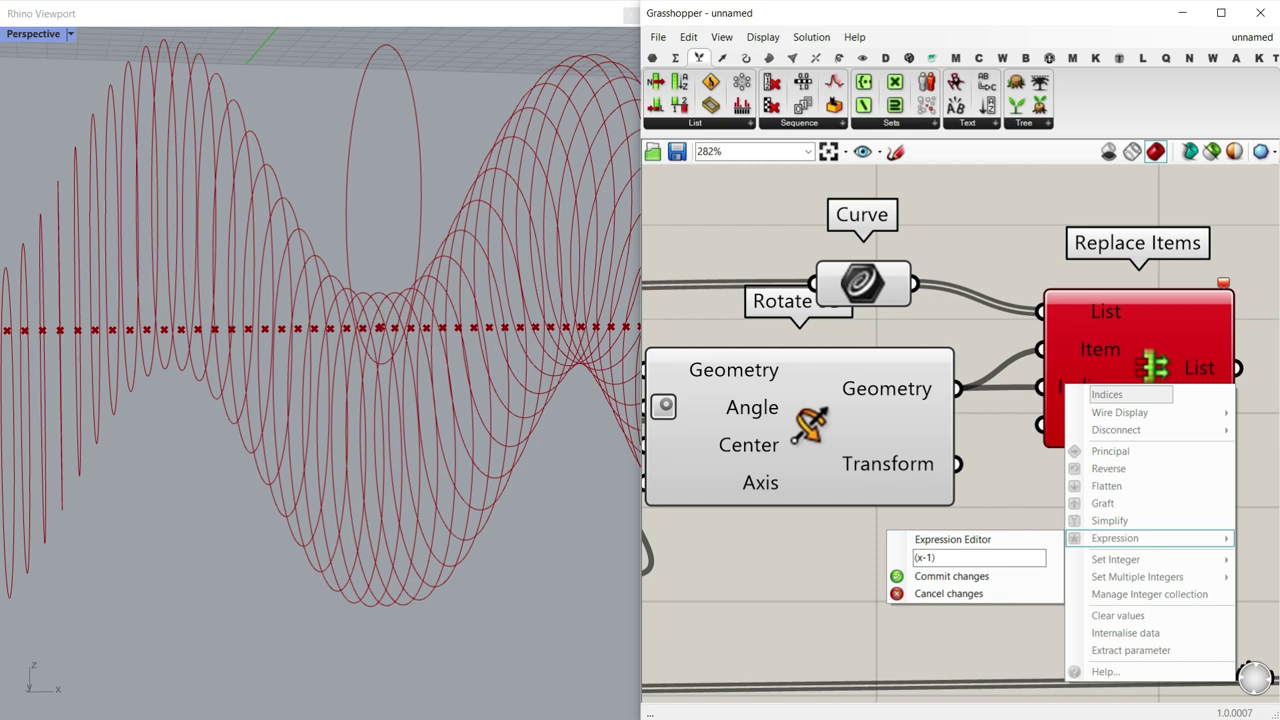
left_click(958, 576)
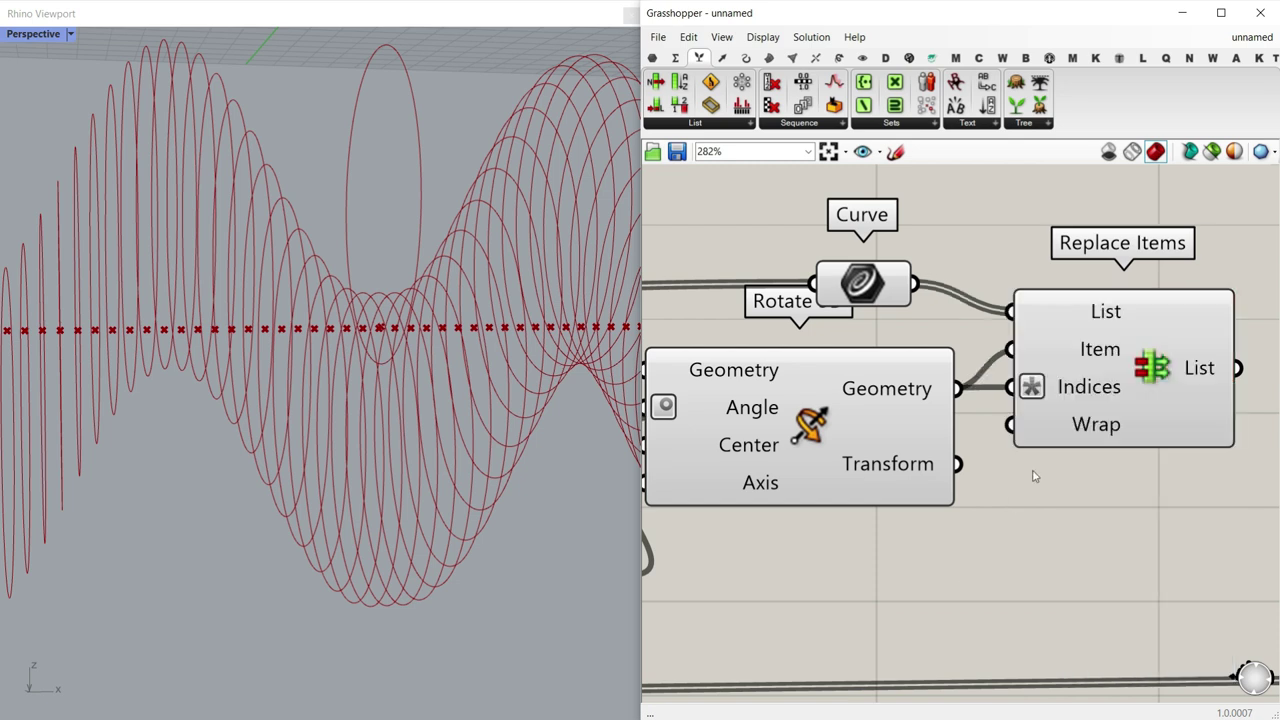
Step: Turn off the preview of the circle-rotating components that come before Replace Items
scroll(1095, 383, "down", 3)
scroll(1137, 340, "up", 2)
scroll(1152, 388, "down", 6)
left_click_drag(1130, 452, 658, 306)
left_click(914, 263)
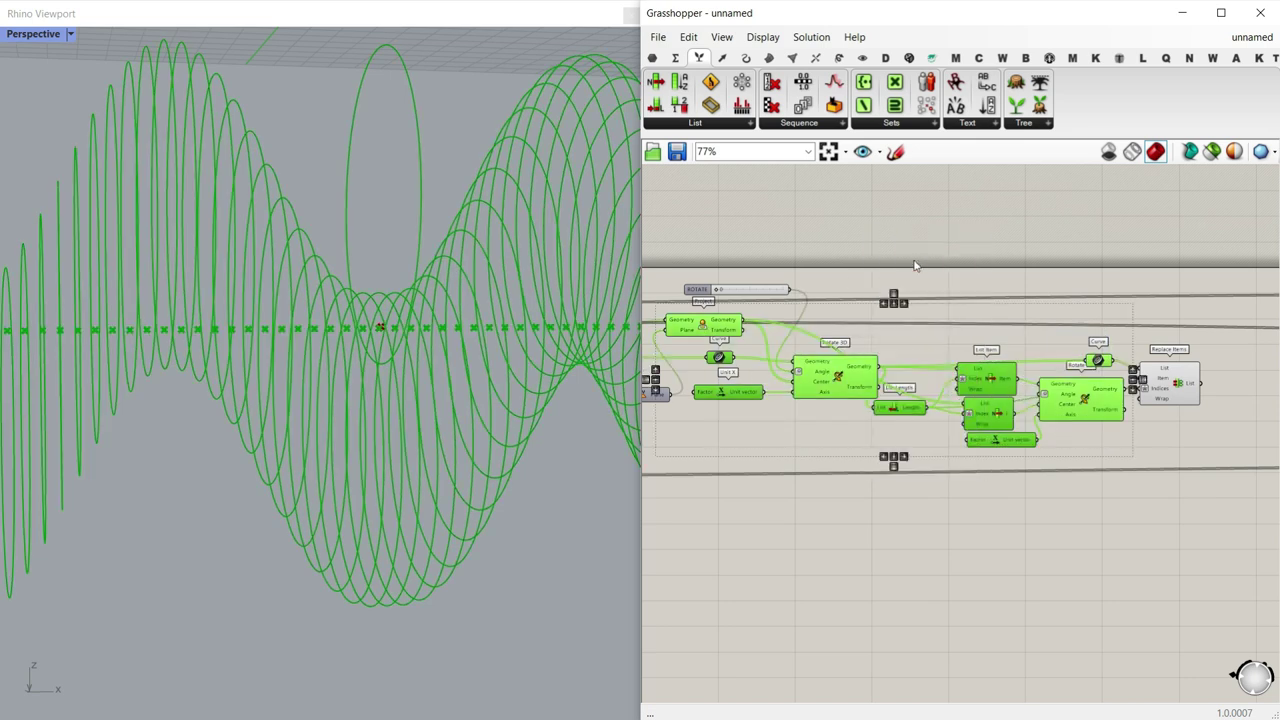
left_click(892, 273)
right_click(710, 336)
left_click(752, 349)
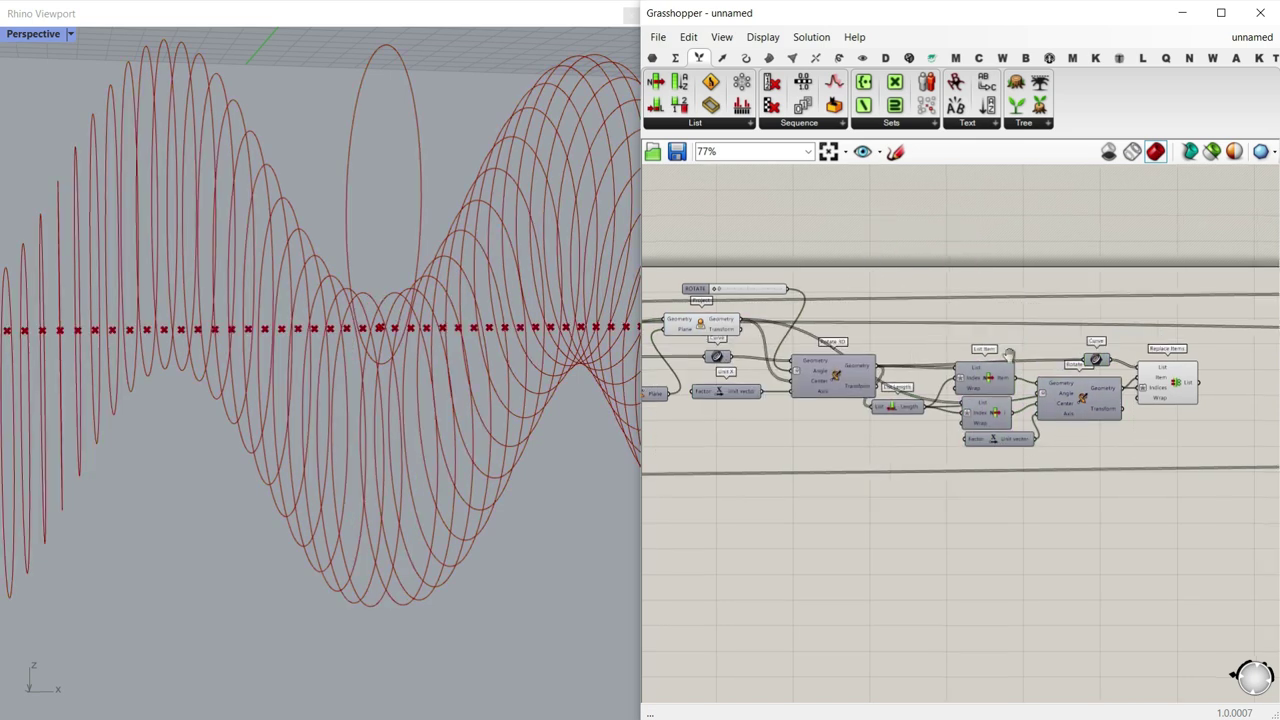
Step: Connect Replace Items' List output to the downstream Curve parameter and turn off the preview of Replace Items
scroll(1046, 389, "up", 4)
left_click(910, 385)
scroll(466, 380, "down", 8)
mouse_move(466, 380)
right_mouse_down()
mouse_move(290, 385)
mouse_move(450, 392)
right_mouse_up()
right_click_drag(964, 378, 760, 400)
scroll(770, 400, "down", 3)
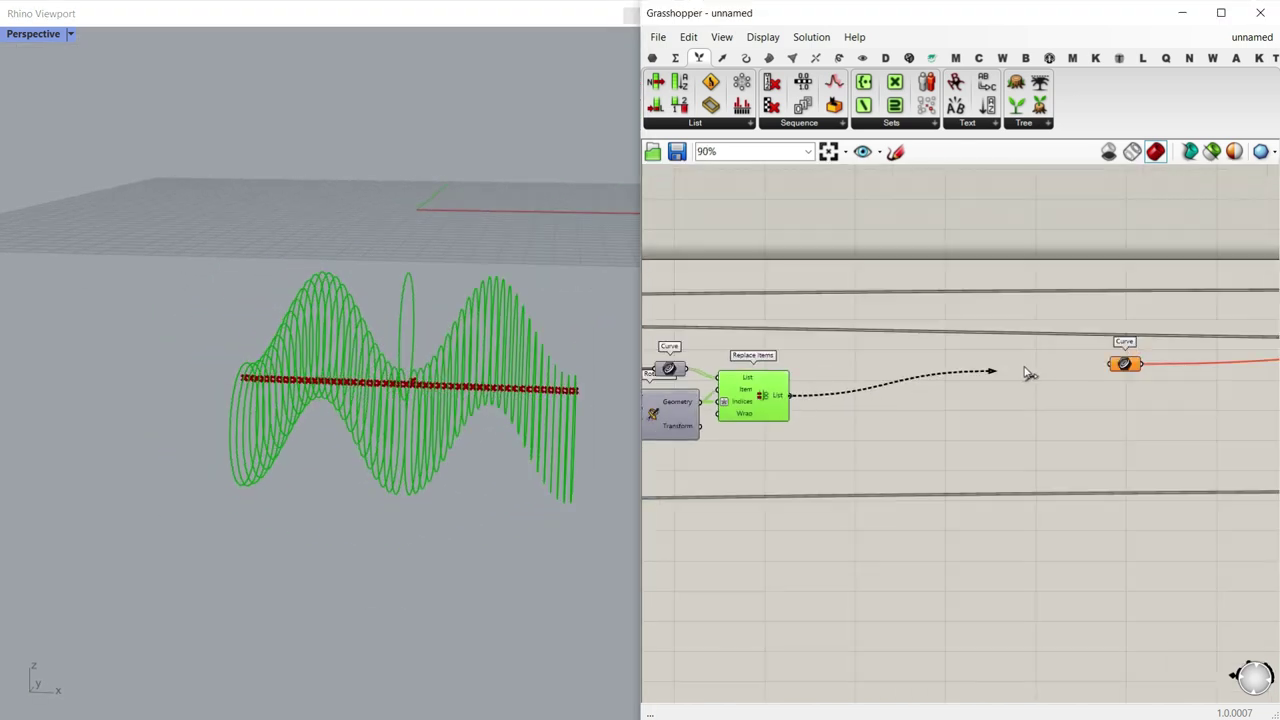
scroll(1100, 380, "down", 4)
left_click_drag(1025, 457, 780, 345)
right_click(847, 300)
left_click(880, 320)
scroll(1000, 350, "down", 2)
Step: Group the components from the ROTATE slider through Replace Items
key("ctrl+g")
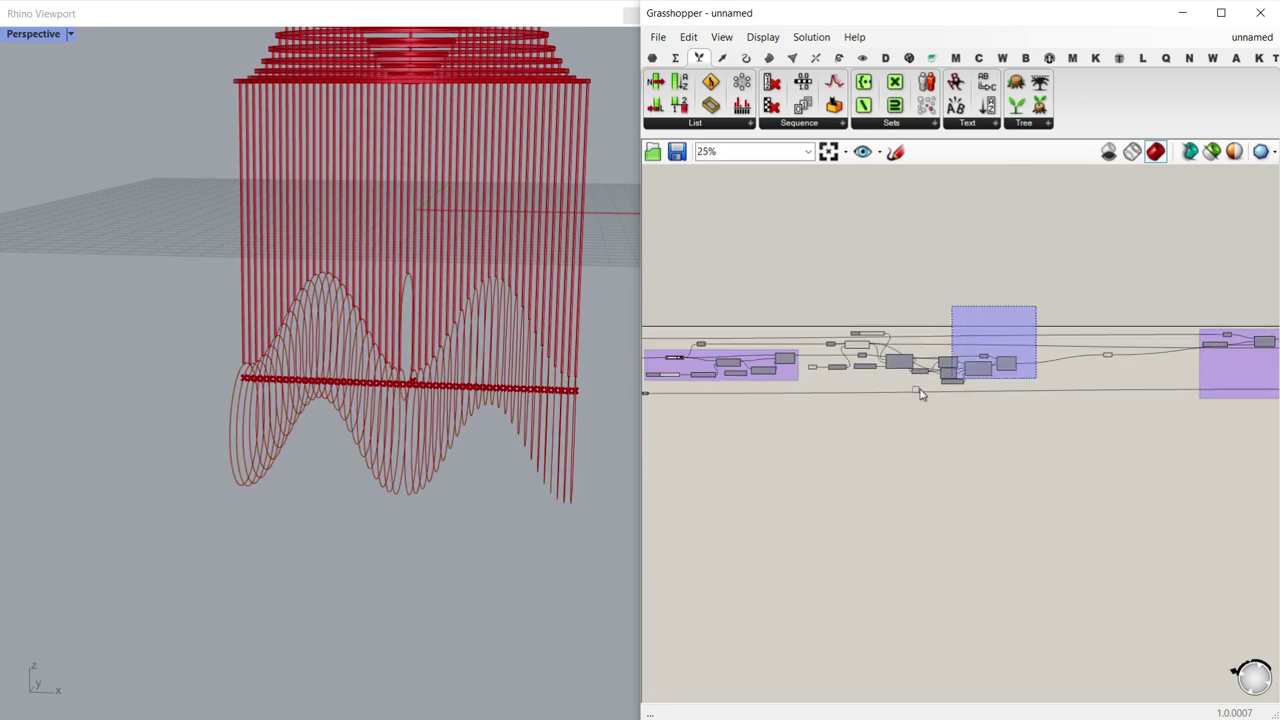
left_click_drag(812, 408, 813, 406)
right_click(836, 436)
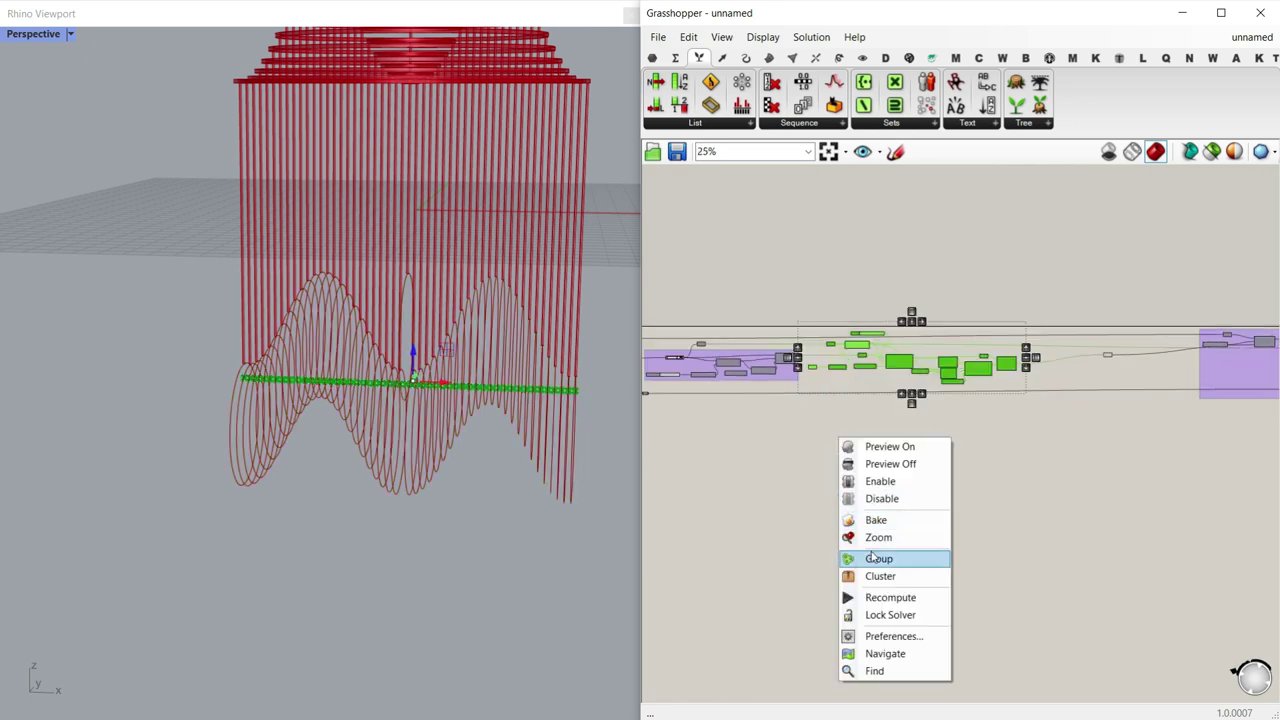
left_click(857, 554)
Step: Examine the updated piped rings and vertical lines from above and close to the centre
right_click_drag(490, 262, 326, 193)
scroll(313, 266, "up", 6)
scroll(312, 265, "down", 5)
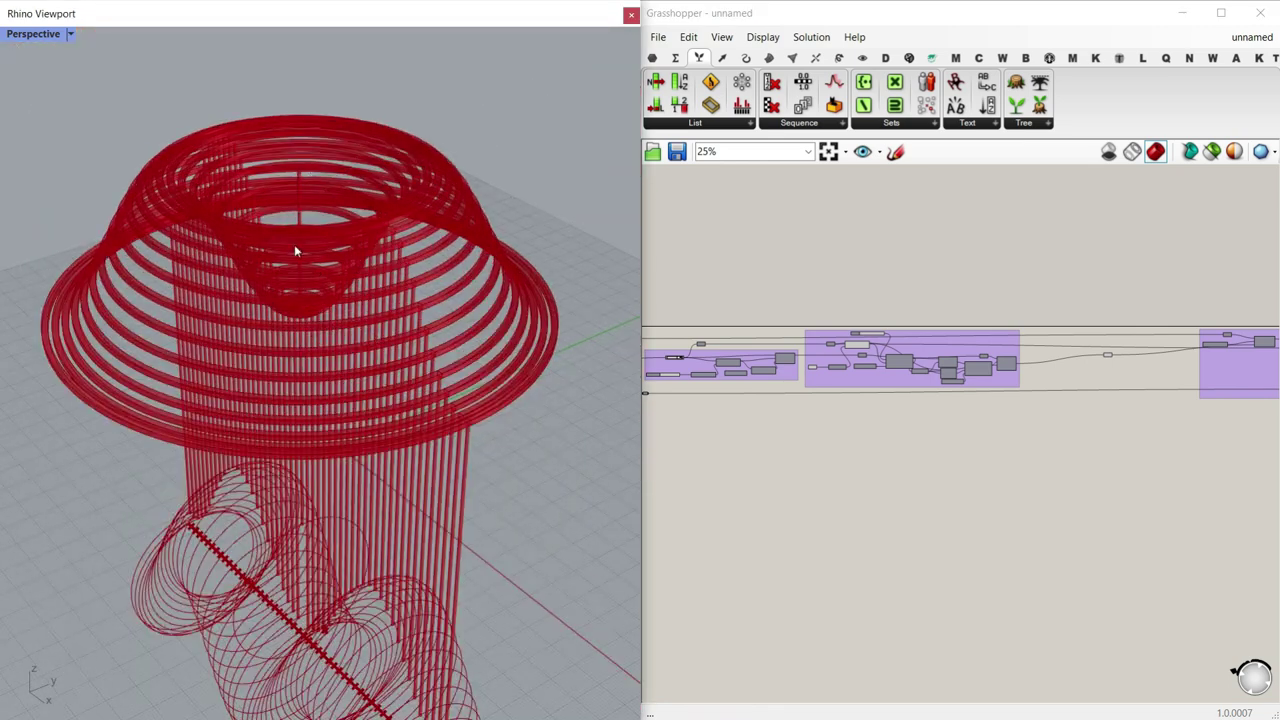
scroll(294, 244, "up", 4)
scroll(391, 246, "down", 6)
scroll(508, 187, "up", 3)
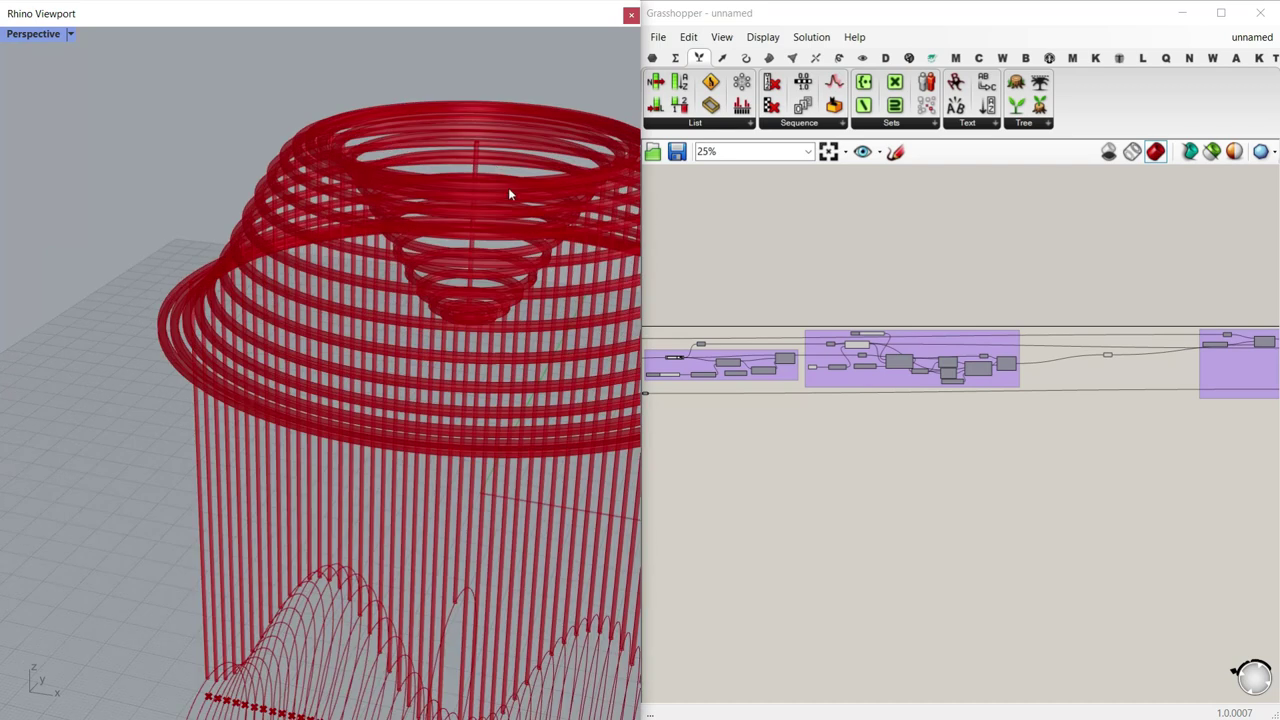
Step: Toggle the preview of the Point parameter after Project Point to check which points it holds
left_click(1117, 284)
scroll(905, 395, "up", 6)
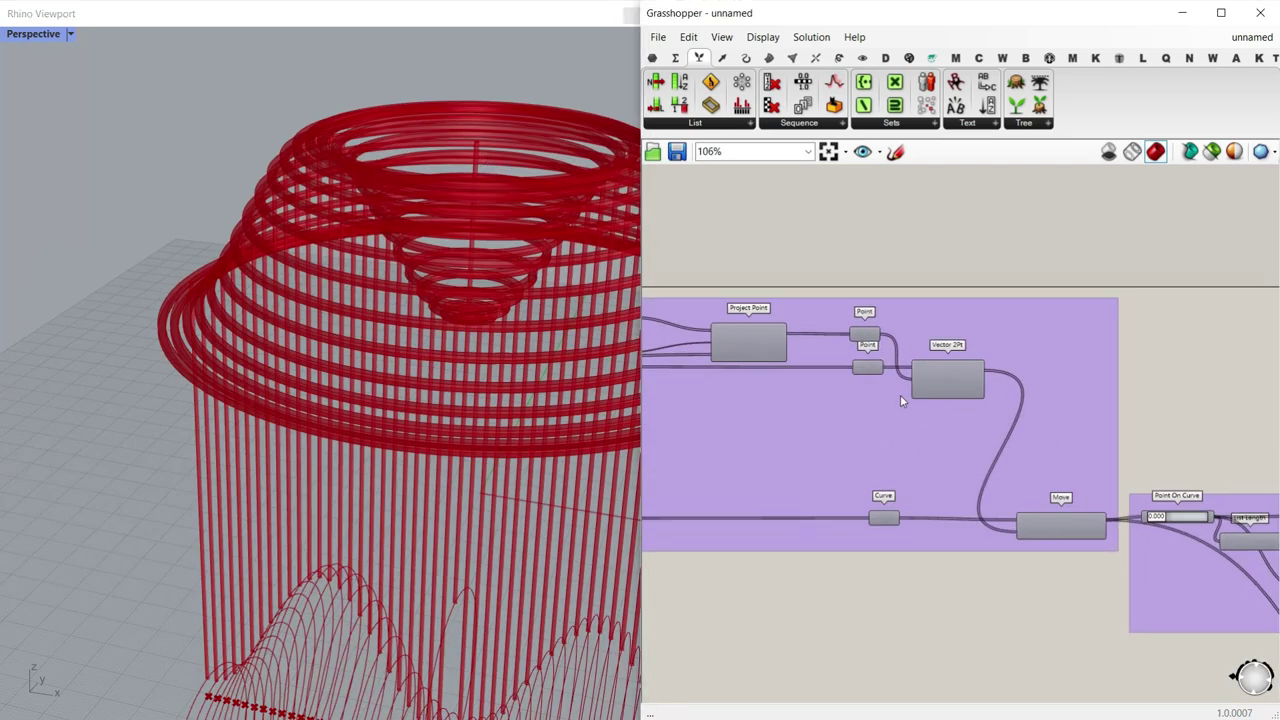
right_click(853, 310)
left_click(875, 338)
left_click(850, 310)
right_click(850, 310)
left_click(875, 345)
Step: Turn on the preview of the Point parameter that feeds the upper Deconstruct component
scroll(850, 387, "down", 7)
right_click_drag(1135, 390, 982, 379)
scroll(940, 420, "up", 5)
right_click(765, 386)
left_click(779, 413)
left_click_drag(766, 391, 732, 394)
Step: Add a Sphere component above the group and connect the upper Point parameter to its Base input
scroll(738, 376, "up", 2)
left_click(770, 58)
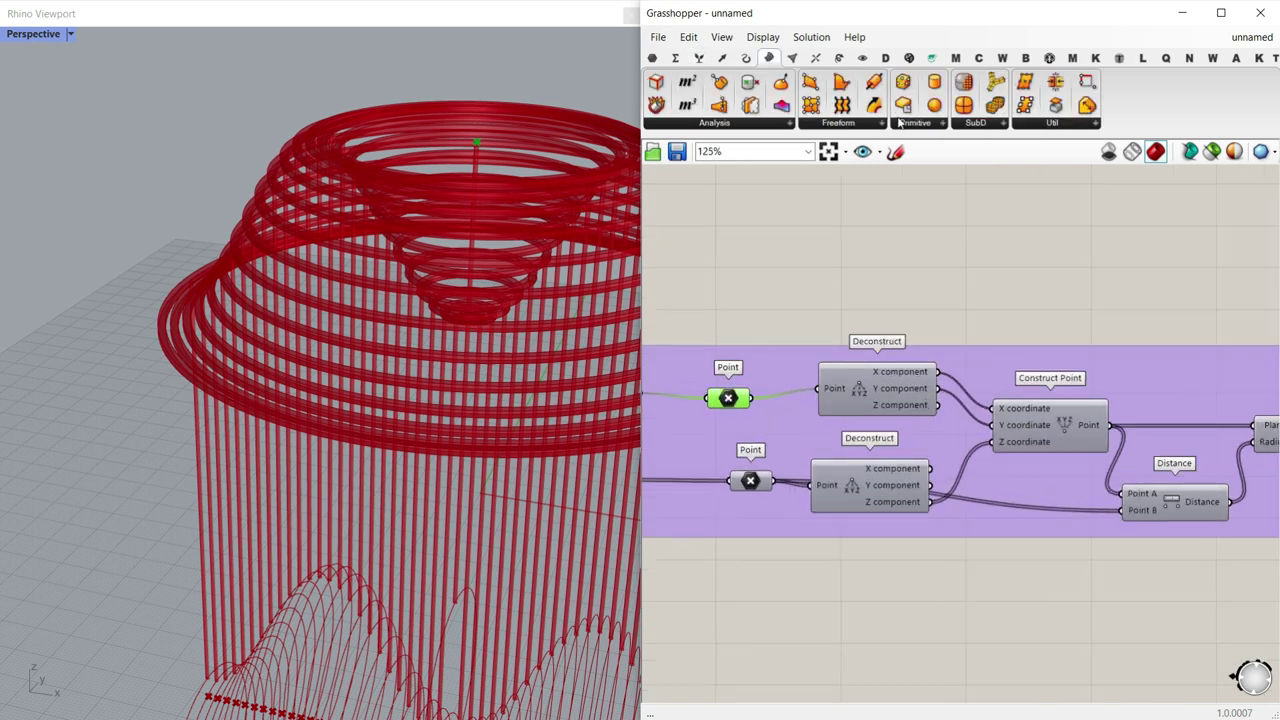
scroll(861, 286, "up", 2)
left_click_drag(932, 106, 807, 312)
right_click_drag(863, 317, 891, 338)
left_click_drag(892, 339, 952, 288)
Step: Add a Number Slider with the value 2.255 to drive the Sphere's Radius
double_click(755, 284)
type("2.255")
key("Return")
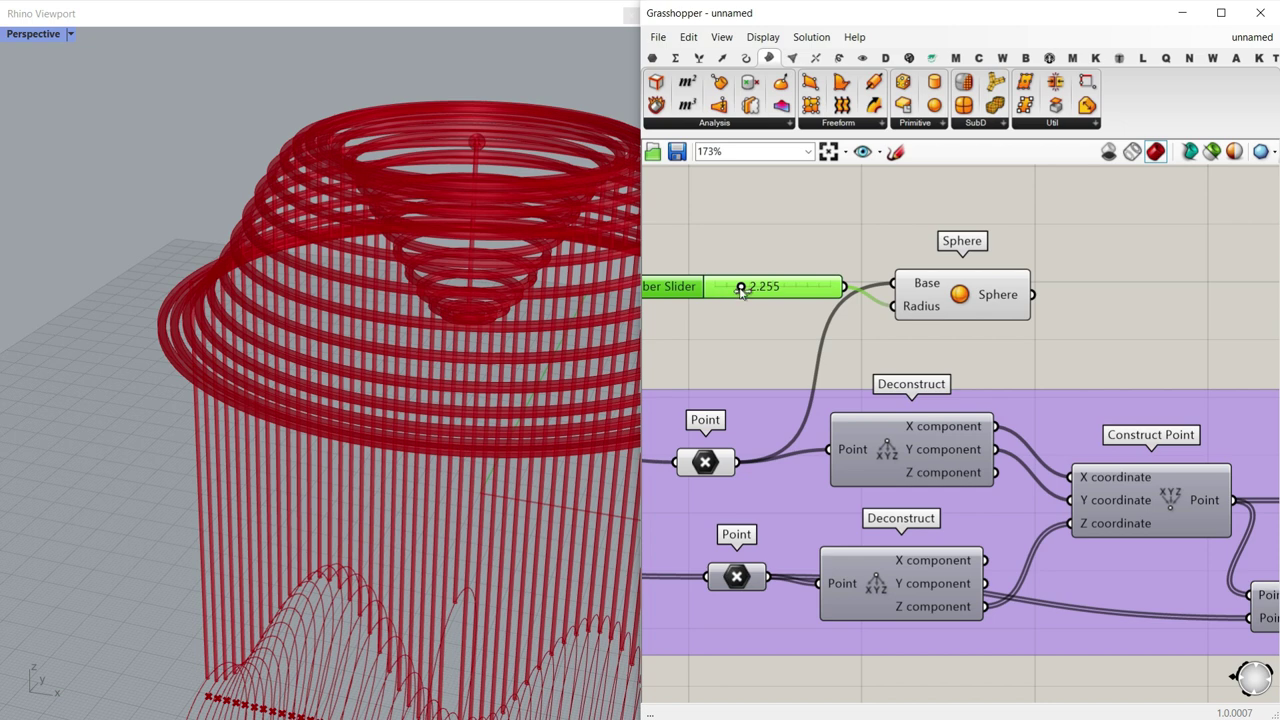
Step: Reduce the Sphere's Radius slider to 1.966, judging its size against the central rings and pipe
scroll(280, 422, "down", 10)
right_click_drag(294, 403, 360, 497)
scroll(380, 525, "up", 15)
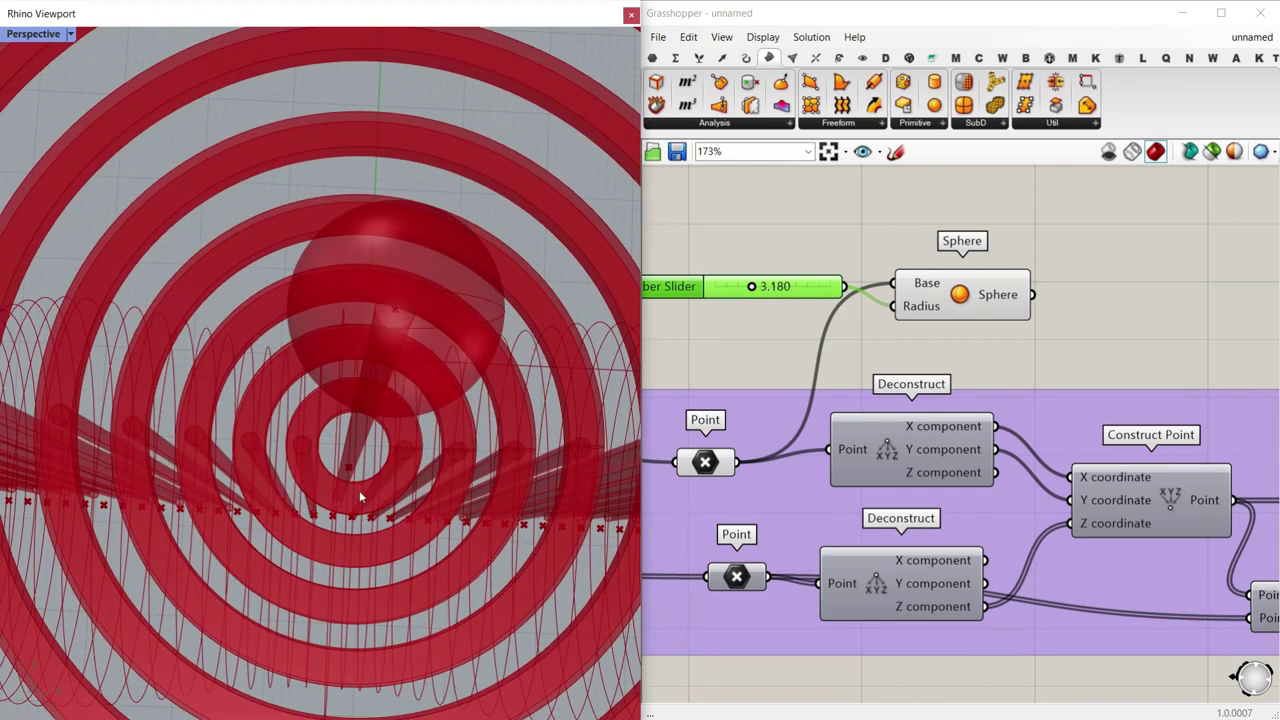
left_click_drag(742, 291, 737, 290)
right_click_drag(420, 385, 379, 307)
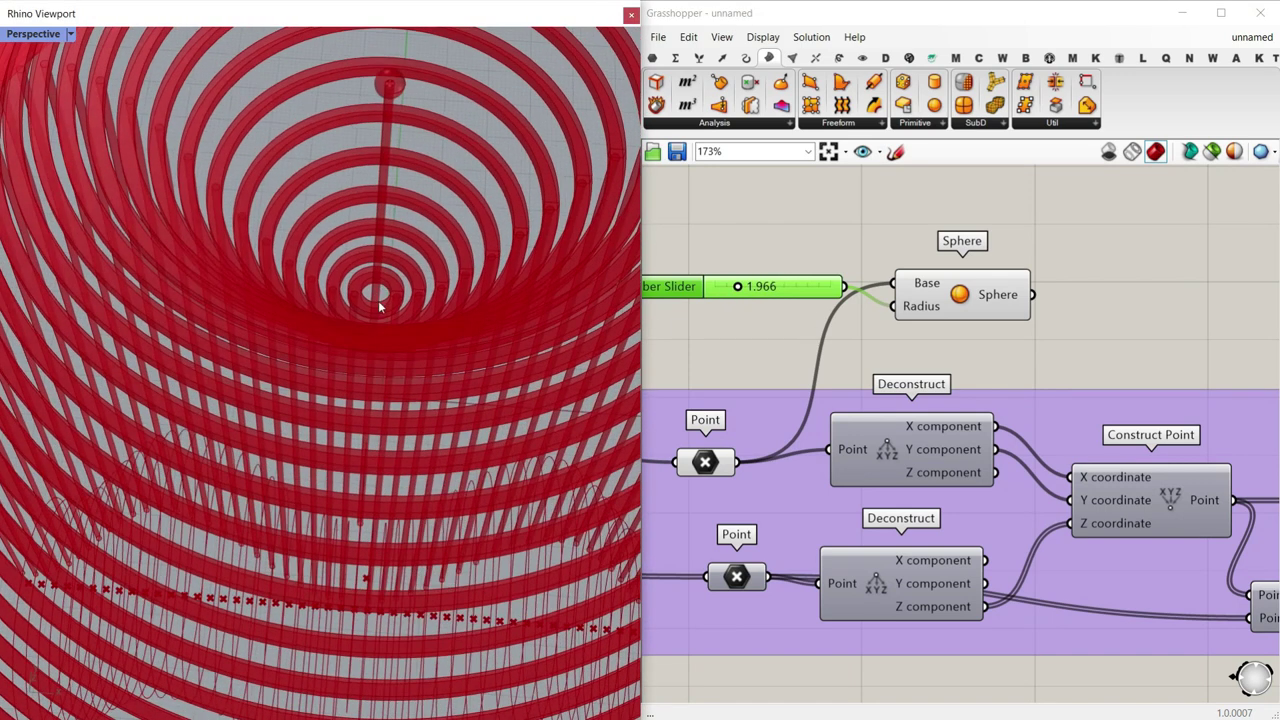
Step: Set the Width slider of the offset rings to 1.10, judging the ring profile in the viewport
scroll(1040, 331, "down", 6)
scroll(915, 293, "up", 6)
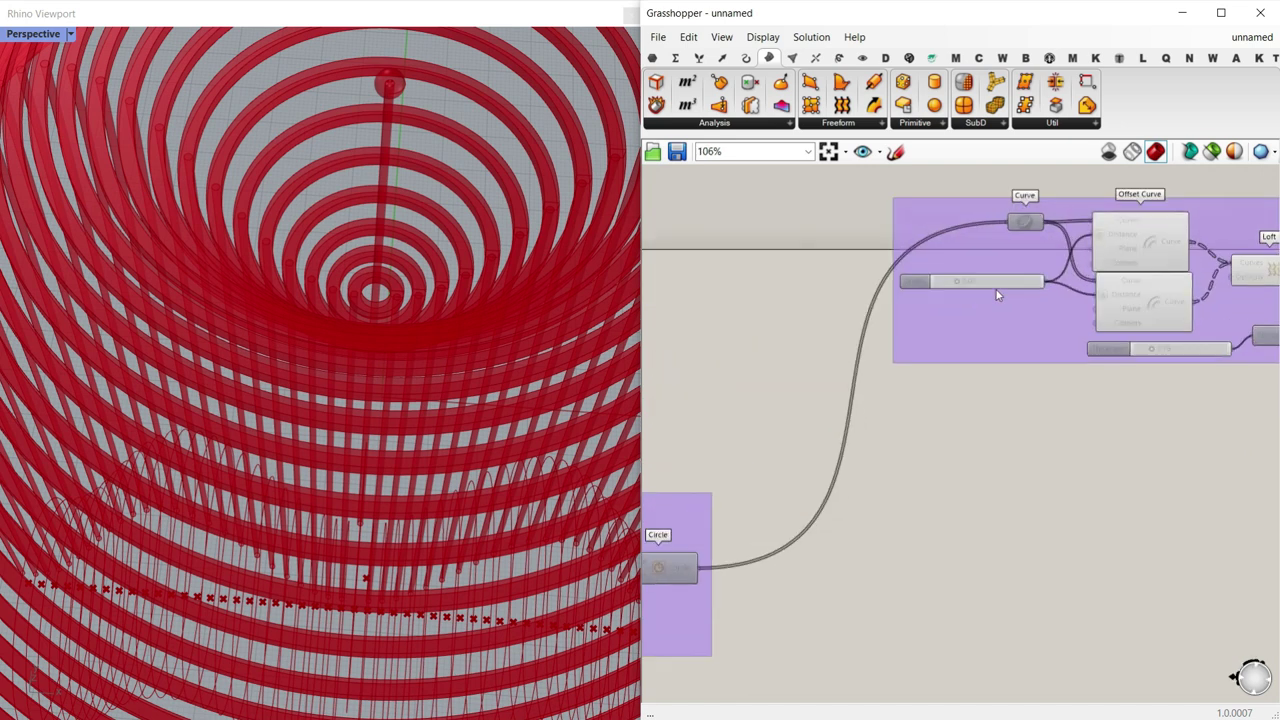
left_click_drag(928, 285, 912, 287)
scroll(357, 328, "down", 10)
right_click_drag(357, 328, 358, 187)
scroll(358, 187, "up", 1)
scroll(331, 236, "up", 3)
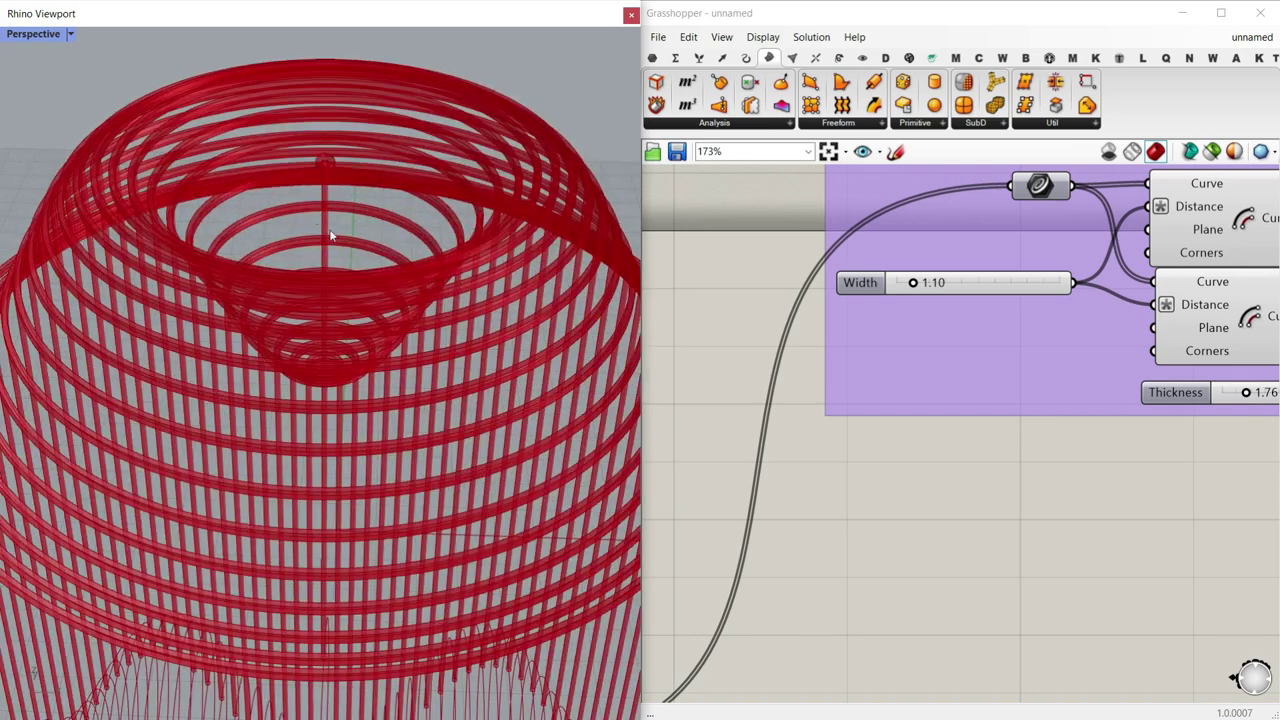
scroll(368, 397, "down", 8)
right_click_drag(368, 397, 371, 342)
Step: Move the Curve parameter that feeds Replace Items clear of the second Rotate 3D component's label
scroll(770, 364, "down", 5)
right_click_drag(836, 358, 1186, 348)
scroll(1186, 348, "down", 4)
right_click_drag(908, 395, 1080, 406)
scroll(1210, 405, "up", 3)
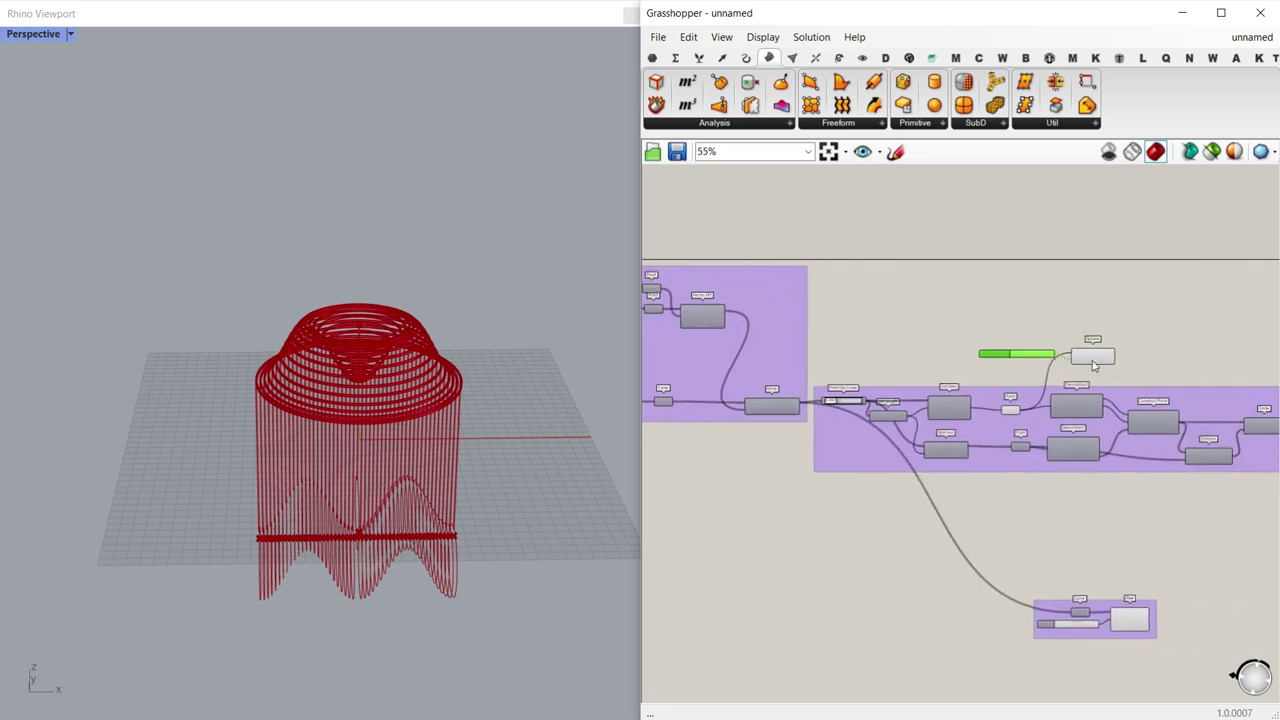
right_click_drag(773, 406, 1158, 387)
scroll(1075, 381, "down", 2)
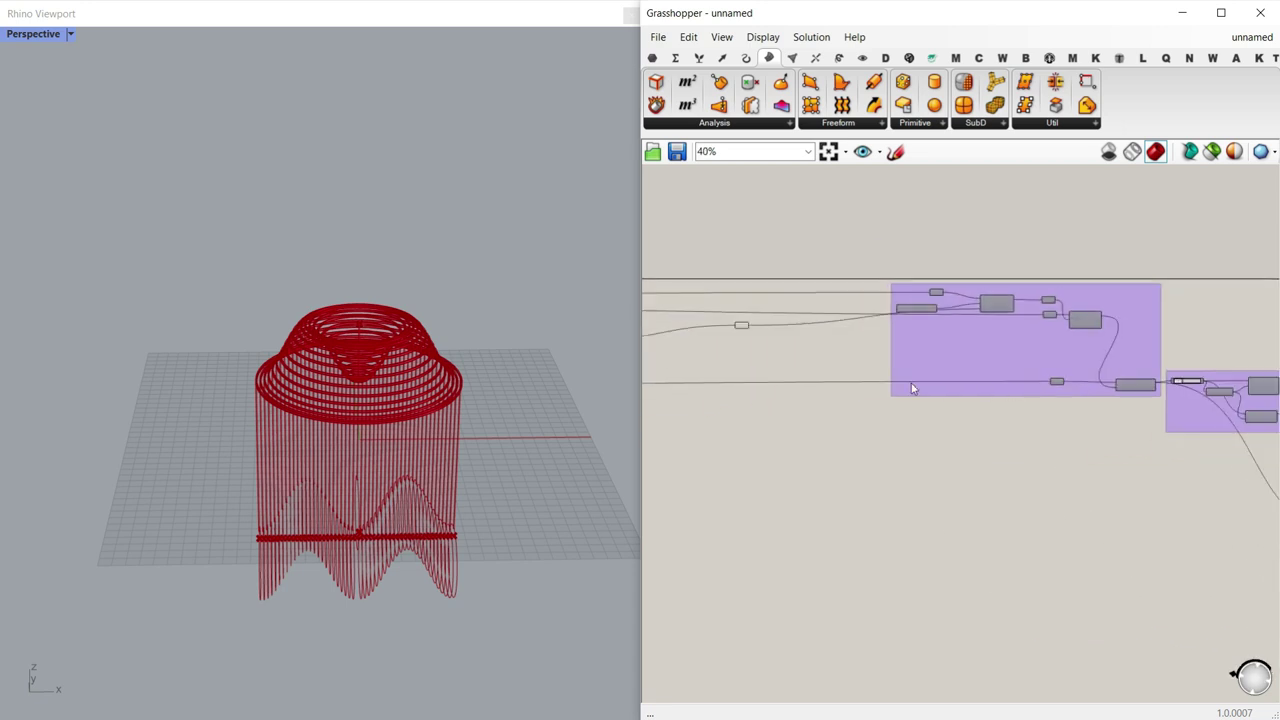
right_click_drag(704, 351, 853, 355)
scroll(863, 322, "up", 3)
left_click_drag(918, 337, 801, 359)
right_click_drag(1032, 360, 967, 348)
scroll(967, 348, "down", 6)
left_click_drag(1038, 357, 997, 362)
scroll(883, 358, "up", 8)
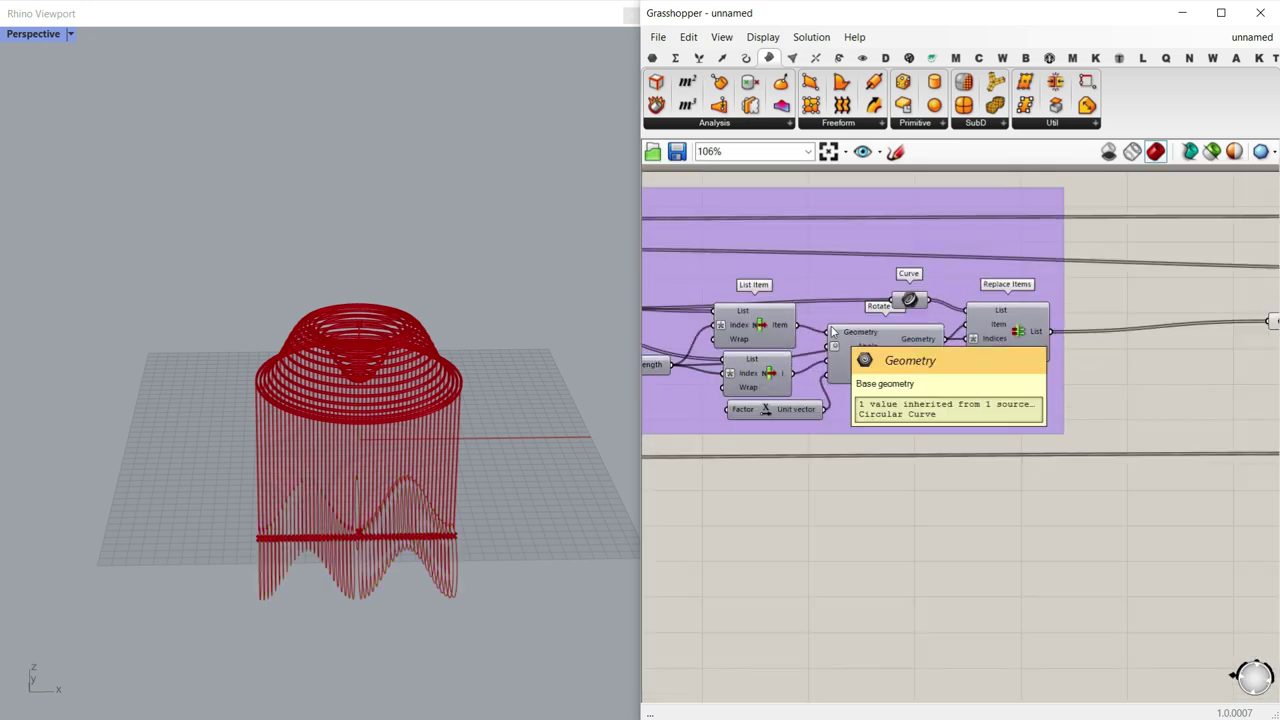
scroll(896, 315, "up", 2)
left_click_drag(916, 289, 774, 236)
Step: Turn off the preview of the components that generate the rotated circles and their centre points
scroll(897, 415, "down", 5)
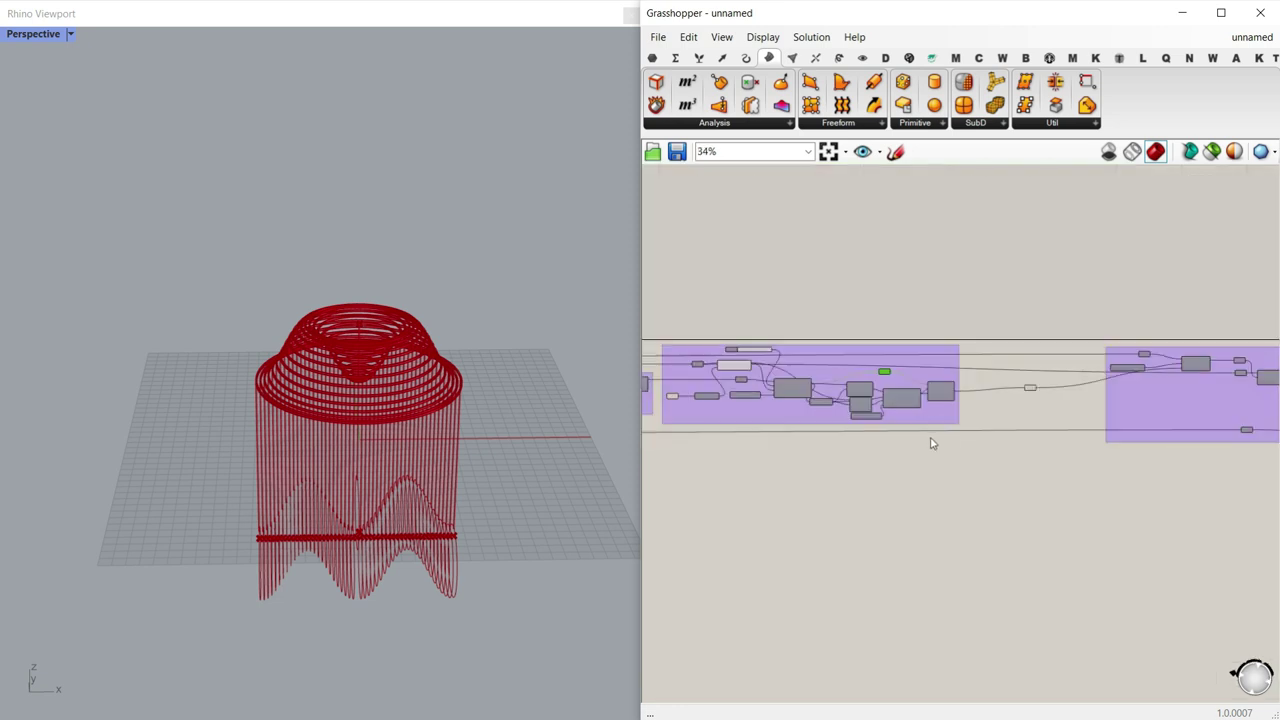
scroll(932, 400, "down", 4)
left_click_drag(1036, 427, 752, 354)
right_click(837, 314)
left_click(886, 338)
left_click(943, 323)
scroll(1031, 447, "up", 3)
right_click_drag(761, 336, 916, 331)
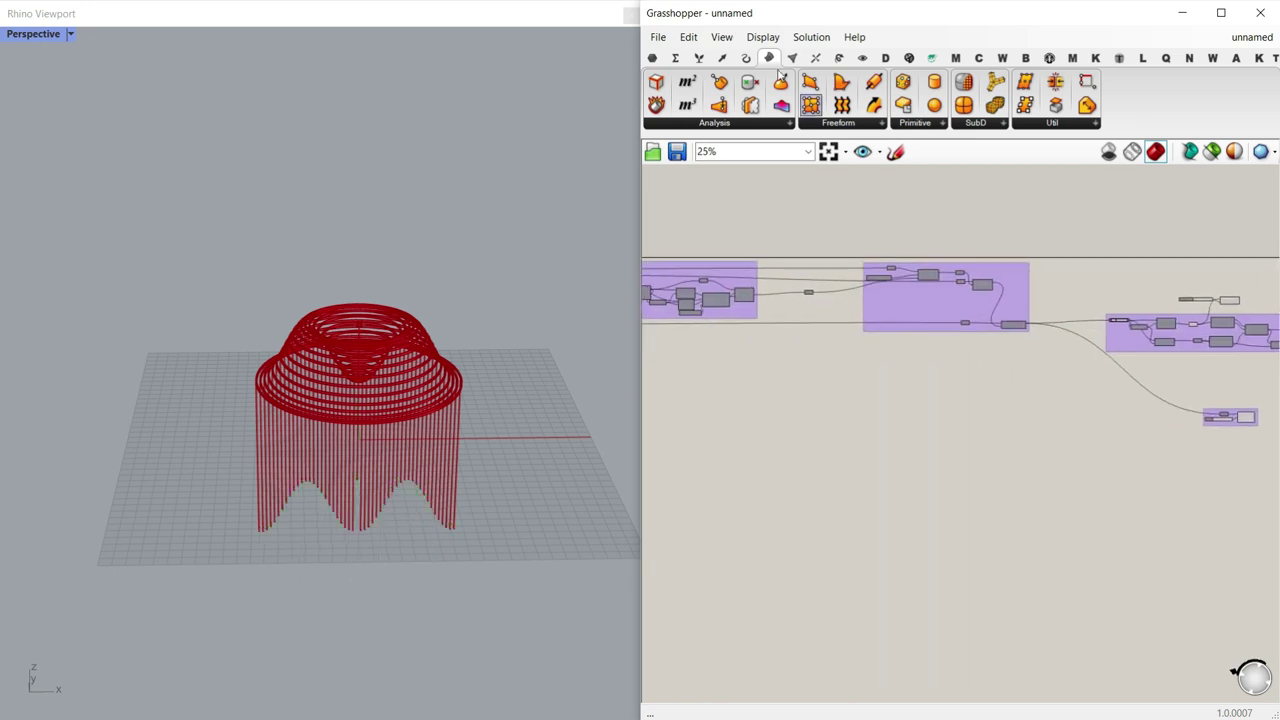
Step: Add a second Curve parameter beside the one after Replace Items and connect that existing Curve output to it
left_click(653, 59)
scroll(909, 369, "up", 5)
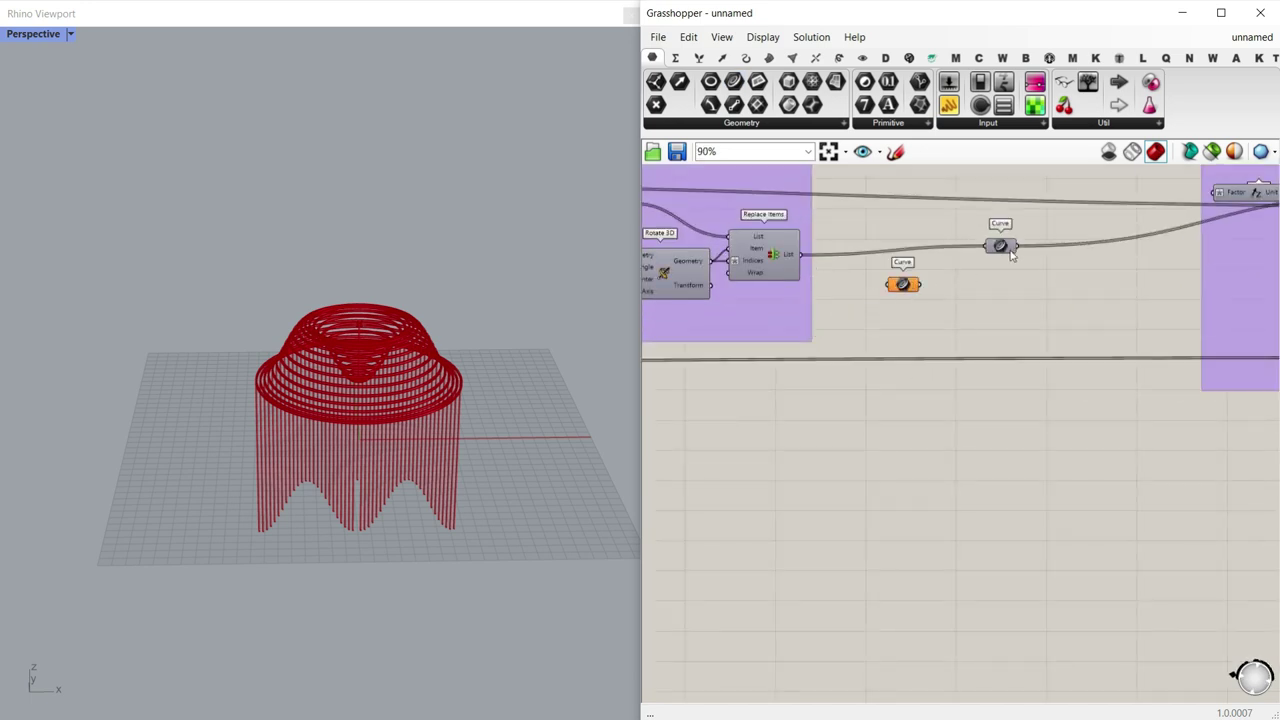
left_click(898, 286)
scroll(857, 352, "down", 6)
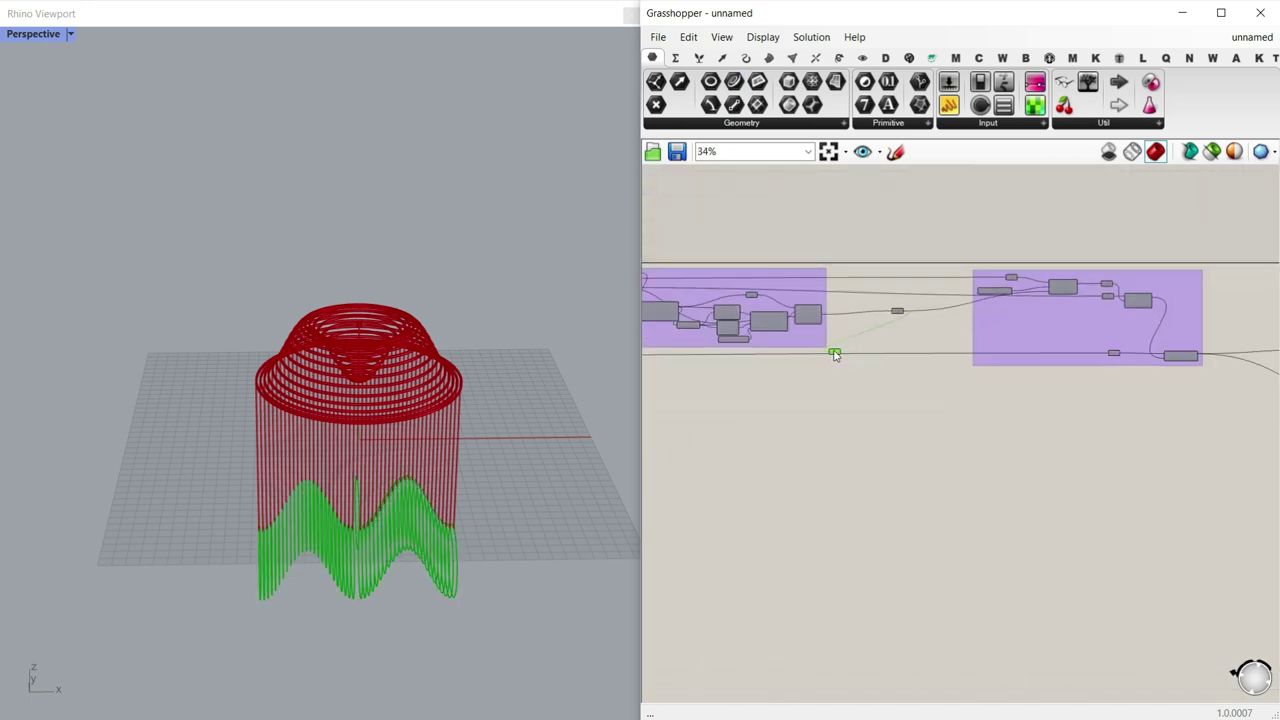
Step: Move the new Curve parameter to the empty area beyond the groups and insert a relay on its long wire
scroll(928, 391, "down", 1)
left_click_drag(928, 391, 1118, 395)
scroll(1195, 379, "up", 3)
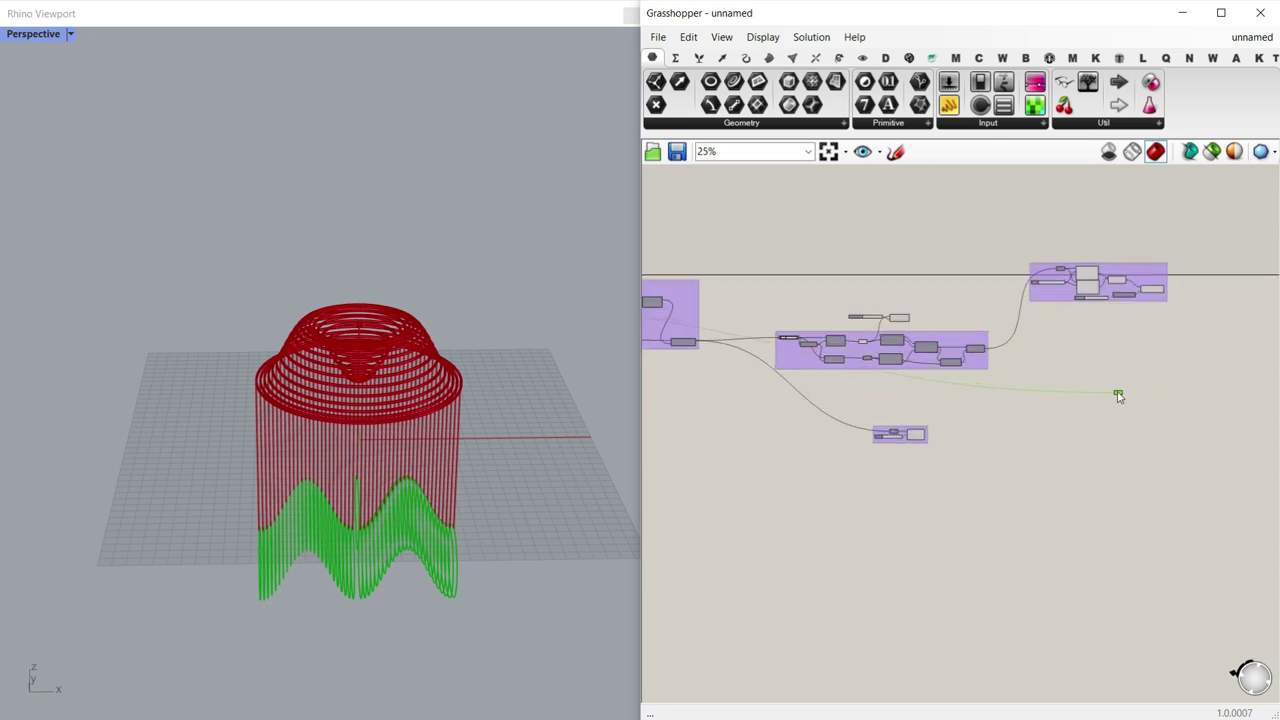
double_click(1019, 392)
left_click_drag(1019, 392, 688, 387)
right_click_drag(690, 387, 933, 384)
Step: Set the ROTATE slider in the Rotate 3D group to 353, judging the wave of rotated circles
right_click_drag(1250, 396, 821, 379)
scroll(934, 382, "up", 6)
left_click(910, 381)
right_click_drag(448, 490, 398, 488)
scroll(294, 549, "up", 6)
scroll(449, 449, "down", 5)
scroll(340, 503, "up", 4)
right_click_drag(750, 434, 1060, 413)
scroll(1060, 413, "down", 4)
scroll(735, 406, "down", 3)
right_click_drag(735, 406, 1219, 396)
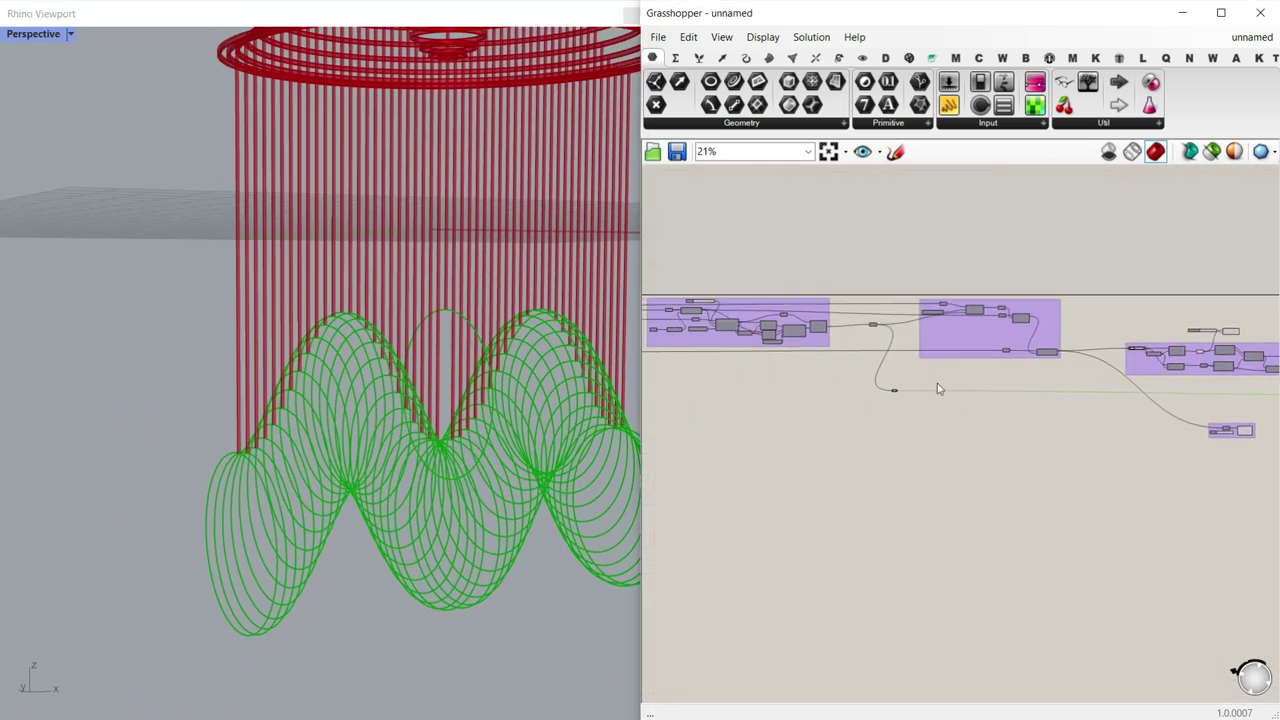
scroll(866, 300, "up", 10)
left_click_drag(710, 294, 816, 302)
scroll(305, 428, "down", 3)
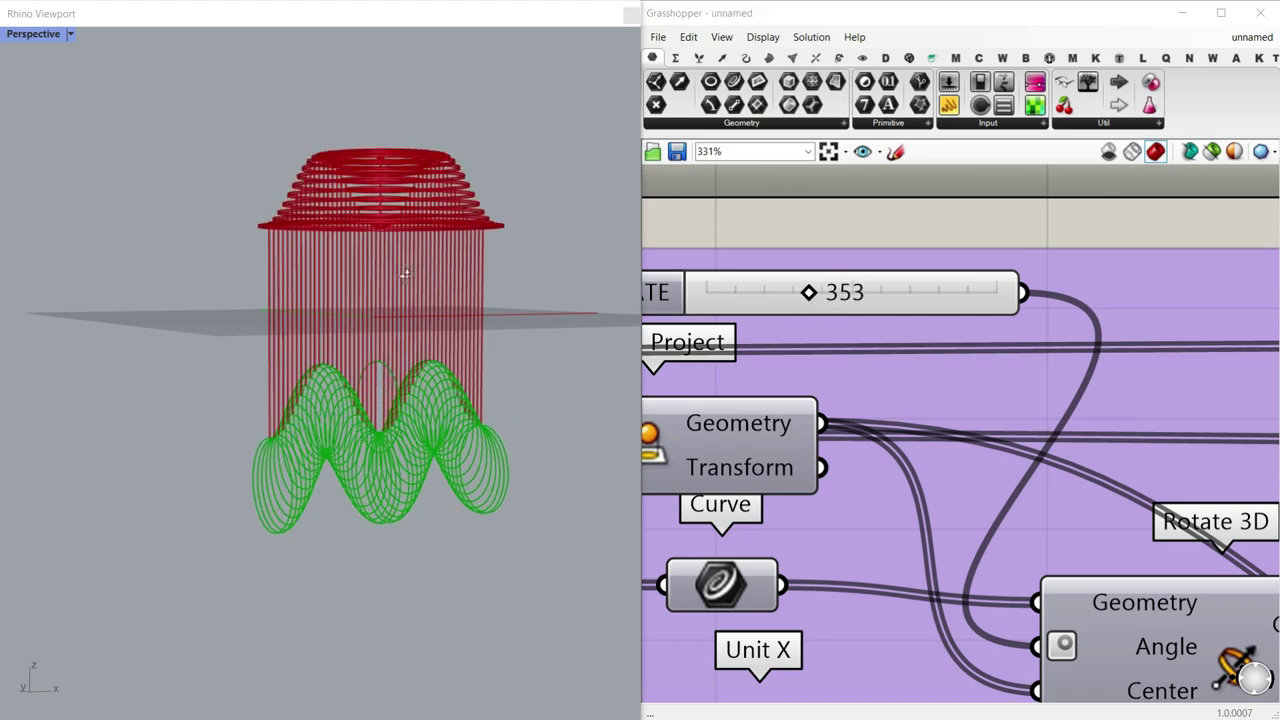
Step: Examine the wave of rotated circles beneath the vertical pipes from several angles
right_click_drag(405, 274, 400, 328)
scroll(400, 206, "up", 8)
right_click_drag(400, 206, 352, 270)
scroll(356, 193, "down", 12)
scroll(362, 364, "up", 6)
right_click_drag(365, 364, 415, 370)
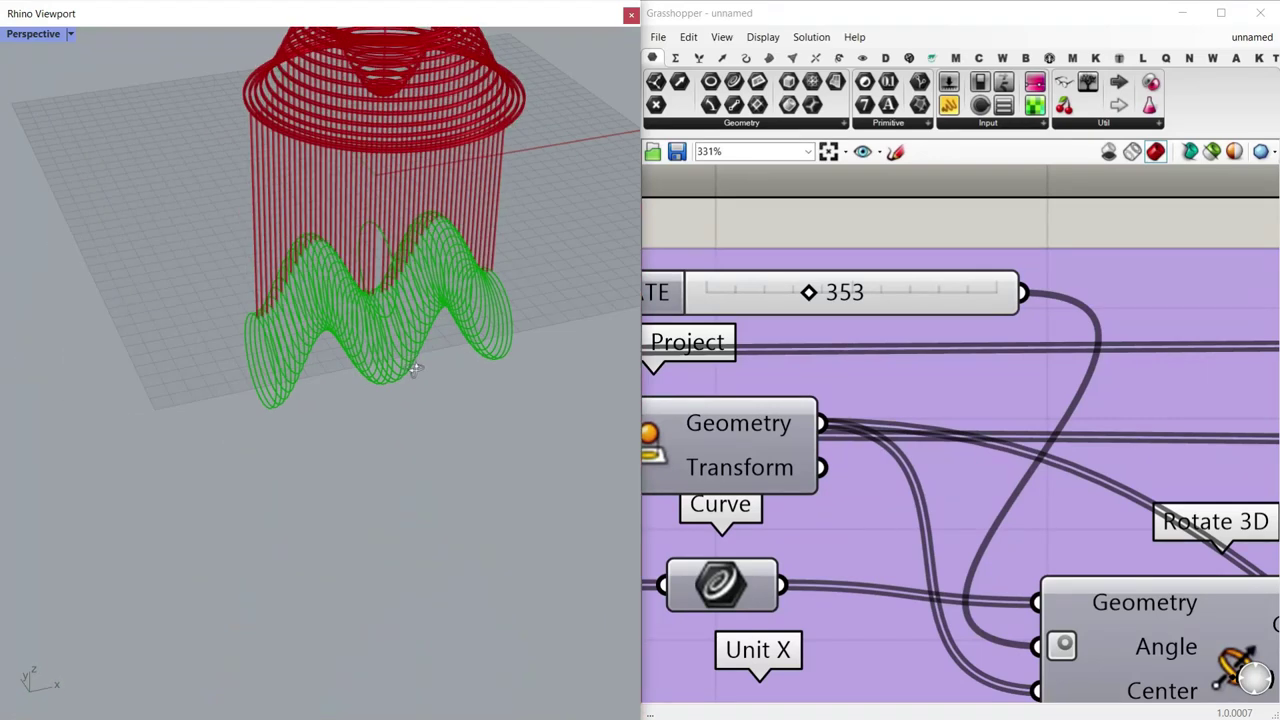
scroll(1100, 435, "down", 6)
scroll(950, 360, "up", 10)
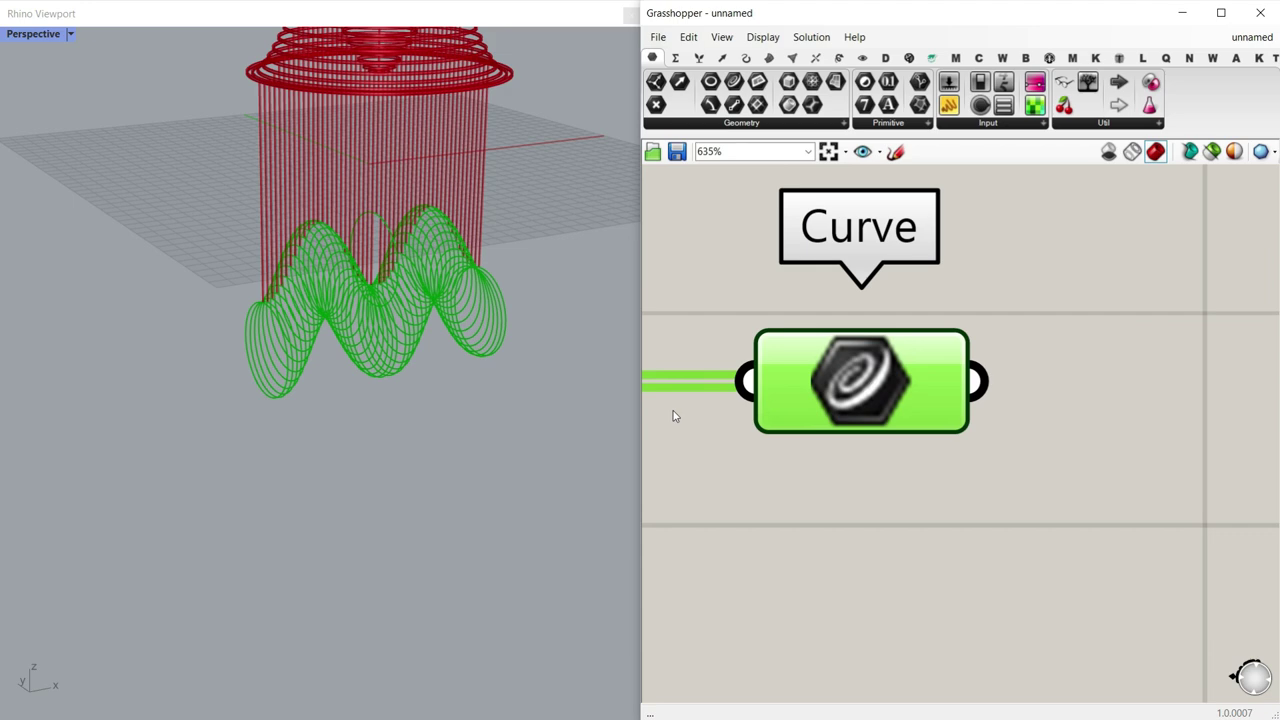
right_click_drag(257, 399, 329, 409)
scroll(296, 345, "up", 6)
right_click_drag(296, 345, 212, 345)
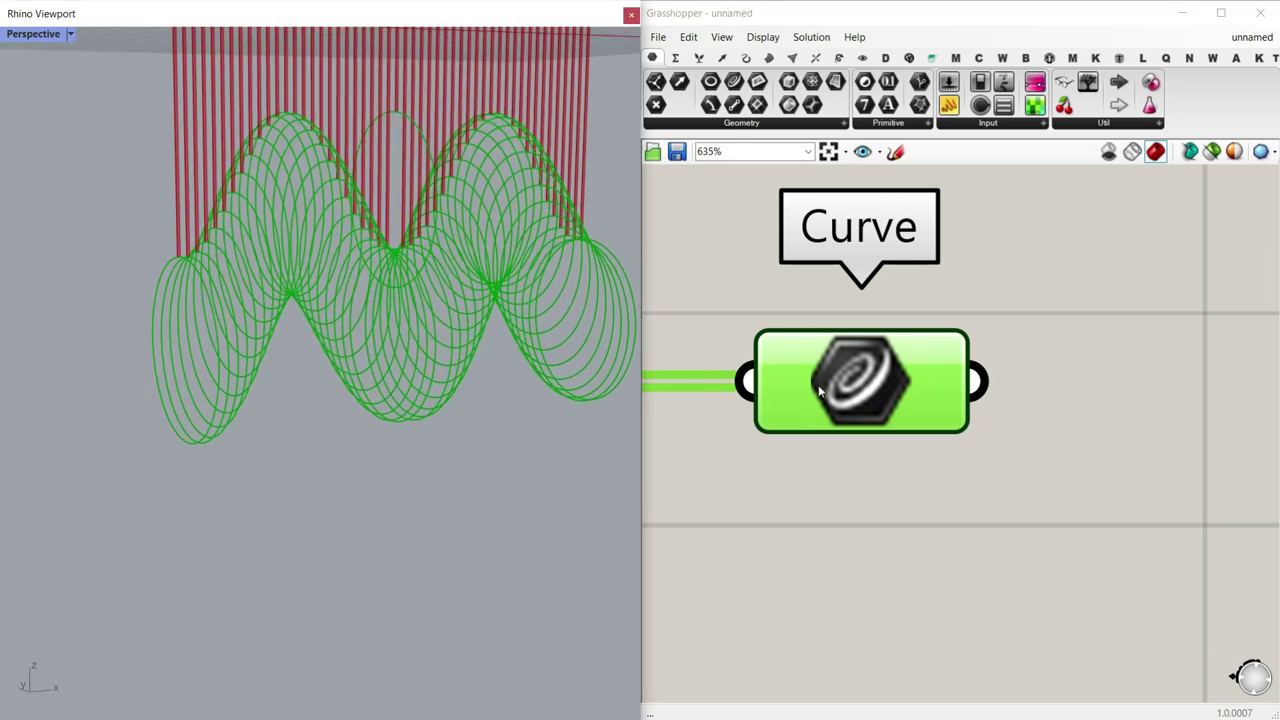
Step: Add a Point parameter and feed it the projected points from the Project component's Geometry output
left_click_drag(655, 105, 914, 514)
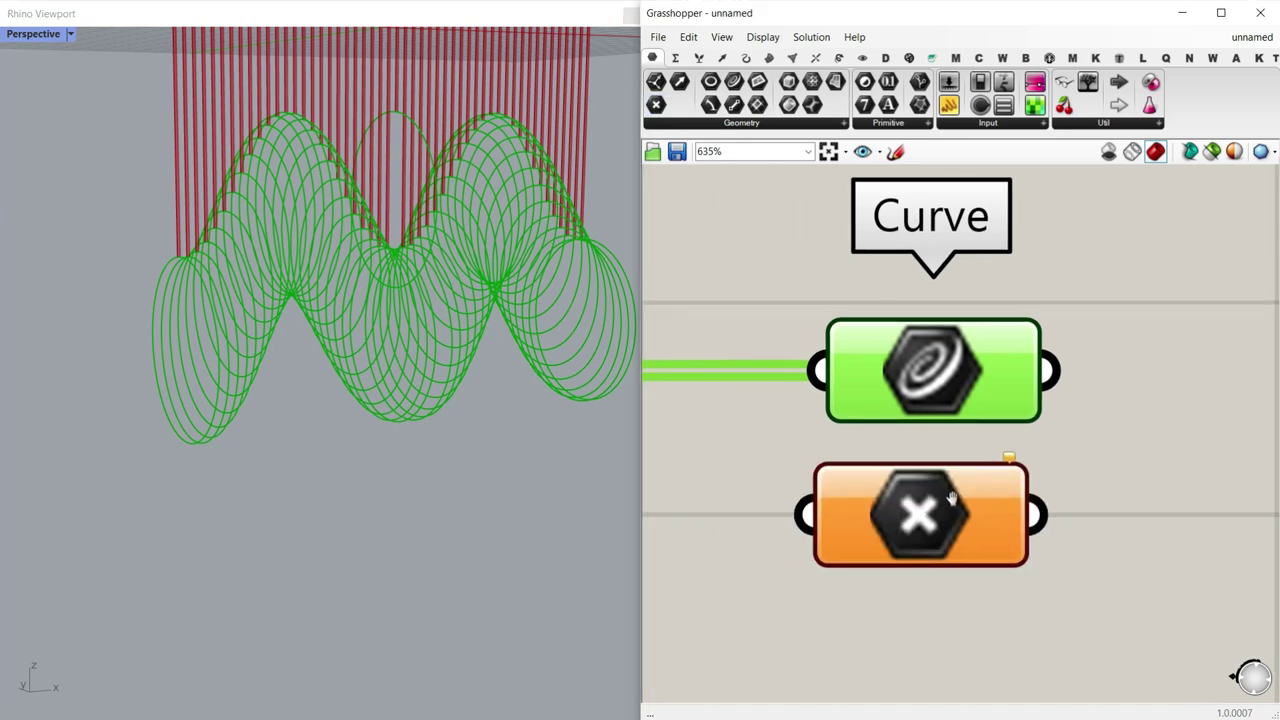
scroll(1003, 484, "down", 10)
scroll(990, 478, "up", 5)
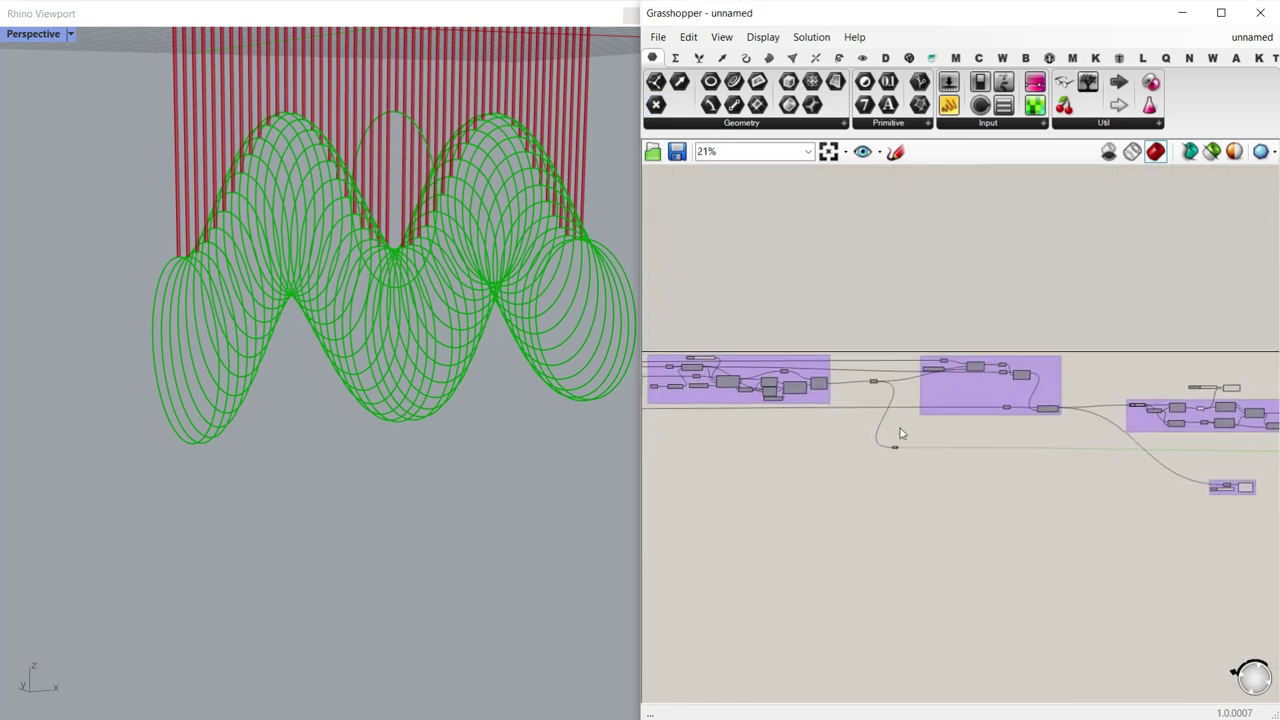
right_click_drag(740, 390, 940, 364)
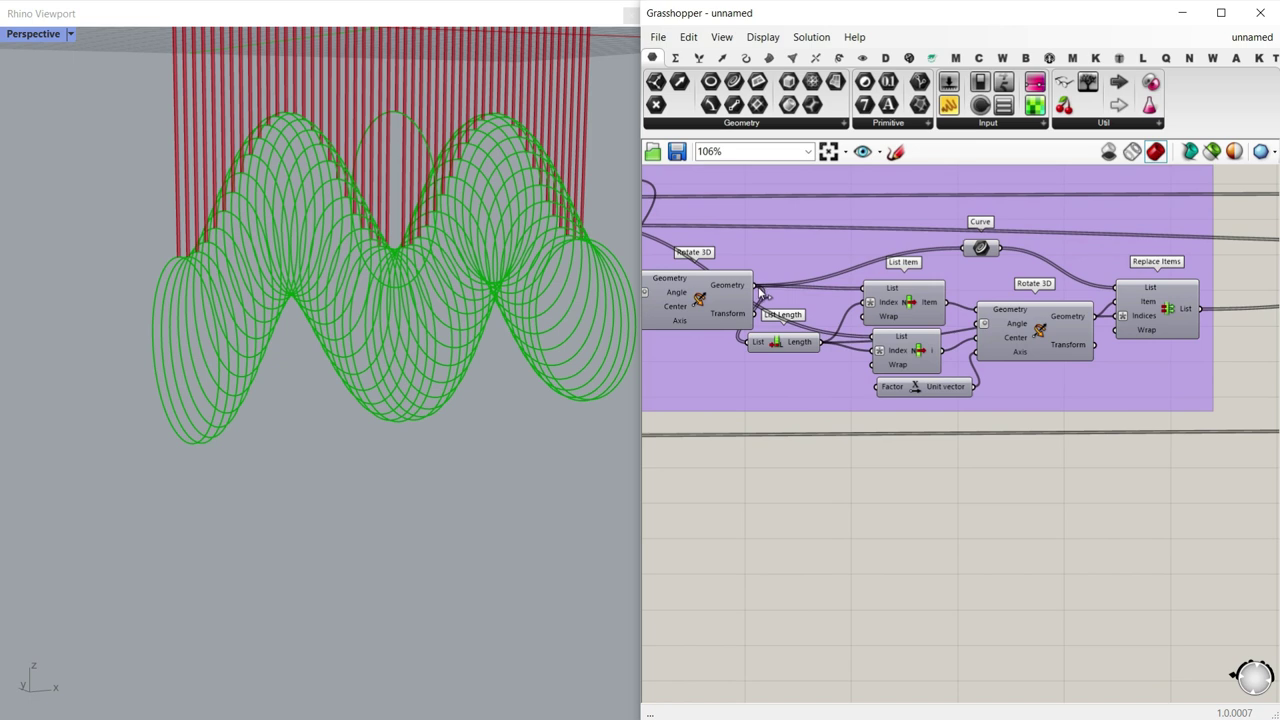
right_click_drag(762, 294, 947, 316)
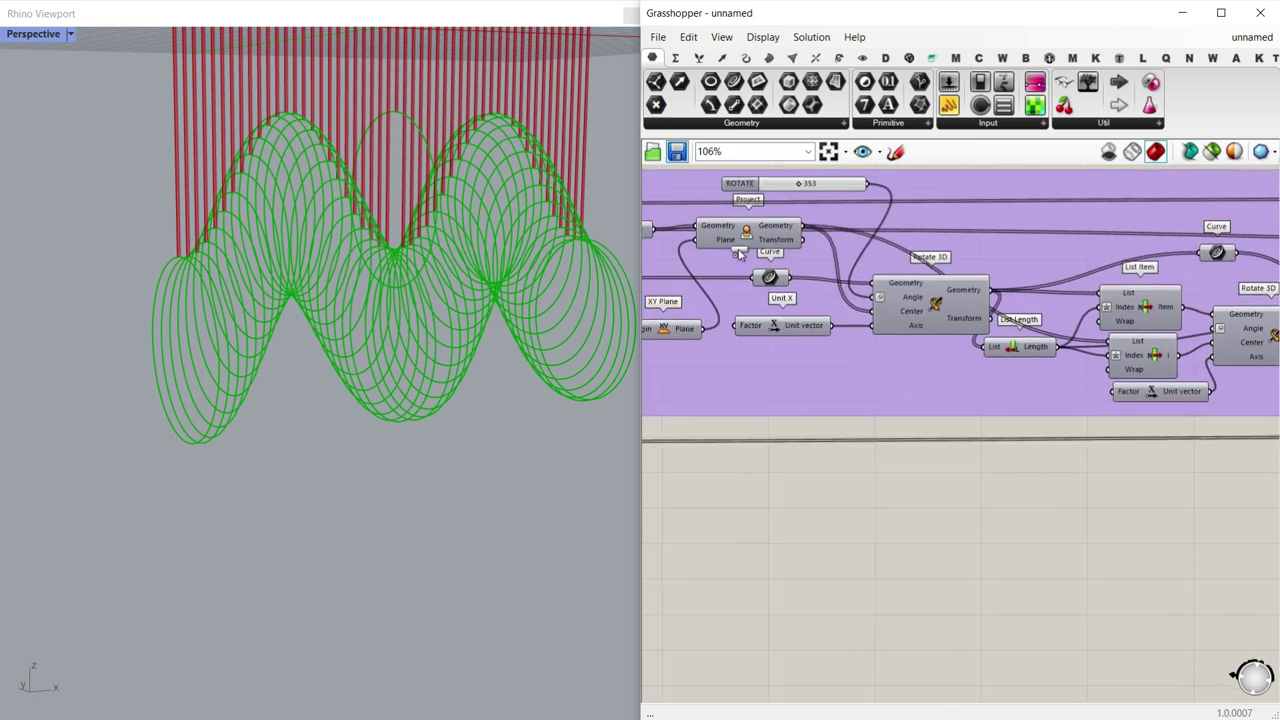
left_click_drag(884, 476, 911, 512)
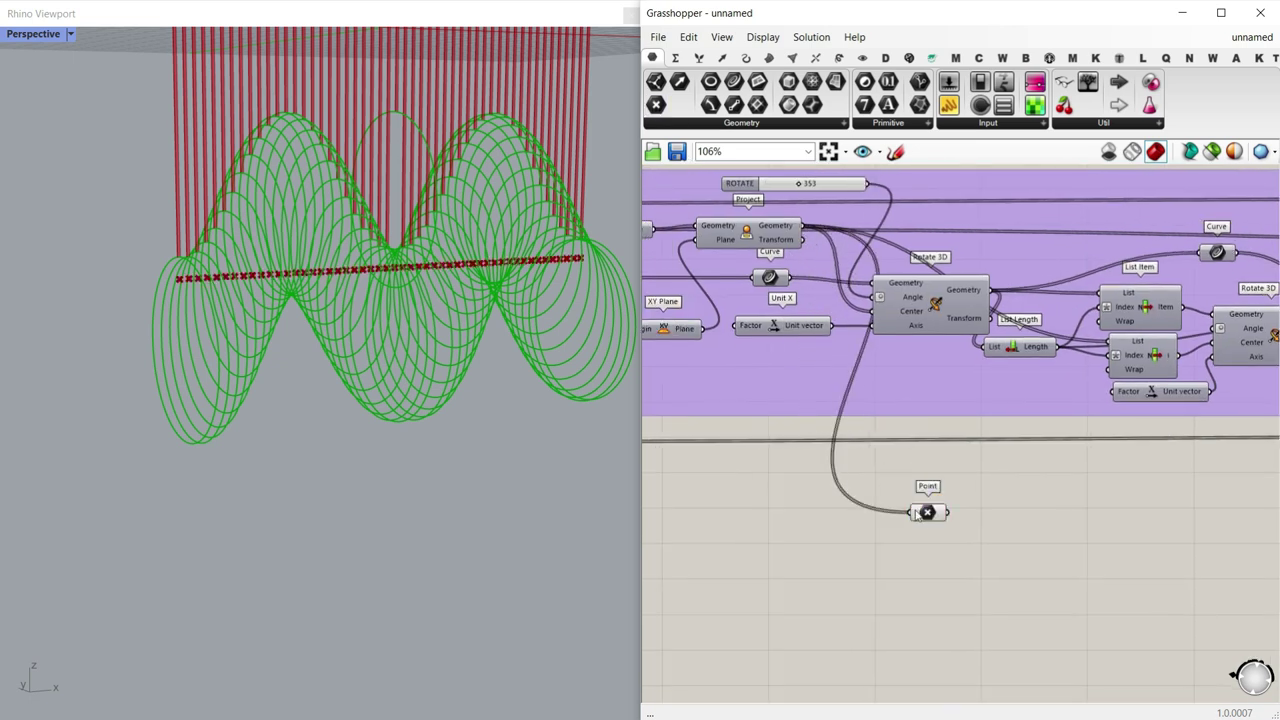
Step: Place the Point parameter carrying the projected points directly beneath the new Curve parameter at the end of the definition
right_click(922, 512)
left_click(968, 420)
left_click_drag(970, 553, 894, 535)
scroll(960, 560, "down", 8)
scroll(915, 567, "up", 7)
scroll(888, 528, "up", 7)
left_click(886, 534)
left_click(980, 460)
right_click_drag(1031, 488, 966, 471)
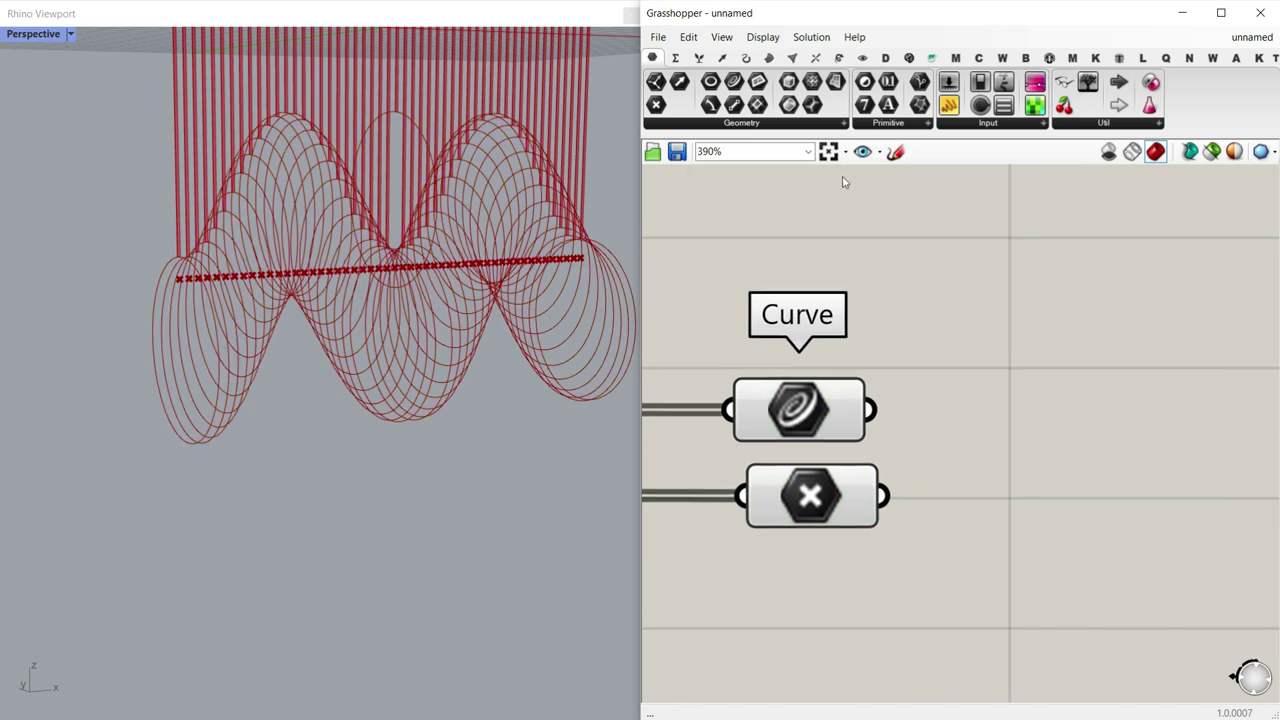
Step: Add a YZ Plane component and connect the Point parameter to its Origin input
right_click_drag(460, 460, 331, 505)
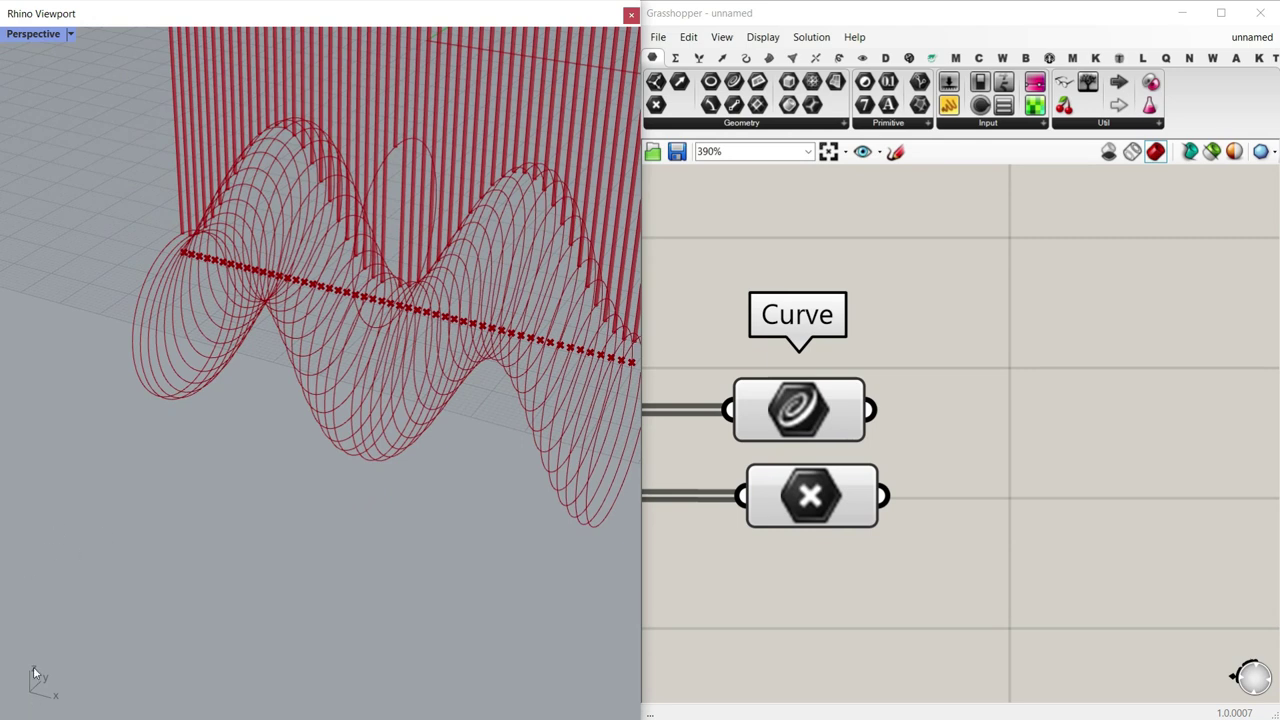
scroll(211, 259, "up", 3)
double_click(1101, 514)
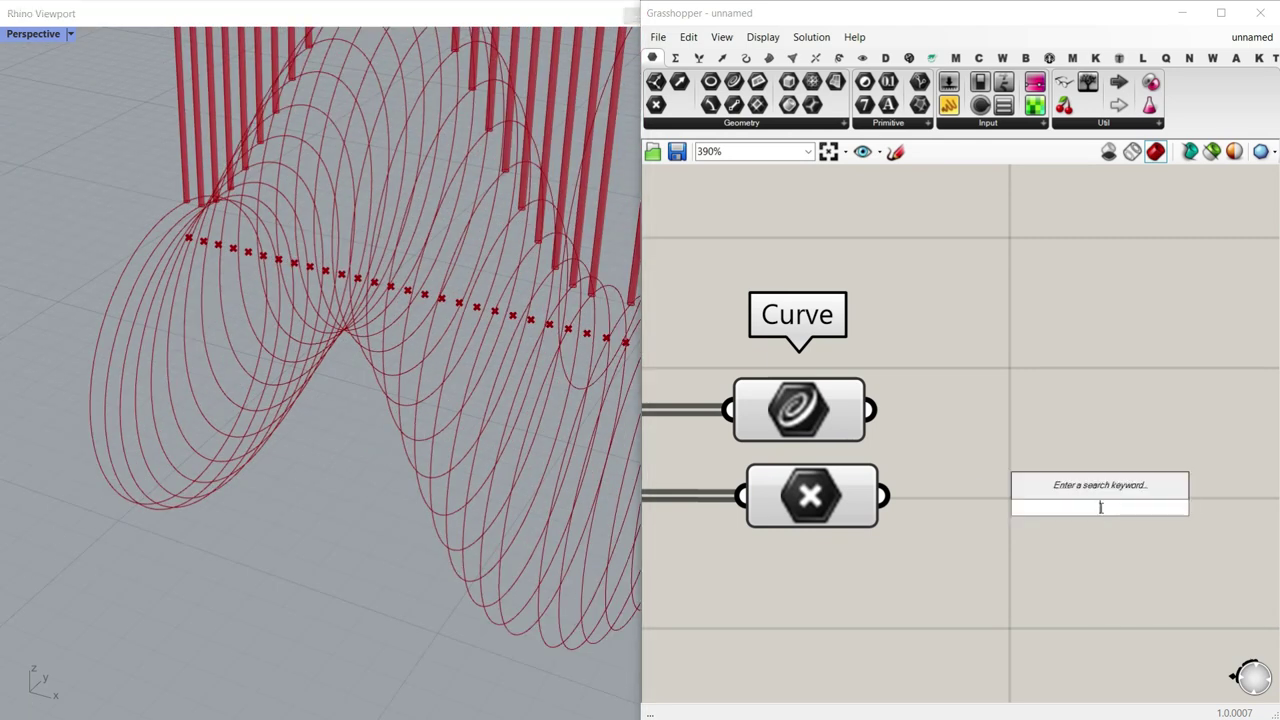
type("yz")
key("Return")
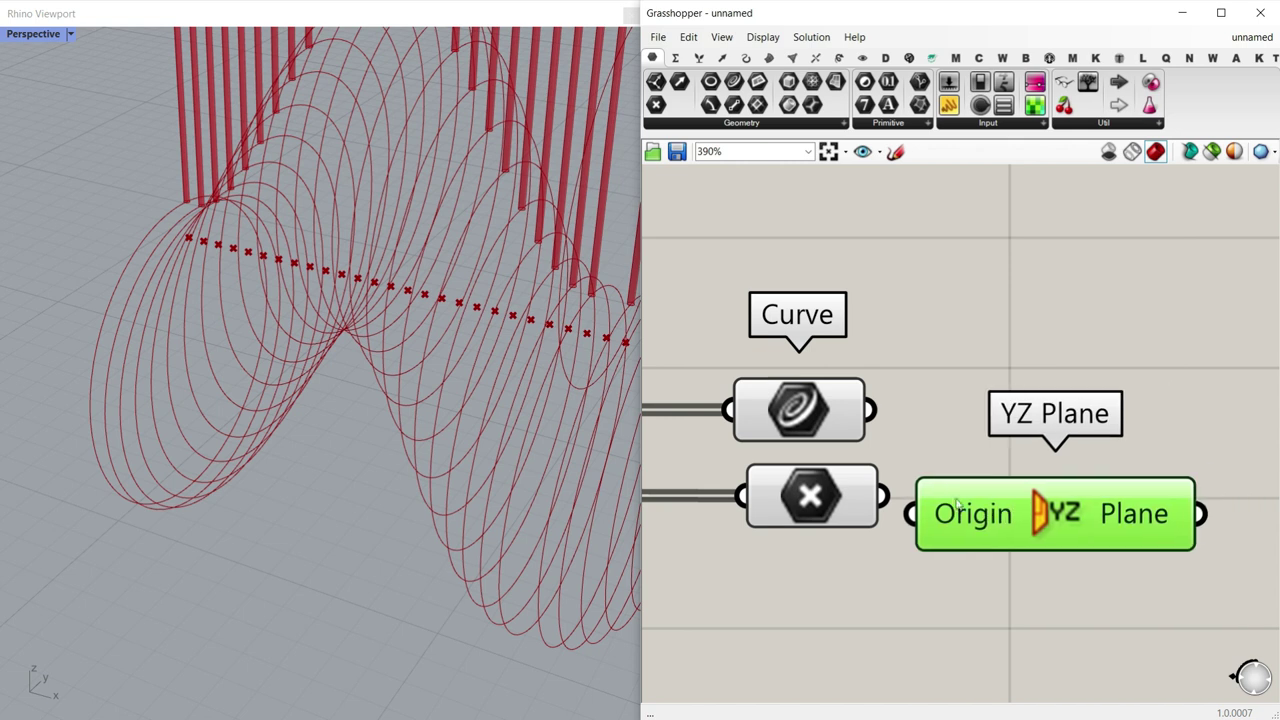
left_click_drag(906, 513, 908, 514)
right_click_drag(438, 482, 493, 386)
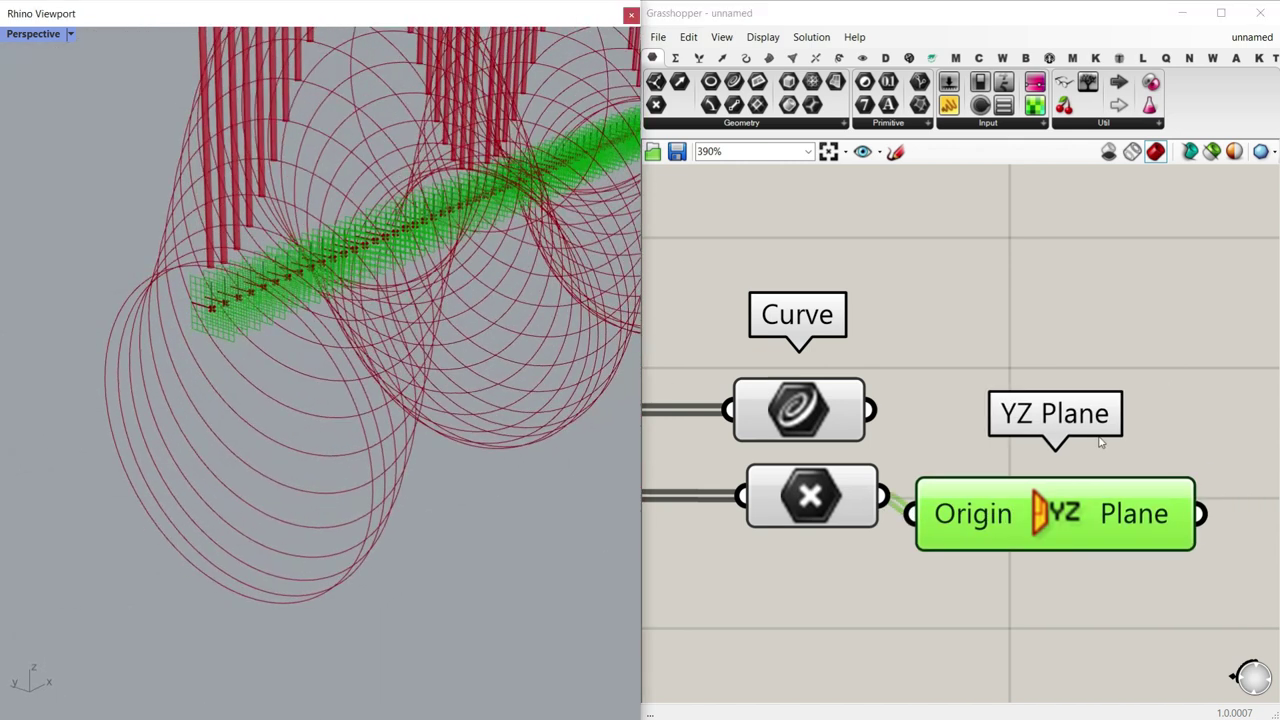
Step: Move the Curve parameter above the YZ Plane, add a Circle component and connect the YZ planes to its Plane input
right_click_drag(1103, 442, 996, 398)
left_click_drag(745, 364, 1034, 322)
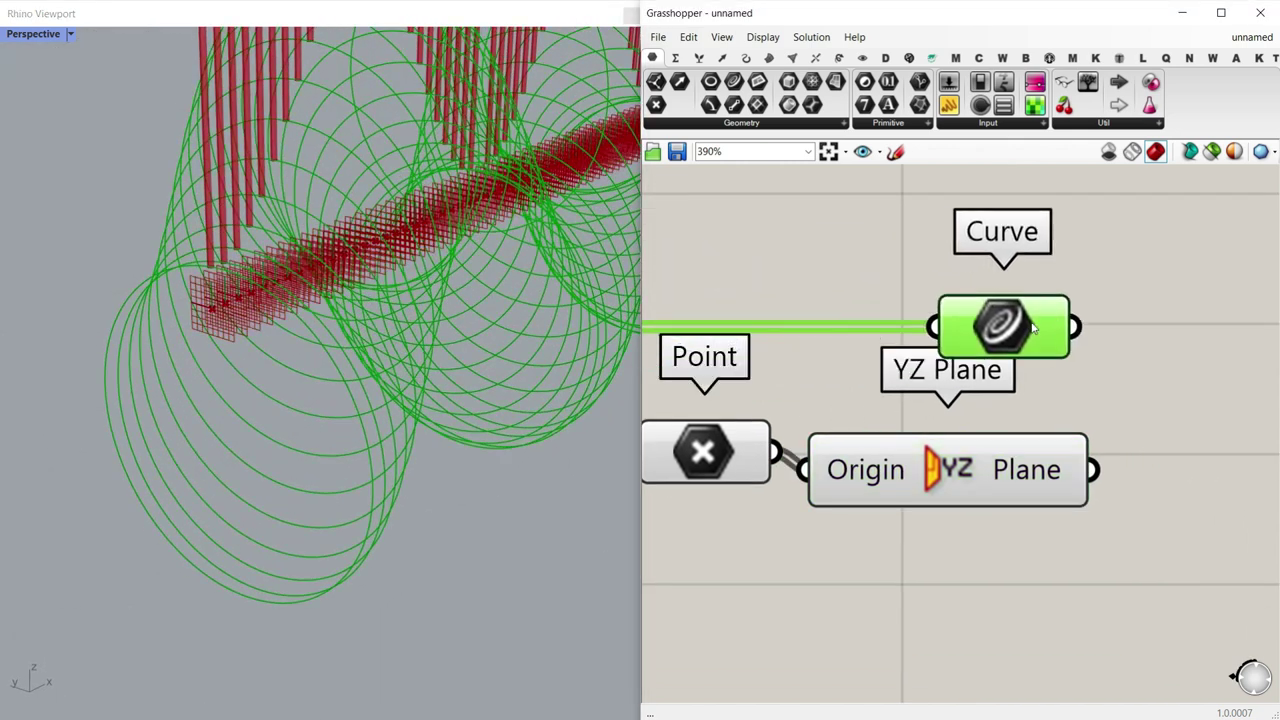
left_click(747, 59)
left_click(1182, 500)
right_click_drag(1130, 500, 1018, 443)
left_click_drag(985, 441, 1103, 447)
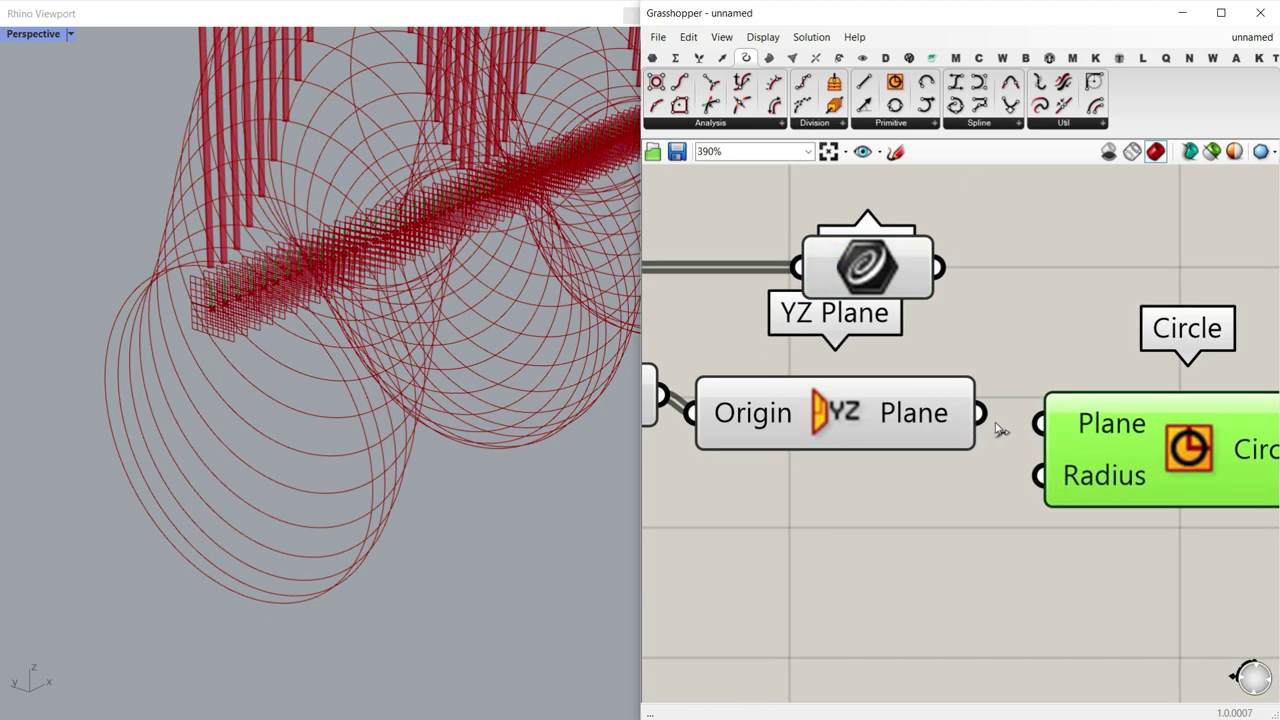
Step: Turn off the preview of the YZ Plane component so the small circles can be judged
scroll(266, 414, "up", 5)
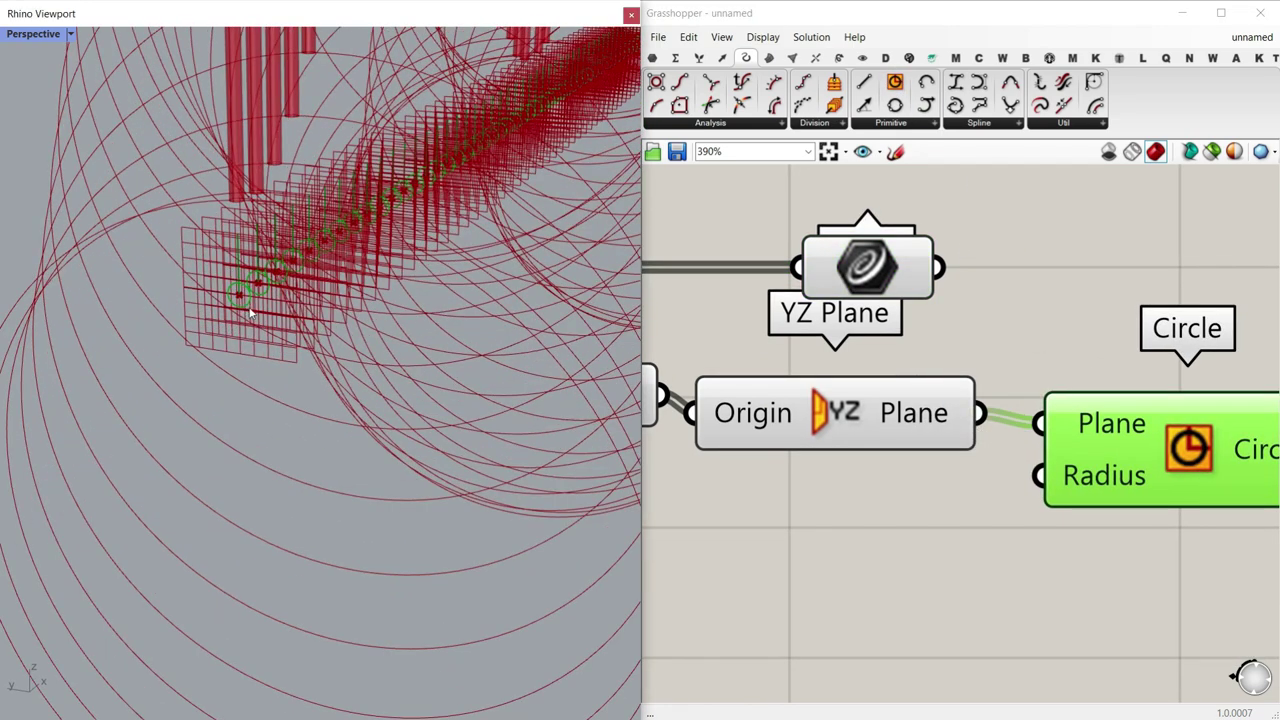
right_click_drag(250, 313, 338, 322)
right_click(814, 403)
left_click(850, 434)
right_click_drag(354, 446, 367, 266)
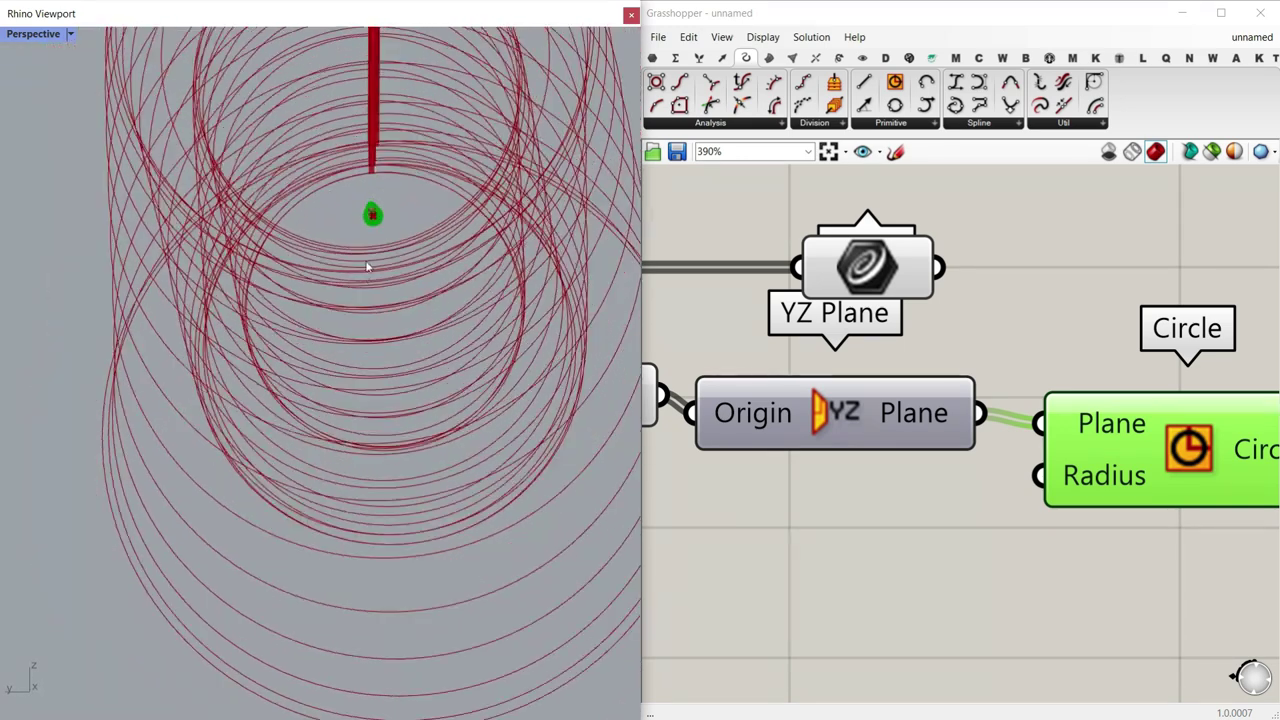
Step: Add a Number Slider ranging from 0.10 to 3.00, connect it to the Circle's Radius and set it to 1.69
double_click(860, 528)
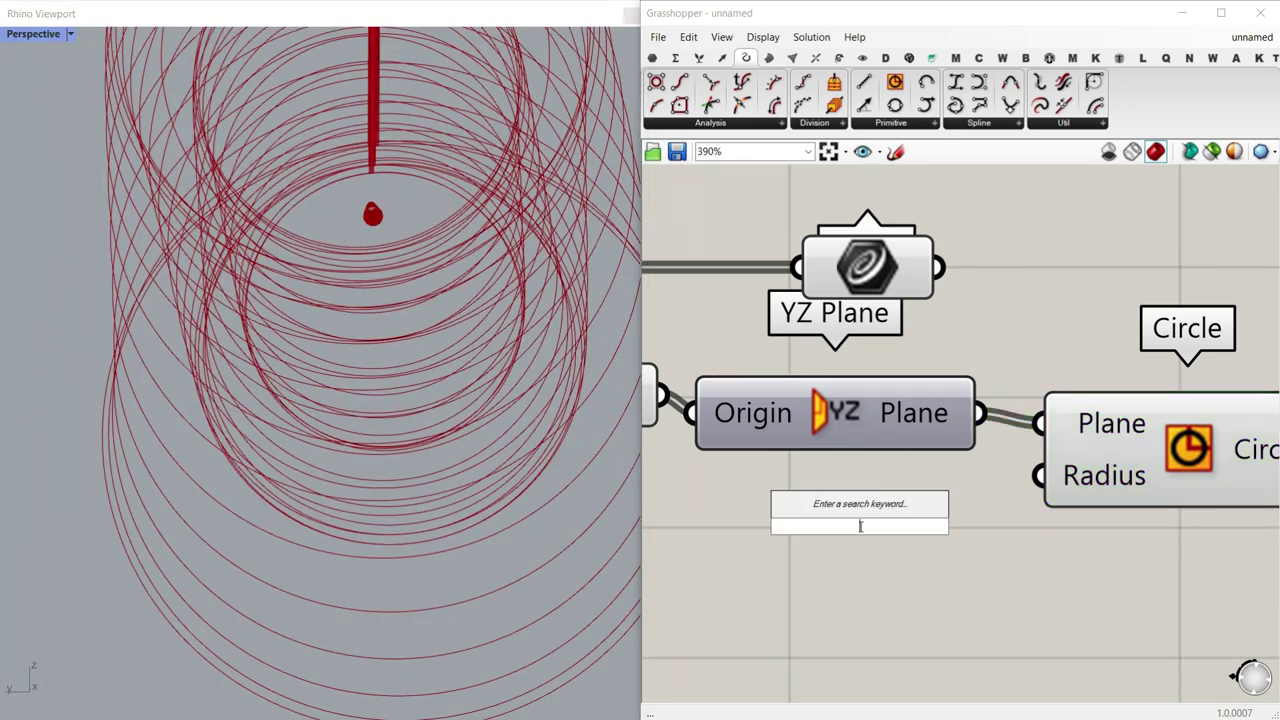
type("0.1")
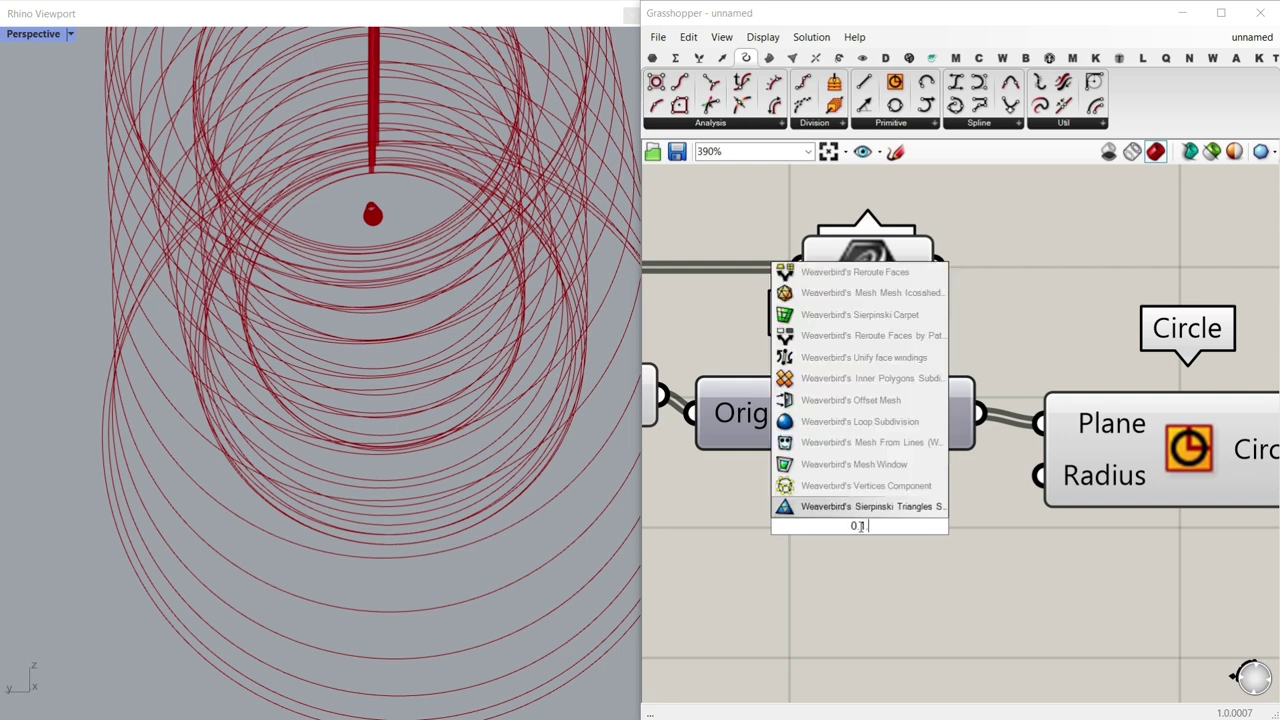
type("...3.0")
key("Return")
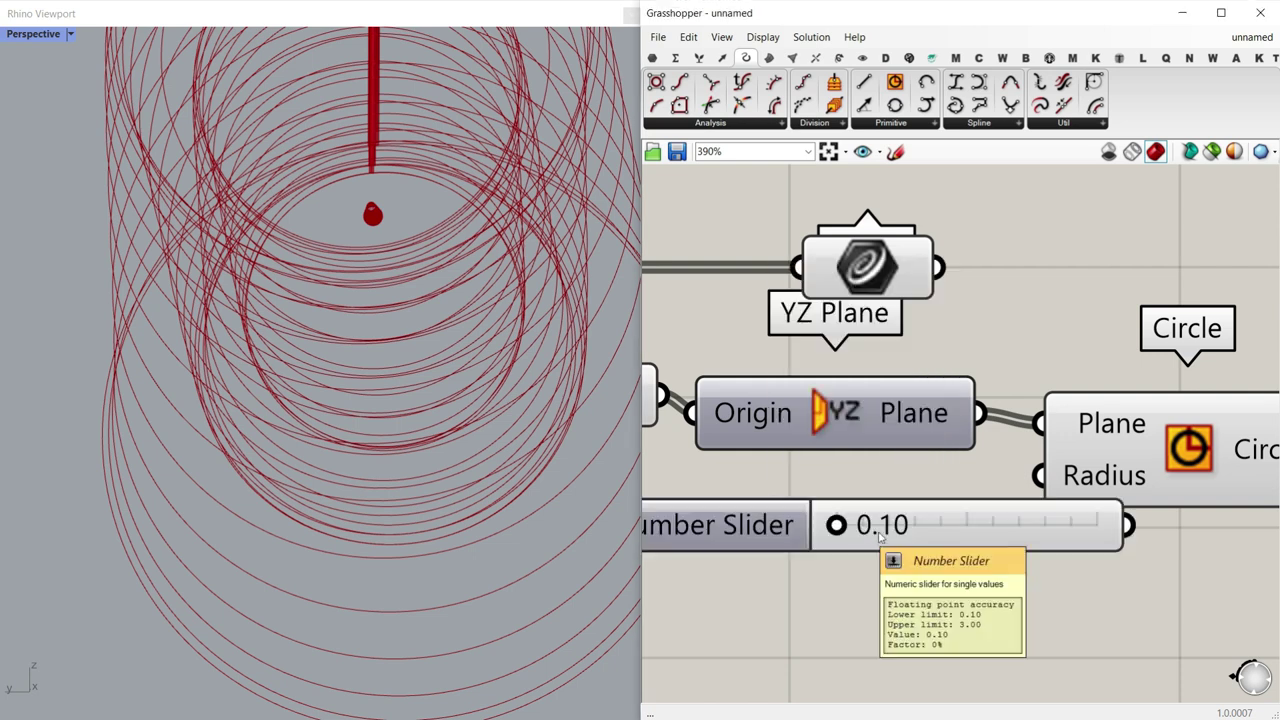
scroll(946, 531, "down", 2)
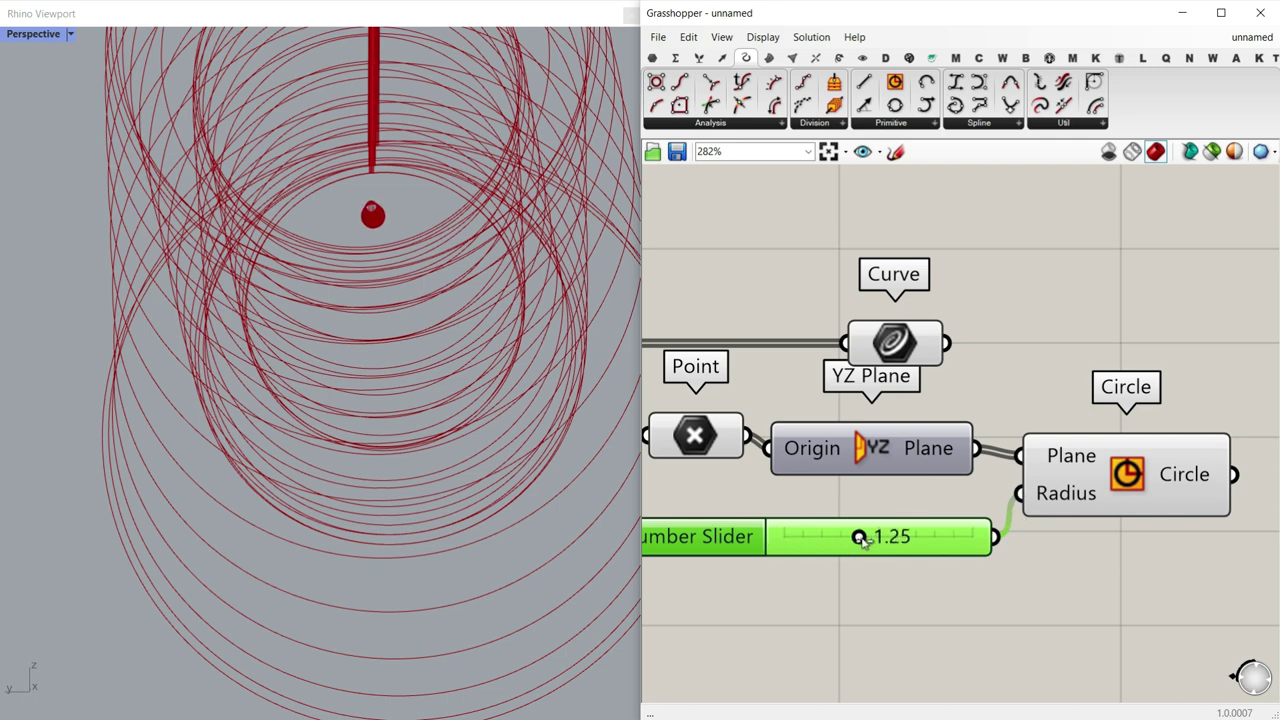
right_click_drag(292, 465, 216, 424)
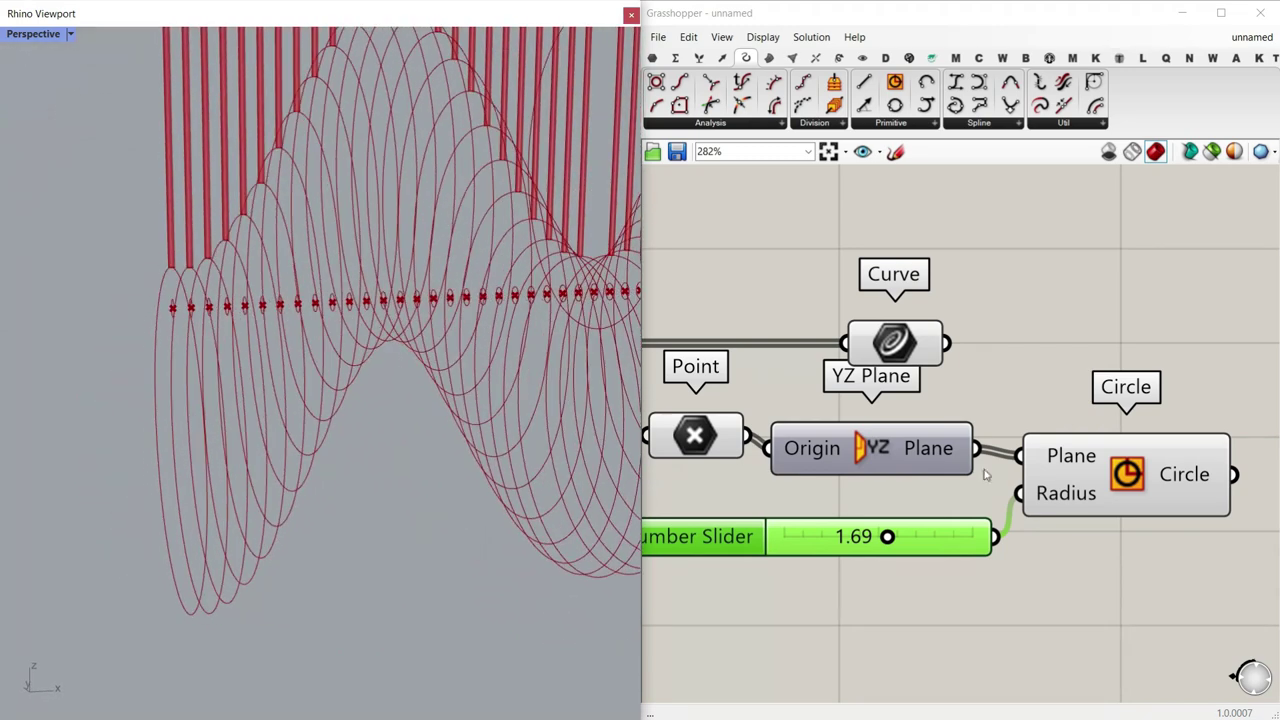
left_click(986, 477)
scroll(986, 477, "down", 3)
right_click_drag(335, 415, 415, 421)
scroll(790, 418, "down", 3)
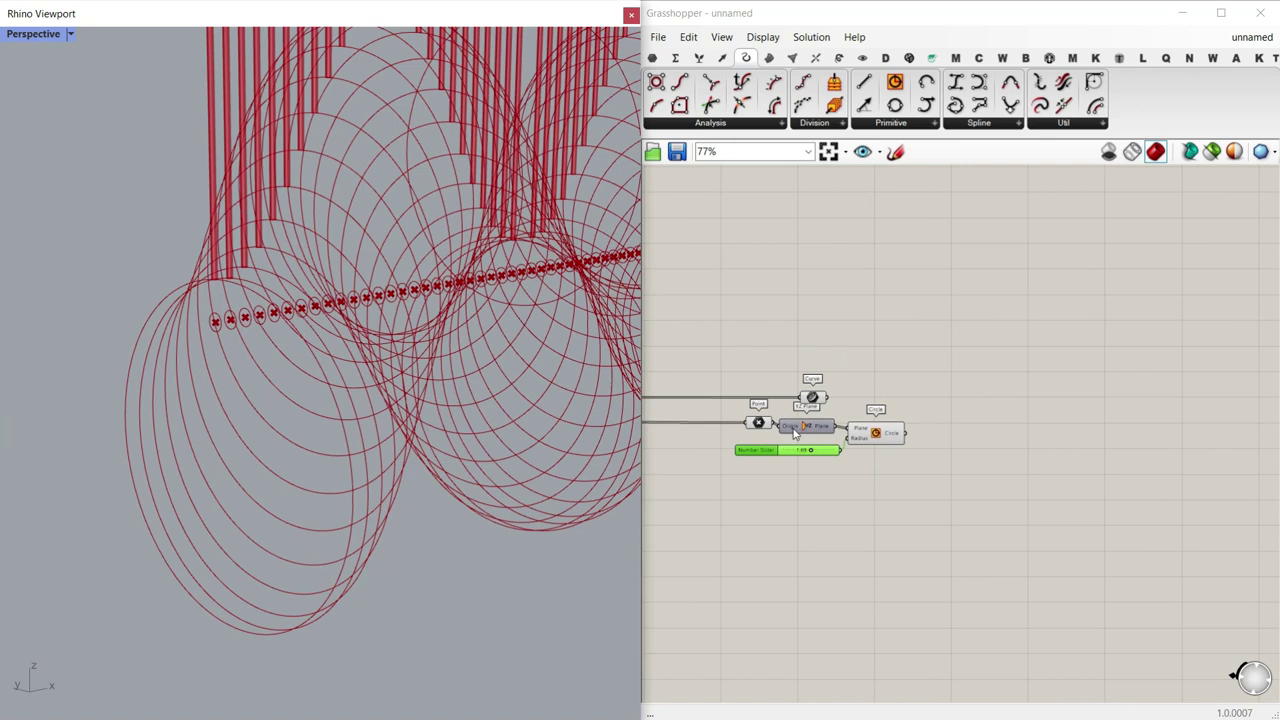
Step: Move the Curve parameter so it sits directly above the Point parameter
scroll(830, 440, "down", 3)
right_click_drag(858, 447, 988, 437)
scroll(970, 425, "up", 5)
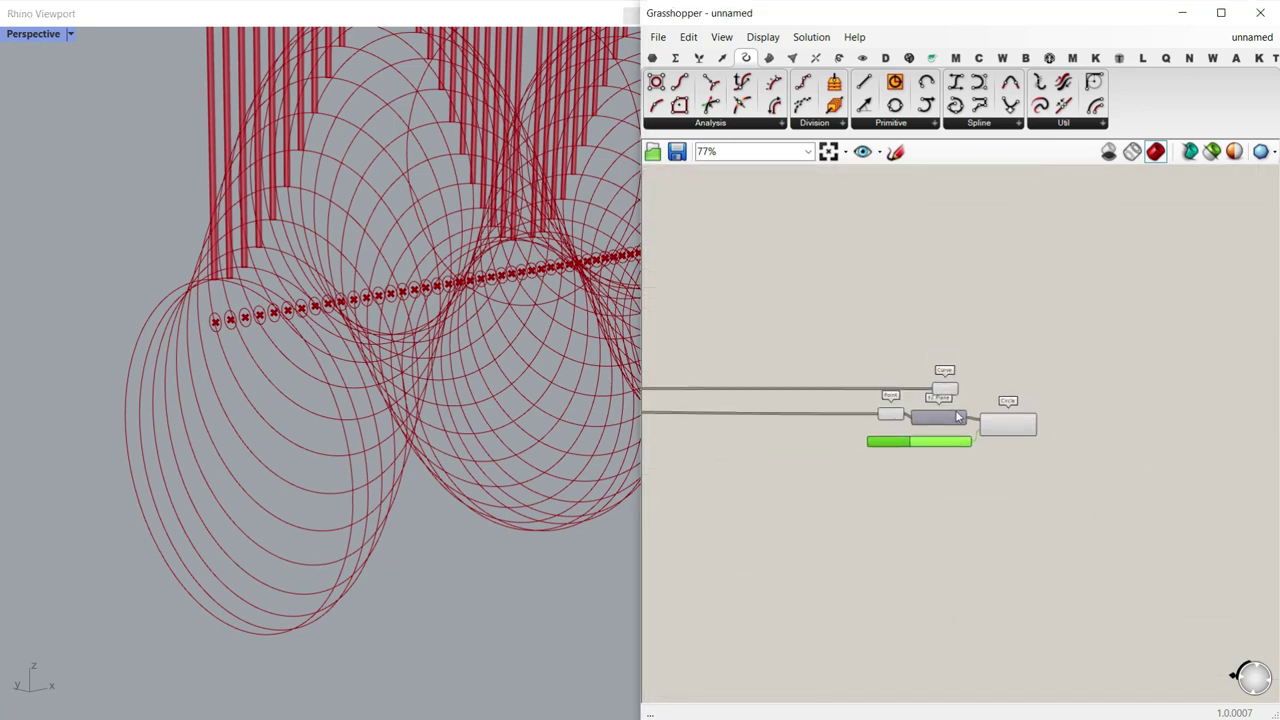
scroll(956, 411, "up", 1)
left_click_drag(933, 376, 847, 362)
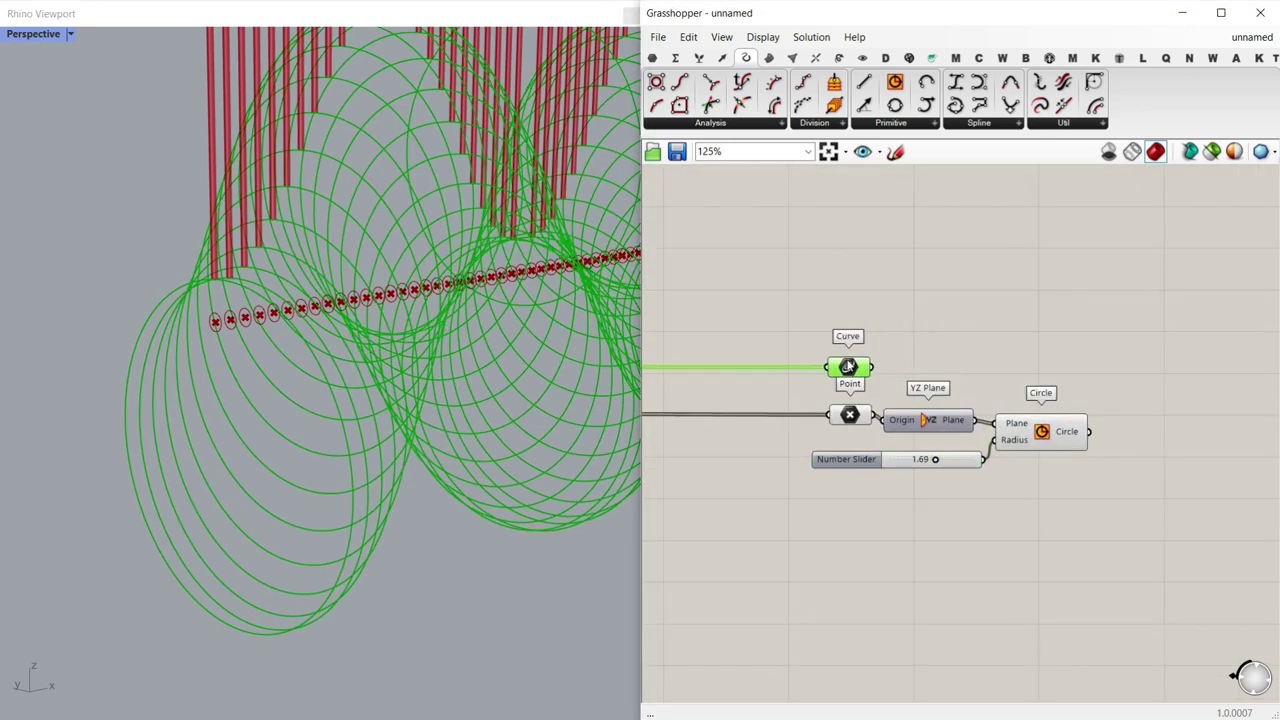
left_click(1045, 360)
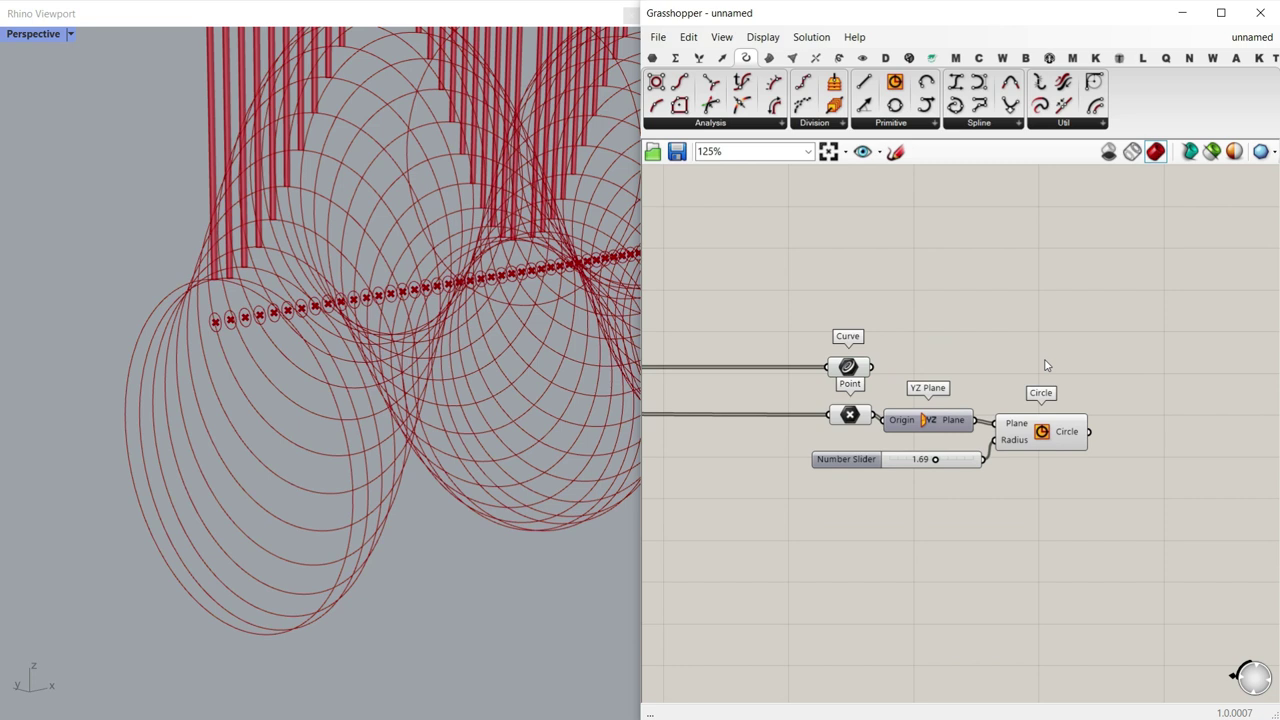
Step: Add a Boundary Surfaces component, connect both the Curve parameter and the small circles to its Edges input, and flatten that input
left_click(770, 60)
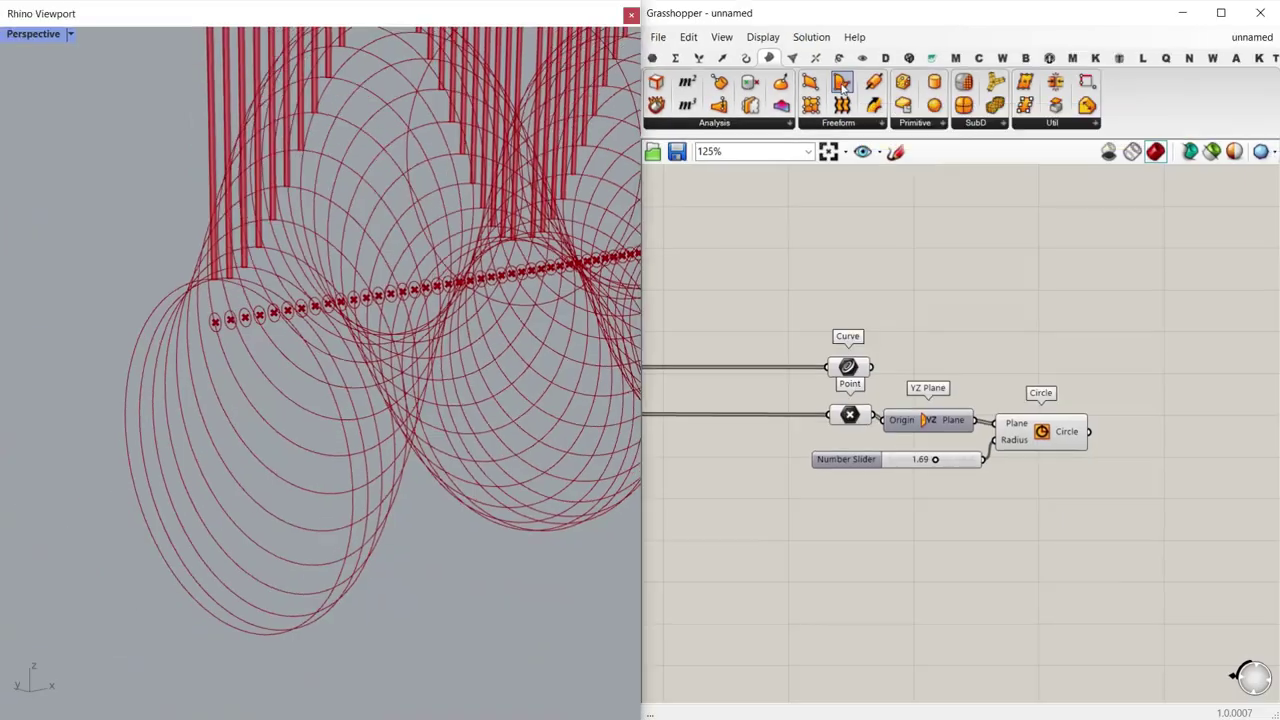
left_click_drag(842, 88, 1128, 380)
scroll(1128, 380, "up", 2)
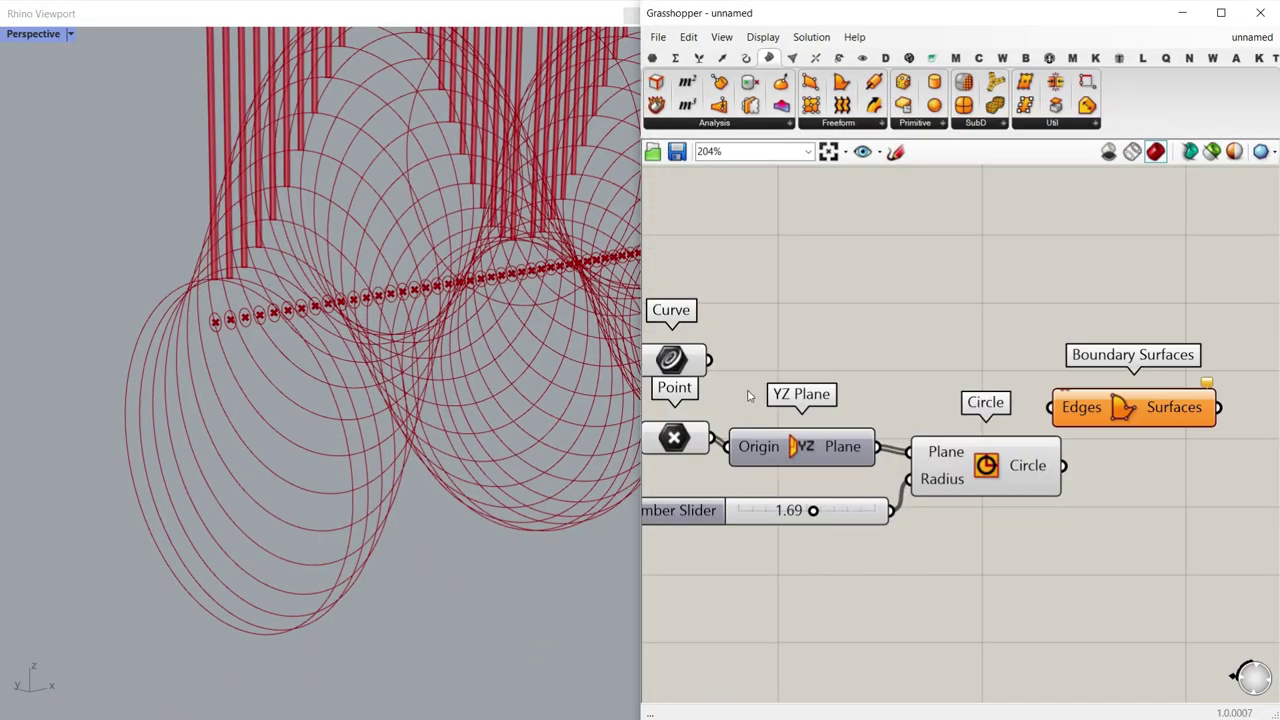
left_click(675, 365)
left_click_drag(1050, 388, 1050, 394)
left_click_drag(1076, 416, 1088, 384)
left_click_drag(1062, 466, 1064, 381, "shift")
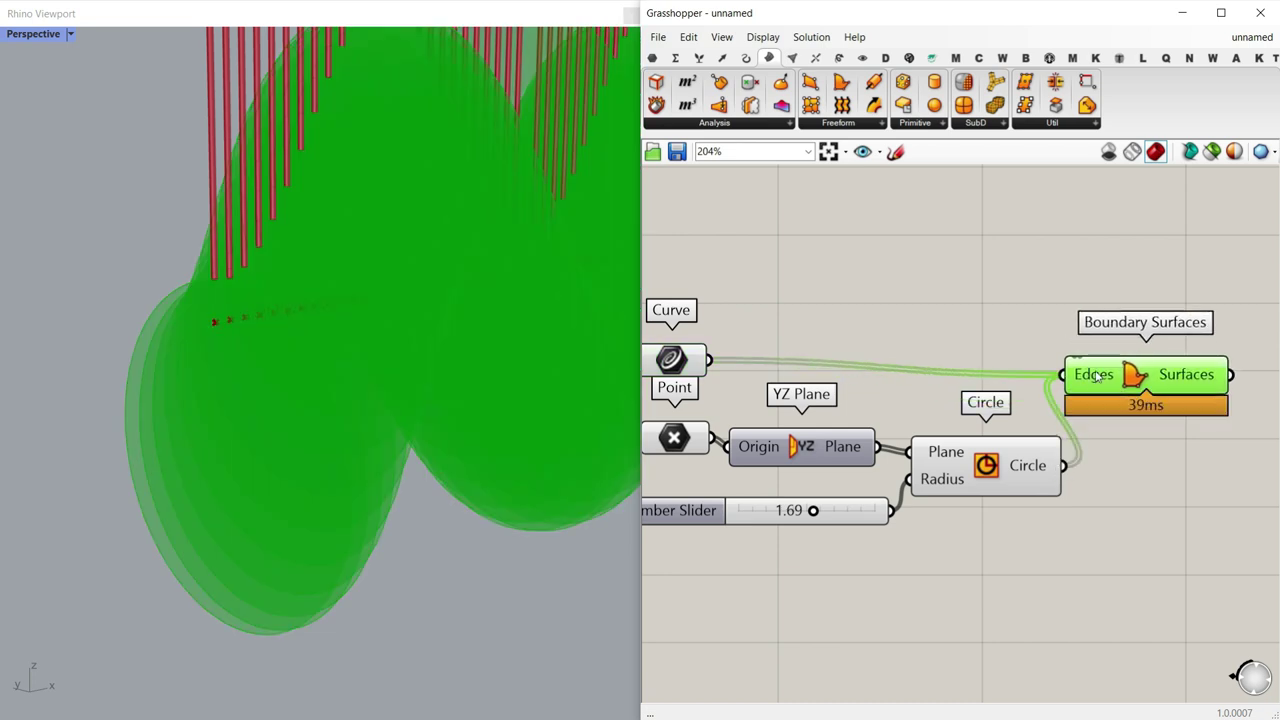
right_click(1096, 374)
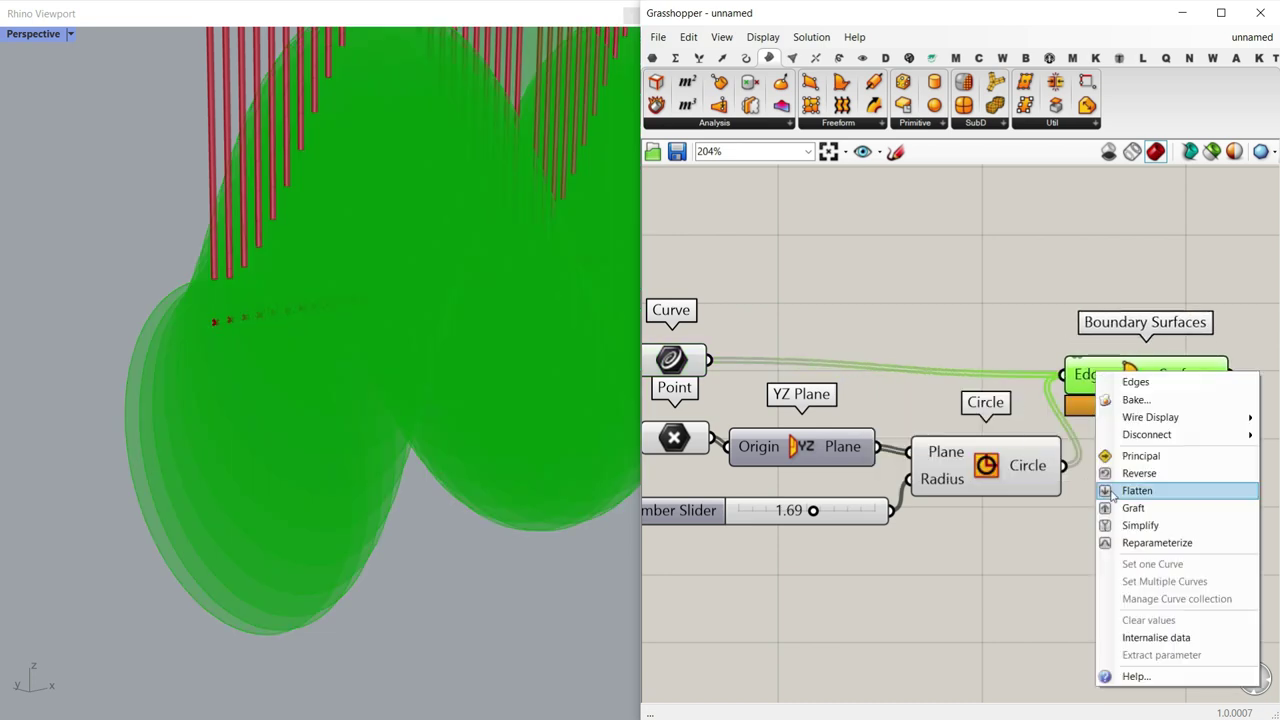
left_click(1136, 490)
Step: Examine in close-up the holes in the boundary surfaces and how the surfaces meet the lower ends of the vertical pipes
right_click_drag(480, 400, 394, 361)
scroll(358, 321, "up", 5)
right_click_drag(358, 321, 145, 345)
scroll(368, 340, "down", 5)
scroll(399, 340, "up", 6)
mouse_move(420, 340)
right_mouse_down()
mouse_move(399, 340)
mouse_move(413, 355)
mouse_move(386, 371)
mouse_move(351, 363)
mouse_move(244, 386)
mouse_move(121, 360)
mouse_move(200, 365)
mouse_move(195, 383)
right_mouse_up()
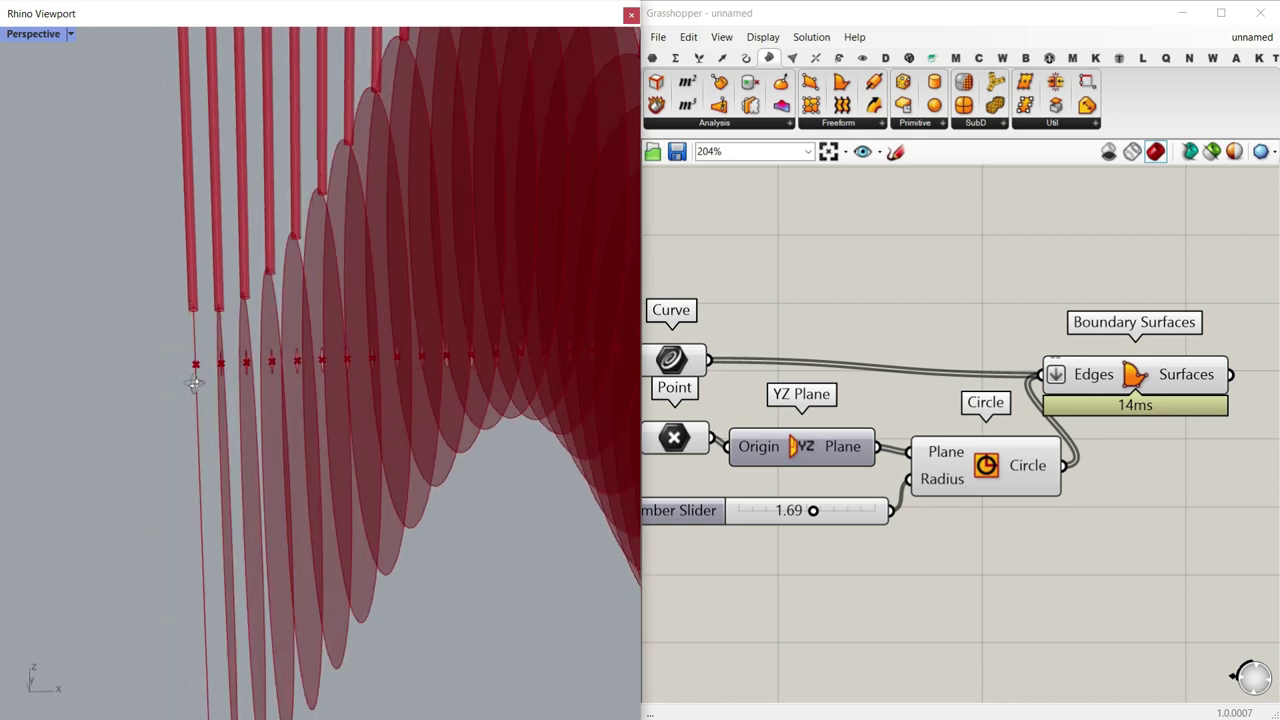
scroll(185, 370, "up", 6)
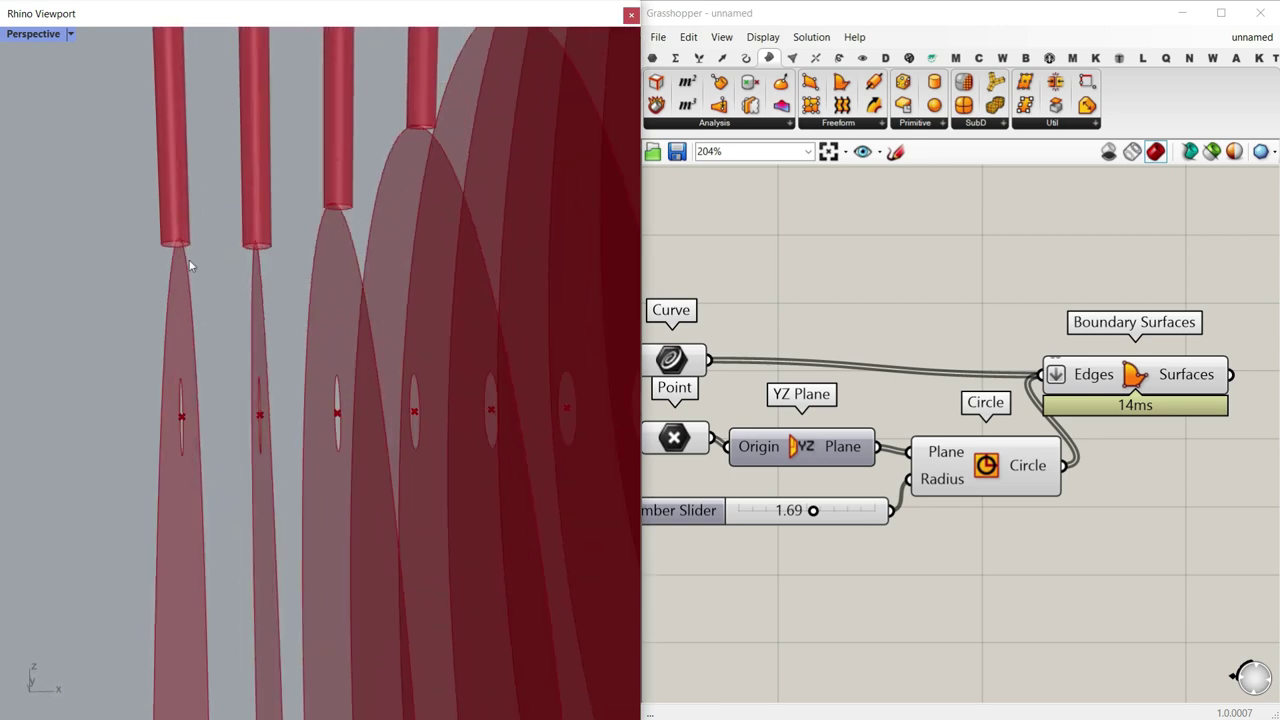
scroll(191, 251, "up", 3)
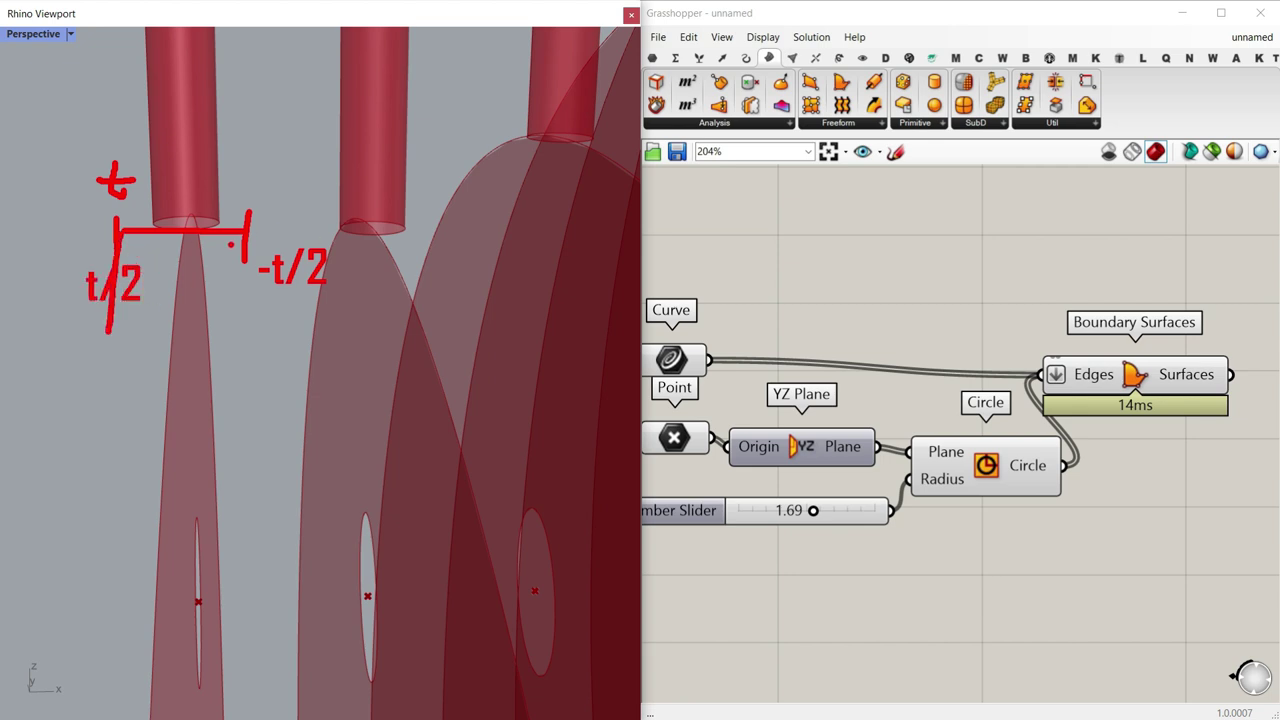
key("Escape")
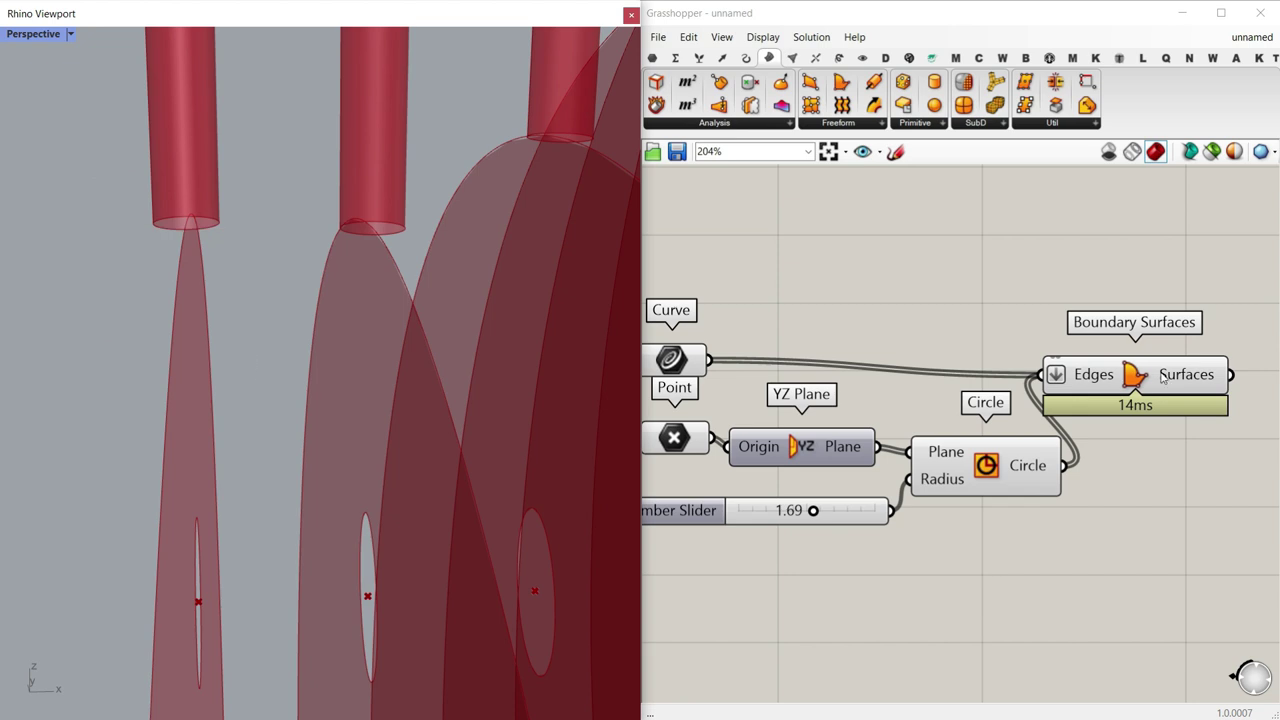
Step: Add a Move component beyond the Boundary Surfaces and connect the Surfaces output to its Geometry input
scroll(1163, 377, "down", 1)
right_click_drag(1163, 377, 938, 356)
left_click_drag(913, 368, 927, 355)
right_click_drag(1088, 419, 1042, 427)
double_click(1062, 452)
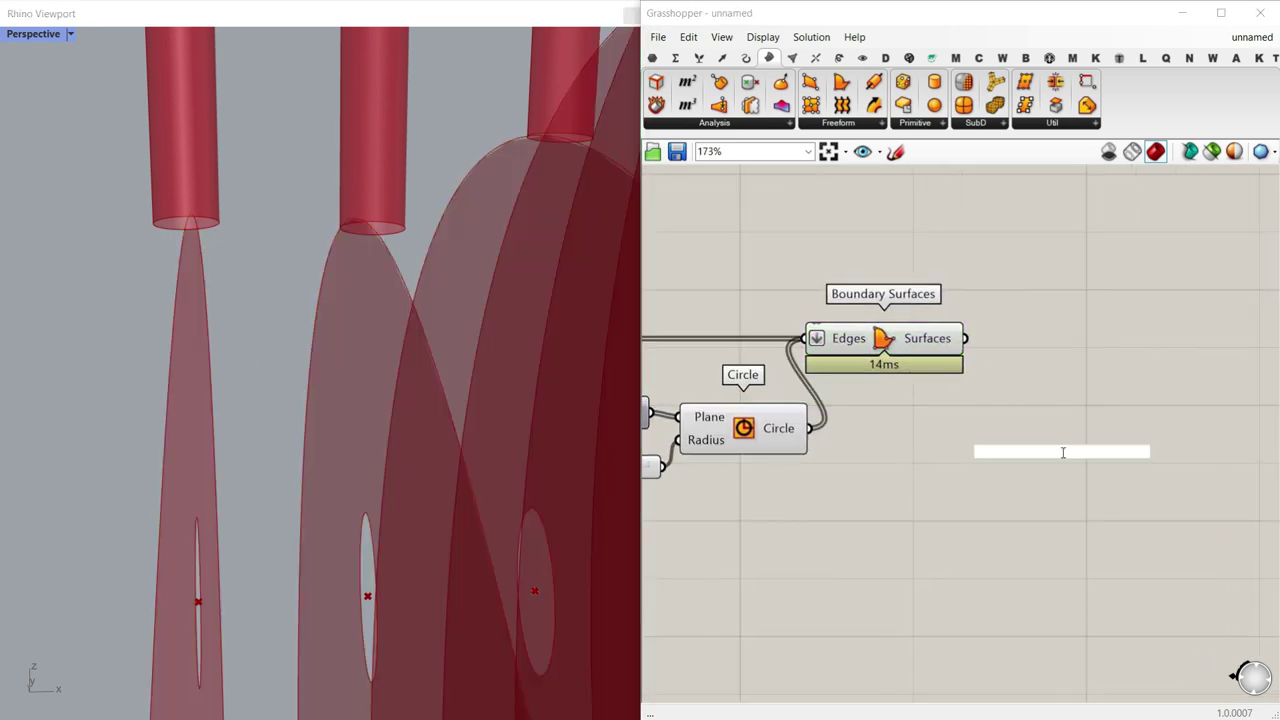
type("mv")
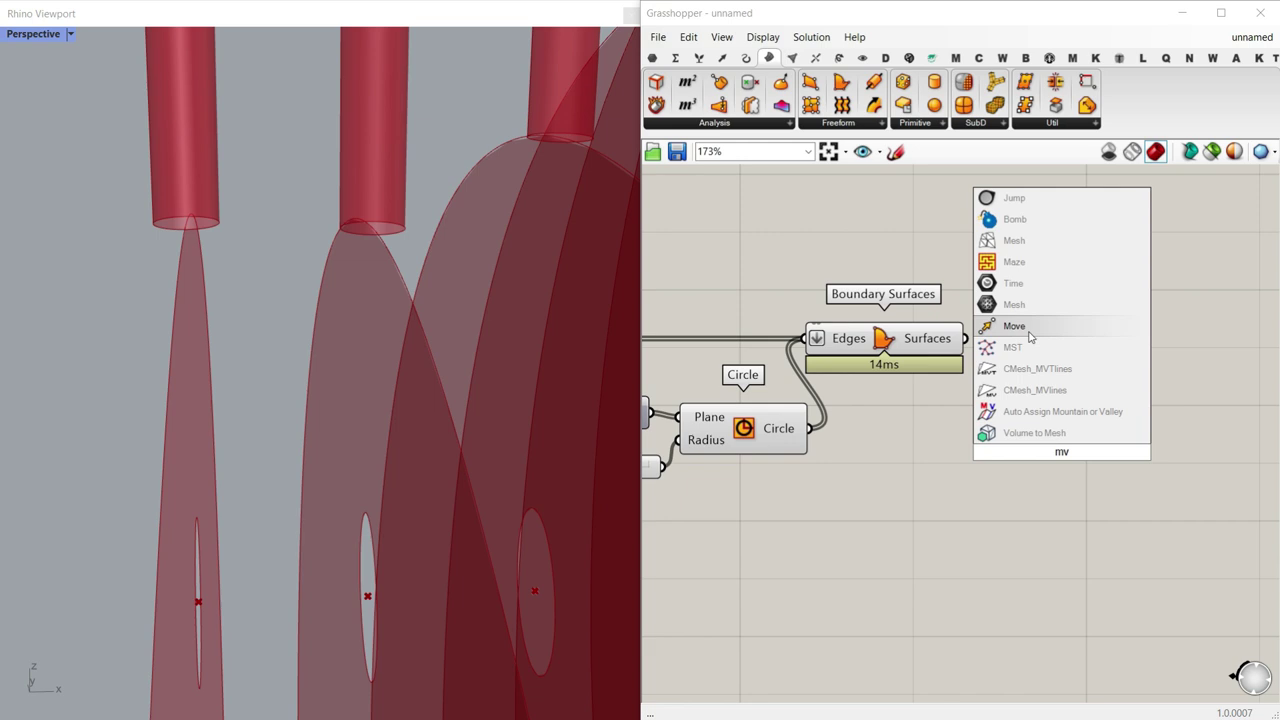
left_click(1013, 326)
left_click_drag(964, 338, 971, 436)
left_click_drag(1060, 446, 1213, 425)
Step: Add a Unit X component, connect its vector to the Move's Motion input and arrange both components neatly
double_click(986, 457)
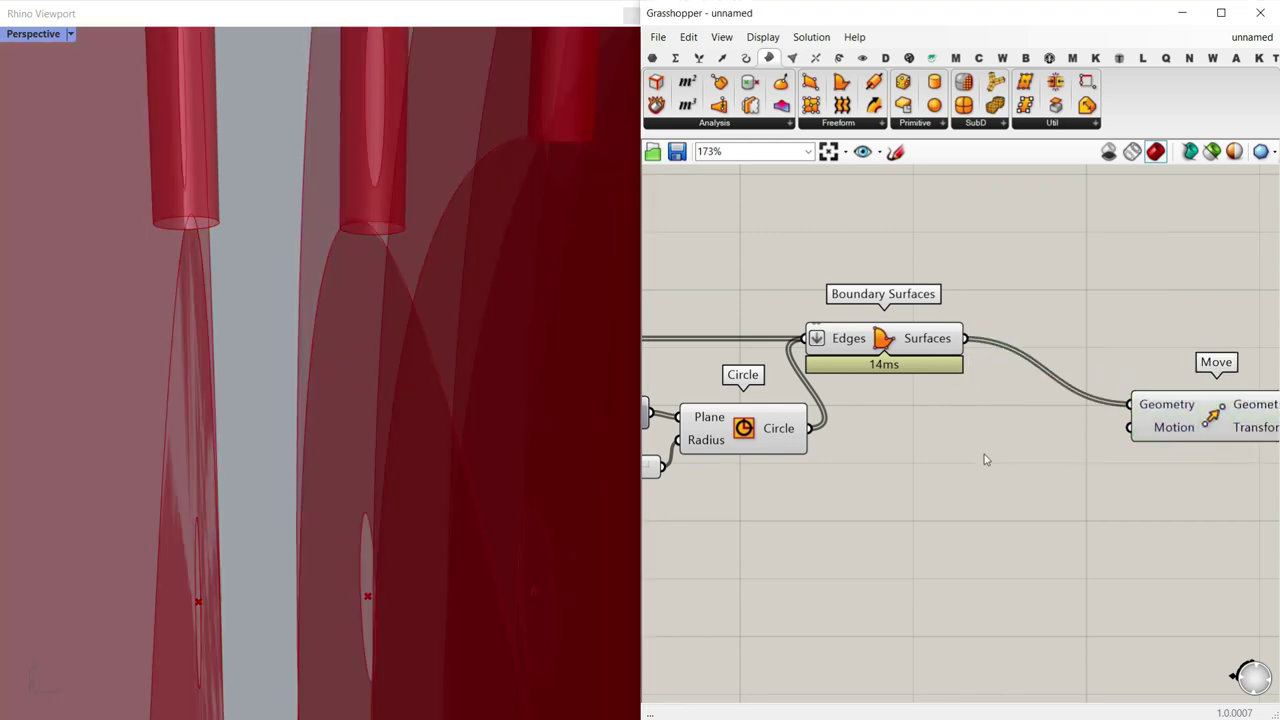
type("x")
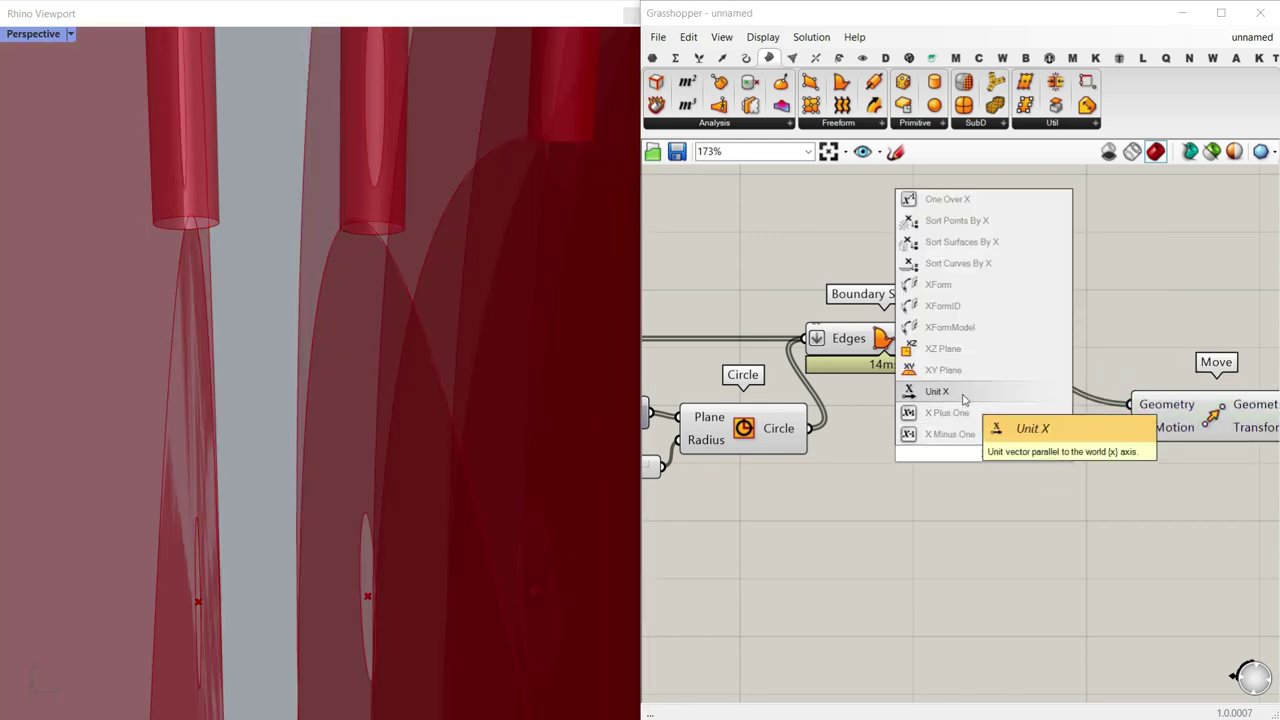
left_click(963, 396)
left_click_drag(1064, 454, 1135, 430)
right_click_drag(1182, 415, 1064, 408)
left_click_drag(1064, 408, 1144, 351)
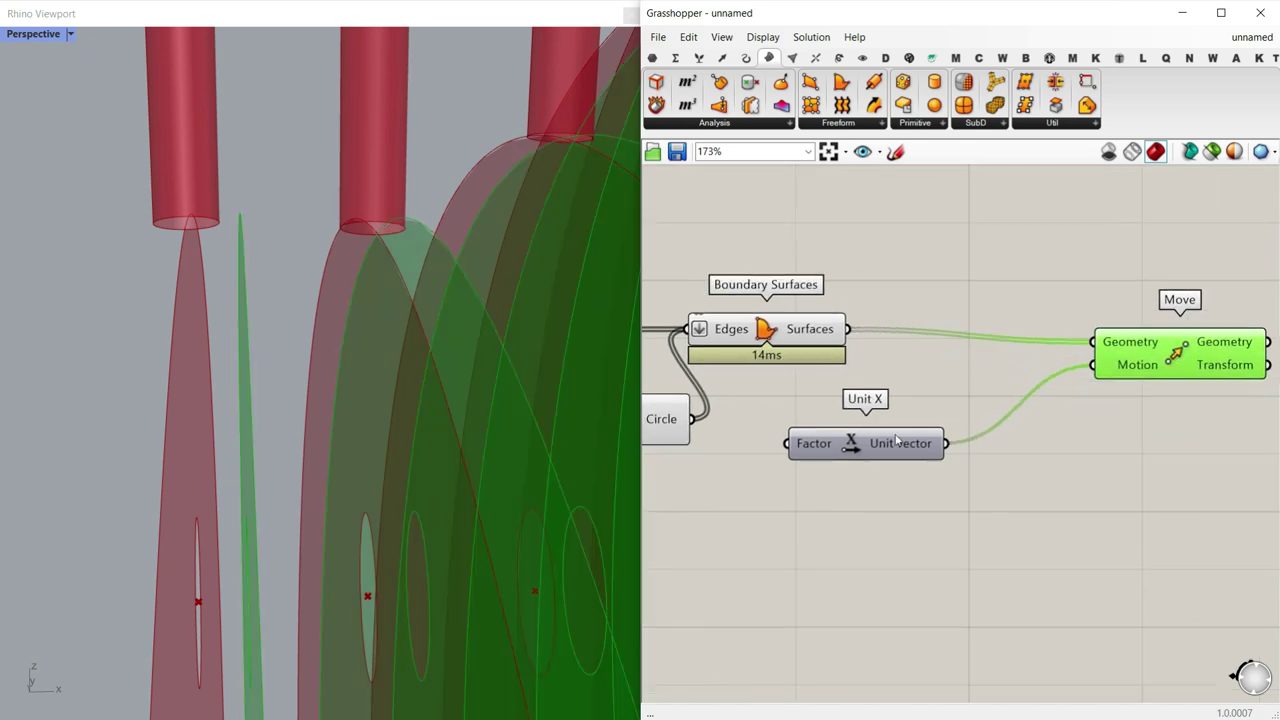
left_click_drag(899, 442, 1080, 440)
Step: Add a Number Slider defined as 1..10..0 below the Boundary Surfaces and rename it T
scroll(980, 453, "up", 2)
double_click(818, 469)
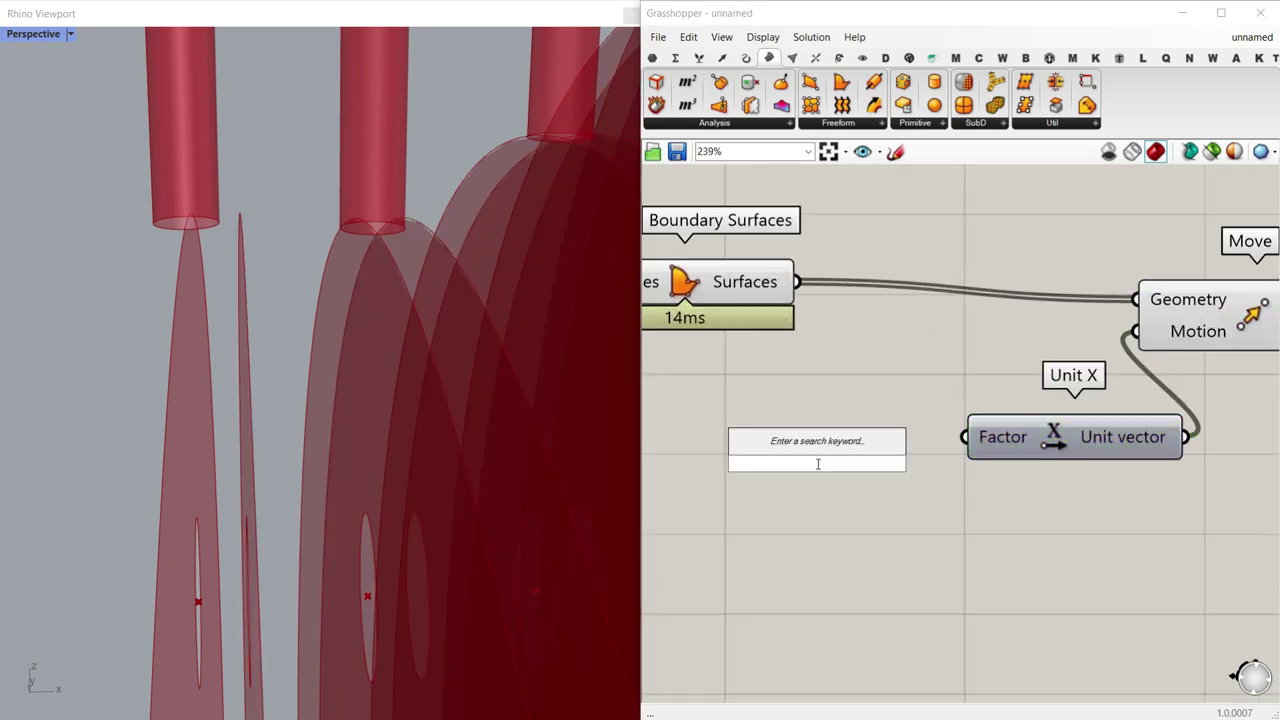
type("1..10..0")
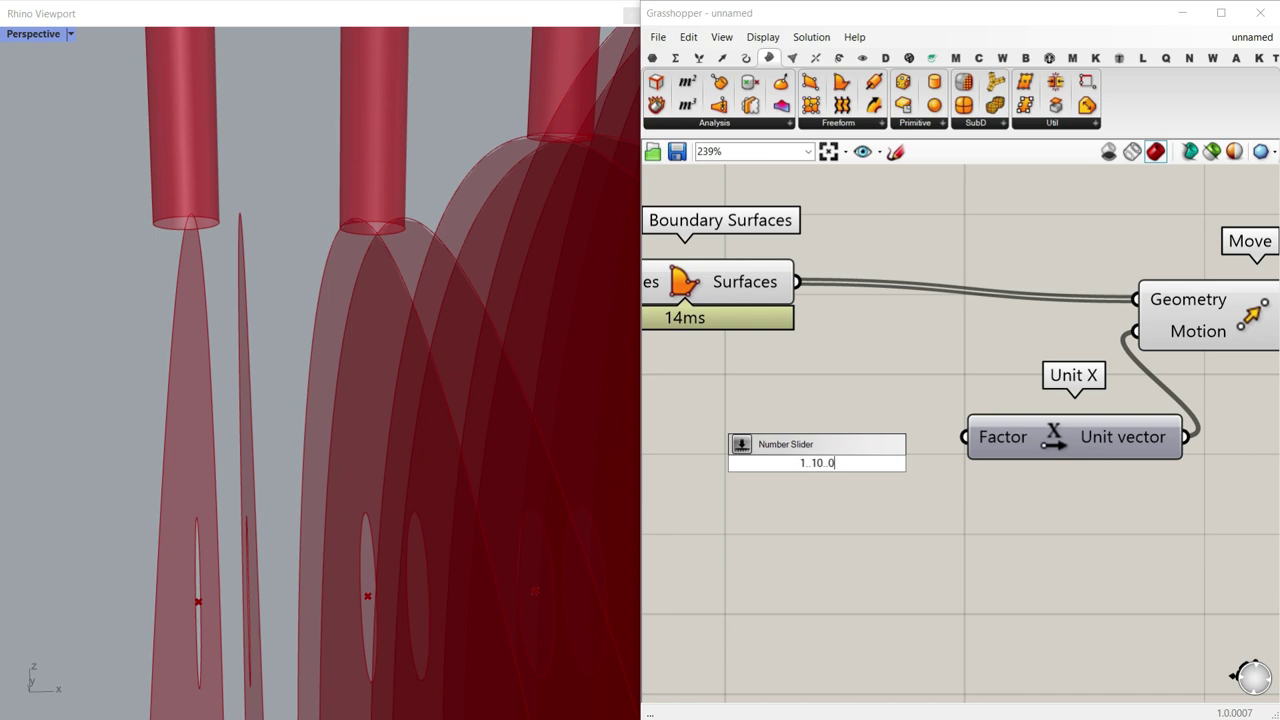
key("Return")
right_click_drag(860, 447, 977, 375)
left_click_drag(980, 397, 900, 431)
right_click(897, 430)
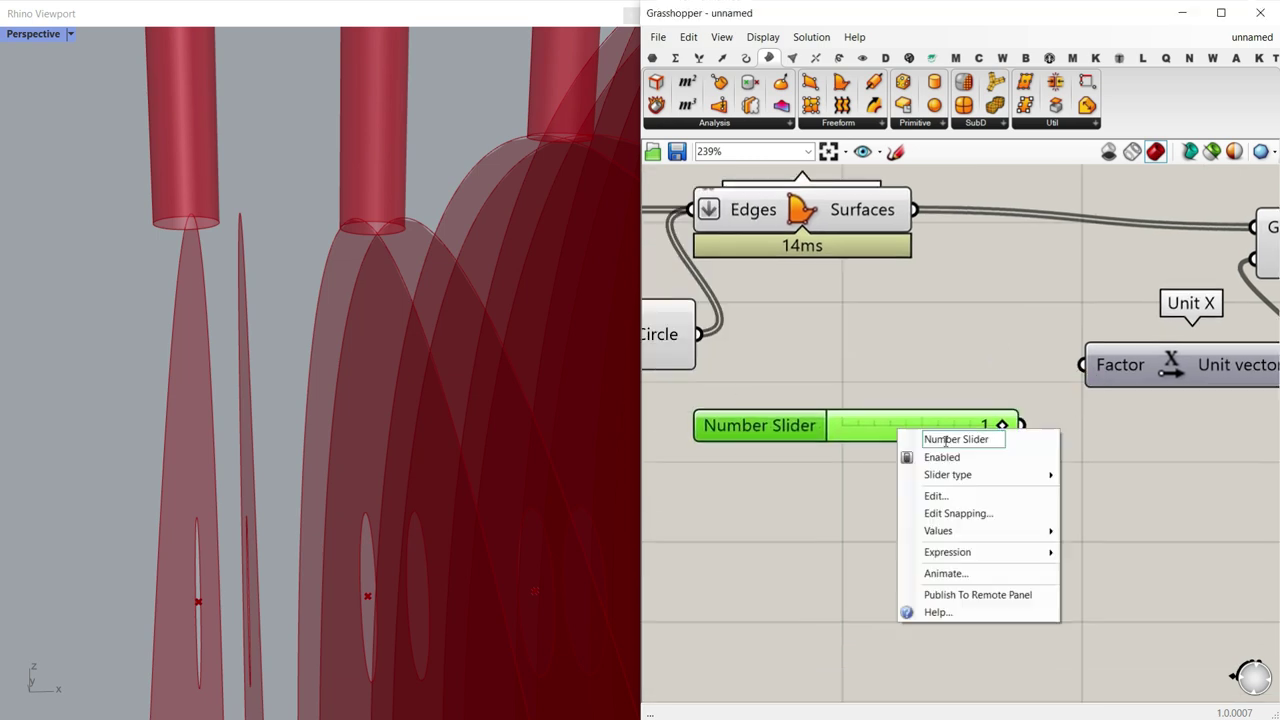
key("BackSpace")
key("Return")
right_click_drag(1010, 418, 928, 427)
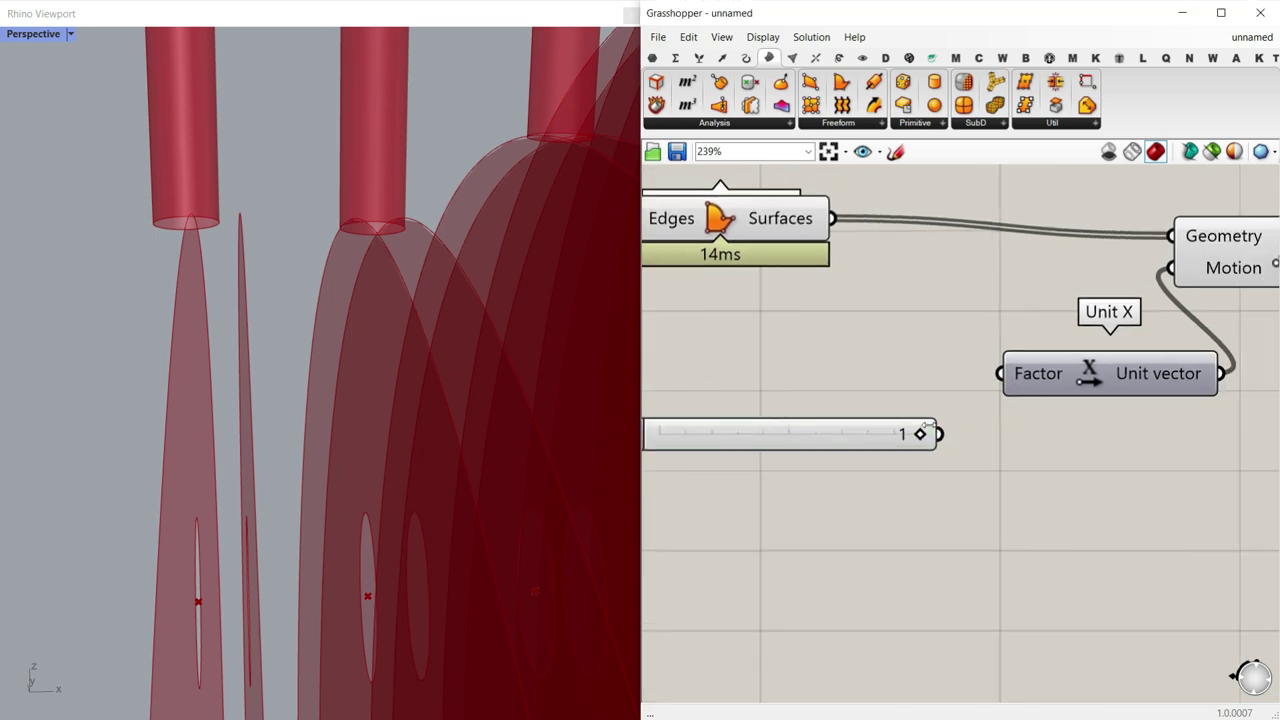
right_click_drag(672, 450, 752, 448)
Step: Add a Number Slider starting at 0.10, name it t, and delete the slider named T
double_click(809, 496)
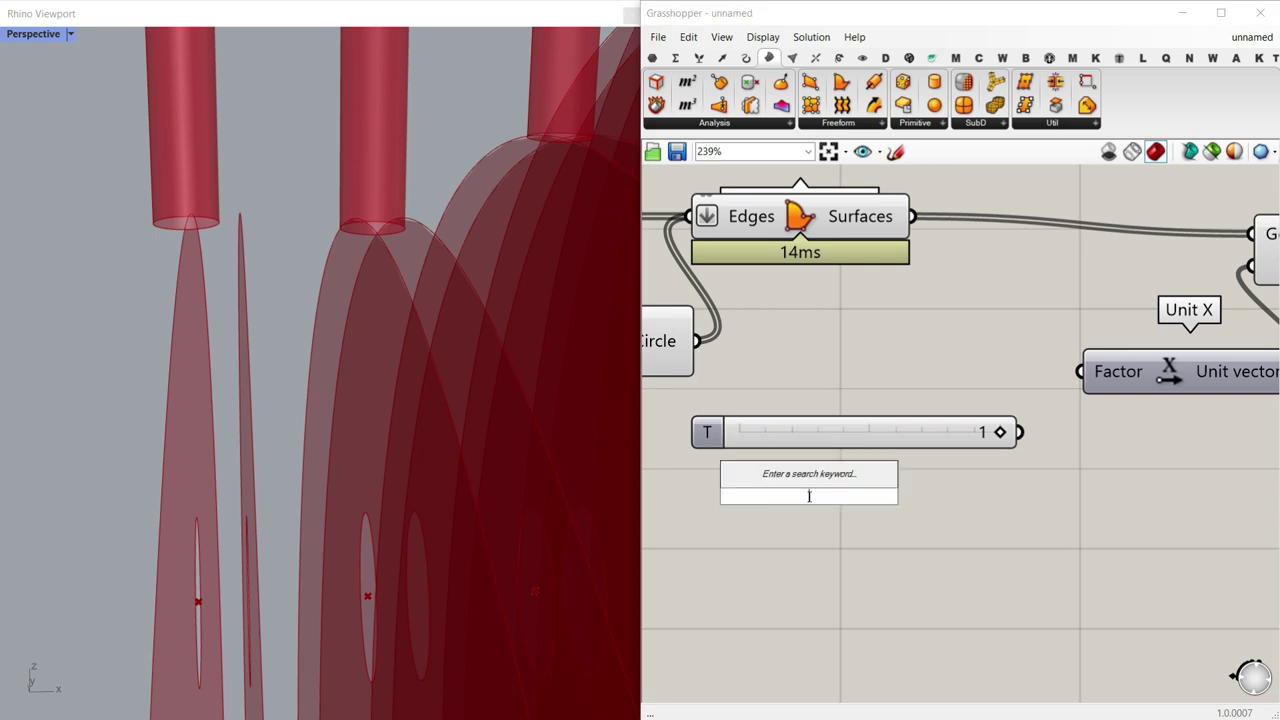
type("0.1")
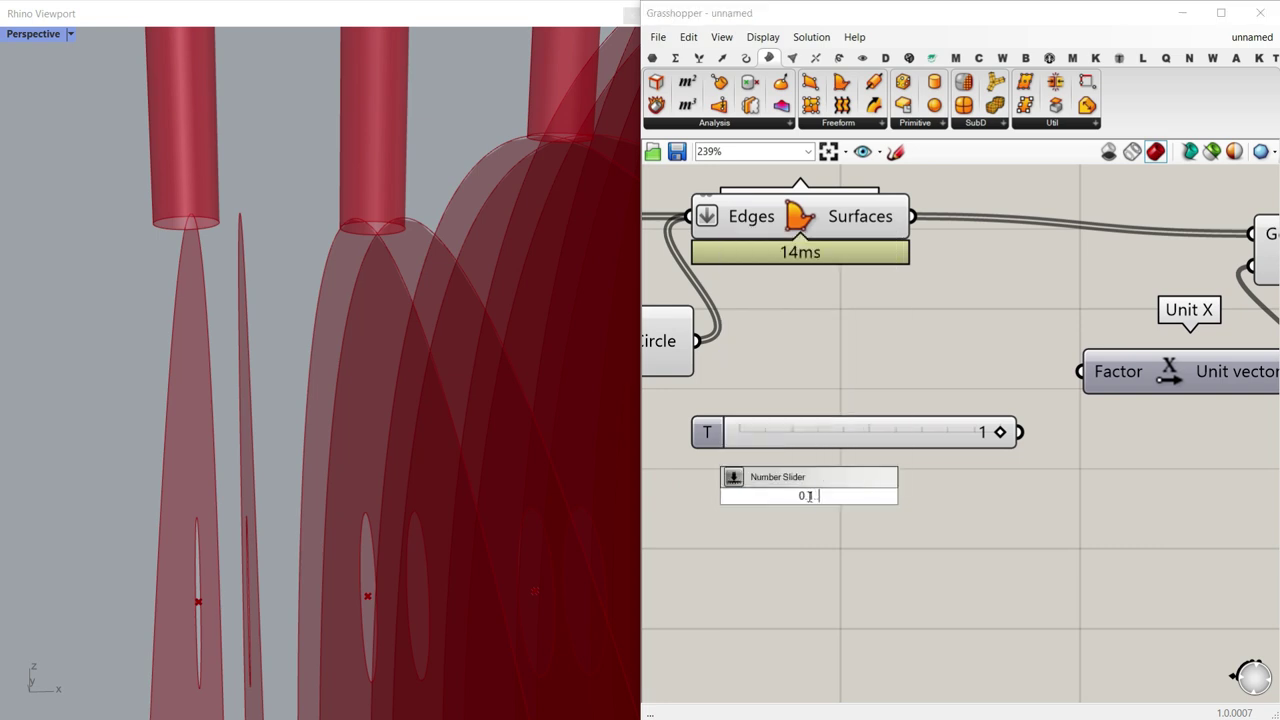
key("Return")
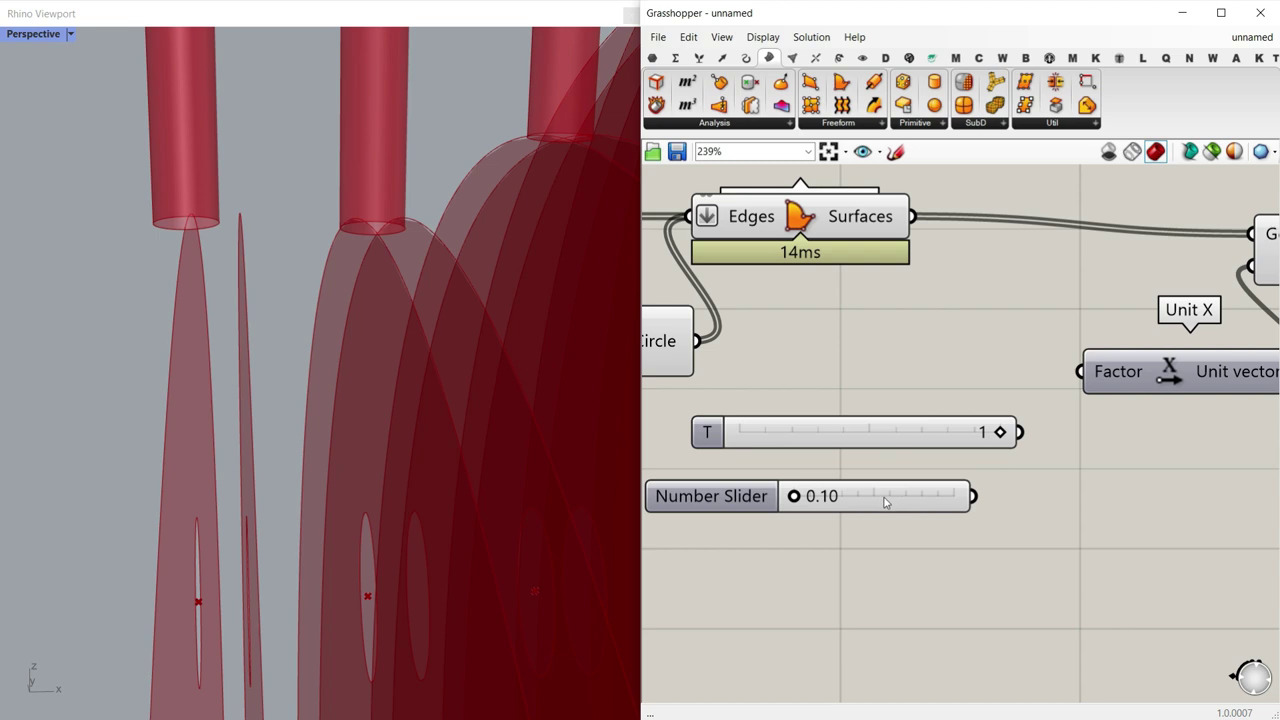
right_click(886, 500)
type("t")
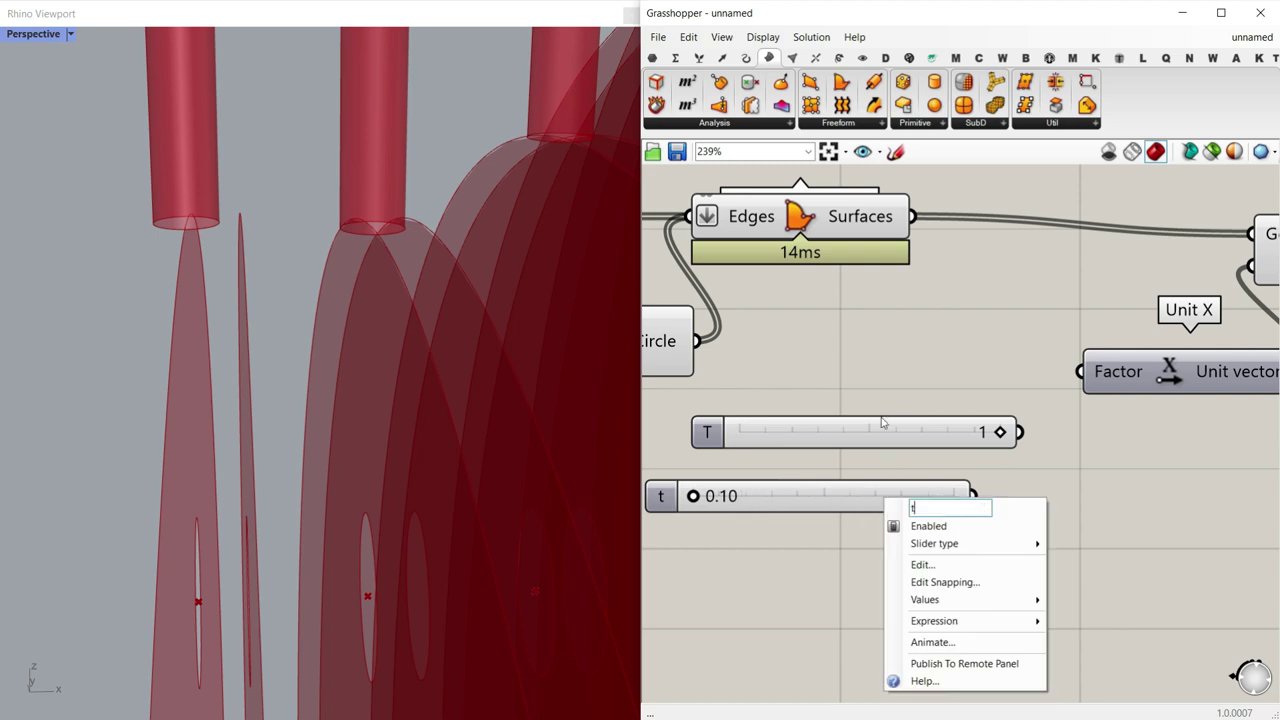
left_click(874, 433)
key("Delete")
Step: Connect the t slider to the Factor input of Unit X and set it to 0.89
left_click(899, 497)
left_click_drag(899, 497, 995, 466)
right_click_drag(1132, 444, 1056, 441)
left_click_drag(713, 462, 742, 463)
scroll(831, 462, "down", 3)
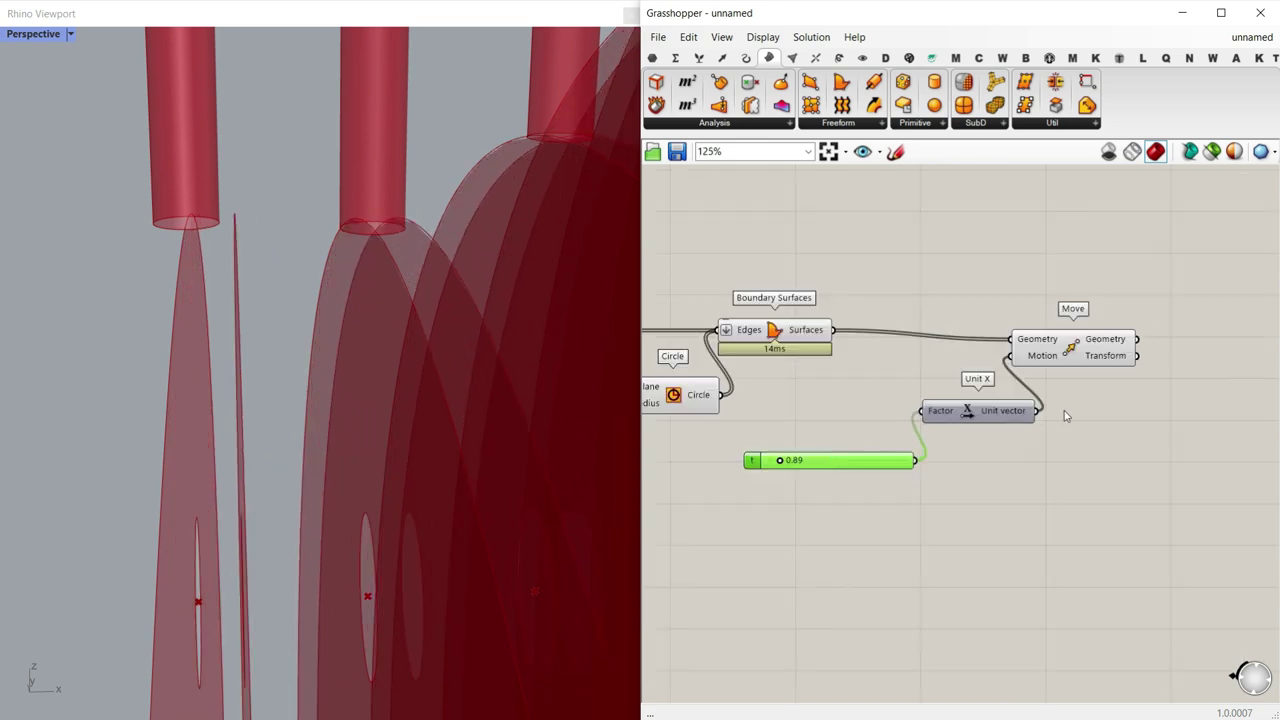
Step: Add an Extrude component with the moved geometry as its Base and the Unit X vector as its Direction
scroll(1065, 415, "up", 2)
double_click(1020, 389)
type("extr")
key("Return")
left_click_drag(968, 376, 1054, 391)
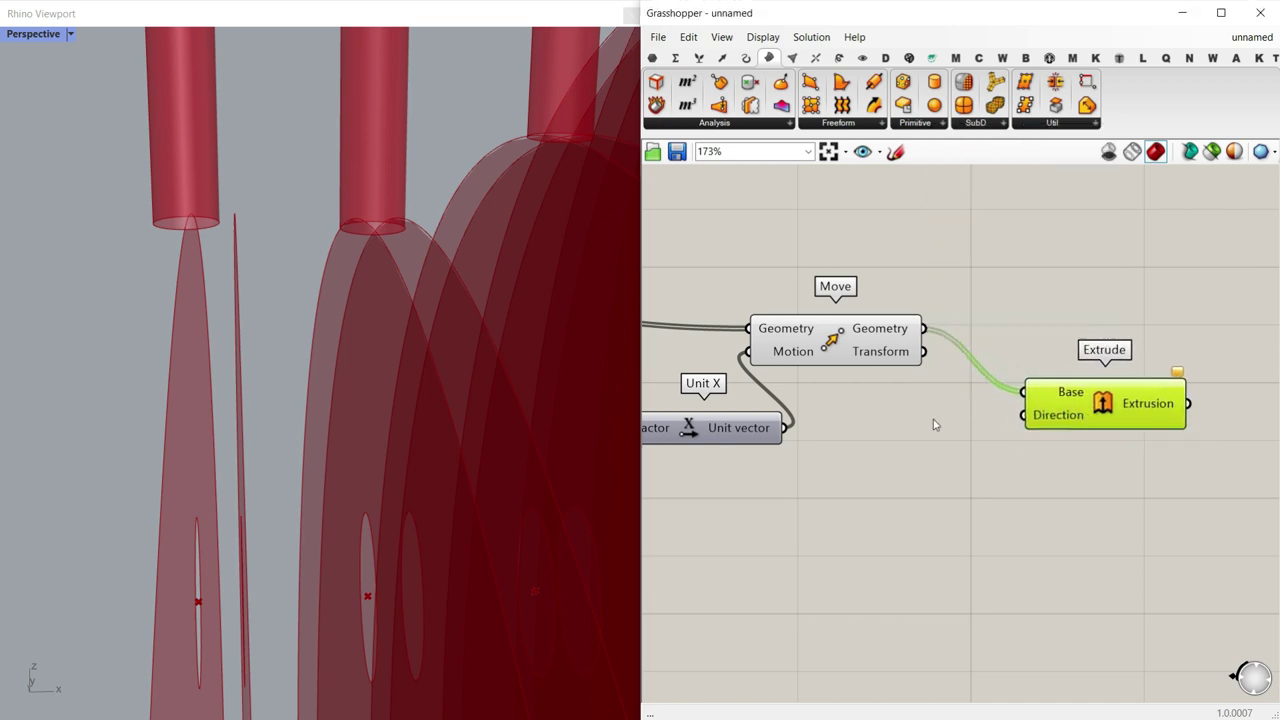
left_click_drag(1005, 425, 1022, 418)
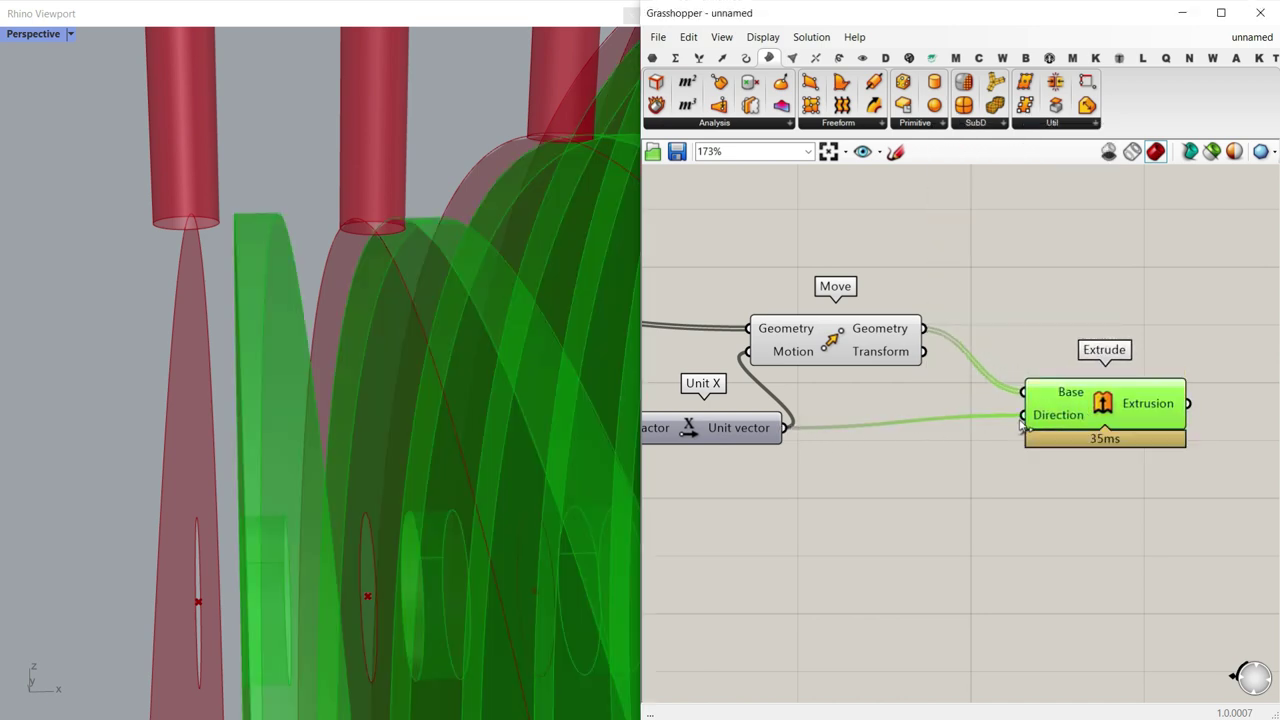
Step: Apply the expression -x/2 to the Motion input of the Move component
right_click(1067, 418)
mouse_move(1103, 580)
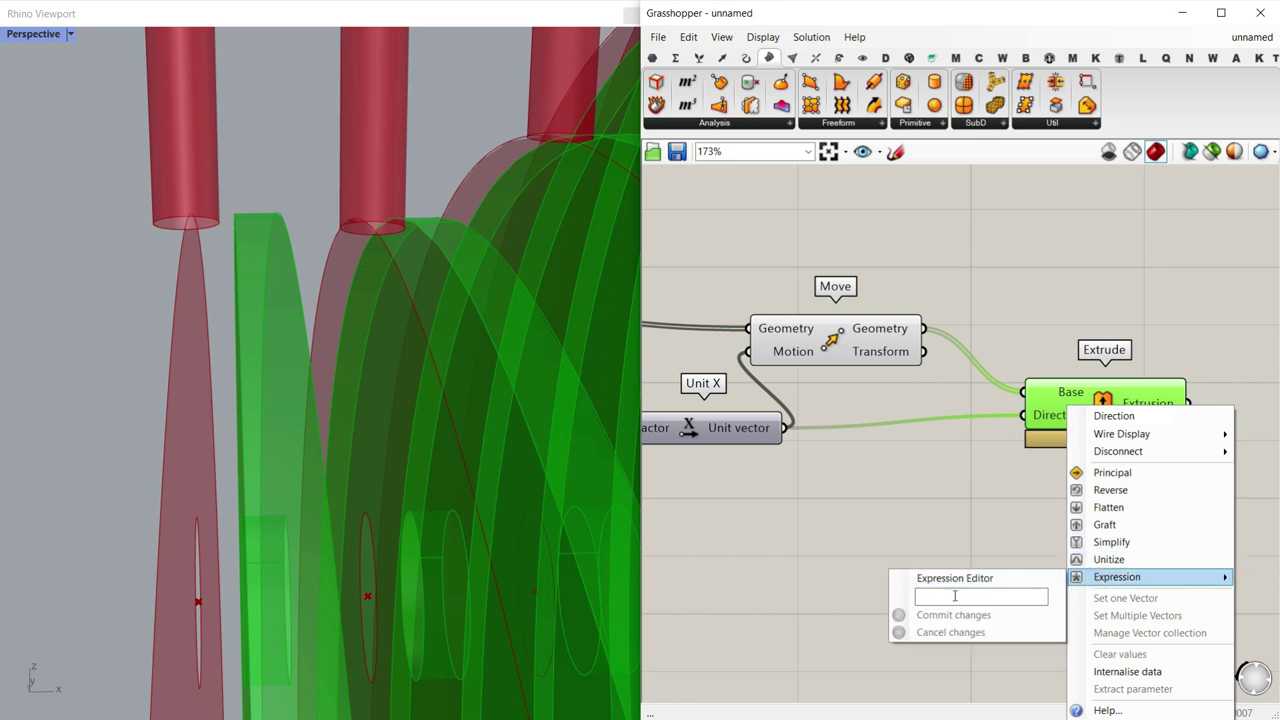
right_click_drag(803, 452, 991, 443)
scroll(858, 418, "up", 1)
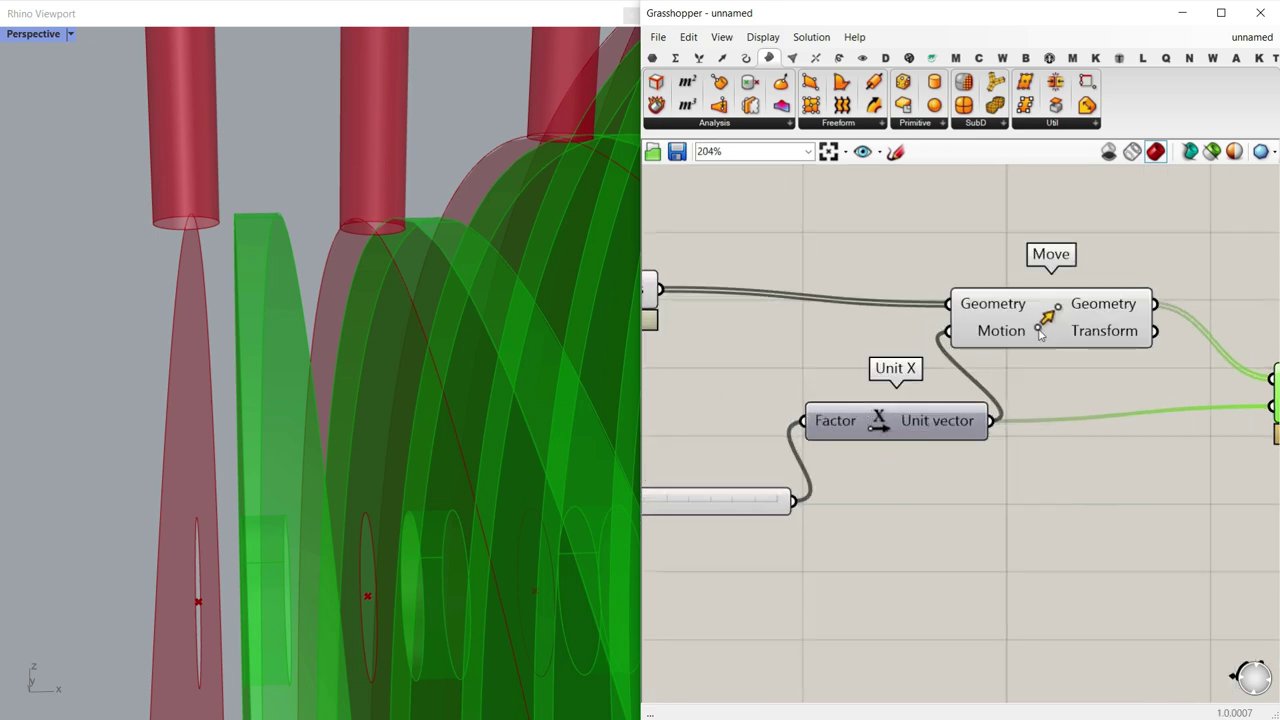
right_click(1000, 326)
mouse_move(1050, 496)
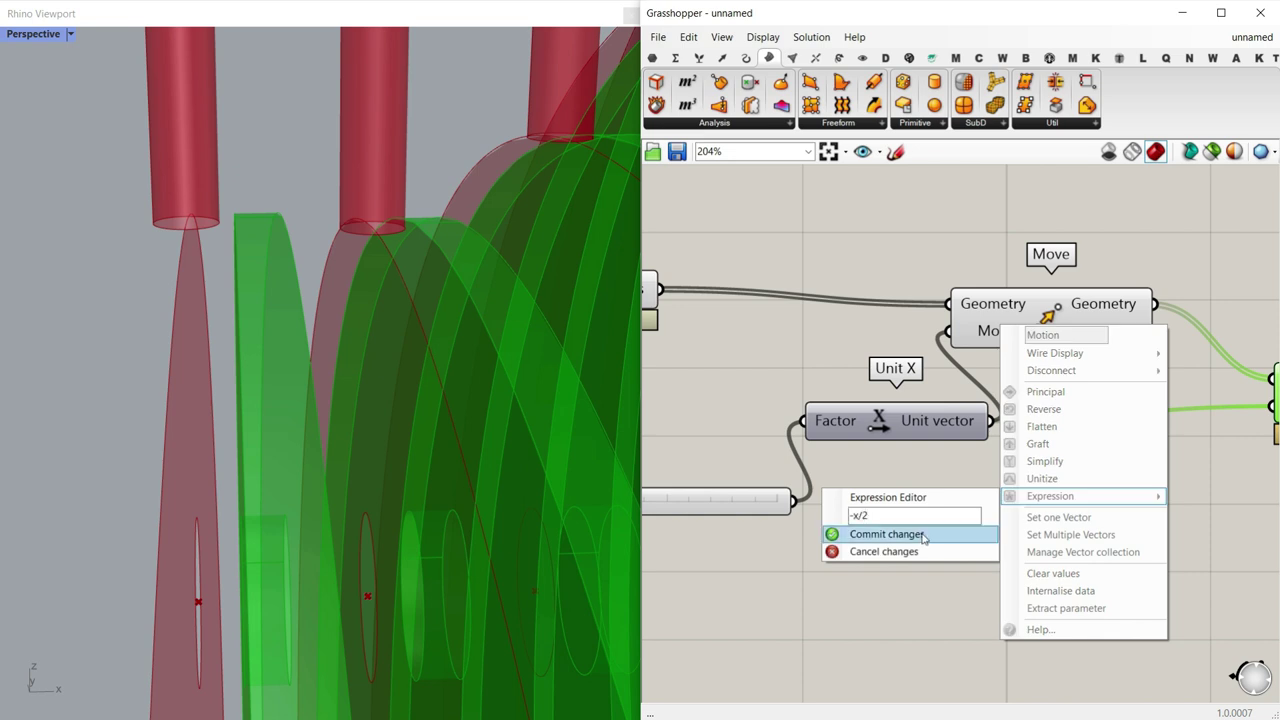
left_click(916, 536)
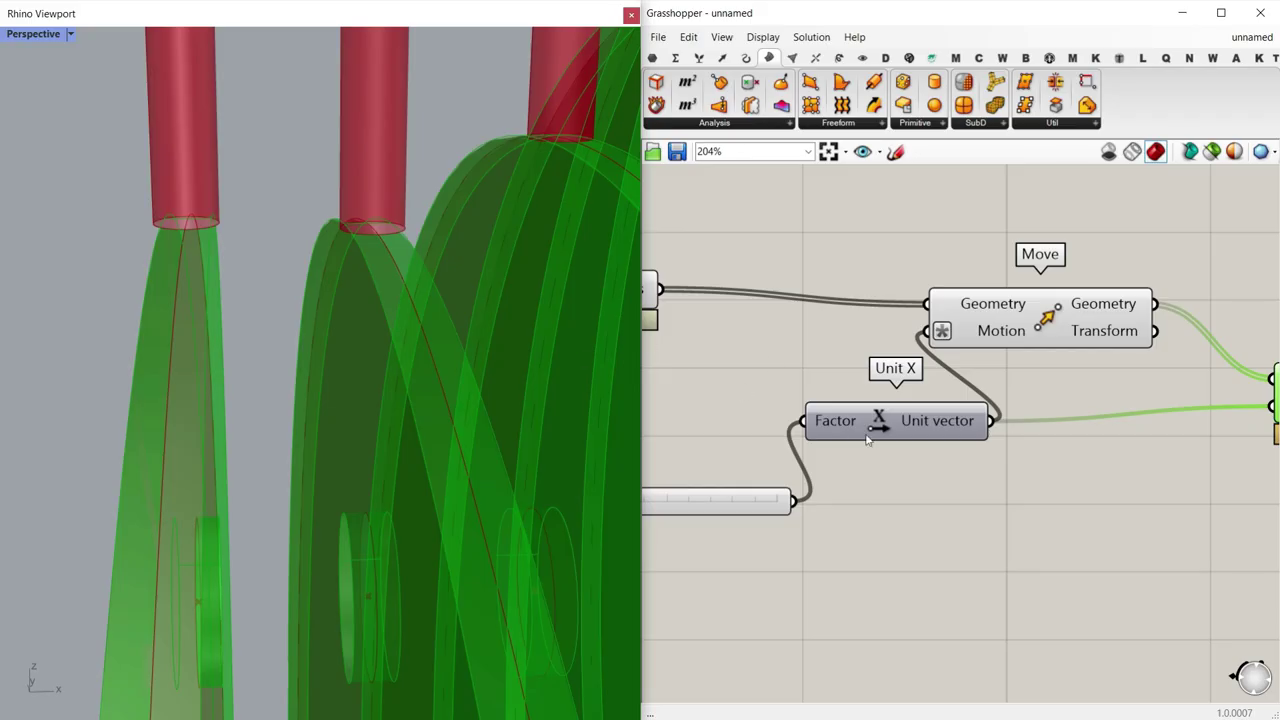
Step: Try the expression -x on the Direction input of the Extrude component
right_click_drag(1016, 396, 811, 387)
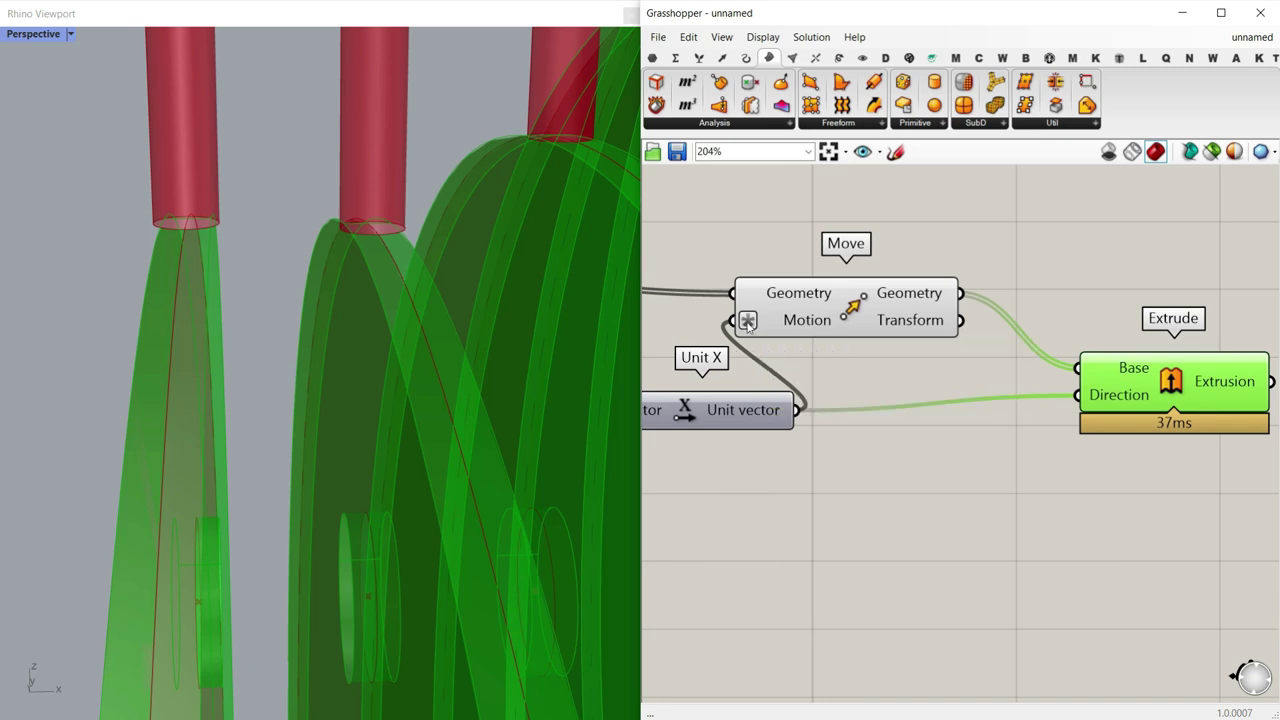
right_click(1109, 401)
mouse_move(1130, 572)
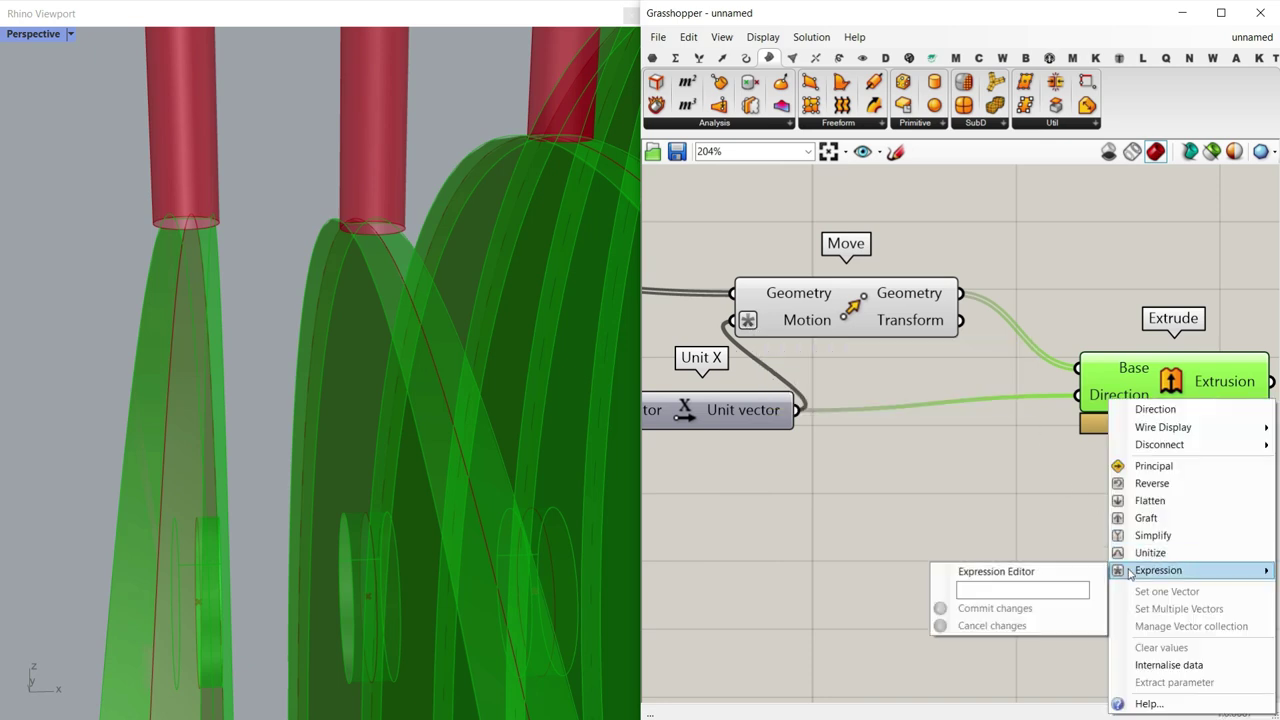
left_click(1024, 592)
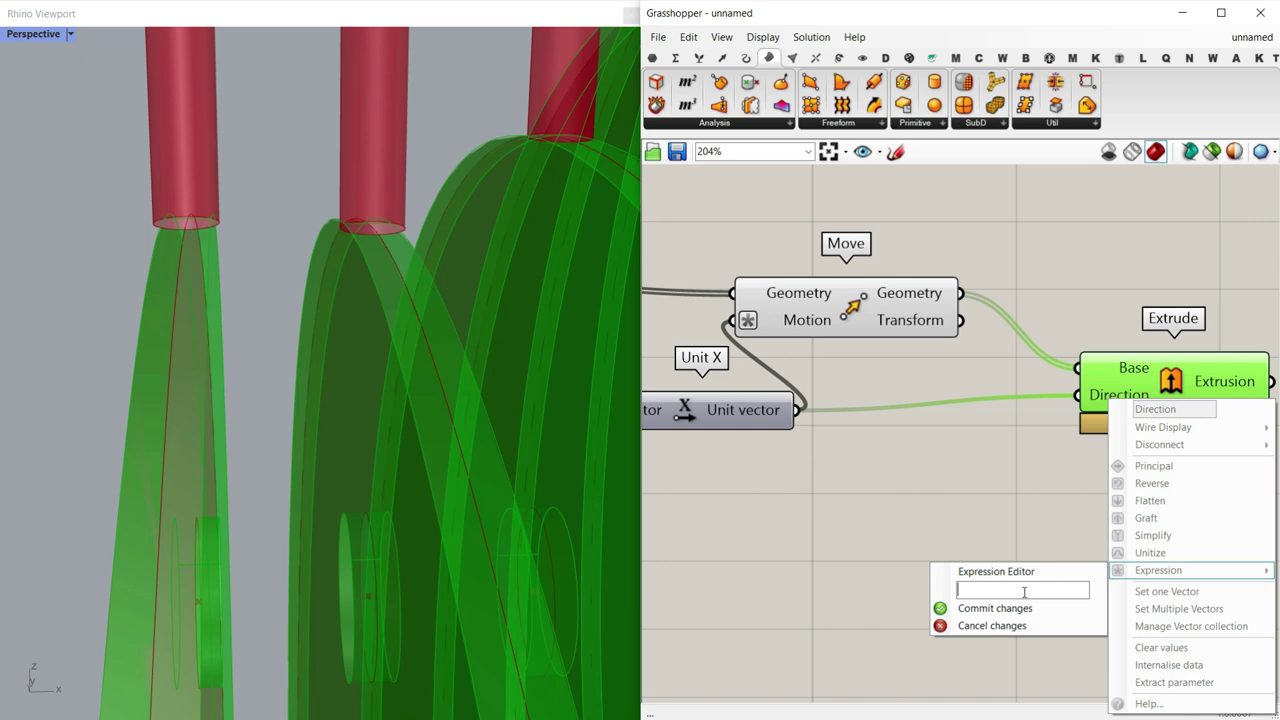
type("-x")
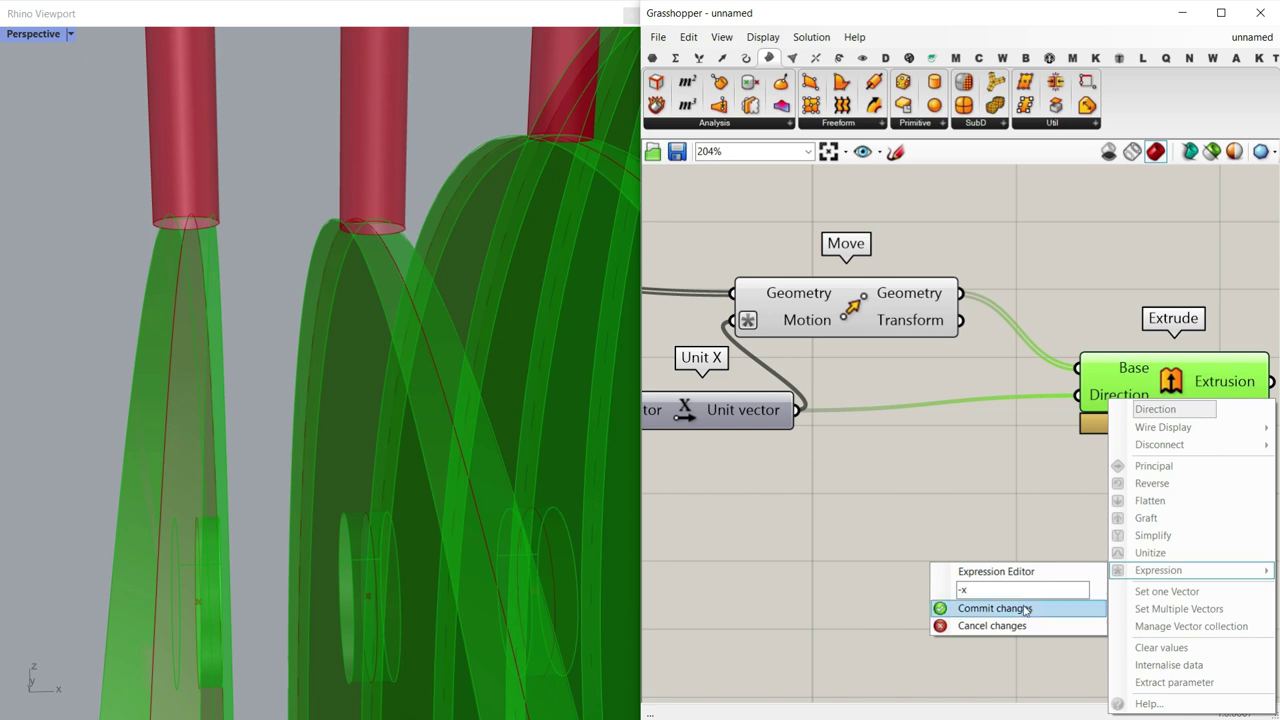
left_click(1026, 610)
scroll(366, 370, "down", 5)
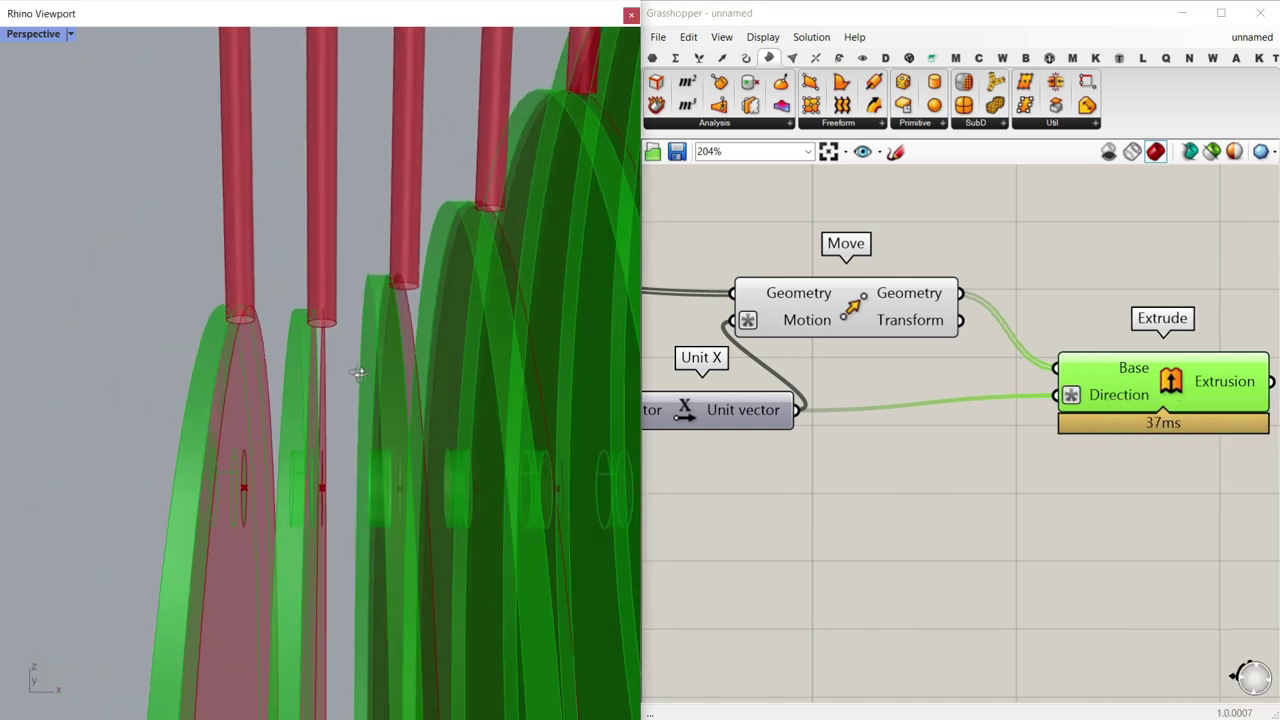
left_click(1023, 427)
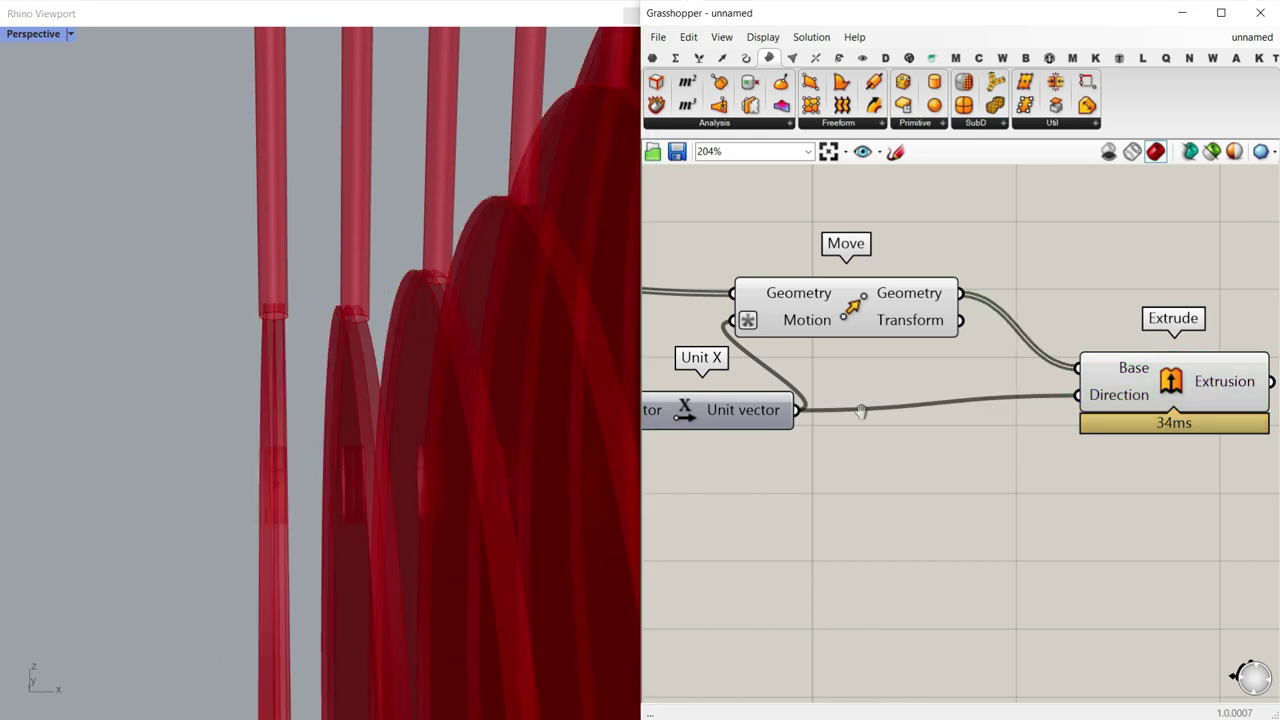
Step: Rearrange the Unit X component and set the t slider to 2.29 to thicken the discs
right_click_drag(860, 410, 995, 396)
left_click_drag(763, 398, 791, 424)
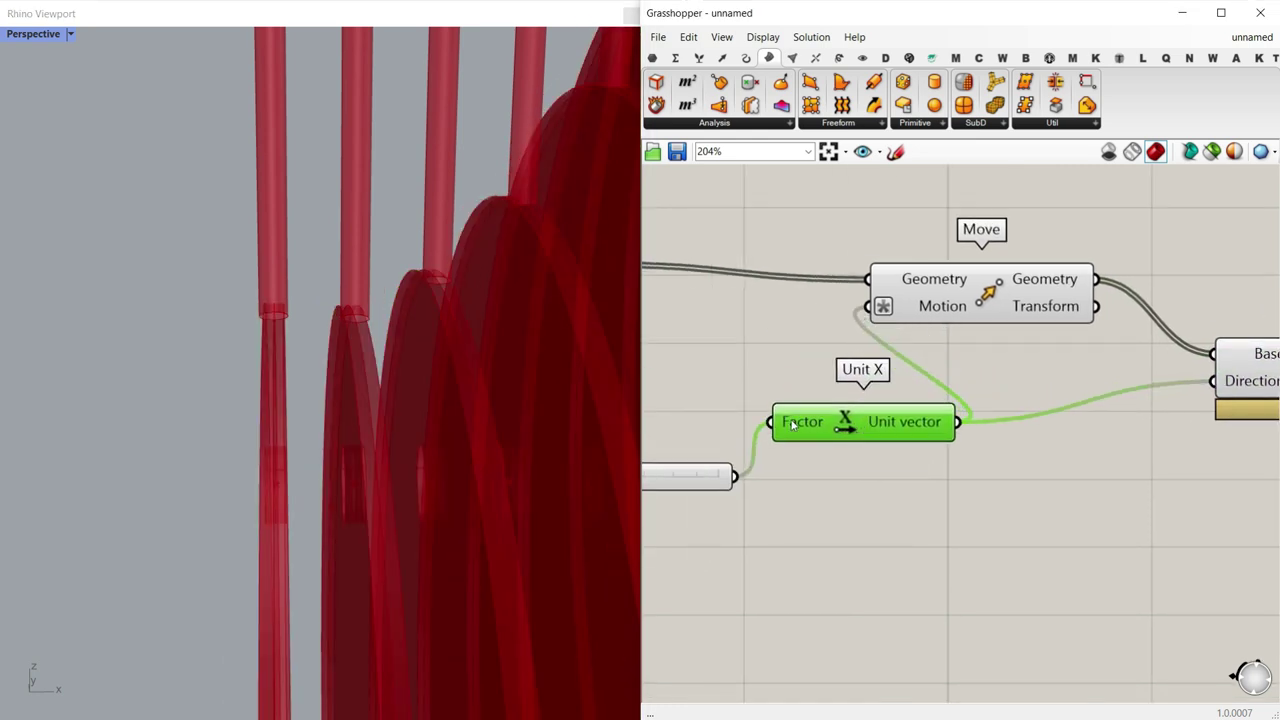
left_click(963, 296)
scroll(276, 357, "up", 5)
right_click_drag(760, 410, 870, 395)
right_click_drag(707, 451, 759, 446)
left_click_drag(676, 458, 653, 457)
scroll(1160, 365, "down", 2)
left_click_drag(1163, 366, 1146, 384)
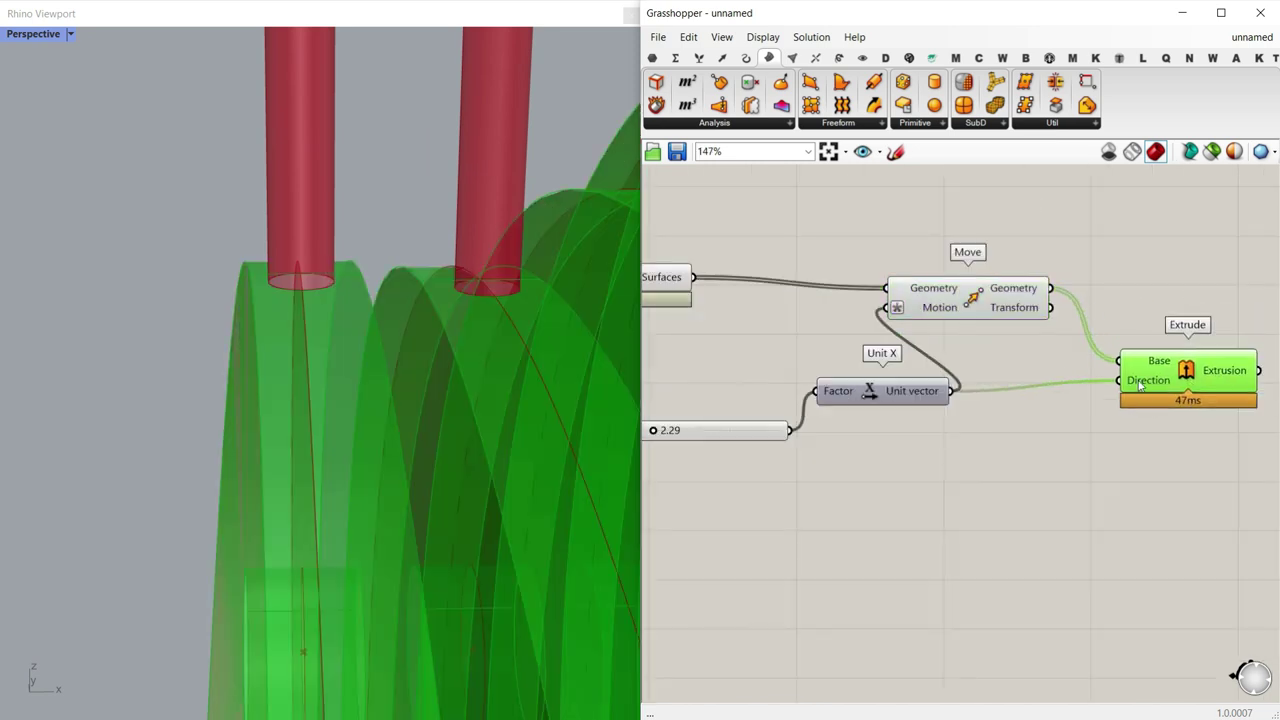
Step: Turn off the preview of the Move component that feeds the disc extrusion
scroll(379, 341, "down", 2)
scroll(349, 310, "up", 5)
scroll(349, 316, "down", 3)
scroll(825, 325, "down", 5)
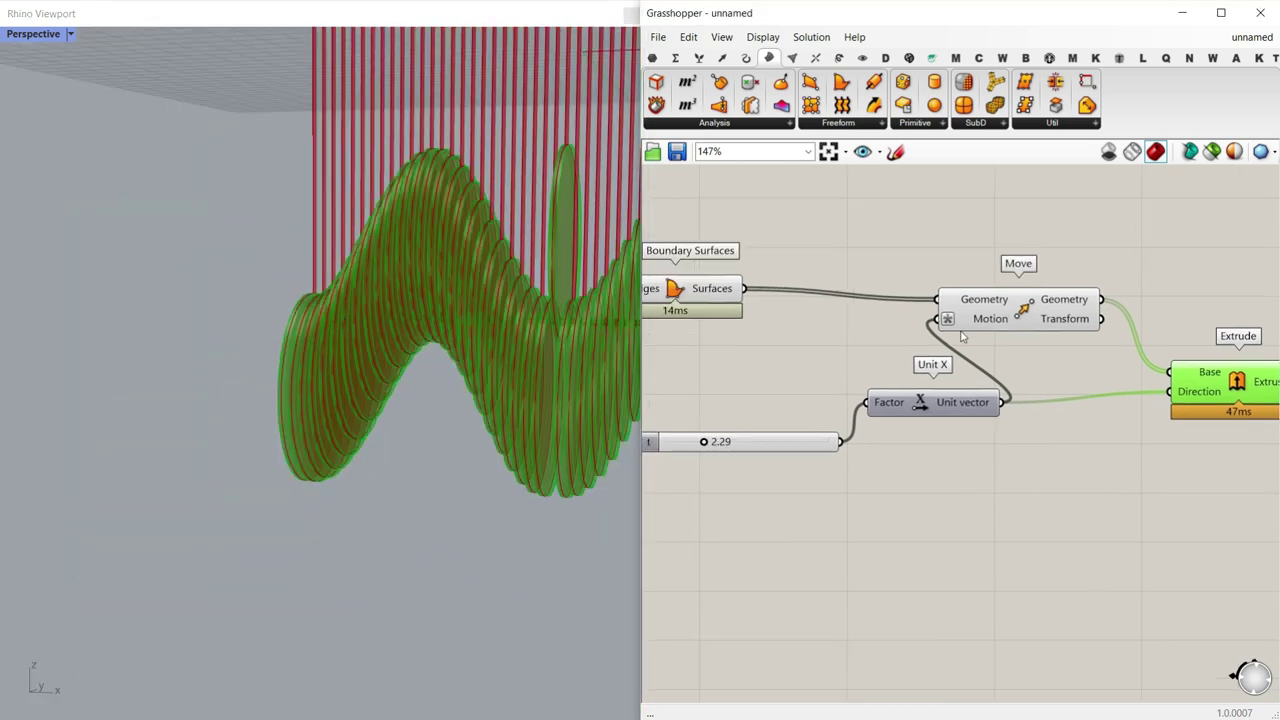
left_click_drag(1046, 396, 796, 327)
right_click(822, 272)
left_click(868, 302)
Step: Adjust the slider feeding the Angle input of the Rotate 3D component that turns the circle
right_click_drag(790, 307, 1149, 339)
right_click_drag(792, 335, 1012, 331)
scroll(752, 300, "up", 4)
right_click_drag(748, 297, 995, 325)
right_click_drag(772, 325, 884, 358)
scroll(920, 357, "down", 3)
right_click_drag(1082, 368, 815, 355)
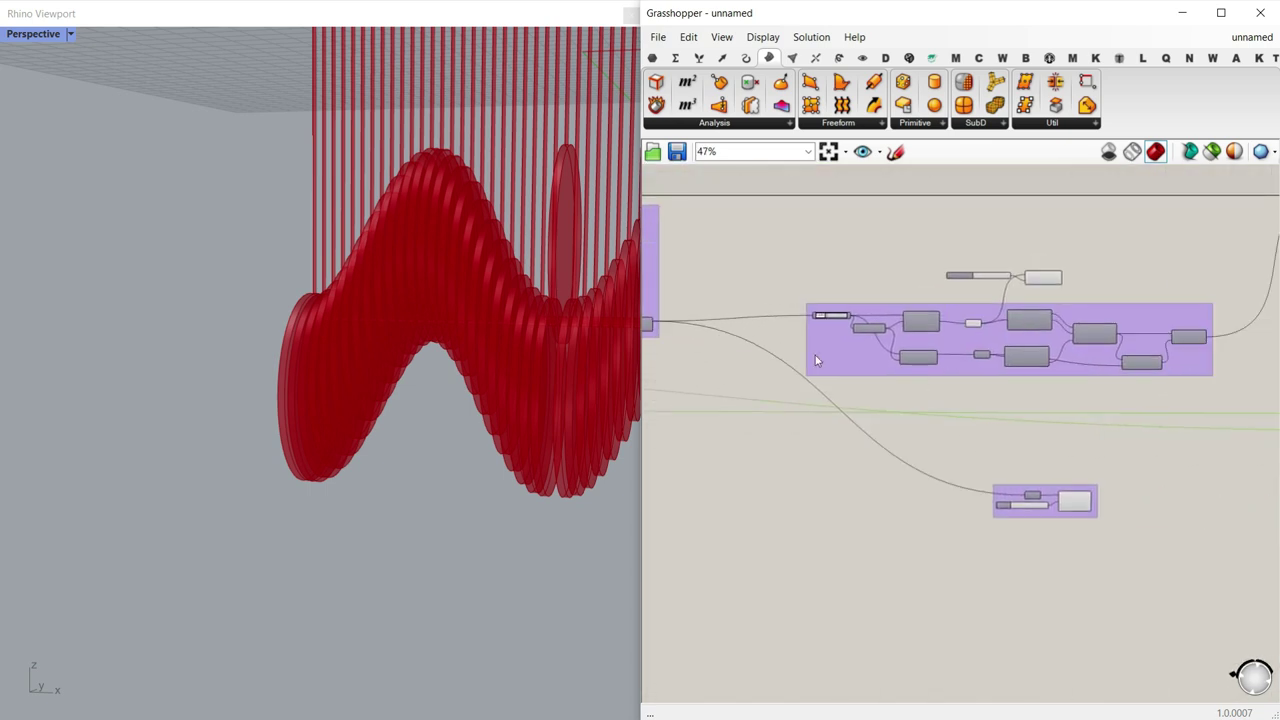
scroll(1015, 378, "up", 5)
right_click_drag(945, 376, 1200, 370)
scroll(1195, 370, "down", 3)
right_click_drag(880, 366, 1108, 366)
right_click_drag(886, 369, 1235, 375)
right_click_drag(718, 346, 1012, 389)
scroll(840, 314, "up", 3)
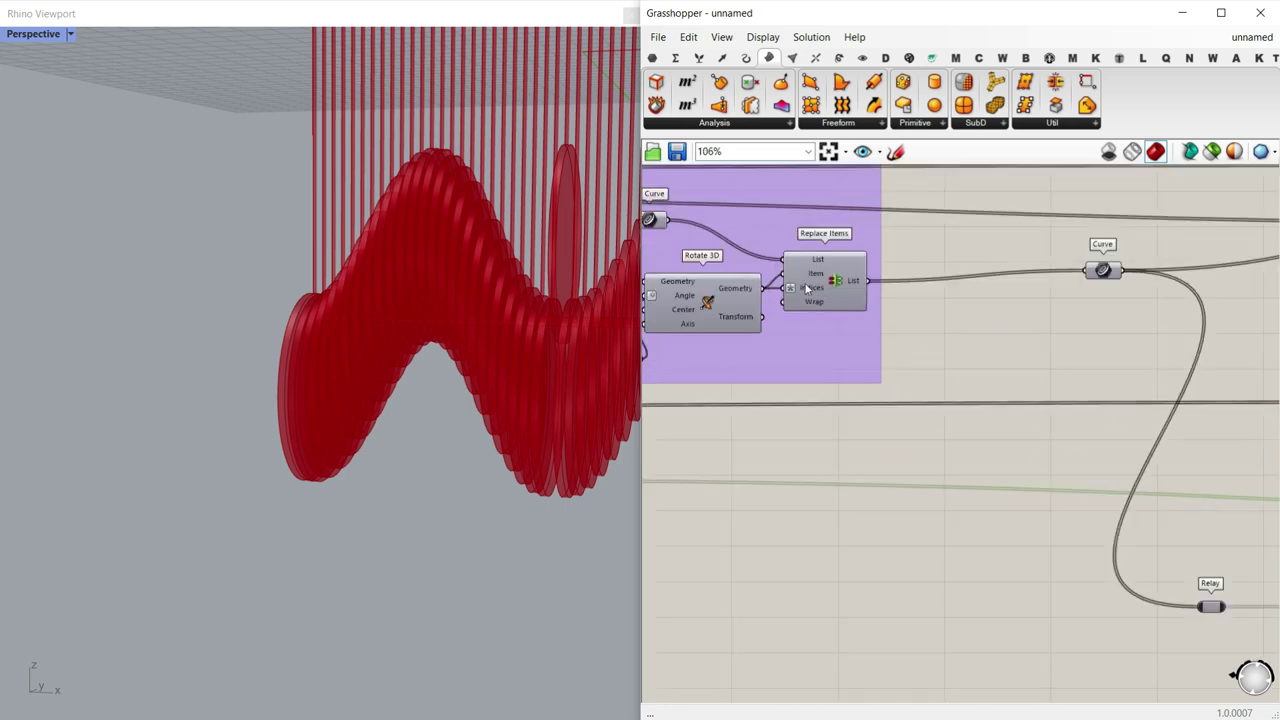
right_click_drag(1143, 387, 1171, 390)
scroll(825, 356, "down", 4)
scroll(760, 280, "up", 4)
right_click_drag(760, 265, 992, 277)
scroll(805, 245, "up", 3)
scroll(747, 213, "up", 2)
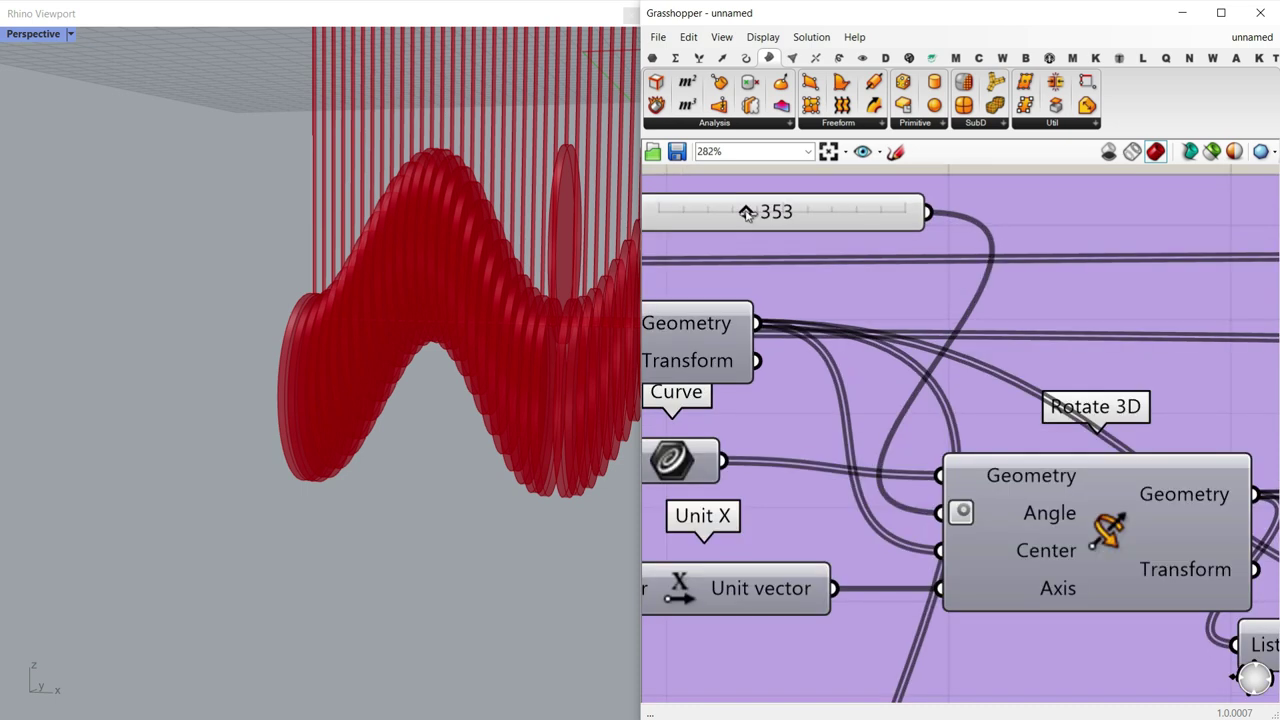
left_click_drag(755, 215, 770, 213)
scroll(409, 420, "down", 7)
right_click_drag(349, 429, 372, 380)
scroll(755, 384, "down", 10)
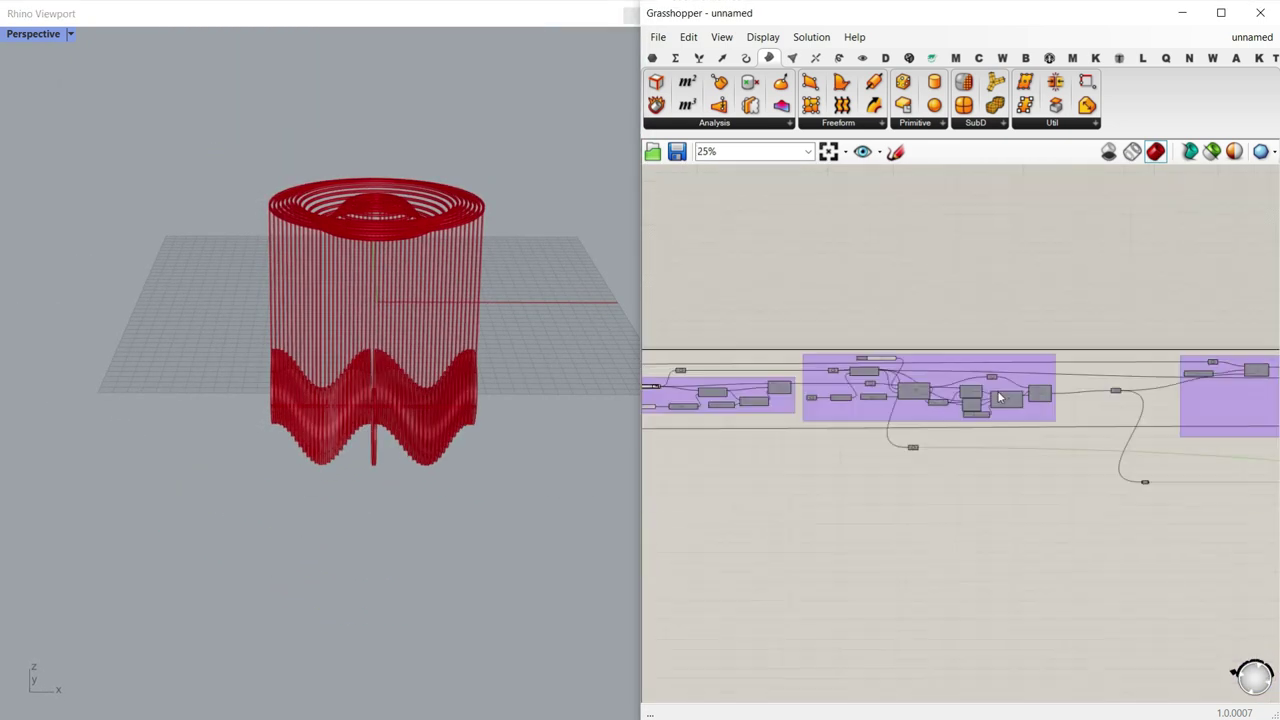
Step: Group all the disc components, from the Curve and Point parameters through to Extrude
right_click_drag(1129, 438, 969, 413)
scroll(1053, 401, "up", 7)
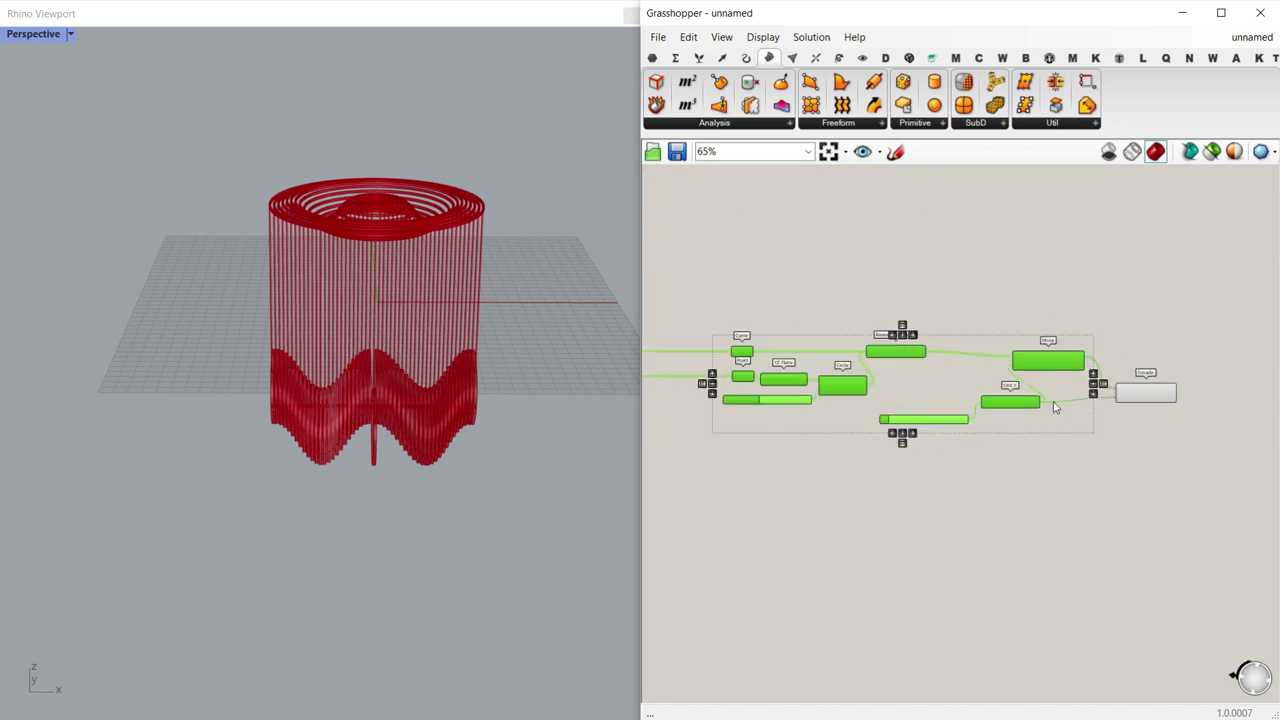
scroll(1160, 460, "down", 3)
left_click_drag(1137, 465, 805, 350)
left_click_drag(1188, 497, 745, 338)
right_click(786, 266)
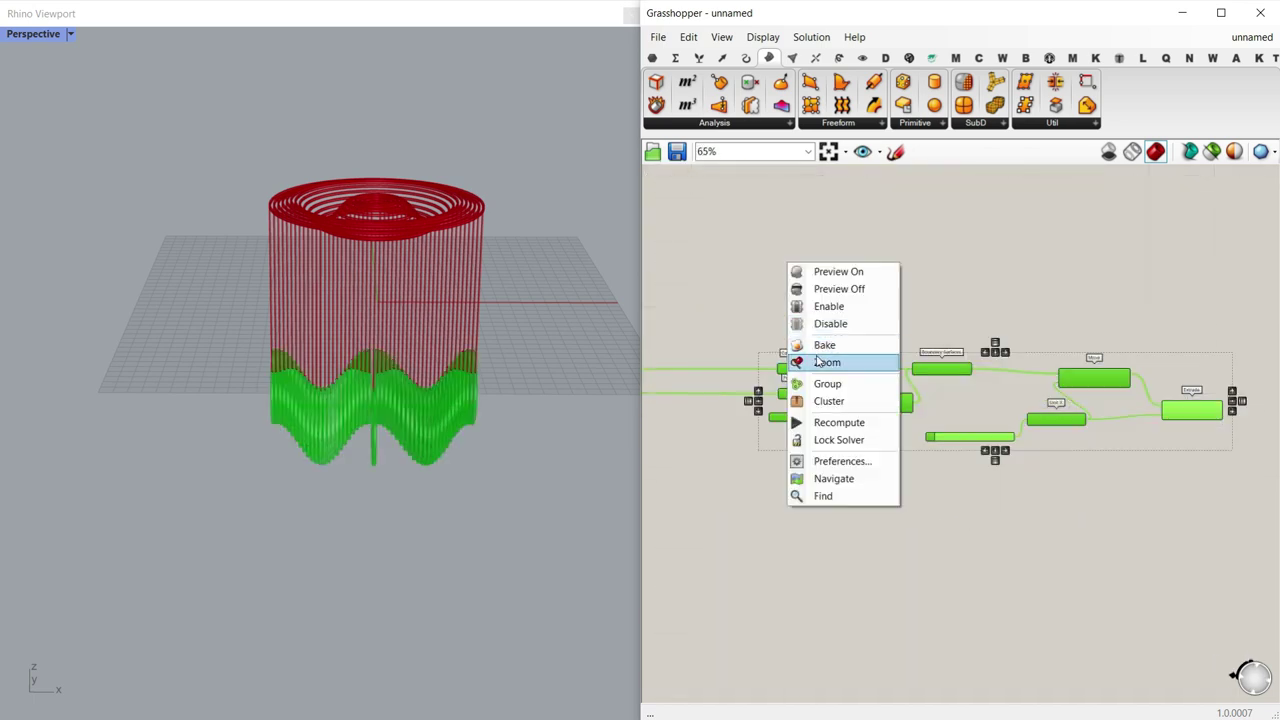
left_click(824, 385)
Step: Add an Interpolate component above the disc group and connect the Point parameter to its Vertices input
right_click_drag(285, 416, 327, 404)
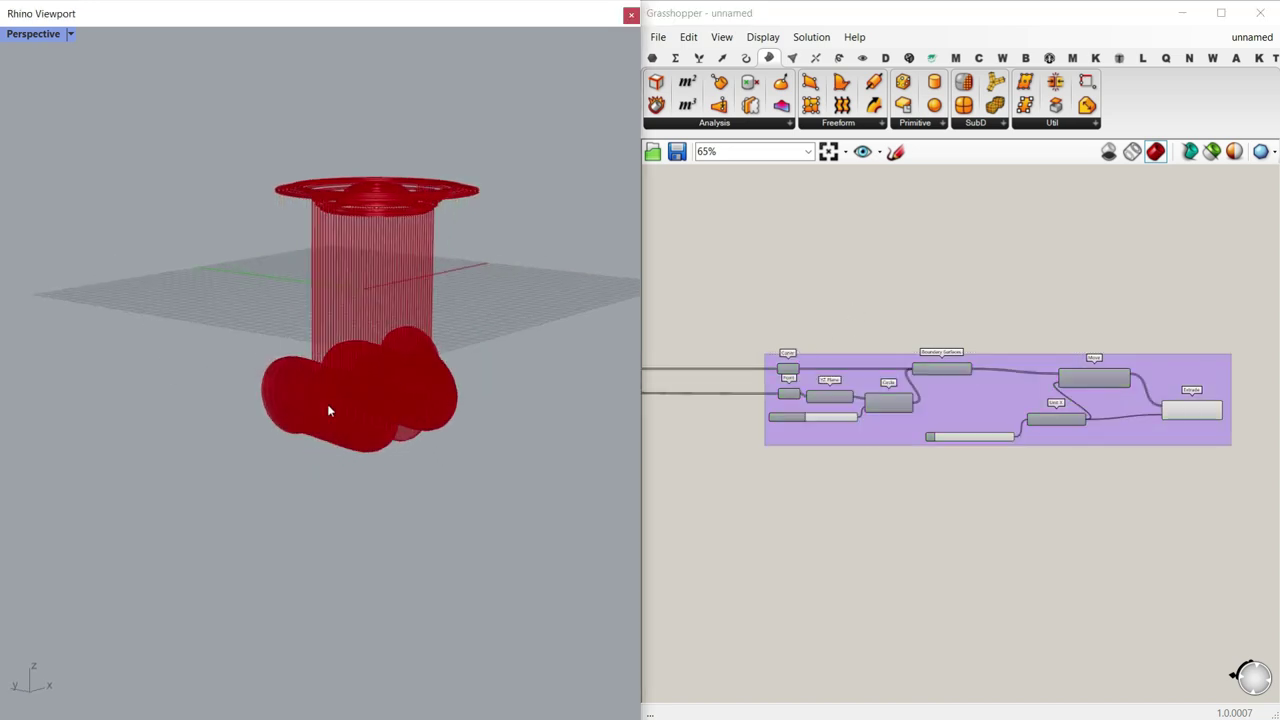
scroll(327, 404, "up", 5)
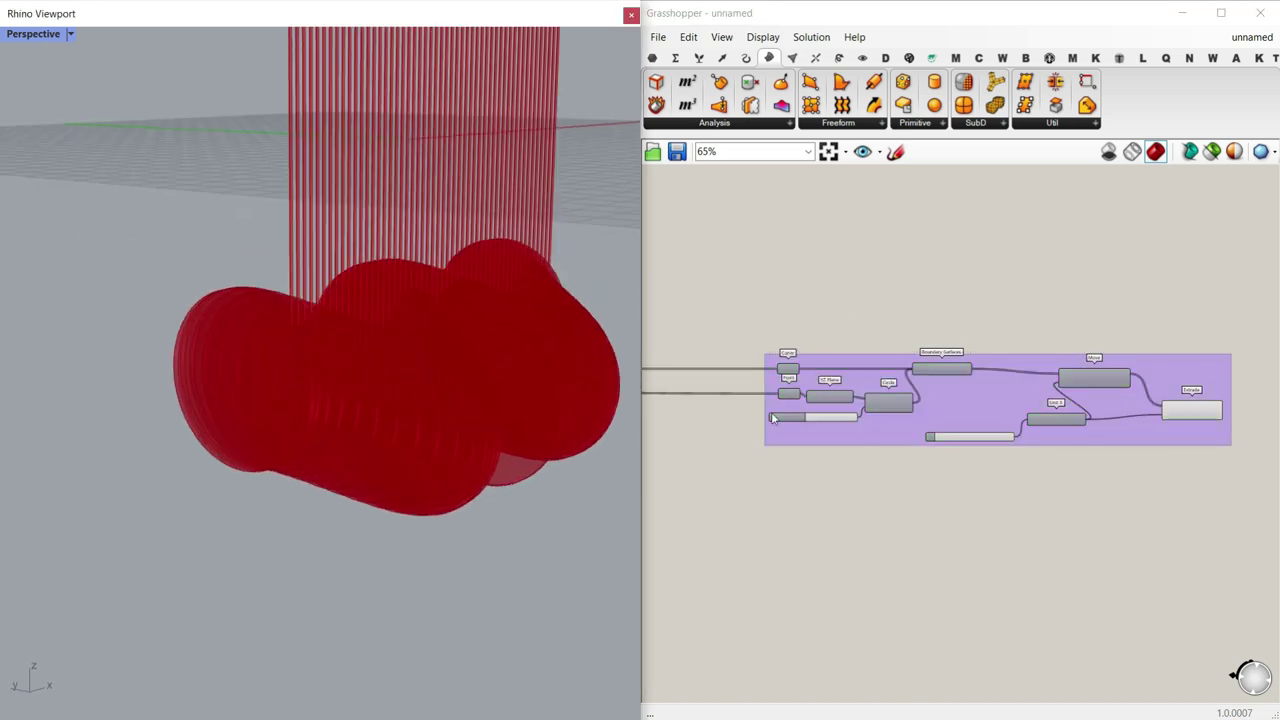
left_click(745, 58)
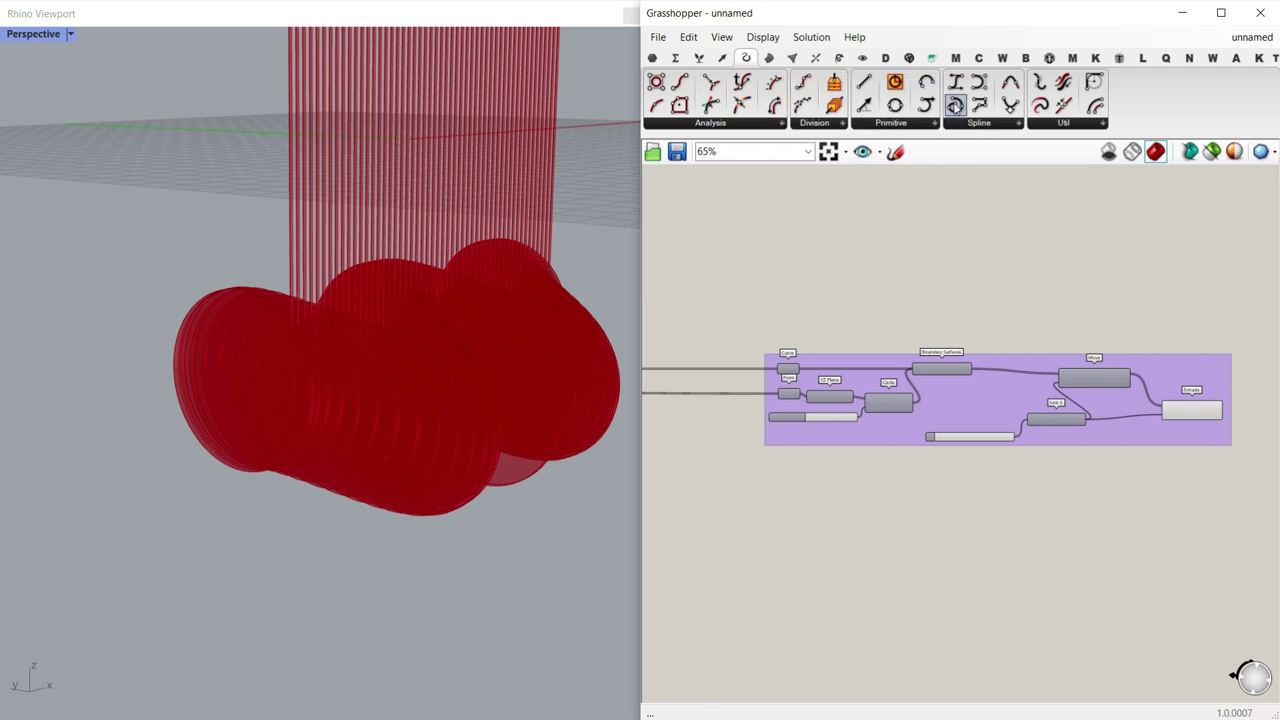
left_click(955, 107)
scroll(789, 357, "up", 3)
left_click(949, 274)
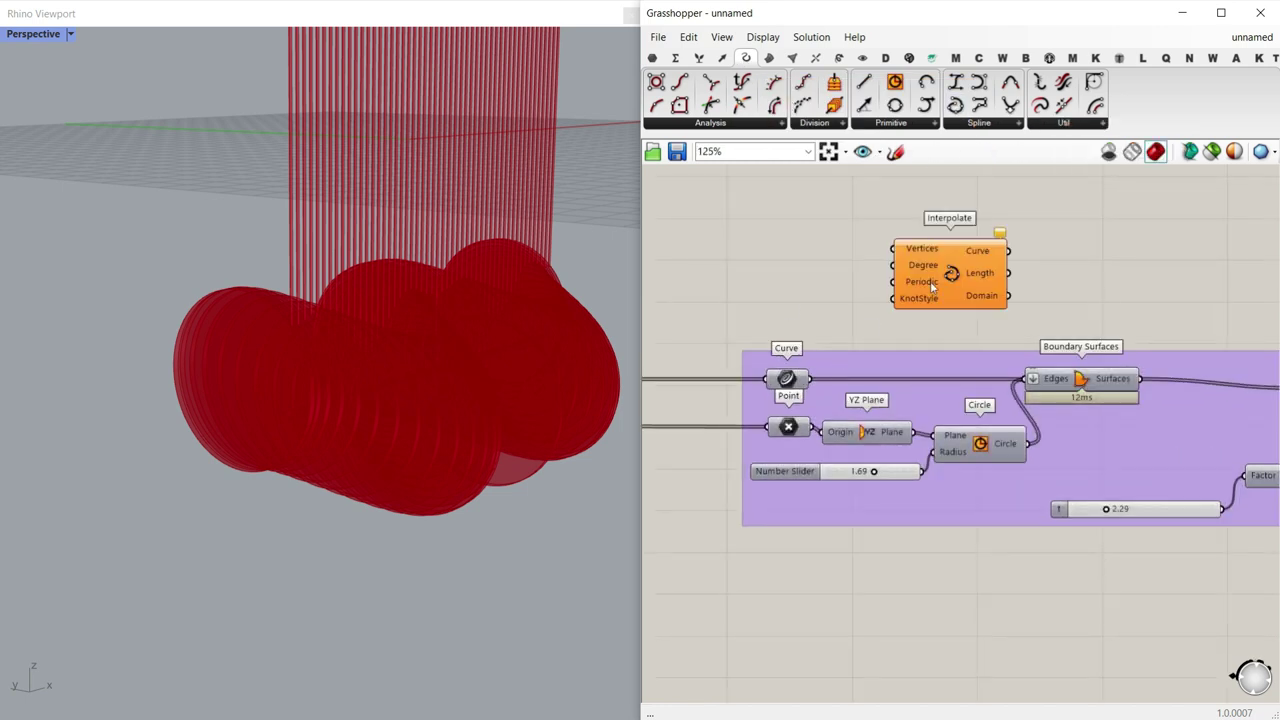
scroll(810, 426, "up", 2)
left_click_drag(811, 428, 923, 184)
Step: Show the Point parameter's preview to examine the interpolated curve through the disc centres, and hide it again
right_click_drag(250, 436, 346, 442)
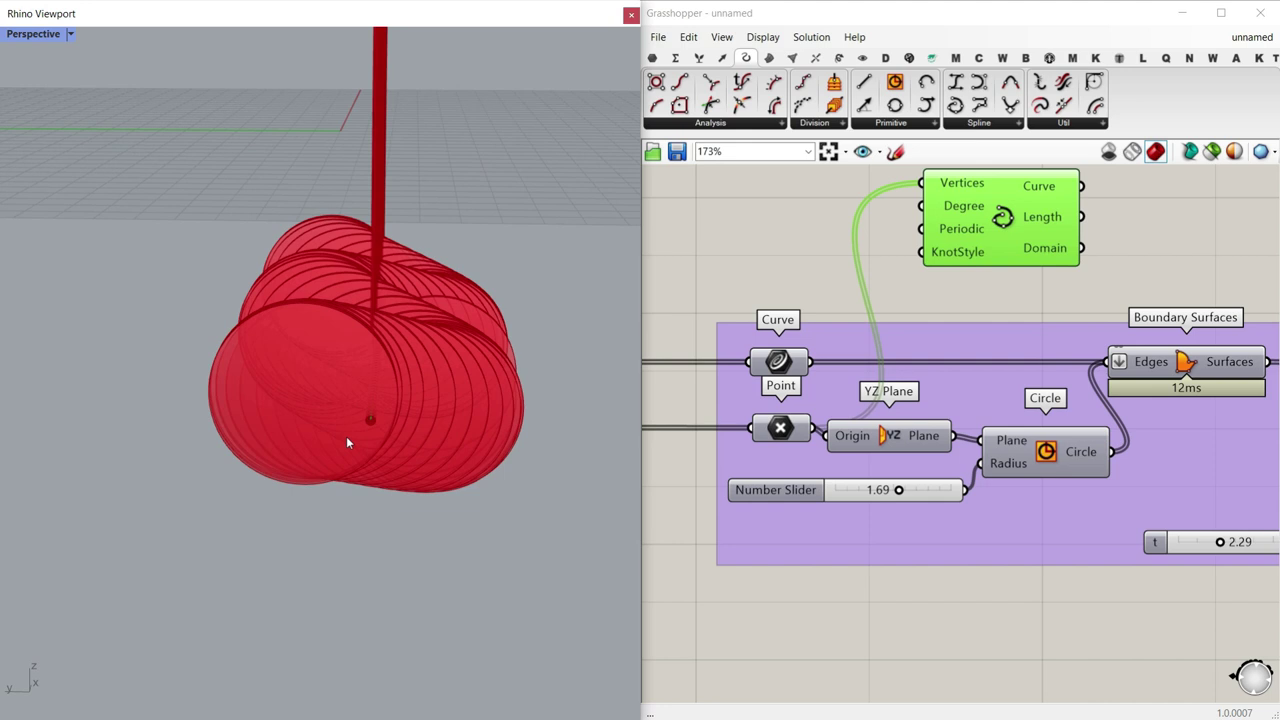
scroll(368, 432, "up", 10)
right_click_drag(412, 342, 381, 352)
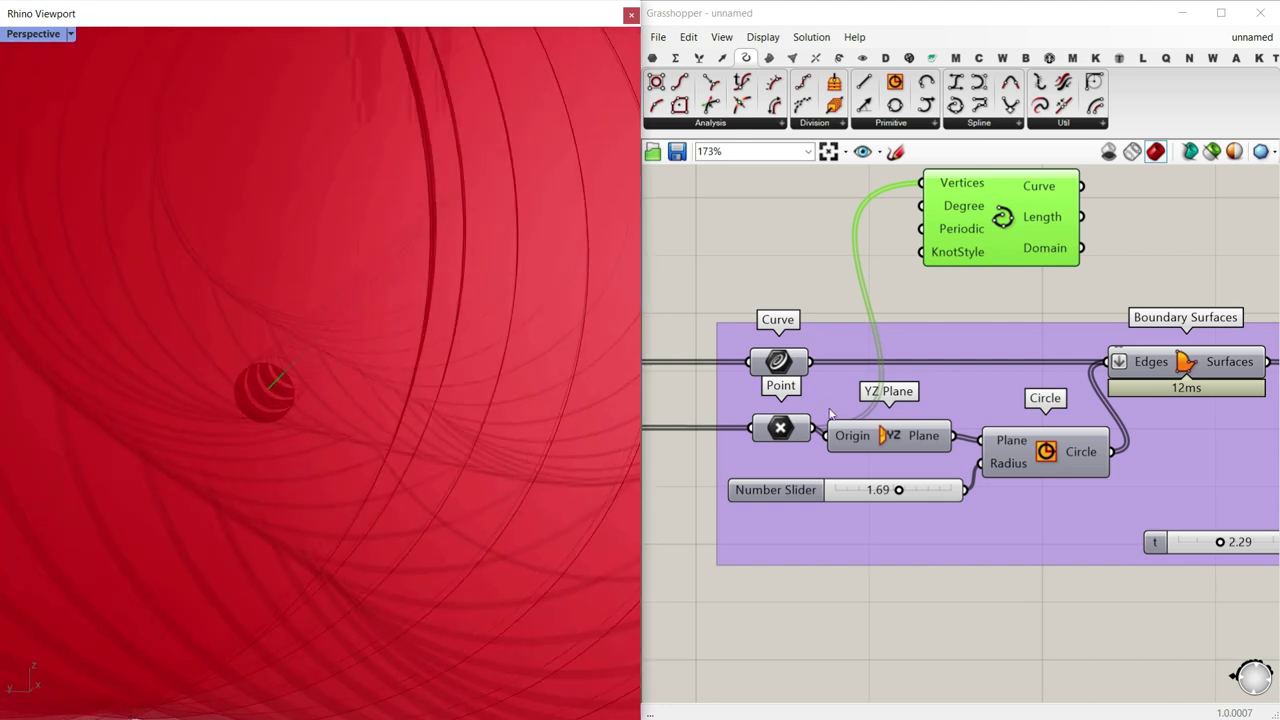
right_click(779, 421)
left_click(811, 417)
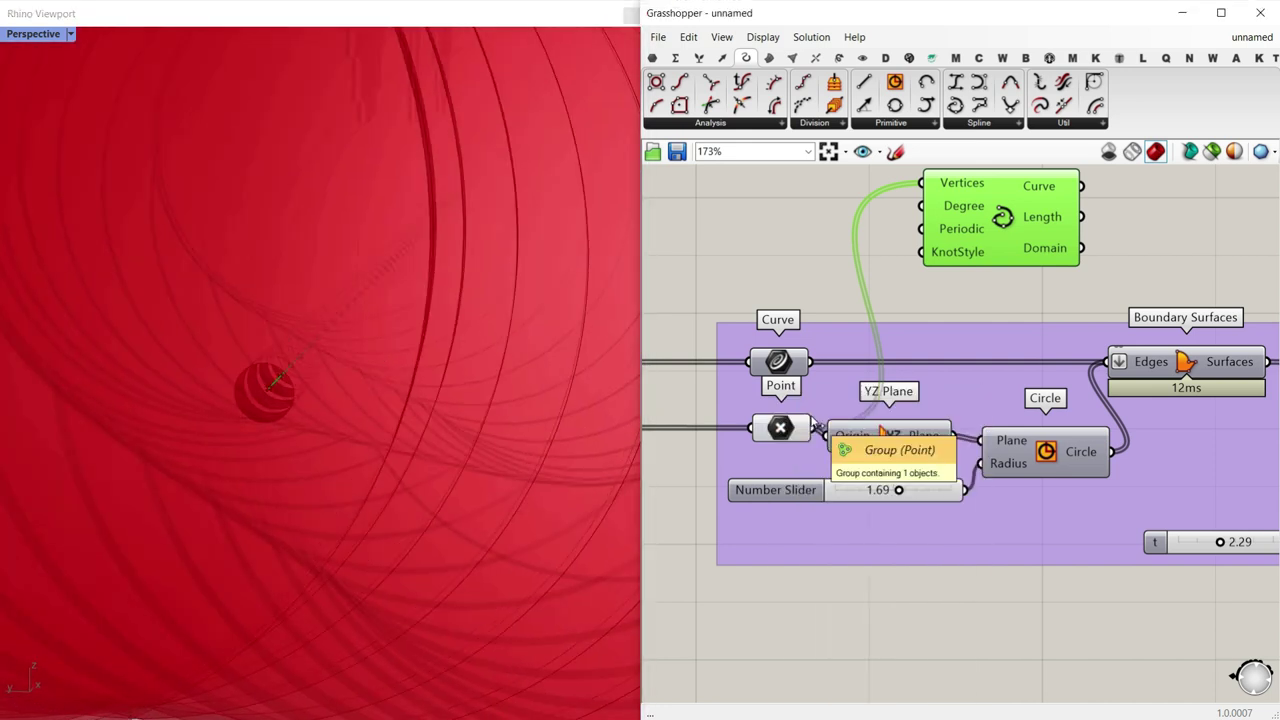
right_click_drag(290, 456, 160, 475)
scroll(155, 472, "down", 5)
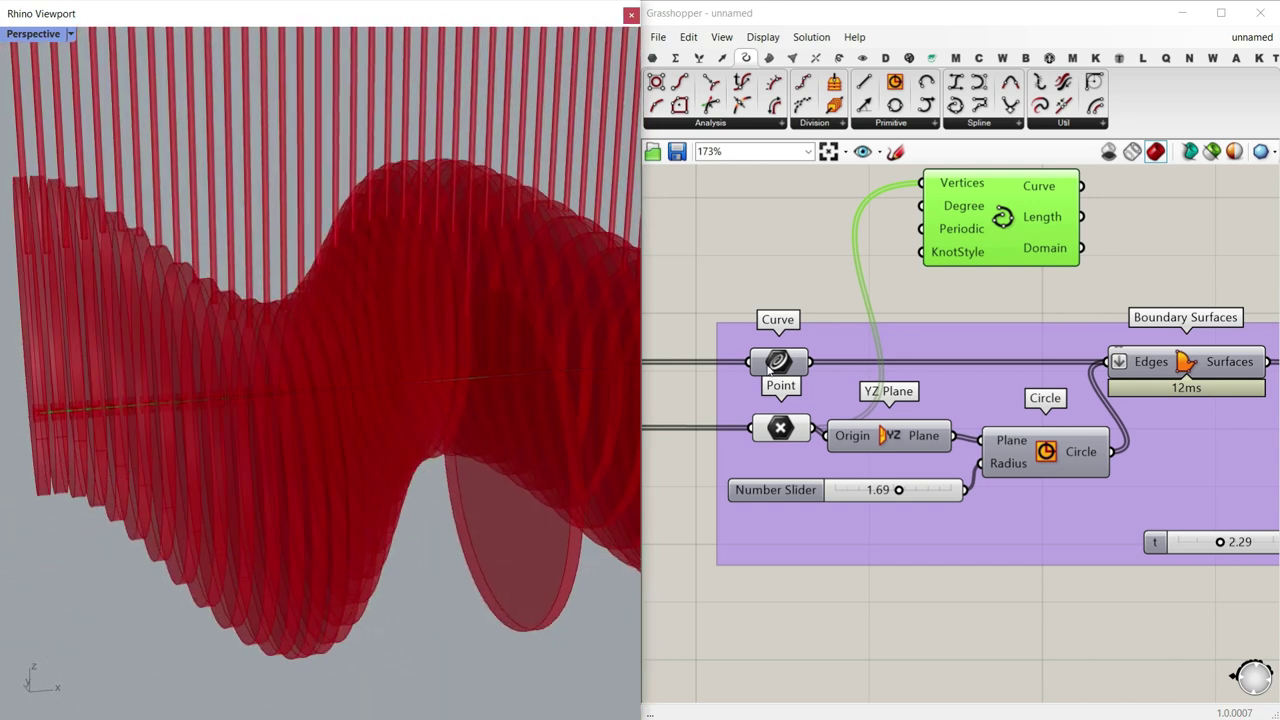
right_click(776, 417)
left_click(802, 416)
scroll(314, 381, "down", 8)
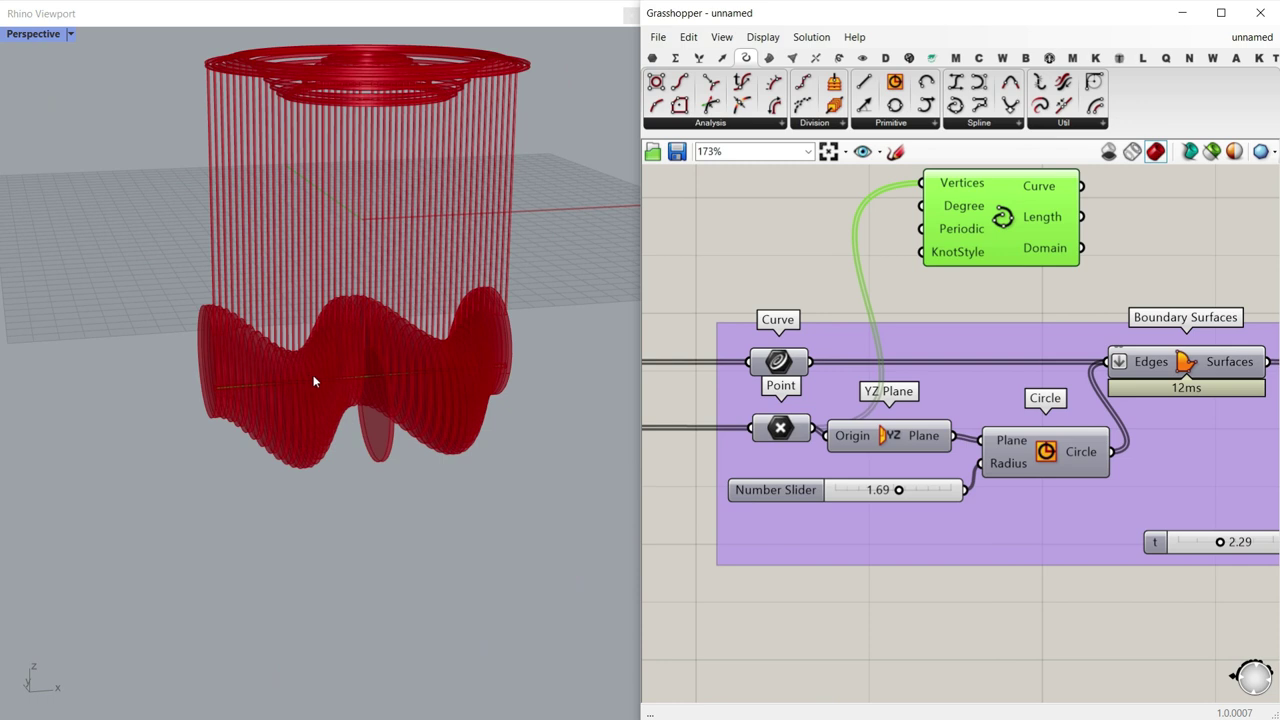
Step: Add an Extend Curve component beside Interpolate and connect the interpolated curve to its Curve input
right_click_drag(1003, 300, 800, 391)
scroll(798, 392, "down", 1)
left_click_drag(804, 336, 803, 307)
left_click(930, 232)
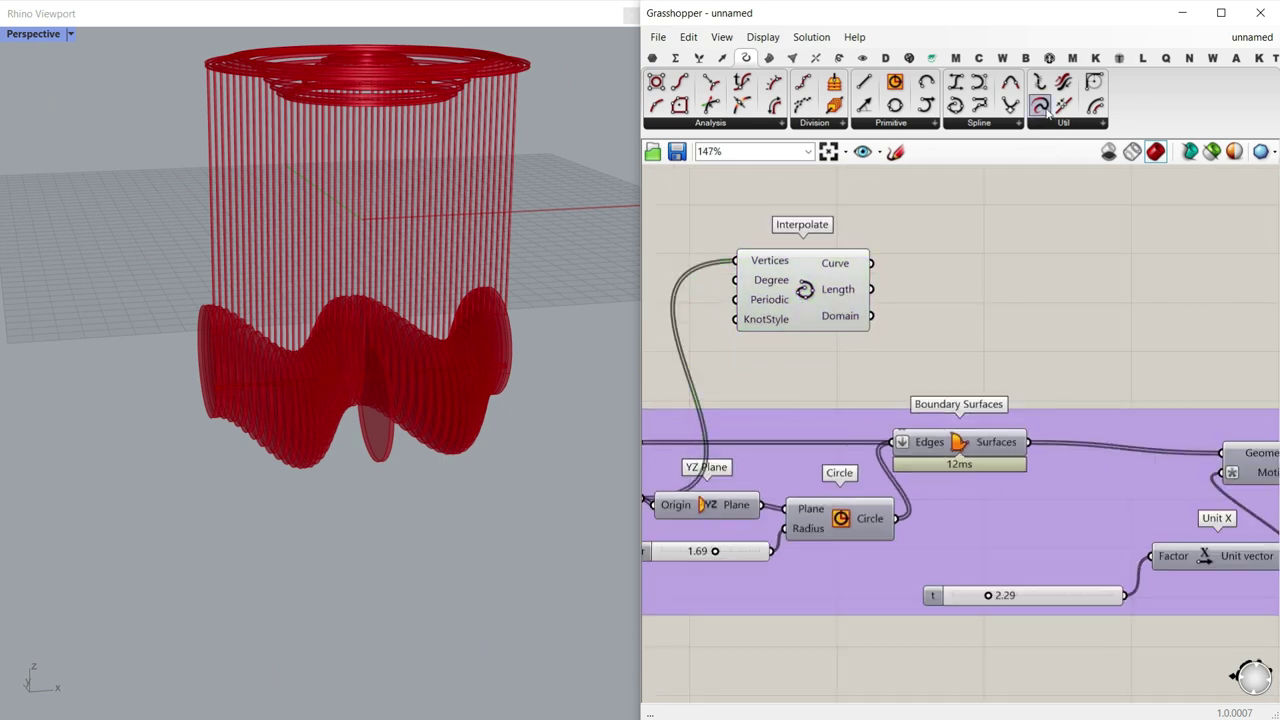
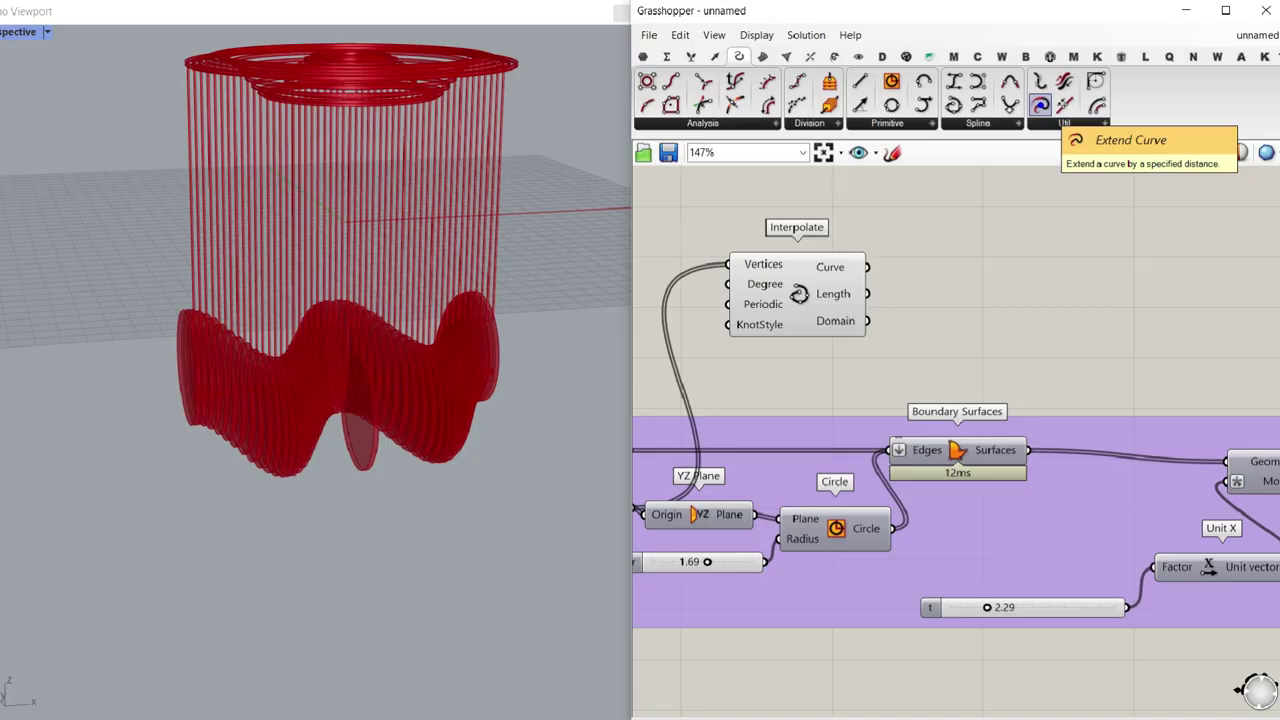
left_click(1041, 107)
left_click_drag(1037, 172, 1150, 309)
scroll(841, 269, "up", 1)
right_click_drag(926, 249, 948, 322)
Step: Add a Number Slider with the value 2.24 and connect it to the Start and End inputs of Extend Curve
double_click(894, 243)
type("2")
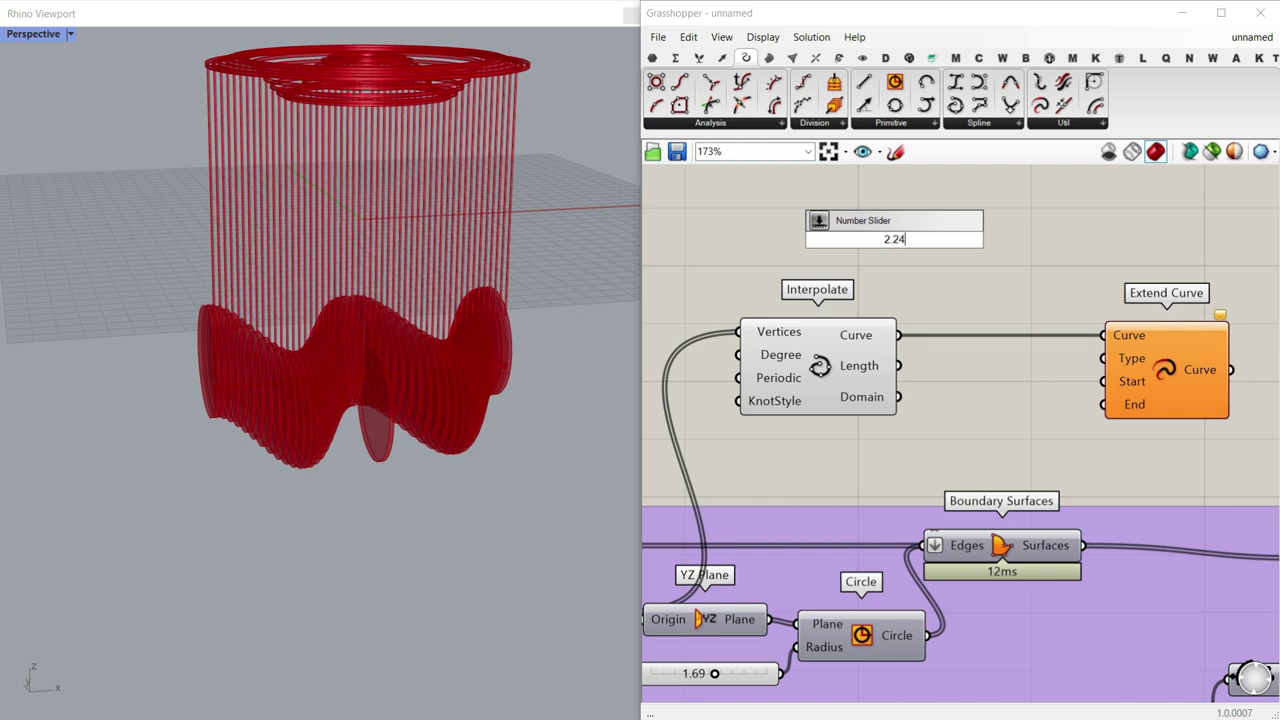
type(".24")
key("Return")
scroll(1029, 260, "up", 1)
left_click_drag(1028, 342, 1108, 399)
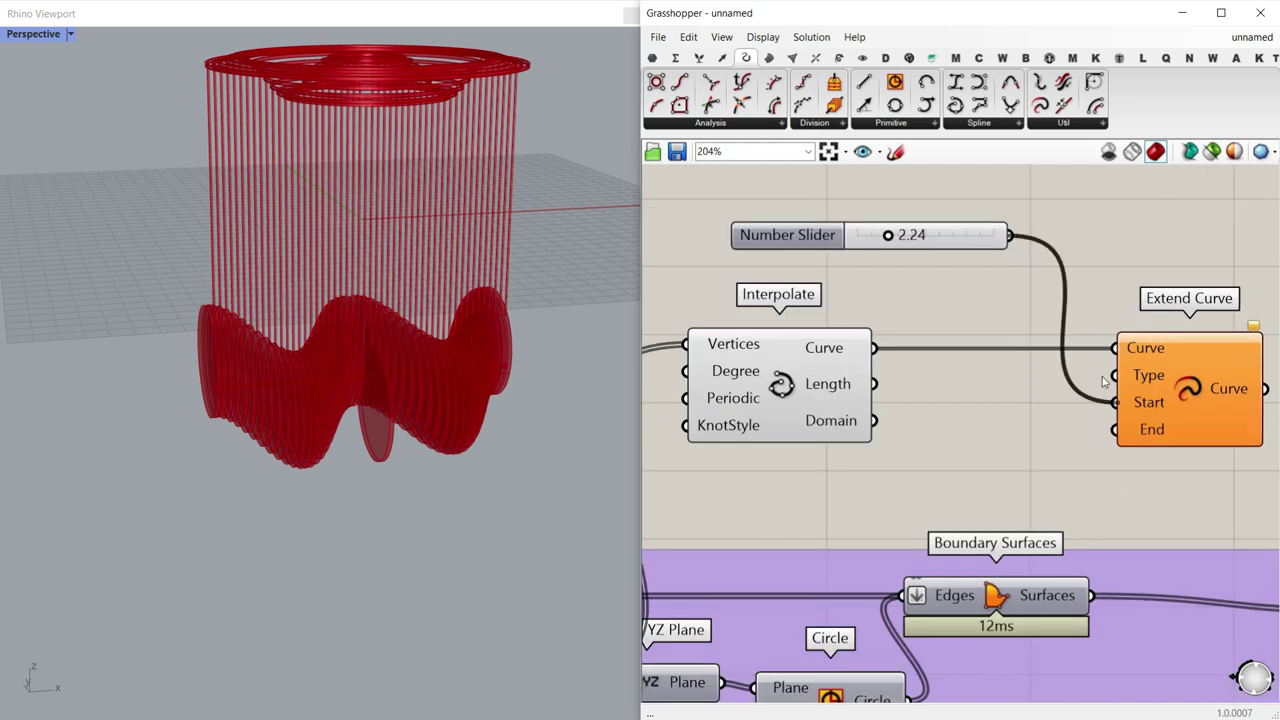
left_click_drag(1016, 240, 1106, 438)
left_click(1177, 371)
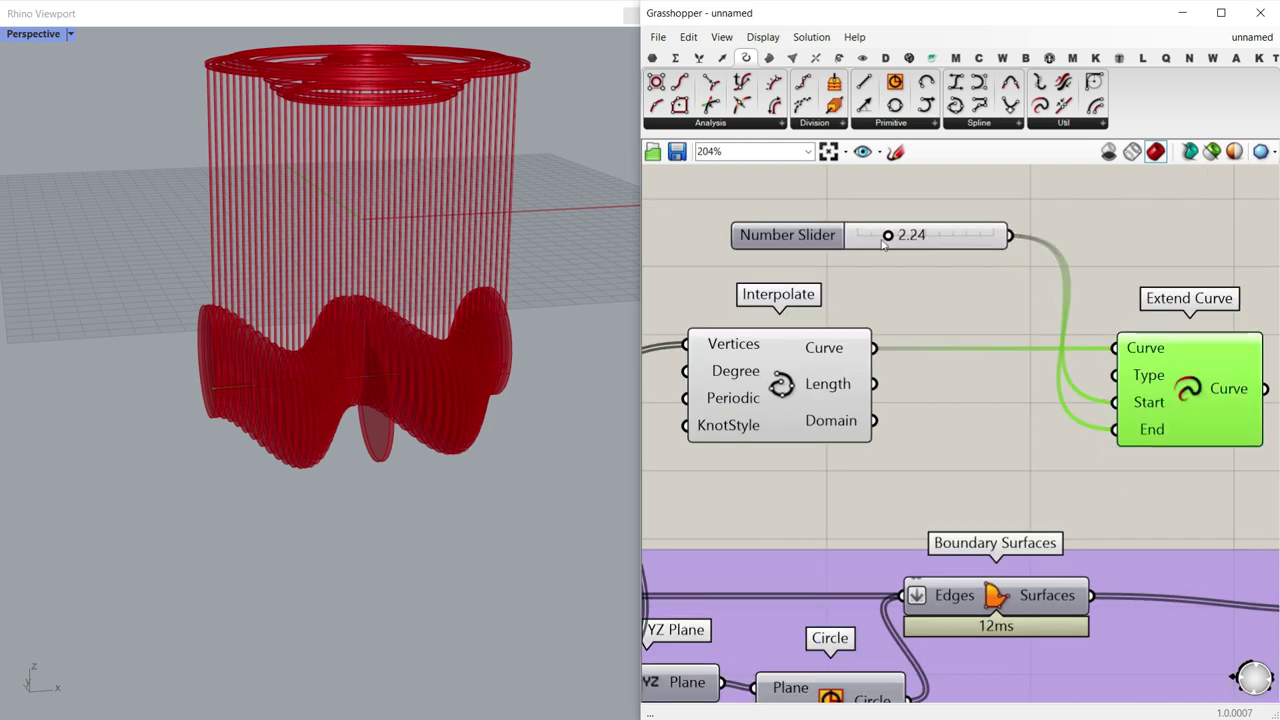
Step: Raise the extension slider's upper limit to 30 and set its value to 30.00
double_click(812, 240)
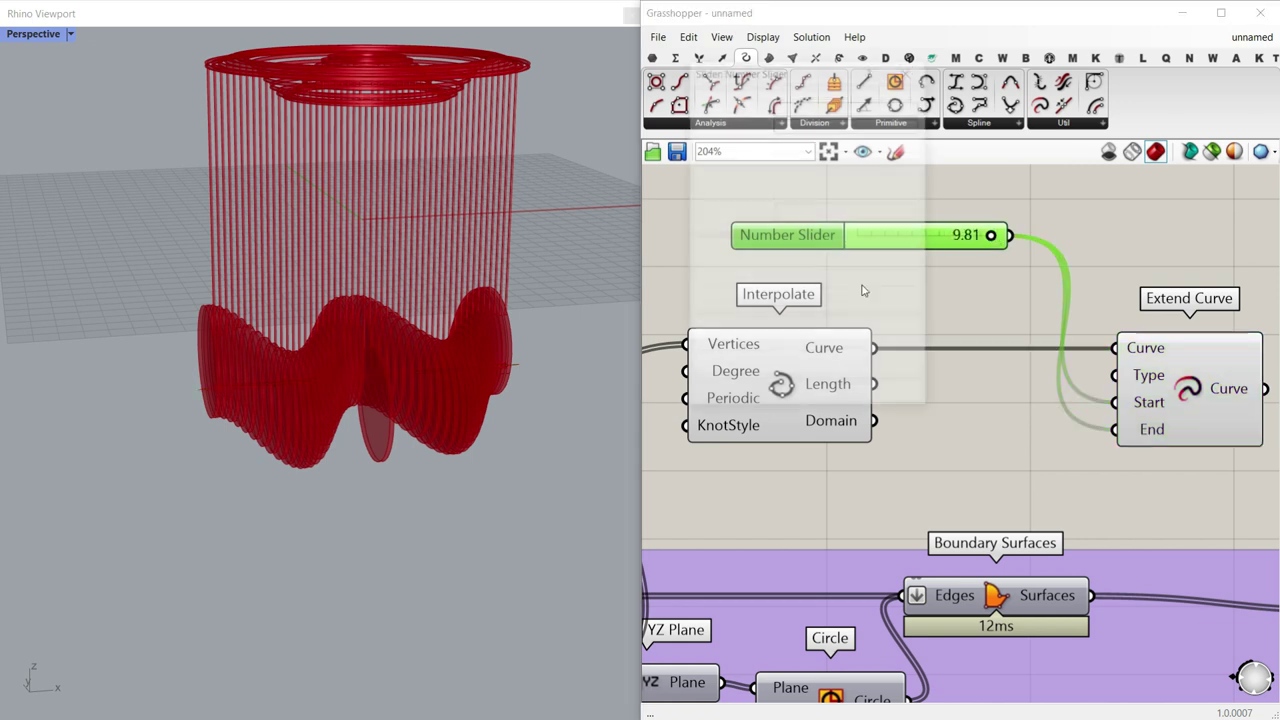
left_click(817, 396)
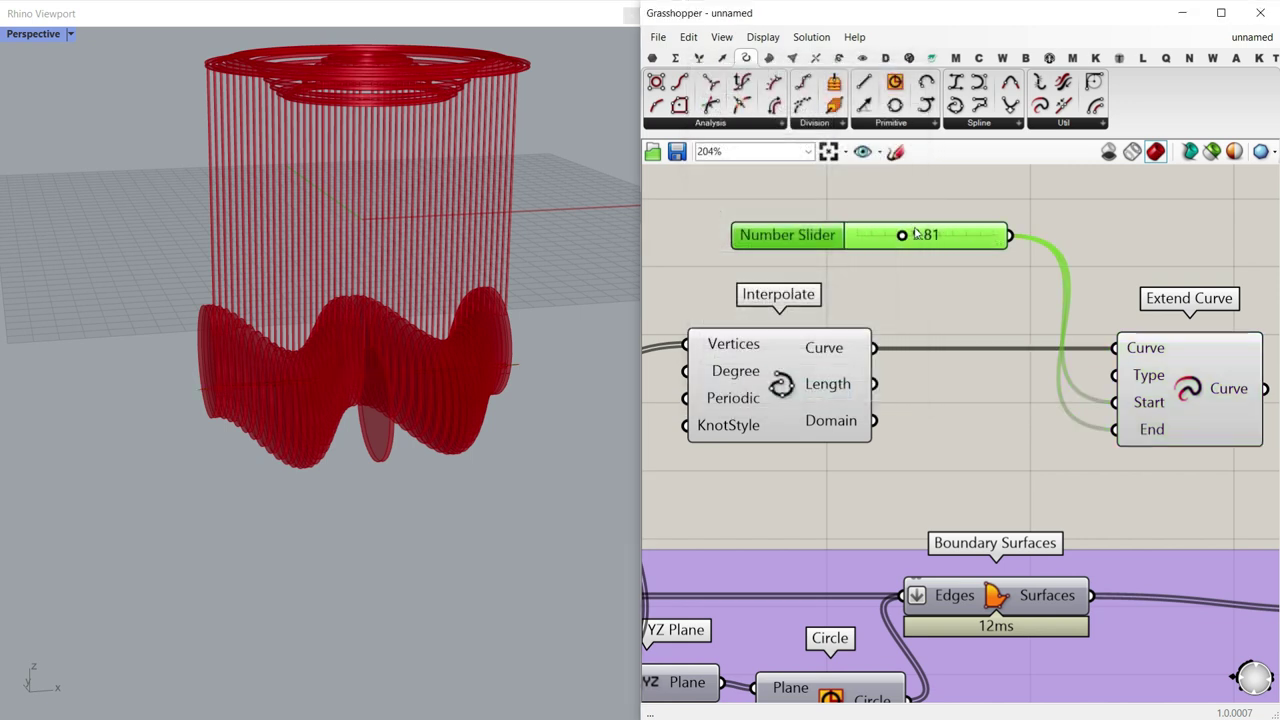
scroll(297, 443, "up", 10)
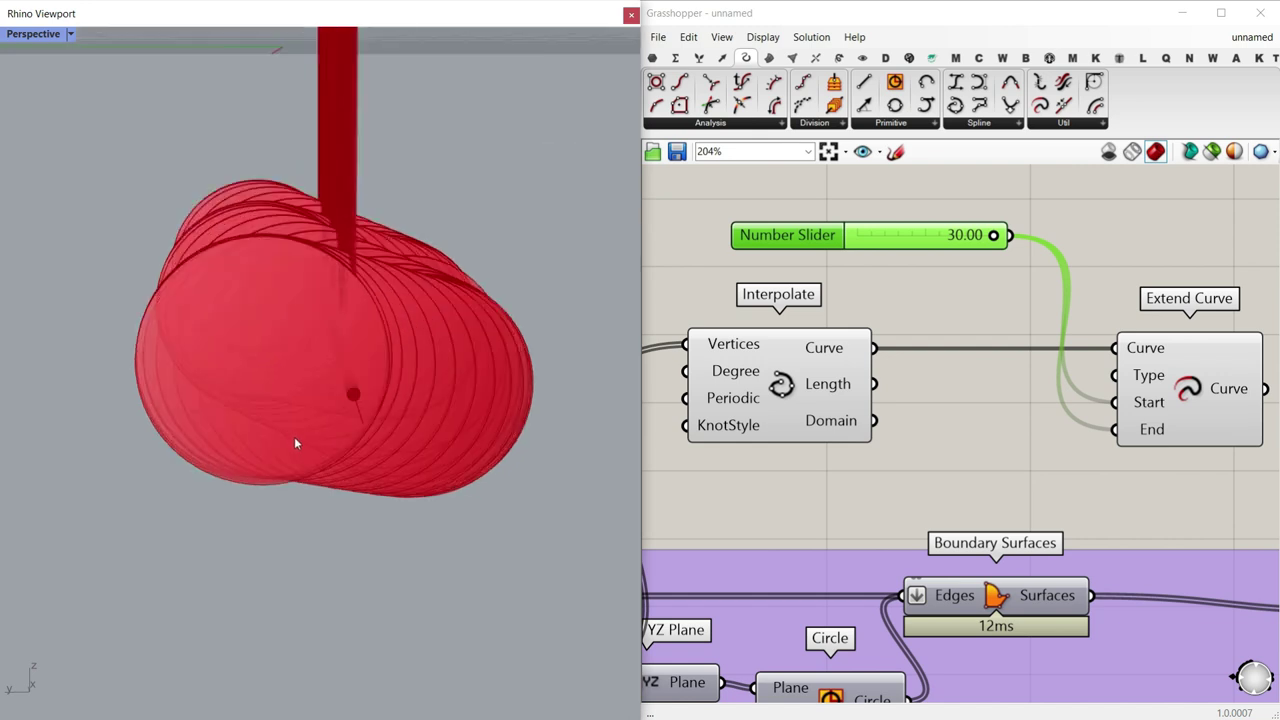
scroll(419, 408, "down", 3)
scroll(797, 391, "down", 2)
scroll(1074, 394, "up", 2)
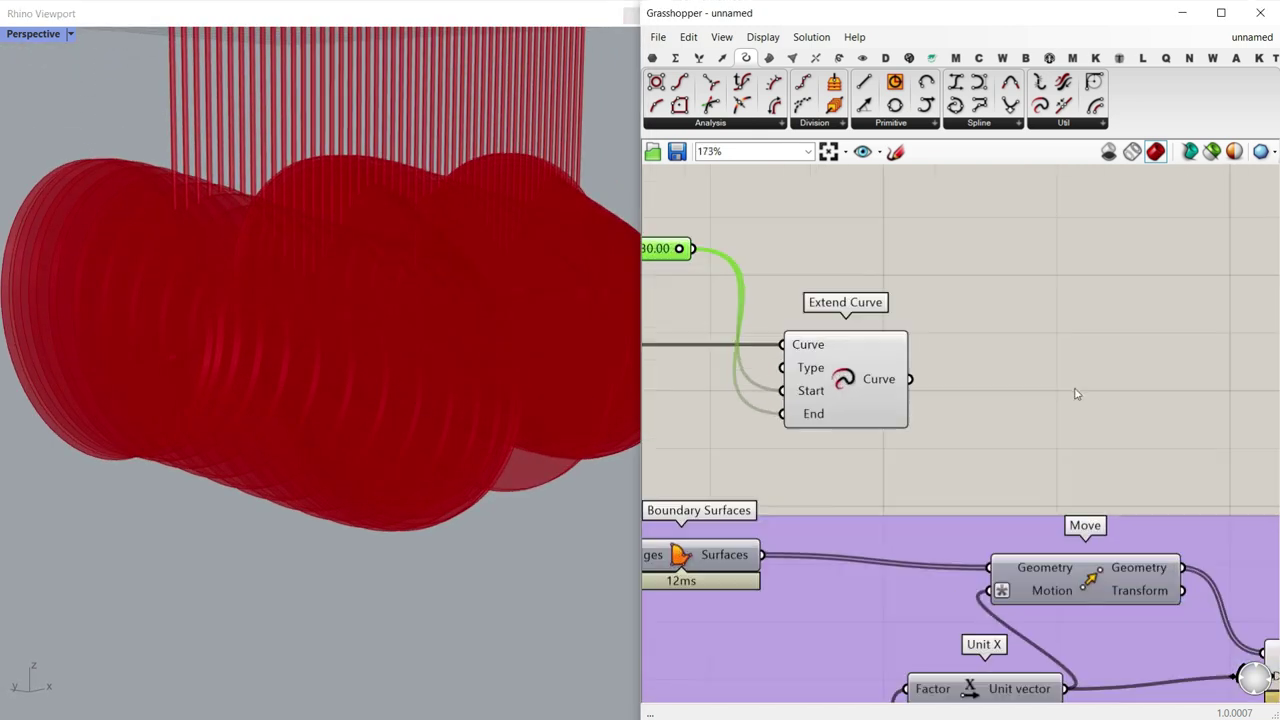
Step: Add a Pipe component and connect the extended curve to its Curve input
scroll(1046, 383, "up", 2)
double_click(1048, 377)
type("pipe")
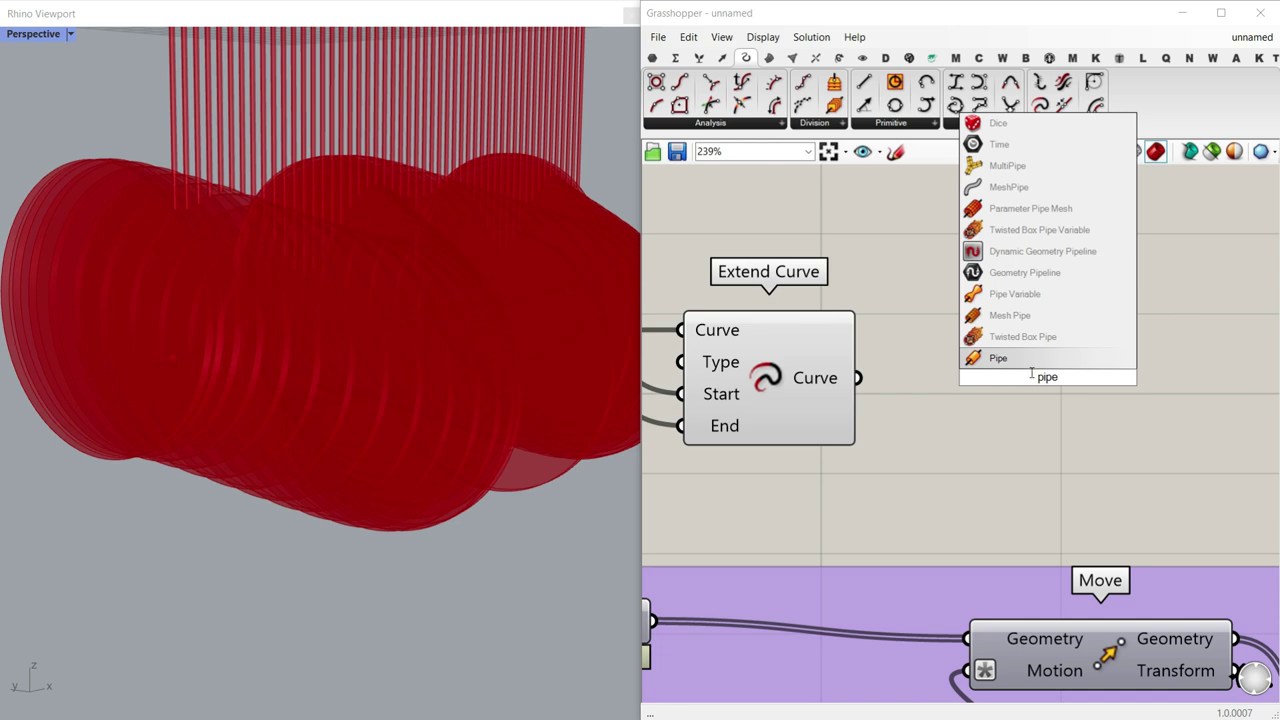
key("Return")
left_click_drag(857, 378, 968, 343)
scroll(1003, 390, "down", 4)
left_click_drag(1003, 390, 1004, 413)
right_click_drag(851, 464, 1052, 428)
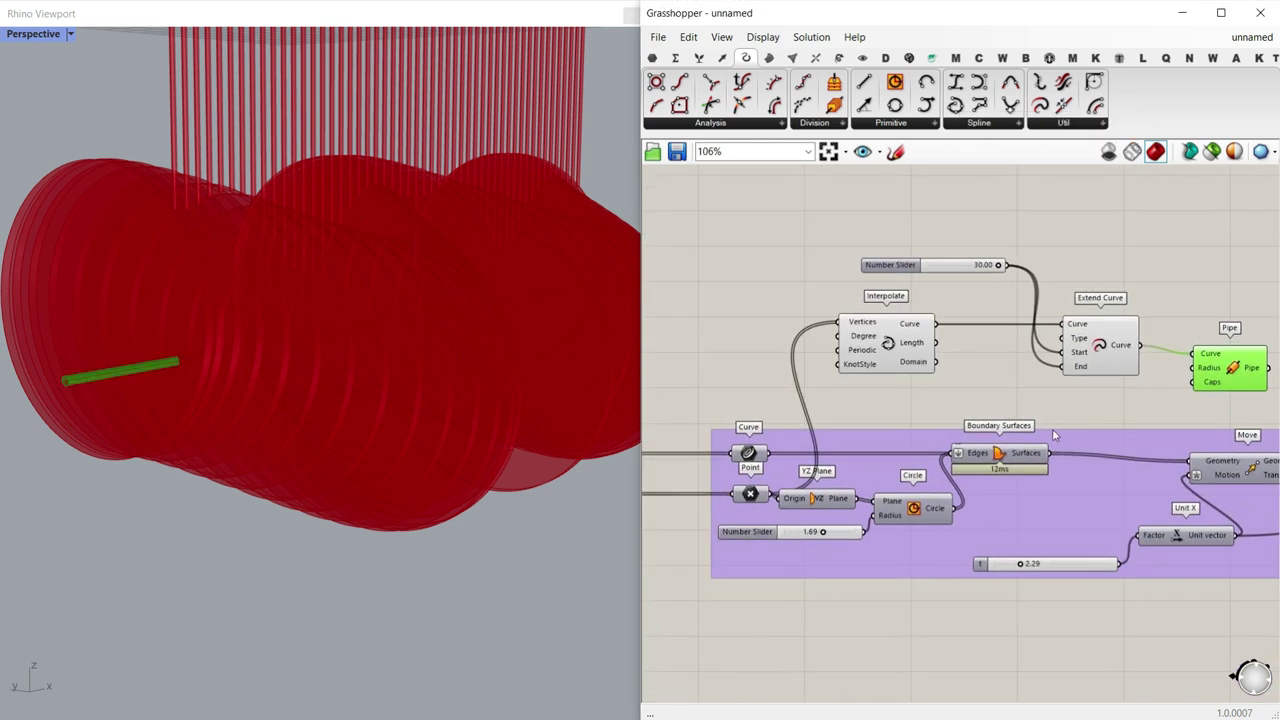
Step: Connect the 1.69 circle-radius slider to the Radius input of the central Pipe component
scroll(905, 520, "up", 3)
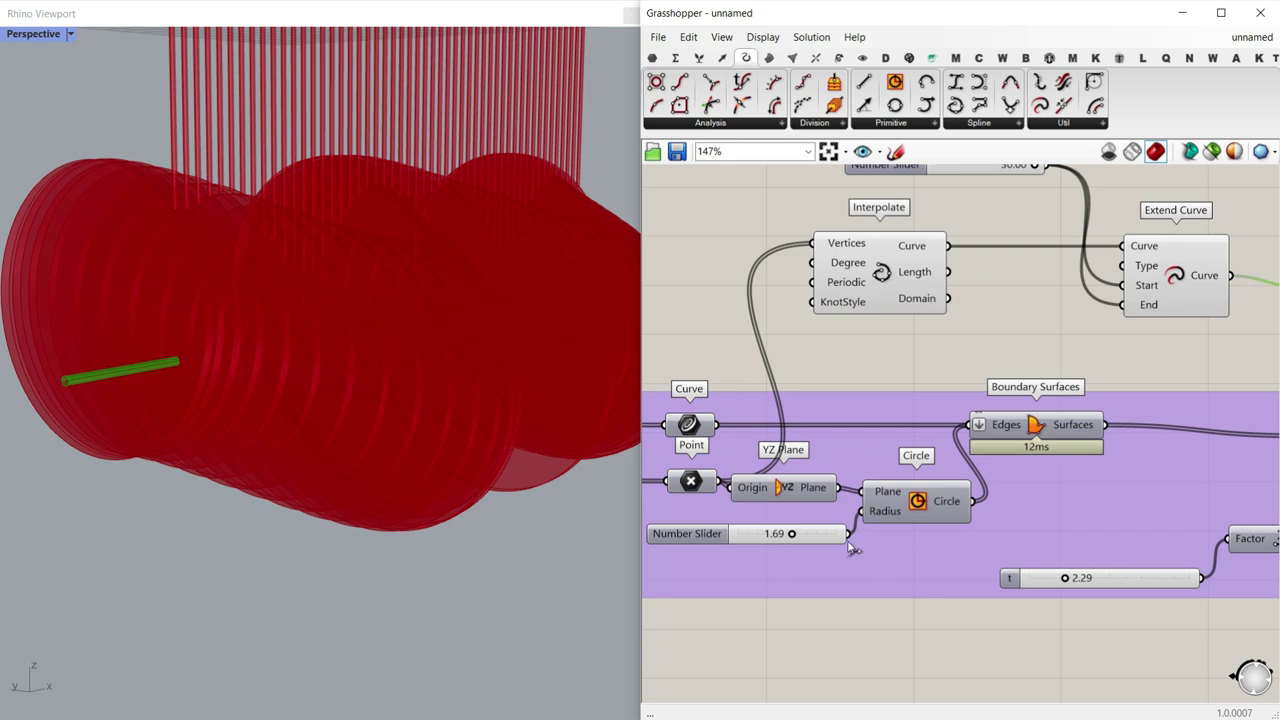
scroll(848, 538, "down", 3)
left_click_drag(848, 537, 1178, 372)
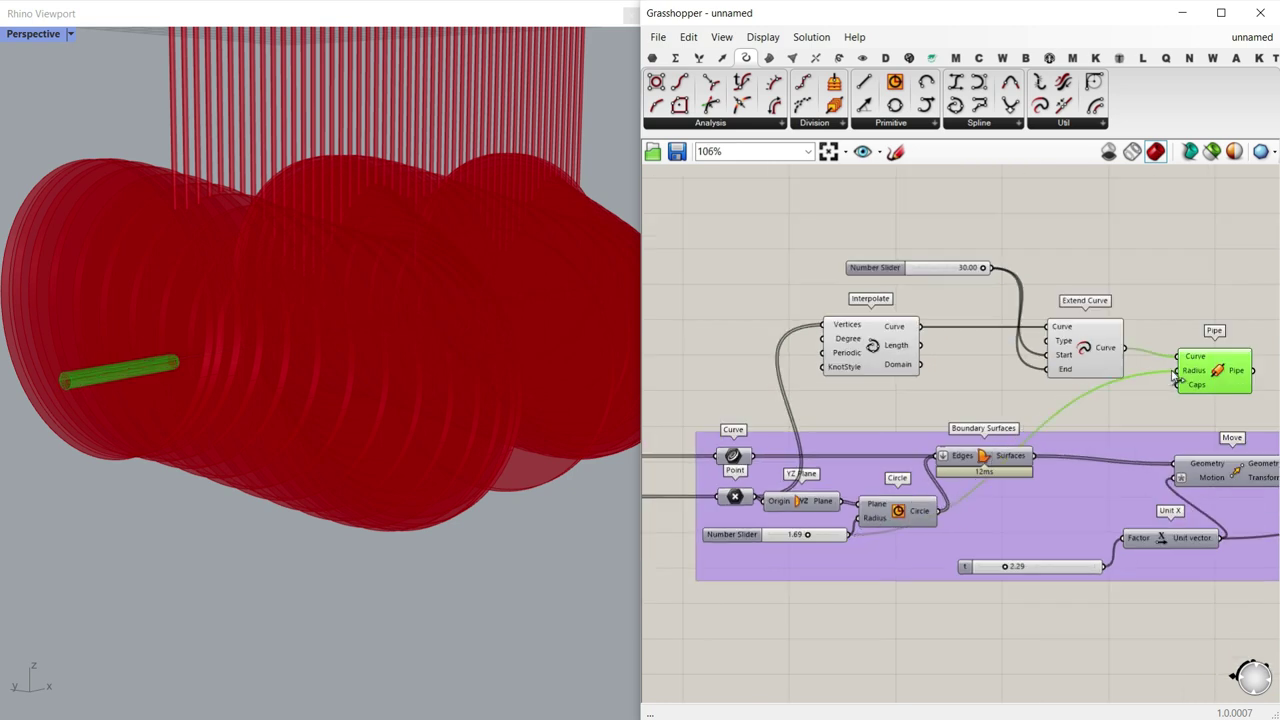
scroll(373, 403, "down", 5)
right_click_drag(373, 408, 374, 423)
scroll(958, 284, "up", 12)
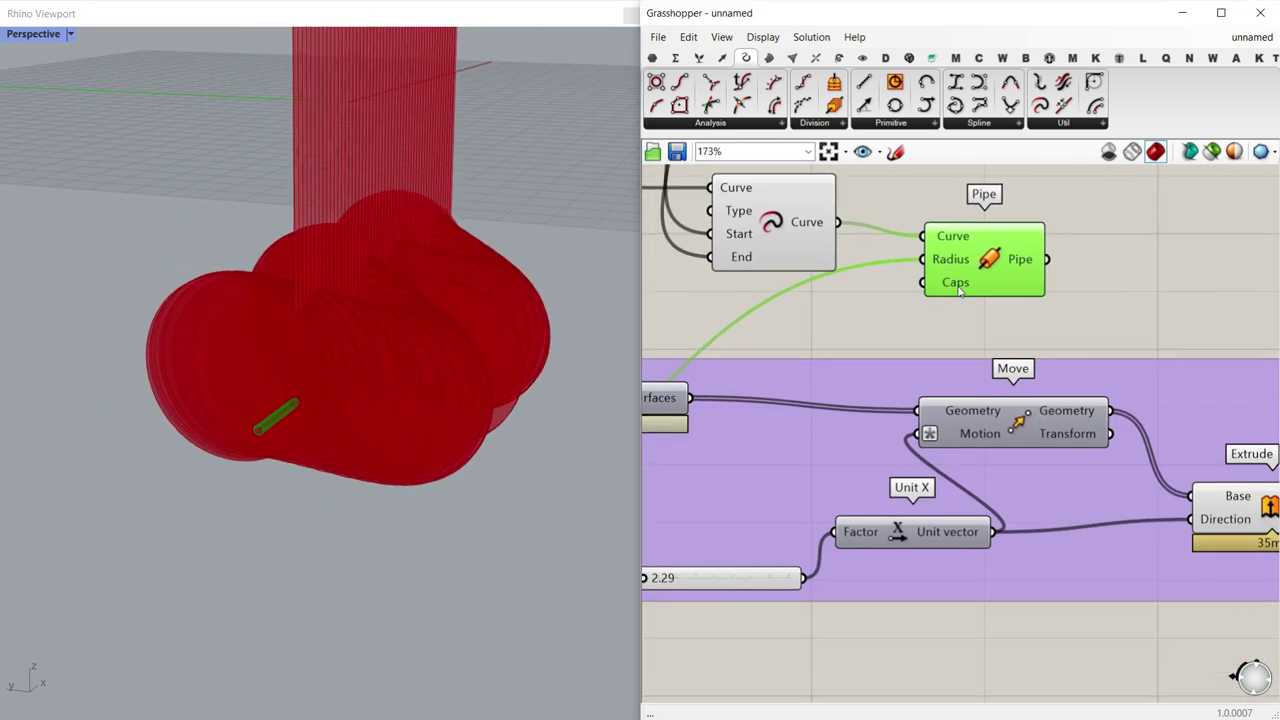
Step: Set the Caps option of the central Pipe component and check the pipe running through the discs
right_click(958, 284)
left_click(1000, 438)
left_click(788, 352)
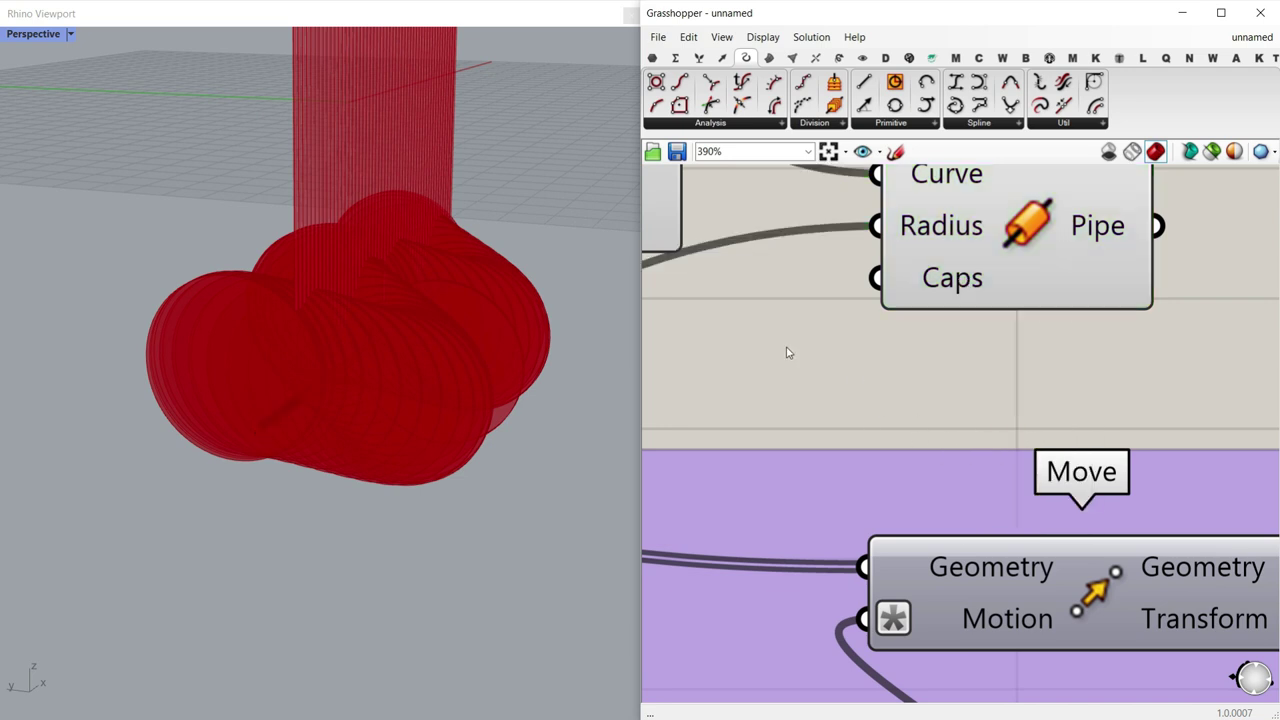
scroll(331, 371, "down", 7)
left_click(1027, 279)
scroll(420, 425, "down", 6)
right_click_drag(420, 425, 384, 390)
scroll(384, 390, "up", 7)
mouse_move(384, 390)
right_mouse_down()
mouse_move(397, 428)
mouse_move(200, 405)
mouse_move(294, 357)
mouse_move(380, 366)
right_mouse_up()
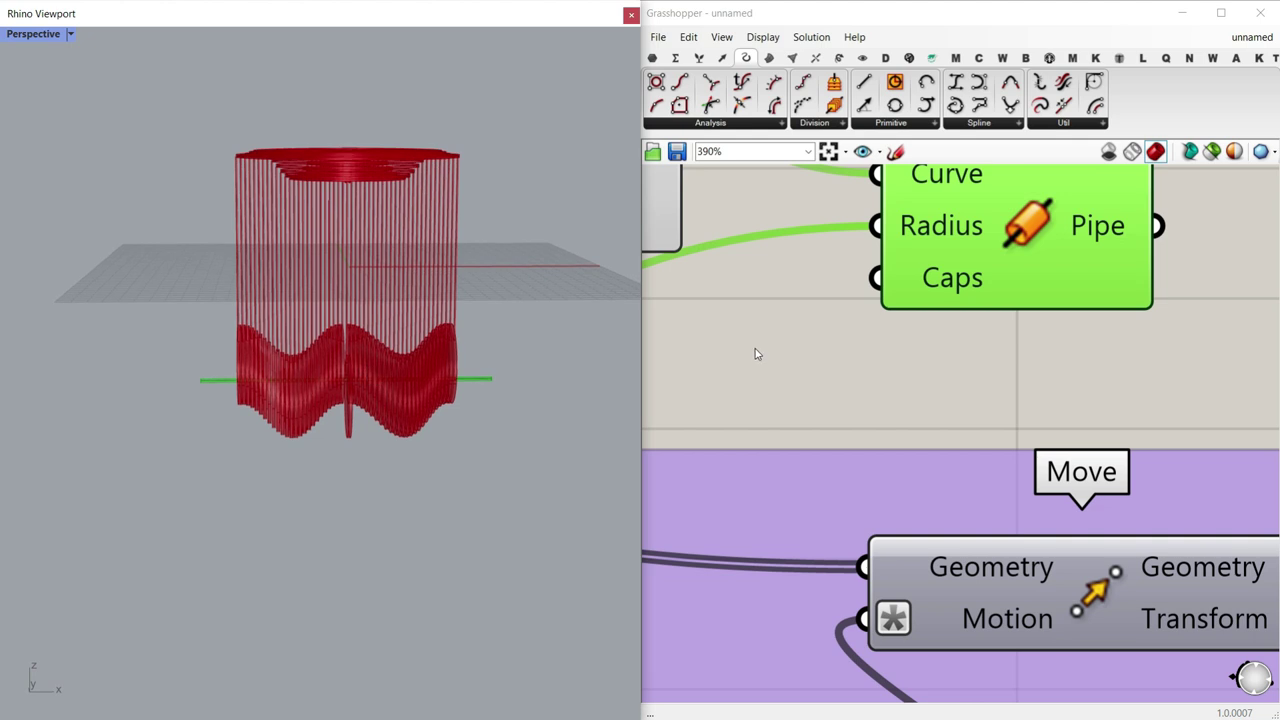
scroll(957, 358, "down", 3)
Step: Turn off the preview of all components in the definition
scroll(957, 358, "down", 15)
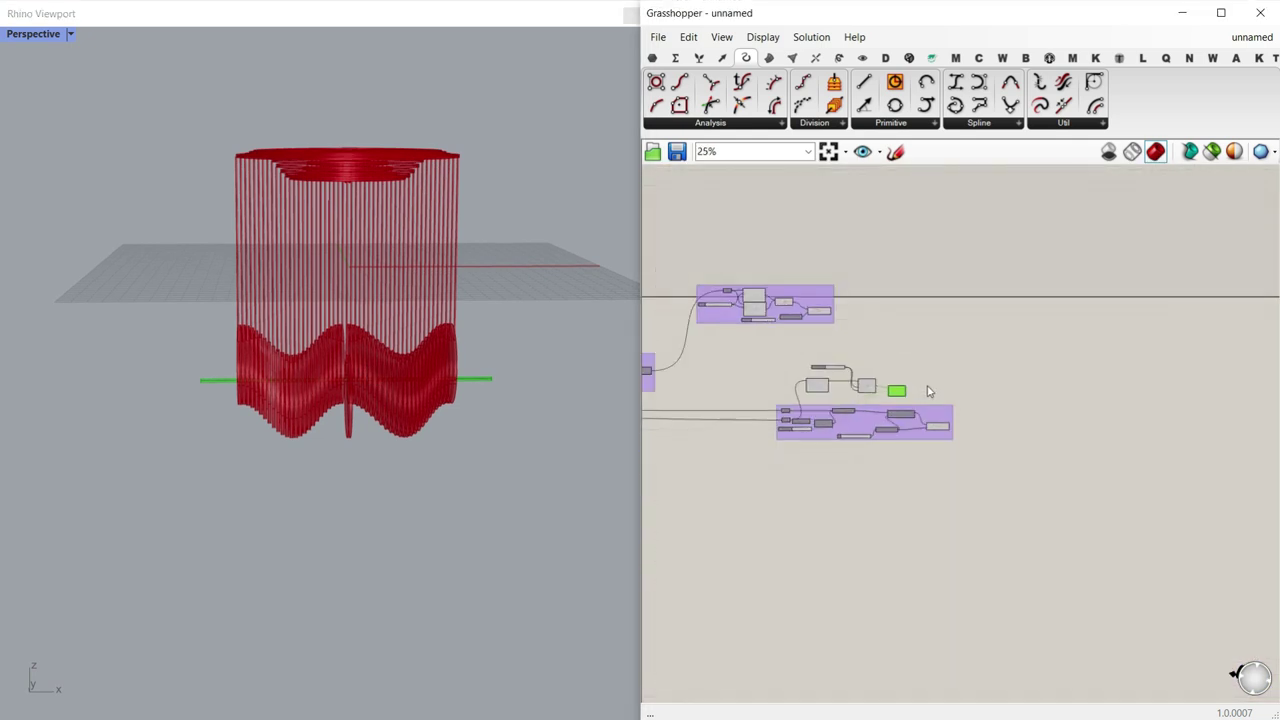
left_click_drag(1017, 437, 702, 358)
right_click(757, 323)
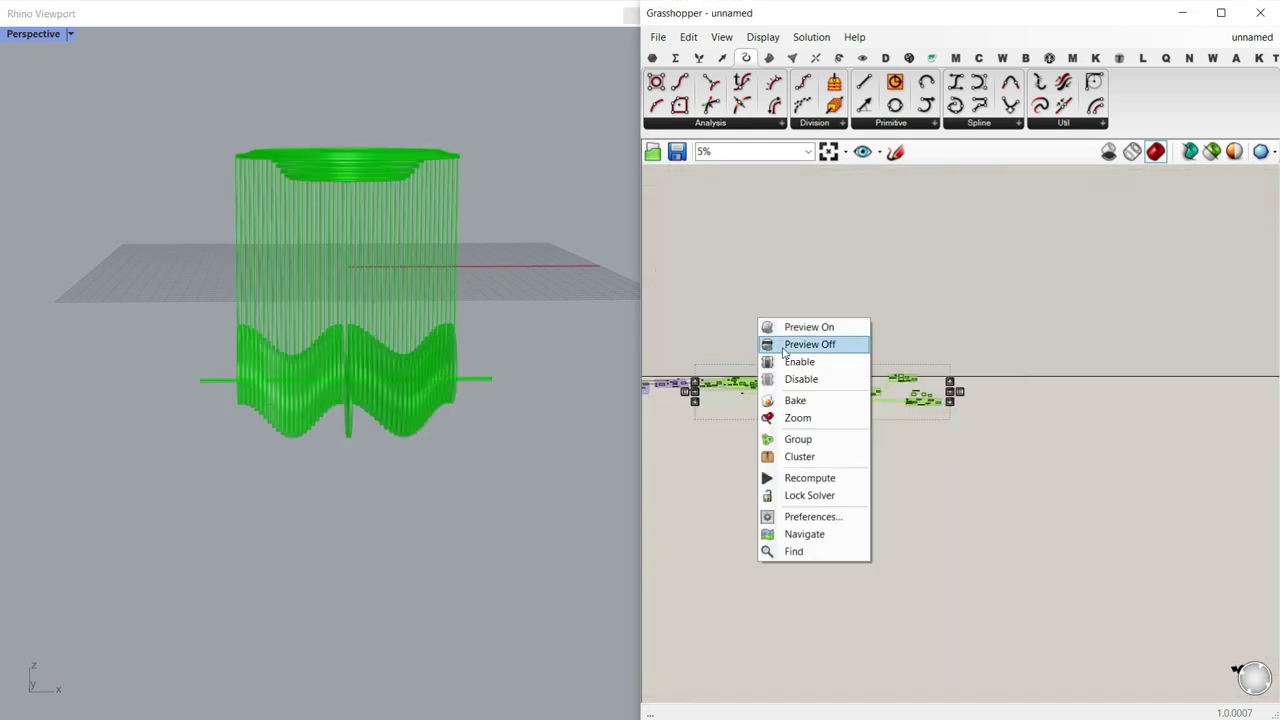
left_click(785, 350)
left_click(786, 347)
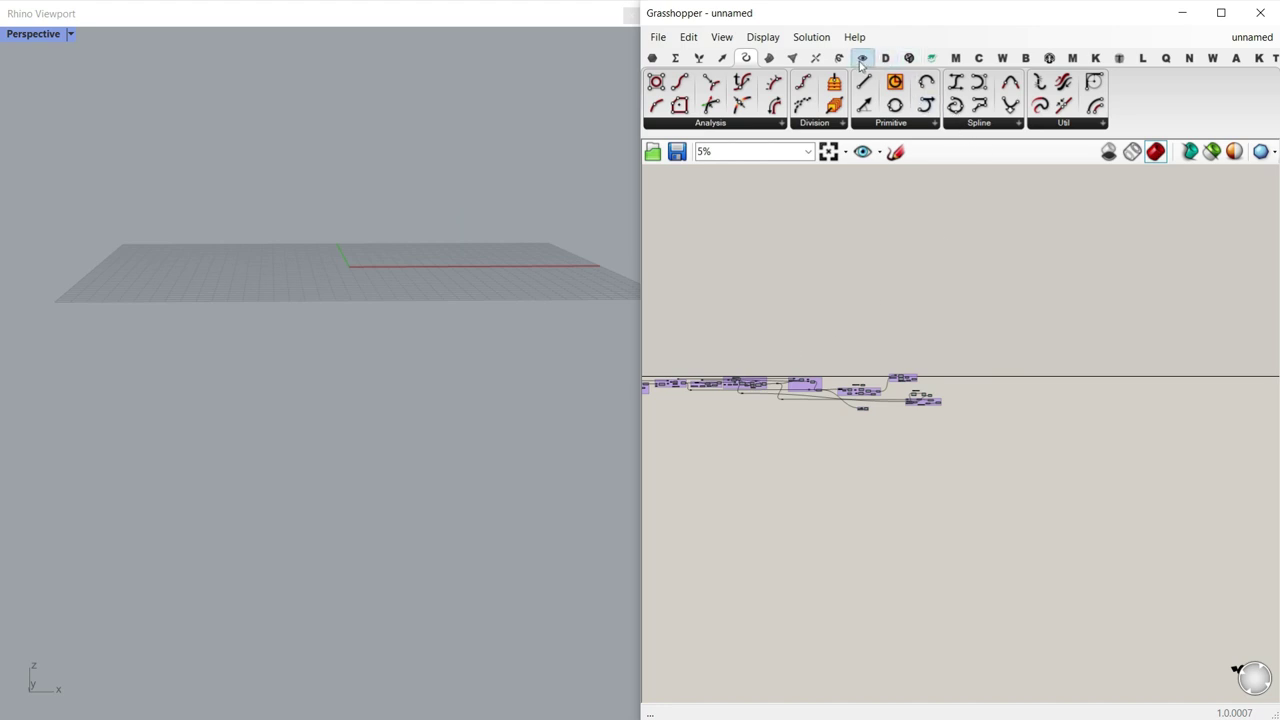
Step: Add a Custom Preview component beside the Extrude component of the concentric rings
left_click(861, 60)
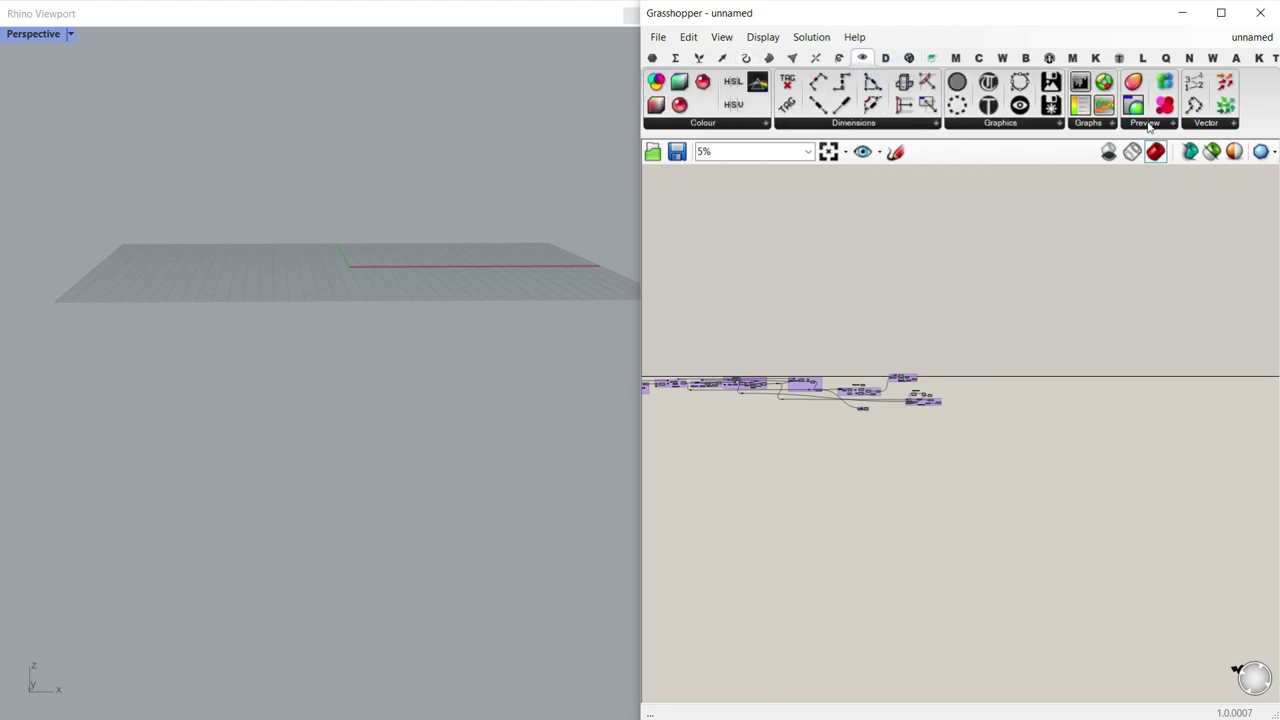
scroll(916, 396, "up", 3)
scroll(916, 382, "up", 5)
left_click(823, 387)
right_click_drag(799, 394, 1127, 380)
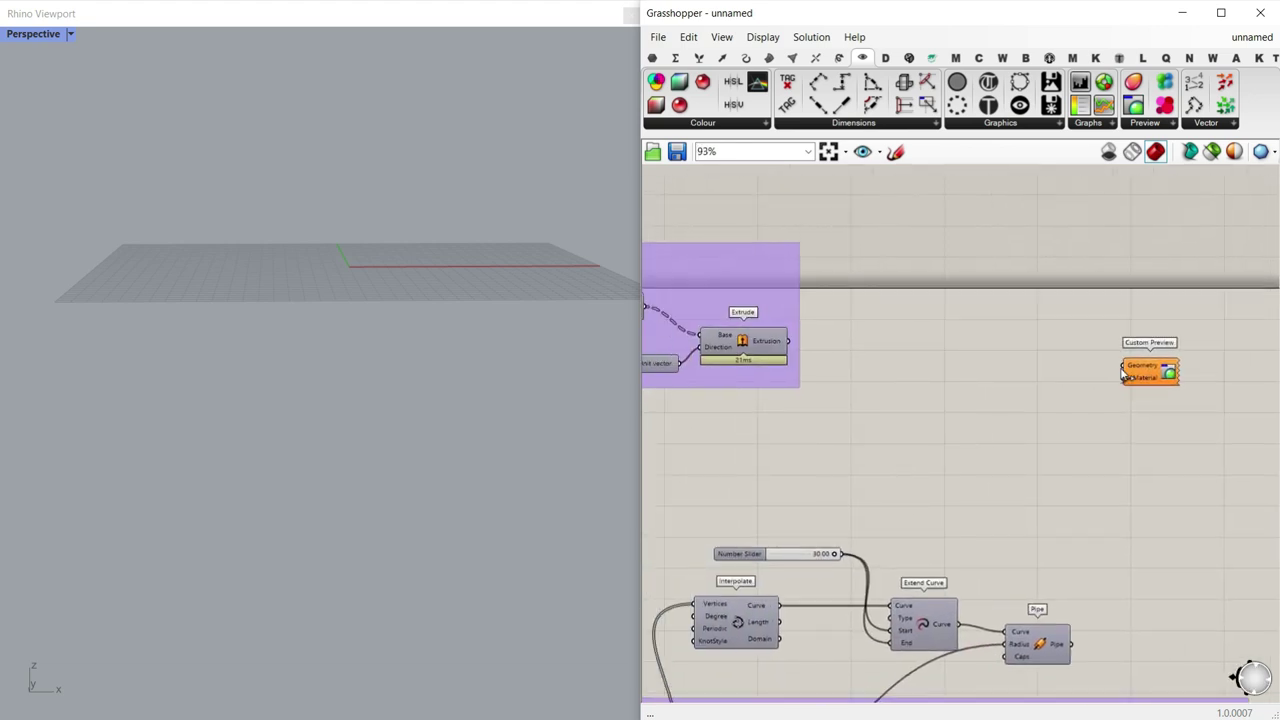
double_click(1035, 410)
scroll(1137, 403, "up", 2)
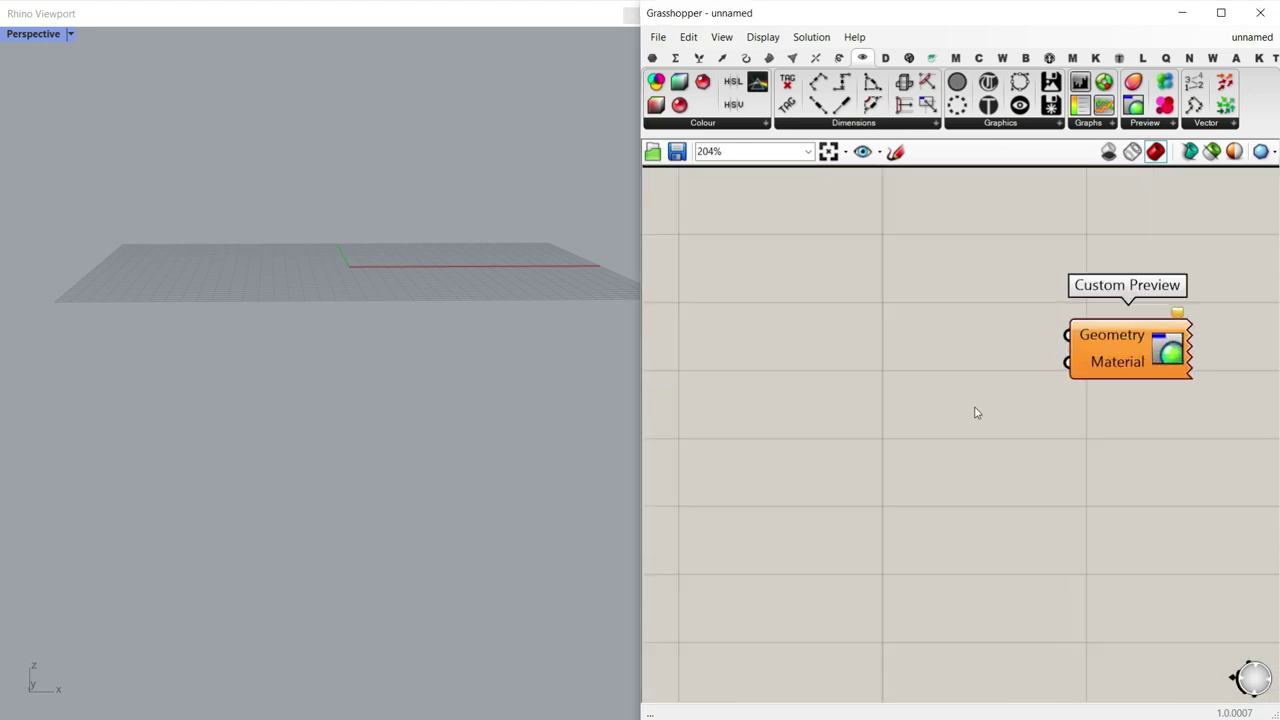
Step: Add a Colour Swatch beside Custom Preview and clear its name
double_click(976, 412)
type("swat")
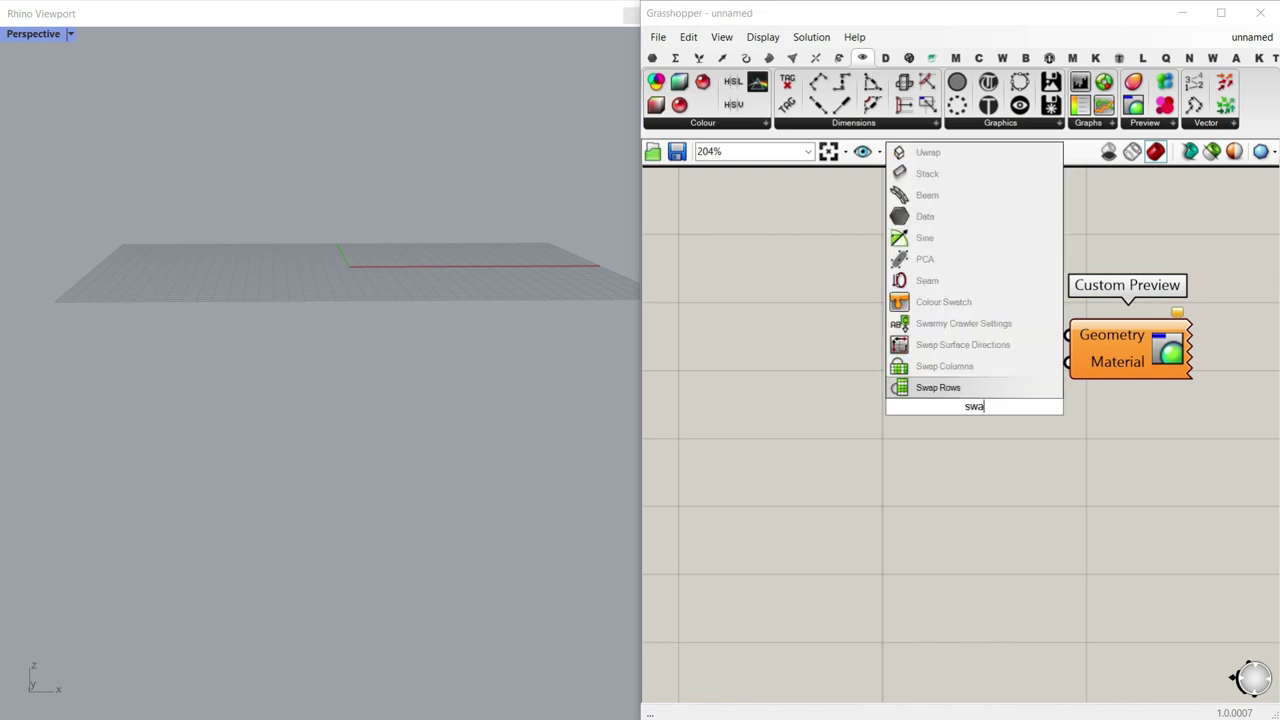
left_click(980, 391)
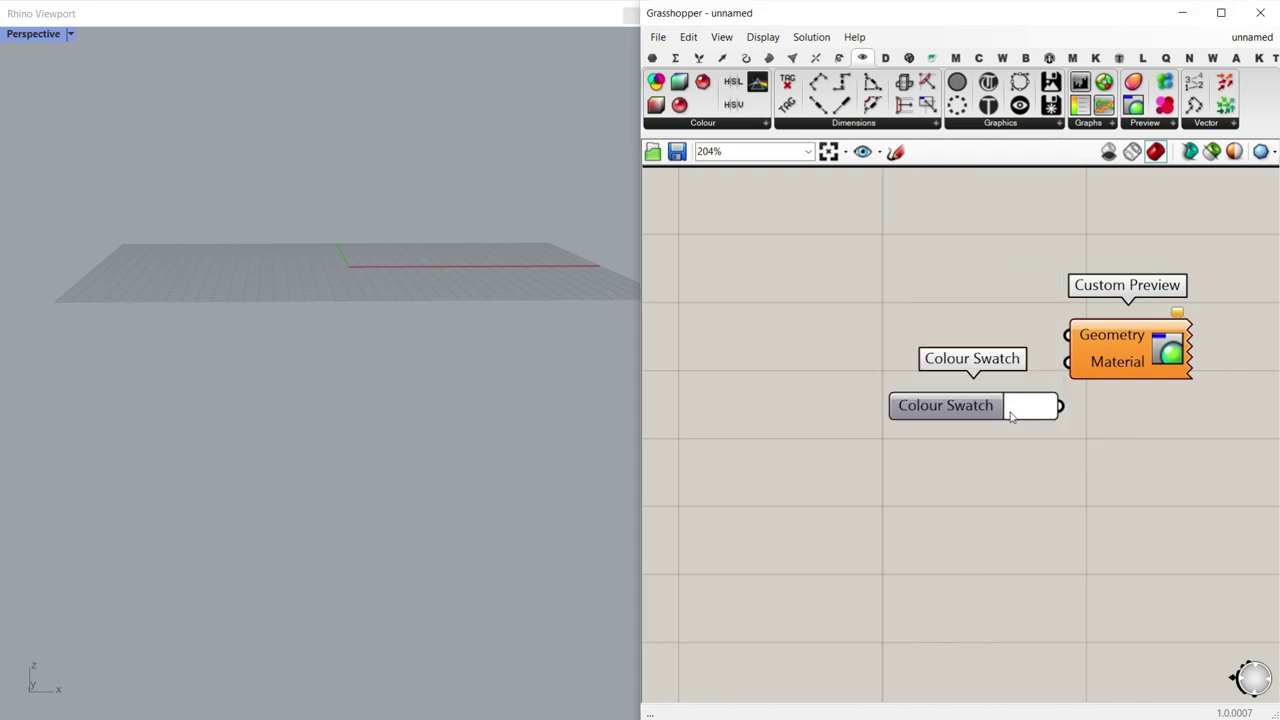
right_click(1005, 420)
key("BackSpace")
key("Return")
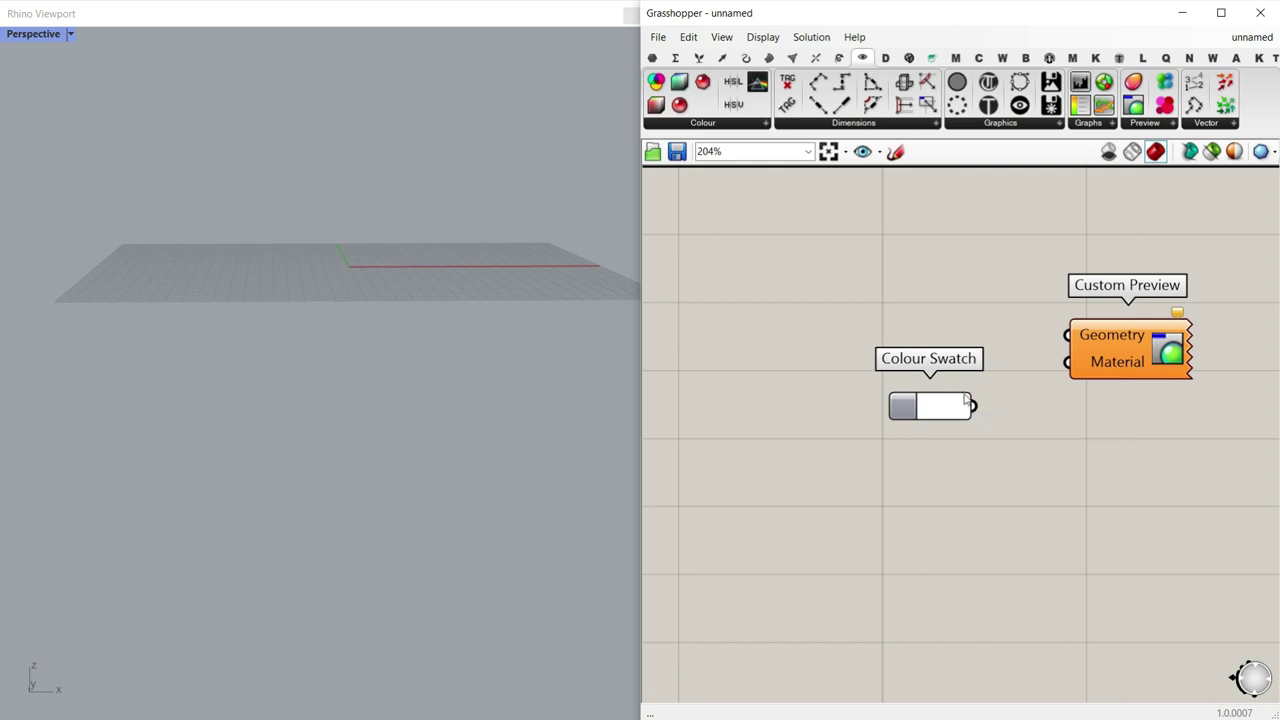
Step: Connect the swatch to Custom Preview's Material input and the rings' Extrusion output to its Geometry input
left_click_drag(1050, 379, 1066, 366)
scroll(1074, 406, "down", 4)
left_click_drag(1176, 410, 1038, 352)
left_click_drag(1138, 353, 871, 371)
scroll(811, 335, "up", 2)
left_click(790, 352)
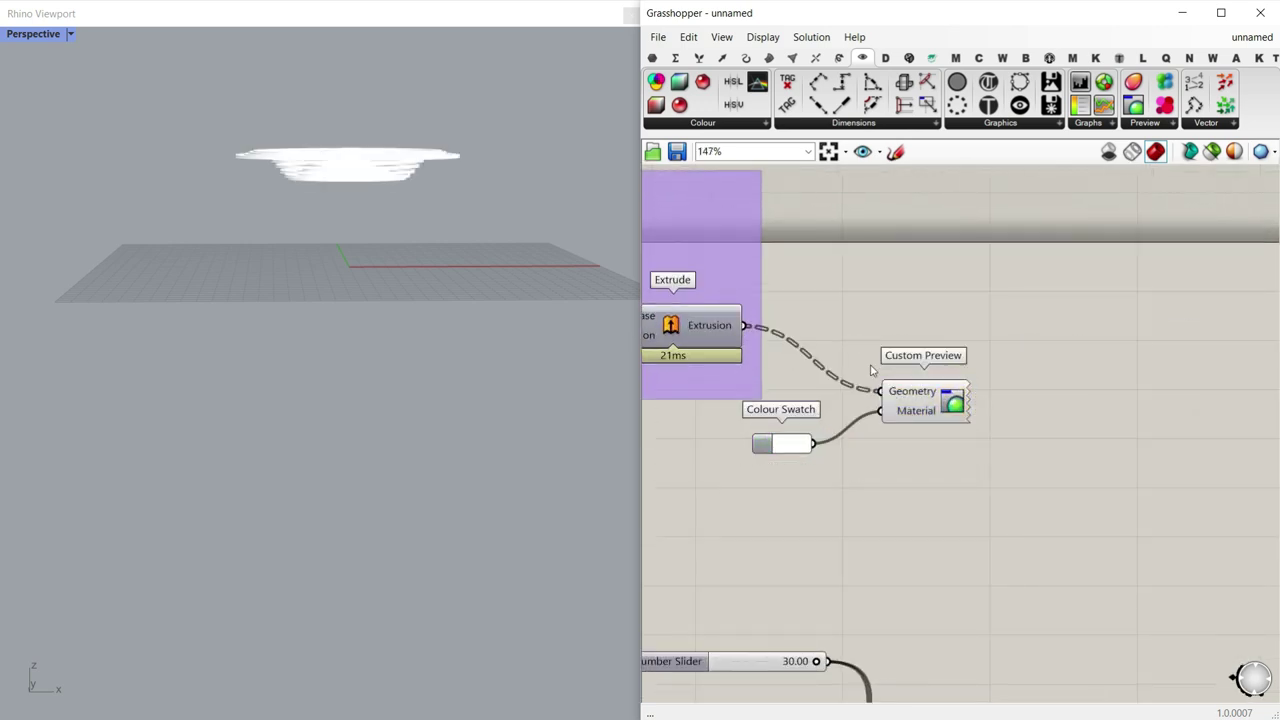
Step: Set the rings' colour swatch to yellow with R 255, G 255 and B 0
right_click_drag(346, 222, 341, 258)
scroll(341, 258, "up", 4)
scroll(805, 438, "up", 2)
left_click(787, 449)
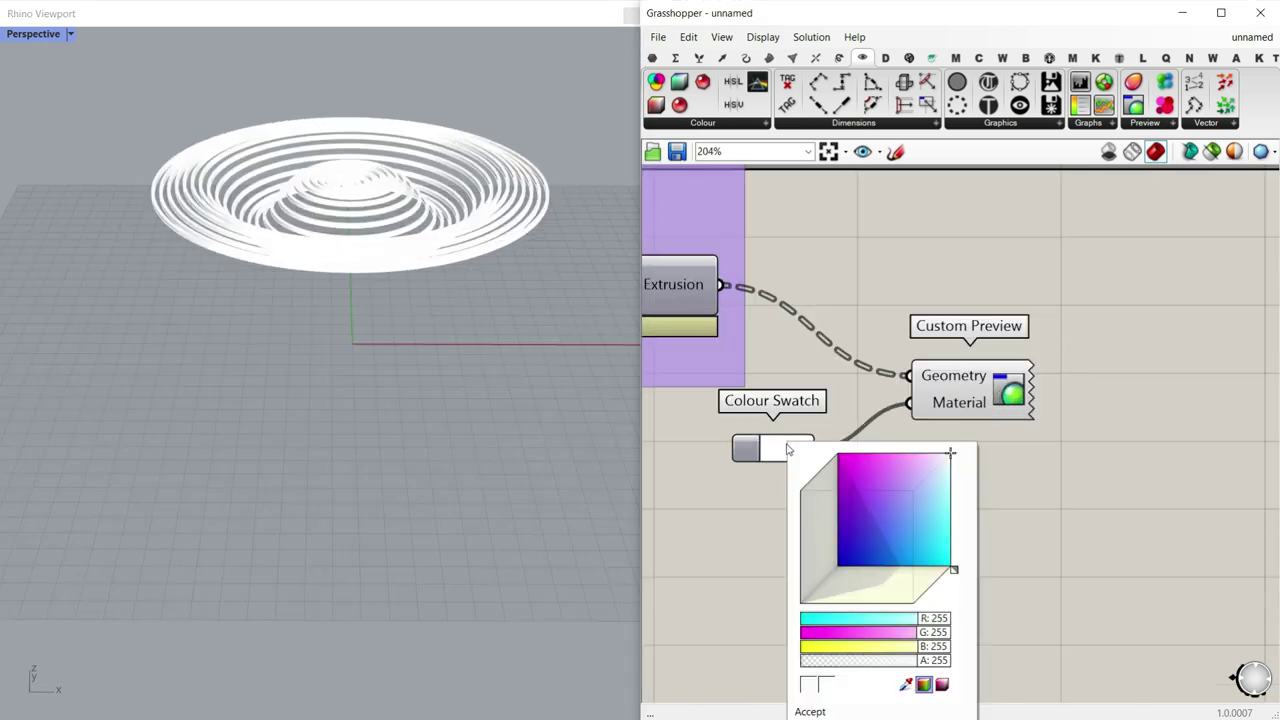
left_click_drag(951, 573, 885, 605)
left_click_drag(850, 545, 934, 490)
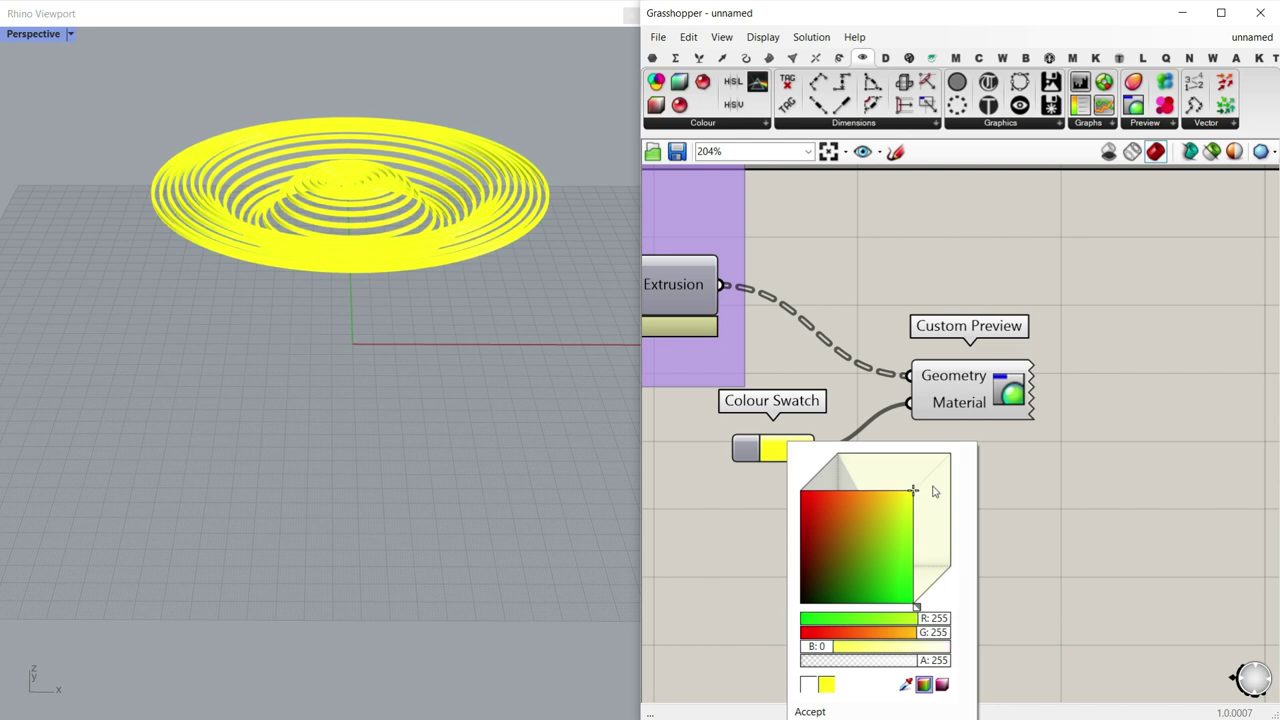
left_click(1042, 323)
Step: Add a Brep Edges component and connect the rings' Extrusion output to its Brep input
right_click_drag(933, 355, 992, 409)
left_click(769, 58)
left_click_drag(966, 277, 967, 275)
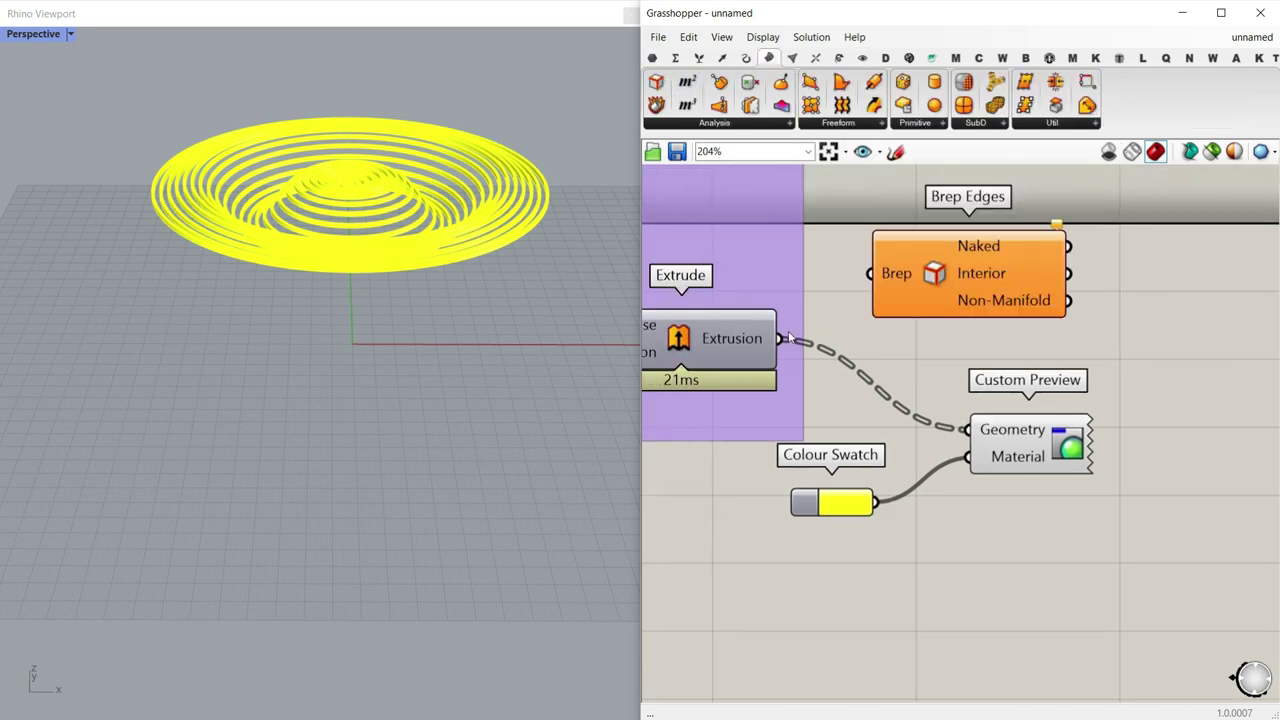
left_click_drag(866, 290, 868, 277)
scroll(280, 270, "up", 5)
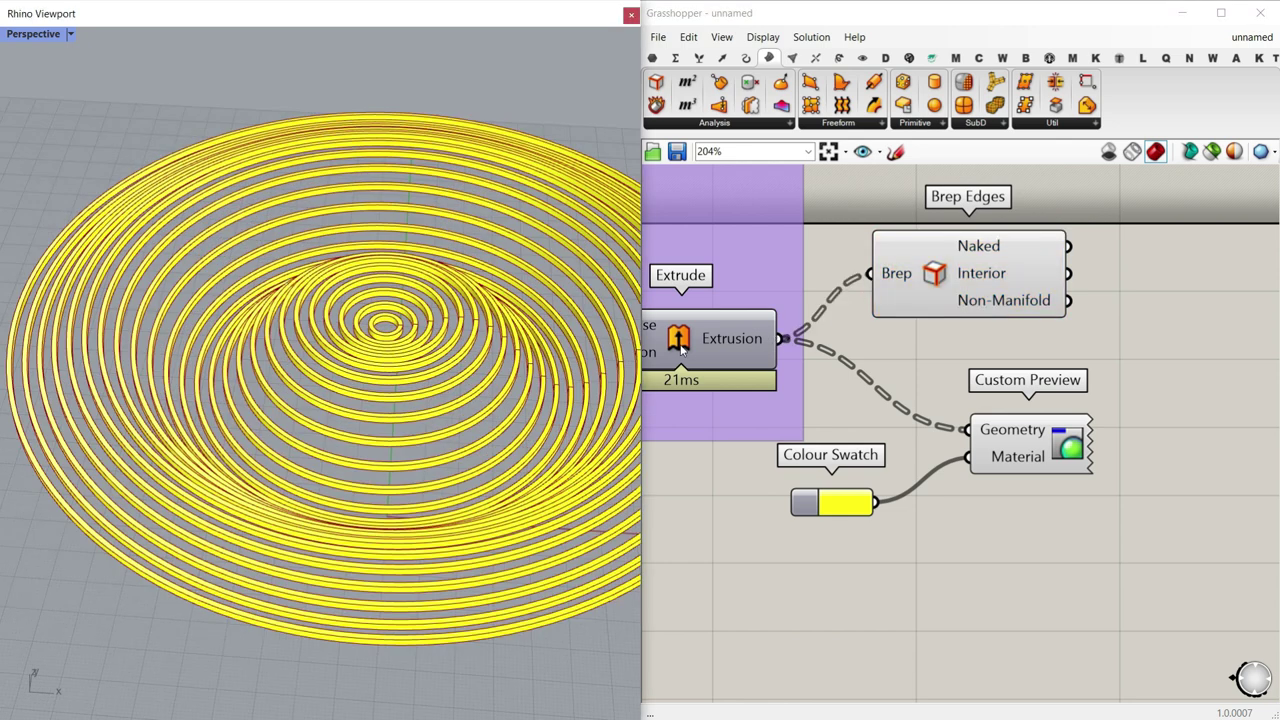
Step: Copy Custom Preview with its yellow swatch next to the disc Extrude and connect the discs' Extrusion output to its Geometry input
scroll(1020, 315, "down", 2)
left_click_drag(860, 375, 860, 376)
scroll(937, 323, "down", 4)
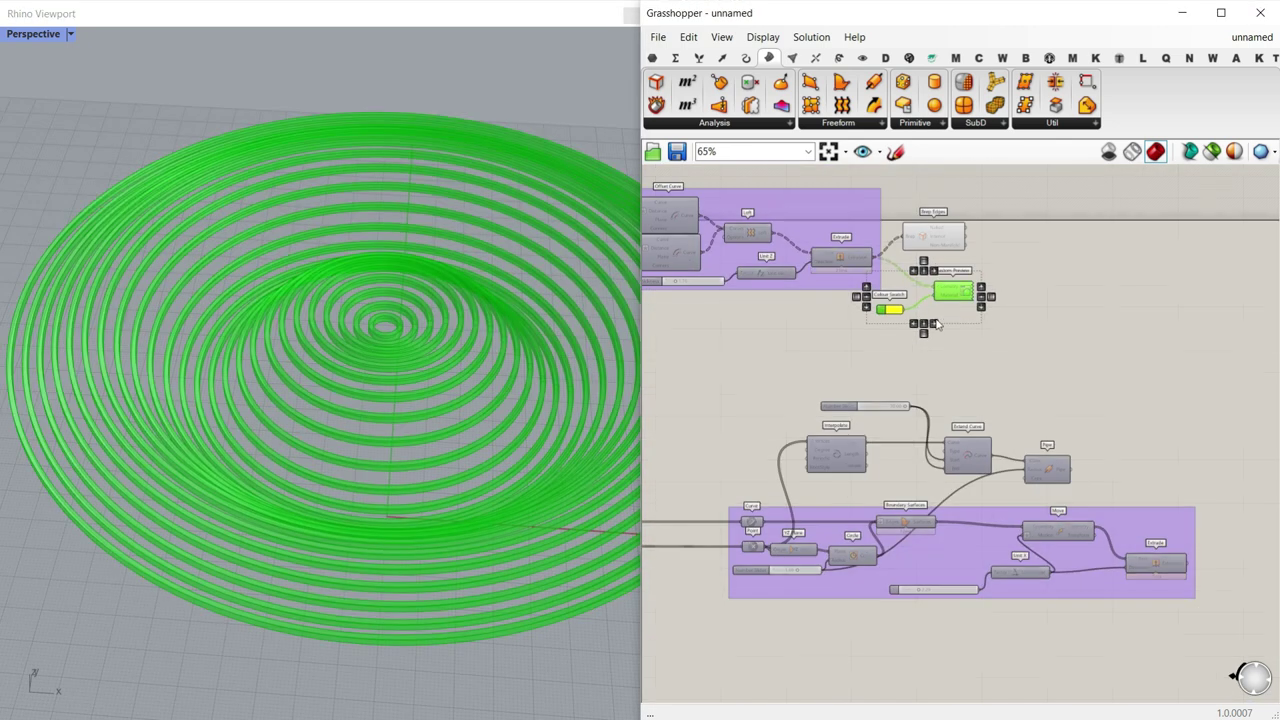
key("ctrl+v")
scroll(982, 346, "down", 4)
left_click_drag(982, 346, 1076, 445)
scroll(1089, 468, "up", 5)
left_click(1016, 405)
scroll(990, 389, "up", 3)
scroll(348, 408, "down", 5)
right_click_drag(346, 460, 321, 418)
scroll(271, 514, "up", 4)
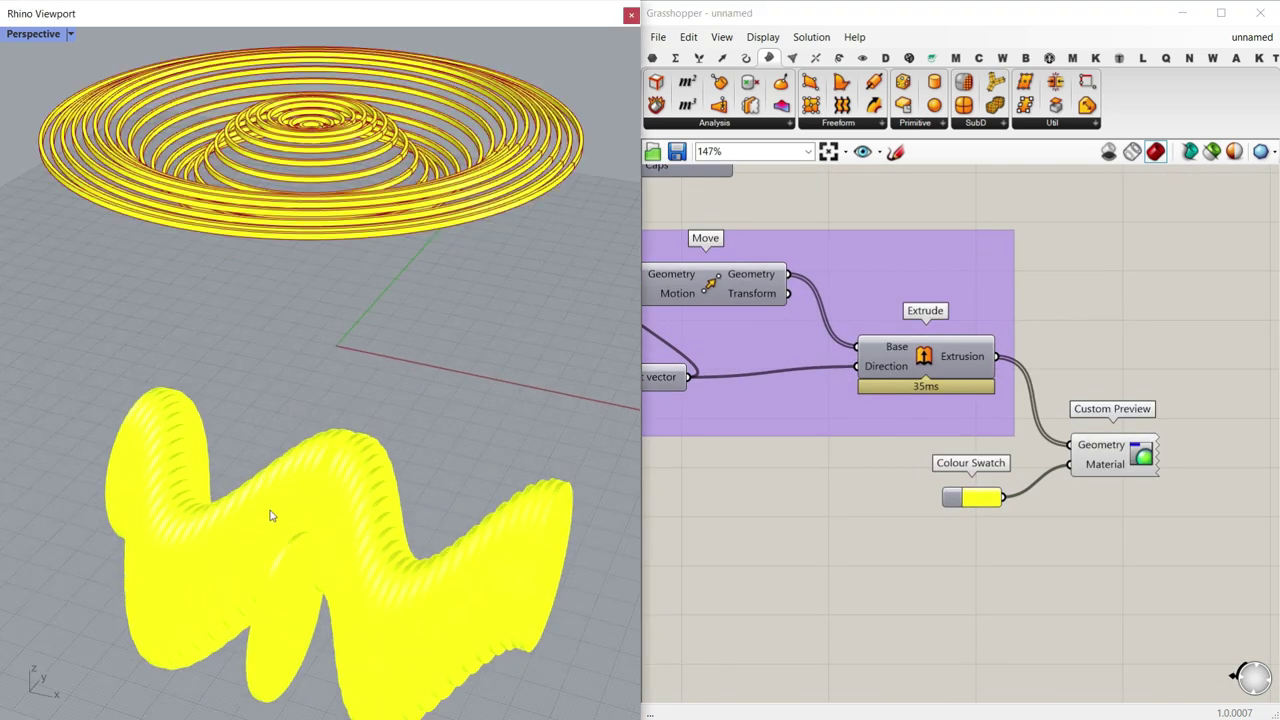
Step: Add another Brep Edges component and connect the discs' Extrusion output to its Brep input
right_click_drag(271, 514, 365, 490)
scroll(1008, 319, "up", 1)
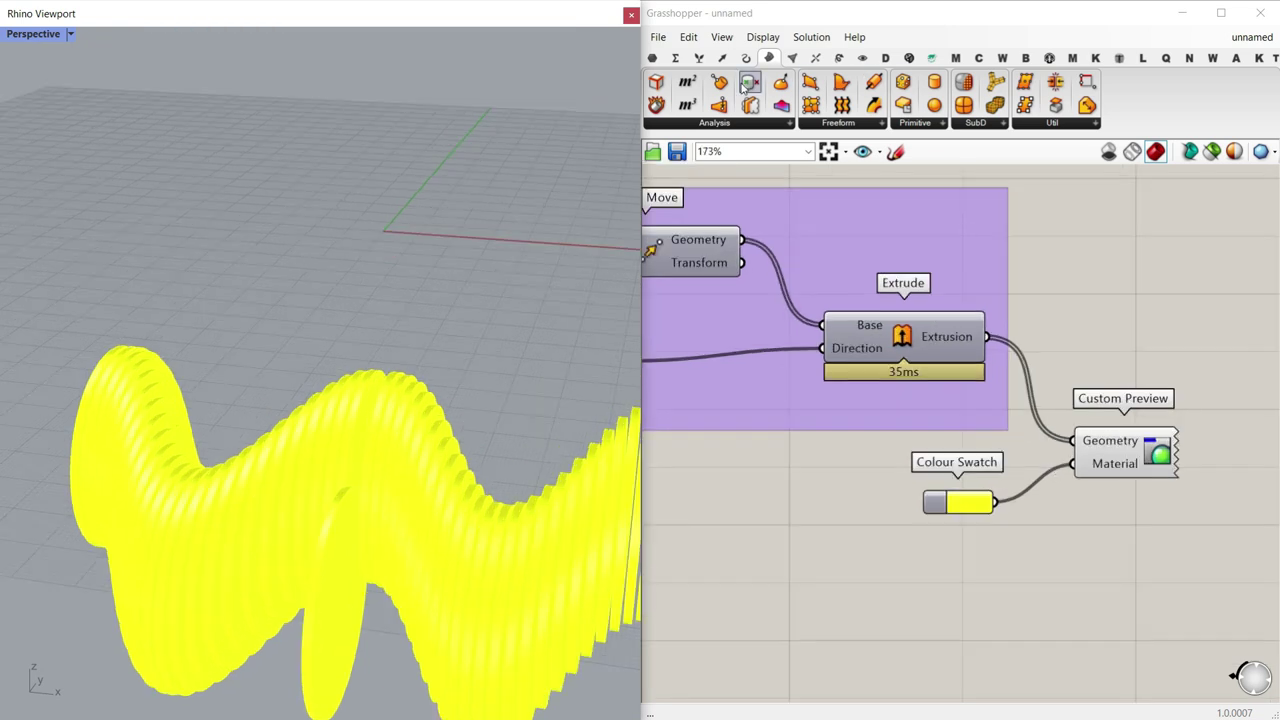
left_click_drag(650, 88, 1125, 339)
left_click_drag(986, 336, 1040, 334)
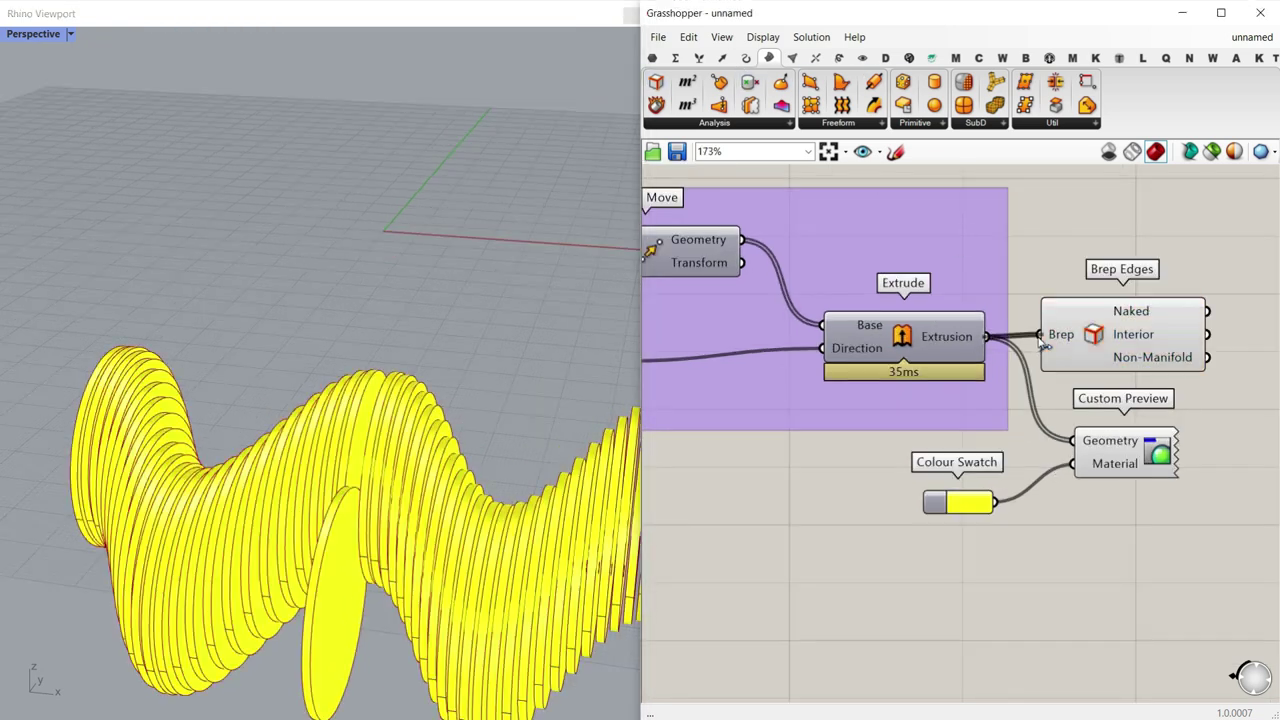
scroll(447, 377, "down", 2)
right_click_drag(385, 440, 380, 400)
scroll(520, 430, "up", 4)
scroll(1101, 400, "down", 3)
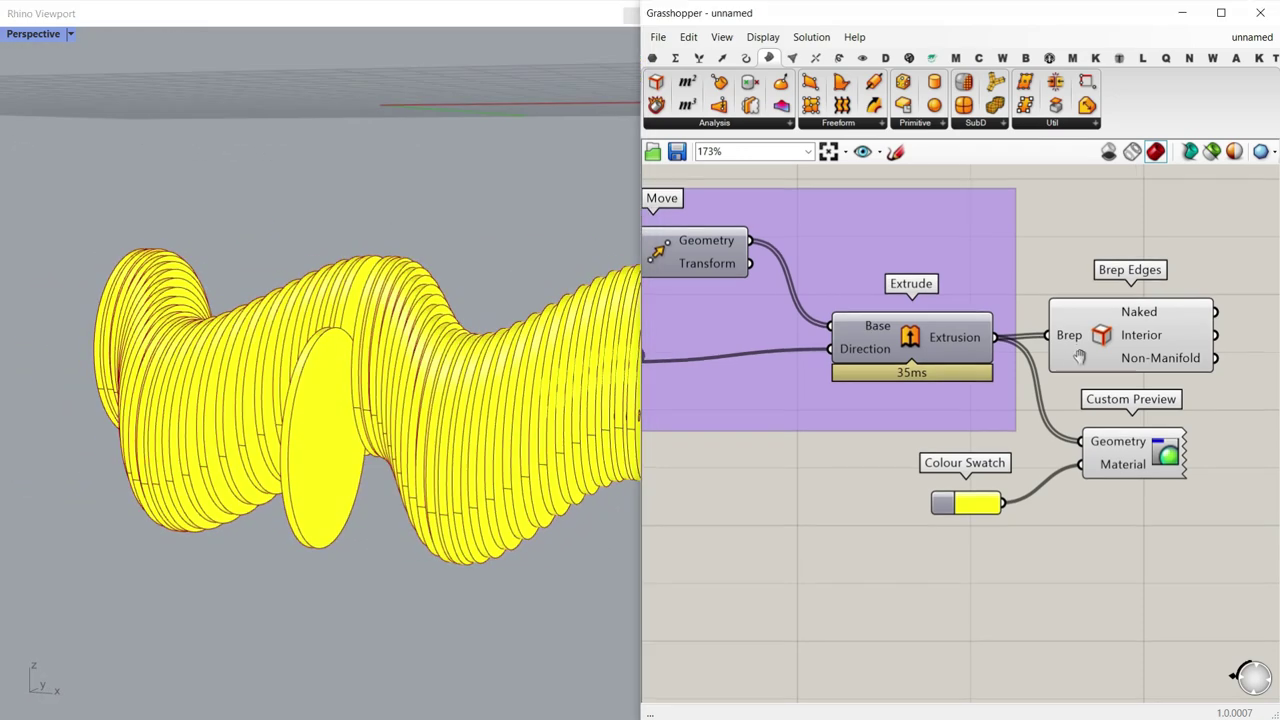
Step: Duplicate Custom Preview and its yellow swatch beside the central Pipe and connect the Pipe output to its Geometry input
left_click_drag(1046, 440, 1016, 432)
left_click_drag(1120, 432, 1088, 266, "alt")
scroll(985, 247, "up", 3)
left_click(898, 247)
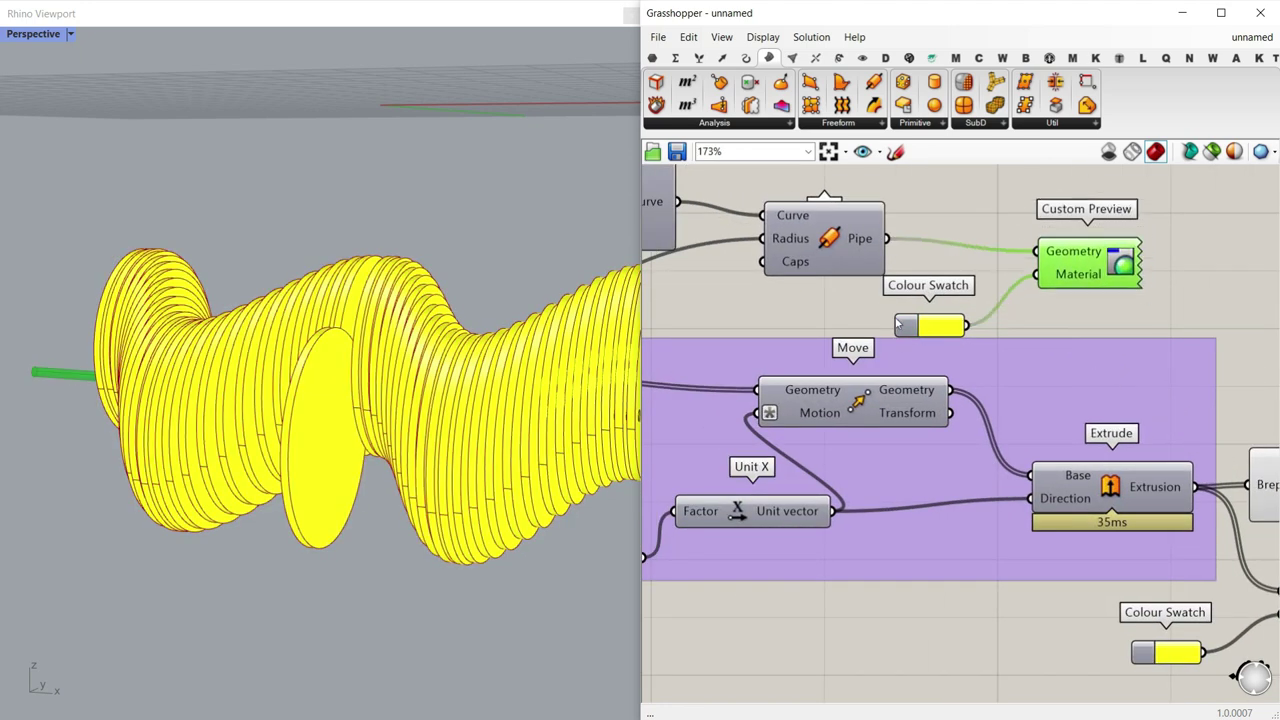
Step: Move the central pipe's colour swatch slightly and set it to a near-black colour
left_click_drag(899, 320, 913, 311)
left_click(949, 314)
left_click_drag(1000, 385, 943, 463)
left_click(799, 295)
right_click_drag(345, 345, 318, 442)
scroll(290, 397, "down", 5)
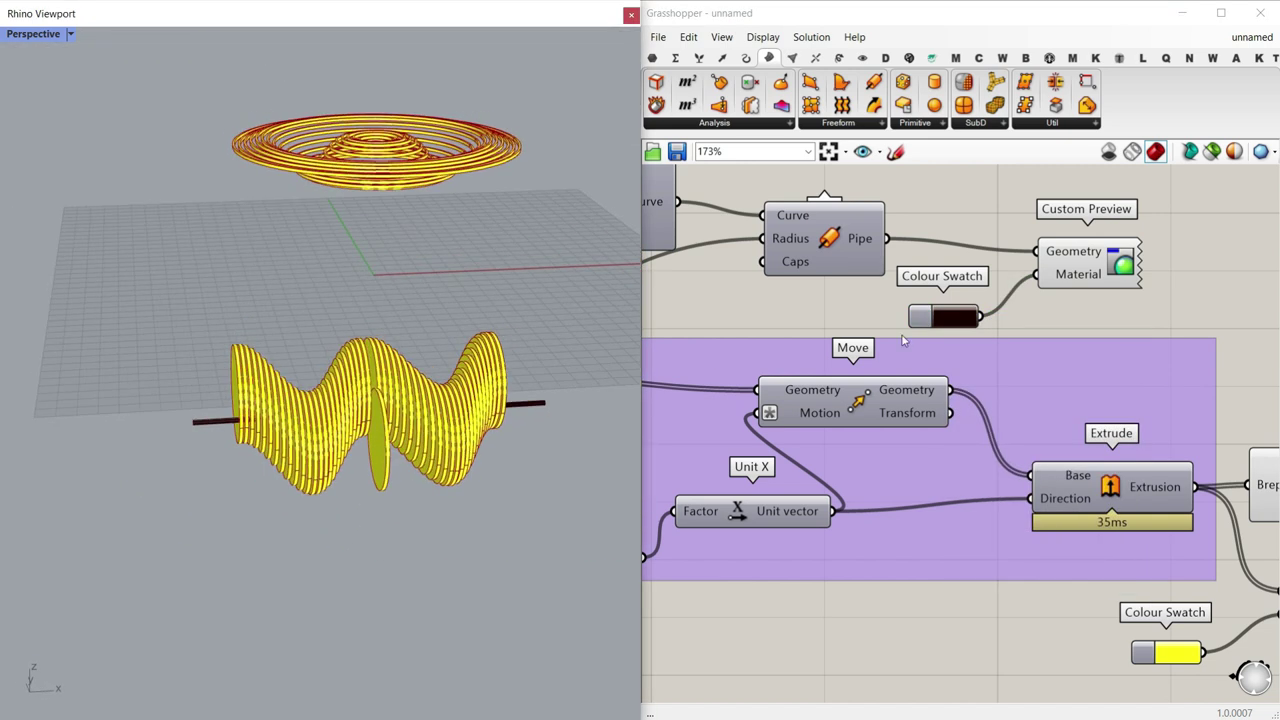
Step: Copy the discs' Custom Preview and yellow swatch beside the vertical pipes' Pipe component and connect that Pipe output to Geometry
right_click_drag(1004, 338, 1058, 372)
scroll(1058, 372, "down", 10)
right_click_drag(946, 369, 1026, 373)
left_click(1179, 409)
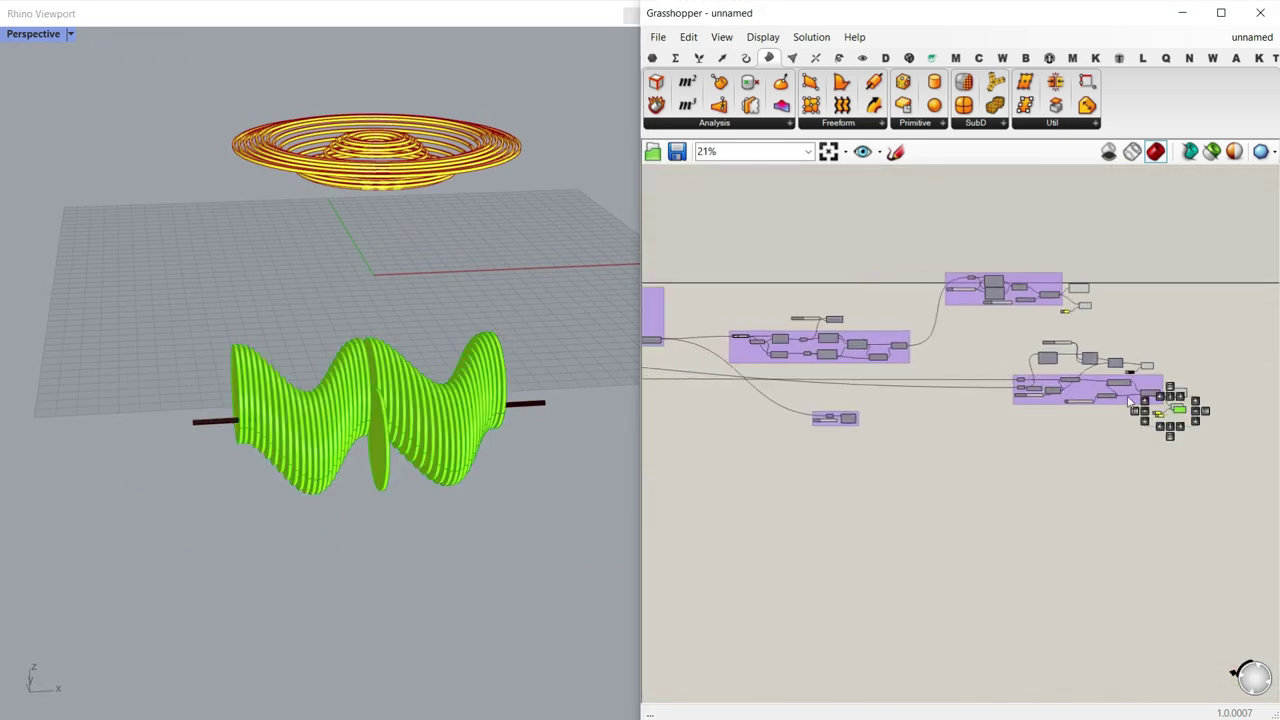
scroll(934, 428, "up", 6)
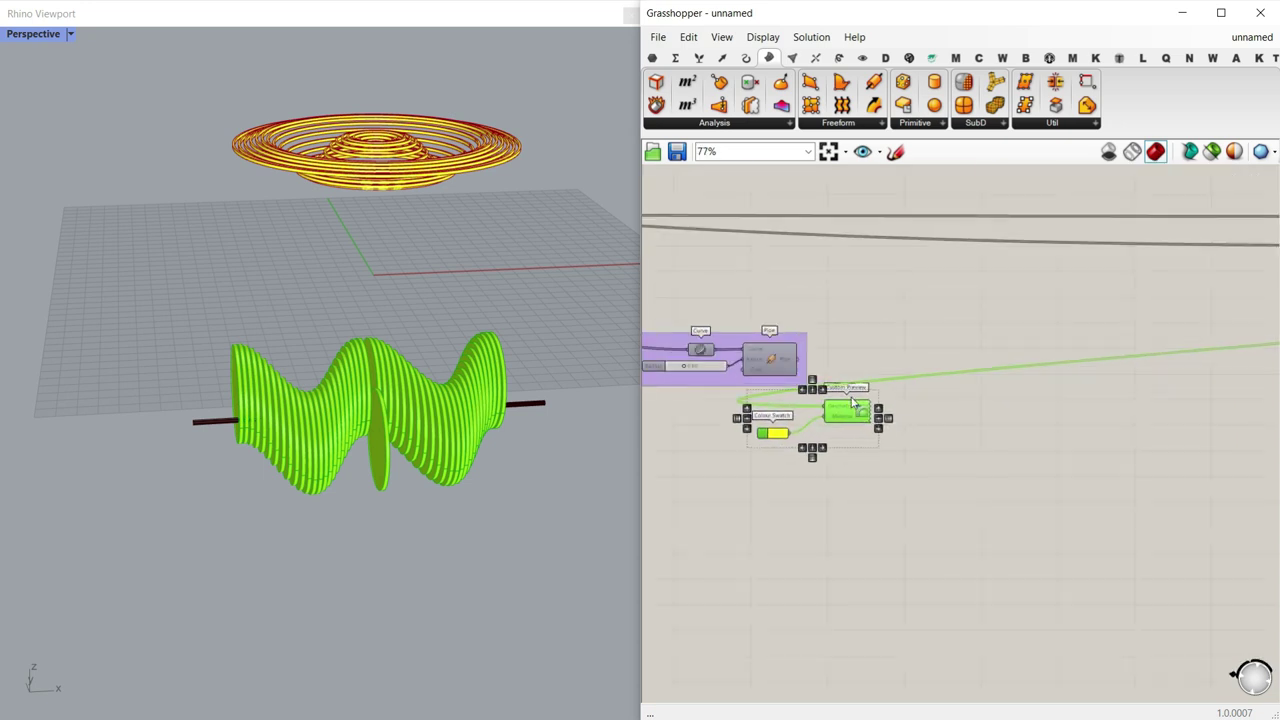
scroll(866, 408, "down", 4)
scroll(830, 425, "up", 5)
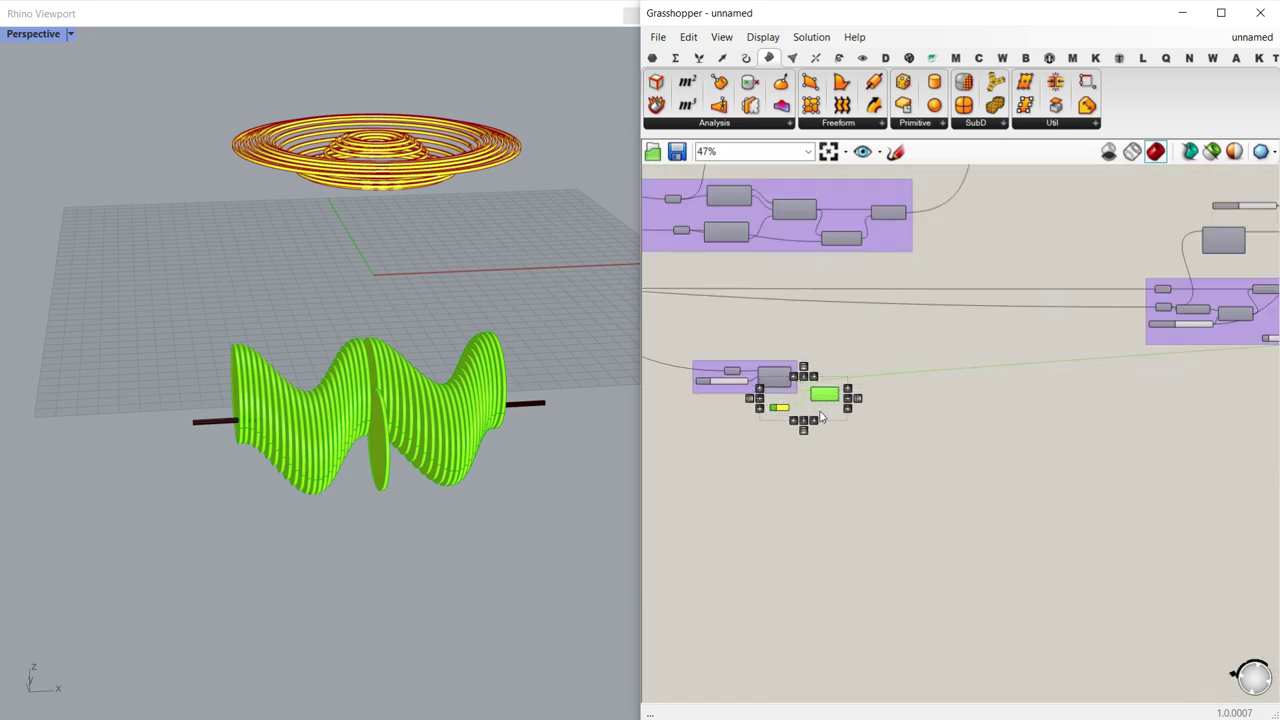
left_click_drag(766, 353, 800, 377)
left_click(817, 446)
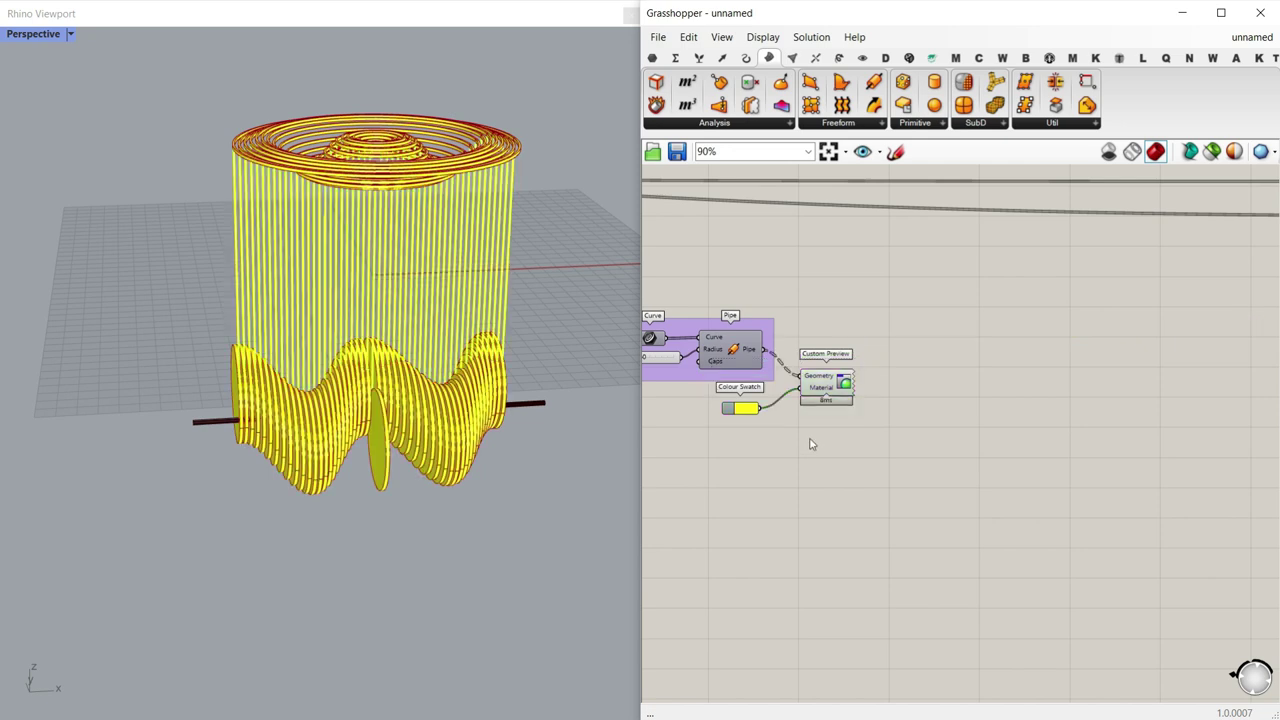
Step: Set the vertical pipes' colour swatch to black with R, G and B at 0
scroll(718, 425, "up", 3)
left_click(759, 401)
mouse_move(800, 450)
left_mouse_down()
mouse_move(771, 529)
mouse_move(696, 565)
left_mouse_up()
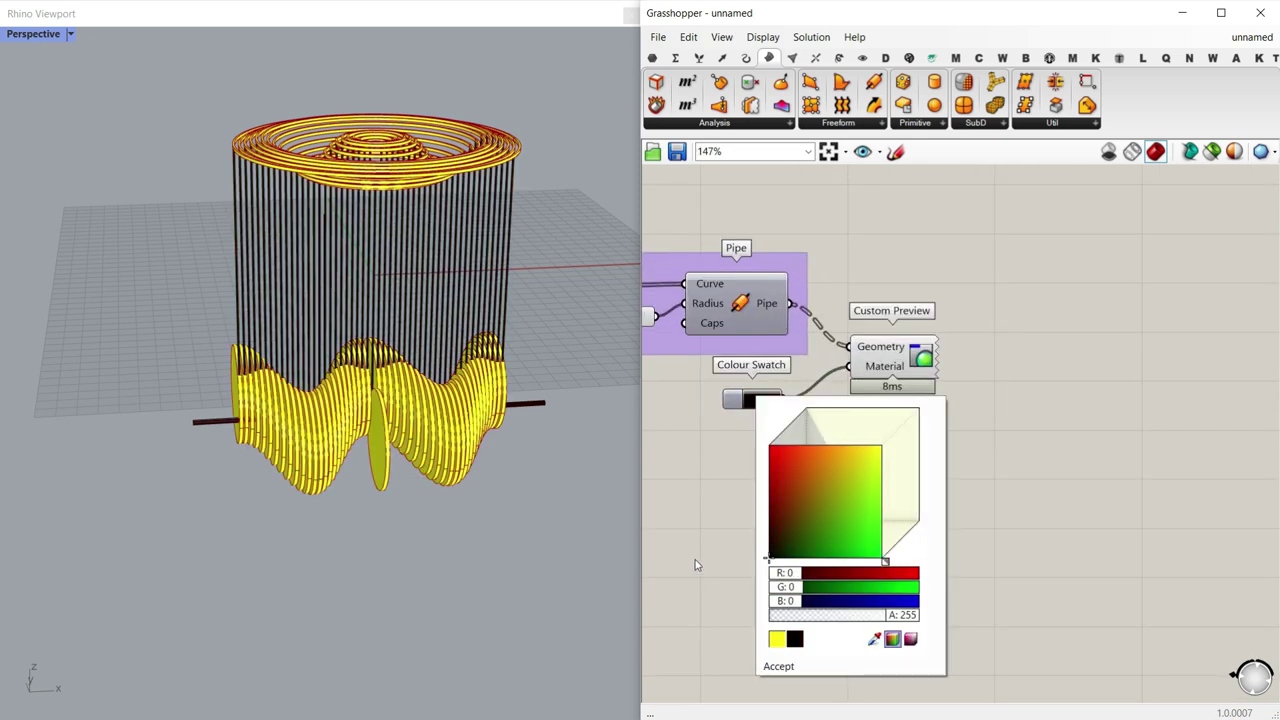
left_click(670, 457)
right_click_drag(352, 410, 470, 350)
scroll(375, 333, "up", 5)
right_click_drag(375, 333, 281, 257)
Step: Duplicate the black swatch and Custom Preview beside the Sphere component and connect the Sphere output to its Geometry input
scroll(284, 364, "down", 5)
scroll(281, 257, "up", 2)
scroll(1057, 500, "down", 5)
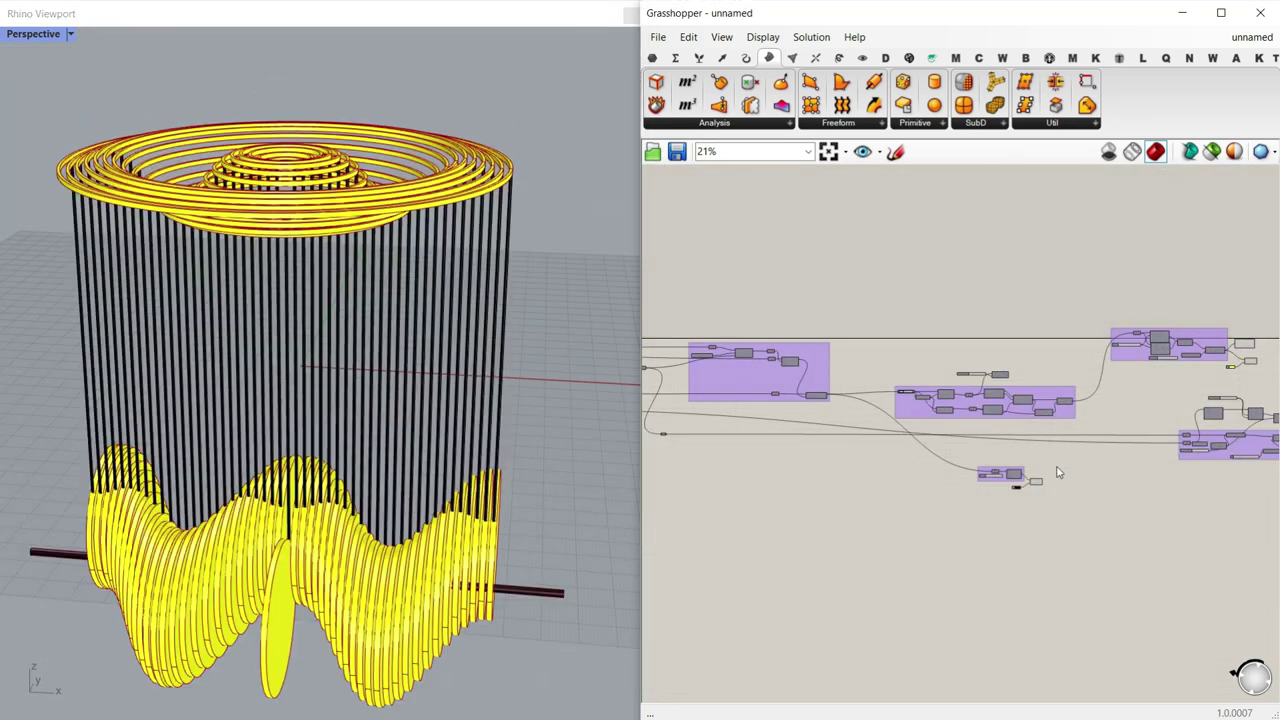
scroll(1040, 511, "up", 3)
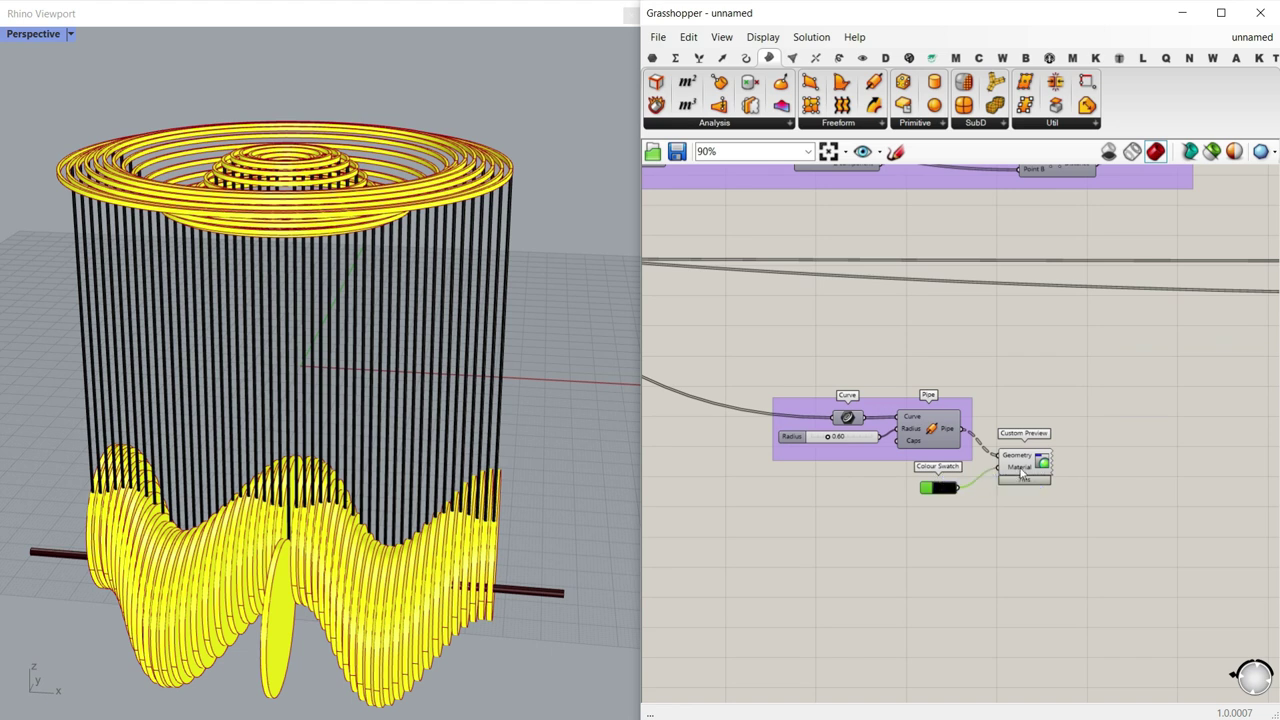
left_click(1025, 465)
left_click_drag(1032, 478, 1036, 352, "alt")
scroll(1086, 566, "down", 4)
scroll(1044, 310, "up", 5)
scroll(1036, 350, "up", 3)
left_click(883, 330)
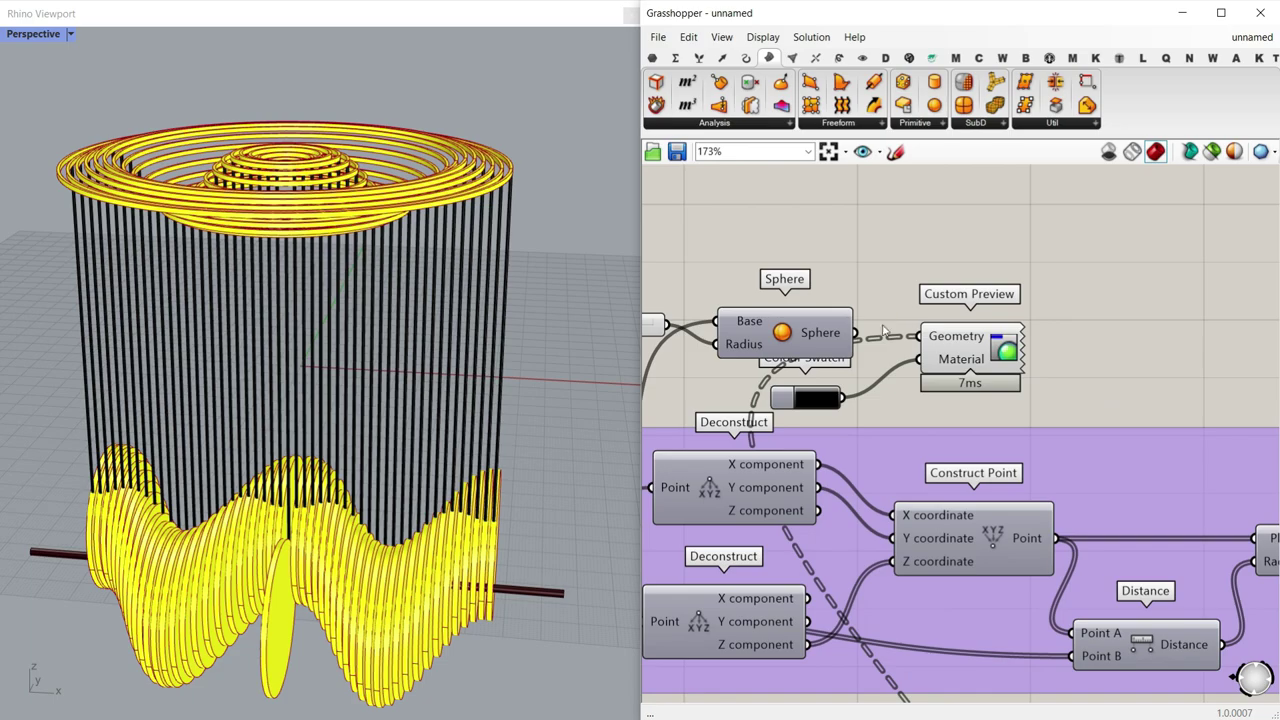
Step: Examine the coloured model from several angles and distances, including the sphere and the disc wave
right_click_drag(389, 240, 330, 380)
scroll(310, 300, "up", 5)
scroll(310, 300, "down", 4)
scroll(292, 527, "up", 4)
scroll(323, 583, "up", 8)
scroll(354, 563, "down", 14)
scroll(330, 380, "down", 4)
scroll(349, 470, "up", 8)
right_click_drag(460, 414, 420, 438)
scroll(420, 425, "down", 7)
right_click_drag(965, 393, 1099, 378)
scroll(1099, 378, "down", 1)
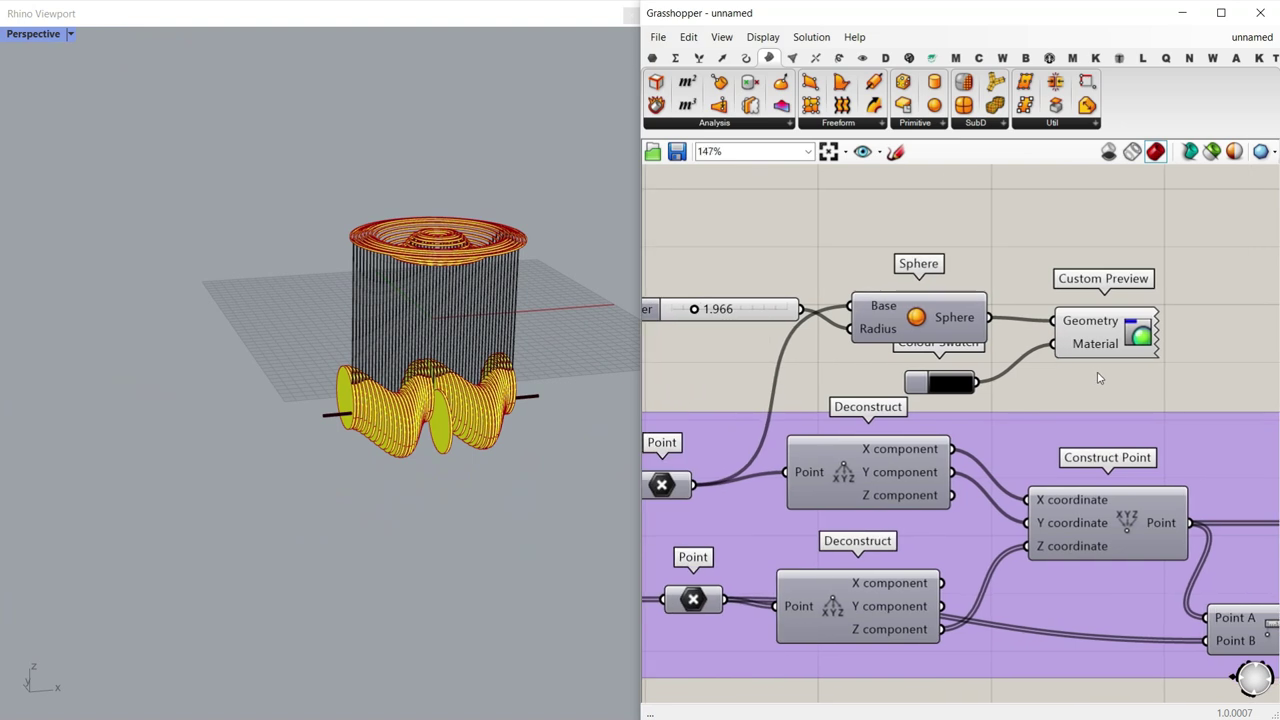
Step: Set the ROTATE slider to 145
scroll(1098, 378, "down", 10)
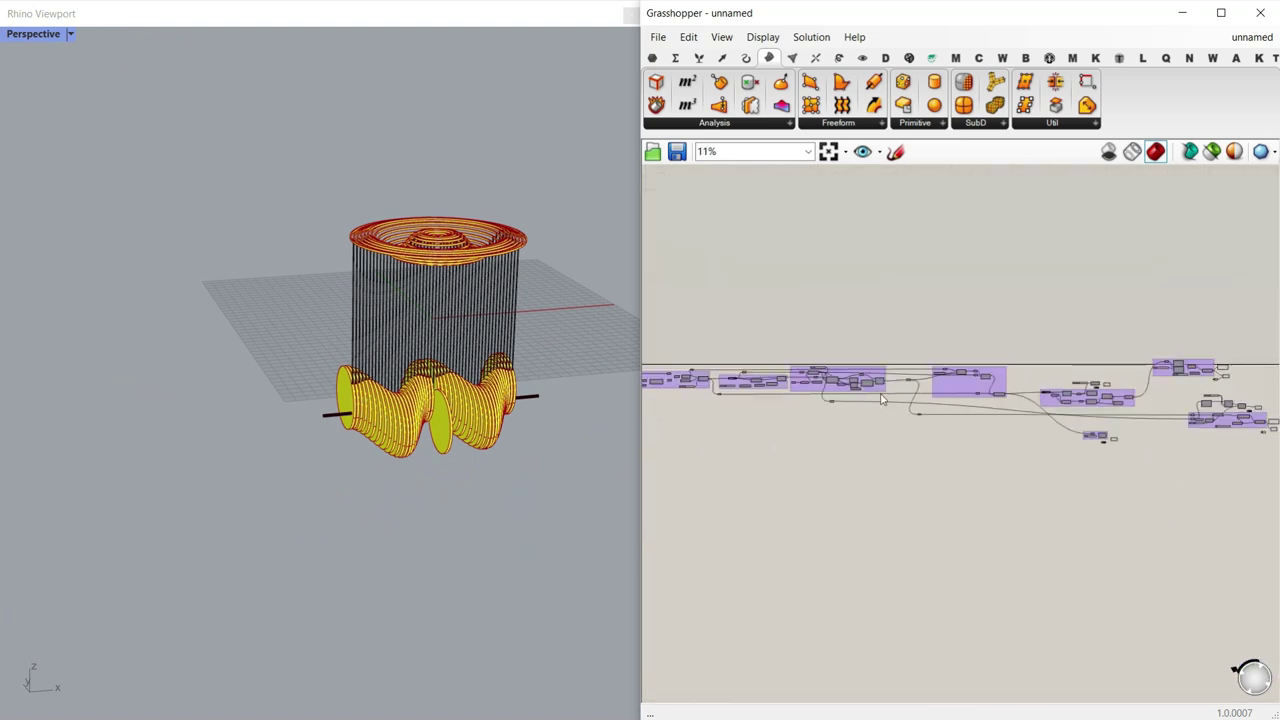
scroll(882, 398, "up", 10)
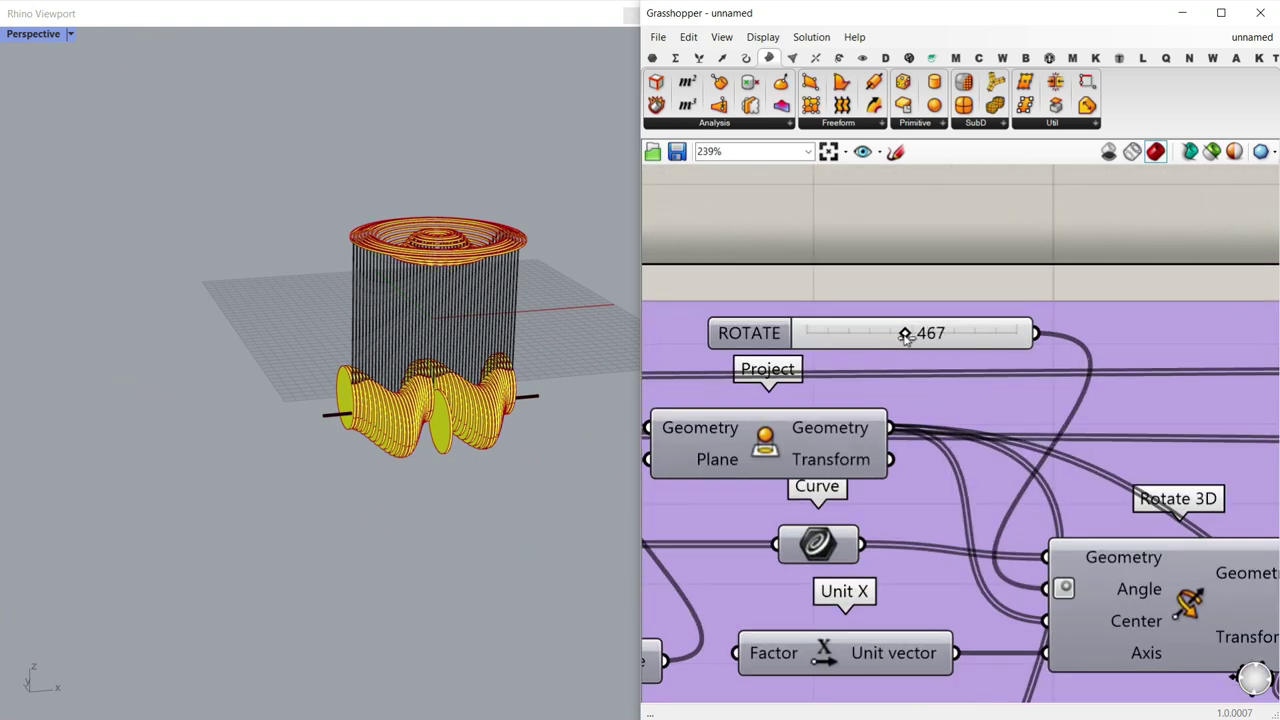
left_click_drag(900, 339, 836, 338)
Step: Examine the disc wave, vertical pipes and central pipe from several angles and distances
scroll(448, 392, "up", 5)
right_click_drag(448, 392, 263, 350)
scroll(400, 385, "down", 4)
scroll(509, 376, "up", 4)
scroll(263, 350, "up", 3)
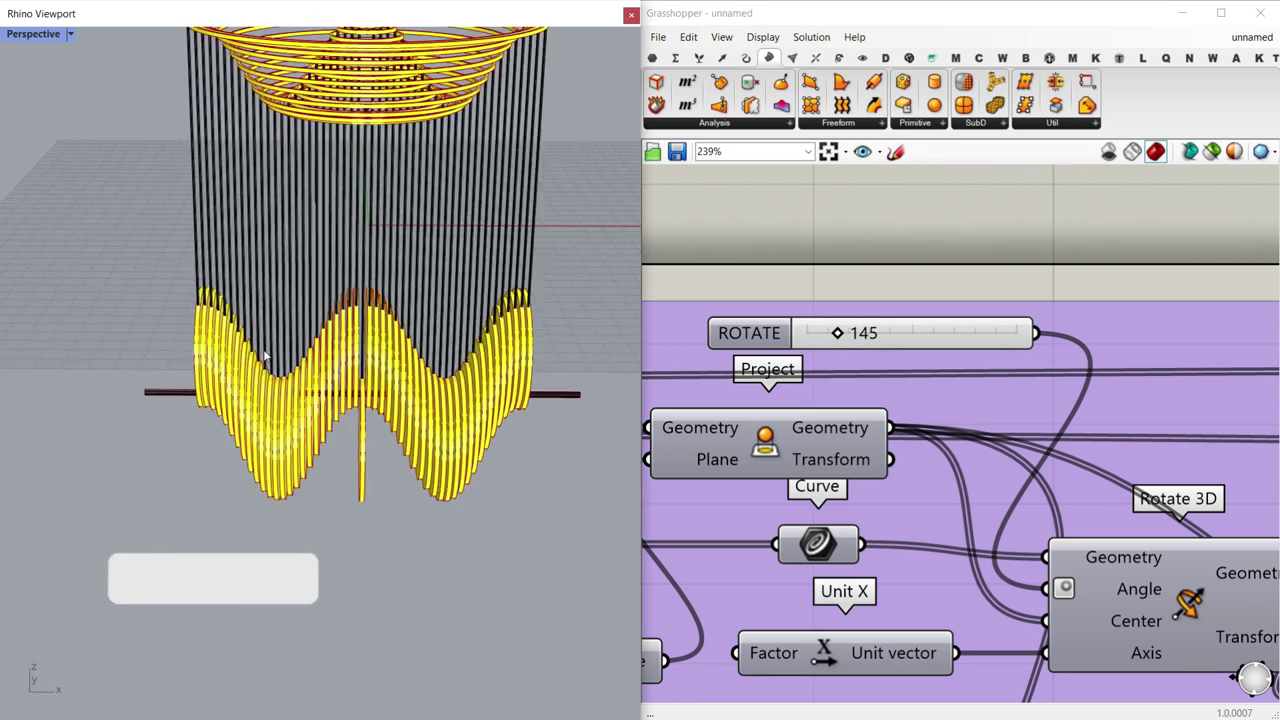
scroll(215, 281, "down", 3)
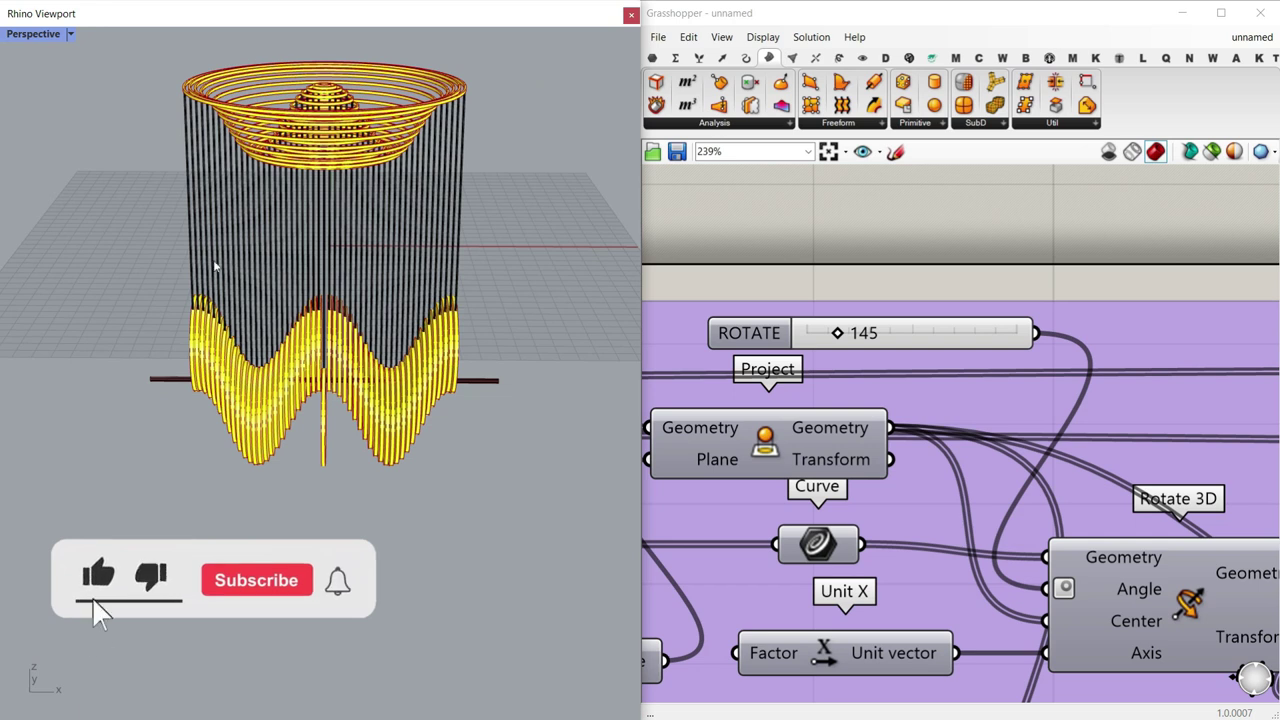
scroll(292, 268, "down", 4)
scroll(329, 434, "up", 6)
right_click_drag(260, 300, 155, 315)
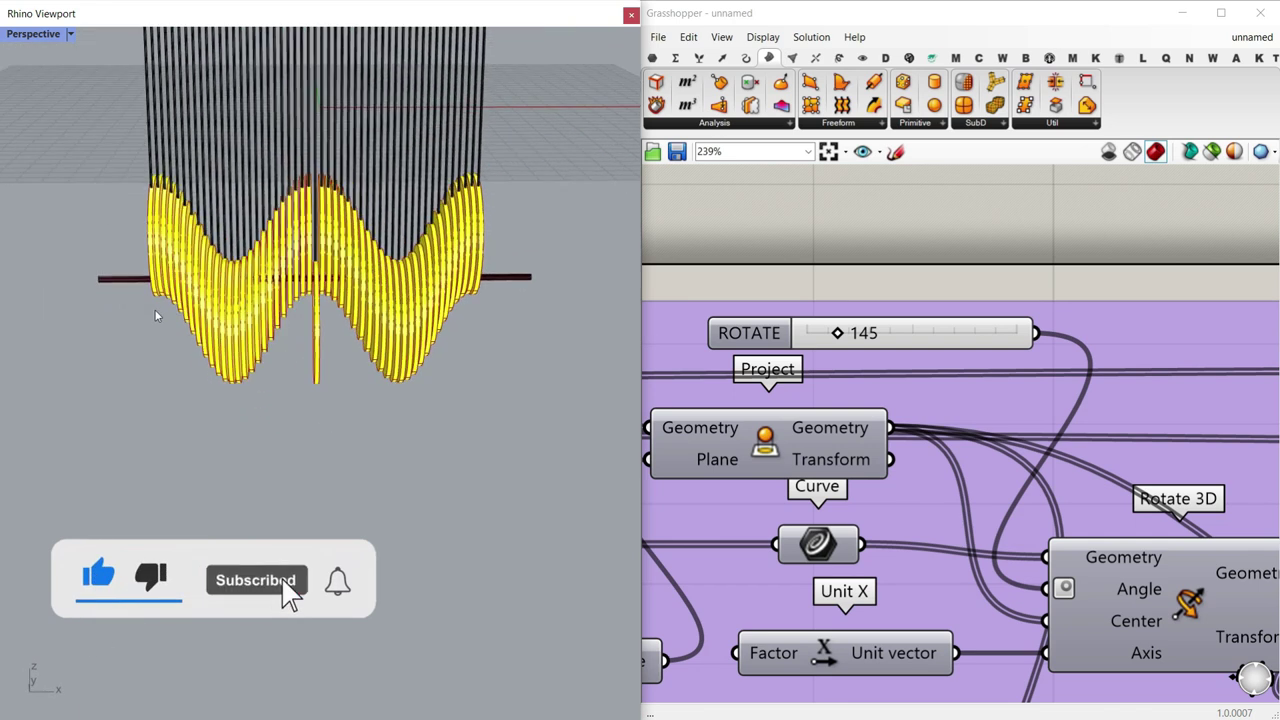
right_click_drag(463, 320, 438, 353)
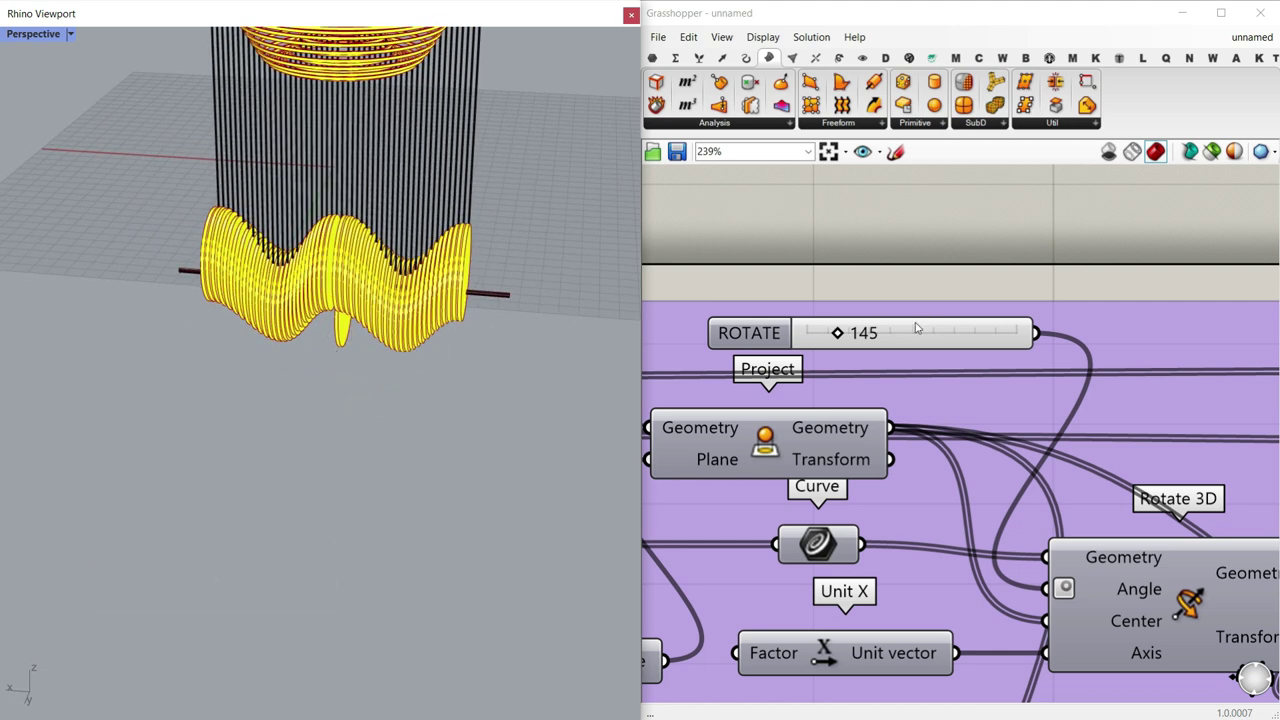
right_click_drag(376, 332, 193, 213)
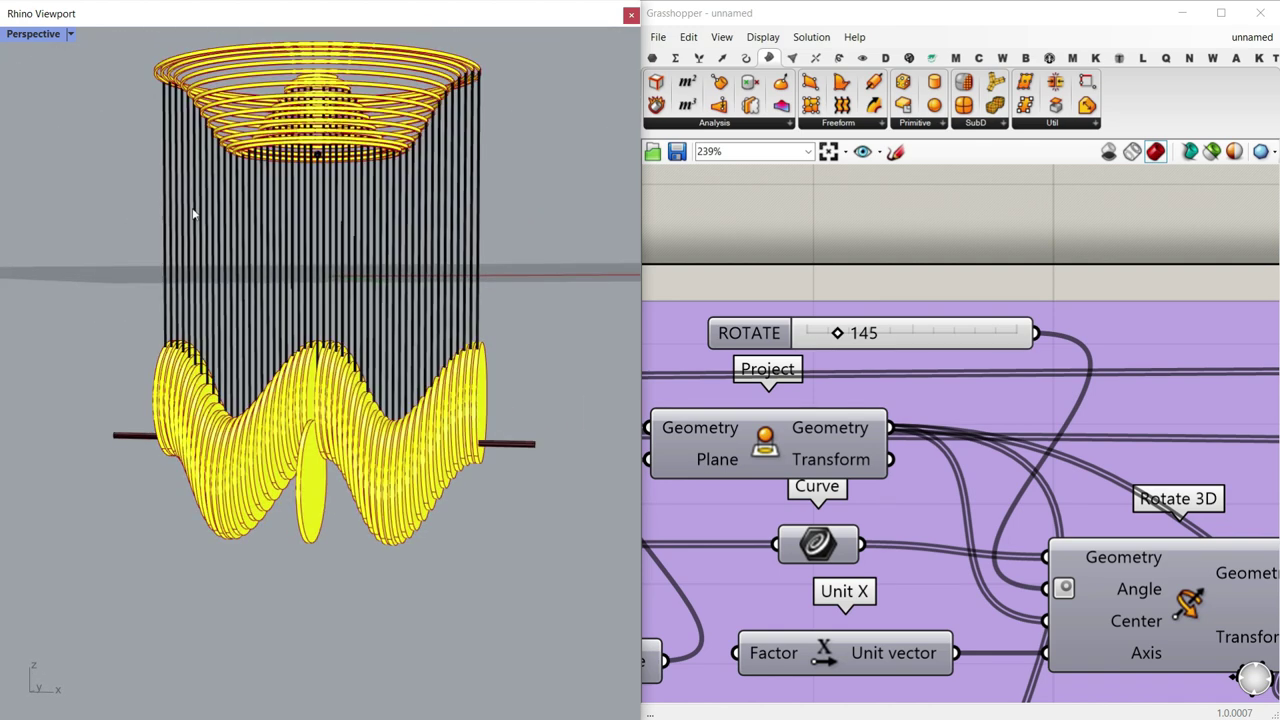
scroll(325, 418, "up", 5)
right_click_drag(420, 290, 350, 341)
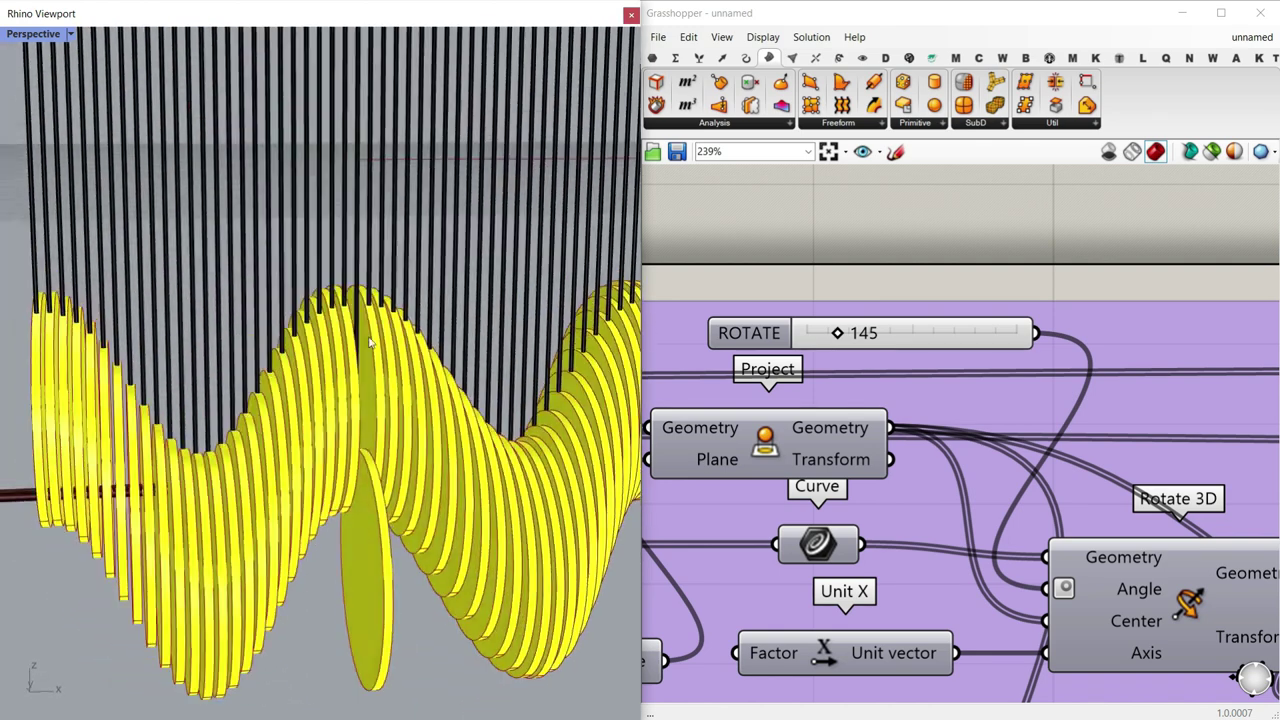
Step: Examine the yellow rings and the black sphere between them up close and from above
scroll(350, 341, "up", 5)
scroll(260, 333, "down", 10)
right_click_drag(260, 320, 228, 217)
scroll(348, 205, "up", 5)
scroll(224, 214, "up", 5)
scroll(330, 285, "up", 8)
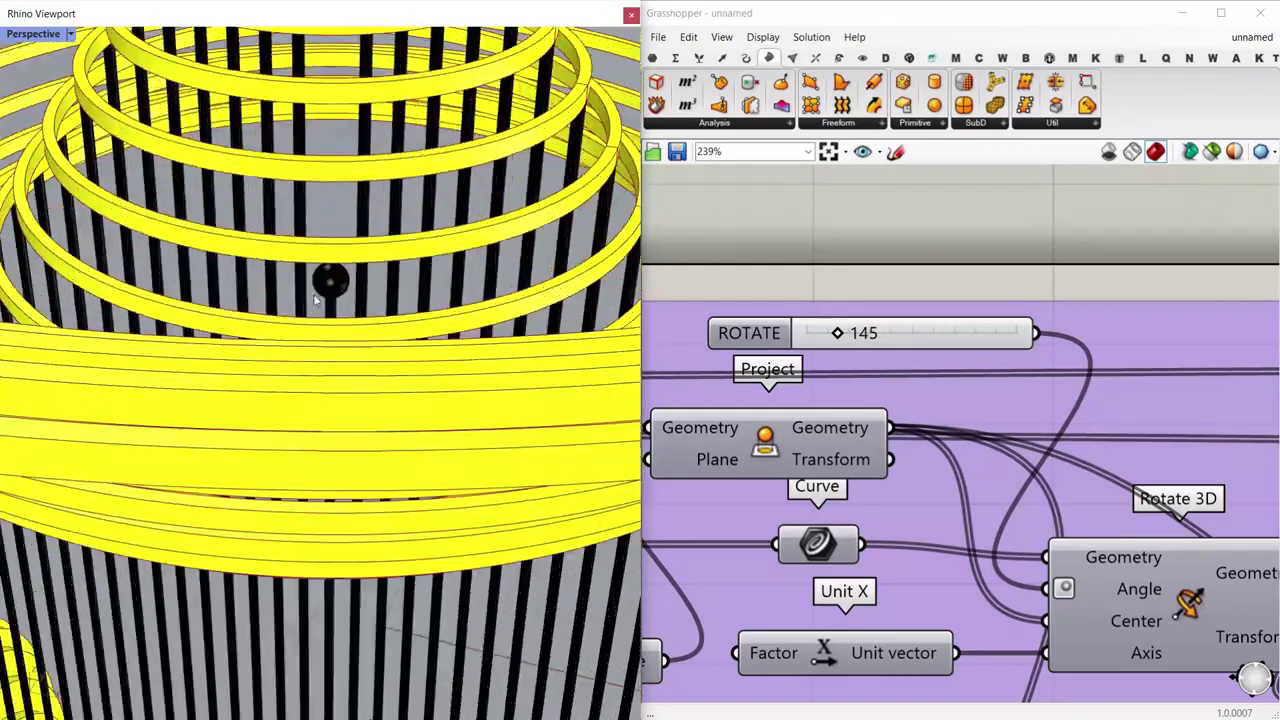
scroll(346, 286, "down", 8)
mouse_move(324, 318)
right_mouse_down()
mouse_move(349, 267)
mouse_move(346, 316)
right_mouse_up()
scroll(345, 317, "down", 6)
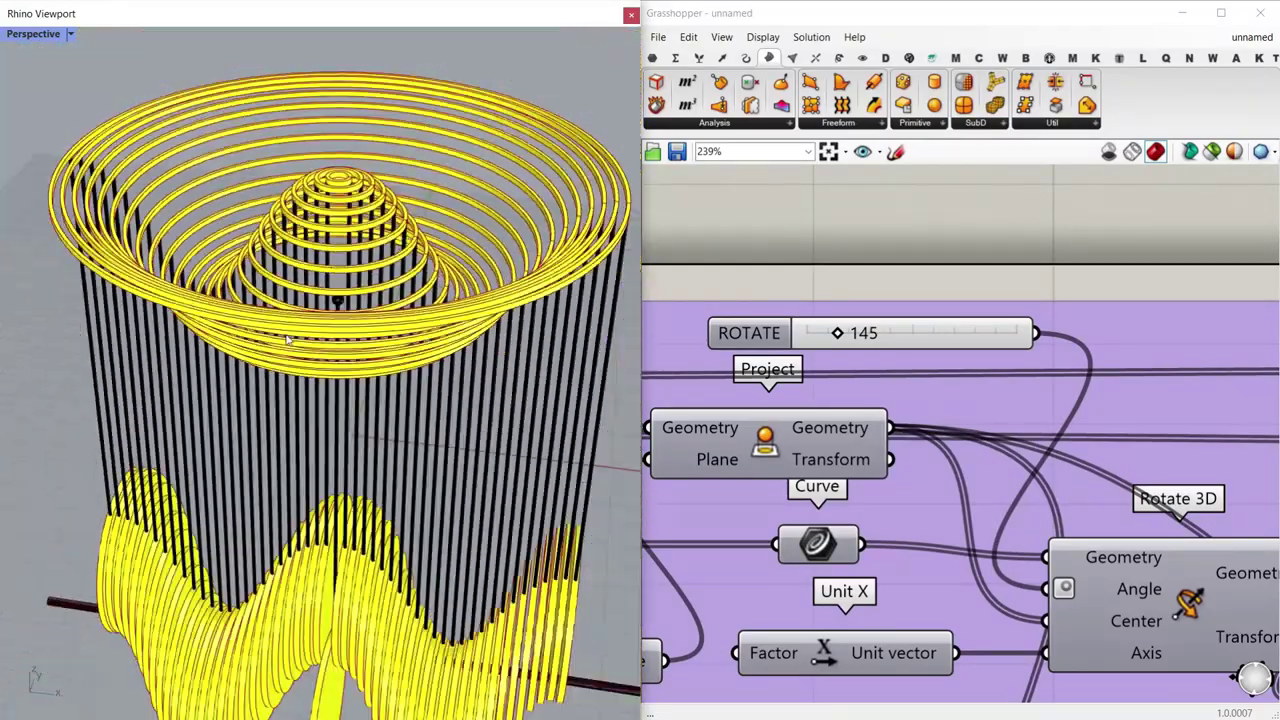
scroll(310, 354, "down", 6)
mouse_move(312, 355)
right_mouse_down()
mouse_move(343, 366)
mouse_move(369, 321)
mouse_move(317, 335)
mouse_move(320, 360)
right_mouse_up()
Step: Move the peak handle of the first Graph Mapper's curve to the graph's upper-right corner, reshaping the rings and discs
right_click_drag(881, 326, 1058, 355)
scroll(1058, 355, "down", 8)
right_click_drag(690, 426, 901, 401)
scroll(900, 401, "up", 5)
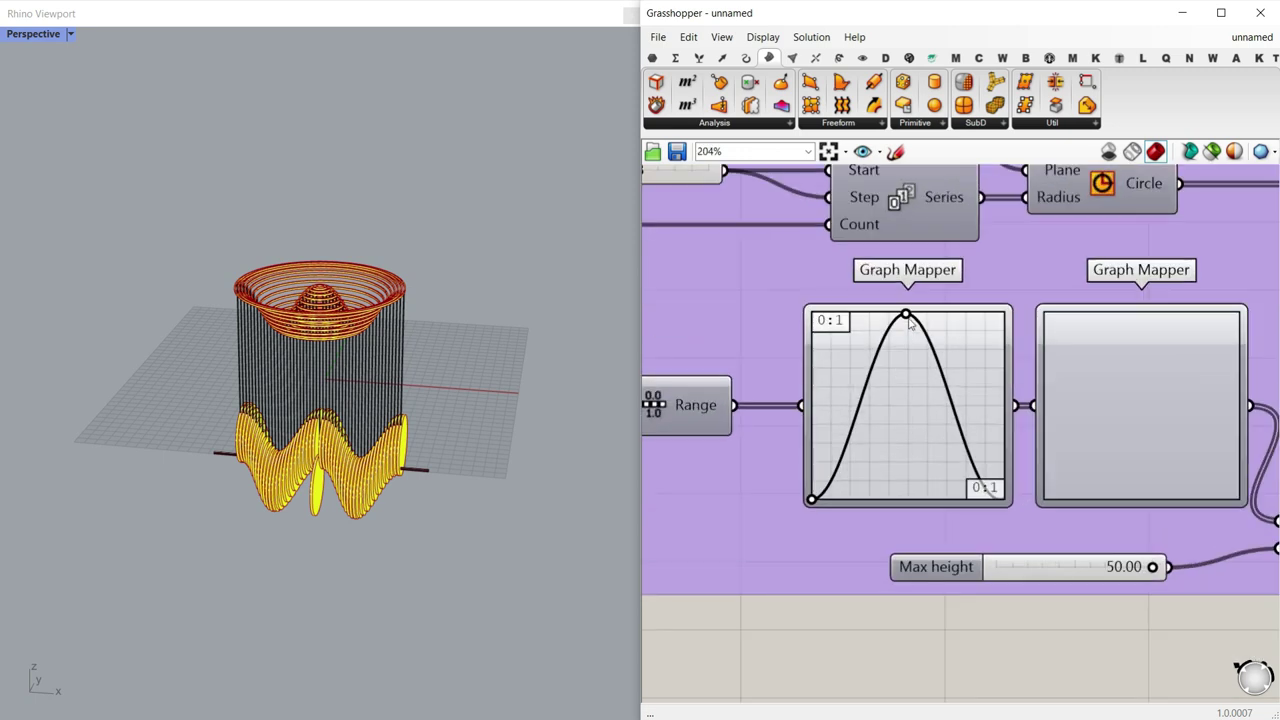
left_click_drag(922, 320, 994, 305)
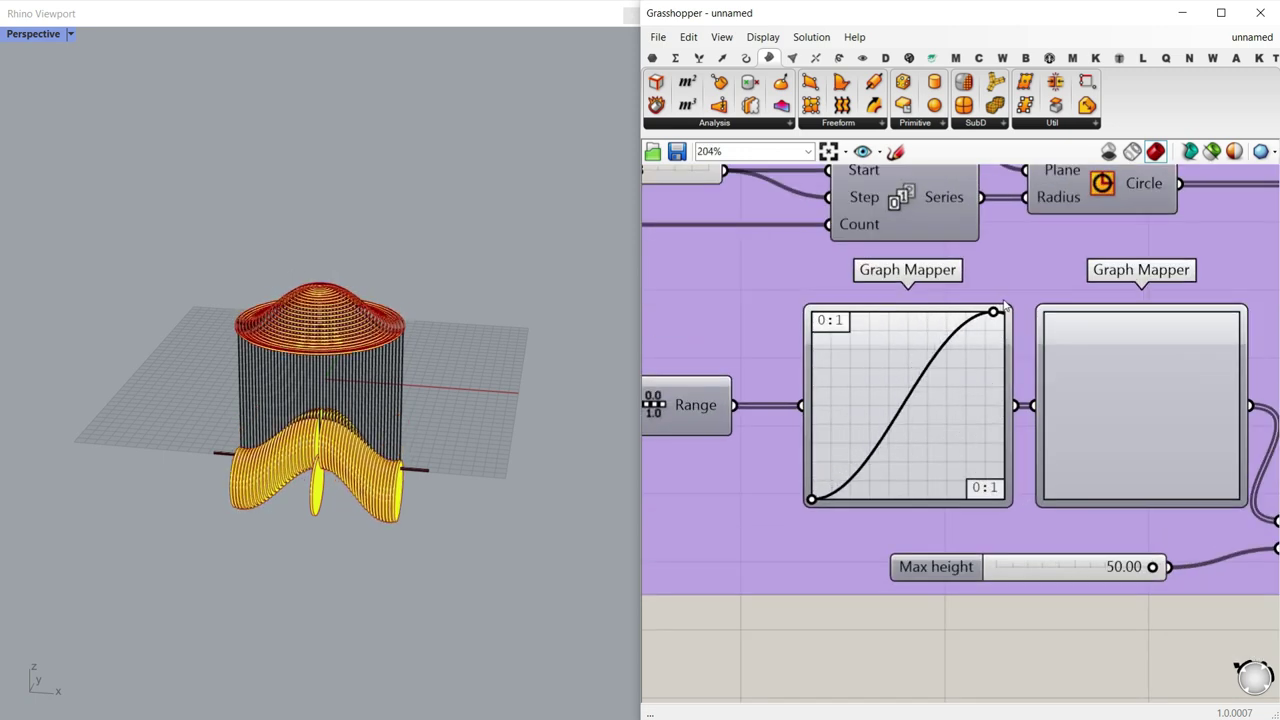
scroll(262, 468, "up", 4)
right_click_drag(260, 470, 288, 455)
scroll(448, 449, "up", 5)
scroll(185, 497, "up", 6)
right_click_drag(186, 497, 589, 360)
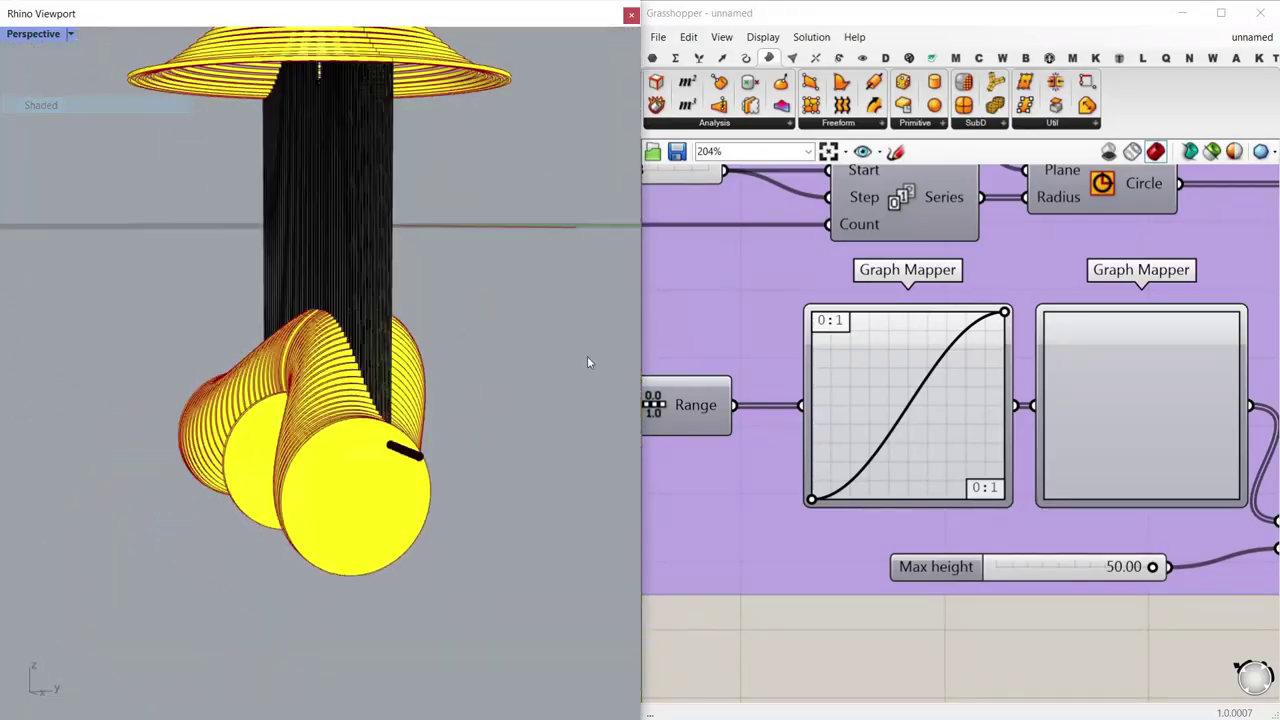
Step: Lower the alpha of the discs' yellow colour swatch to about 10 to make the discs translucent
scroll(898, 392, "down", 10)
scroll(898, 392, "up", 5)
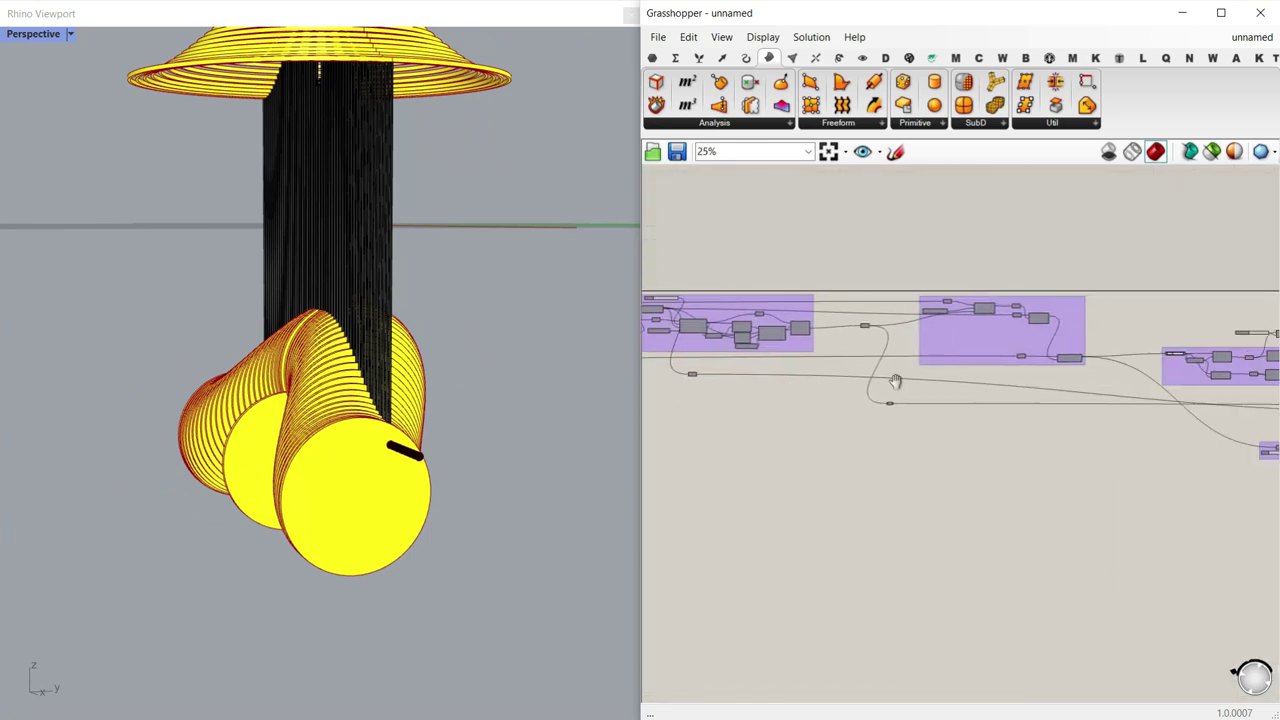
scroll(890, 410, "up", 4)
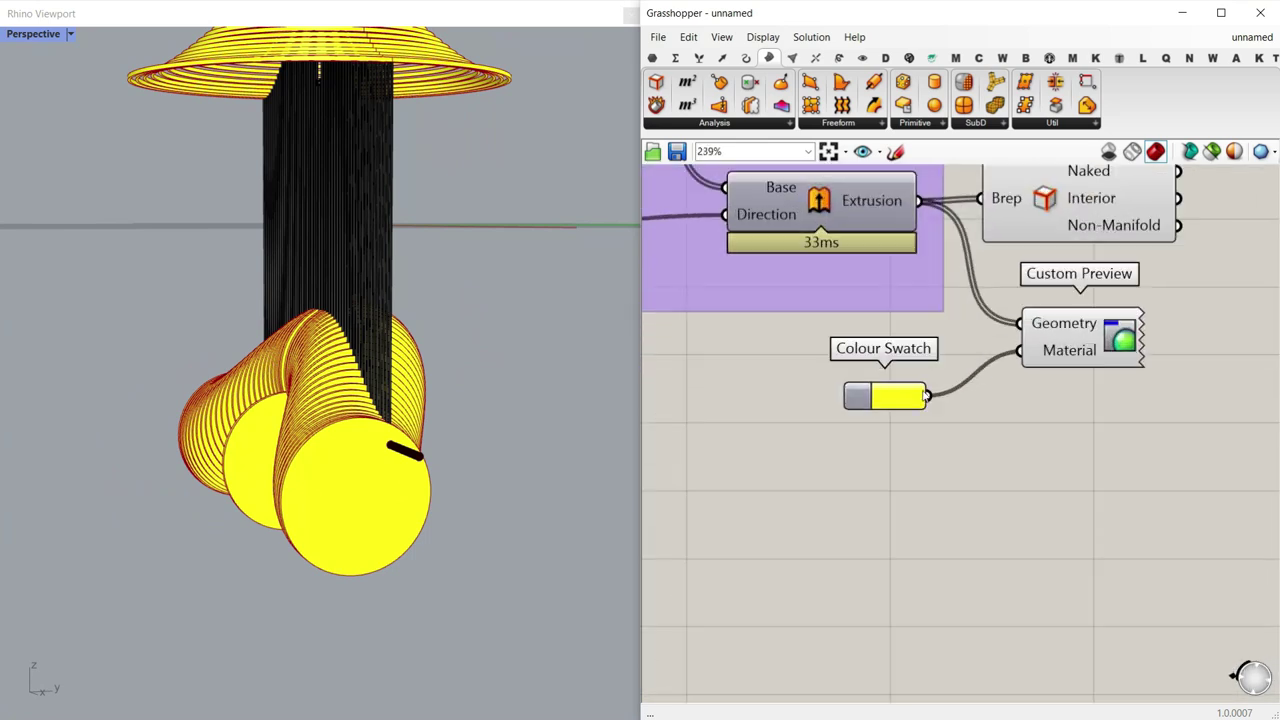
left_click(898, 397)
left_click_drag(1062, 616, 948, 607)
right_click_drag(478, 456, 220, 434)
scroll(257, 446, "up", 4)
left_click(891, 398)
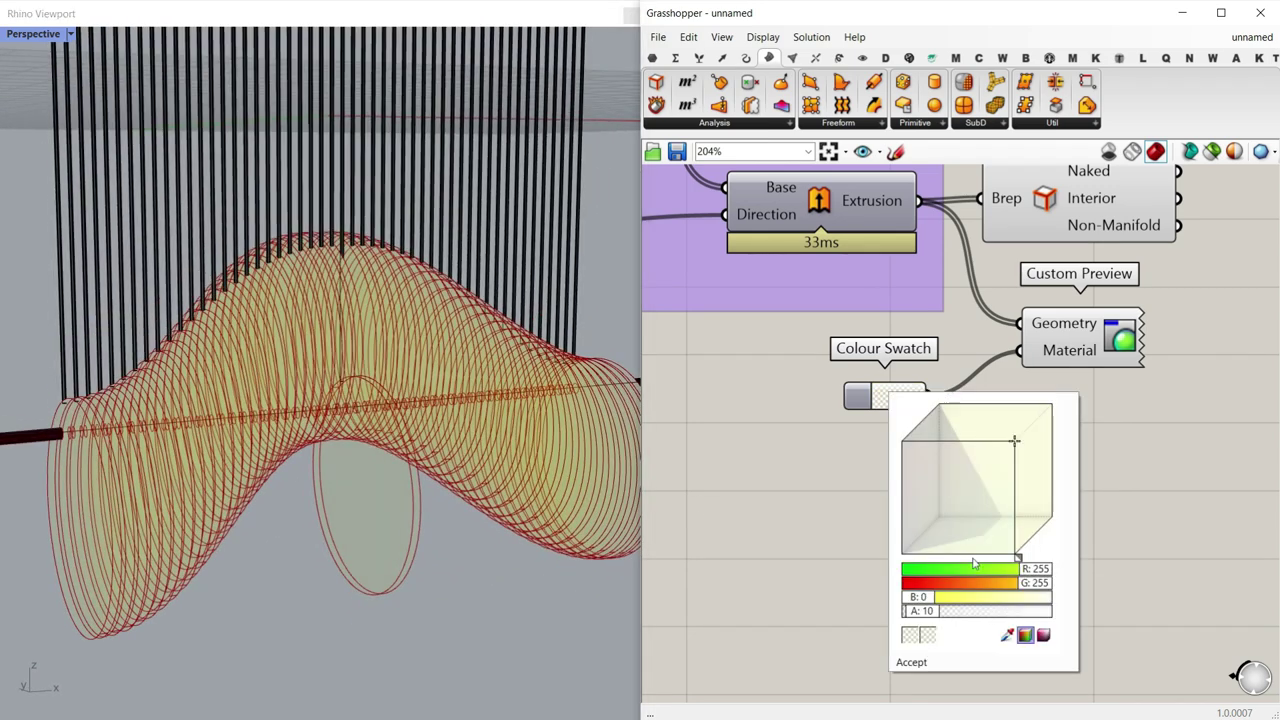
left_click_drag(935, 612, 940, 612)
Step: Examine the translucent discs and the whole model from different angles and distances
right_click_drag(279, 429, 520, 422)
scroll(383, 431, "down", 5)
scroll(383, 431, "up", 5)
scroll(520, 422, "down", 5)
right_click_drag(320, 420, 490, 400)
scroll(897, 373, "down", 5)
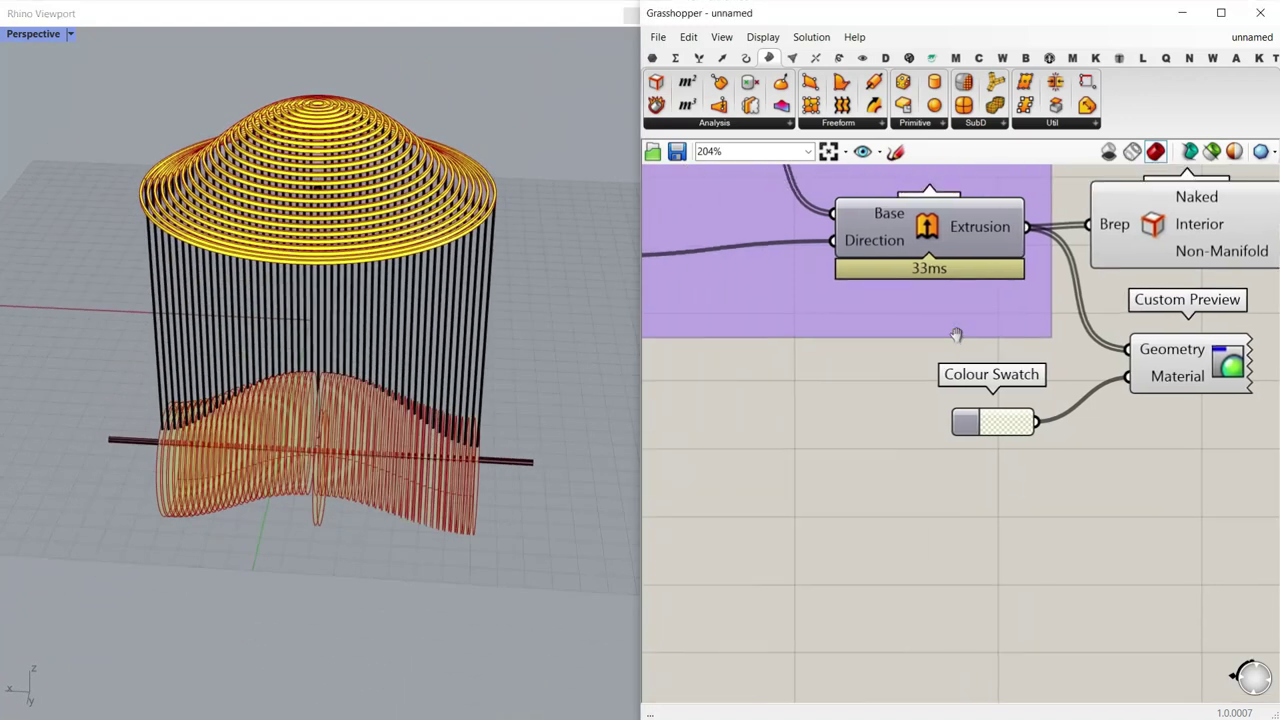
Step: Set the ROTATE slider to 396
right_click_drag(897, 374, 1118, 382)
right_click_drag(794, 366, 1020, 389)
right_click_drag(825, 346, 1095, 375)
right_click_drag(855, 349, 1085, 365)
right_click_drag(762, 338, 889, 343)
scroll(889, 343, "up", 10)
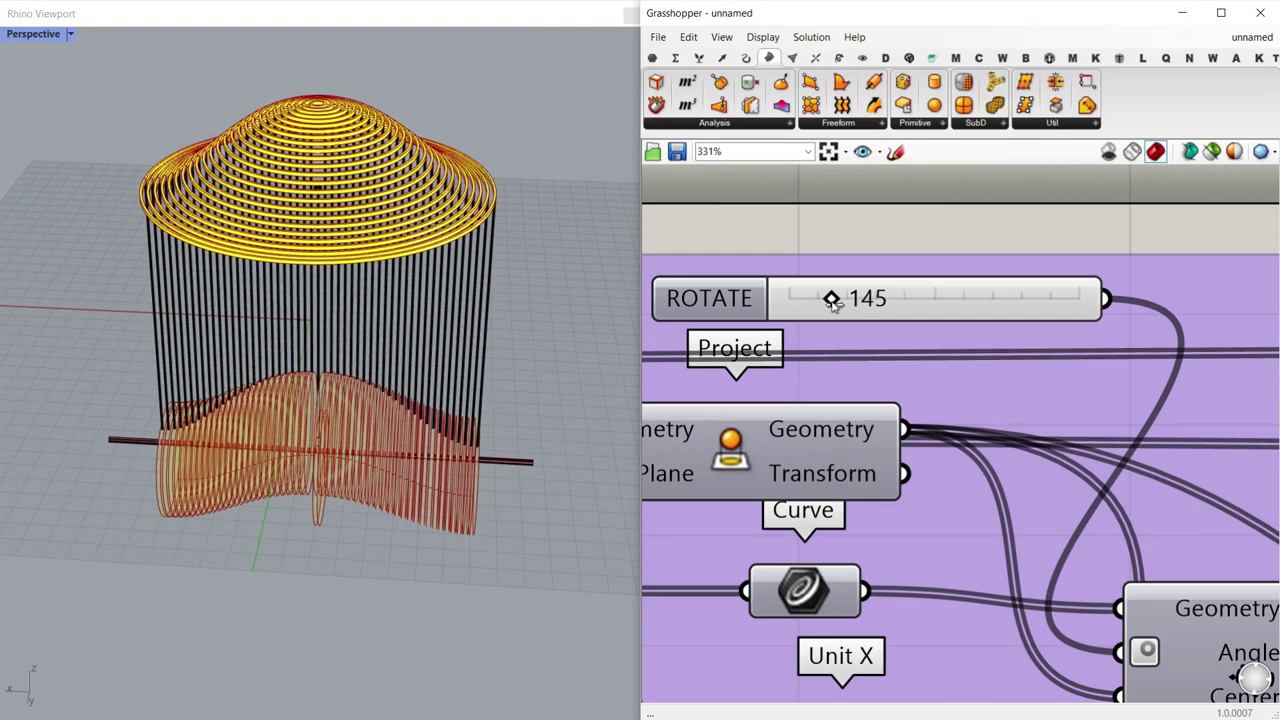
left_click_drag(849, 307, 907, 310)
Step: Examine the bowl-shaped rings, the sphere and its connecting rod from above and up close
right_click_drag(454, 429, 438, 405)
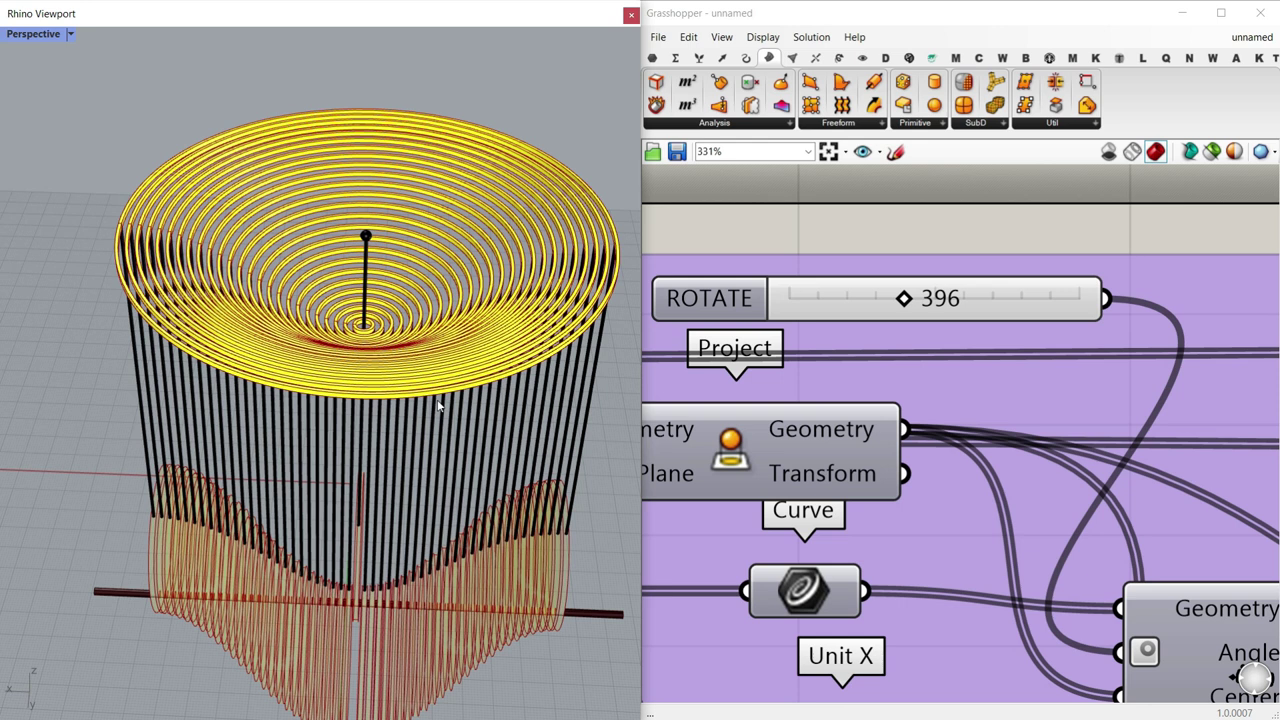
scroll(386, 408, "down", 6)
right_click_drag(384, 411, 298, 415)
scroll(428, 304, "up", 5)
scroll(194, 387, "up", 4)
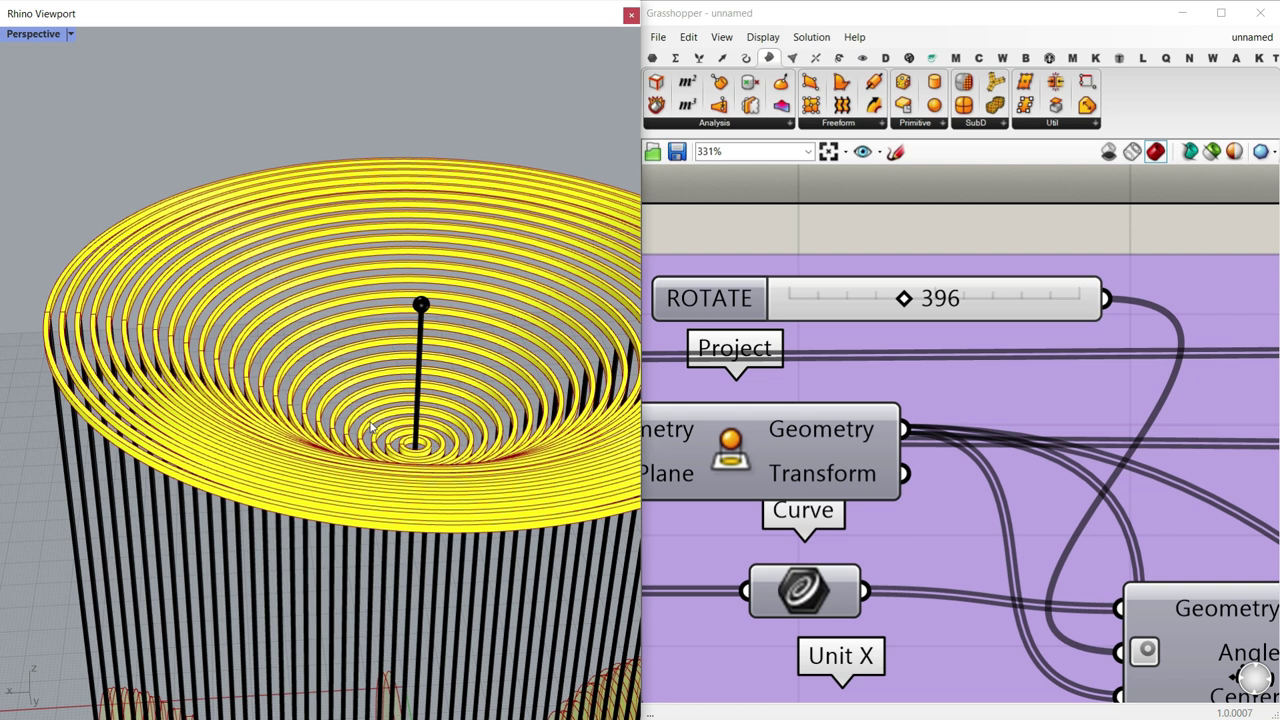
scroll(437, 405, "down", 3)
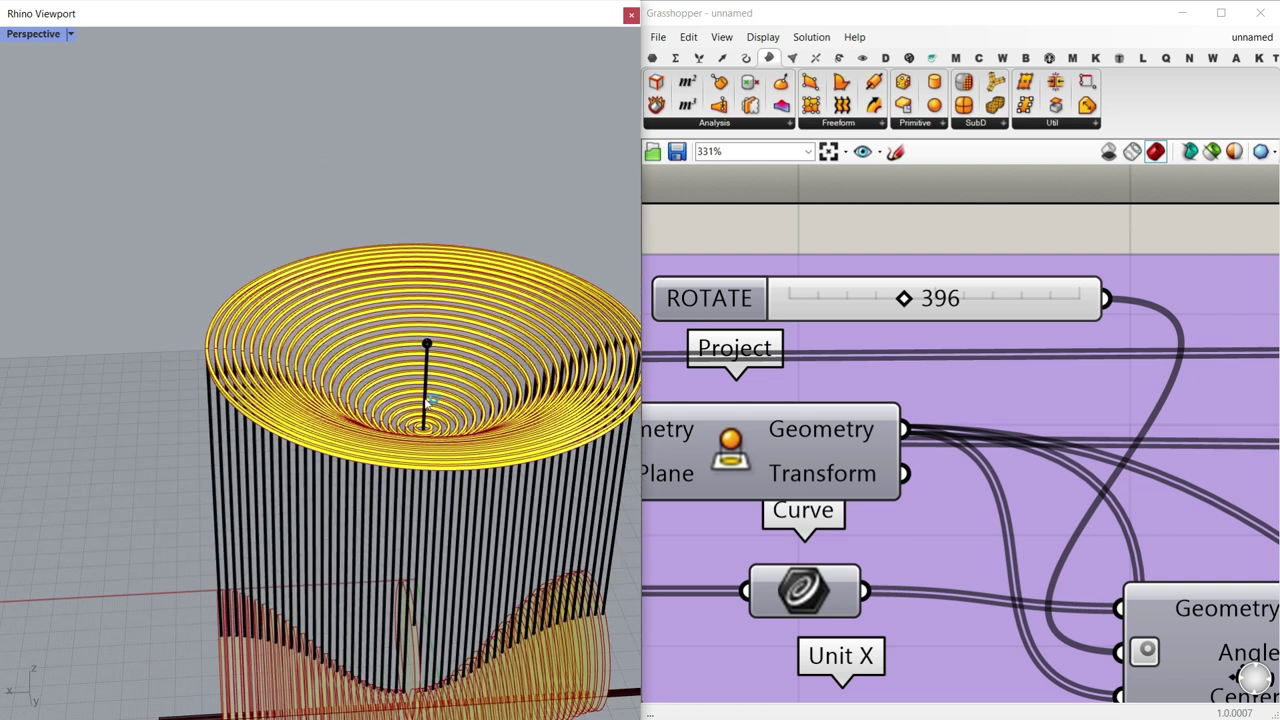
scroll(820, 360, "down", 10)
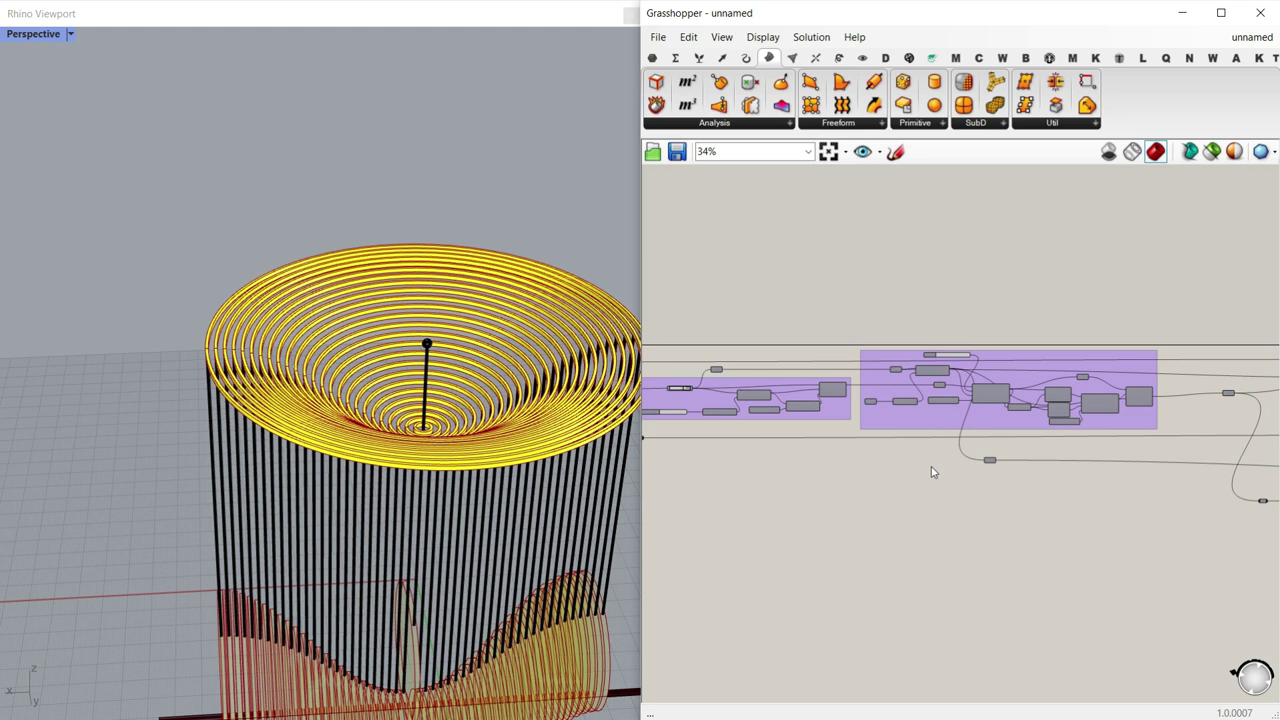